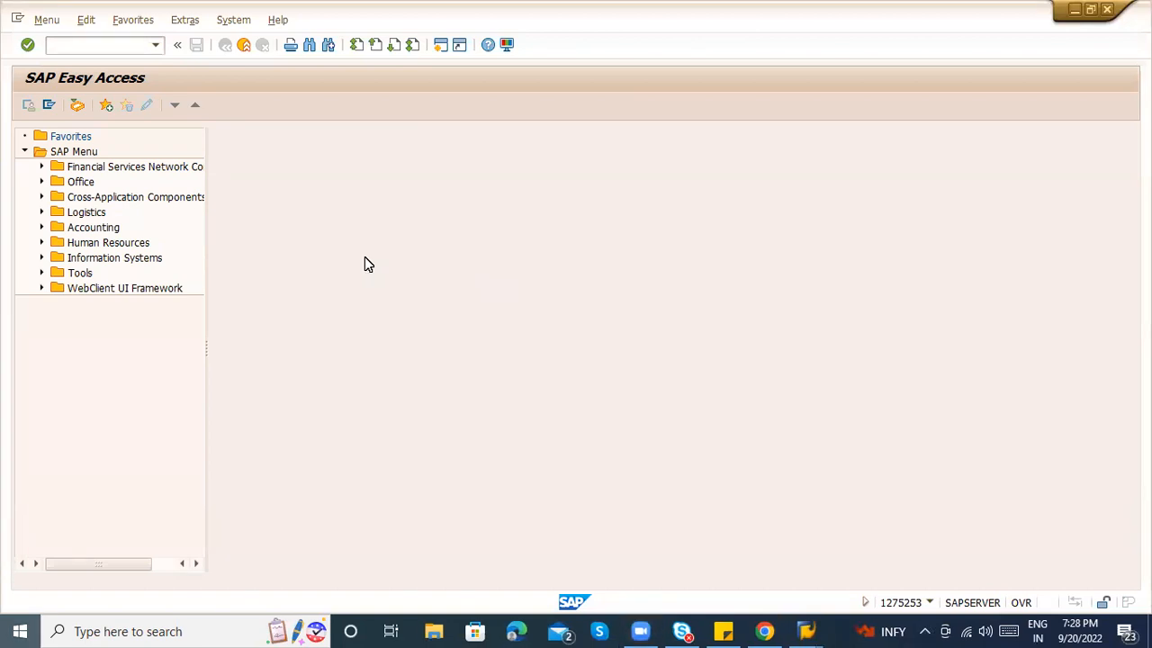
Launch Word 2013 from Start search, dismiss the activation notice, and open MM_9PM.
{"action": "key", "text": "super"}
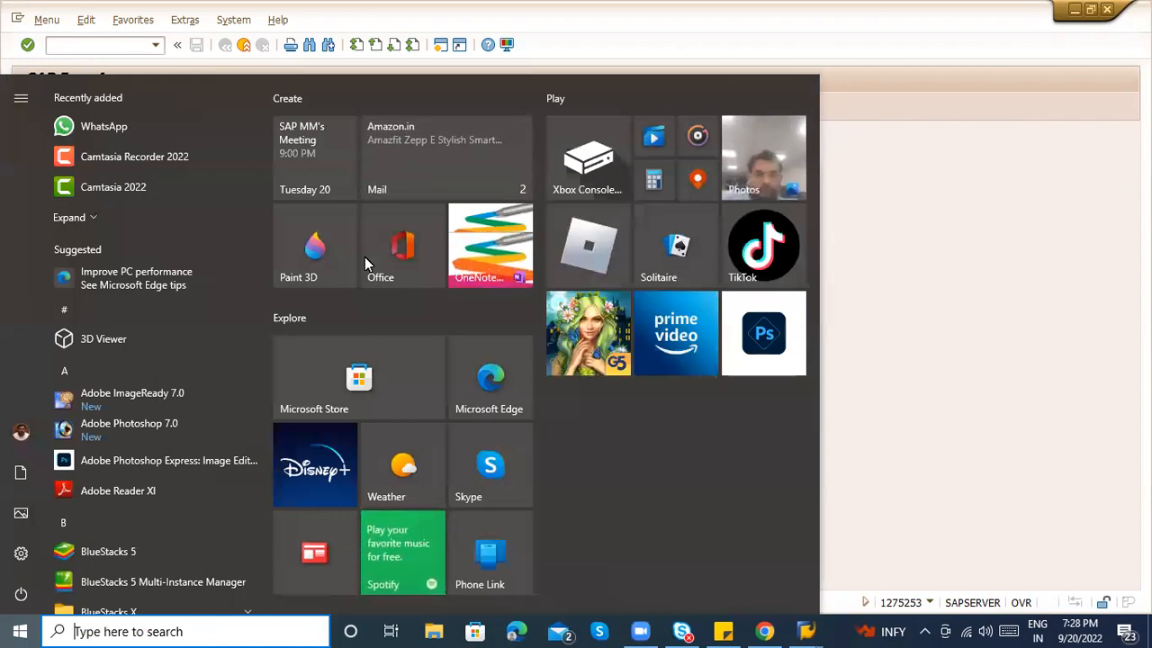
{"action": "type", "text": "Word"}
{"action": "key", "text": "Return"}
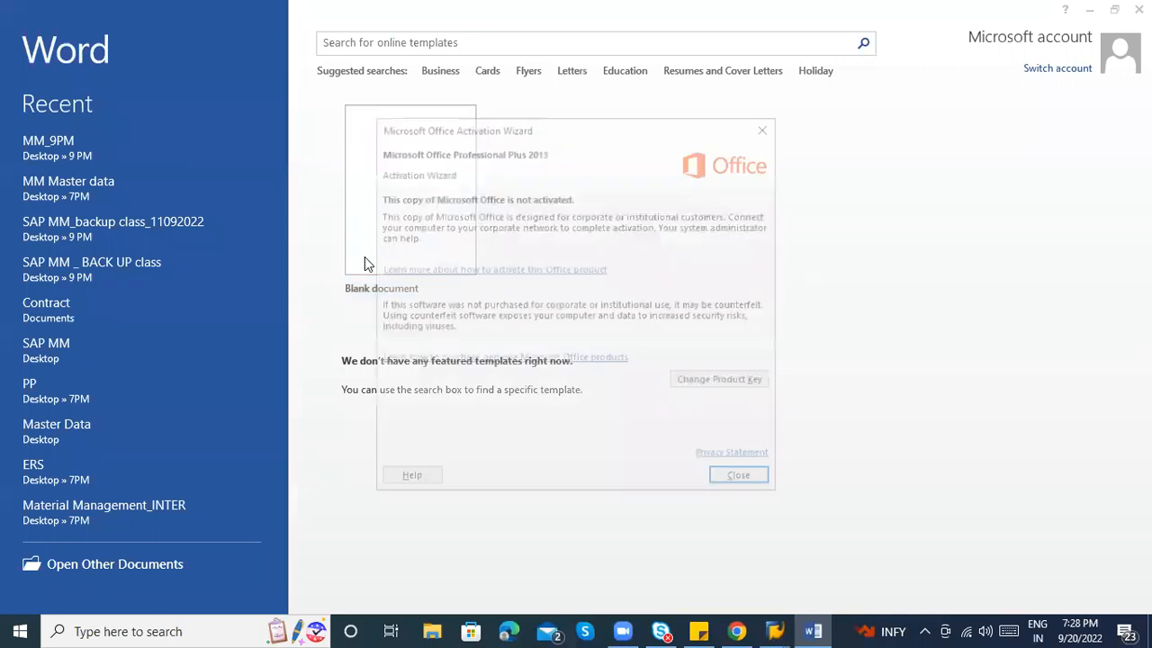
{"action": "left_click", "coordinate": [739, 482]}
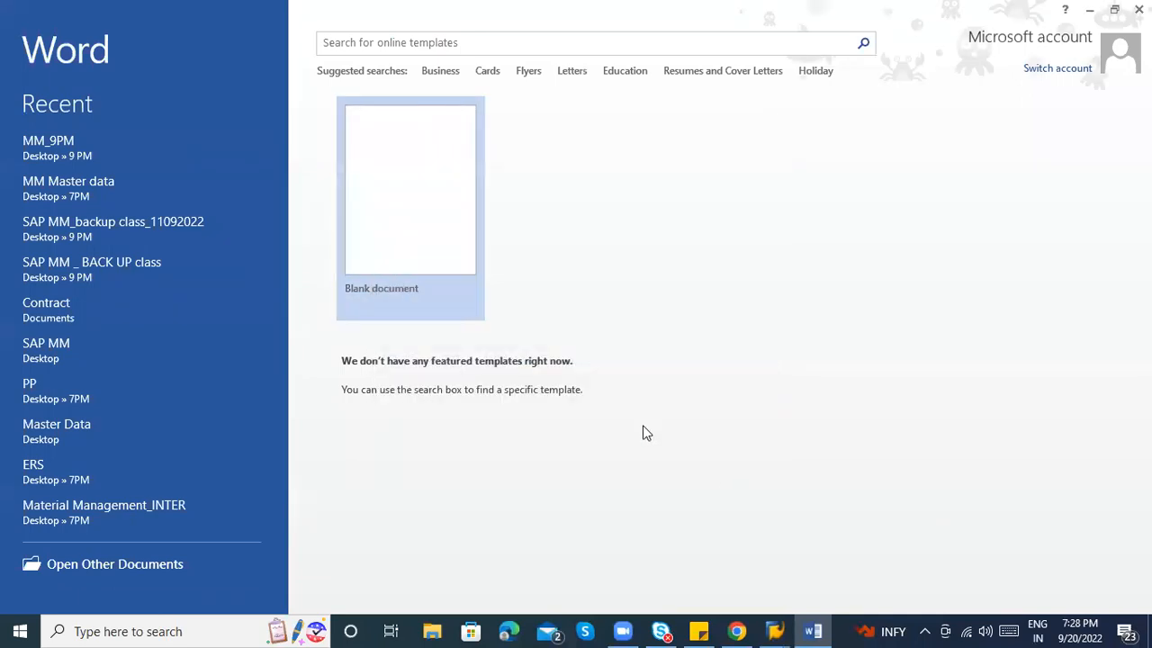
{"action": "left_click", "coordinate": [112, 156]}
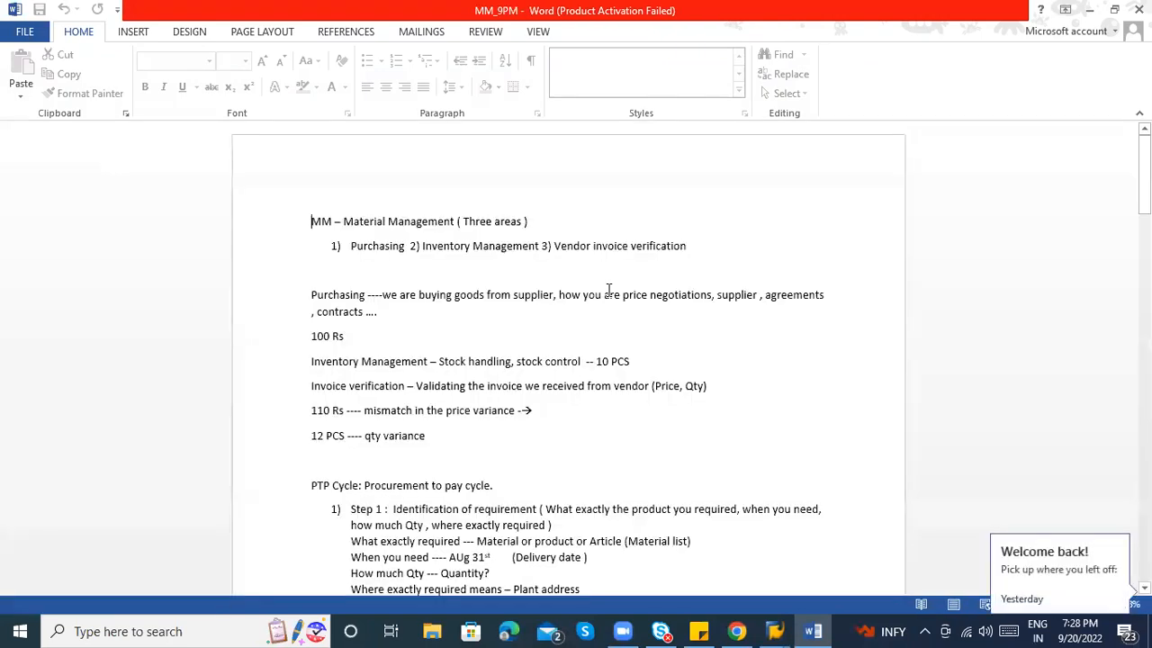
Place the cursor on the empty line below 'Fiscal variant –' on page 17.
{"action": "scroll", "coordinate": [569, 358], "scroll_direction": "down", "scroll_amount": 9}
{"action": "scroll", "coordinate": [569, 358], "scroll_direction": "down", "scroll_amount": 20}
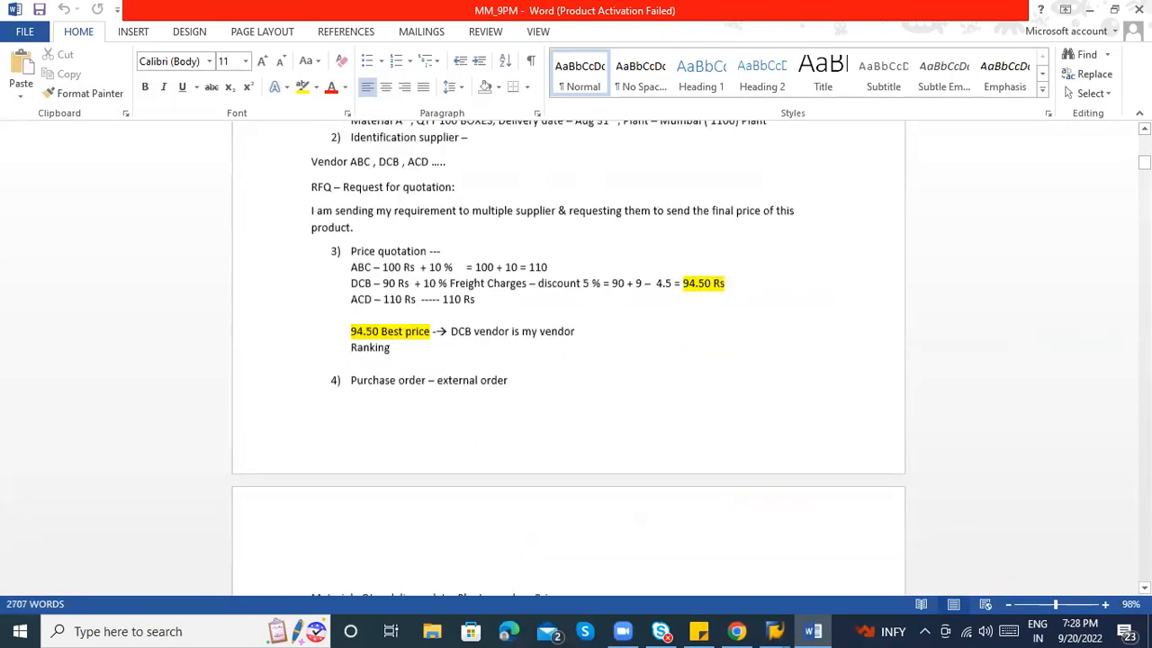
{"action": "scroll", "coordinate": [568, 358], "scroll_direction": "down", "scroll_amount": 20}
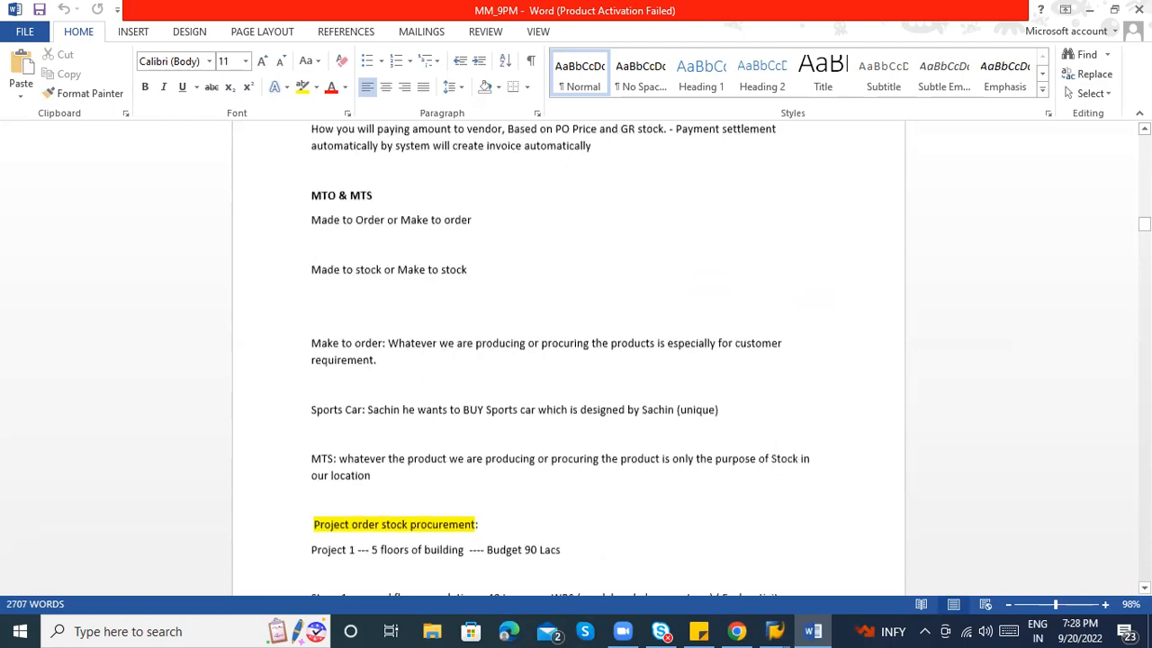
{"action": "scroll", "coordinate": [569, 358], "scroll_direction": "down", "scroll_amount": 15}
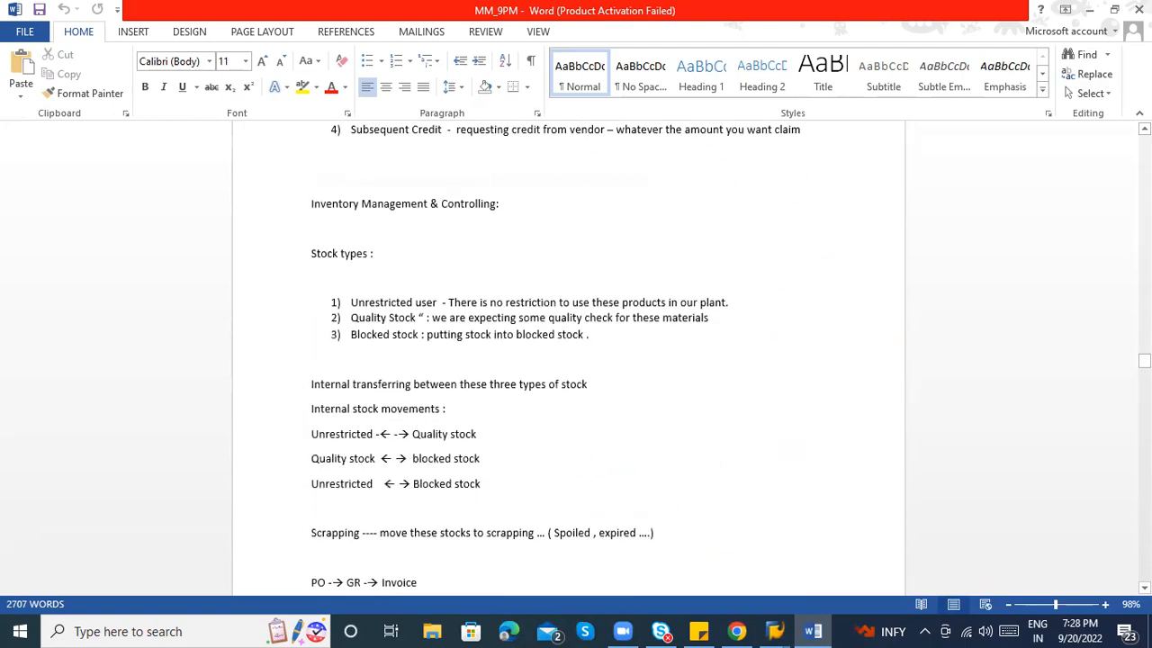
{"action": "scroll", "coordinate": [568, 358], "scroll_direction": "down", "scroll_amount": 20}
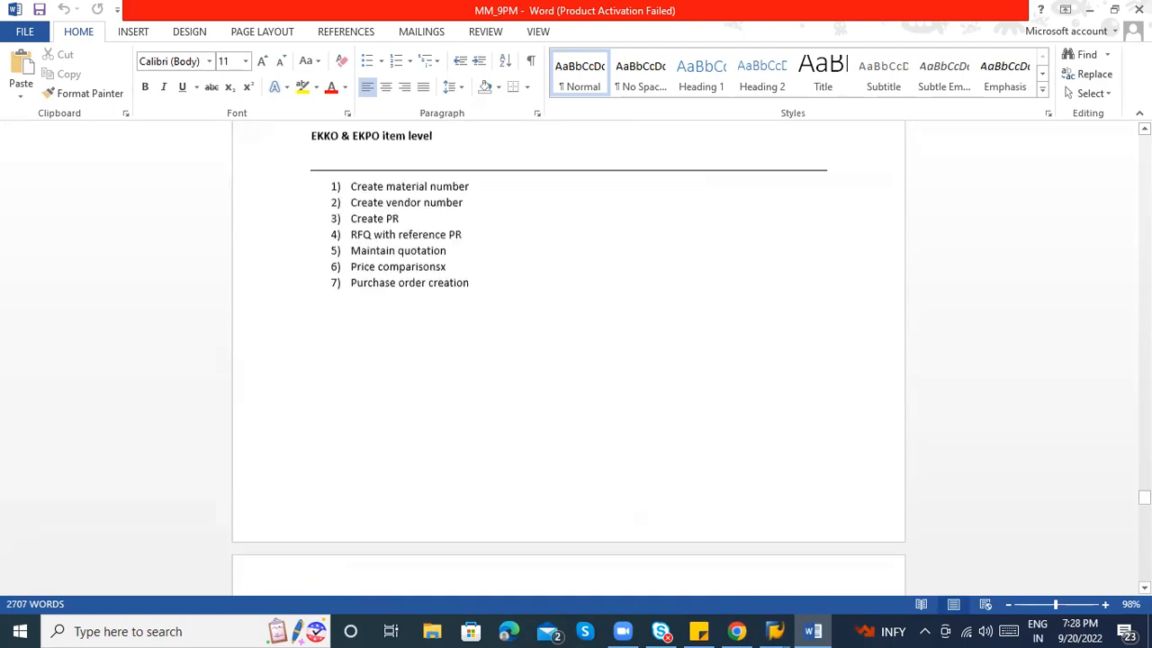
{"action": "scroll", "coordinate": [568, 359], "scroll_direction": "down", "scroll_amount": 20}
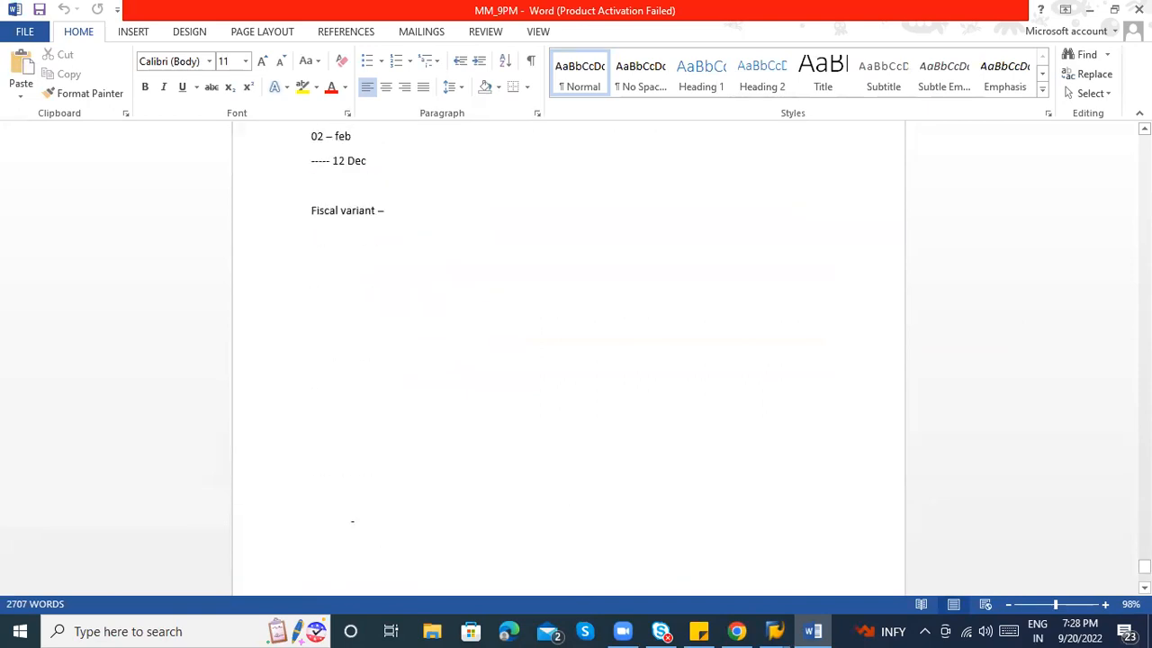
{"action": "left_click", "coordinate": [321, 282]}
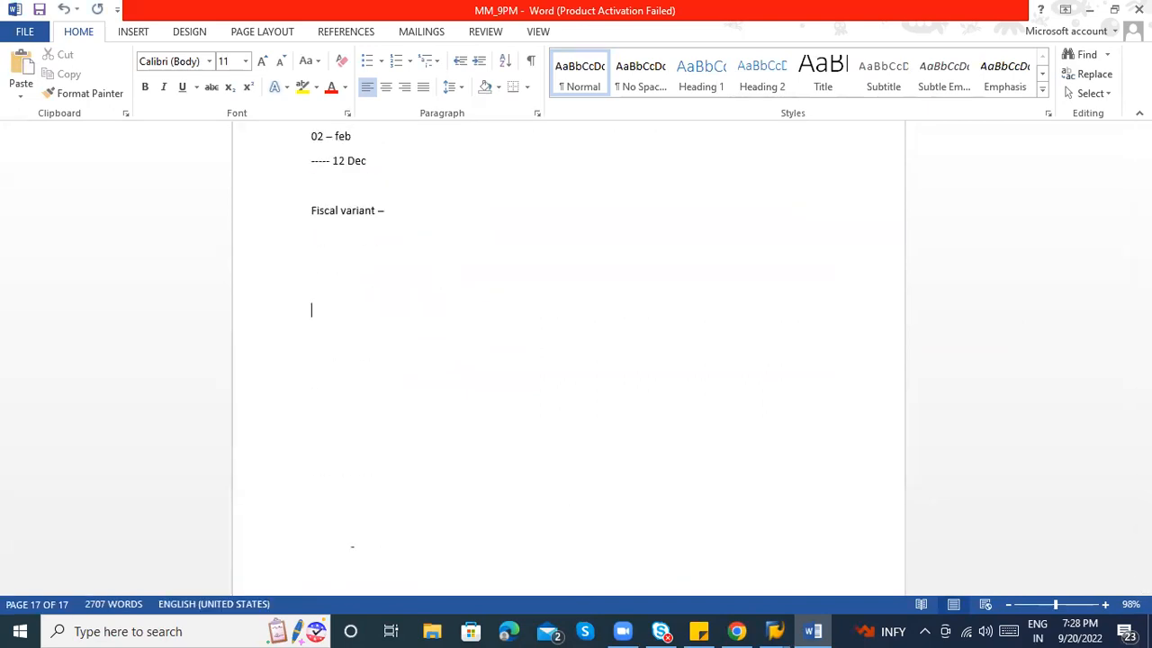
Bring the SAP Easy Access window to the front.
{"action": "key", "text": "alt+Tab"}
{"action": "key", "text": "alt+Tab"}
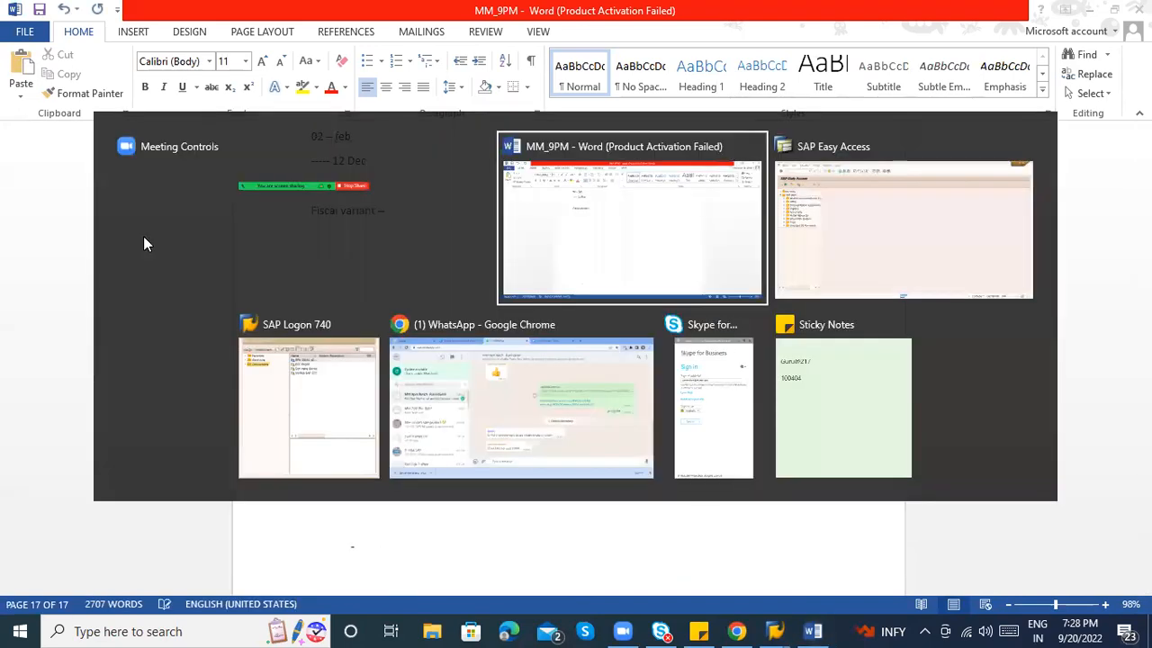
{"action": "key", "text": "alt+shift+Tab"}
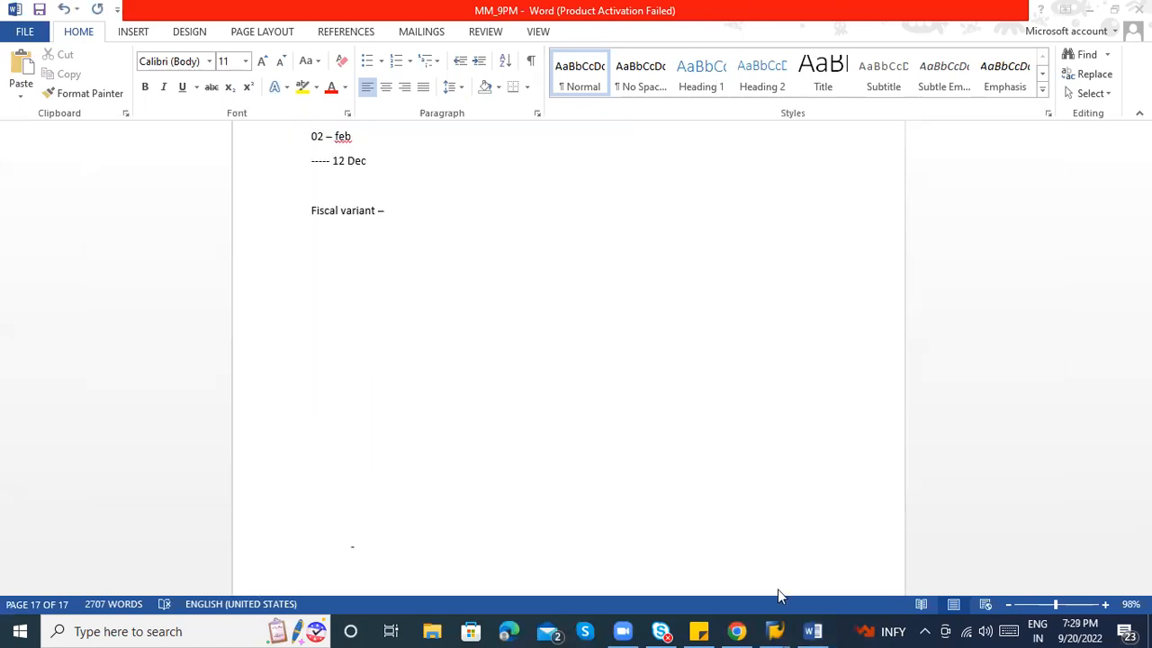
{"action": "mouse_move", "coordinate": [776, 629]}
{"action": "left_click", "coordinate": [829, 585]}
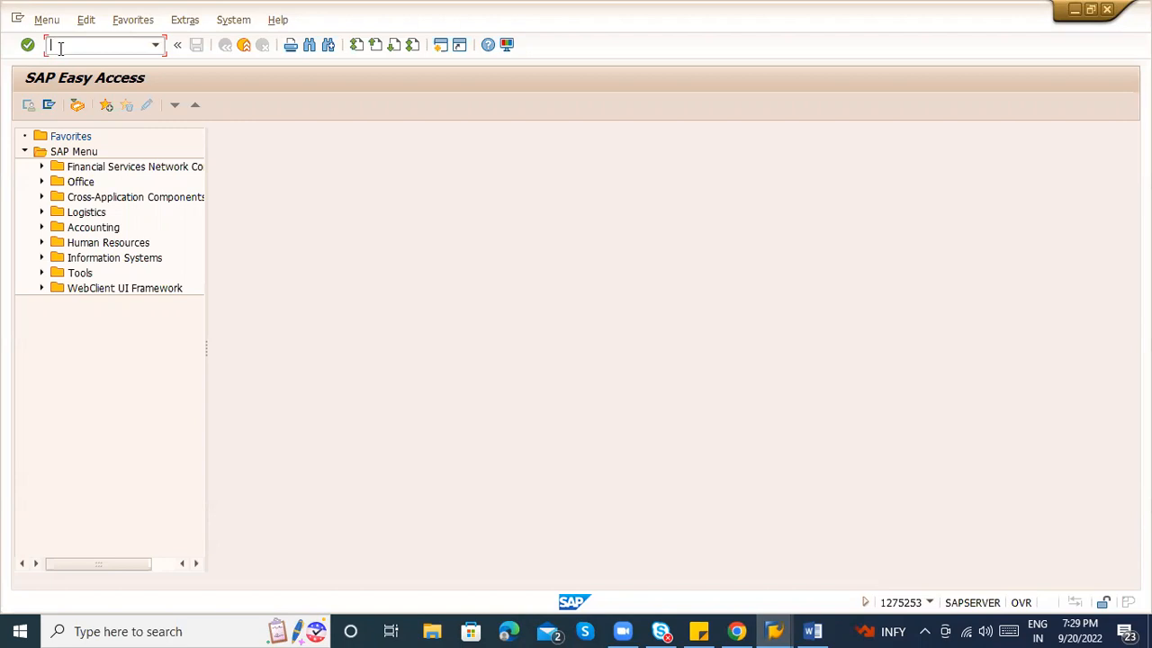
Enter XK01 in the SAP command field and return to the Word notes.
{"action": "type", "text": "XK"}
{"action": "type", "text": "XK01"}
{"action": "left_click", "coordinate": [812, 631]}
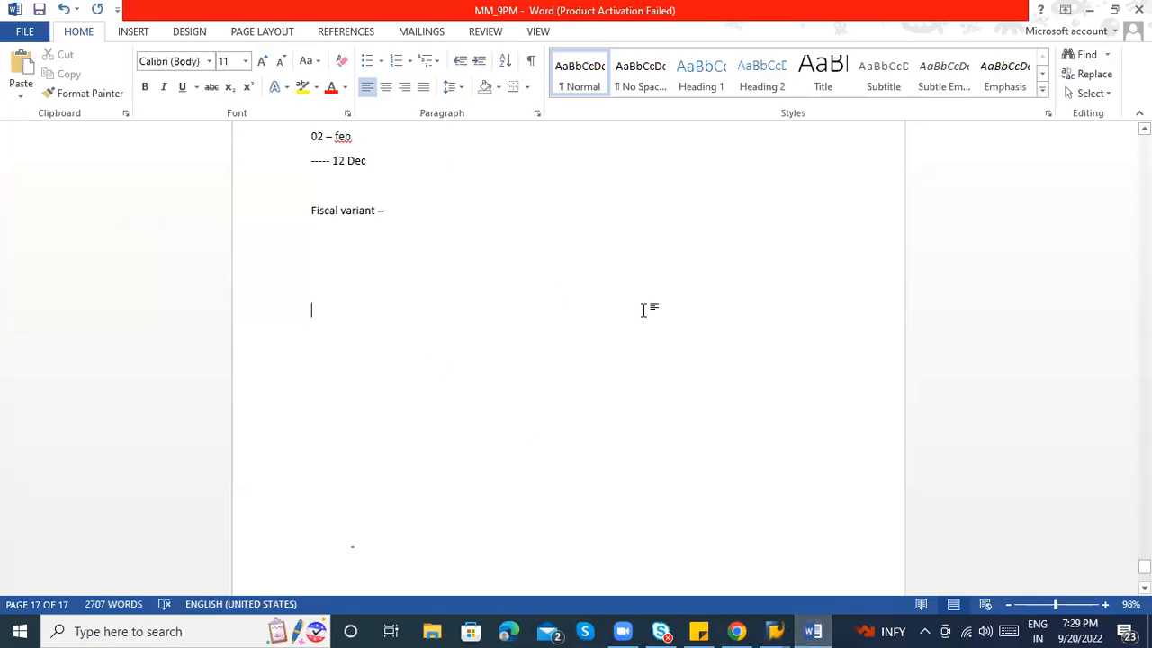
Note 'MK01 - Vendor master at purchasing org level' below Fiscal variant.
{"action": "type", "text": "MK01 -"}
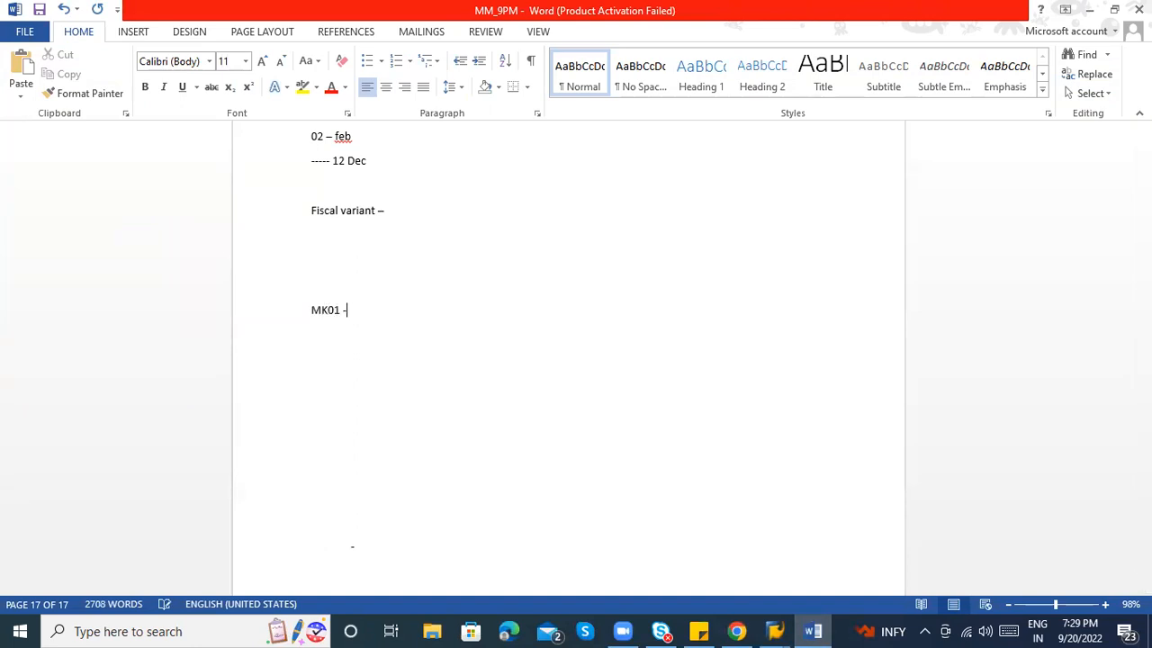
{"action": "type", "text": " Vendor master at purchas or"}
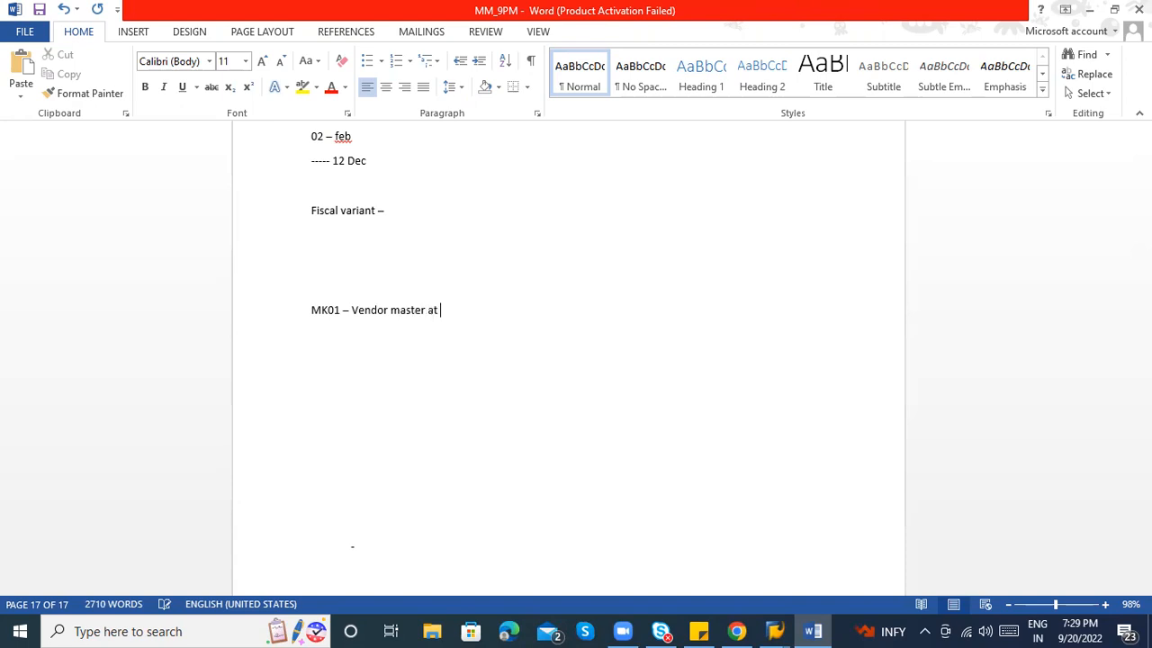
{"action": "key", "text": "BackSpace"}
{"action": "key", "text": "BackSpace"}
{"action": "key", "text": "BackSpace"}
{"action": "type", "text": "ing org level"}
{"action": "key", "text": "Return"}
Add the FK01 company-code and XK01 central vendor master lines, then run XK01 in SAP.
{"action": "type", "text": "FK01 - Ve"}
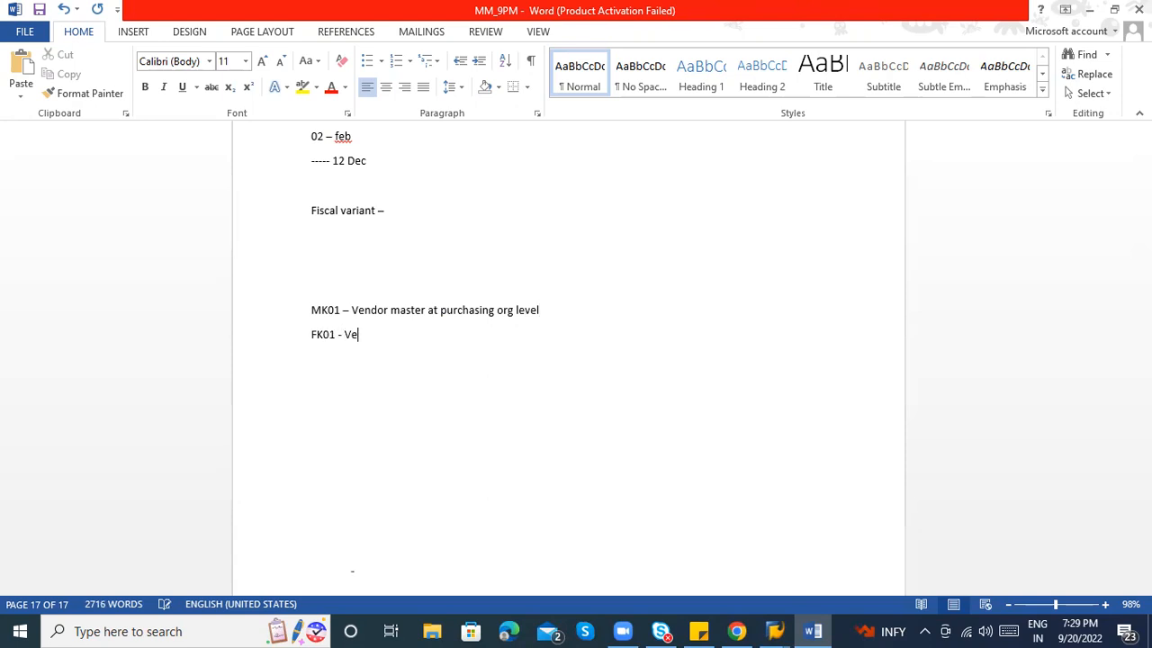
{"action": "type", "text": "ndor master at company code level"}
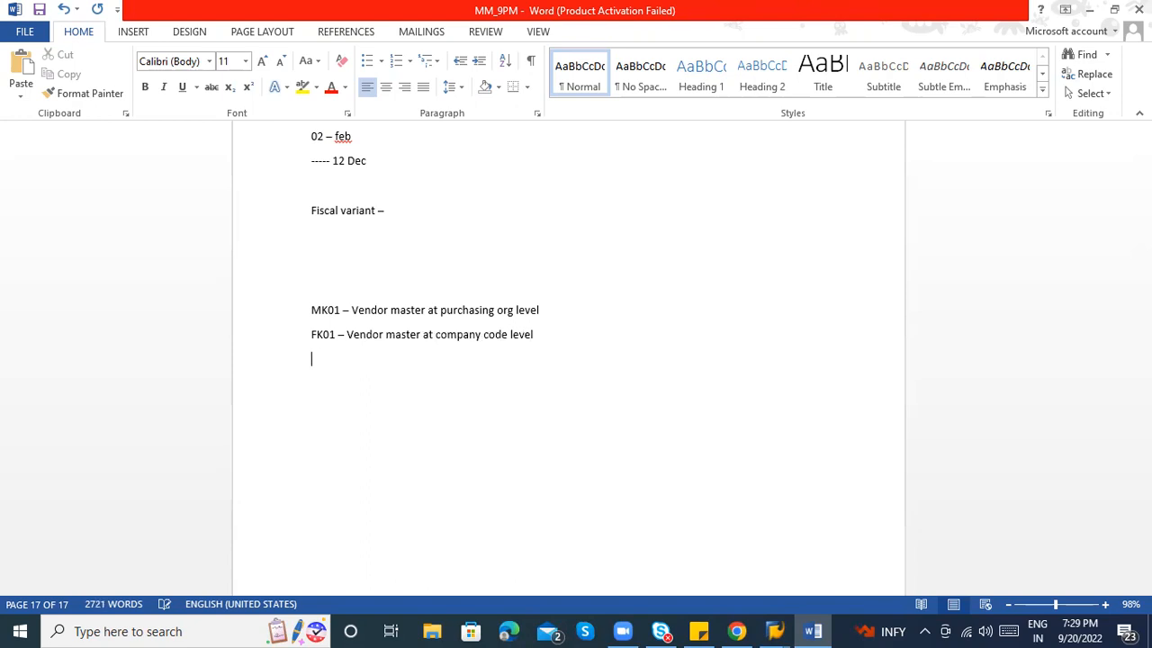
{"action": "type", "text": "K01"}
{"action": "type", "text": " - Centrol"}
{"action": "key", "text": "BackSpace"}
{"action": "key", "text": "BackSpace"}
{"action": "key", "text": "BackSpace"}
{"action": "type", "text": "ally Vendor master"}
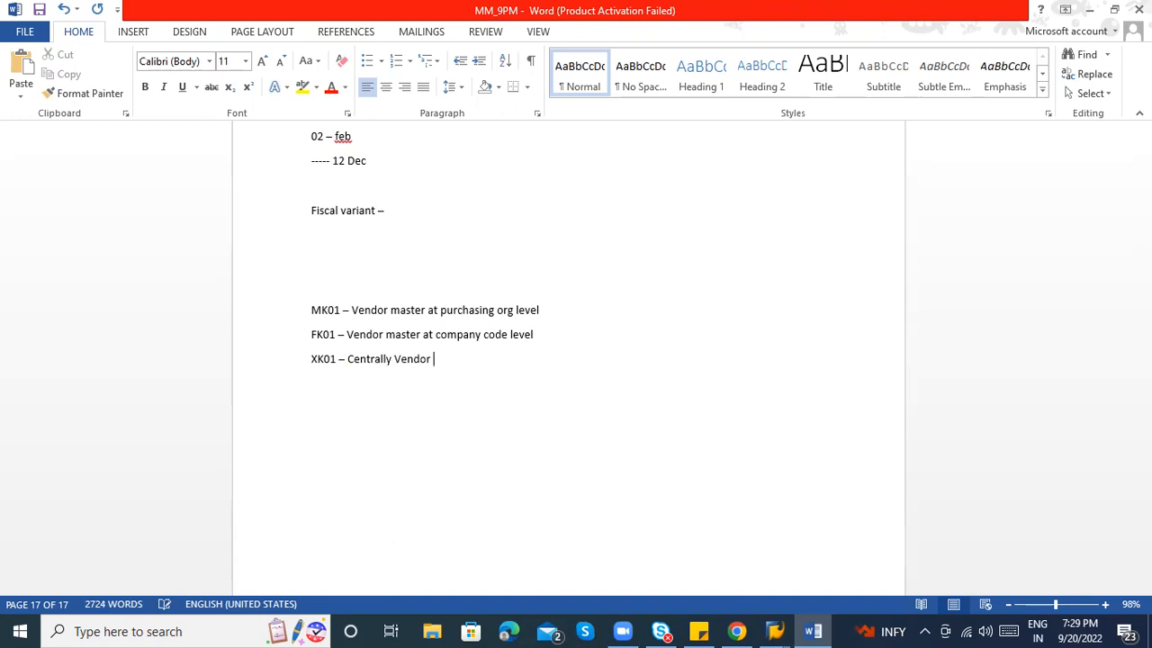
{"action": "type", "text": " ( COM"}
{"action": "key", "text": "BackSpace"}
{"action": "key", "text": "BackSpace"}
{"action": "type", "text": "ompany code "}
{"action": "type", "text": "*"}
{"action": "key", "text": "BackSpace"}
{"action": "type", "text": "8"}
{"action": "key", "text": "BackSpace"}
{"action": "type", "text": "urchasing data"}
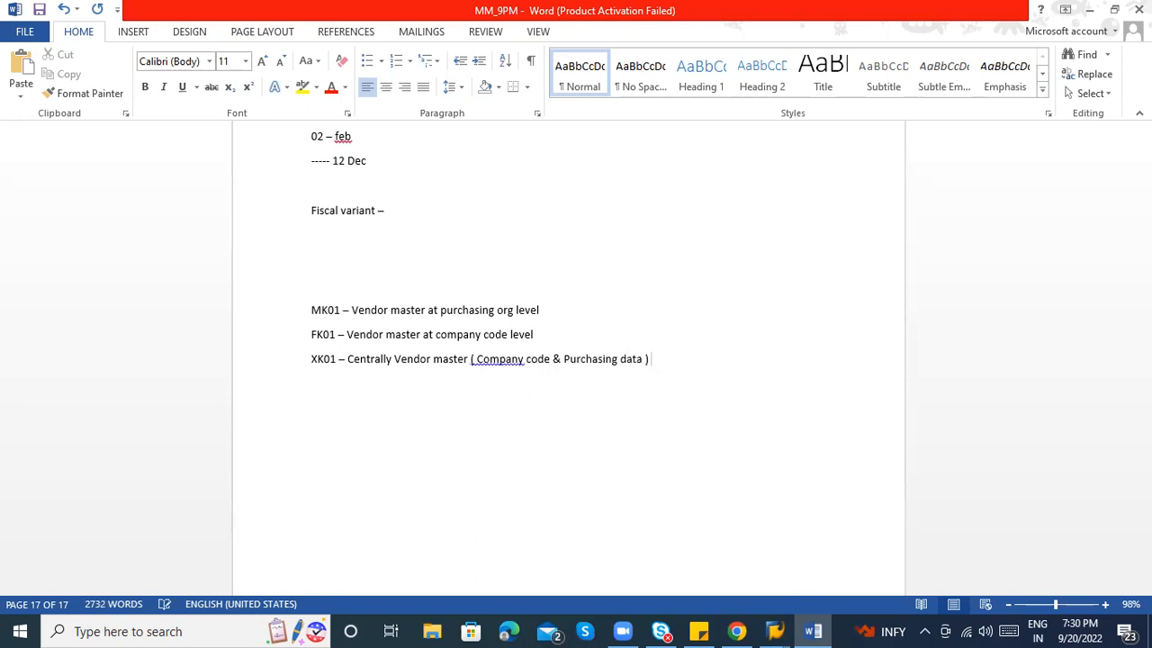
{"action": "key", "text": "alt+Tab"}
{"action": "key", "text": "alt+Tab"}
{"action": "key", "text": "alt+Tab"}
{"action": "key", "text": "Return"}
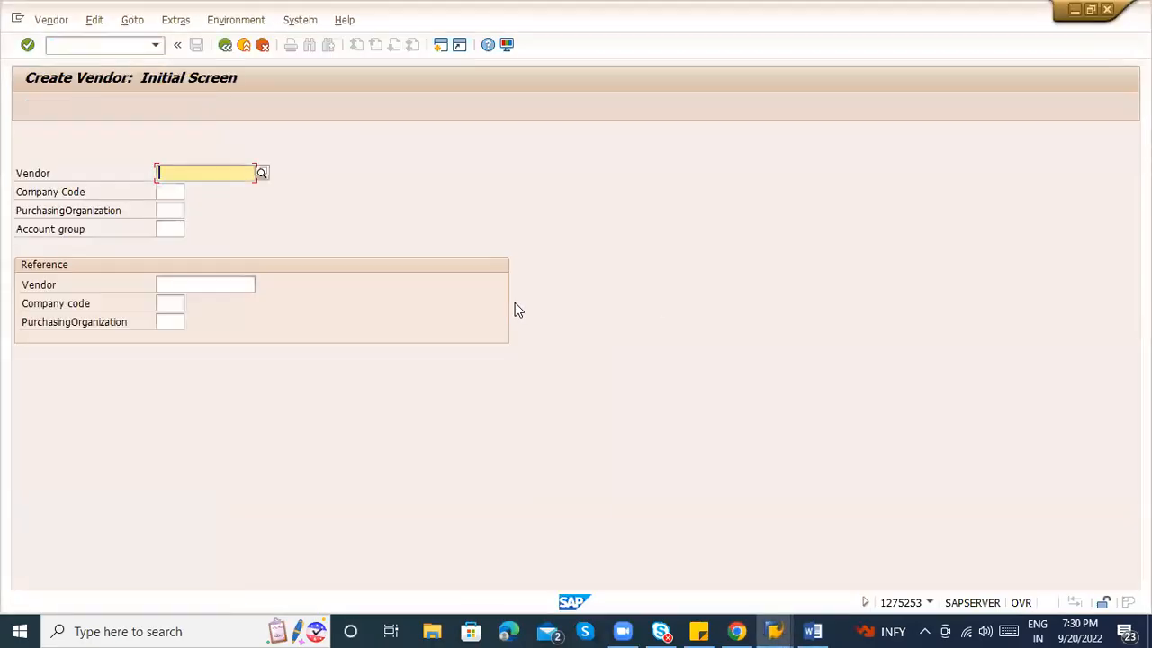
Choose company code ZABC, purchasing organization ZAB1 and account group 0010.
{"action": "left_click", "coordinate": [165, 193]}
{"action": "left_click", "coordinate": [165, 194]}
{"action": "key", "text": "Tab"}
{"action": "key", "text": "space"}
{"action": "key", "text": "Down"}
{"action": "key", "text": "Tab"}
{"action": "key", "text": "space"}
{"action": "key", "text": "Down"}
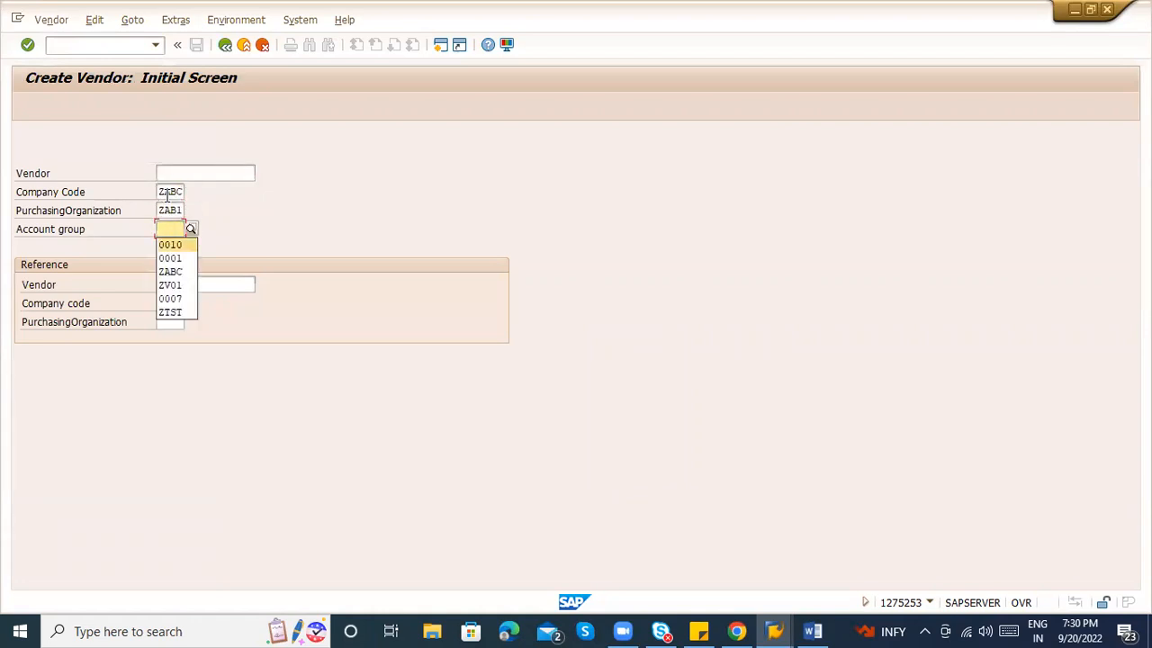
{"action": "key", "text": "Return"}
{"action": "key", "text": "Return"}
Name the vendor PACKAGING SUPPLIER with the supplier's name appended, search term PACKAGING.
{"action": "key", "text": "Tab"}
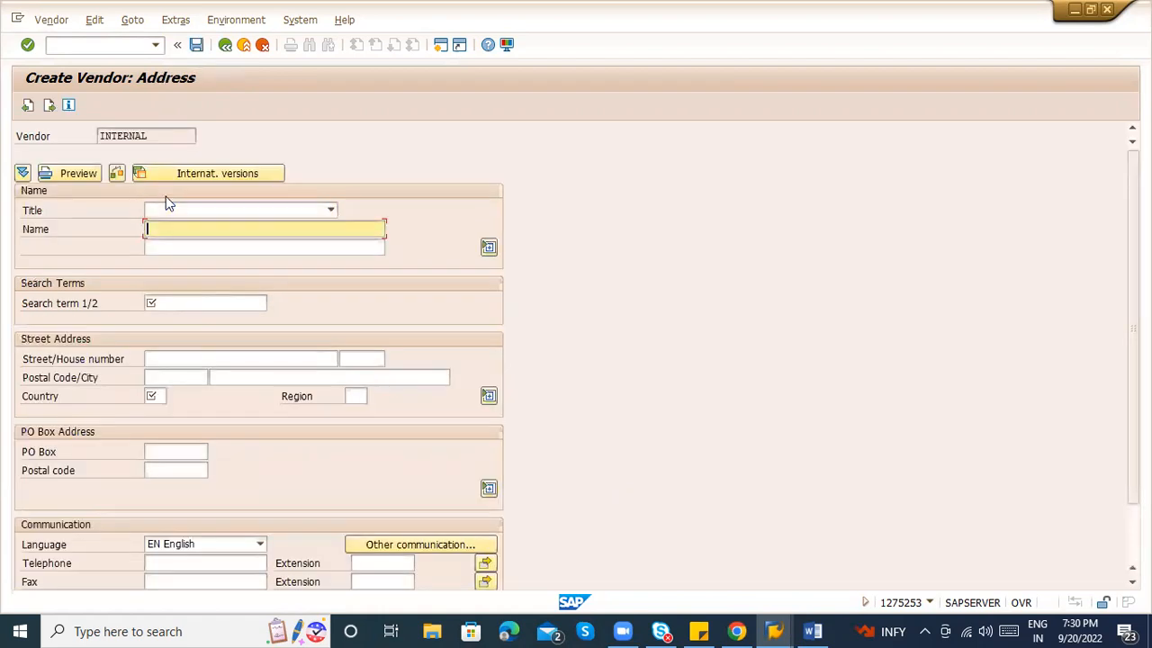
{"action": "key", "text": "space"}
{"action": "key", "text": "Down"}
{"action": "key", "text": "Return"}
{"action": "type", "text": "- ARAVIND"}
{"action": "key", "text": "Tab"}
{"action": "key", "text": "Tab"}
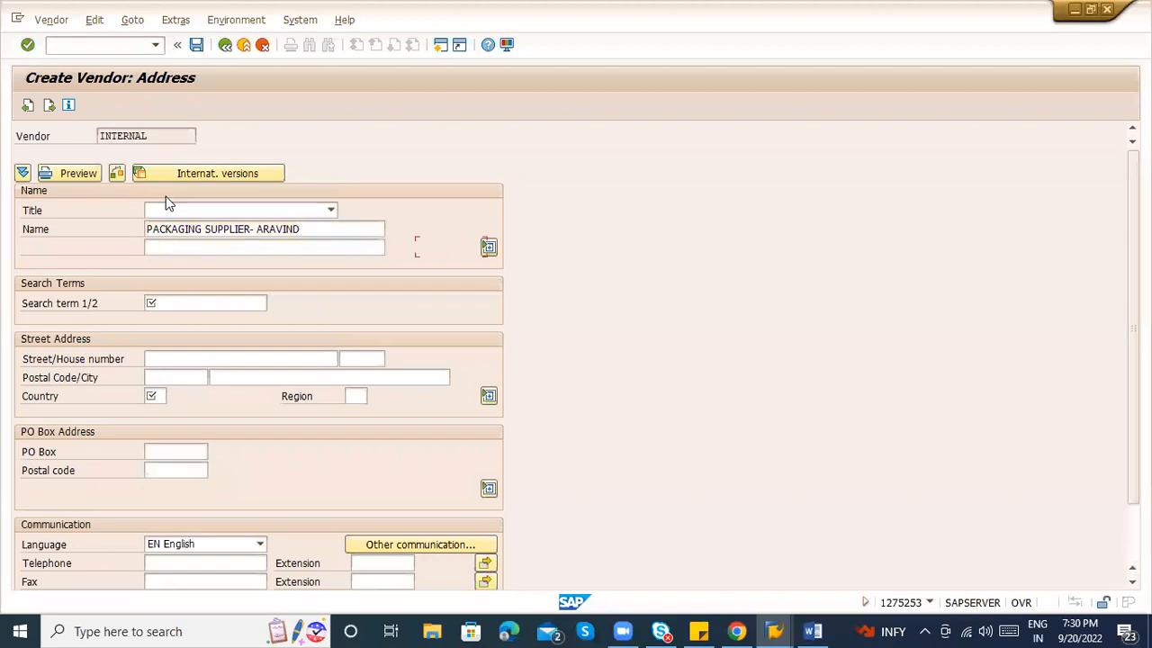
{"action": "type", "text": "PAC"}
{"action": "key", "text": "Down"}
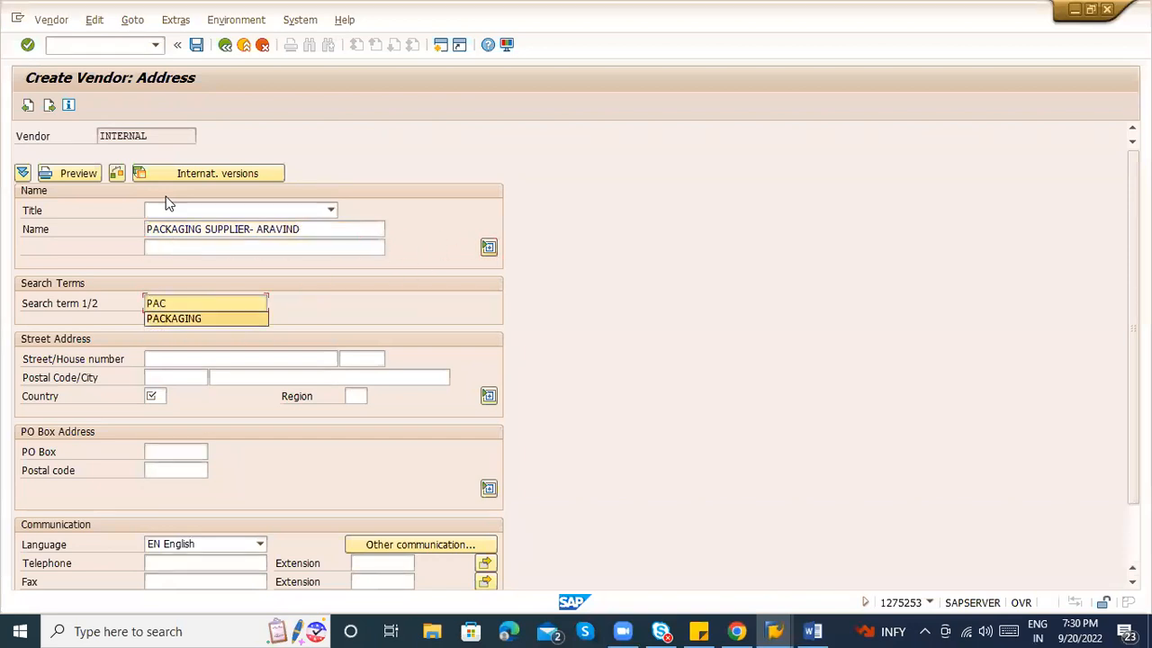
Fill the address with city HYDERABAD, its earlier postal code and country IN.
{"action": "key", "text": "Tab"}
{"action": "key", "text": "Tab"}
{"action": "key", "text": "Tab"}
{"action": "key", "text": "Tab"}
{"action": "key", "text": "Down"}
{"action": "key", "text": "Down"}
{"action": "key", "text": "Down"}
{"action": "key", "text": "Return"}
{"action": "key", "text": "shift+Tab"}
{"action": "key", "text": "Down"}
{"action": "key", "text": "Down"}
{"action": "key", "text": "Return"}
{"action": "key", "text": "Tab"}
{"action": "key", "text": "Down"}
{"action": "key", "text": "Down"}
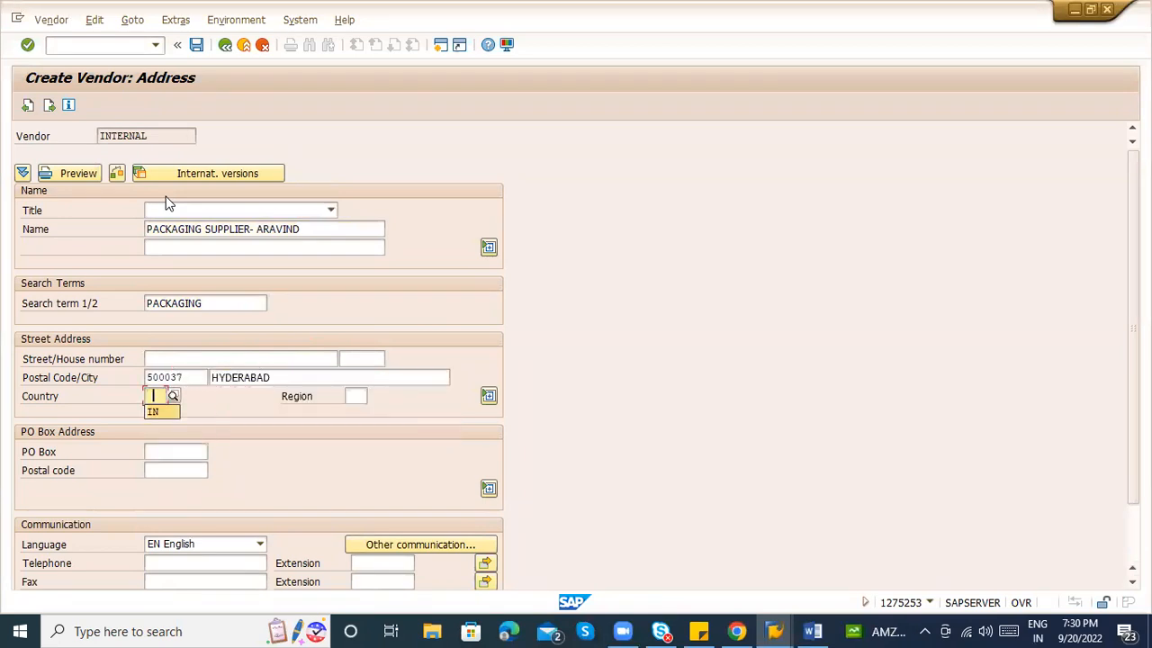
{"action": "key", "text": "Return"}
{"action": "key", "text": "Tab"}
Set reconciliation account 160000 and cash management group A1 on the accounting screen.
{"action": "key", "text": "Return"}
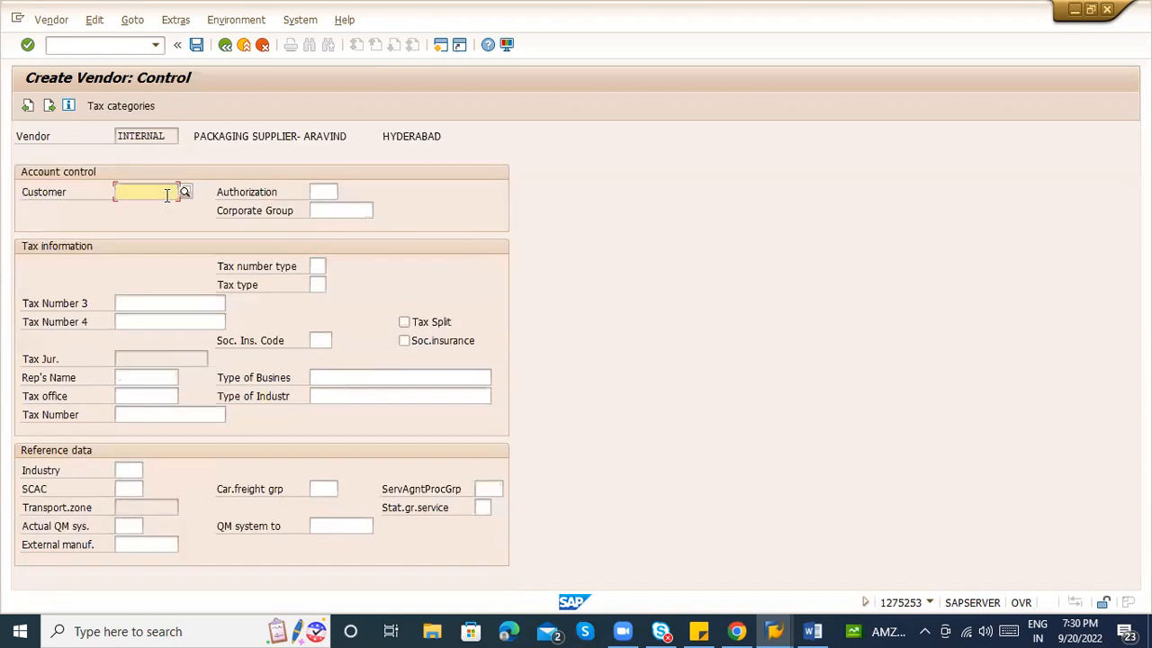
{"action": "key", "text": "Return"}
{"action": "key", "text": "Return"}
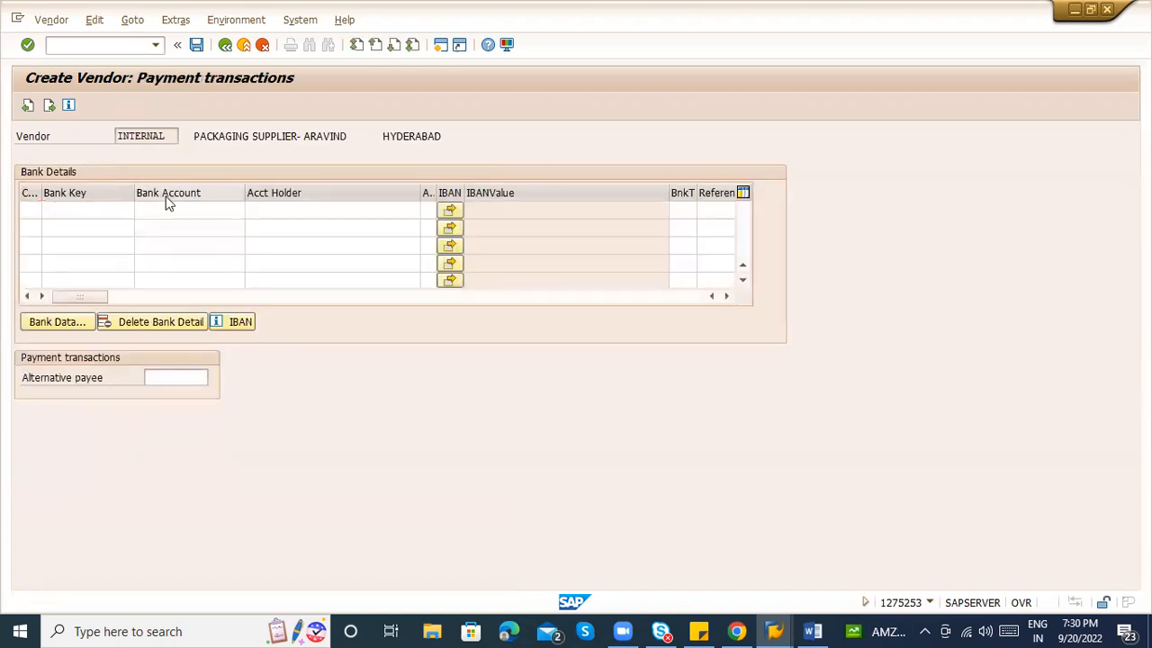
{"action": "key", "text": "Return"}
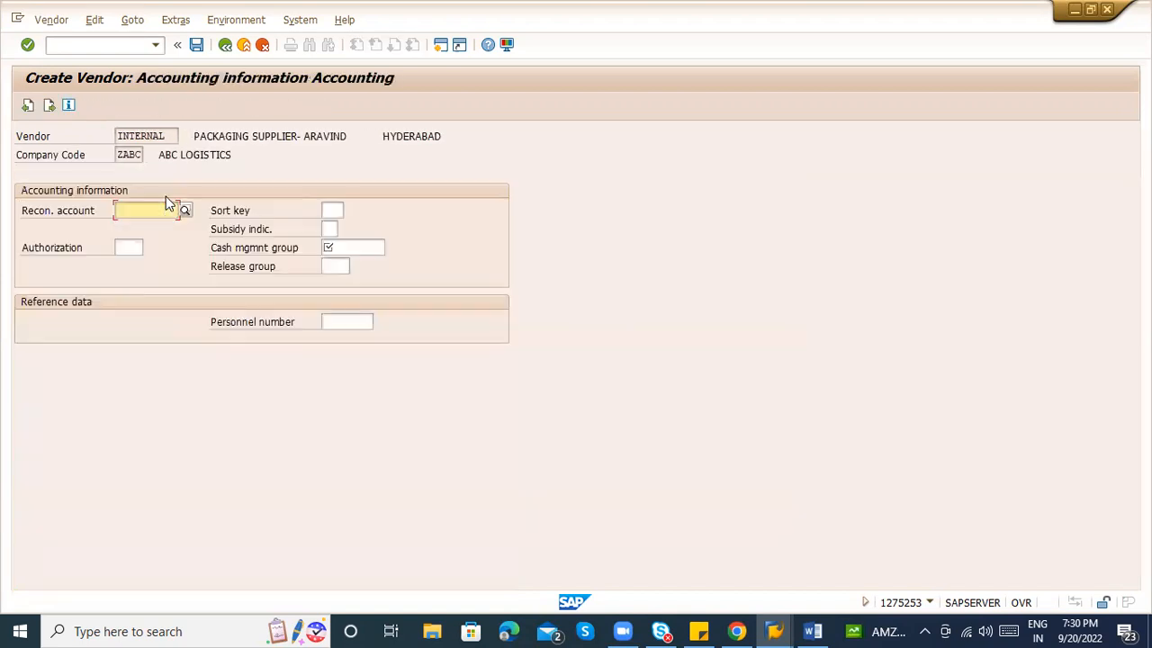
{"action": "key", "text": "Down"}
{"action": "key", "text": "Tab"}
{"action": "key", "text": "Tab"}
{"action": "key", "text": "Tab"}
{"action": "key", "text": "Tab"}
{"action": "key", "text": "Down"}
{"action": "key", "text": "Return"}
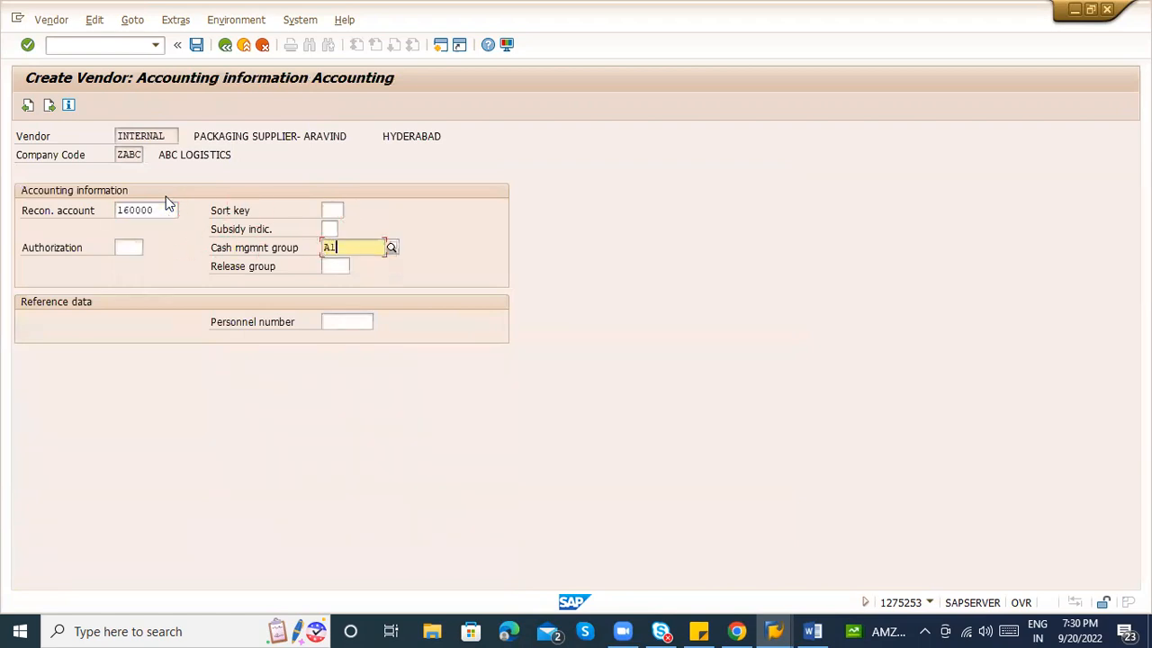
Accept payment terms 0001 and set order currency INR, reaching the final vendor screen.
{"action": "key", "text": "Return"}
{"action": "key", "text": "Down"}
{"action": "key", "text": "Return"}
{"action": "key", "text": "Return"}
{"action": "key", "text": "Return"}
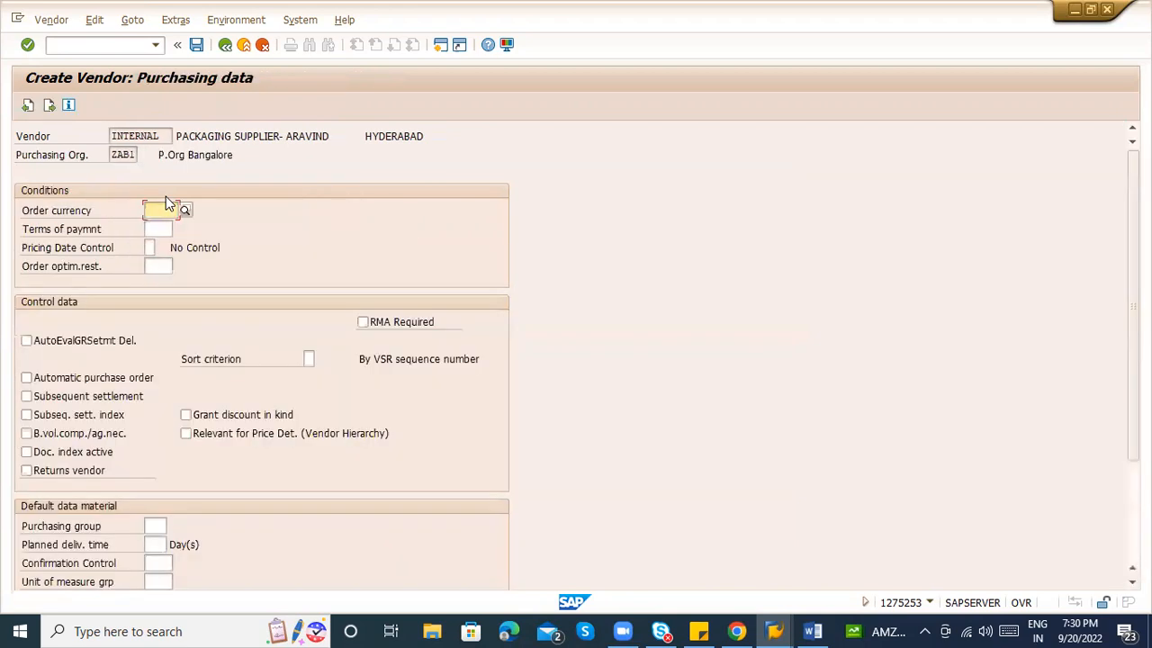
{"action": "type", "text": "INR"}
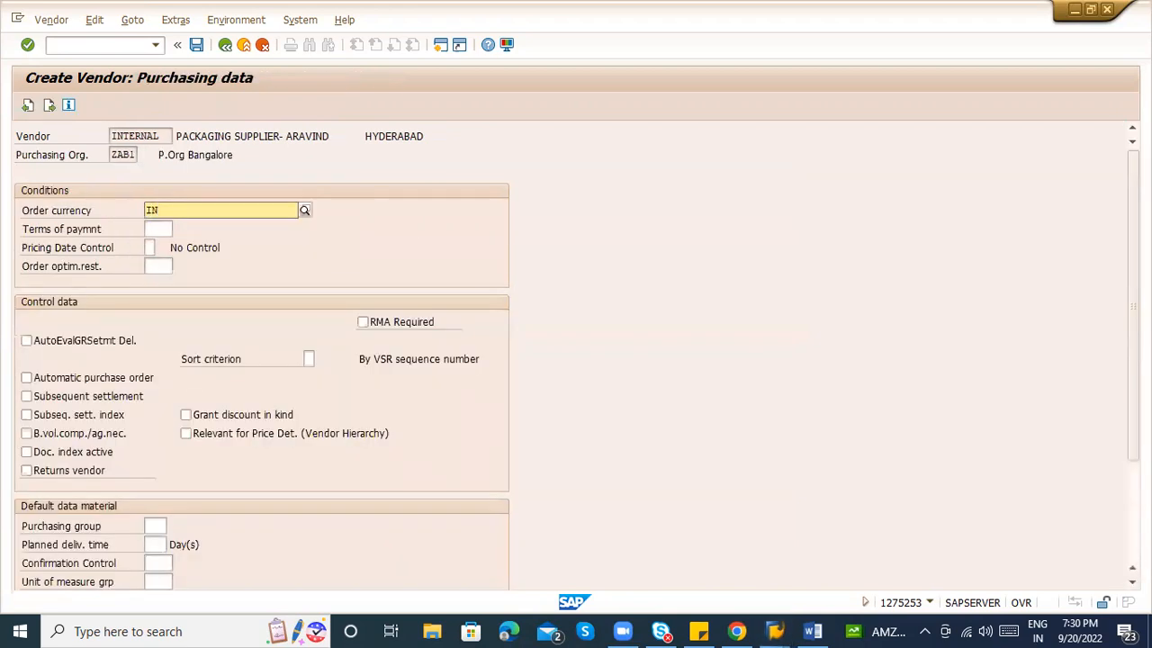
{"action": "key", "text": "Return"}
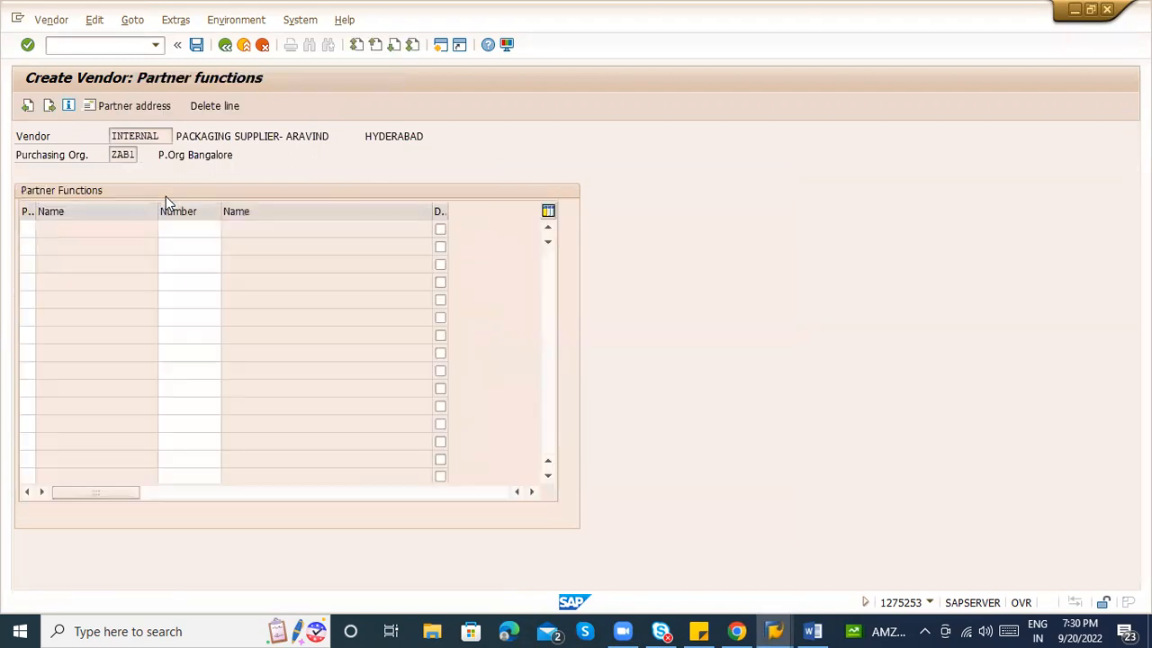
{"action": "key", "text": "Return"}
{"action": "key", "text": "Return"}
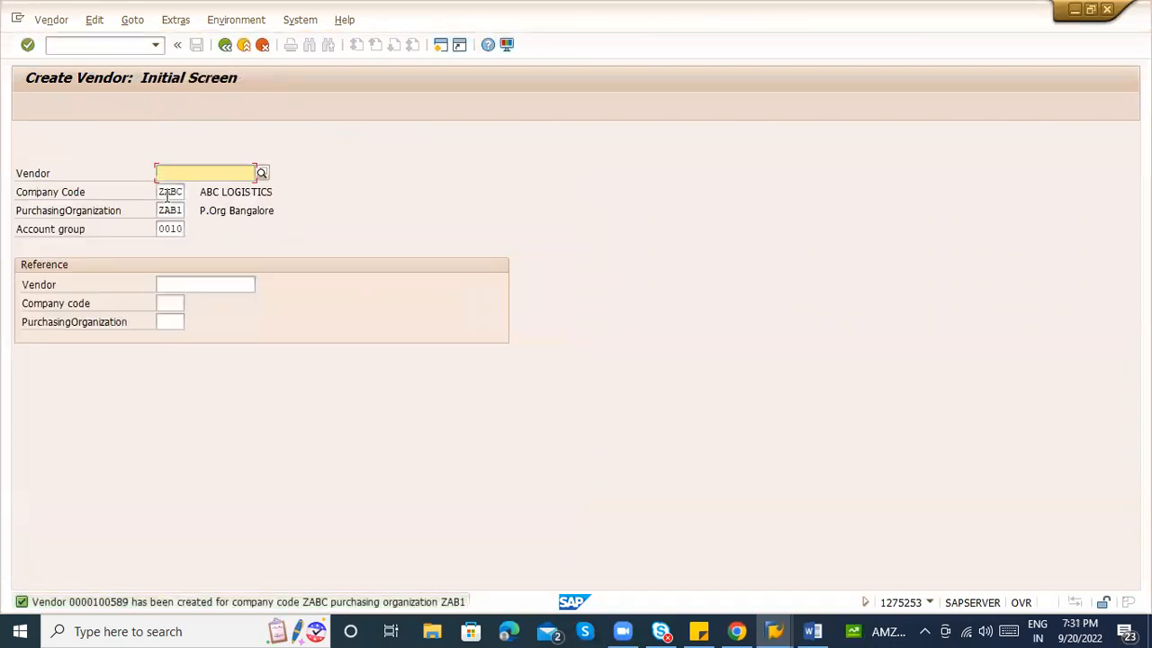
Switch to Display Vendor for the newly created packaging supplier.
{"action": "left_click", "coordinate": [49, 20]}
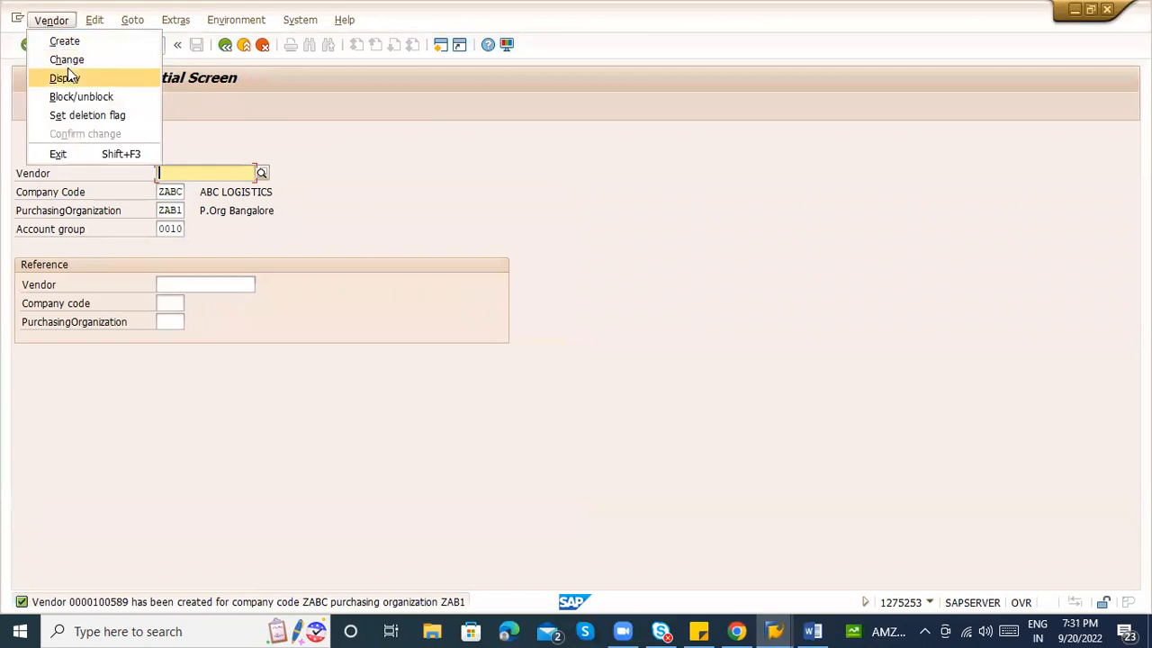
{"action": "left_click", "coordinate": [64, 78]}
{"action": "key", "text": "Return"}
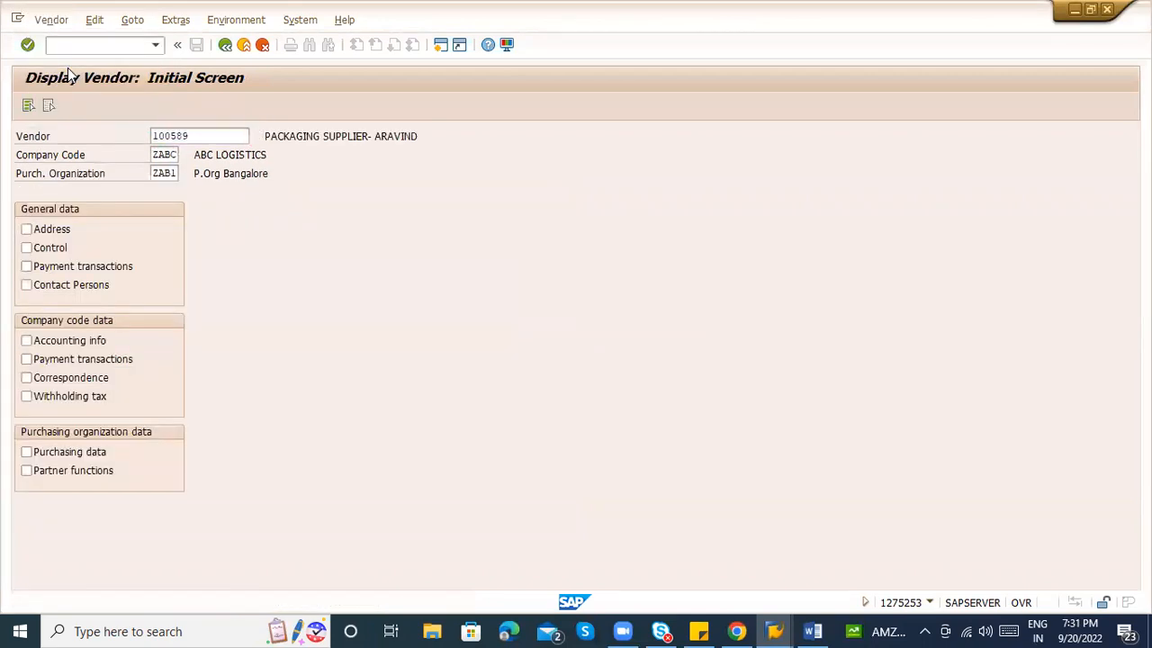
{"action": "left_click", "coordinate": [92, 45]}
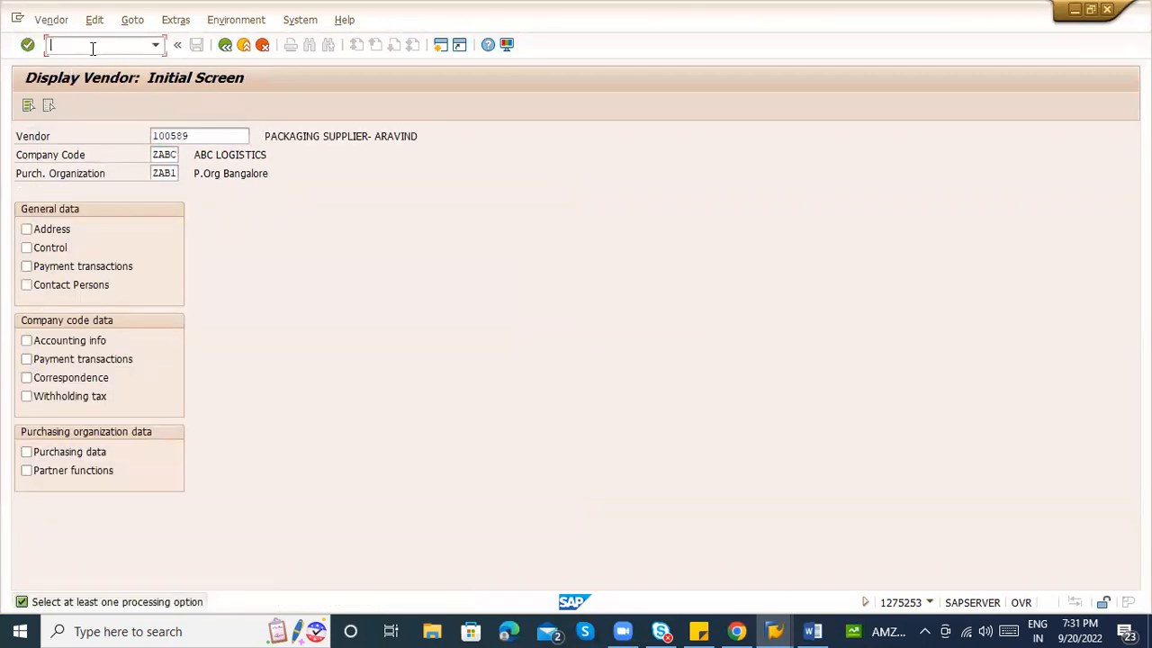
{"action": "key", "text": "alt+Tab"}
{"action": "key", "text": "alt+Tab"}
Run the /omkvz vendor list for ZAB1, inspect both supplier rows, and return to Display Vendor.
{"action": "type", "text": "/o"}
{"action": "key", "text": "Return"}
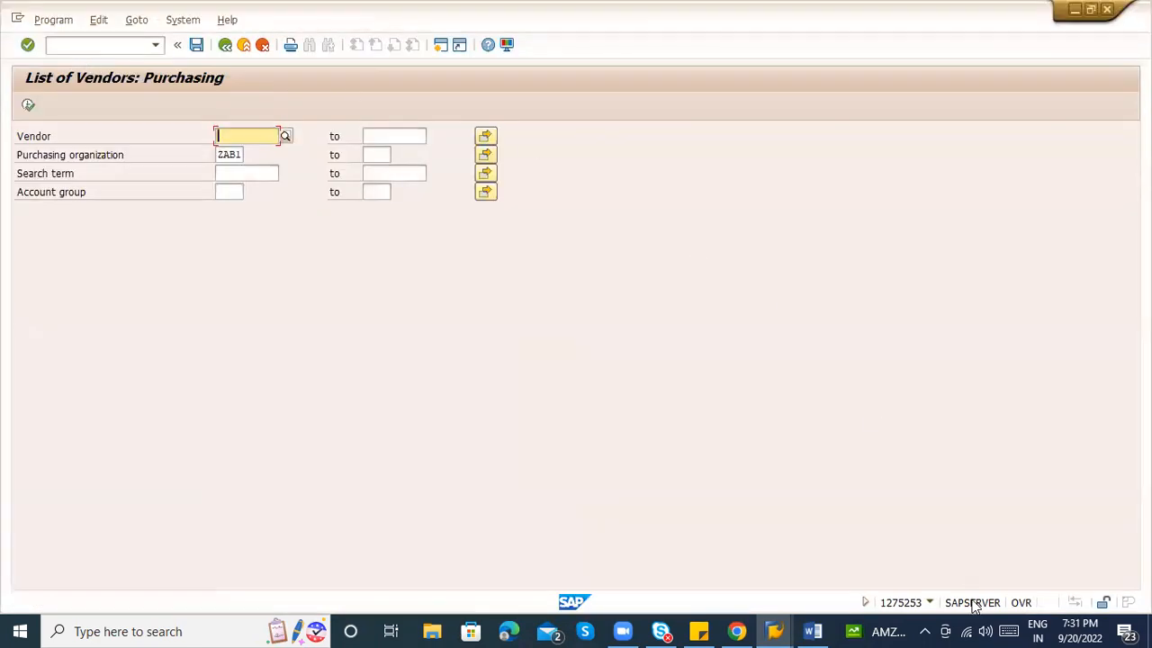
{"action": "left_click", "coordinate": [930, 602]}
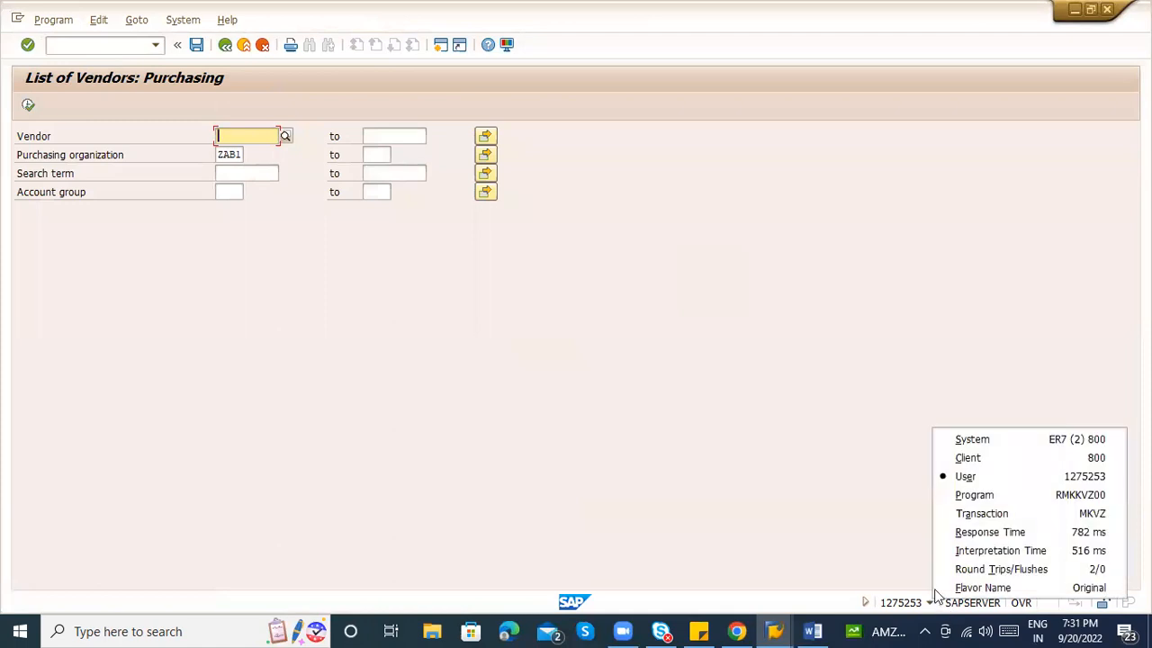
{"action": "left_click", "coordinate": [990, 513]}
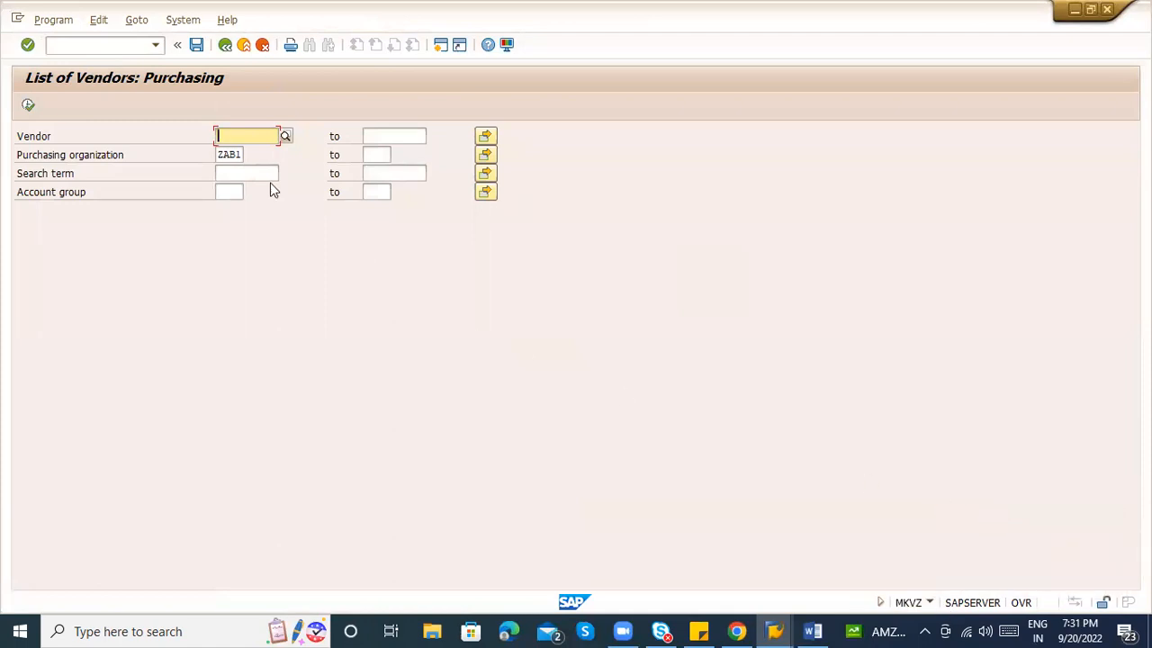
{"action": "left_click", "coordinate": [28, 106]}
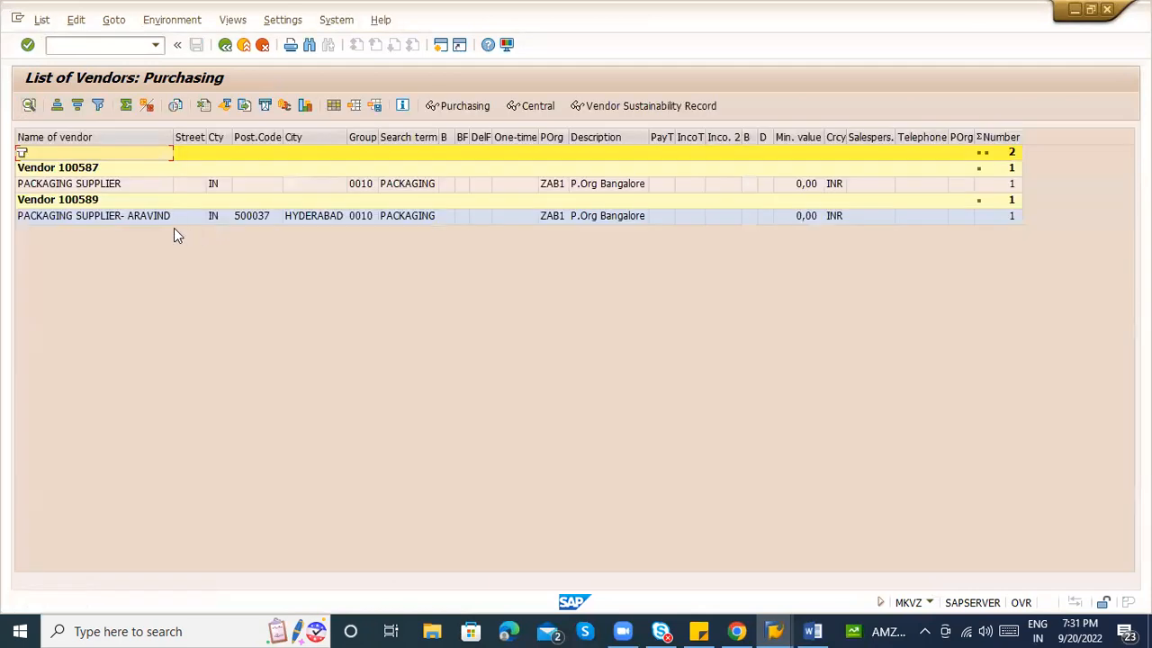
{"action": "left_click", "coordinate": [105, 199]}
{"action": "left_click", "coordinate": [104, 171]}
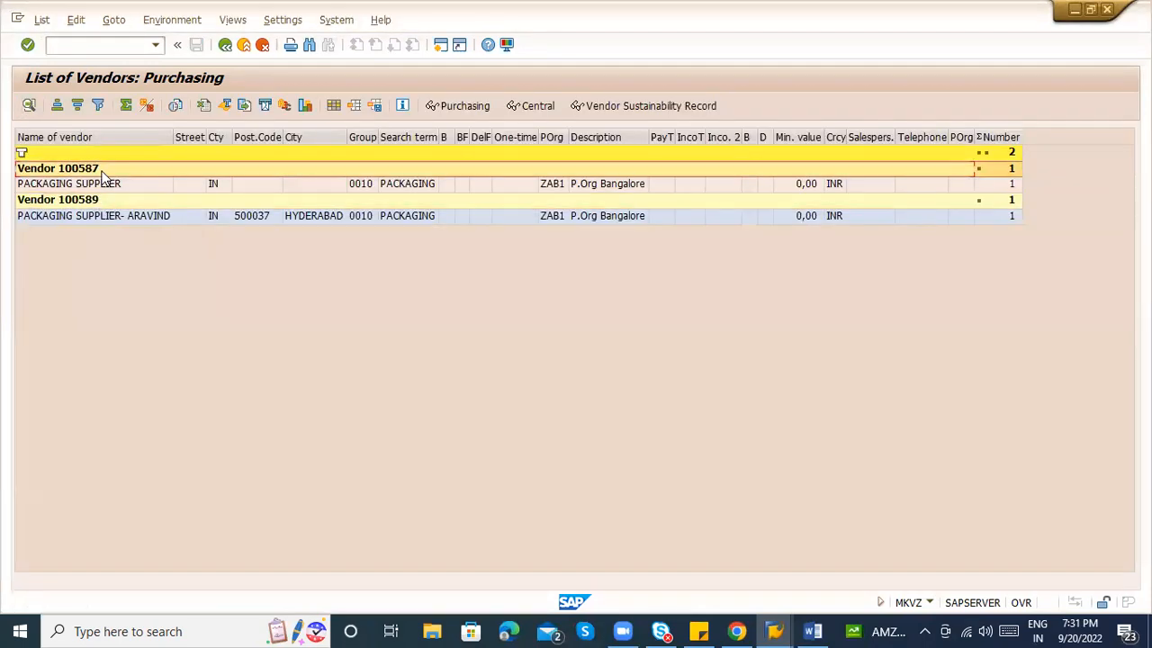
{"action": "left_click", "coordinate": [102, 202]}
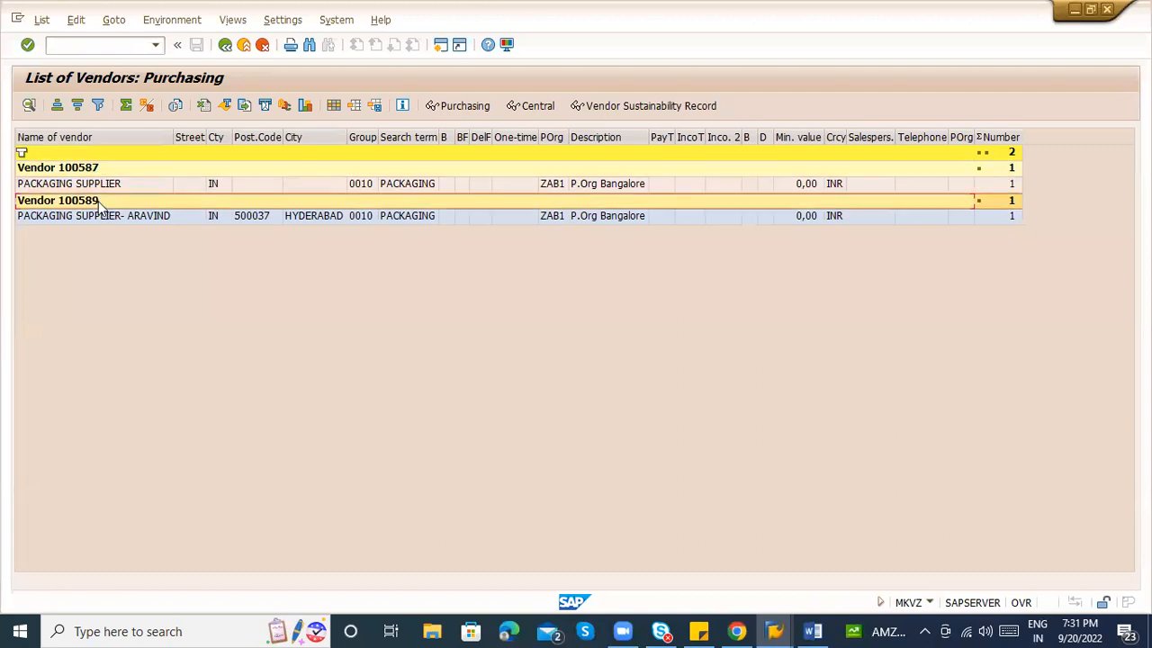
{"action": "key", "text": "alt+Tab"}
{"action": "key", "text": "alt+Tab"}
{"action": "key", "text": "alt+Tab"}
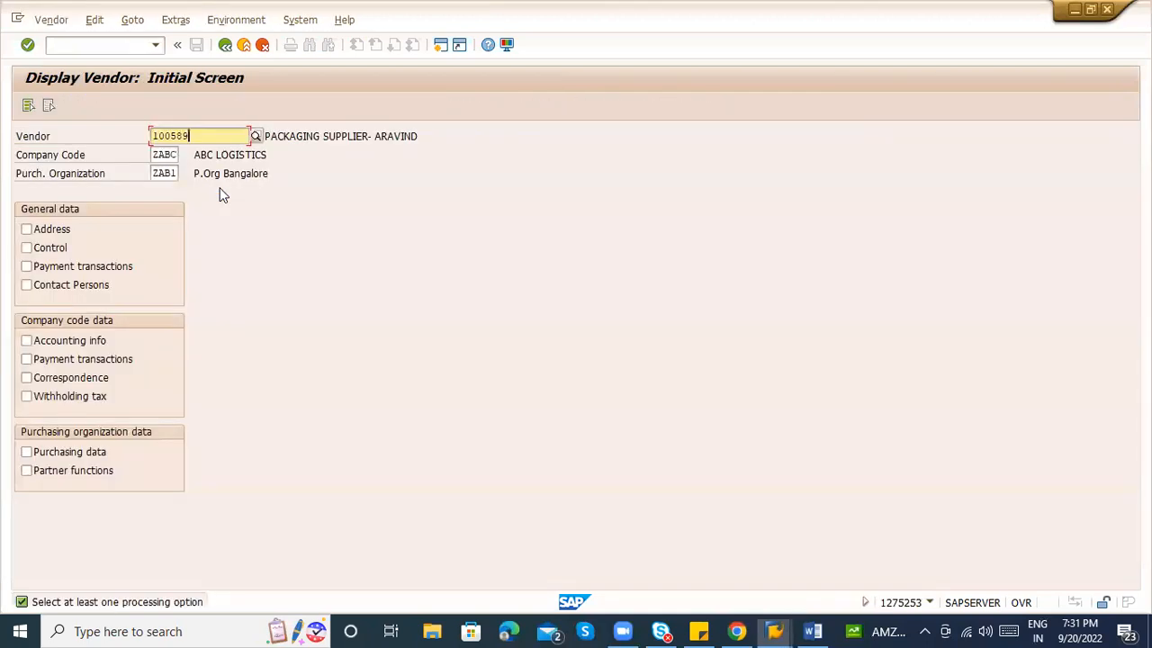
Start creating another vendor with /nxk01.
{"action": "left_click", "coordinate": [100, 45]}
{"action": "type", "text": "/nxk01"}
{"action": "key", "text": "Return"}
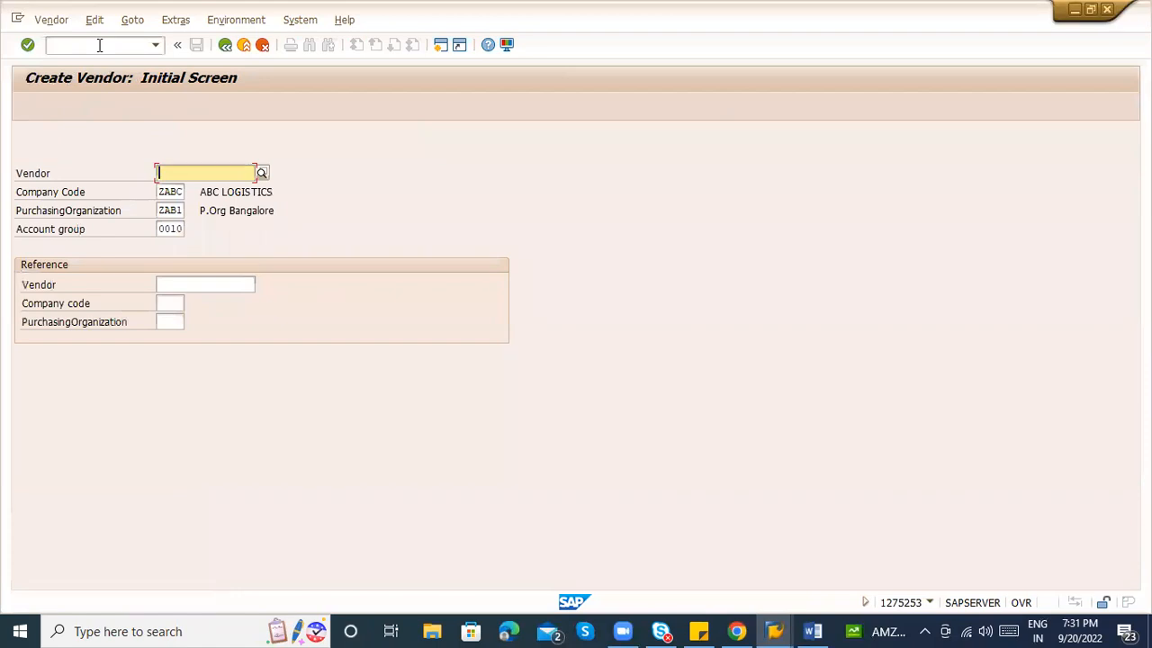
{"action": "key", "text": "Return"}
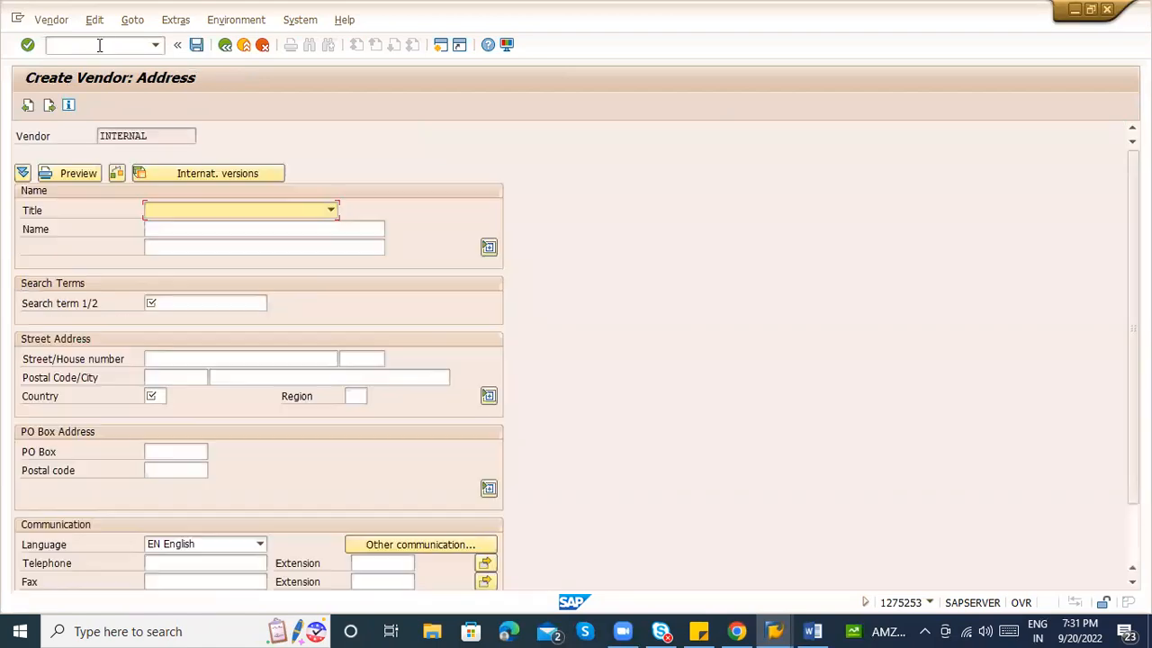
Name the vendor PACKAGING SUPPLIER with a new supplier name suffix, search term PACKAGING.
{"action": "key", "text": "Tab"}
{"action": "key", "text": "BackSpace"}
{"action": "key", "text": "Down"}
{"action": "key", "text": "Return"}
{"action": "key", "text": "BackSpace"}
{"action": "key", "text": "BackSpace"}
{"action": "key", "text": "BackSpace"}
{"action": "key", "text": "BackSpace"}
{"action": "key", "text": "BackSpace"}
{"action": "key", "text": "BackSpace"}
{"action": "key", "text": "BackSpace"}
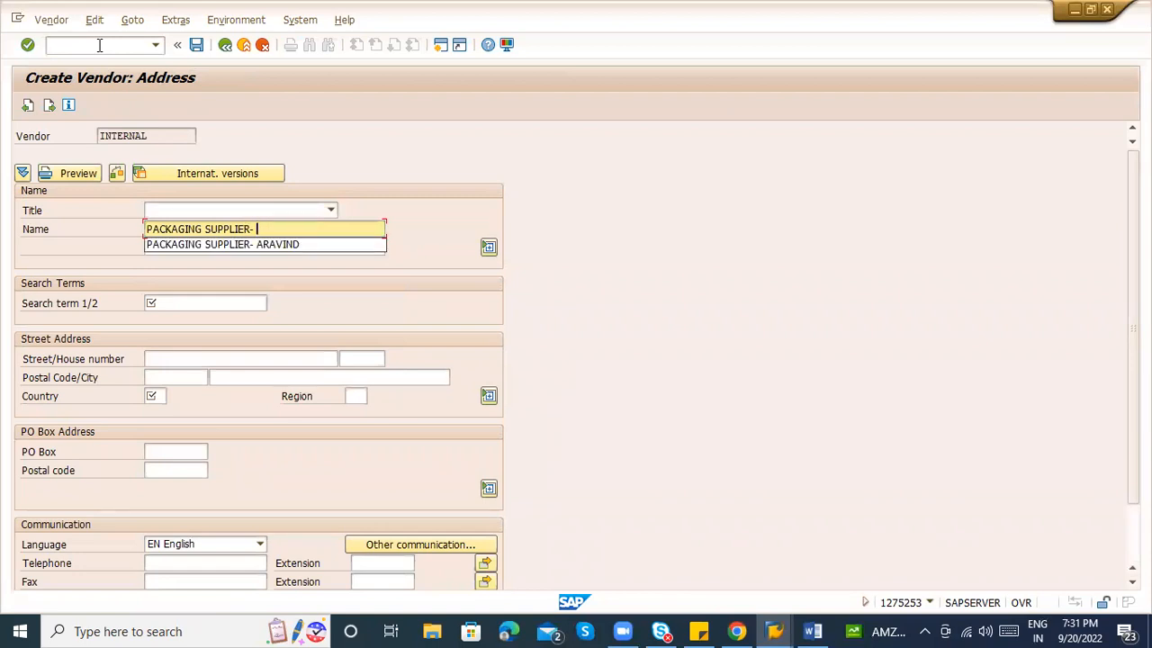
{"action": "type", "text": "MUKESH"}
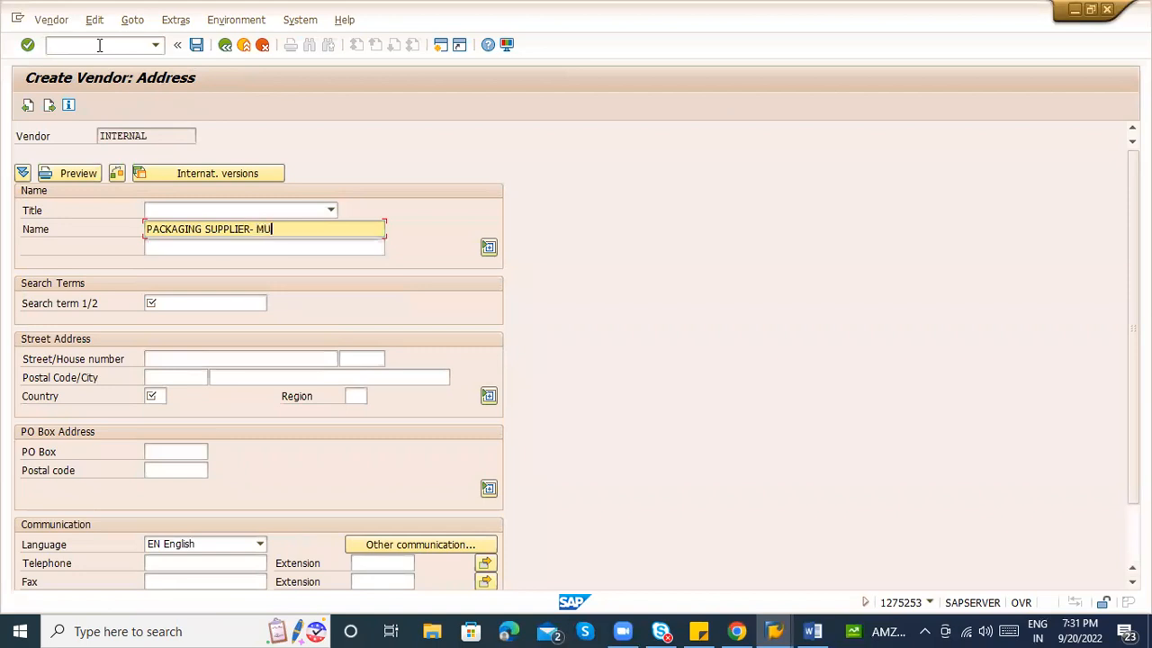
{"action": "key", "text": "Tab"}
{"action": "key", "text": "Tab"}
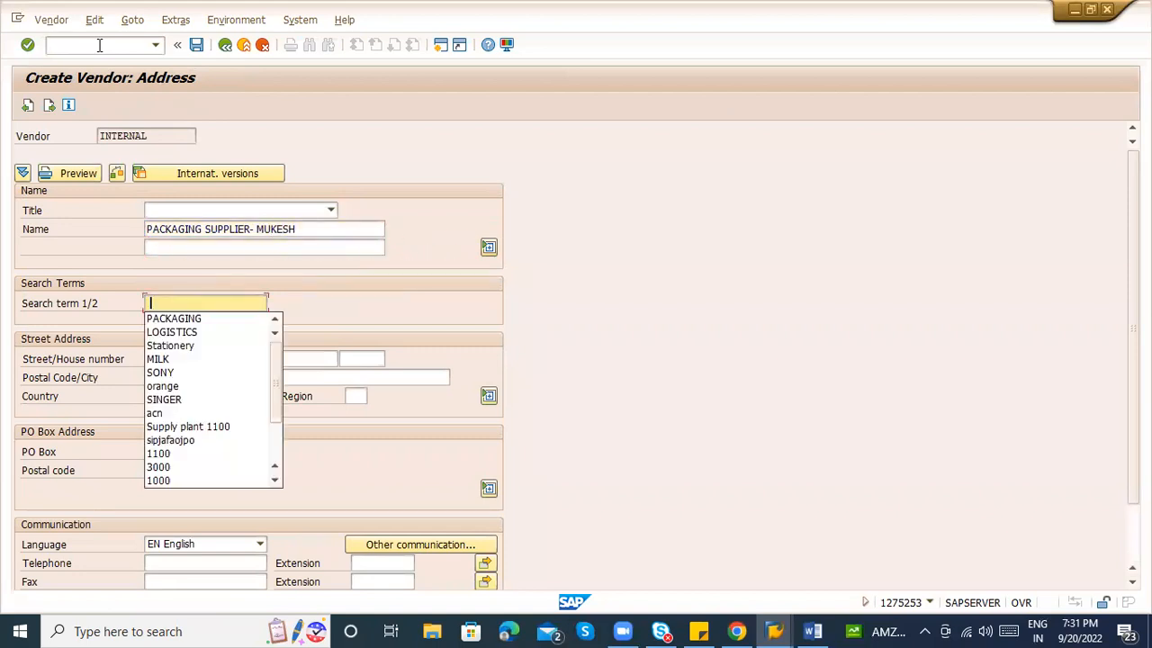
{"action": "key", "text": "Down"}
{"action": "key", "text": "Tab"}
Enter the address: city HYDERABAD, country IN, postal code corrected to 500008.
{"action": "key", "text": "Tab"}
{"action": "key", "text": "Tab"}
{"action": "type", "text": "500037"}
{"action": "key", "text": "Tab"}
{"action": "key", "text": "Down"}
{"action": "key", "text": "Tab"}
{"action": "type", "text": "IN"}
{"action": "key", "text": "Tab"}
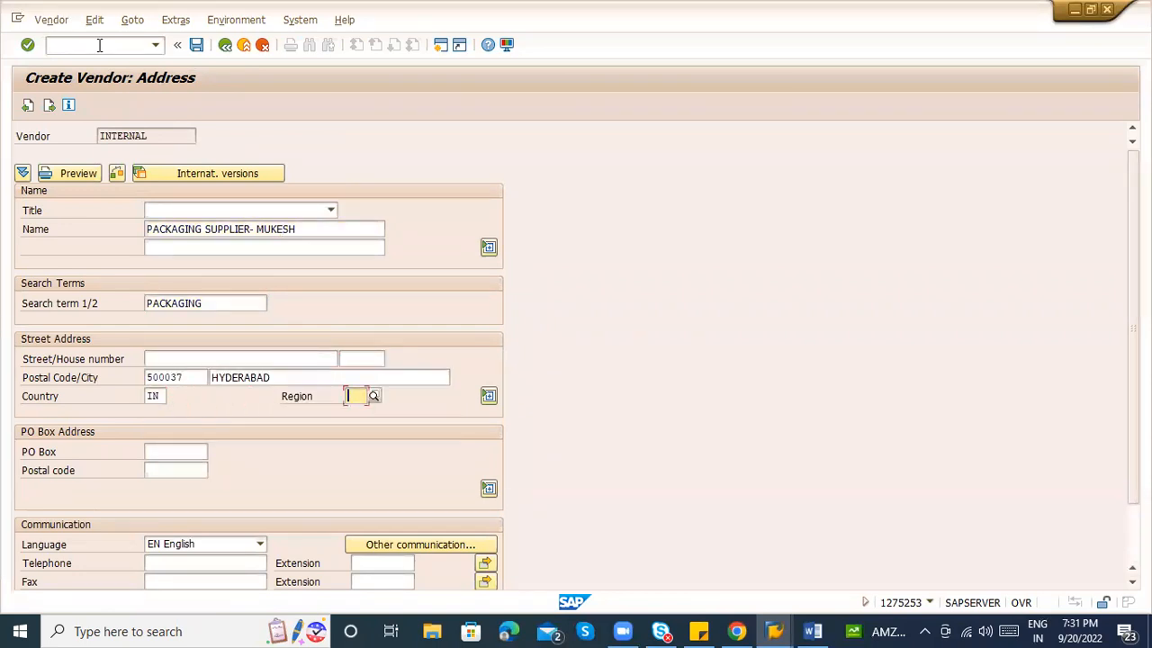
{"action": "key", "text": "shift+Tab"}
{"action": "key", "text": "shift+Tab"}
{"action": "key", "text": "shift+Tab"}
{"action": "type", "text": "500008"}
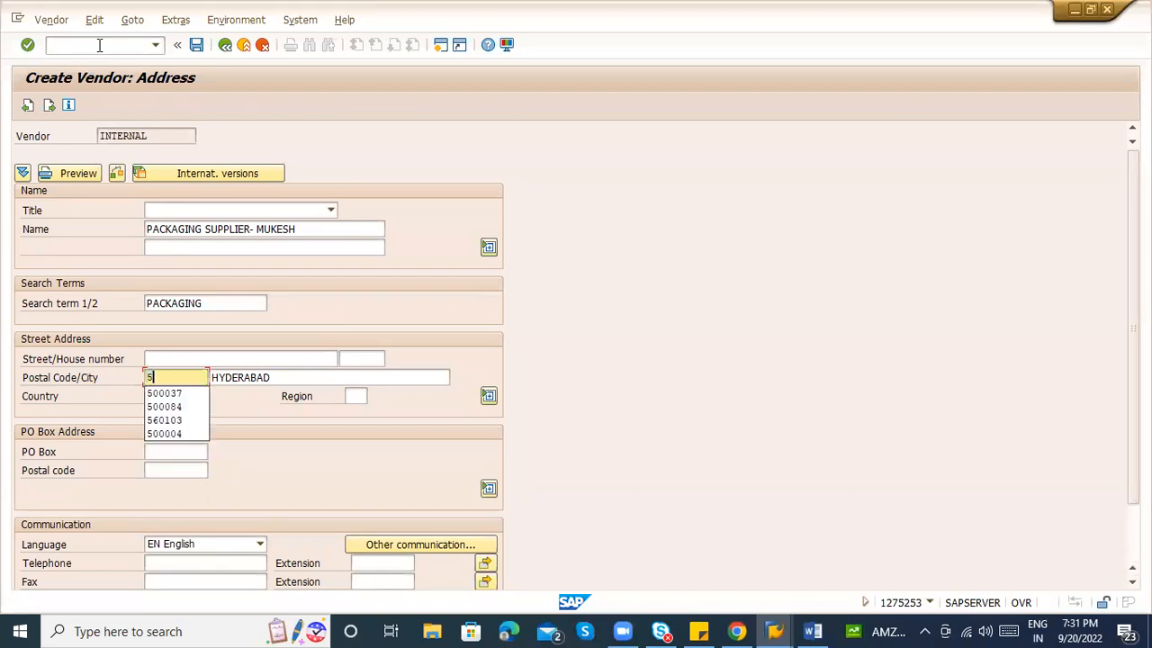
Set reconciliation account 160000, cash management group A1 and currency INR, then save.
{"action": "key", "text": "Return"}
{"action": "key", "text": "Return"}
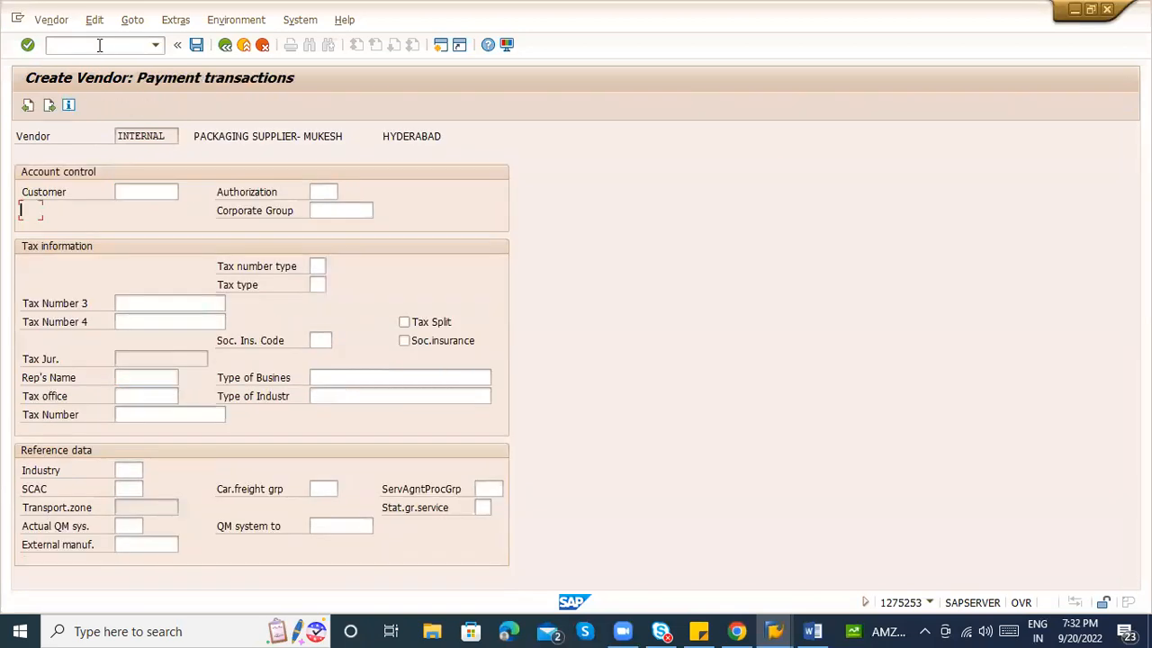
{"action": "key", "text": "Return"}
{"action": "key", "text": "Return"}
{"action": "type", "text": "160000"}
{"action": "key", "text": "Tab"}
{"action": "key", "text": "Tab"}
{"action": "key", "text": "Tab"}
{"action": "type", "text": "A1"}
{"action": "key", "text": "Return"}
{"action": "key", "text": "Return"}
{"action": "key", "text": "Return"}
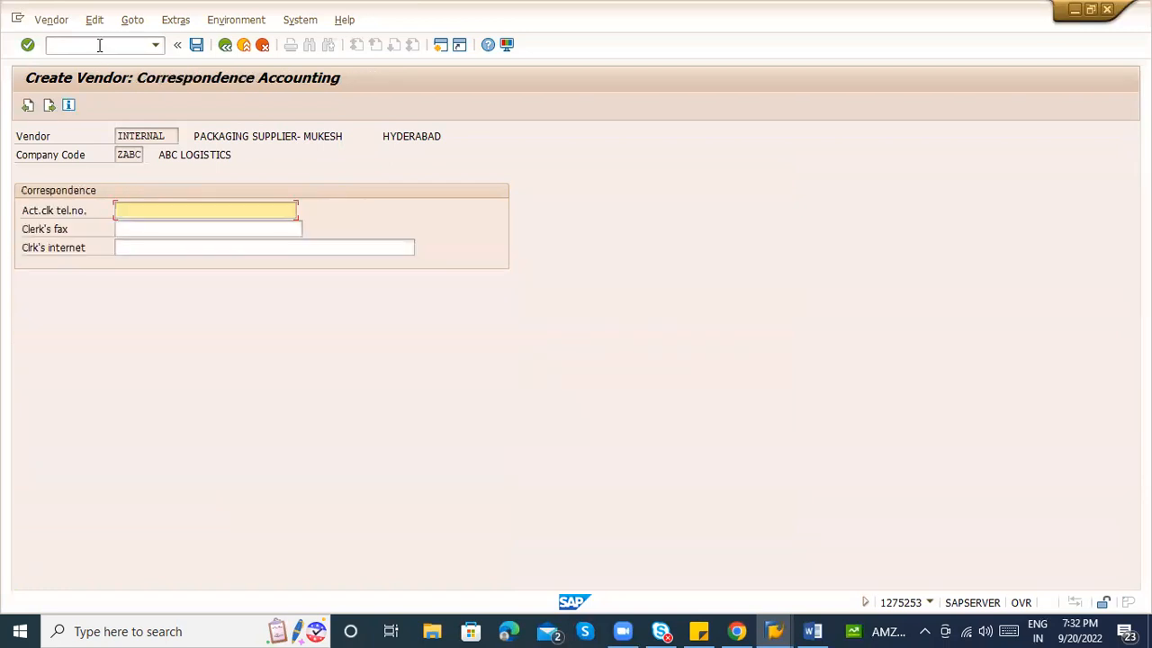
{"action": "type", "text": "INR"}
{"action": "key", "text": "Return"}
{"action": "key", "text": "Return"}
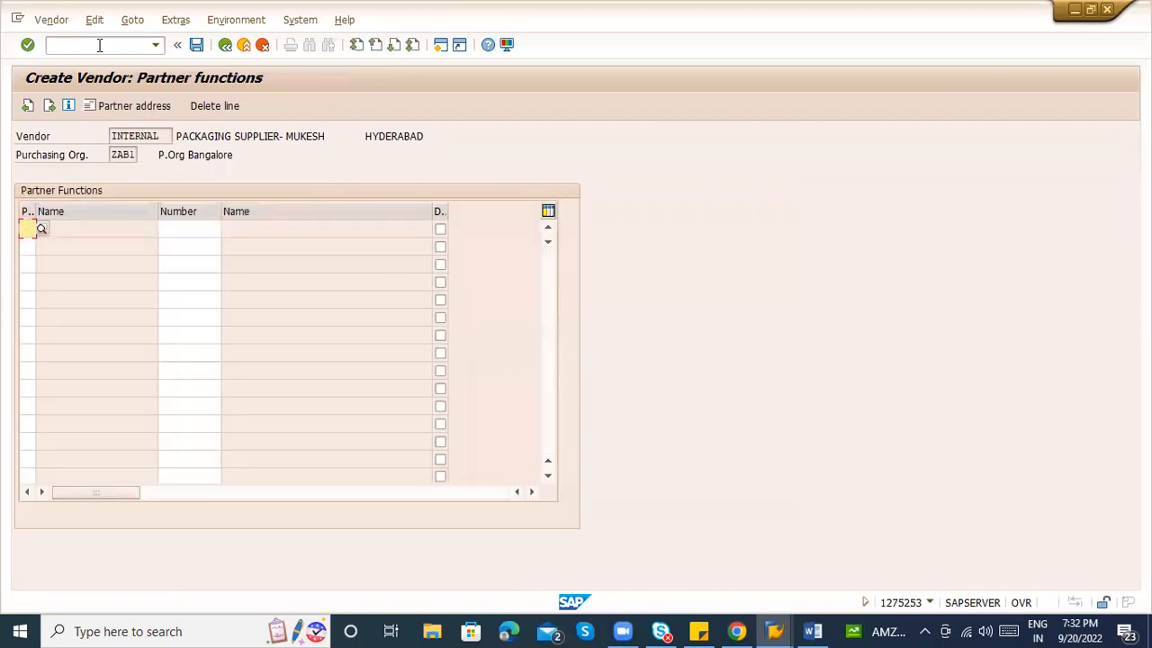
{"action": "key", "text": "Return"}
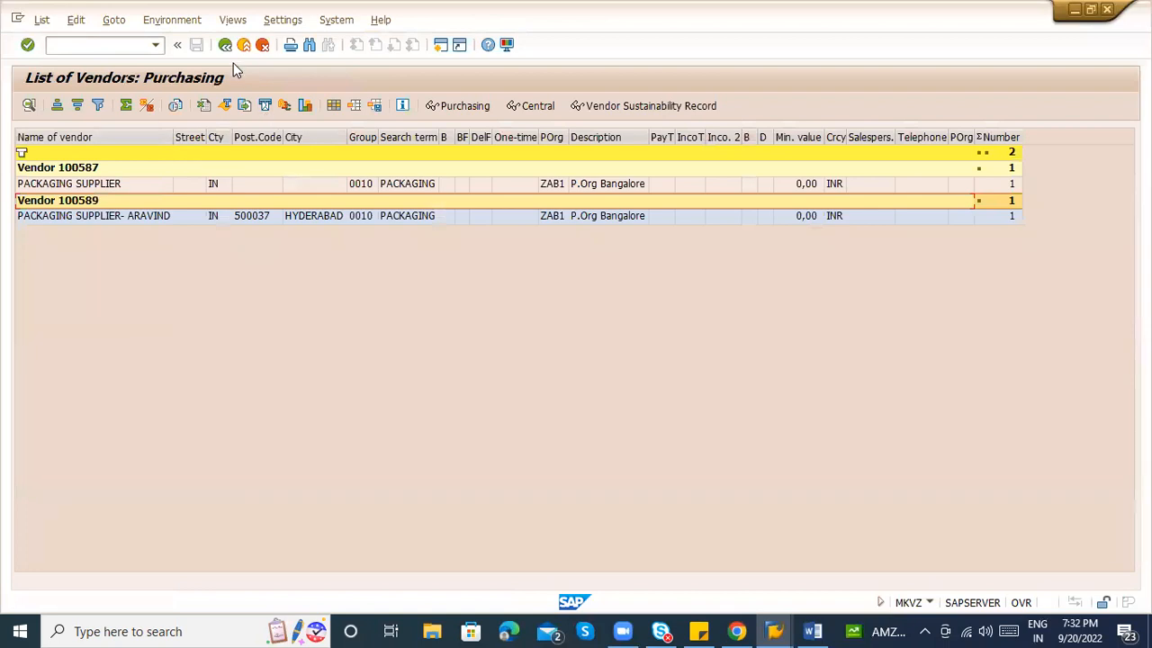
Run the ZAB1 vendor list, check vendors 100587, 100589, 100590, then exit to Easy Access.
{"action": "left_click", "coordinate": [225, 45]}
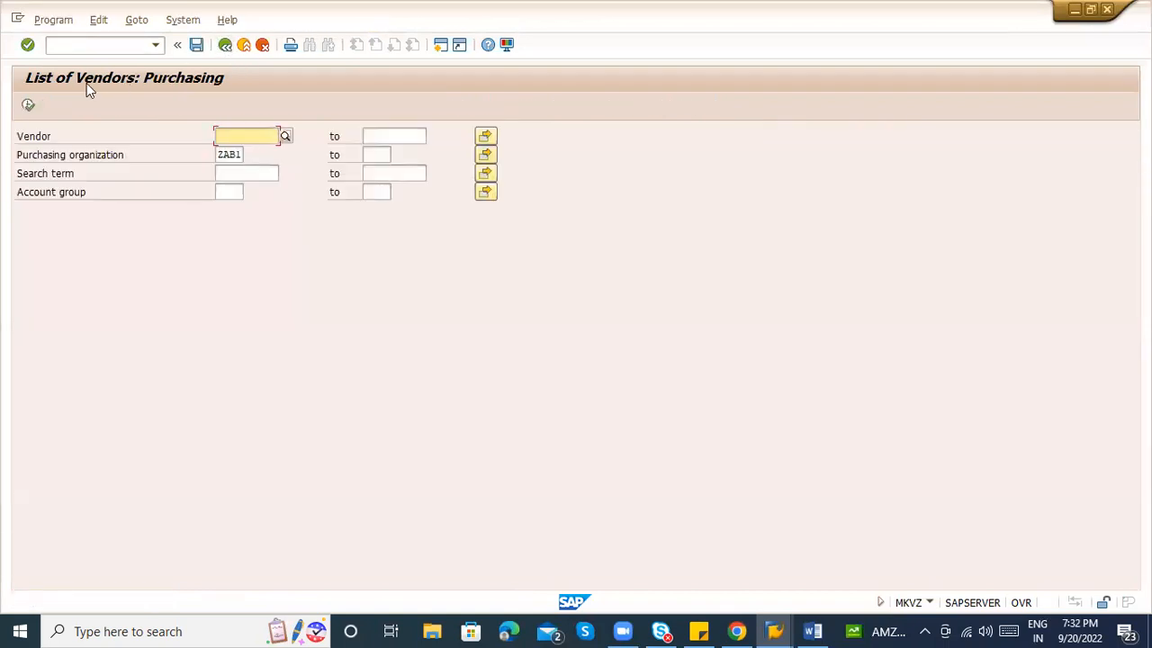
{"action": "left_click", "coordinate": [28, 103]}
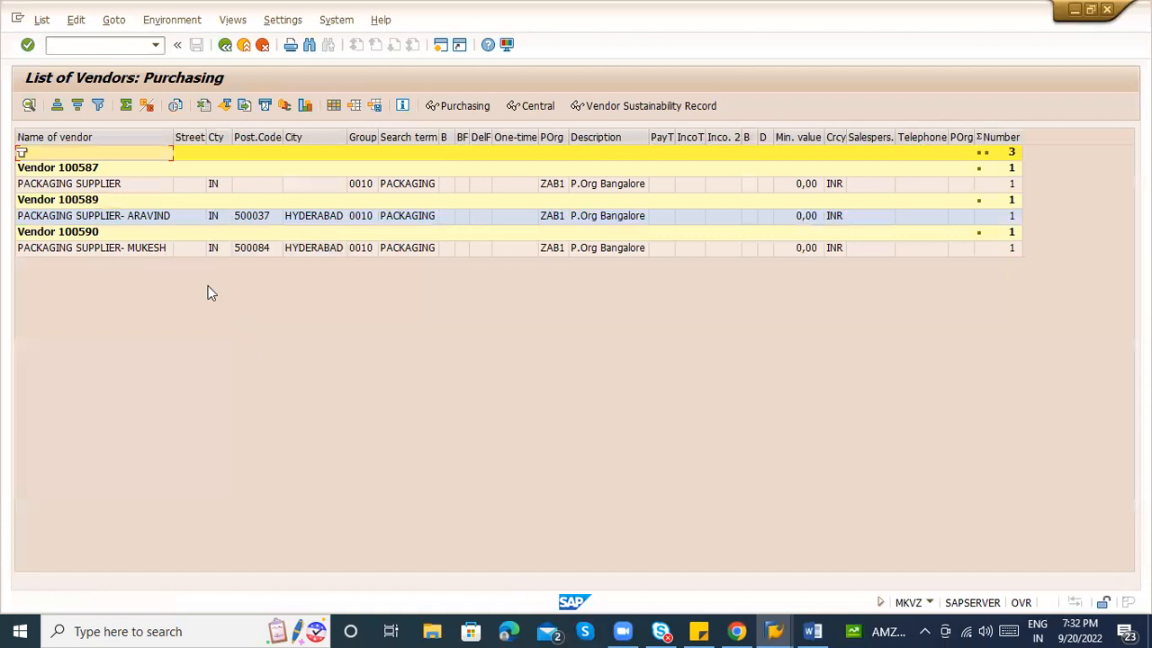
{"action": "left_click", "coordinate": [92, 233]}
{"action": "left_click", "coordinate": [92, 204]}
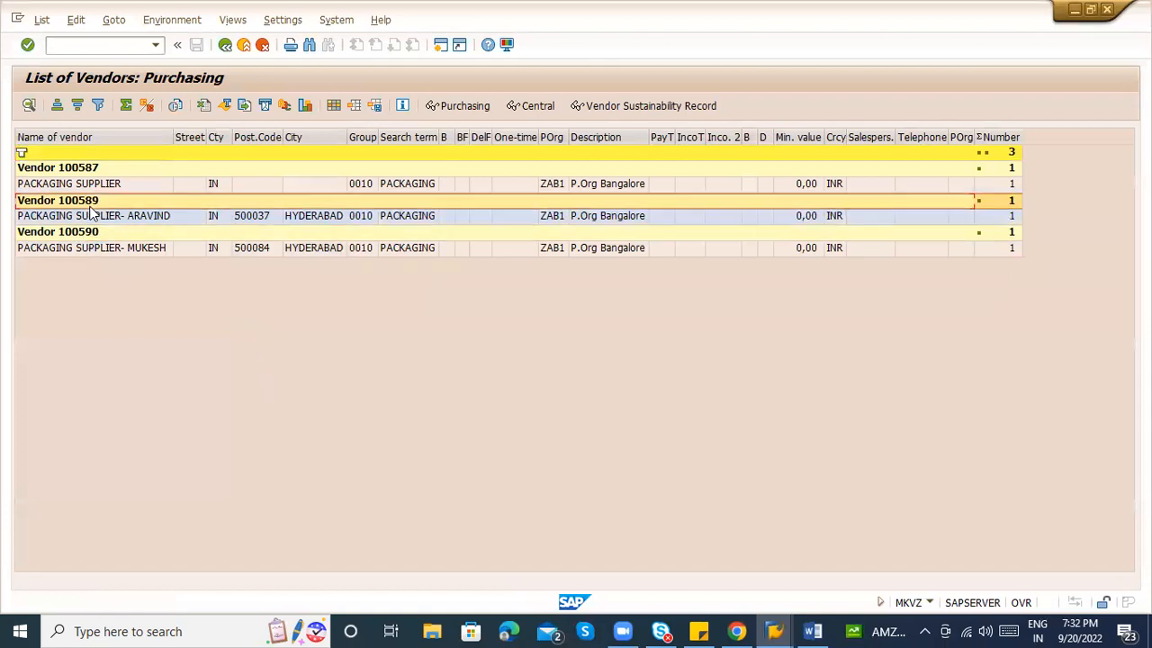
{"action": "left_click", "coordinate": [86, 171]}
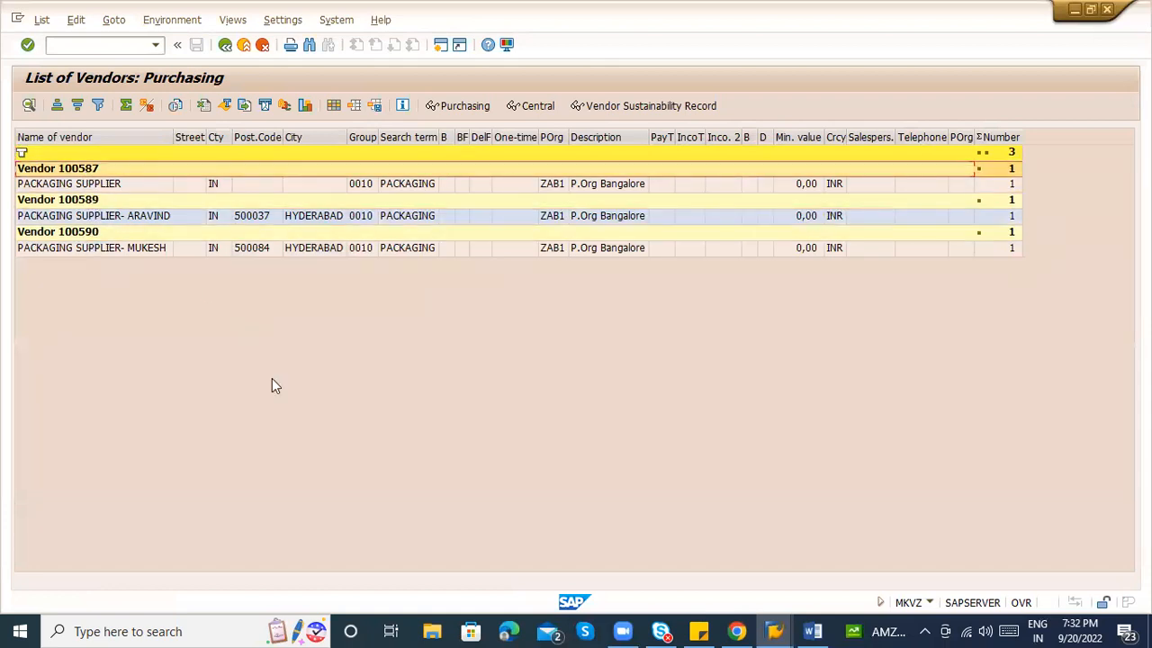
{"action": "key", "text": "F3"}
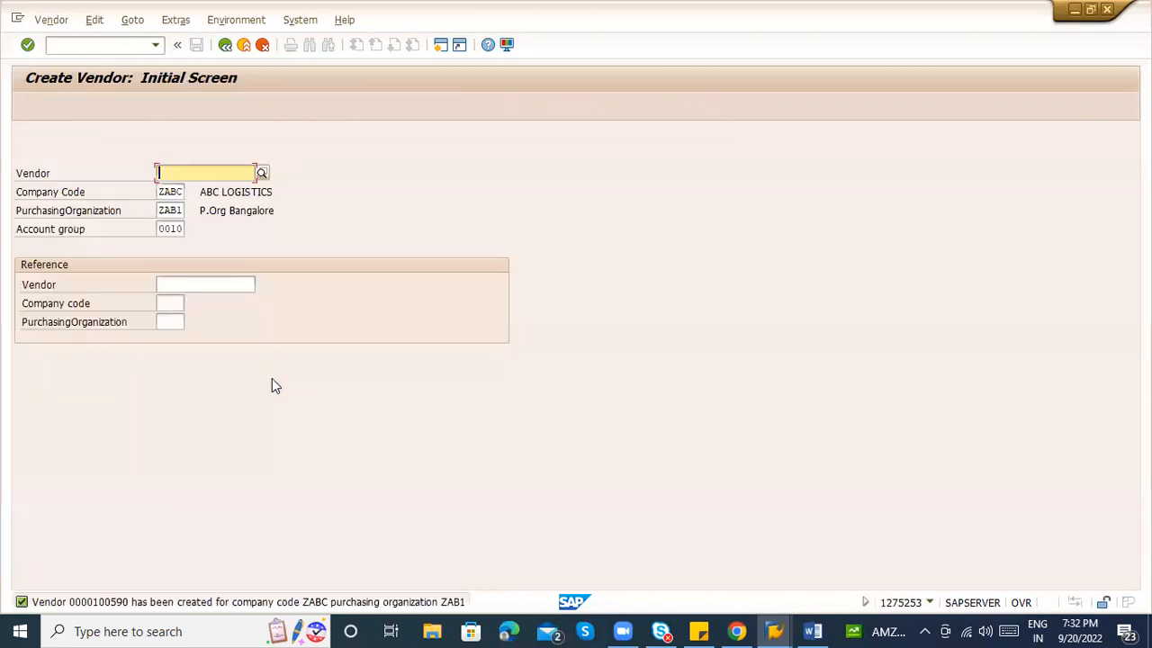
{"action": "left_click", "coordinate": [253, 44]}
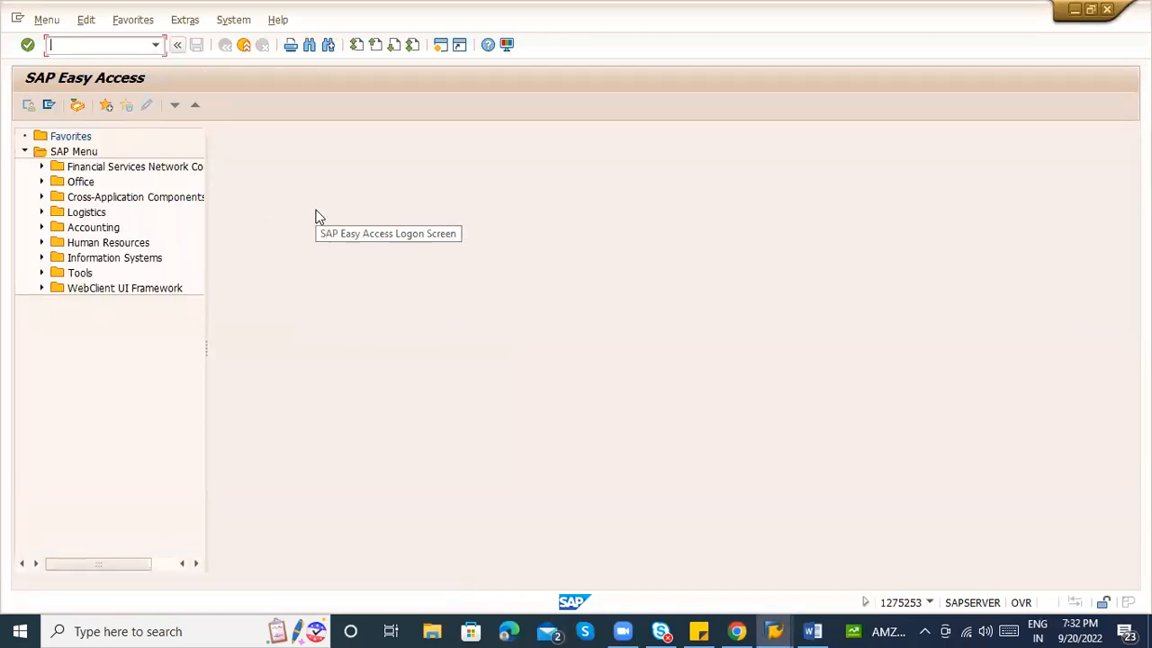
Run MM60 for plant ZAB1 and select material 50065896 CARTON BOXES.
{"action": "type", "text": "mm60"}
{"action": "key", "text": "Return"}
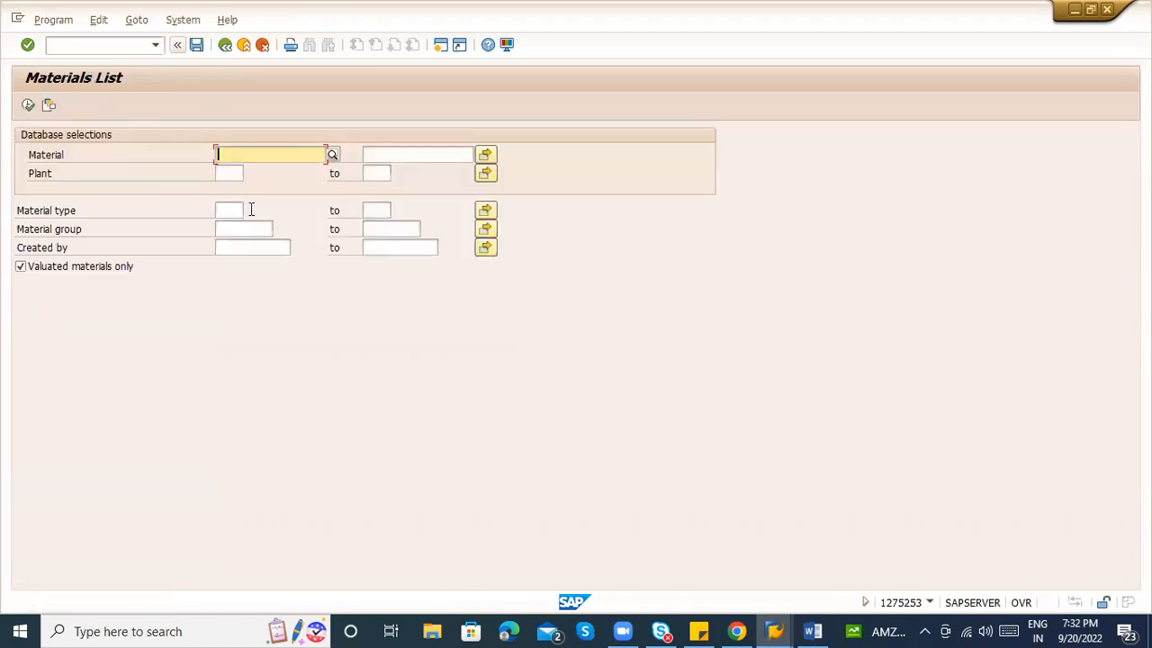
{"action": "left_click", "coordinate": [234, 173]}
{"action": "type", "text": "ZAB1"}
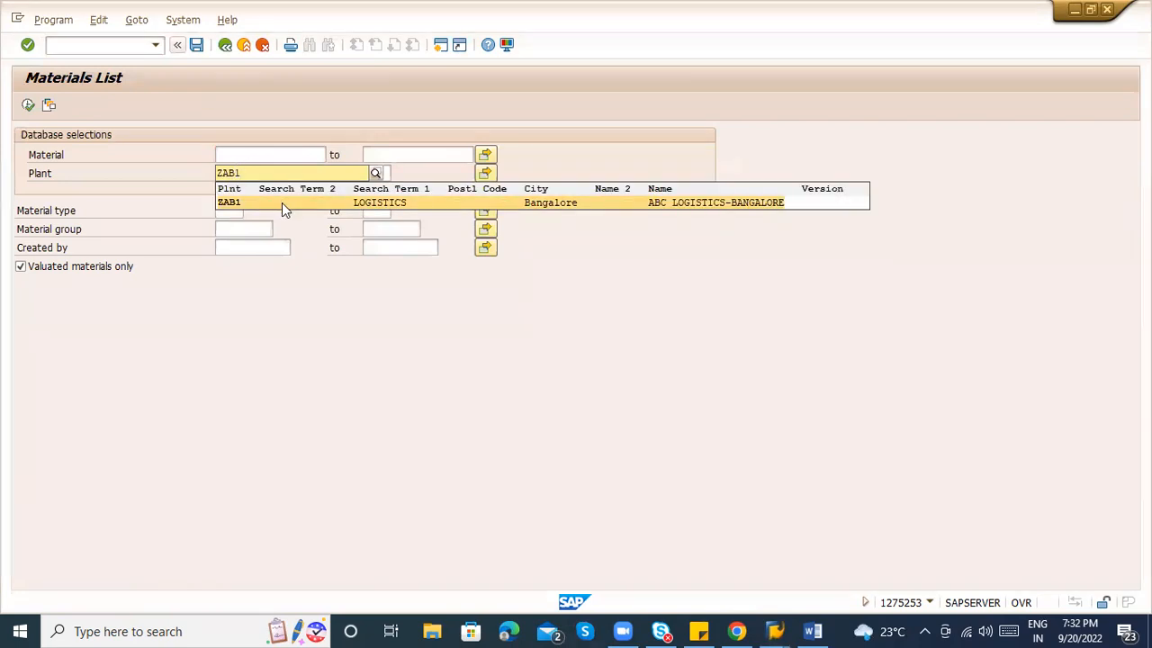
{"action": "left_click", "coordinate": [281, 203]}
{"action": "left_click", "coordinate": [28, 104]}
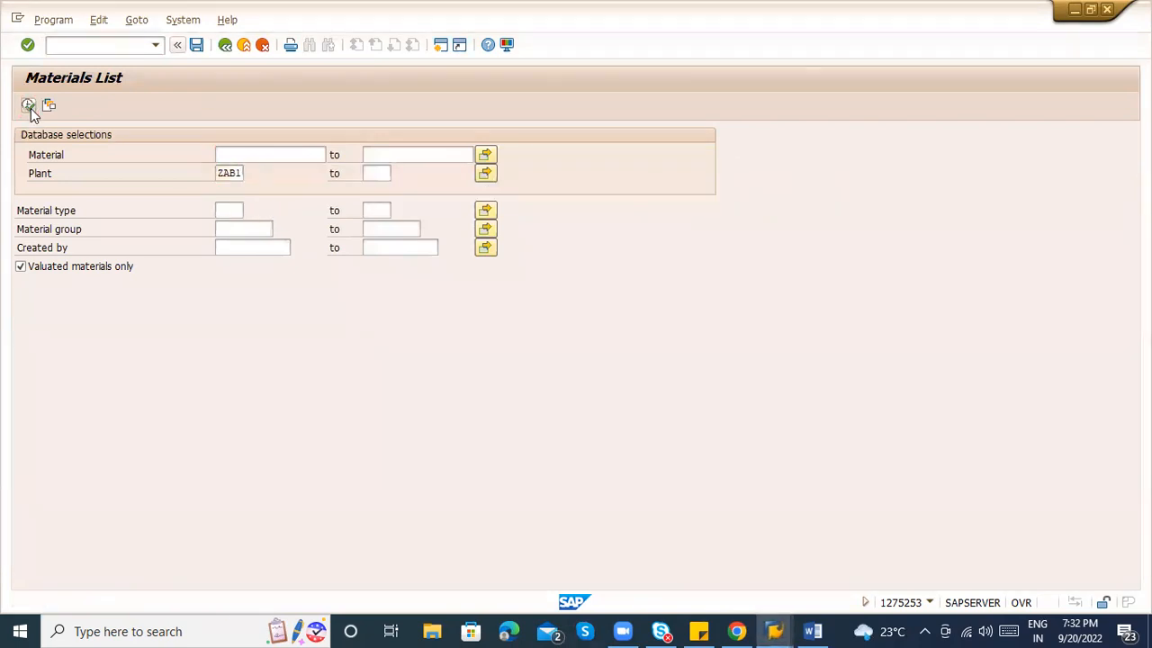
{"action": "left_click", "coordinate": [40, 154]}
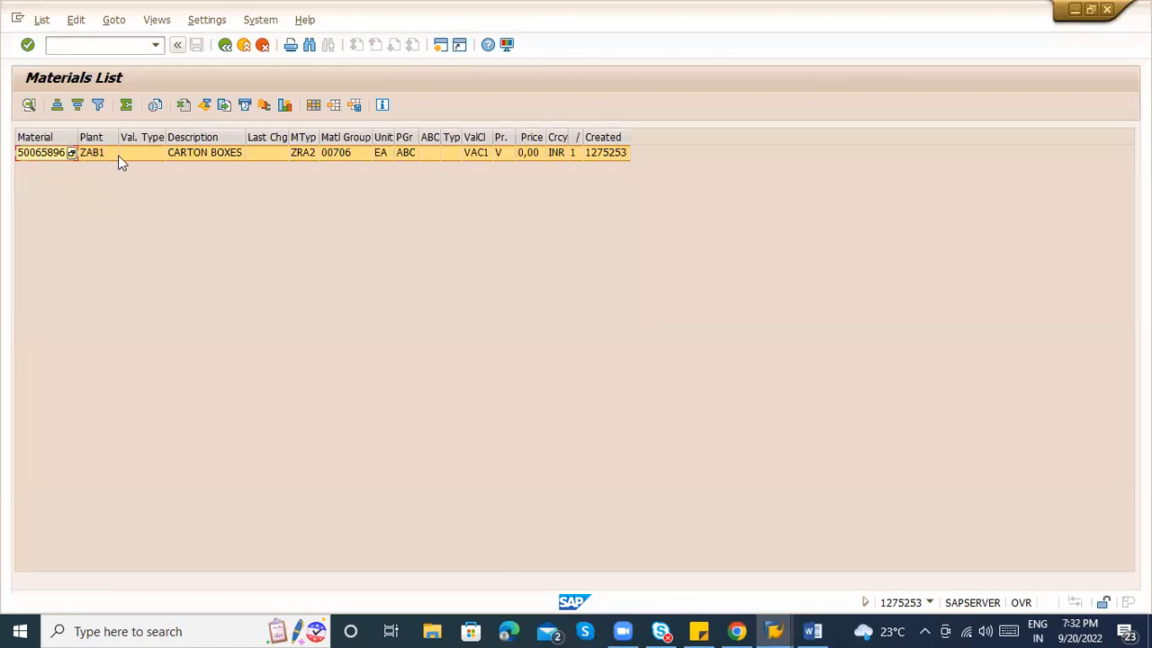
{"action": "left_click", "coordinate": [52, 151]}
Switch over to the Word notes window.
{"action": "key", "text": "alt+Tab"}
{"action": "key", "text": "alt+Tab"}
{"action": "key", "text": "alt+shift+Tab"}
{"action": "key", "text": "alt+Tab"}
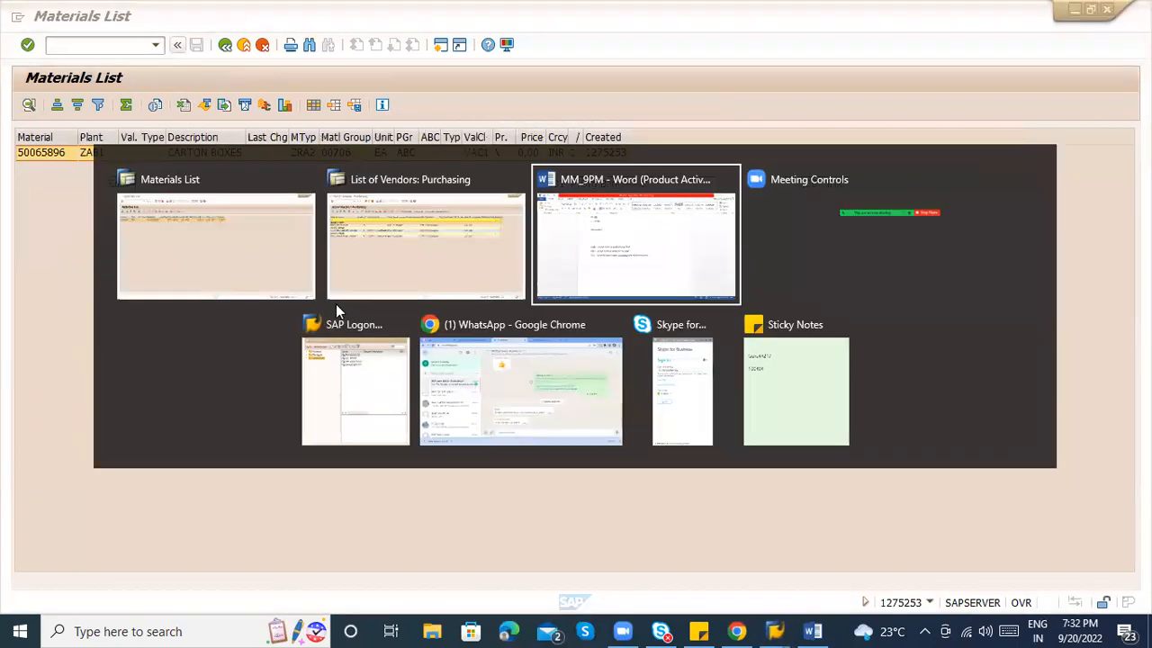
Add a 'PTP -' heading to the Word notes with a numbered item '1)' beneath it.
{"action": "key", "text": "Return"}
{"action": "key", "text": "Return"}
{"action": "type", "text": "PTP -"}
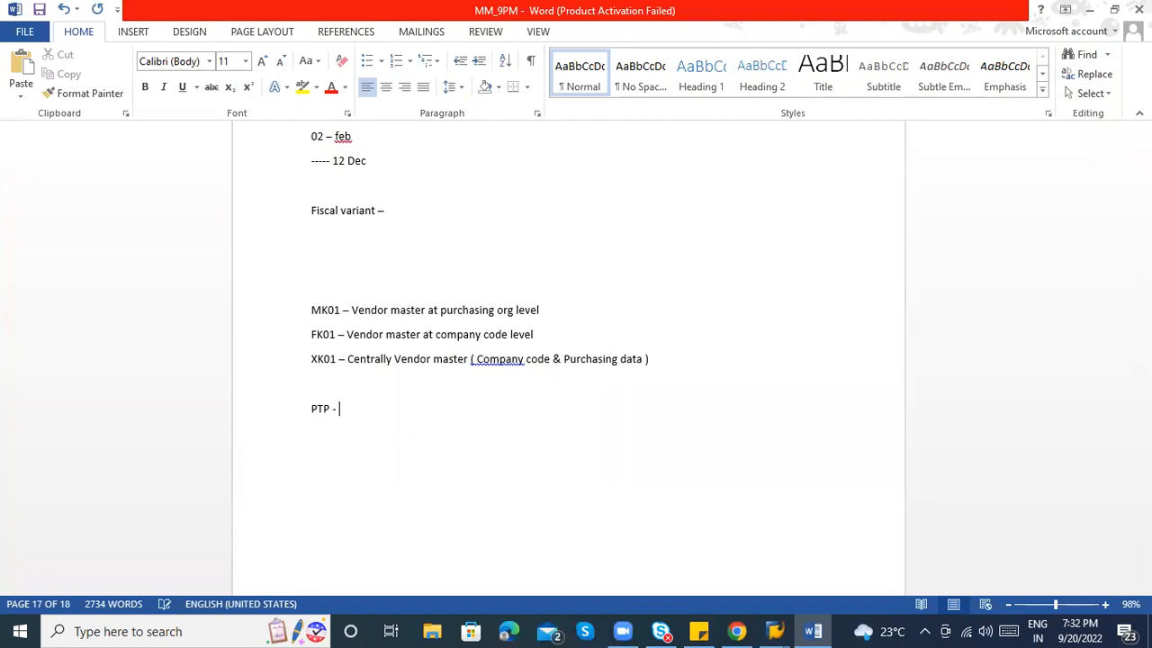
{"action": "key", "text": "Return"}
{"action": "type", "text": "1)"}
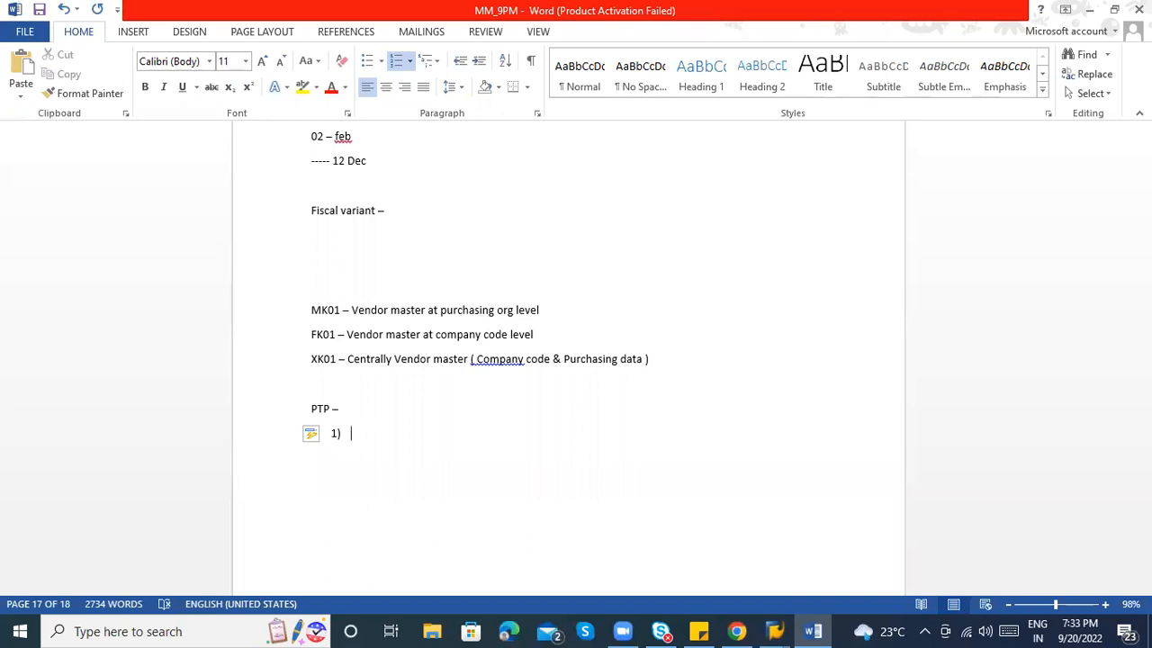
Compare the CARTON BOXES description in the Materials List with the vendor names in the vendor list.
{"action": "key", "text": "alt+Tab"}
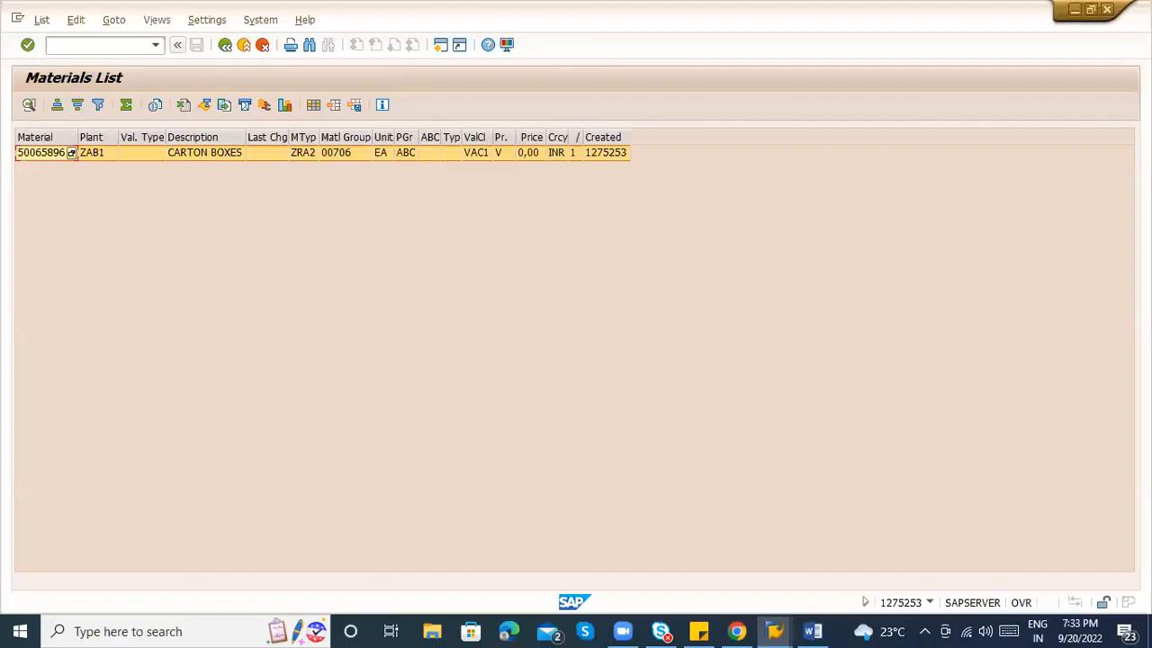
{"action": "left_click", "coordinate": [201, 156]}
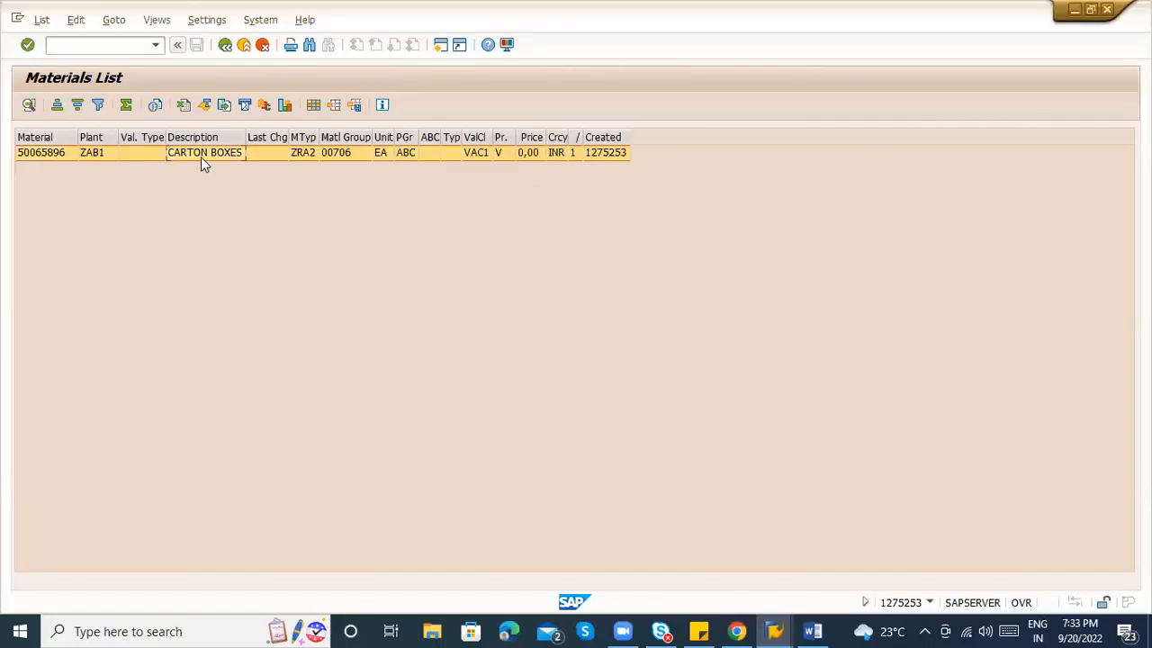
{"action": "key", "text": "alt+Tab"}
{"action": "key", "text": "alt+Tab"}
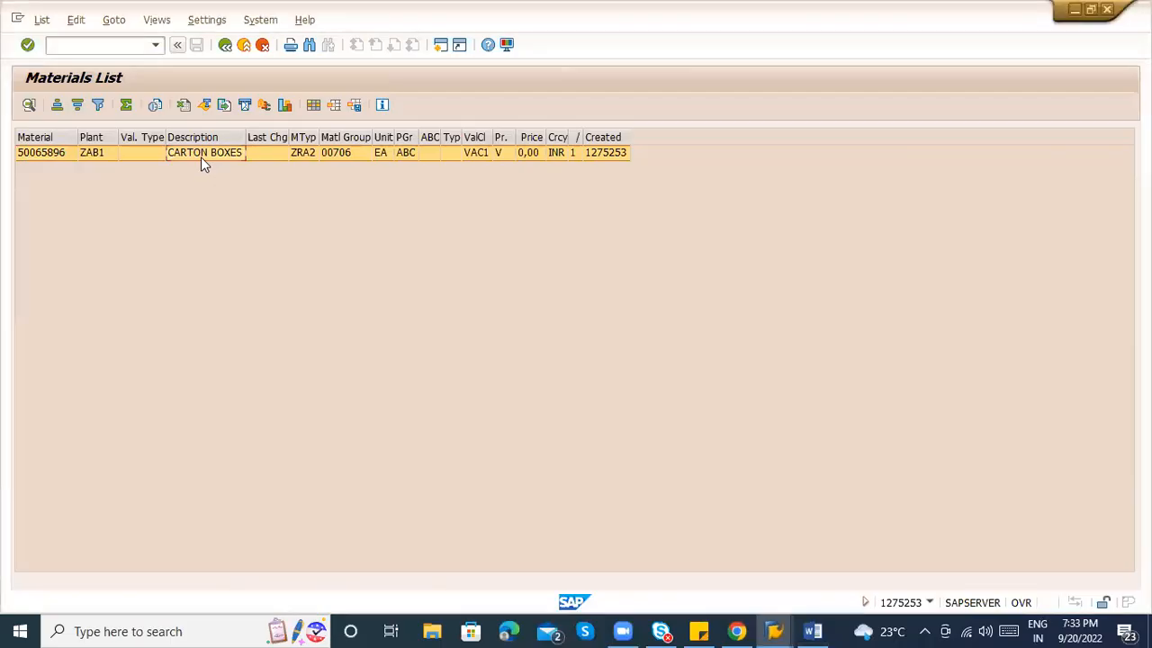
{"action": "key", "text": "alt+Tab"}
{"action": "key", "text": "alt+Tab"}
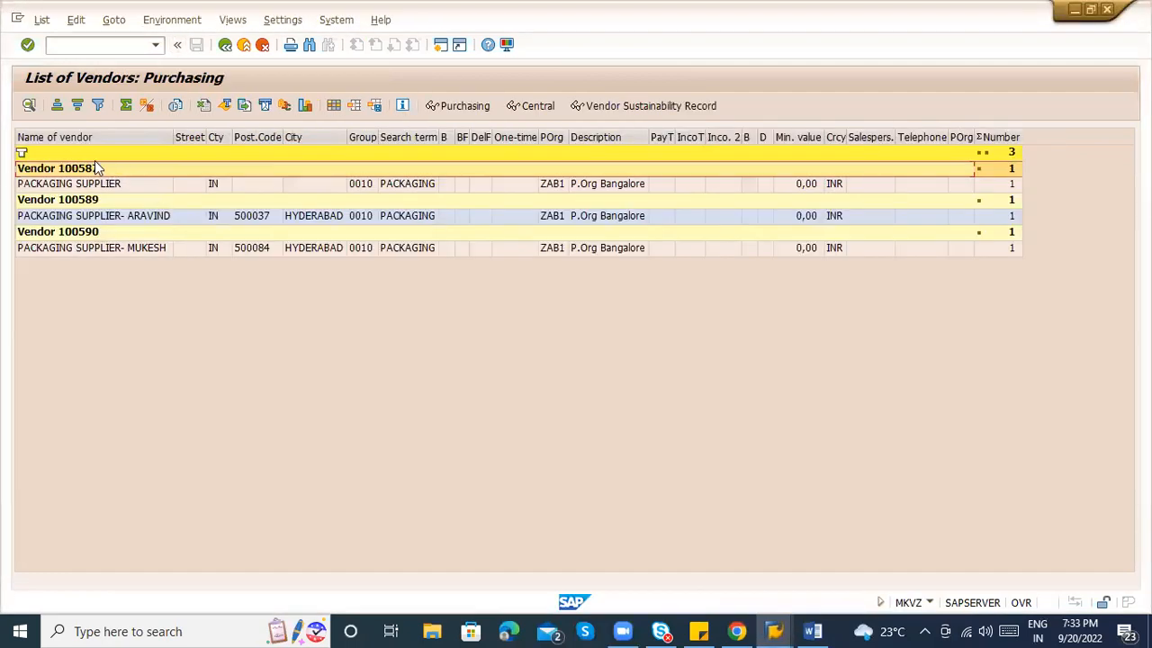
{"action": "left_click", "coordinate": [90, 140]}
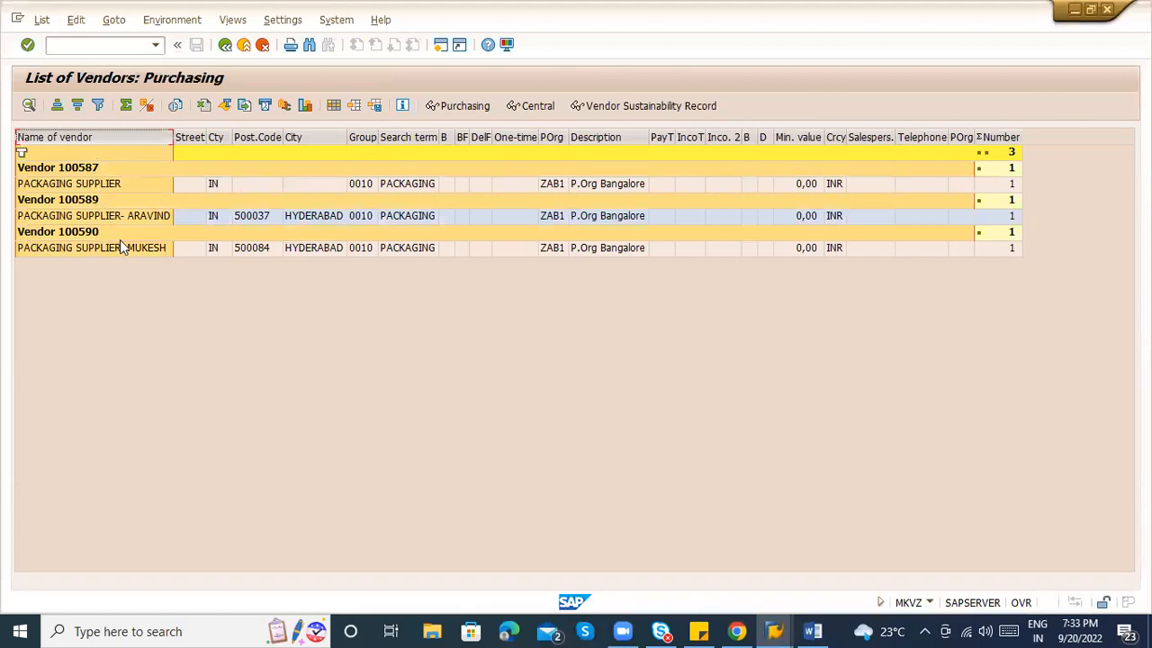
Check the material's description and price against packaging vendors 100587 and 100589, then return to Easy Access.
{"action": "key", "text": "alt+Tab"}
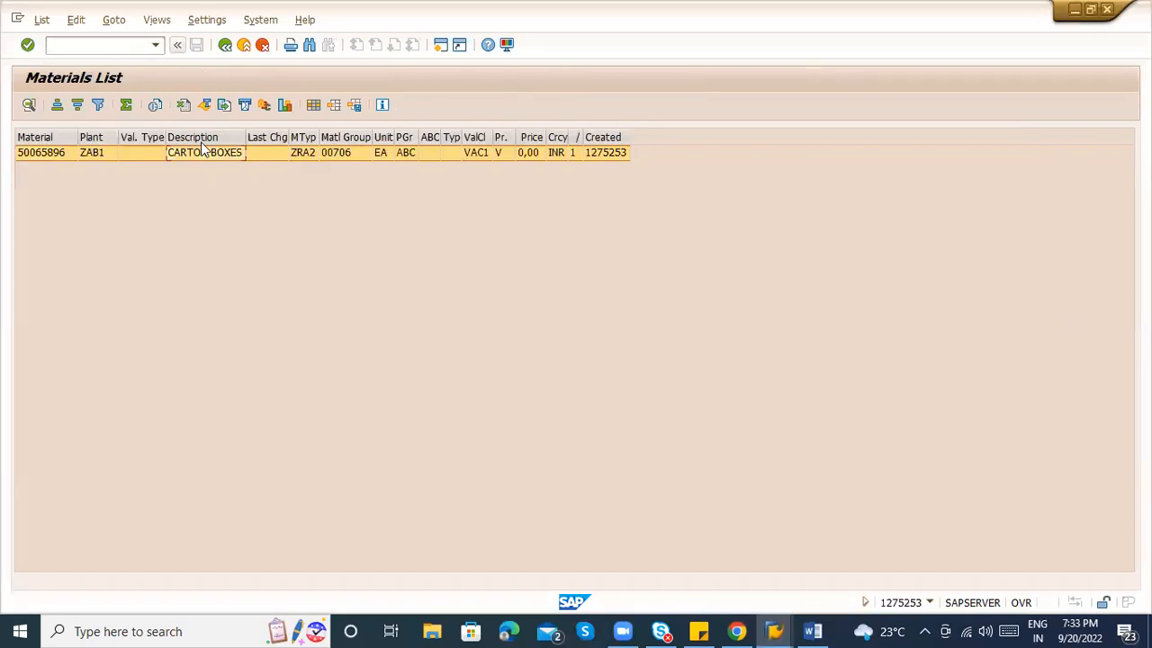
{"action": "left_click", "coordinate": [198, 140]}
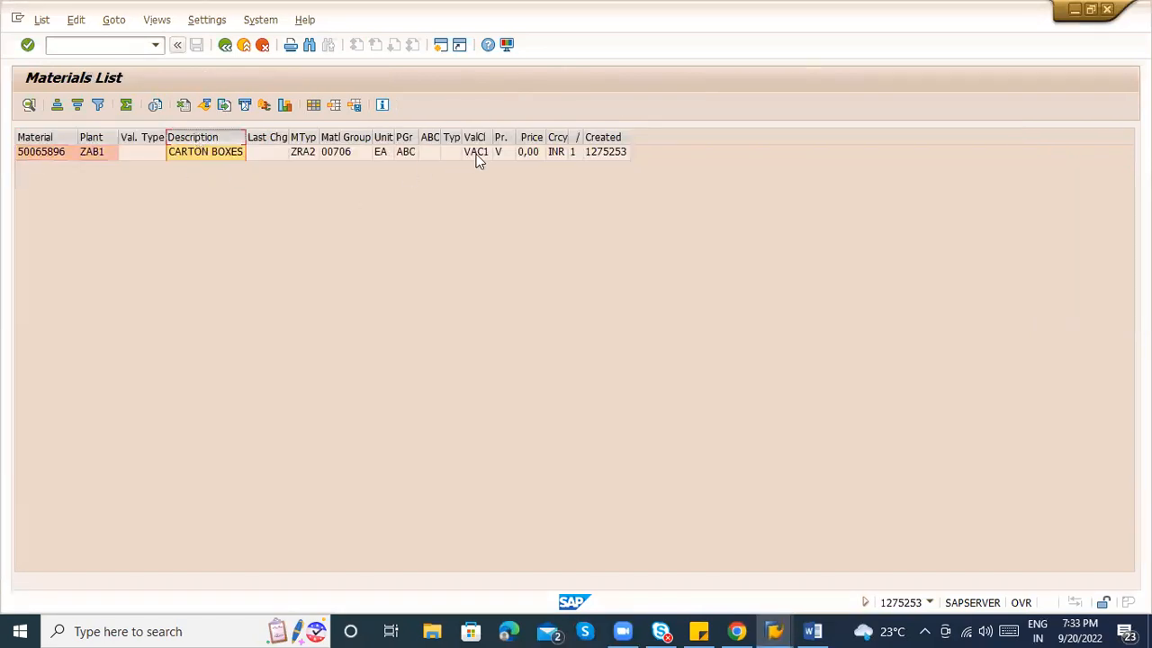
{"action": "left_click", "coordinate": [524, 146]}
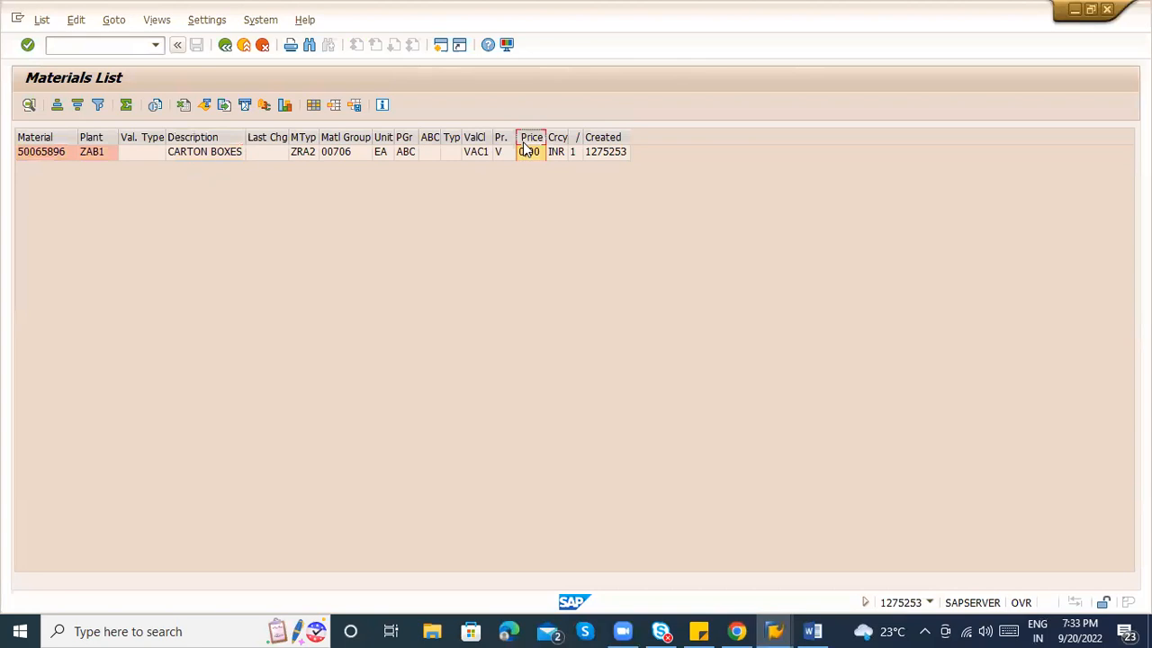
{"action": "key", "text": "alt+Tab"}
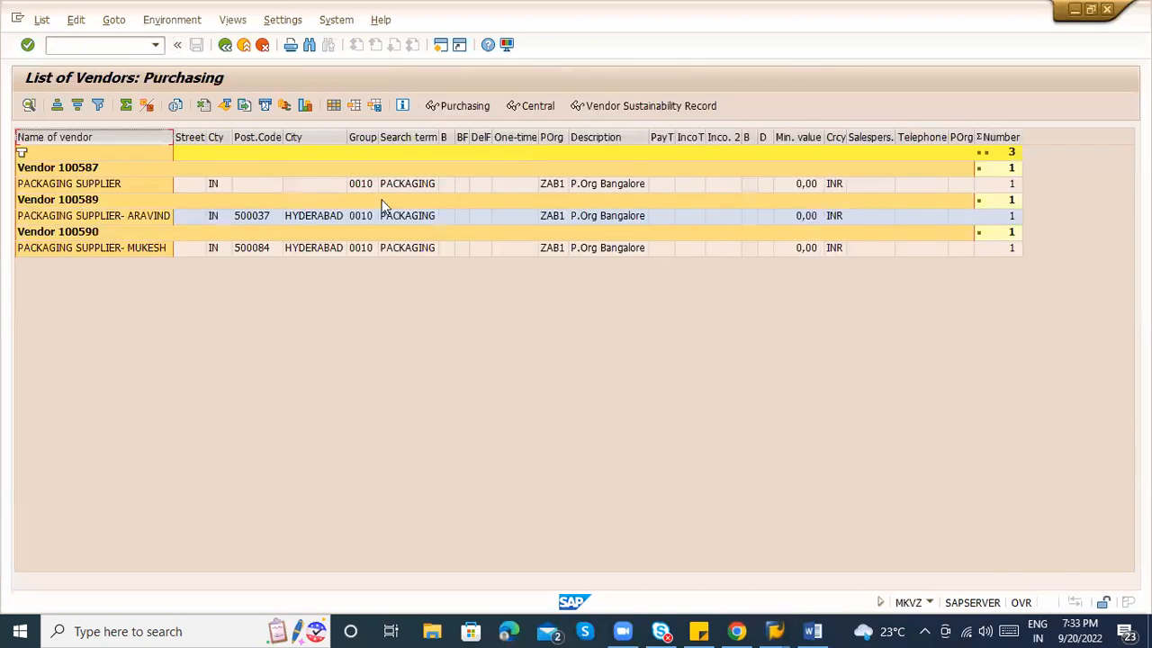
{"action": "left_click", "coordinate": [108, 185]}
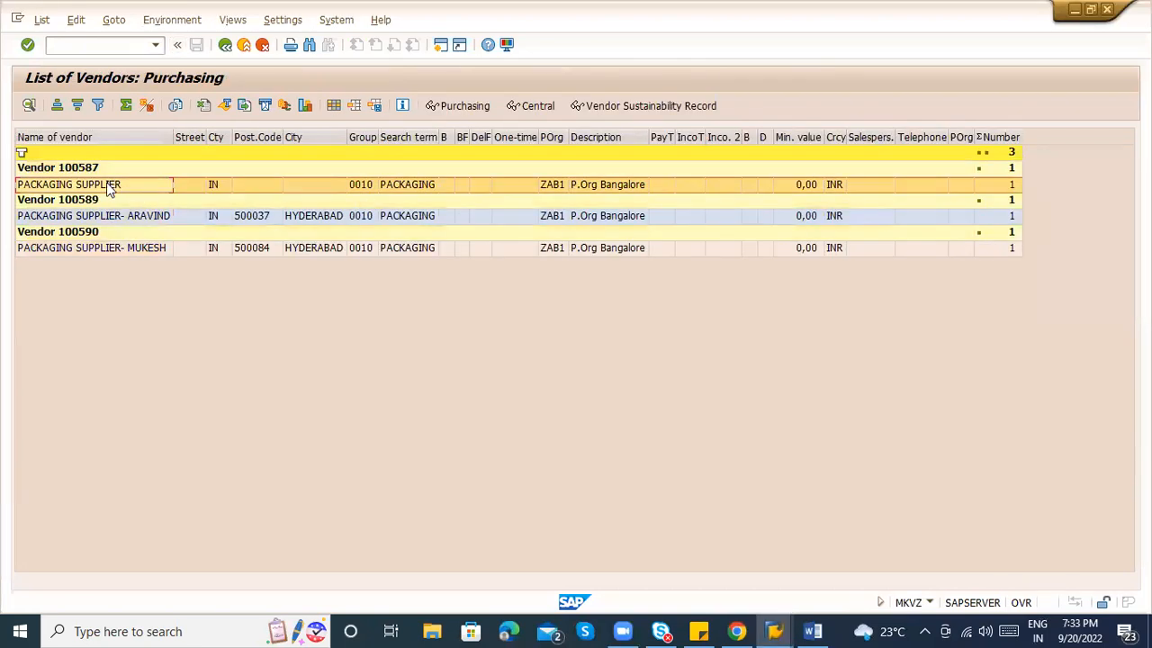
{"action": "left_click", "coordinate": [40, 203]}
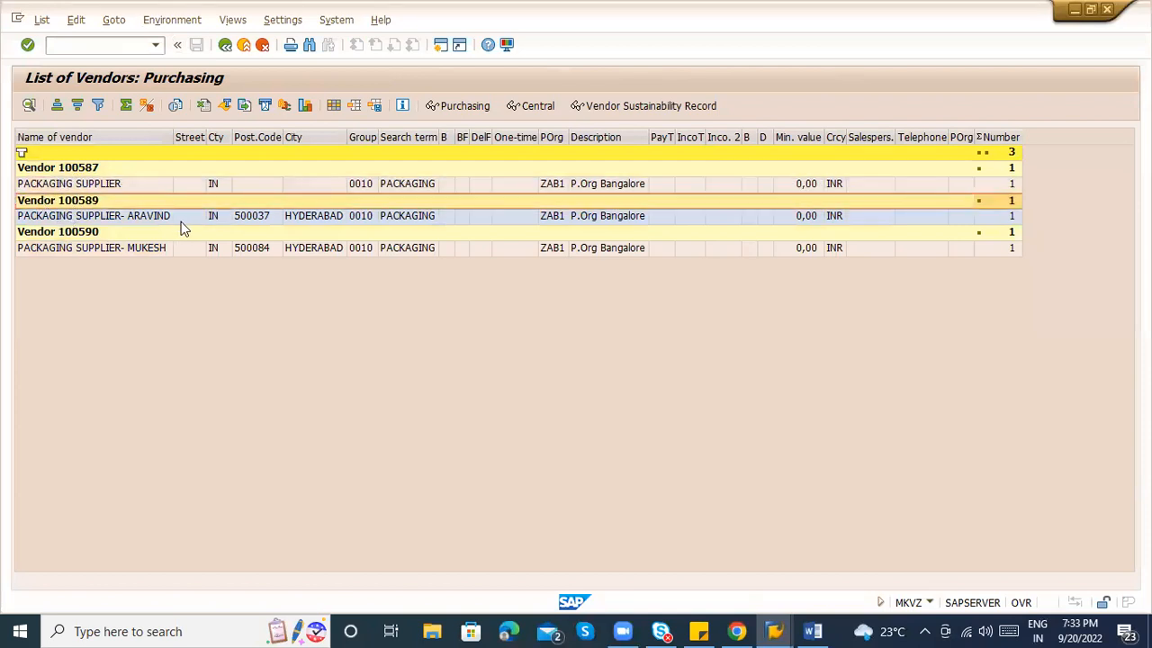
{"action": "key", "text": "alt+Tab"}
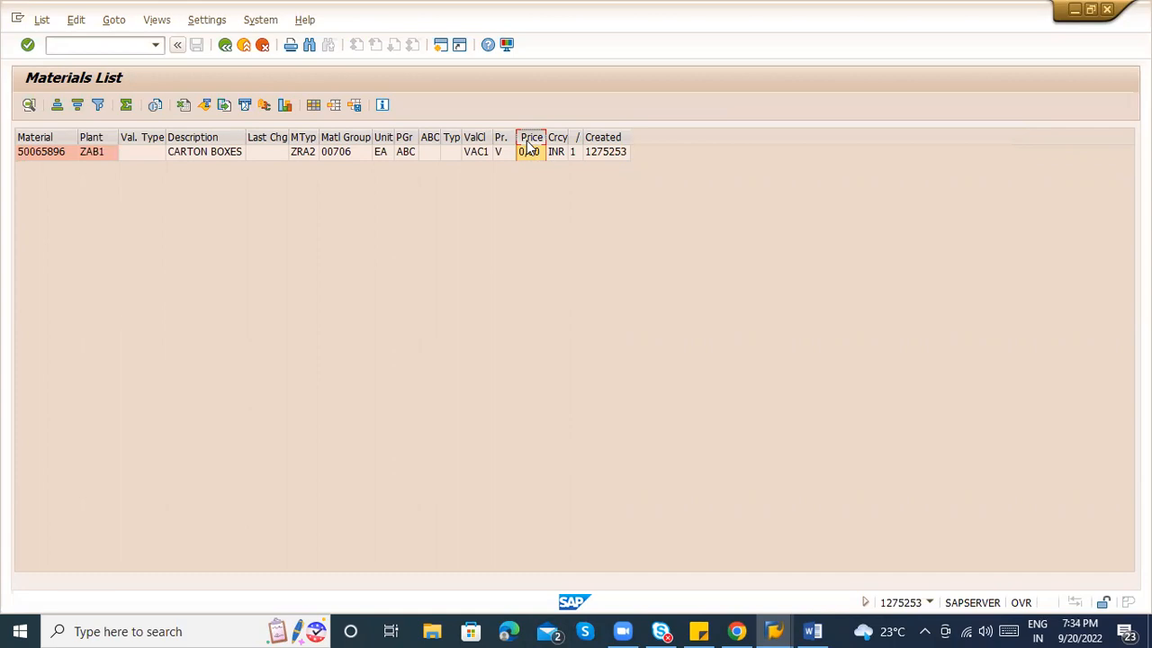
{"action": "key", "text": "alt+Tab"}
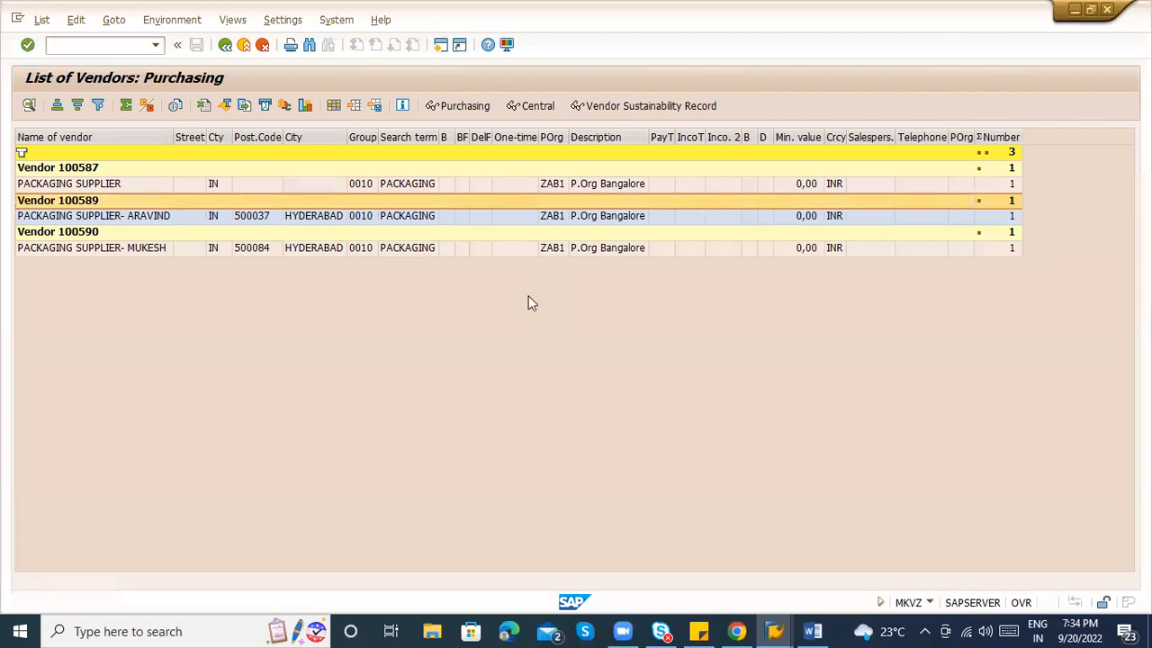
{"action": "key", "text": "shift+F3"}
Start a new purchase requisition with transaction ME51N.
{"action": "type", "text": "ME51"}
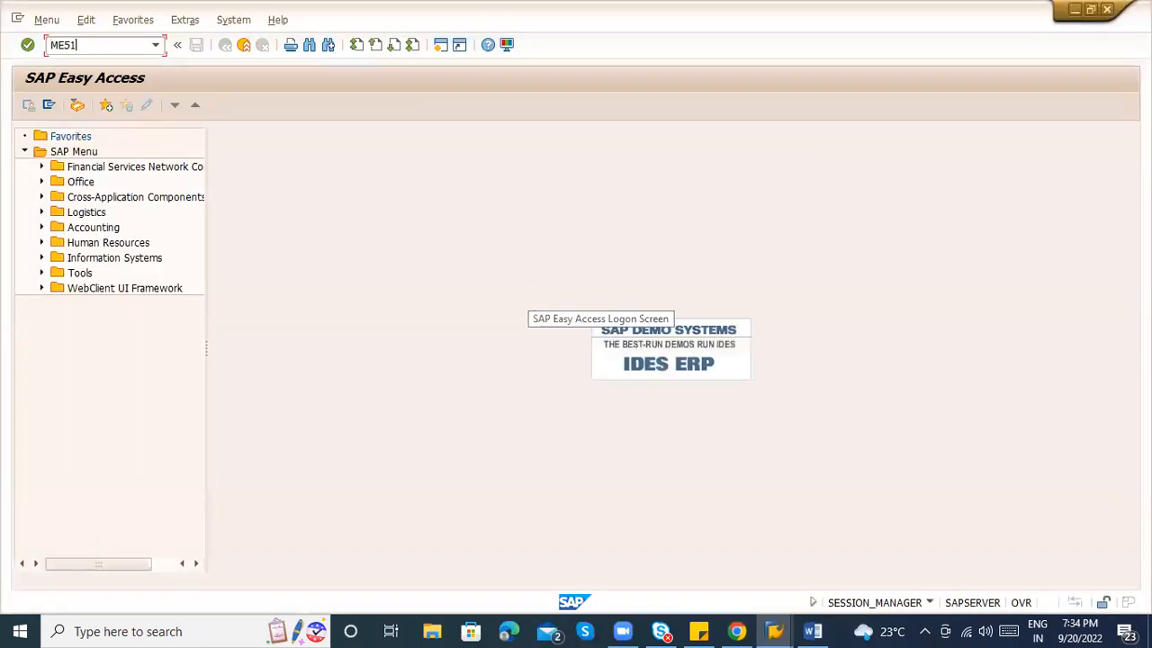
{"action": "type", "text": "N"}
{"action": "key", "text": "Return"}
{"action": "key", "text": "alt+Tab"}
{"action": "key", "text": "alt+Tab"}
{"action": "key", "text": "alt+Tab"}
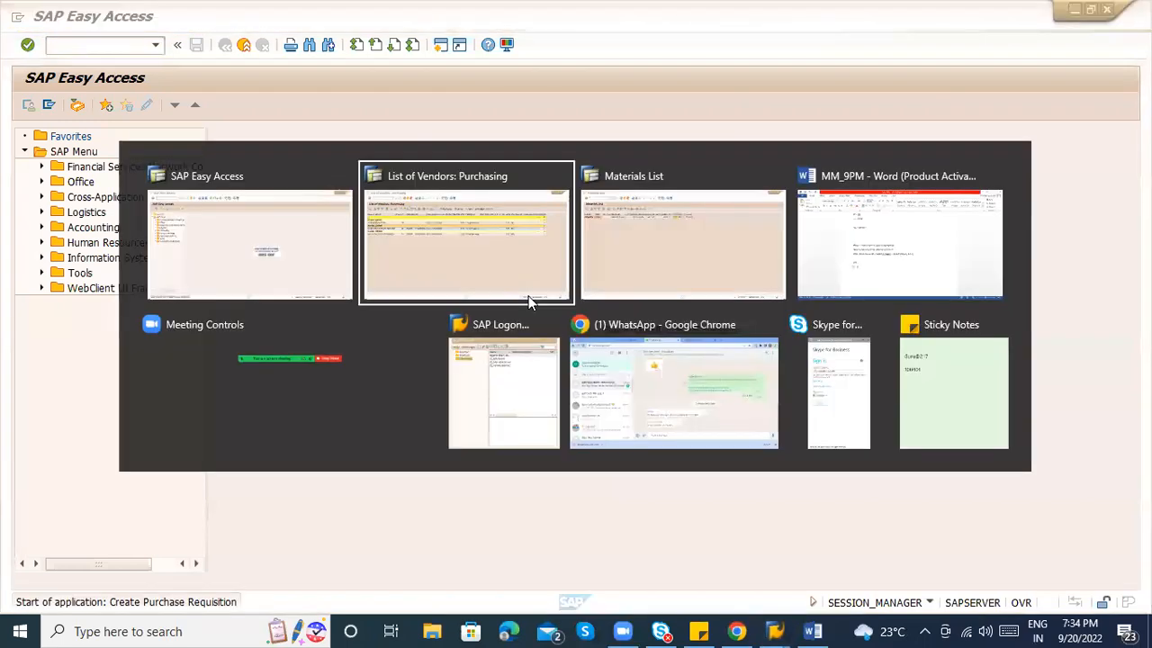
Note 'ME51N ("N" joy transaction) or ME51' in item 1), correcting the misspelled 'transcation'.
{"action": "type", "text": "ME51N "}
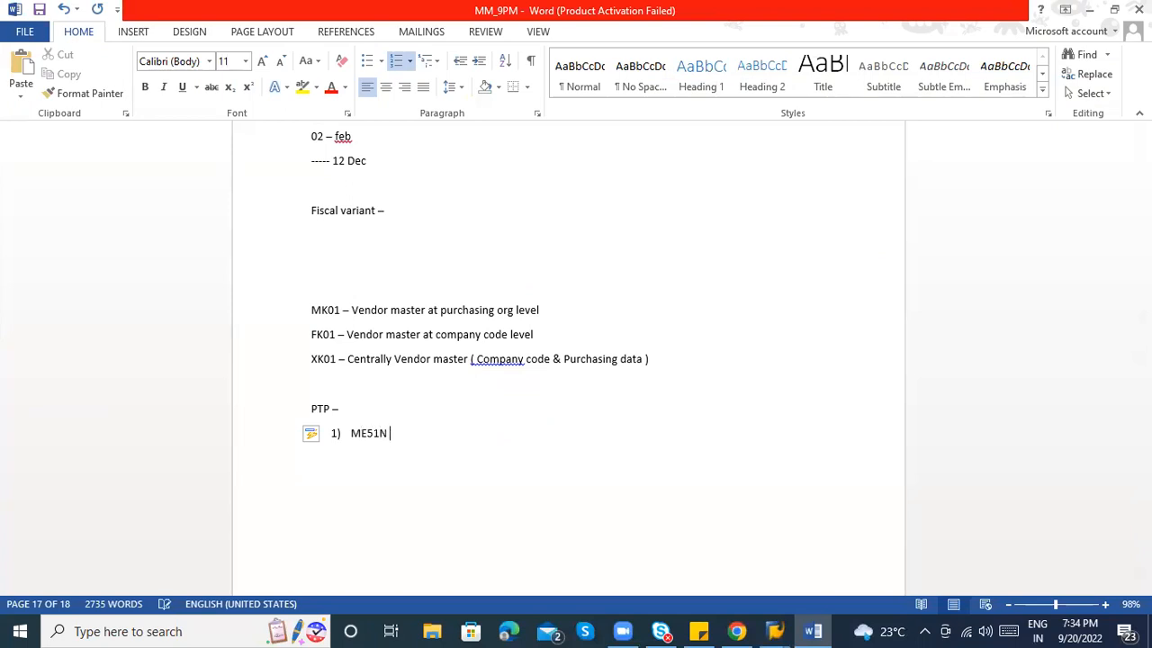
{"action": "type", "text": "or ME51"}
{"action": "left_click", "coordinate": [387, 435]}
{"action": "type", "text": "( \"N\" joy transcation )"}
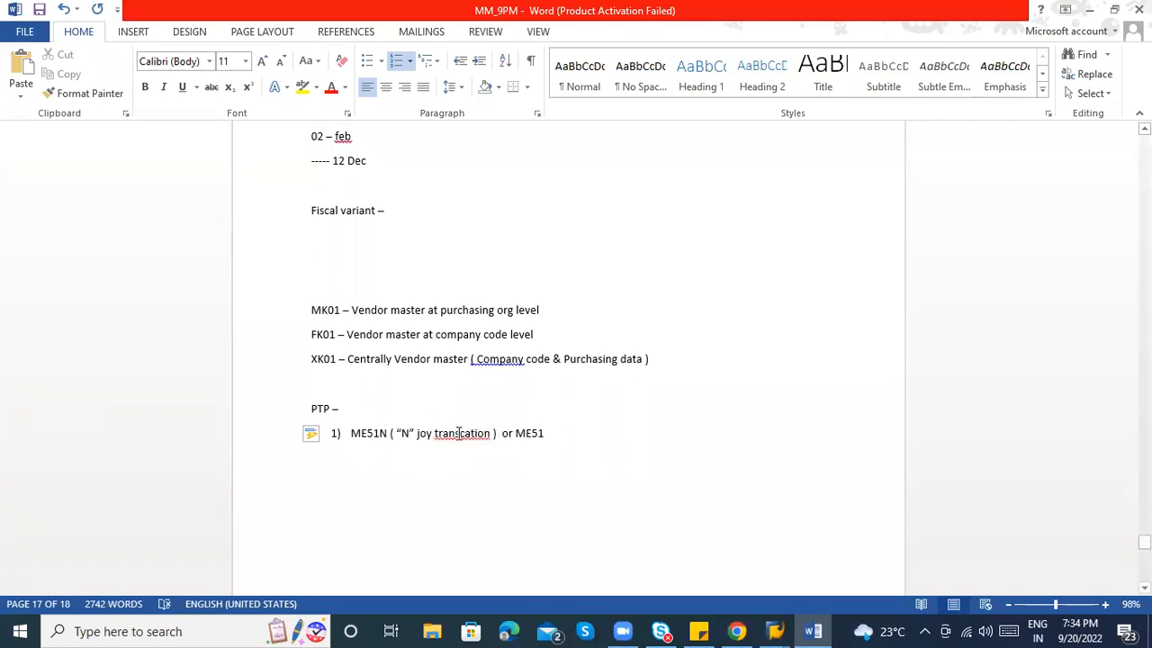
{"action": "right_click", "coordinate": [459, 433]}
{"action": "left_click", "coordinate": [522, 453]}
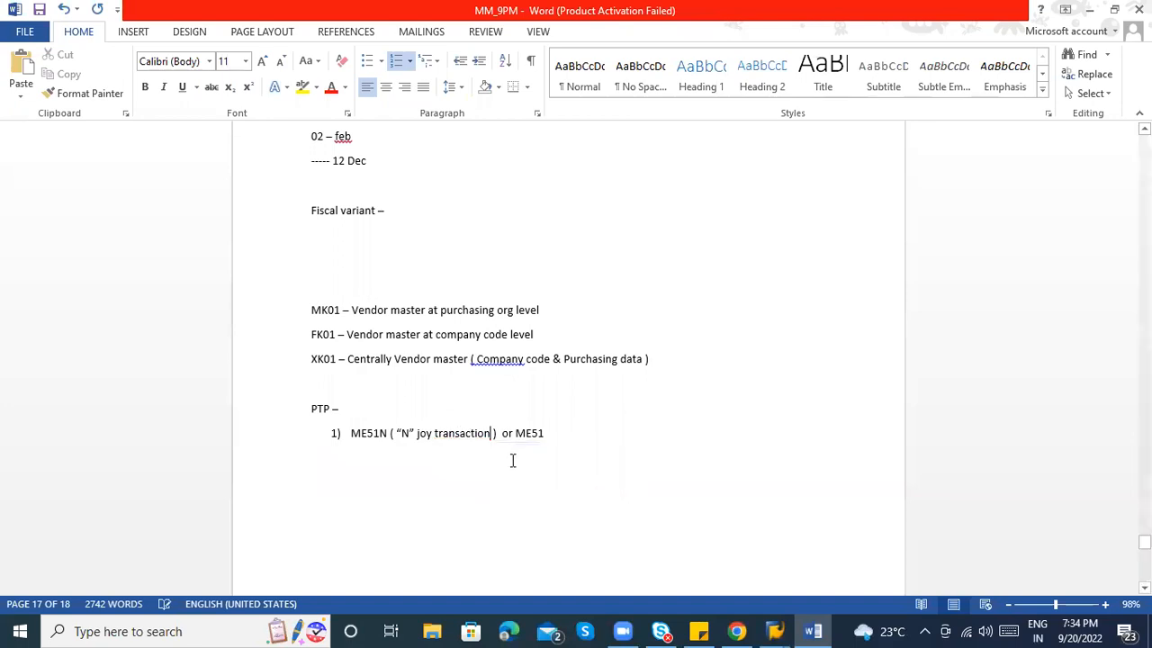
{"action": "left_click", "coordinate": [555, 436]}
{"action": "key", "text": "alt+Tab"}
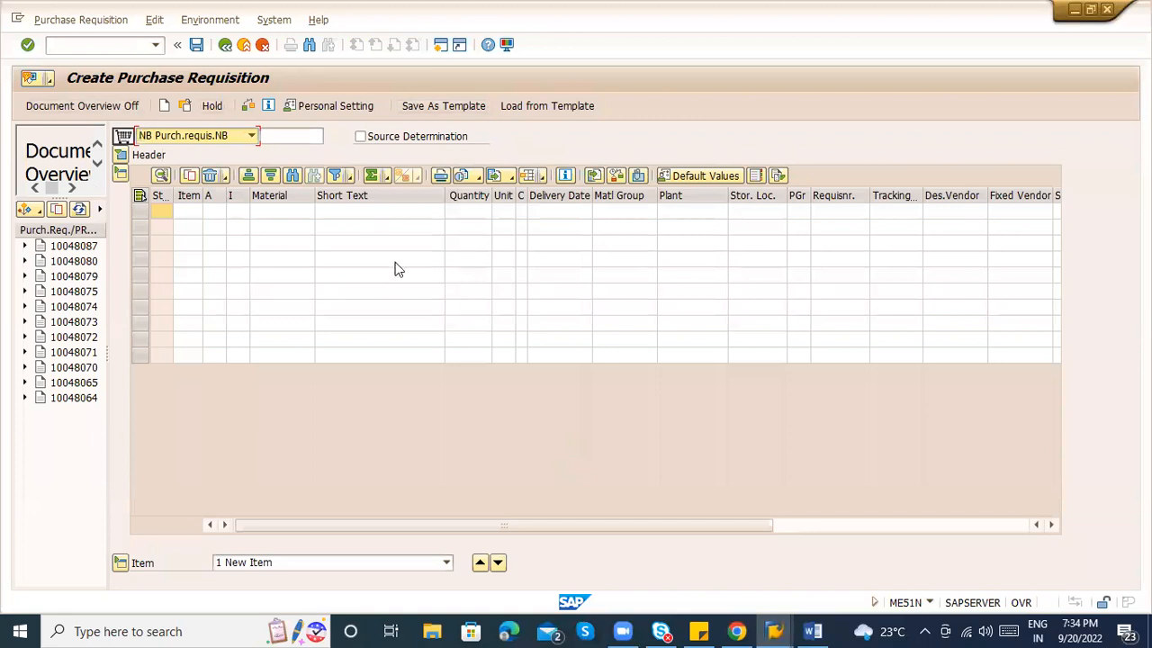
{"action": "left_click", "coordinate": [88, 49]}
{"action": "type", "text": "/nme51n"}
{"action": "key", "text": "Return"}
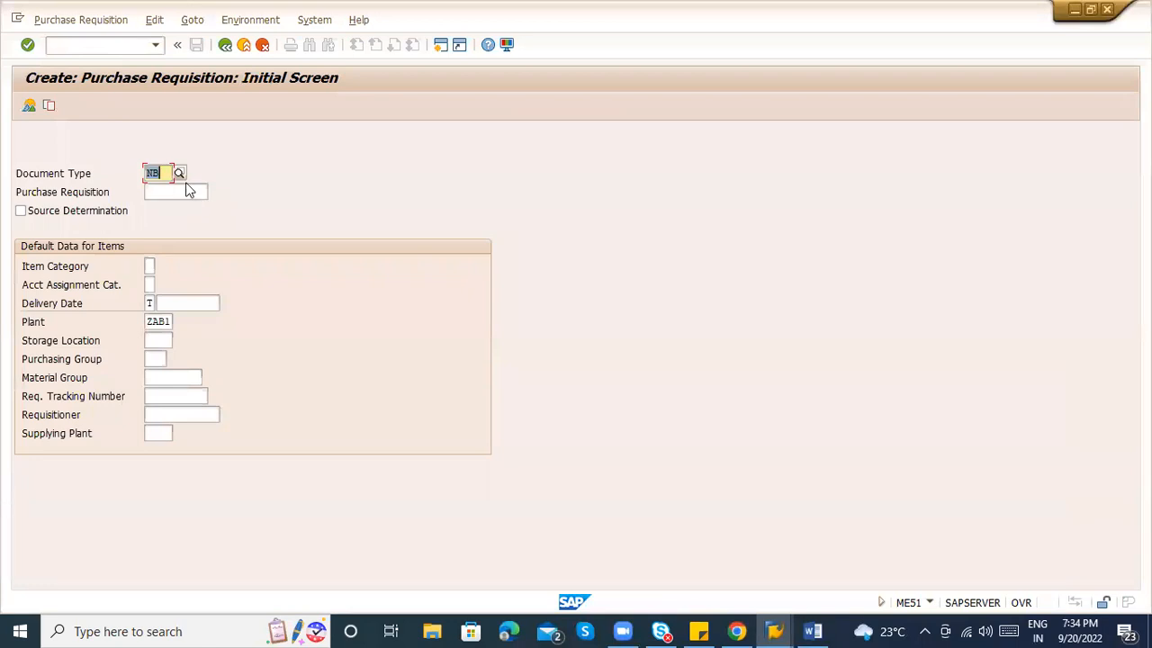
{"action": "key", "text": "Return"}
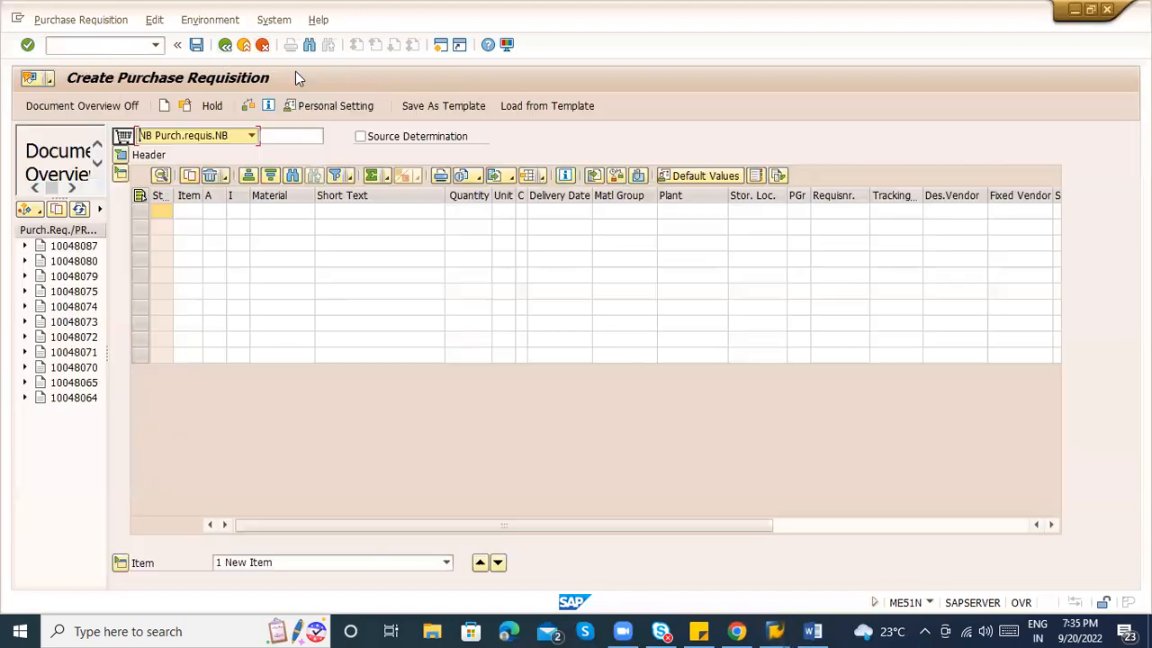
{"action": "key", "text": "alt+Tab"}
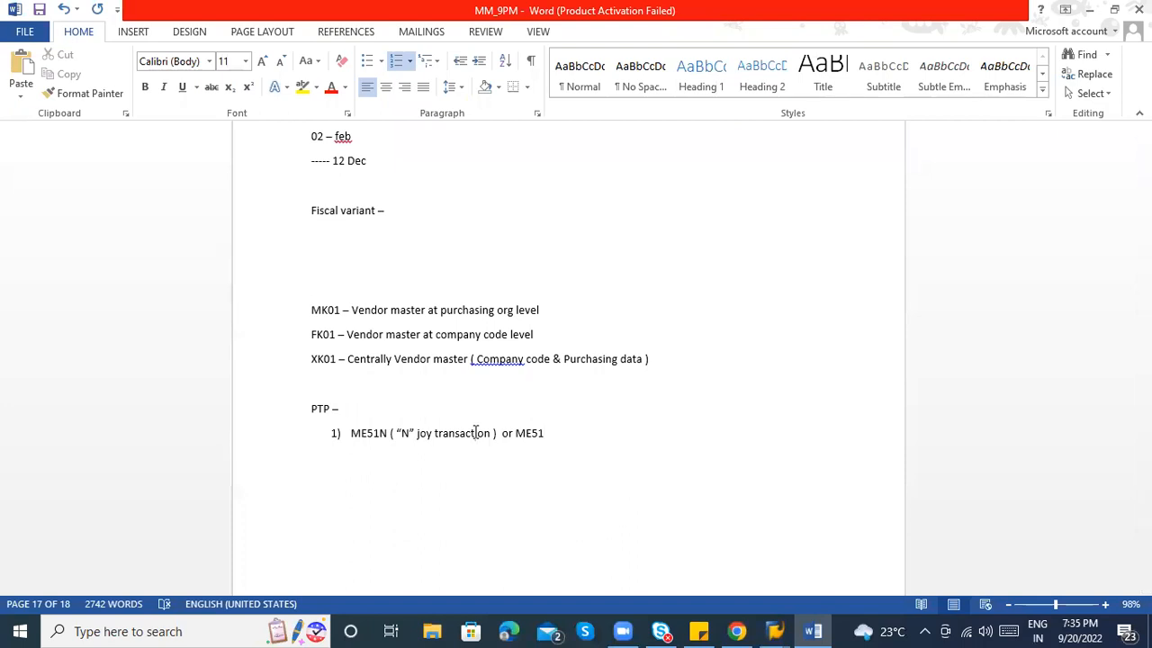
{"action": "key", "text": "alt+Tab"}
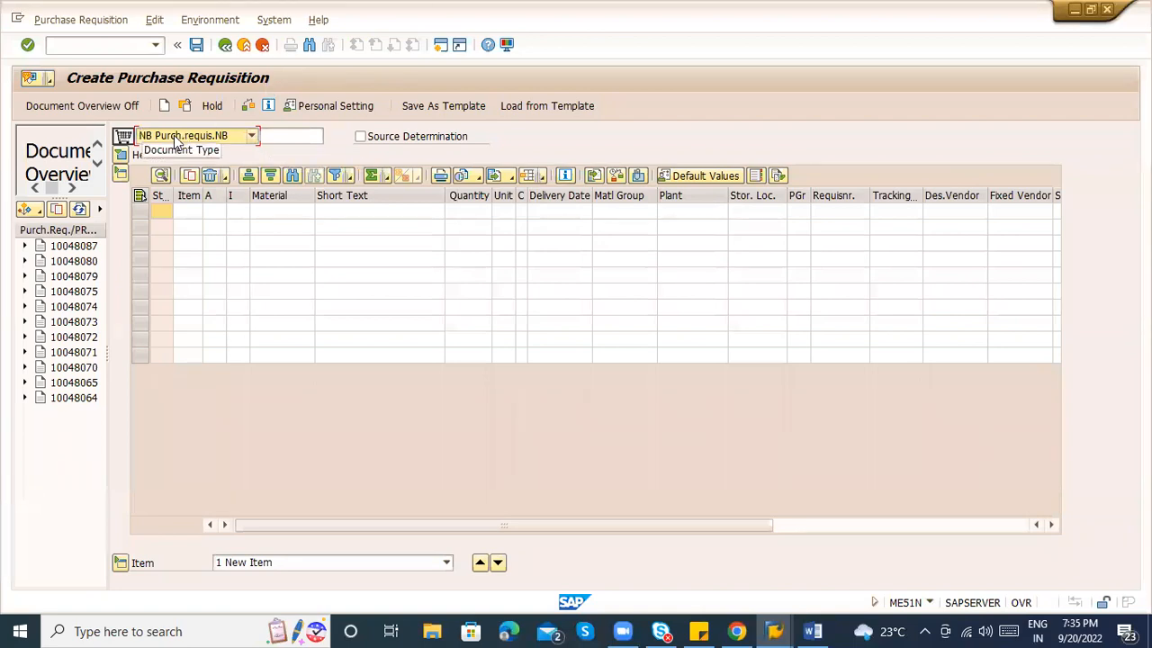
Inspect the account assignment, item category and Material cells of row 1 in the item grid.
{"action": "left_click", "coordinate": [279, 213]}
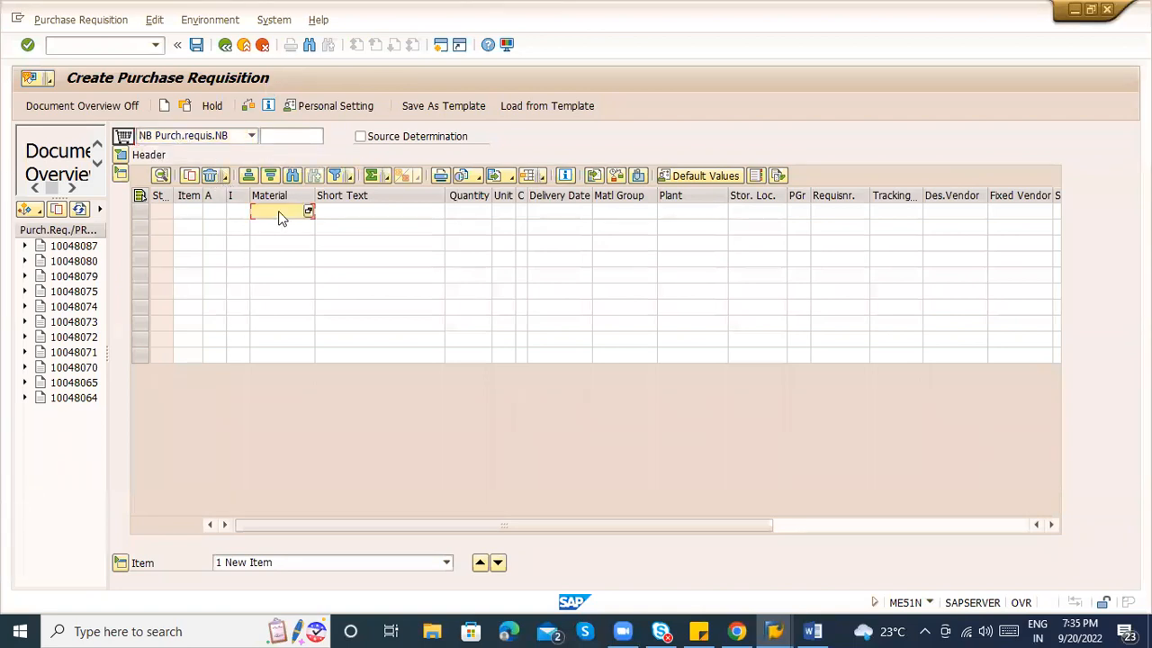
{"action": "left_click", "coordinate": [216, 203]}
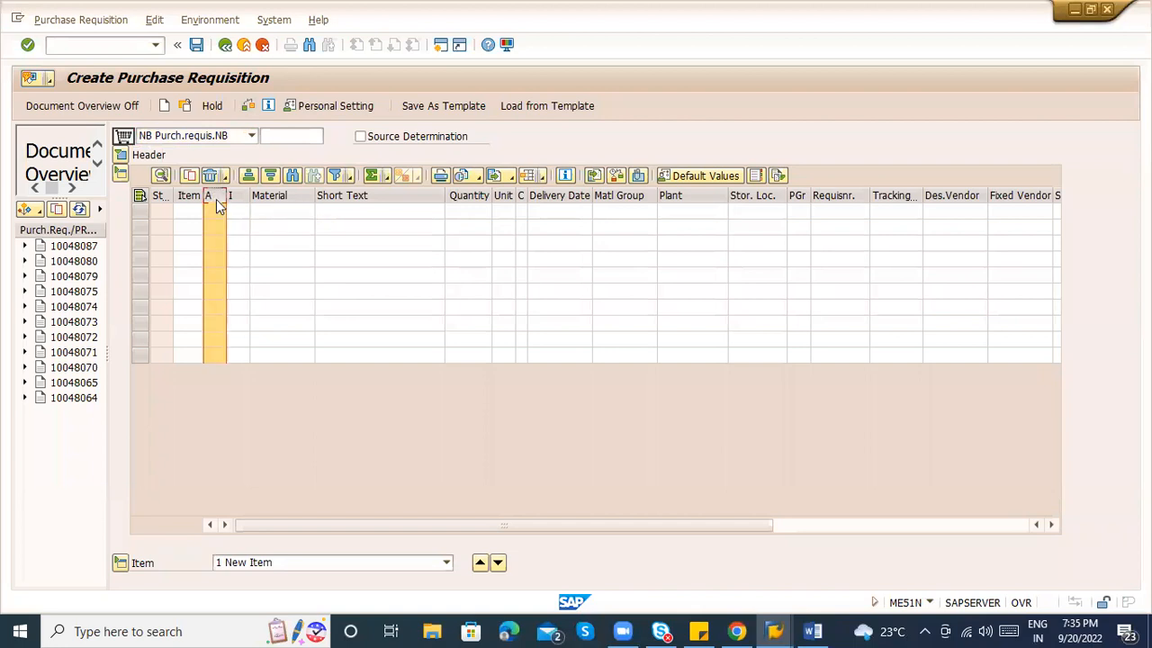
{"action": "left_click", "coordinate": [232, 198]}
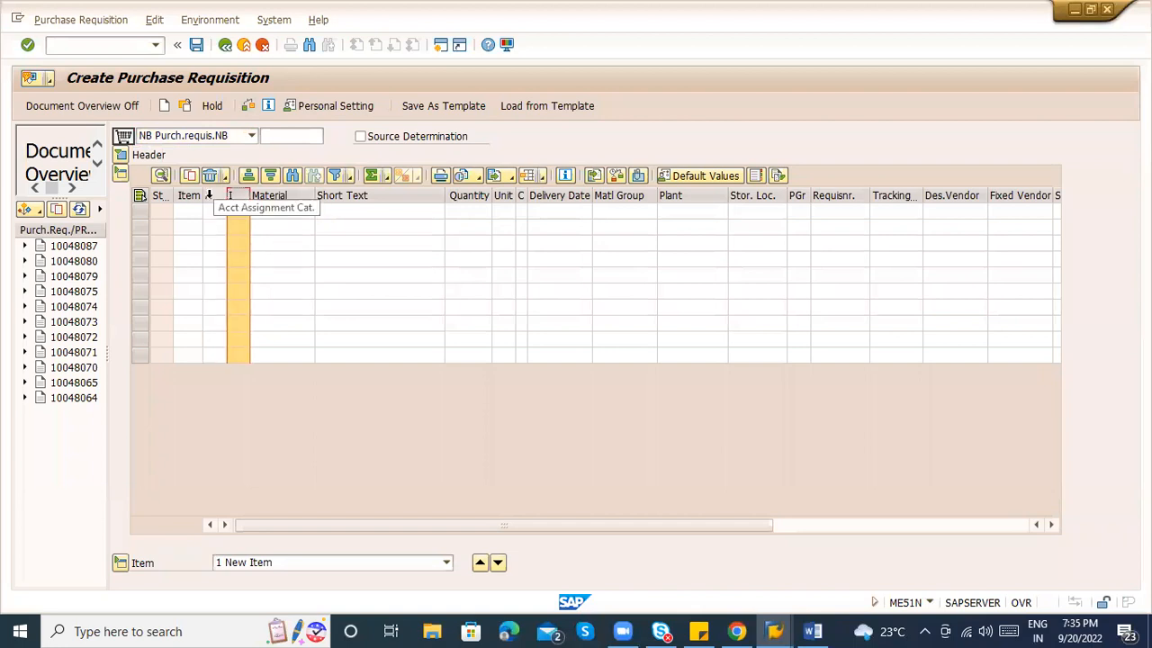
{"action": "left_click", "coordinate": [209, 195]}
{"action": "left_click", "coordinate": [232, 196]}
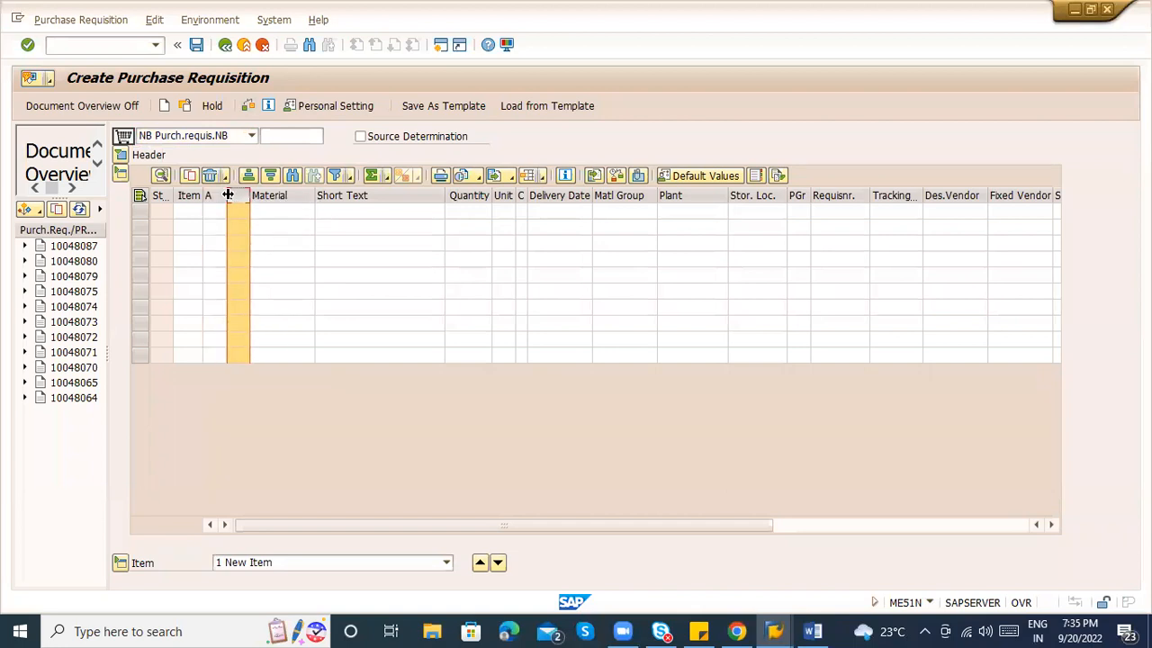
{"action": "left_click", "coordinate": [213, 214]}
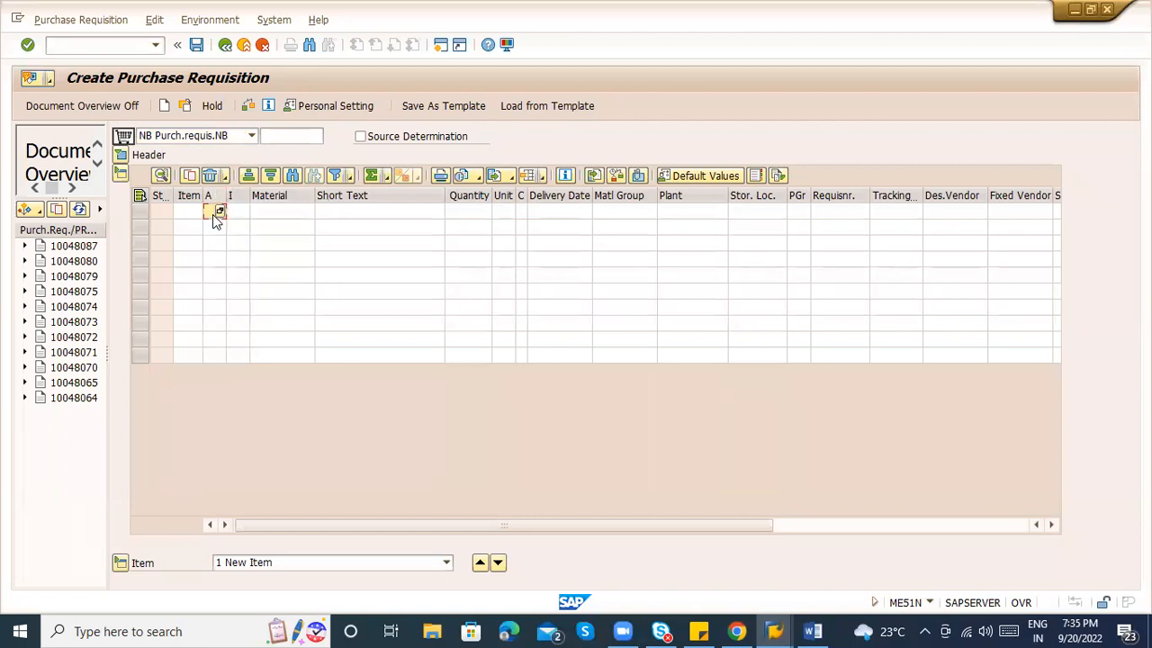
{"action": "left_click", "coordinate": [258, 215]}
Expand the header texts and try typing, then erasing, test text in the Header note.
{"action": "left_click", "coordinate": [120, 154]}
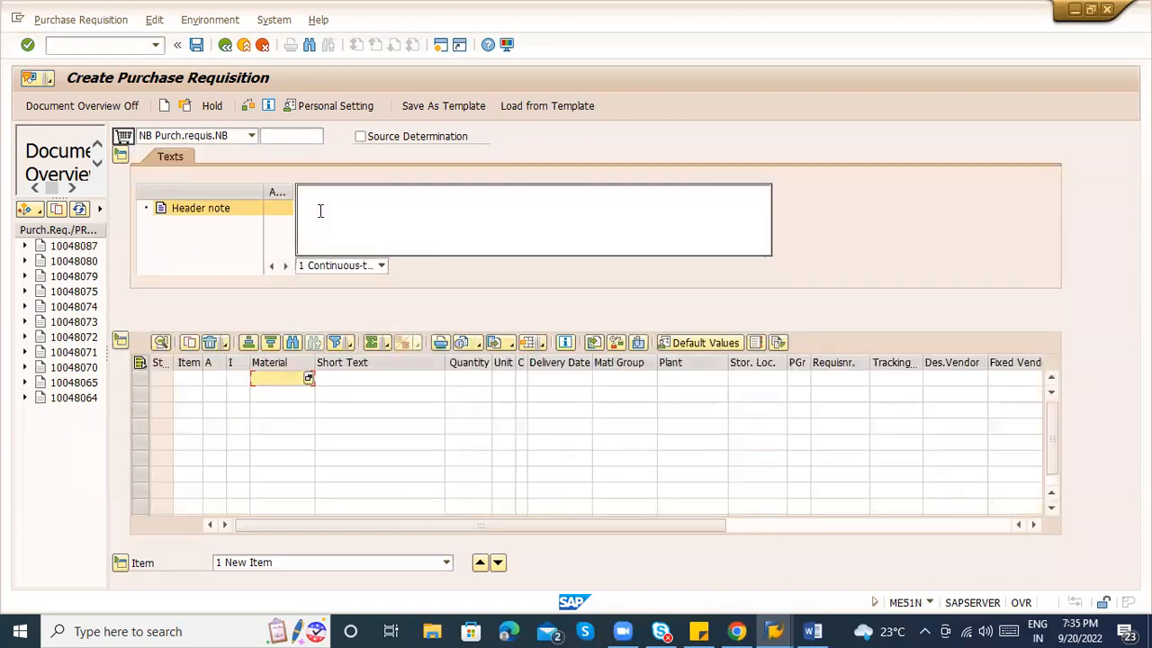
{"action": "left_click", "coordinate": [198, 221]}
{"action": "left_click", "coordinate": [367, 213]}
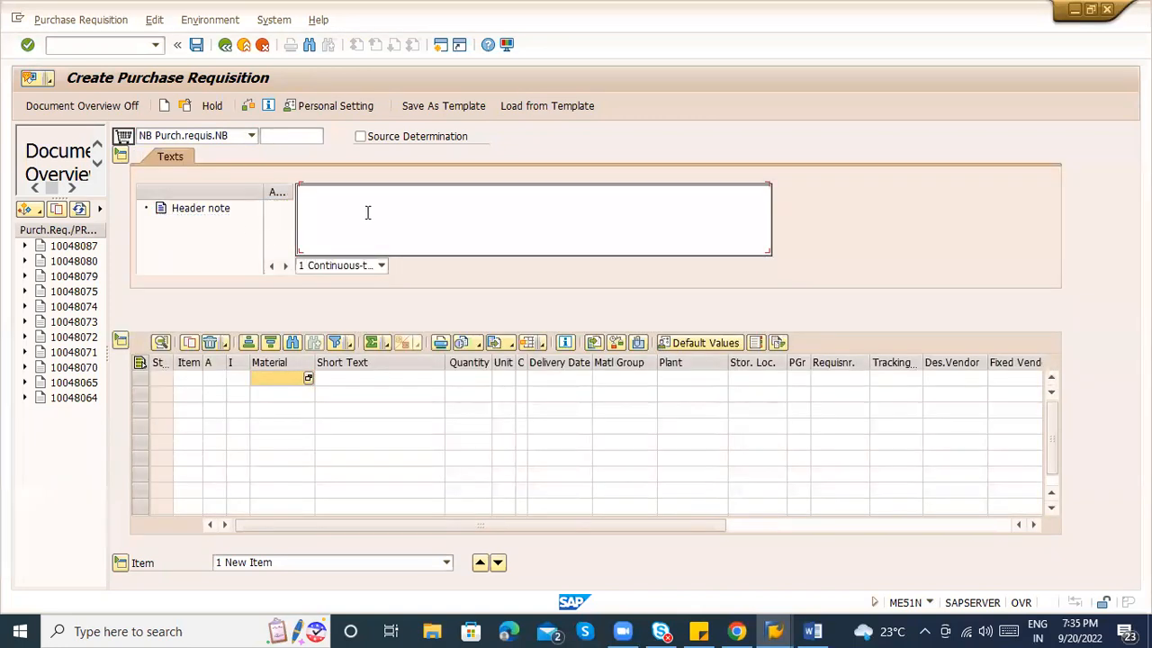
{"action": "type", "text": "dddddd"}
{"action": "key", "text": "BackSpace"}
{"action": "key", "text": "BackSpace"}
{"action": "key", "text": "BackSpace"}
{"action": "key", "text": "BackSpace"}
{"action": "key", "text": "BackSpace"}
{"action": "key", "text": "BackSpace"}
{"action": "key", "text": "alt+Tab"}
{"action": "key", "text": "alt+Tab"}
{"action": "key", "text": "alt+Tab"}
{"action": "key", "text": "alt+Tab"}
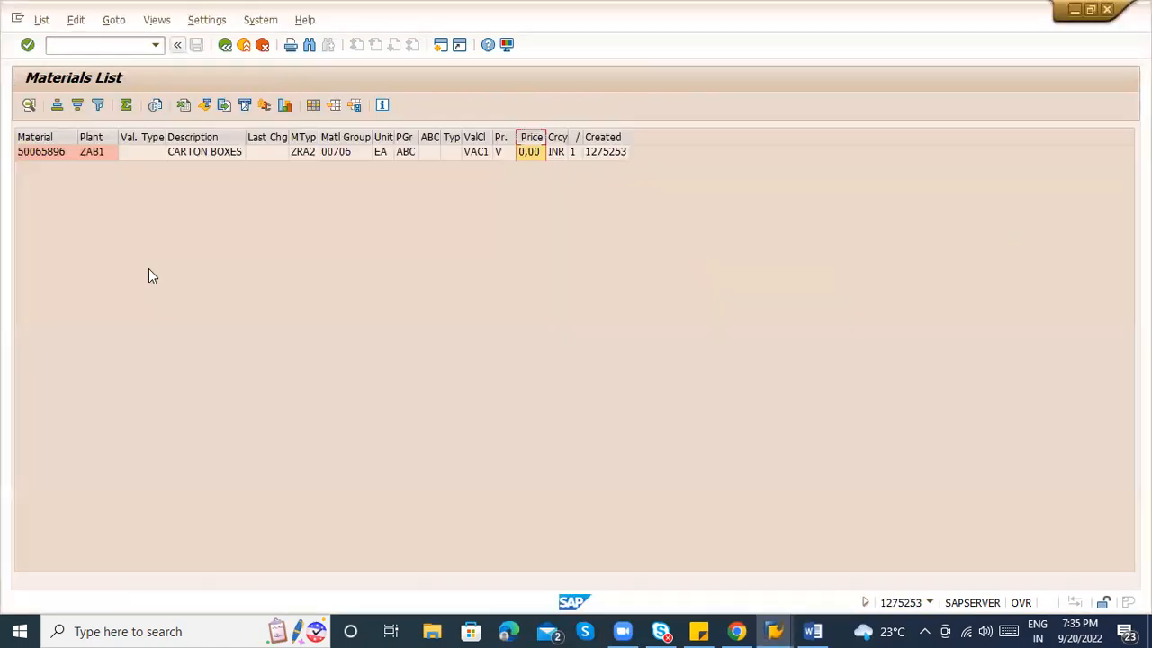
Enter item 10 with material 50065896, plant ZAB1, storage location ABC1 and quantity 10000.
{"action": "left_click", "coordinate": [29, 158]}
{"action": "left_click", "coordinate": [29, 156]}
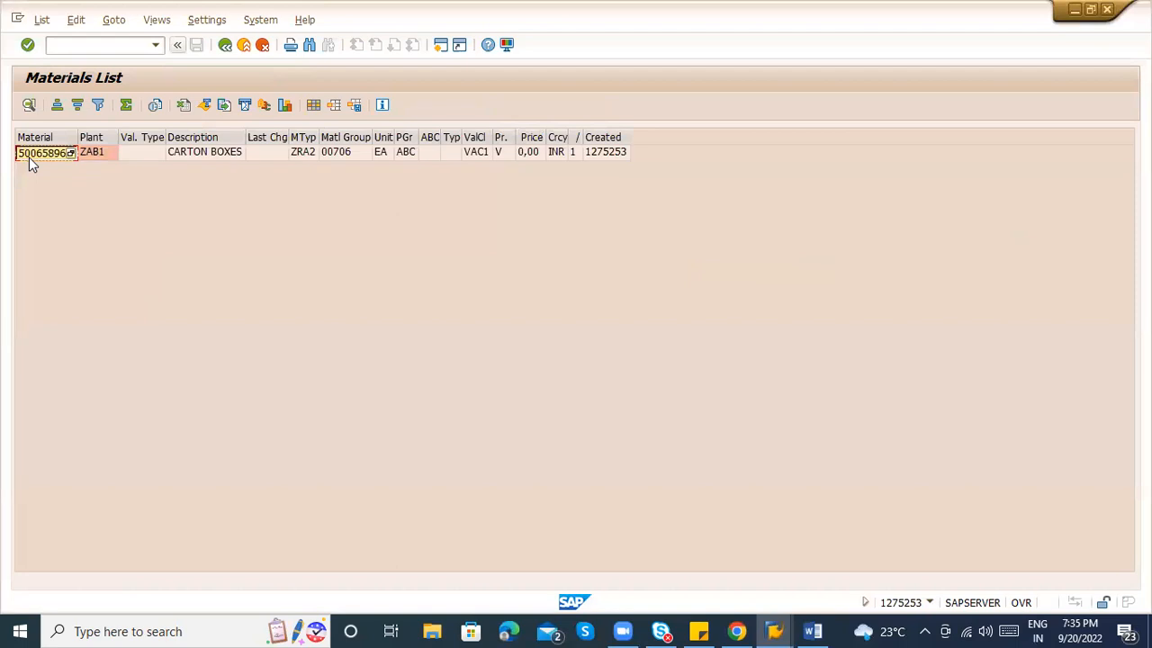
{"action": "key", "text": "alt+Tab"}
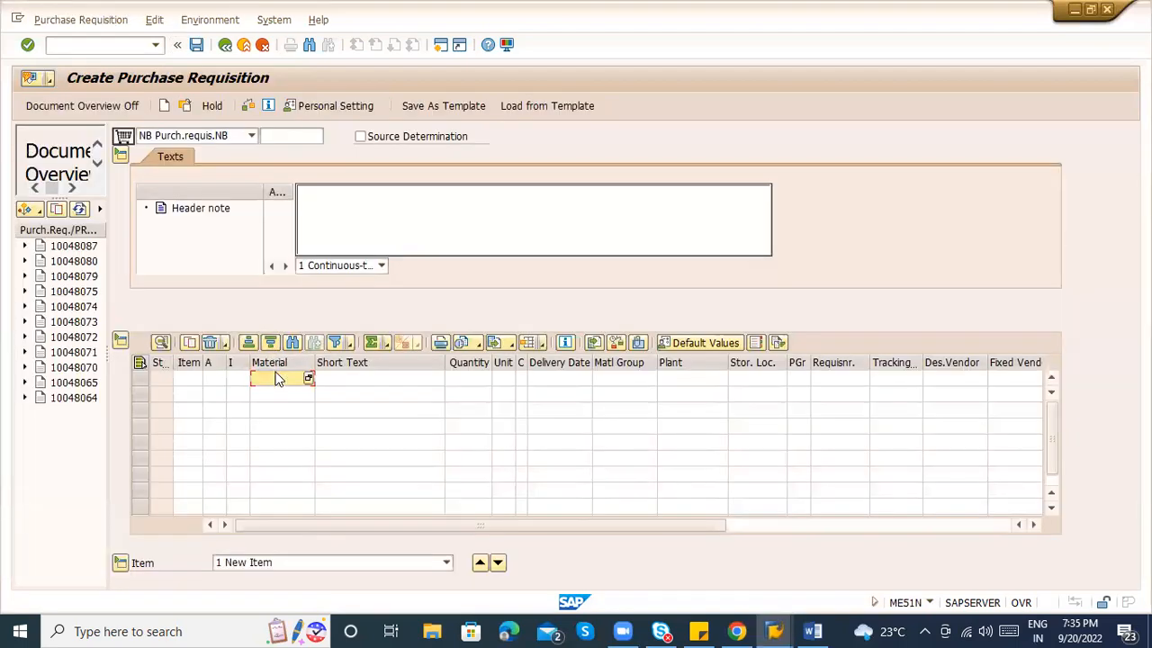
{"action": "type", "text": "50065896"}
{"action": "key", "text": "Return"}
{"action": "key", "text": "Tab"}
{"action": "key", "text": "Tab"}
{"action": "key", "text": "Tab"}
{"action": "type", "text": "ZAB1"}
{"action": "key", "text": "Tab"}
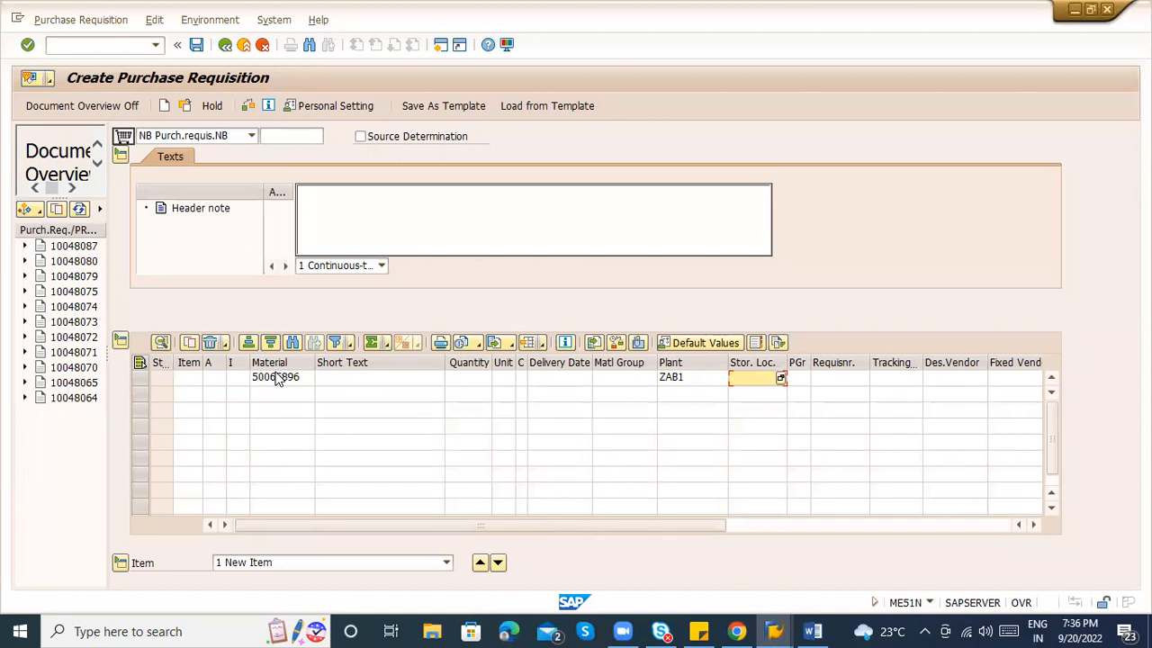
{"action": "type", "text": "ABC1"}
{"action": "key", "text": "shift+Tab"}
{"action": "key", "text": "shift+Tab"}
{"action": "key", "text": "shift+Tab"}
{"action": "key", "text": "shift+Tab"}
{"action": "key", "text": "shift+Tab"}
{"action": "key", "text": "shift+Tab"}
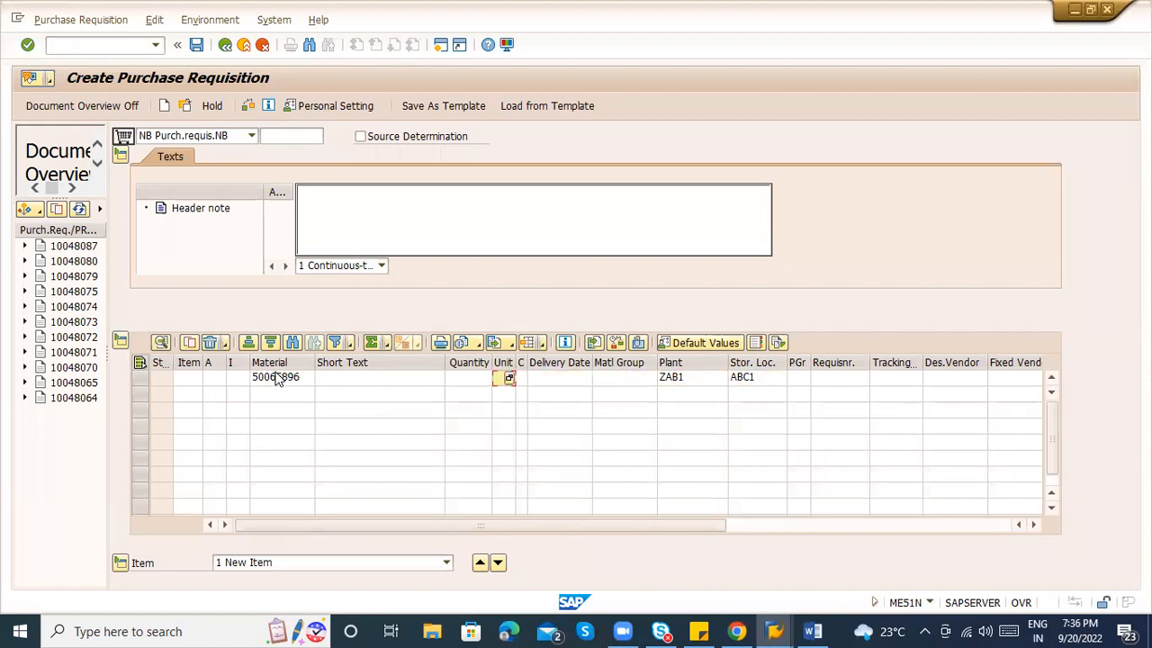
{"action": "type", "text": "10000"}
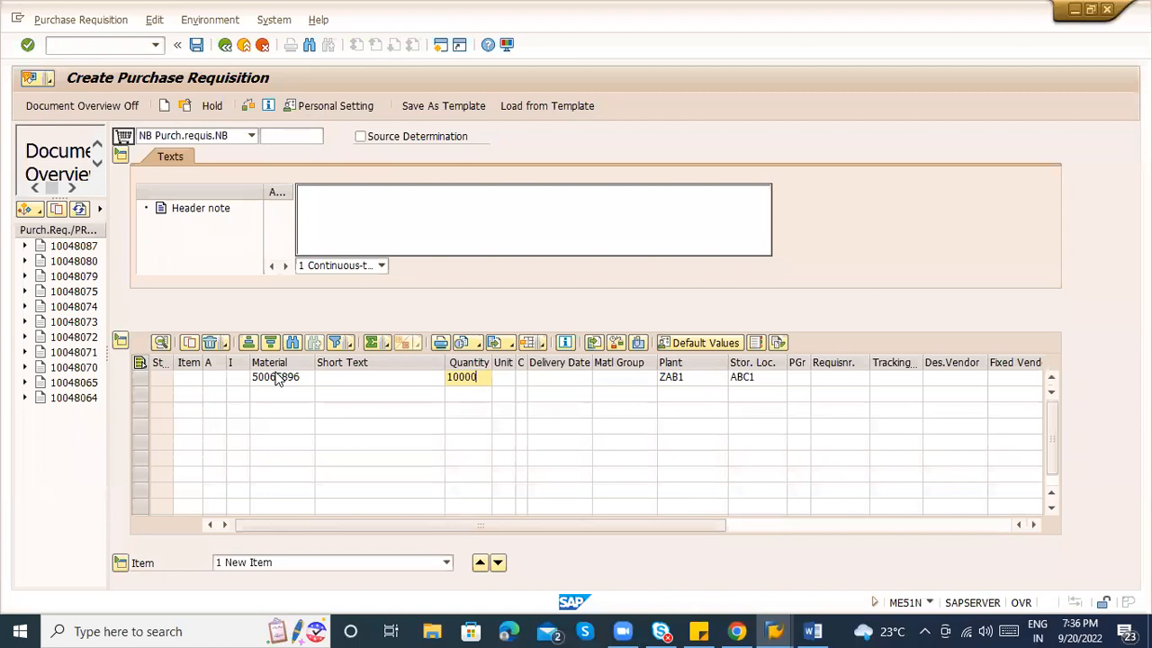
{"action": "key", "text": "Return"}
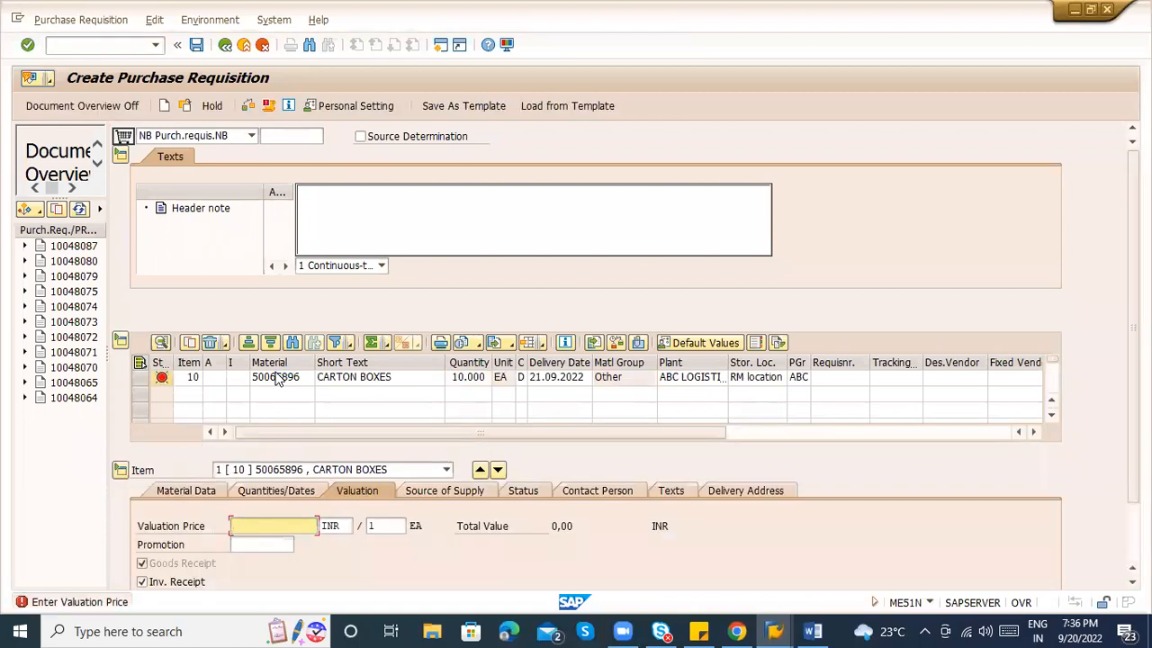
Review item 10's material, CARTON BOXES short text, unit EA, material group and plant, then show its delivery address.
{"action": "left_click", "coordinate": [288, 382]}
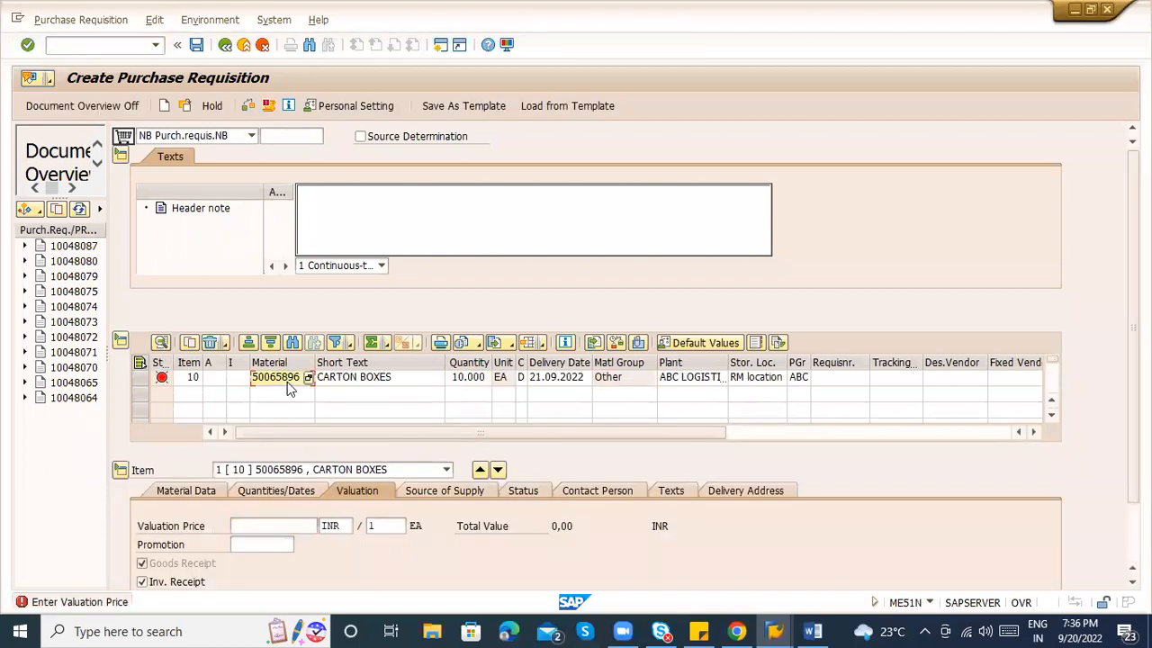
{"action": "left_click", "coordinate": [347, 380]}
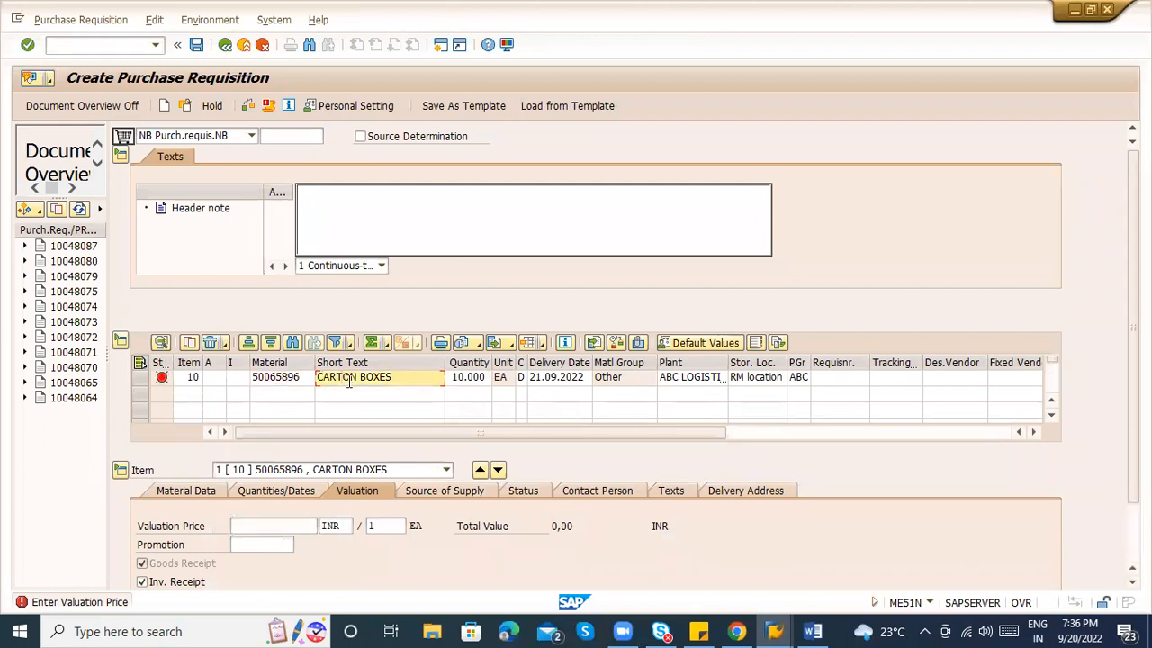
{"action": "left_click", "coordinate": [506, 382]}
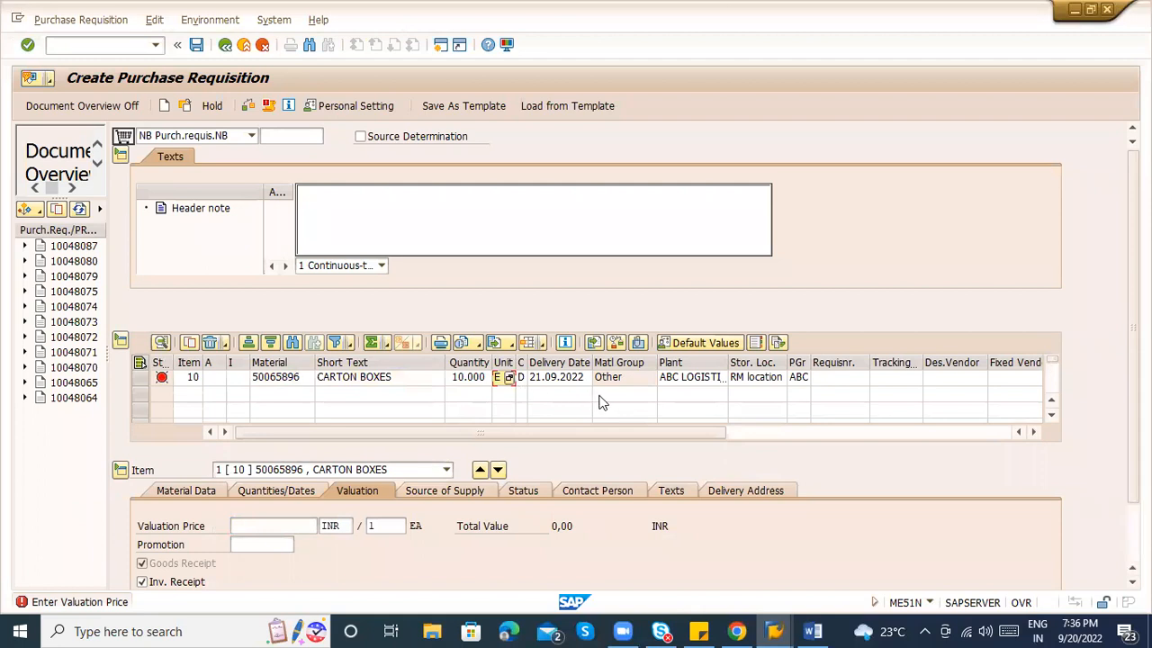
{"action": "left_click", "coordinate": [626, 389]}
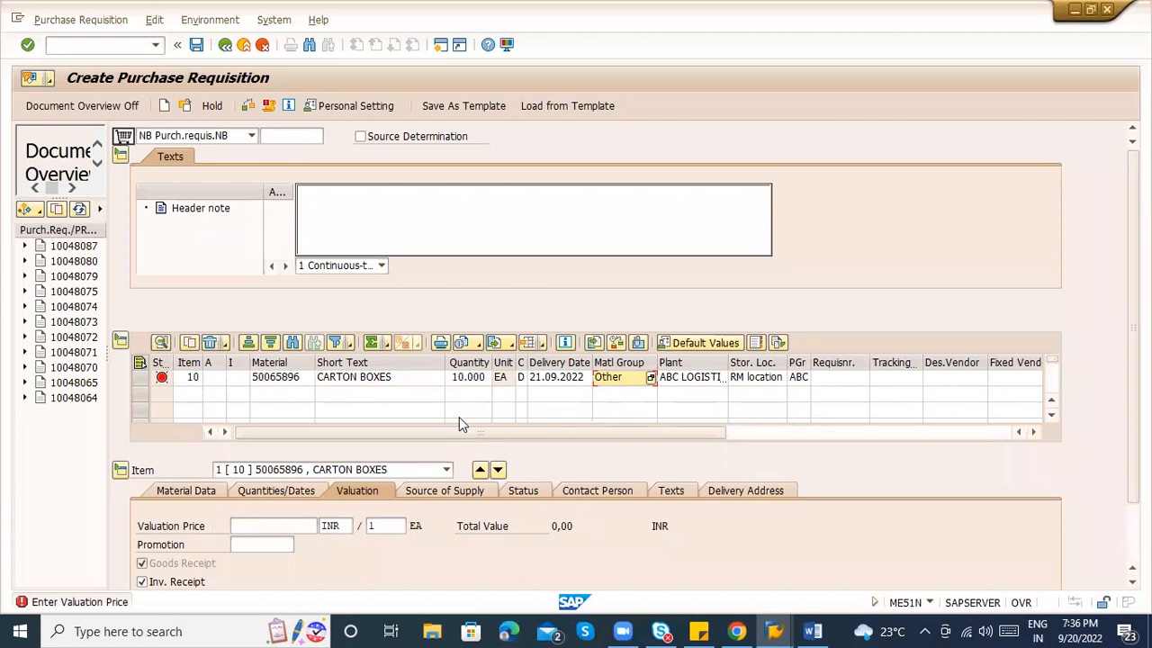
{"action": "left_click", "coordinate": [708, 385]}
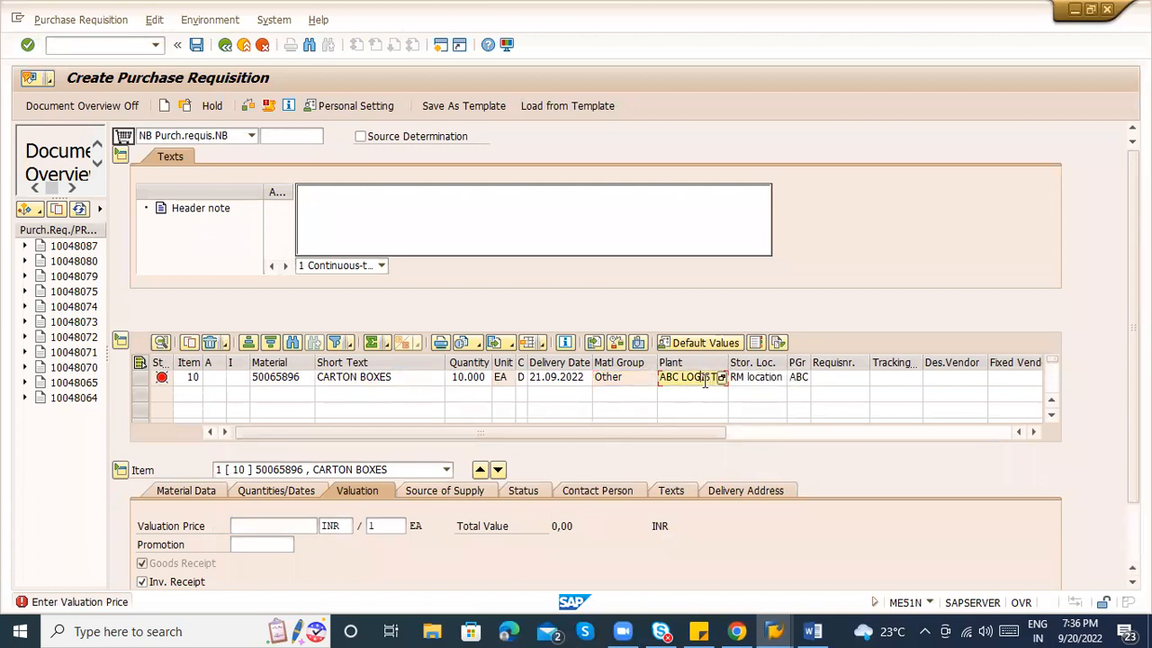
{"action": "left_click", "coordinate": [725, 492]}
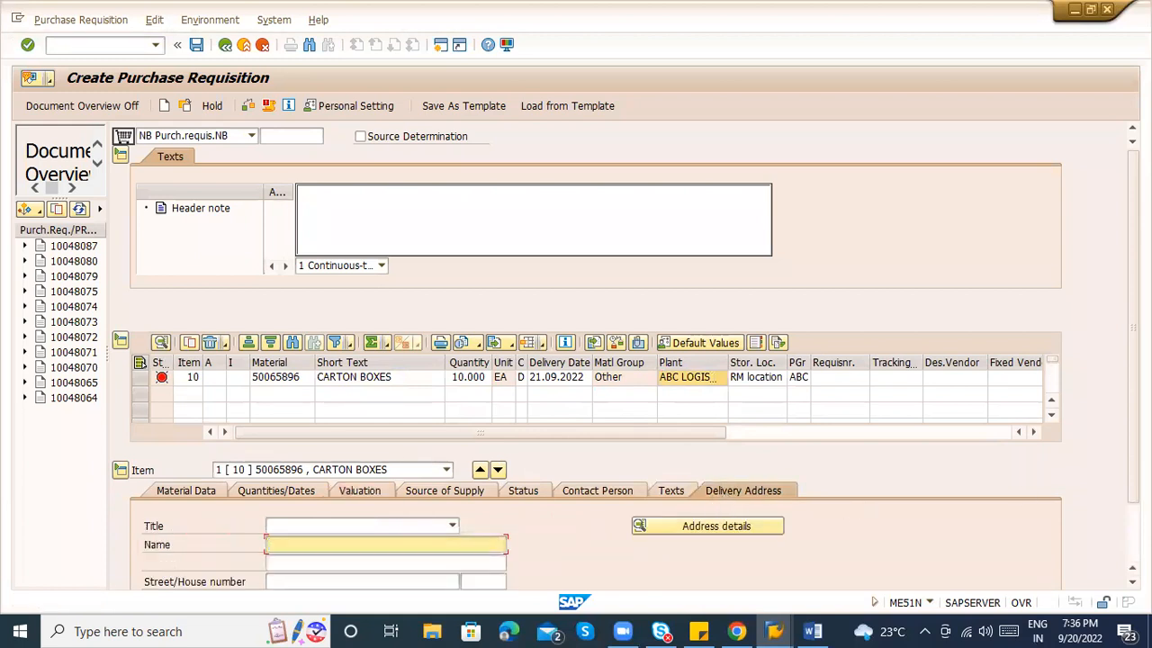
Open and close item 10's full delivery address details twice, then display its Valuation tab.
{"action": "left_click", "coordinate": [1091, 10]}
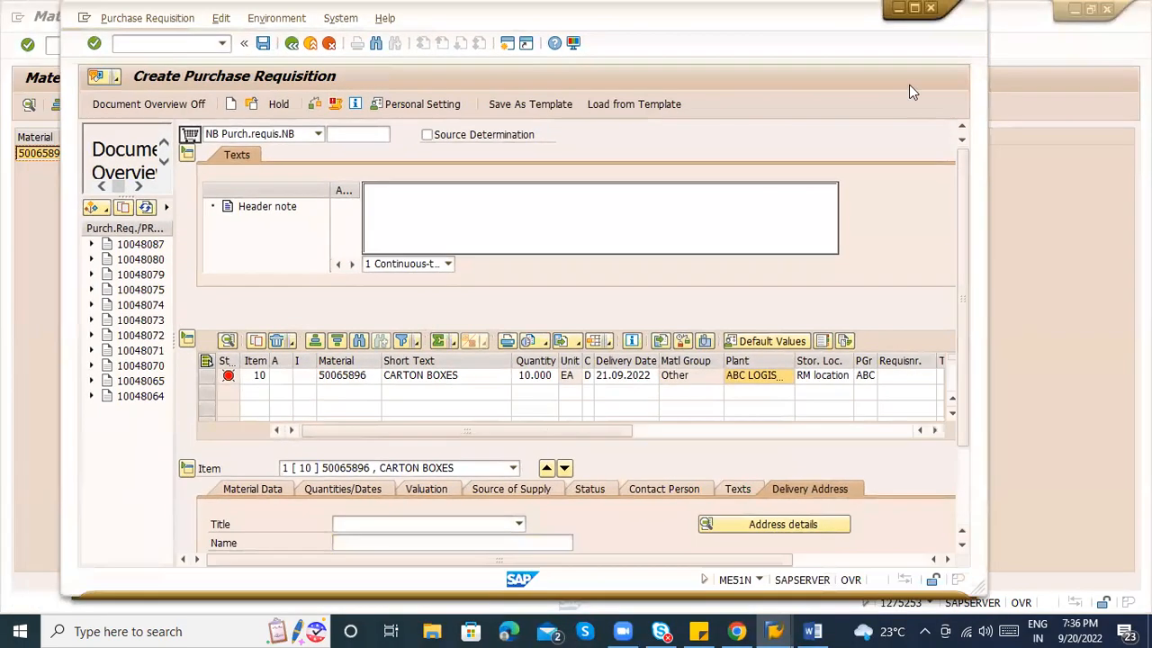
{"action": "left_click", "coordinate": [915, 8]}
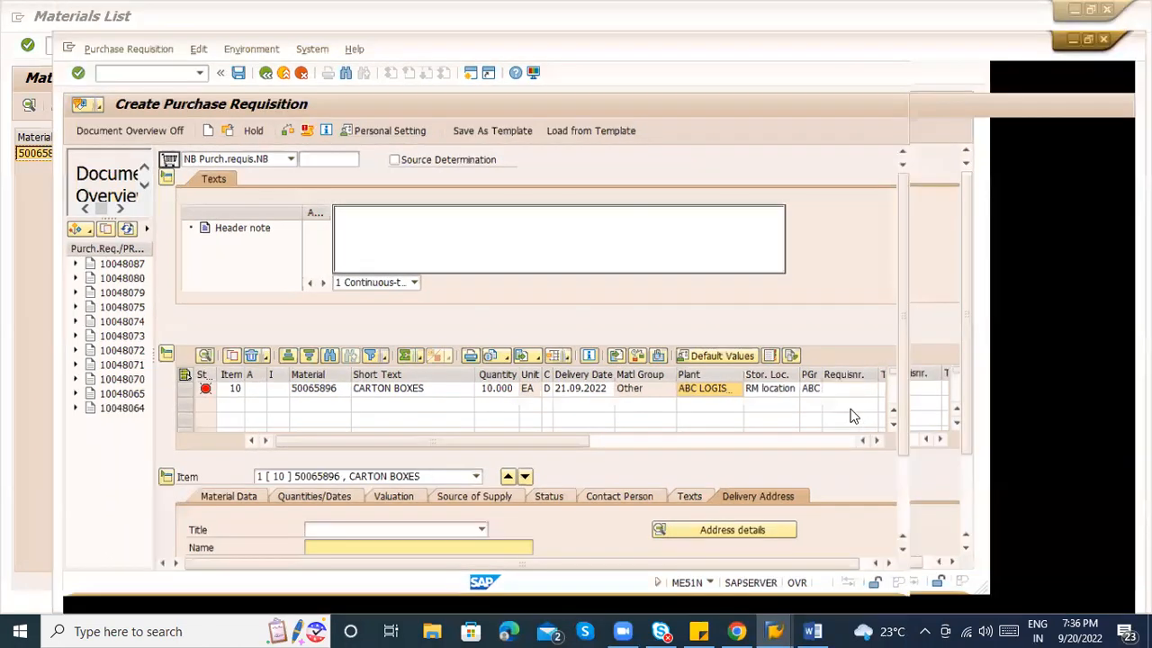
{"action": "left_click", "coordinate": [704, 534]}
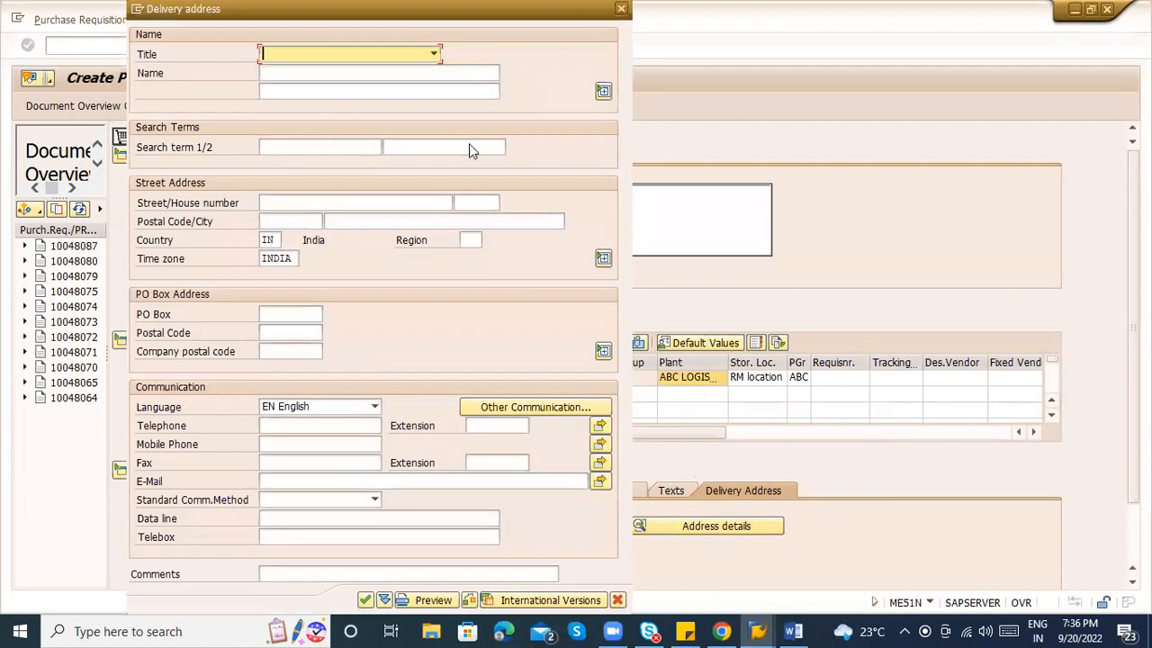
{"action": "key", "text": "Escape"}
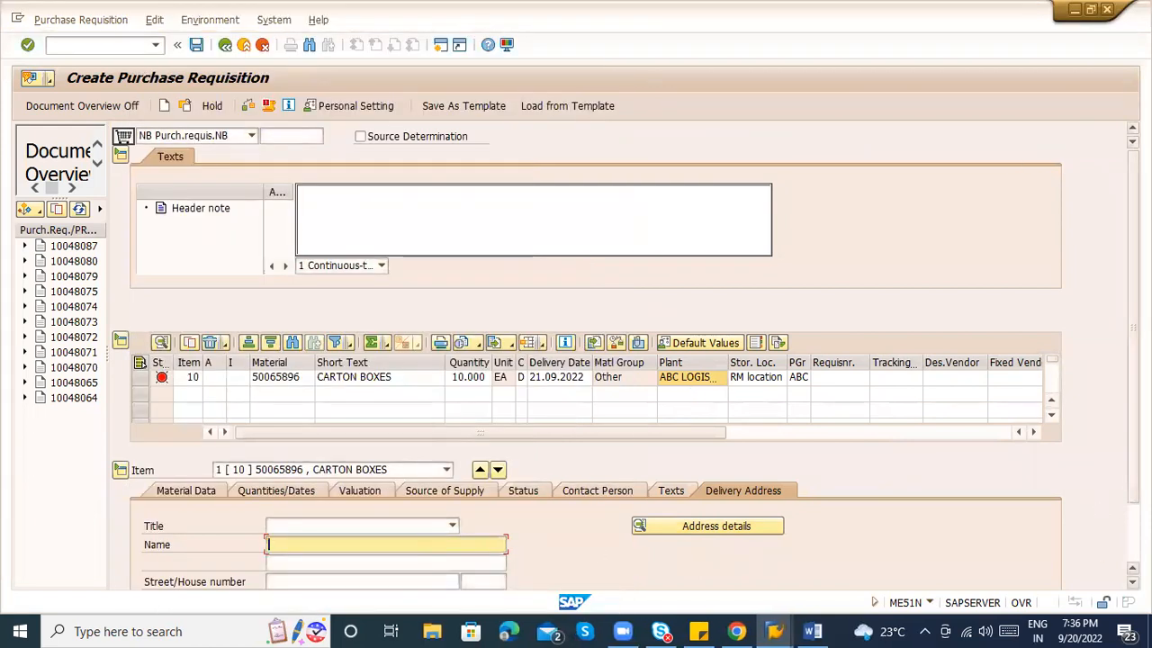
{"action": "scroll", "coordinate": [940, 517], "scroll_direction": "down", "scroll_amount": 2}
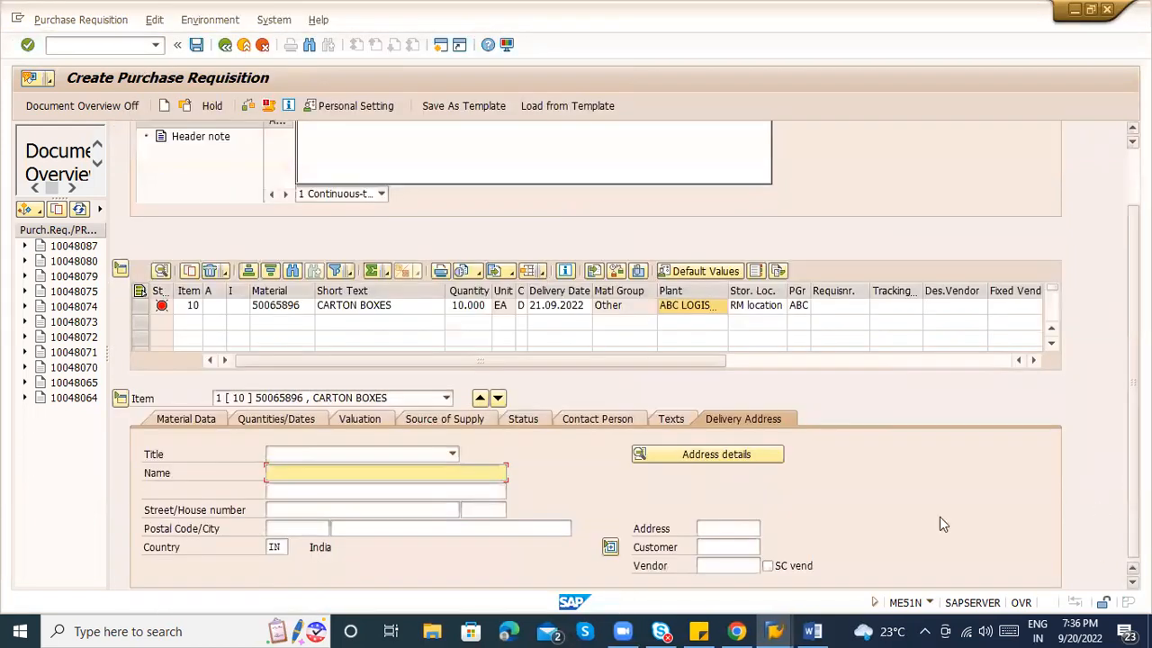
{"action": "left_click", "coordinate": [763, 306]}
{"action": "left_click", "coordinate": [707, 454]}
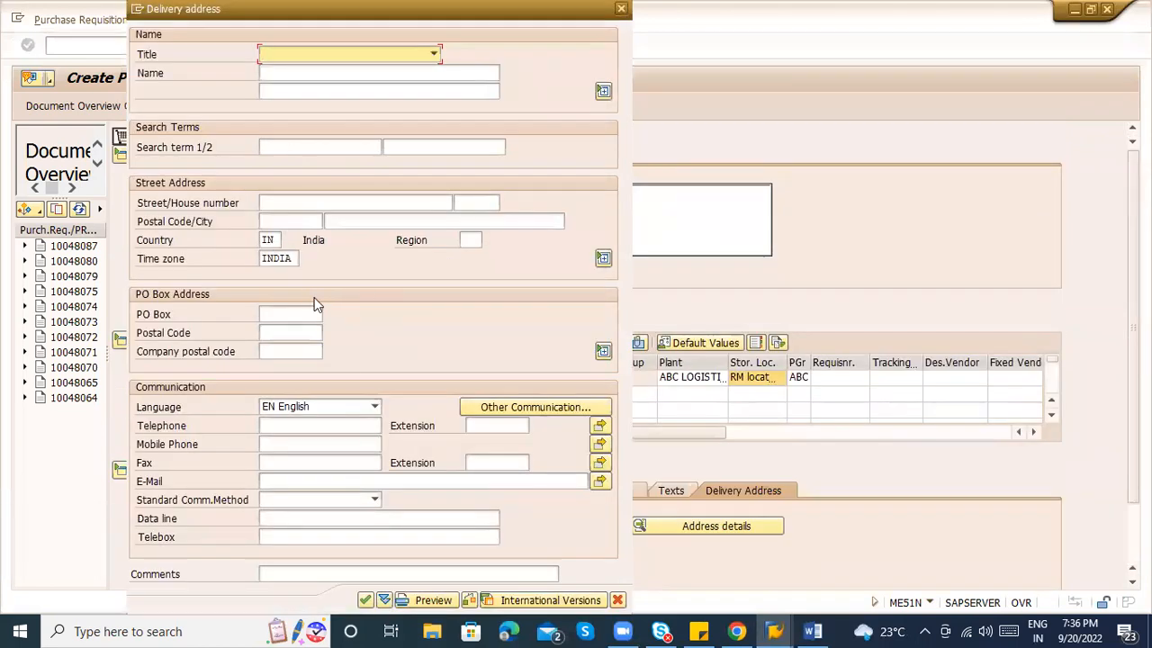
{"action": "key", "text": "Escape"}
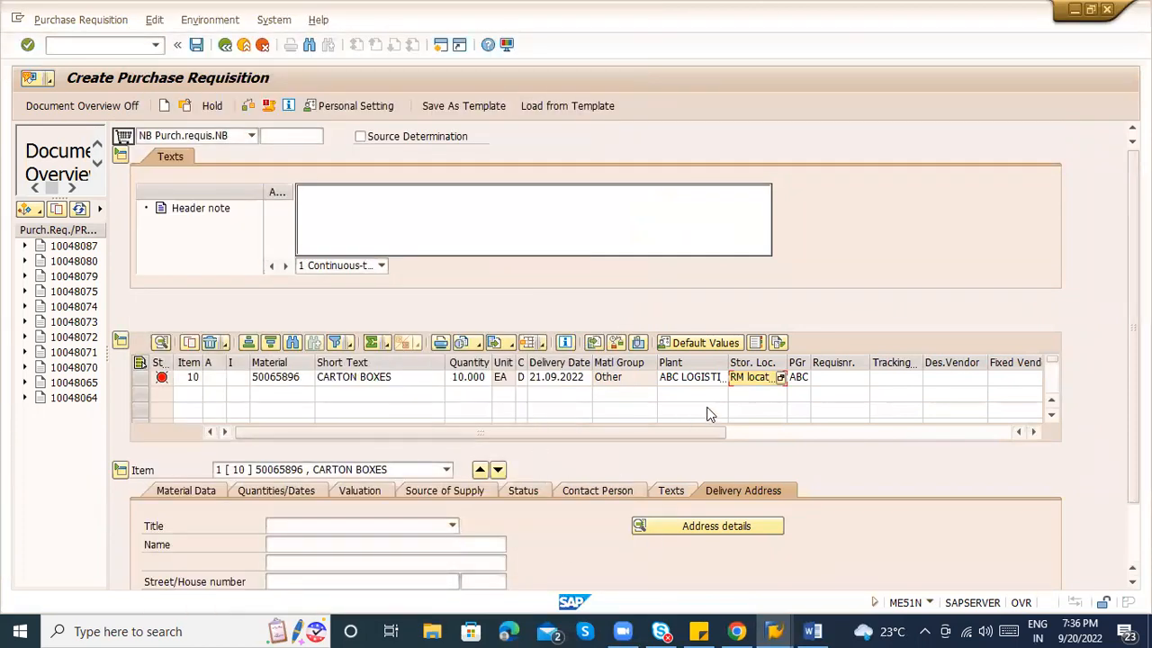
{"action": "left_click", "coordinate": [376, 491]}
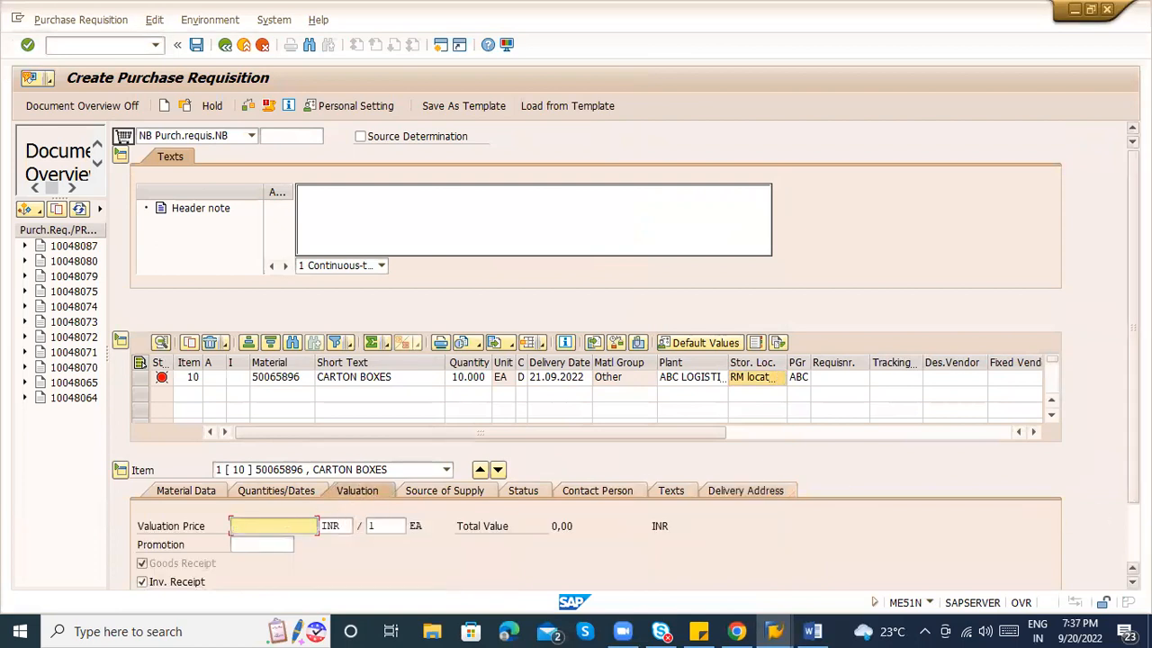
{"action": "scroll", "coordinate": [525, 536], "scroll_direction": "down", "scroll_amount": 2}
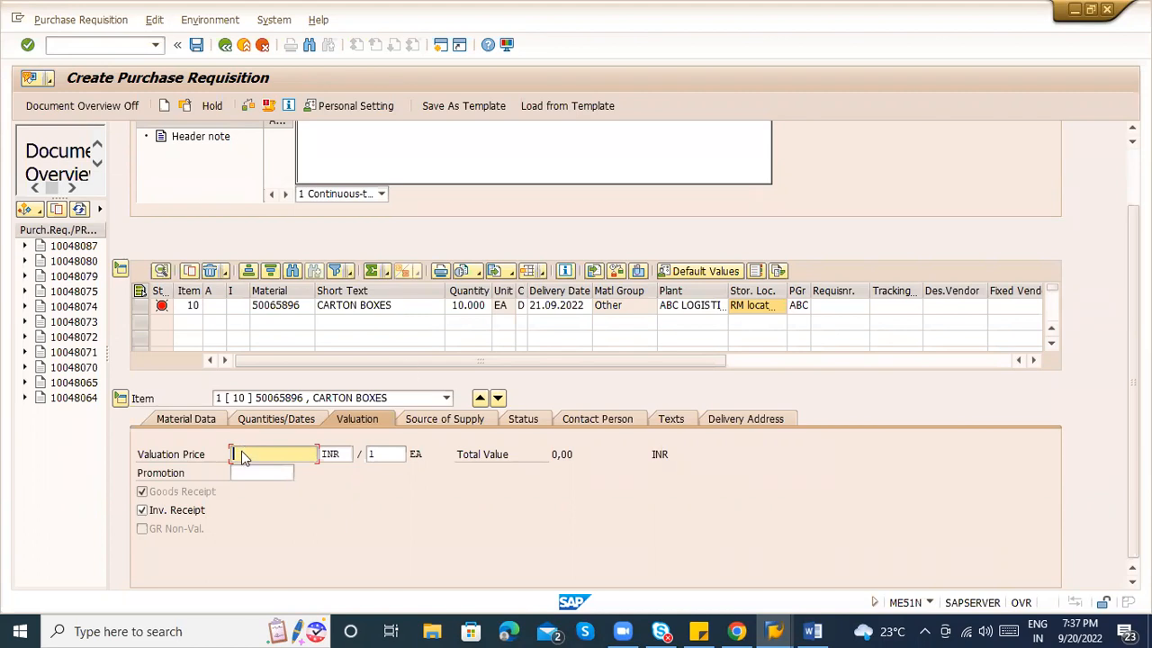
Enter a valuation price of 100 for the CARTON BOXES item.
{"action": "left_click", "coordinate": [476, 308]}
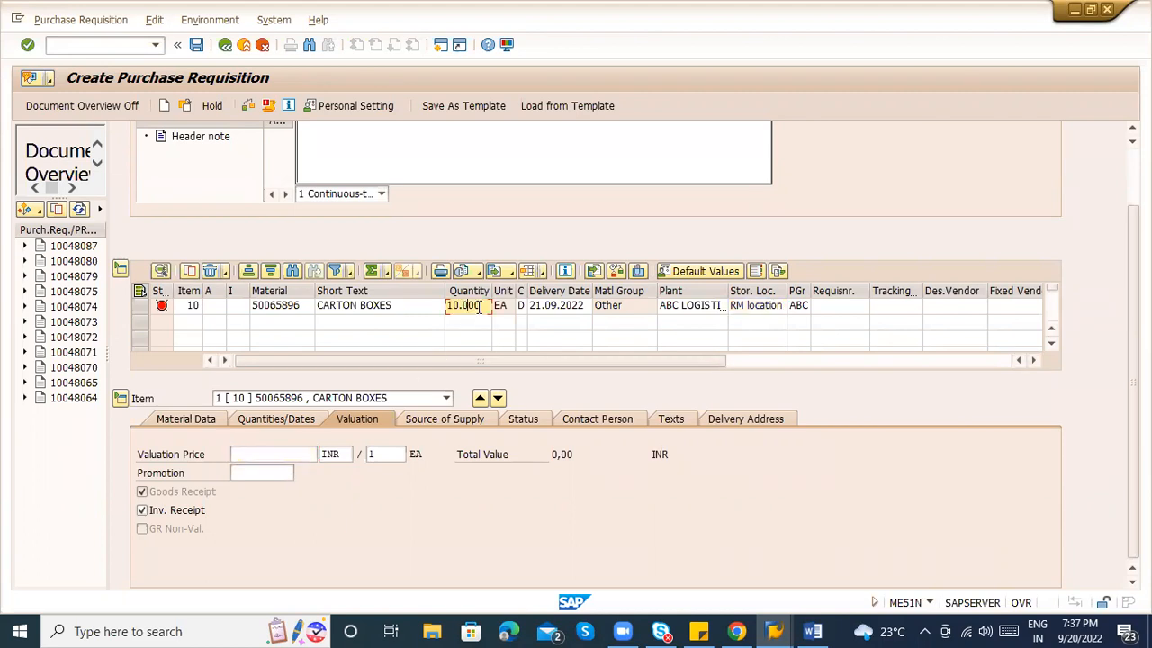
{"action": "left_click", "coordinate": [267, 455]}
{"action": "type", "text": "100"}
{"action": "key", "text": "Return"}
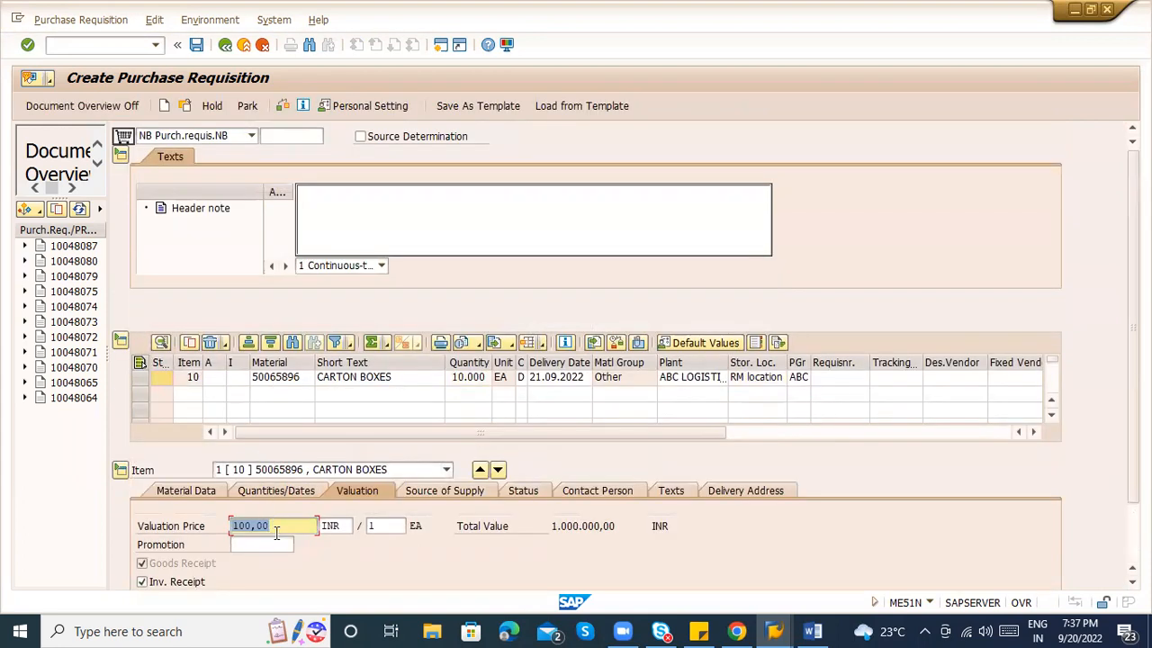
Verify the price 100,00 and the quantity 10.000 give a total value of 1.000.000,00.
{"action": "left_click", "coordinate": [275, 524]}
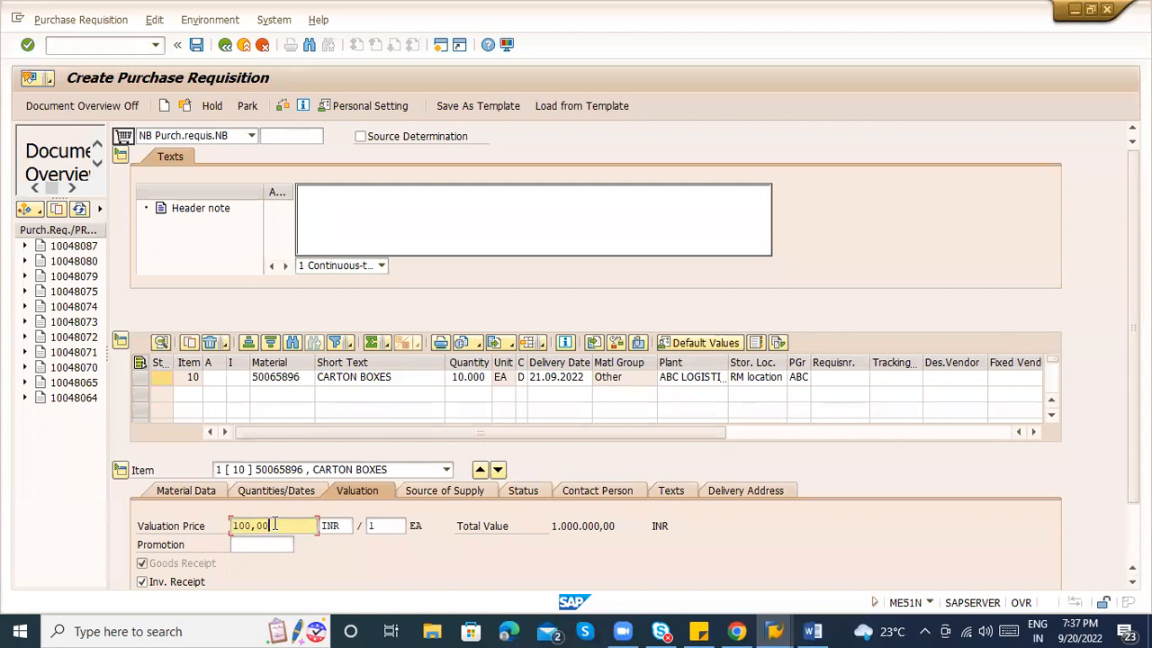
{"action": "left_click", "coordinate": [294, 378]}
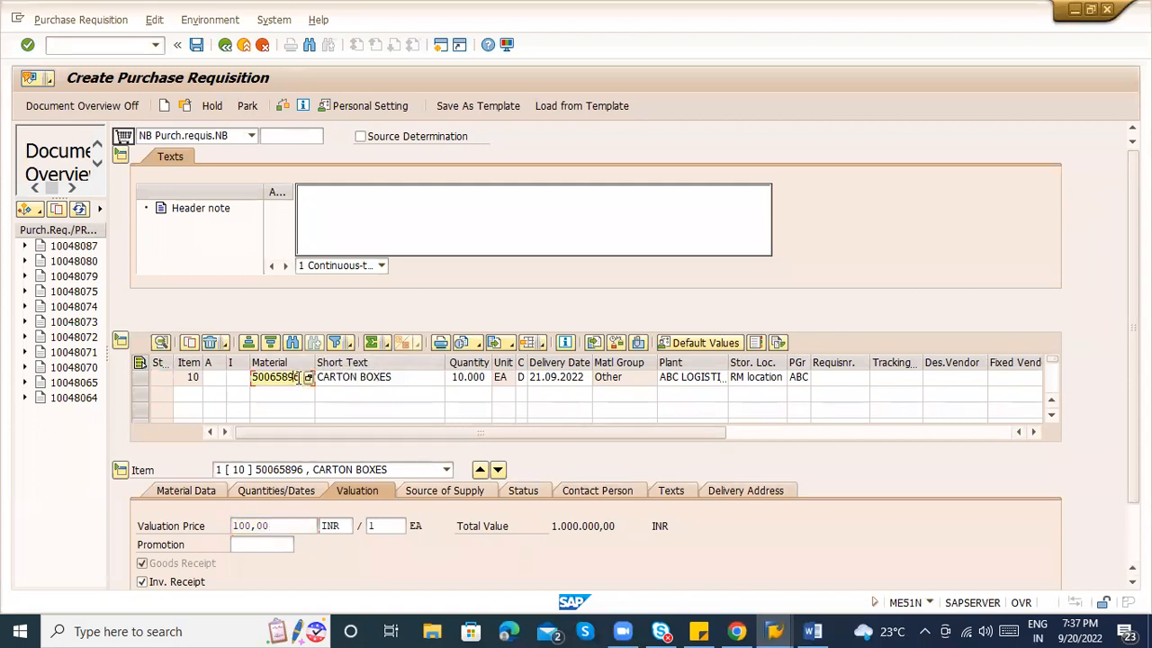
{"action": "left_click", "coordinate": [363, 377]}
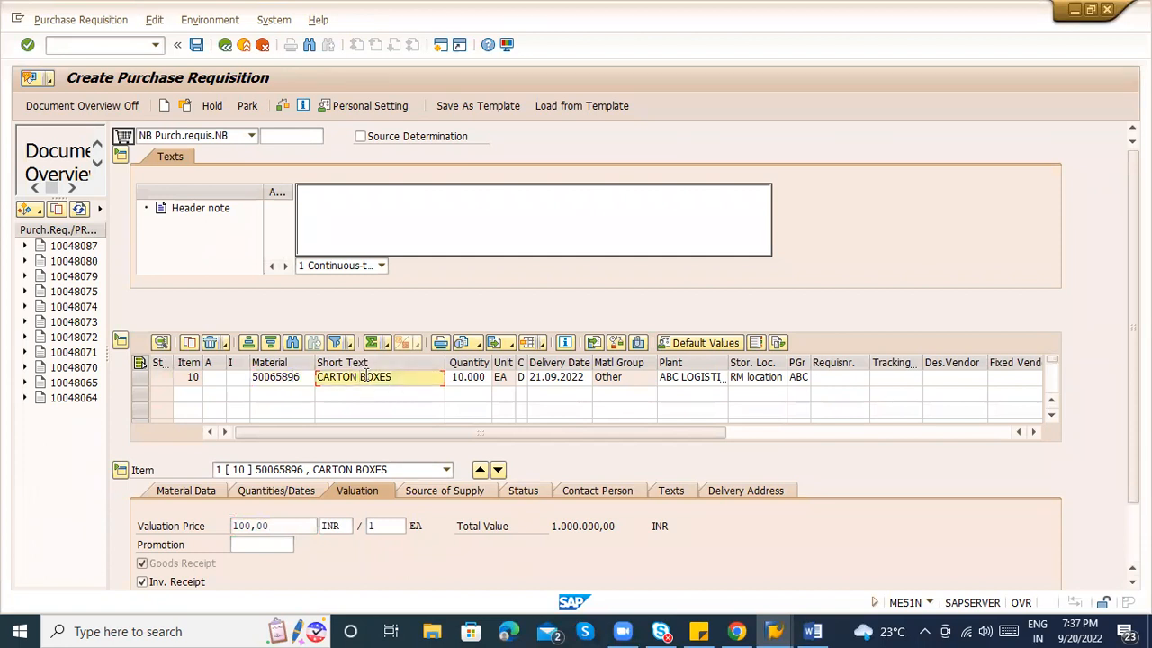
{"action": "left_click", "coordinate": [287, 526]}
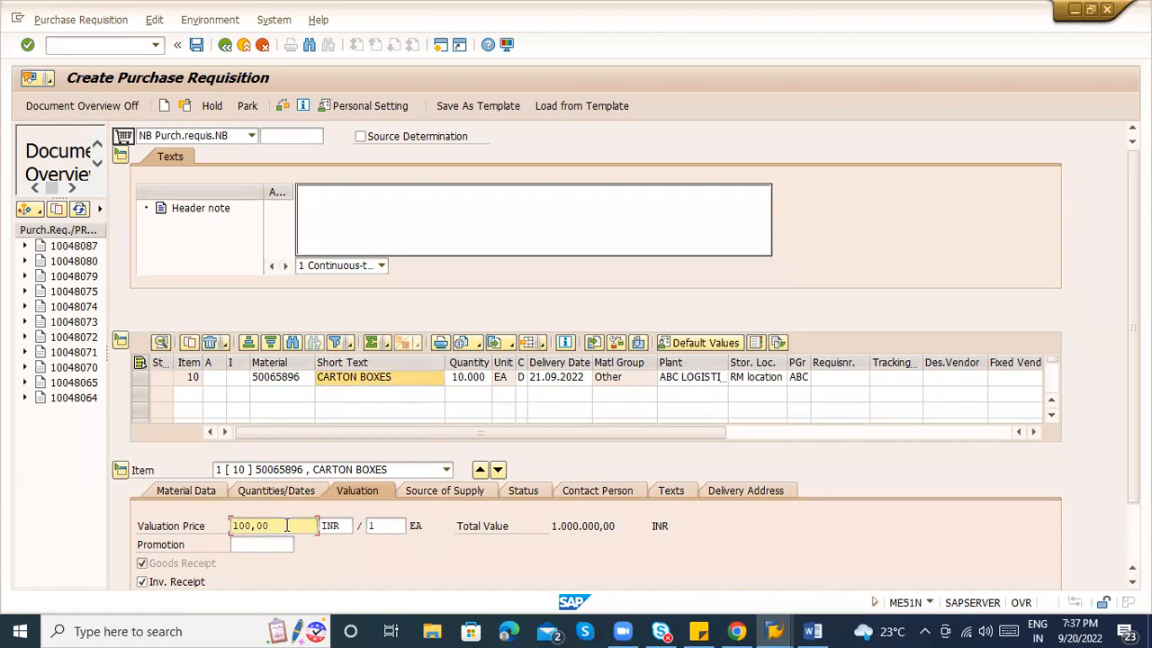
{"action": "left_click_drag", "start_coordinate": [287, 525], "coordinate": [232, 527]}
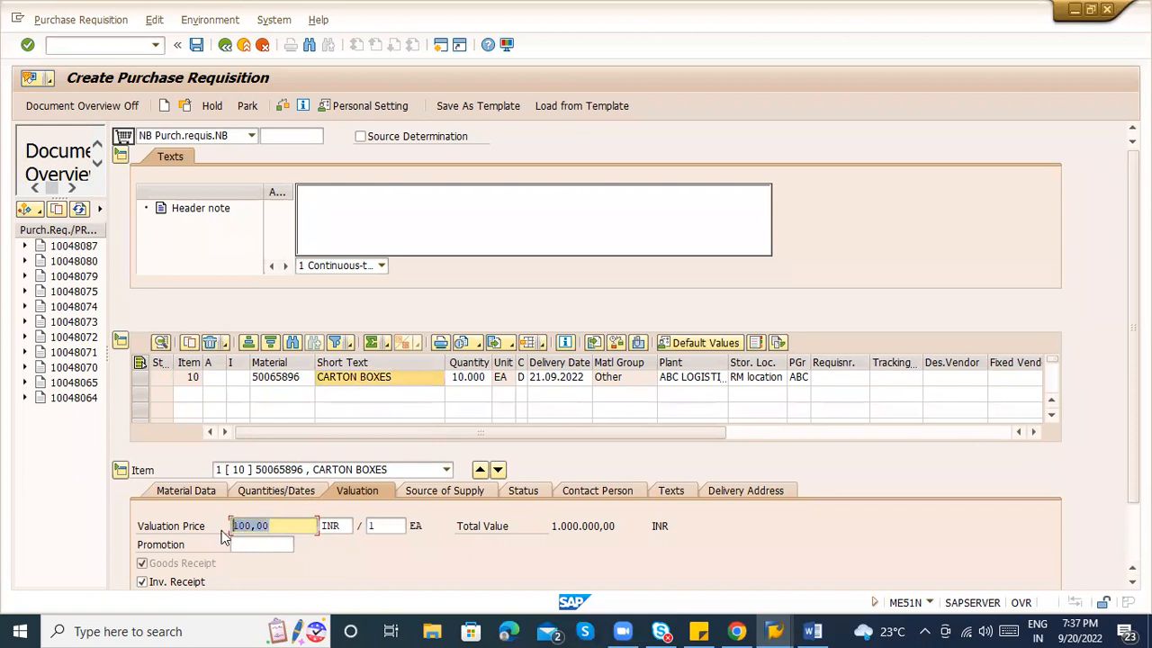
{"action": "left_click", "coordinate": [285, 526]}
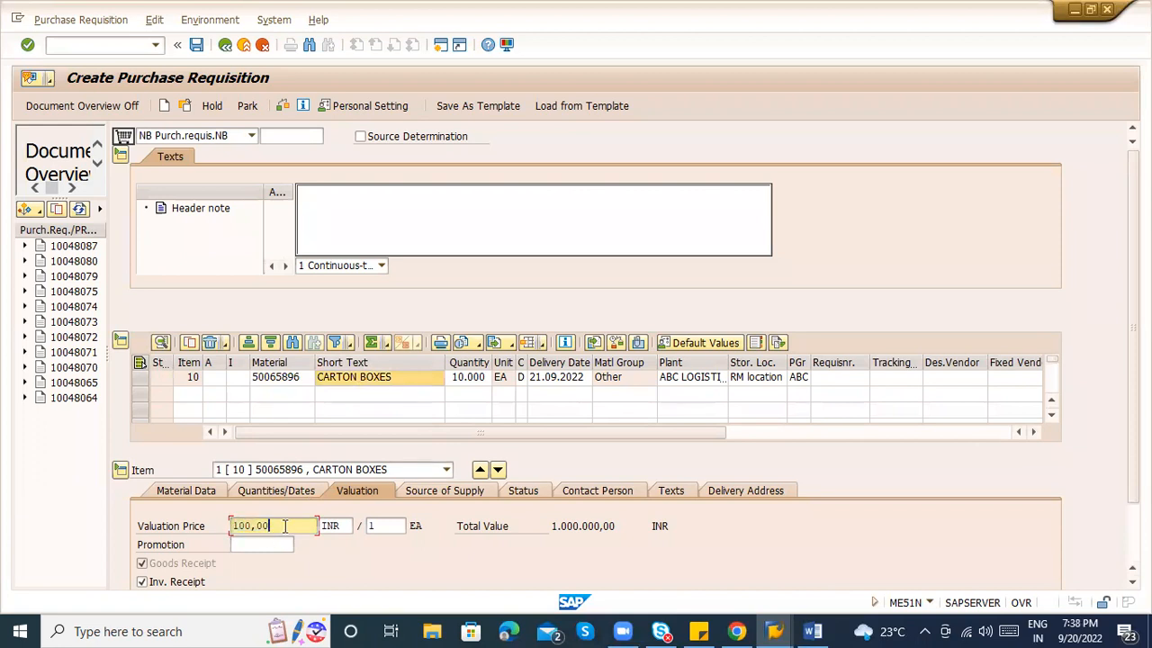
{"action": "left_click", "coordinate": [463, 377]}
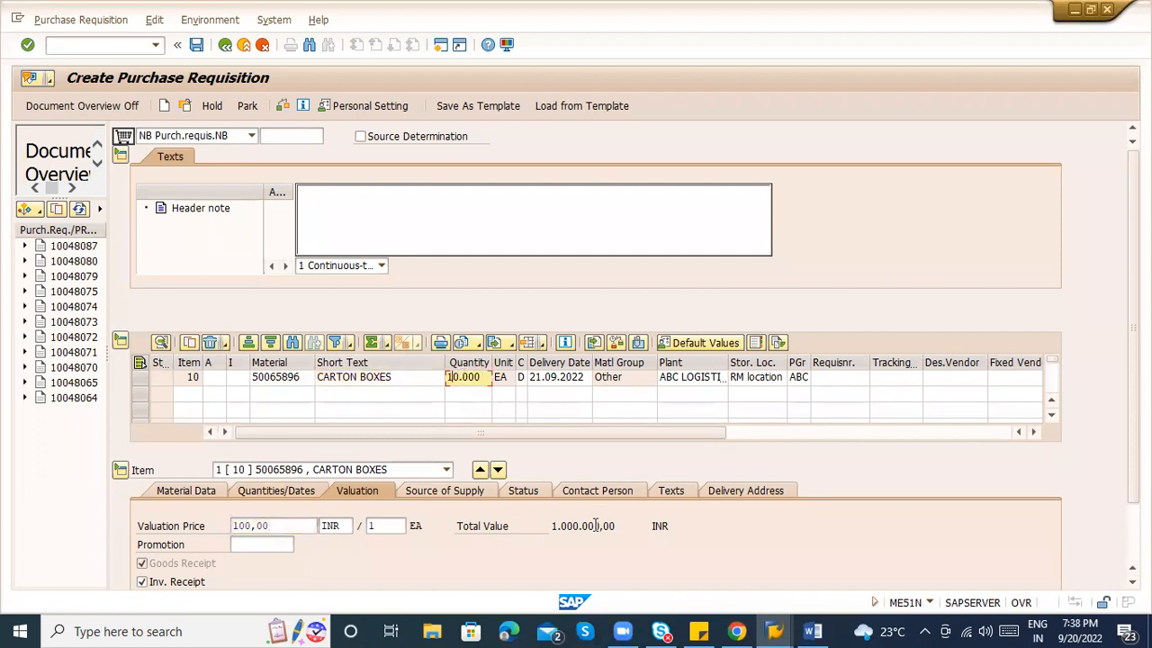
{"action": "left_click_drag", "start_coordinate": [553, 525], "coordinate": [621, 526]}
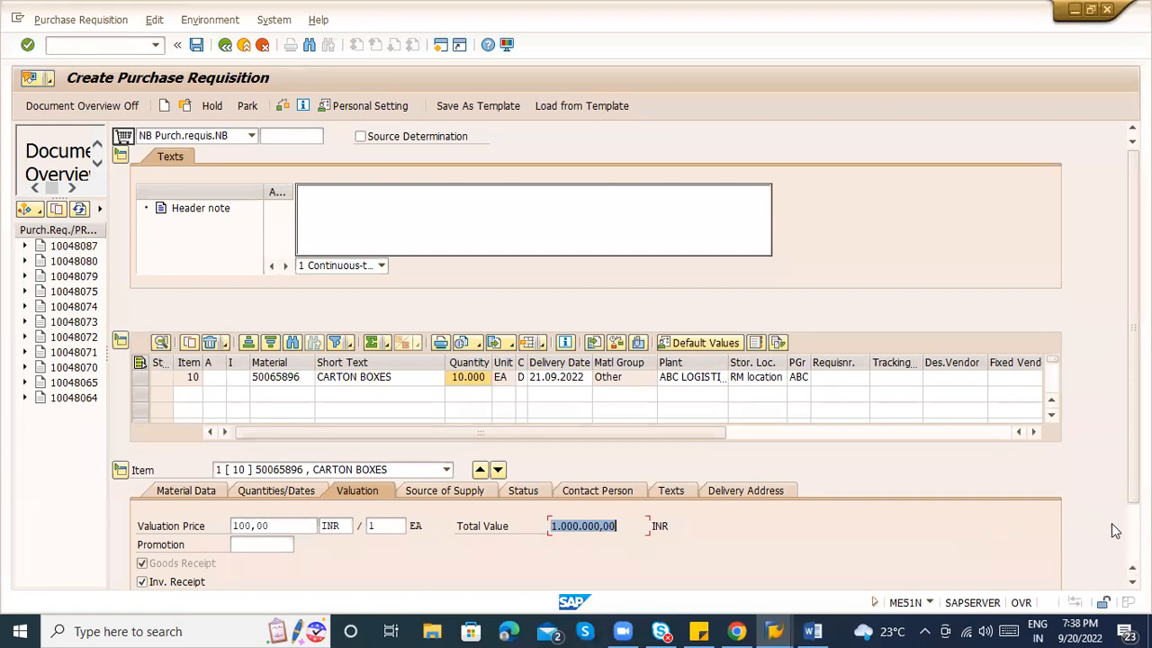
{"action": "scroll", "coordinate": [1136, 360], "scroll_direction": "down", "scroll_amount": 2}
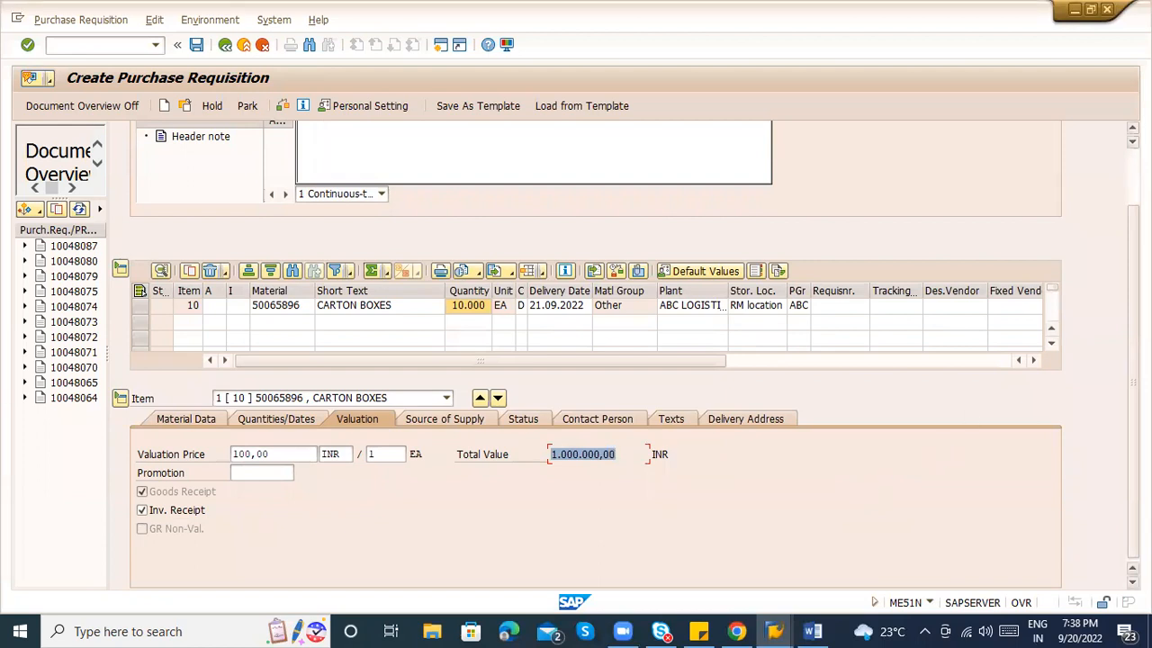
{"action": "scroll", "coordinate": [947, 445], "scroll_direction": "up", "scroll_amount": 2}
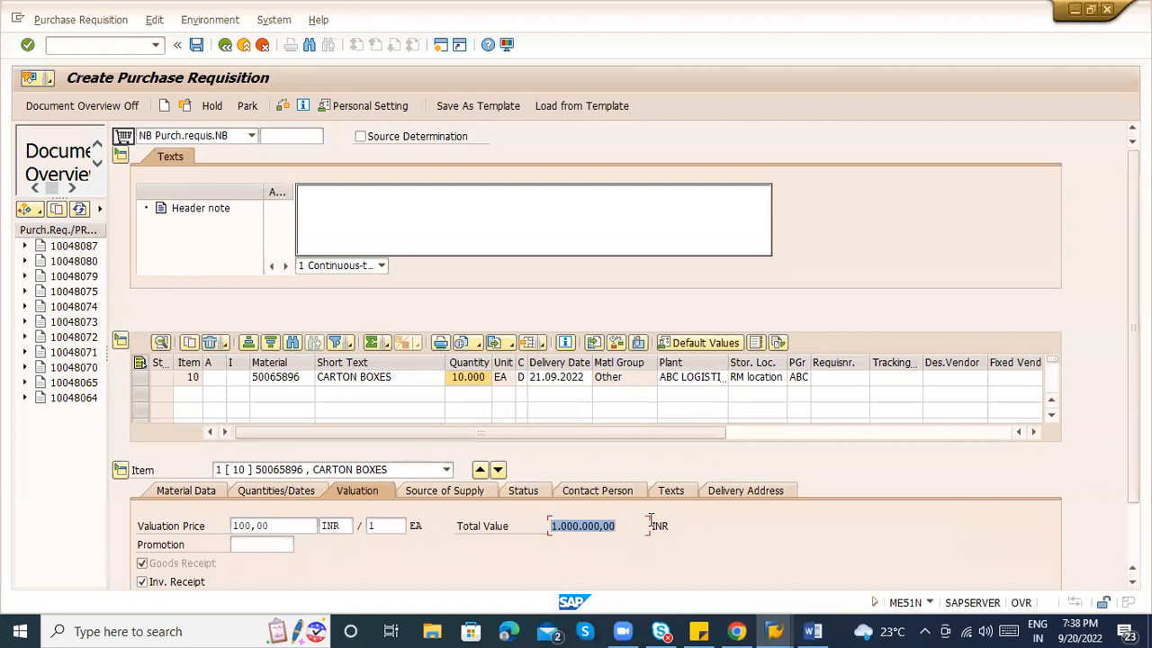
{"action": "left_click", "coordinate": [615, 531]}
{"action": "left_click_drag", "start_coordinate": [618, 530], "coordinate": [550, 538]}
Review item 10's Material Data, Quantities/Dates and Valuation tabs, then display its Source of Supply tab.
{"action": "left_click", "coordinate": [220, 492]}
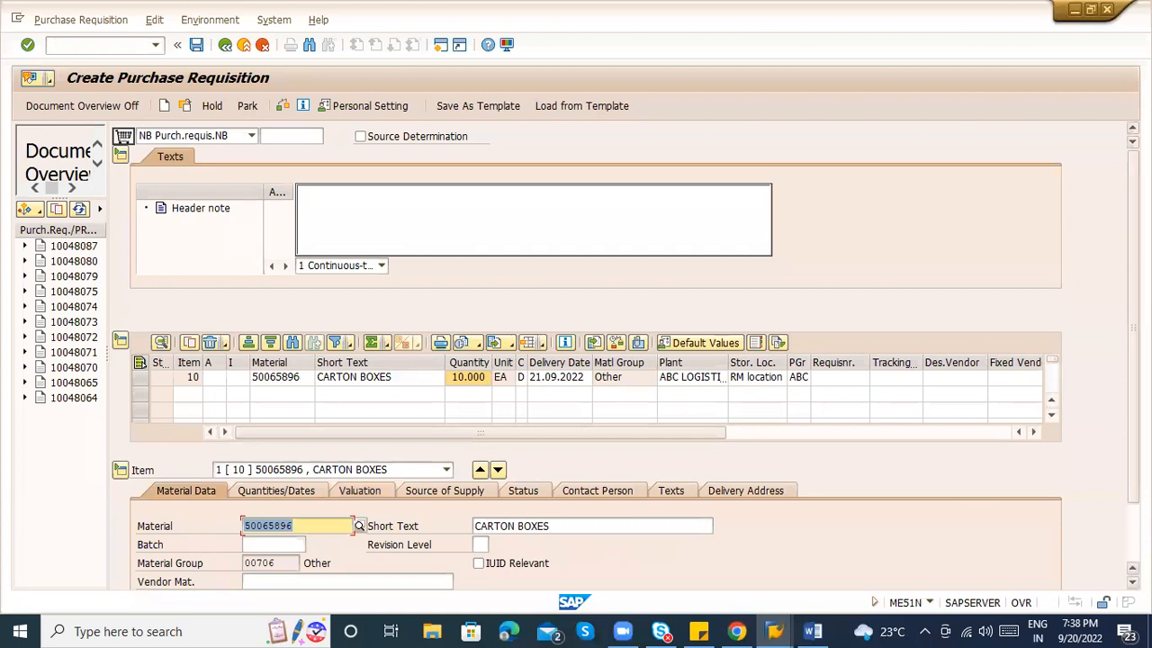
{"action": "scroll", "coordinate": [585, 342], "scroll_direction": "down", "scroll_amount": 2}
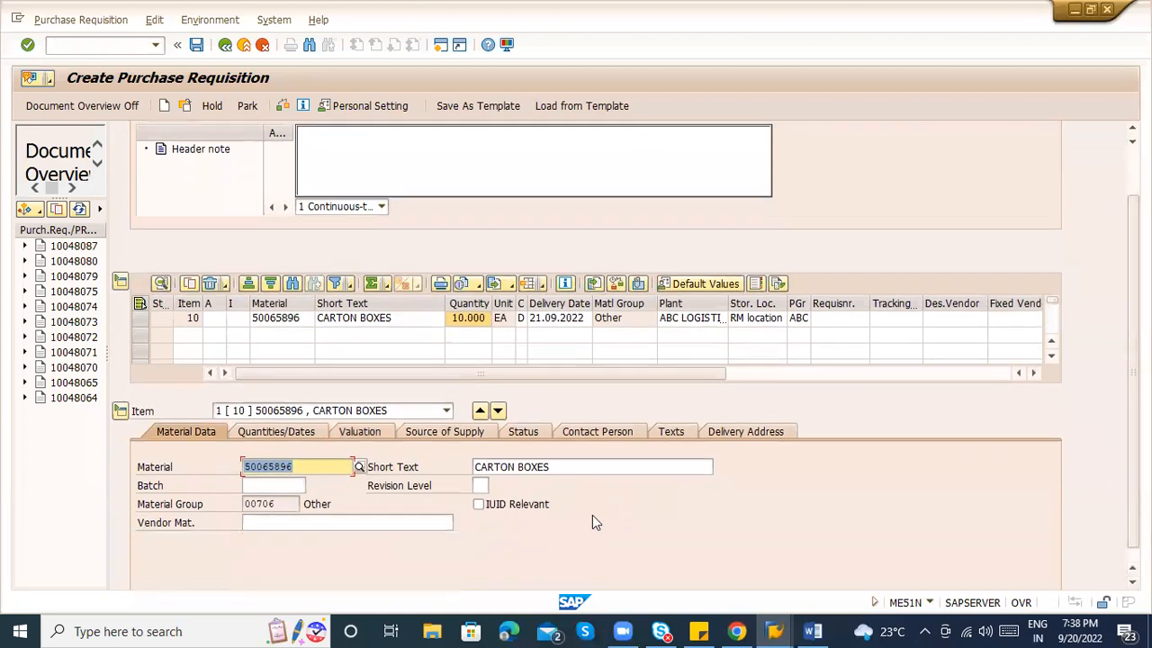
{"action": "left_click", "coordinate": [251, 523]}
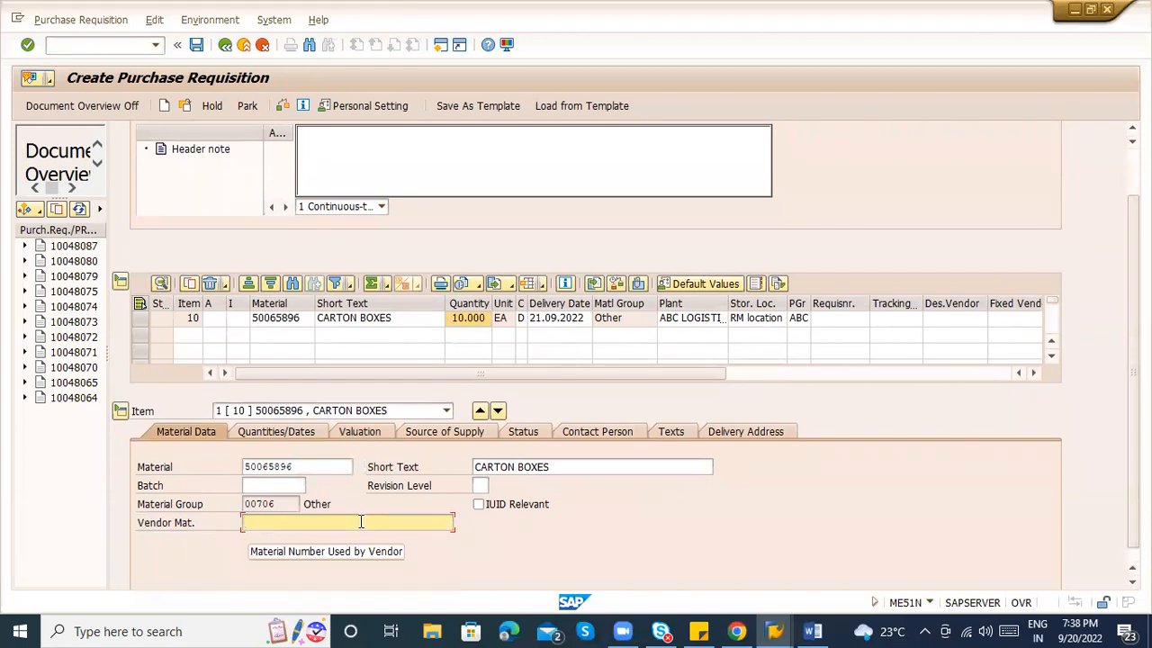
{"action": "left_click", "coordinate": [280, 435]}
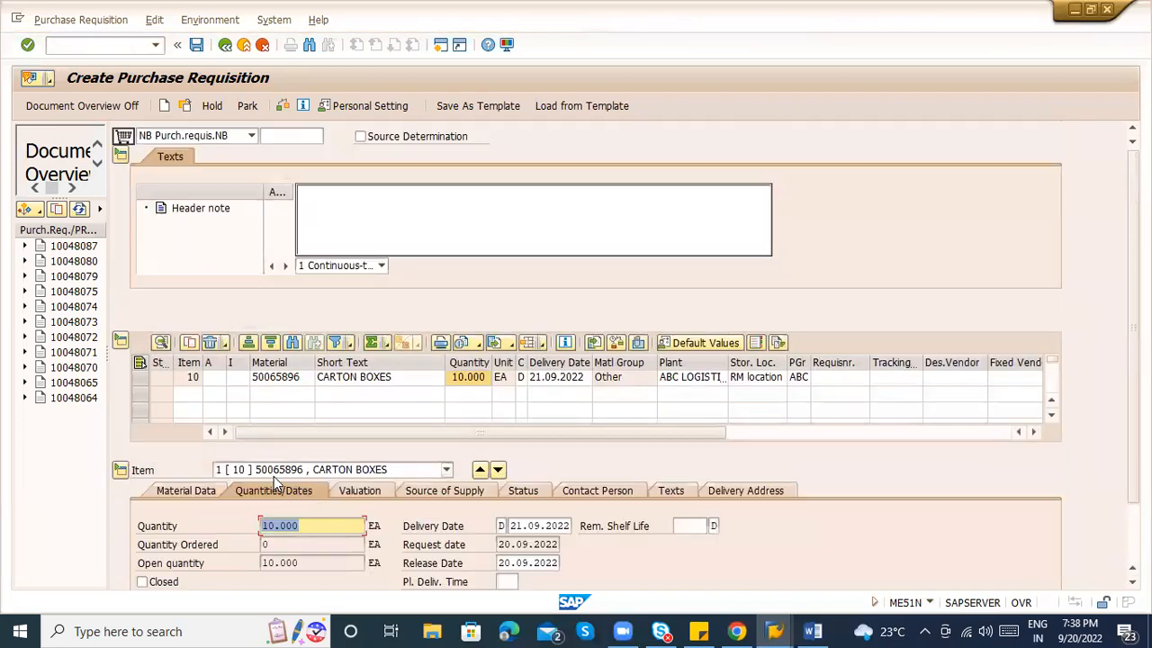
{"action": "left_click", "coordinate": [347, 523]}
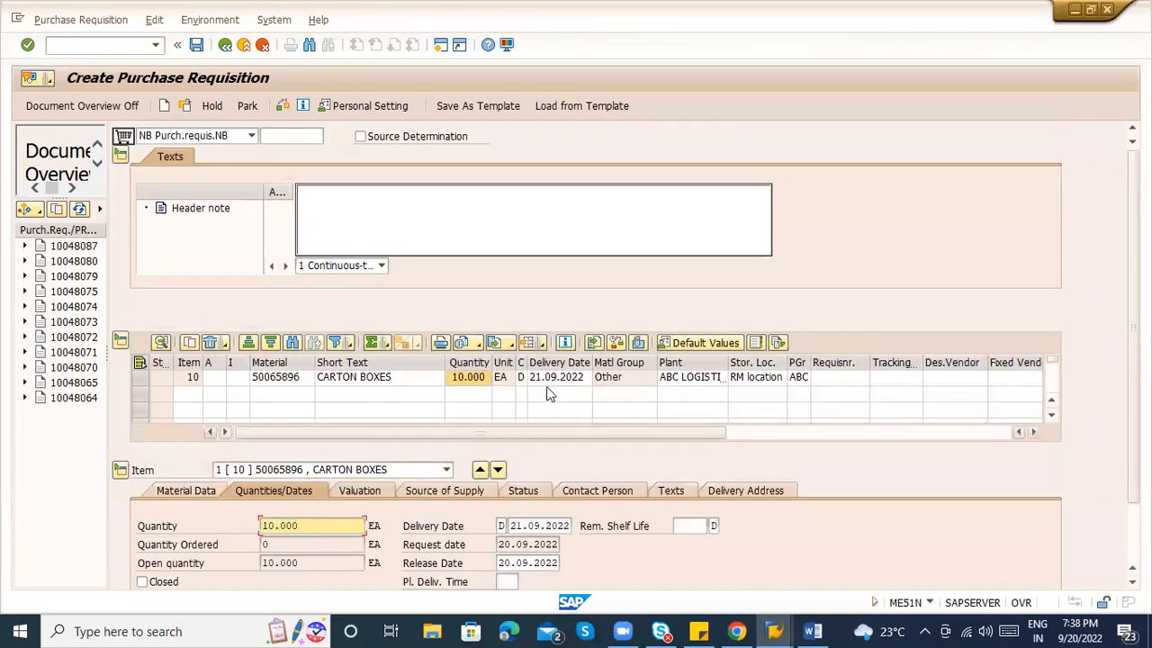
{"action": "left_click", "coordinate": [359, 491]}
{"action": "left_click", "coordinate": [444, 490]}
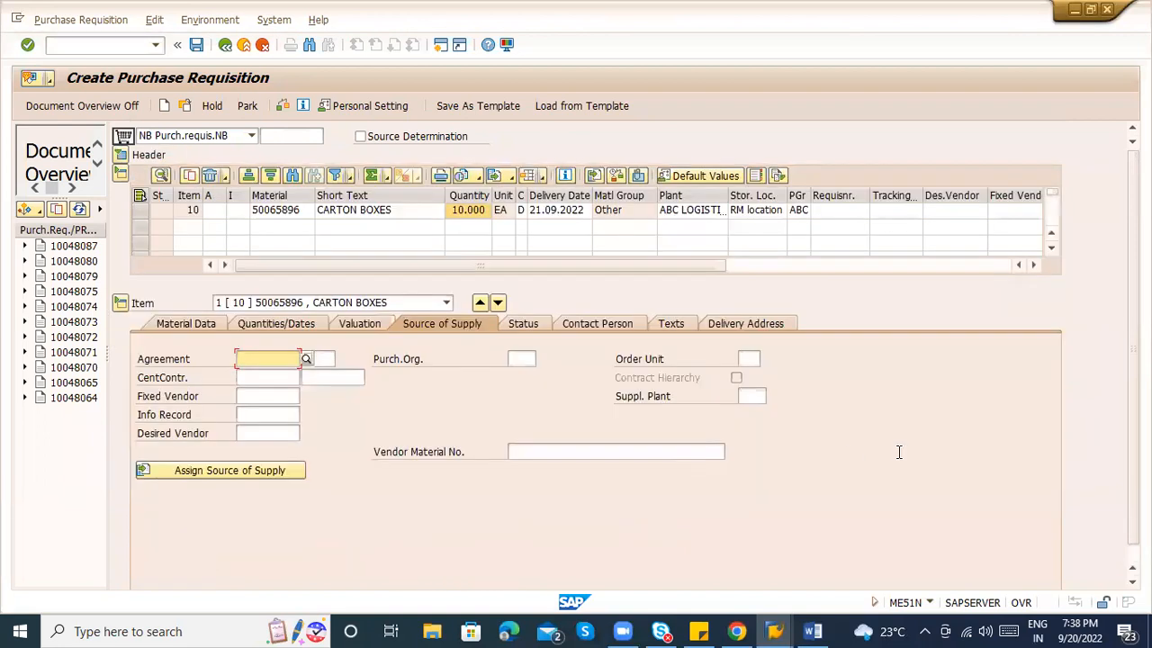
Attempt Assign Source of Supply for item 10, which fails, then show its Status tab.
{"action": "left_click", "coordinate": [259, 393]}
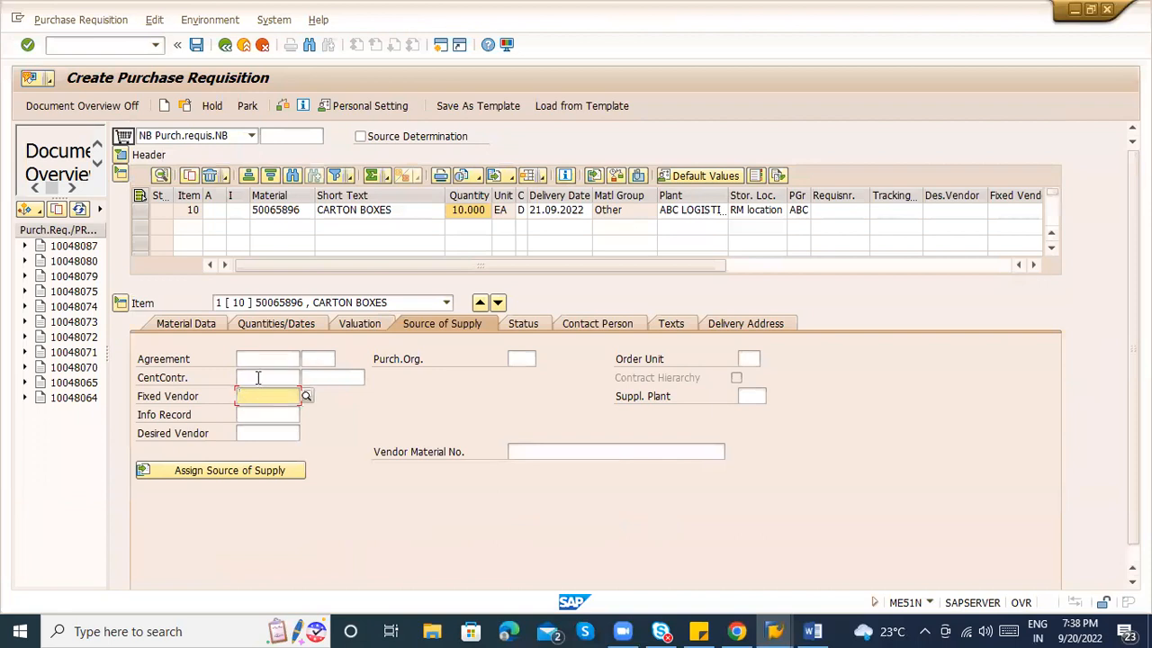
{"action": "left_click", "coordinate": [246, 356]}
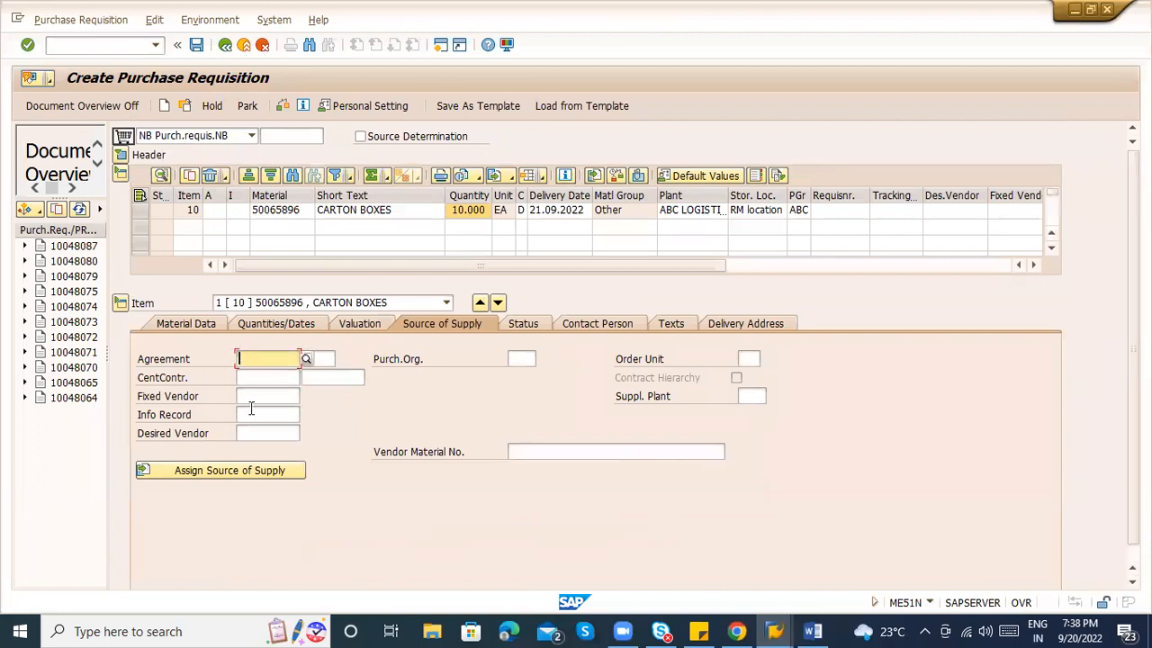
{"action": "left_click", "coordinate": [237, 471]}
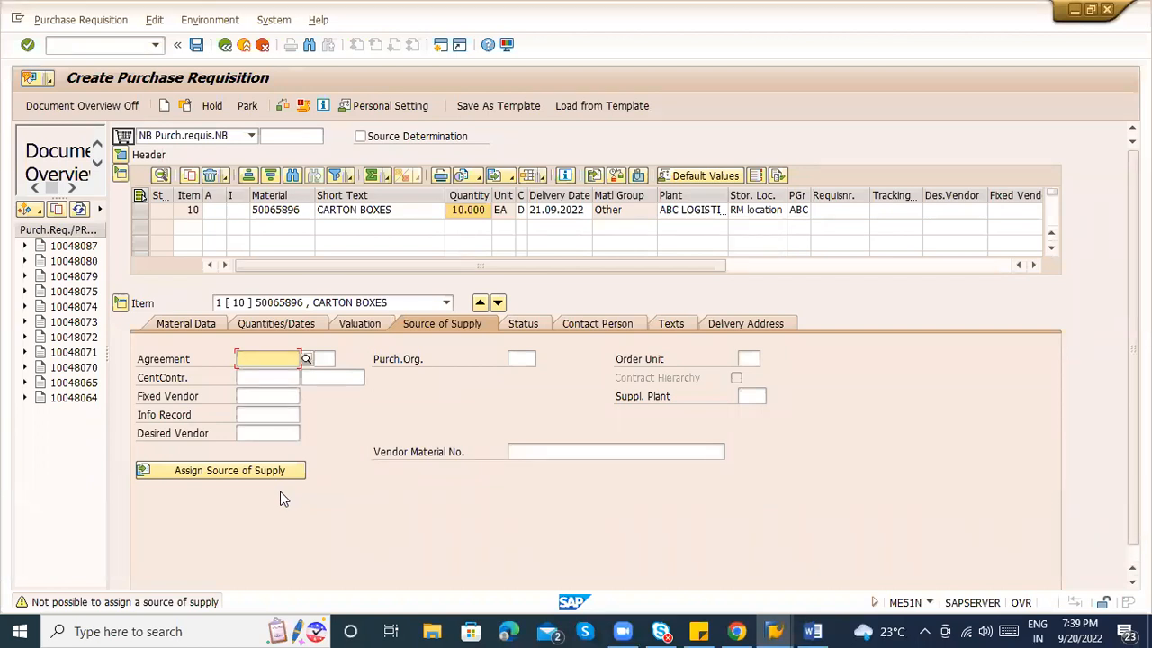
{"action": "left_click", "coordinate": [522, 324]}
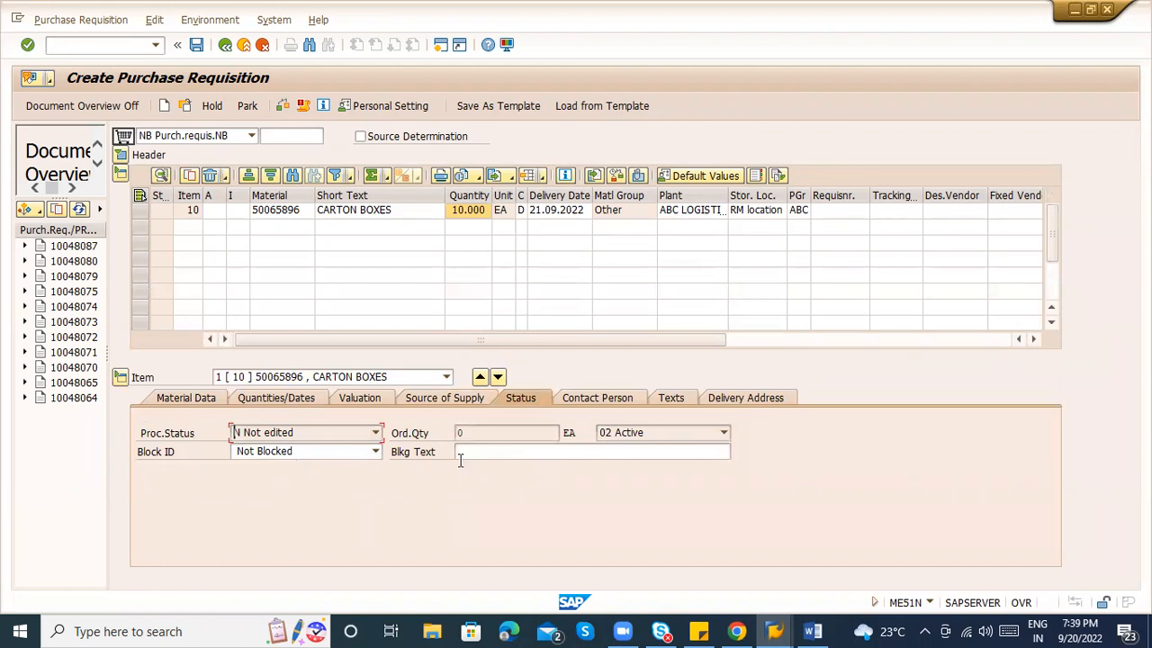
Enter the requisitioner's name on item 10's Contact Person tab.
{"action": "left_click", "coordinate": [604, 393]}
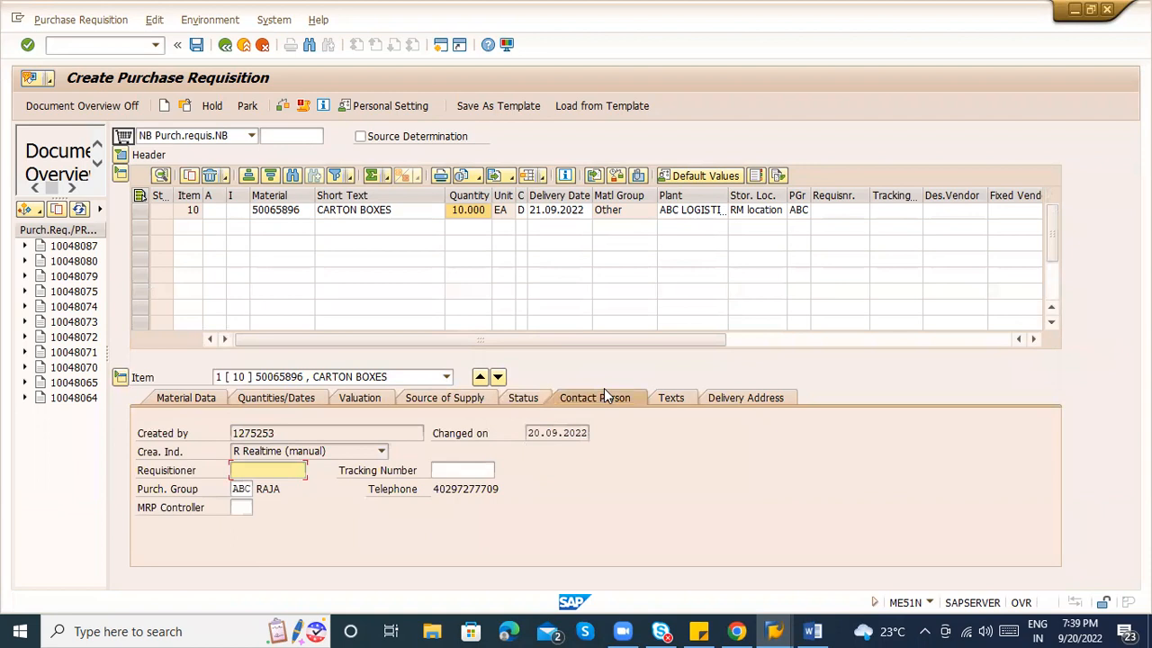
{"action": "left_click", "coordinate": [288, 433]}
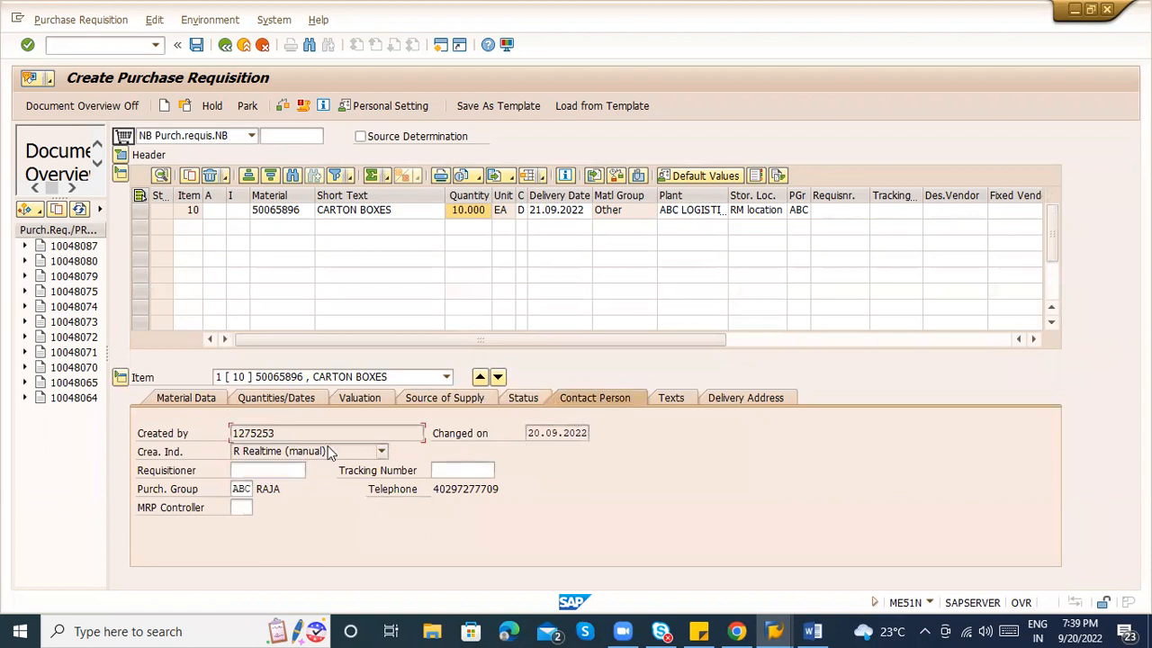
{"action": "left_click", "coordinate": [259, 471]}
{"action": "type", "text": "RAJendra"}
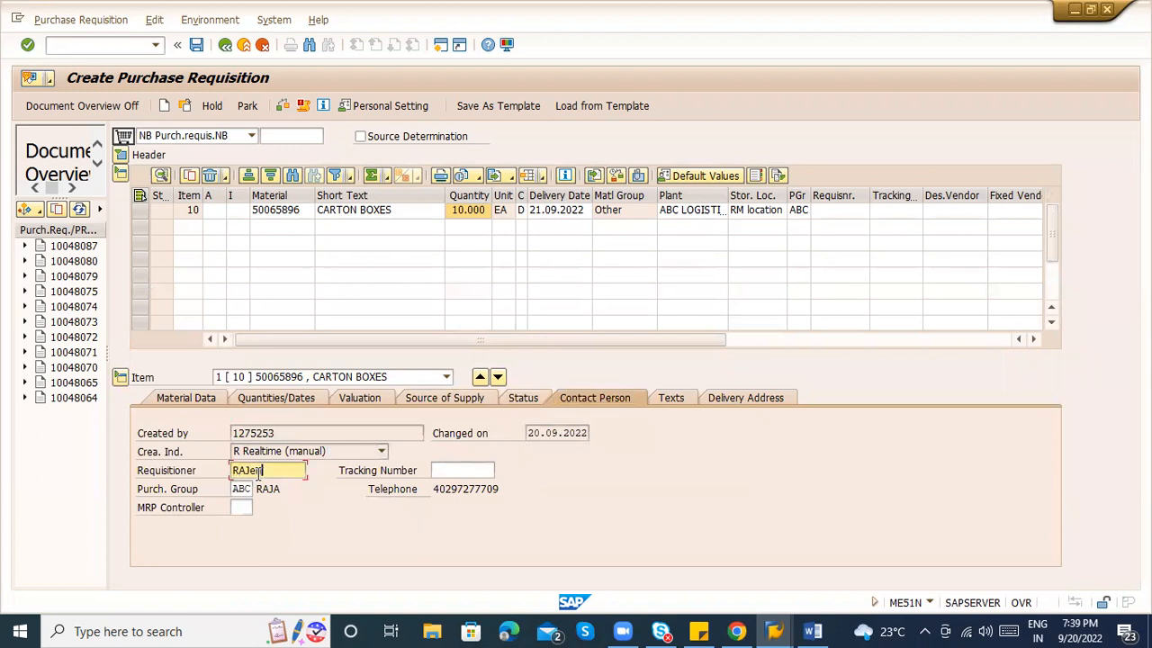
{"action": "key", "text": "BackSpace"}
{"action": "key", "text": "BackSpace"}
{"action": "key", "text": "BackSpace"}
{"action": "key", "text": "BackSpace"}
{"action": "key", "text": "BackSpace"}
{"action": "key", "text": "BackSpace"}
{"action": "key", "text": "BackSpace"}
{"action": "type", "text": "ajendra"}
Check the creation indicator options, leaving it at Realtime (manual).
{"action": "left_click", "coordinate": [468, 468]}
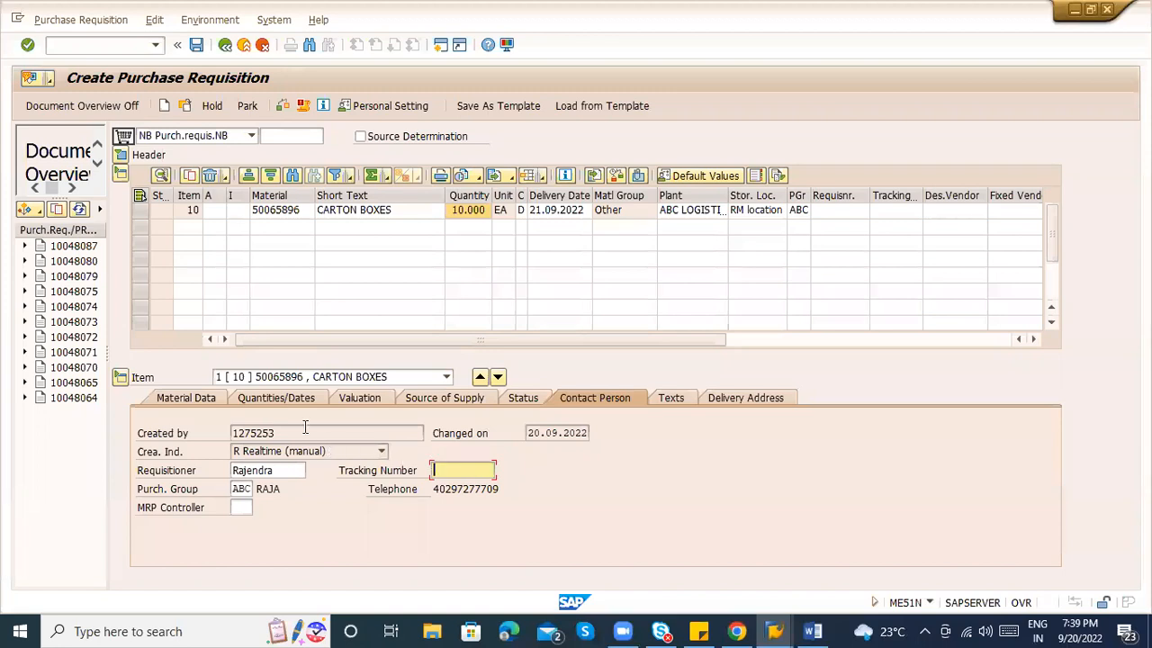
{"action": "left_click", "coordinate": [282, 454]}
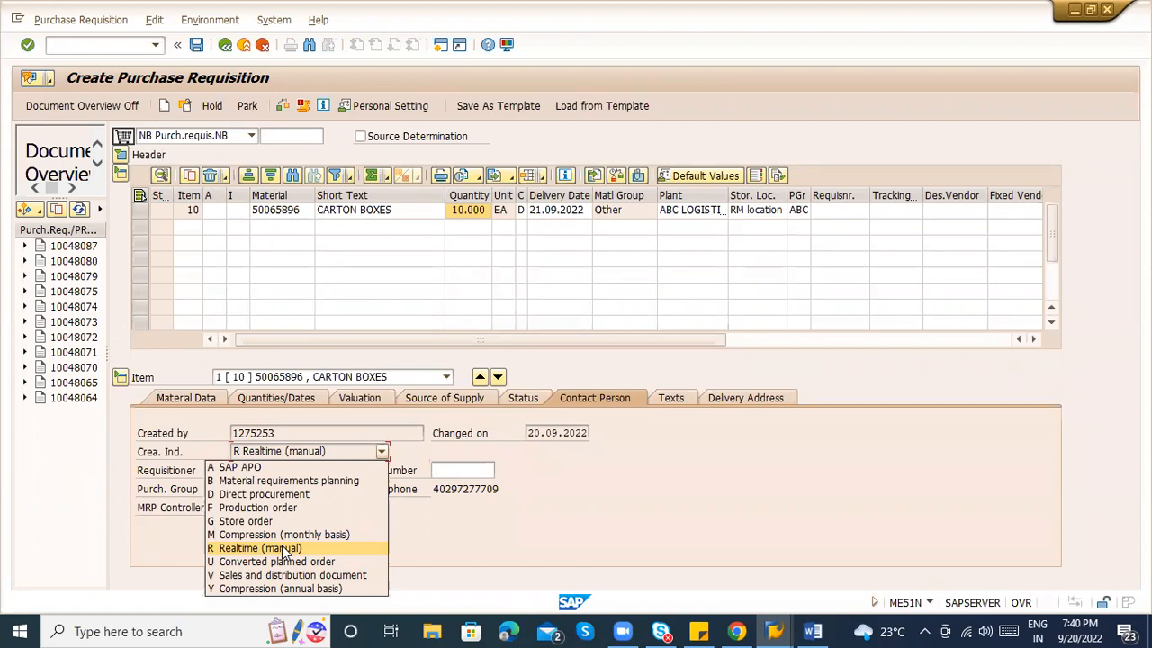
{"action": "left_click", "coordinate": [580, 542]}
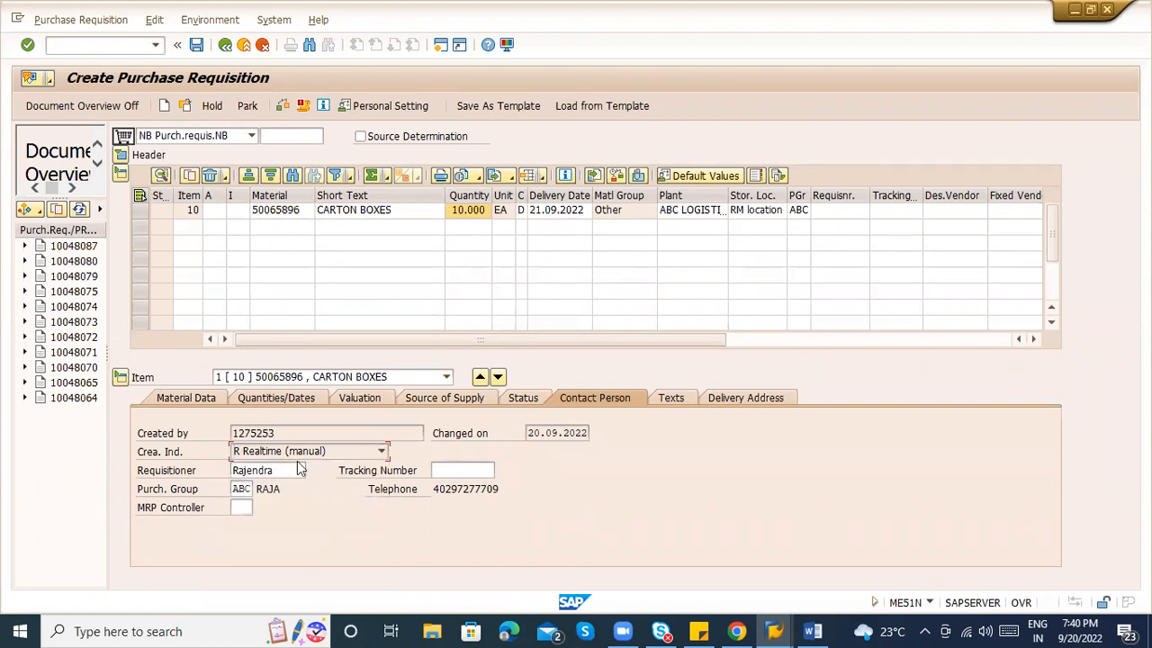
{"action": "left_click", "coordinate": [348, 453]}
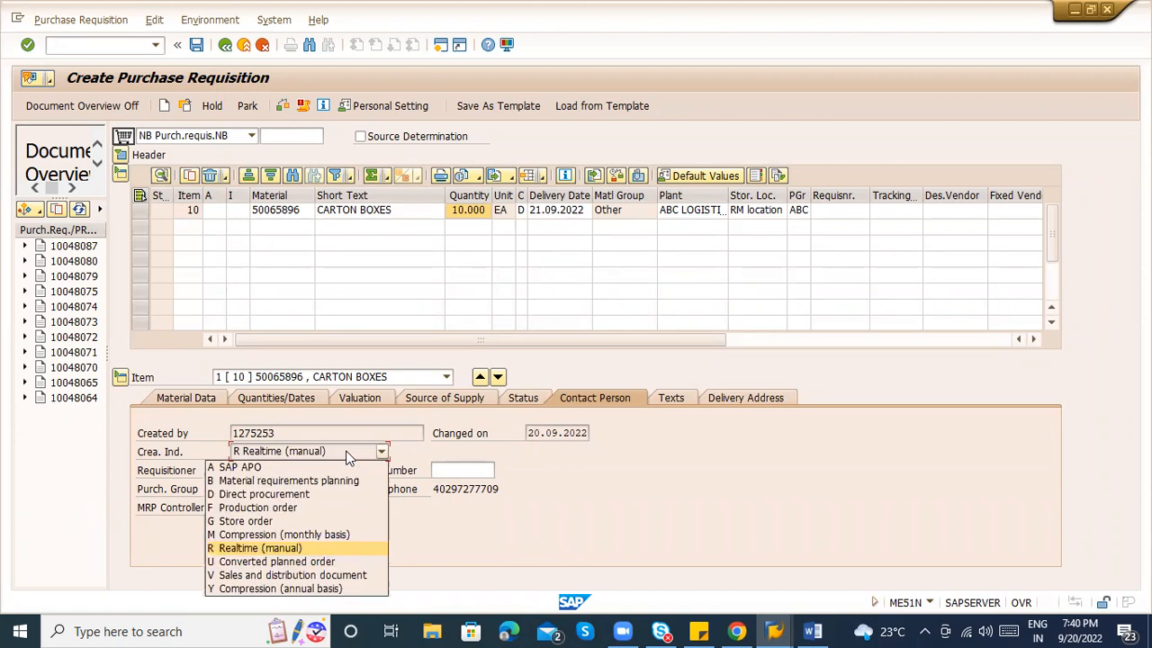
{"action": "left_click", "coordinate": [716, 515]}
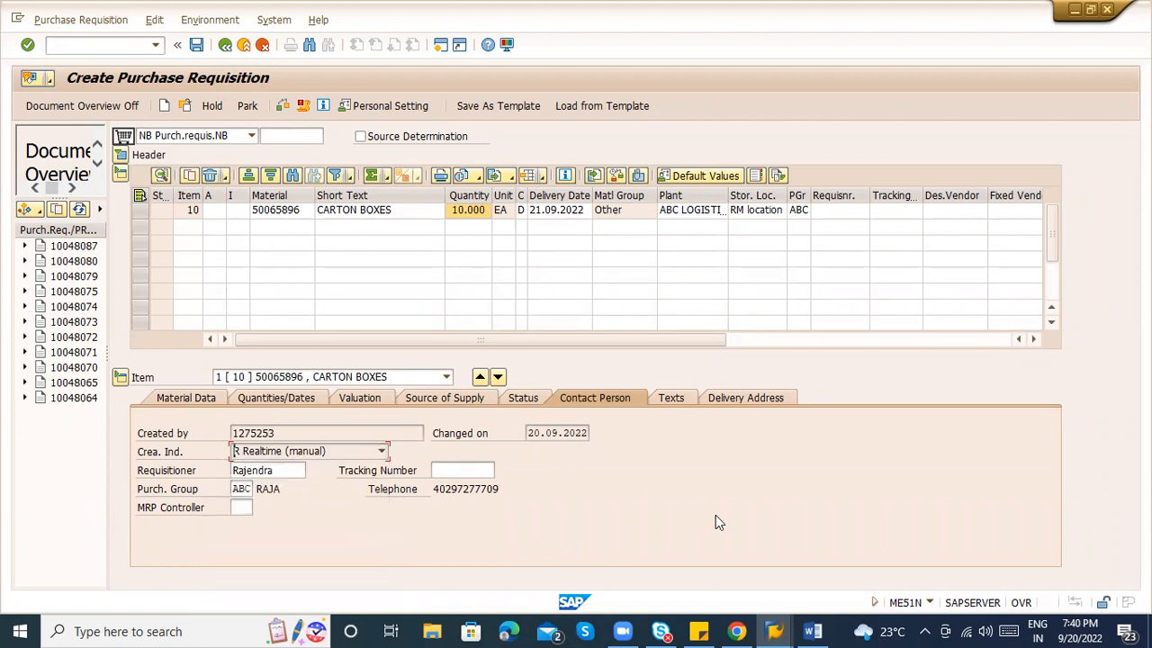
Set tracking number ABC123 and confirm it so it appears in the item row.
{"action": "left_click", "coordinate": [450, 470]}
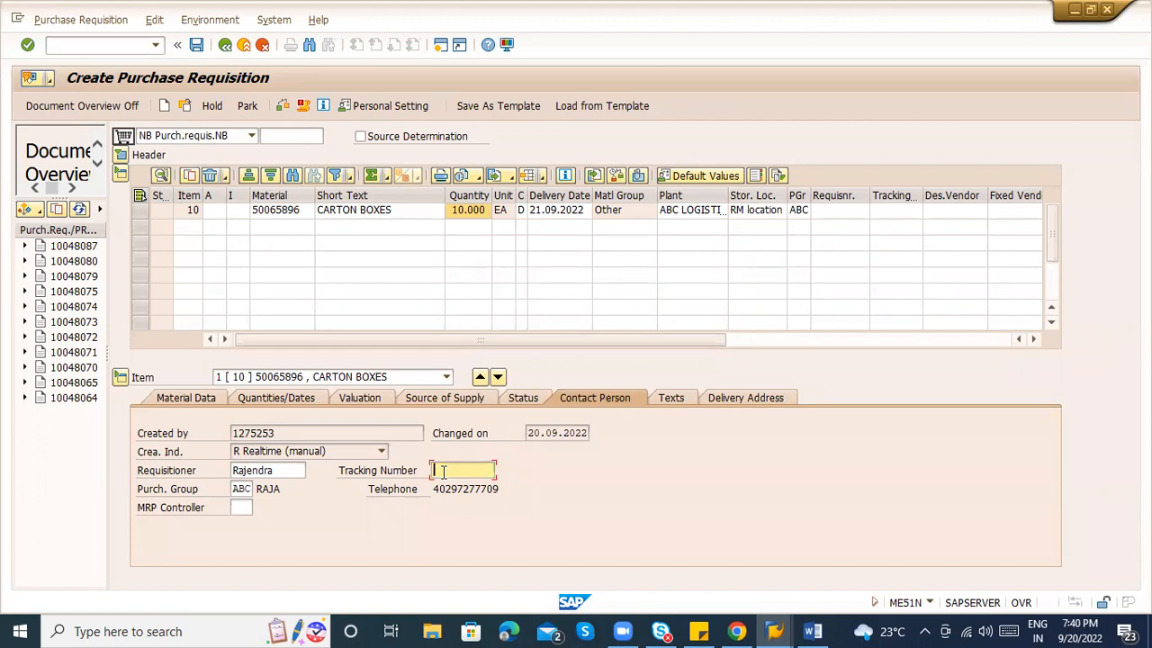
{"action": "type", "text": "ABC123"}
{"action": "key", "text": "Return"}
{"action": "double_click", "coordinate": [445, 470]}
{"action": "left_click", "coordinate": [473, 469]}
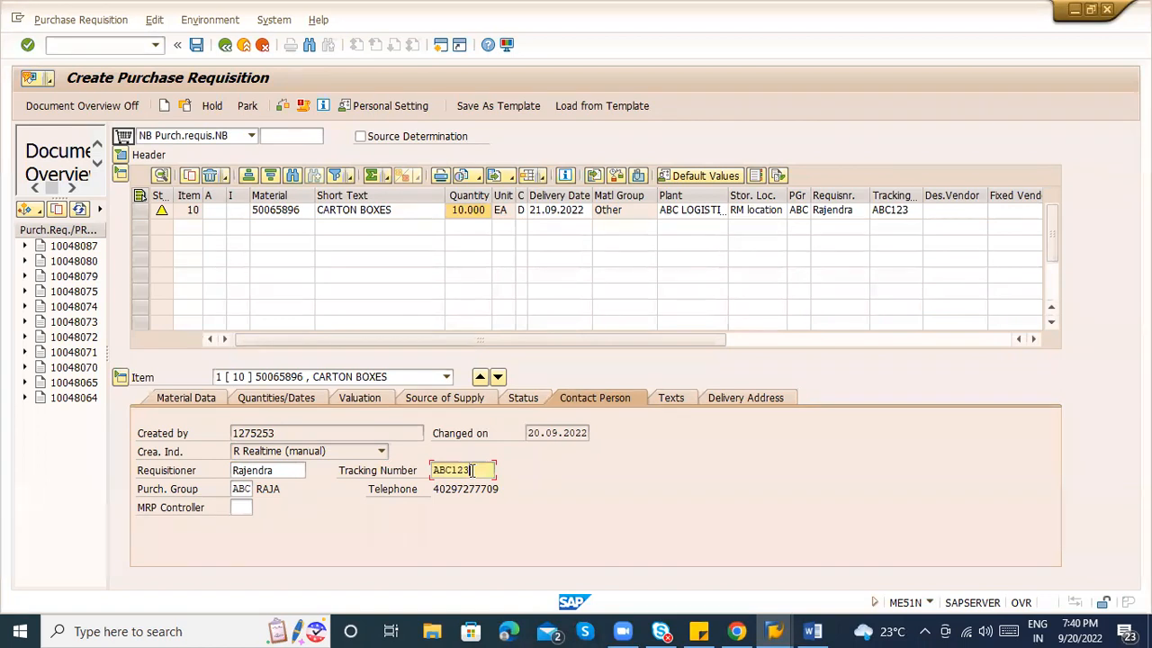
Save the carton-box requisition and reopen the newly numbered requisition in display mode.
{"action": "key", "text": "ctrl+s"}
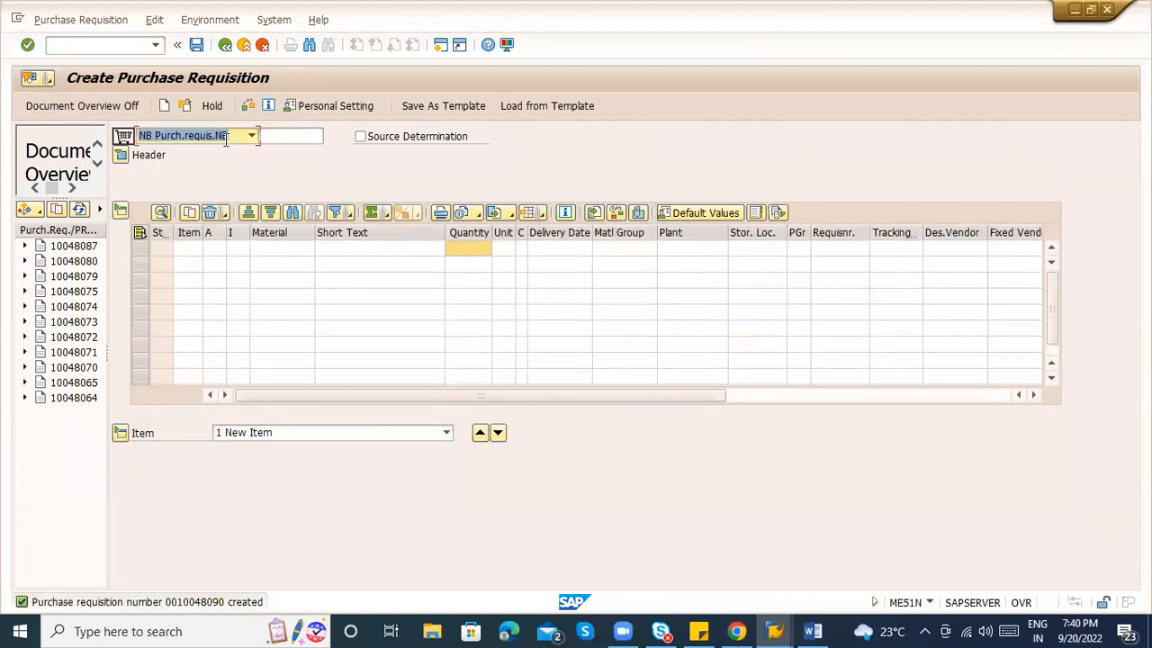
{"action": "left_click", "coordinate": [186, 105]}
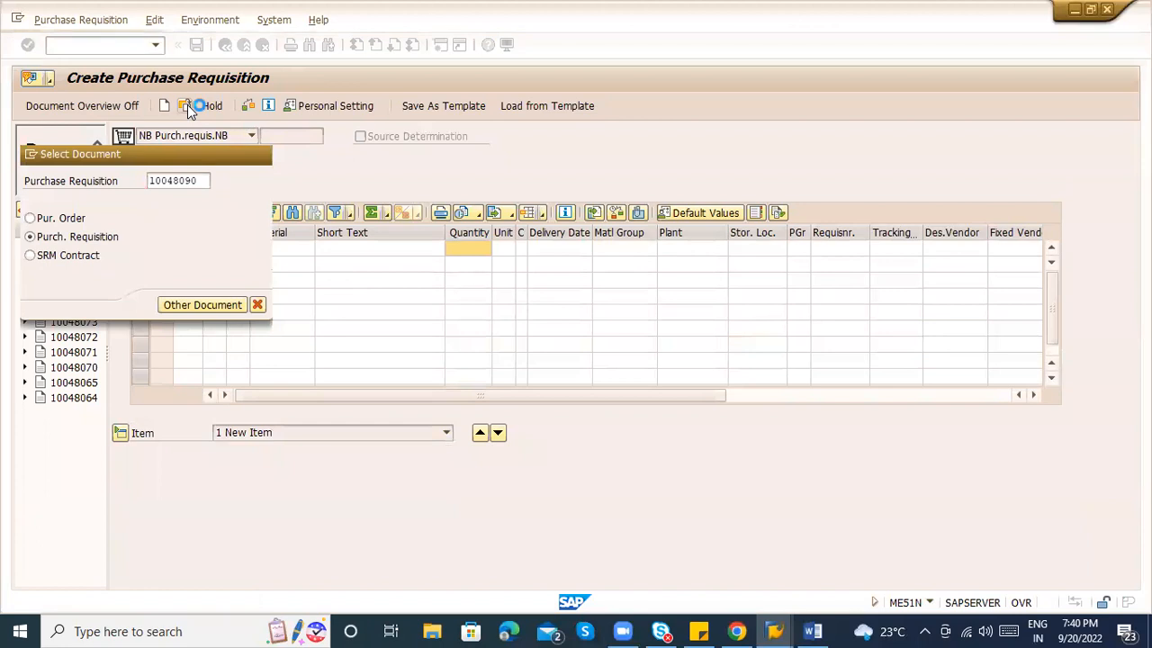
{"action": "key", "text": "Return"}
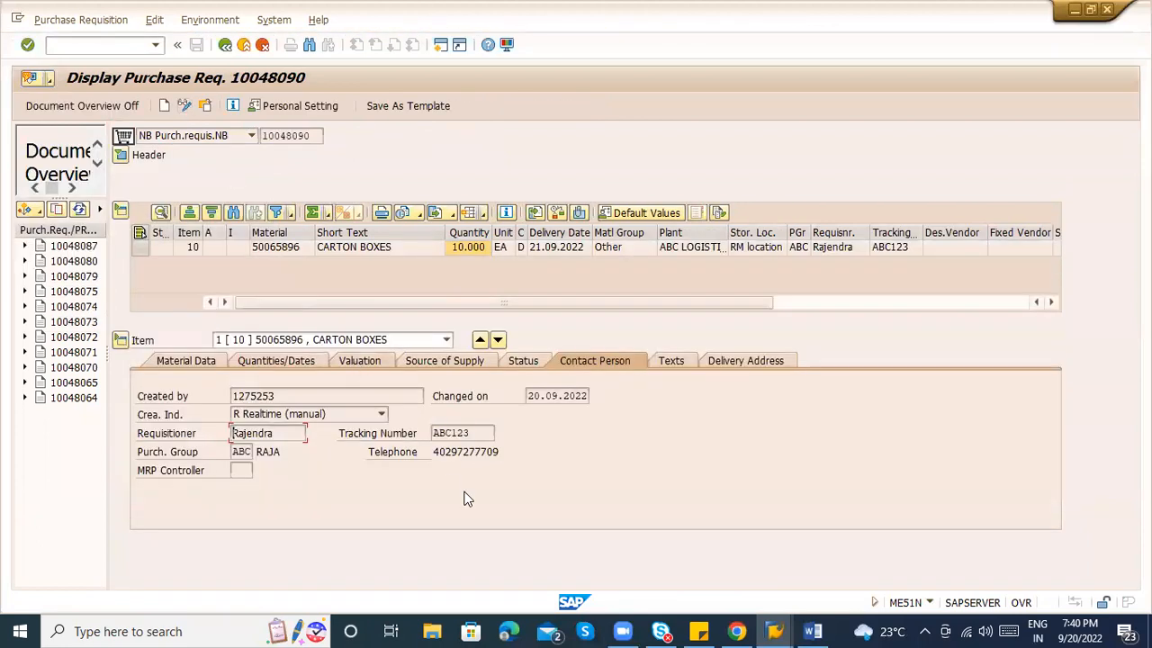
{"action": "key", "text": "alt+Tab"}
{"action": "key", "text": "alt+Tab"}
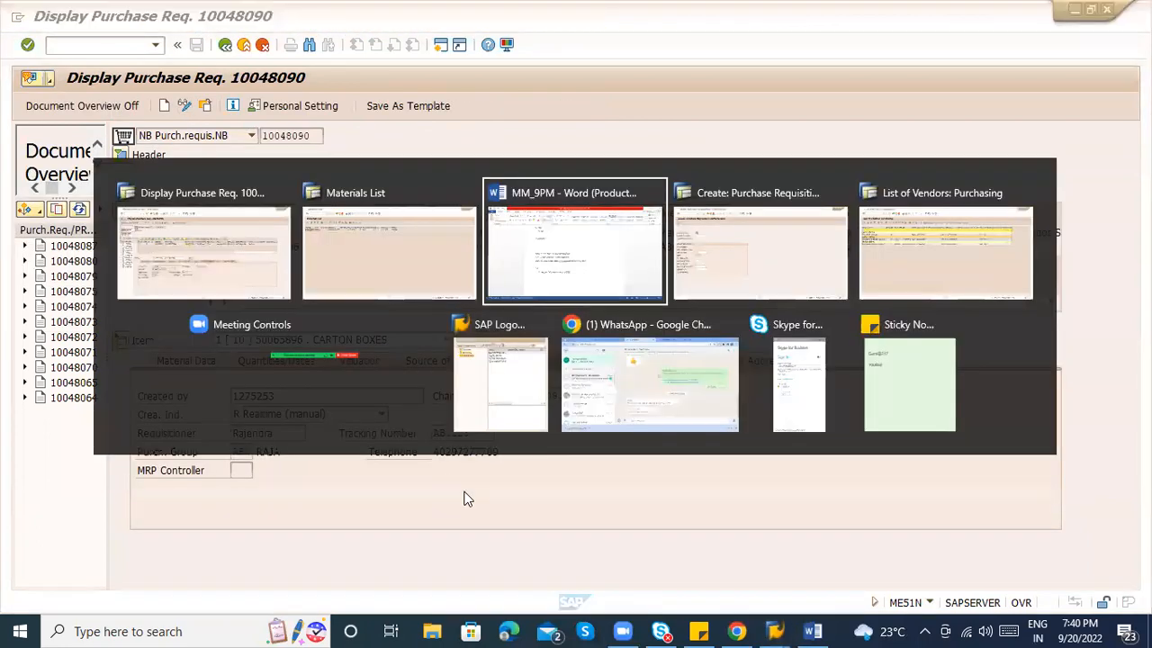
Finish PTP item 1 with '( Identified the my requirement) - Purchasing requisition' and start item 2).
{"action": "type", "text": "- ( Idenf"}
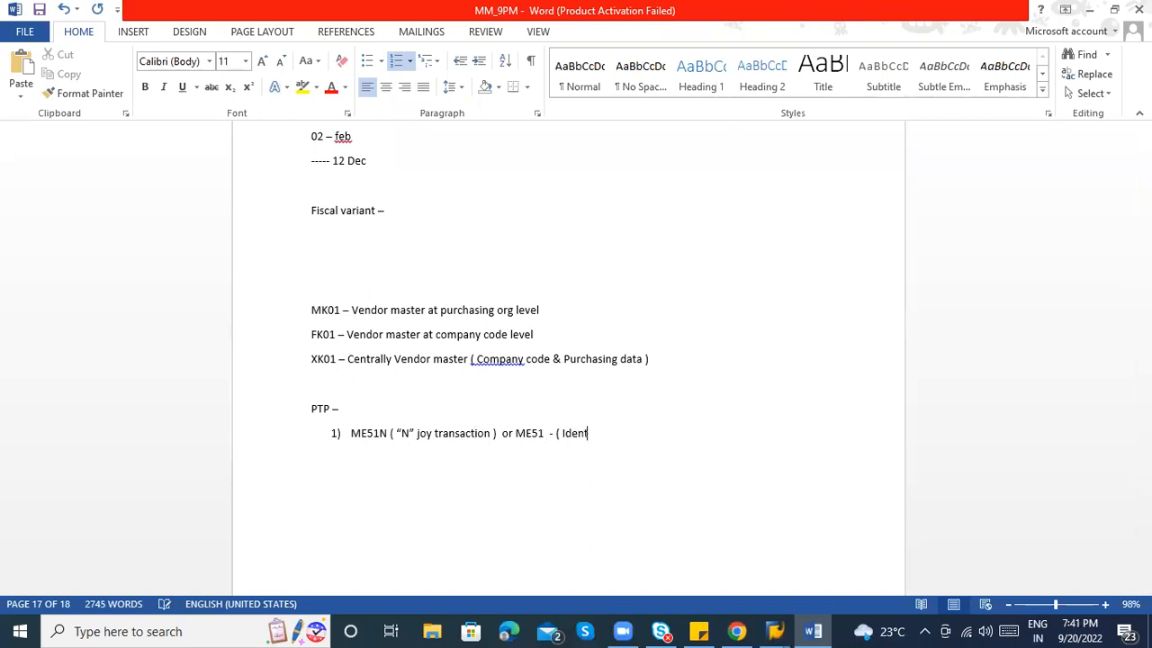
{"action": "type", "text": "ified the my requirement)"}
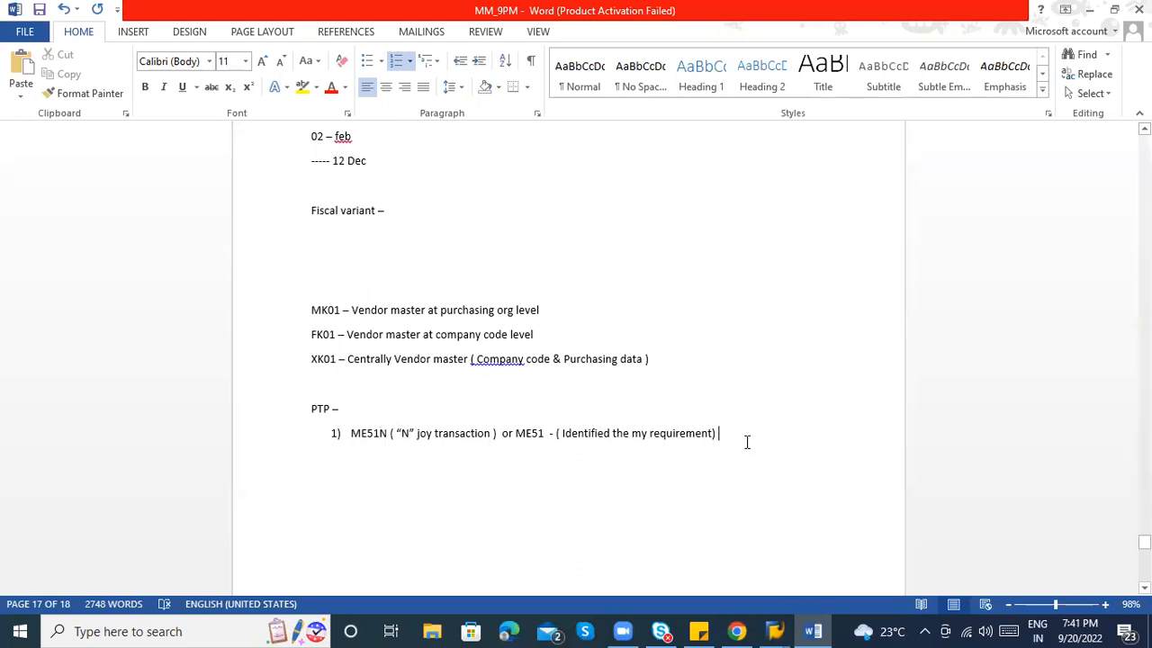
{"action": "type", "text": "- Purchasing requistion"}
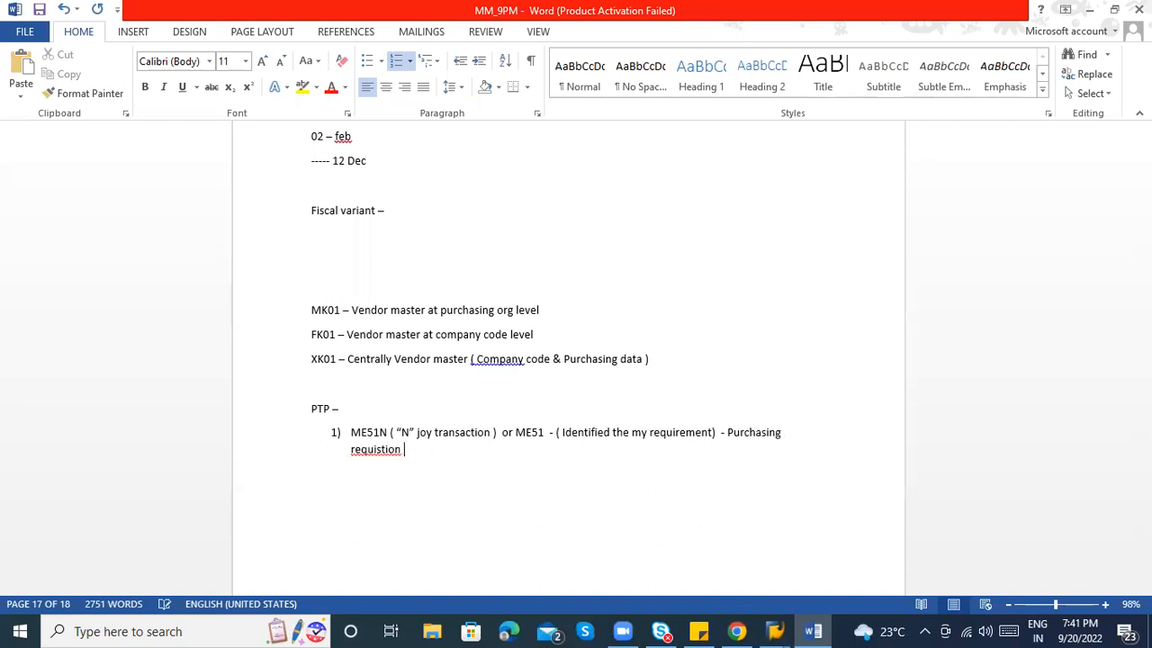
{"action": "right_click", "coordinate": [385, 450]}
{"action": "left_click", "coordinate": [432, 472]}
{"action": "key", "text": "Return"}
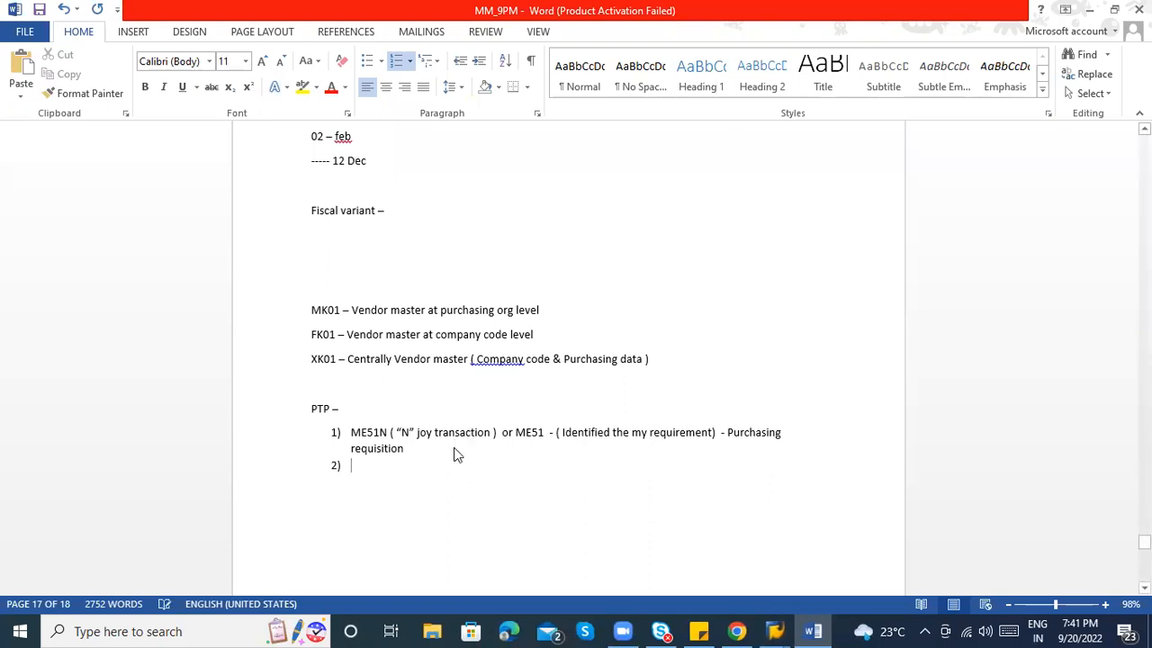
{"action": "key", "text": "alt+Tab"}
{"action": "left_click", "coordinate": [376, 250]}
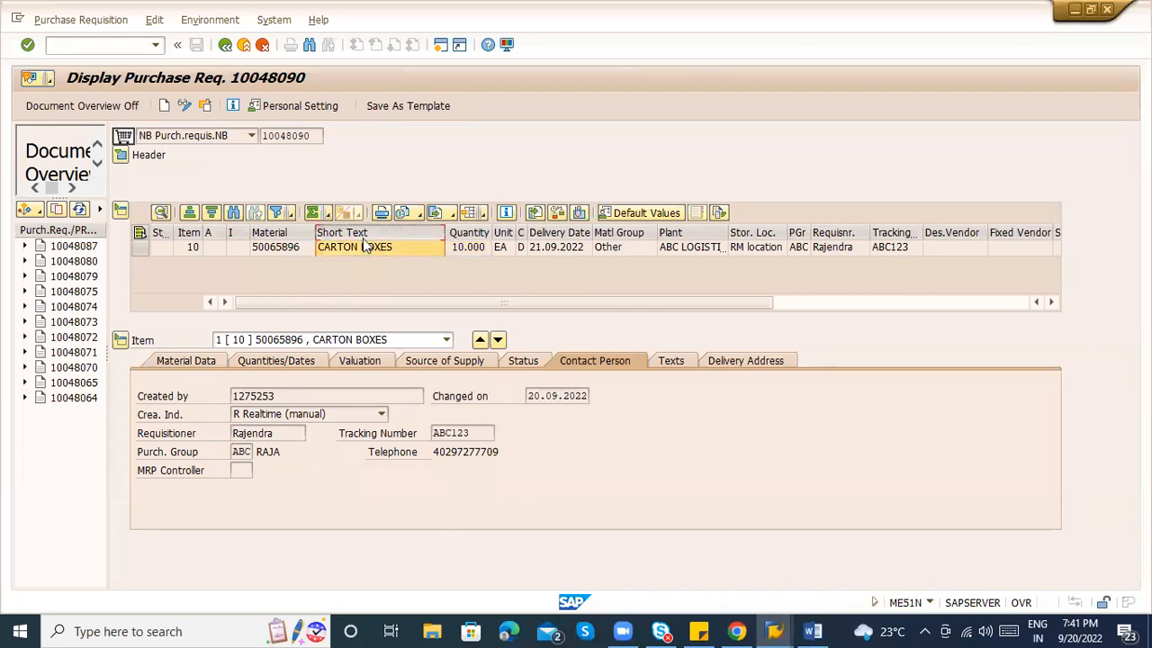
{"action": "key", "text": "alt+Tab"}
{"action": "key", "text": "alt+Tab"}
{"action": "key", "text": "alt+Tab"}
{"action": "key", "text": "alt+Tab"}
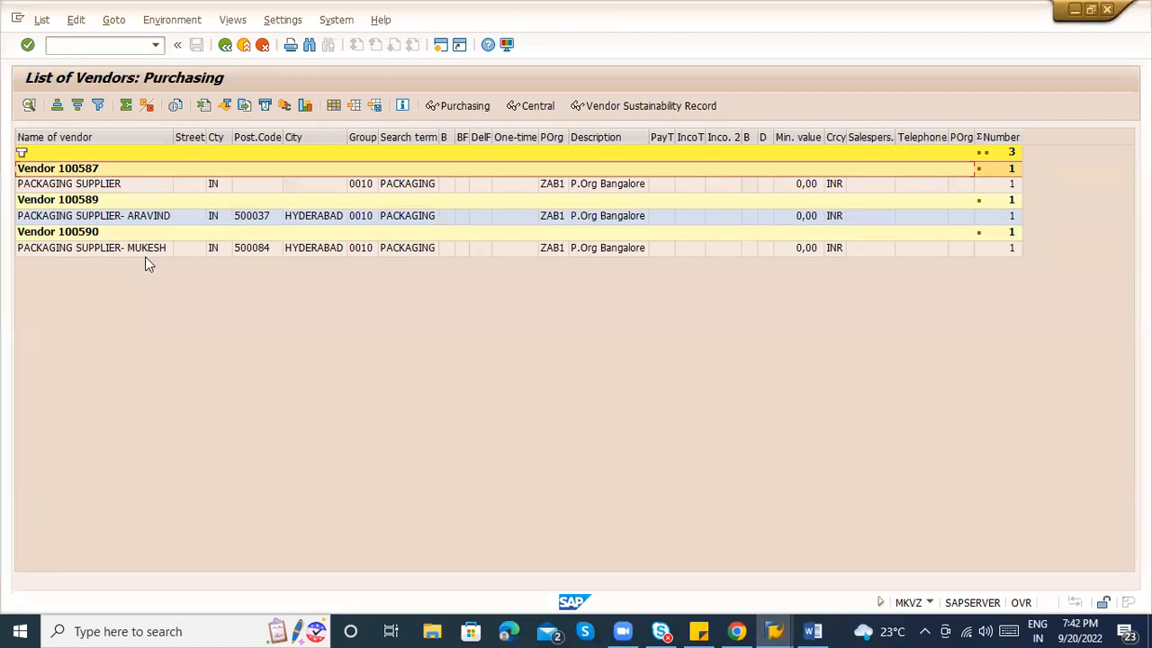
{"action": "key", "text": "alt+Tab"}
{"action": "key", "text": "alt+Tab"}
{"action": "key", "text": "Tab"}
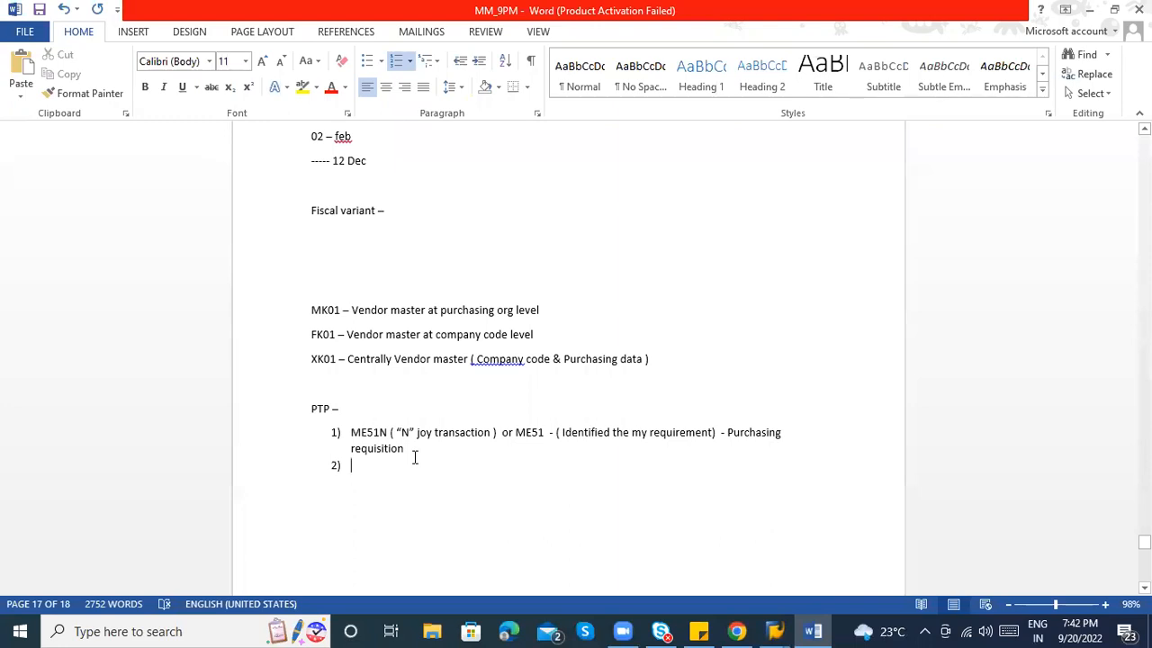
Write step 2 as 'Search the source of supply or selection of supplier'.
{"action": "type", "text": "Identifi"}
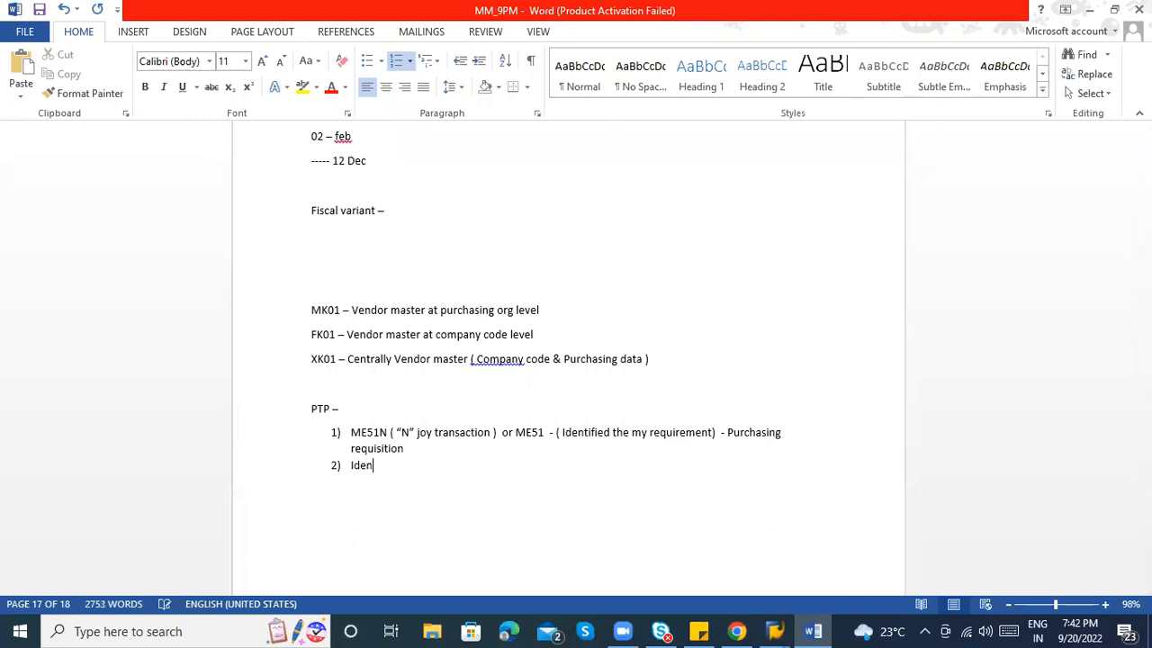
{"action": "key", "text": "BackSpace"}
{"action": "key", "text": "BackSpace"}
{"action": "key", "text": "BackSpace"}
{"action": "key", "text": "BackSpace"}
{"action": "key", "text": "BackSpace"}
{"action": "key", "text": "BackSpace"}
{"action": "key", "text": "BackSpace"}
{"action": "key", "text": "BackSpace"}
{"action": "type", "text": "Search the sour ce o"}
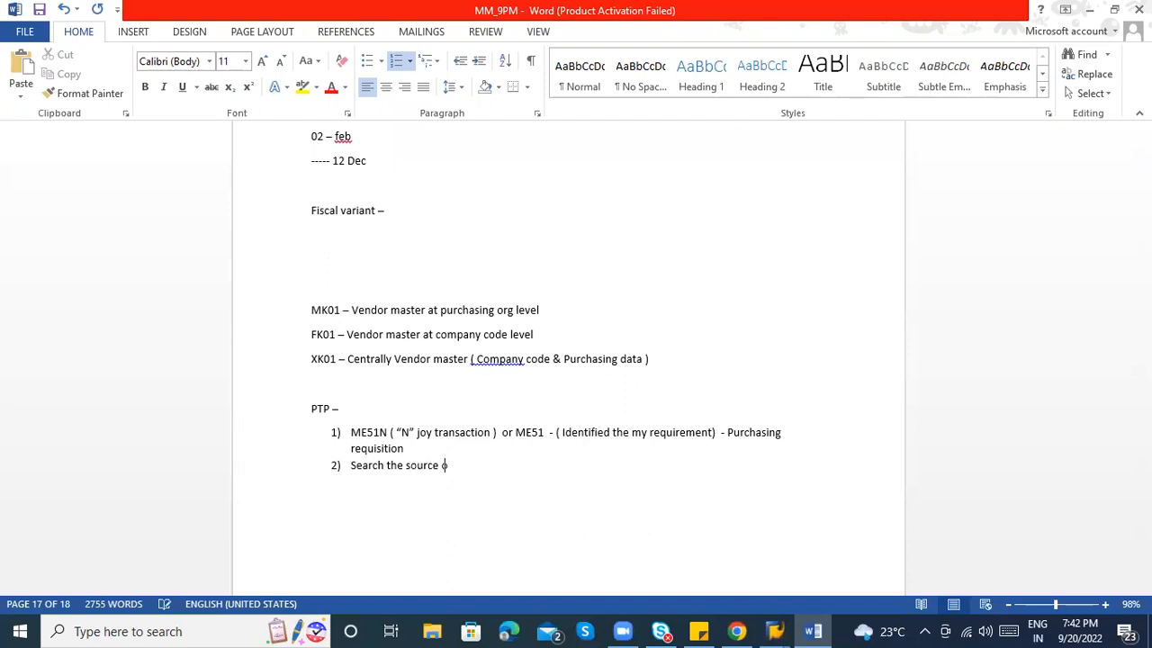
{"action": "type", "text": "f supply or selection of suppie"}
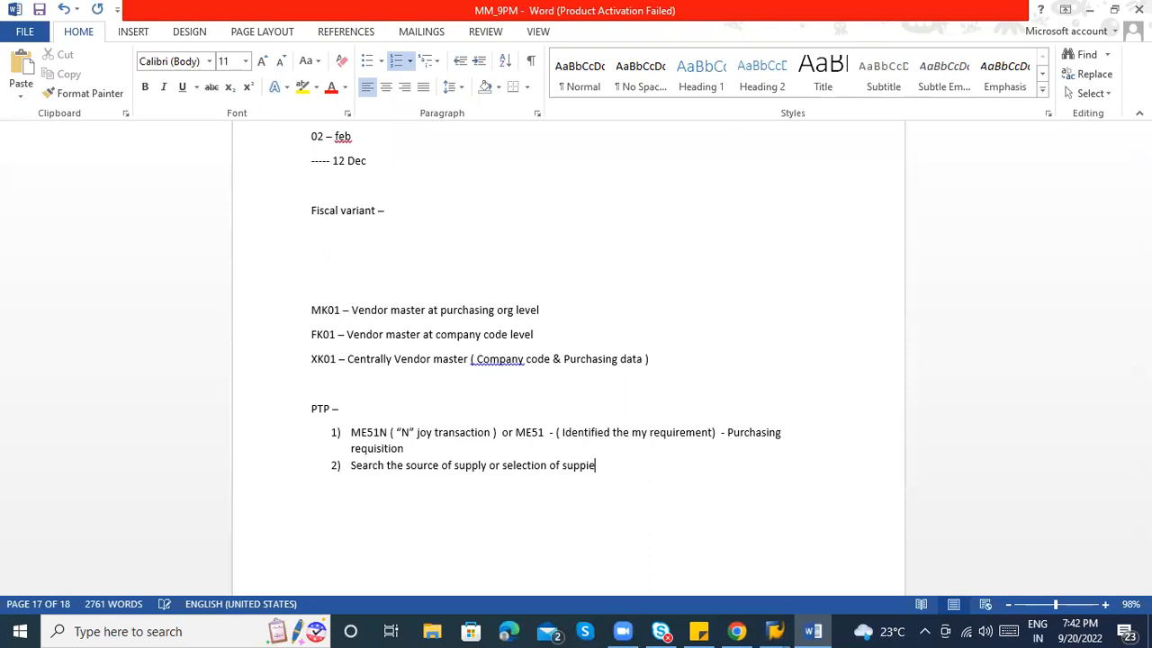
{"action": "key", "text": "BackSpace"}
{"action": "key", "text": "BackSpace"}
{"action": "type", "text": "lier"}
Add an unnumbered '> RFQ - ME41' bullet beneath step 2.
{"action": "key", "text": "Return"}
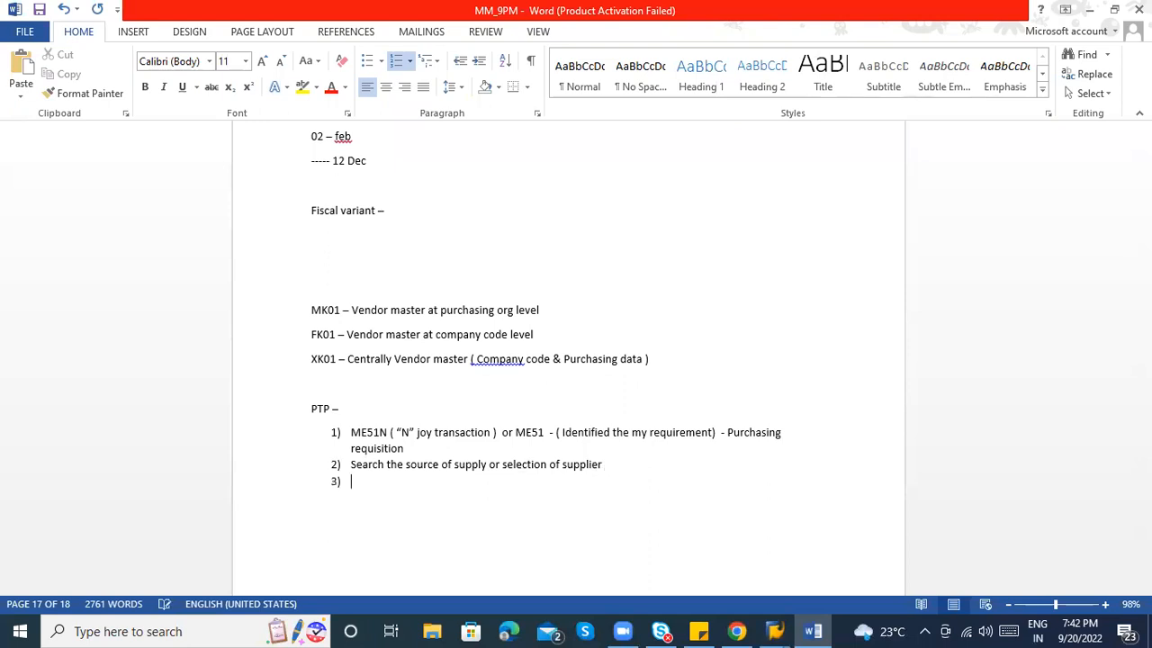
{"action": "key", "text": "BackSpace"}
{"action": "type", "text": "> "}
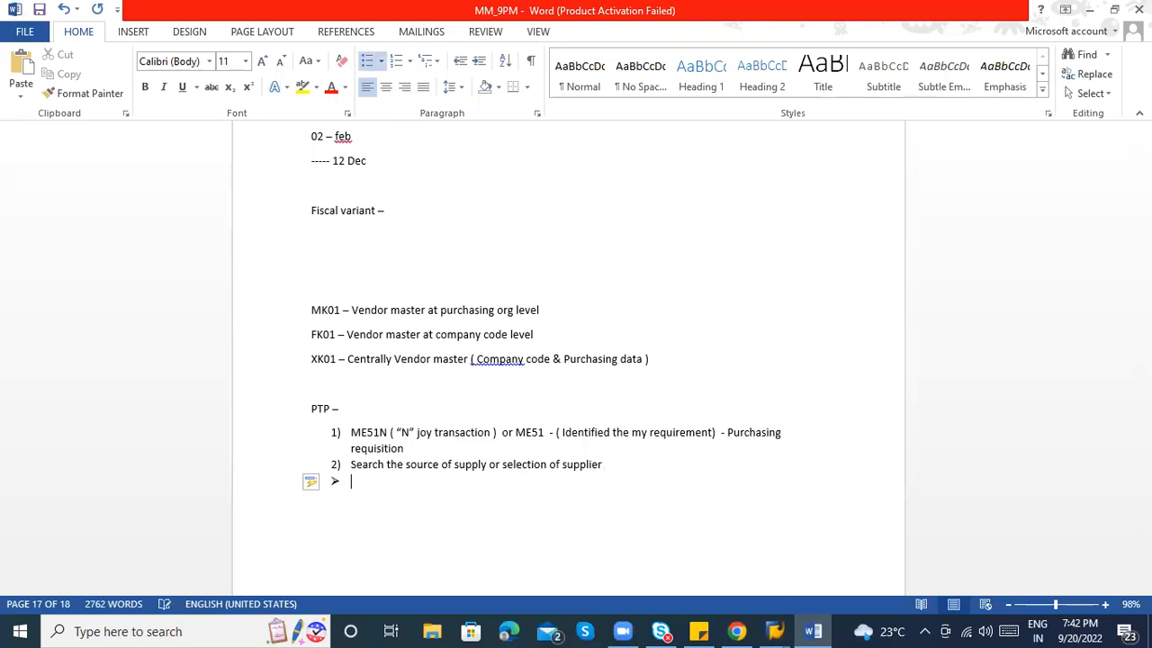
{"action": "type", "text": "RFQ -"}
{"action": "key", "text": "alt+Tab"}
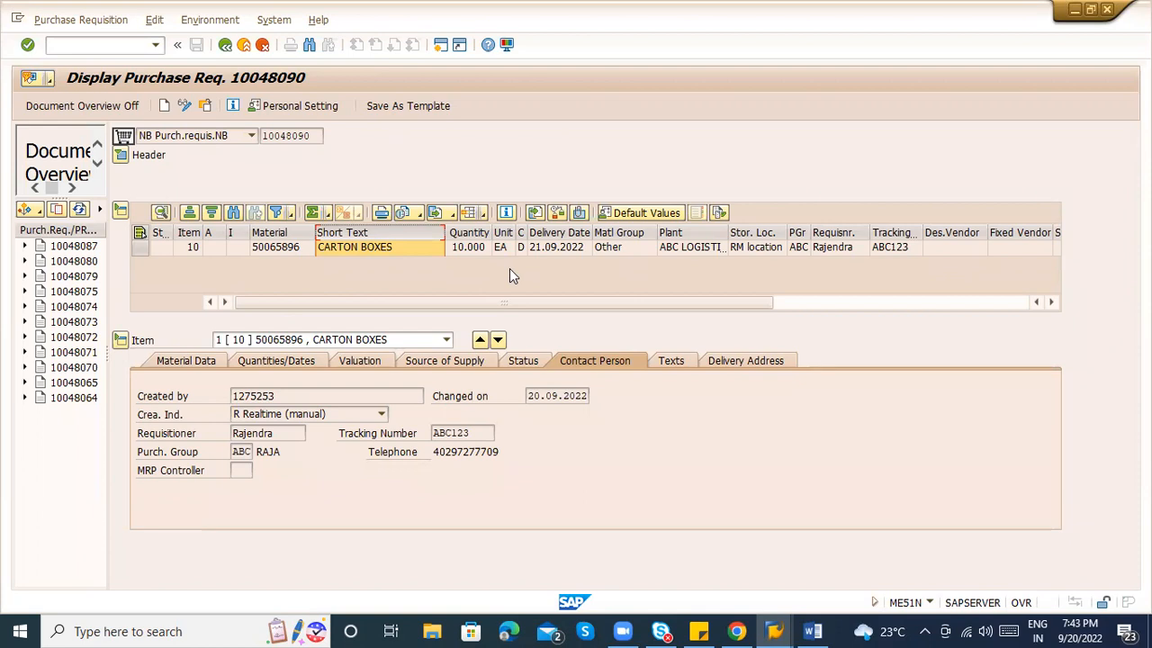
{"action": "key", "text": "alt+Tab"}
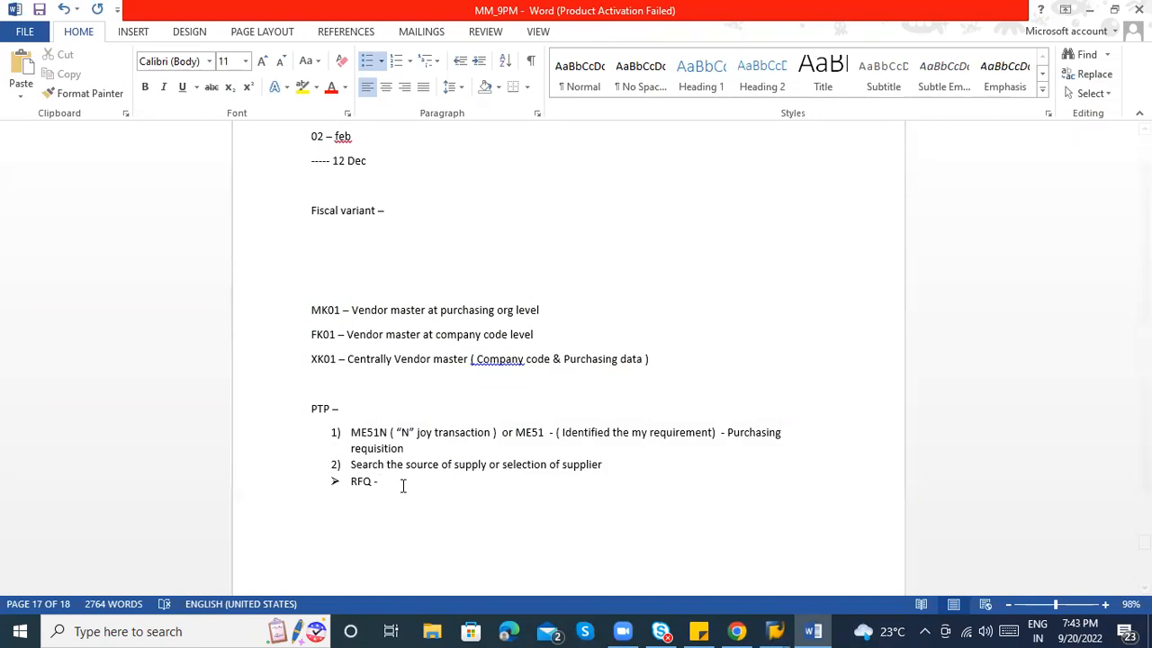
{"action": "type", "text": "ME41"}
{"action": "key", "text": "alt+Tab"}
Open the ME41 Create RFQ initial screen and place the cursor in Quotation Deadline.
{"action": "type", "text": "/ome41"}
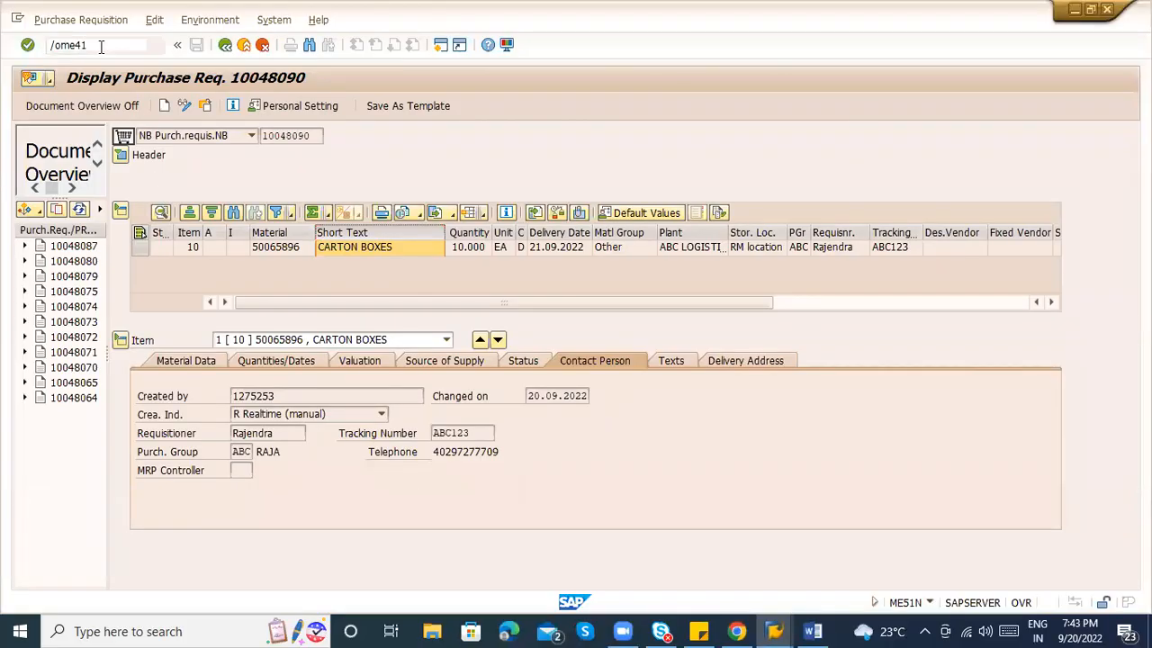
{"action": "key", "text": "Return"}
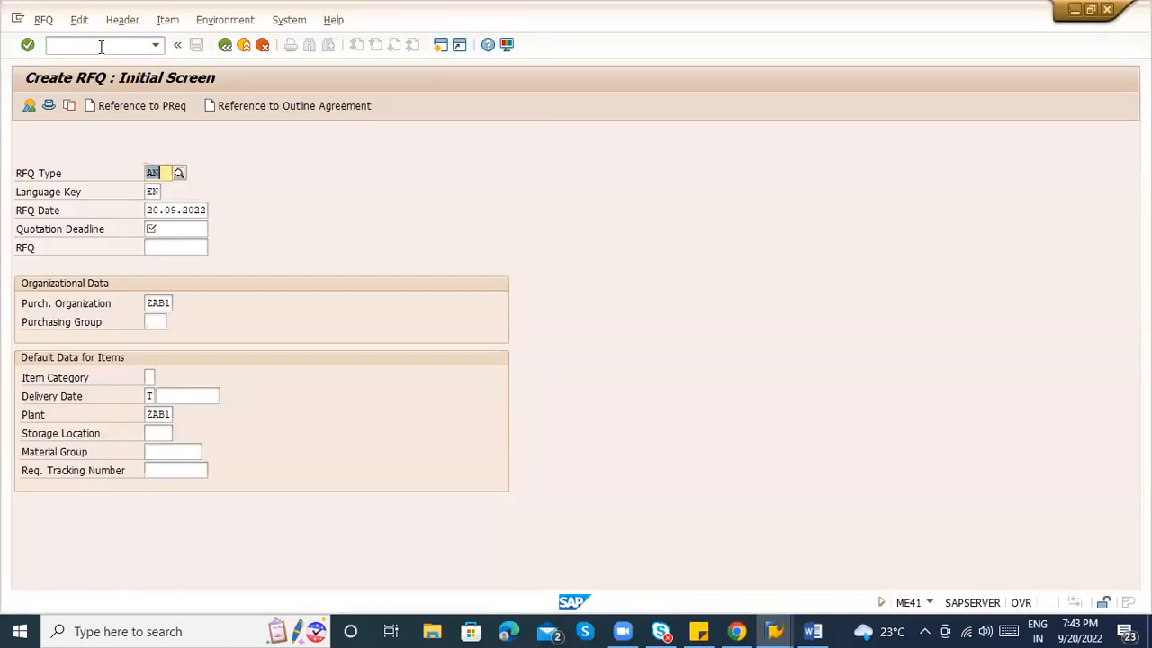
{"action": "key", "text": "alt+Tab"}
{"action": "key", "text": "alt+Tab"}
{"action": "key", "text": "alt+Tab"}
{"action": "key", "text": "alt+Tab"}
{"action": "key", "text": "alt+Tab"}
{"action": "key", "text": "alt+Tab"}
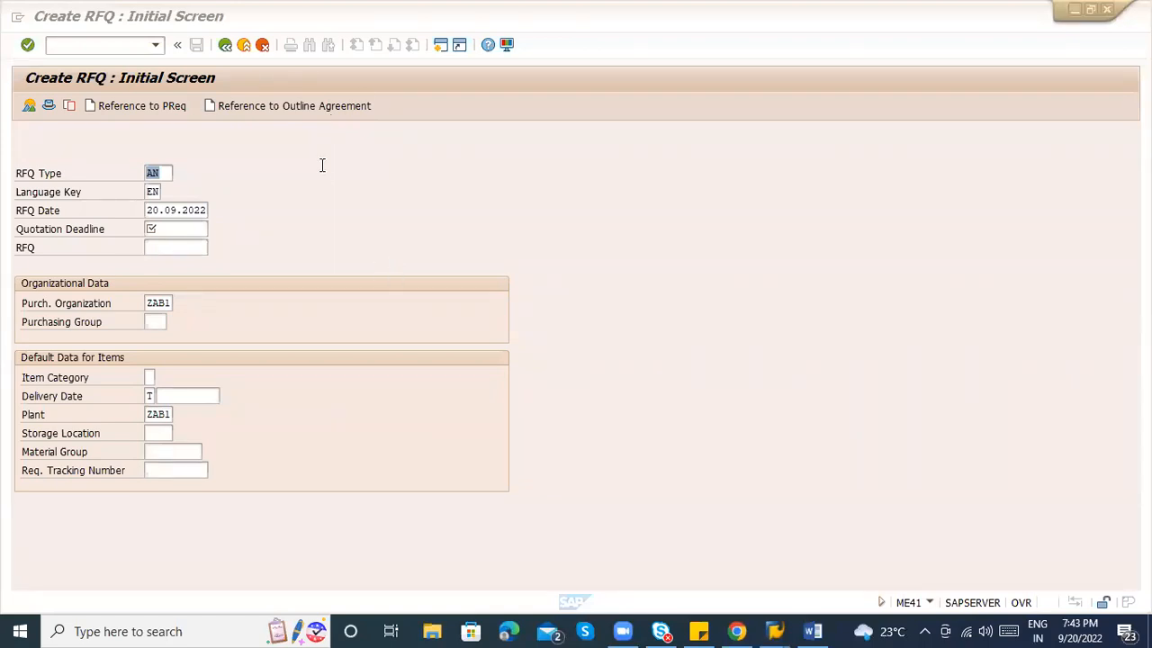
{"action": "key", "text": "alt+Tab"}
{"action": "key", "text": "alt+Tab"}
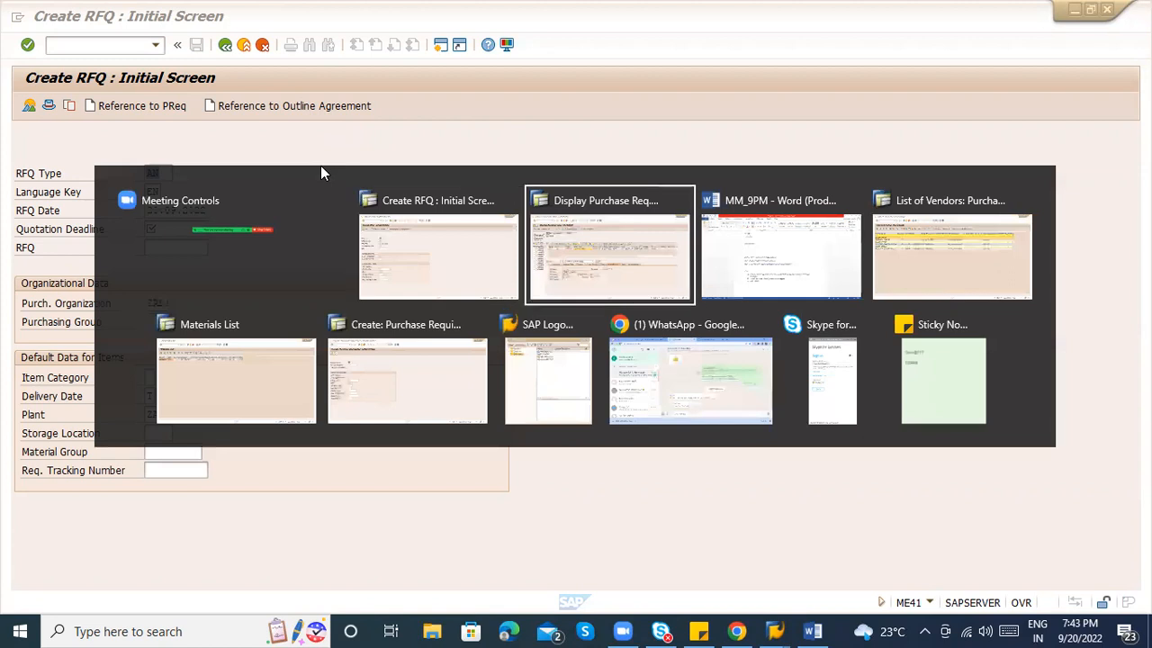
{"action": "key", "text": "alt+Tab"}
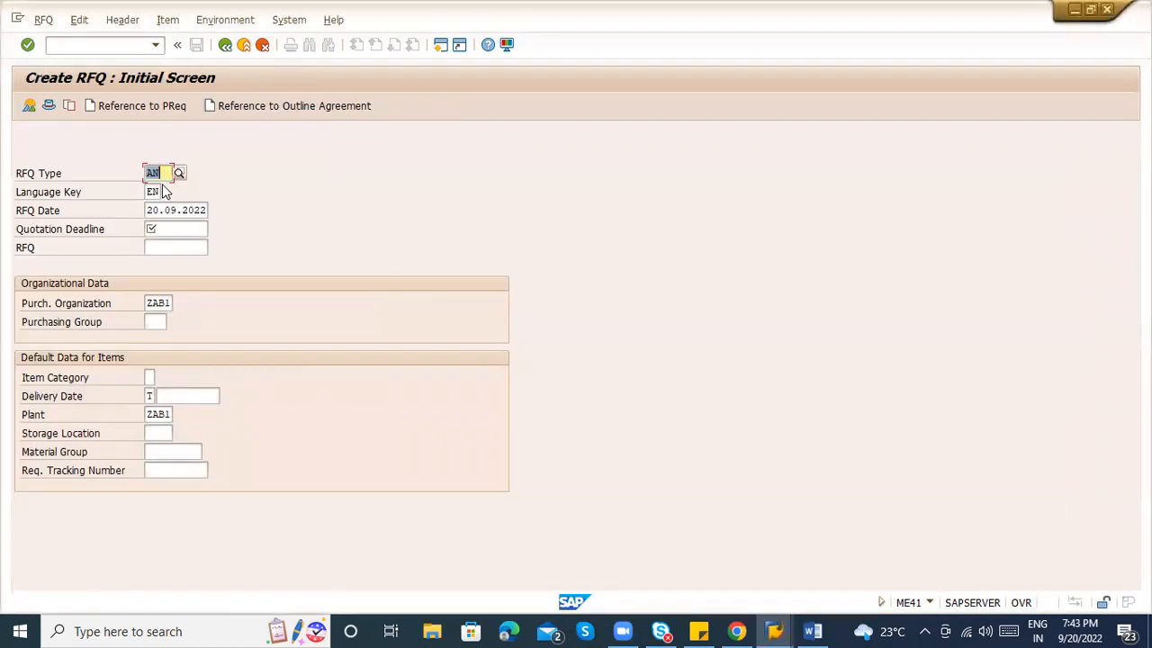
{"action": "left_click", "coordinate": [156, 229]}
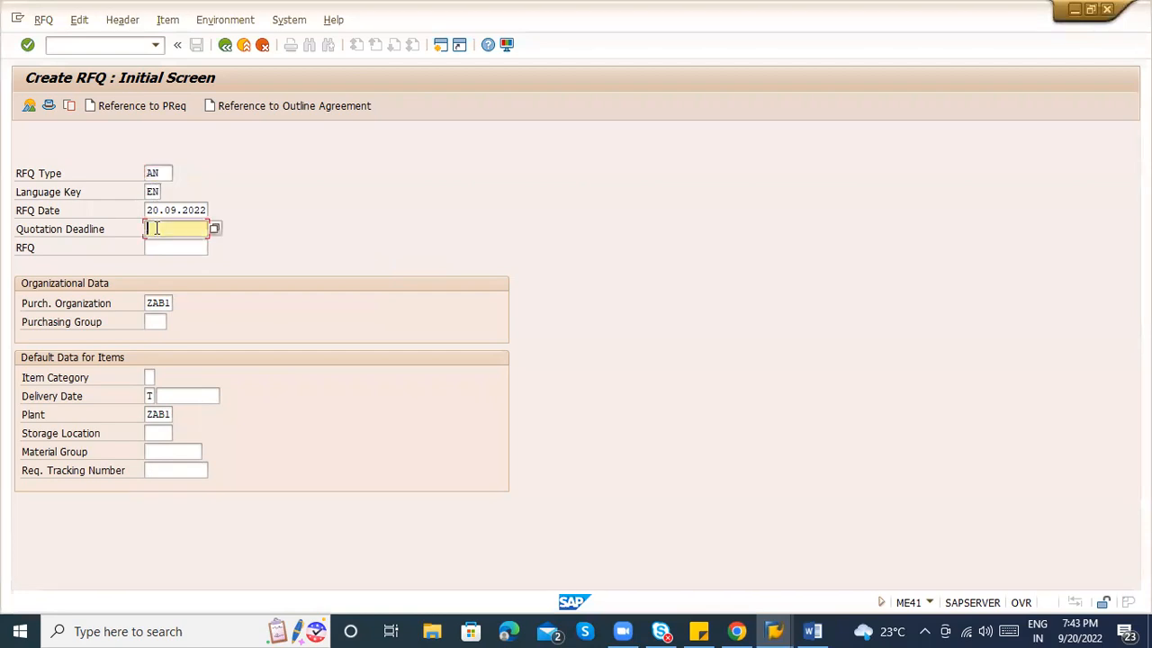
Put carton-box requisition 10048090 into change mode, with item 10 dated 21.09.2022.
{"action": "key", "text": "alt+Tab"}
{"action": "key", "text": "alt+Tab"}
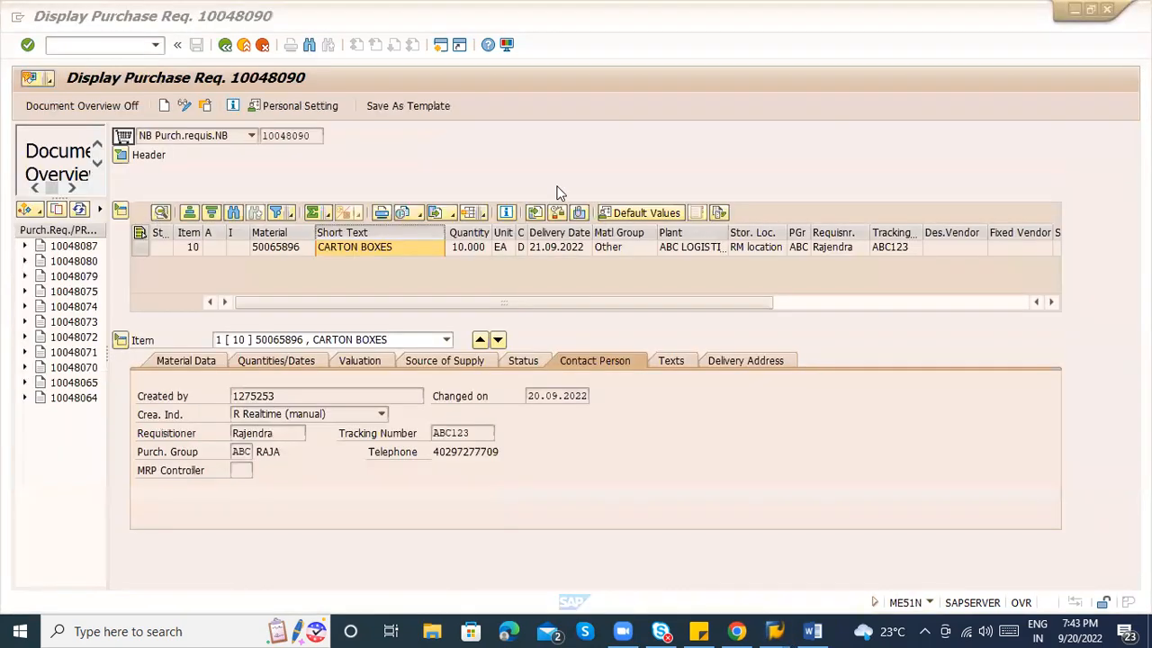
{"action": "left_click", "coordinate": [554, 250]}
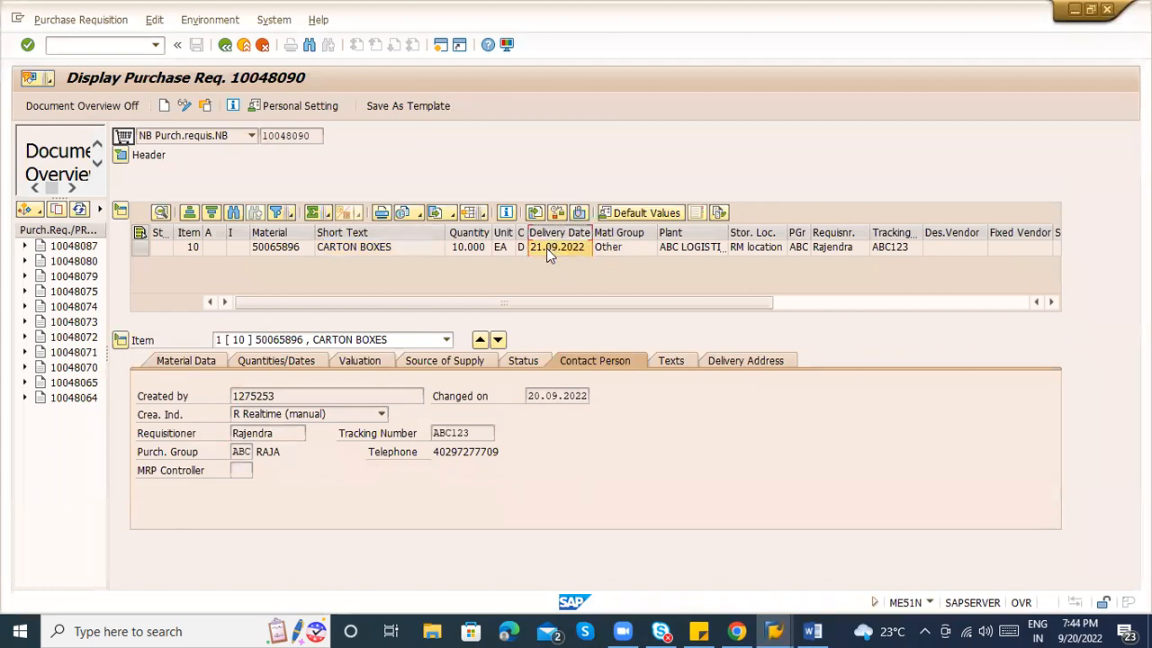
{"action": "key", "text": "alt+Tab"}
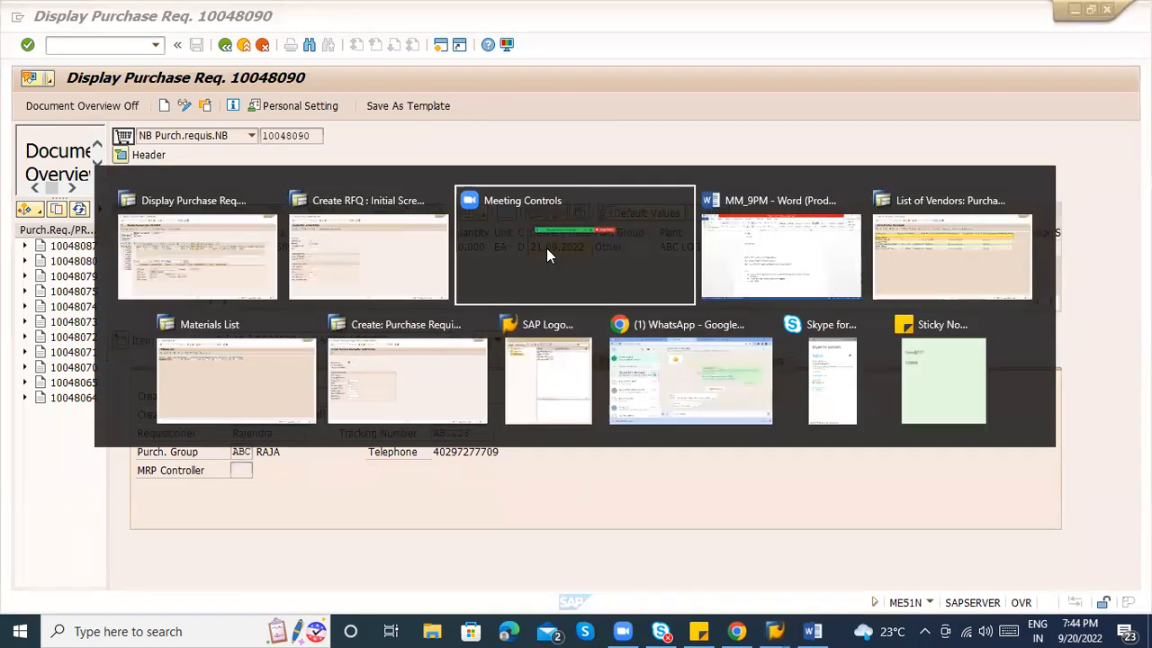
{"action": "key", "text": "shift+Tab"}
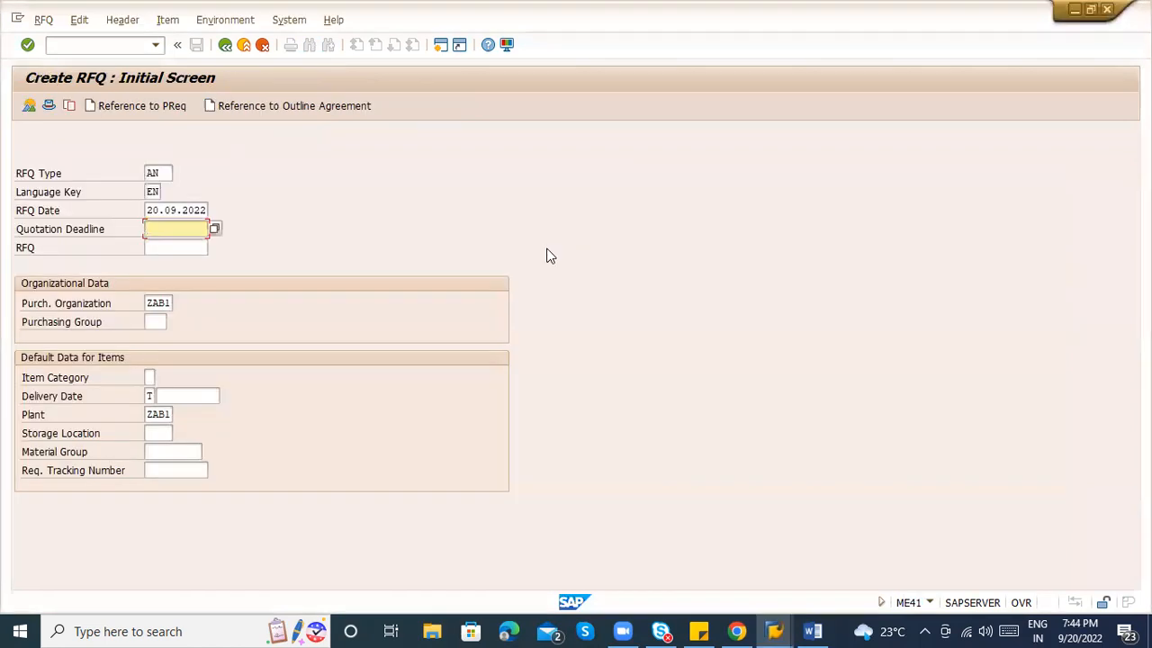
{"action": "key", "text": "alt+Tab"}
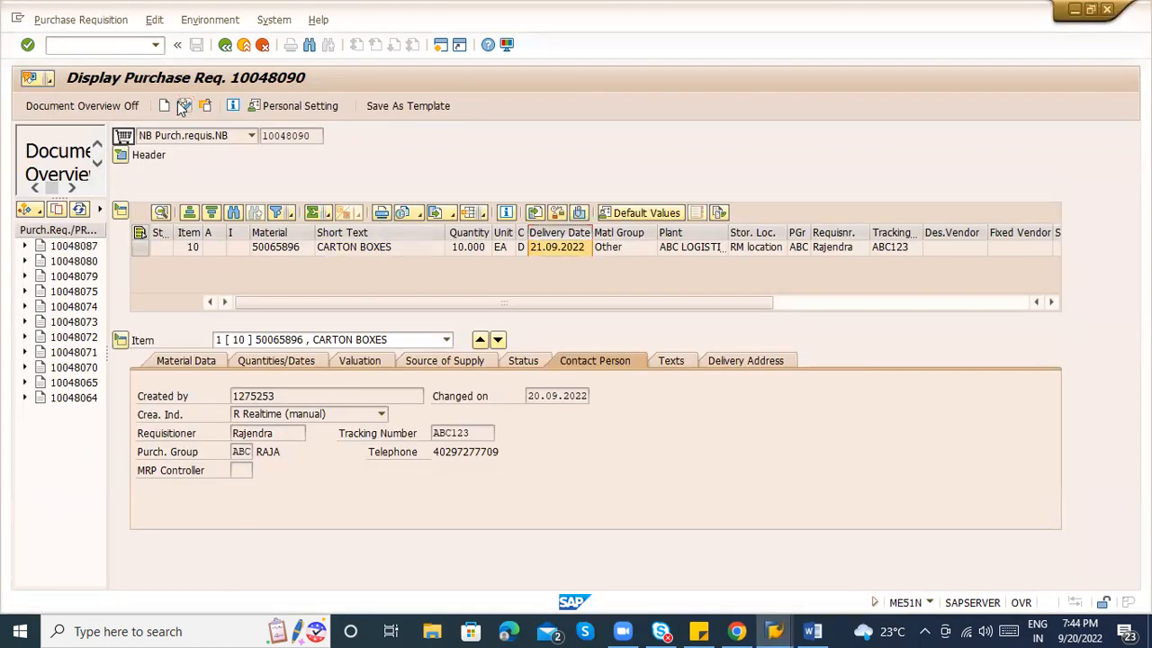
{"action": "left_click", "coordinate": [570, 252]}
Pick 25.09.2022 from the calendar as item 10's delivery date and save requisition 10048090.
{"action": "left_click", "coordinate": [599, 253]}
{"action": "left_click", "coordinate": [585, 254]}
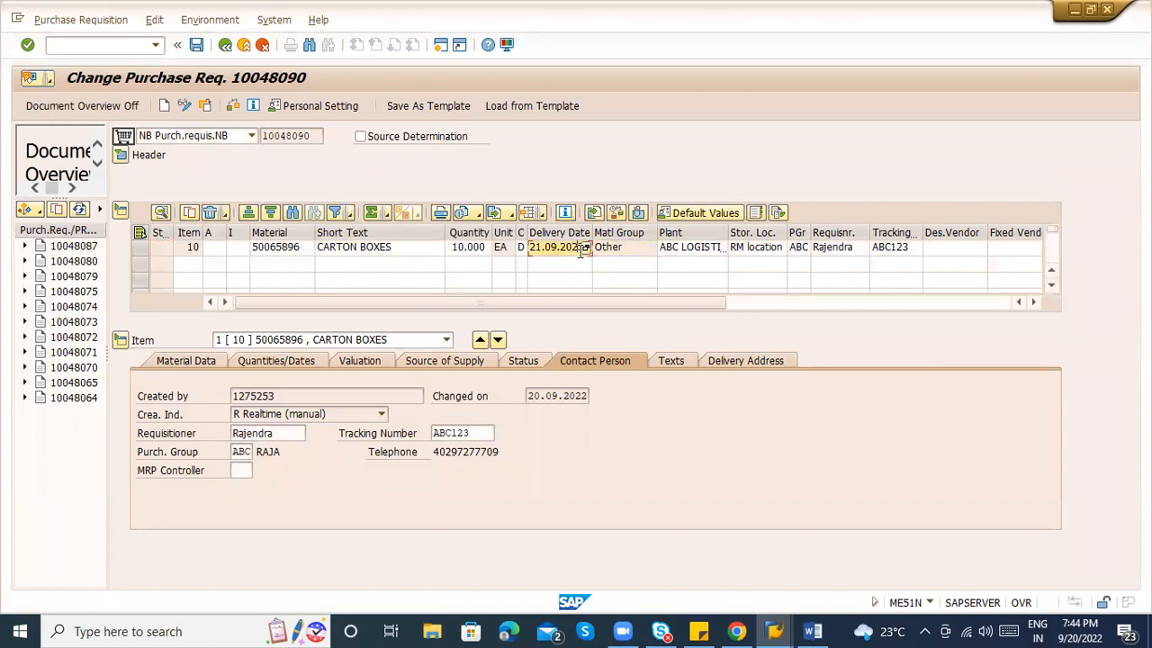
{"action": "left_click", "coordinate": [585, 250]}
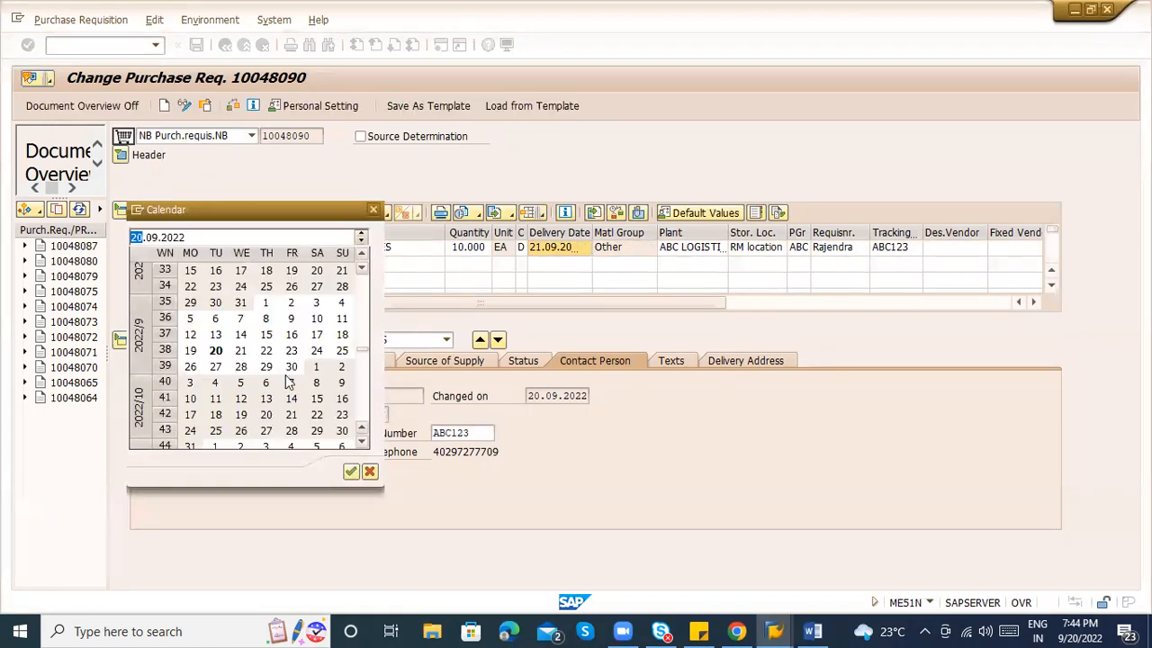
{"action": "double_click", "coordinate": [342, 351]}
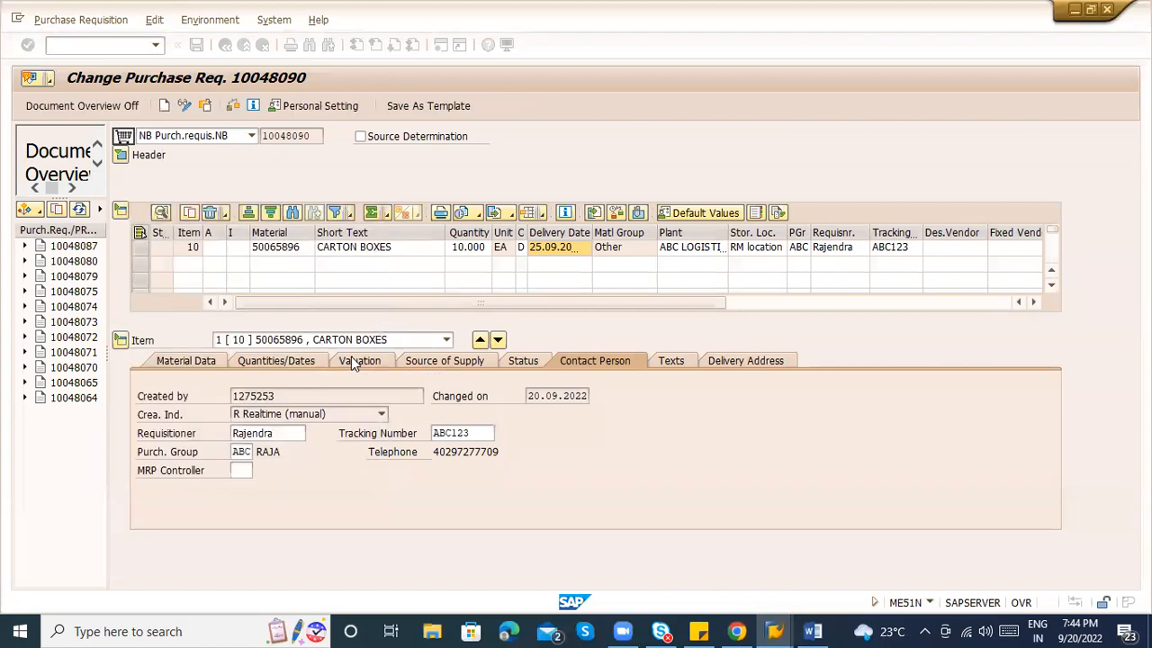
{"action": "key", "text": "ctrl+s"}
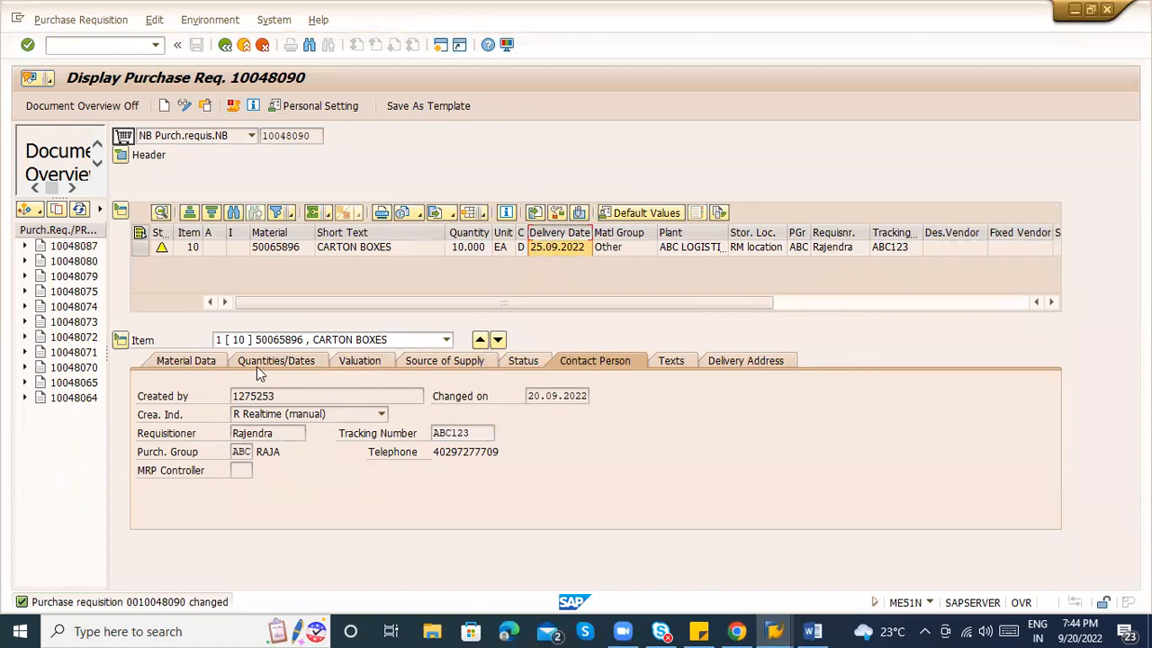
{"action": "double_click", "coordinate": [295, 245]}
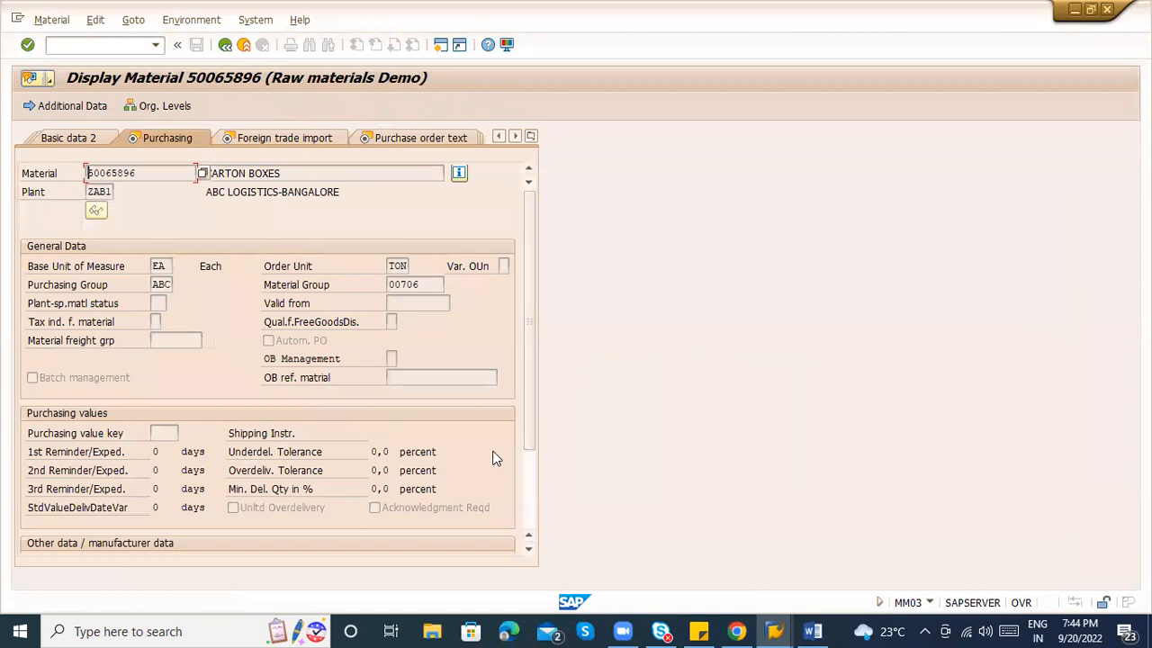
{"action": "left_click", "coordinate": [527, 496]}
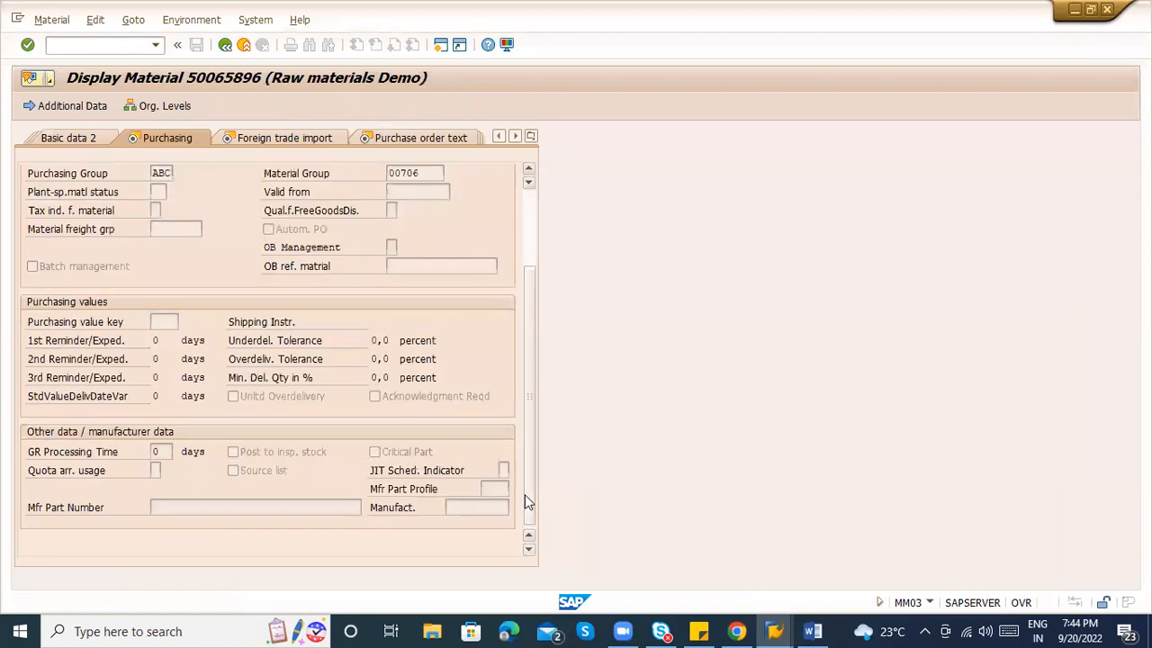
{"action": "left_click", "coordinate": [160, 452]}
{"action": "left_click_drag", "start_coordinate": [160, 452], "coordinate": [148, 452]}
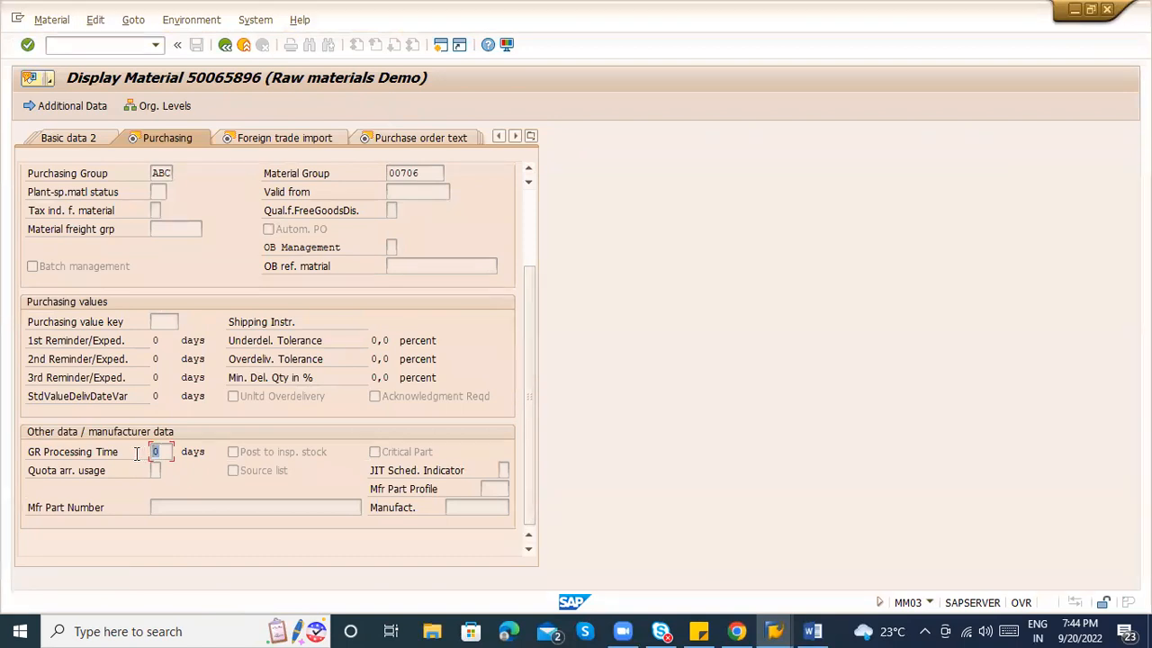
{"action": "left_click", "coordinate": [158, 451]}
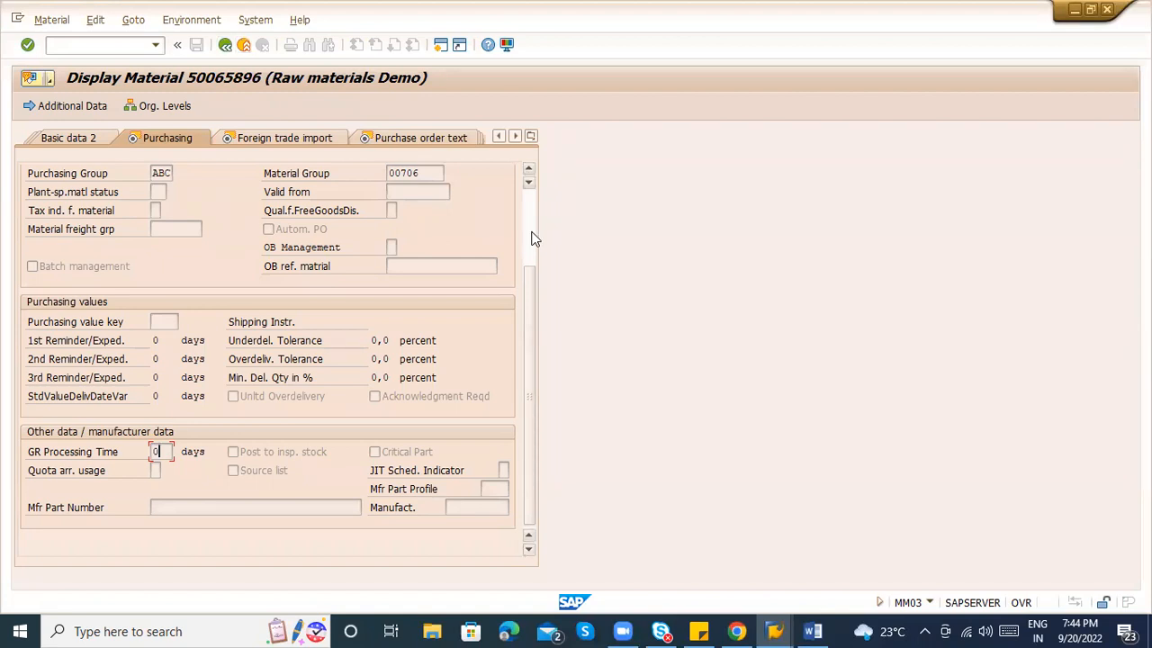
{"action": "scroll", "coordinate": [531, 238], "scroll_direction": "up", "scroll_amount": 3}
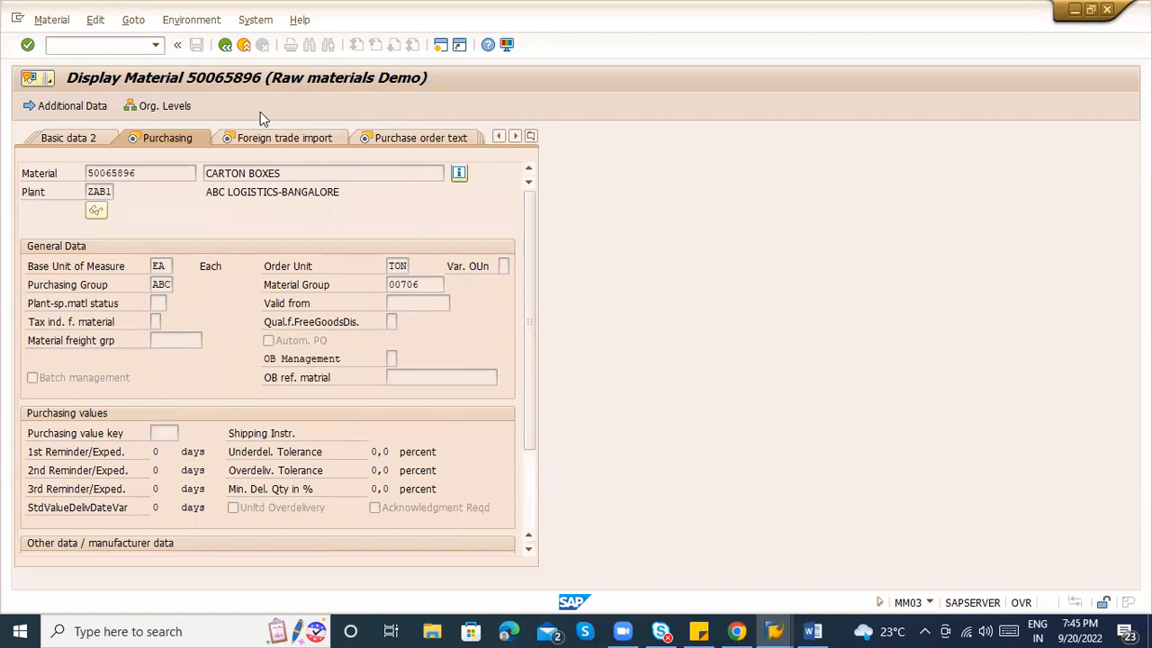
{"action": "left_click", "coordinate": [221, 53]}
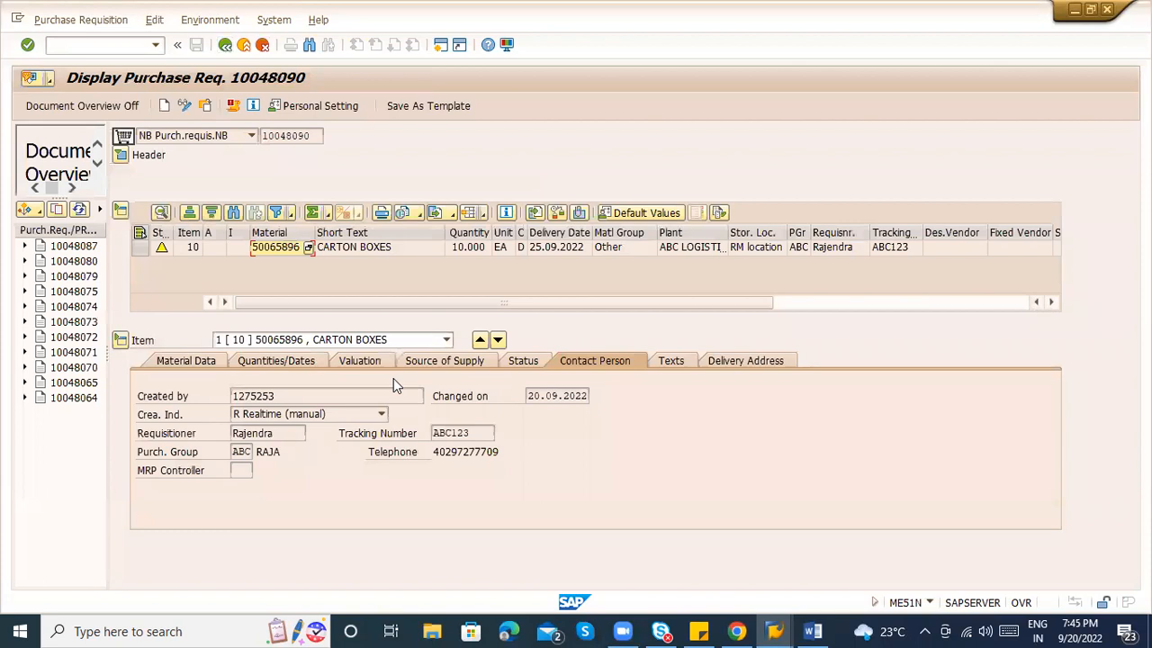
Enter 22.09.2022 from the calendar as the RFQ quotation deadline for RFQ type AN.
{"action": "left_click", "coordinate": [557, 245]}
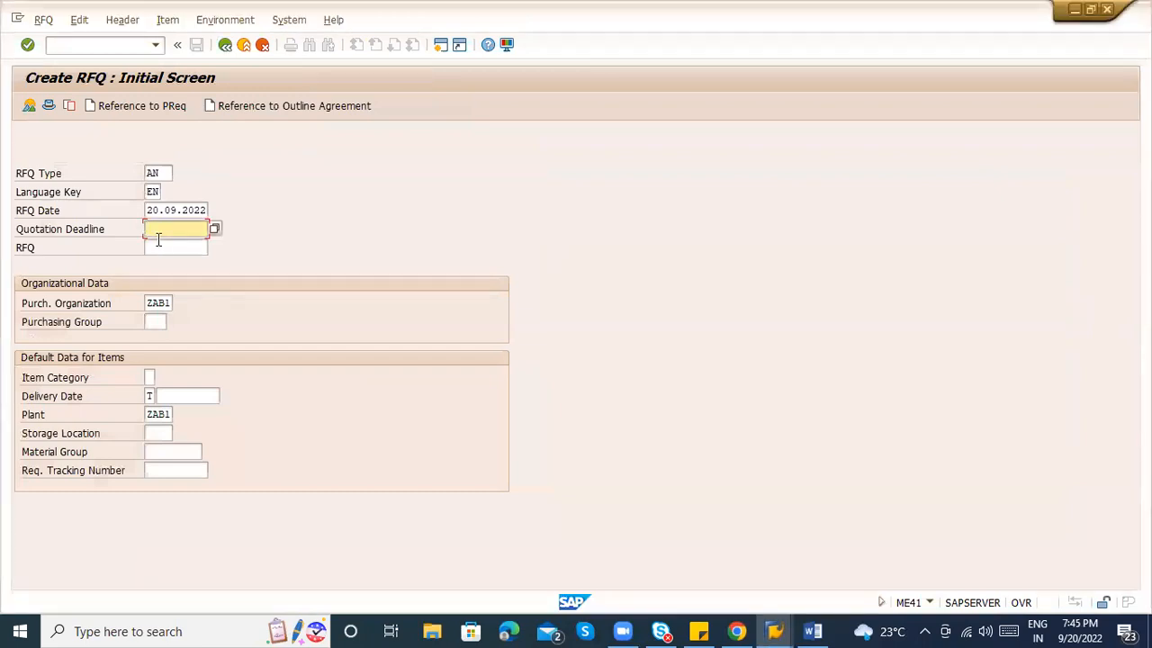
{"action": "left_click", "coordinate": [214, 228]}
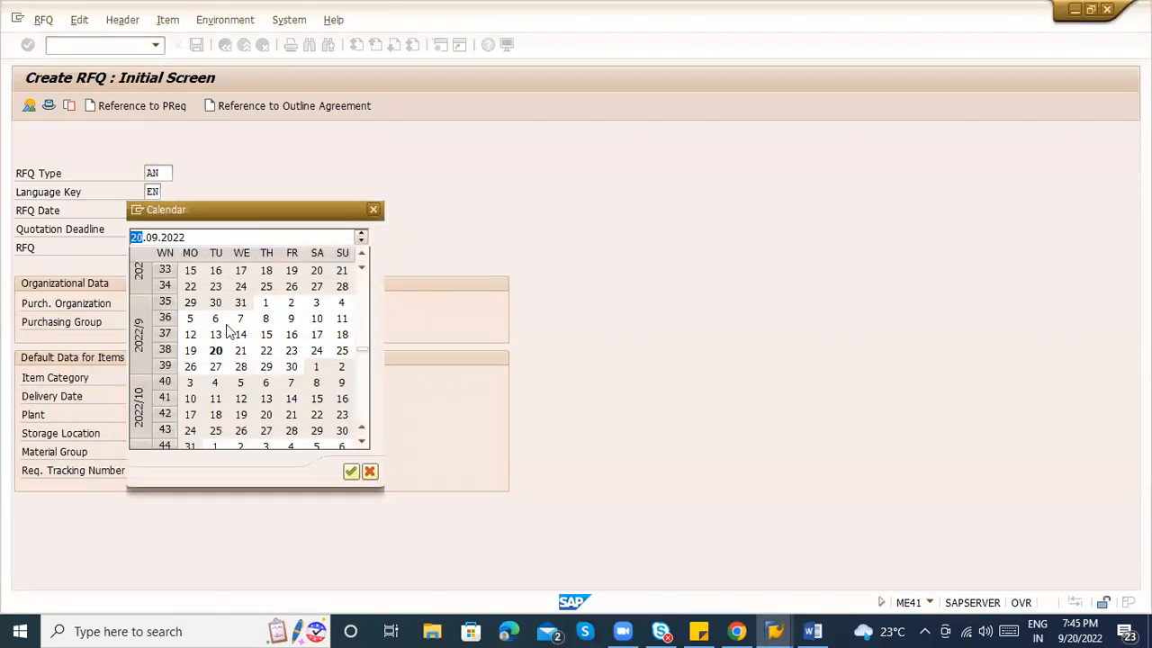
{"action": "double_click", "coordinate": [266, 350]}
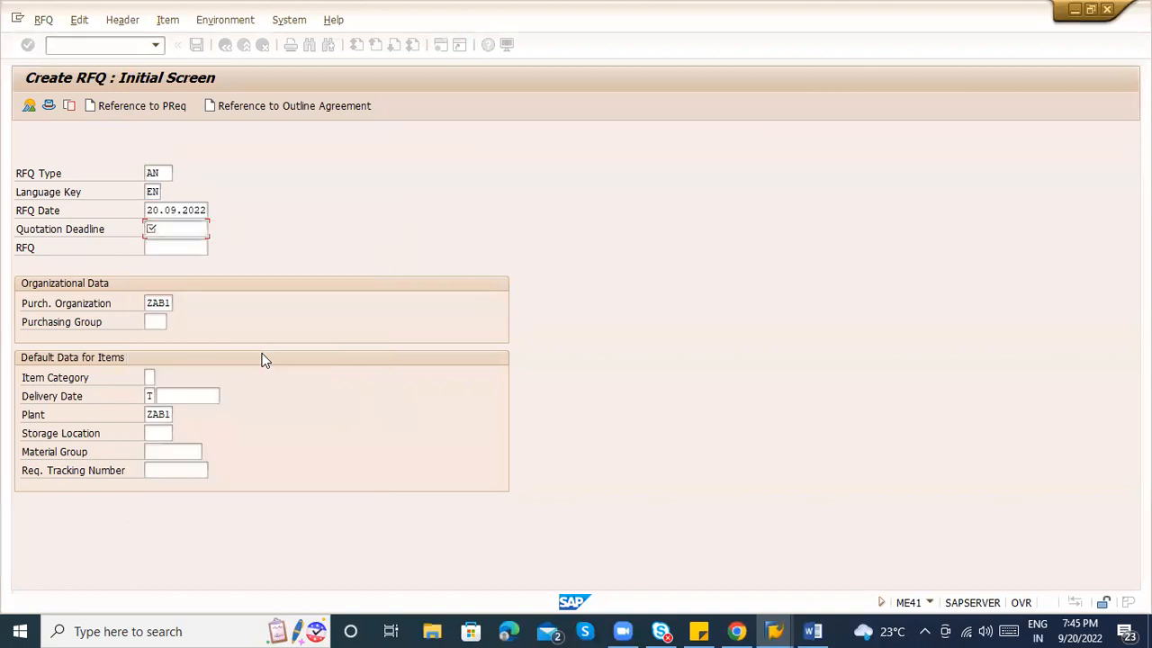
{"action": "left_click", "coordinate": [159, 210]}
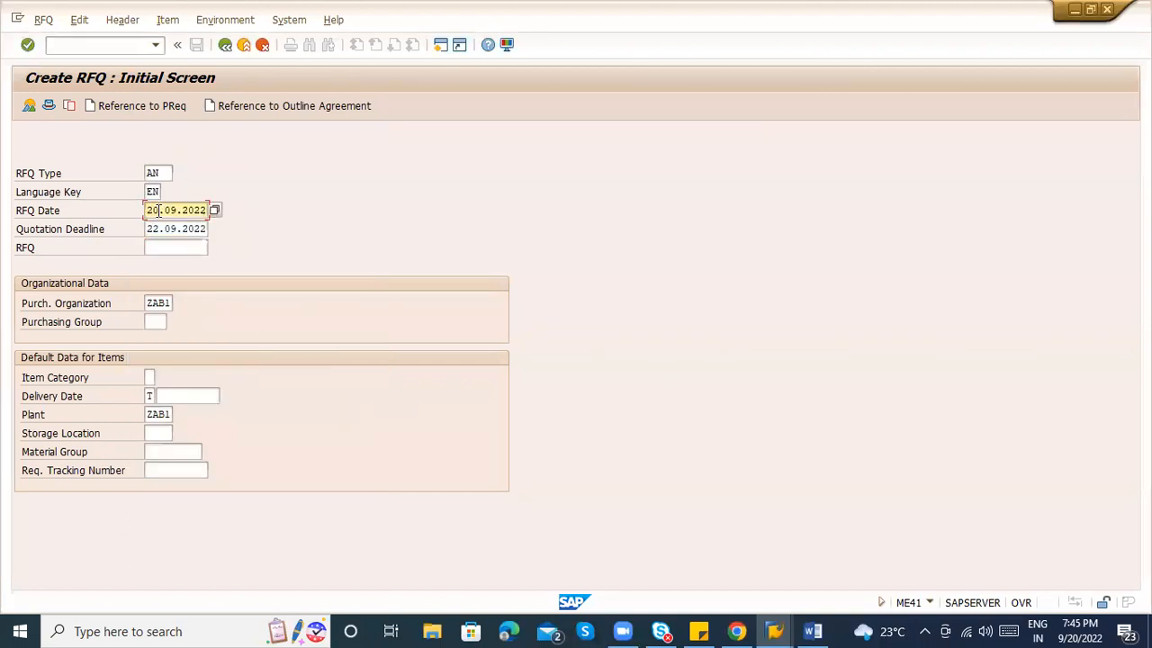
{"action": "left_click", "coordinate": [161, 230]}
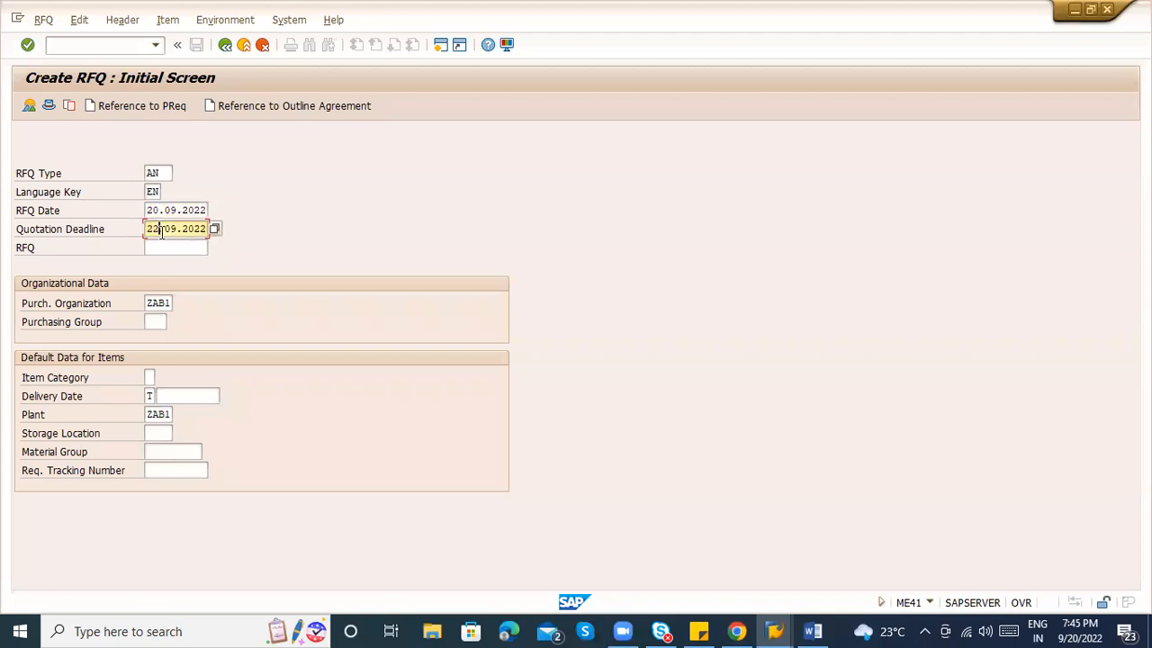
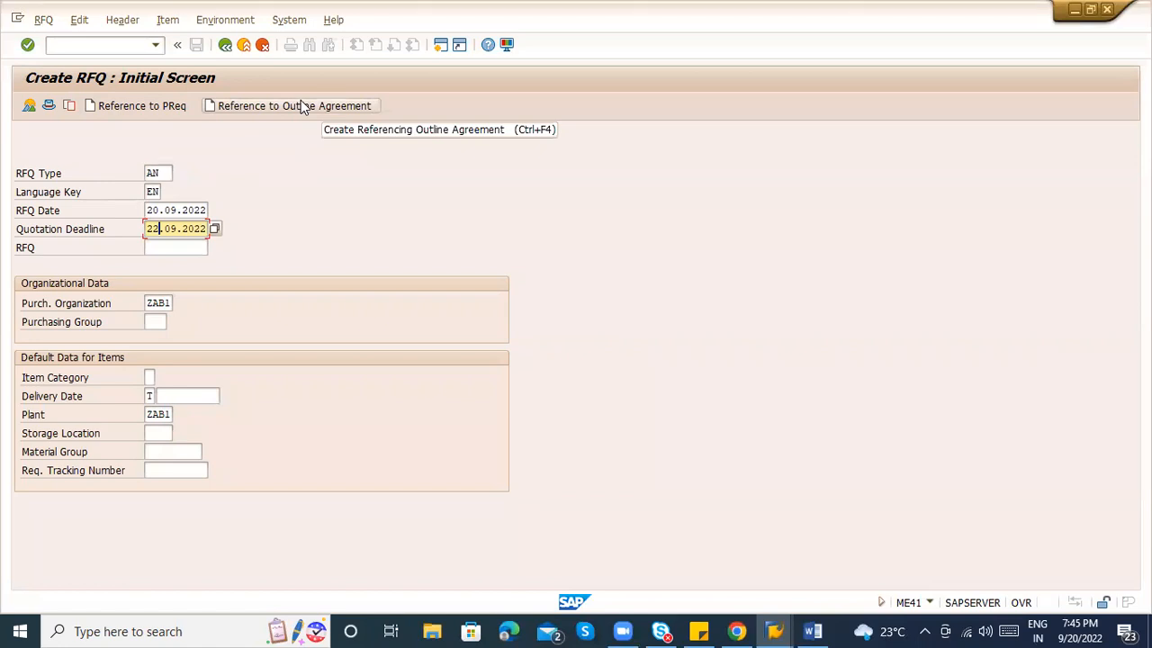
Reference purchase requisition 10048090 for the new RFQ.
{"action": "left_click", "coordinate": [148, 106]}
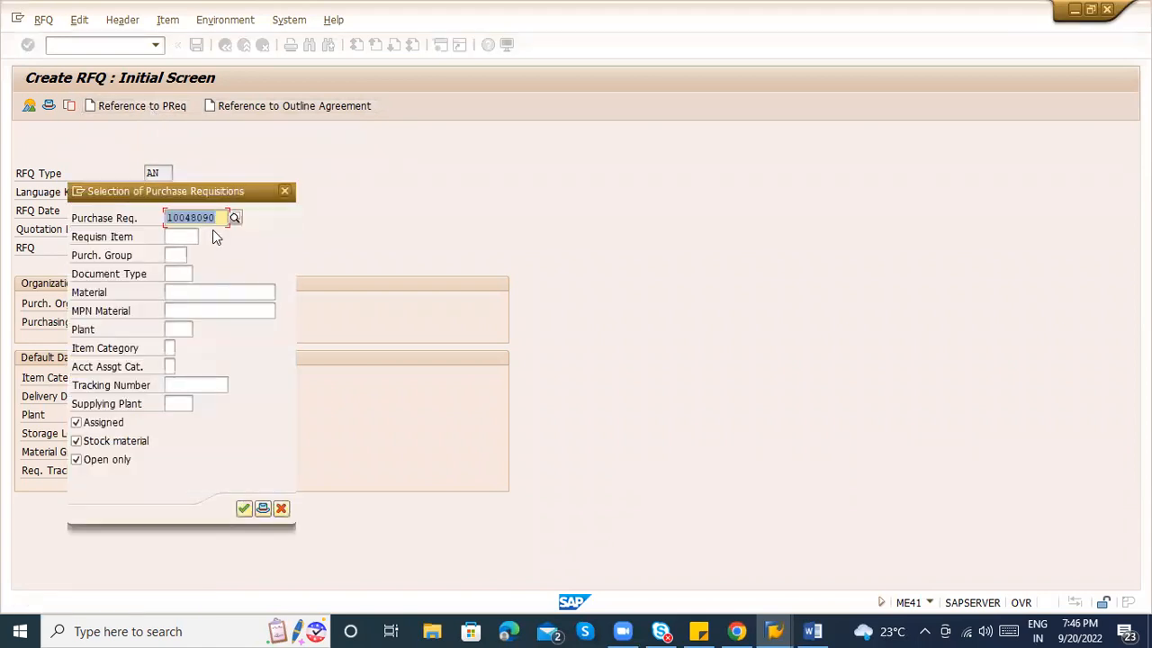
{"action": "key", "text": "alt+Tab"}
{"action": "key", "text": "alt+Tab"}
{"action": "key", "text": "alt+Tab"}
{"action": "key", "text": "alt+Tab"}
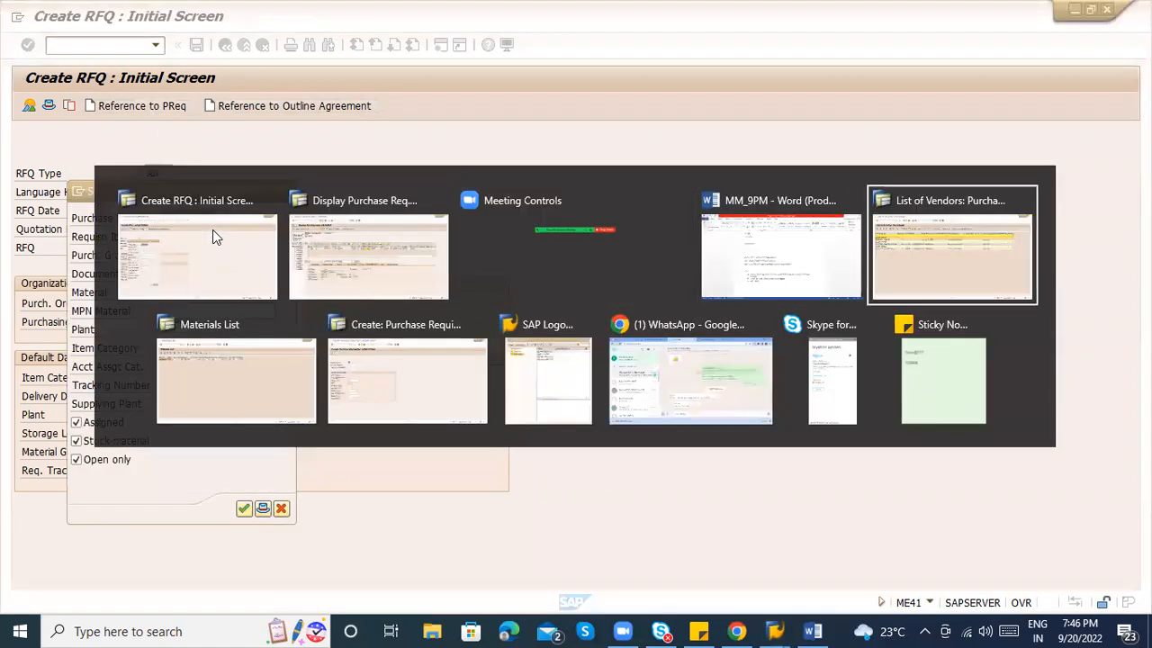
{"action": "key", "text": "alt+shift+Tab"}
{"action": "key", "text": "alt+shift+Tab"}
{"action": "key", "text": "alt+shift+Tab"}
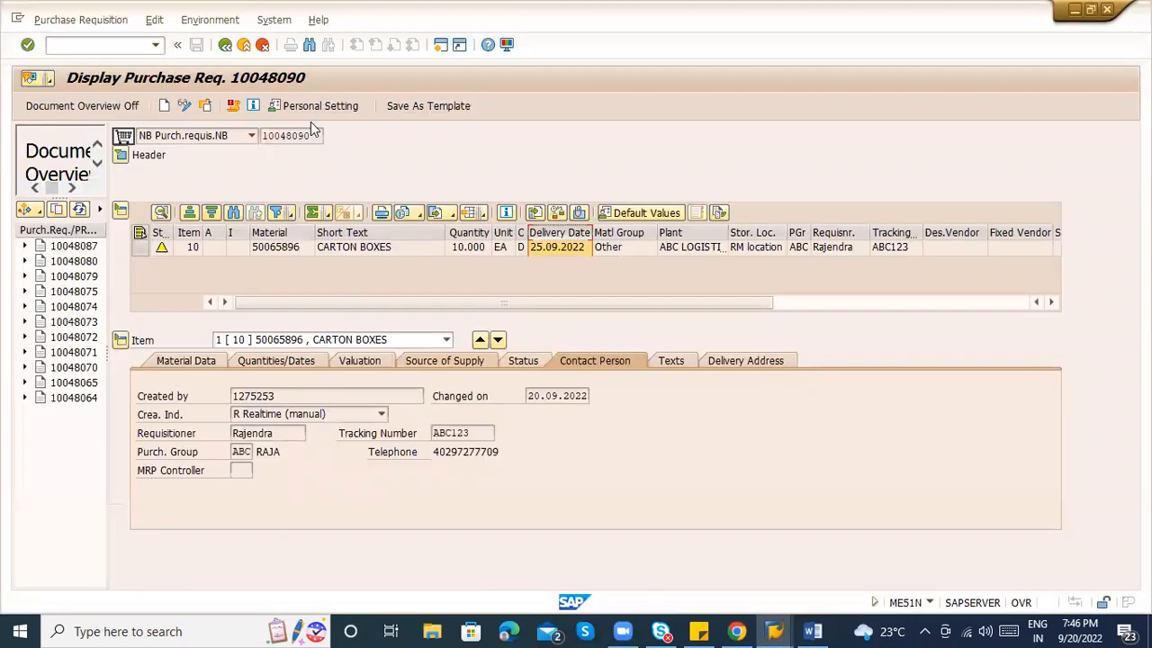
{"action": "key", "text": "alt+Tab"}
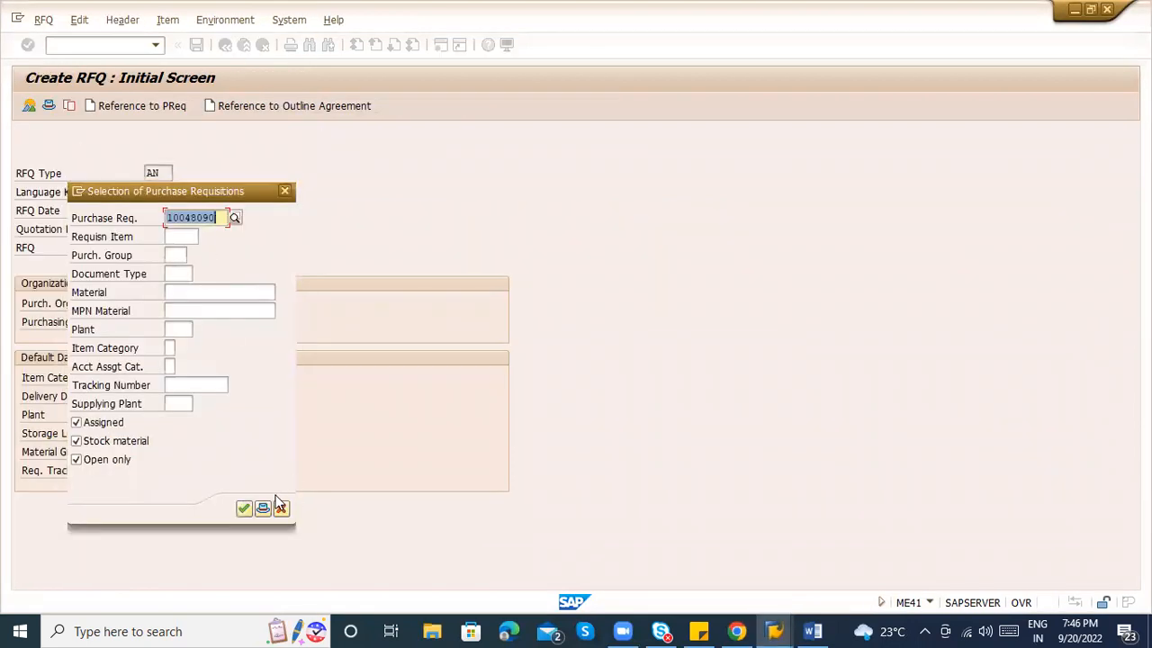
{"action": "left_click", "coordinate": [243, 508]}
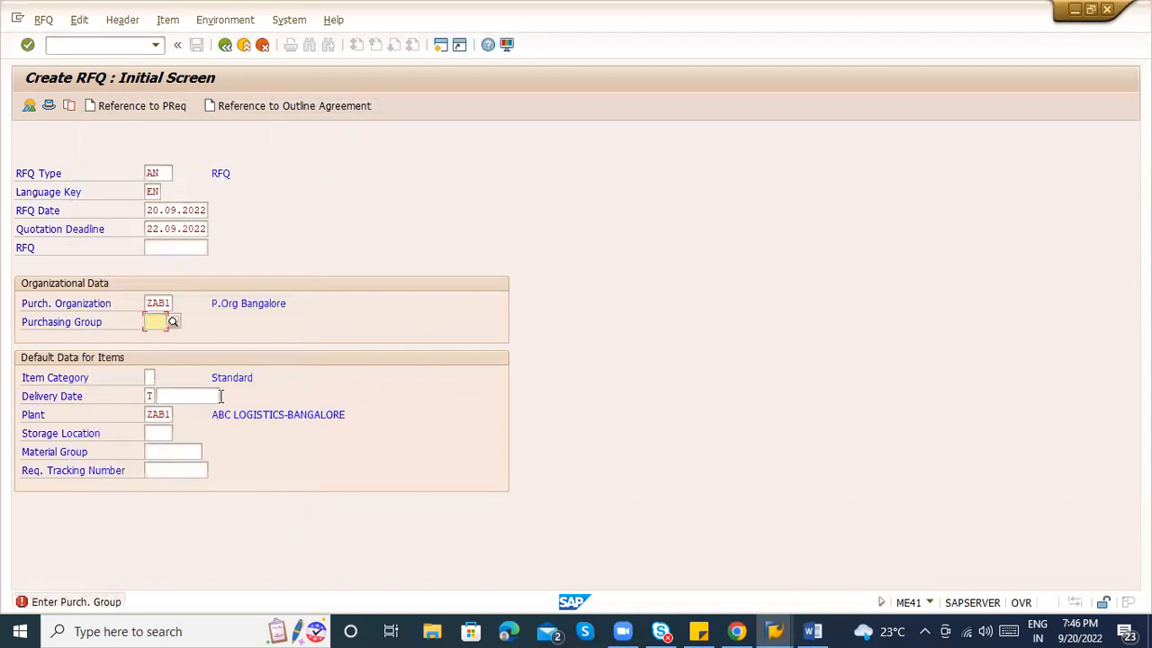
Set purchasing group ABC and continue to the RFQ header data.
{"action": "type", "text": "ZA"}
{"action": "key", "text": "BackSpace"}
{"action": "key", "text": "BackSpace"}
{"action": "type", "text": "AB"}
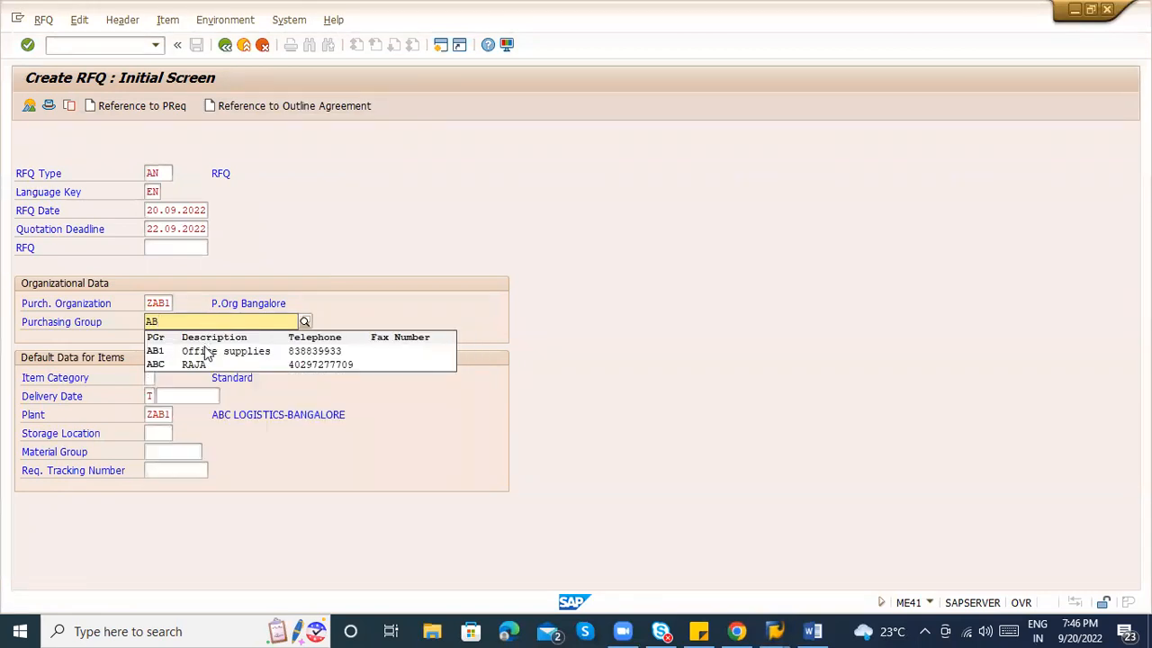
{"action": "left_click", "coordinate": [207, 359]}
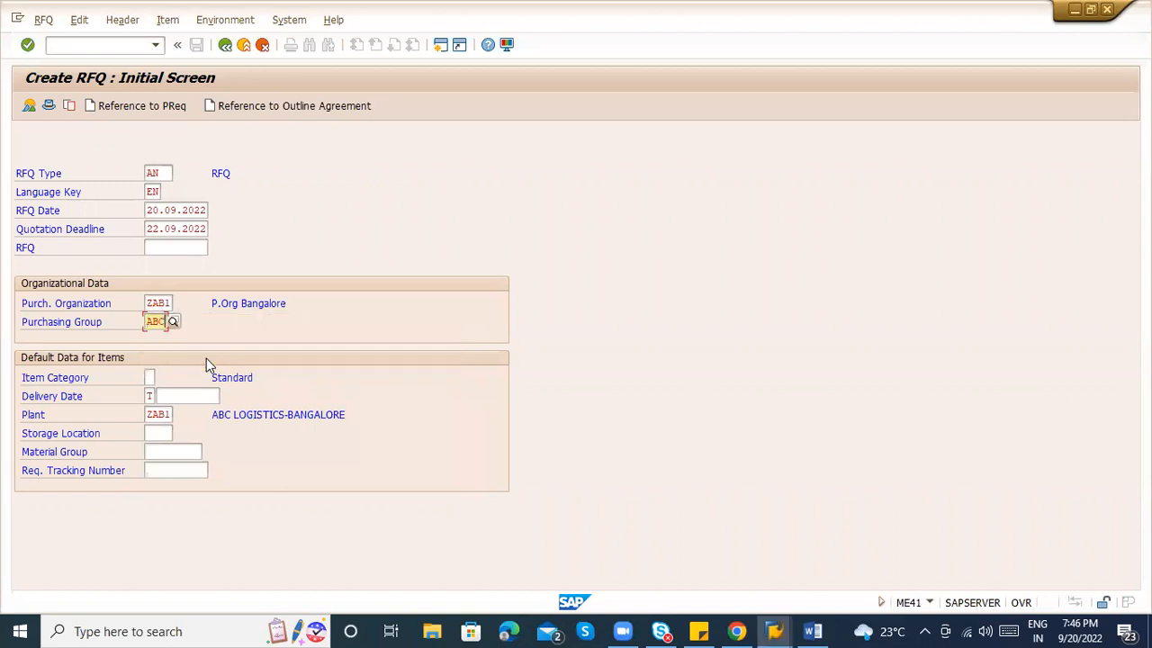
{"action": "key", "text": "Return"}
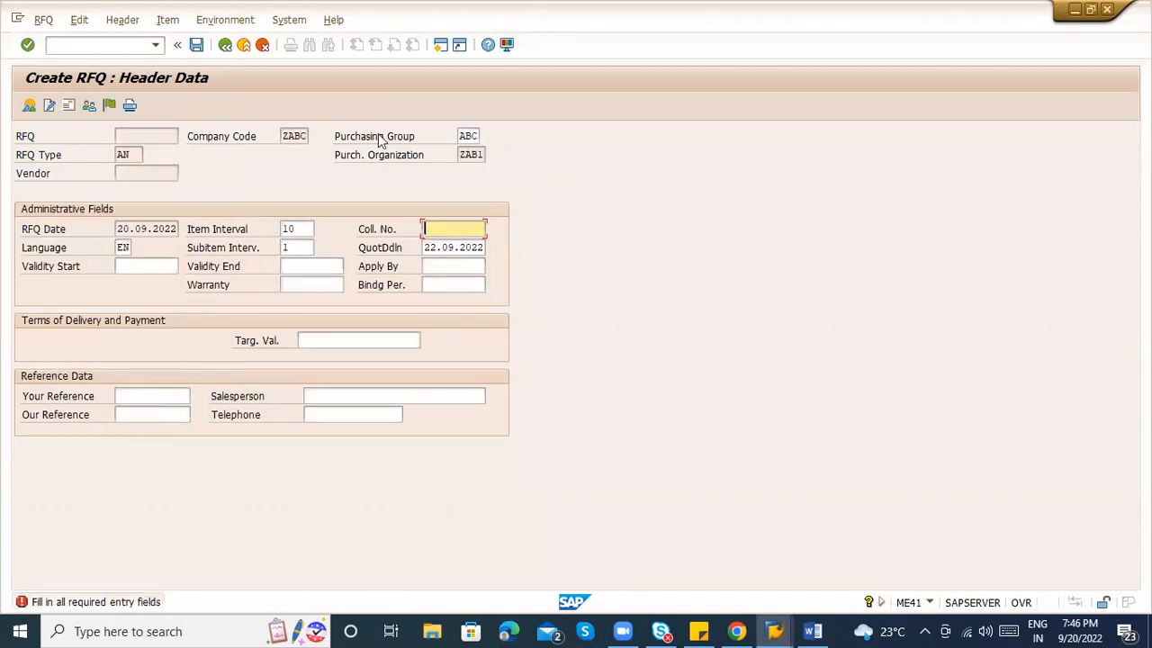
Enter collective number ABC123 in the RFQ header and continue to the requisition list.
{"action": "left_click", "coordinate": [137, 45]}
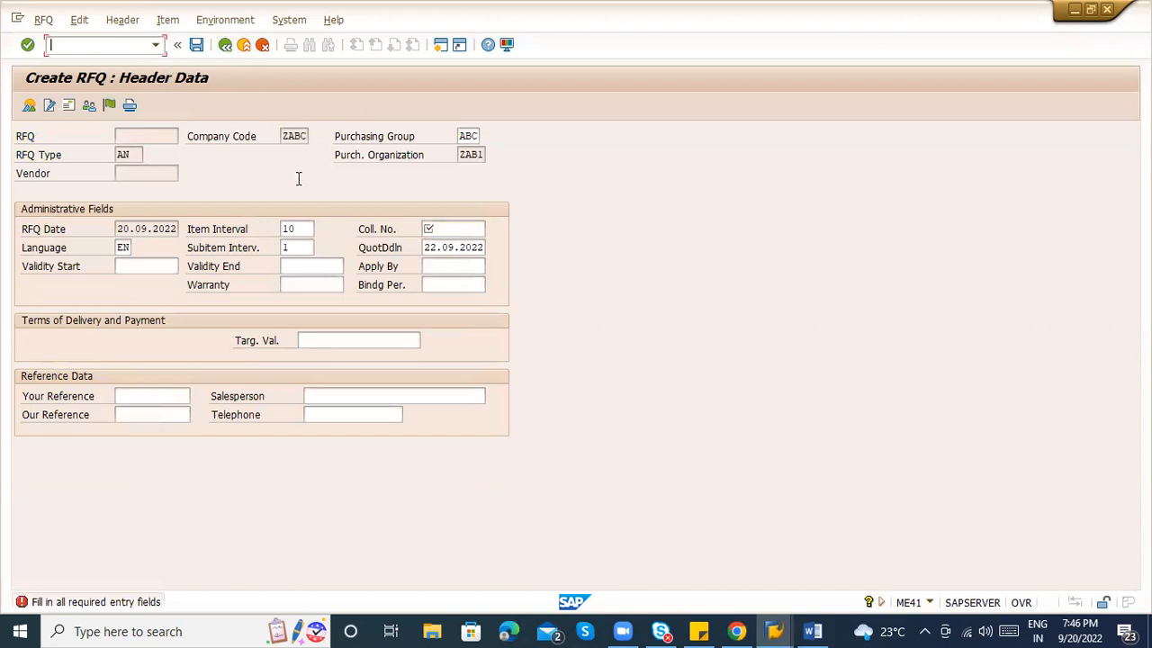
{"action": "left_click", "coordinate": [441, 227]}
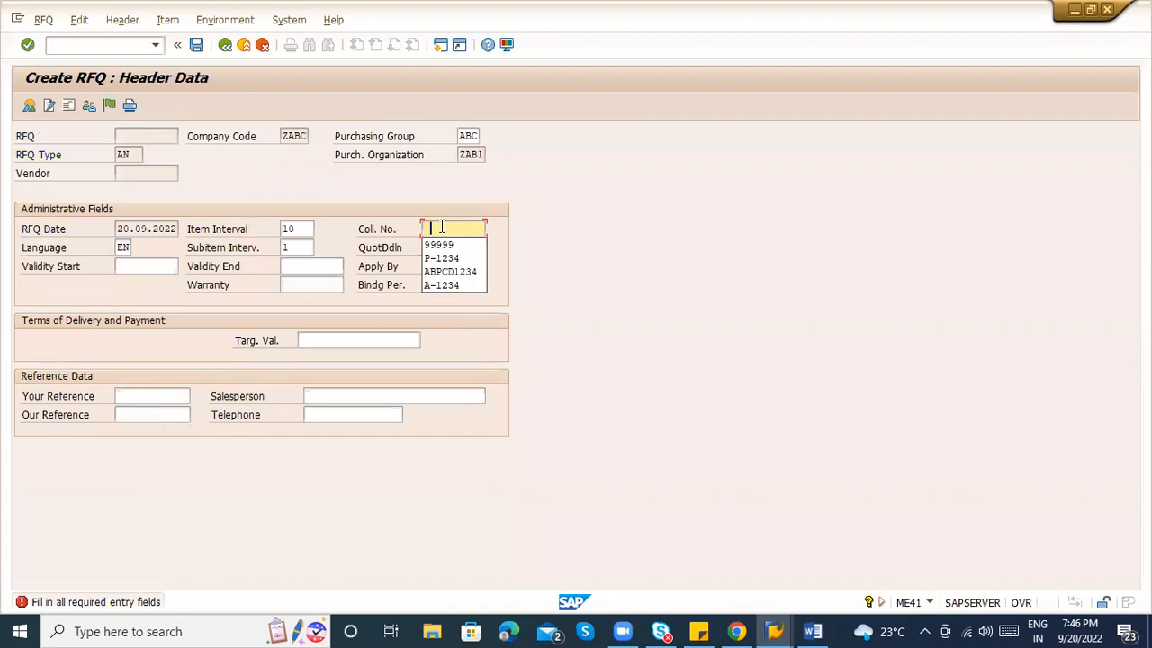
{"action": "left_click", "coordinate": [441, 227]}
{"action": "left_click", "coordinate": [441, 227]}
{"action": "type", "text": "ABC123"}
{"action": "key", "text": "Return"}
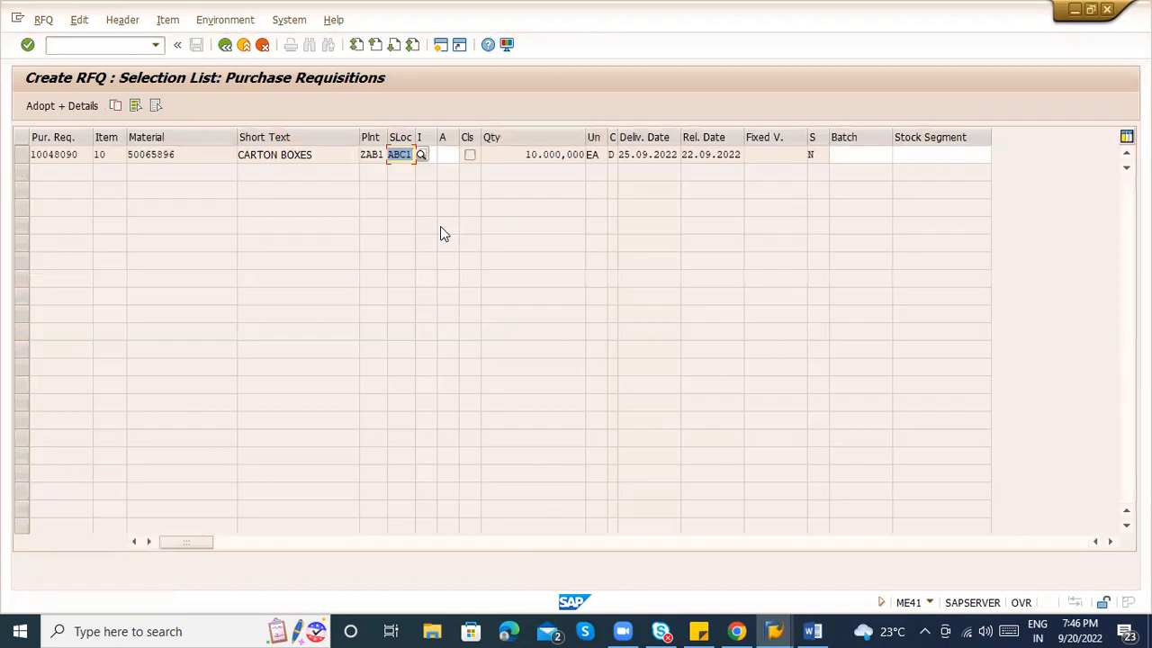
Select the CARTON BOXES row and check material 50065896, plant ZAB1, storage ABC1, quantity 10,000.
{"action": "left_click", "coordinate": [24, 158]}
{"action": "left_click", "coordinate": [411, 158]}
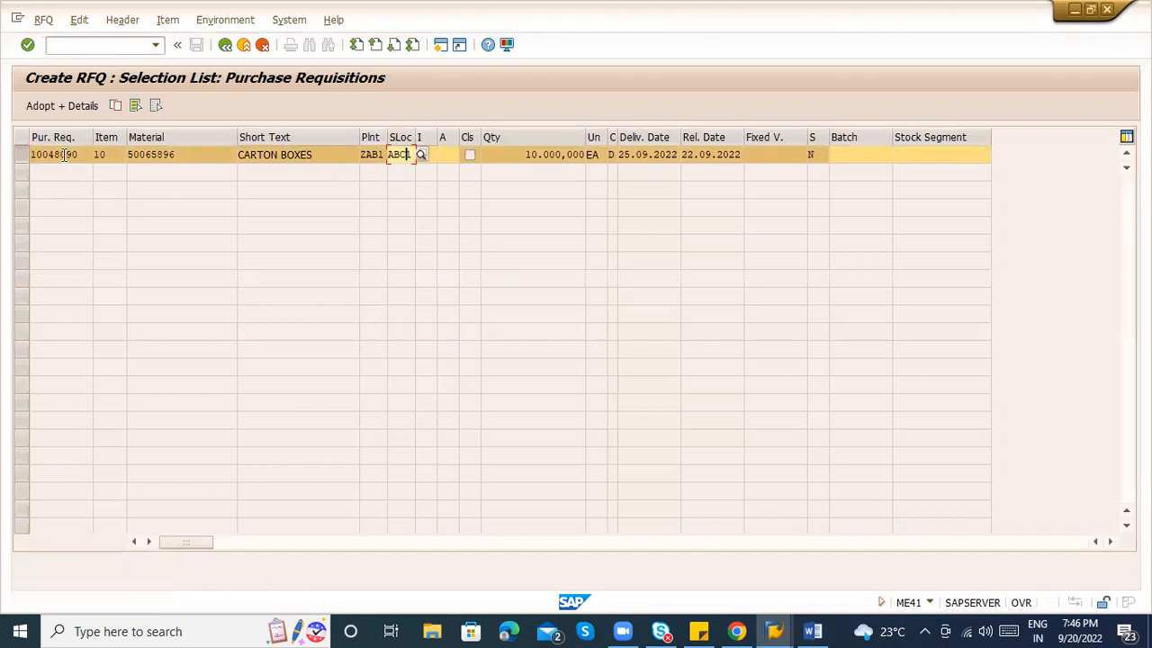
{"action": "left_click", "coordinate": [103, 155]}
{"action": "left_click", "coordinate": [206, 156]}
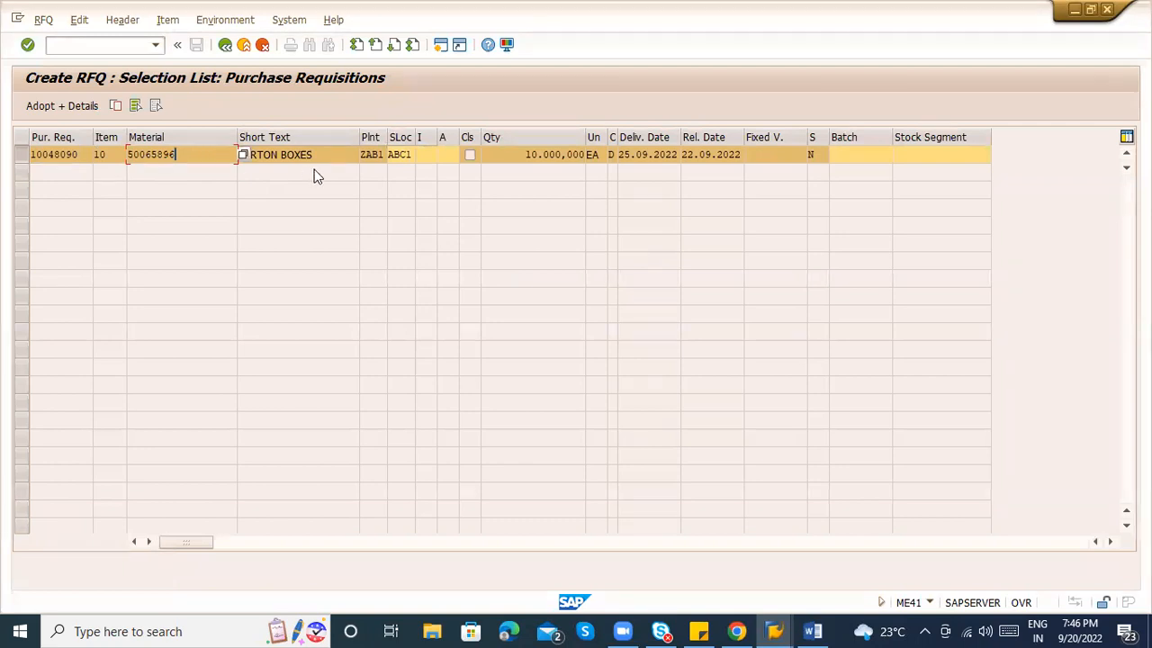
{"action": "left_click", "coordinate": [312, 155]}
{"action": "left_click", "coordinate": [372, 157]}
{"action": "left_click", "coordinate": [400, 158]}
{"action": "left_click", "coordinate": [529, 157]}
{"action": "left_click_drag", "start_coordinate": [529, 157], "coordinate": [586, 160]}
Check delivery date 25.09.2022 and release date 22.09.2022, then adopt the item with details.
{"action": "left_click", "coordinate": [645, 156]}
{"action": "left_click", "coordinate": [726, 155]}
{"action": "left_click", "coordinate": [620, 157]}
{"action": "left_click_drag", "start_coordinate": [620, 157], "coordinate": [735, 155]}
{"action": "left_click", "coordinate": [711, 155]}
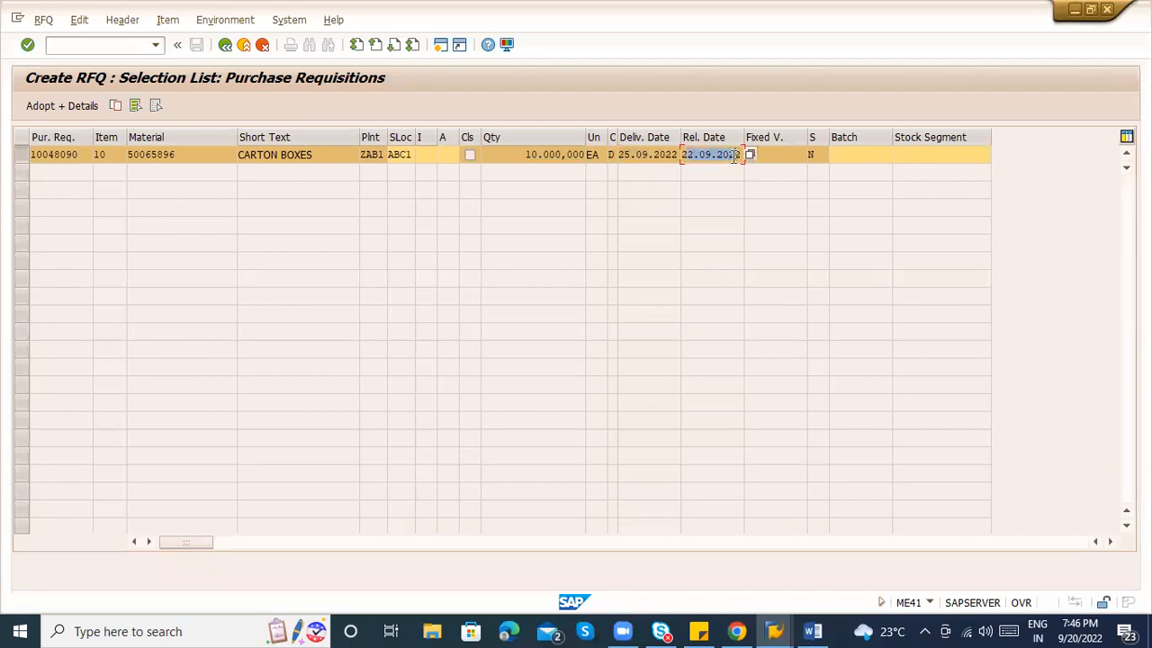
{"action": "left_click", "coordinate": [734, 156]}
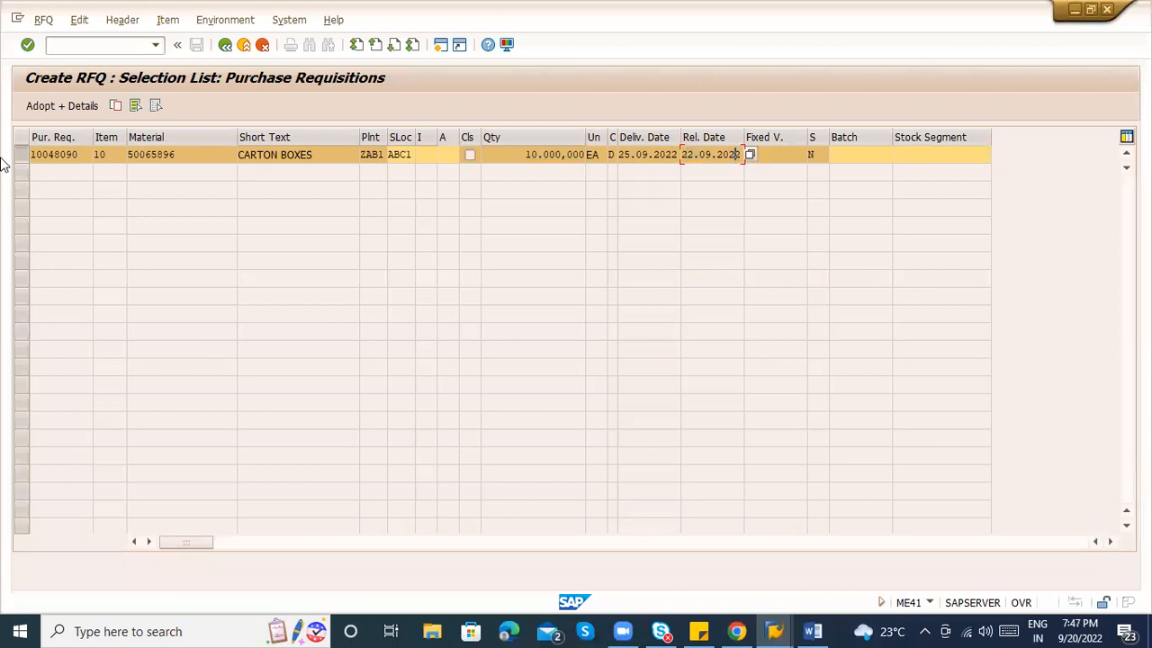
{"action": "left_click", "coordinate": [56, 107]}
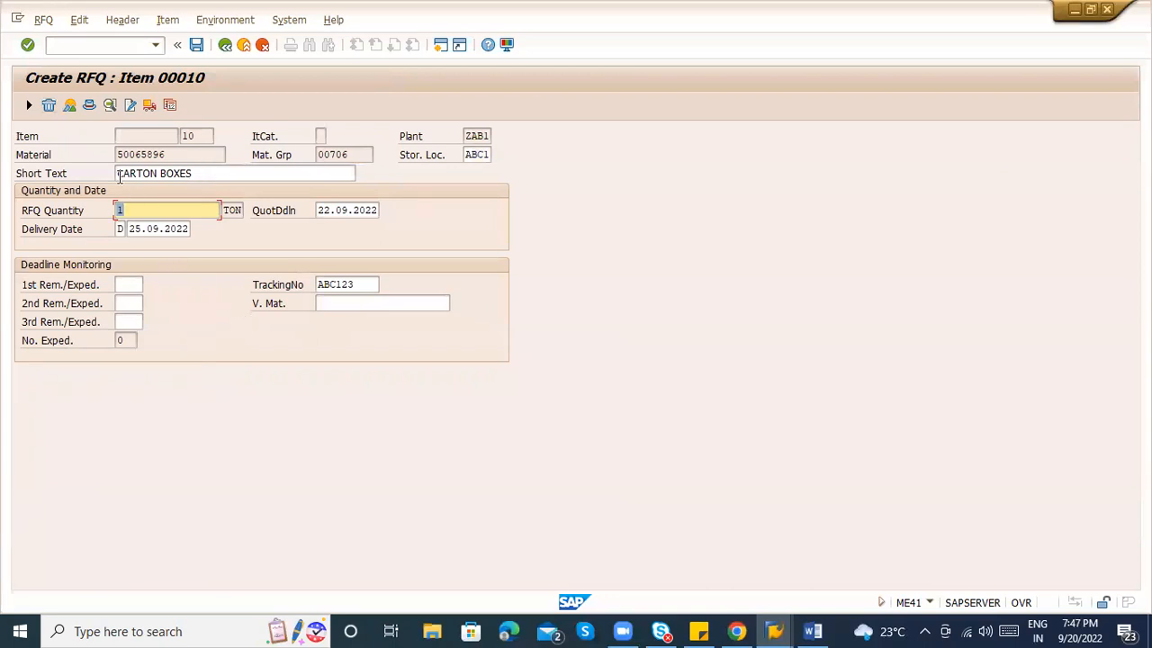
Validate item 00010 at 1 TON, checking the calendar against the 26.09.2022 workday notice.
{"action": "key", "text": "Return"}
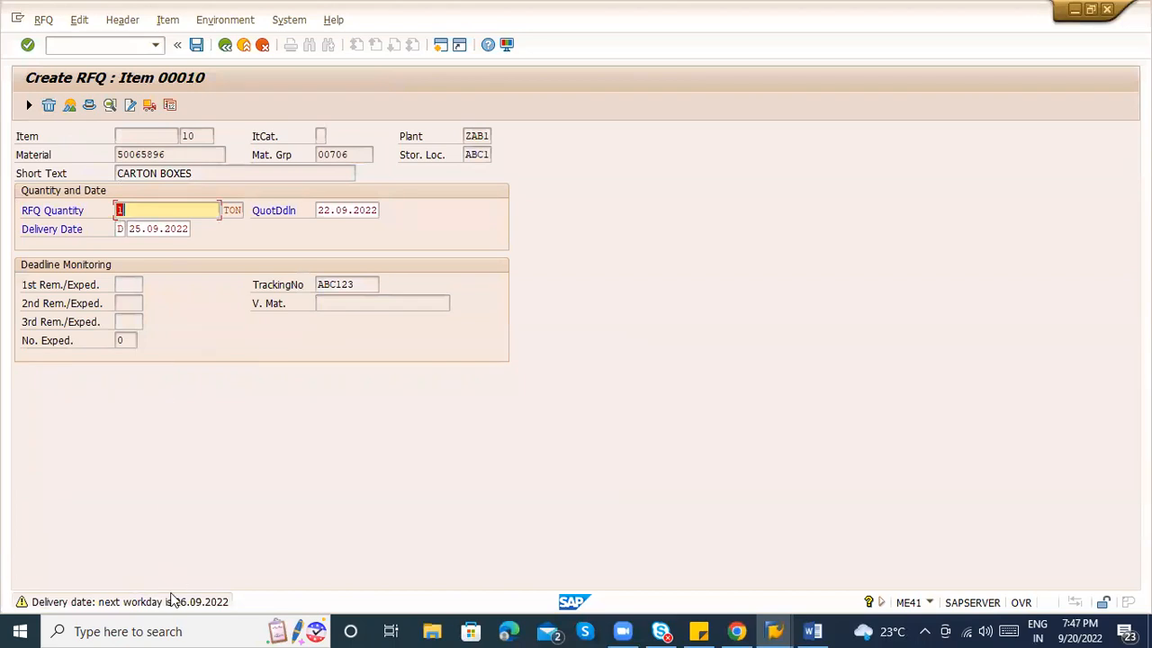
{"action": "left_click", "coordinate": [1080, 630]}
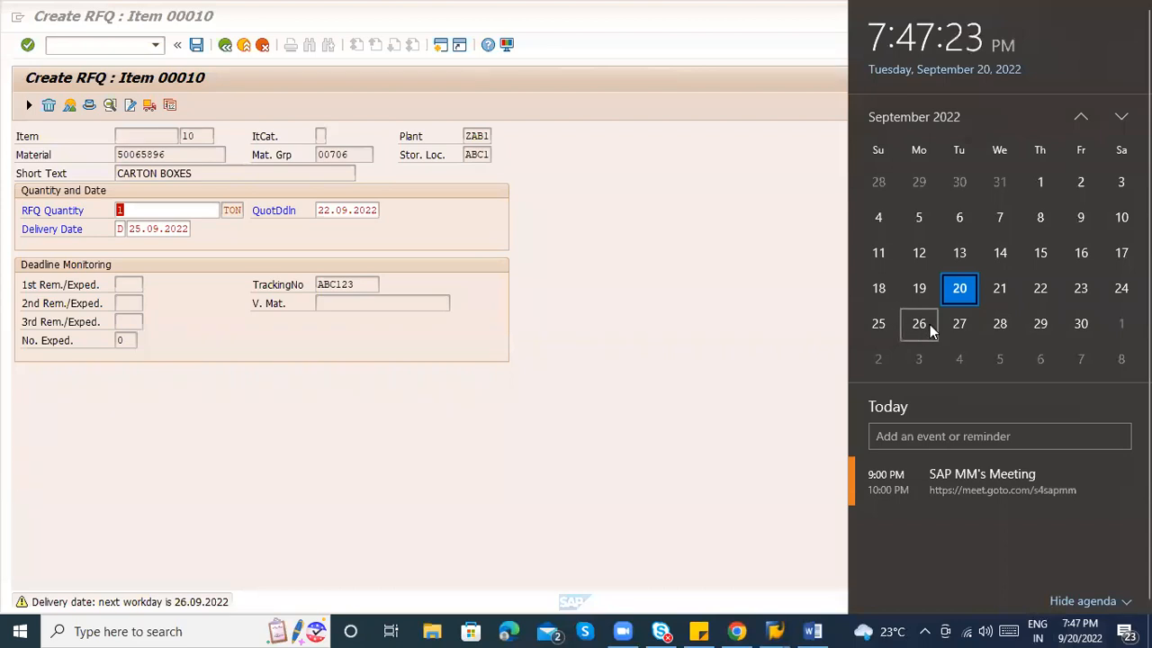
{"action": "left_click", "coordinate": [440, 513]}
Set item 10's RFQ quantity to 1 and confirm material 50065896's order unit TON.
{"action": "key", "text": "Return"}
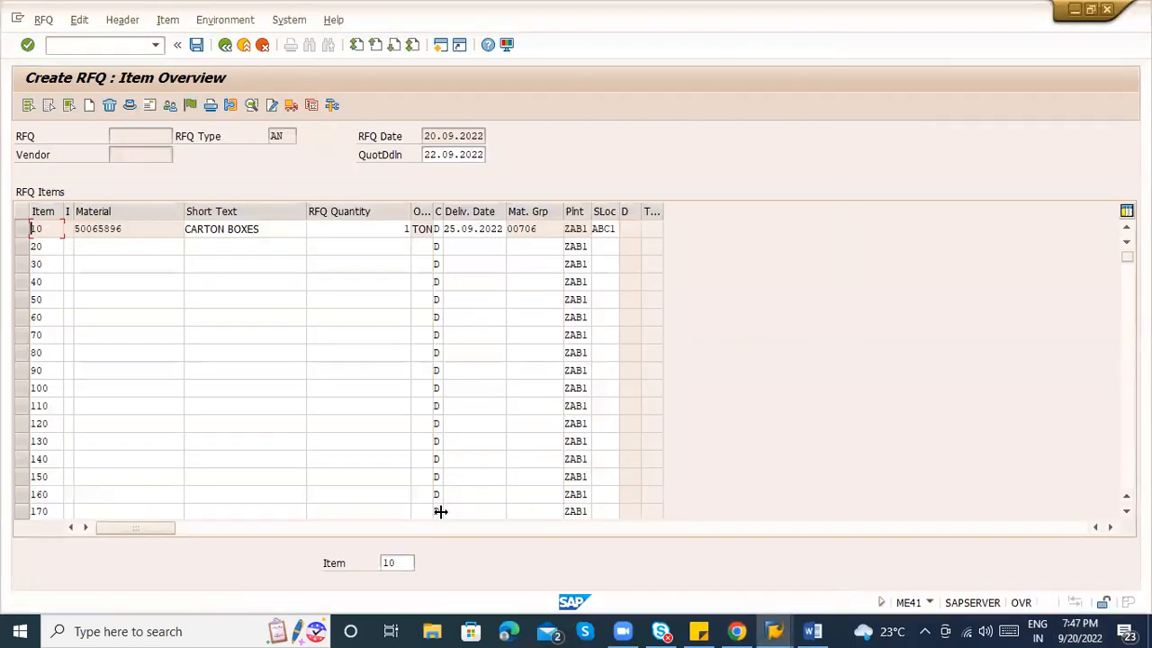
{"action": "left_click", "coordinate": [360, 230]}
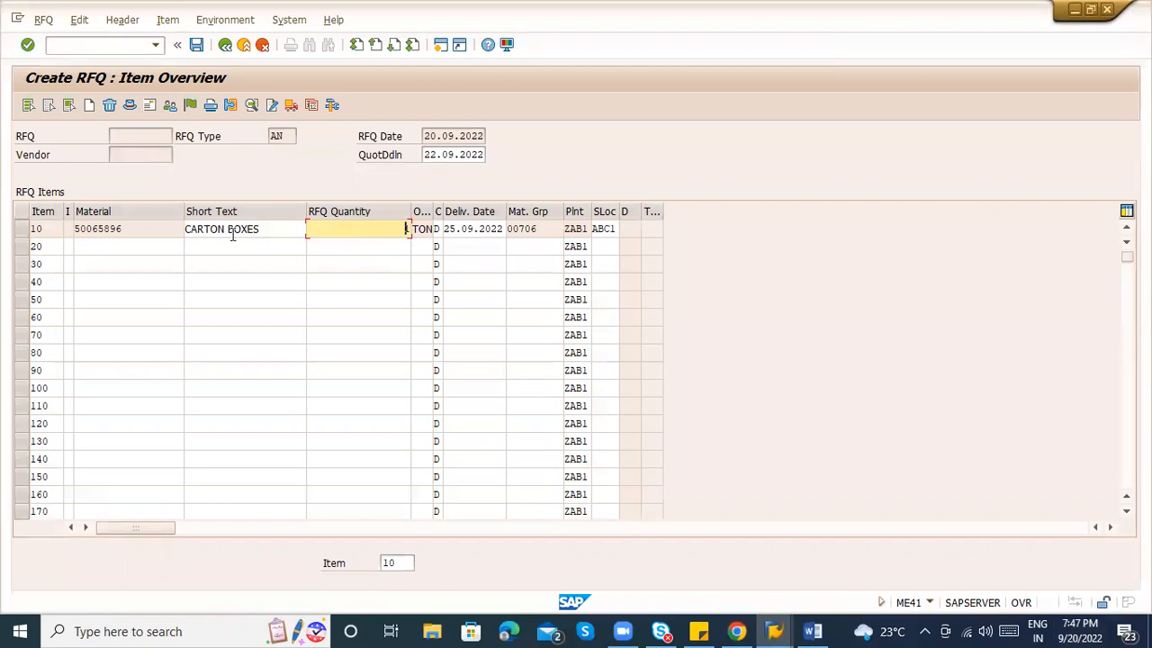
{"action": "type", "text": "1"}
{"action": "left_click", "coordinate": [423, 229]}
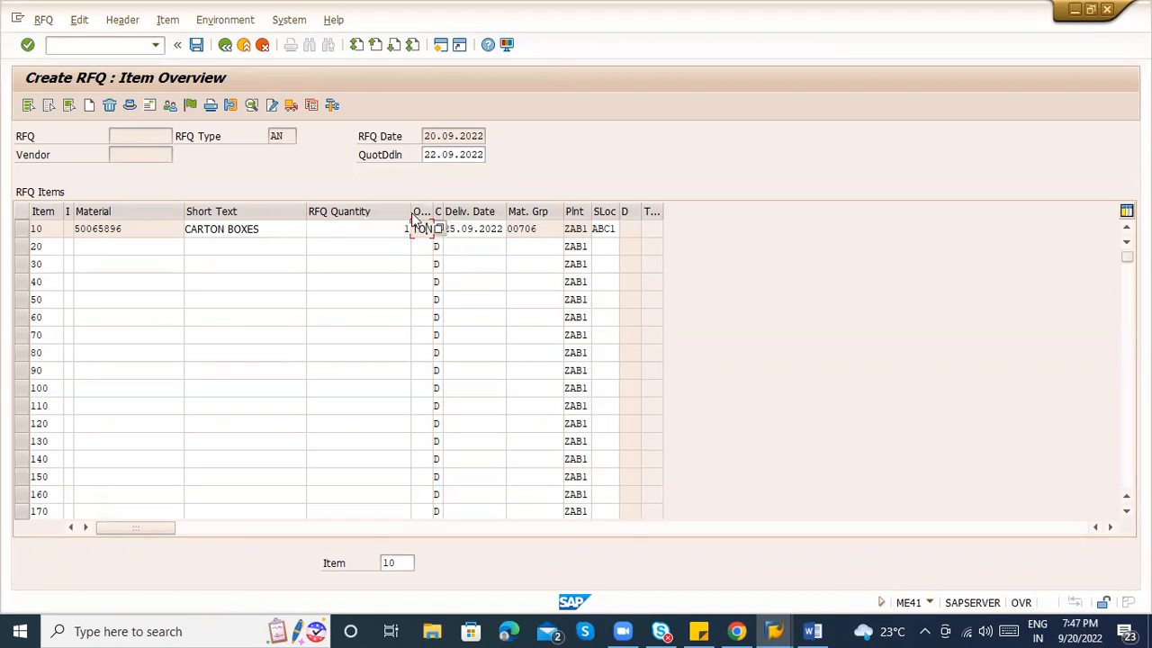
{"action": "left_click_drag", "start_coordinate": [412, 214], "coordinate": [360, 214]}
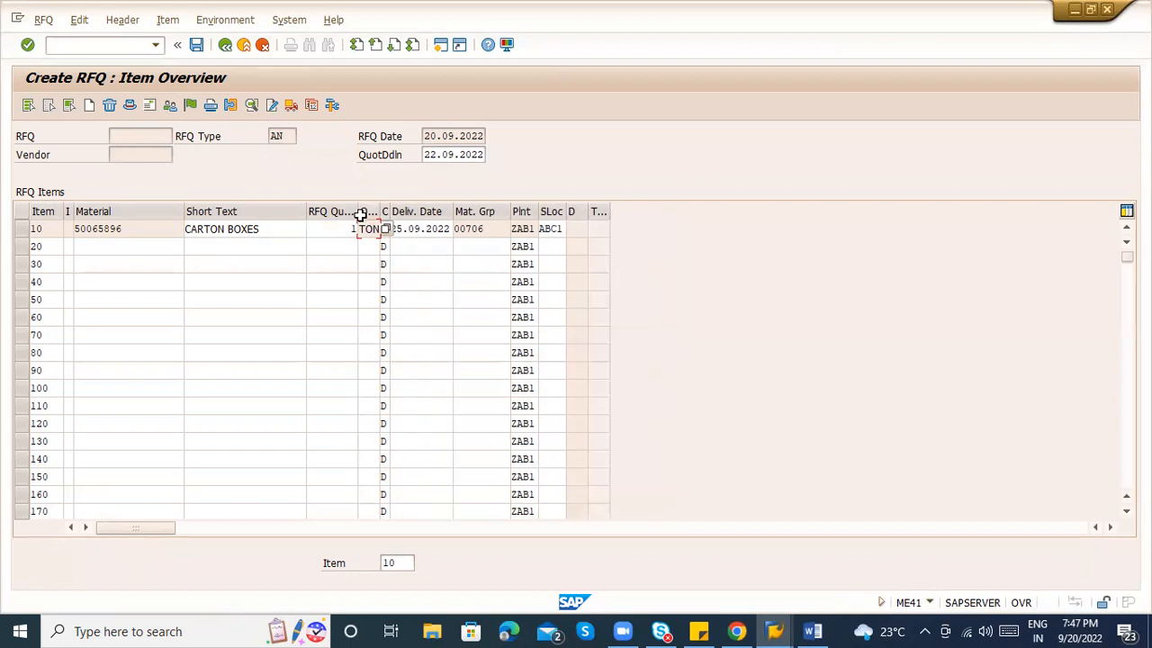
{"action": "key", "text": "alt+Tab"}
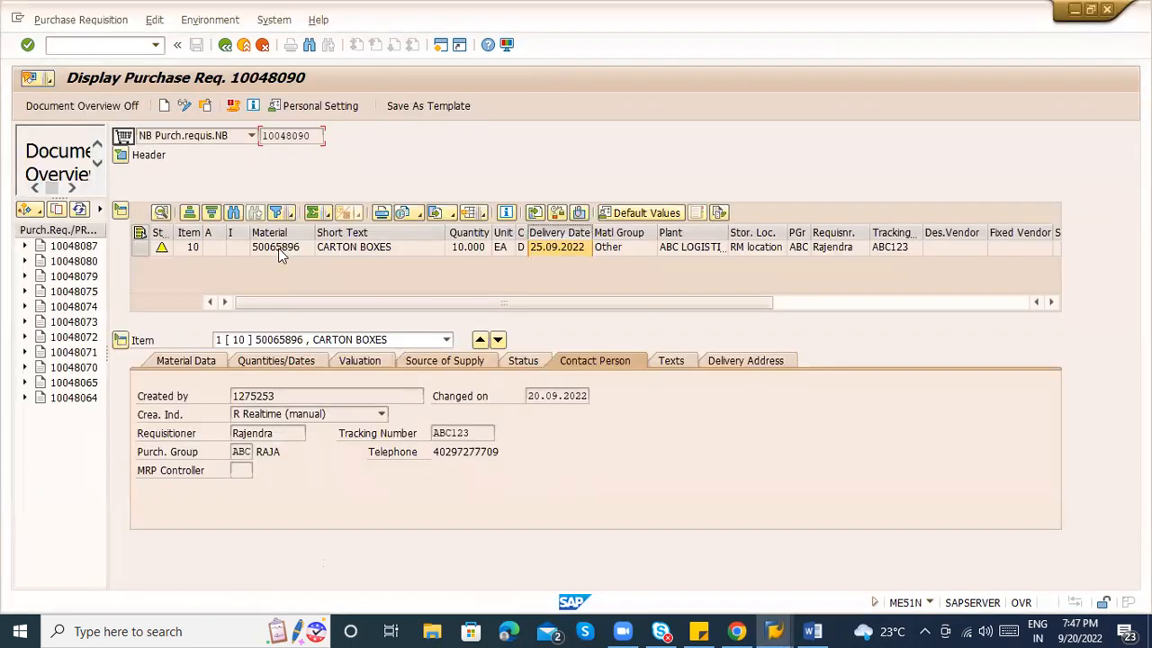
{"action": "double_click", "coordinate": [279, 248]}
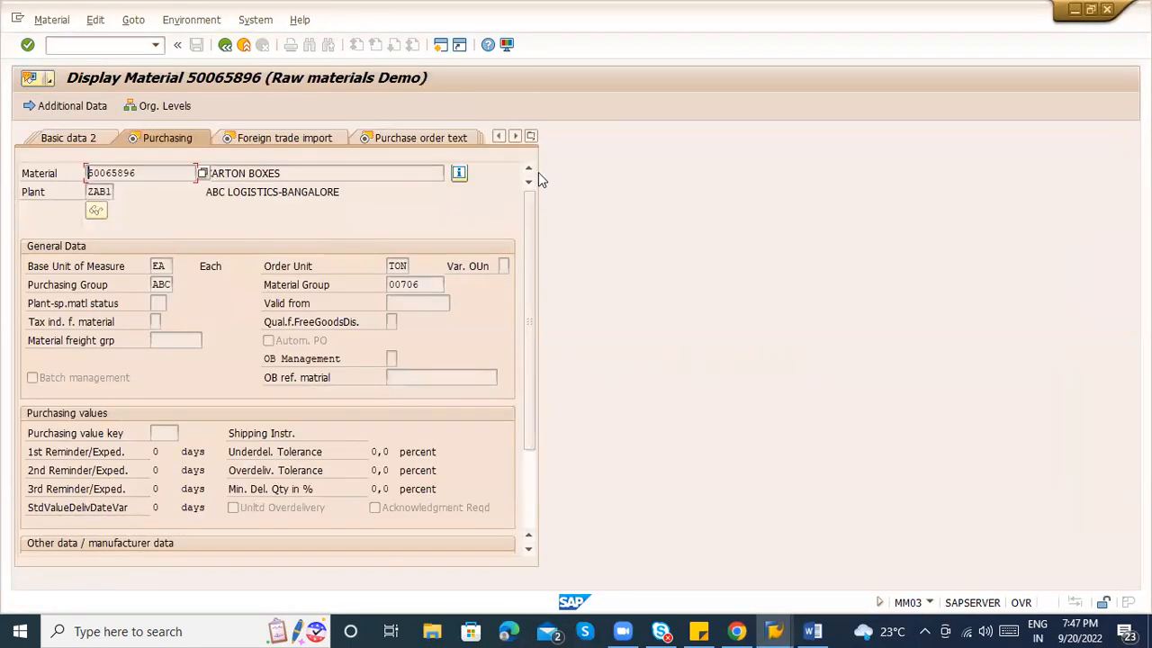
{"action": "double_click", "coordinate": [396, 265]}
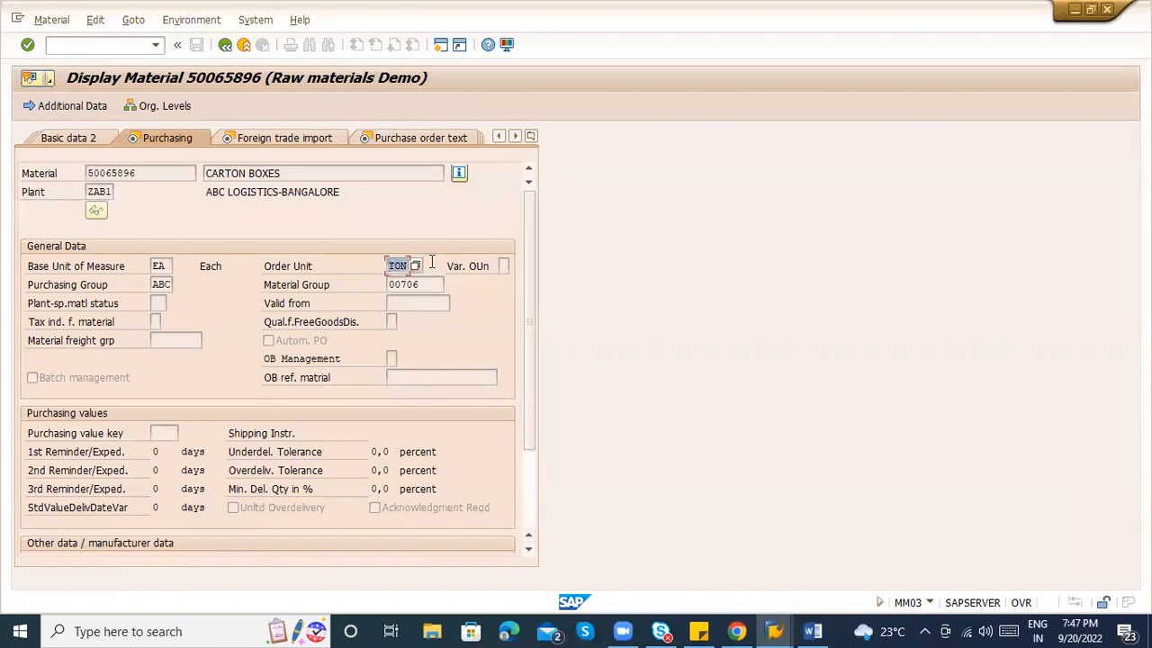
{"action": "key", "text": "alt+Tab"}
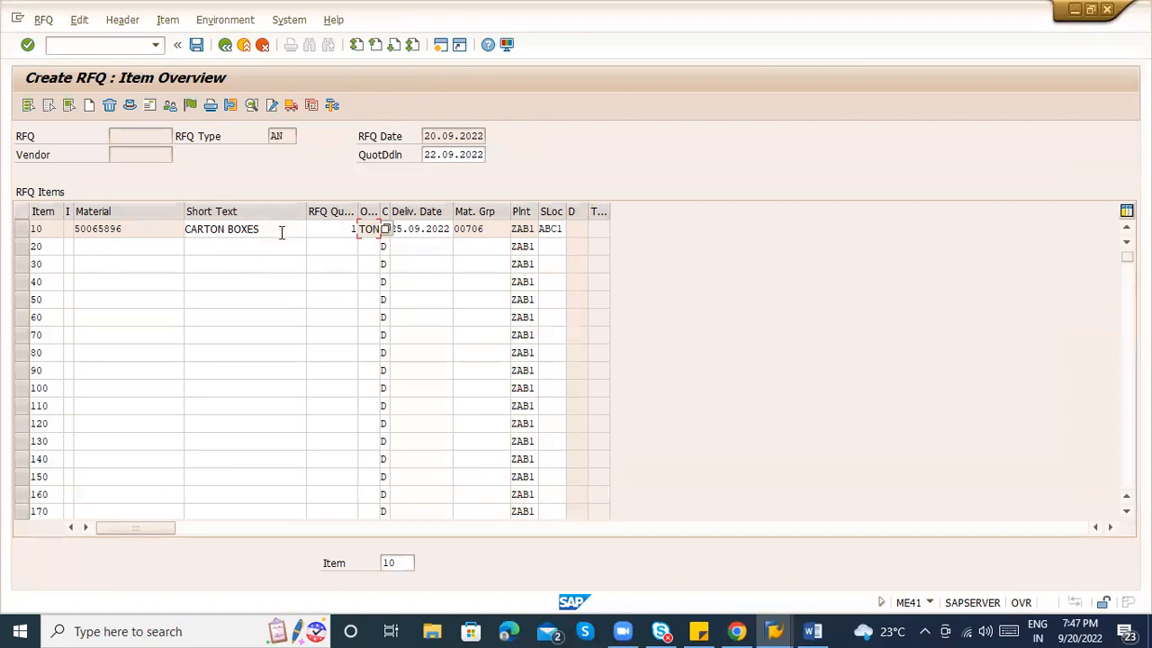
Verify item 10's CARTON BOXES, 1 TON and 25.09.2022 delivery, then open the header data.
{"action": "left_click", "coordinate": [281, 231]}
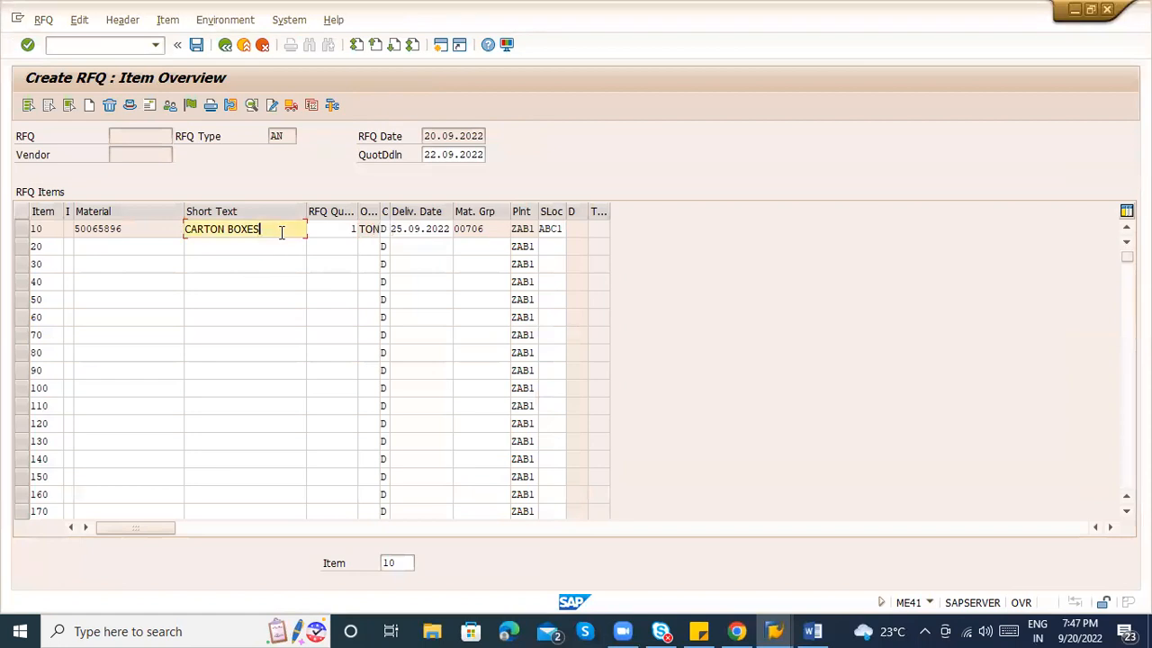
{"action": "left_click", "coordinate": [343, 231]}
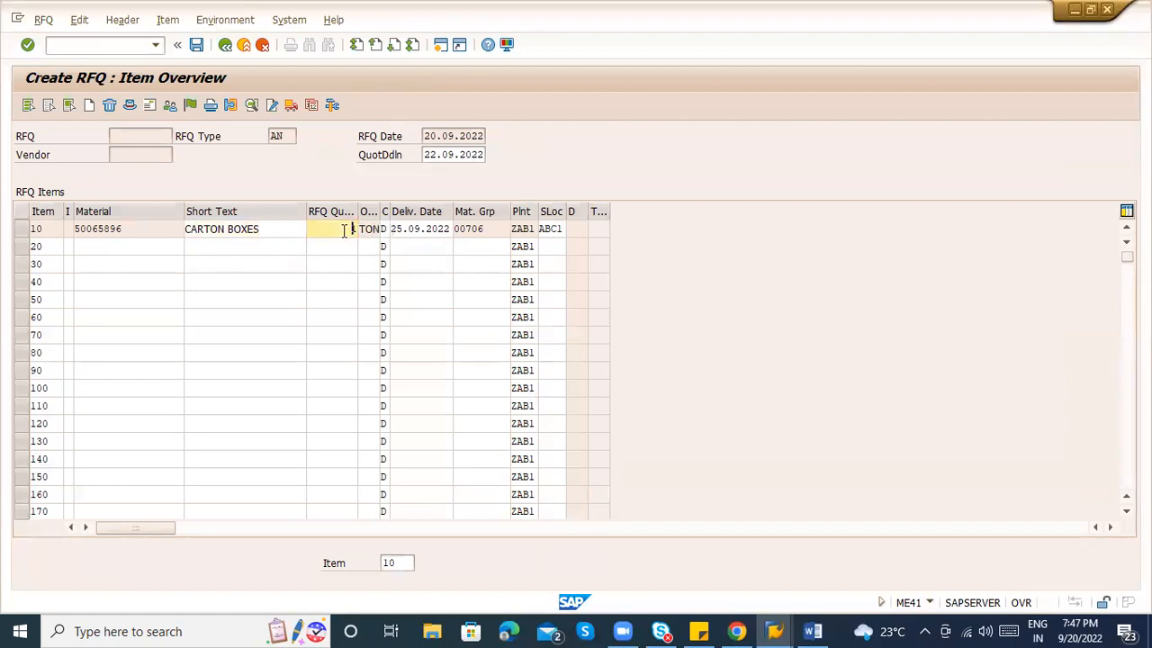
{"action": "key", "text": "alt+Tab"}
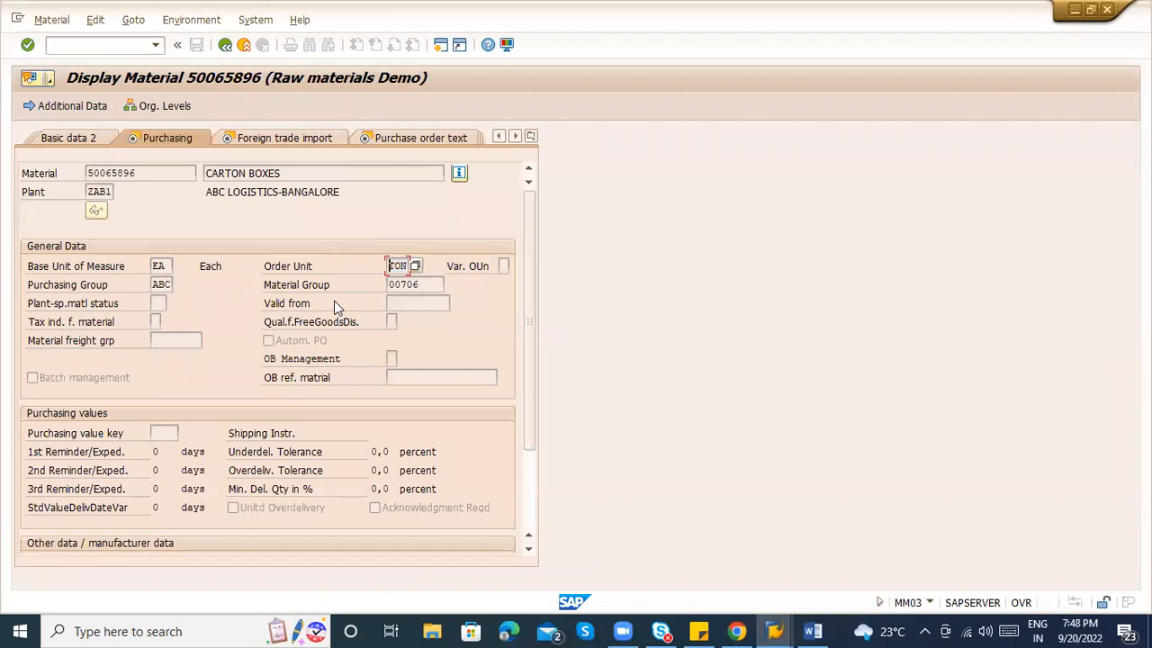
{"action": "key", "text": "alt+Tab"}
{"action": "left_click", "coordinate": [367, 229]}
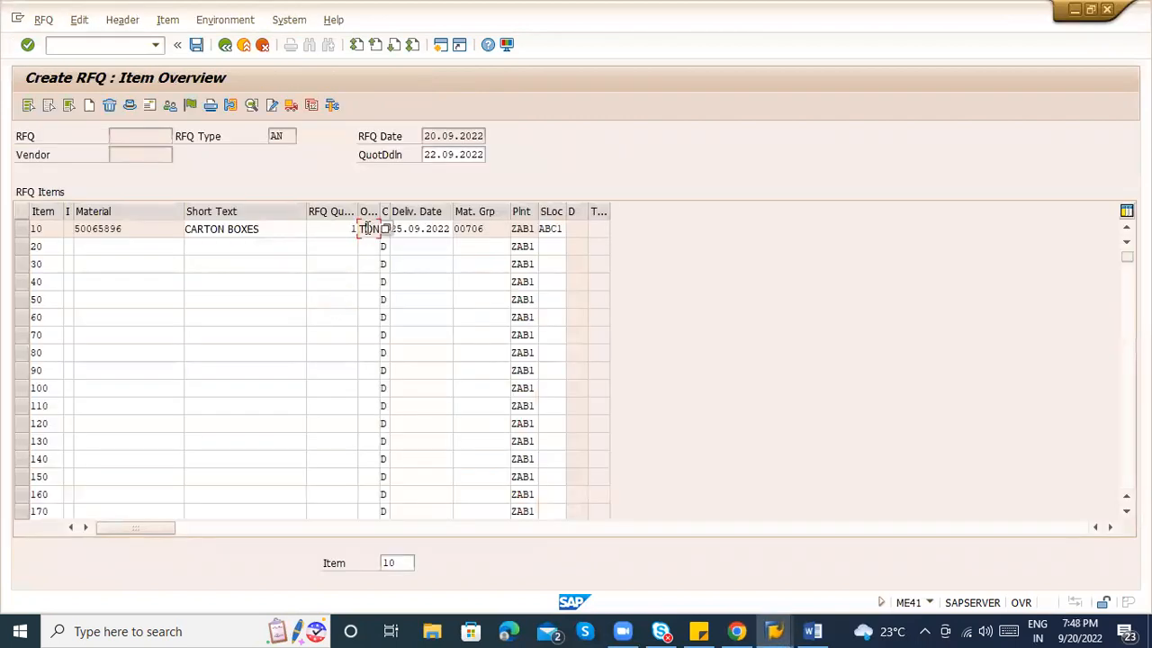
{"action": "left_click", "coordinate": [441, 232]}
{"action": "double_click", "coordinate": [440, 231]}
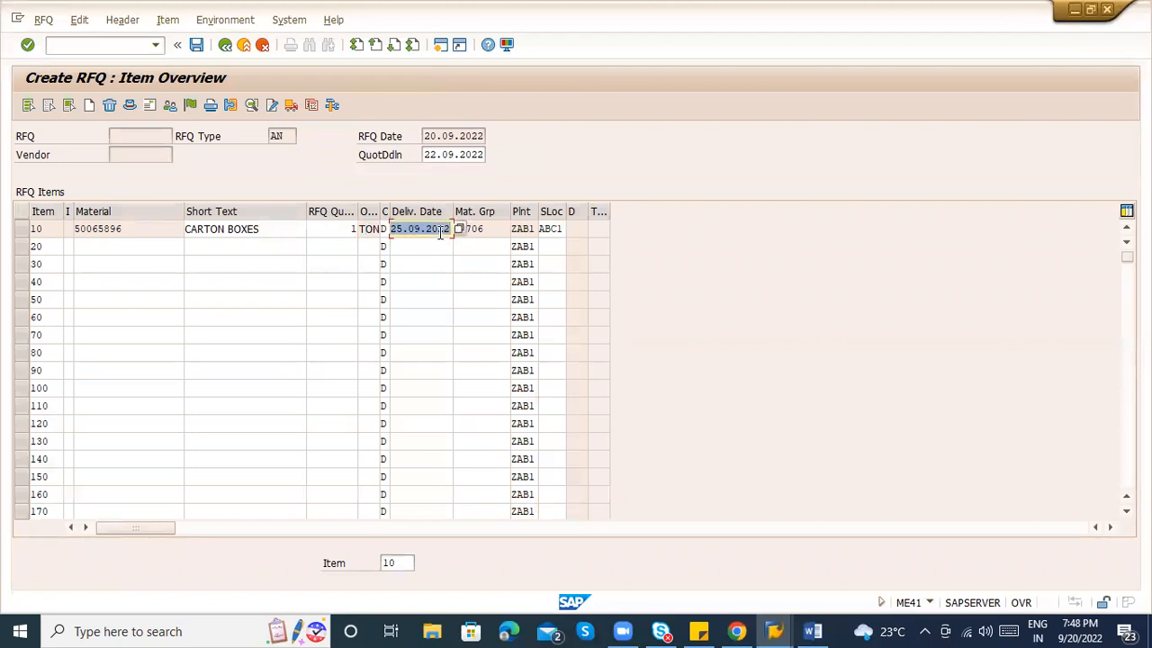
{"action": "left_click", "coordinate": [25, 230]}
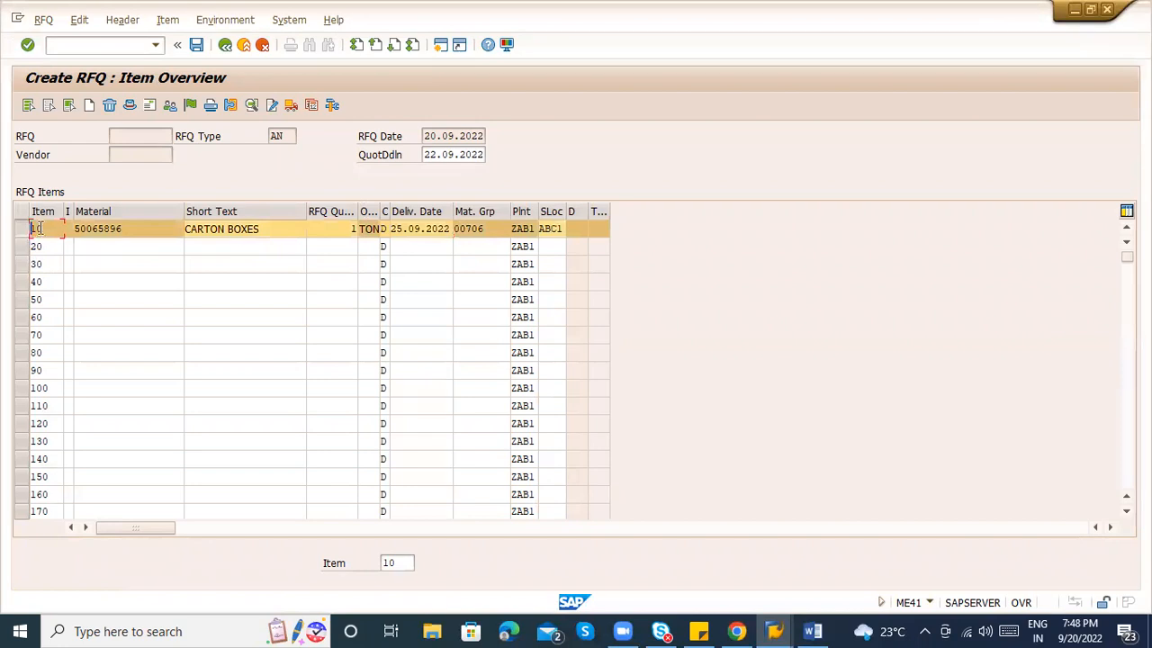
{"action": "left_click", "coordinate": [131, 108]}
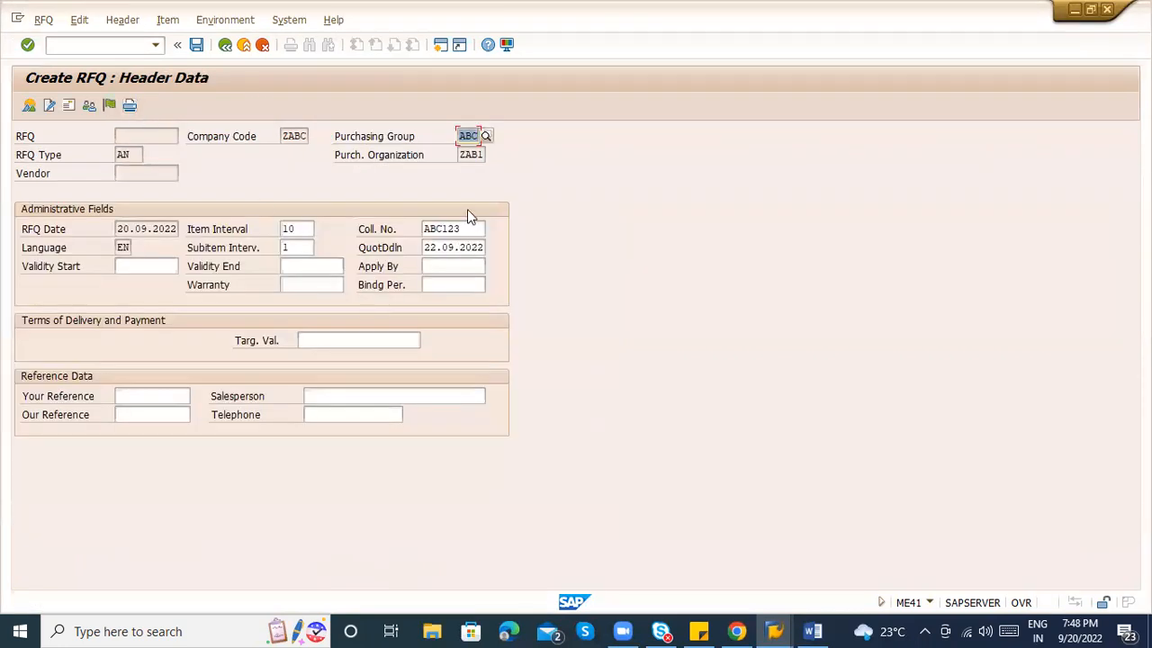
Check the header's item interval and validity start, view header texts, then check partners from the item overview.
{"action": "left_click", "coordinate": [290, 229]}
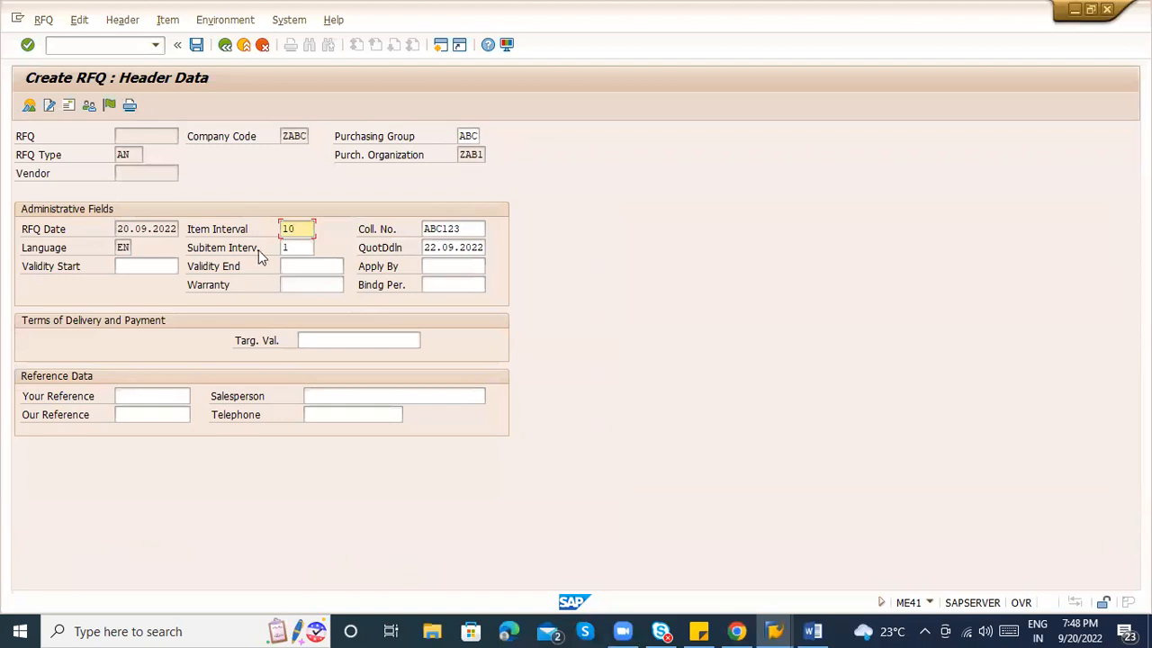
{"action": "left_click", "coordinate": [149, 268]}
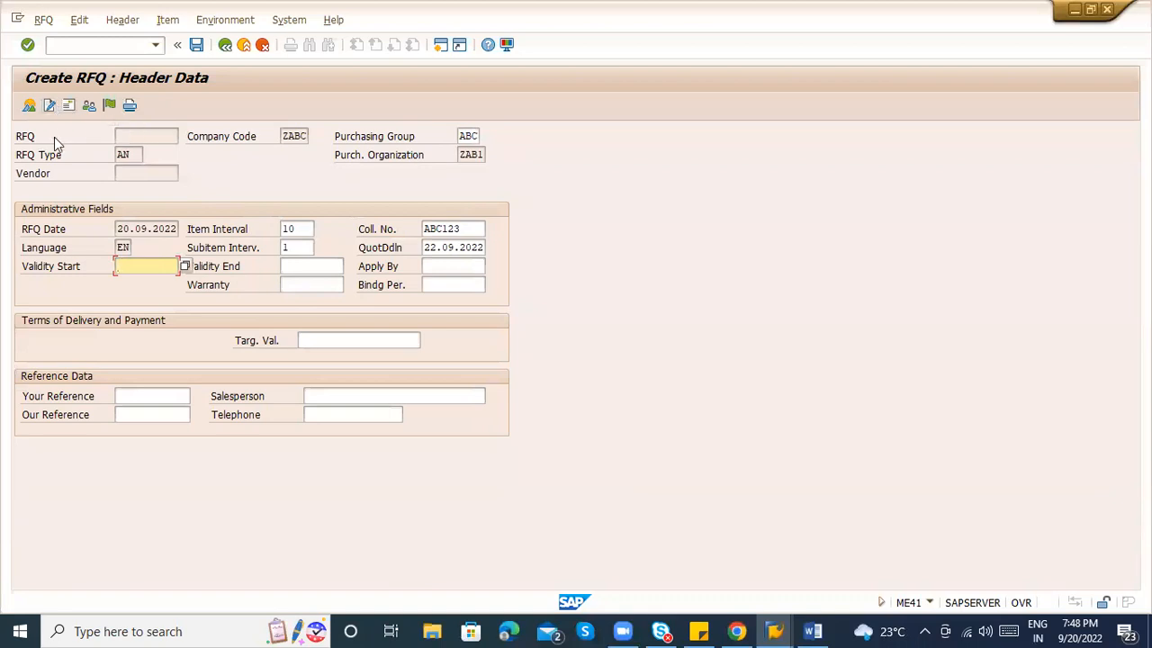
{"action": "left_click", "coordinate": [49, 105]}
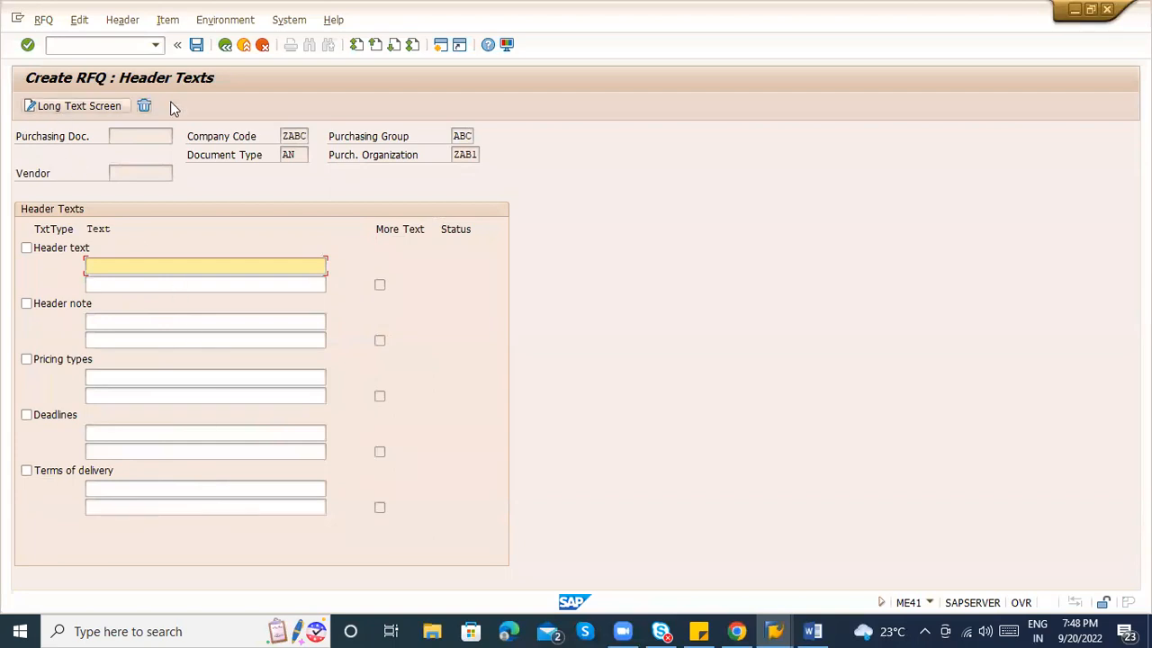
{"action": "left_click", "coordinate": [225, 46]}
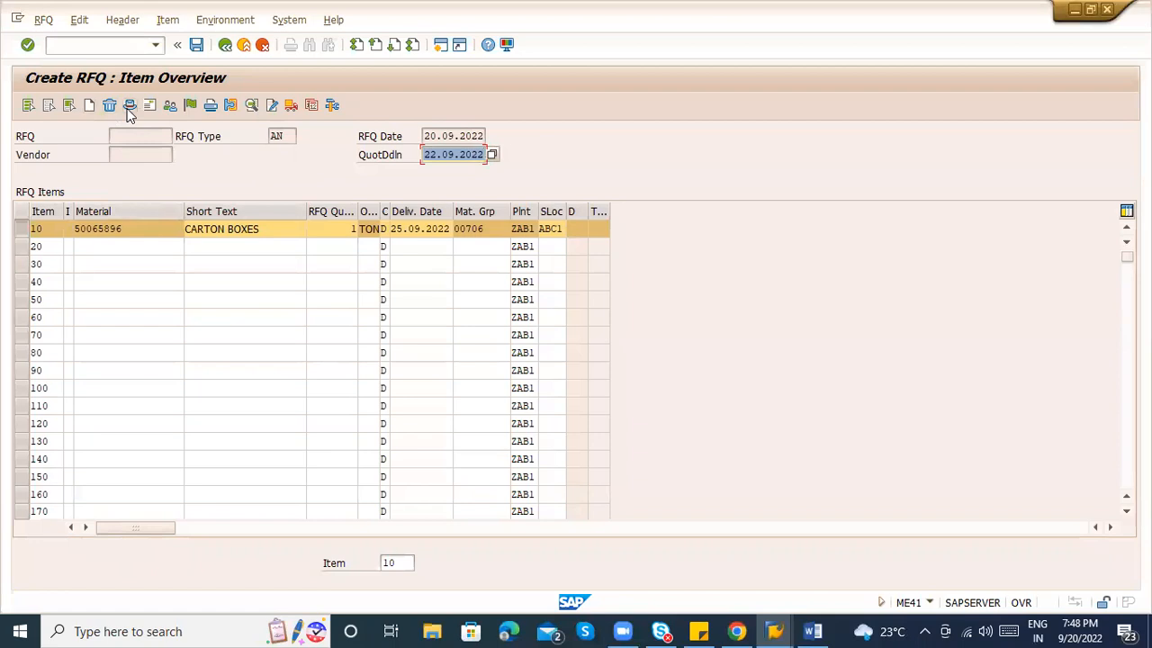
{"action": "left_click", "coordinate": [167, 108]}
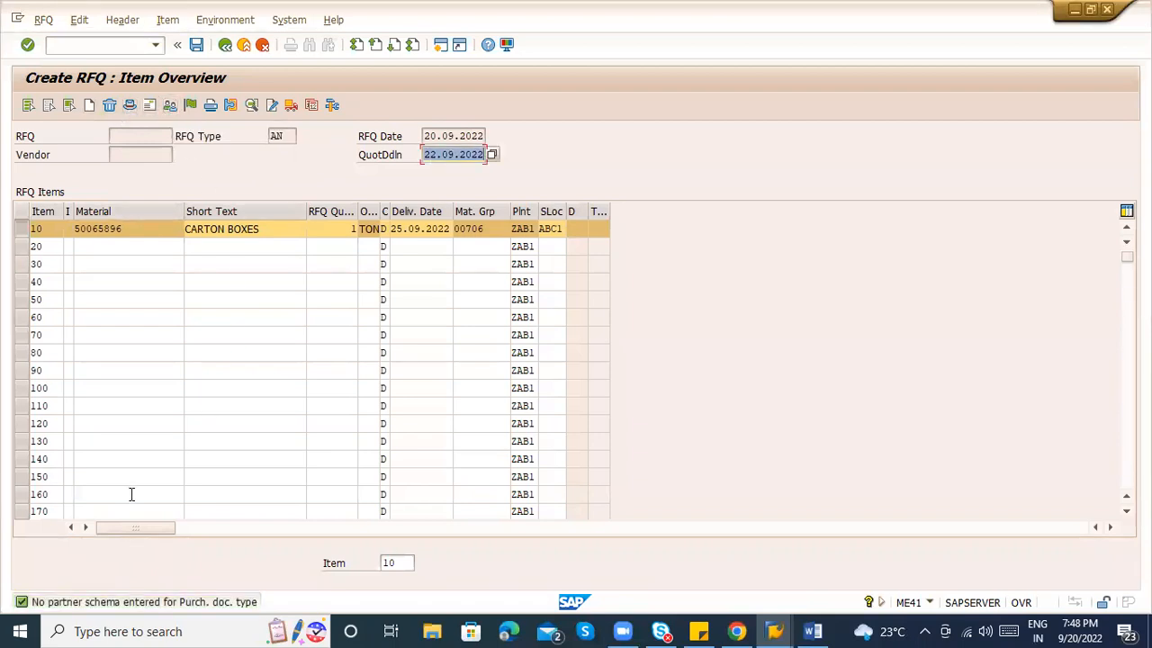
Address the RFQ to vendor 100587, PACKAGING SUPPLIER.
{"action": "left_click", "coordinate": [153, 105]}
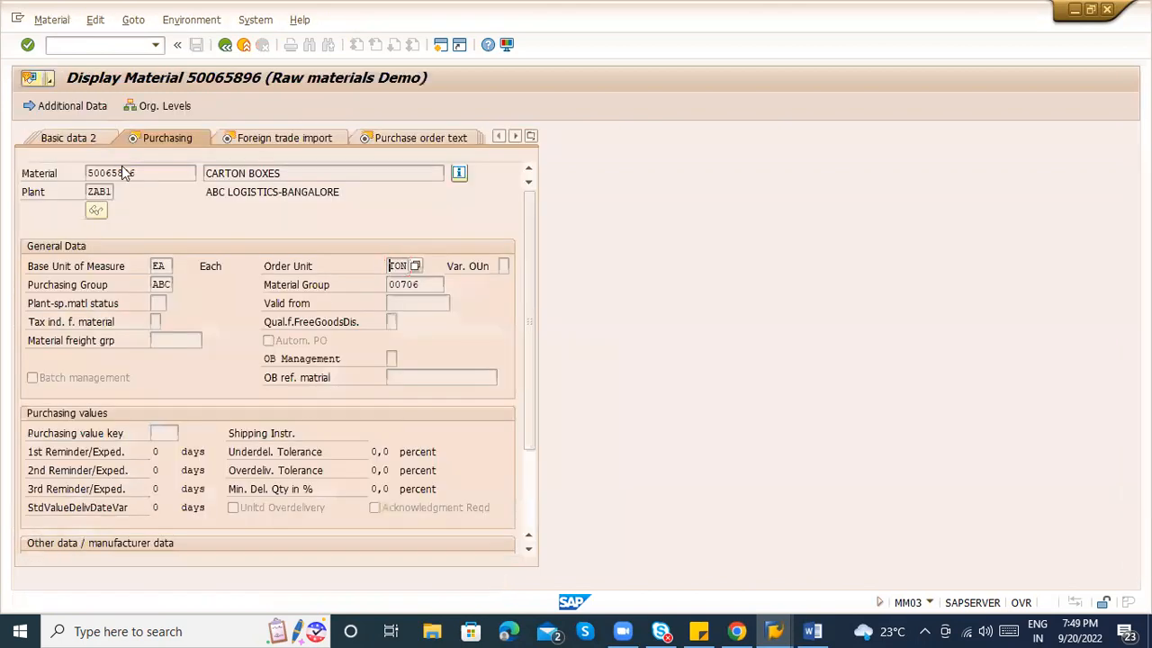
{"action": "key", "text": "alt+Tab"}
{"action": "key", "text": "alt+Tab"}
{"action": "key", "text": "alt+Tab"}
{"action": "key", "text": "alt+Tab"}
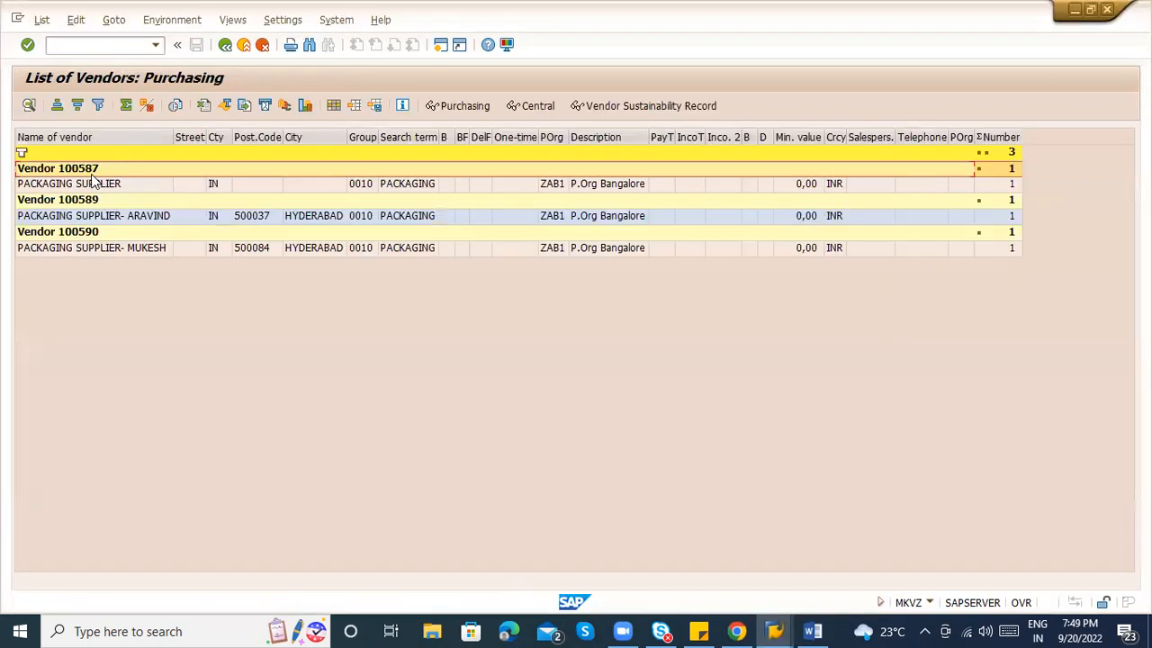
{"action": "key", "text": "alt+Tab"}
{"action": "key", "text": "alt+Tab"}
{"action": "type", "text": "100587"}
{"action": "key", "text": "Return"}
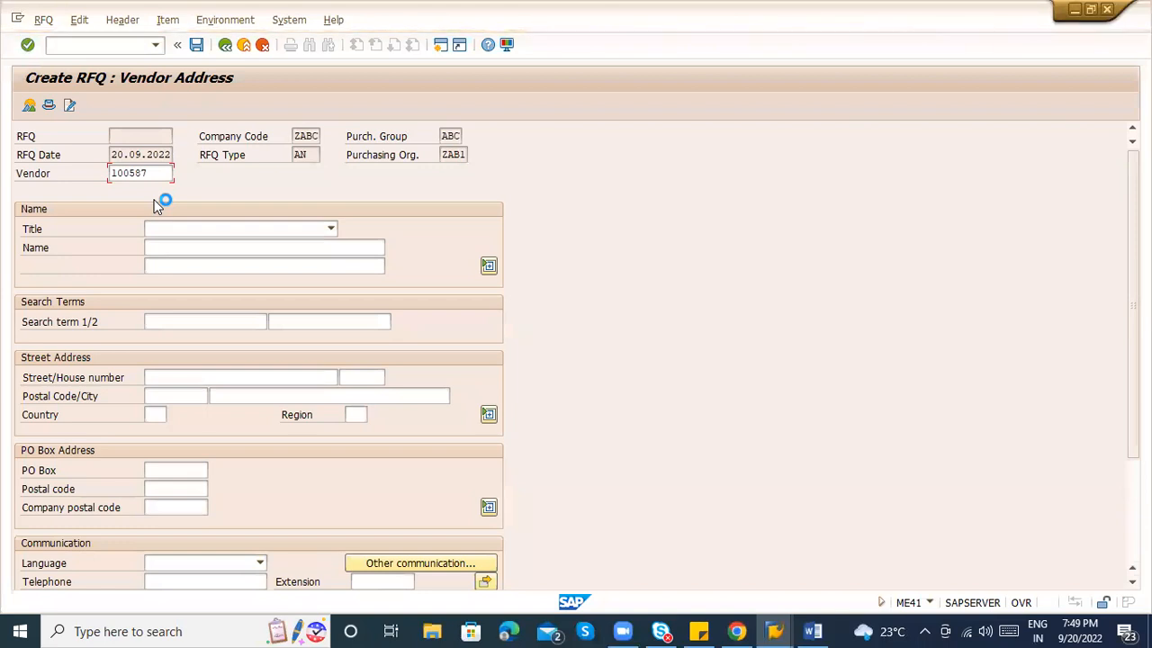
{"action": "key", "text": "Return"}
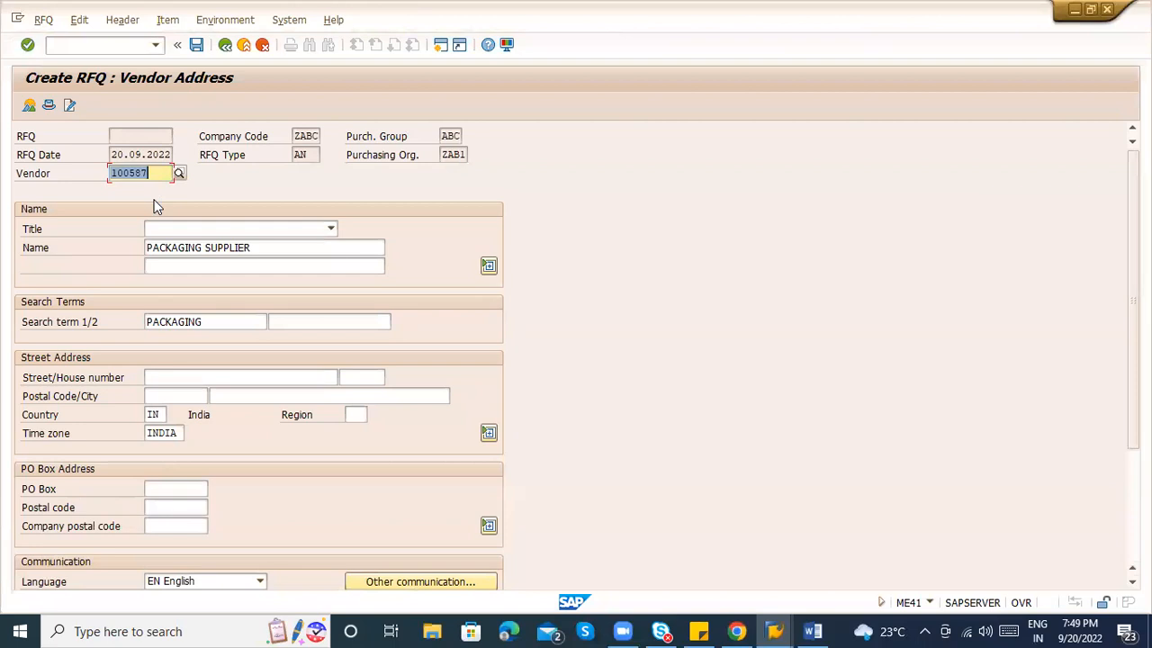
{"action": "left_click", "coordinate": [285, 249]}
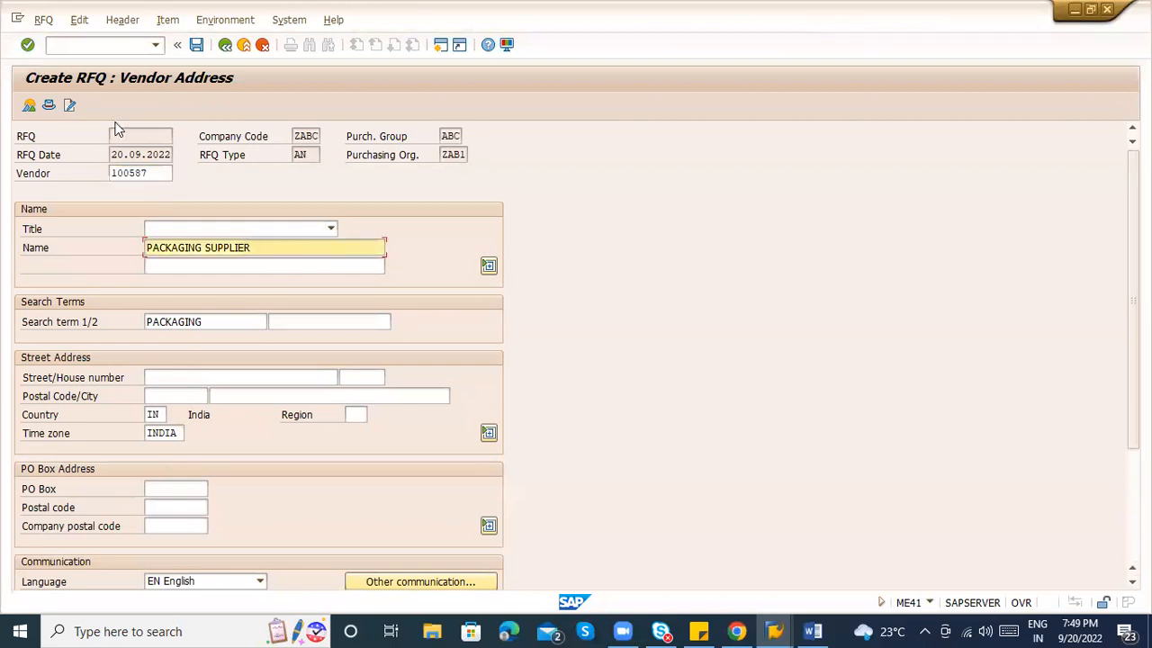
Save the first carton-box RFQ despite the output message warning.
{"action": "left_click", "coordinate": [197, 45]}
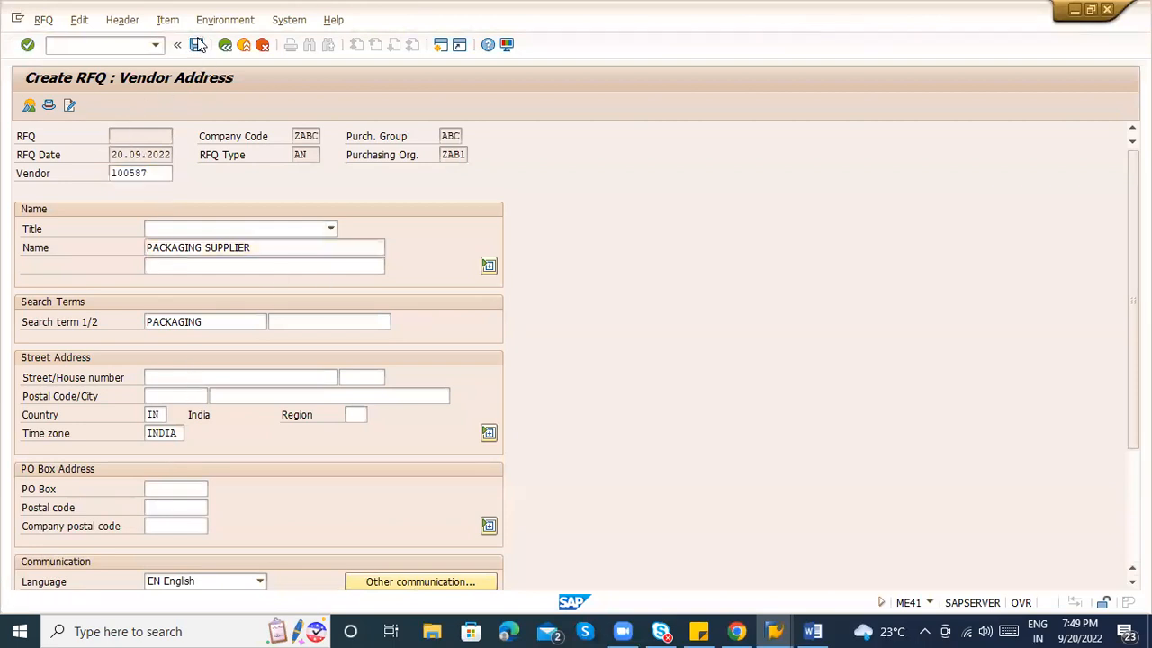
{"action": "left_click", "coordinate": [238, 366]}
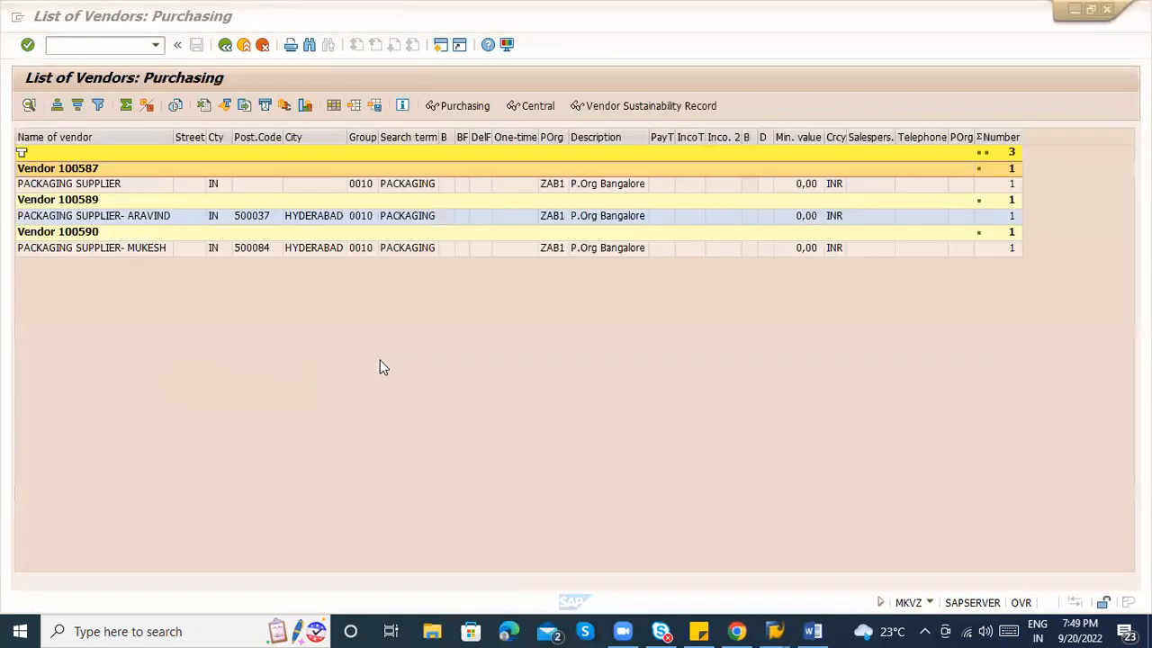
{"action": "key", "text": "alt+Tab"}
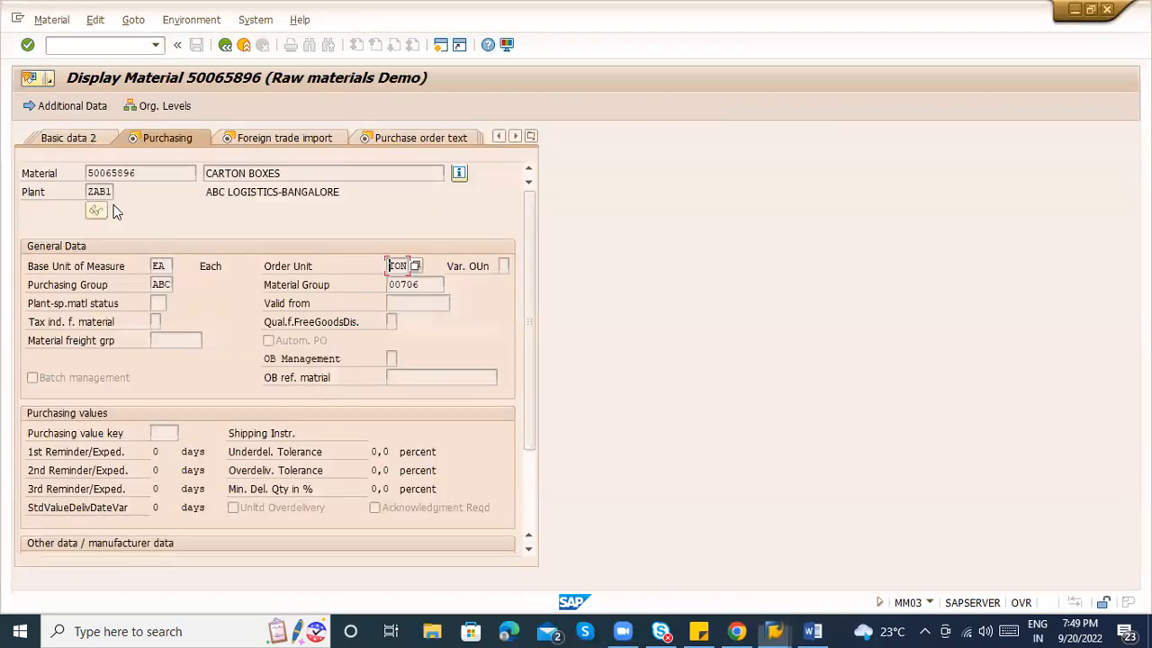
{"action": "key", "text": "alt+Tab"}
{"action": "key", "text": "alt+Tab"}
{"action": "left_click", "coordinate": [136, 177]}
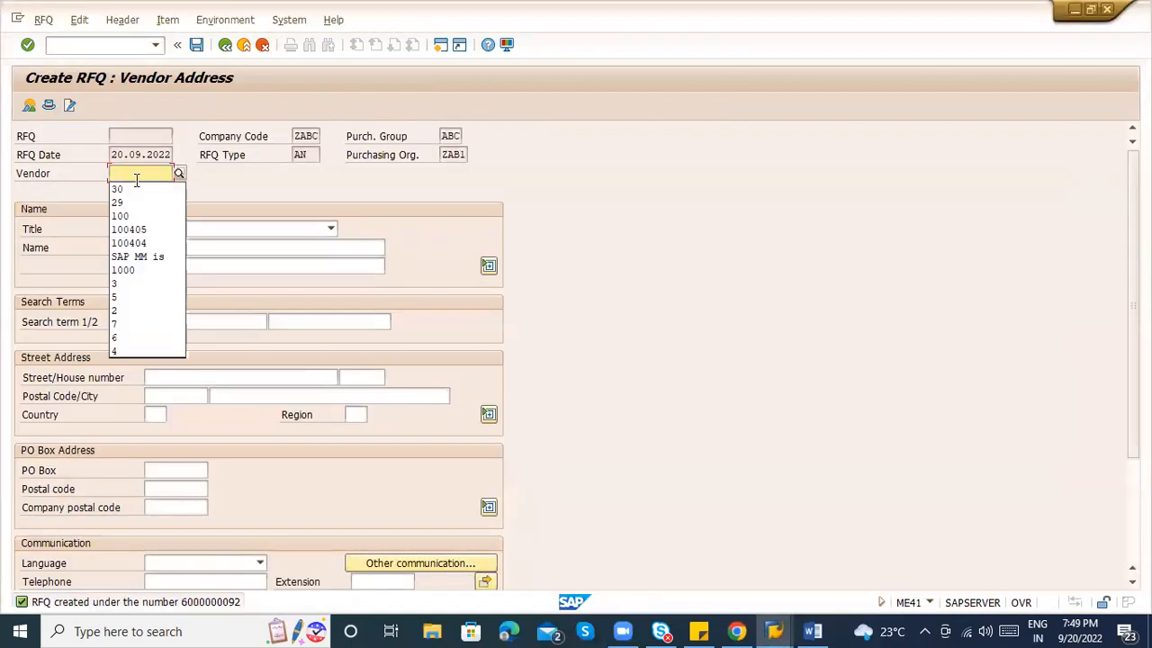
Address the second RFQ to vendor 10059 and save it despite the output warning.
{"action": "key", "text": "alt+Tab"}
{"action": "key", "text": "alt+Tab"}
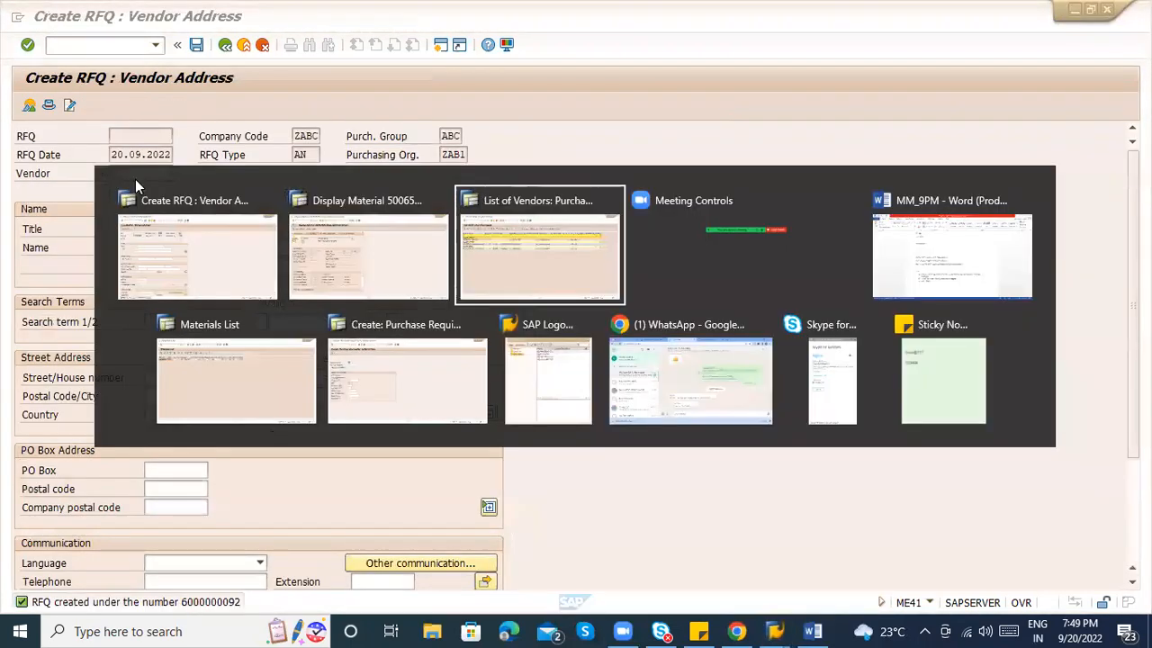
{"action": "key", "text": "alt+Tab"}
{"action": "type", "text": "10"}
{"action": "type", "text": "059"}
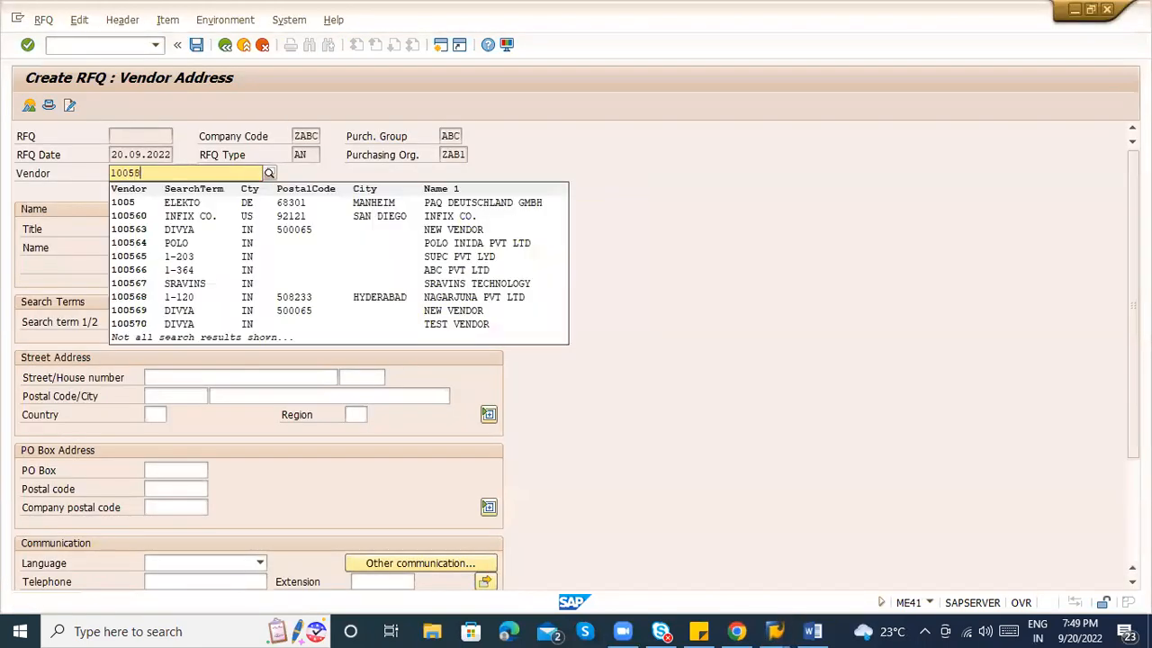
{"action": "key", "text": "Return"}
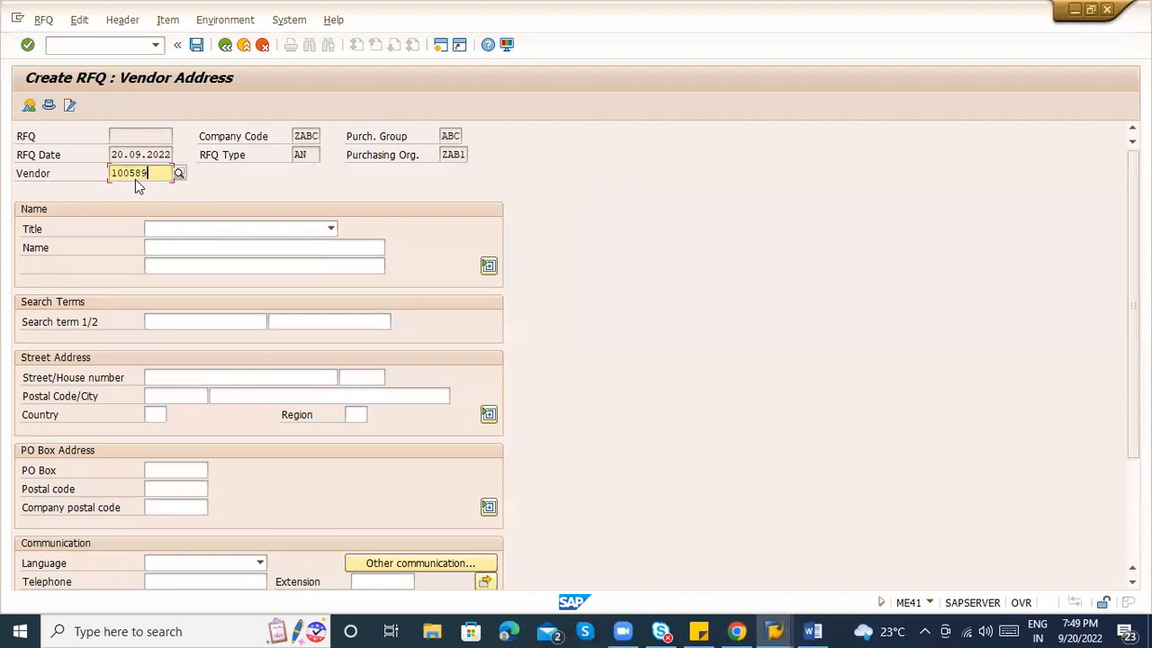
{"action": "left_click", "coordinate": [299, 247]}
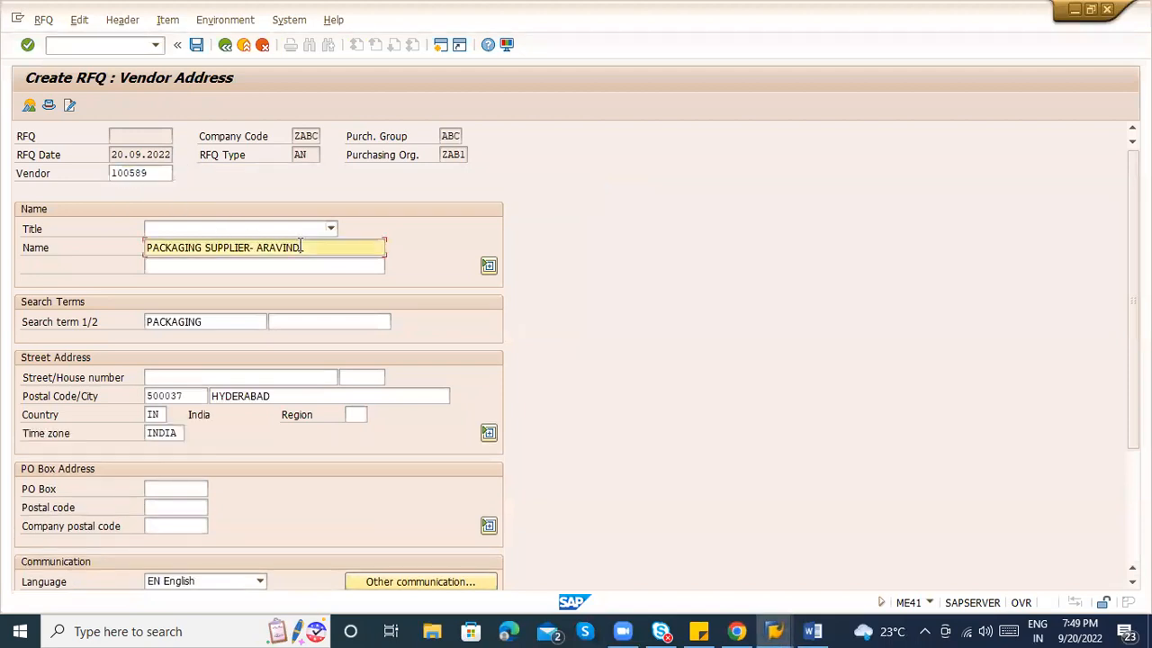
{"action": "left_click", "coordinate": [197, 45]}
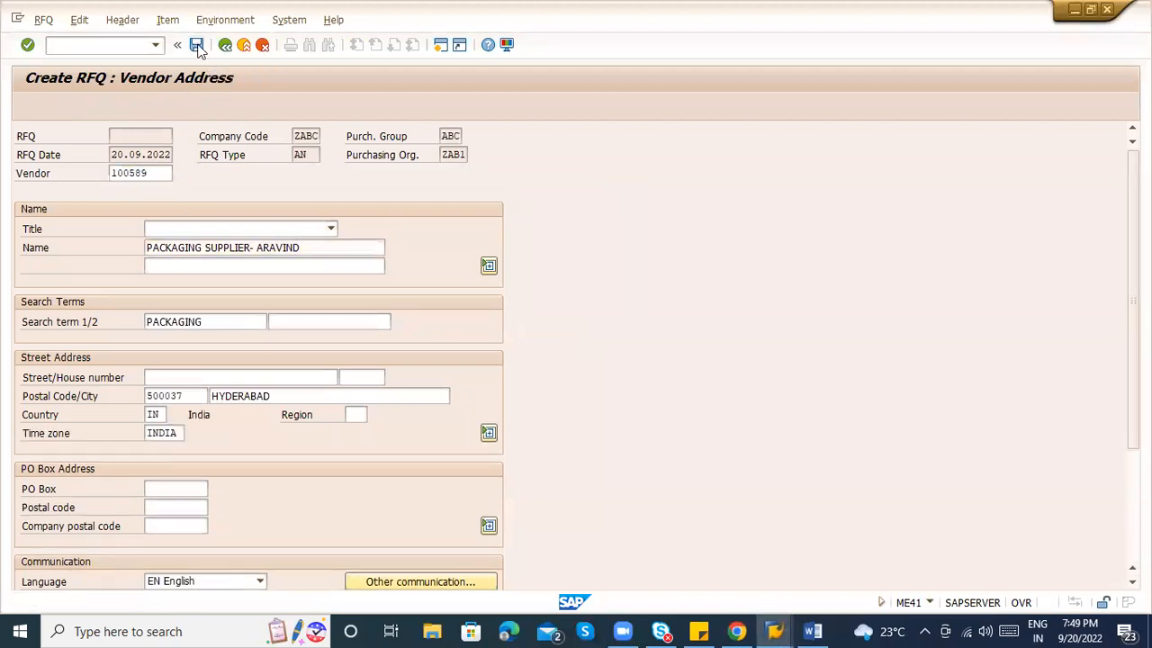
{"action": "left_click", "coordinate": [225, 366]}
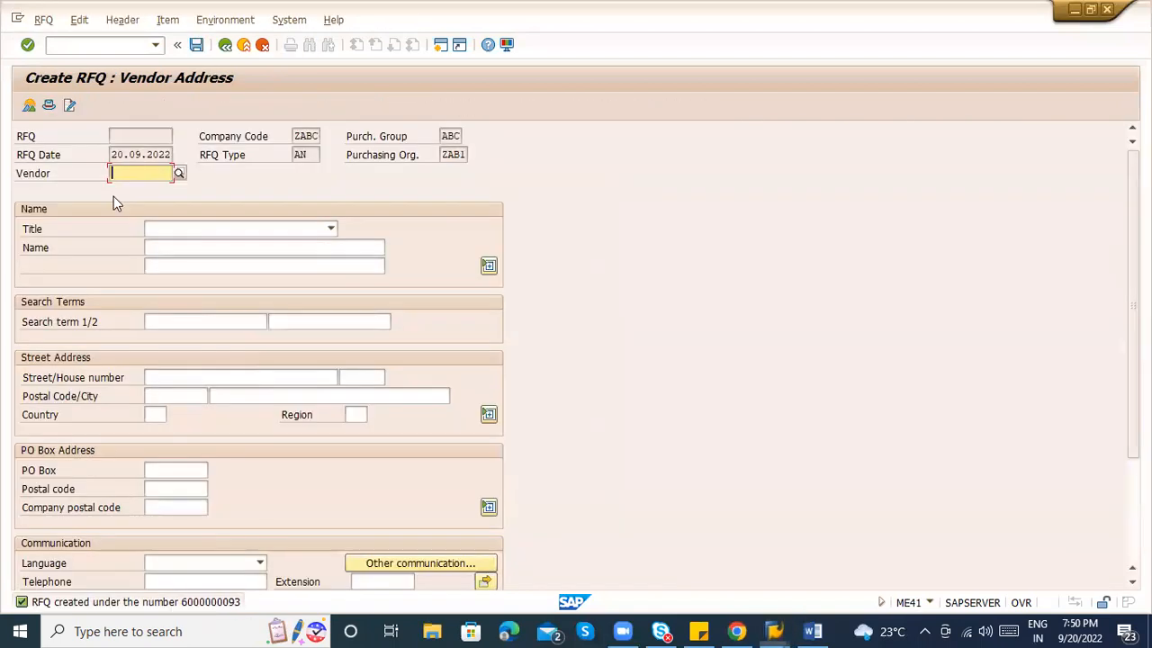
Pick vendor 100550 from the suggestions and save the third RFQ despite the output warning.
{"action": "left_click", "coordinate": [121, 172]}
{"action": "type", "text": "1005"}
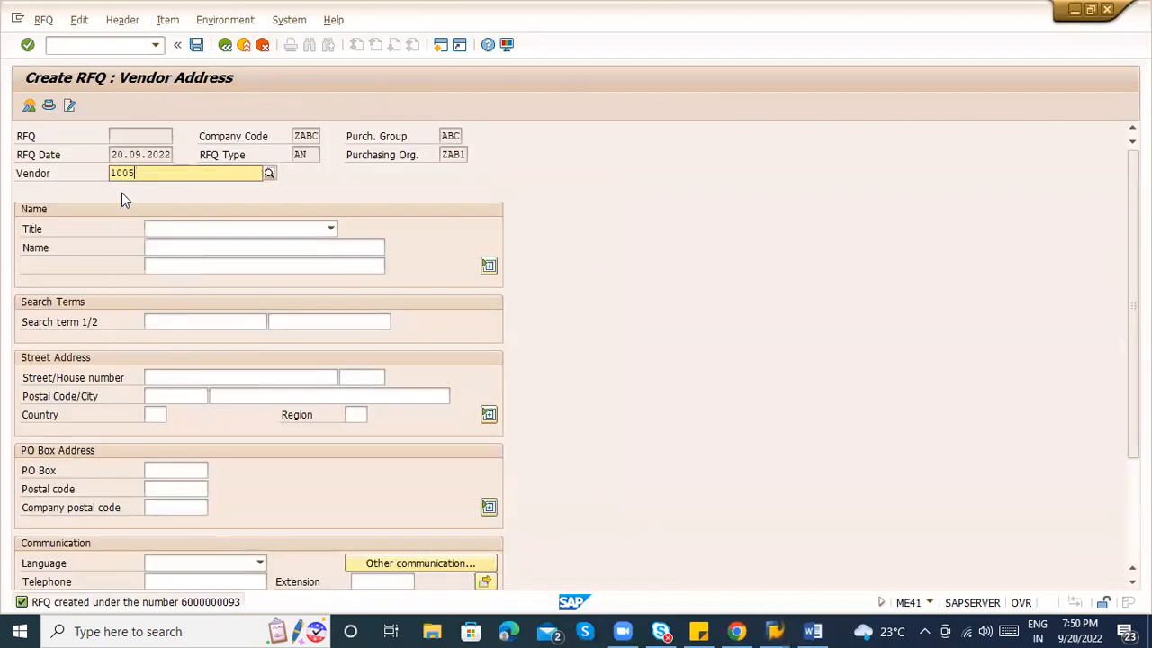
{"action": "type", "text": "5"}
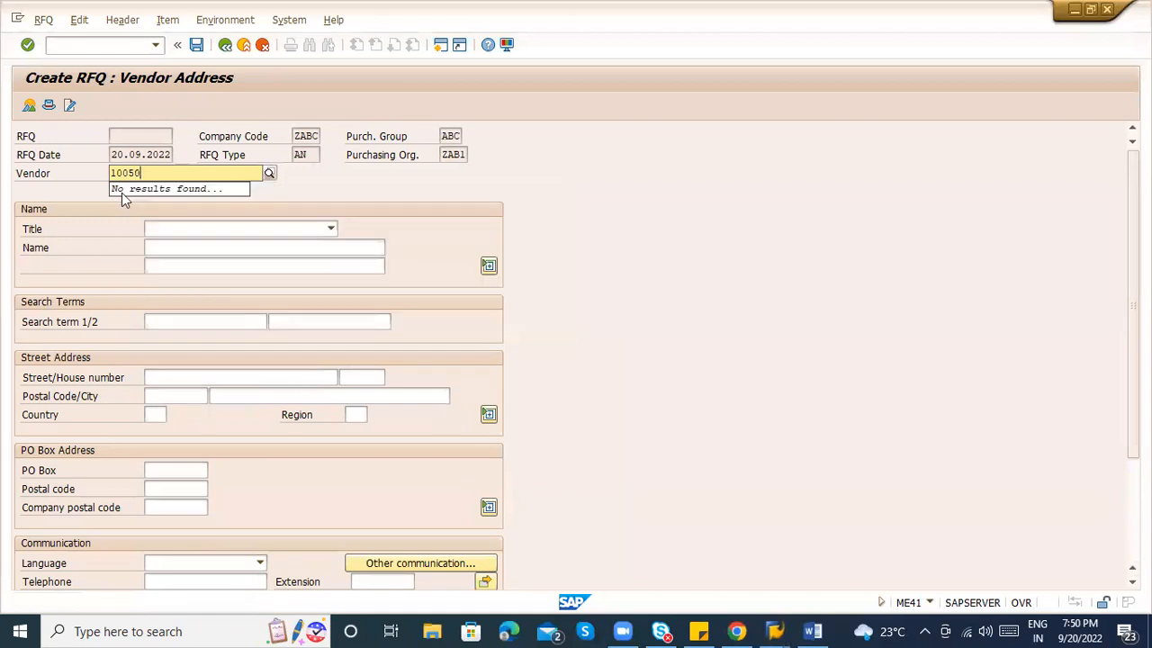
{"action": "type", "text": "0"}
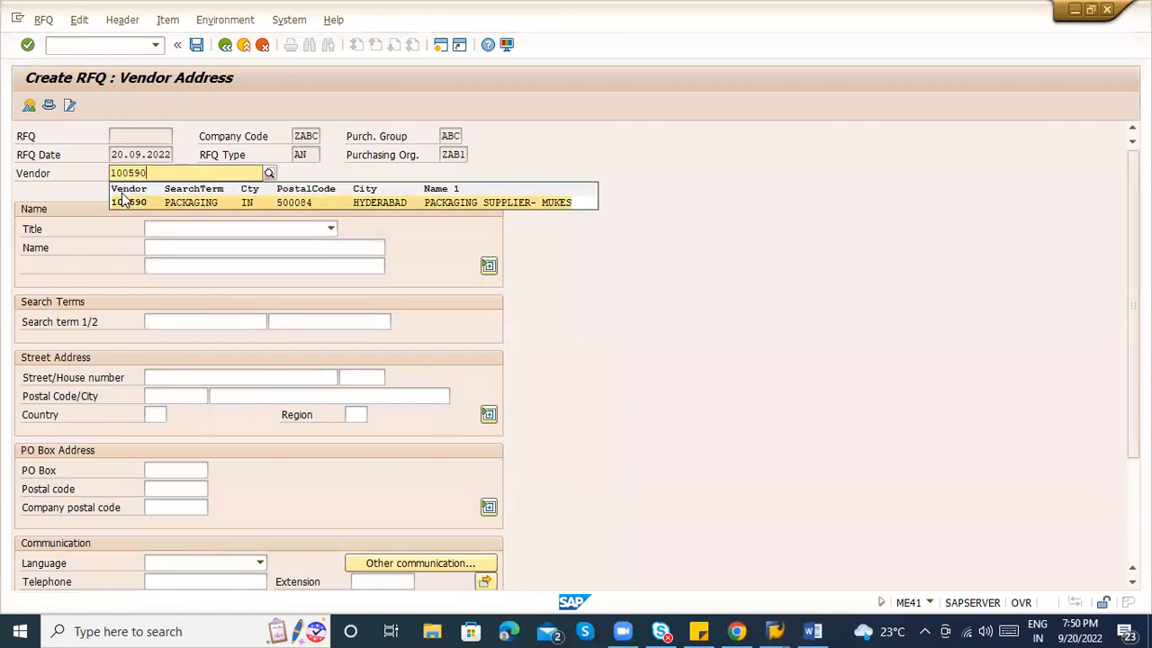
{"action": "left_click", "coordinate": [122, 192]}
{"action": "left_click", "coordinate": [312, 263]}
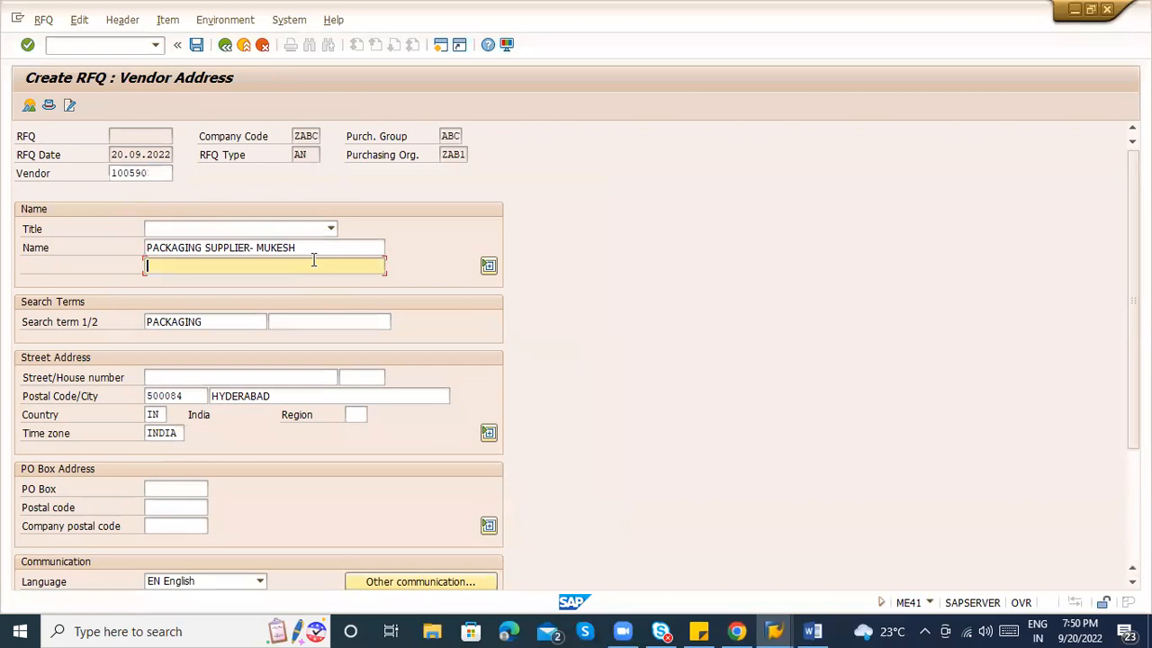
{"action": "key", "text": "ctrl+s"}
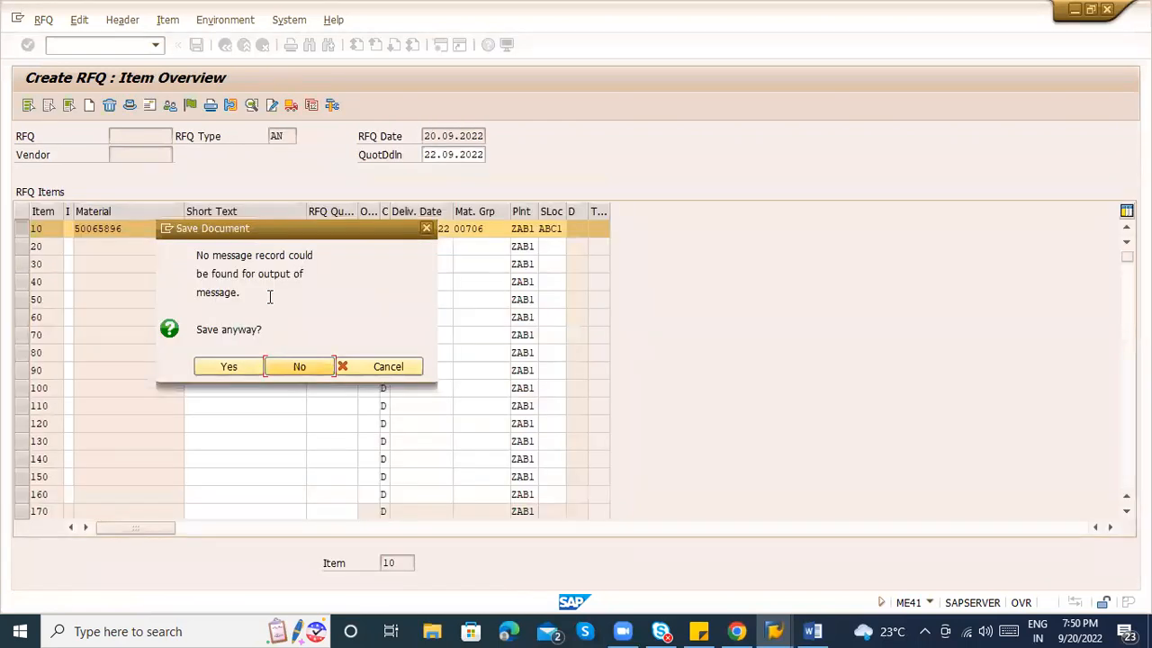
{"action": "left_click_drag", "start_coordinate": [198, 256], "coordinate": [287, 330]}
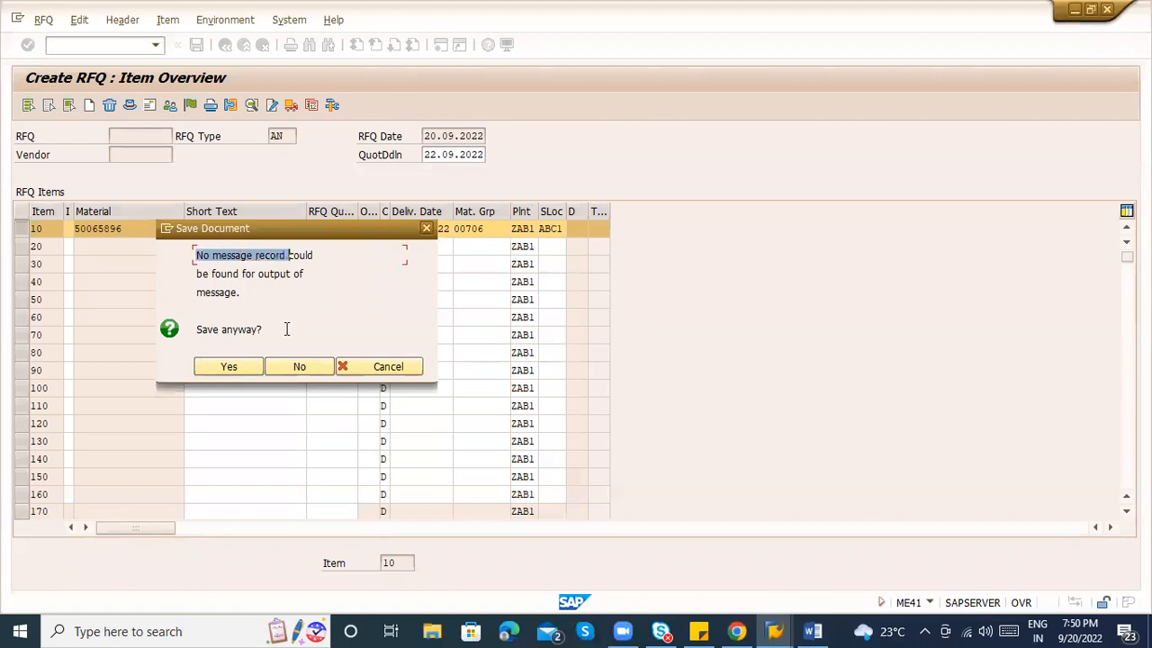
{"action": "left_click", "coordinate": [227, 367]}
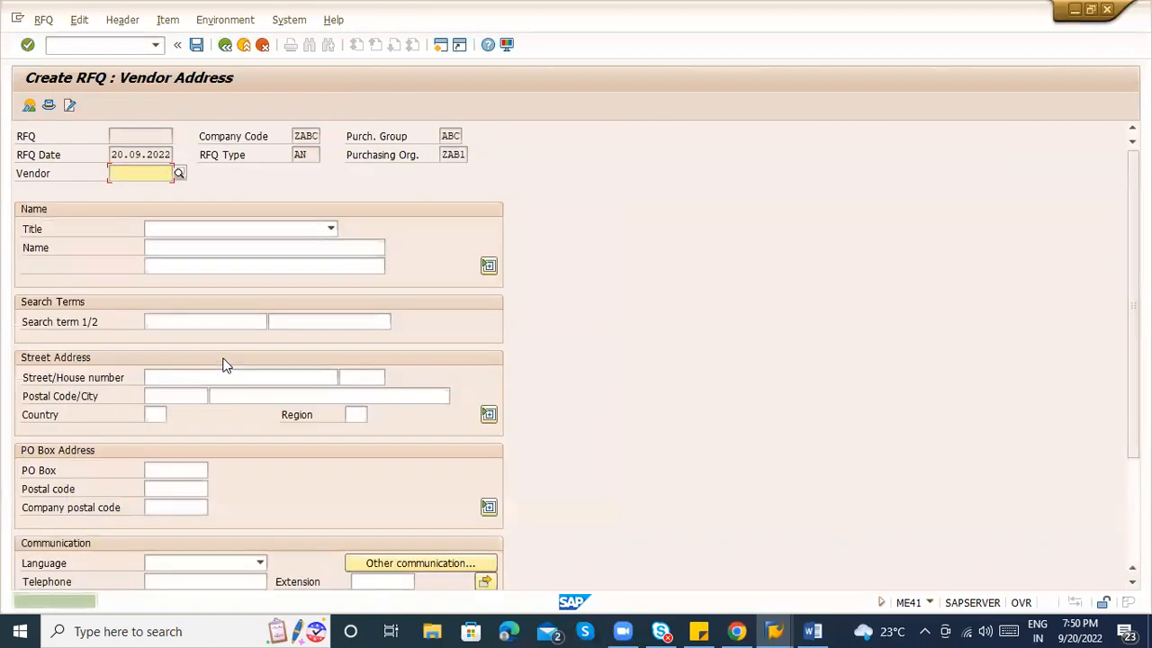
{"action": "left_click", "coordinate": [43, 19]}
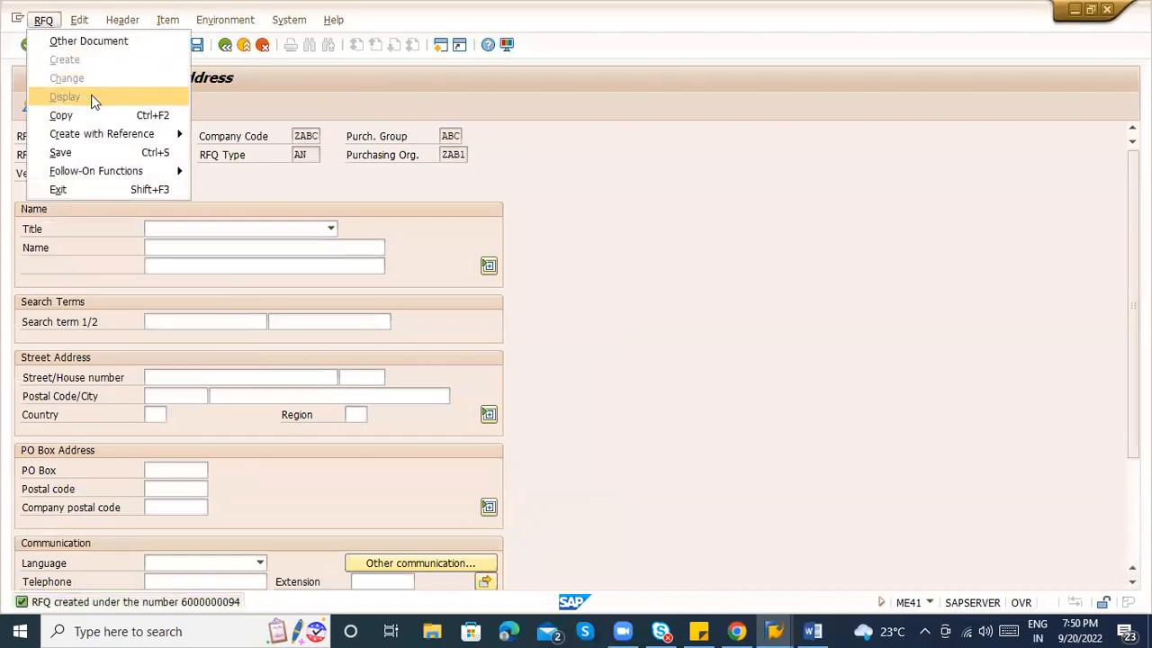
{"action": "left_click", "coordinate": [469, 177]}
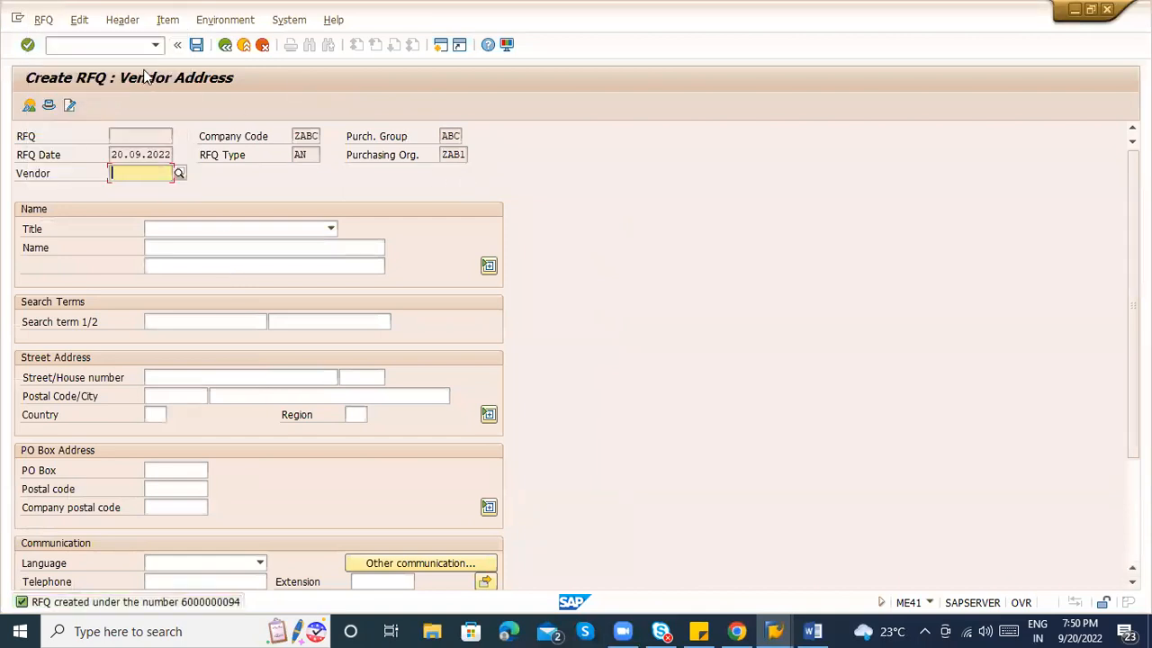
{"action": "left_click", "coordinate": [114, 47]}
{"action": "type", "text": "/"}
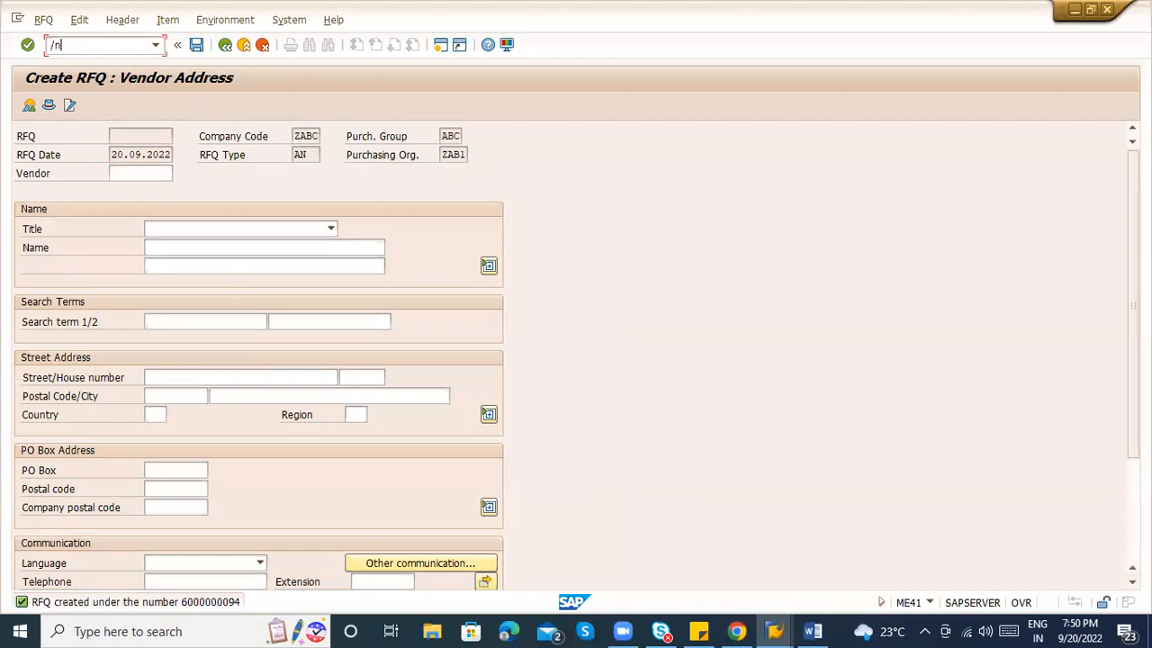
{"action": "type", "text": "nm43"}
{"action": "key", "text": "Return"}
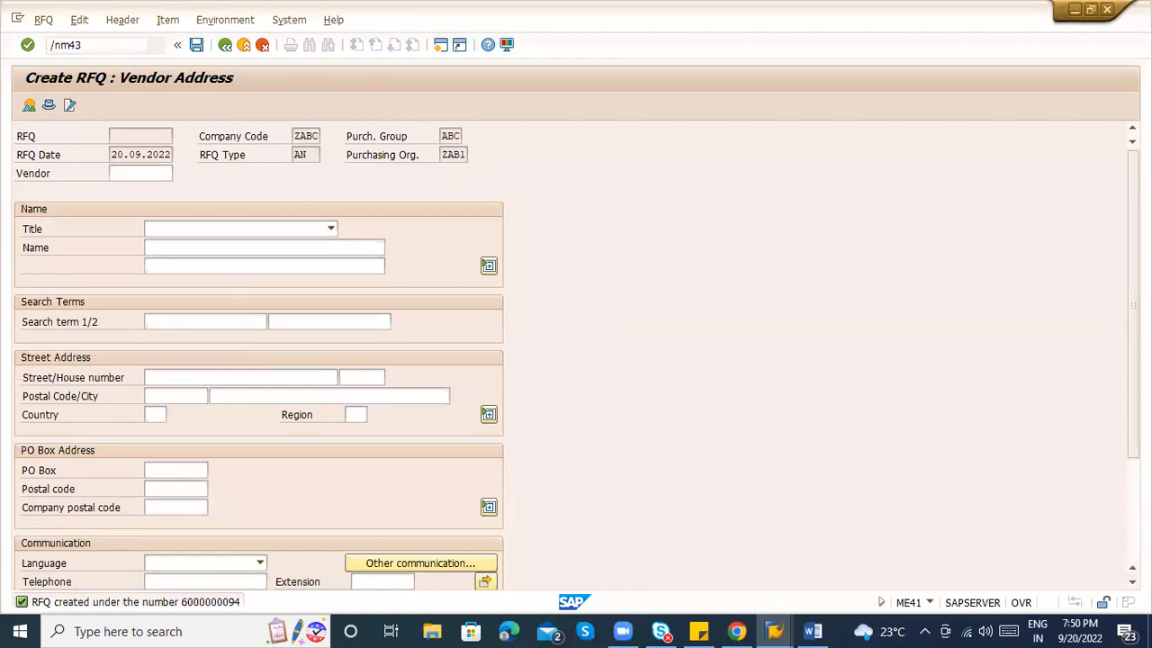
{"action": "type", "text": "me41"}
{"action": "key", "text": "Return"}
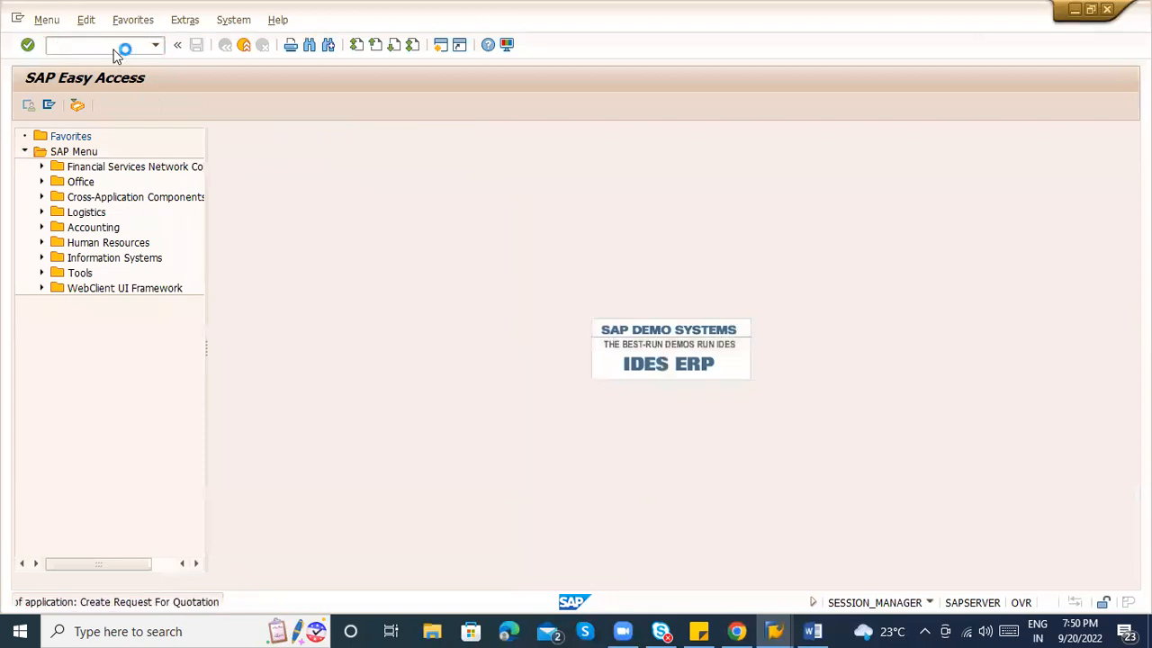
{"action": "key", "text": "F10"}
{"action": "key", "text": "Down"}
{"action": "key", "text": "Down"}
{"action": "key", "text": "Down"}
{"action": "key", "text": "Down"}
{"action": "key", "text": "Return"}
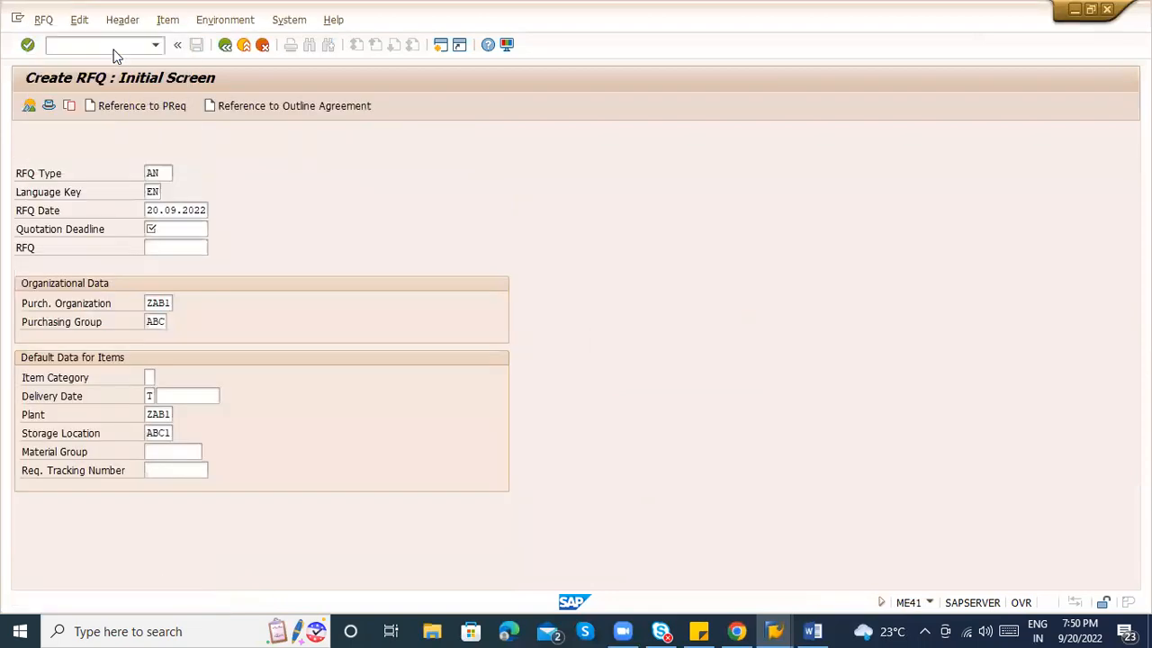
{"action": "key", "text": "Return"}
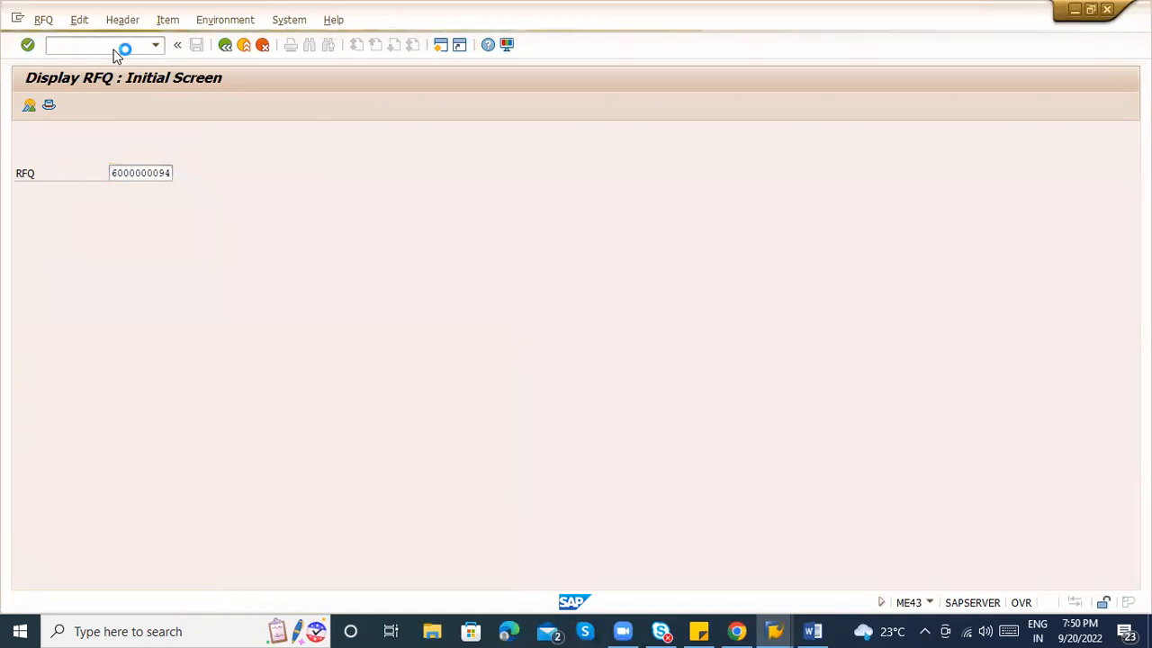
Review item 10 CARTON BOXES and the empty header output messages, then return to the initial screen.
{"action": "left_click", "coordinate": [23, 229]}
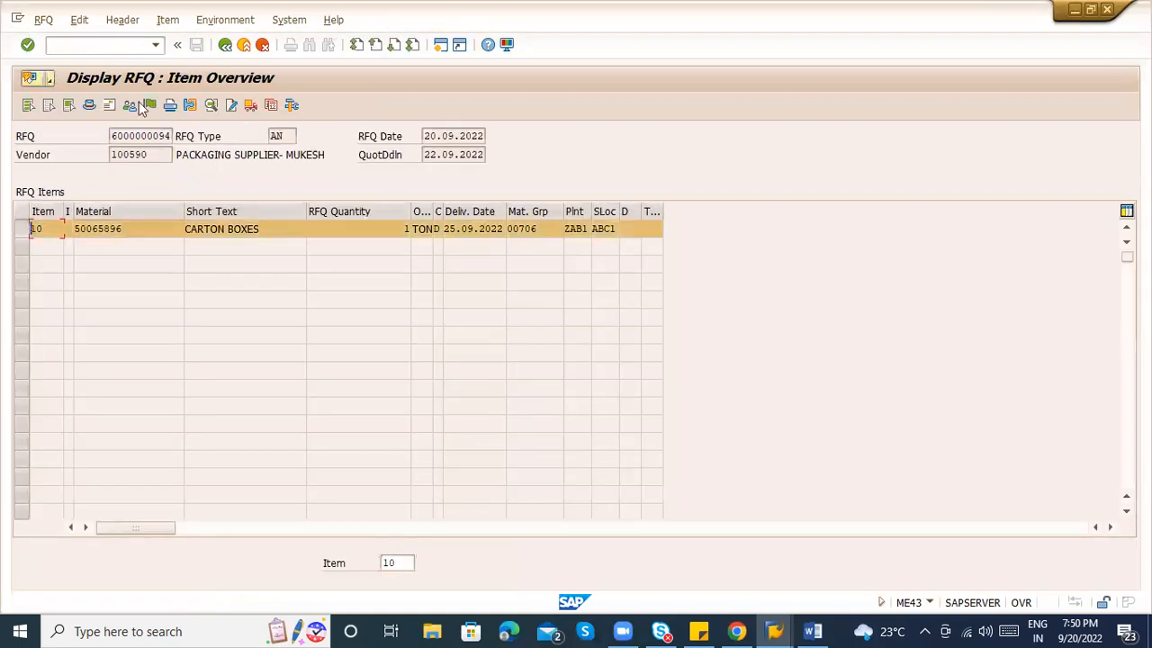
{"action": "left_click", "coordinate": [169, 19]}
{"action": "left_click", "coordinate": [171, 21]}
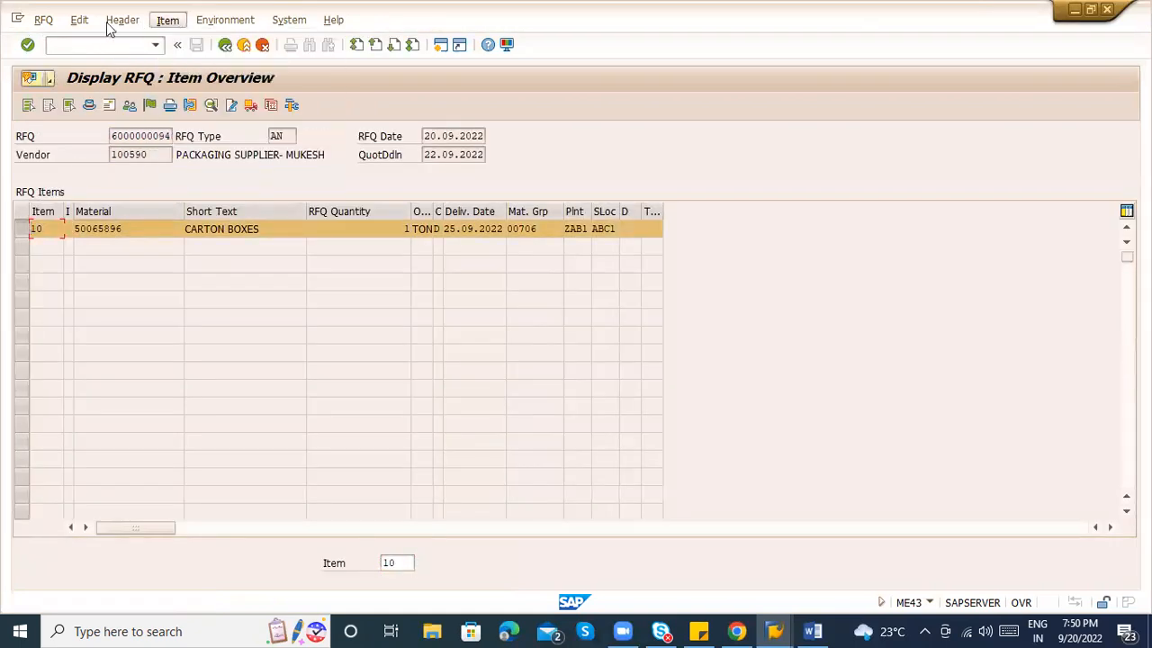
{"action": "left_click", "coordinate": [110, 22]}
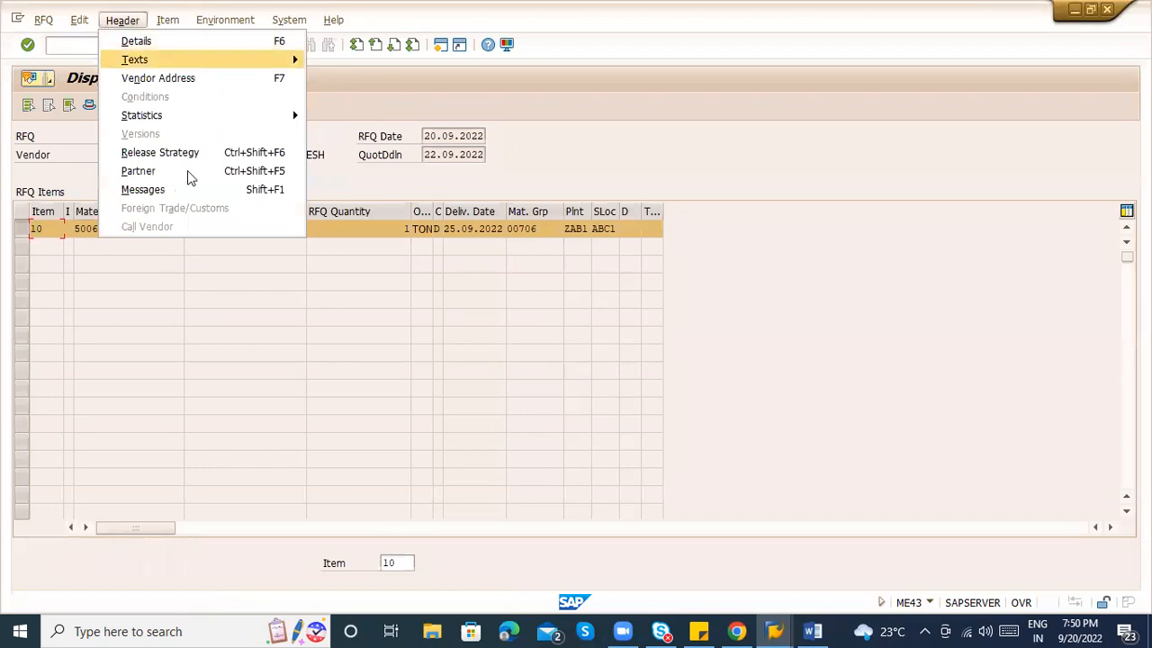
{"action": "left_click", "coordinate": [198, 196]}
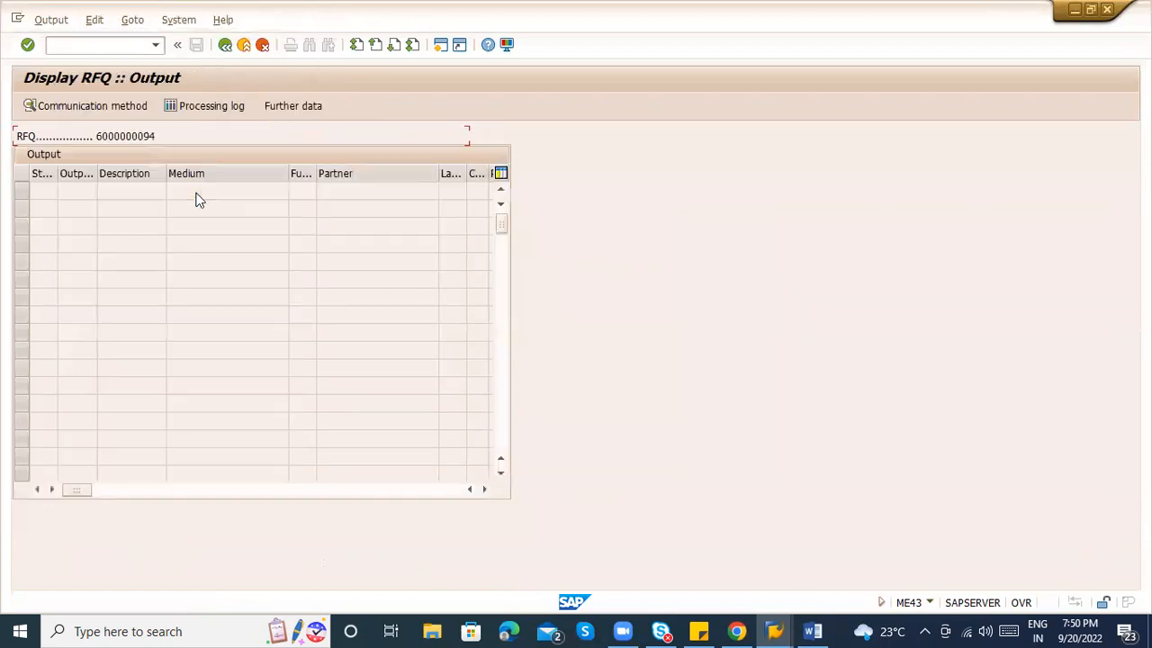
{"action": "left_click", "coordinate": [225, 45]}
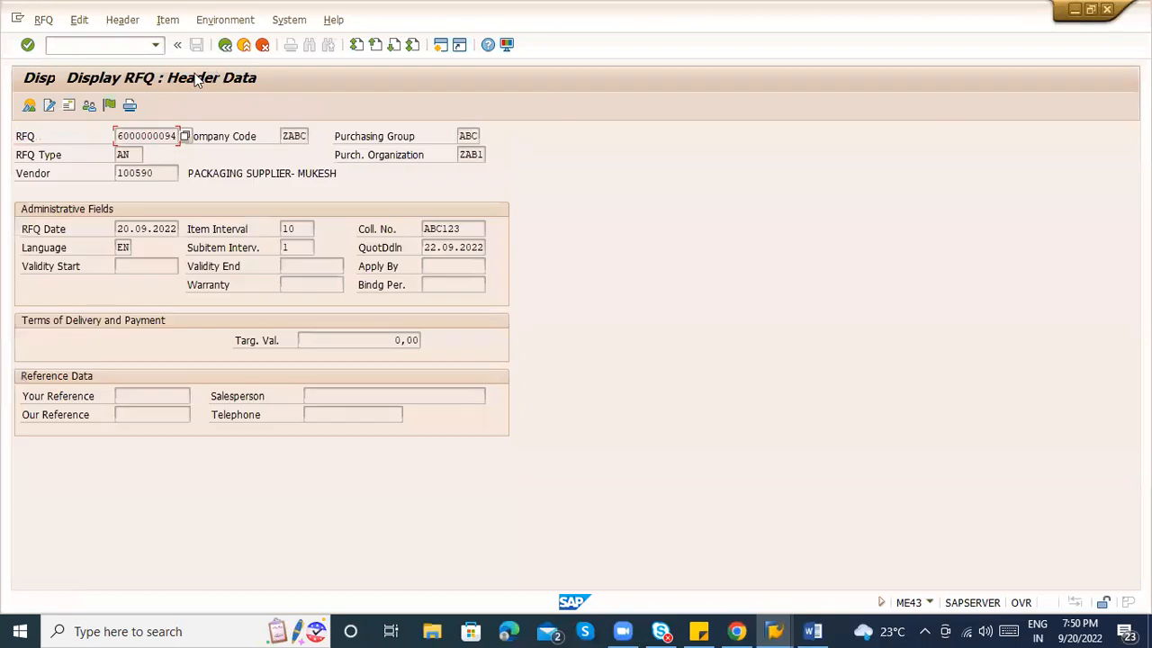
{"action": "left_click", "coordinate": [225, 48]}
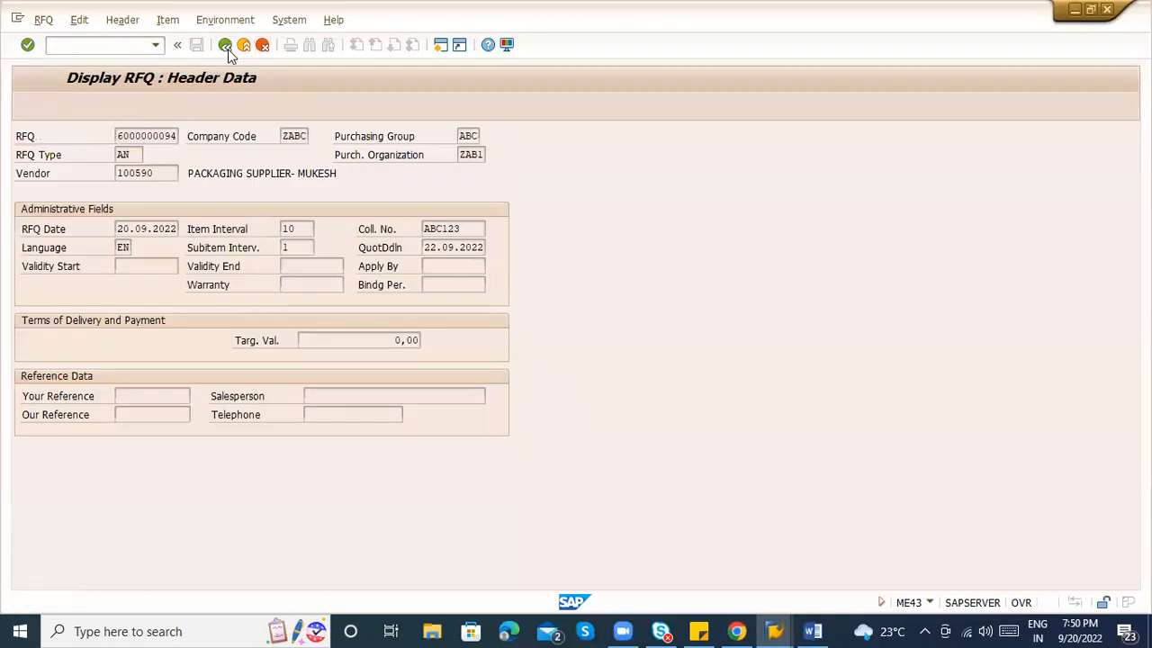
{"action": "left_click", "coordinate": [43, 19]}
{"action": "left_click", "coordinate": [81, 72]}
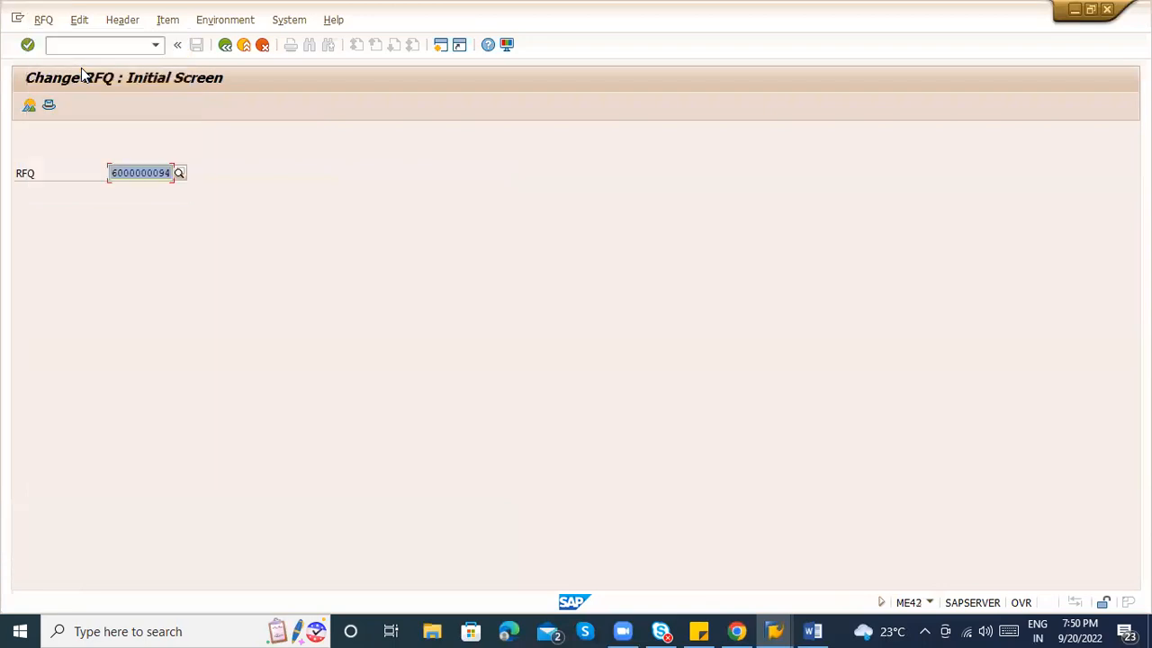
{"action": "key", "text": "Return"}
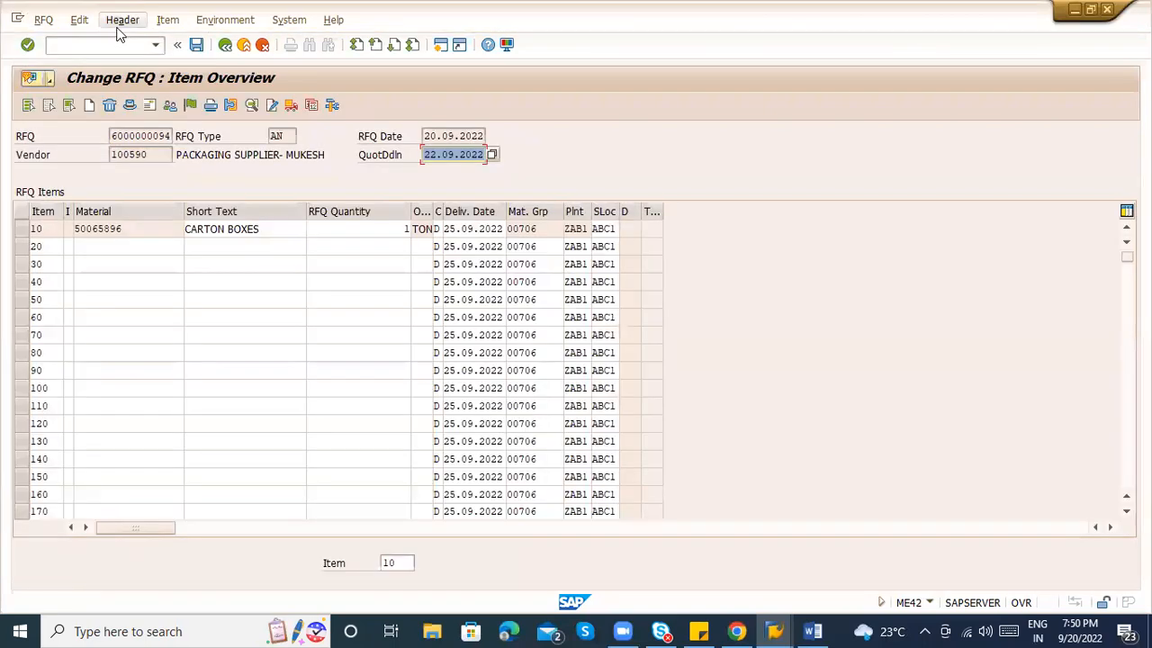
{"action": "left_click", "coordinate": [123, 20]}
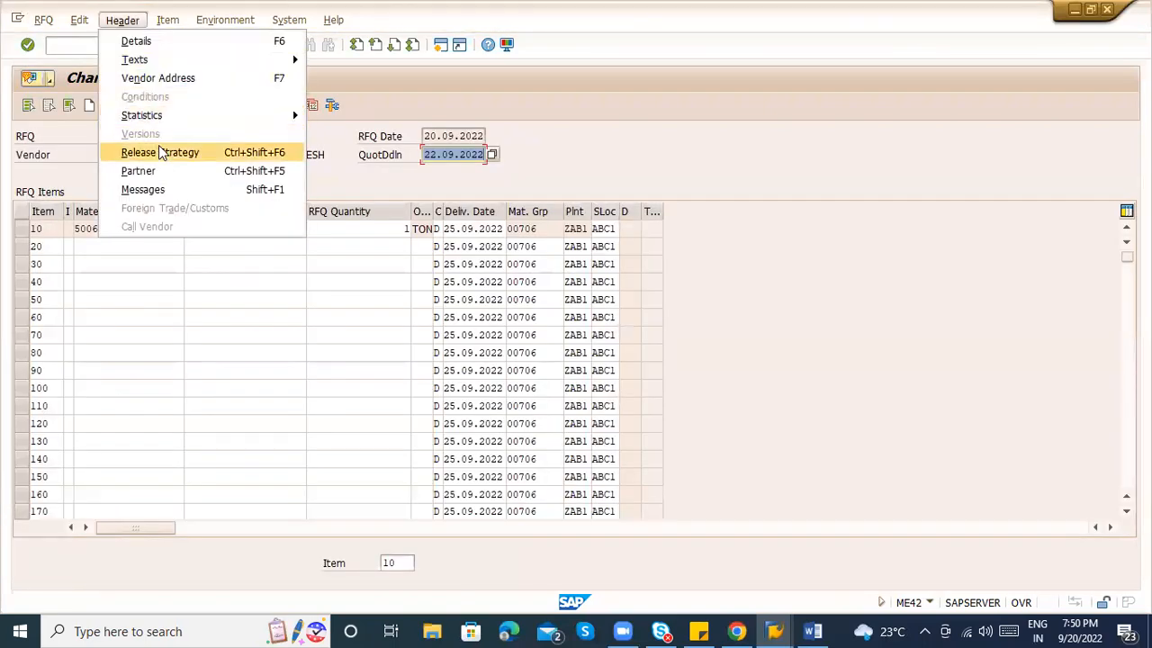
{"action": "left_click", "coordinate": [160, 187]}
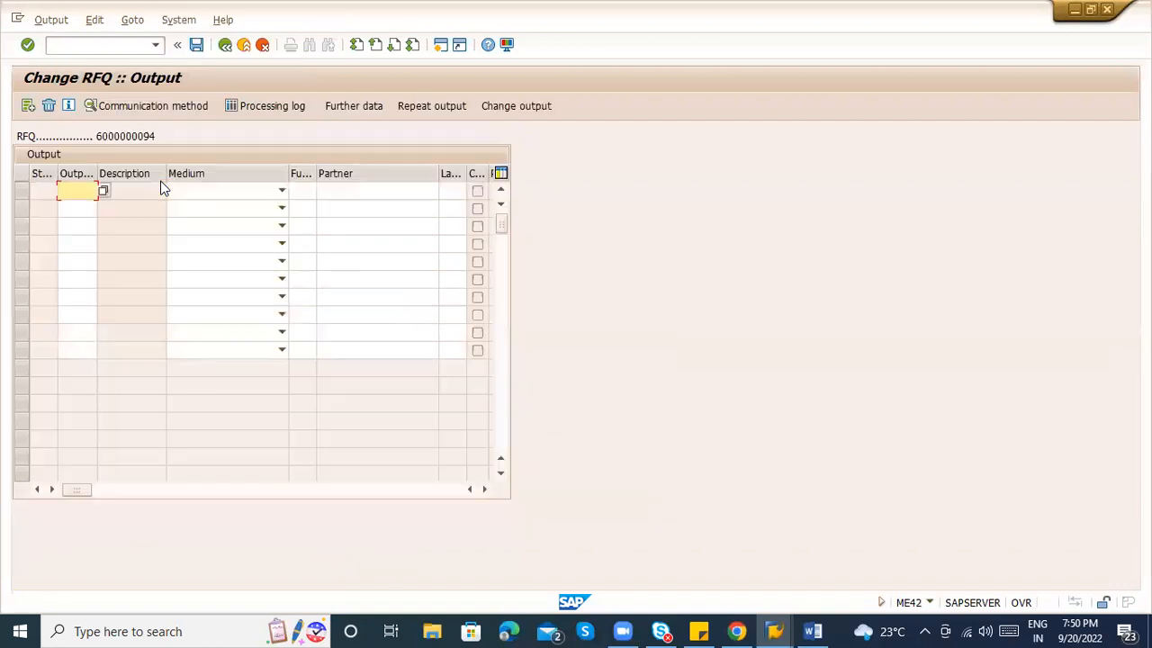
Add a NEU output with medium Print output and partner function VN for vendor 100590.
{"action": "left_click", "coordinate": [104, 191]}
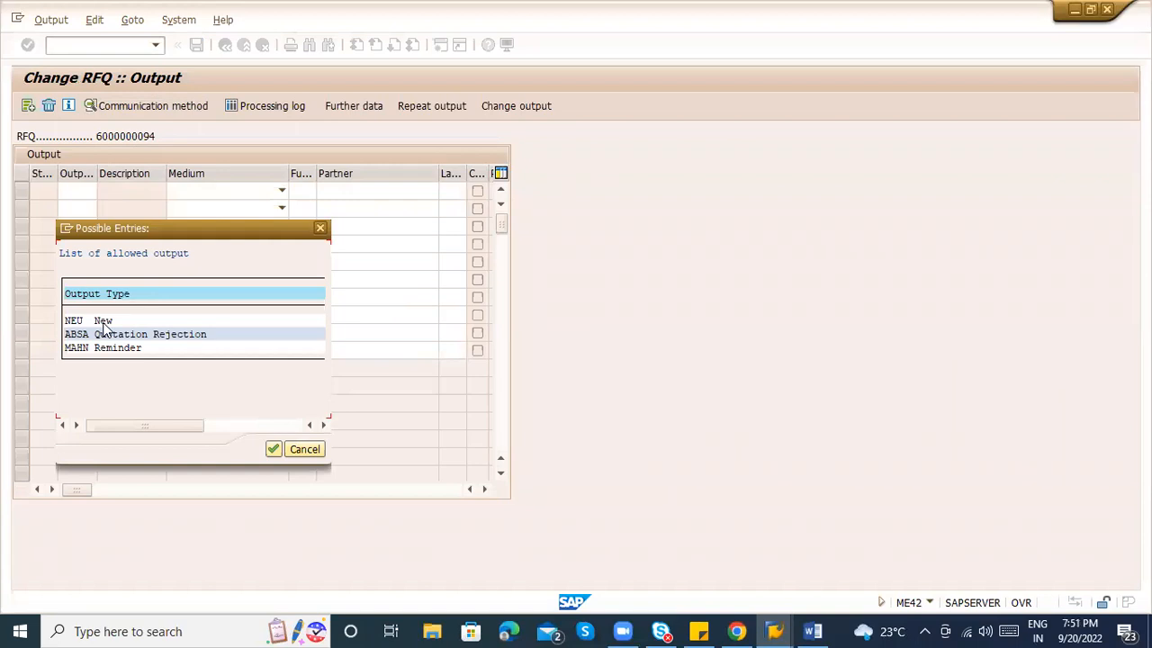
{"action": "double_click", "coordinate": [79, 322]}
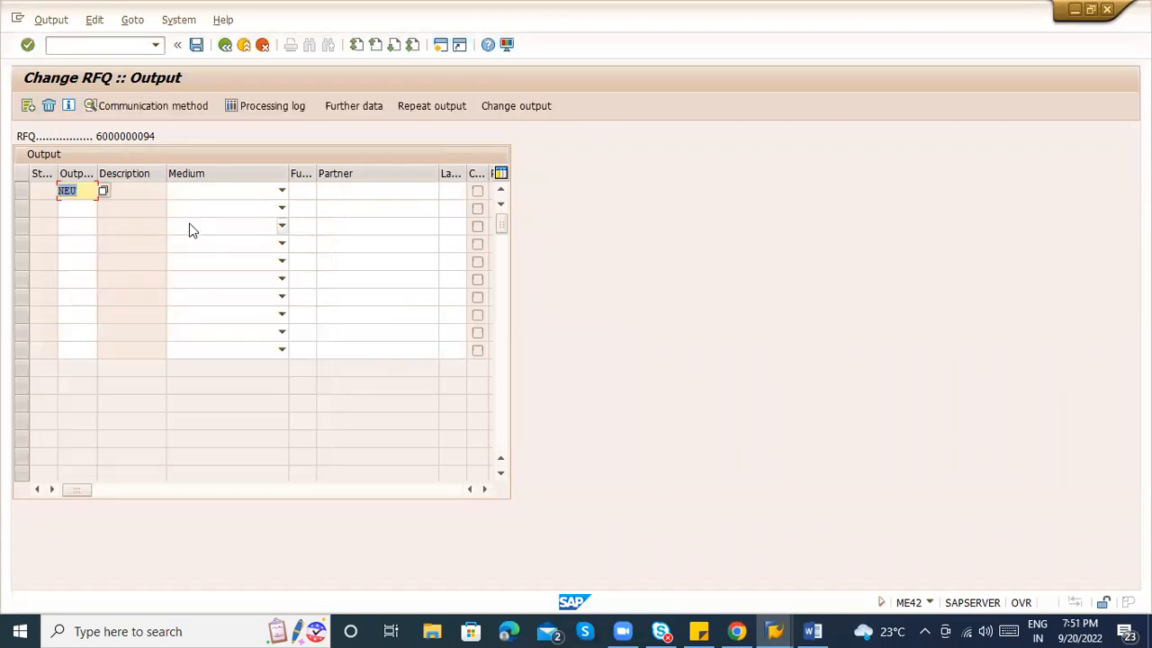
{"action": "left_click", "coordinate": [212, 190]}
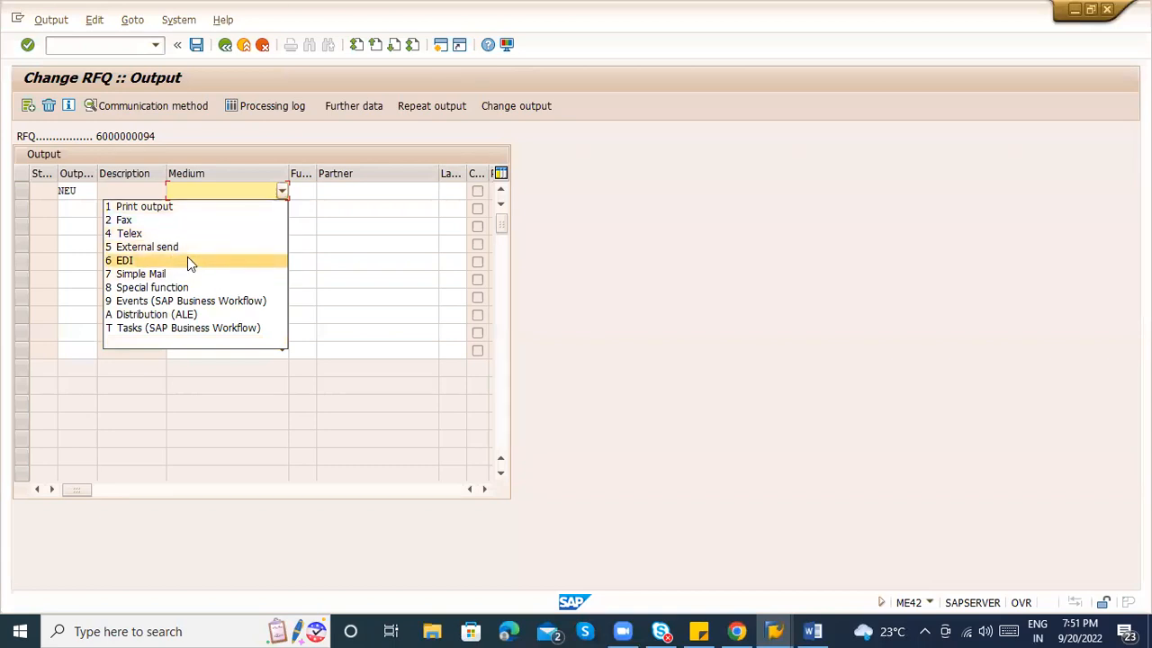
{"action": "left_click", "coordinate": [195, 210]}
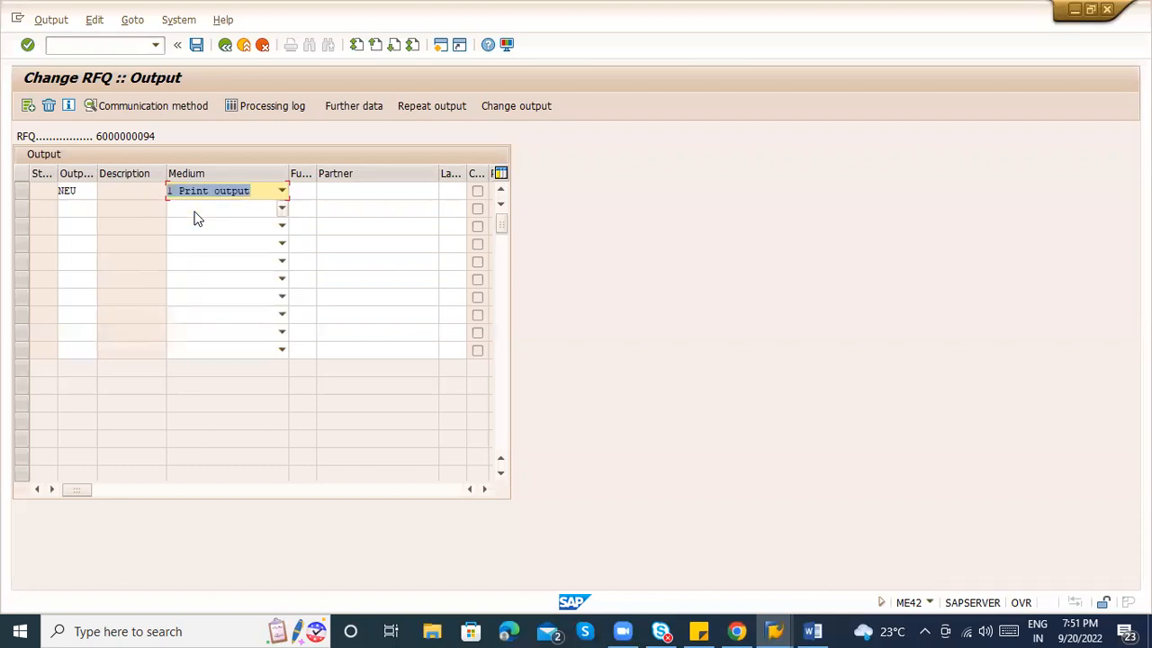
{"action": "left_click", "coordinate": [315, 191]}
{"action": "type", "text": "VN"}
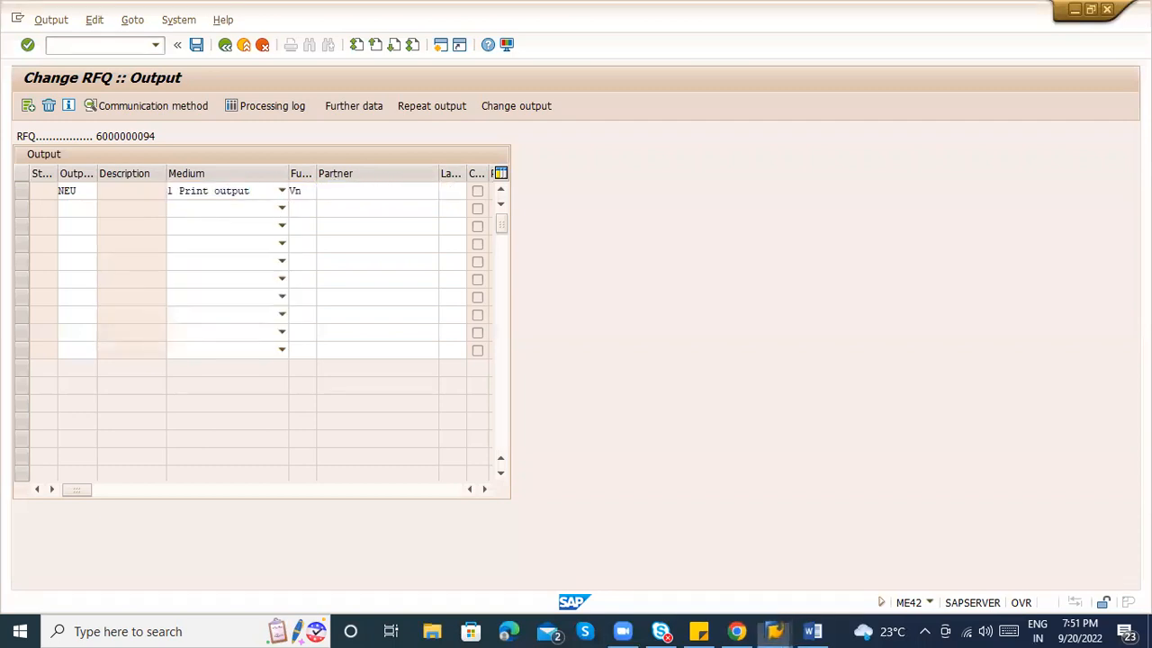
{"action": "key", "text": "Return"}
Select the NEU output row and bring up its printing information.
{"action": "left_click", "coordinate": [380, 191]}
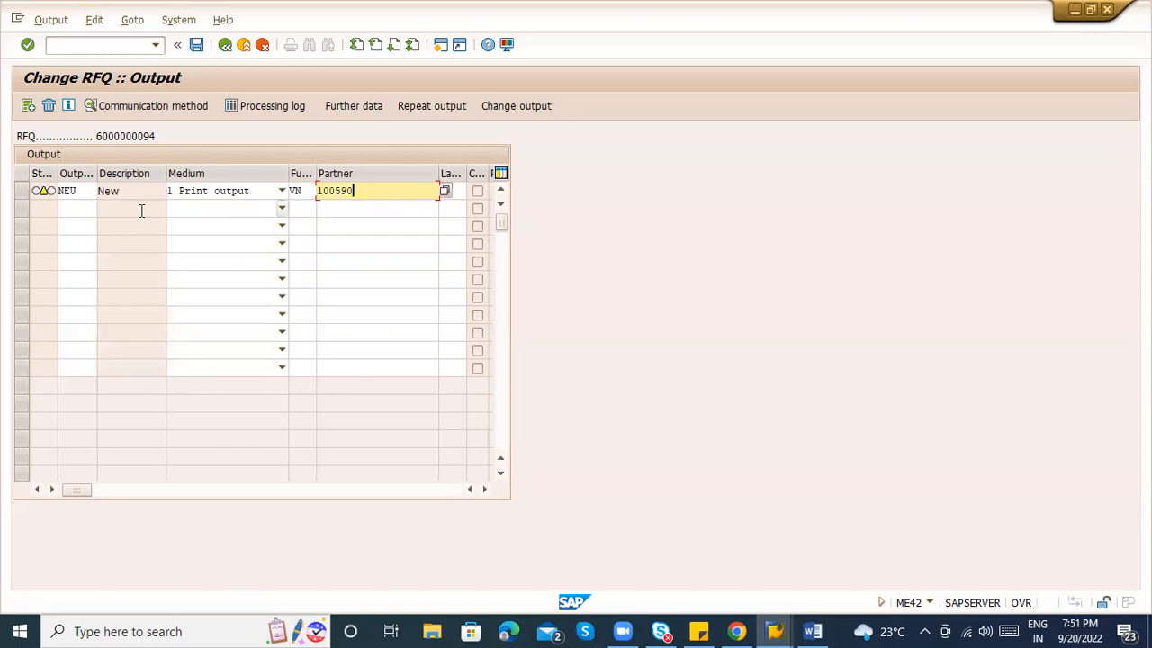
{"action": "left_click", "coordinate": [21, 191]}
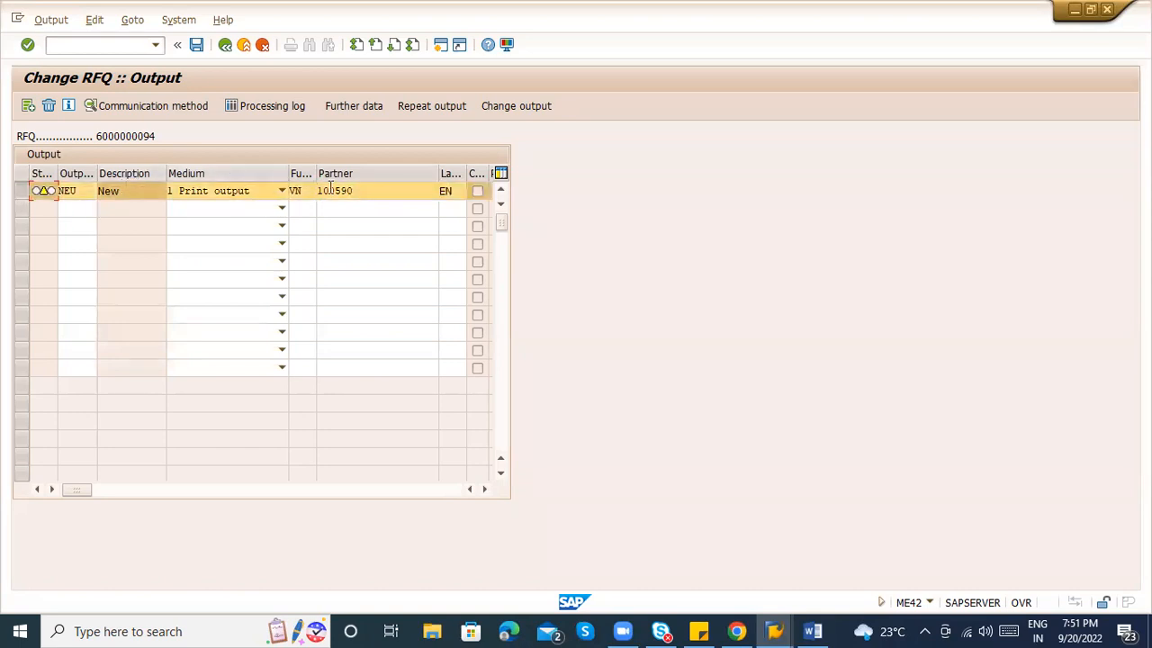
{"action": "left_click", "coordinate": [85, 195]}
{"action": "left_click", "coordinate": [145, 108]}
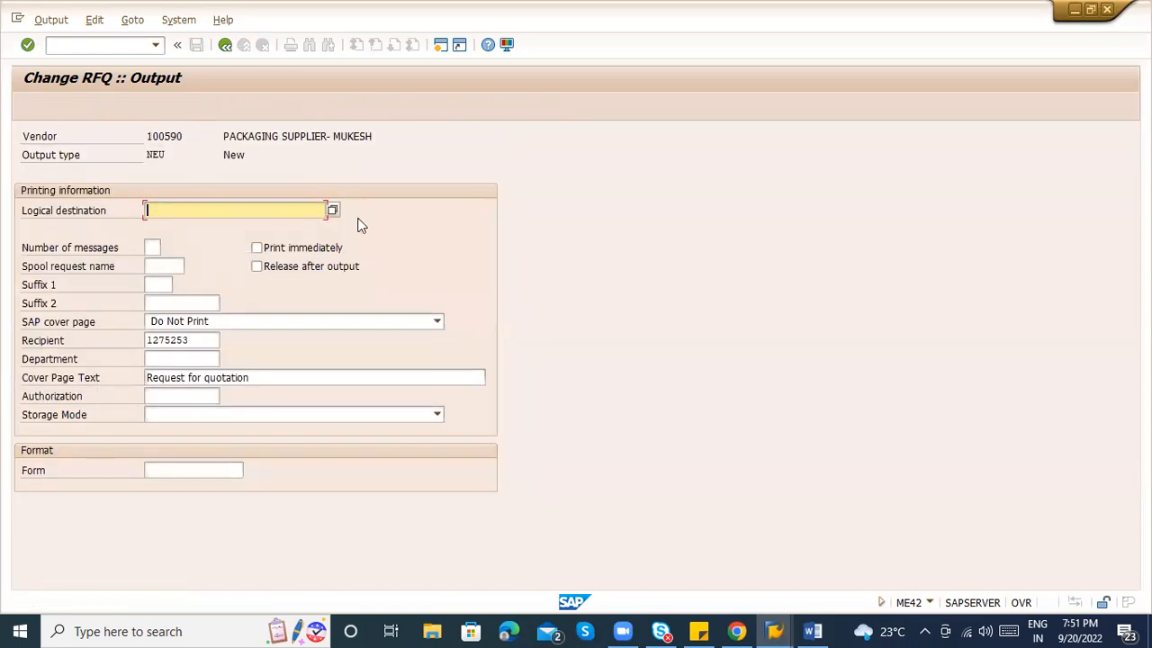
Set the NEU output's logical destination to LP01 and turn on Print immediately.
{"action": "left_click", "coordinate": [332, 210]}
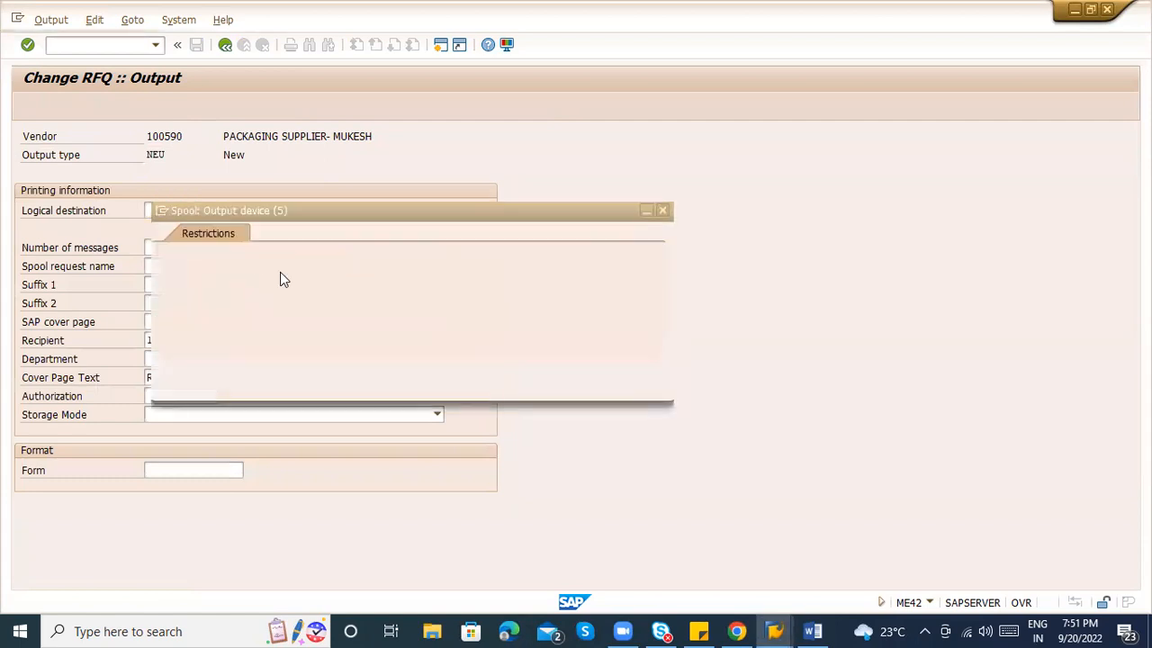
{"action": "key", "text": "Escape"}
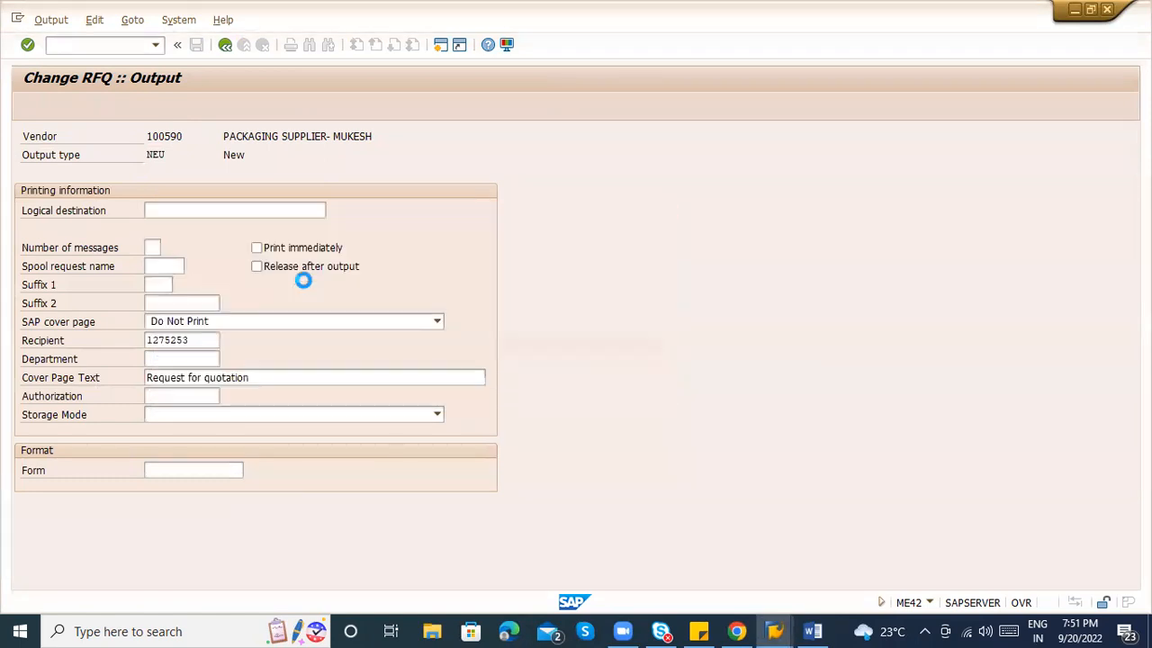
{"action": "type", "text": "LP01"}
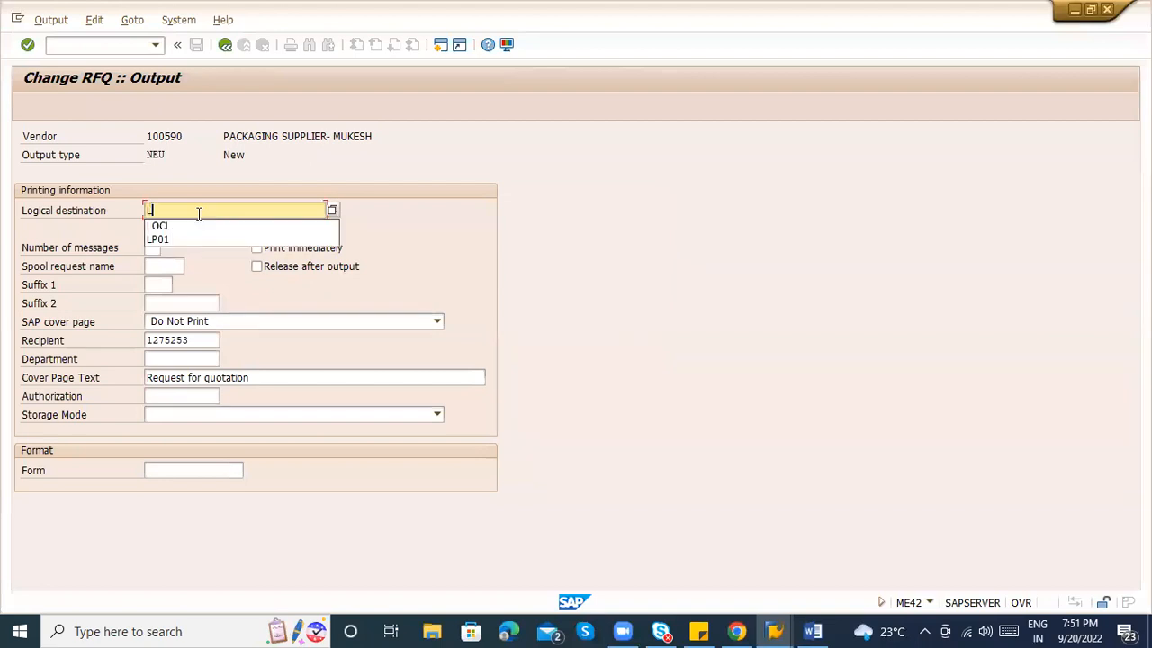
{"action": "key", "text": "BackSpace"}
{"action": "key", "text": "BackSpace"}
{"action": "key", "text": "BackSpace"}
{"action": "type", "text": "OV"}
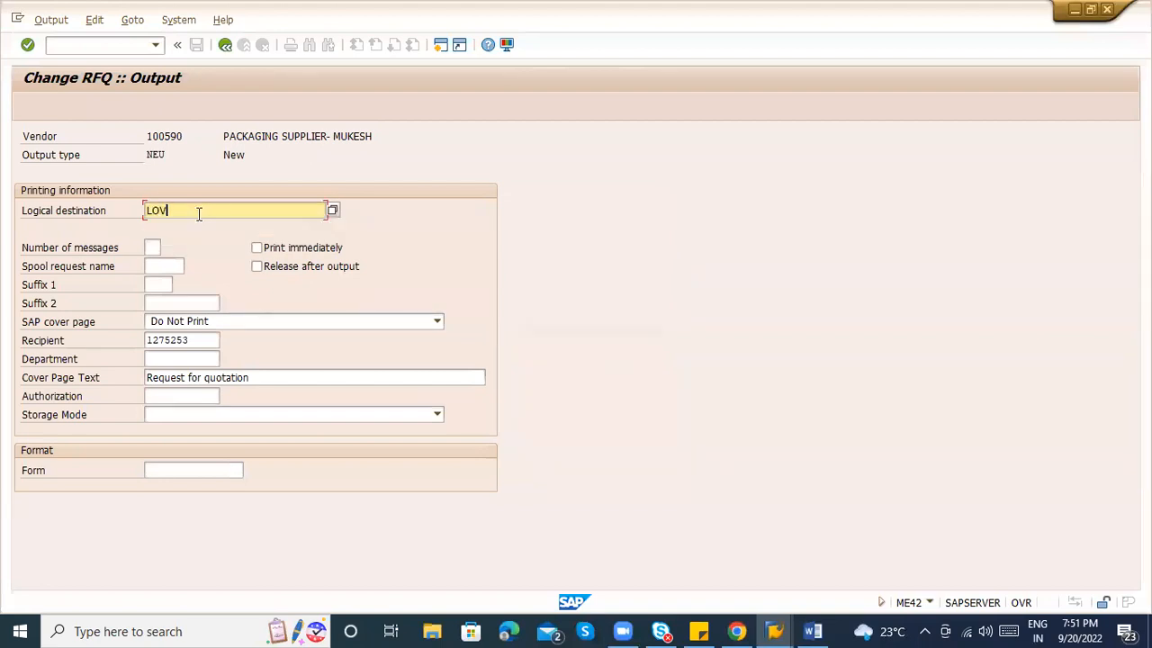
{"action": "key", "text": "BackSpace"}
{"action": "key", "text": "BackSpace"}
{"action": "key", "text": "BackSpace"}
{"action": "type", "text": "P01"}
{"action": "key", "text": "Return"}
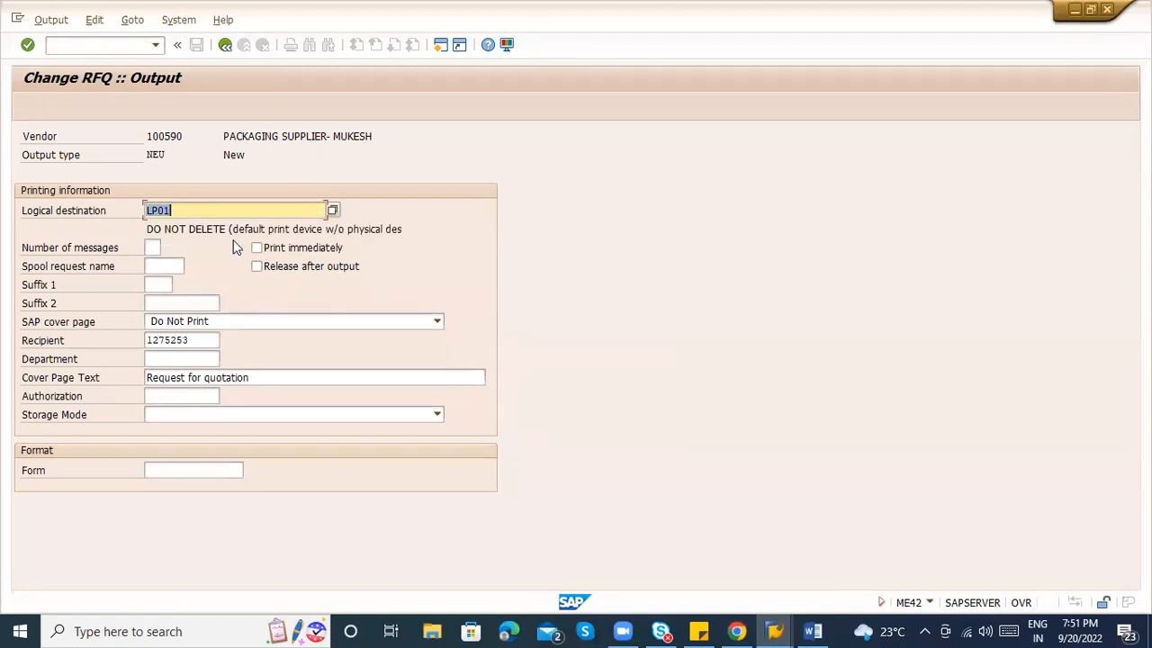
{"action": "left_click", "coordinate": [257, 247]}
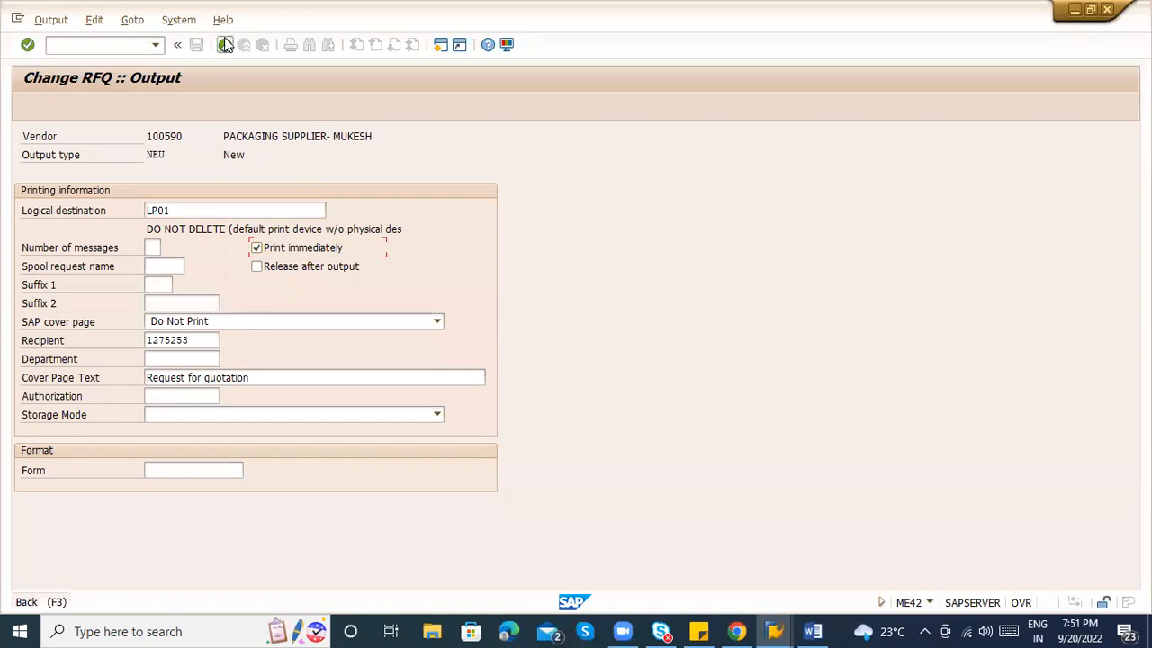
Keep the output's further-data dispatch time at 4, send immediately when saving.
{"action": "left_click", "coordinate": [226, 45]}
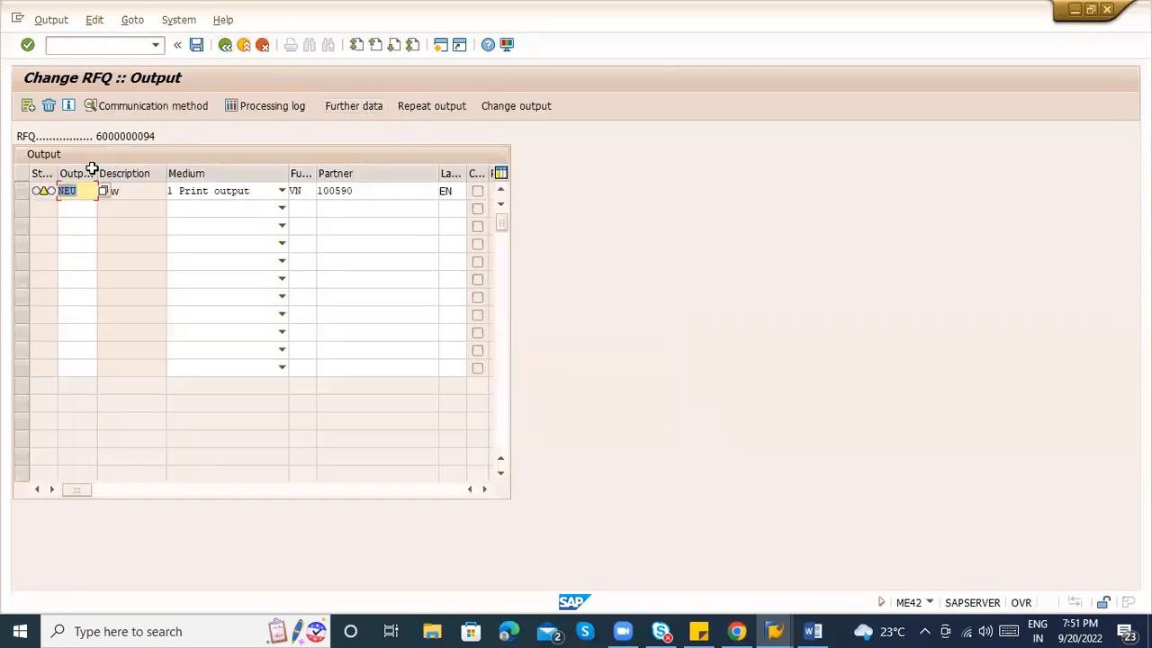
{"action": "left_click", "coordinate": [21, 191]}
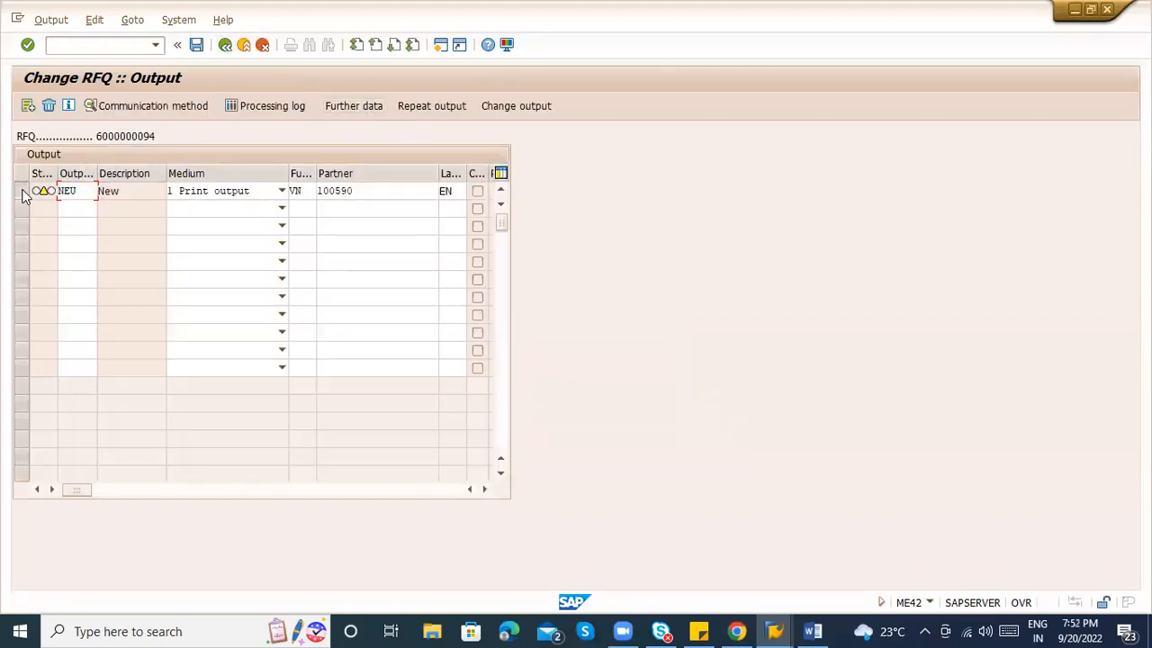
{"action": "left_click", "coordinate": [365, 105]}
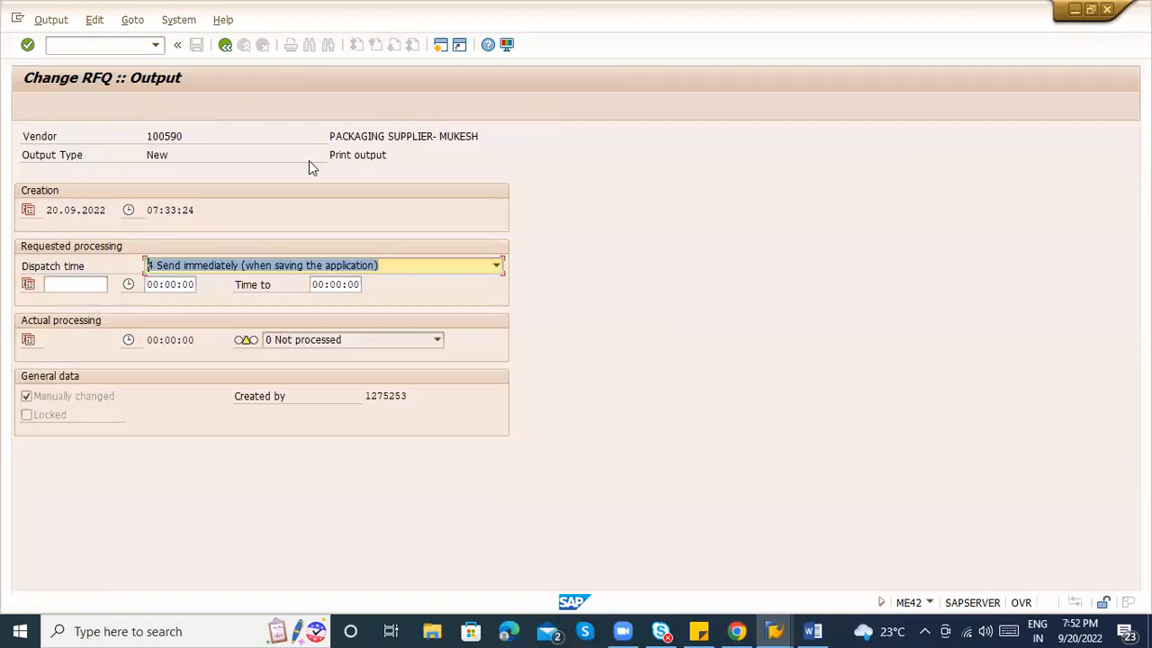
{"action": "left_click", "coordinate": [258, 265]}
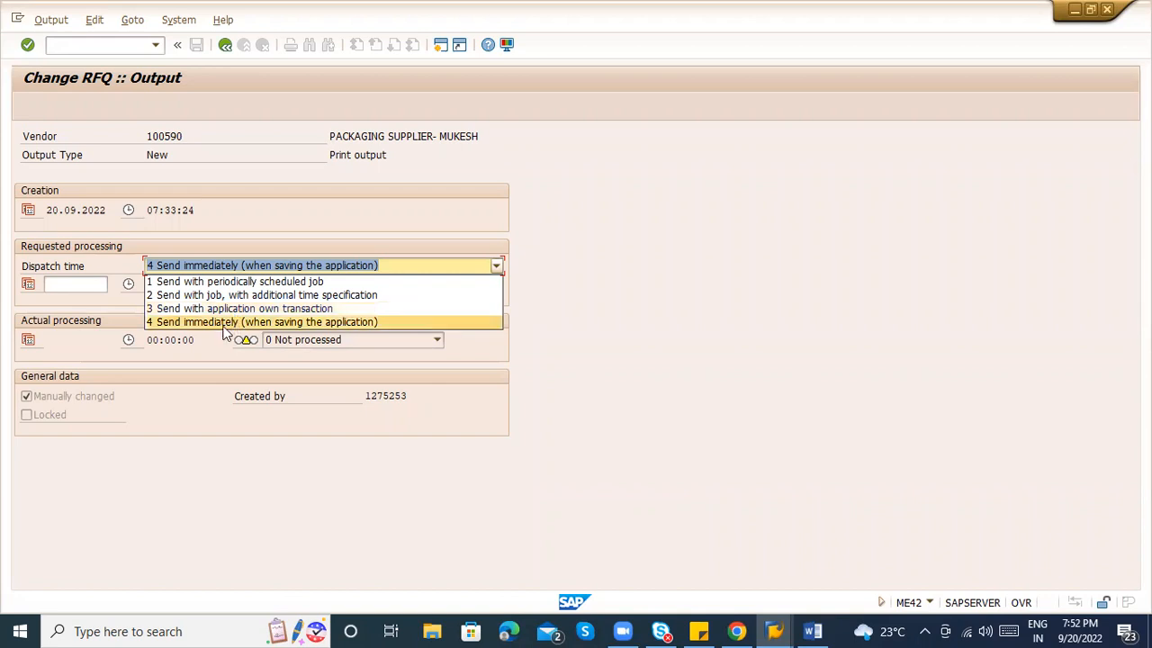
{"action": "left_click", "coordinate": [224, 324]}
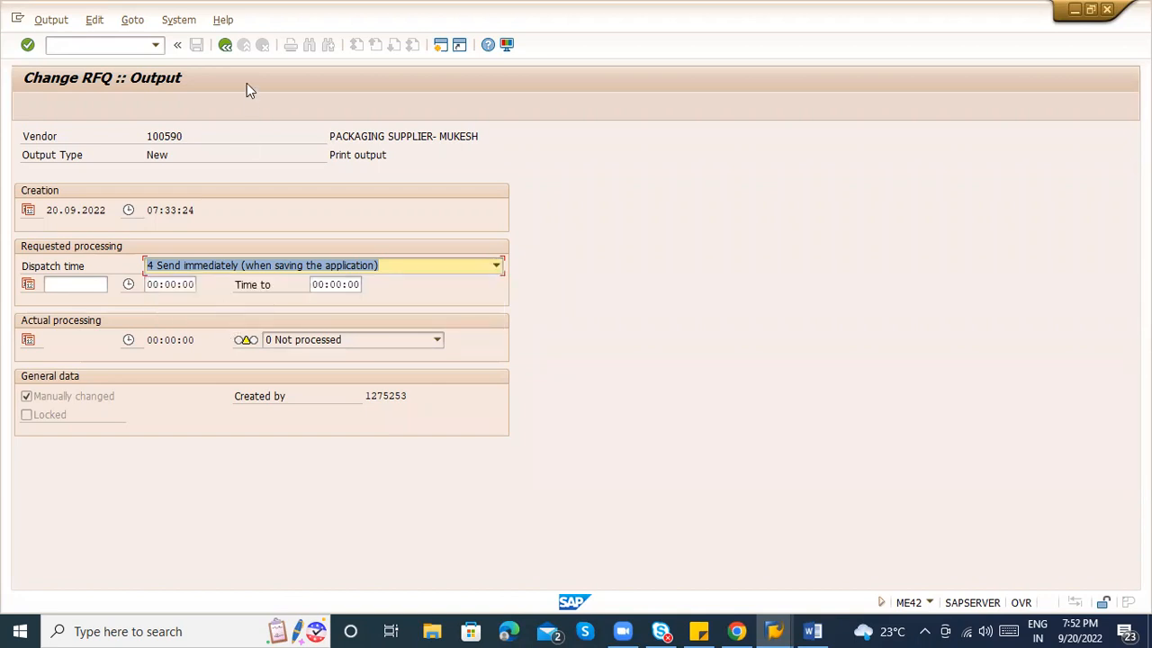
{"action": "left_click", "coordinate": [225, 44]}
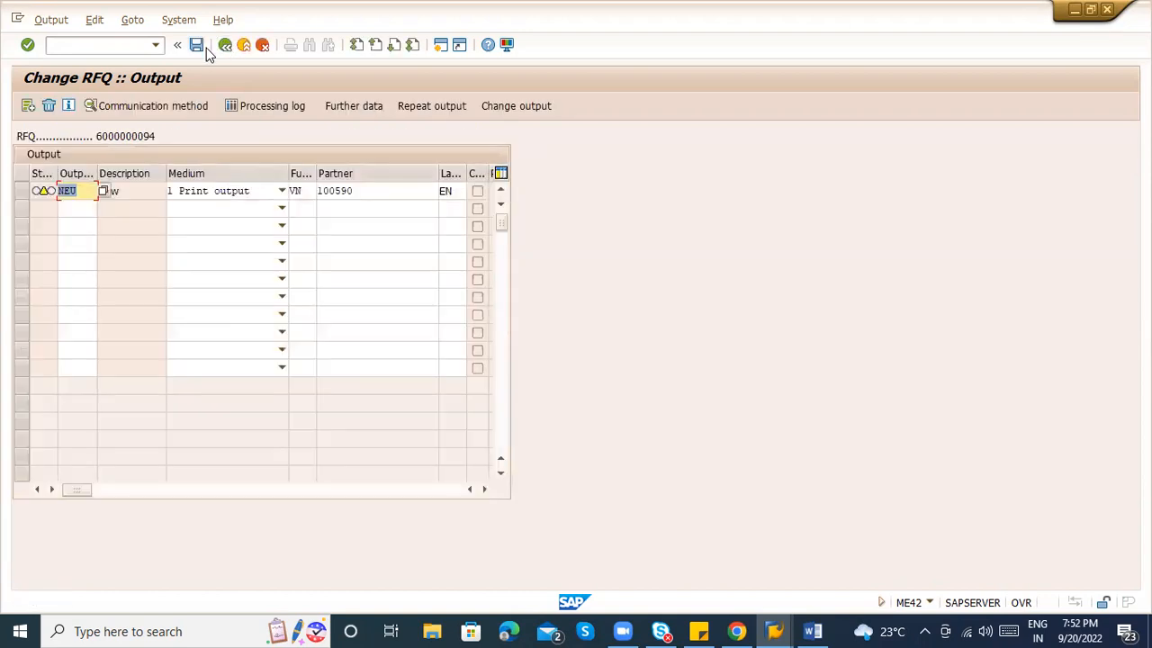
{"action": "left_click", "coordinate": [196, 45]}
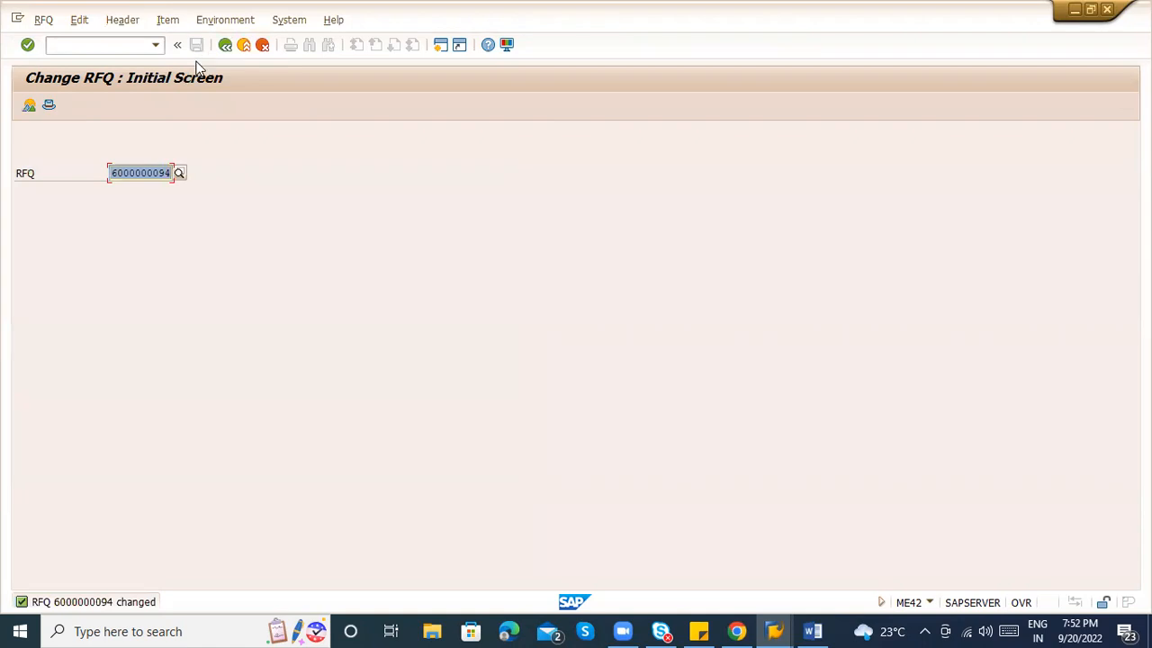
{"action": "left_click", "coordinate": [169, 173]}
{"action": "key", "text": "BackSpace"}
{"action": "type", "text": "3"}
{"action": "key", "text": "Return"}
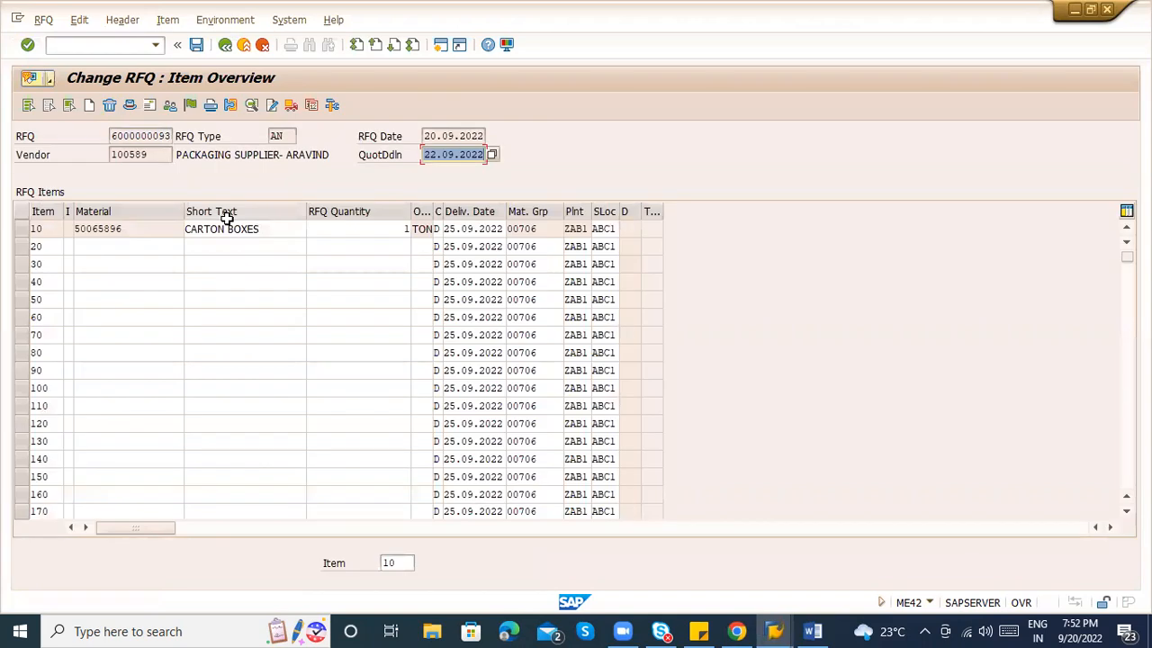
Check the CARTON BOXES item's vendor address, then reach the RFQ's header output messages.
{"action": "left_click", "coordinate": [33, 229]}
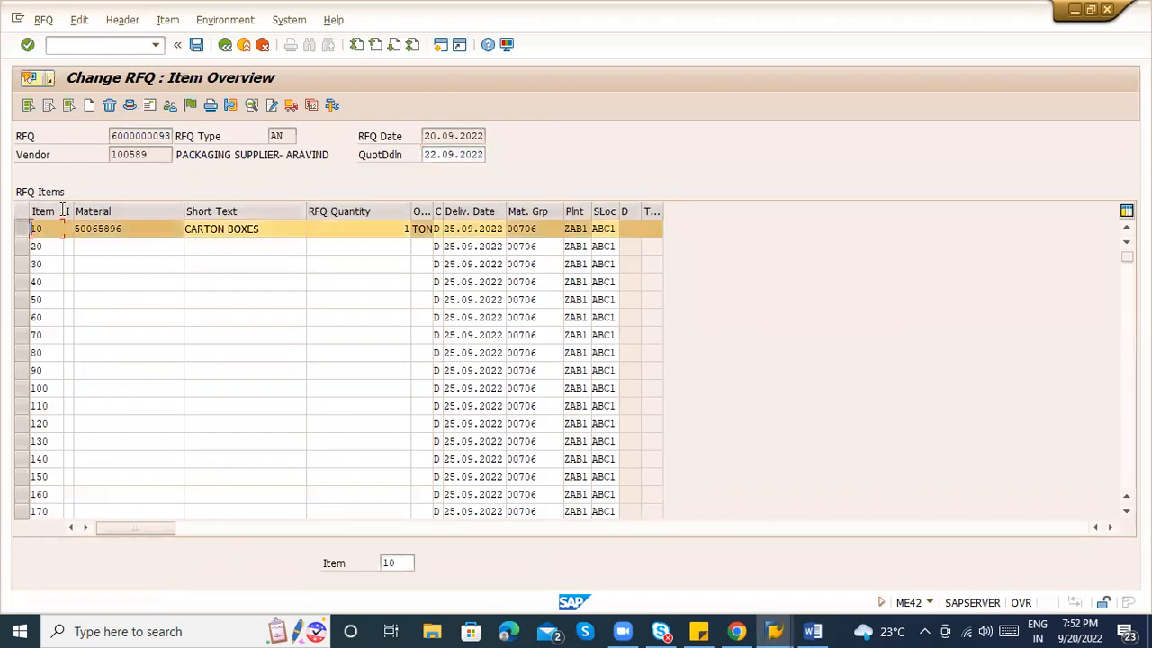
{"action": "left_click", "coordinate": [150, 105]}
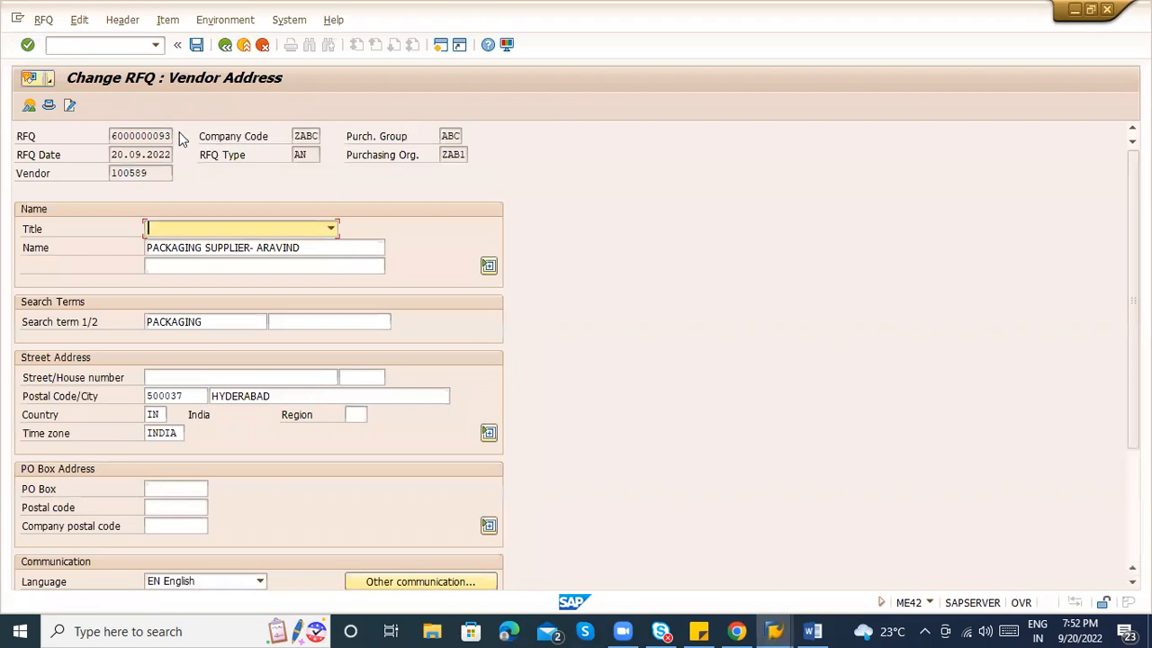
{"action": "left_click", "coordinate": [225, 44]}
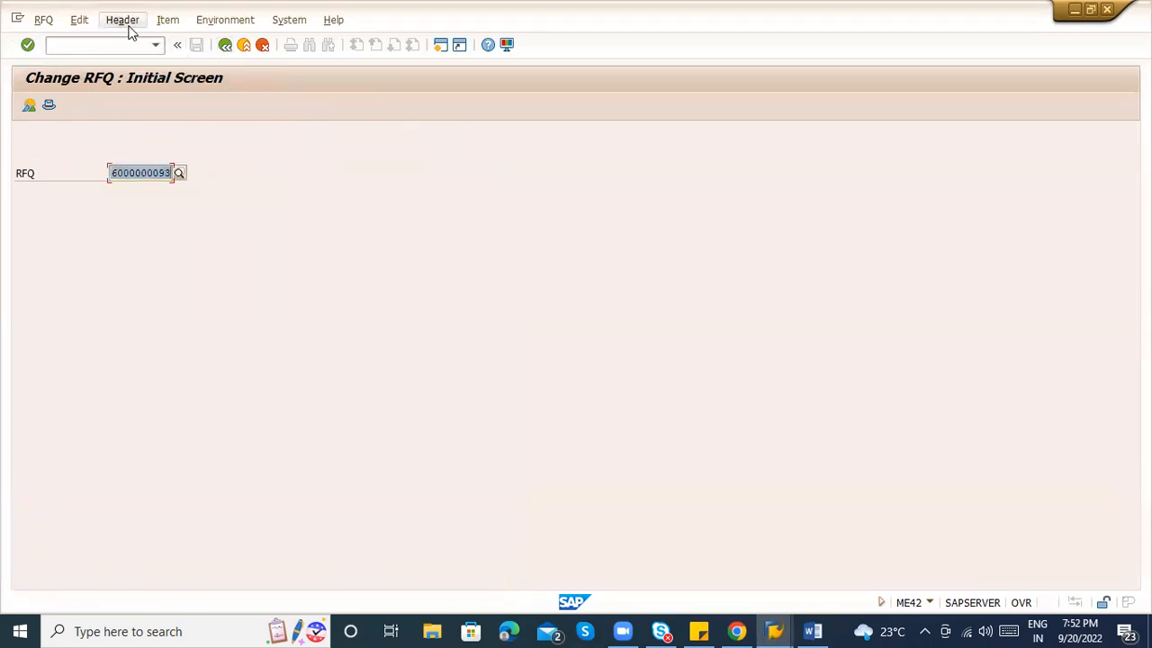
{"action": "key", "text": "Return"}
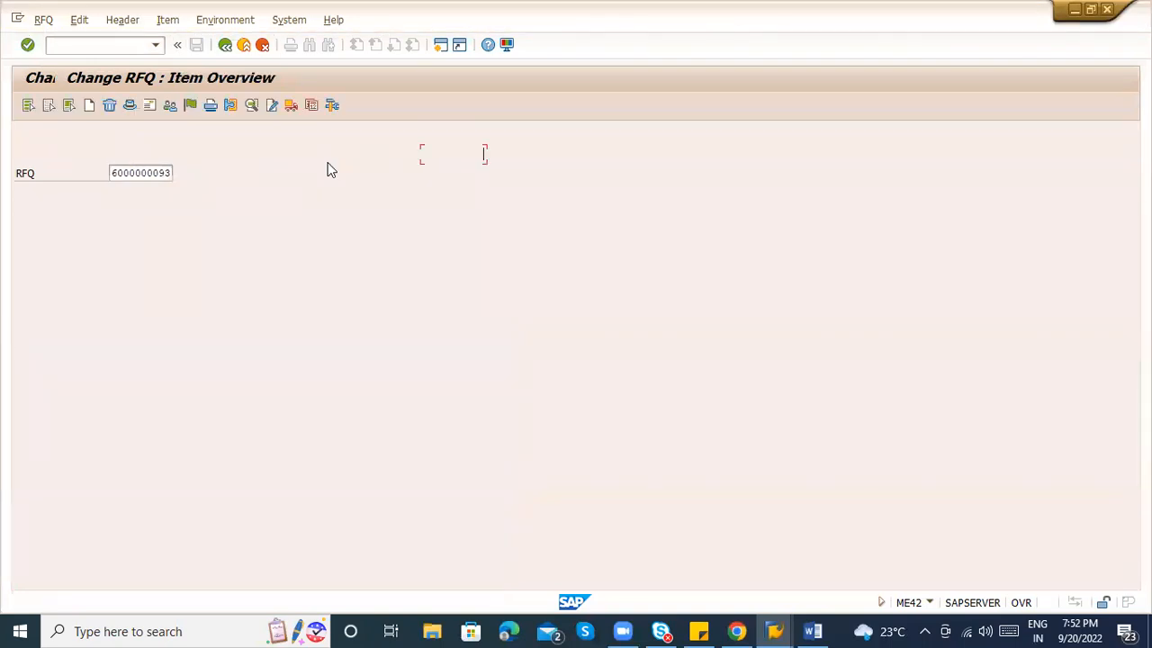
{"action": "left_click", "coordinate": [122, 20]}
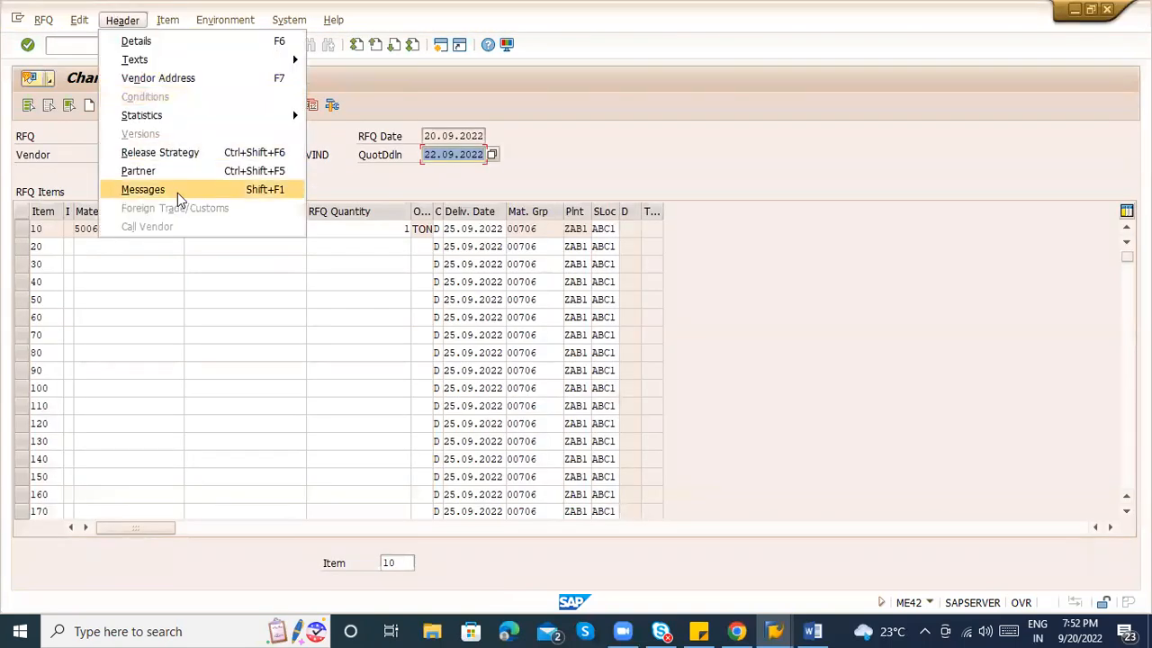
{"action": "left_click", "coordinate": [178, 191]}
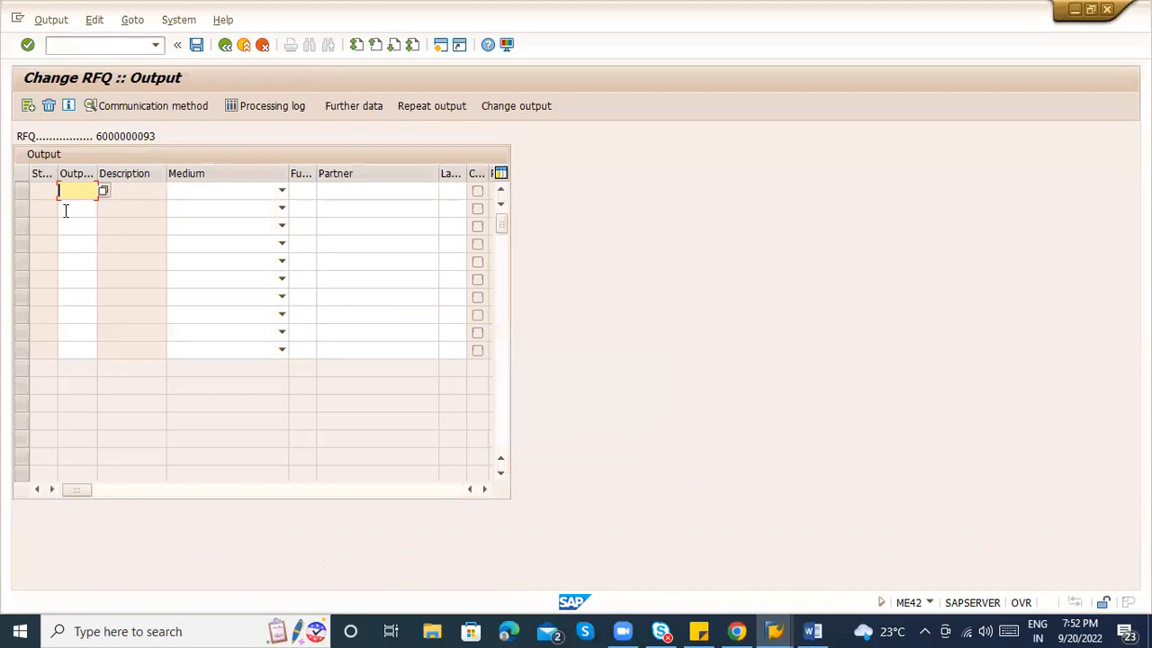
Add a NEU output with medium Print output and partner function VN.
{"action": "type", "text": "neu"}
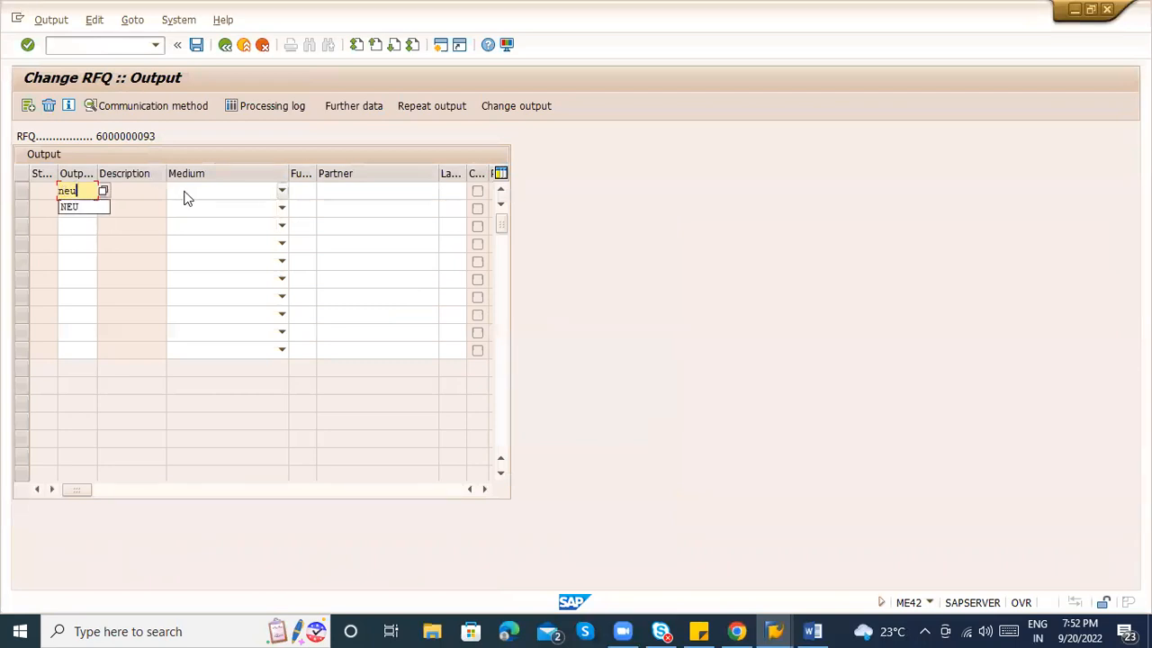
{"action": "left_click", "coordinate": [190, 191]}
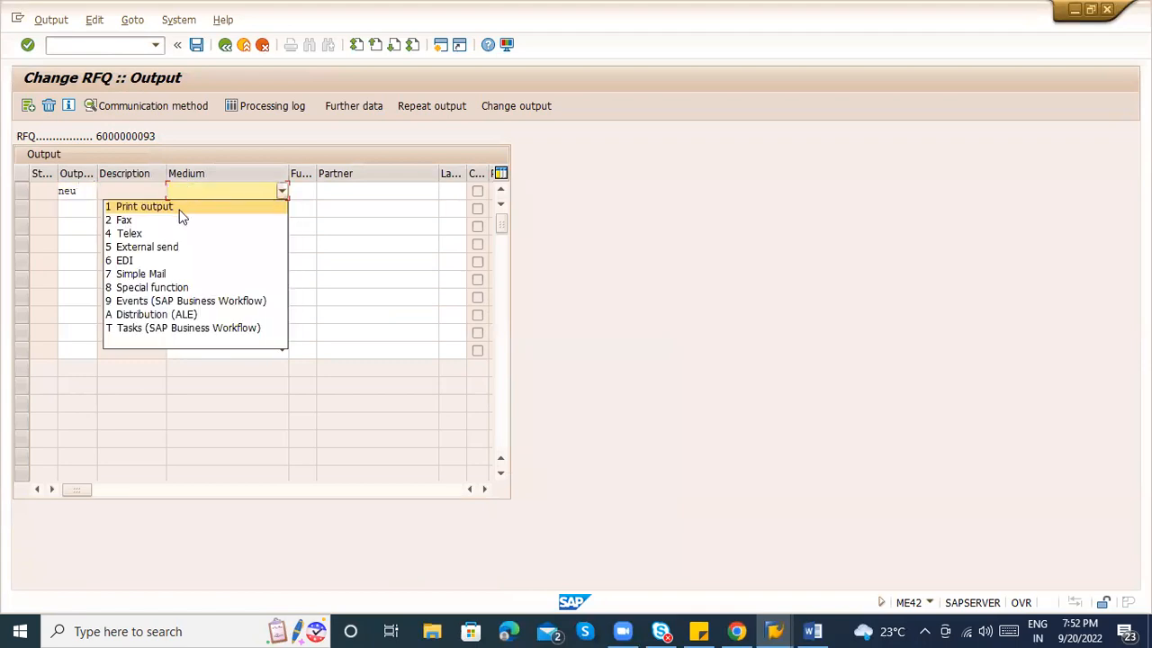
{"action": "left_click", "coordinate": [180, 210]}
{"action": "key", "text": "Tab"}
{"action": "type", "text": "VN"}
{"action": "key", "text": "Return"}
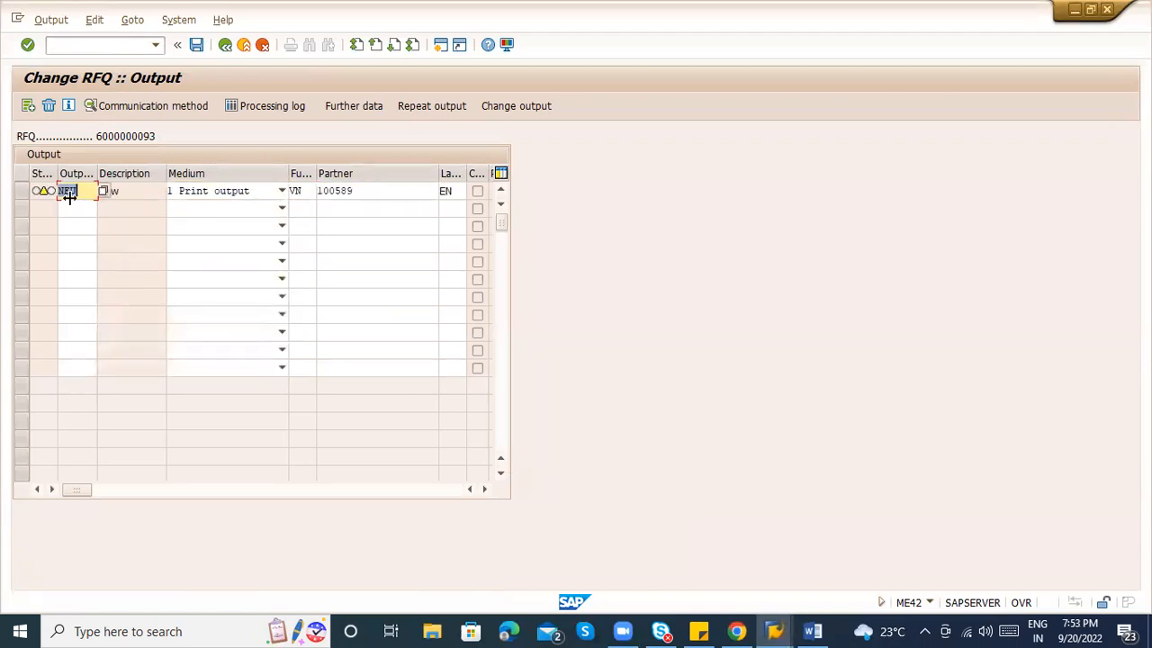
Set the output's logical destination to LOCL with Print immediately on.
{"action": "left_click", "coordinate": [22, 191]}
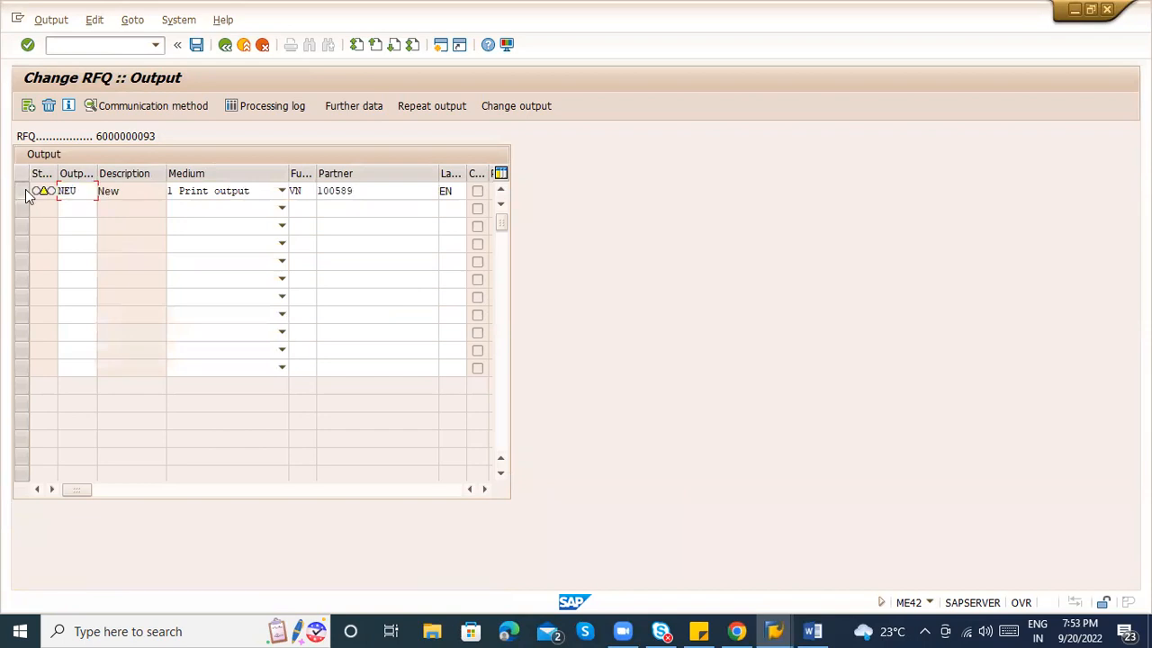
{"action": "left_click", "coordinate": [150, 106]}
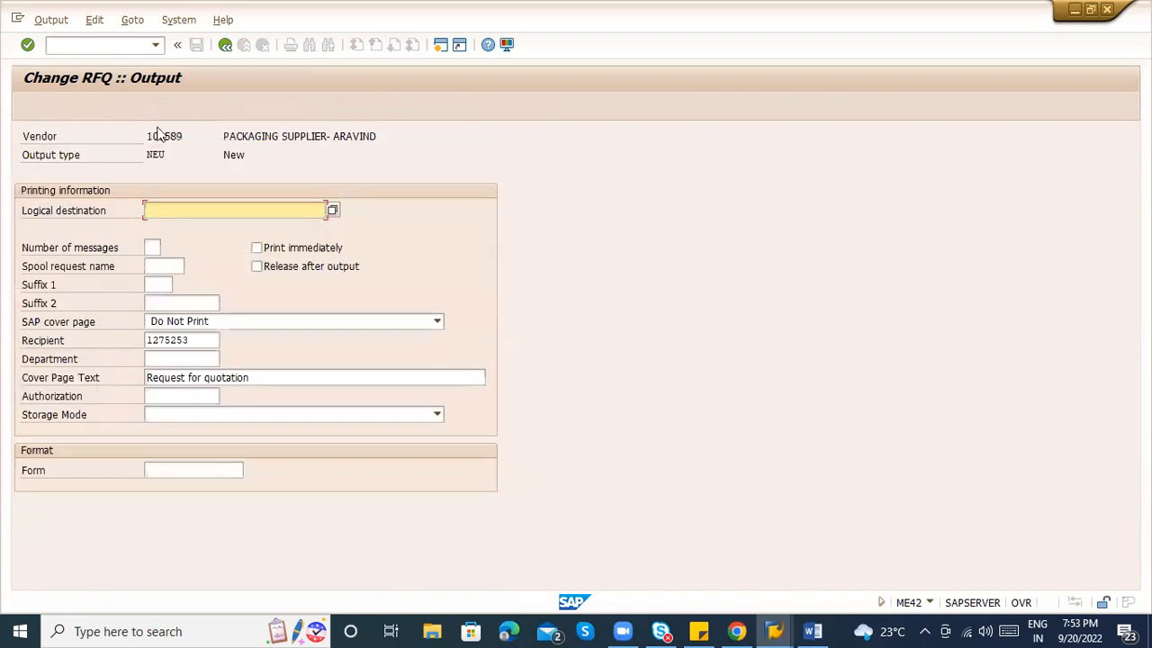
{"action": "type", "text": "LOCL"}
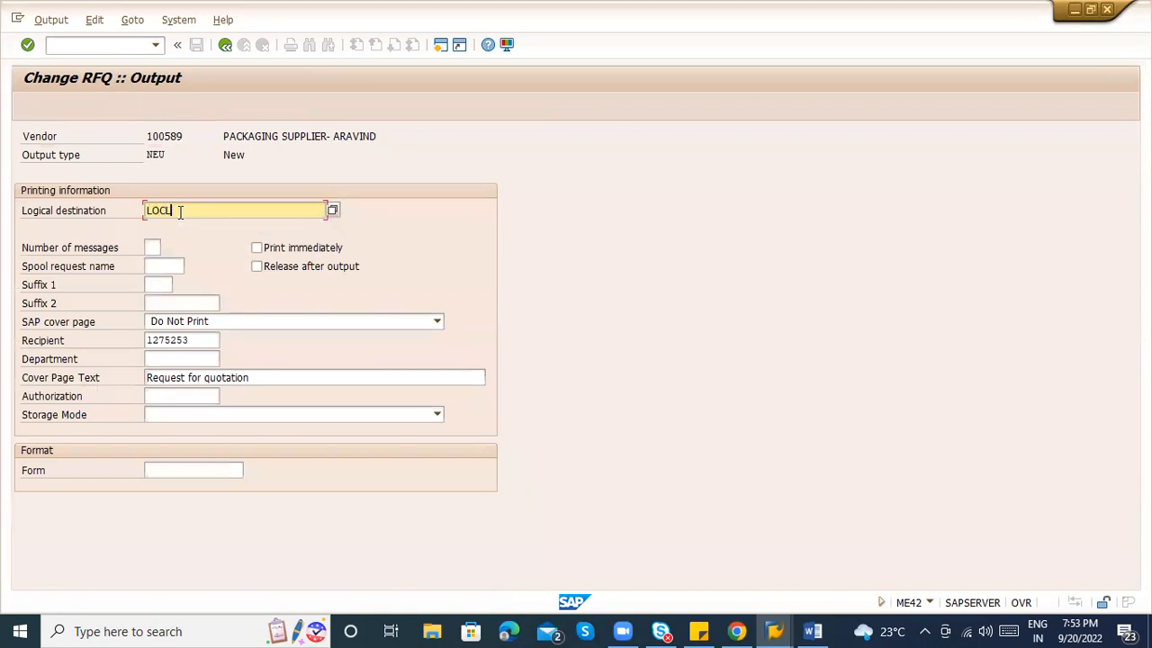
{"action": "key", "text": "Return"}
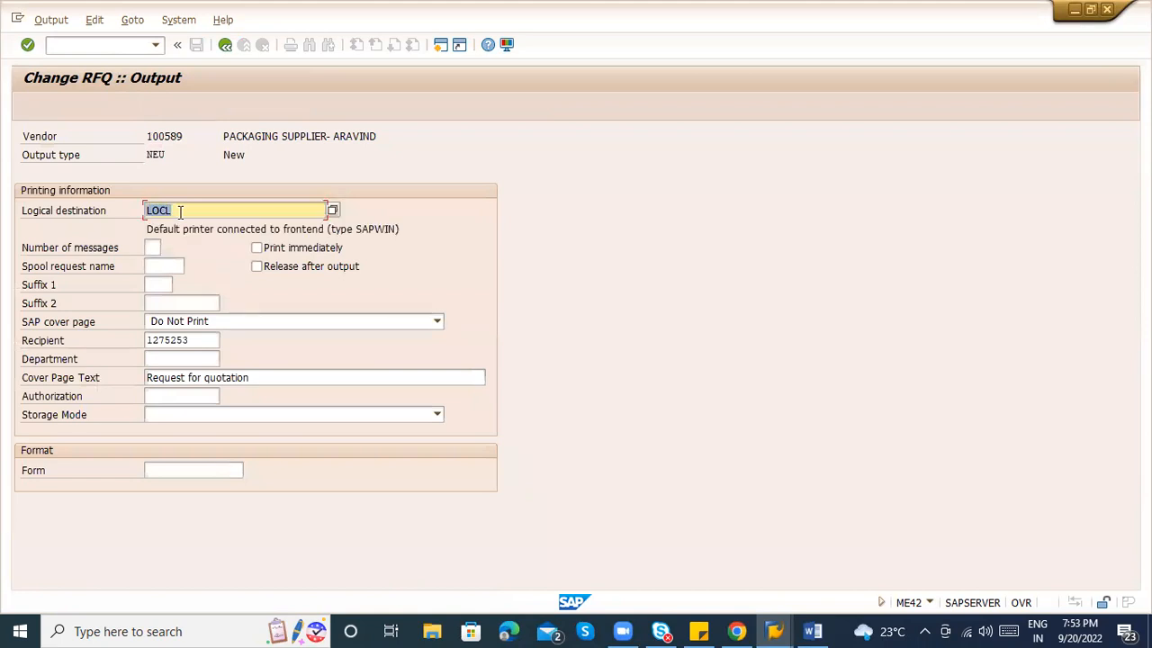
{"action": "left_click", "coordinate": [295, 245]}
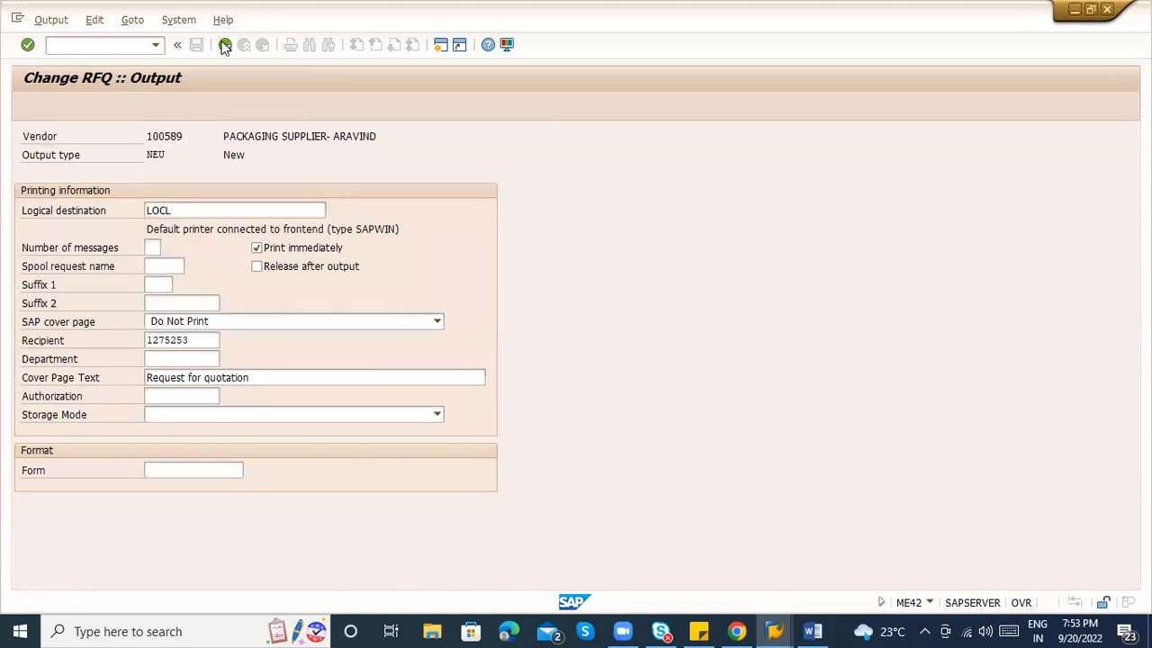
Set dispatch time 3 (application's own transaction) and save the RFQ.
{"action": "left_click", "coordinate": [224, 47]}
{"action": "left_click", "coordinate": [357, 114]}
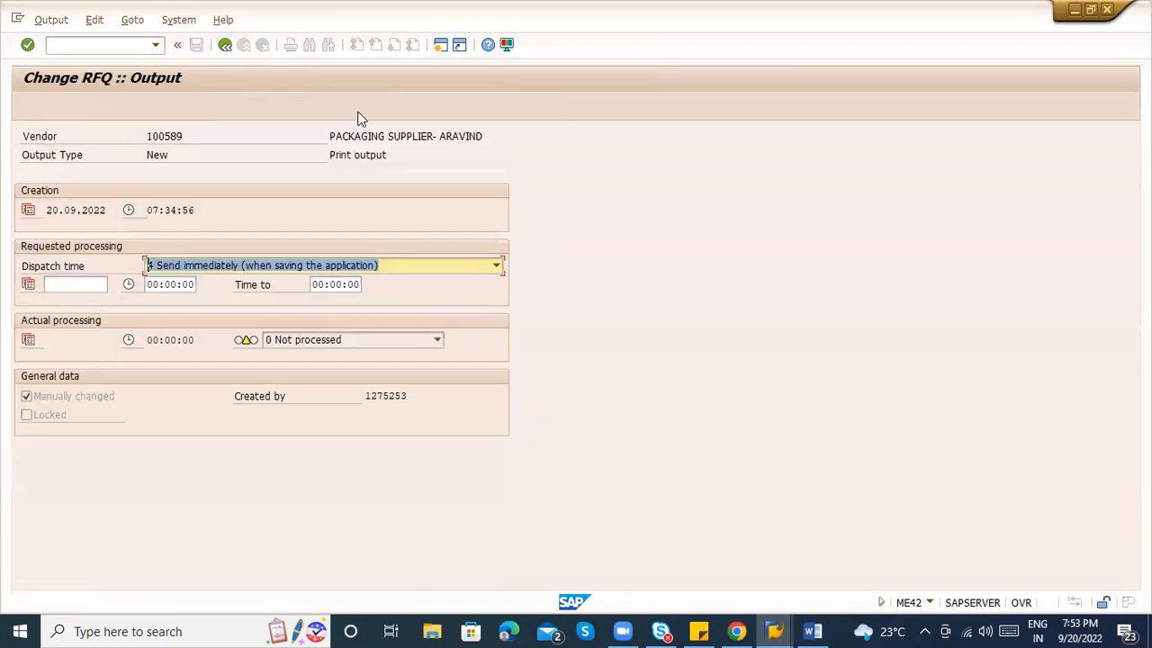
{"action": "left_click", "coordinate": [264, 265]}
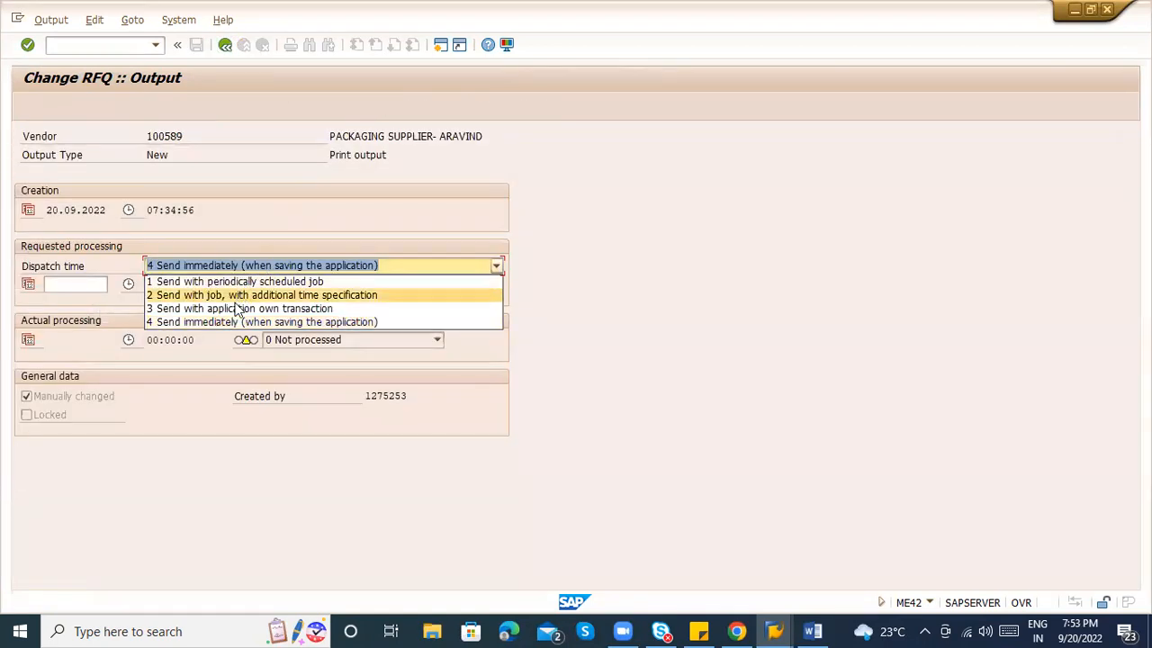
{"action": "left_click", "coordinate": [239, 308]}
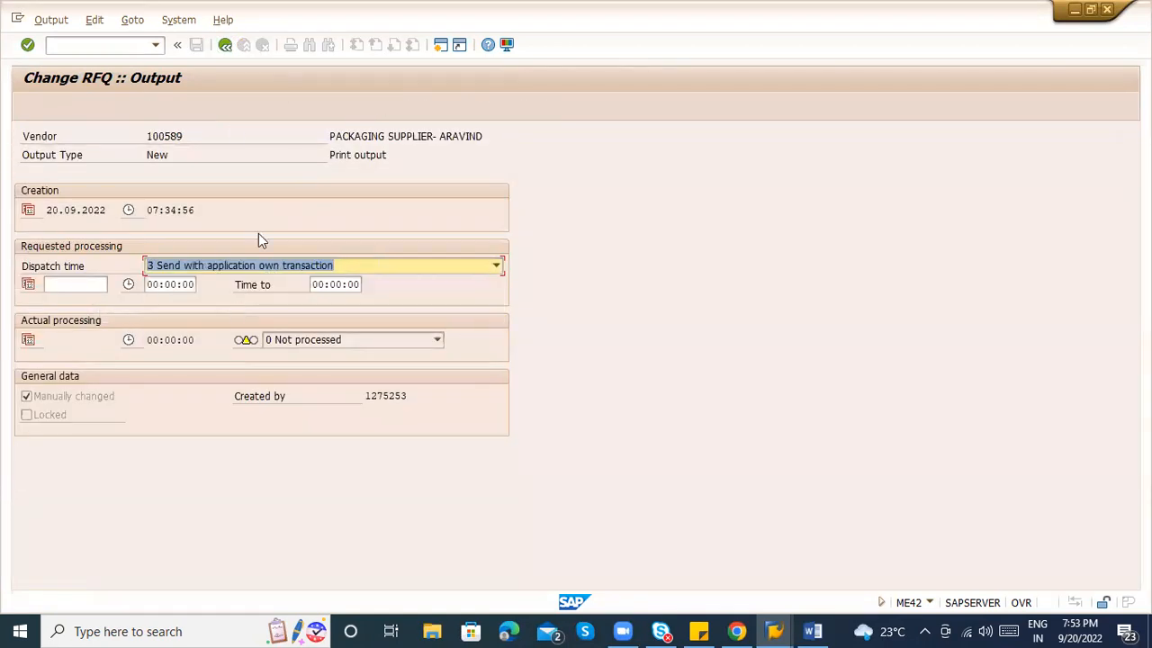
{"action": "left_click", "coordinate": [225, 47]}
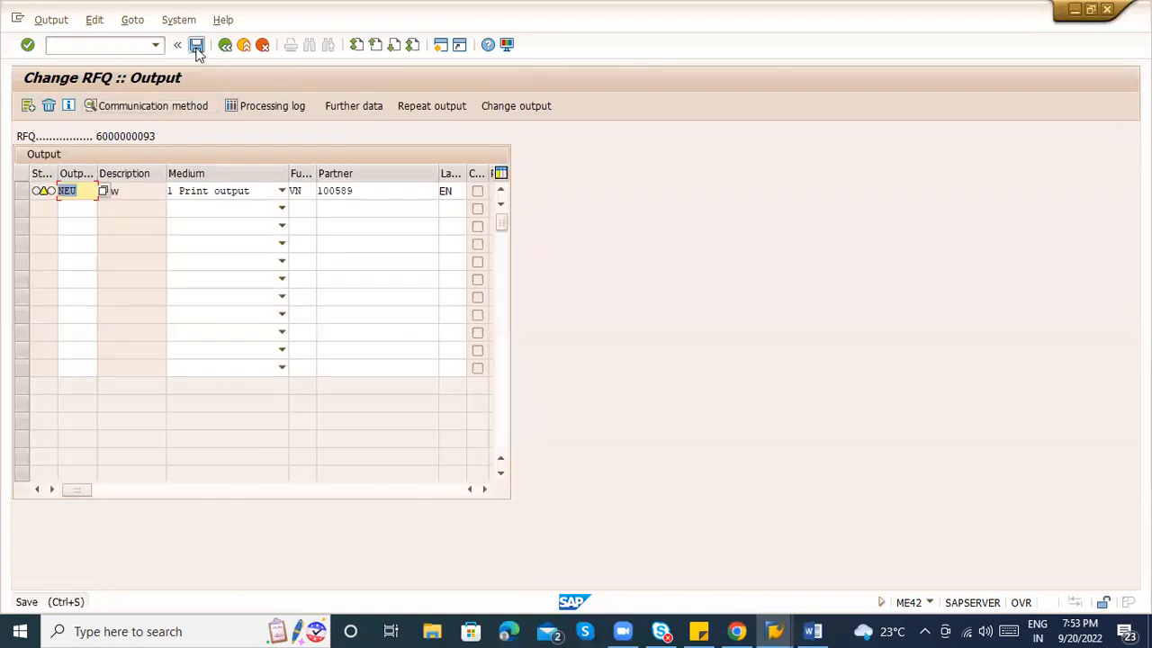
{"action": "left_click", "coordinate": [196, 46]}
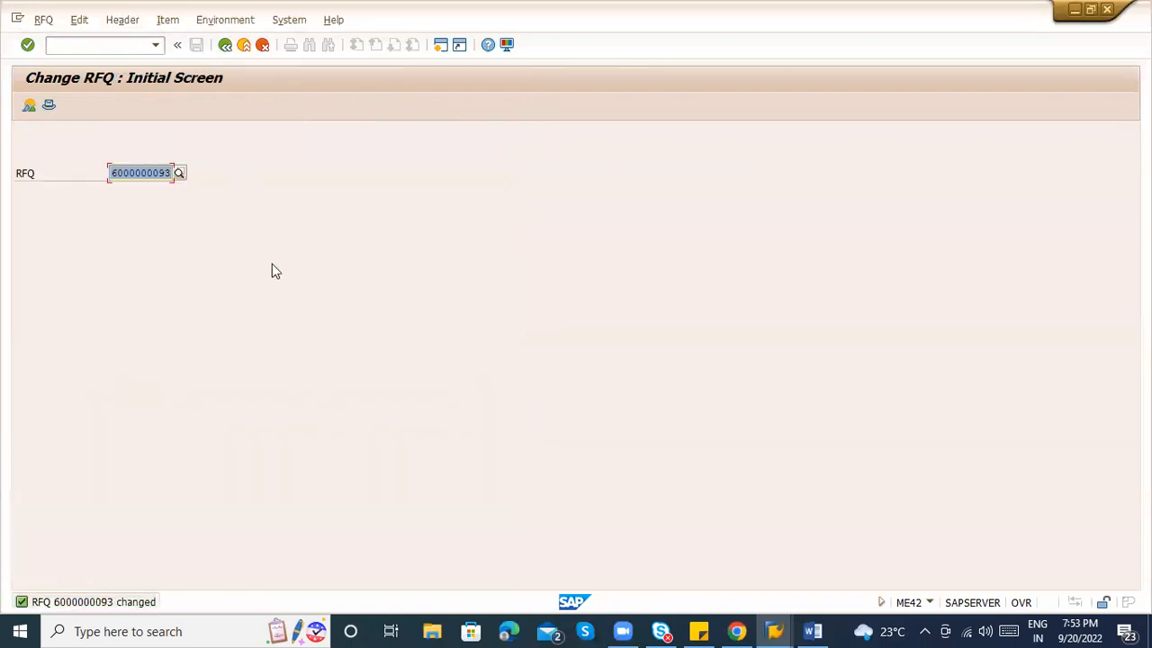
{"action": "left_click", "coordinate": [165, 172]}
{"action": "key", "text": "BackSpace"}
{"action": "type", "text": "2"}
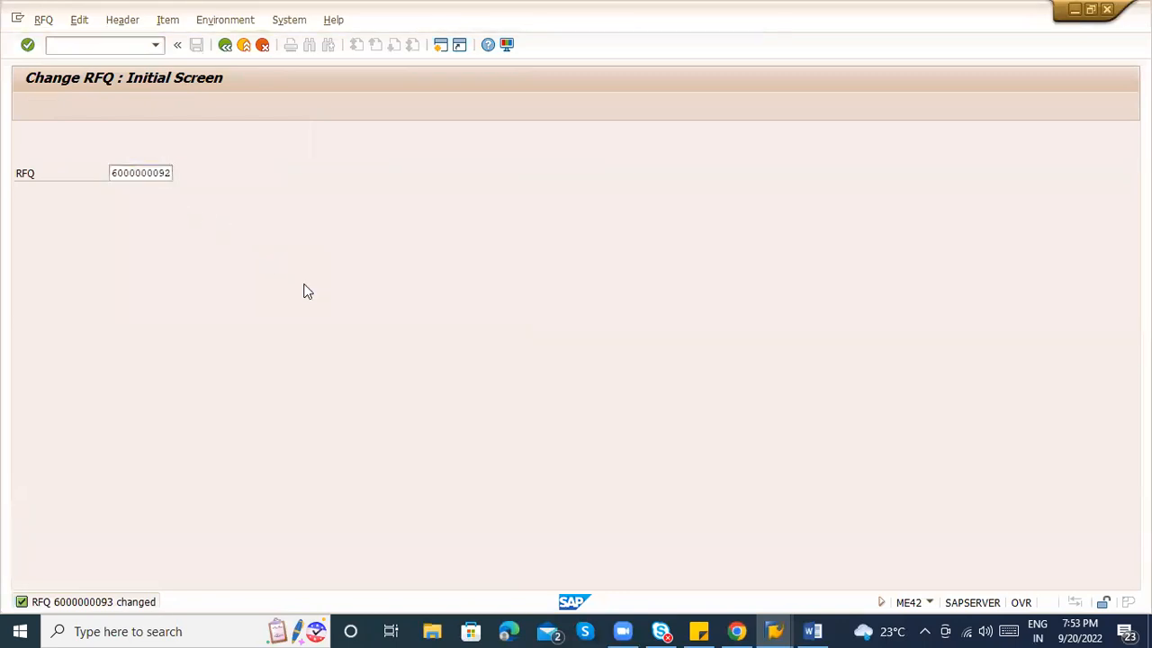
{"action": "key", "text": "Return"}
{"action": "left_click", "coordinate": [21, 229]}
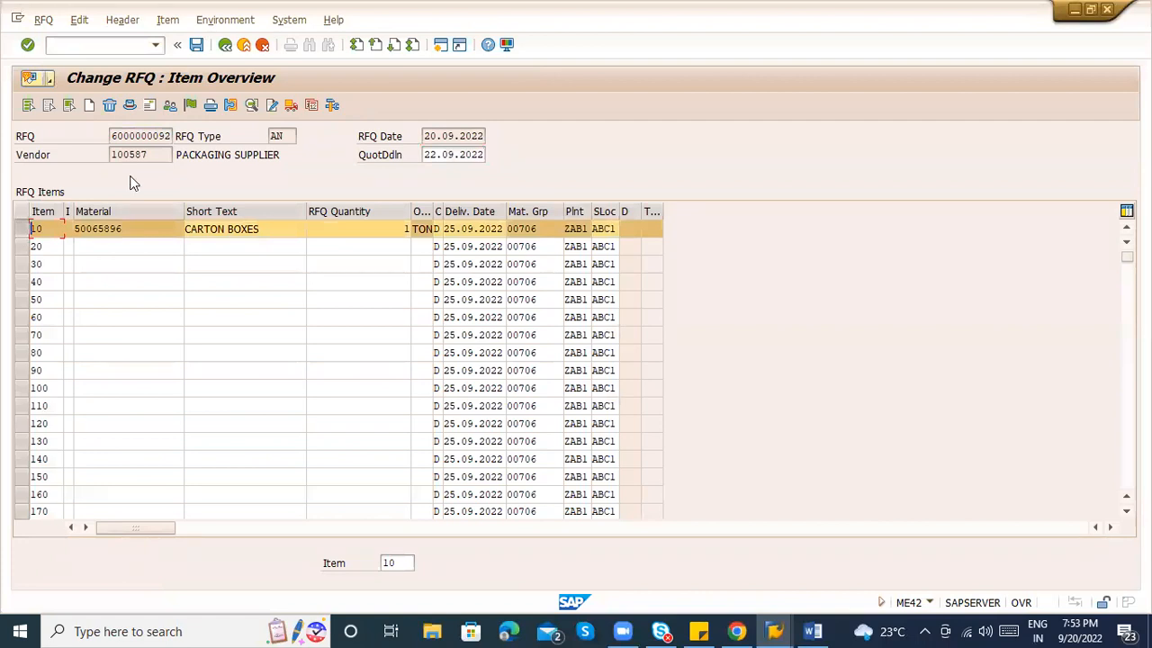
{"action": "left_click", "coordinate": [90, 23]}
{"action": "left_click", "coordinate": [123, 20]}
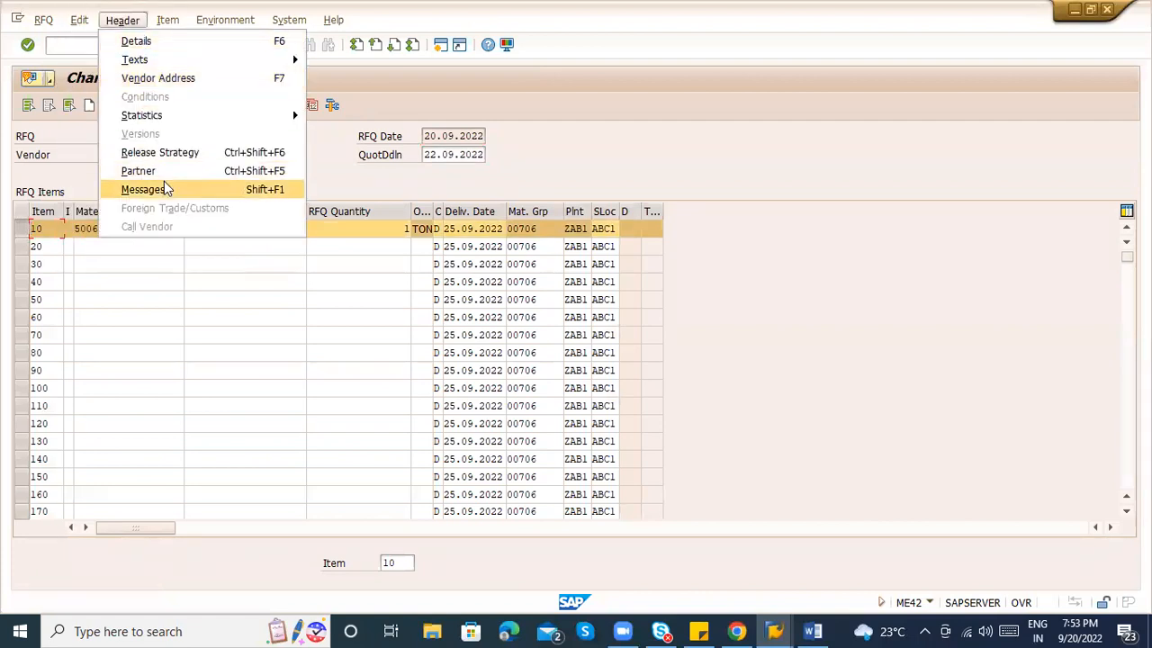
{"action": "left_click", "coordinate": [164, 186]}
Add a NEU output printing immediately on logical destination LP01.
{"action": "key", "text": "space"}
{"action": "key", "text": "Down"}
{"action": "key", "text": "Return"}
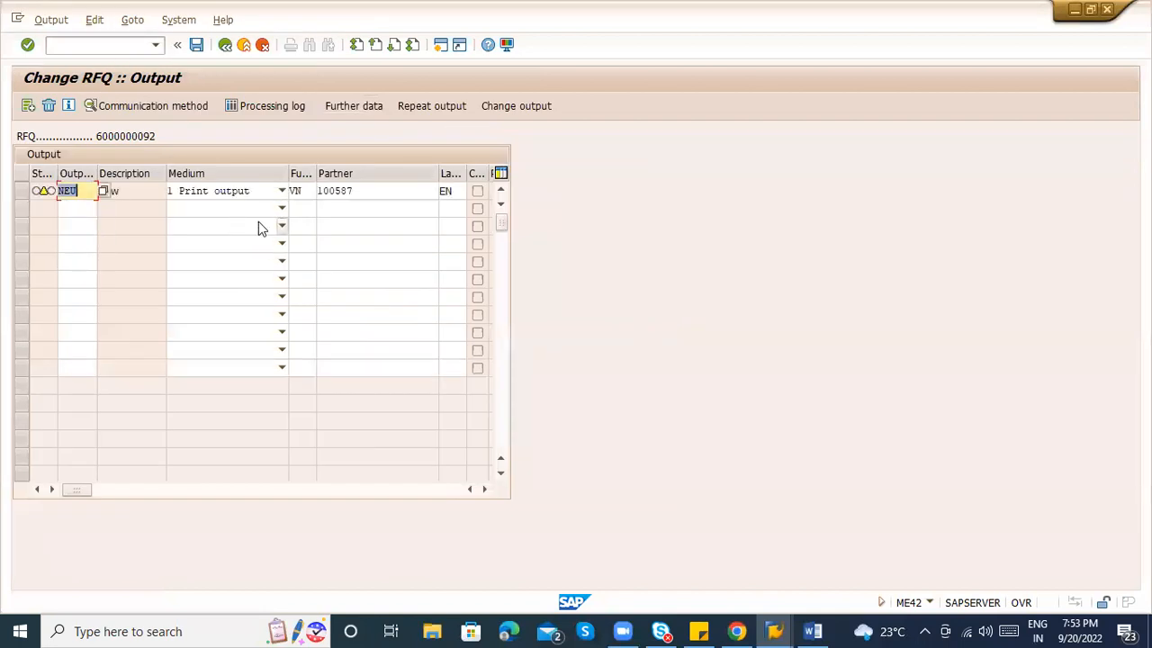
{"action": "left_click", "coordinate": [21, 193]}
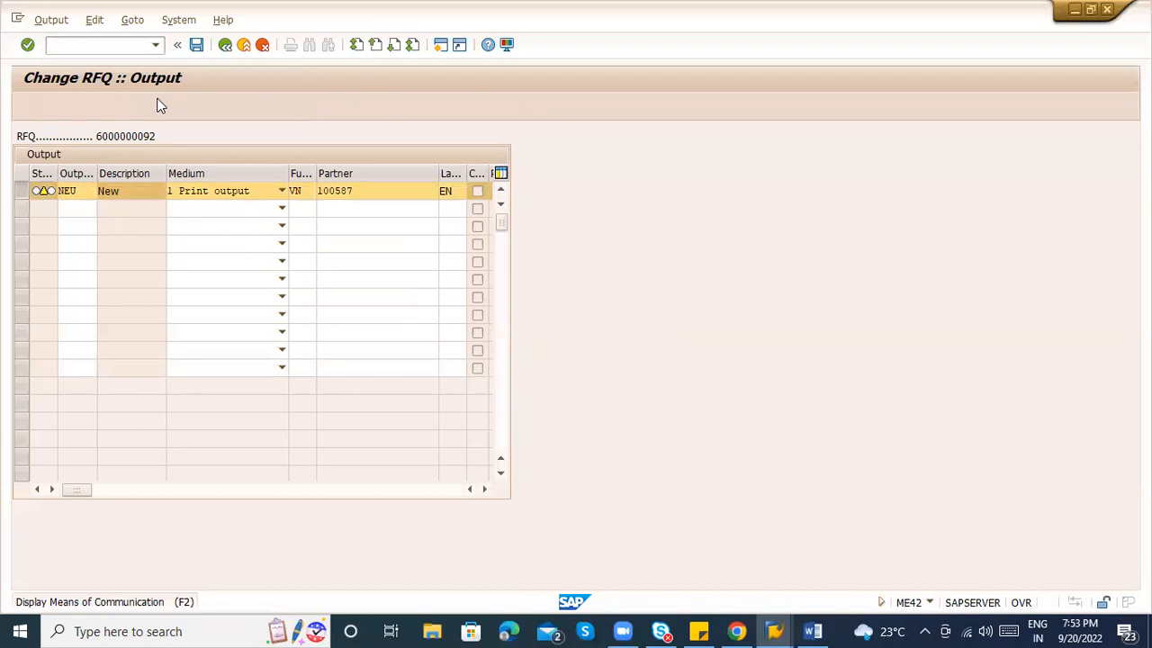
{"action": "left_click", "coordinate": [157, 105]}
{"action": "type", "text": "lp01"}
{"action": "key", "text": "Return"}
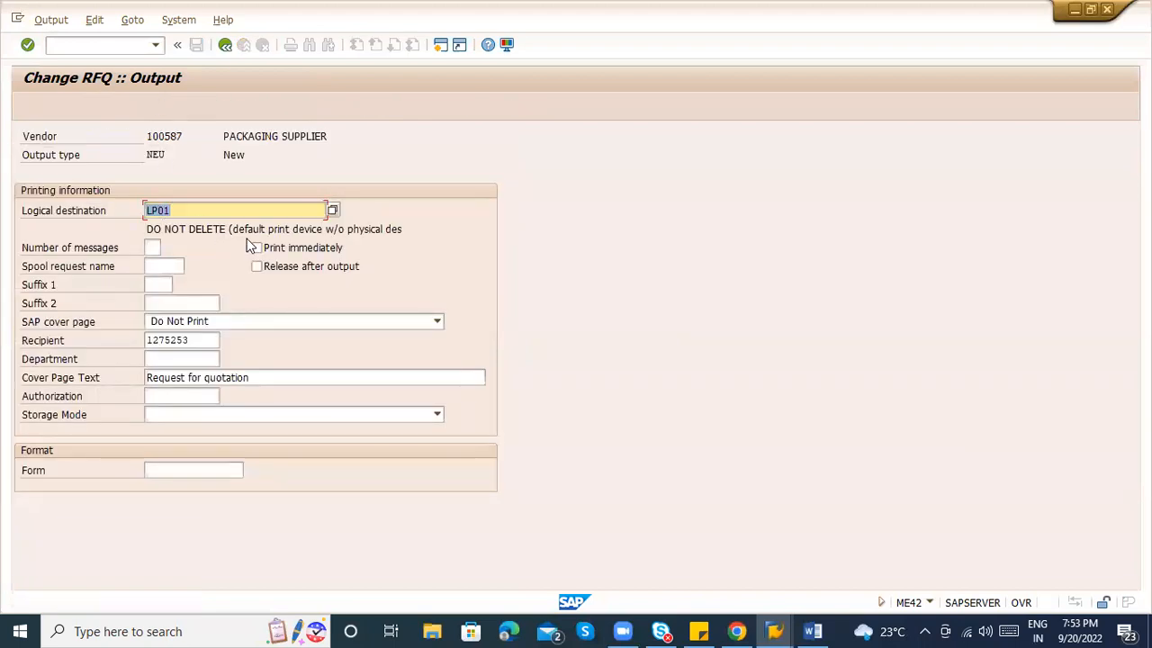
{"action": "left_click", "coordinate": [256, 248]}
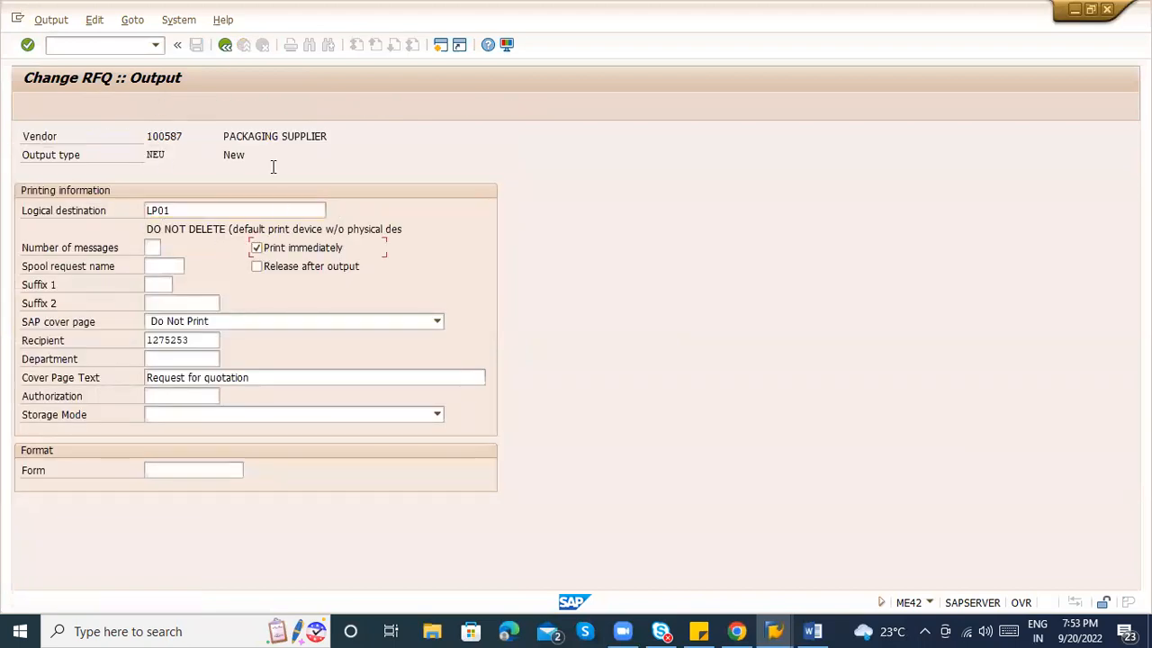
{"action": "left_click", "coordinate": [224, 50]}
Set the output's dispatch time to 3 (own transaction) and save the RFQ.
{"action": "left_click", "coordinate": [355, 106]}
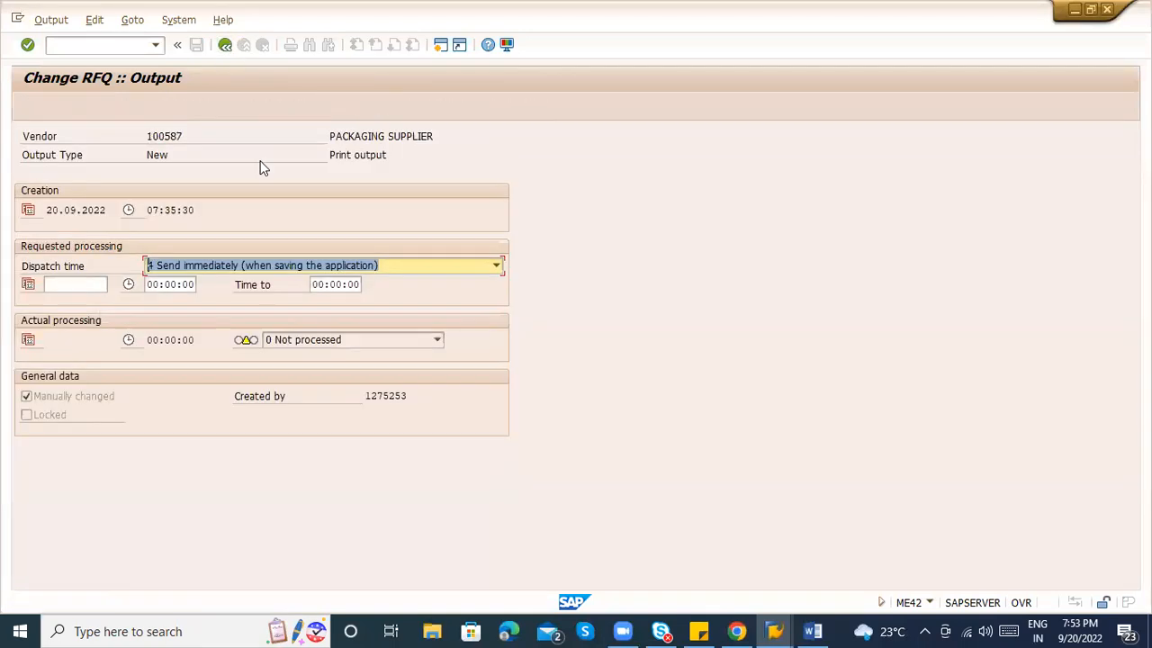
{"action": "left_click", "coordinate": [204, 266]}
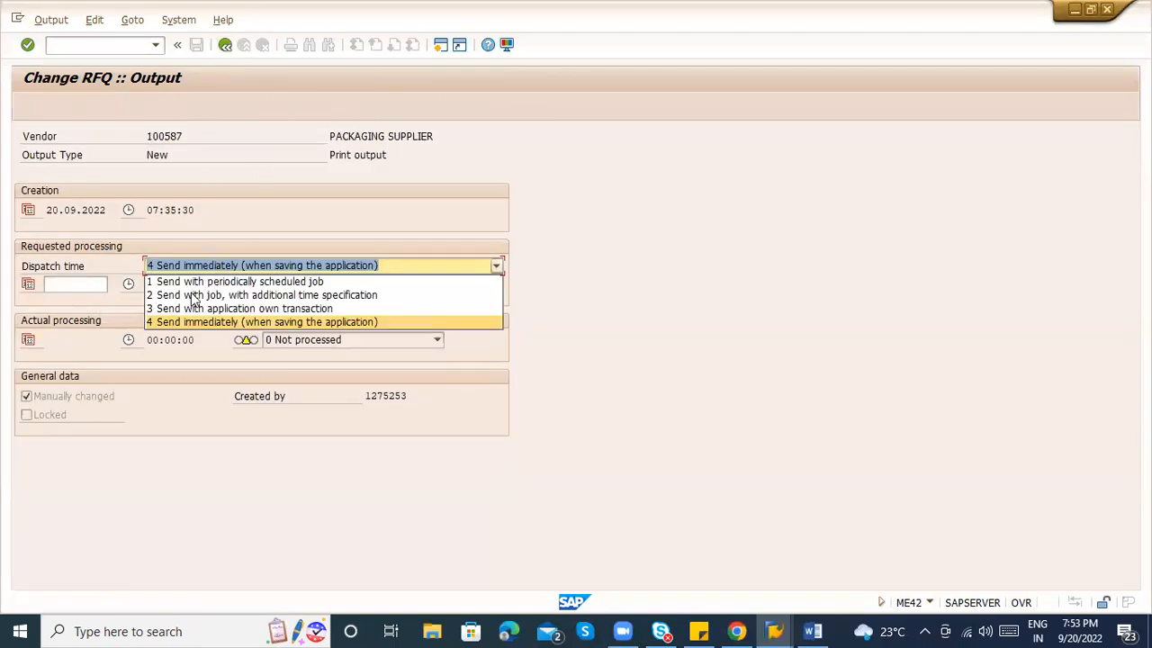
{"action": "left_click", "coordinate": [193, 306]}
{"action": "left_click", "coordinate": [225, 46]}
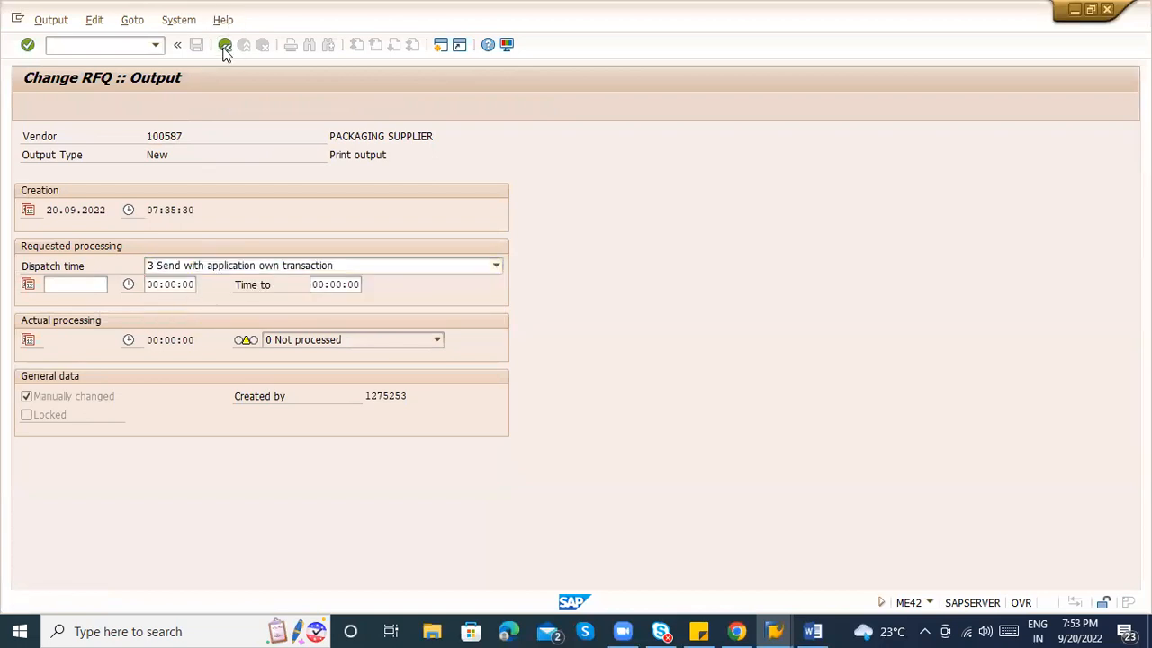
{"action": "left_click", "coordinate": [196, 45]}
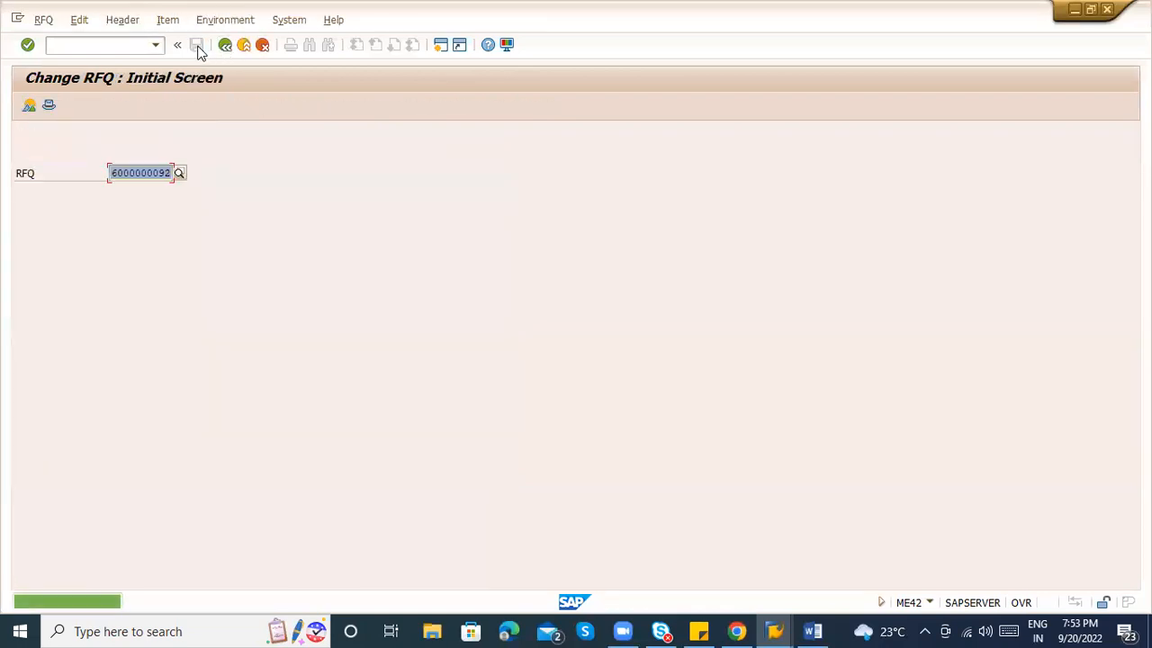
{"action": "left_click", "coordinate": [130, 47]}
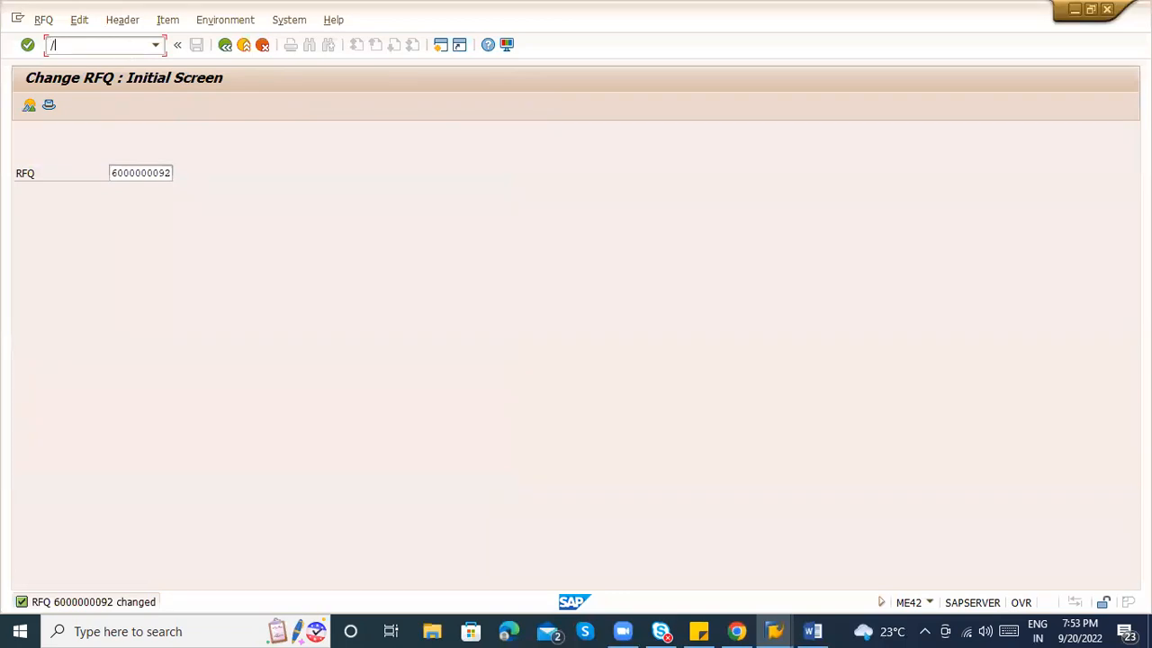
Start the message output report with /oME9A and set Application to EA, Purchasing RFQ.
{"action": "type", "text": "/ome9a"}
{"action": "key", "text": "Return"}
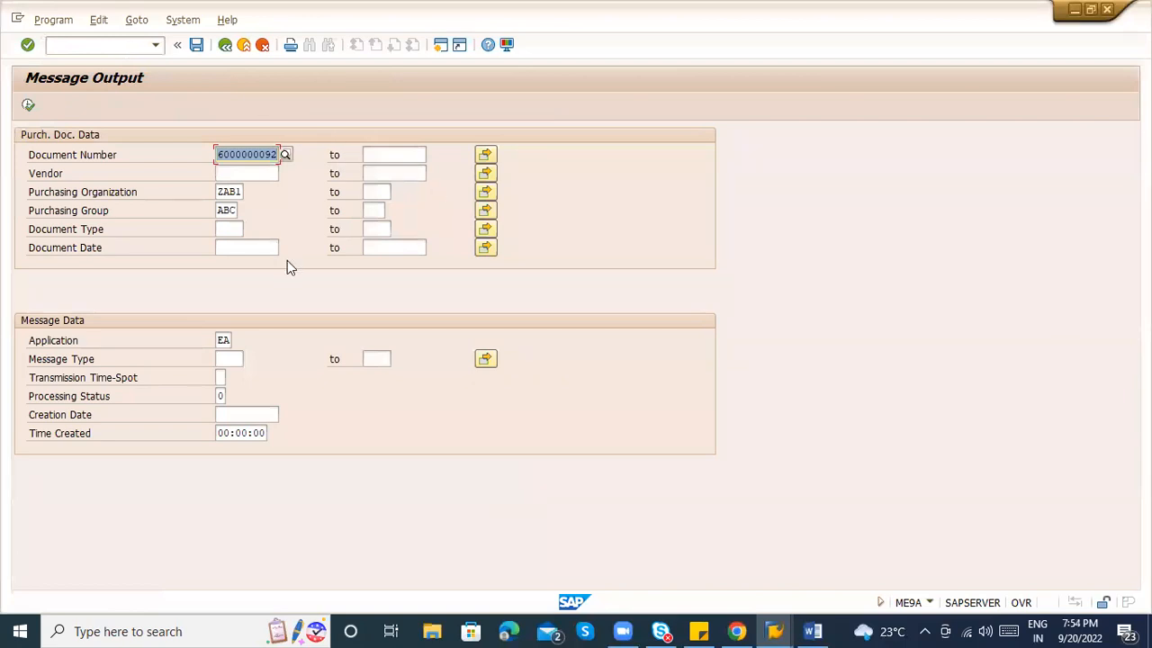
{"action": "left_click", "coordinate": [222, 340]}
{"action": "left_click", "coordinate": [240, 339]}
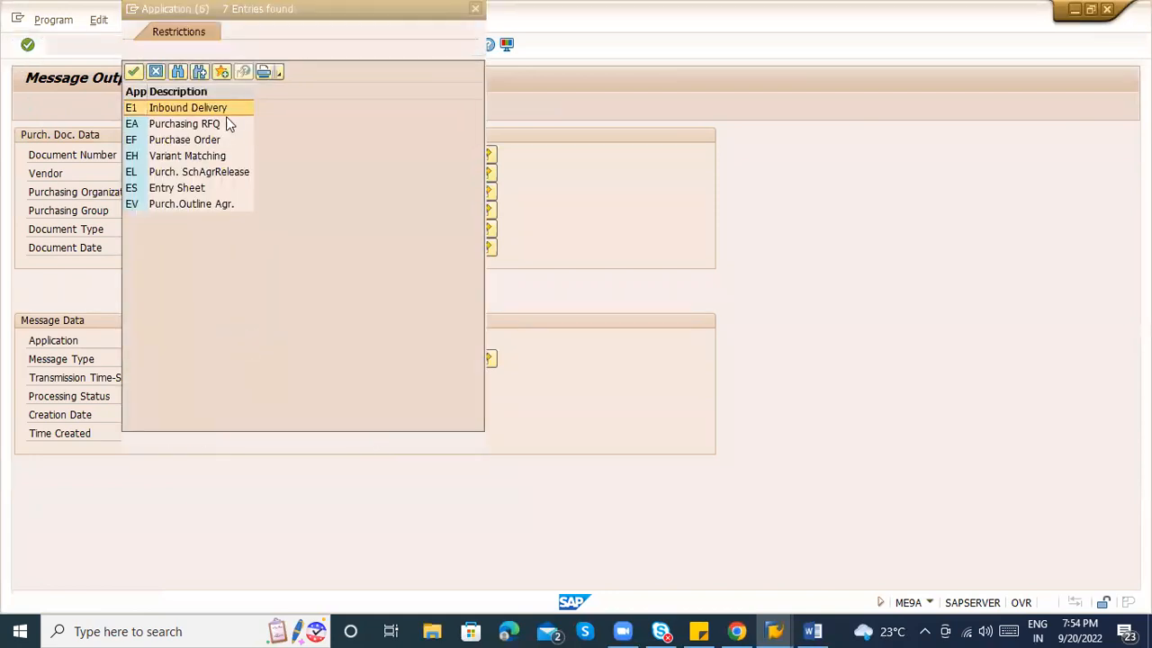
{"action": "left_click", "coordinate": [194, 127]}
{"action": "double_click", "coordinate": [194, 126]}
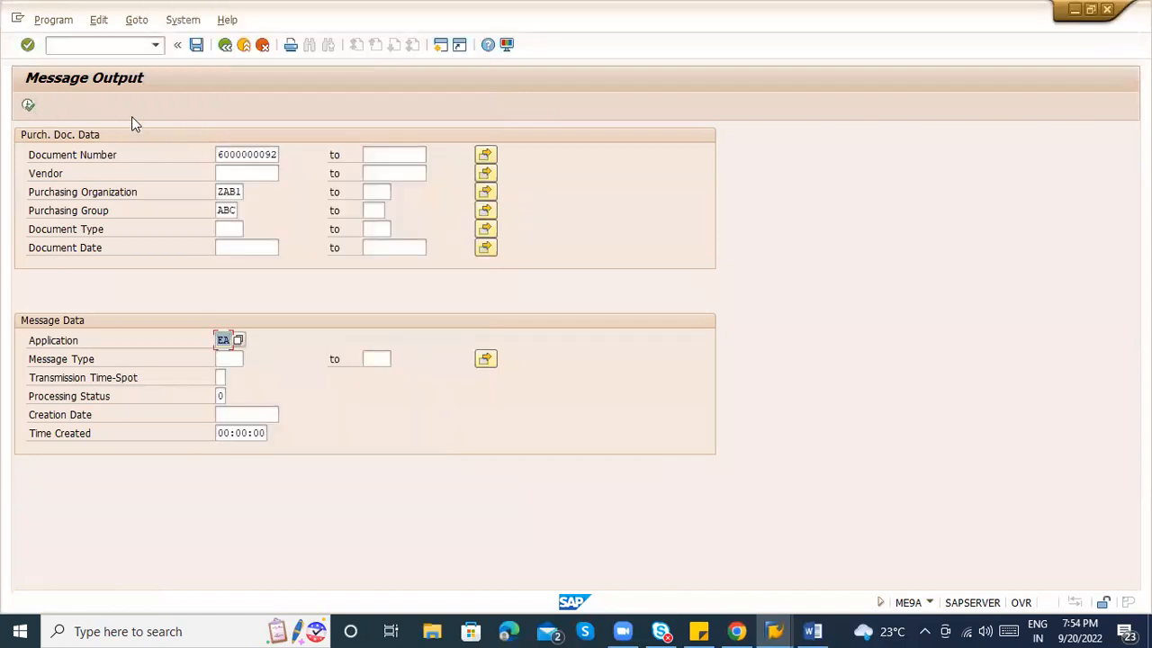
Clear the Document Number criterion and execute the report to list pending RFQ messages.
{"action": "key", "text": "Tab"}
{"action": "key", "text": "shift+Tab"}
{"action": "key", "text": "shift+Tab"}
{"action": "key", "text": "shift+Tab"}
{"action": "key", "text": "shift+Tab"}
{"action": "key", "text": "shift+Tab"}
{"action": "key", "text": "shift+Tab"}
{"action": "key", "text": "shift+Tab"}
{"action": "key", "text": "shift+Tab"}
{"action": "key", "text": "shift+Tab"}
{"action": "key", "text": "shift+Tab"}
{"action": "key", "text": "shift+Tab"}
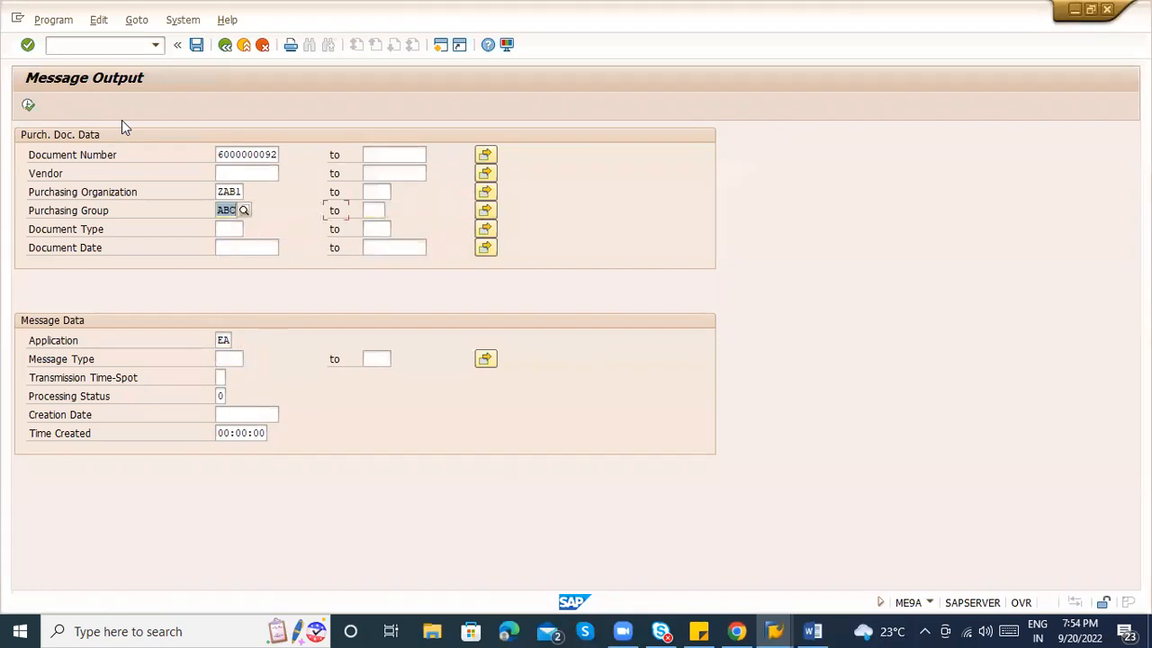
{"action": "key", "text": "shift+Tab"}
{"action": "key", "text": "shift+Tab"}
{"action": "key", "text": "shift+Tab"}
{"action": "key", "text": "shift+Tab"}
{"action": "key", "text": "shift+Tab"}
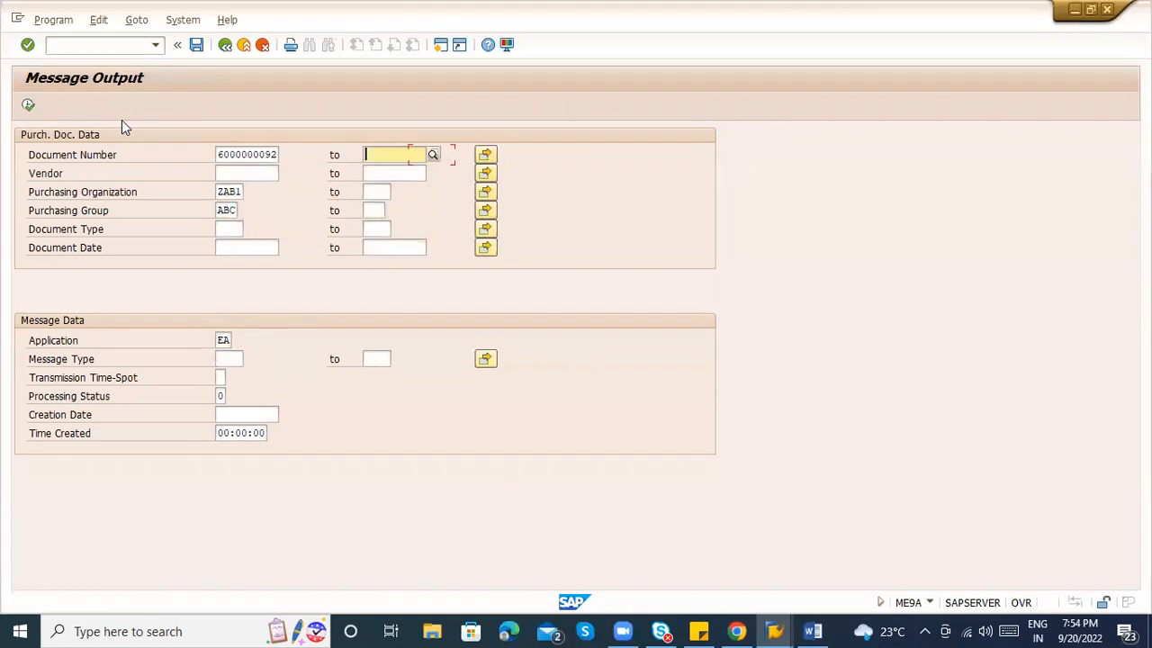
{"action": "key", "text": "Delete"}
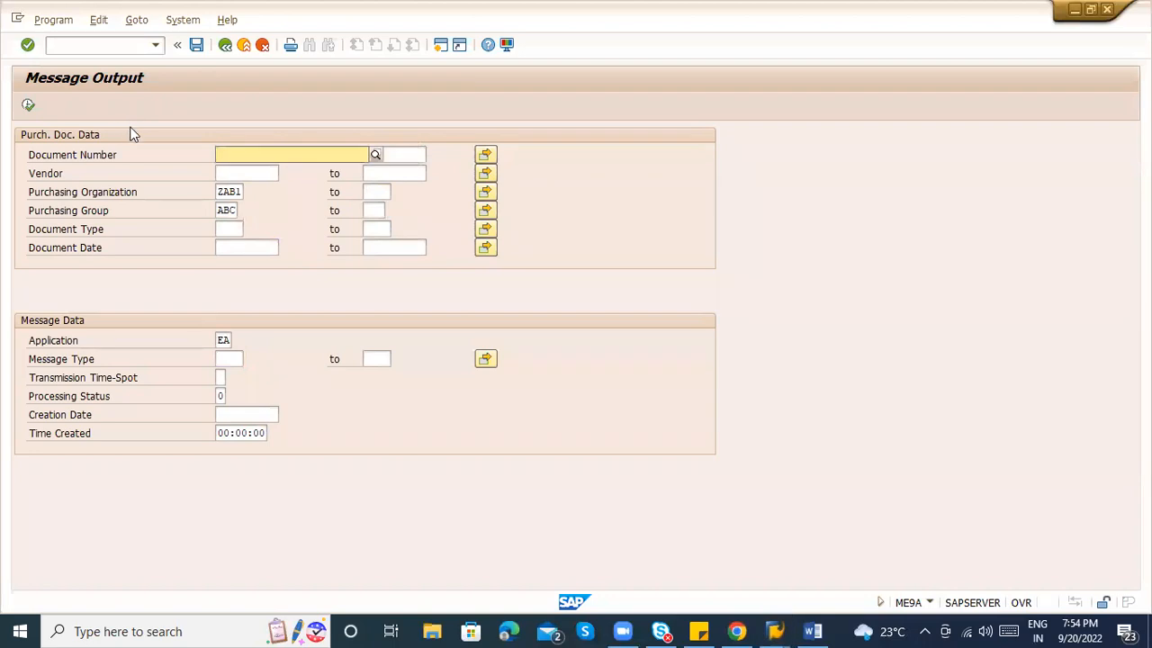
{"action": "left_click", "coordinate": [130, 128]}
{"action": "left_click", "coordinate": [27, 106]}
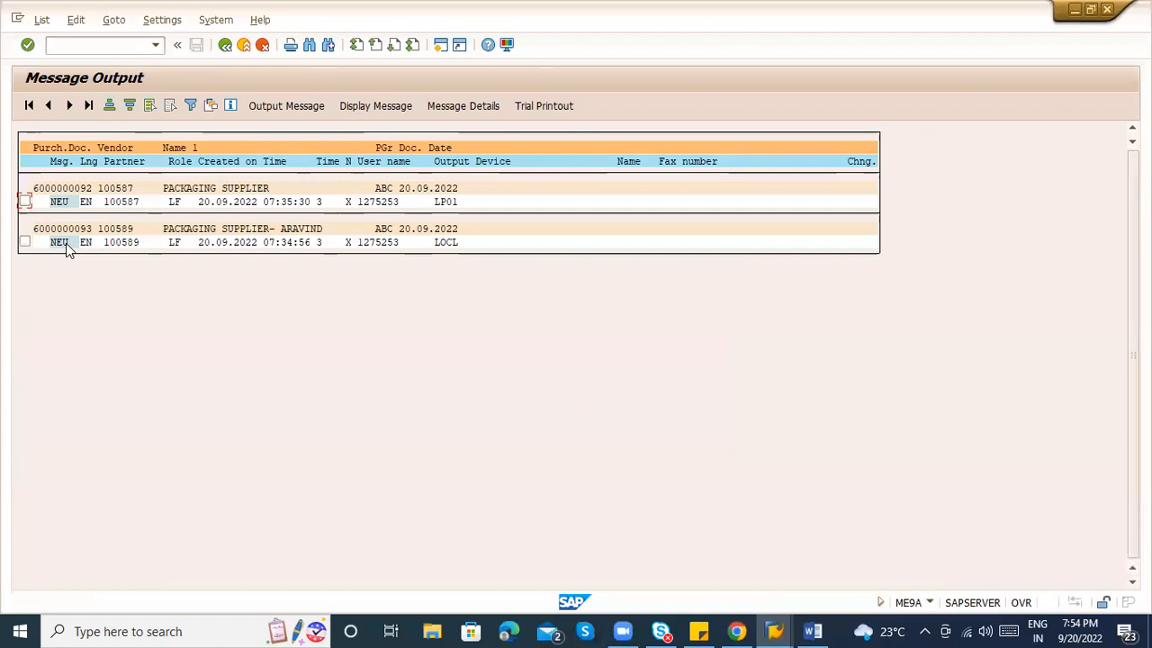
{"action": "left_click", "coordinate": [25, 202]}
{"action": "left_click", "coordinate": [25, 242]}
{"action": "left_click", "coordinate": [24, 242]}
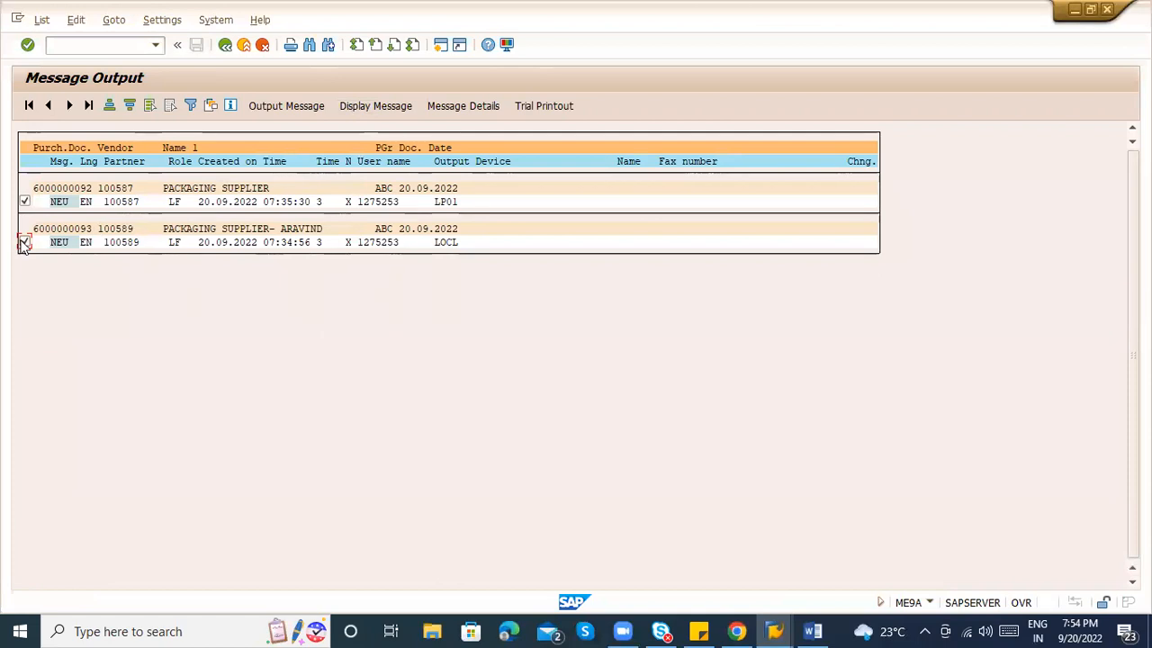
{"action": "left_click", "coordinate": [369, 106]}
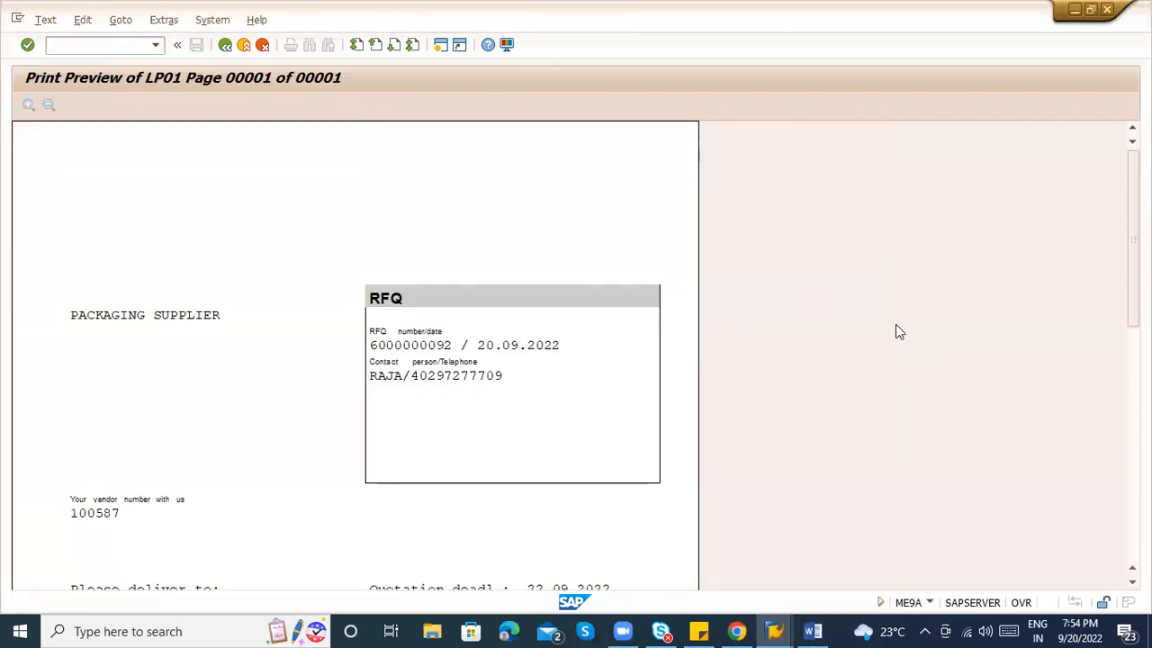
{"action": "left_click", "coordinate": [1133, 410]}
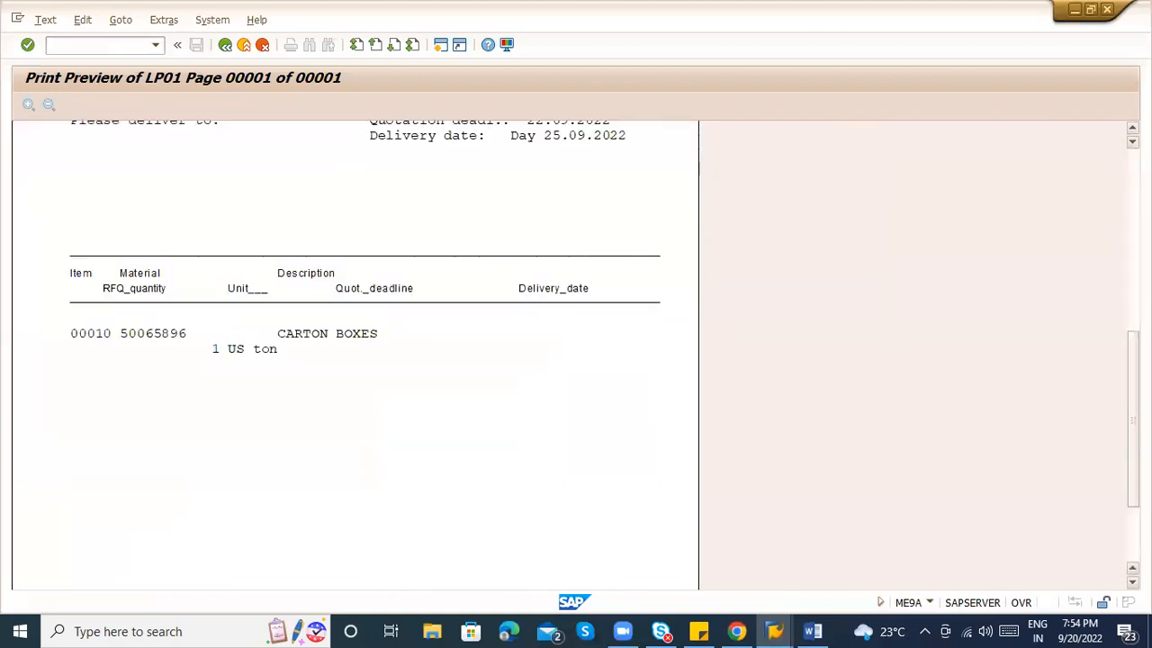
{"action": "left_click", "coordinate": [1133, 538]}
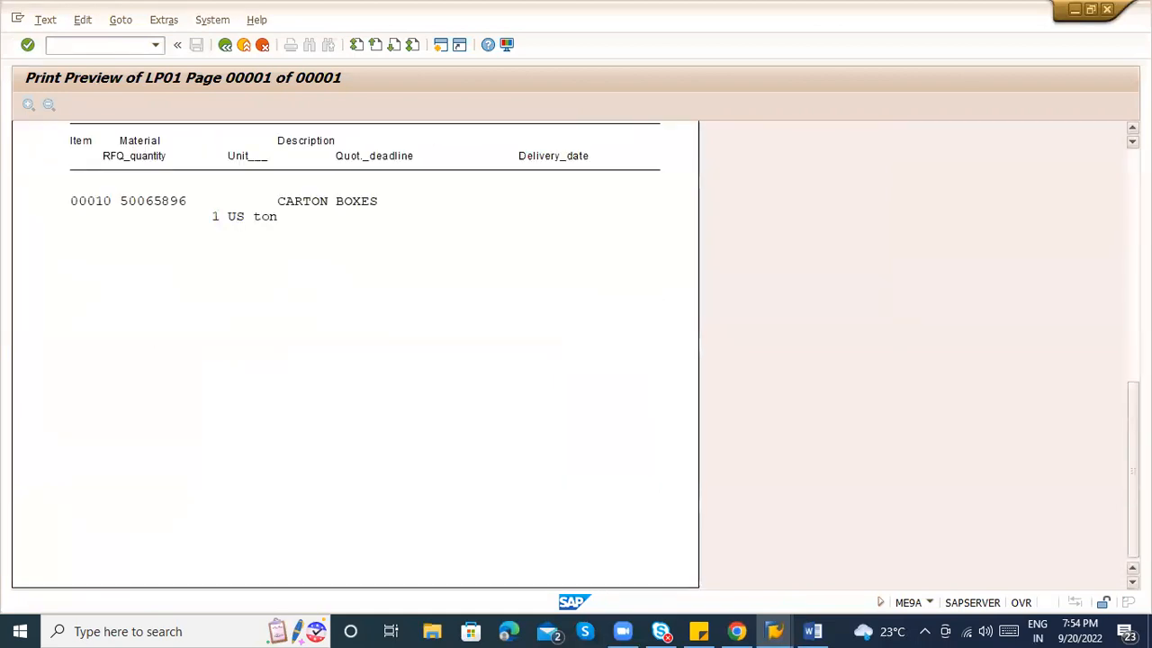
{"action": "left_click", "coordinate": [1133, 270]}
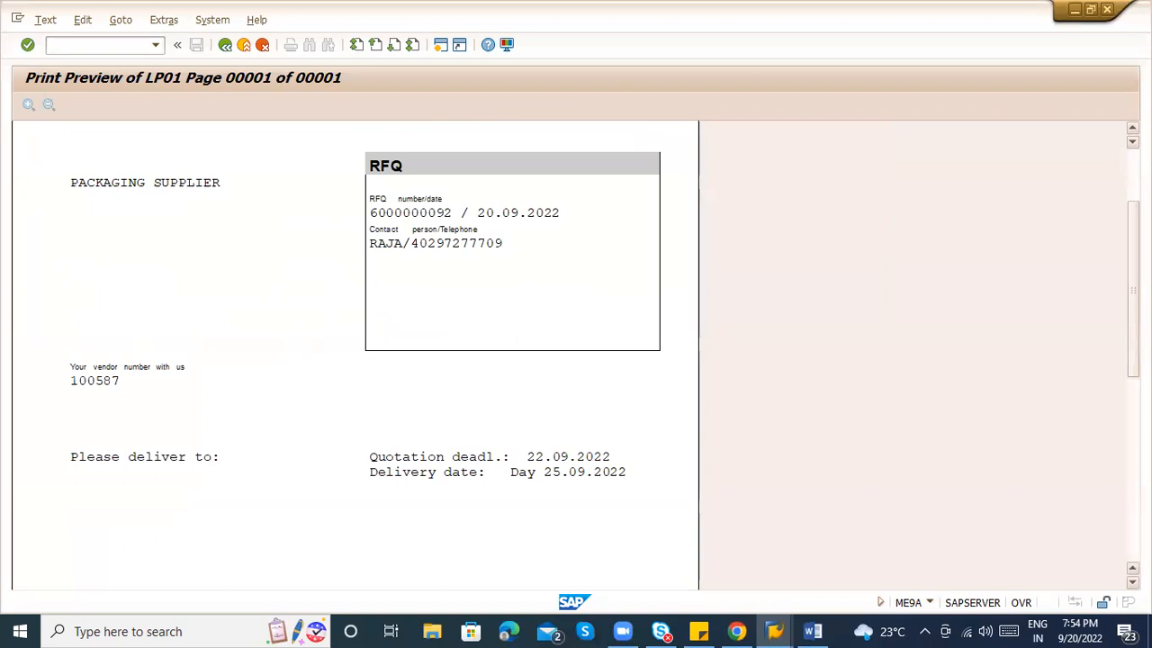
{"action": "left_click", "coordinate": [1133, 171]}
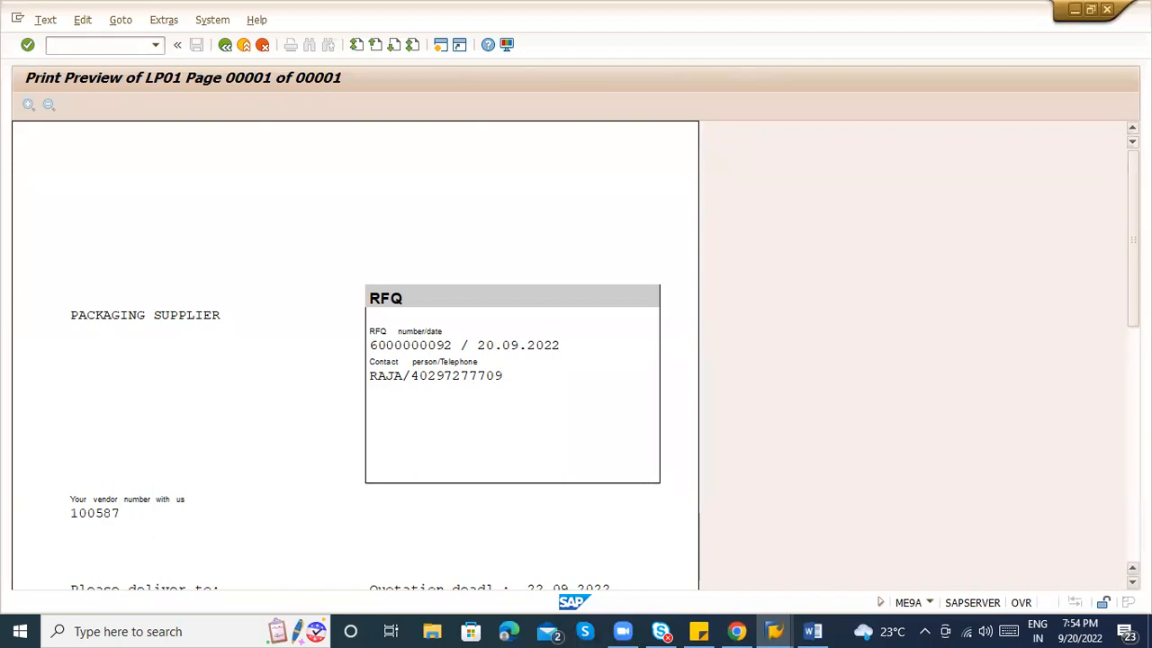
{"action": "scroll", "coordinate": [474, 427], "scroll_direction": "down", "scroll_amount": 5}
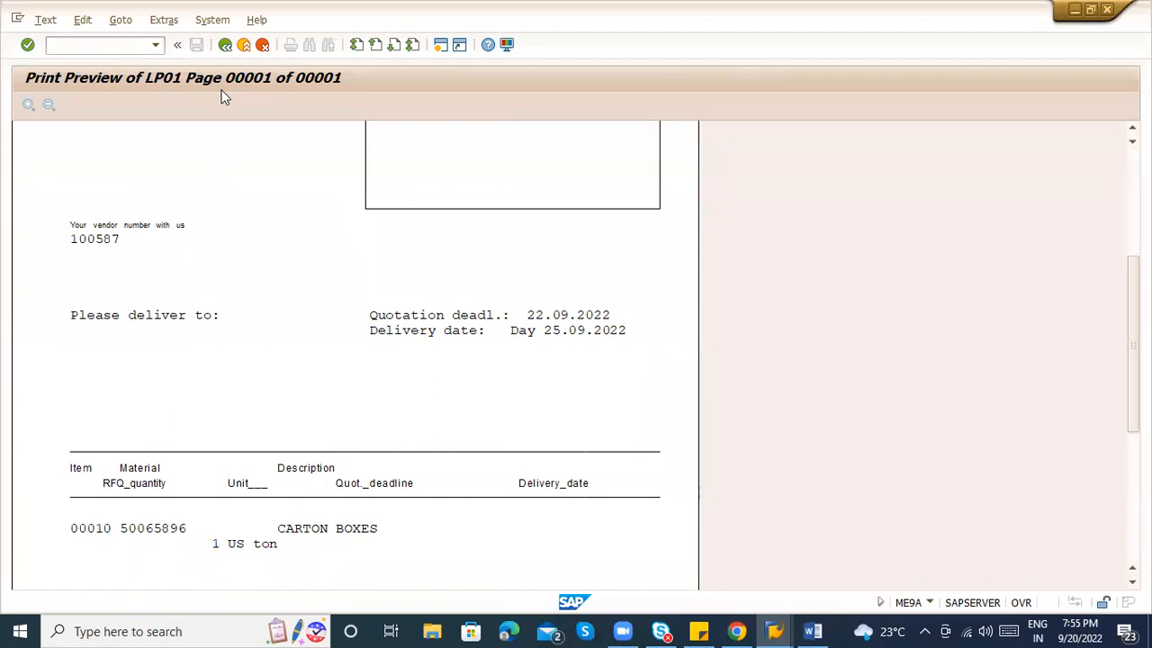
{"action": "left_click", "coordinate": [218, 53]}
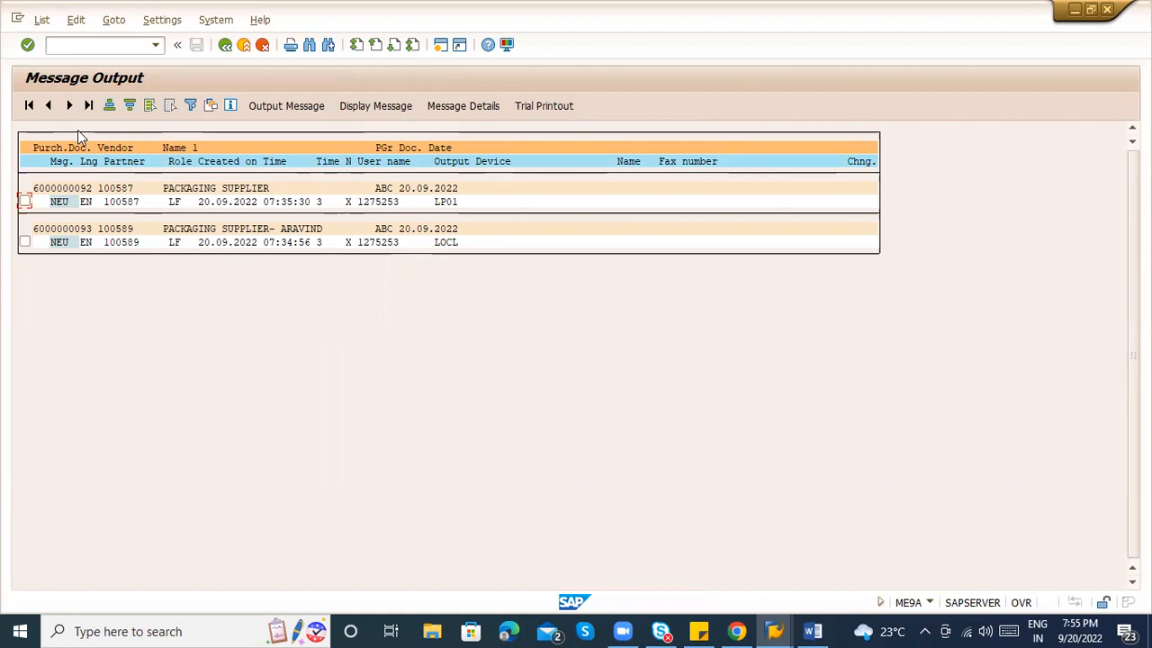
{"action": "left_click", "coordinate": [24, 202]}
{"action": "left_click", "coordinate": [24, 243]}
{"action": "left_click", "coordinate": [297, 110]}
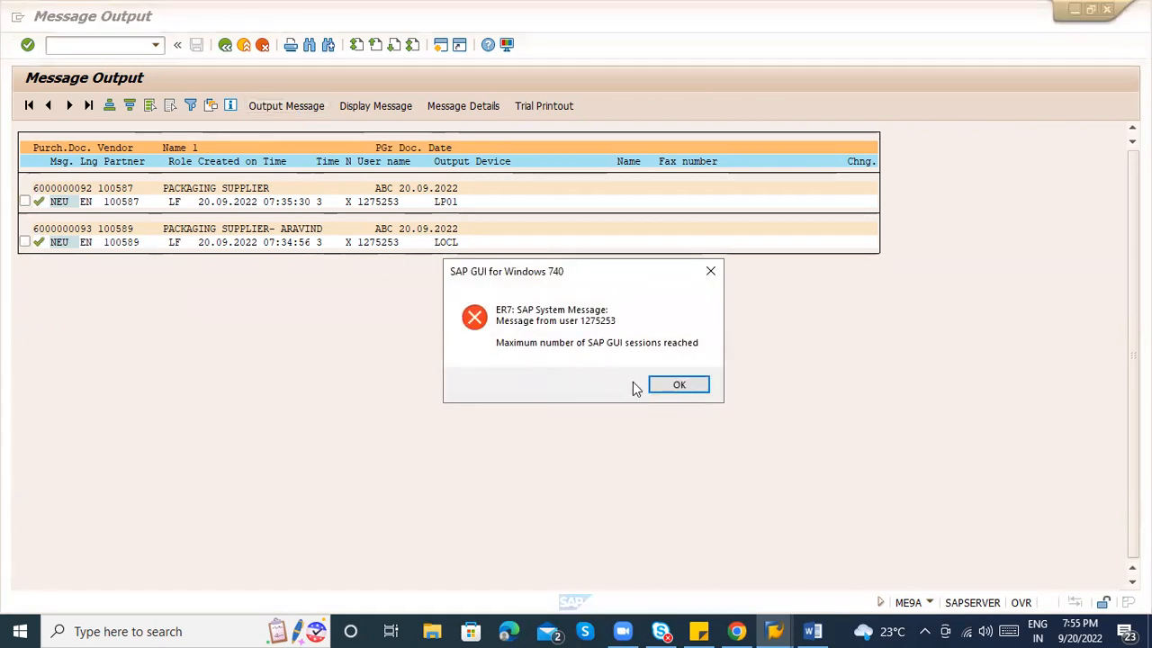
{"action": "left_click", "coordinate": [656, 385]}
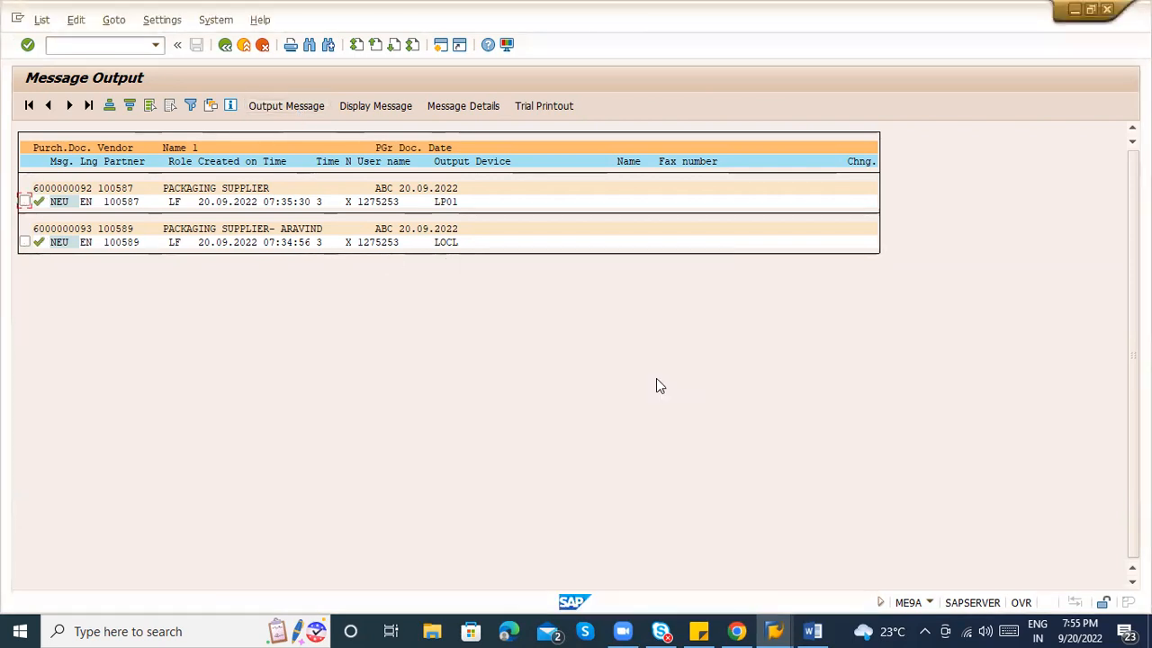
Close the extra Change RFQ session.
{"action": "left_click", "coordinate": [774, 631]}
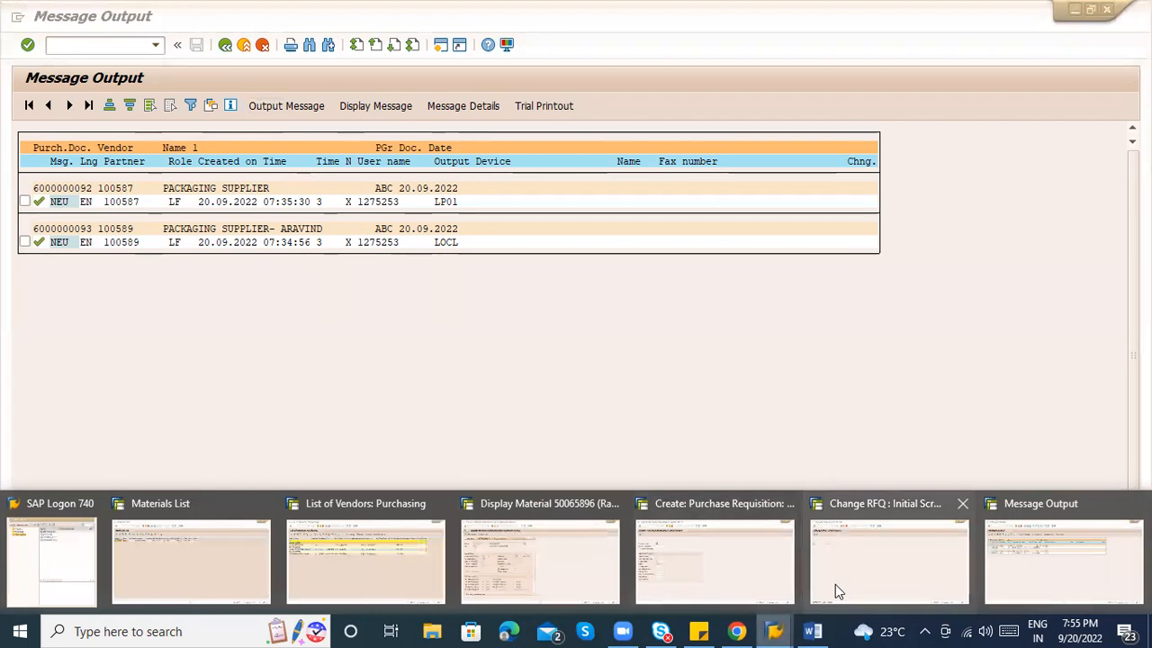
{"action": "left_click", "coordinate": [862, 565]}
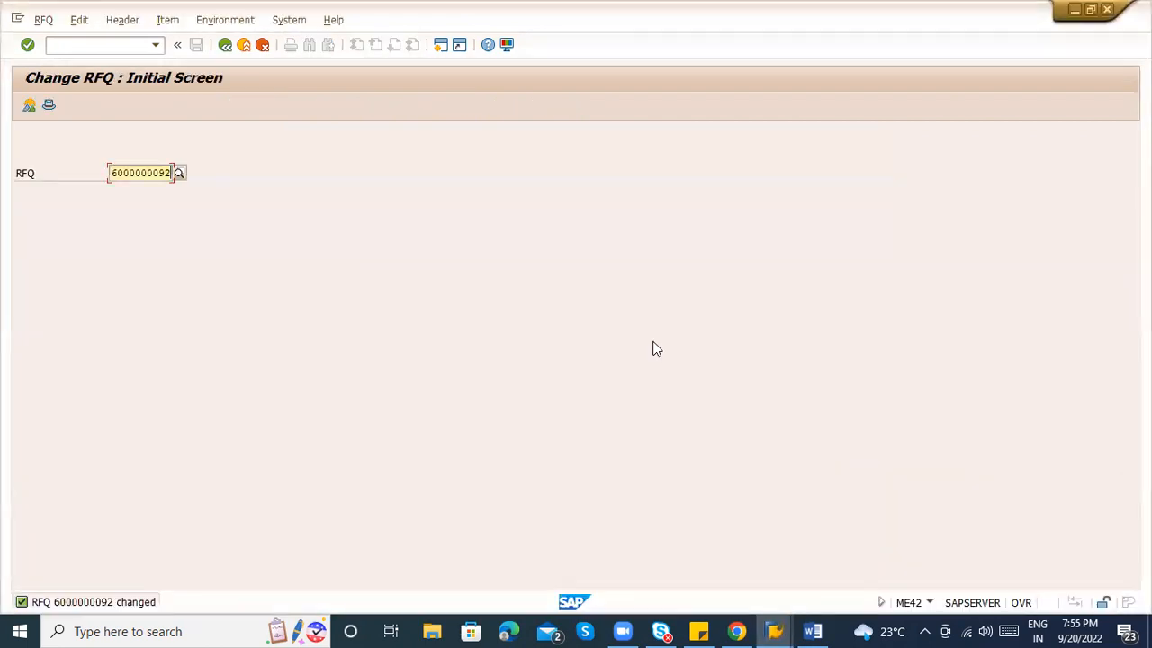
{"action": "left_click", "coordinate": [251, 49]}
{"action": "left_click", "coordinate": [251, 49]}
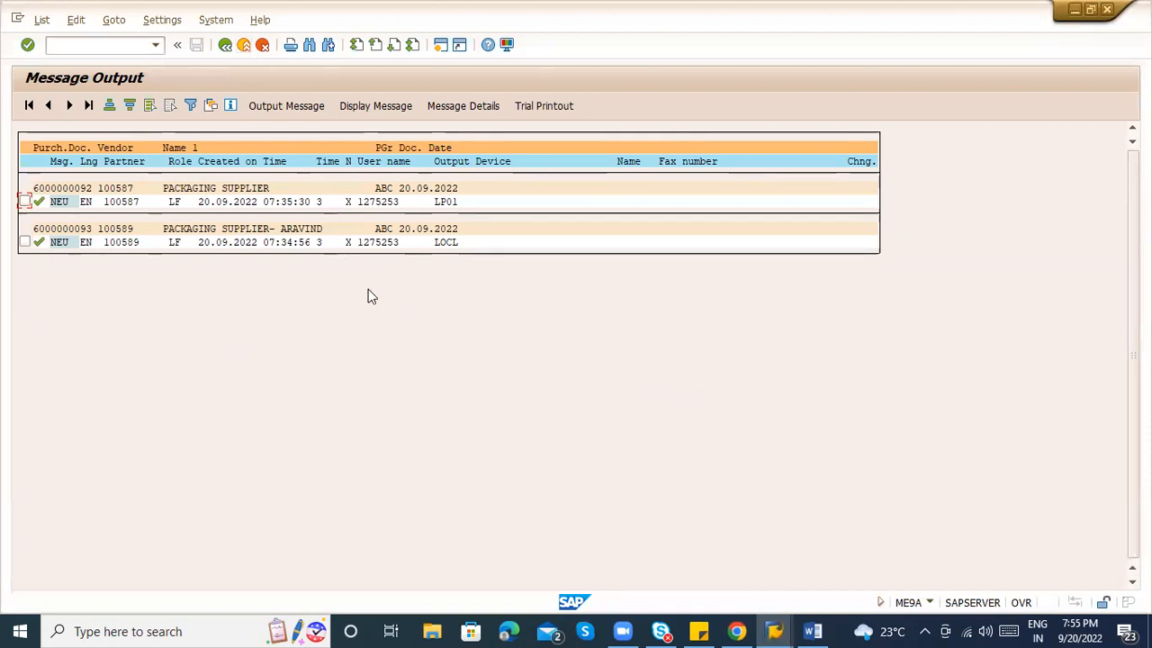
Process both RFQ messages again and return to the selection screen.
{"action": "left_click", "coordinate": [25, 202]}
{"action": "left_click", "coordinate": [25, 241]}
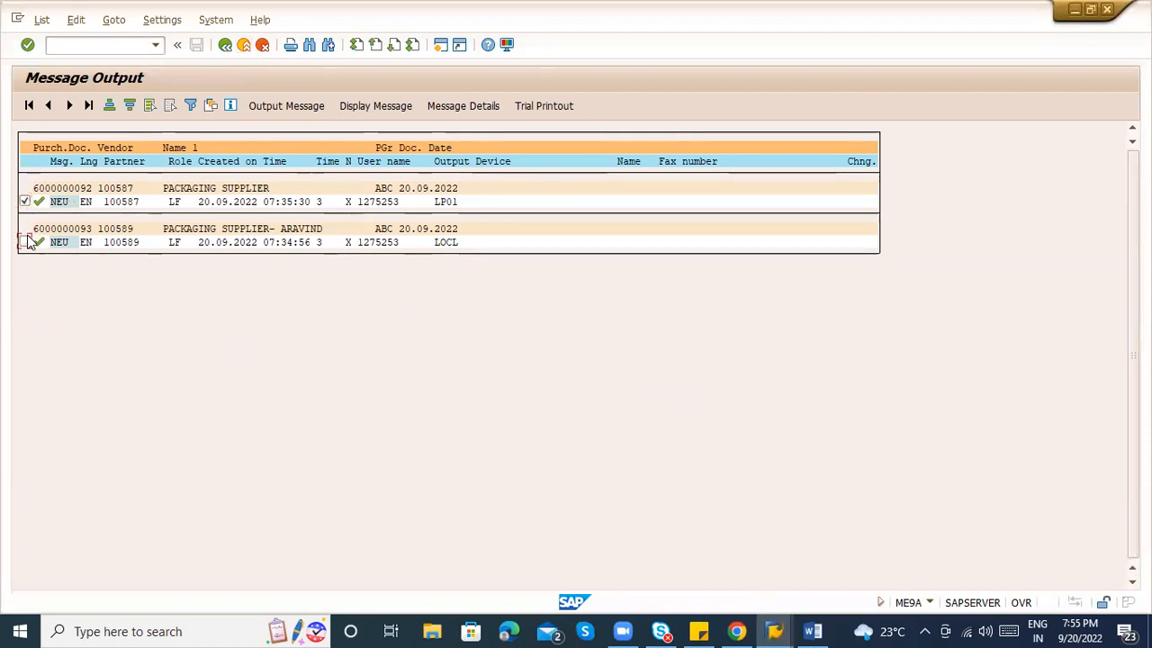
{"action": "left_click", "coordinate": [285, 109]}
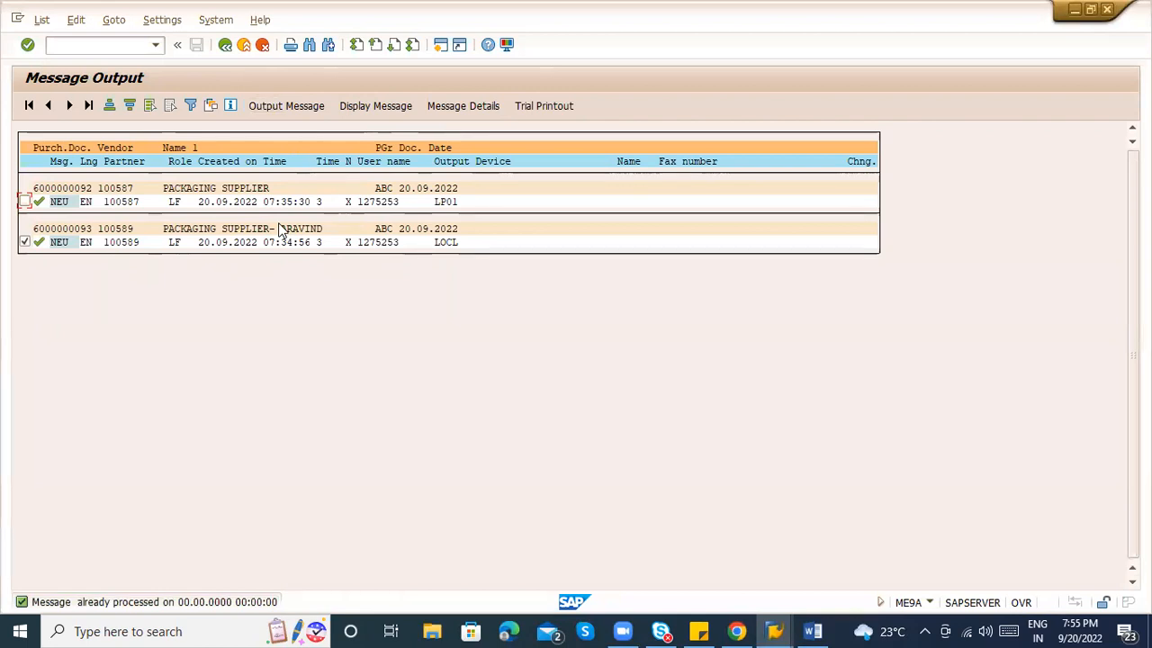
{"action": "left_click", "coordinate": [225, 47]}
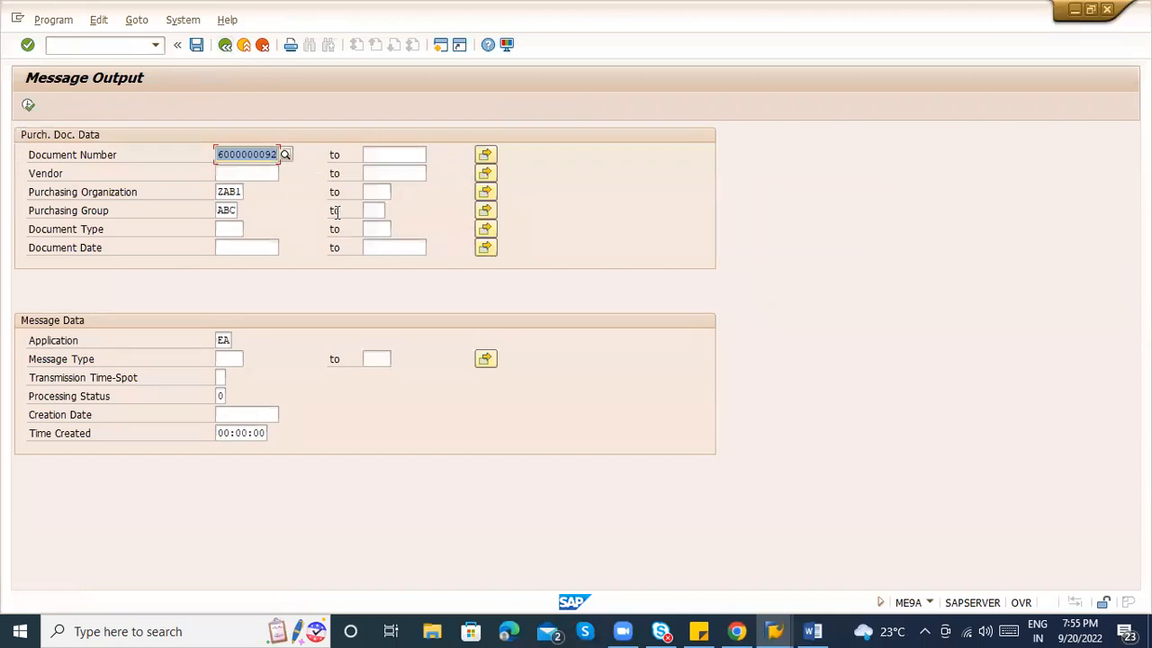
Clear the document number and rerun the message output report.
{"action": "key", "text": "Delete"}
{"action": "left_click", "coordinate": [240, 132]}
{"action": "left_click", "coordinate": [28, 106]}
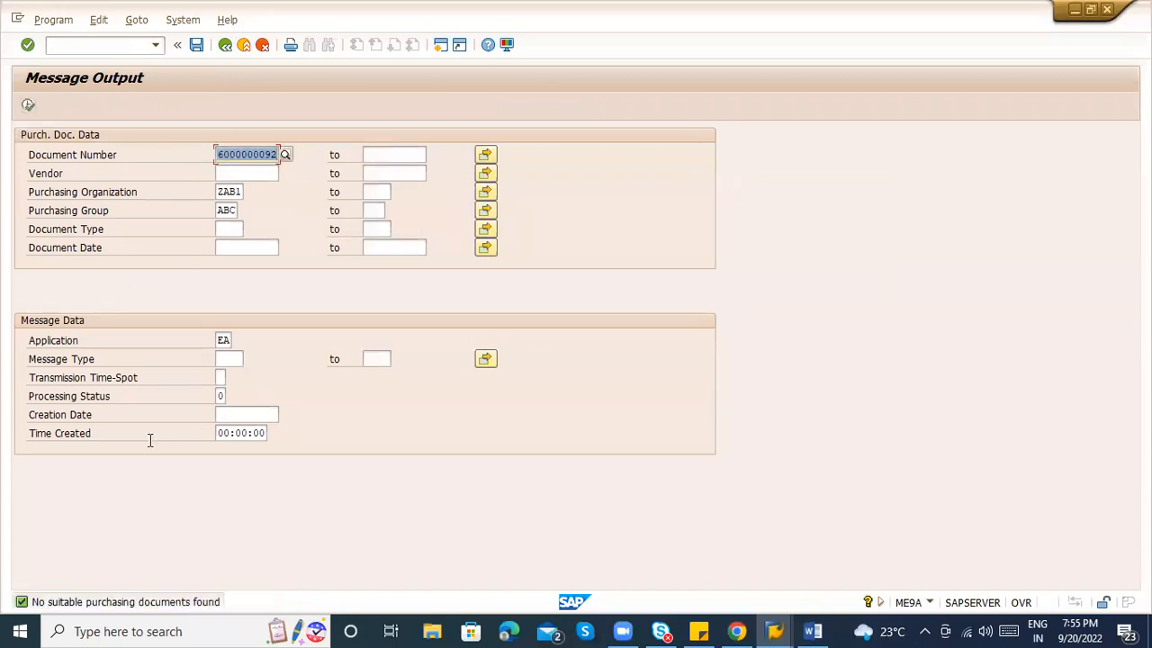
Set Processing Status to 1 (successfully processed), clear the document number, and execute.
{"action": "left_click", "coordinate": [221, 401]}
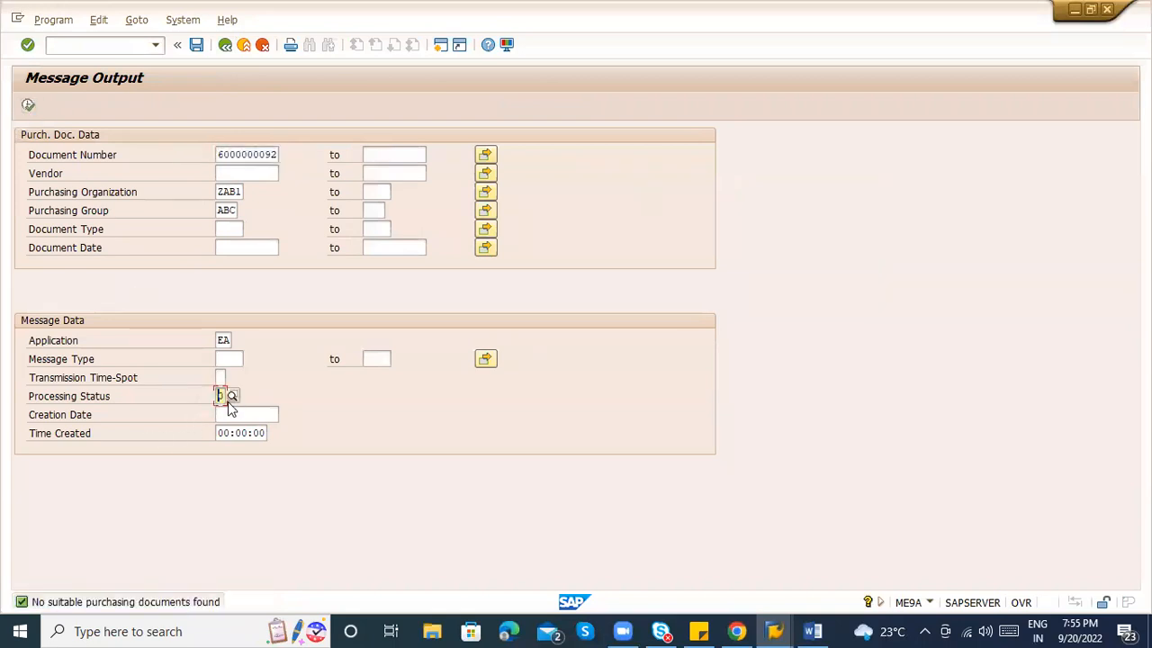
{"action": "left_click", "coordinate": [229, 399]}
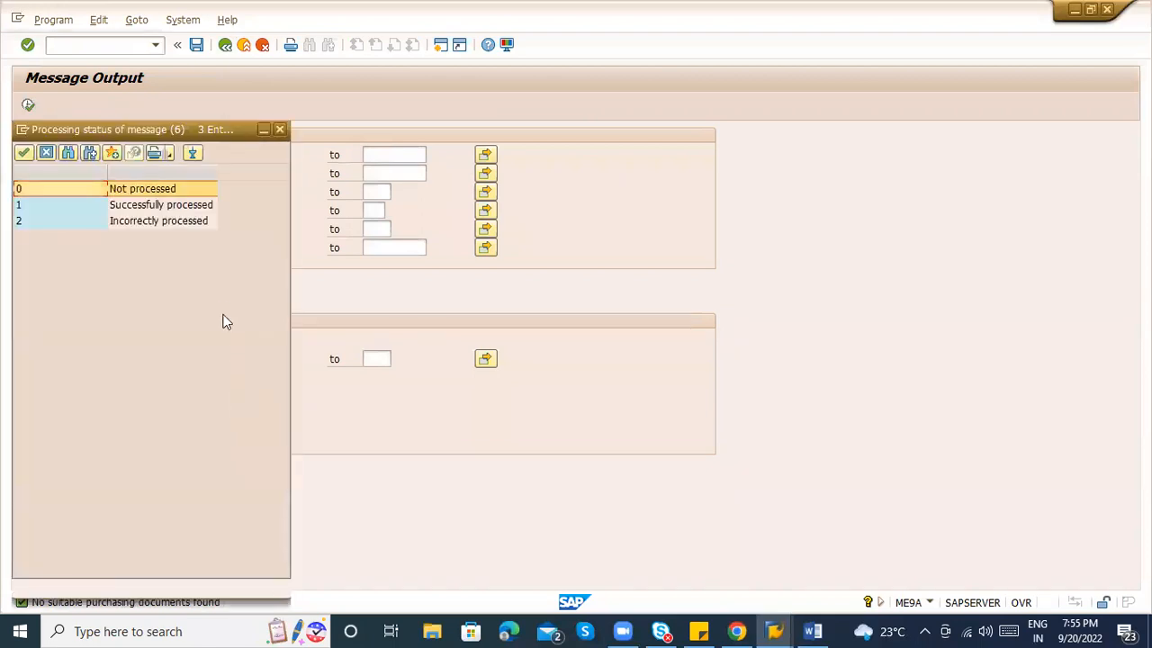
{"action": "left_click", "coordinate": [142, 211]}
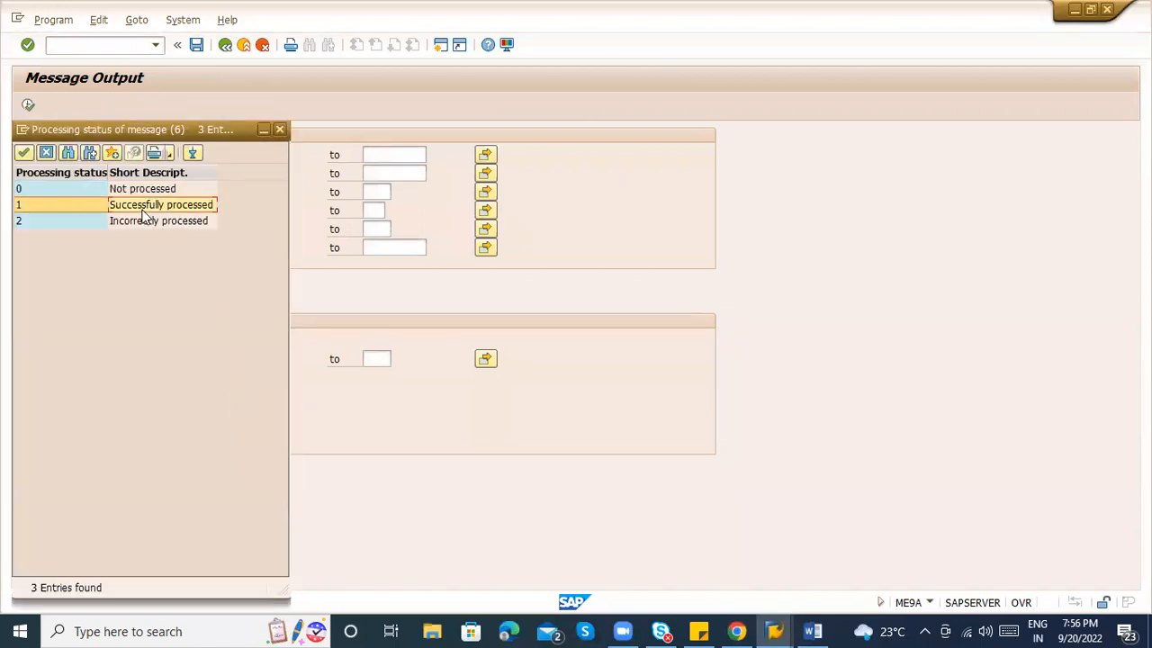
{"action": "double_click", "coordinate": [143, 214]}
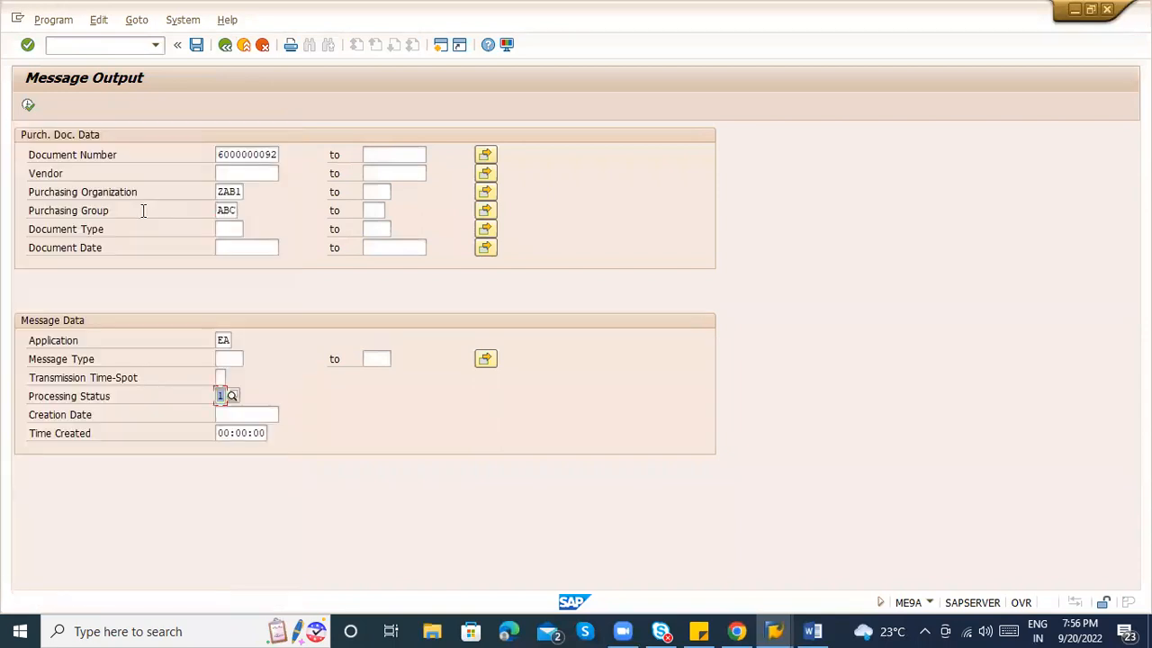
{"action": "left_click", "coordinate": [224, 154]}
{"action": "key", "text": "BackSpace"}
{"action": "key", "text": "BackSpace"}
{"action": "key", "text": "BackSpace"}
{"action": "key", "text": "BackSpace"}
{"action": "key", "text": "BackSpace"}
{"action": "key", "text": "BackSpace"}
{"action": "key", "text": "BackSpace"}
{"action": "key", "text": "BackSpace"}
{"action": "key", "text": "BackSpace"}
{"action": "key", "text": "BackSpace"}
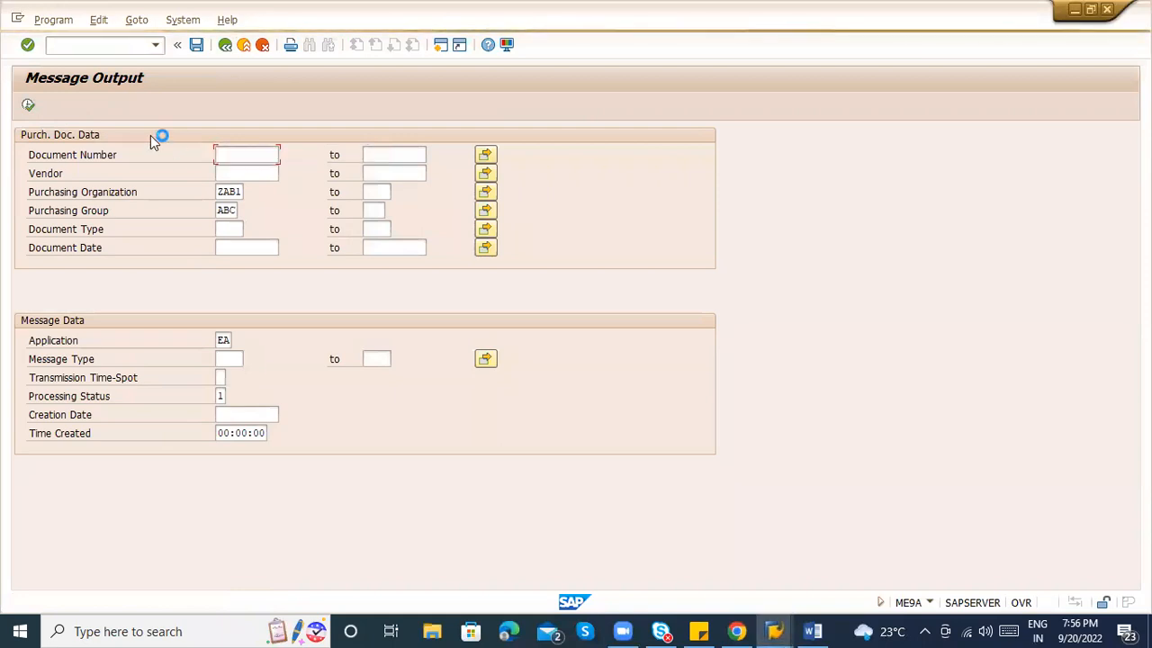
{"action": "left_click", "coordinate": [34, 108]}
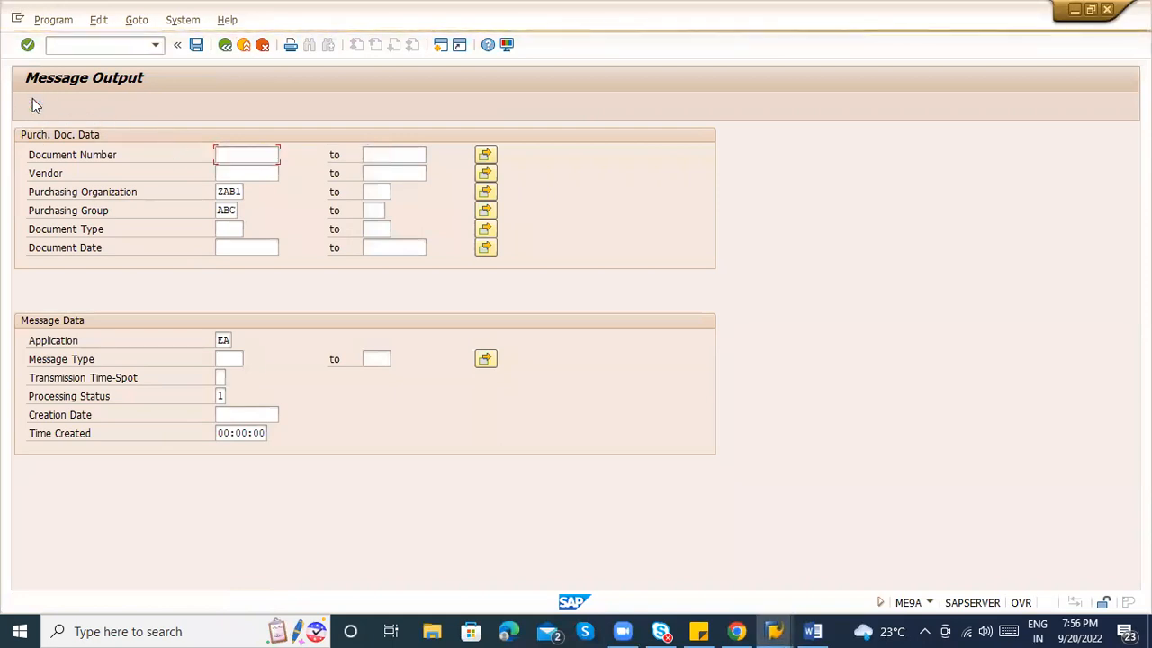
{"action": "left_click", "coordinate": [28, 105]}
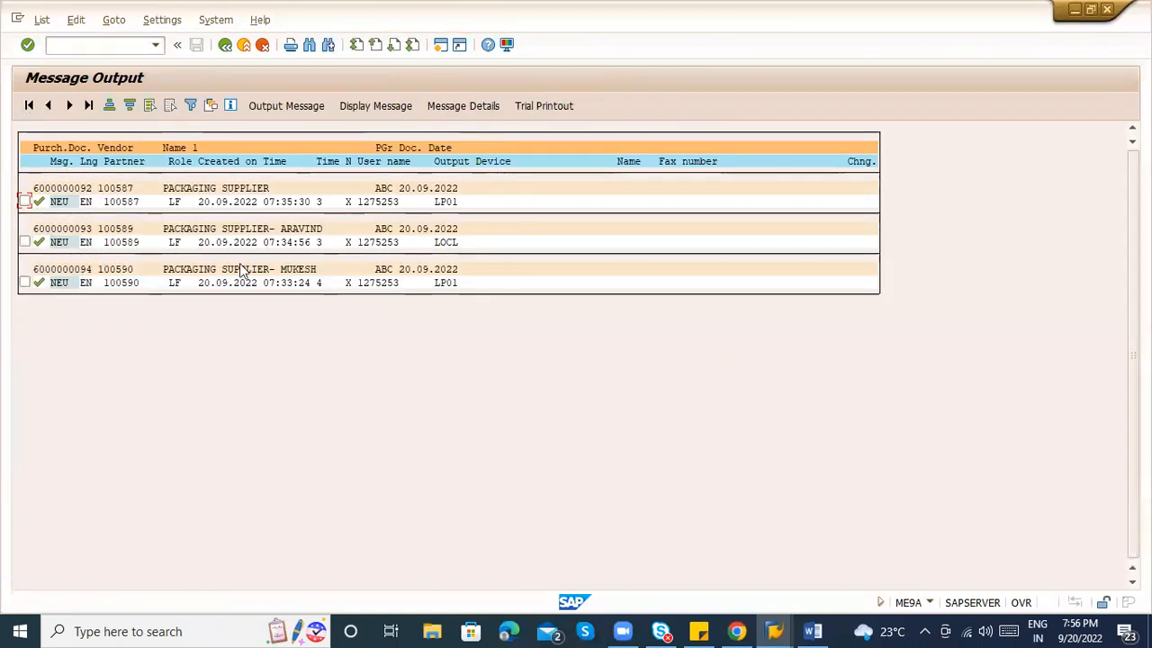
Check the first message's output device, then back out to SAP Easy Access.
{"action": "left_click", "coordinate": [455, 206]}
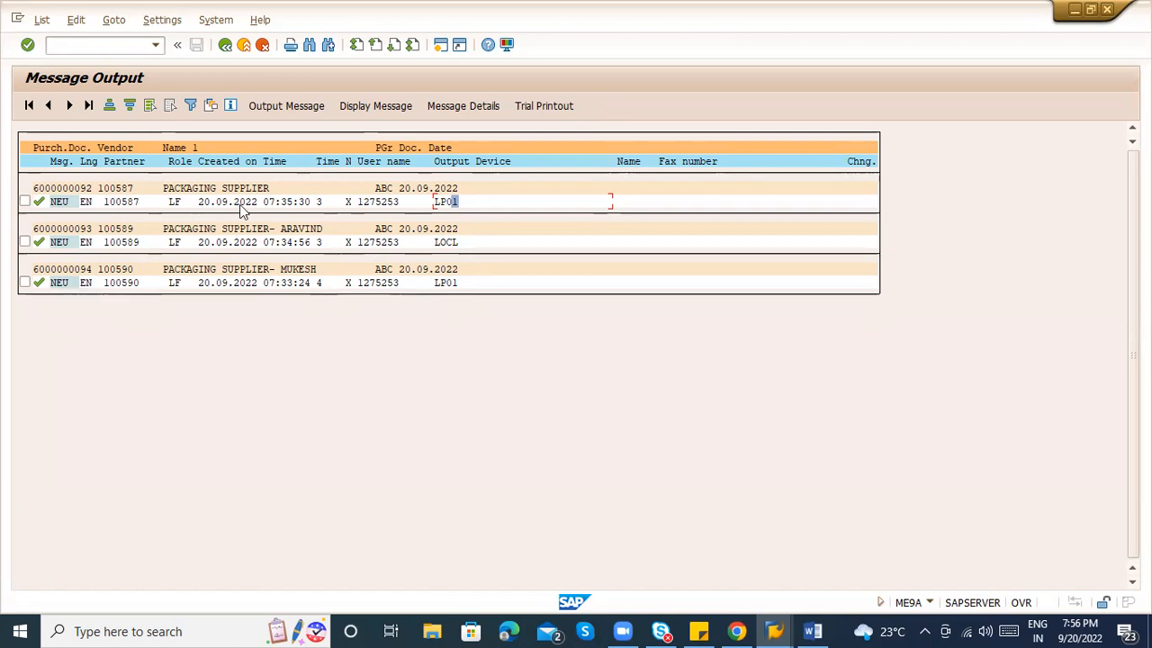
{"action": "left_click", "coordinate": [226, 45]}
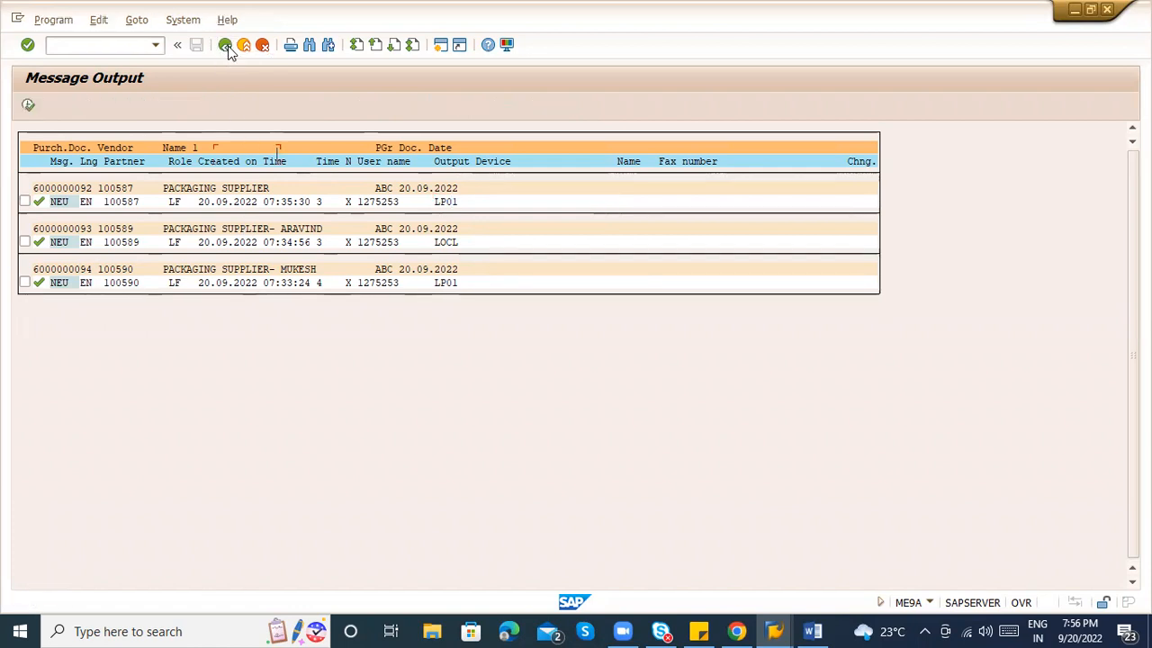
{"action": "left_click", "coordinate": [226, 45]}
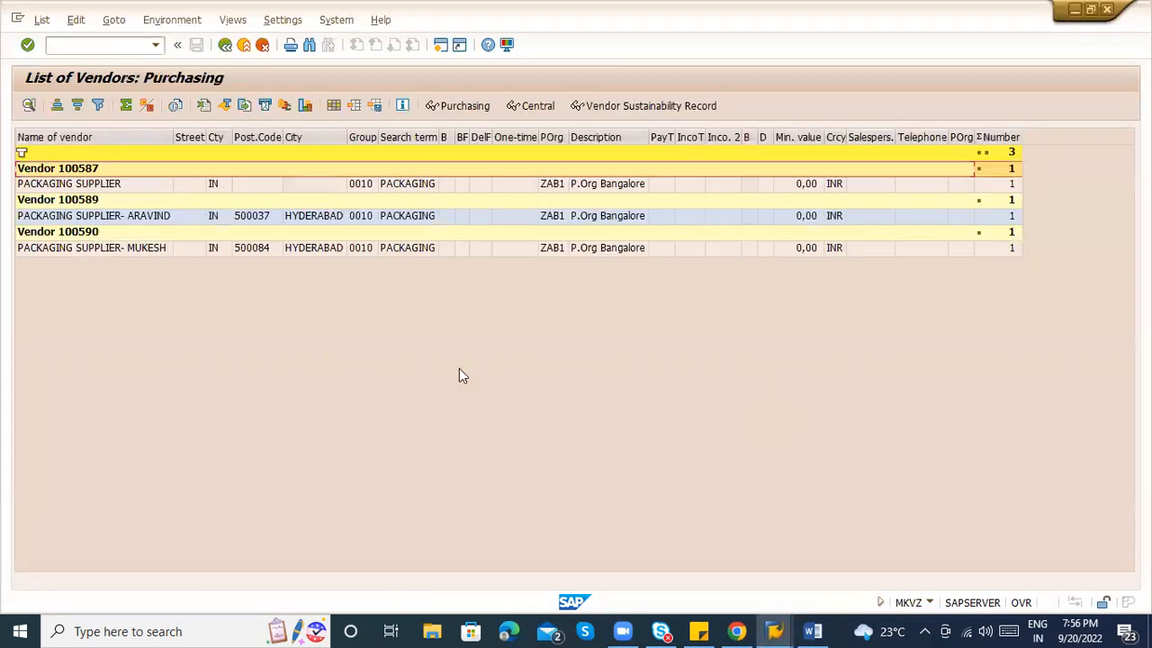
Switch to the MM_9PM Word notes.
{"action": "key", "text": "alt+Tab"}
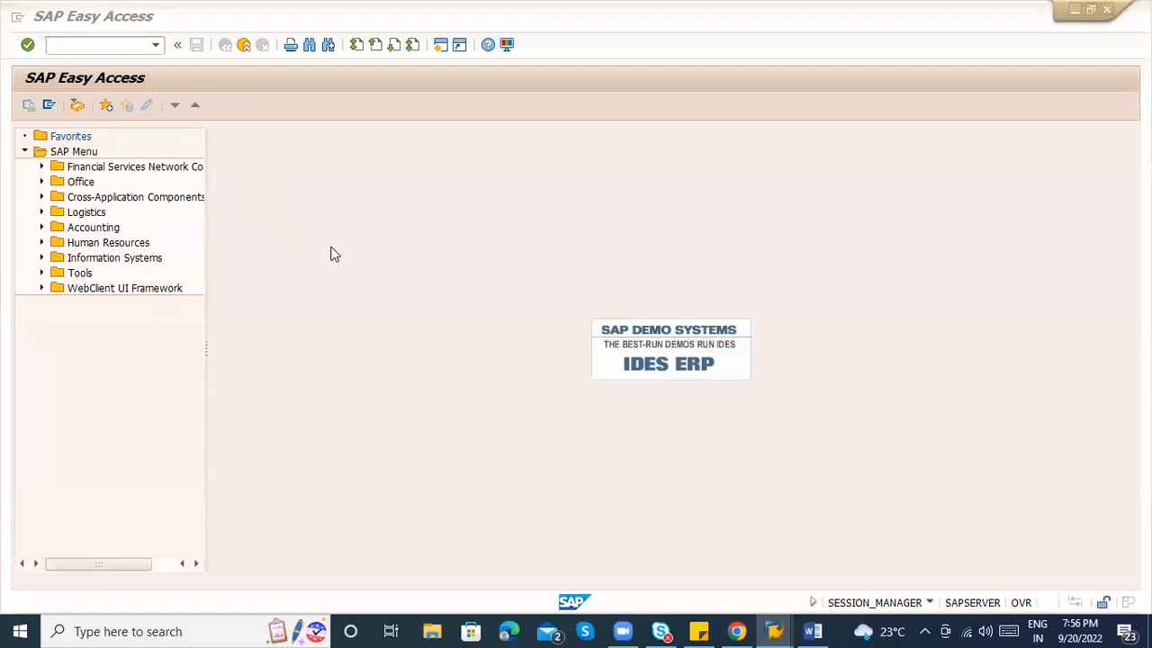
{"action": "key", "text": "alt+Tab"}
{"action": "key", "text": "Tab"}
{"action": "key", "text": "alt+Tab"}
{"action": "key", "text": "alt+Tab"}
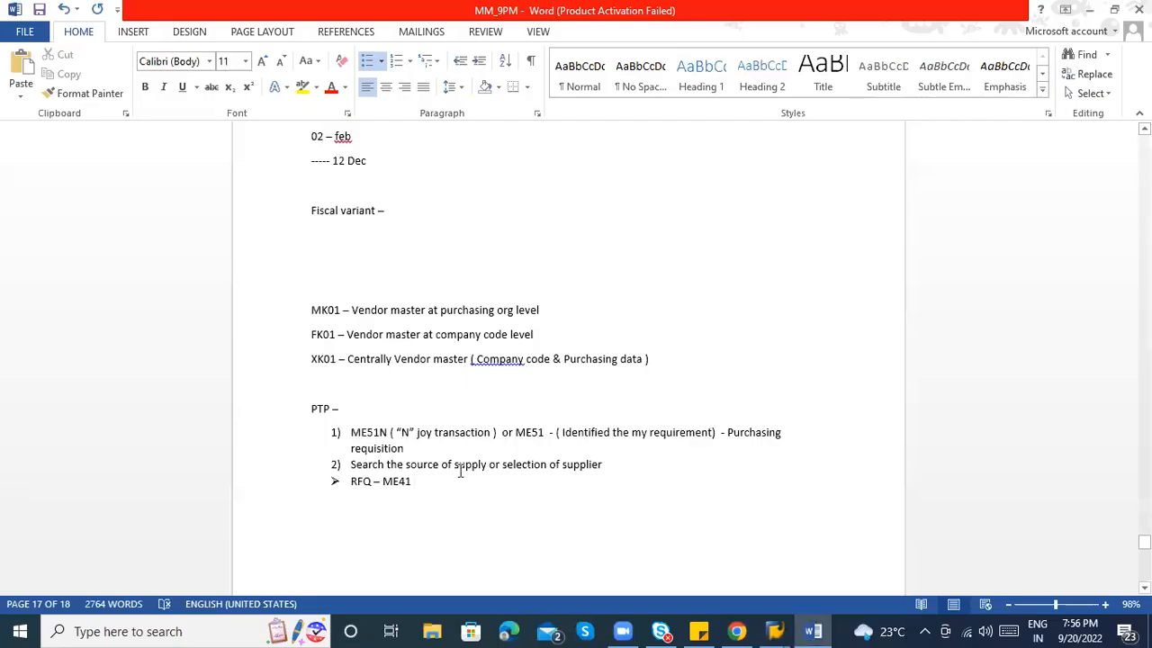
Add a bullet 'ME47 - Maintain Quotation with price details' under RFQ – ME41, then return to SAP.
{"action": "left_click_drag", "start_coordinate": [415, 484], "coordinate": [365, 475]}
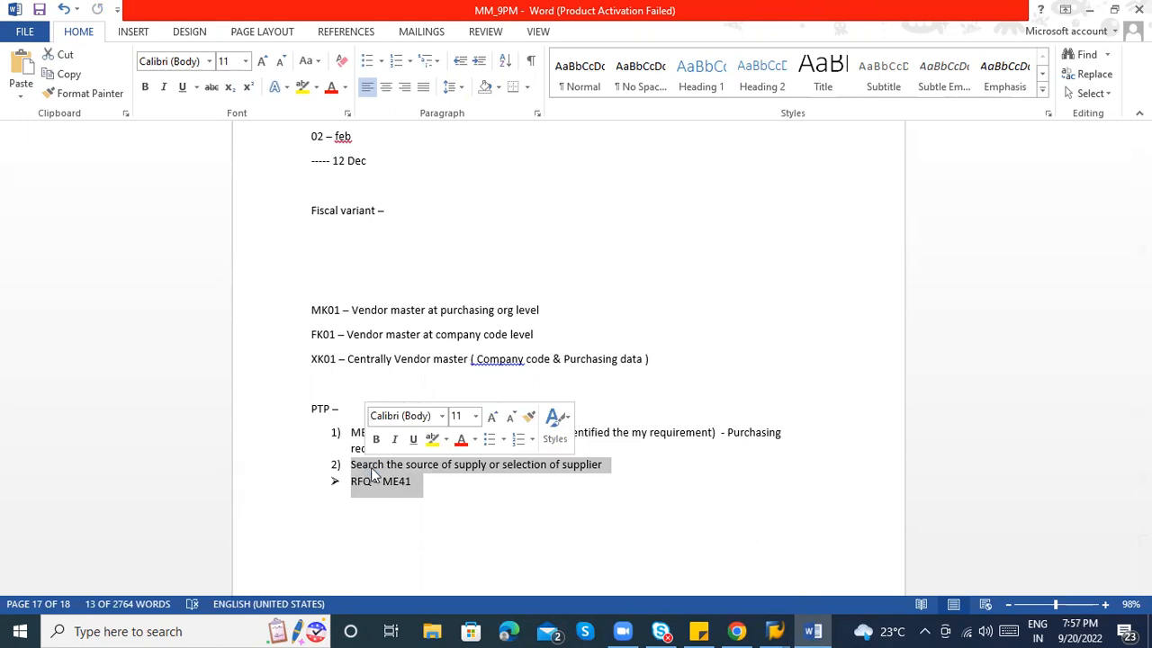
{"action": "left_click", "coordinate": [429, 487]}
{"action": "key", "text": "Return"}
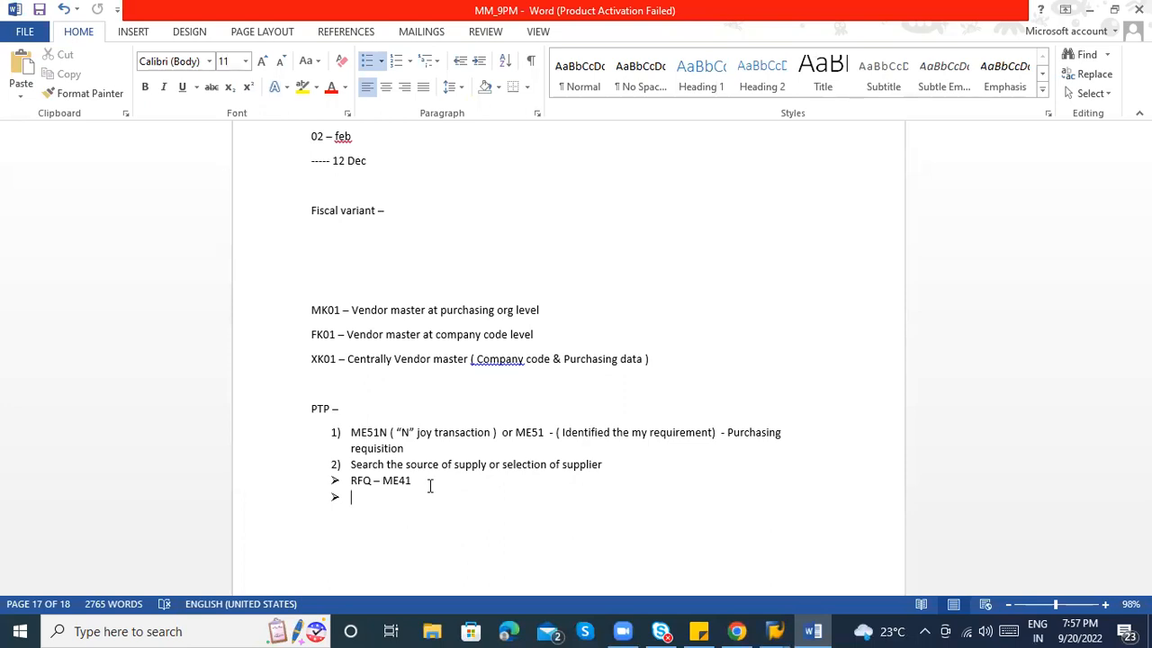
{"action": "type", "text": "M"}
{"action": "type", "text": "E4"}
{"action": "type", "text": "7 "}
{"action": "type", "text": "- Maion"}
{"action": "type", "text": "ntain "}
{"action": "type", "text": "Quotation"}
{"action": "type", "text": " w"}
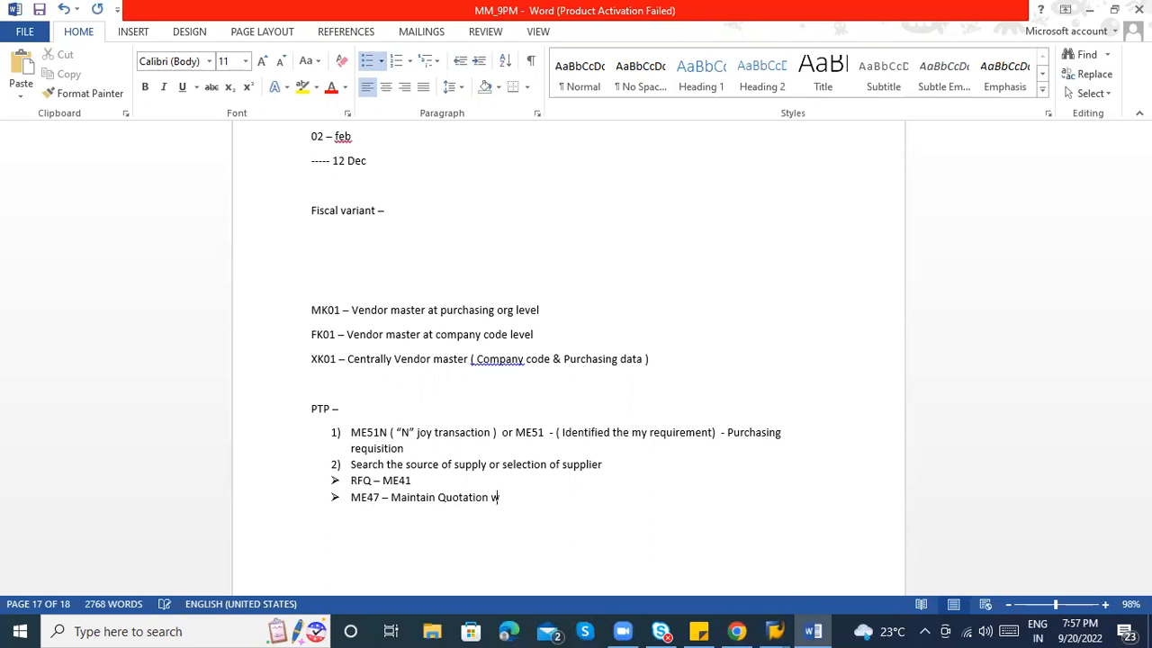
{"action": "type", "text": "ith price details"}
{"action": "key", "text": "alt+Tab"}
{"action": "type", "text": "me47"}
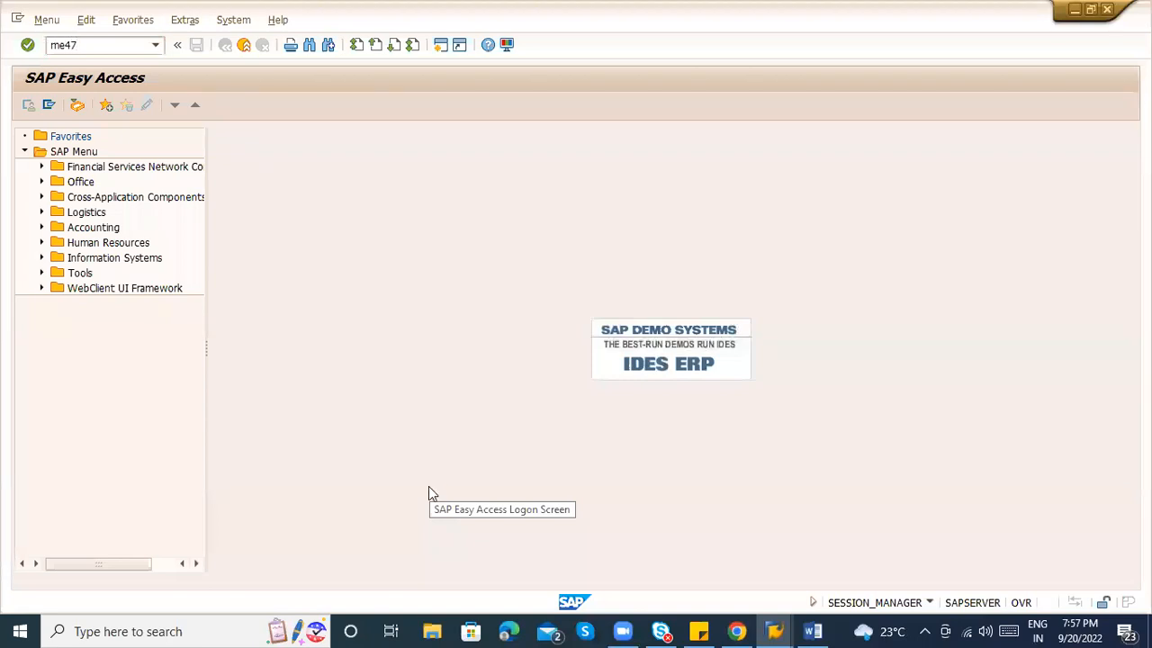
{"action": "key", "text": "Return"}
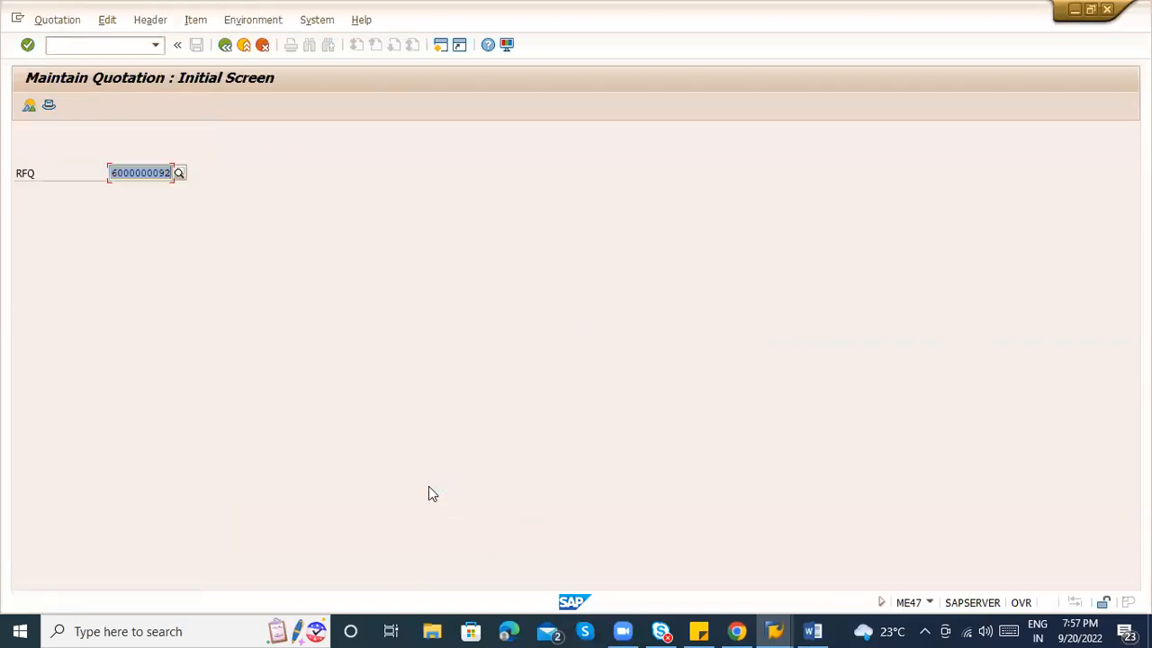
{"action": "key", "text": "Return"}
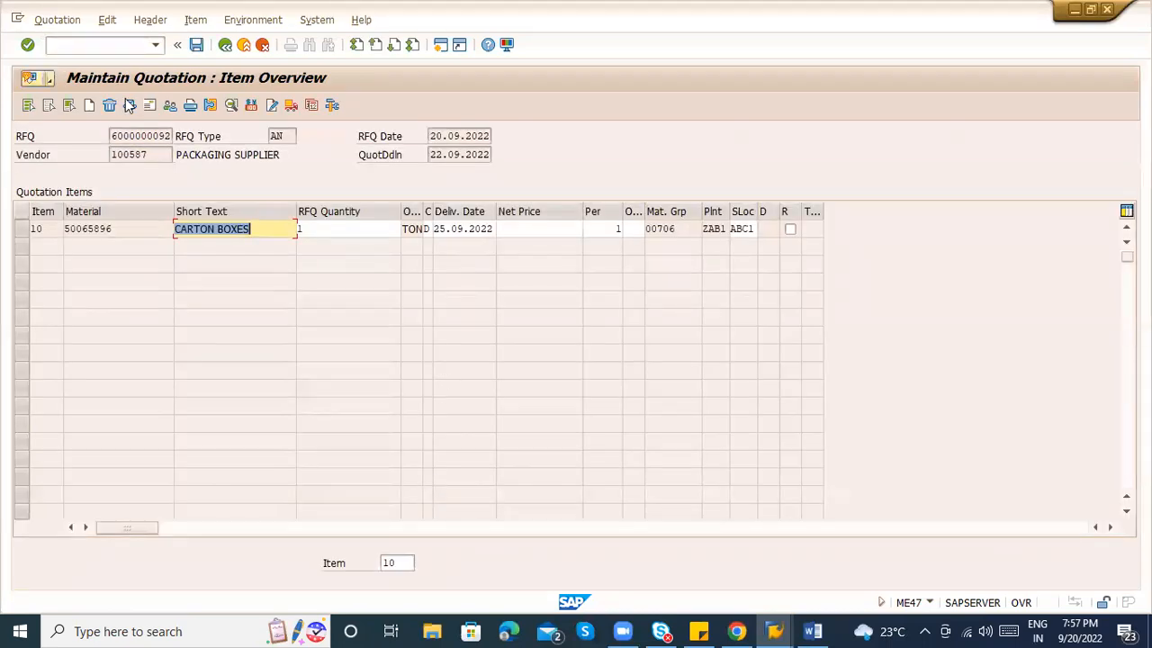
{"action": "left_click", "coordinate": [147, 154]}
{"action": "left_click", "coordinate": [164, 136]}
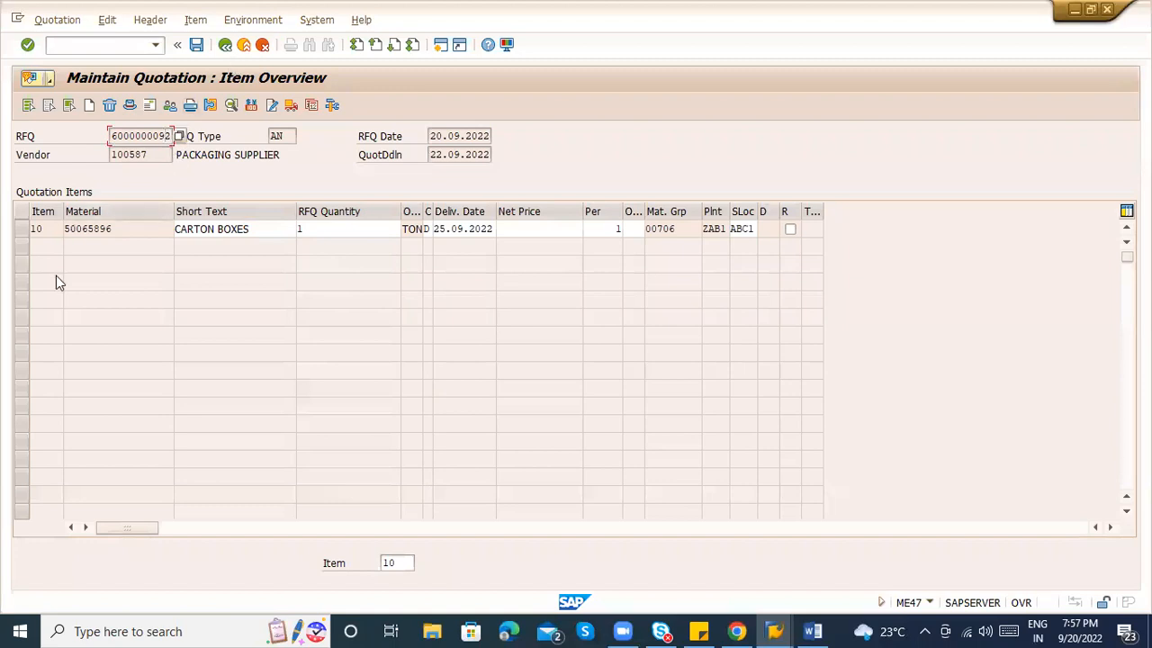
{"action": "left_click", "coordinate": [239, 231]}
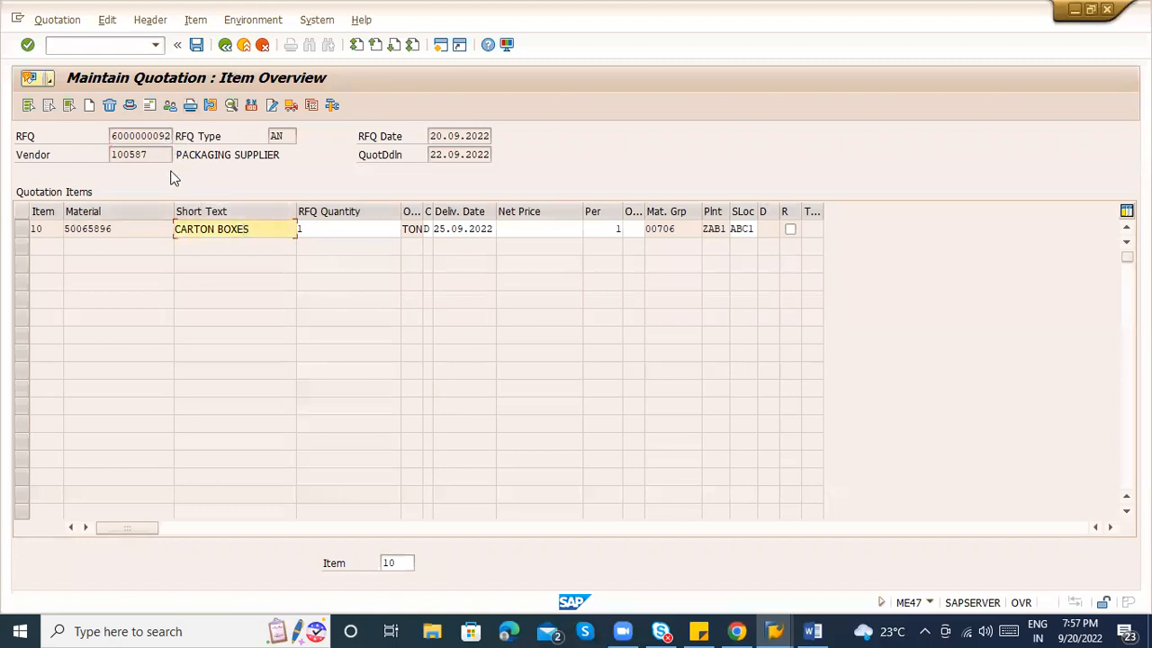
{"action": "left_click_drag", "start_coordinate": [158, 154], "coordinate": [92, 154]}
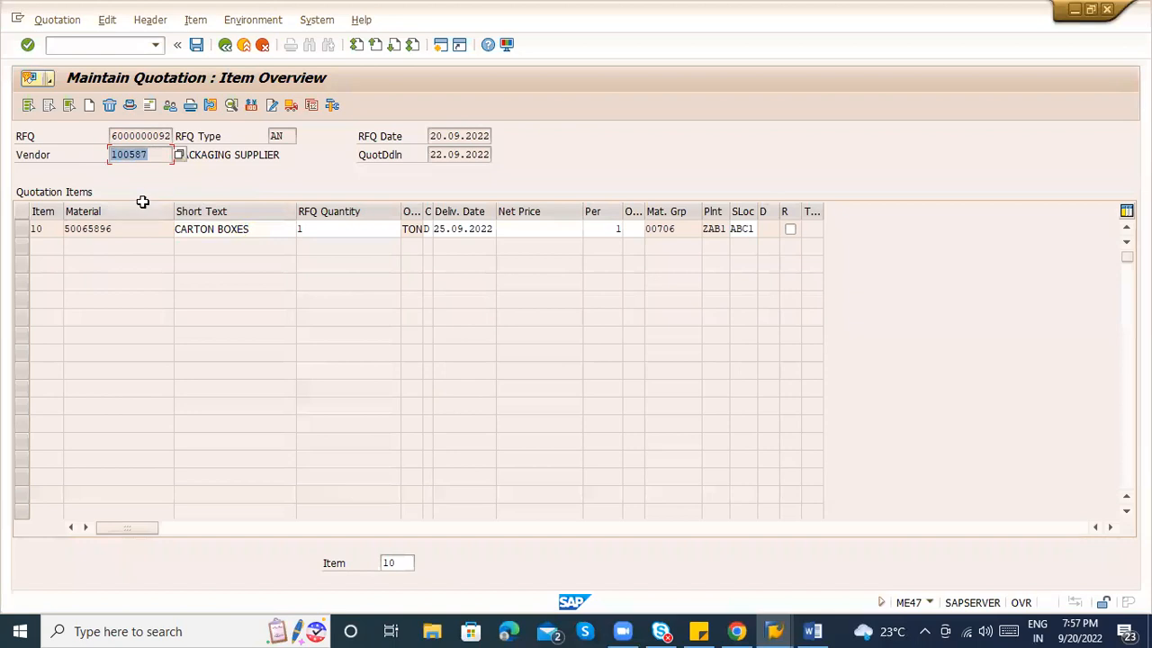
{"action": "left_click", "coordinate": [18, 232]}
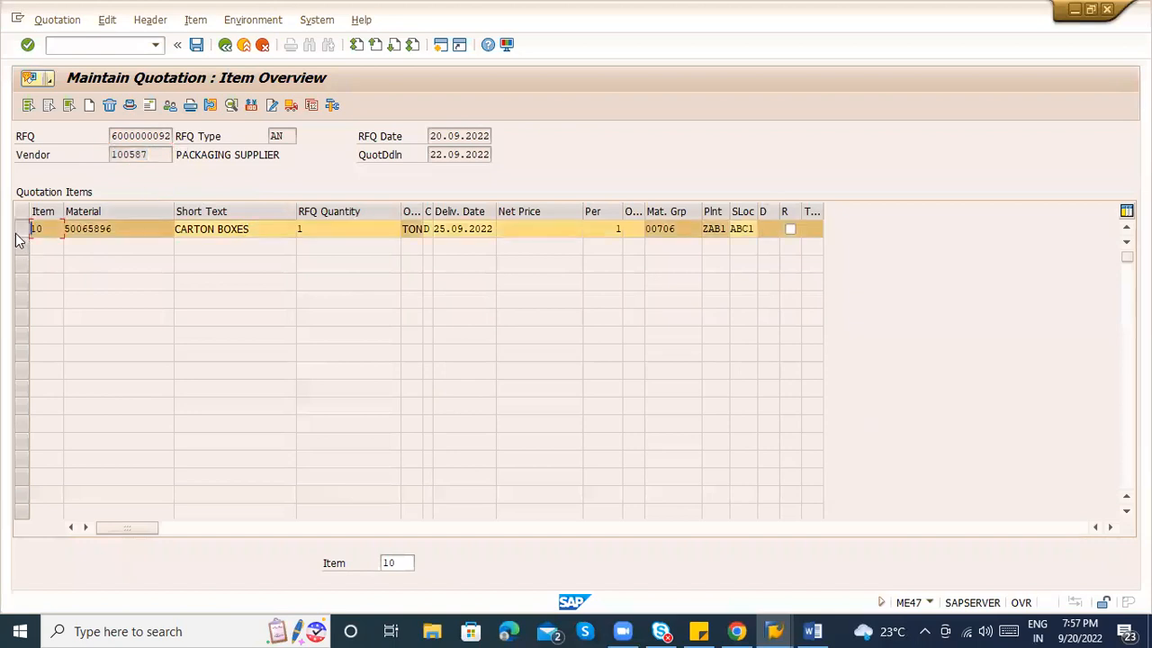
{"action": "left_click", "coordinate": [252, 106]}
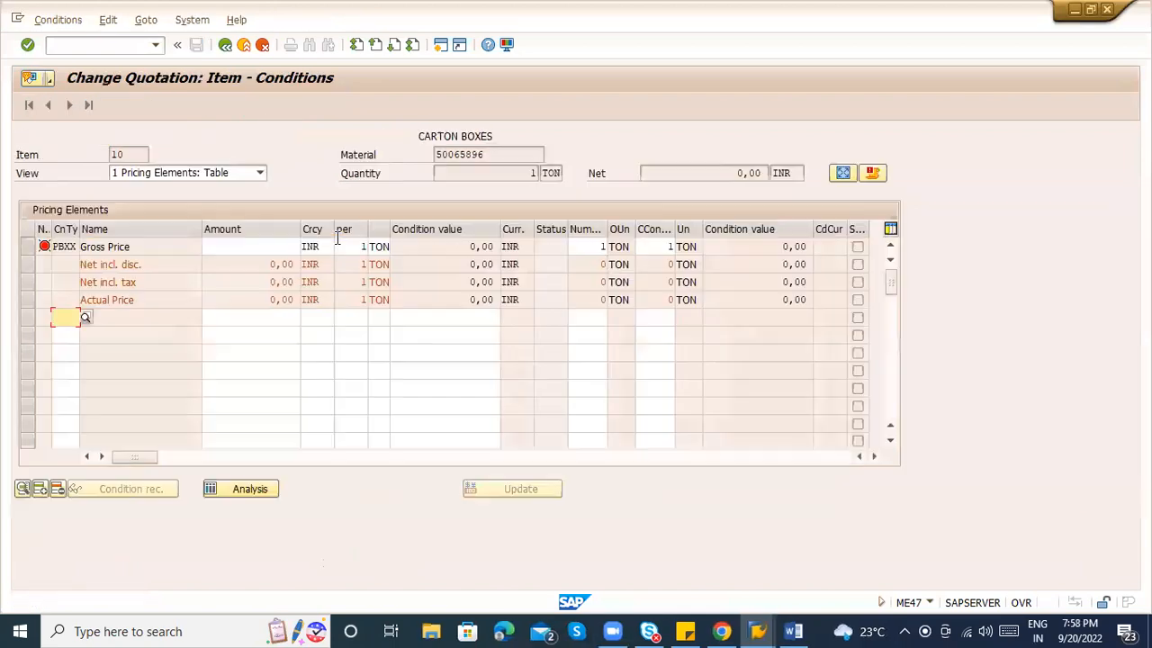
Enter a gross price of 100 and add a 1% FRA1 freight condition.
{"action": "left_click", "coordinate": [263, 248]}
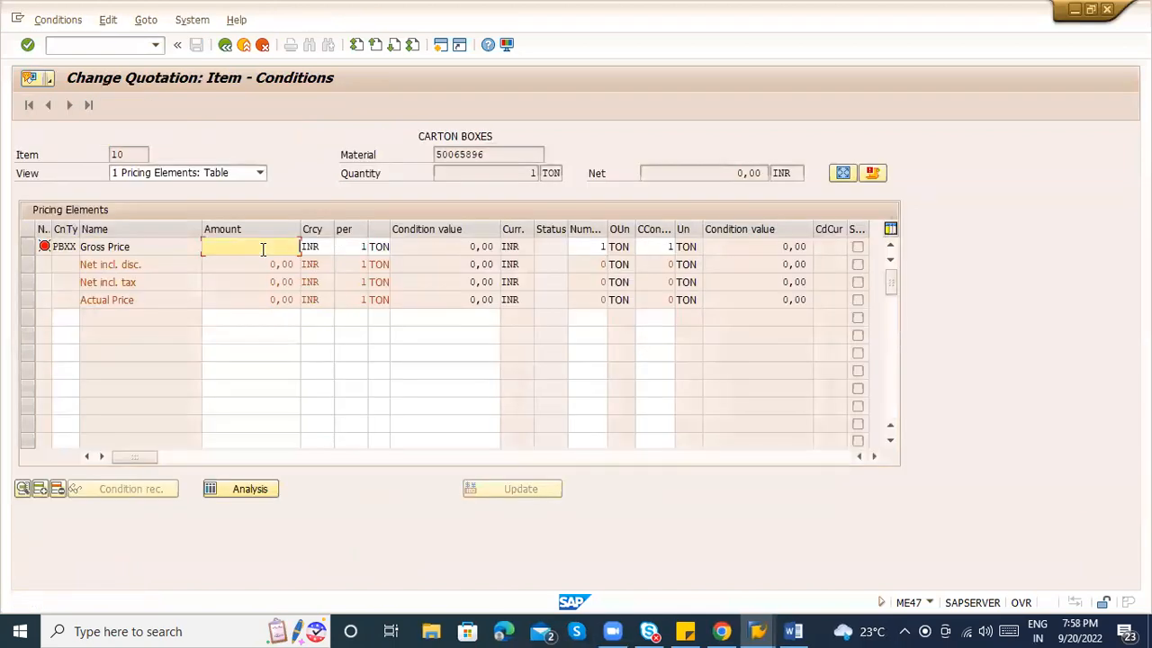
{"action": "type", "text": "100"}
{"action": "key", "text": "Return"}
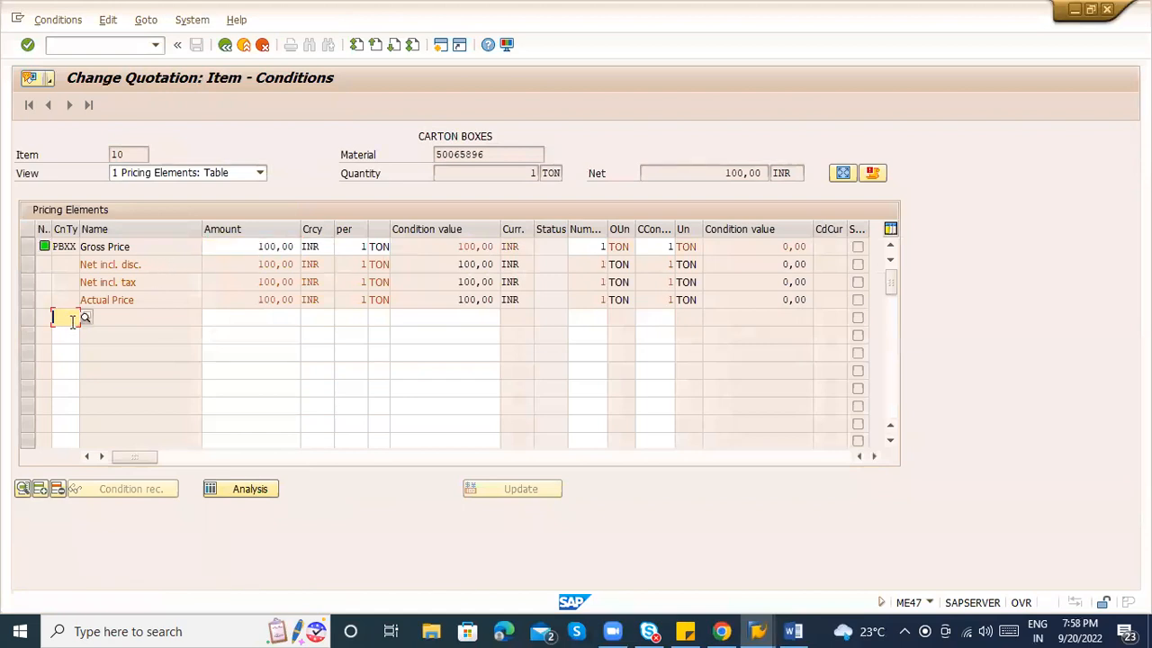
{"action": "left_click", "coordinate": [86, 319]}
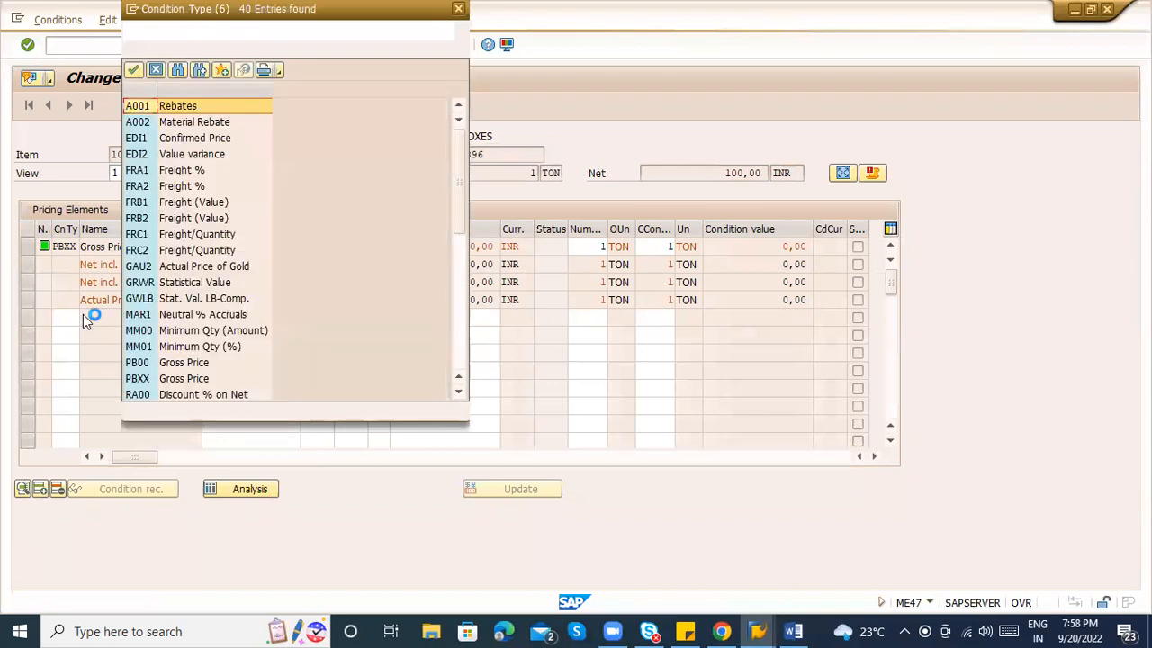
{"action": "double_click", "coordinate": [162, 172]}
{"action": "key", "text": "Tab"}
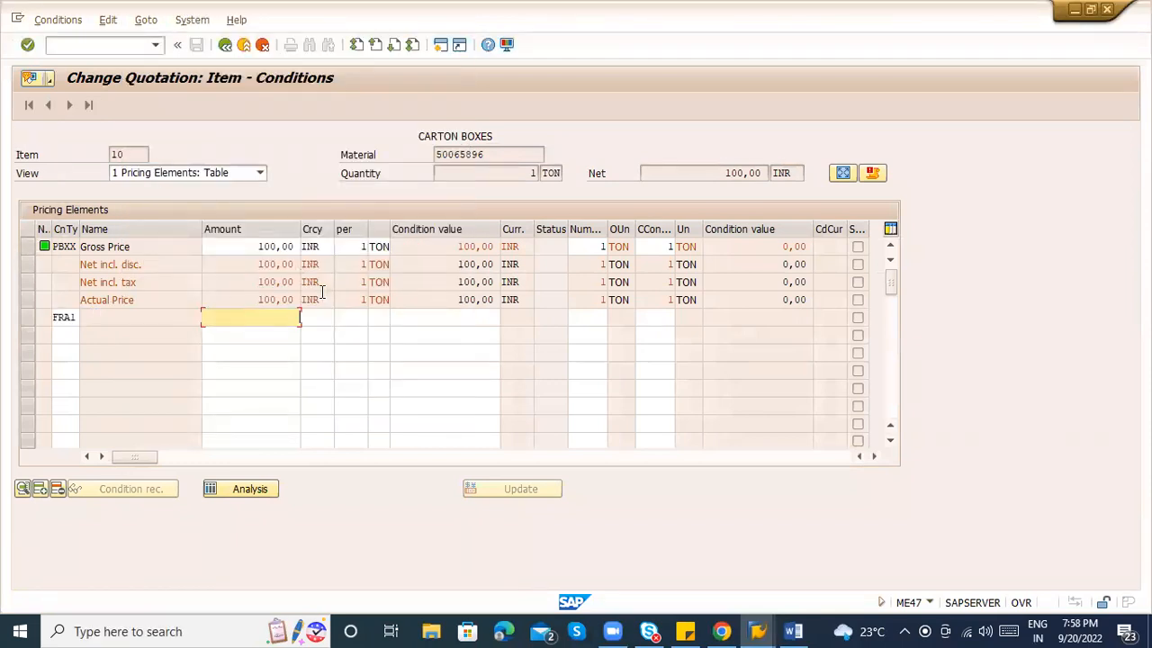
{"action": "type", "text": "1"}
{"action": "key", "text": "Return"}
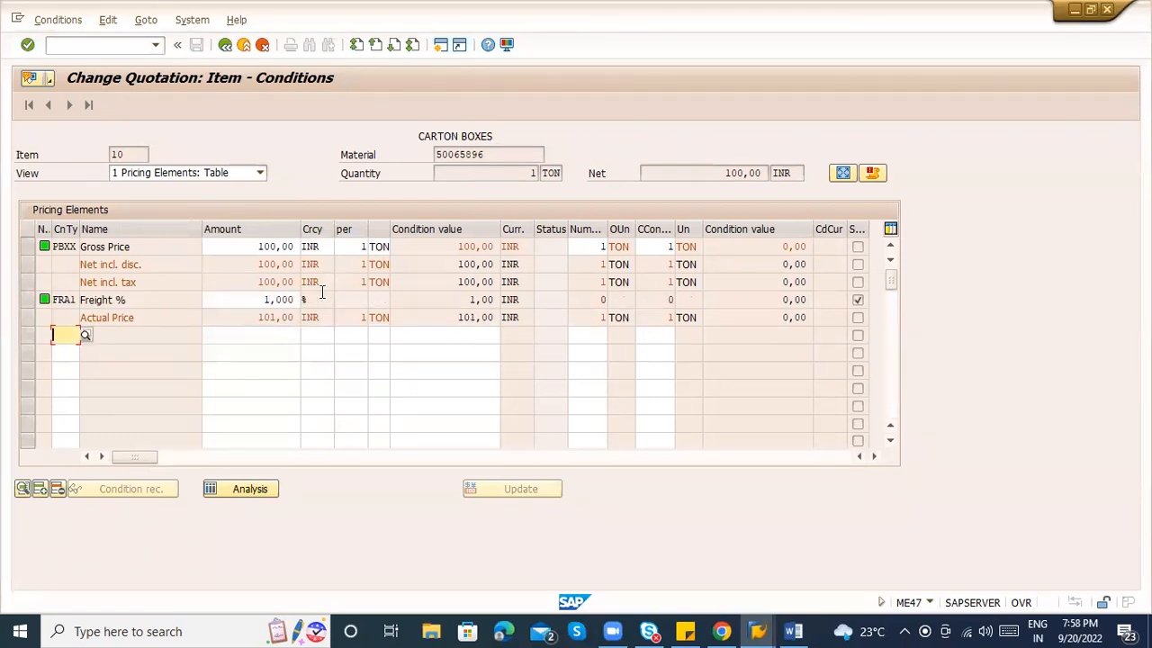
Add the RA00 discount-on-net condition at 2%.
{"action": "left_click", "coordinate": [90, 343]}
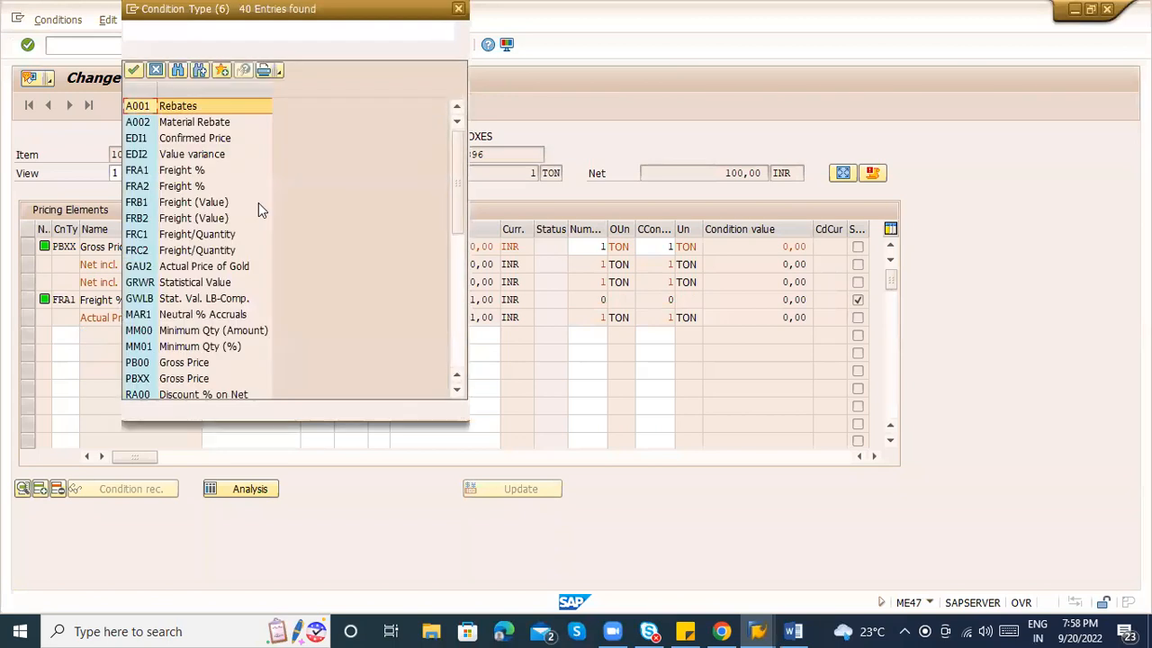
{"action": "left_click", "coordinate": [458, 329]}
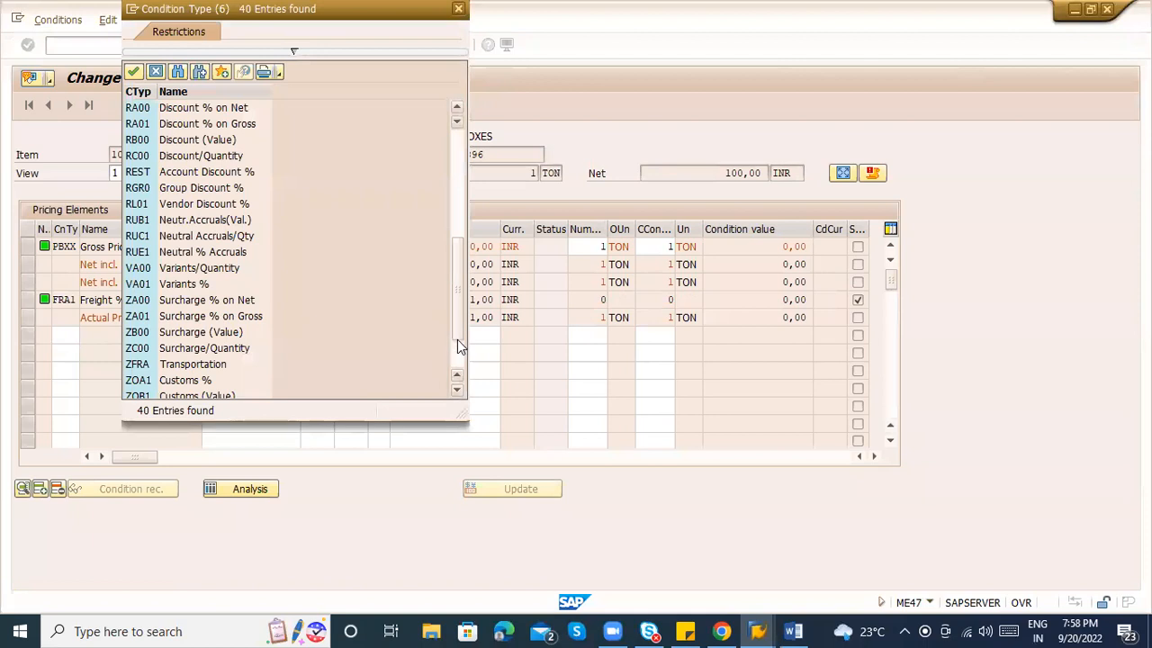
{"action": "double_click", "coordinate": [228, 109]}
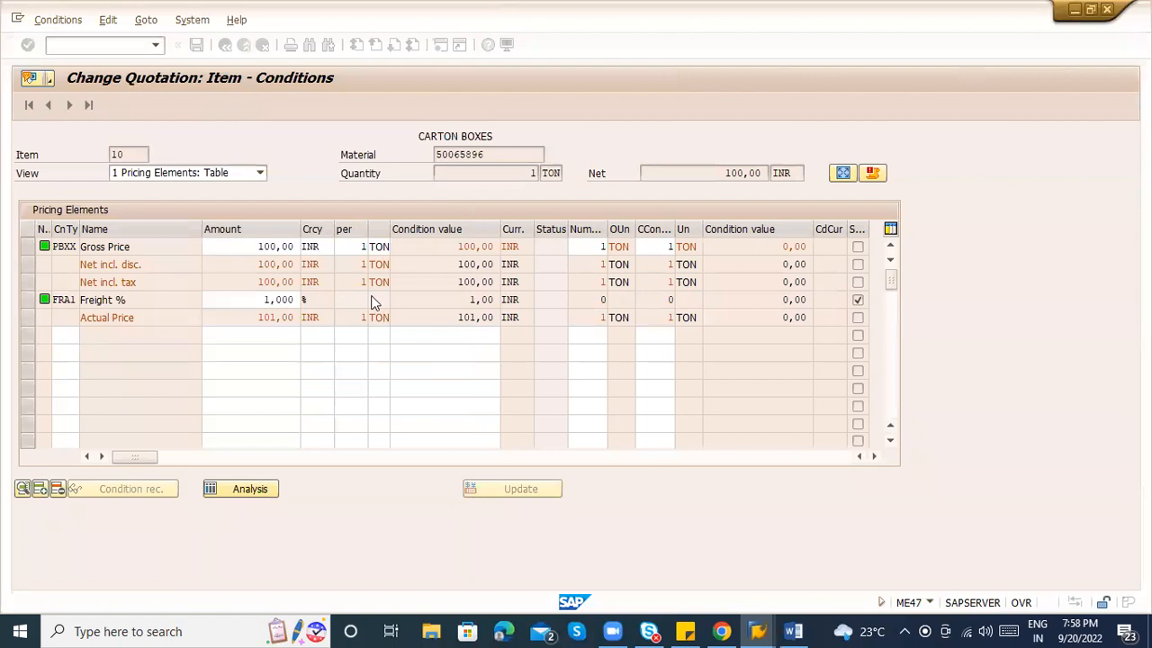
{"action": "type", "text": "2"}
{"action": "key", "text": "Return"}
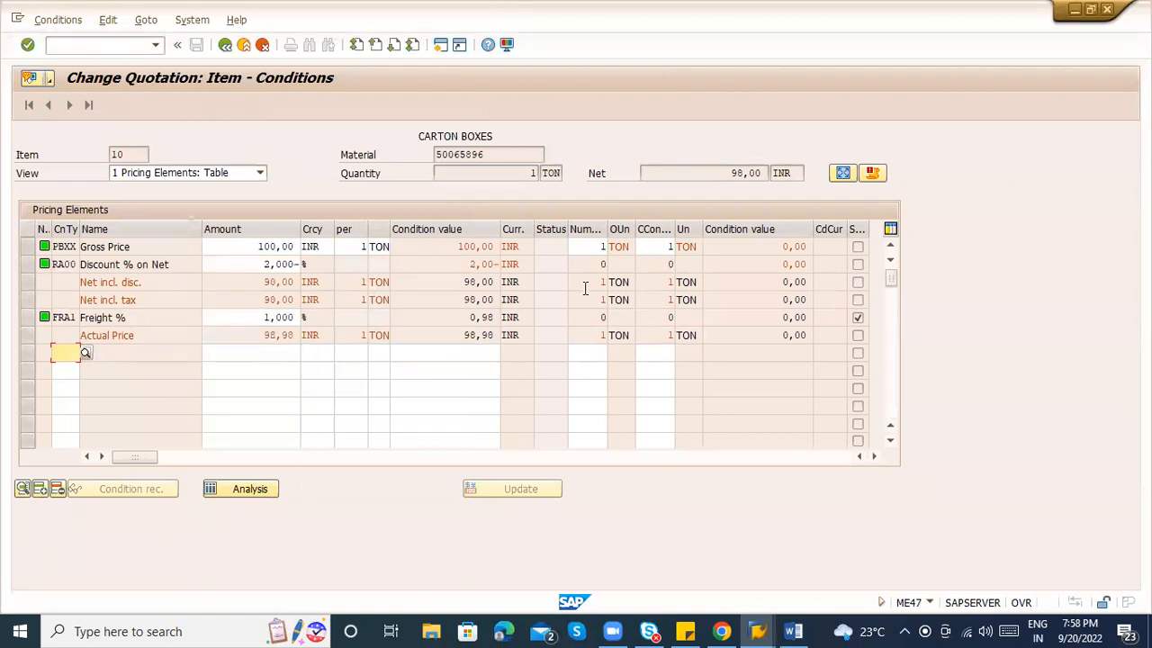
Check the 2% discount and 98,00 net value, then return to the item overview.
{"action": "double_click", "coordinate": [250, 247]}
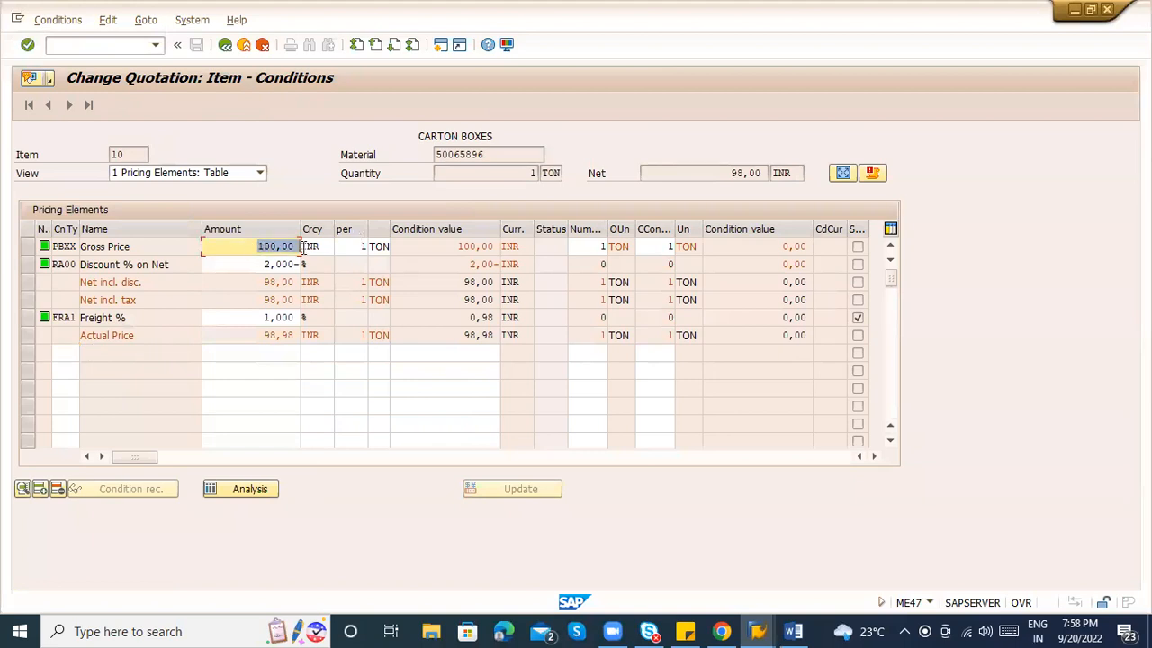
{"action": "double_click", "coordinate": [254, 264]}
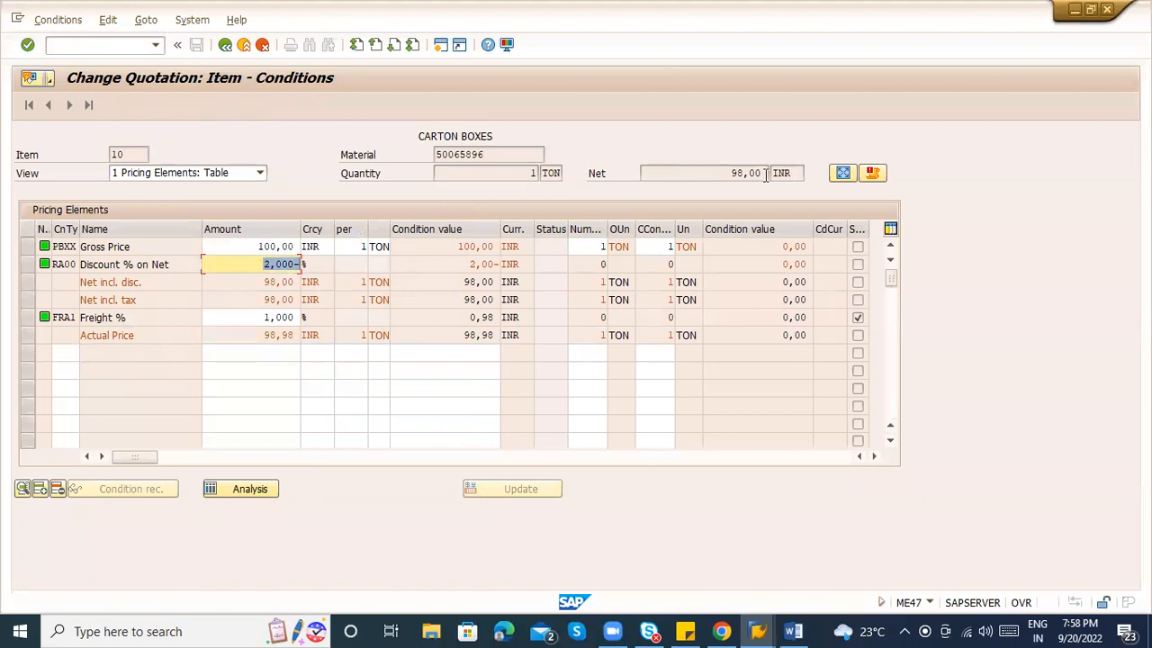
{"action": "left_click_drag", "start_coordinate": [731, 173], "coordinate": [770, 173]}
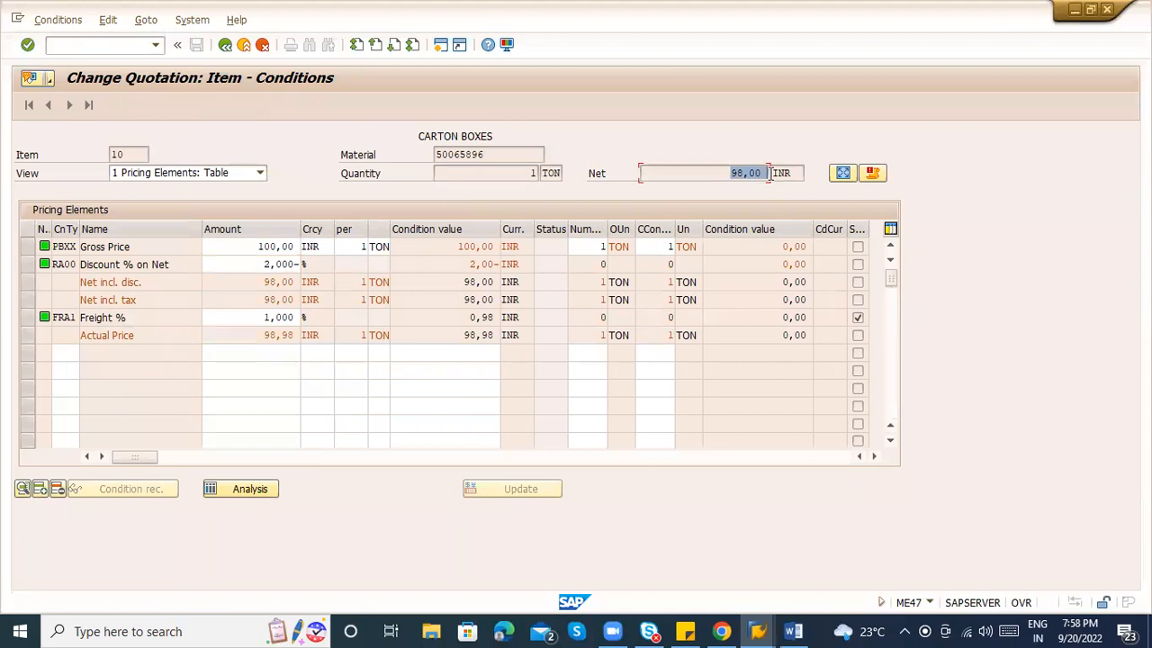
{"action": "left_click", "coordinate": [225, 45]}
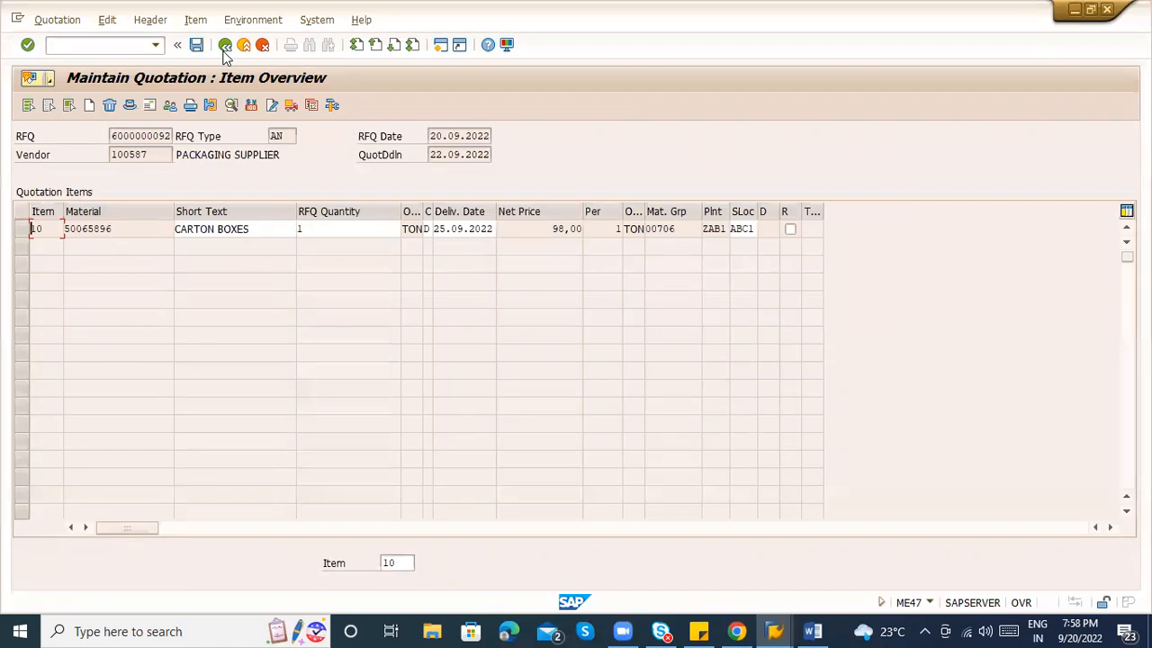
{"action": "left_click", "coordinate": [196, 46]}
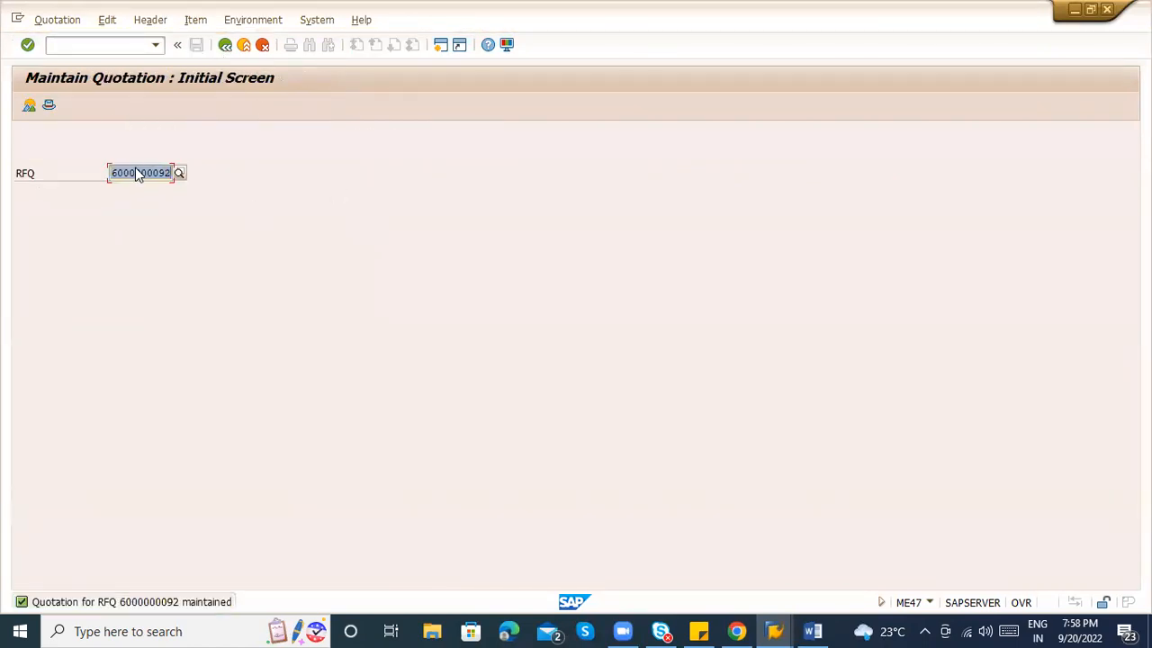
{"action": "left_click", "coordinate": [168, 173]}
{"action": "type", "text": "3"}
{"action": "key", "text": "Return"}
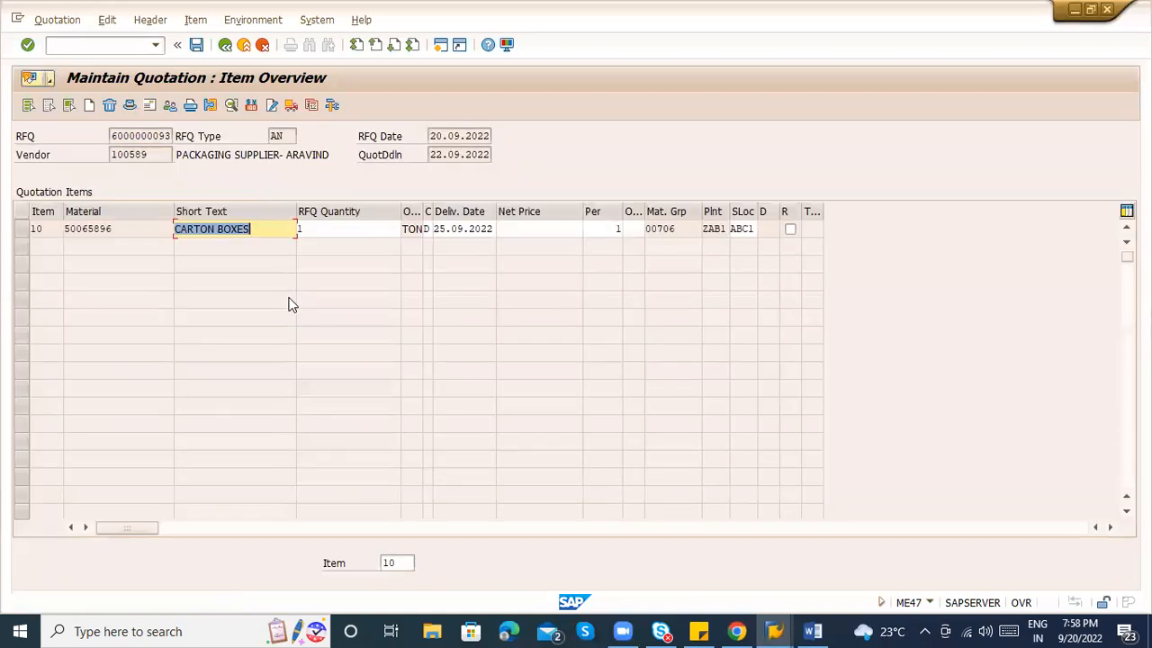
{"action": "left_click", "coordinate": [23, 231]}
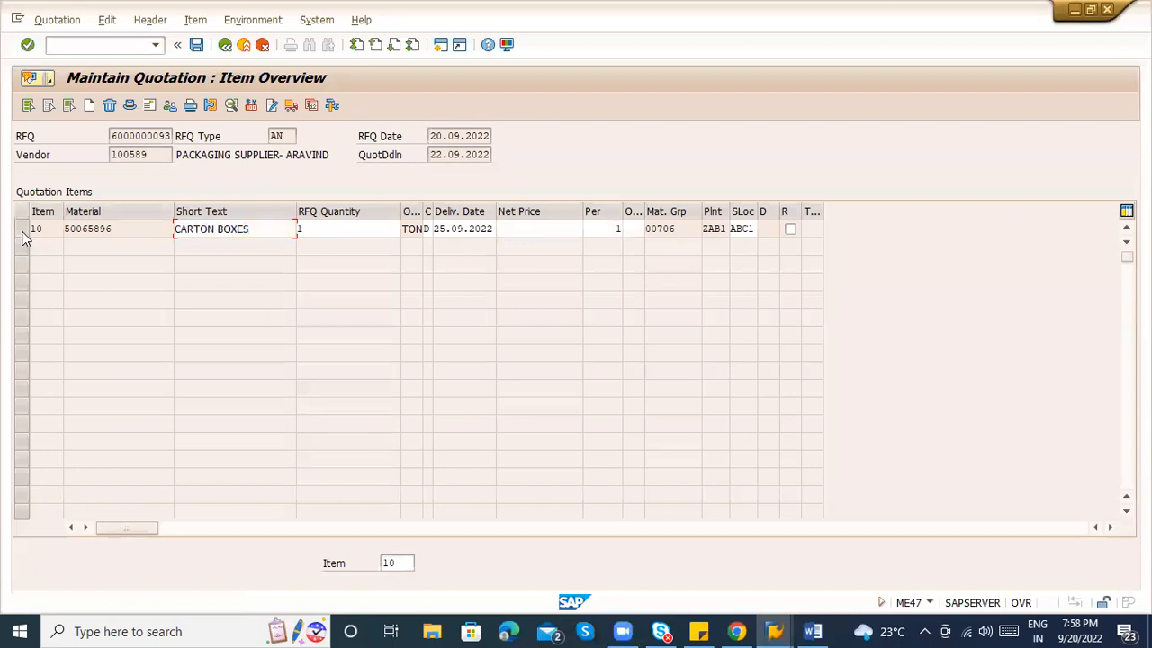
{"action": "left_click", "coordinate": [251, 106]}
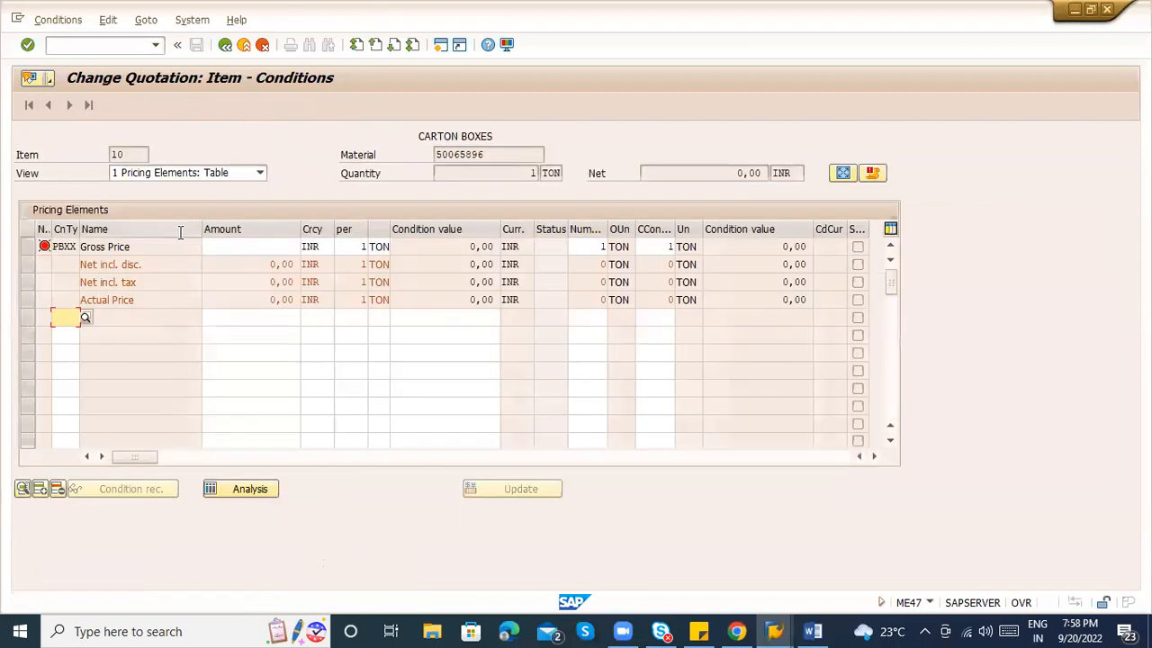
Enter gross price 102 and add an RB00 Discount (Value) of 200.
{"action": "left_click", "coordinate": [244, 246]}
{"action": "type", "text": "102"}
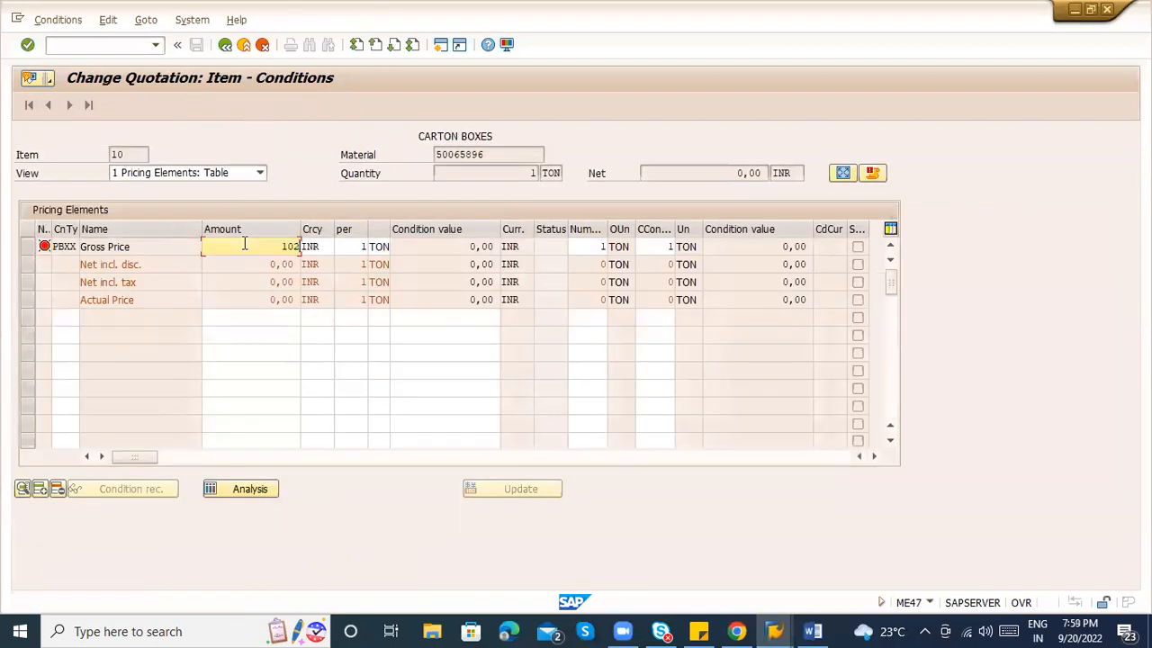
{"action": "key", "text": "Return"}
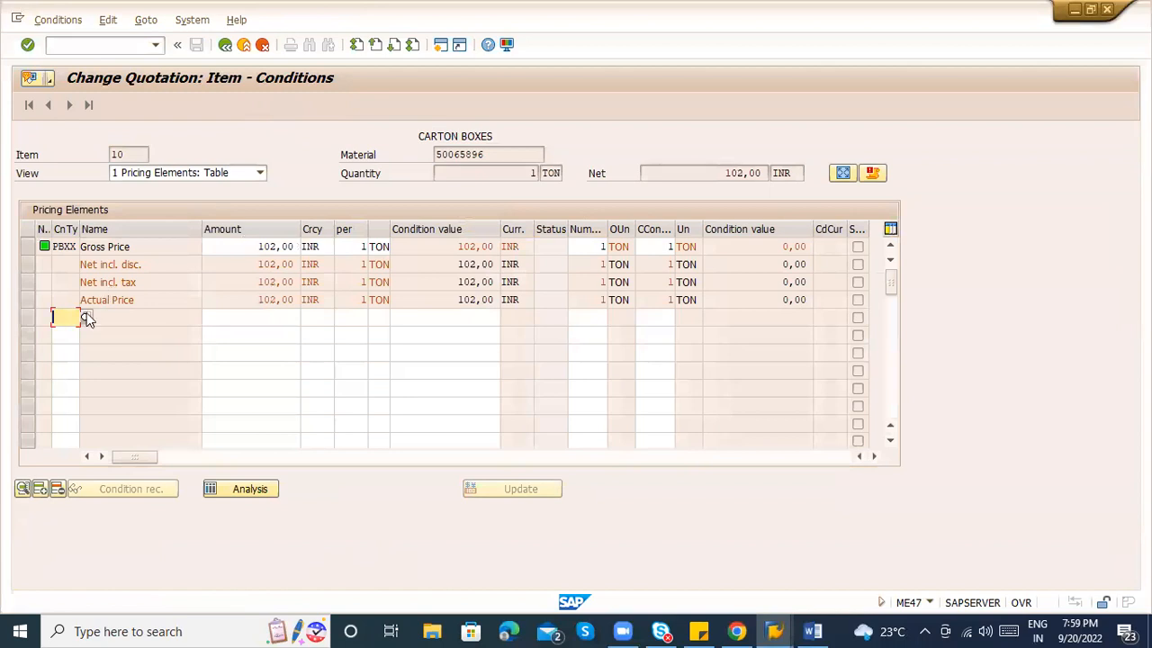
{"action": "key", "text": "F4"}
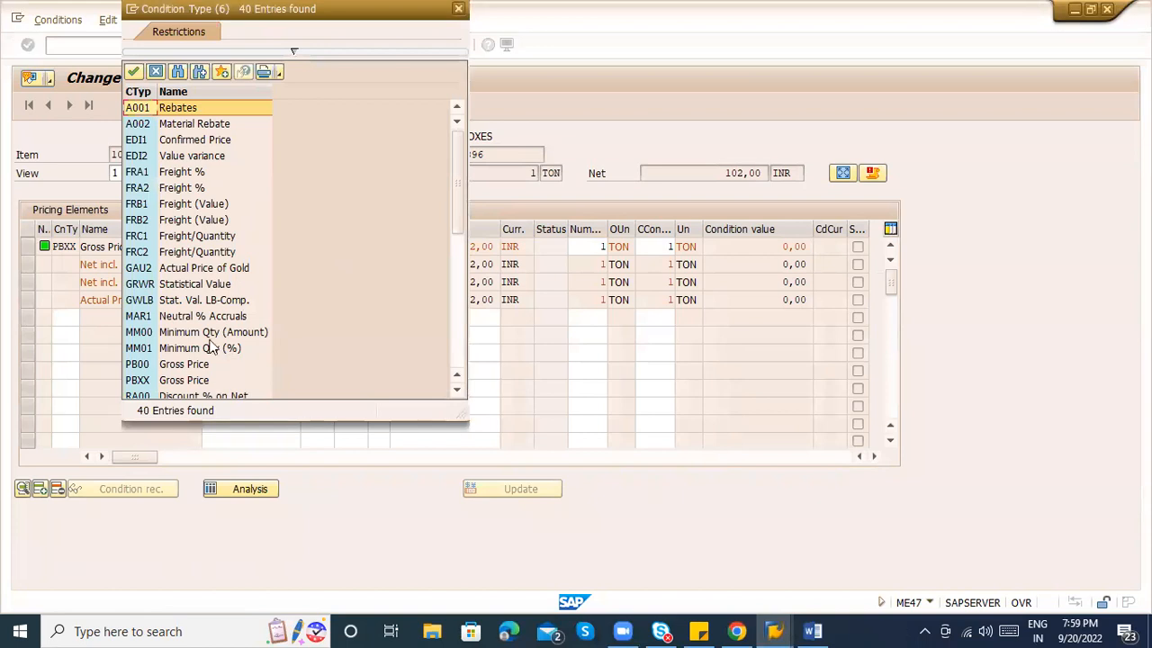
{"action": "left_click", "coordinate": [462, 306]}
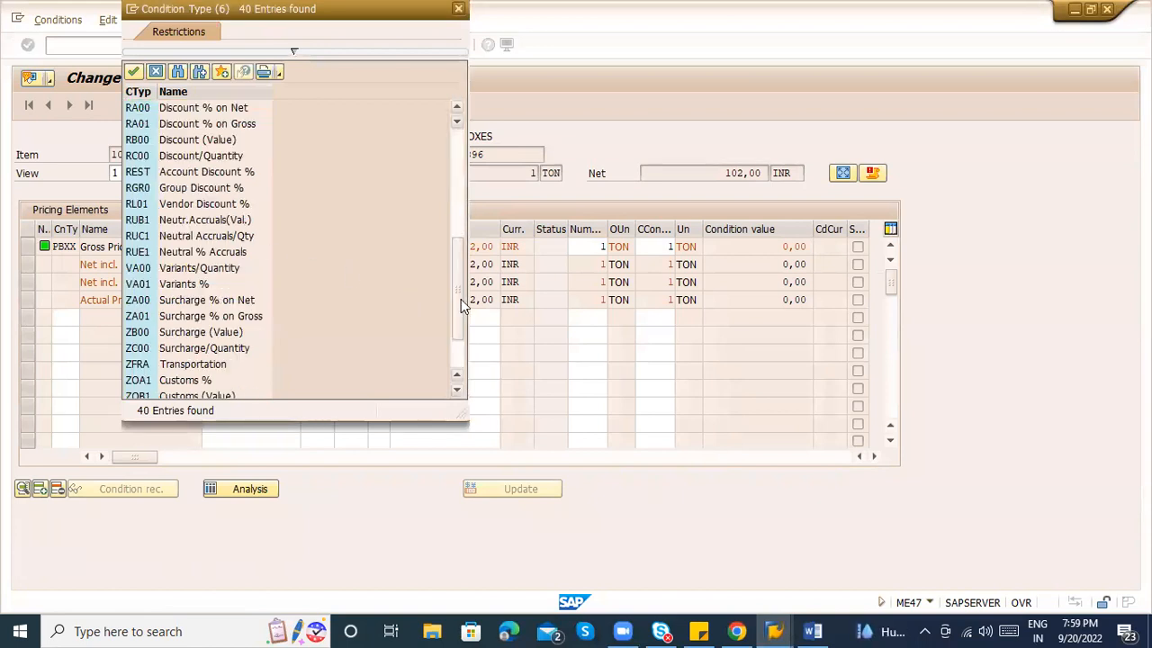
{"action": "double_click", "coordinate": [214, 145]}
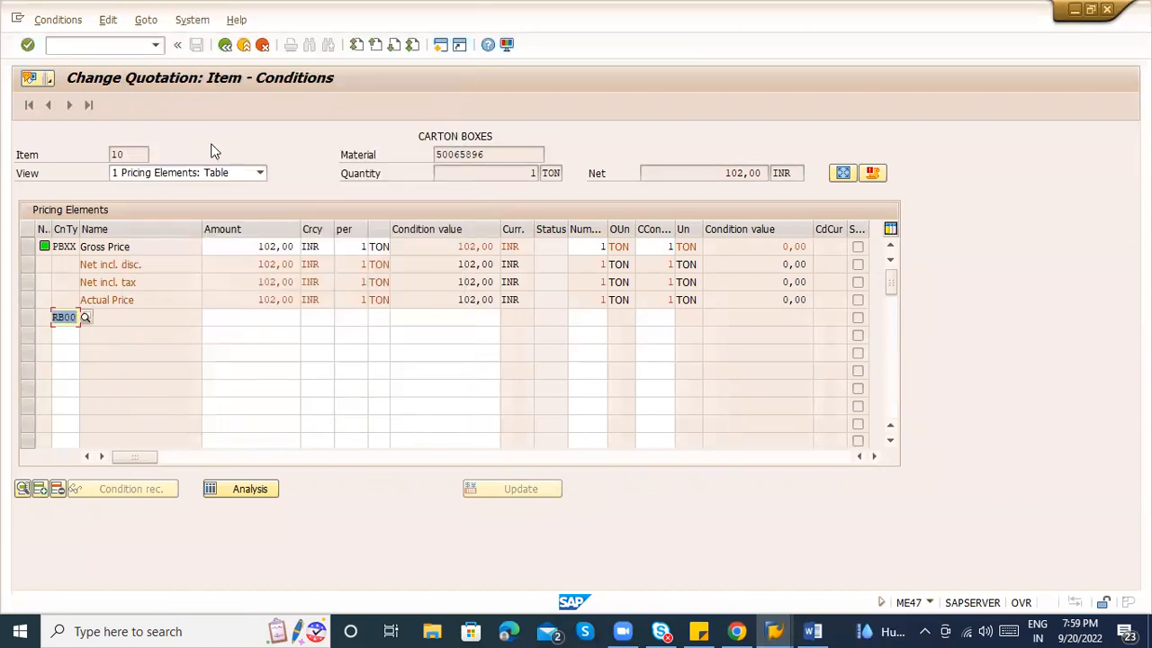
{"action": "type", "text": "200"}
{"action": "key", "text": "Return"}
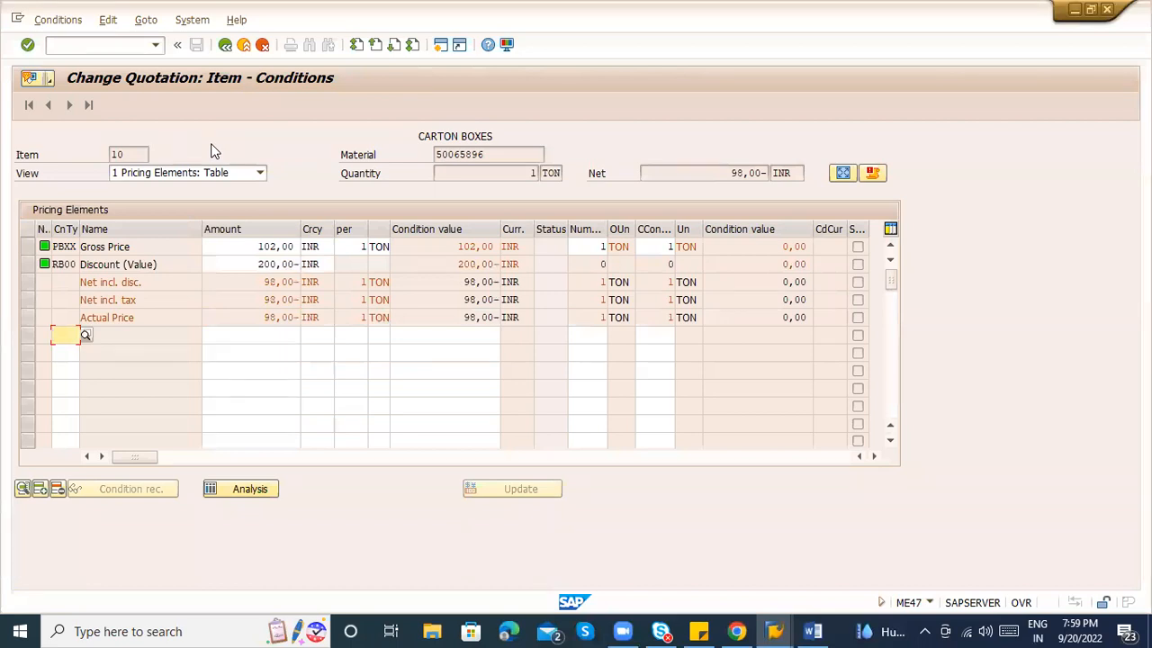
Correct the gross price to 120.000 and the RB00 discount to 1.000.
{"action": "left_click", "coordinate": [259, 263]}
{"action": "key", "text": "Delete"}
{"action": "key", "text": "Delete"}
{"action": "key", "text": "Delete"}
{"action": "key", "text": "Delete"}
{"action": "key", "text": "Delete"}
{"action": "key", "text": "Delete"}
{"action": "key", "text": "Delete"}
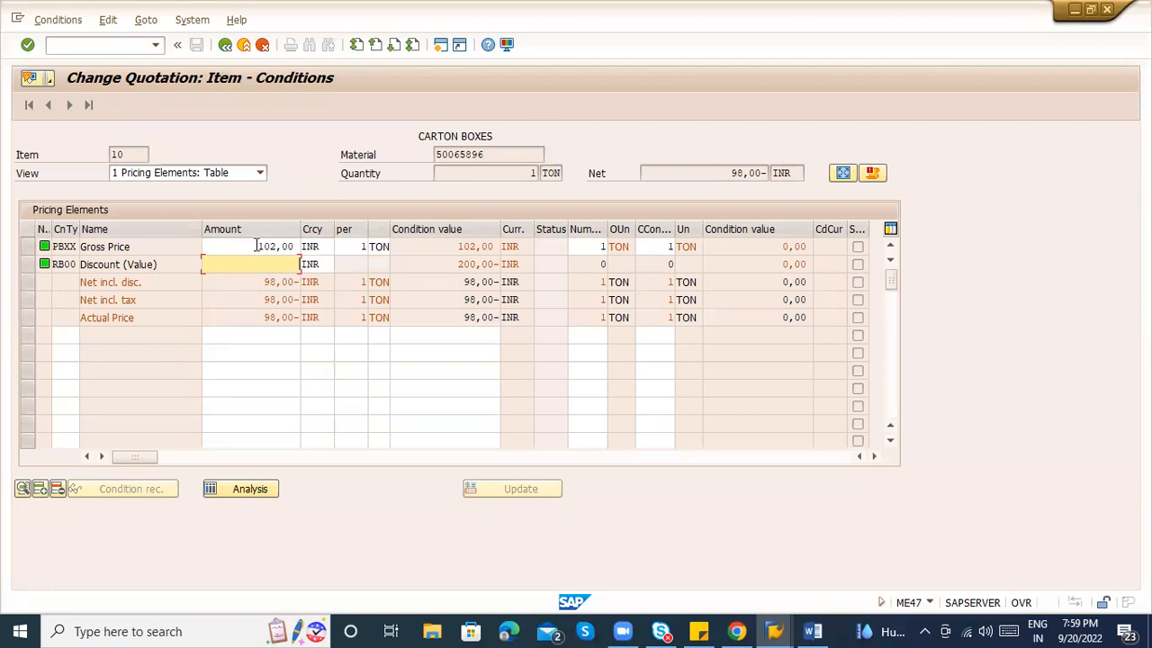
{"action": "left_click", "coordinate": [258, 245]}
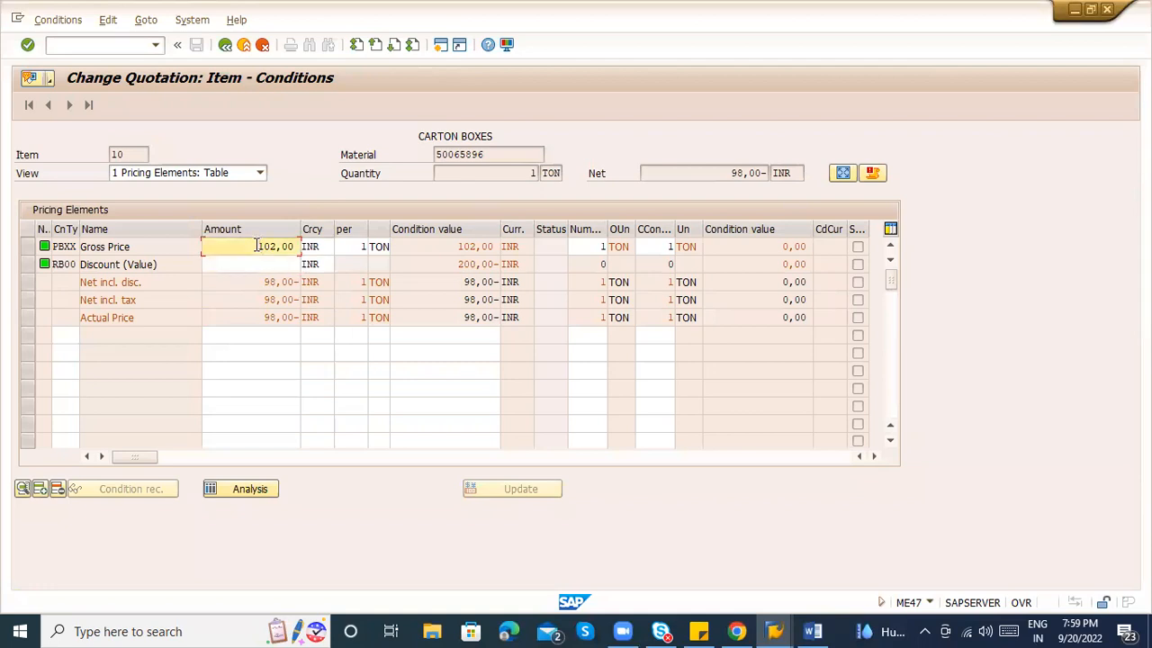
{"action": "key", "text": "Delete"}
{"action": "key", "text": "Delete"}
{"action": "key", "text": "Delete"}
{"action": "key", "text": "Delete"}
{"action": "key", "text": "Delete"}
{"action": "key", "text": "Delete"}
{"action": "type", "text": "120.000"}
{"action": "key", "text": "Return"}
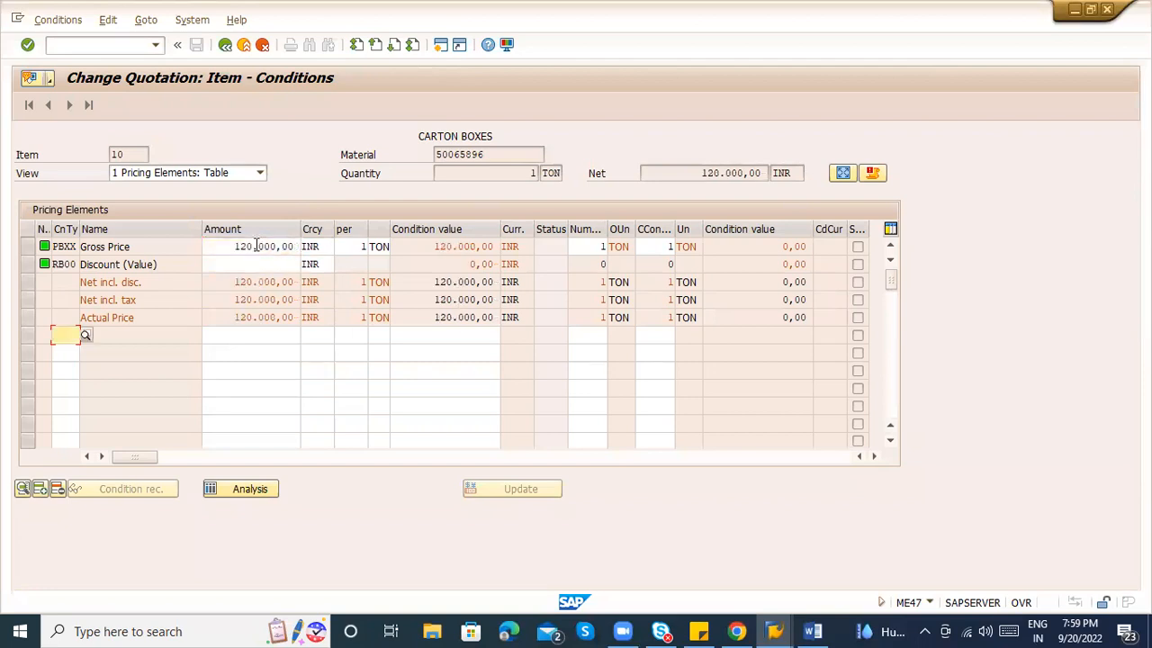
{"action": "left_click", "coordinate": [266, 258]}
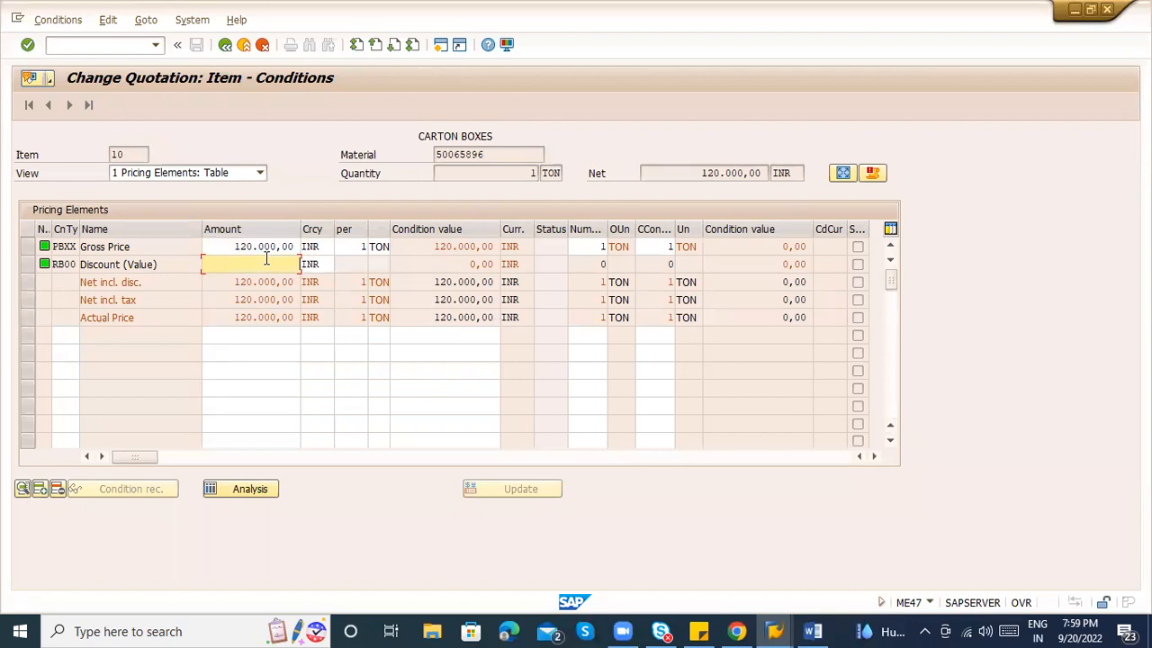
{"action": "type", "text": "1.000"}
{"action": "key", "text": "Return"}
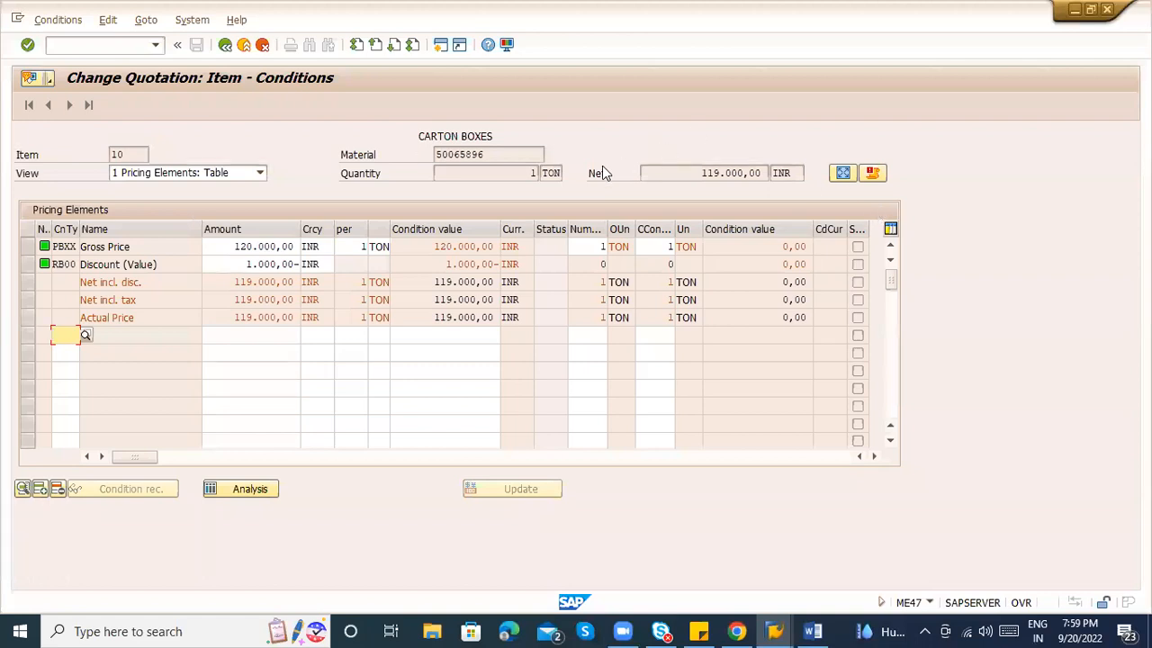
{"action": "double_click", "coordinate": [551, 173]}
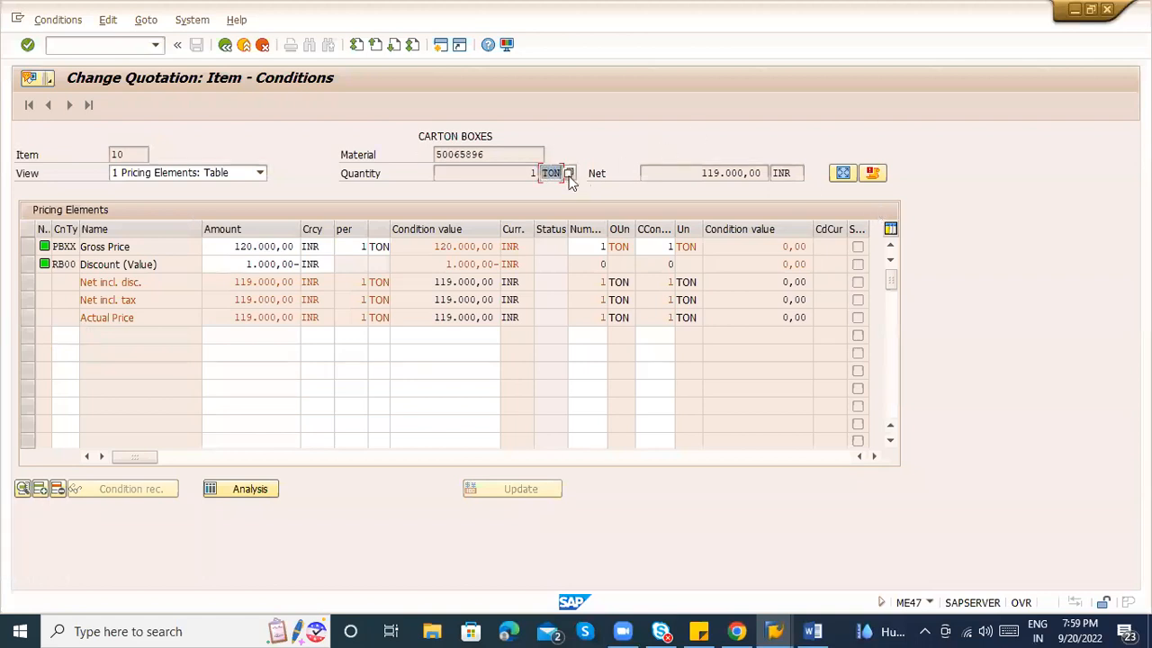
{"action": "left_click", "coordinate": [225, 44]}
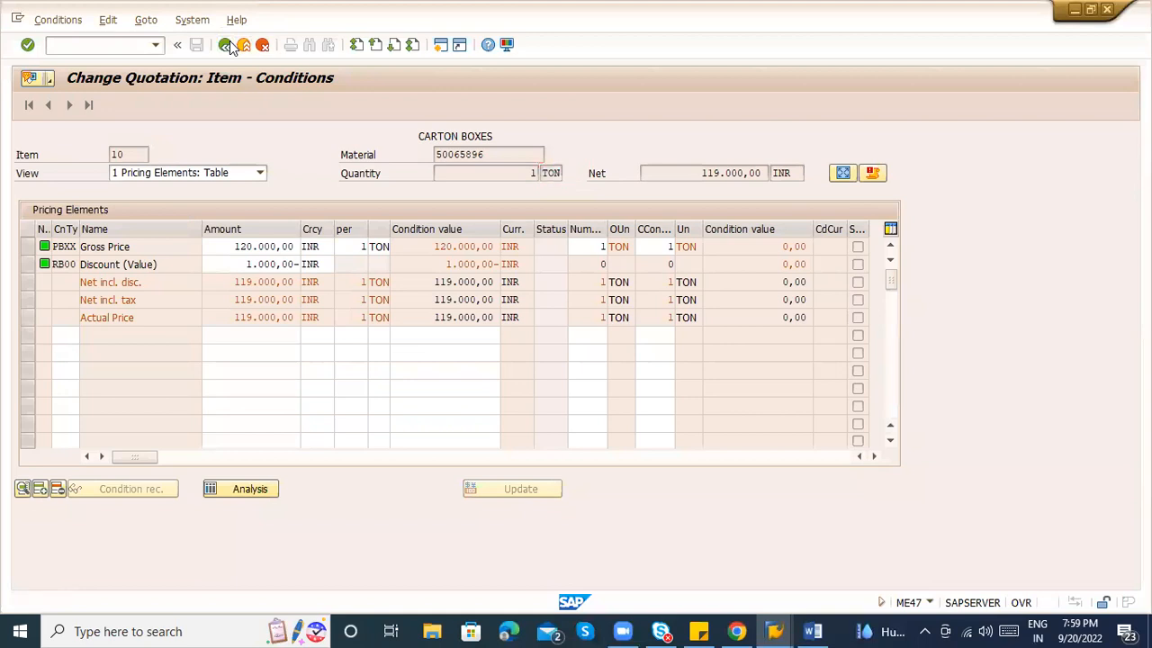
{"action": "left_click", "coordinate": [196, 44]}
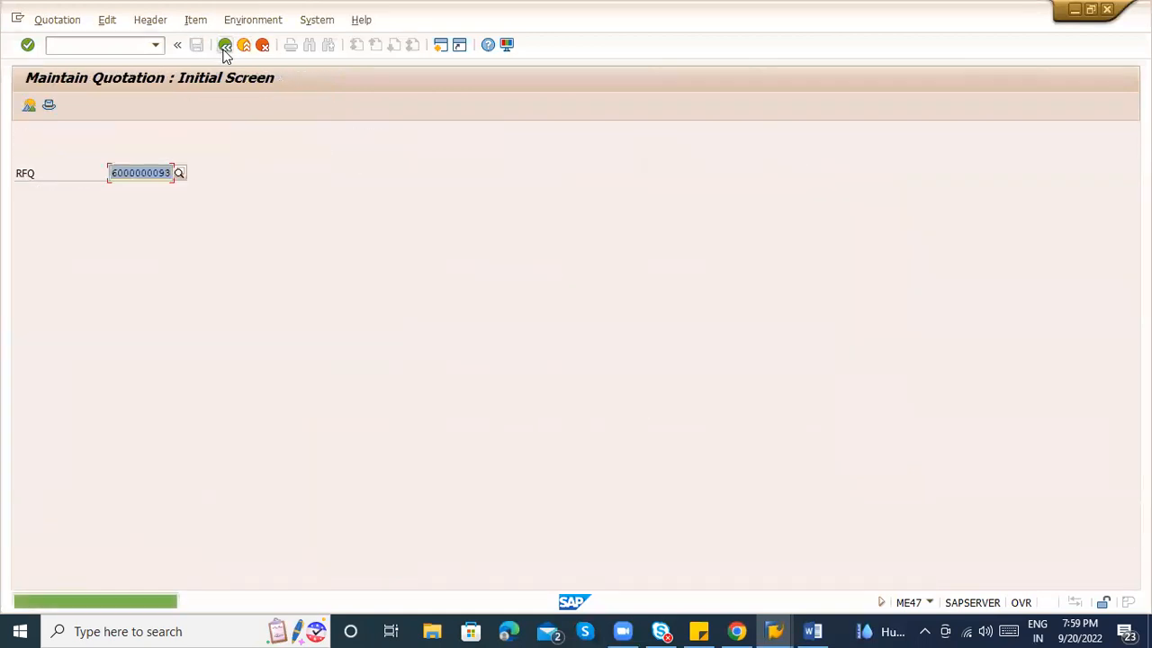
{"action": "left_click", "coordinate": [170, 171]}
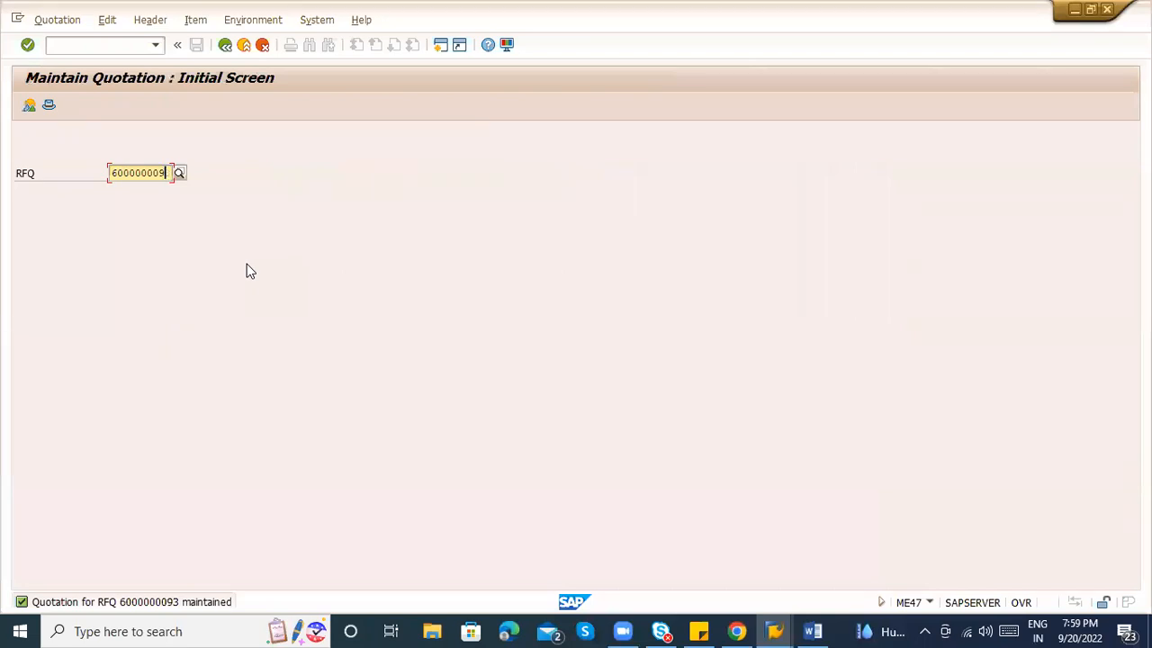
{"action": "type", "text": "2"}
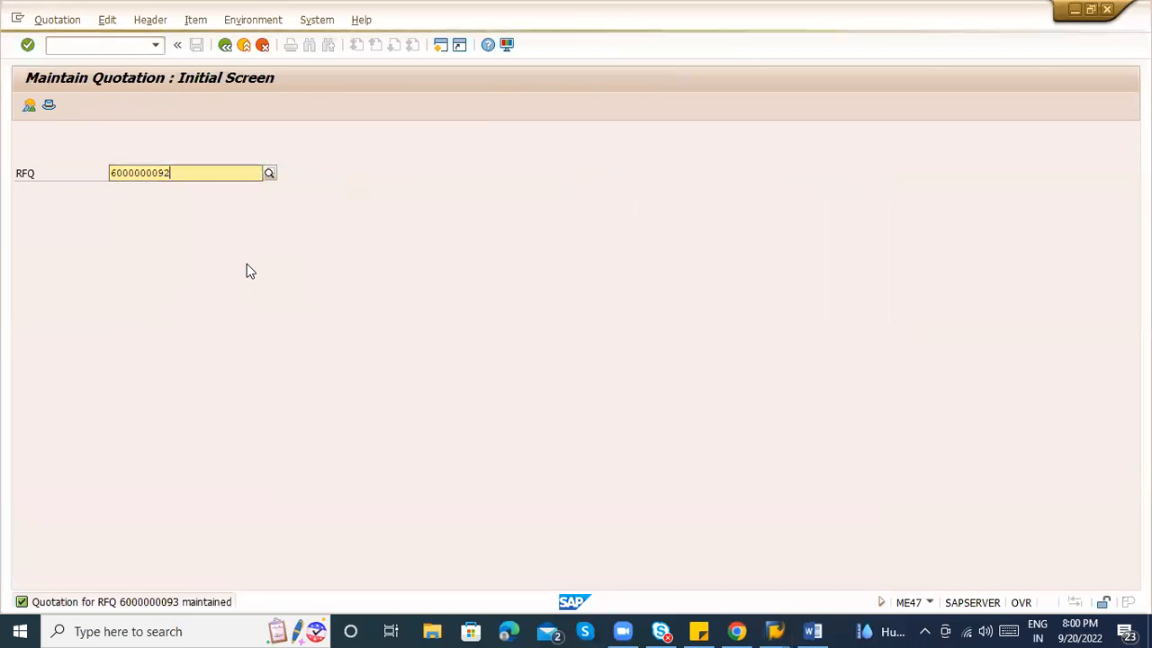
{"action": "key", "text": "Return"}
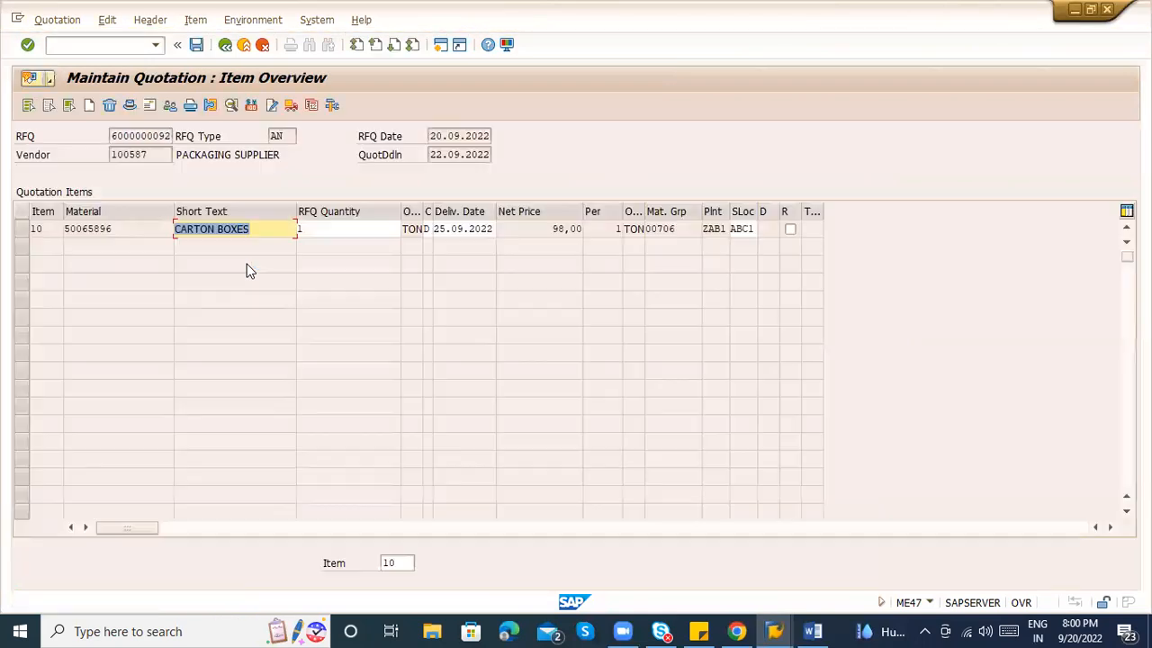
{"action": "left_click", "coordinate": [24, 229]}
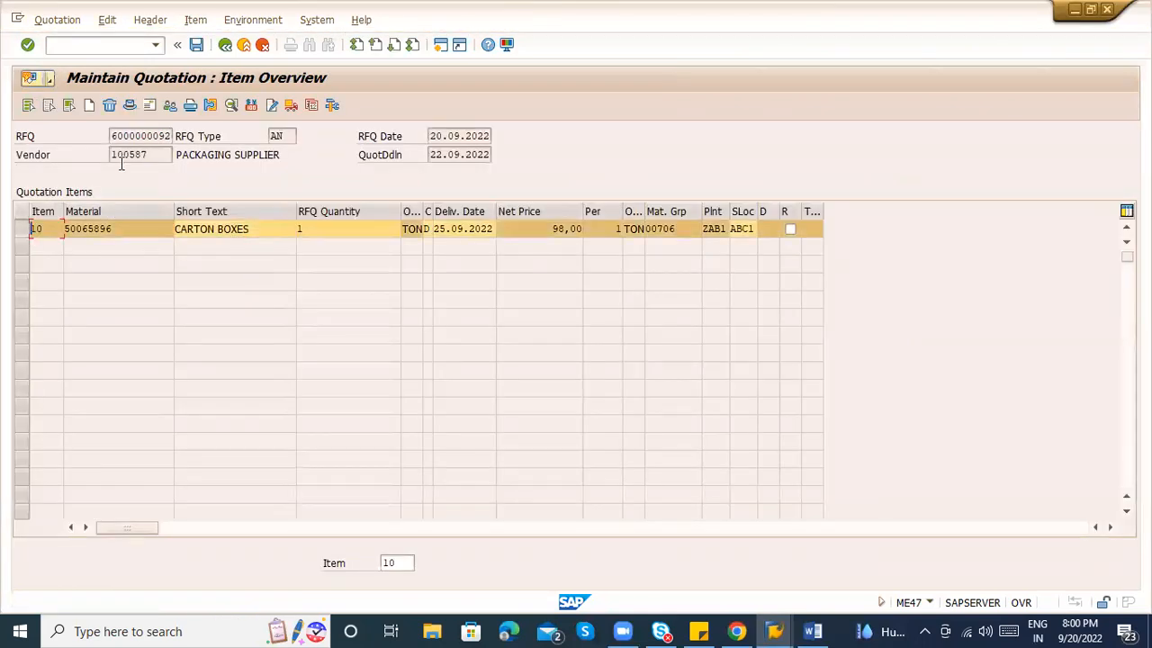
{"action": "left_click", "coordinate": [251, 104]}
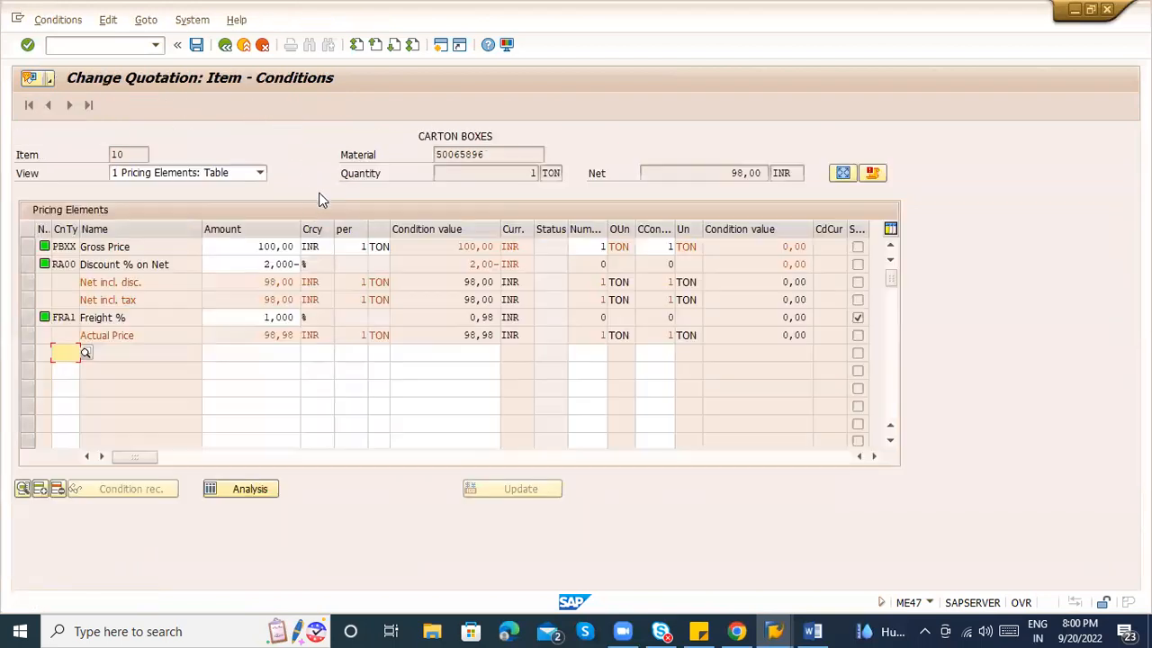
{"action": "left_click", "coordinate": [250, 247]}
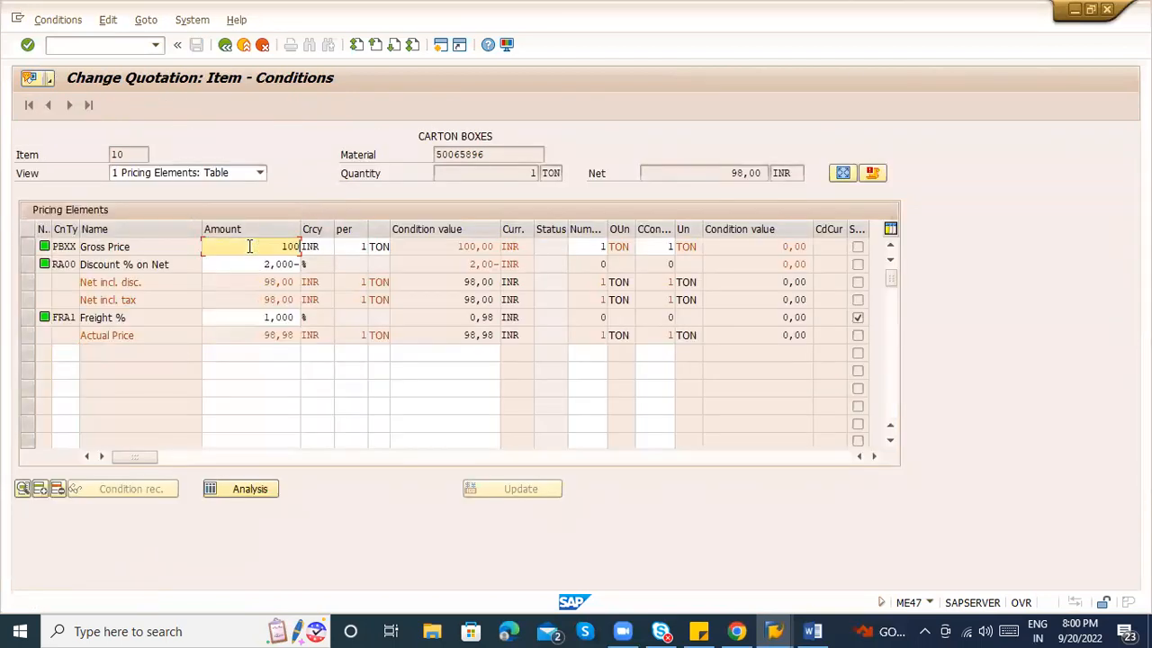
{"action": "key", "text": "Return"}
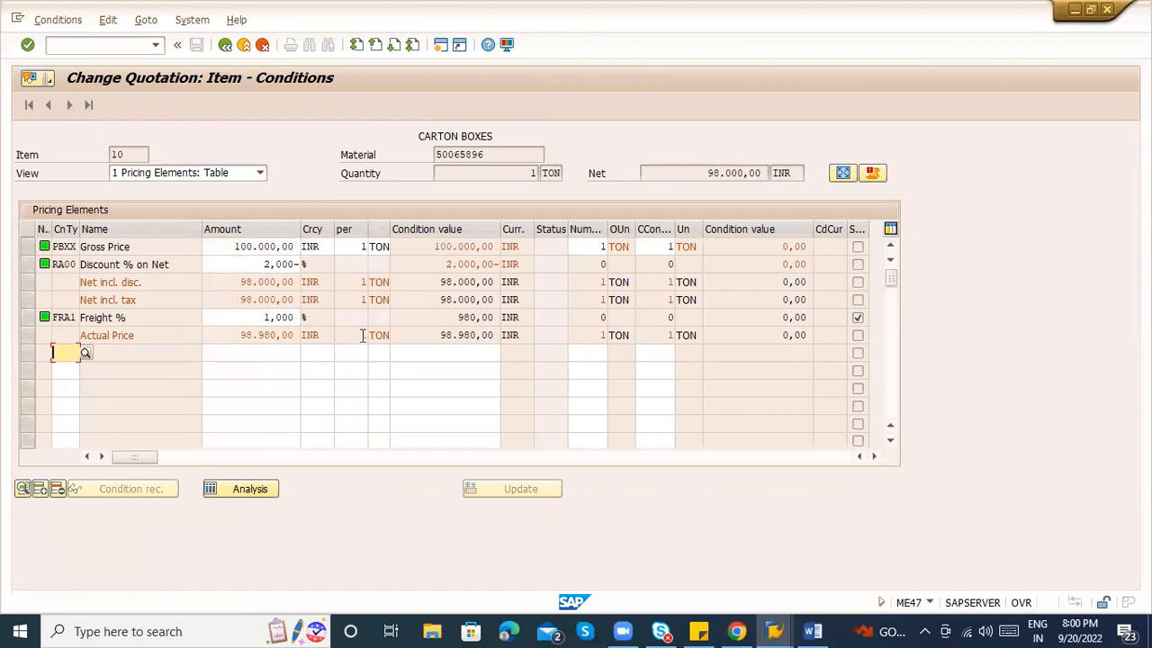
{"action": "left_click", "coordinate": [224, 45]}
{"action": "left_click", "coordinate": [196, 45]}
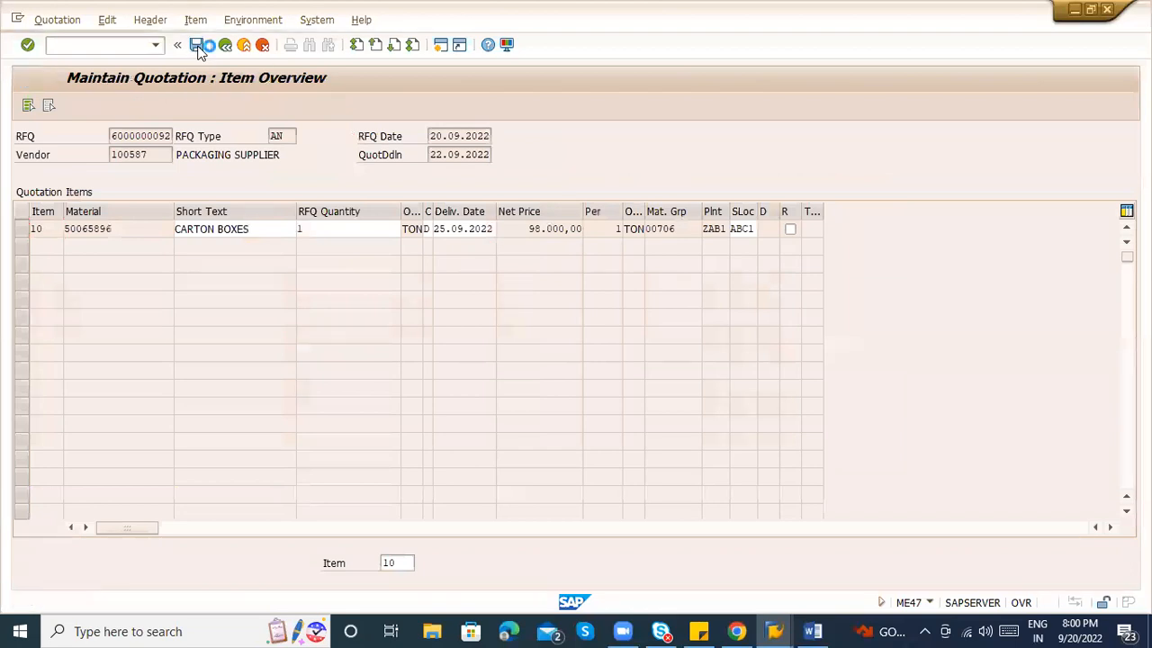
{"action": "left_click", "coordinate": [164, 175]}
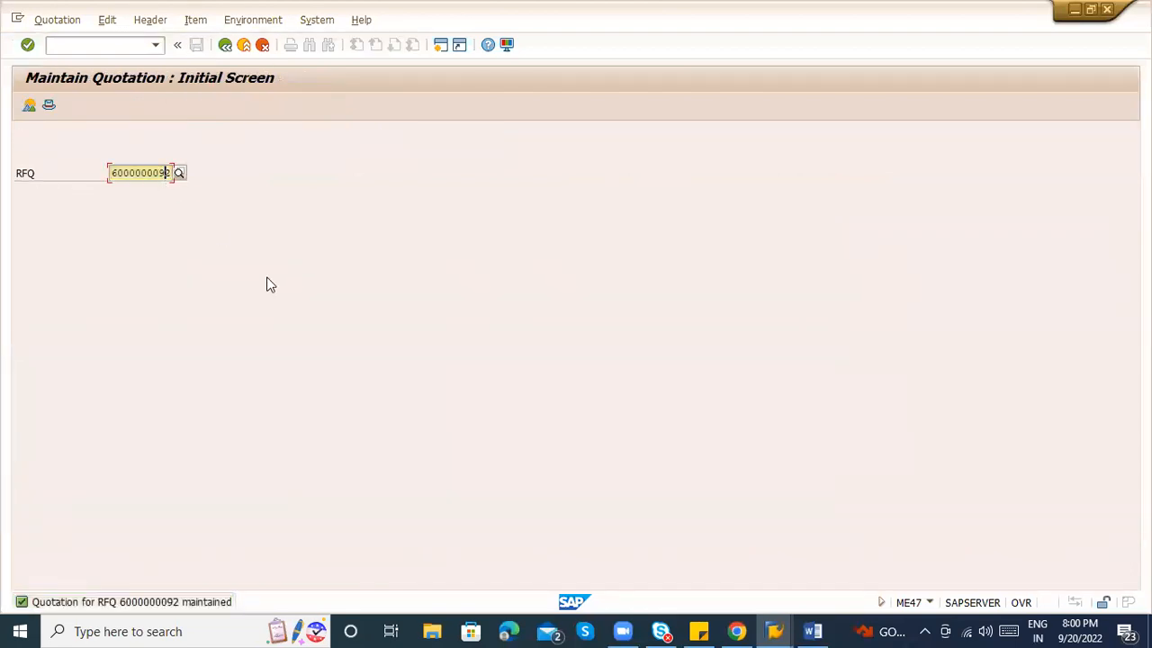
{"action": "type", "text": "4"}
{"action": "key", "text": "Return"}
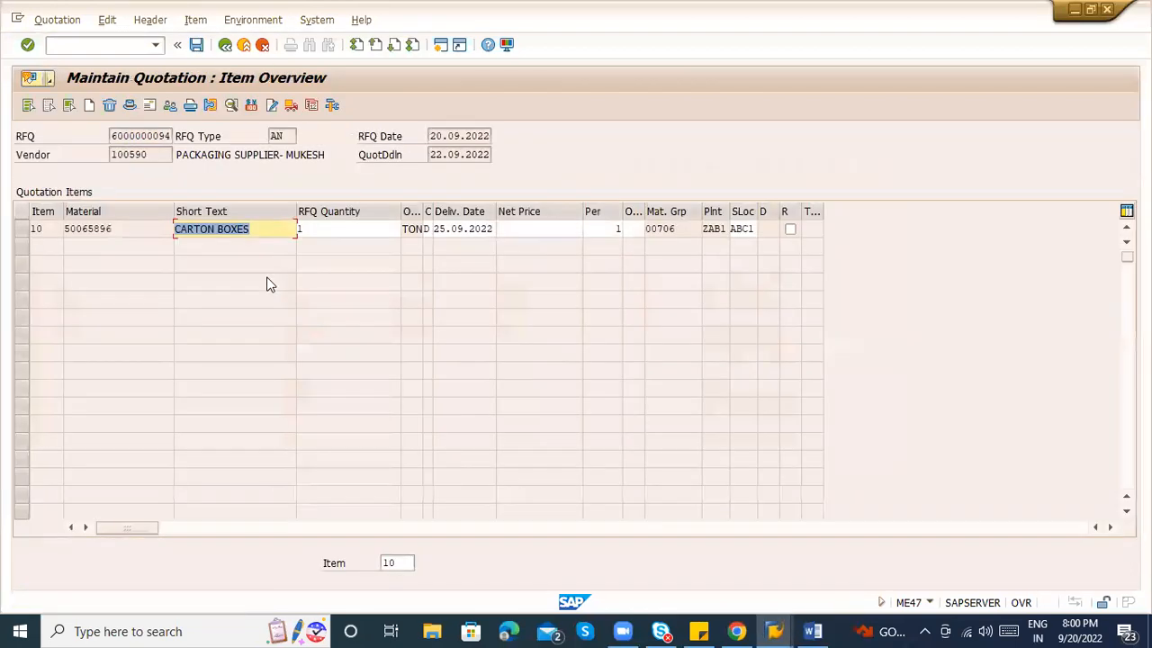
{"action": "left_click", "coordinate": [34, 229]}
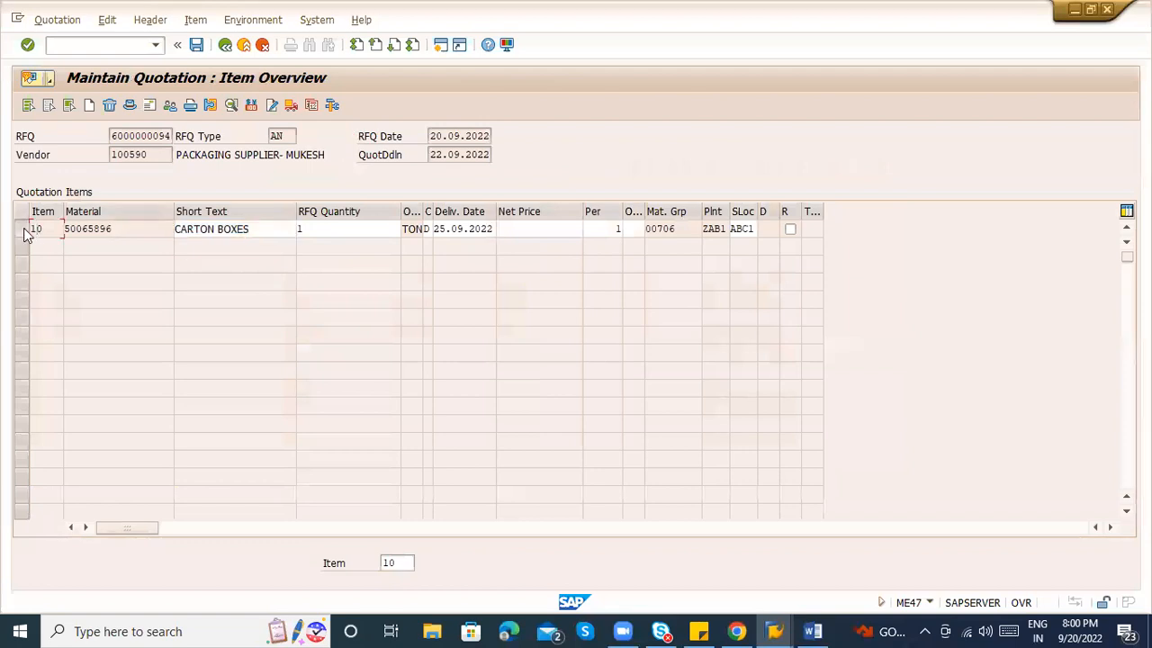
{"action": "left_click", "coordinate": [22, 228]}
{"action": "left_click", "coordinate": [252, 104]}
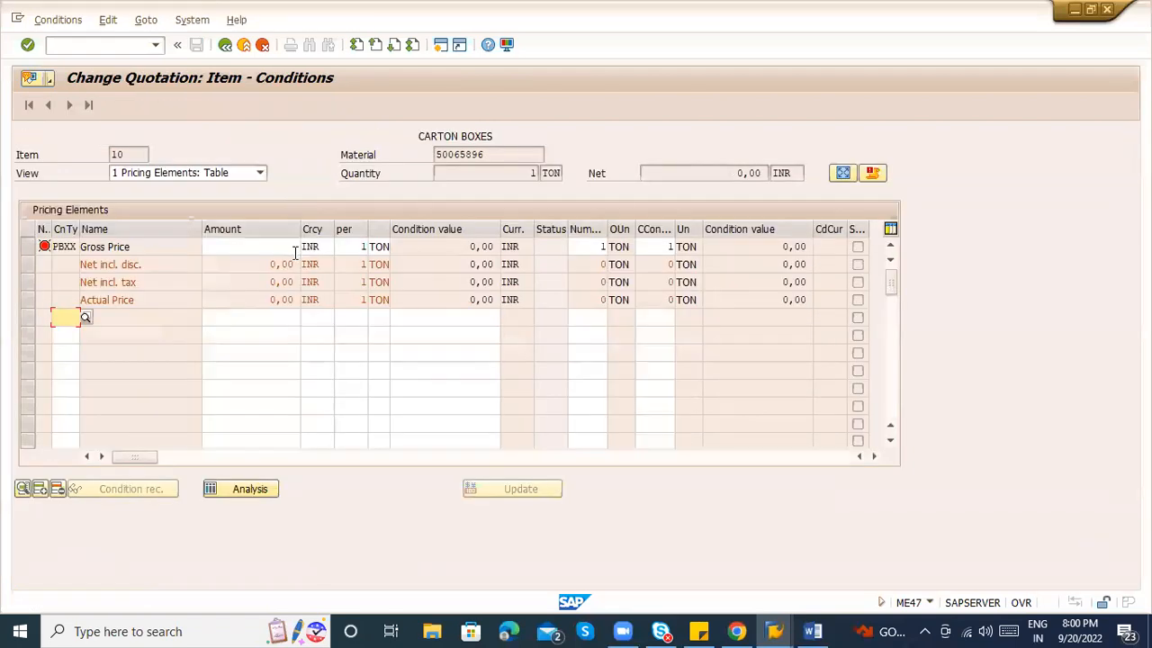
{"action": "left_click", "coordinate": [265, 247]}
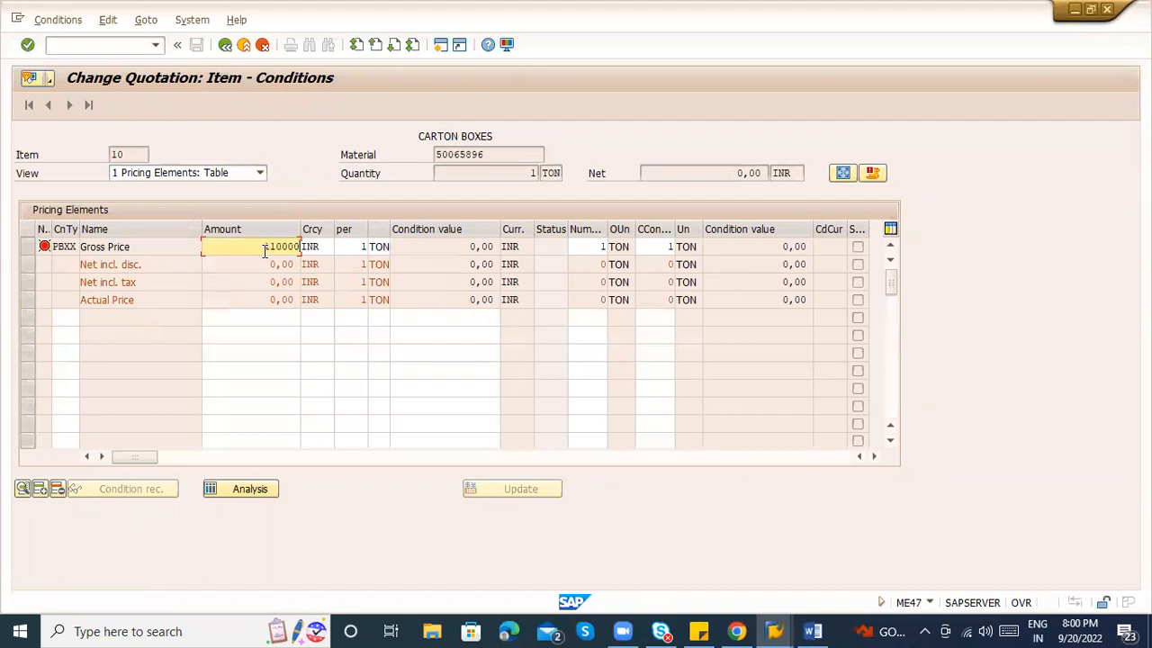
{"action": "key", "text": "Return"}
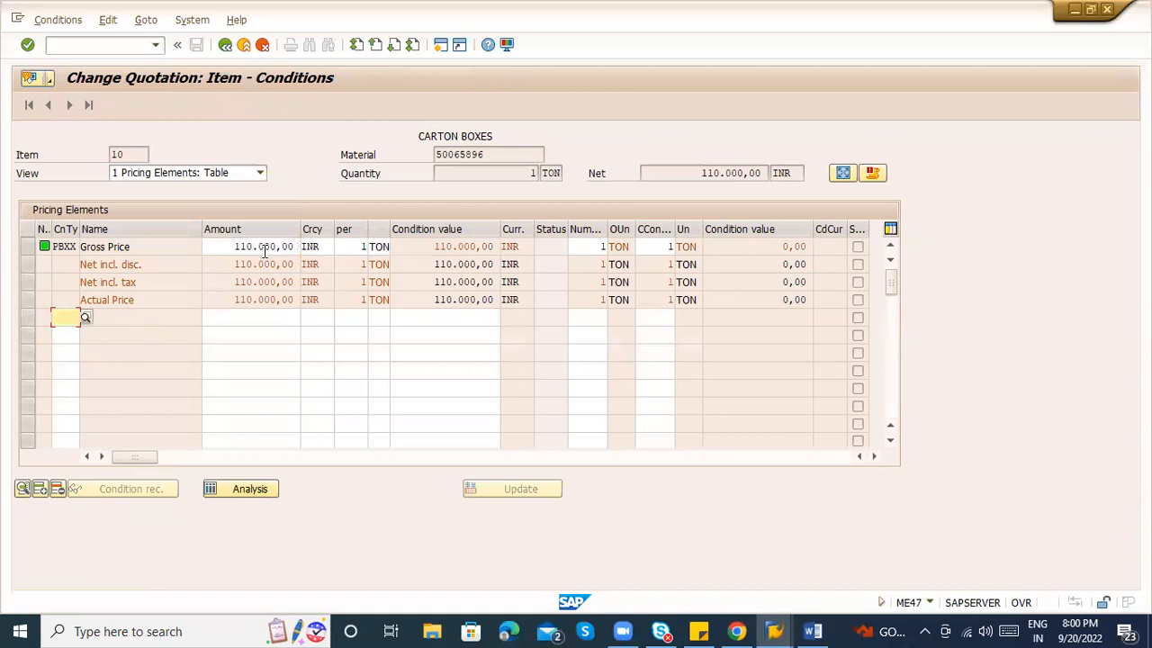
Add the FRA1 freight condition at 1%.
{"action": "left_click", "coordinate": [85, 316]}
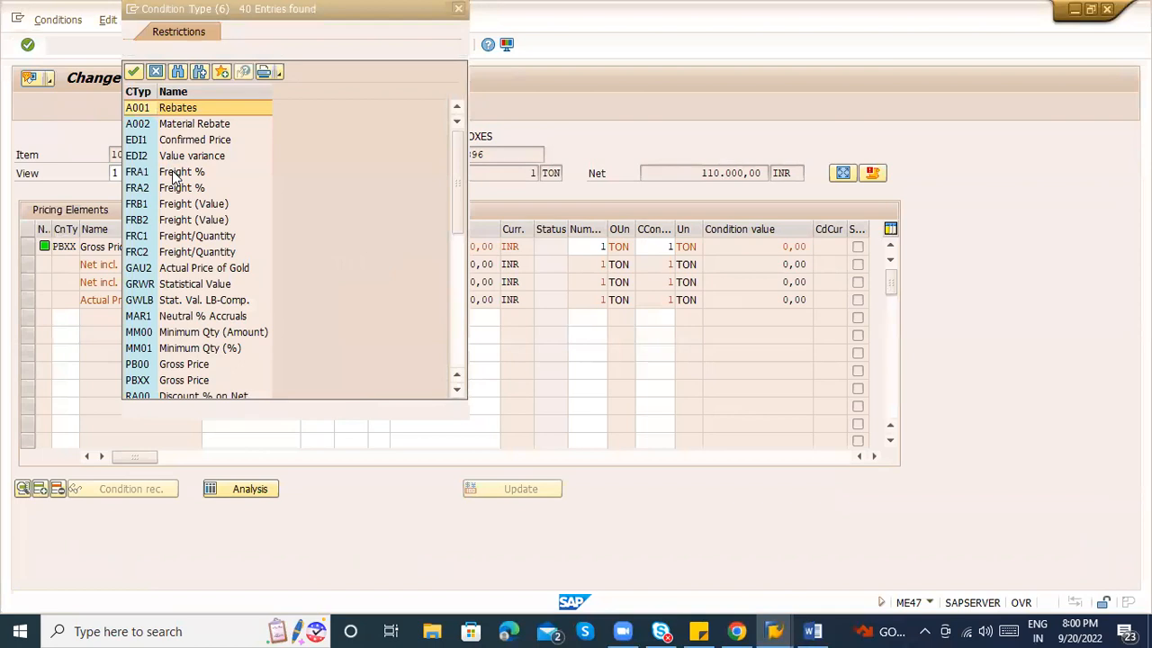
{"action": "double_click", "coordinate": [175, 172]}
{"action": "key", "text": "Tab"}
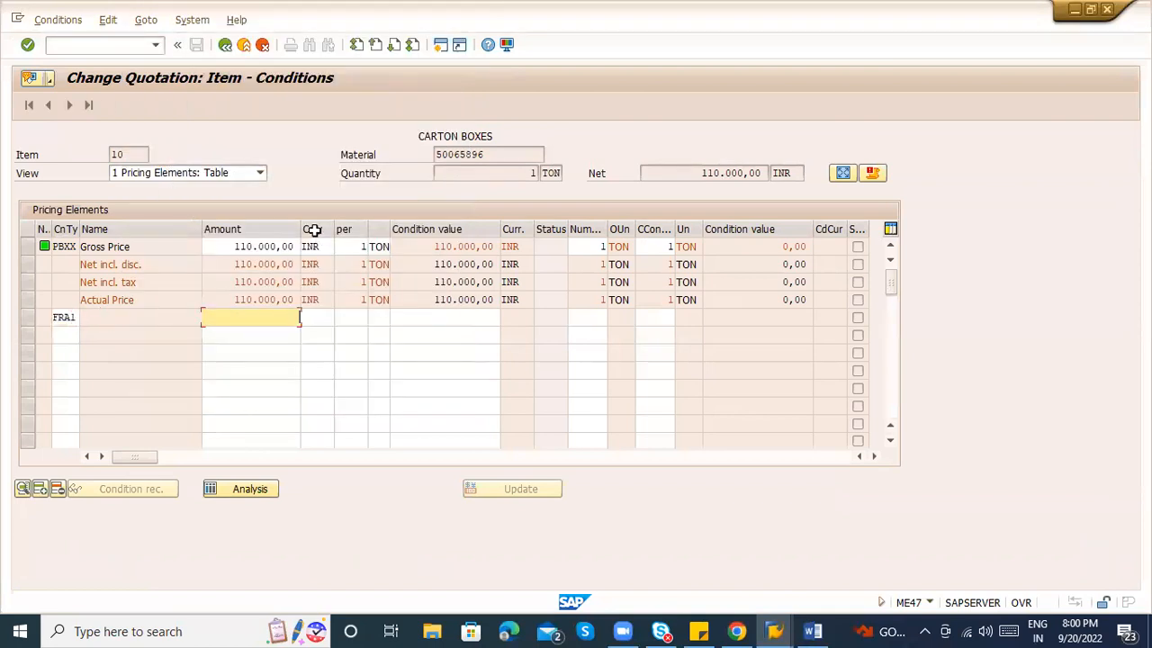
{"action": "type", "text": "1"}
{"action": "key", "text": "Return"}
Add an RC00 quantity discount of 1.000, then save the quotation.
{"action": "left_click", "coordinate": [84, 336]}
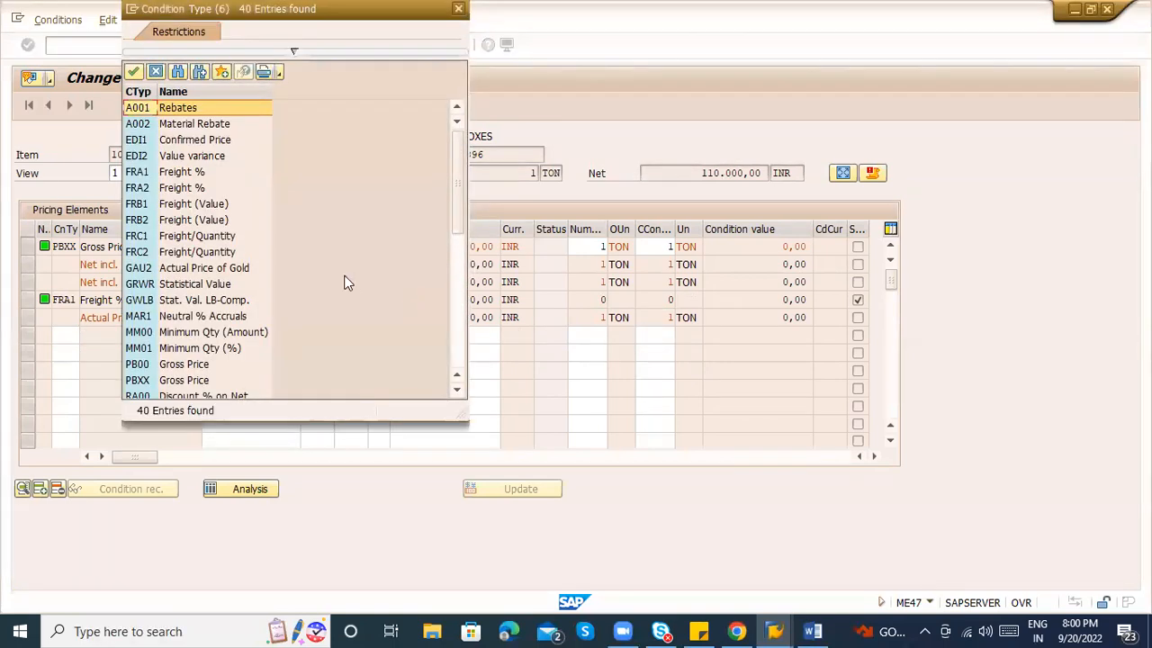
{"action": "left_click", "coordinate": [458, 314]}
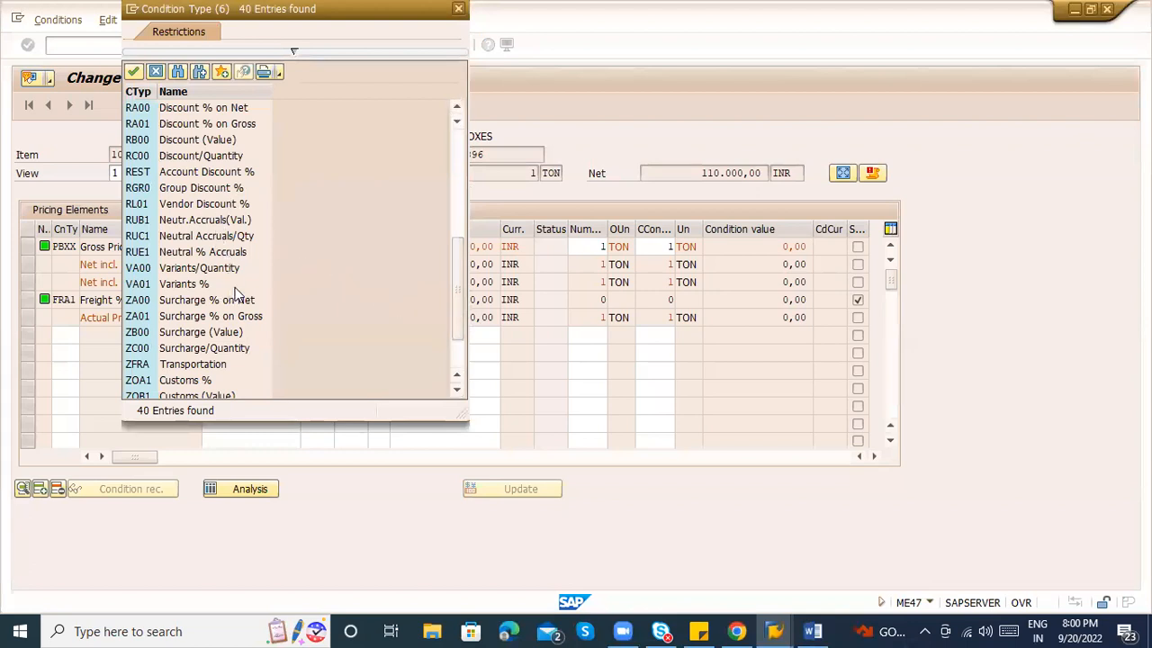
{"action": "left_click", "coordinate": [225, 157]}
{"action": "double_click", "coordinate": [224, 158]}
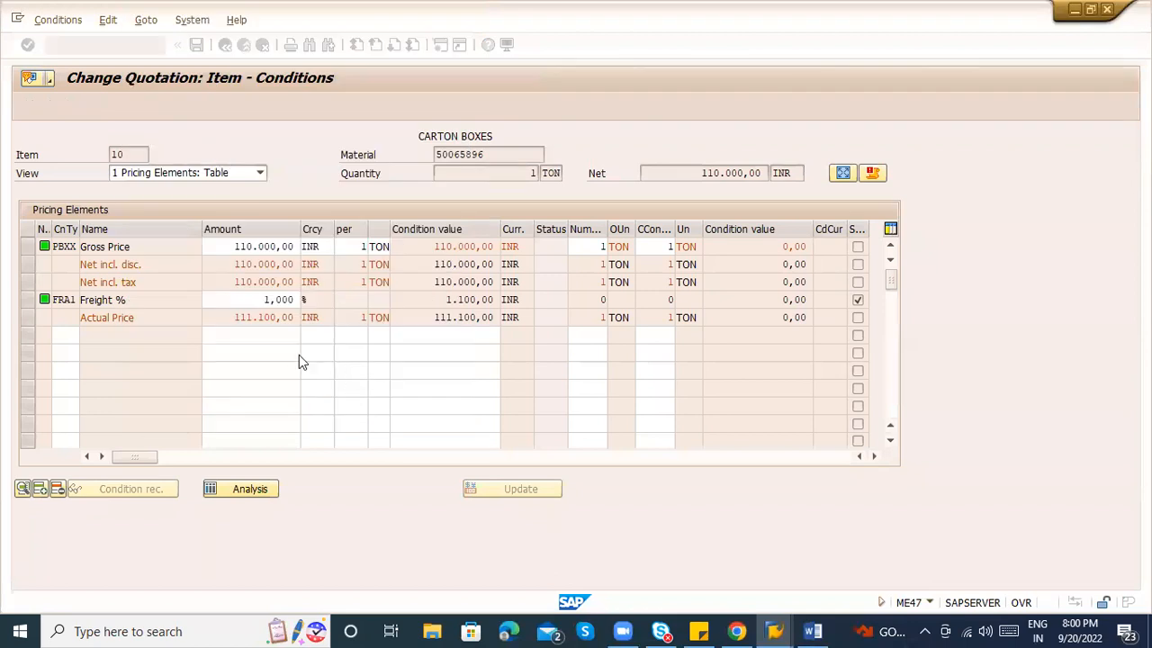
{"action": "left_click", "coordinate": [272, 336]}
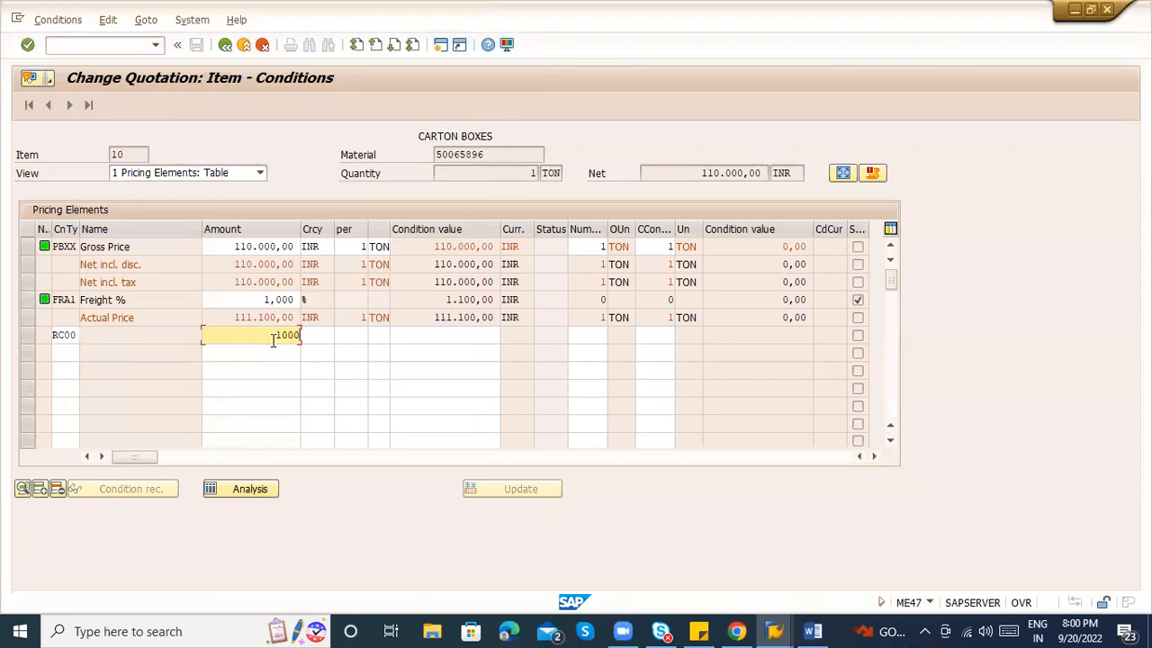
{"action": "key", "text": "Return"}
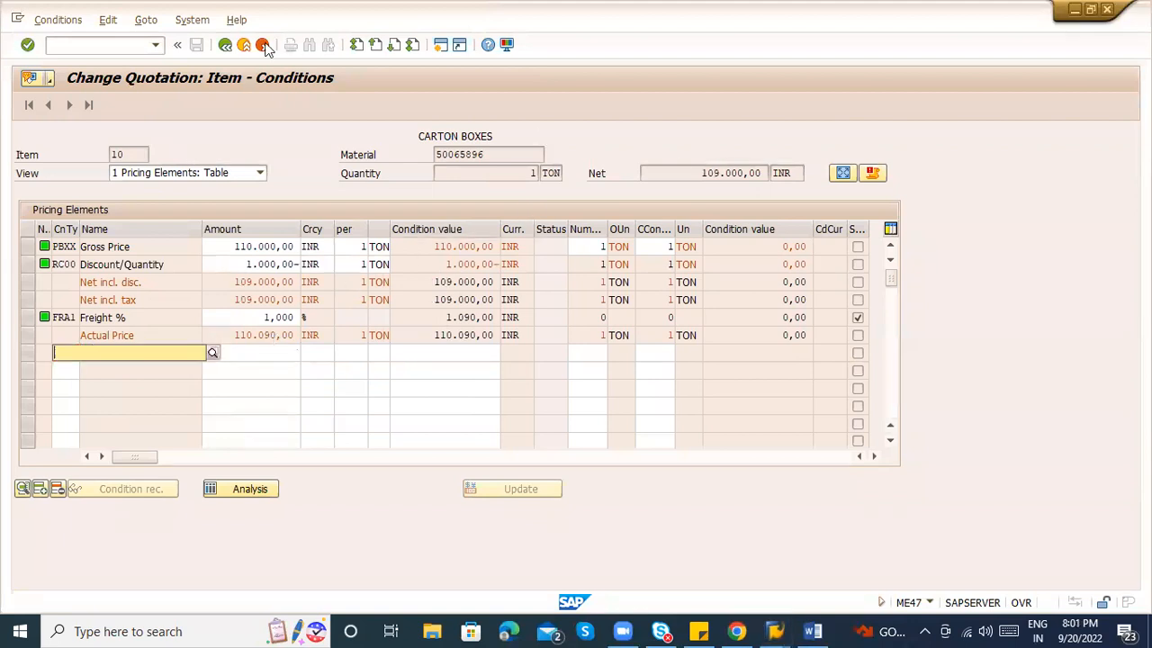
{"action": "left_click", "coordinate": [225, 45]}
{"action": "left_click", "coordinate": [196, 45]}
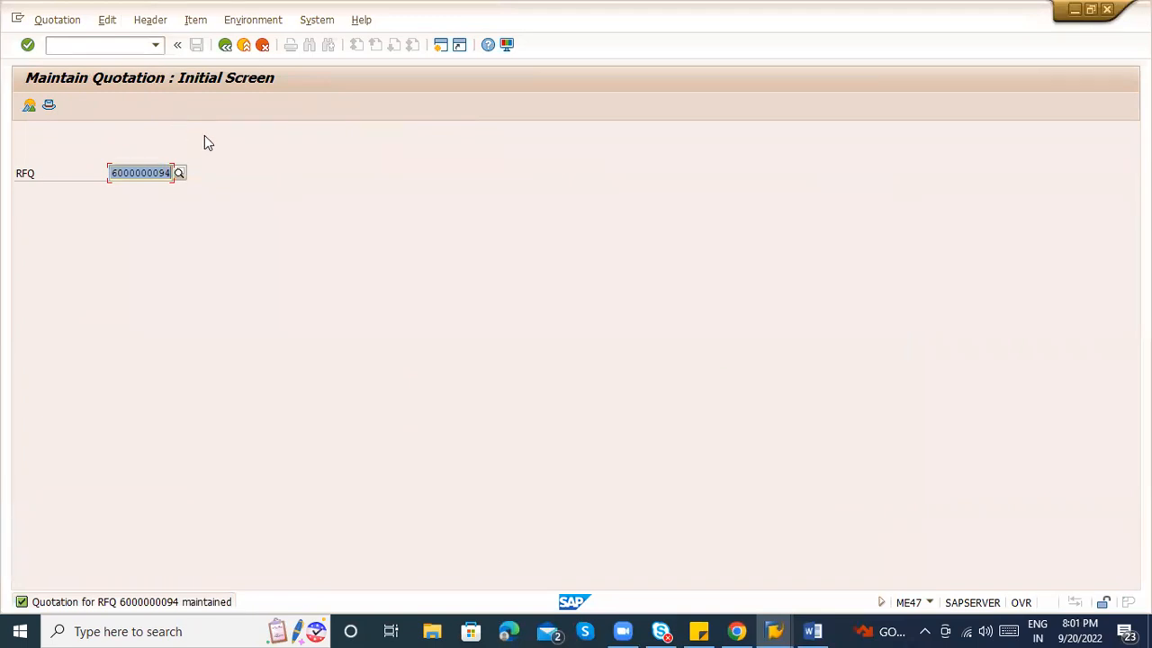
In the Word notes, append a dash after the ME47 line.
{"action": "key", "text": "alt+Tab"}
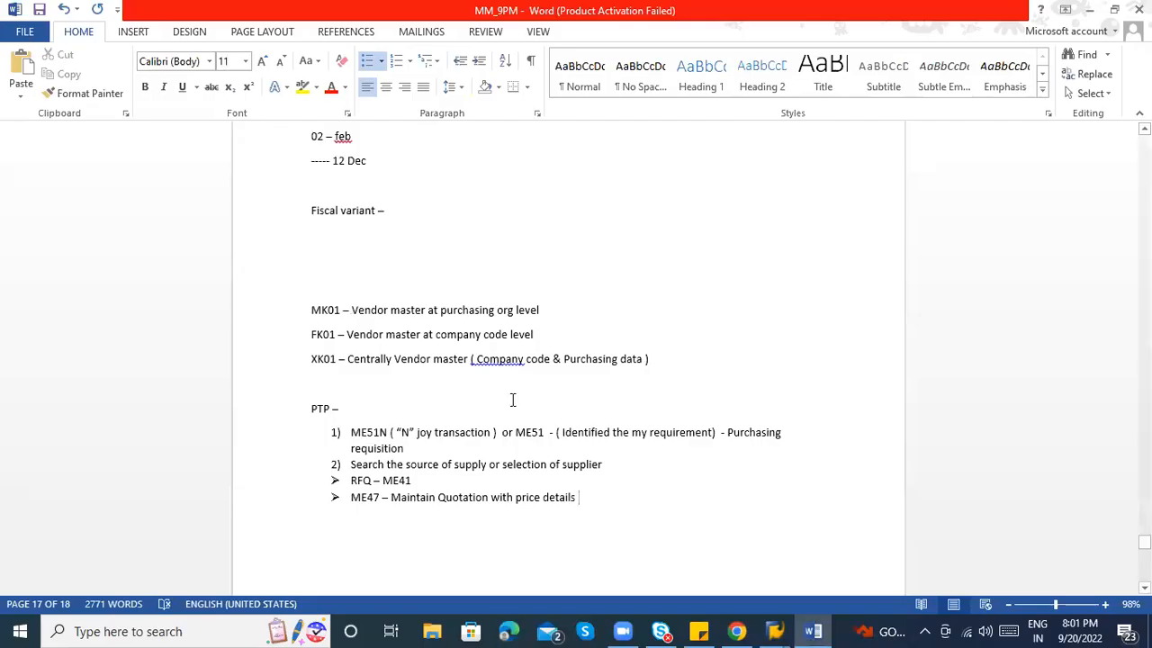
{"action": "key", "text": "alt+Tab"}
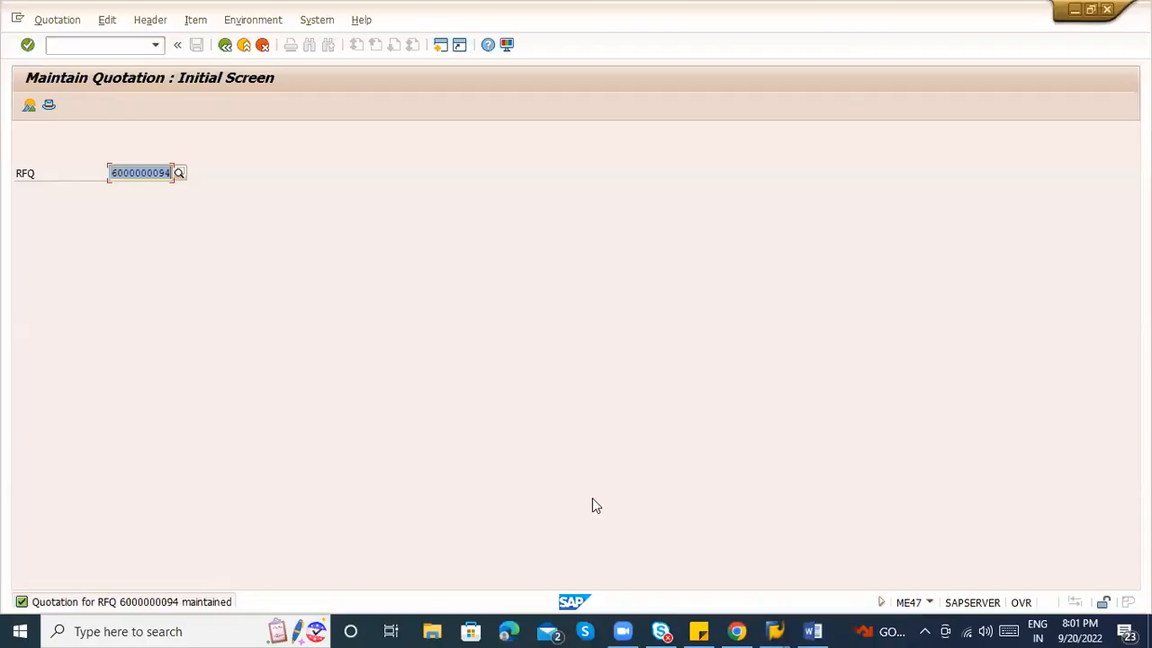
{"action": "key", "text": "alt+Tab"}
{"action": "type", "text": "-"}
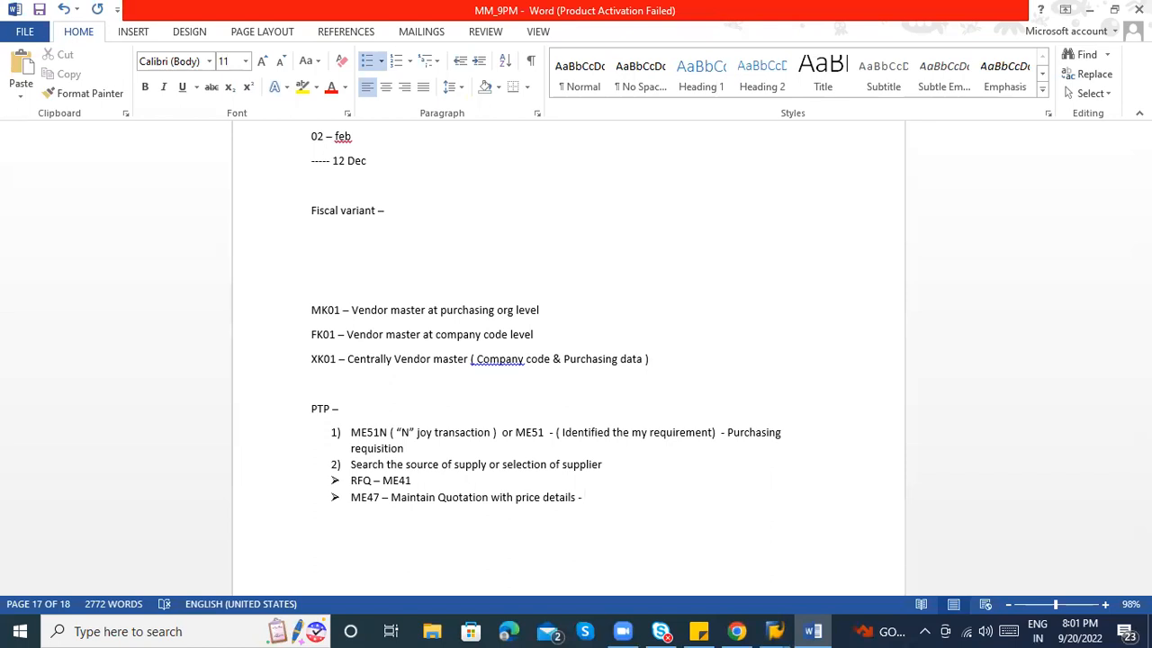
{"action": "key", "text": "alt+Tab"}
{"action": "key", "text": "alt+Tab"}
Add the bullet 'Comparing all the quotation & Find the t who is my best vendor'.
{"action": "key", "text": "Return"}
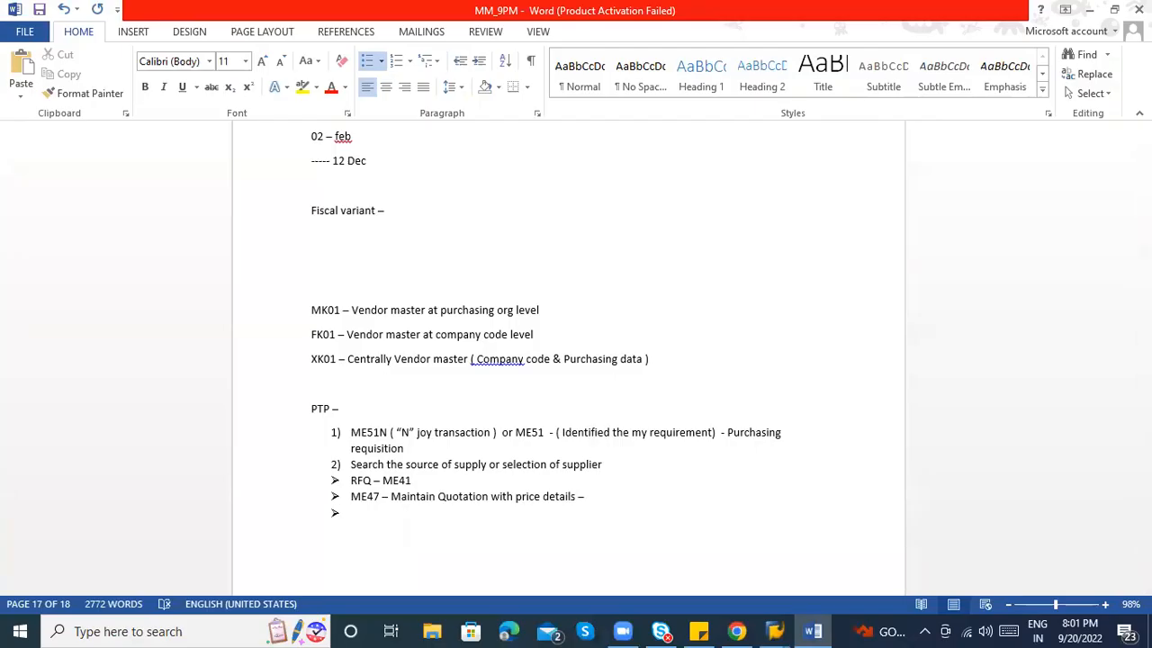
{"action": "type", "text": "Comparing all the quo"}
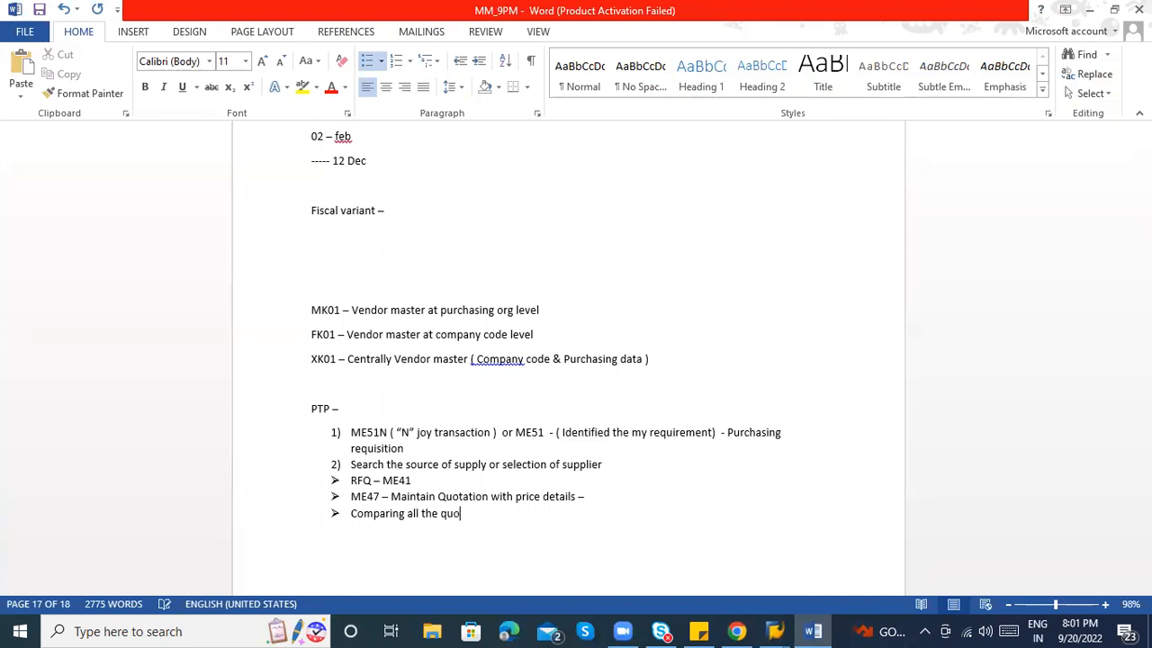
{"action": "type", "text": "tation & Find the t who is my"}
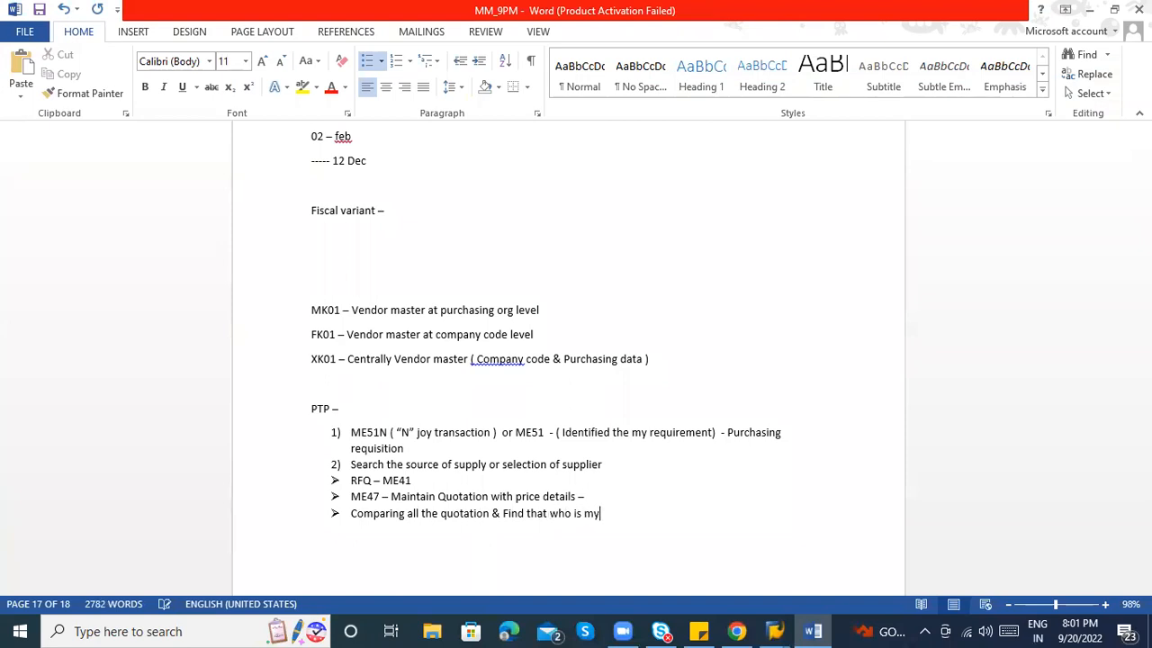
{"action": "type", "text": " best vendor"}
{"action": "key", "text": "Return"}
{"action": "key", "text": "BackSpace"}
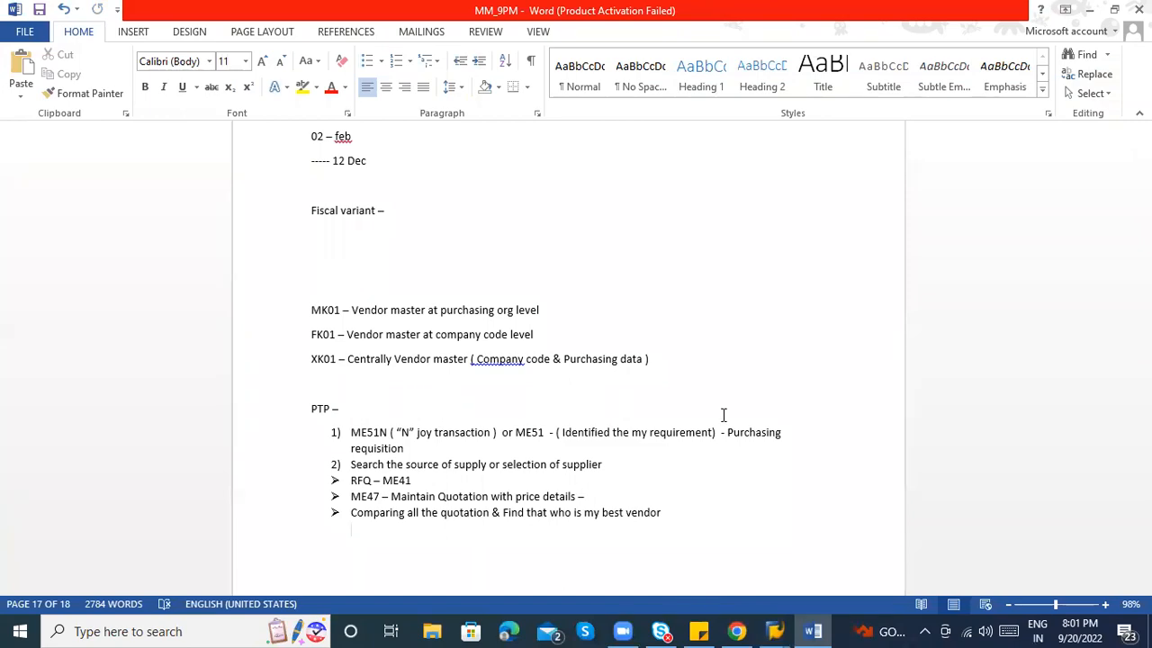
End the best-vendor bullet with '- ME49', save the notes, and return to SAP.
{"action": "key", "text": "alt+Tab"}
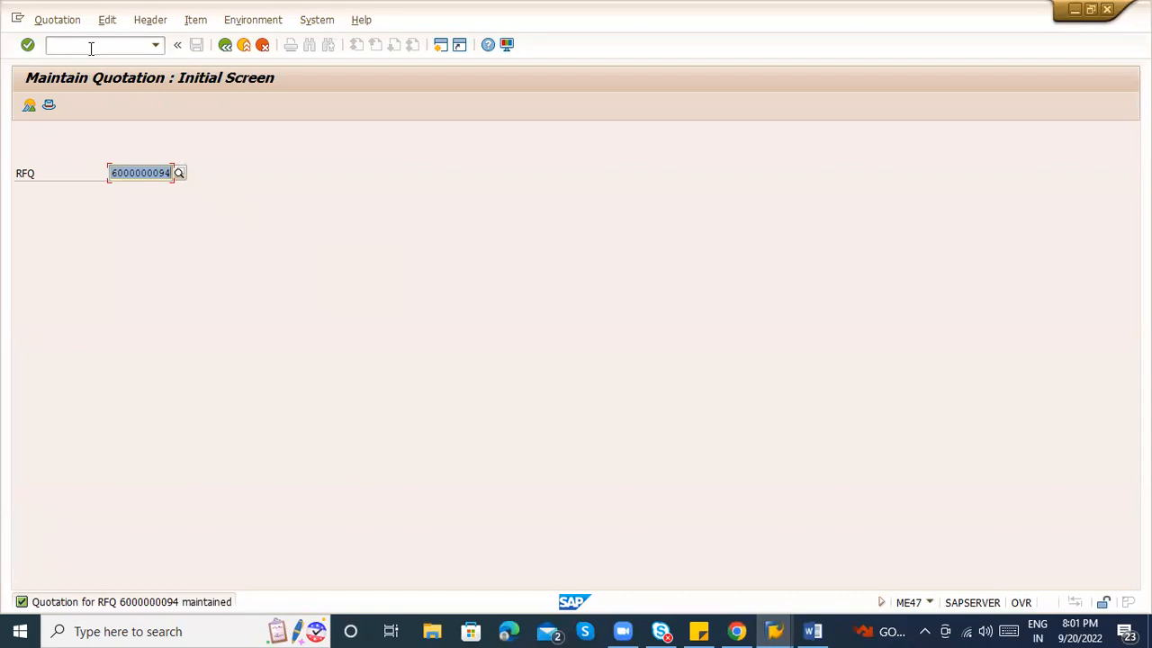
{"action": "key", "text": "alt+Tab"}
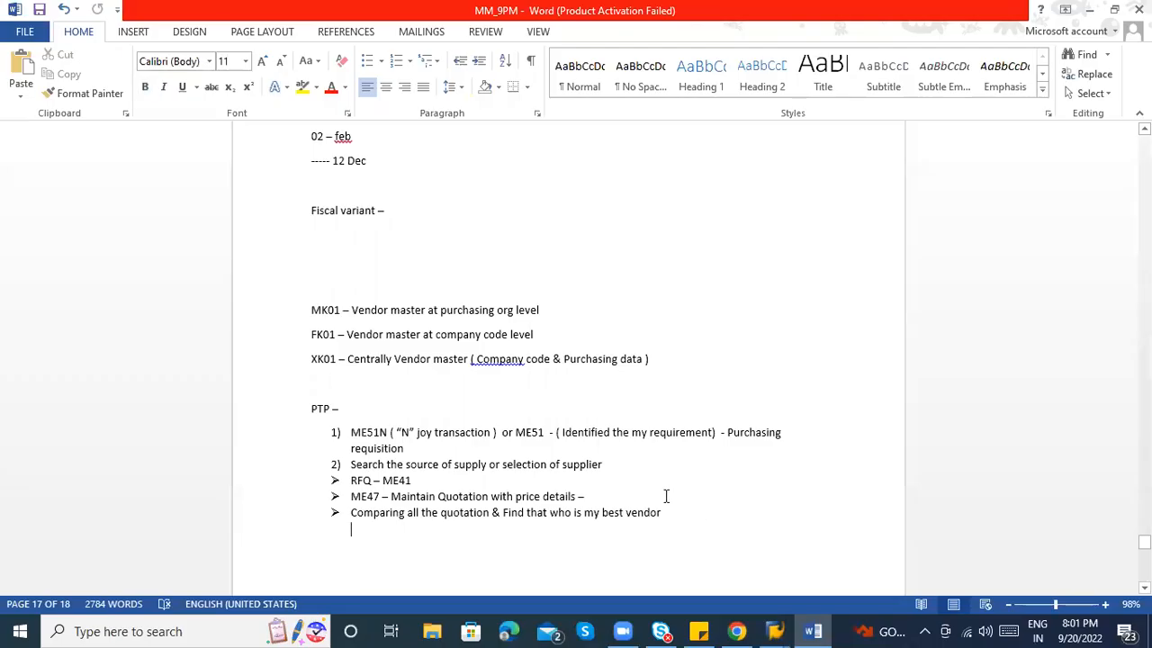
{"action": "key", "text": "BackSpace"}
{"action": "type", "text": "- ME49"}
{"action": "key", "text": "ctrl+s"}
{"action": "key", "text": "alt+Tab"}
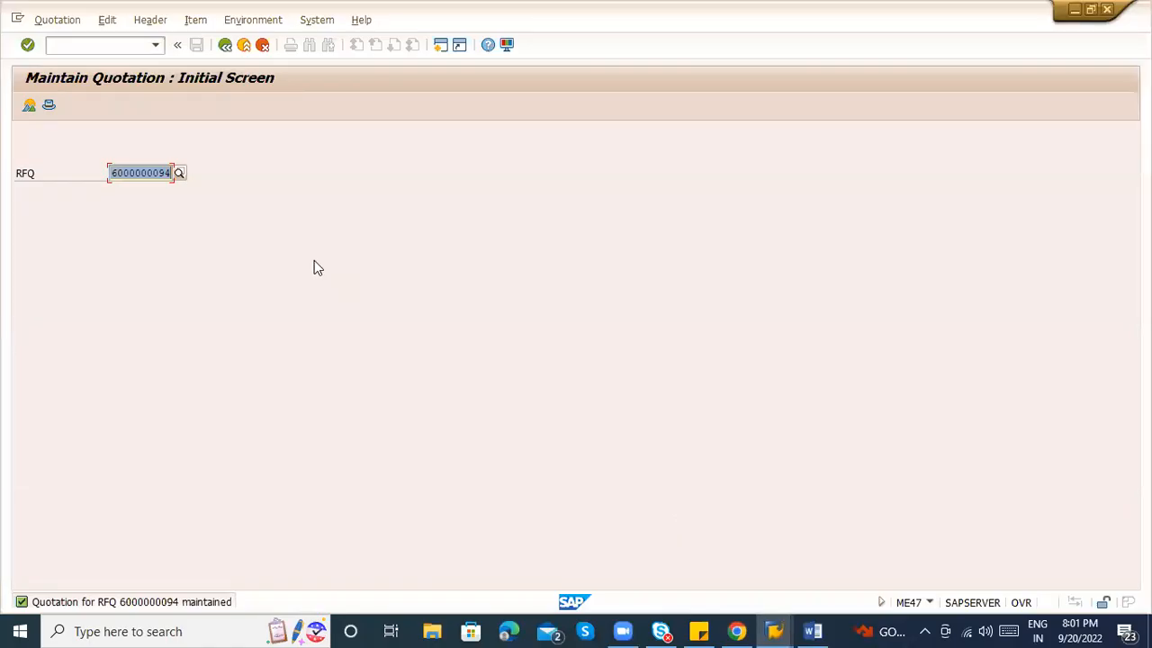
Run /nme49 for purchasing organization ZAB1 and enter collective RFQ ABC123.
{"action": "left_click", "coordinate": [116, 45]}
{"action": "type", "text": "/nme49"}
{"action": "key", "text": "Return"}
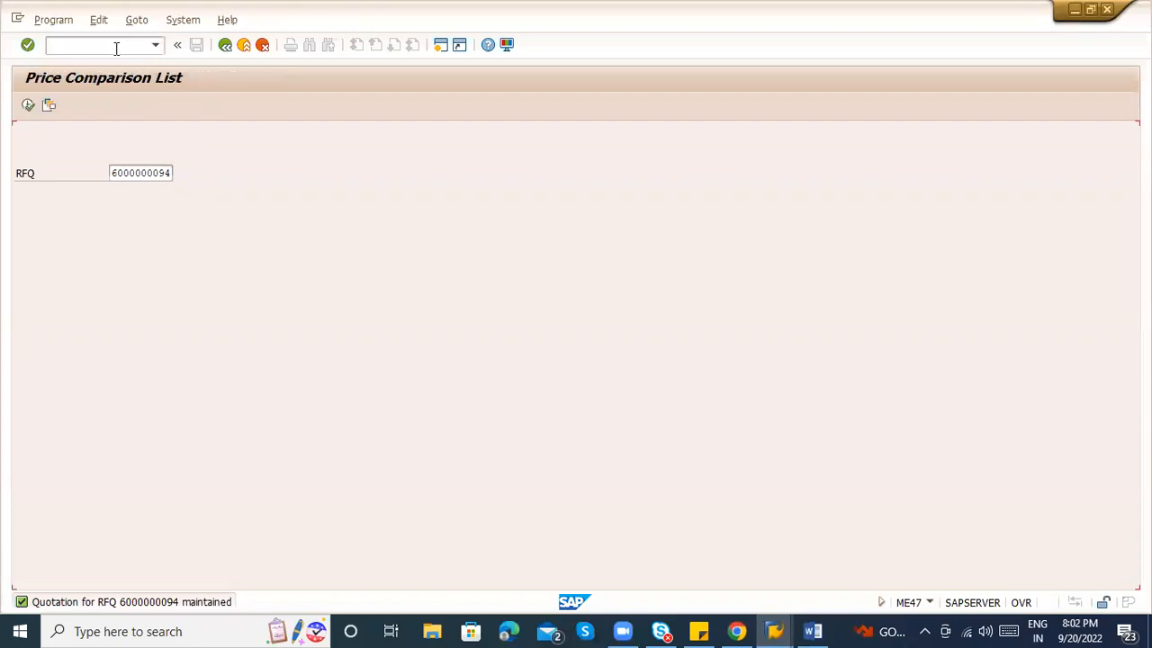
{"action": "left_click_drag", "start_coordinate": [236, 135], "coordinate": [216, 133]}
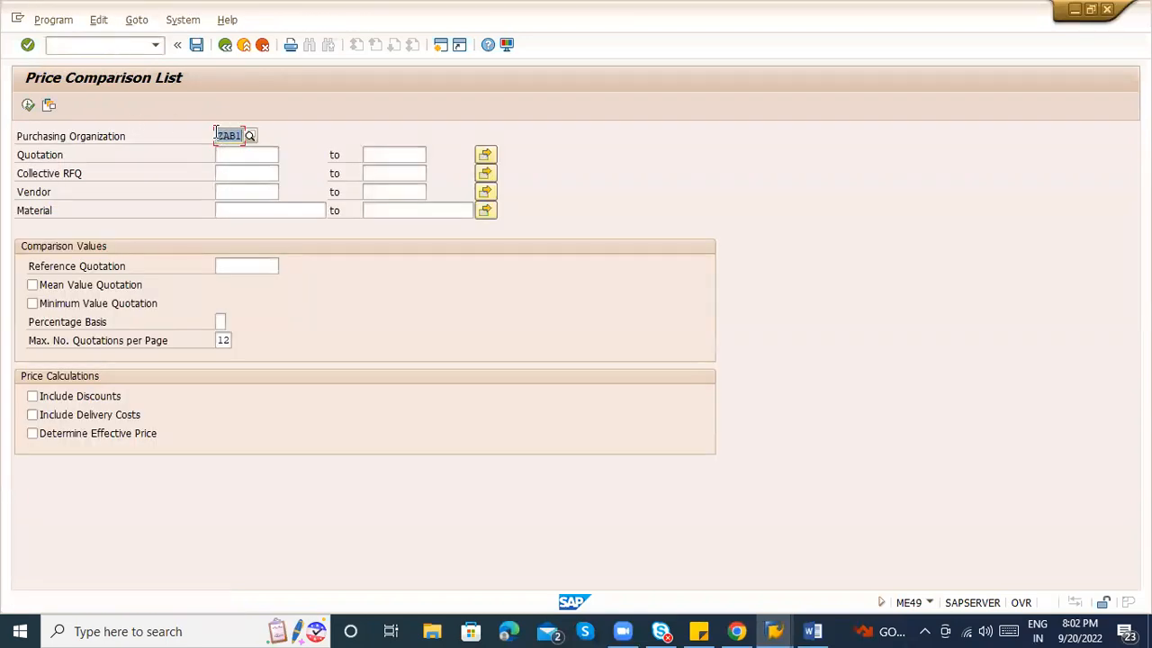
{"action": "left_click", "coordinate": [232, 159]}
{"action": "left_click", "coordinate": [387, 157]}
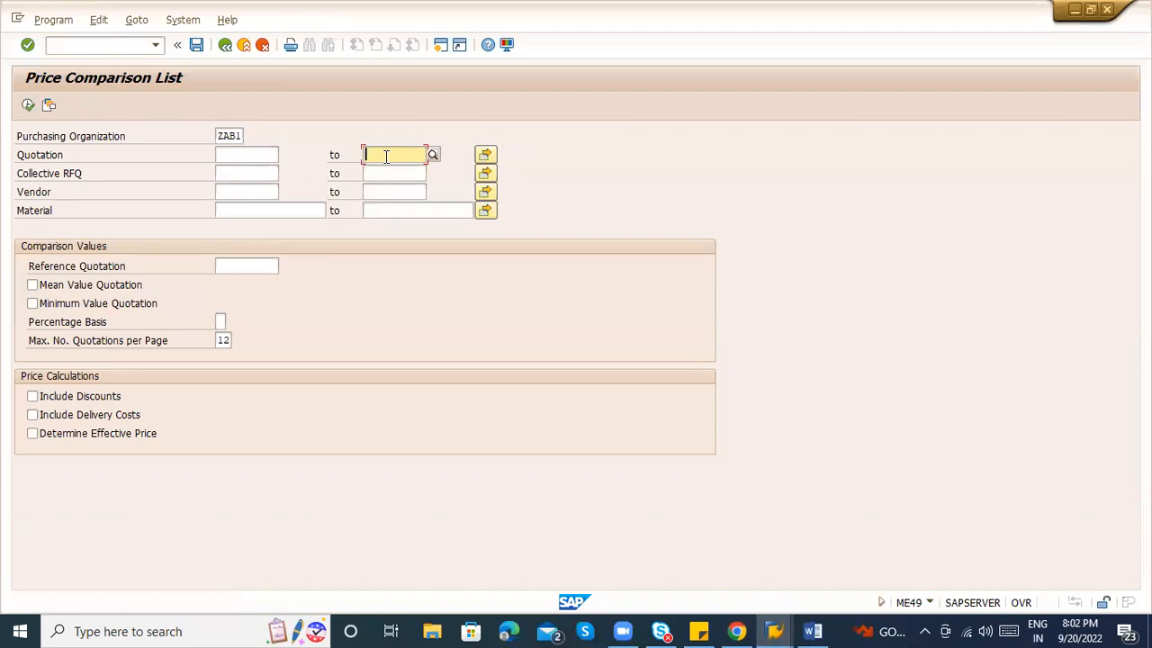
{"action": "left_click", "coordinate": [253, 175]}
{"action": "type", "text": "ABC123"}
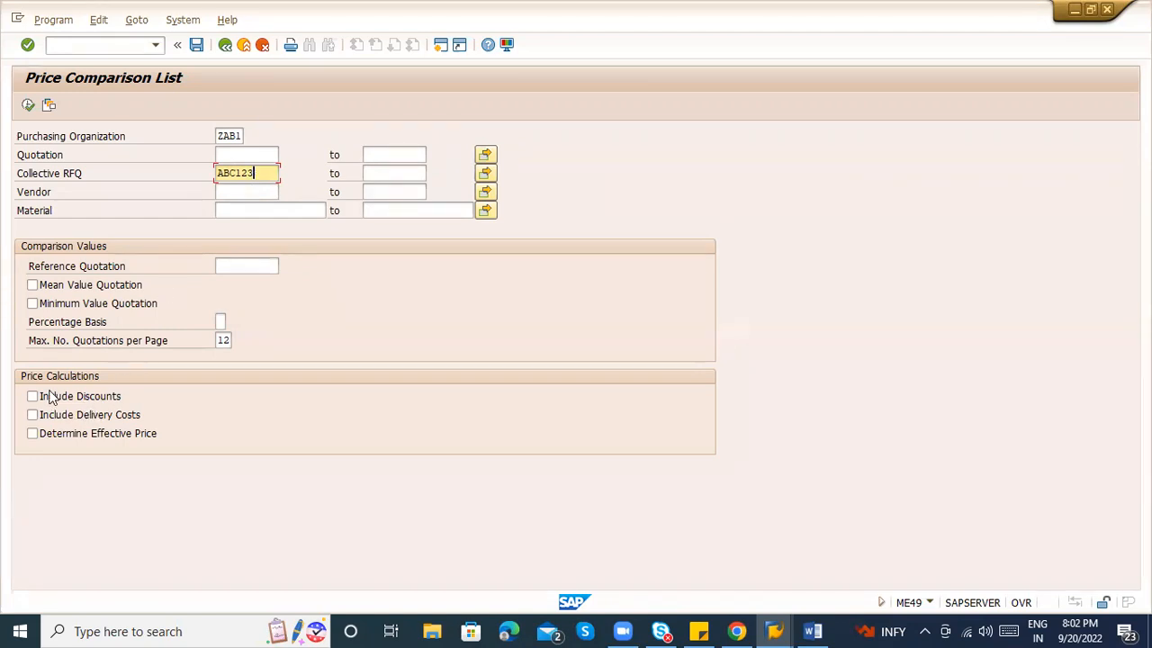
Run the ME49 comparison including discounts and delivery costs, with effective price determined.
{"action": "left_click", "coordinate": [32, 397]}
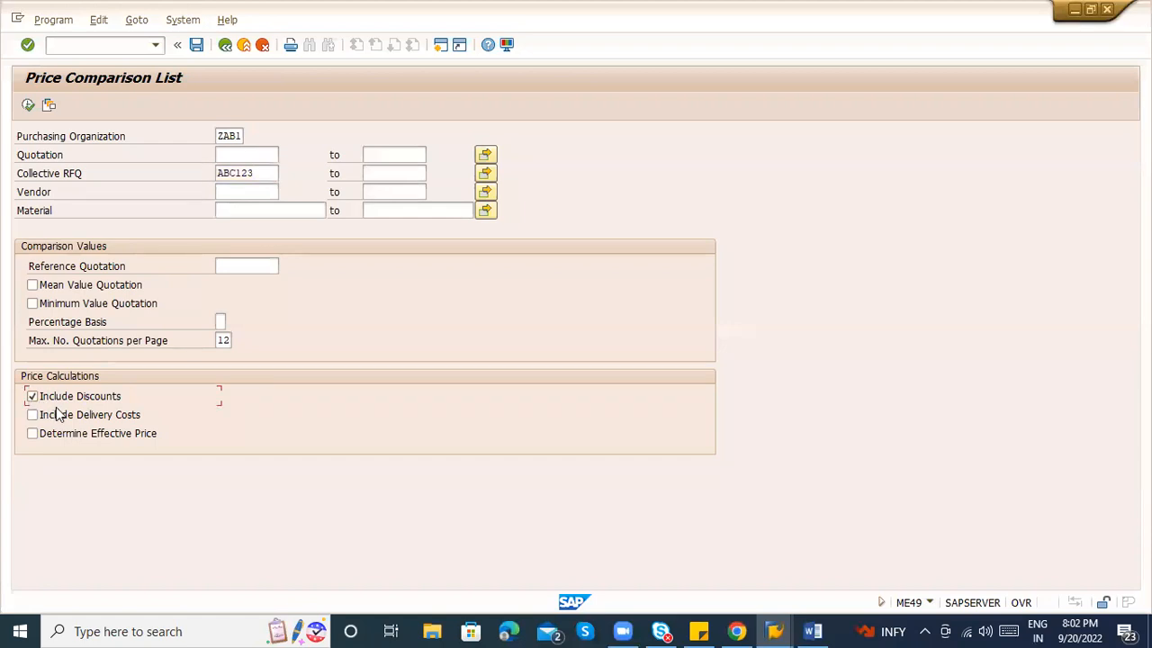
{"action": "left_click", "coordinate": [32, 415]}
{"action": "left_click", "coordinate": [71, 436]}
{"action": "left_click", "coordinate": [28, 106]}
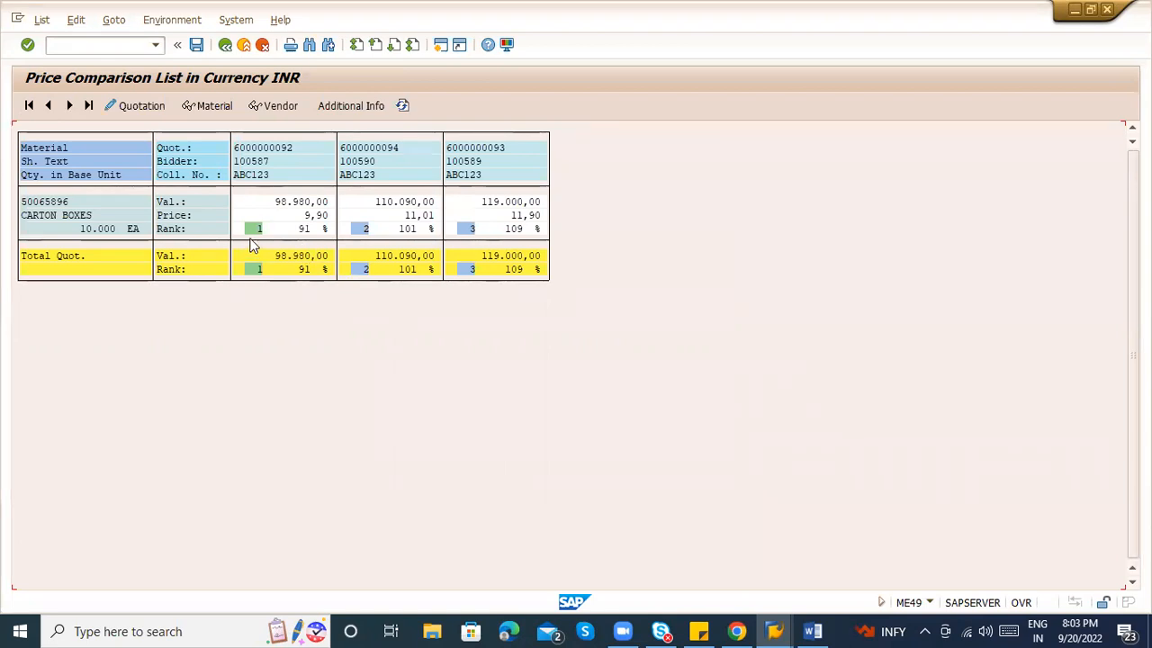
Review each quotation's rank (101%, 109%), bidder 100587, total values and price 11,01.
{"action": "left_click", "coordinate": [389, 231]}
{"action": "left_click", "coordinate": [511, 228]}
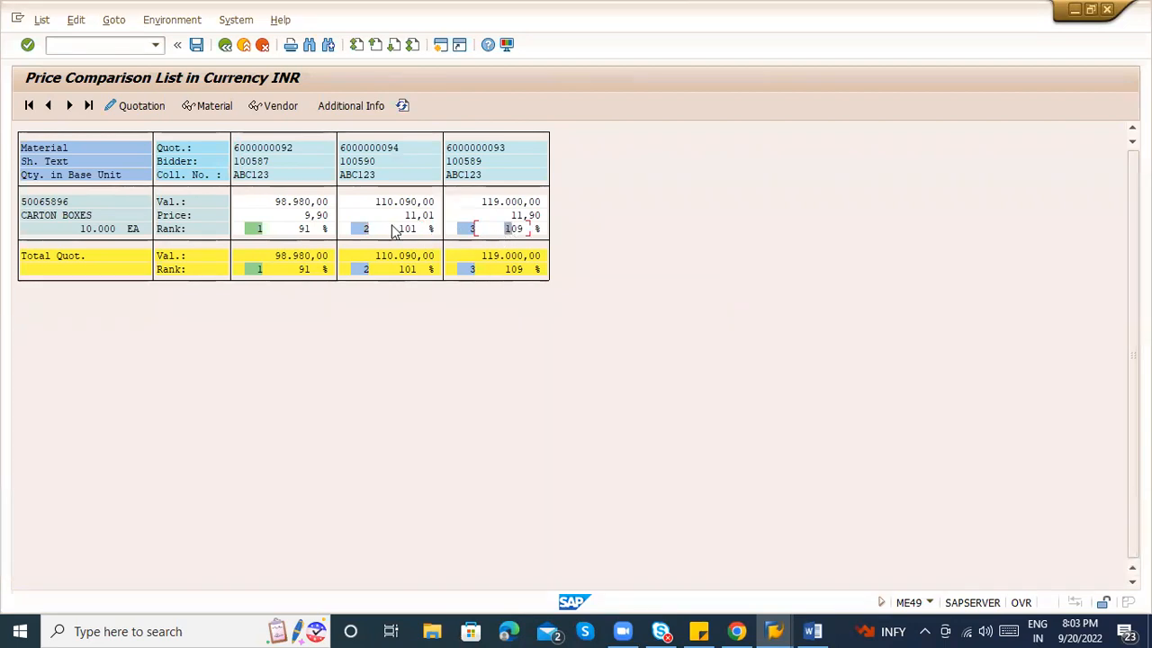
{"action": "left_click", "coordinate": [270, 163]}
{"action": "left_click", "coordinate": [303, 258]}
{"action": "left_click", "coordinate": [312, 260]}
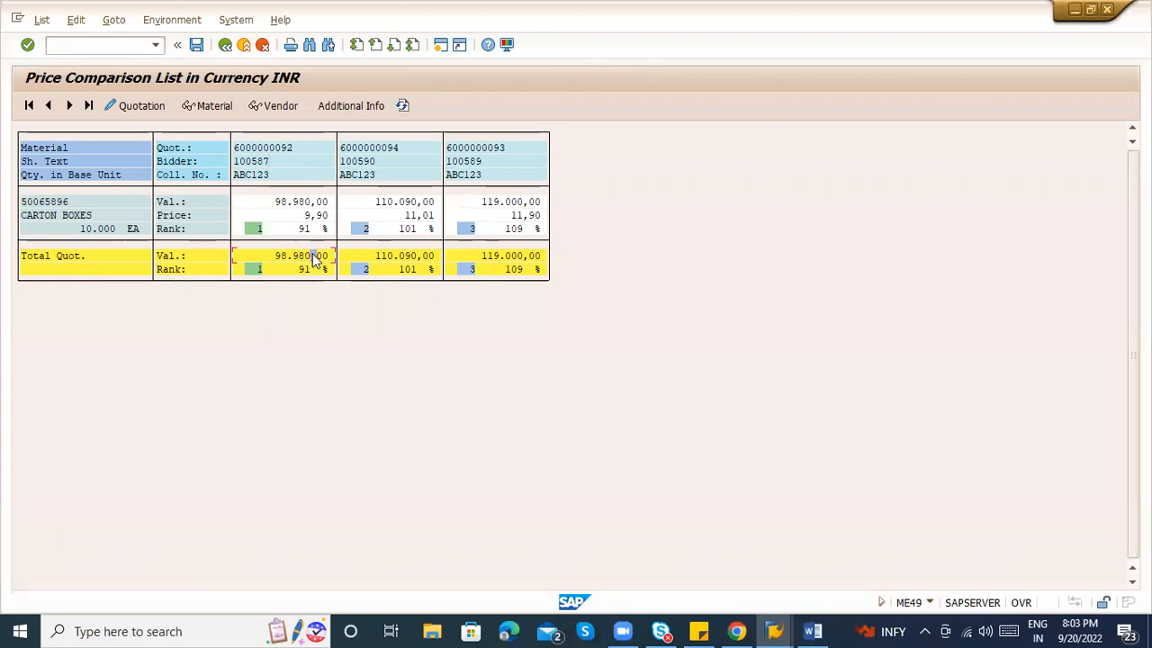
{"action": "left_click", "coordinate": [382, 256]}
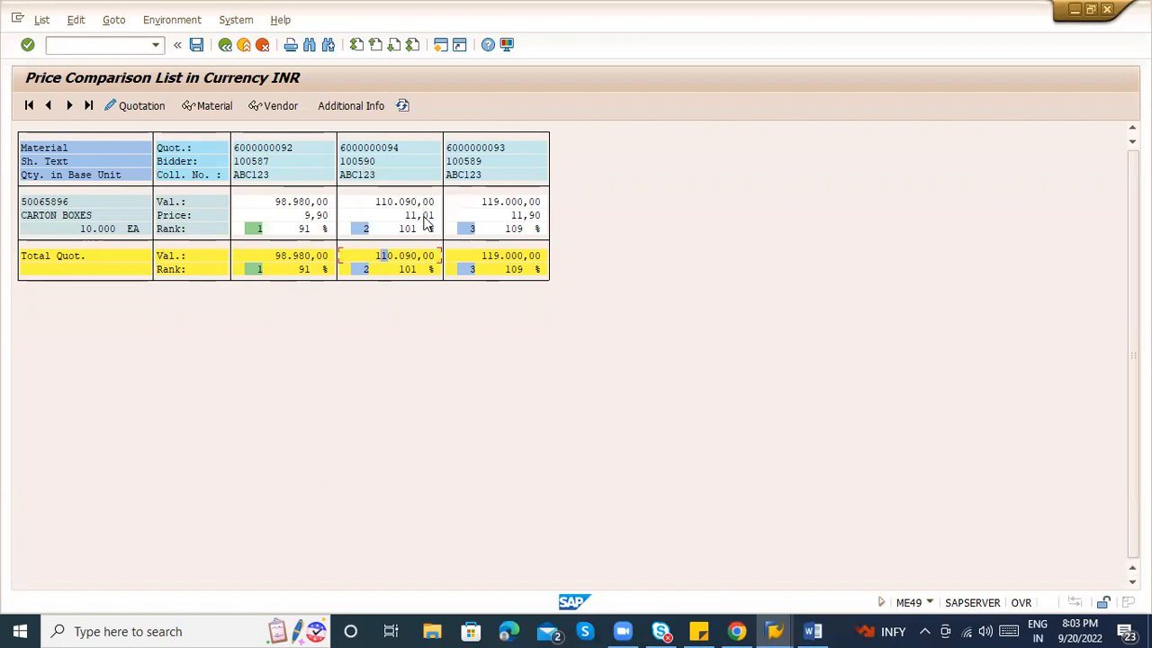
{"action": "left_click", "coordinate": [424, 256]}
{"action": "left_click", "coordinate": [510, 261]}
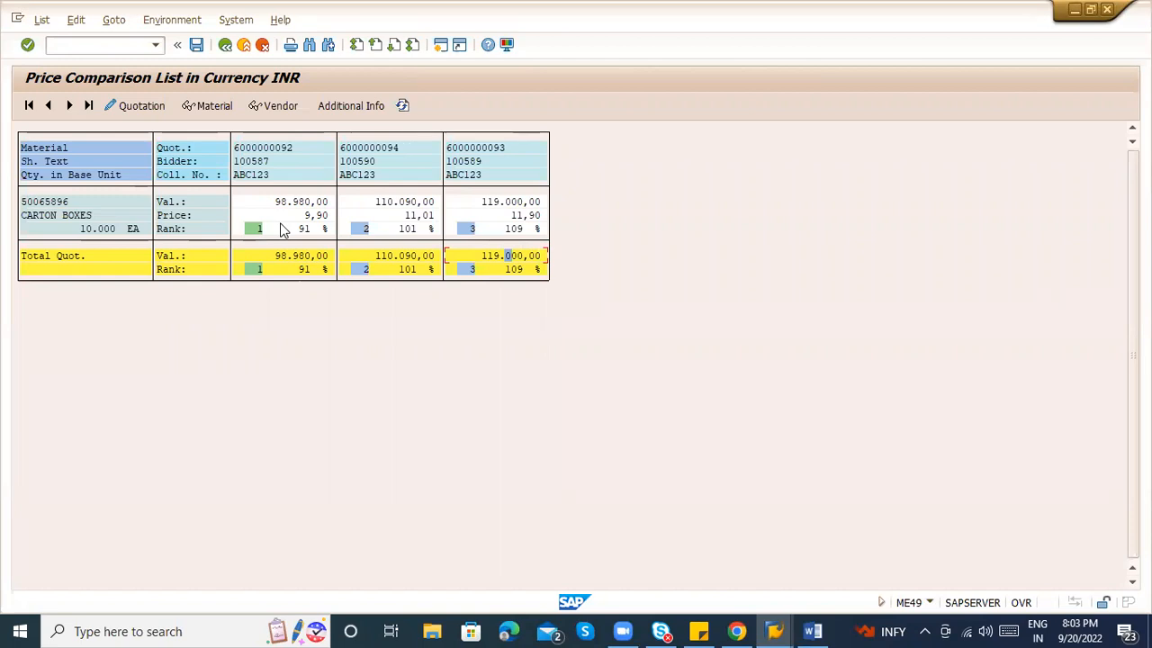
{"action": "left_click", "coordinate": [502, 230]}
{"action": "left_click", "coordinate": [369, 215]}
{"action": "double_click", "coordinate": [377, 153]}
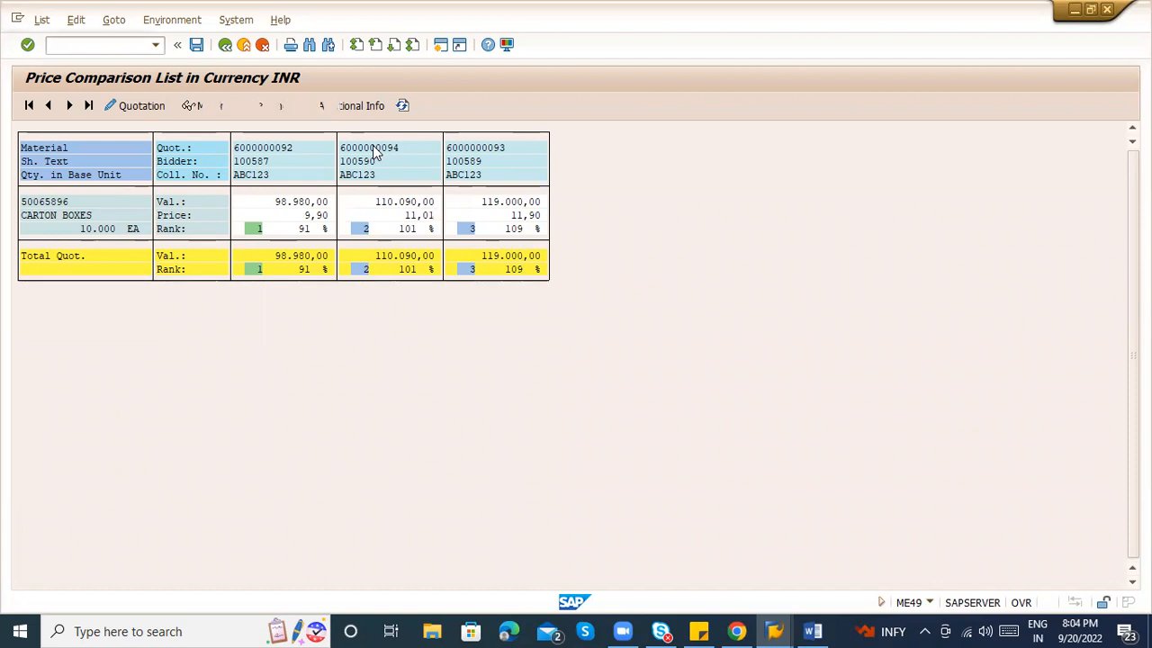
{"action": "left_click", "coordinate": [225, 45]}
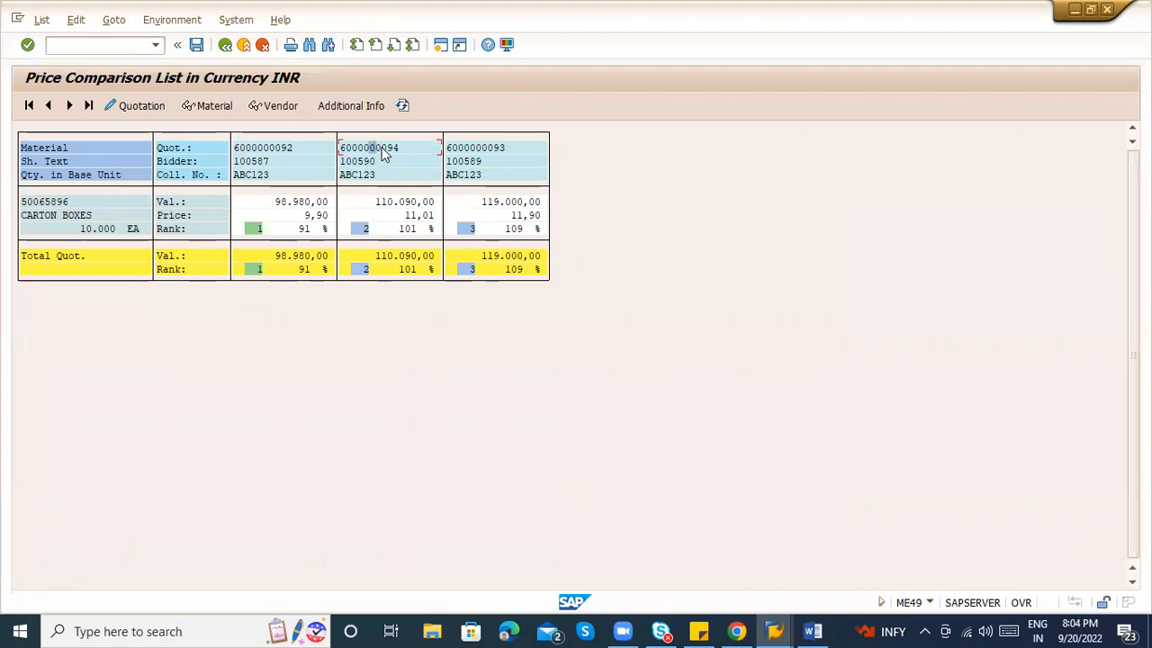
{"action": "double_click", "coordinate": [382, 155]}
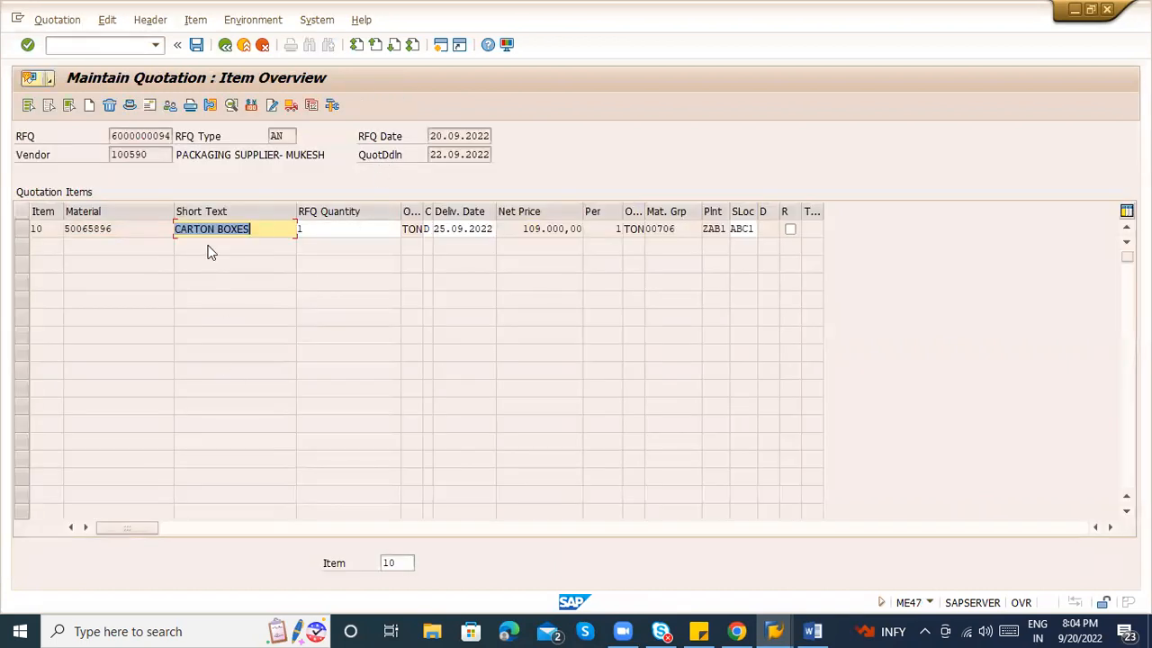
{"action": "left_click", "coordinate": [793, 231]}
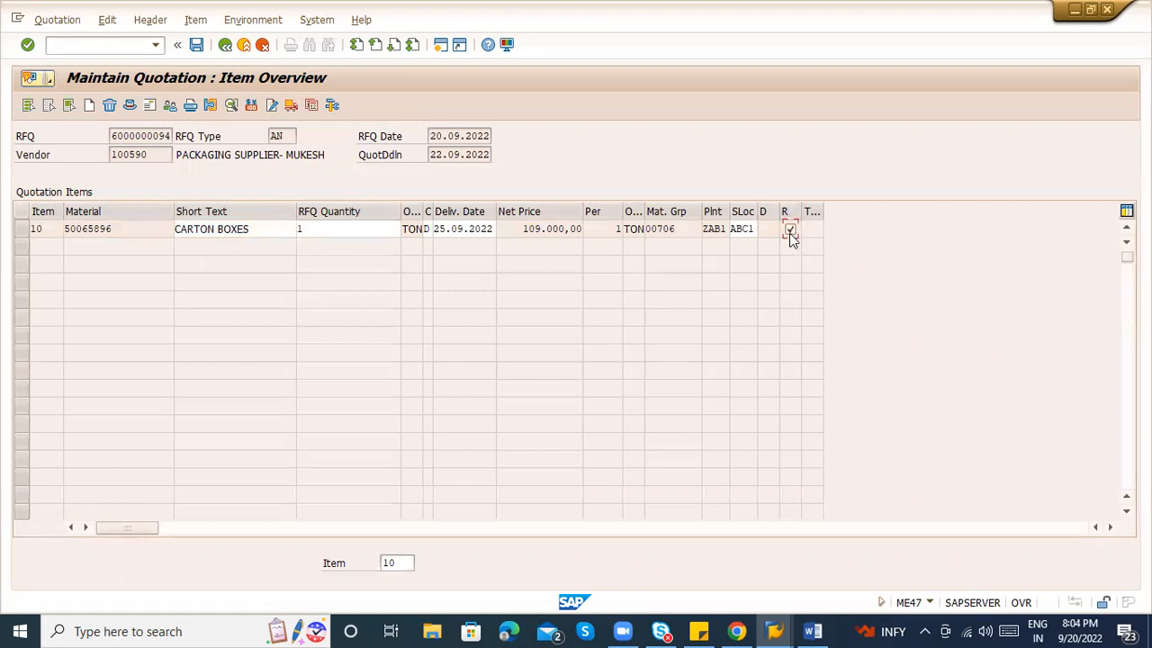
{"action": "left_click", "coordinate": [196, 45]}
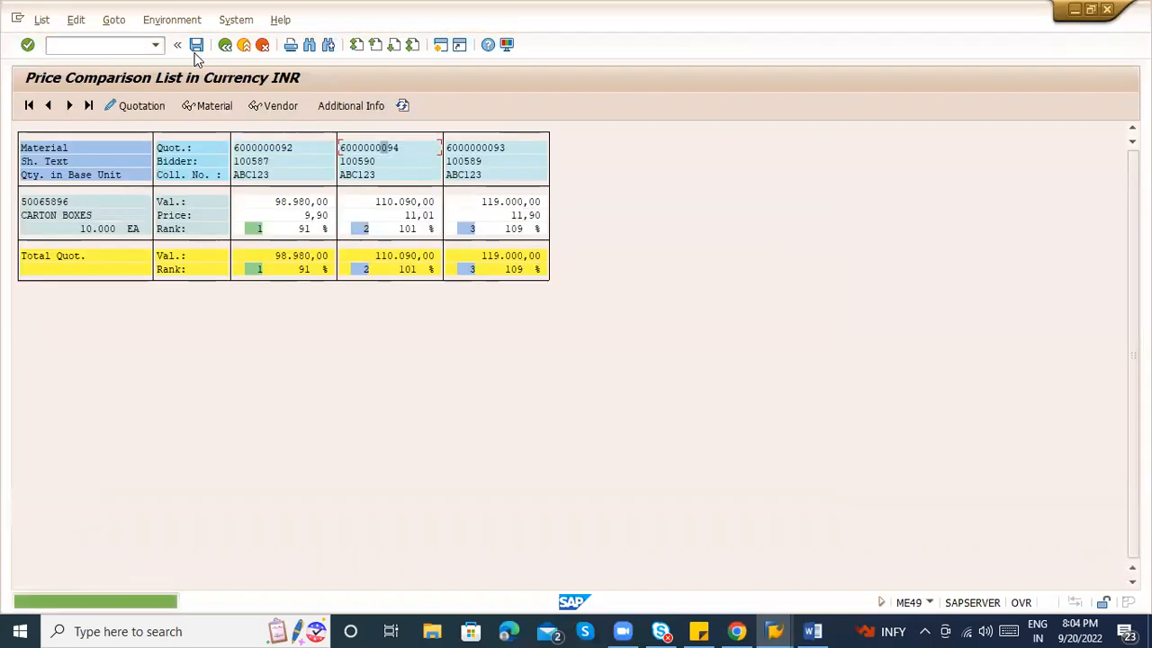
{"action": "double_click", "coordinate": [512, 201]}
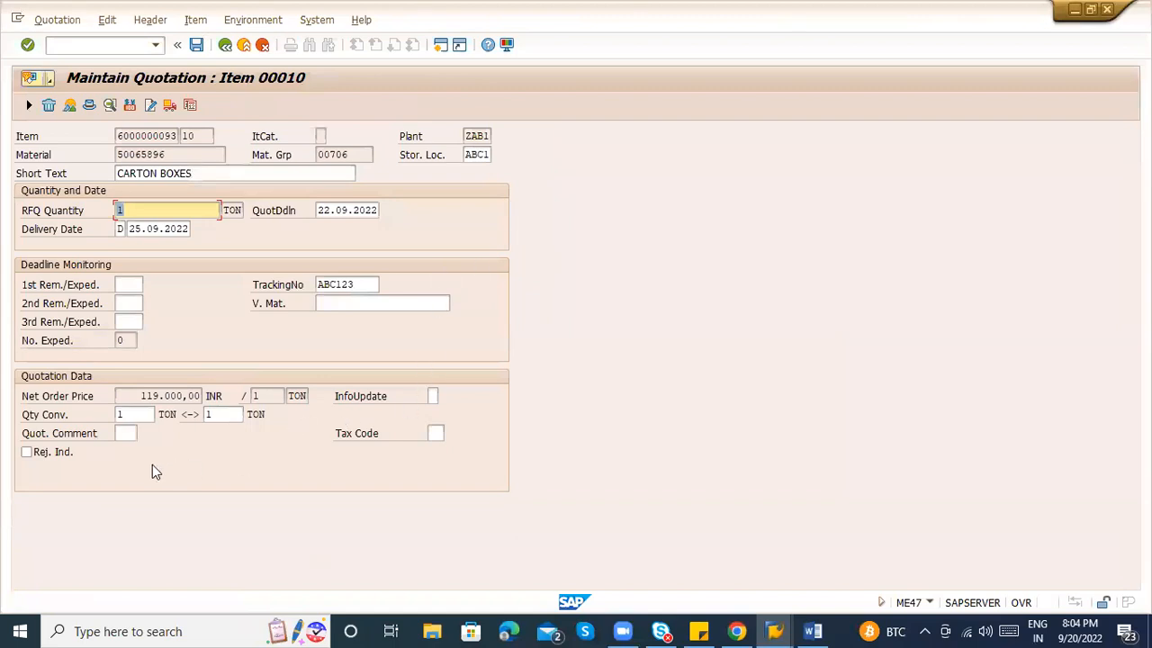
{"action": "left_click", "coordinate": [63, 457]}
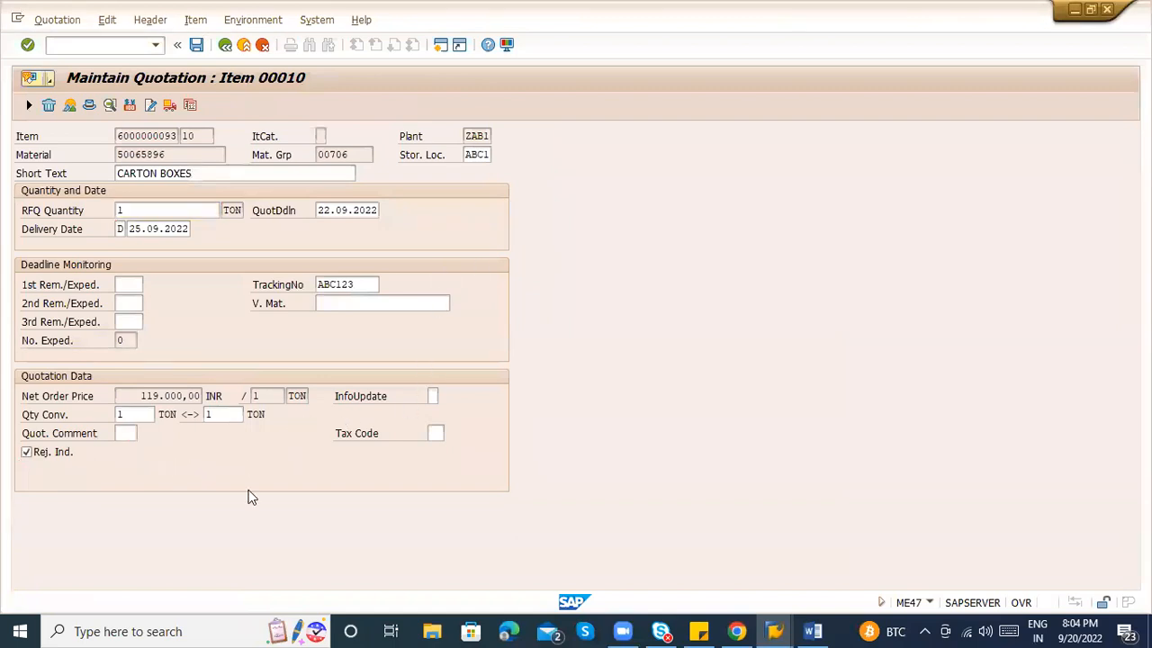
{"action": "key", "text": "ctrl+s"}
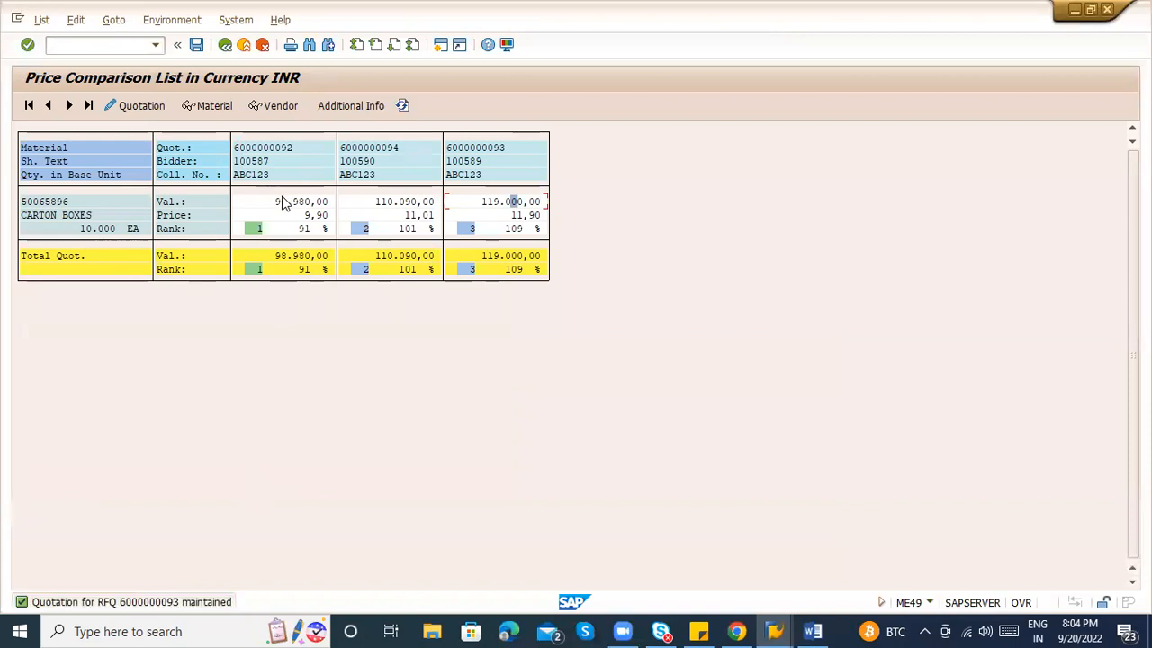
{"action": "double_click", "coordinate": [289, 227]}
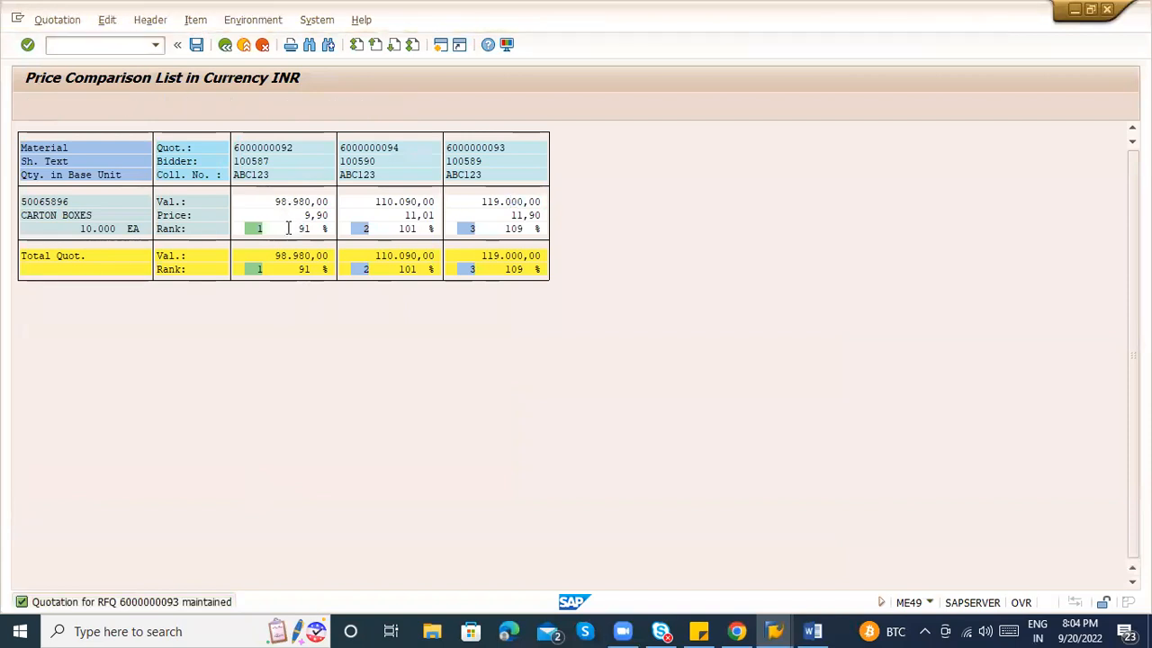
{"action": "left_click", "coordinate": [127, 433]}
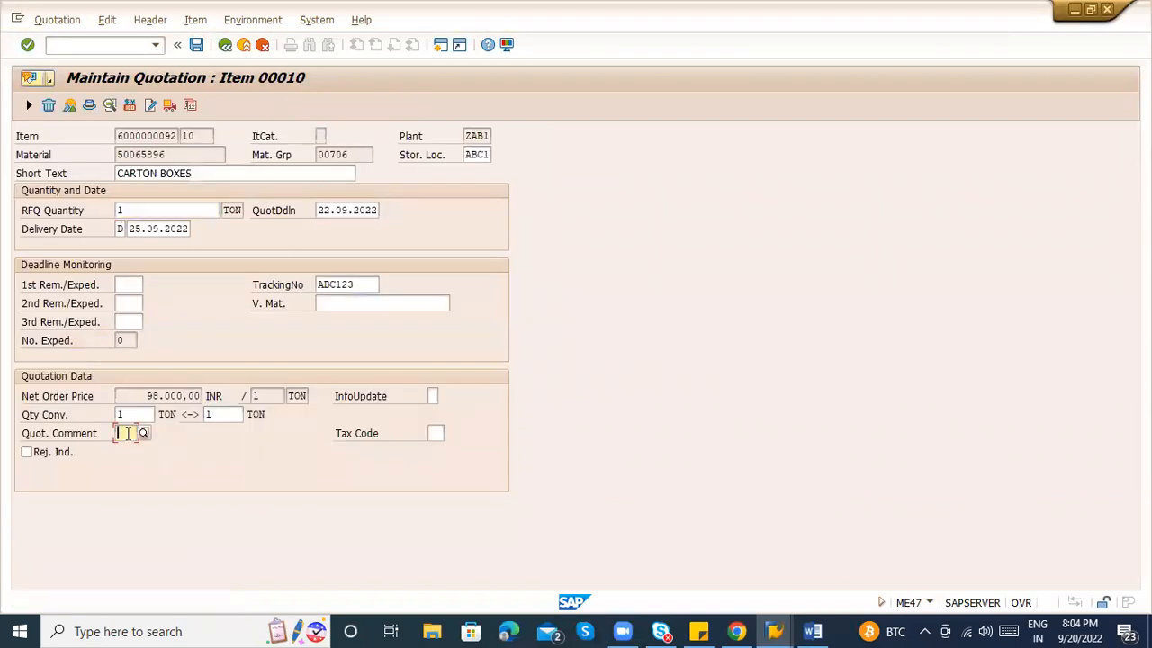
{"action": "left_click", "coordinate": [144, 433]}
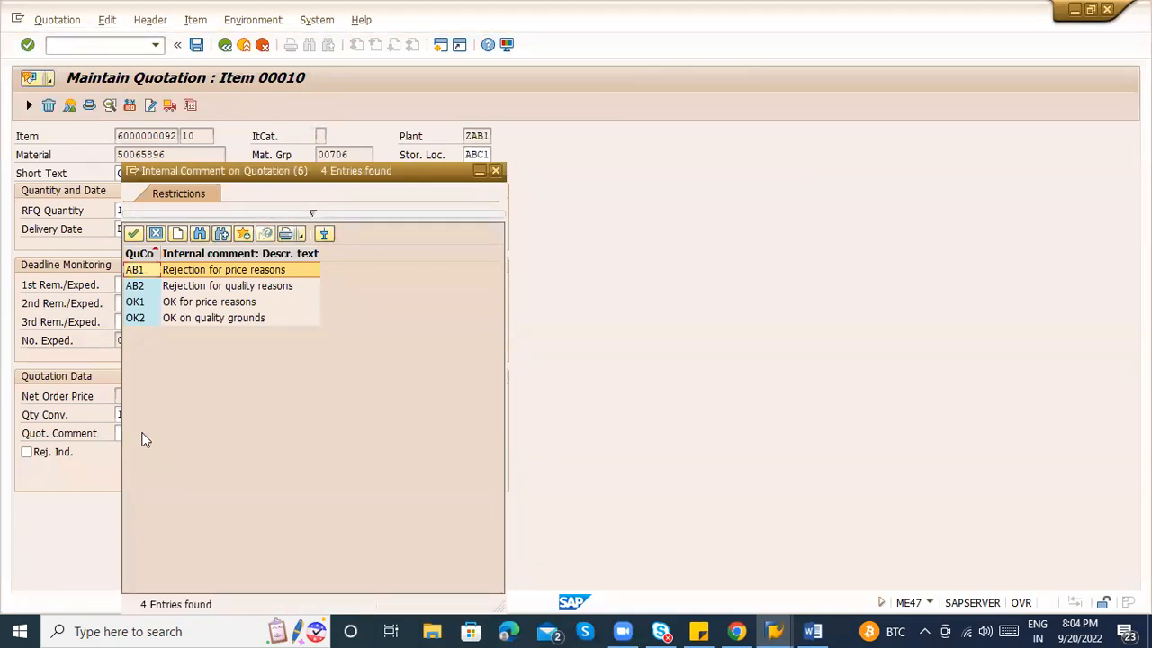
{"action": "key", "text": "Escape"}
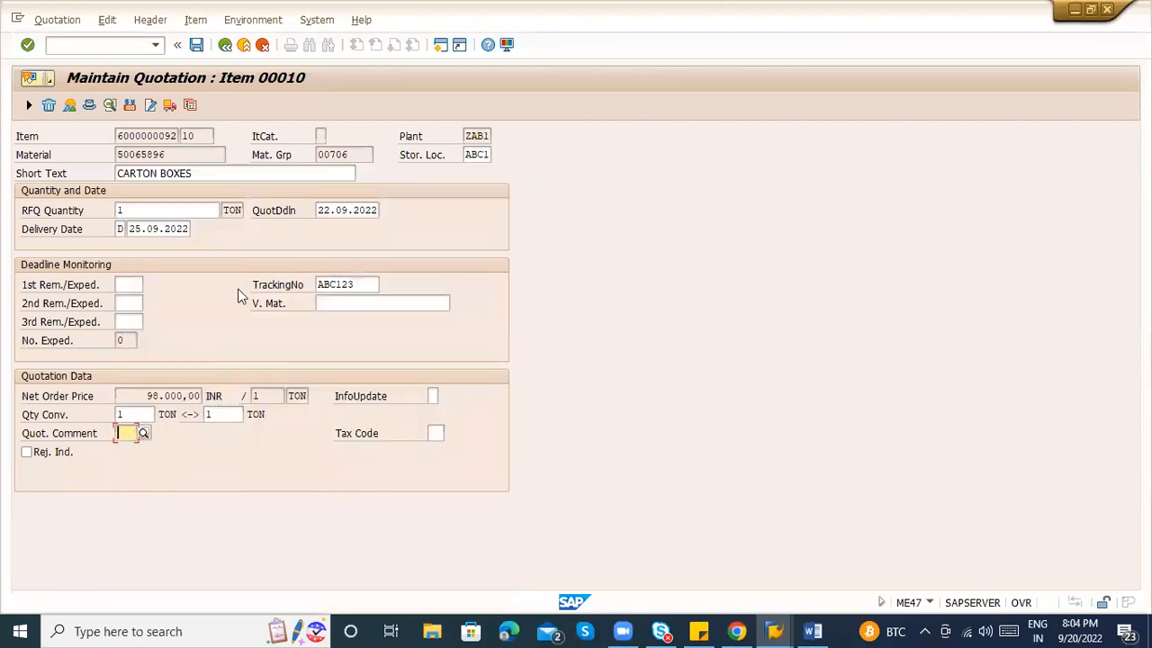
{"action": "left_click", "coordinate": [202, 47]}
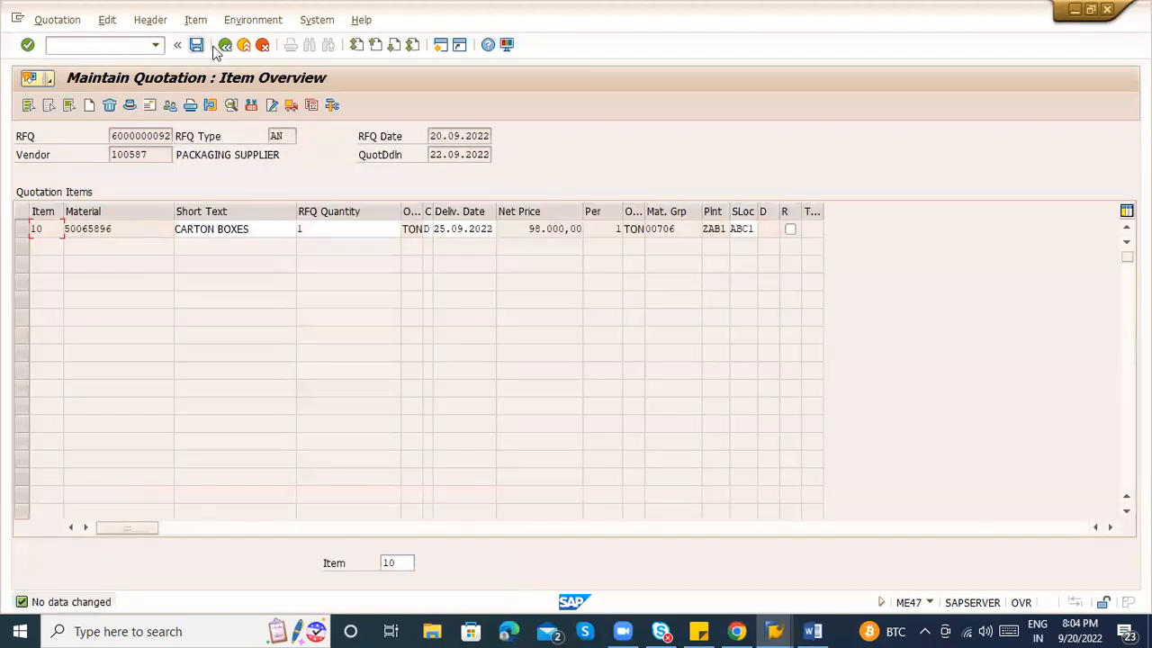
Select the vendor number 100587 in the quotation header.
{"action": "left_click_drag", "start_coordinate": [148, 155], "coordinate": [109, 155]}
{"action": "key", "text": "ctrl+c"}
{"action": "left_click", "coordinate": [93, 155]}
{"action": "left_click", "coordinate": [137, 136]}
{"action": "key", "text": "alt+Tab"}
Paste vendor number 100587 on the notes' last line, followed by '-'.
{"action": "left_click", "coordinate": [371, 558]}
{"action": "key", "text": "ctrl+v"}
{"action": "type", "text": "-"}
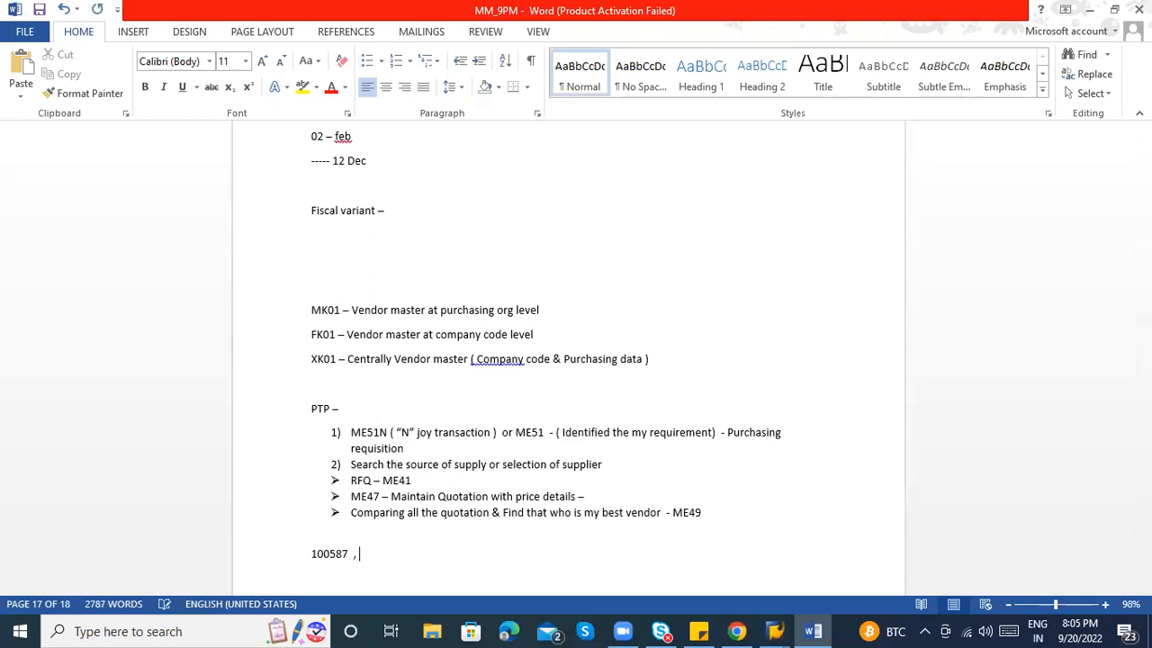
{"action": "key", "text": "alt+Tab"}
{"action": "left_click_drag", "start_coordinate": [117, 137], "coordinate": [214, 135]}
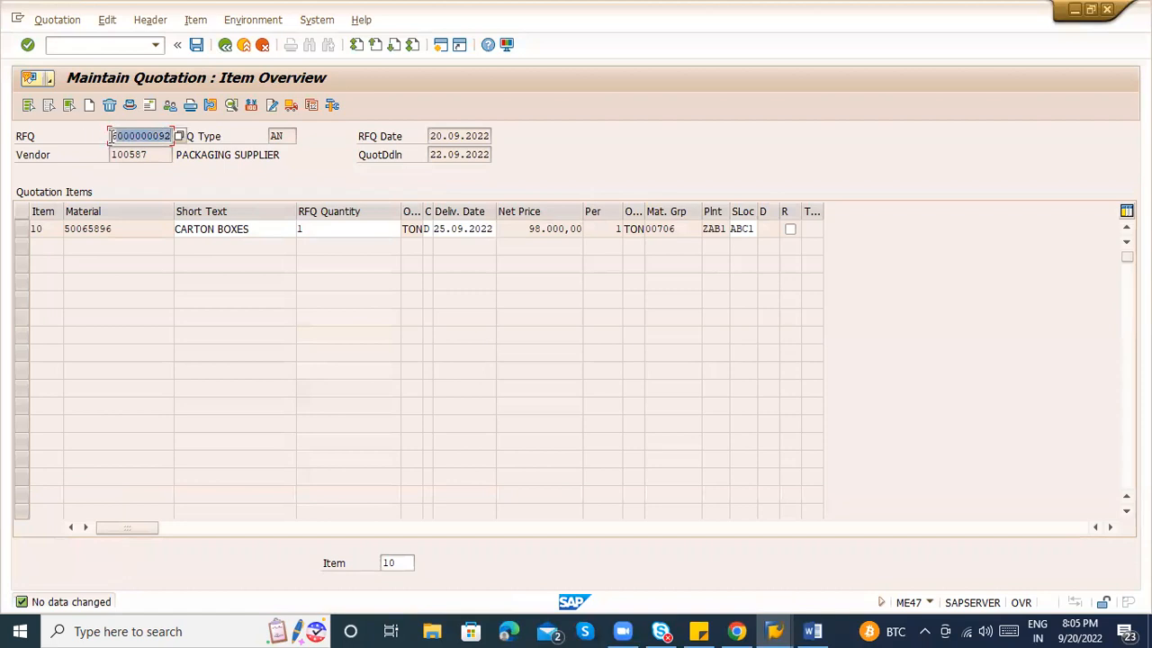
{"action": "double_click", "coordinate": [112, 136]}
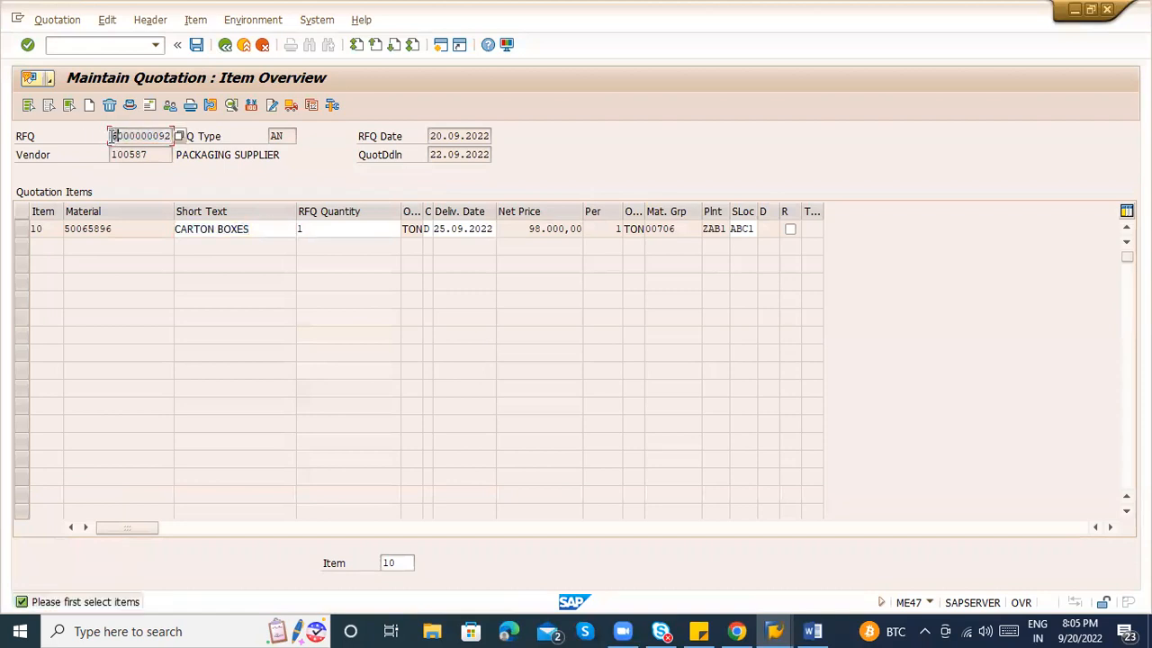
{"action": "double_click", "coordinate": [111, 136]}
{"action": "key", "text": "ctrl+c"}
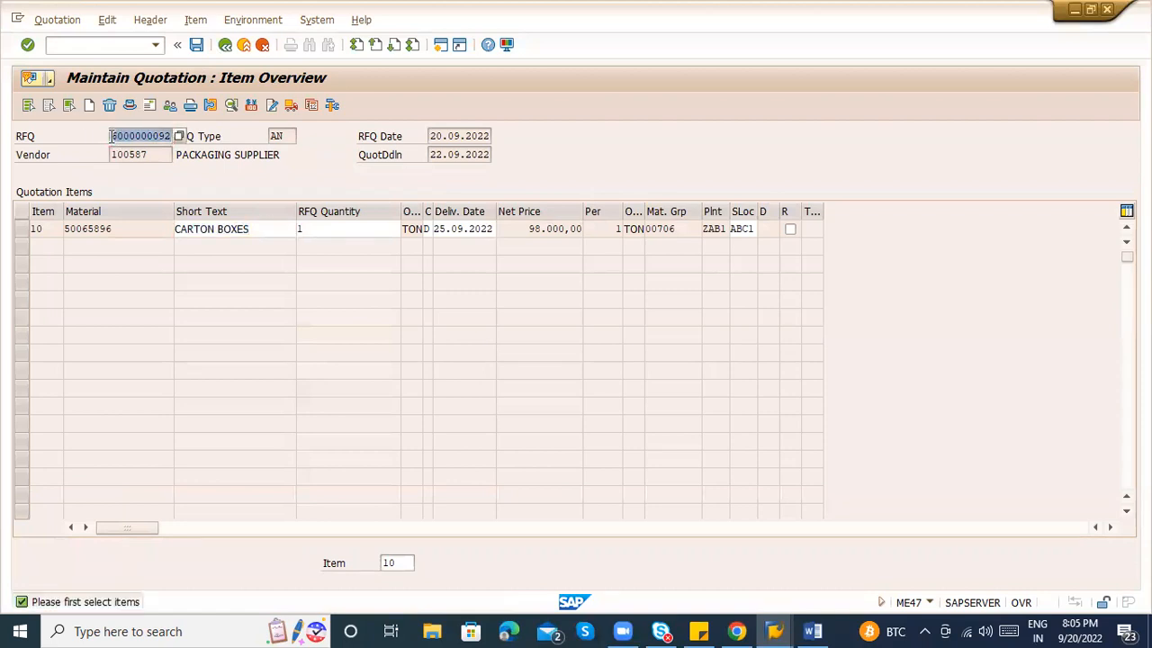
{"action": "key", "text": "alt+Tab"}
{"action": "key", "text": "ctrl+v"}
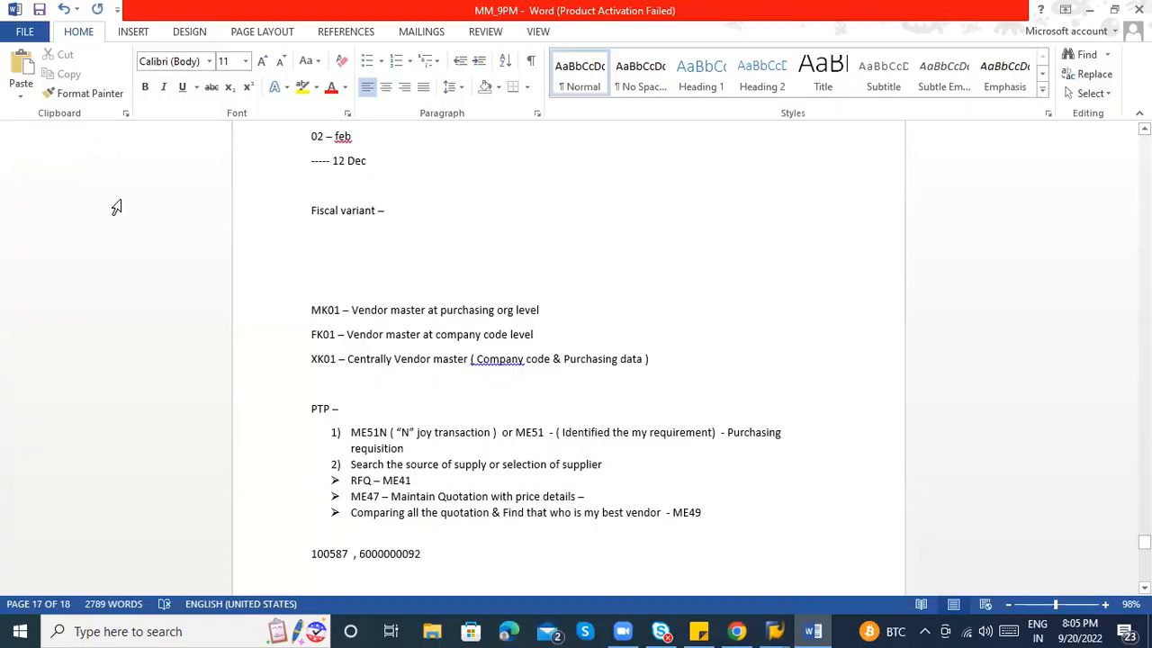
{"action": "key", "text": "alt+Tab"}
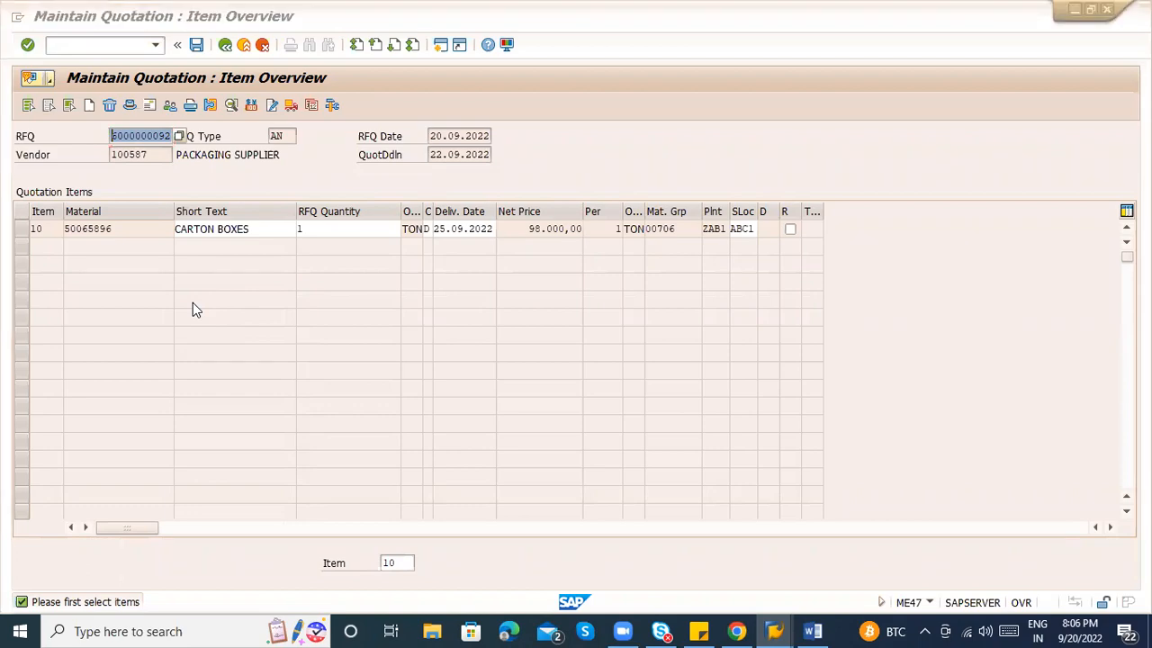
{"action": "key", "text": "alt+Tab"}
{"action": "key", "text": "alt+Tab"}
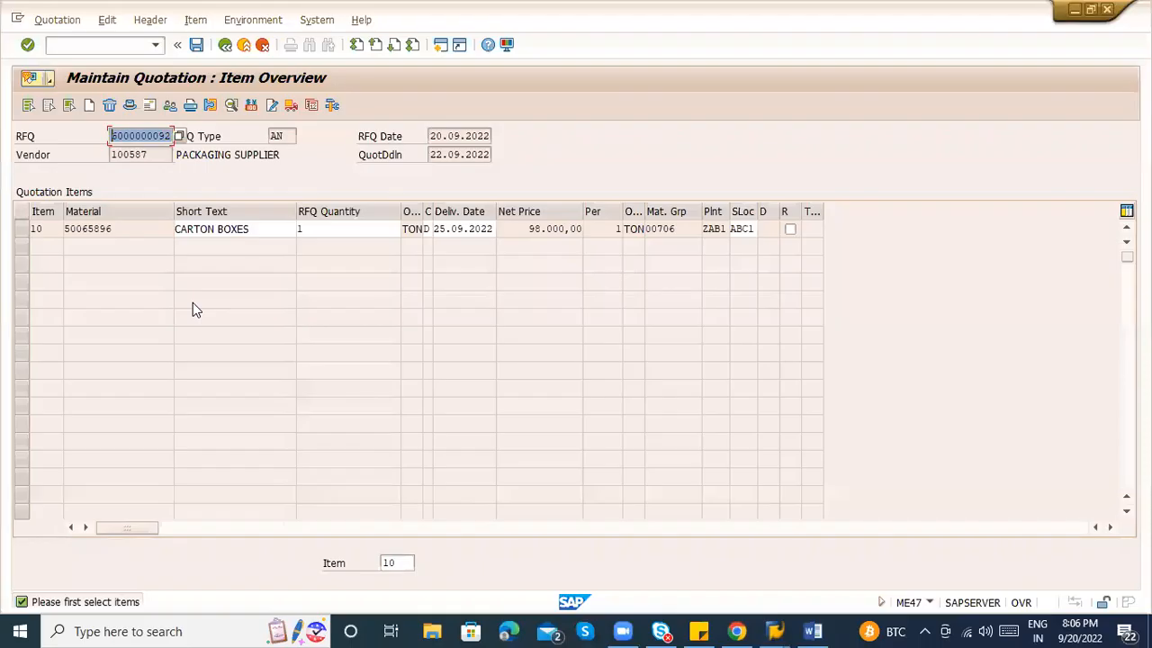
{"action": "left_click", "coordinate": [261, 228]}
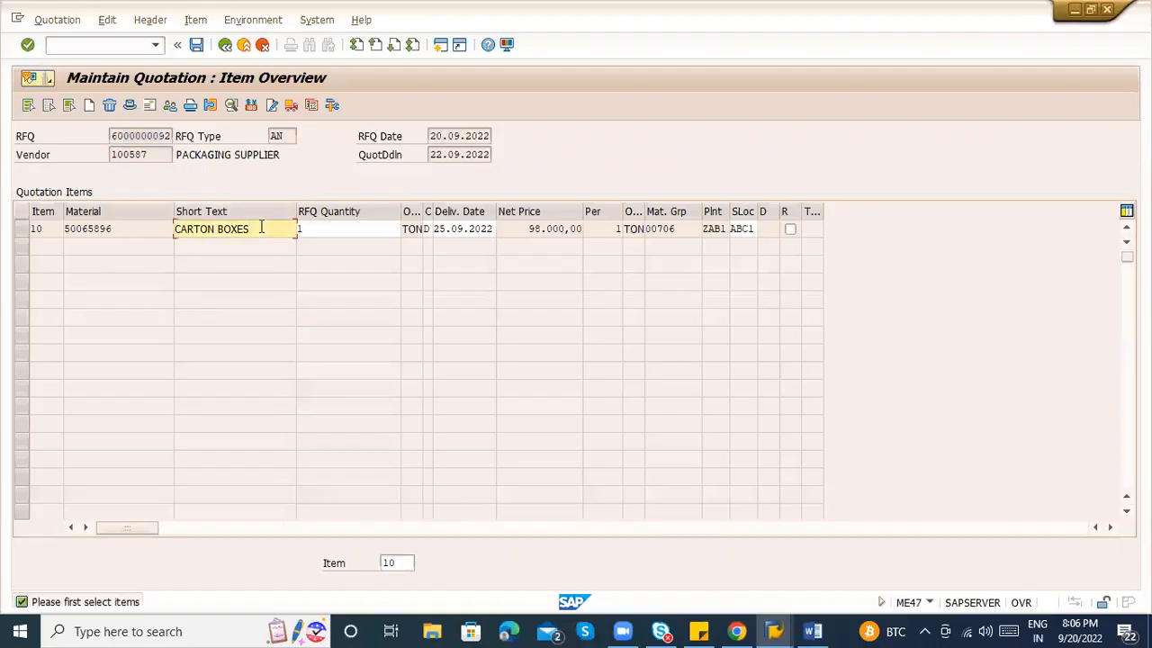
{"action": "left_click", "coordinate": [226, 45]}
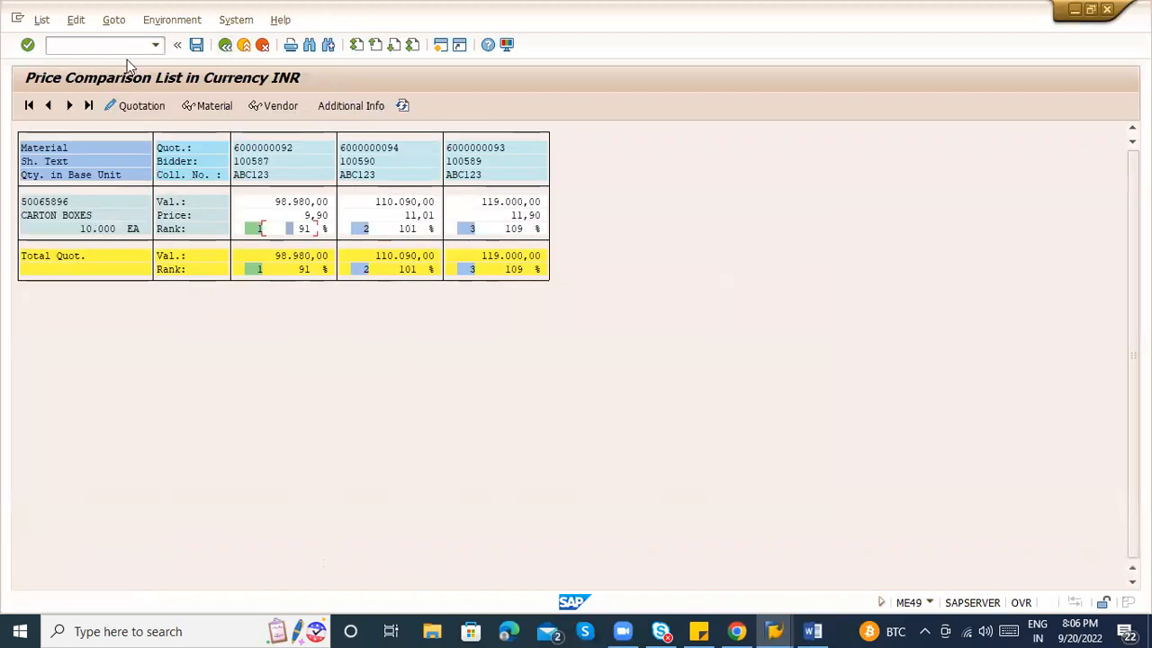
{"action": "double_click", "coordinate": [270, 148]}
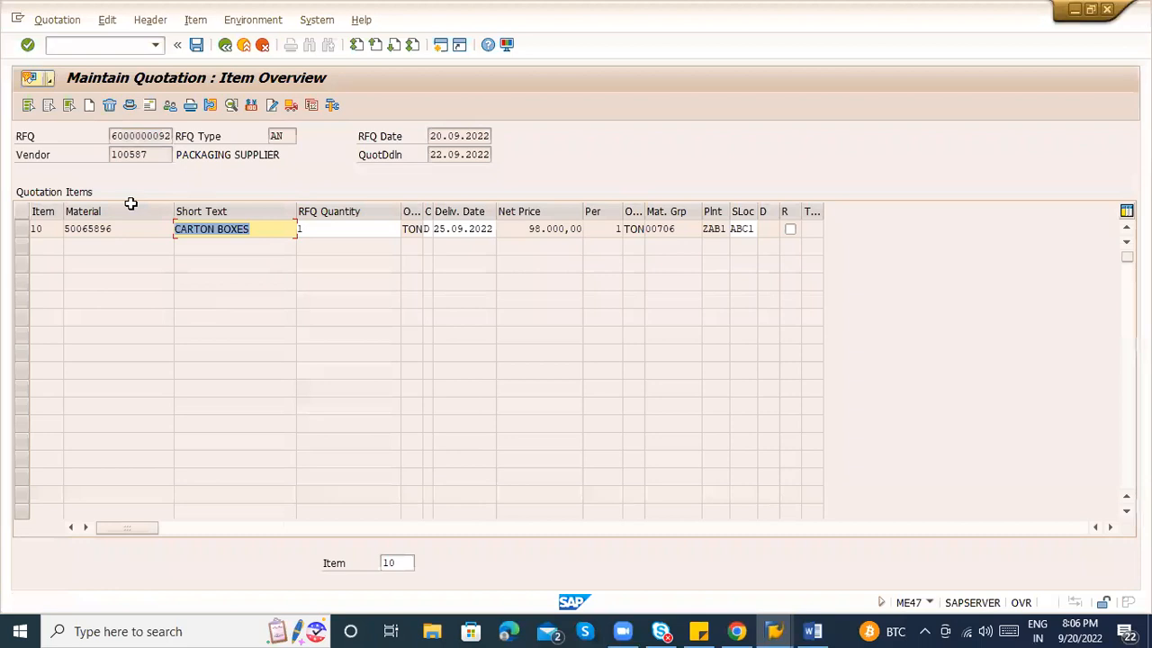
{"action": "left_click", "coordinate": [24, 230]}
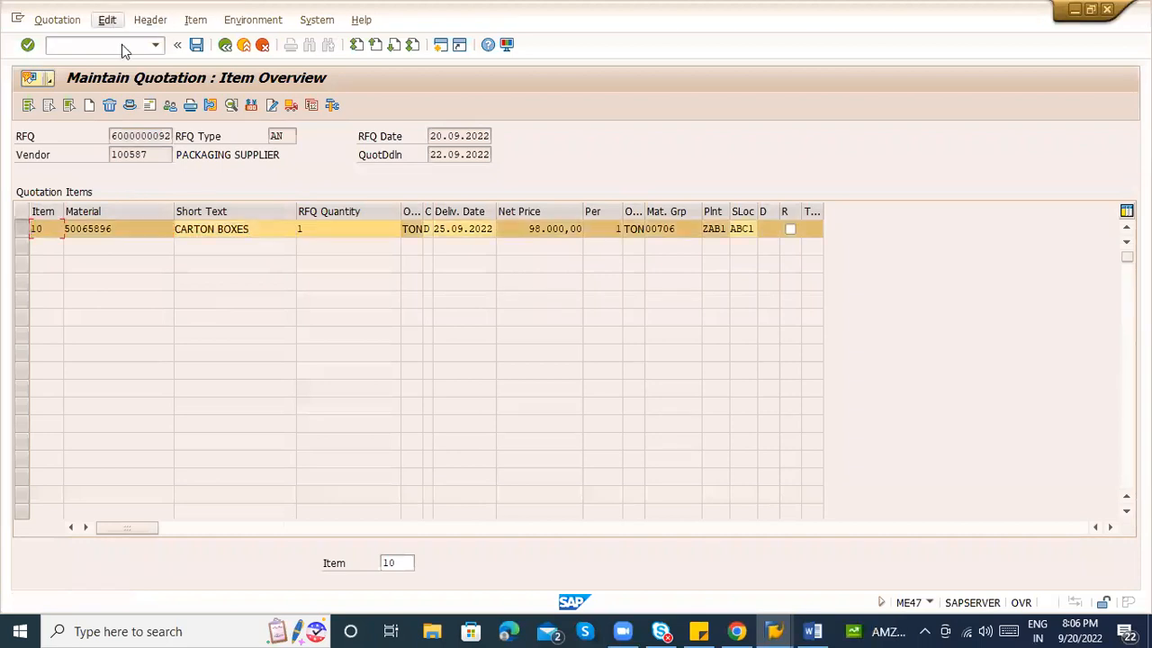
Check the header output messages (NEU print output), then back out to the Exit Document prompt.
{"action": "left_click", "coordinate": [107, 20]}
{"action": "left_click", "coordinate": [150, 20]}
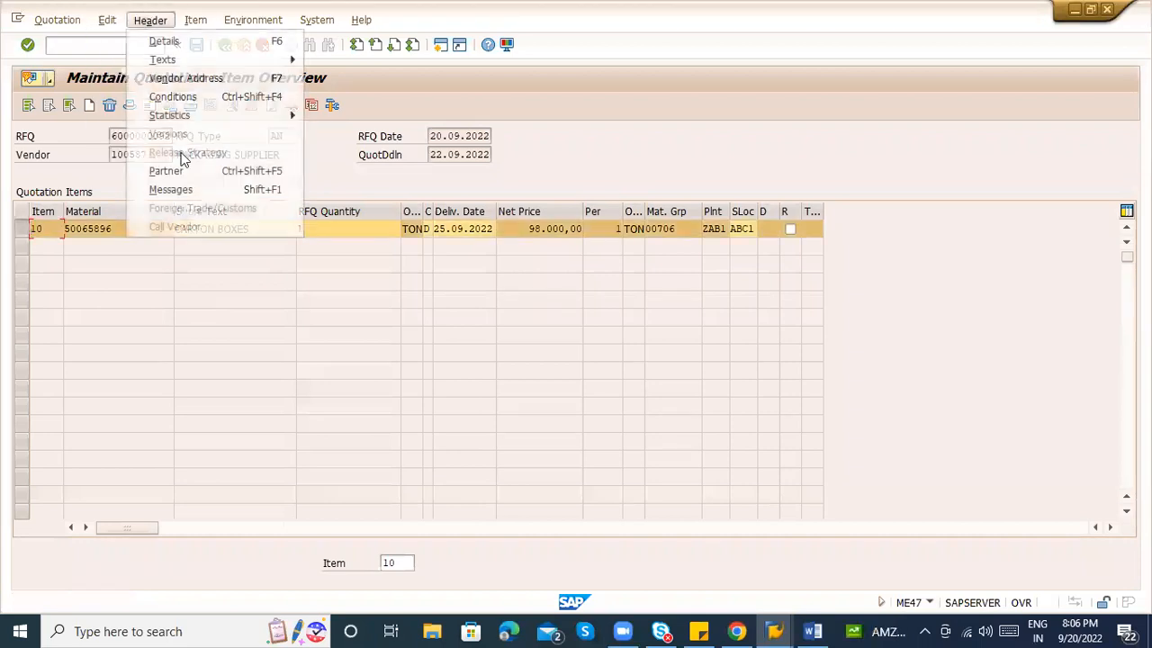
{"action": "left_click", "coordinate": [189, 190]}
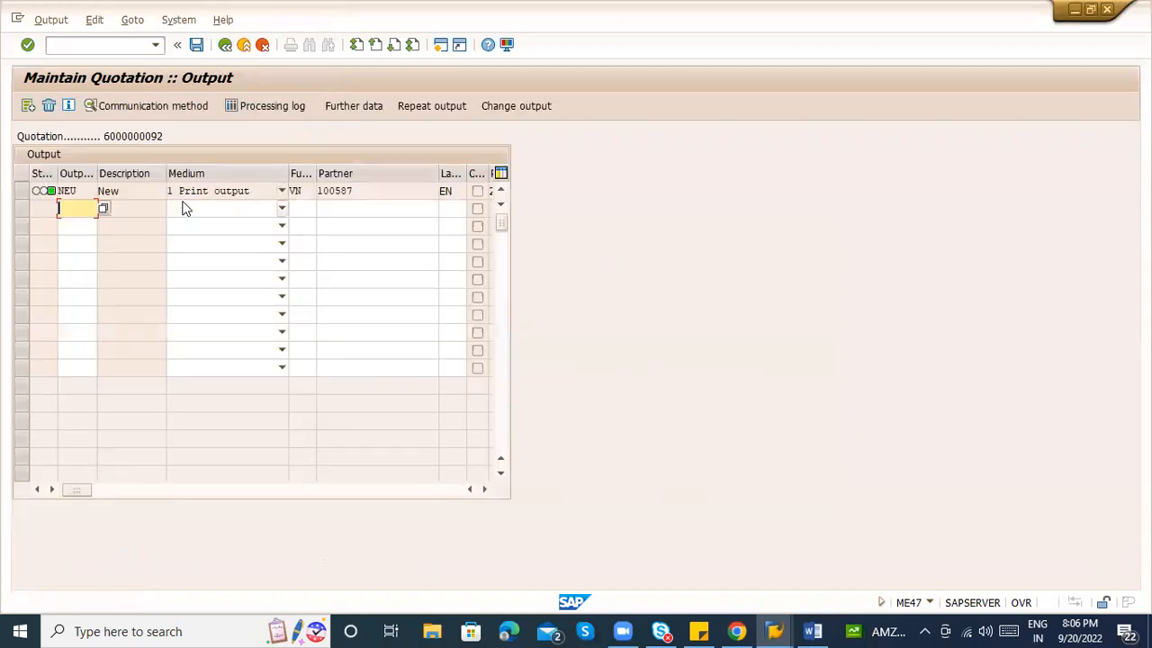
{"action": "left_click", "coordinate": [200, 193]}
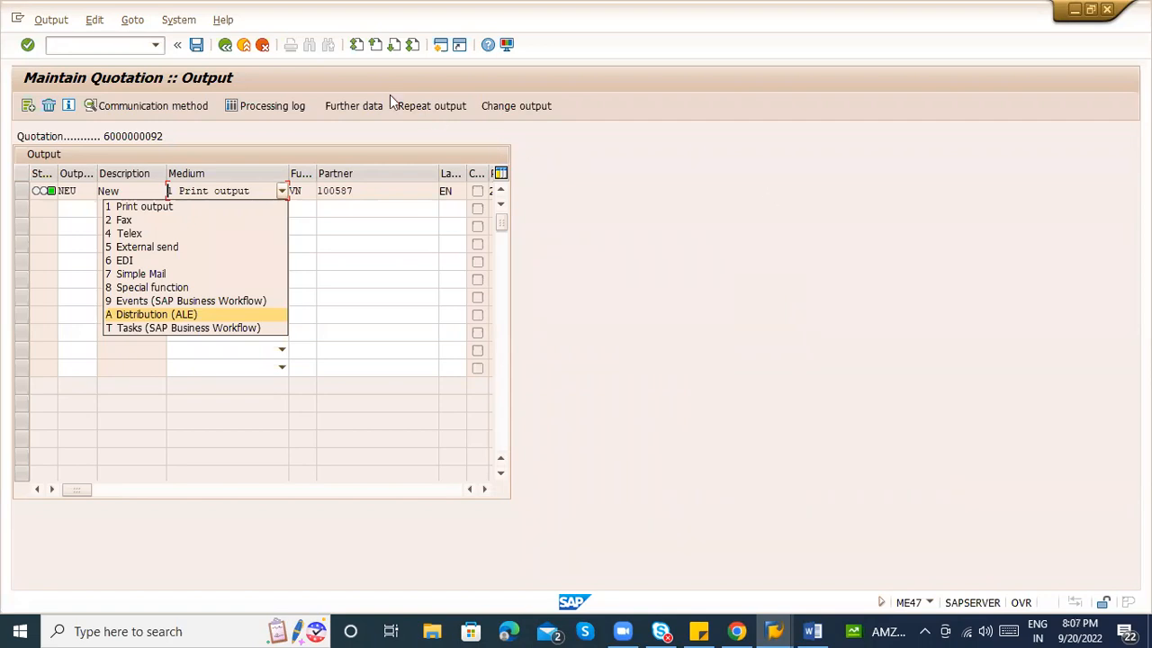
{"action": "left_click", "coordinate": [225, 48]}
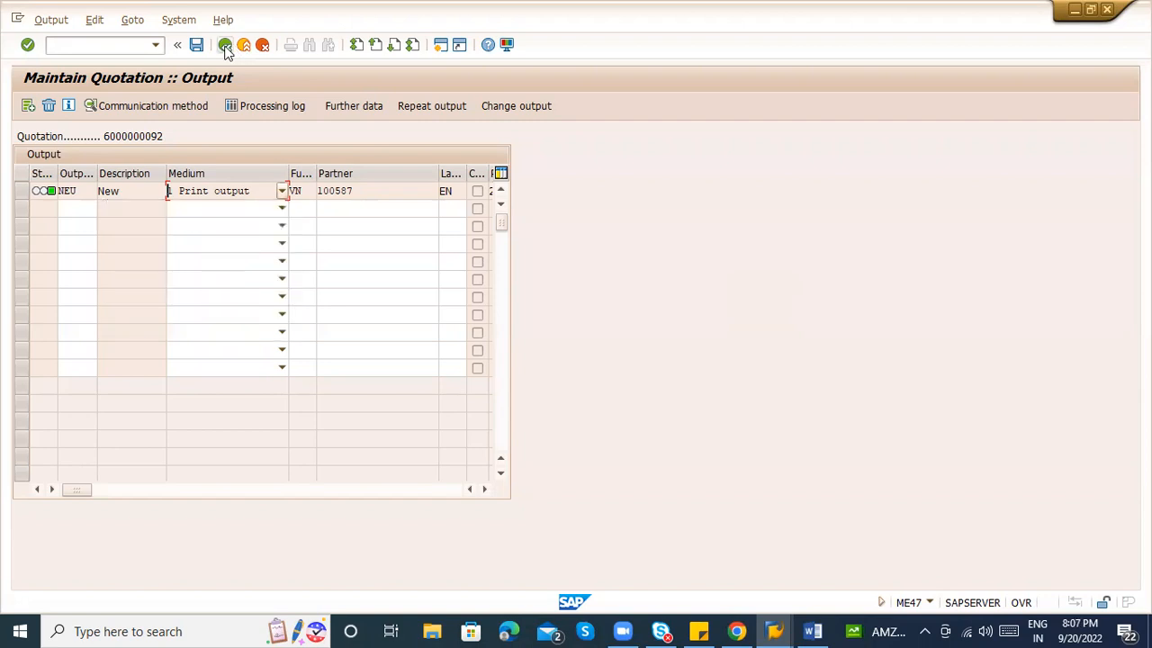
{"action": "left_click", "coordinate": [225, 49]}
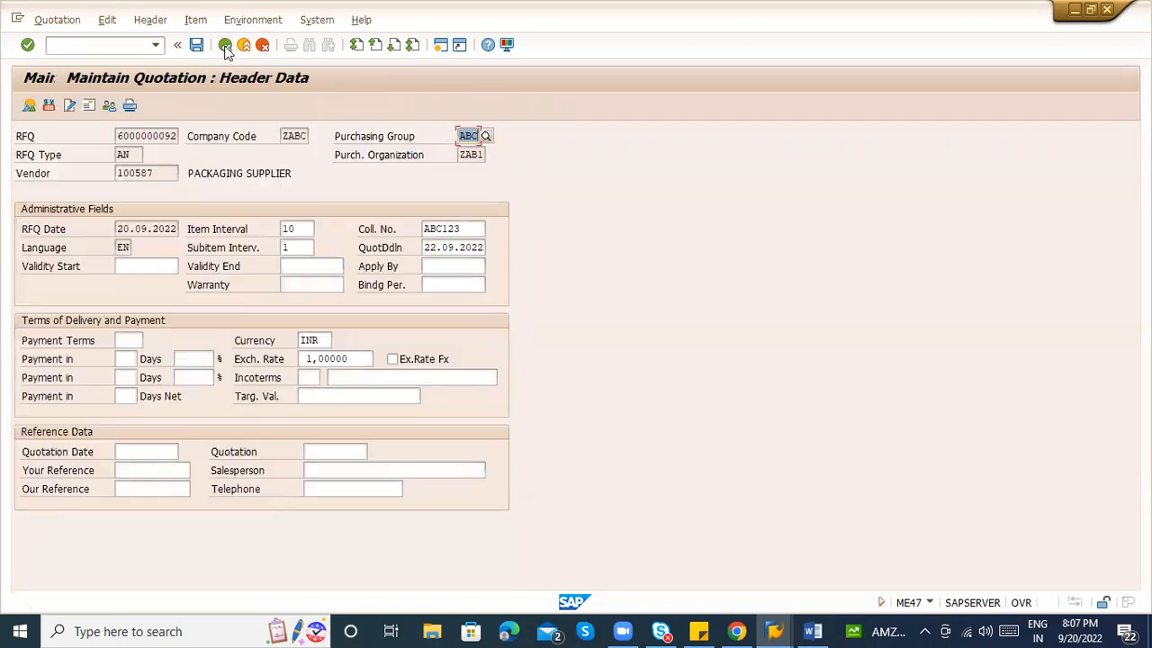
{"action": "left_click", "coordinate": [225, 49]}
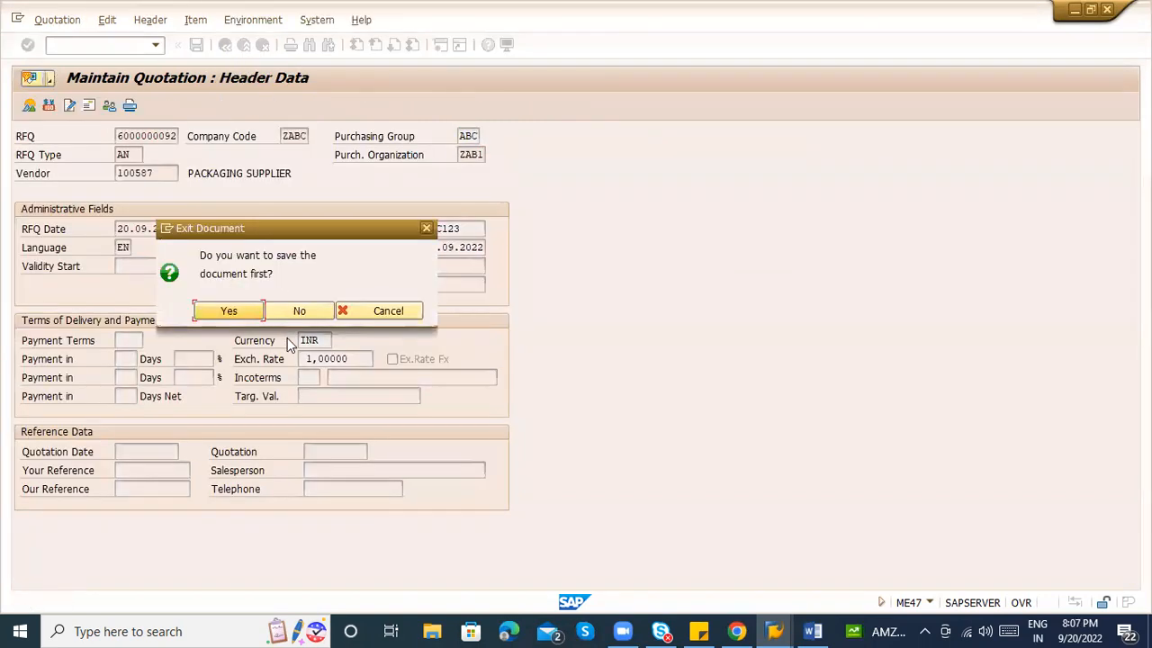
{"action": "left_click", "coordinate": [215, 315]}
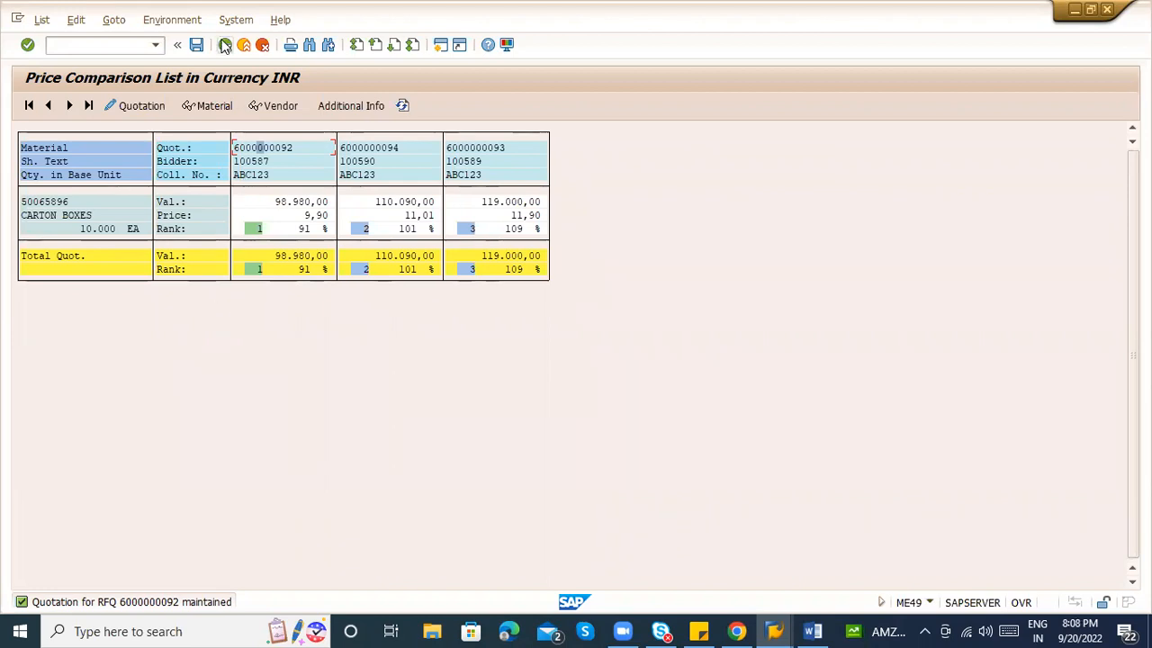
{"action": "left_click", "coordinate": [225, 45]}
Go back to the ME49 selection screen for purchasing organization ZAB1.
{"action": "left_click", "coordinate": [225, 45]}
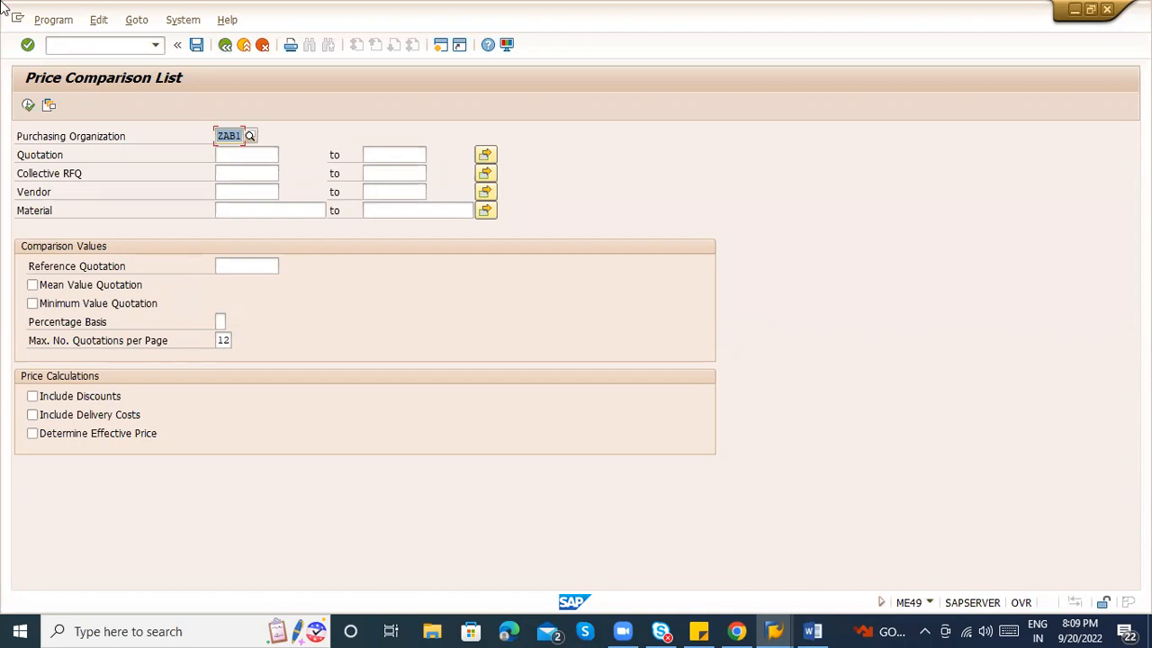
Exit the price comparison transaction to the SAP Easy Access menu.
{"action": "left_click", "coordinate": [243, 44]}
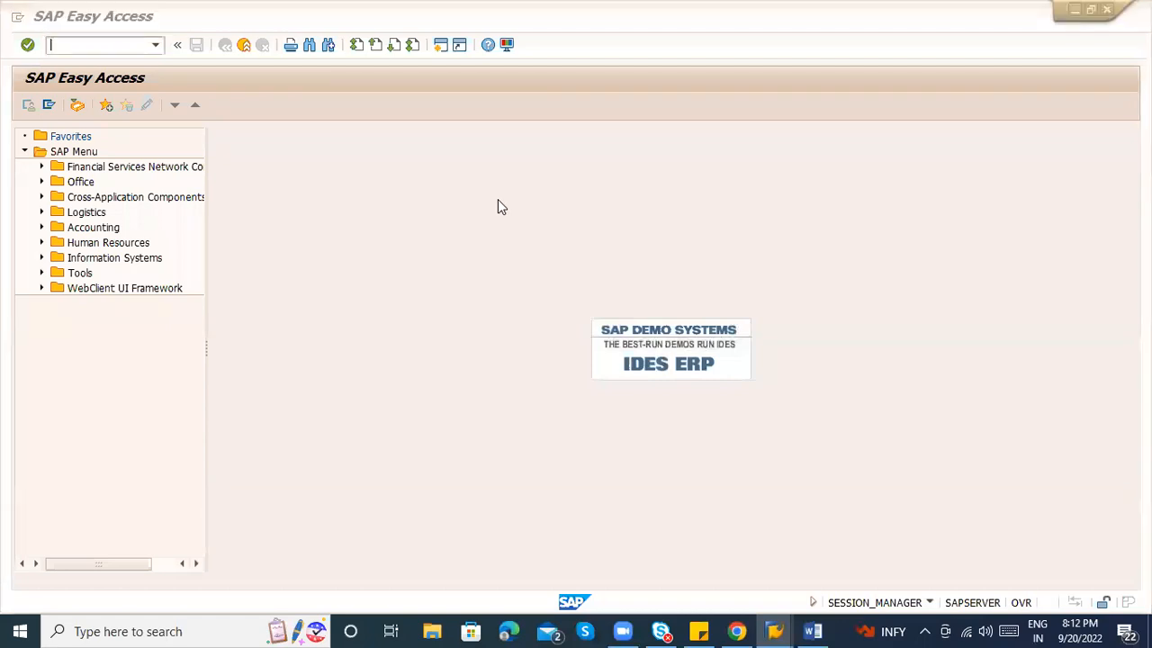
Bring up the Word notes and look over the PTP steps from ME51N downward.
{"action": "key", "text": "alt+Tab"}
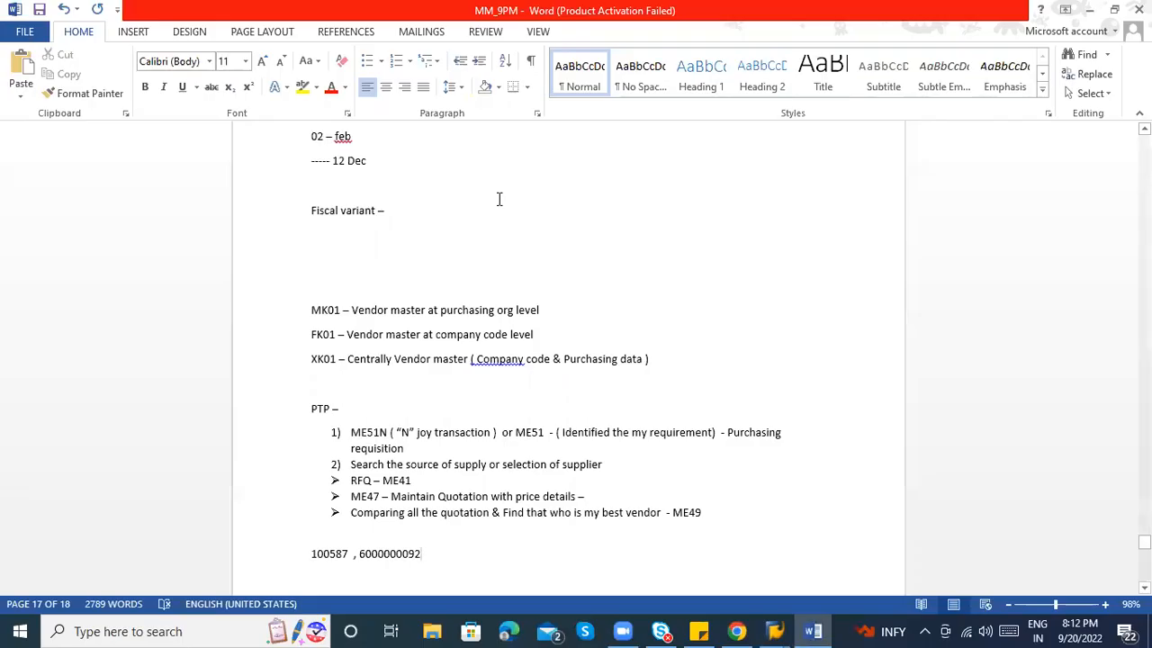
{"action": "key", "text": "alt+Tab"}
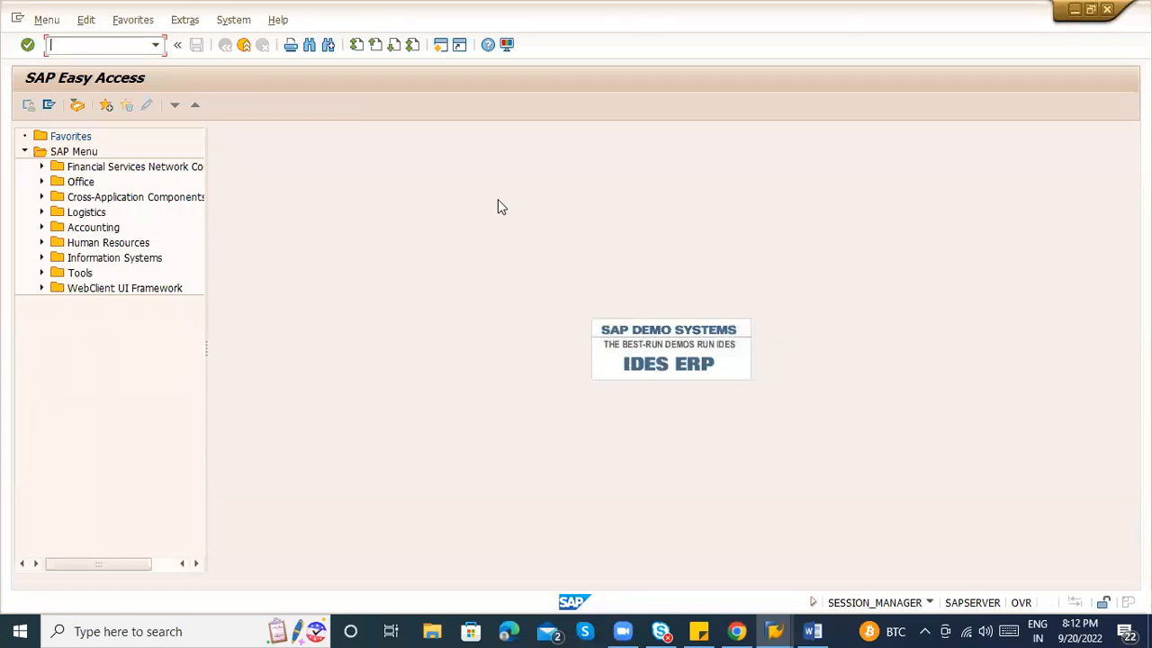
{"action": "key", "text": "alt+Tab"}
{"action": "key", "text": "alt+Tab"}
{"action": "key", "text": "alt+Tab"}
{"action": "key", "text": "alt+Tab"}
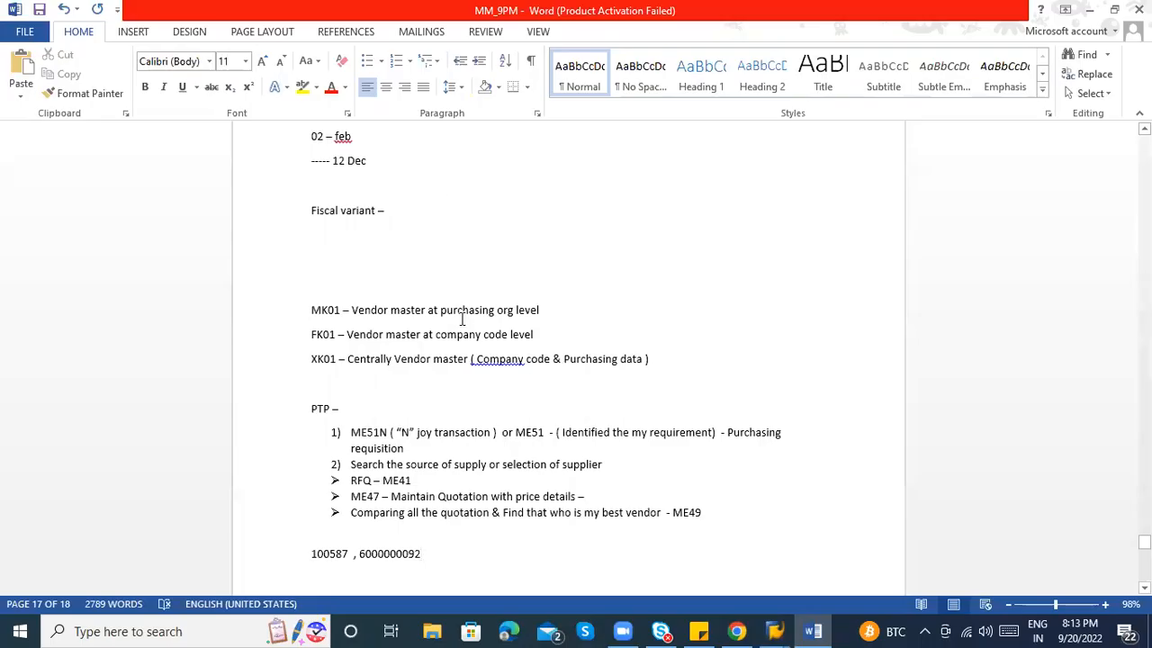
{"action": "left_click_drag", "start_coordinate": [352, 430], "coordinate": [694, 512]}
{"action": "left_click", "coordinate": [694, 512]}
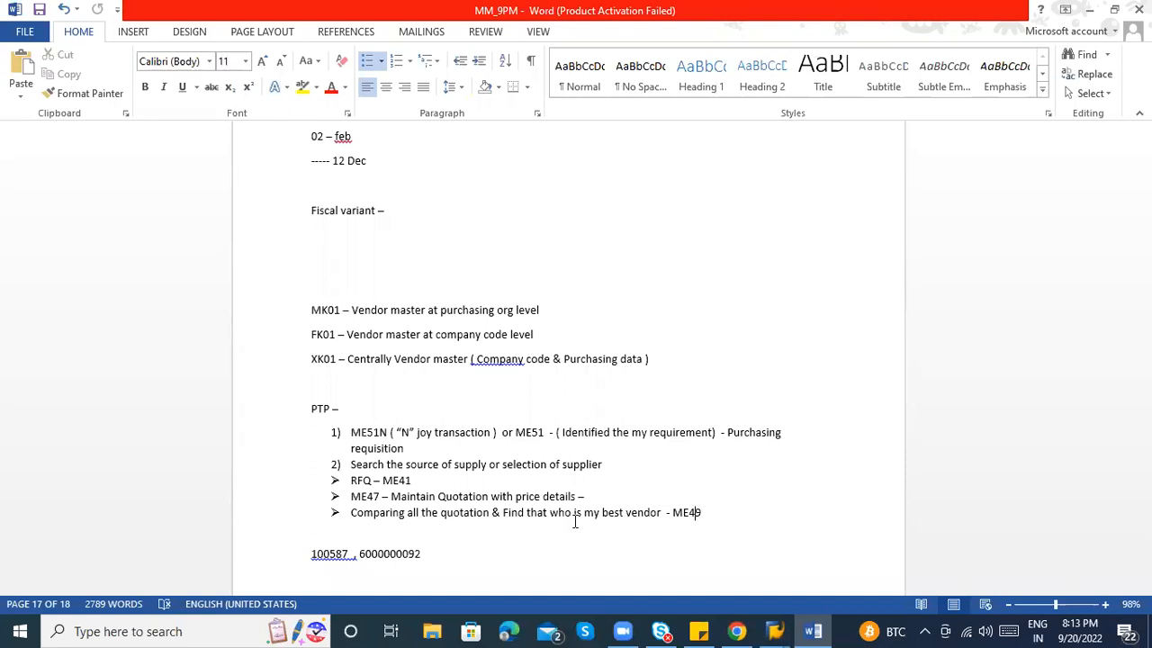
{"action": "left_click", "coordinate": [493, 561]}
{"action": "key", "text": "Return"}
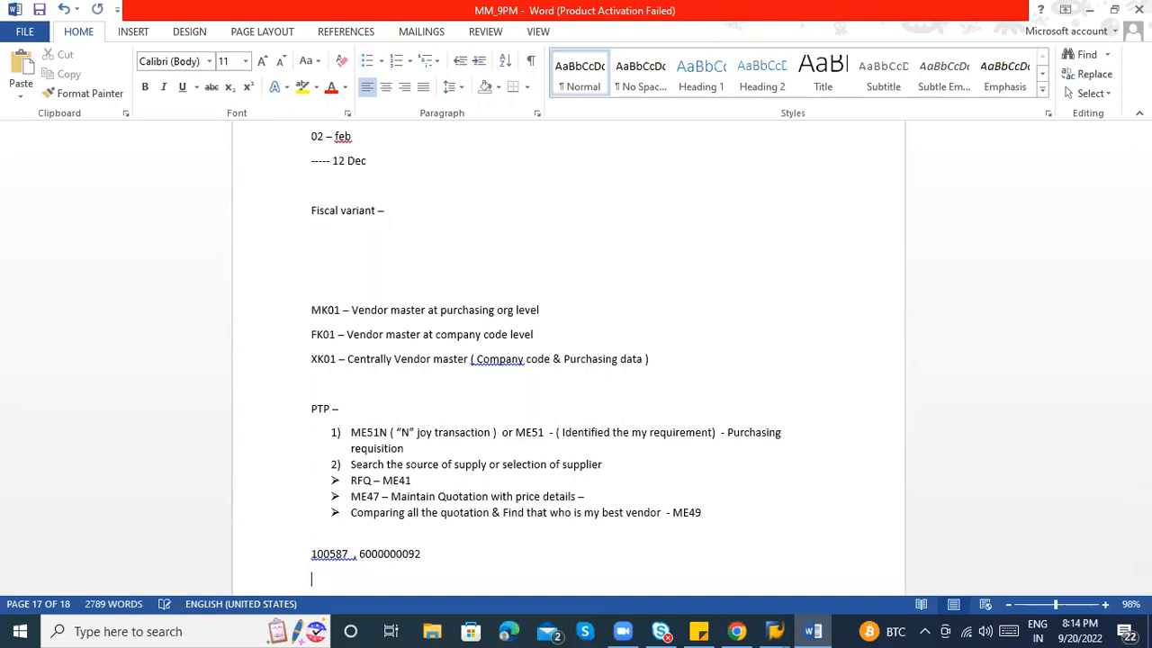
{"action": "type", "text": "3)"}
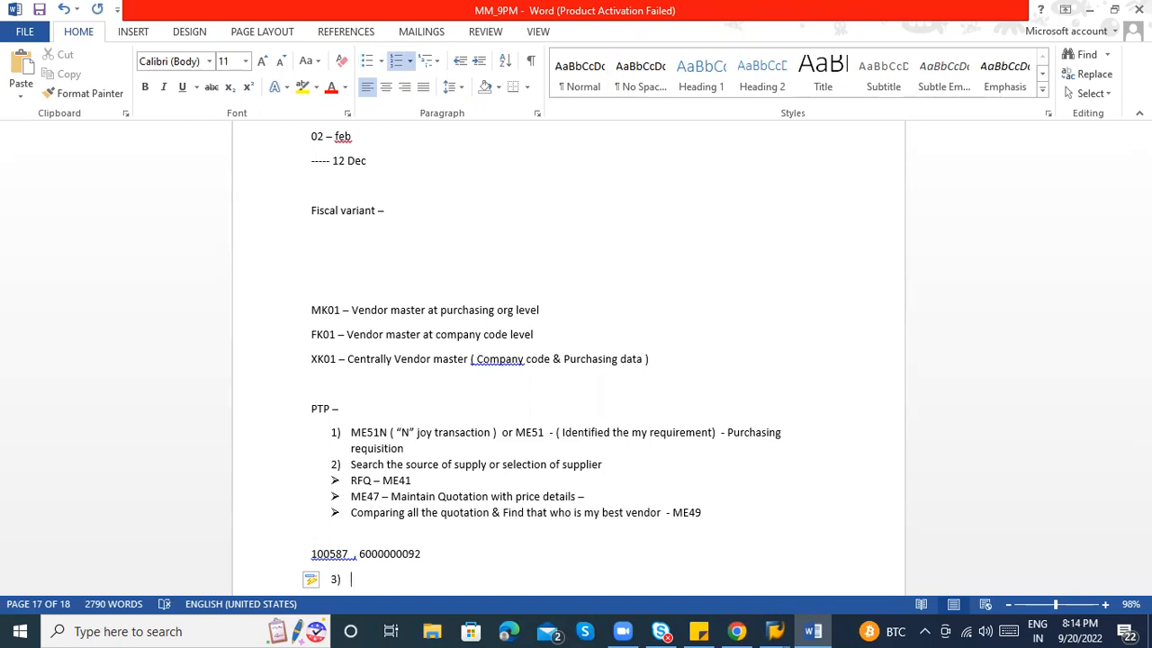
{"action": "key", "text": "alt+Tab"}
{"action": "key", "text": "alt+Tab"}
{"action": "key", "text": "alt+Tab"}
{"action": "key", "text": "alt+Tab"}
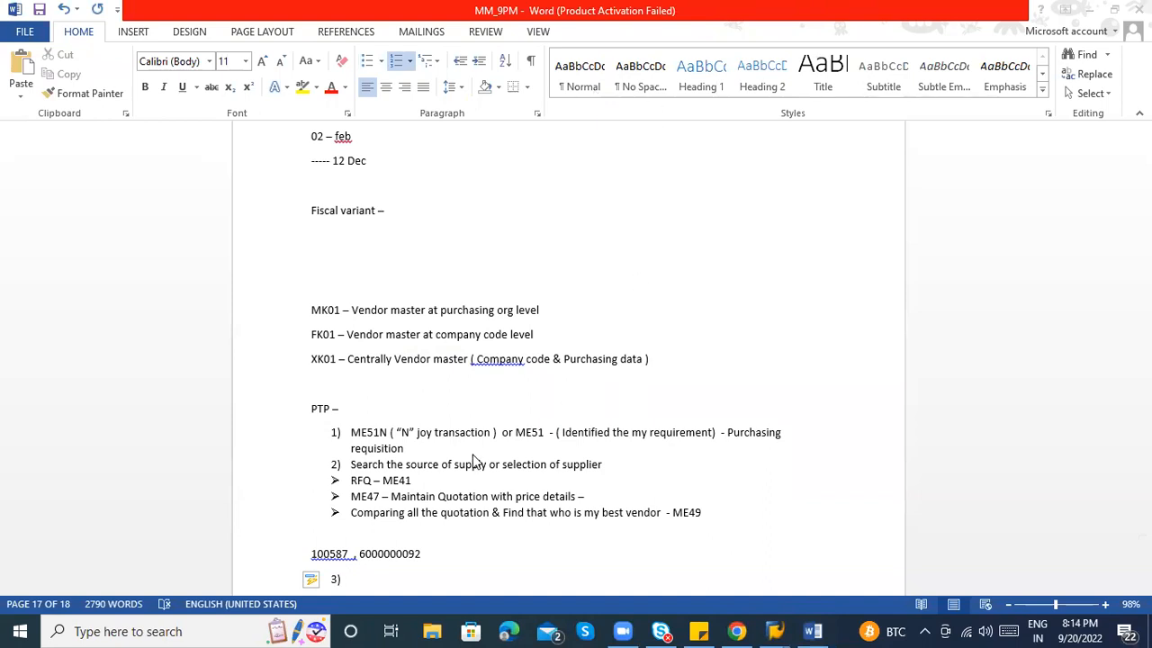
{"action": "key", "text": "alt+Tab"}
{"action": "left_click", "coordinate": [429, 511]}
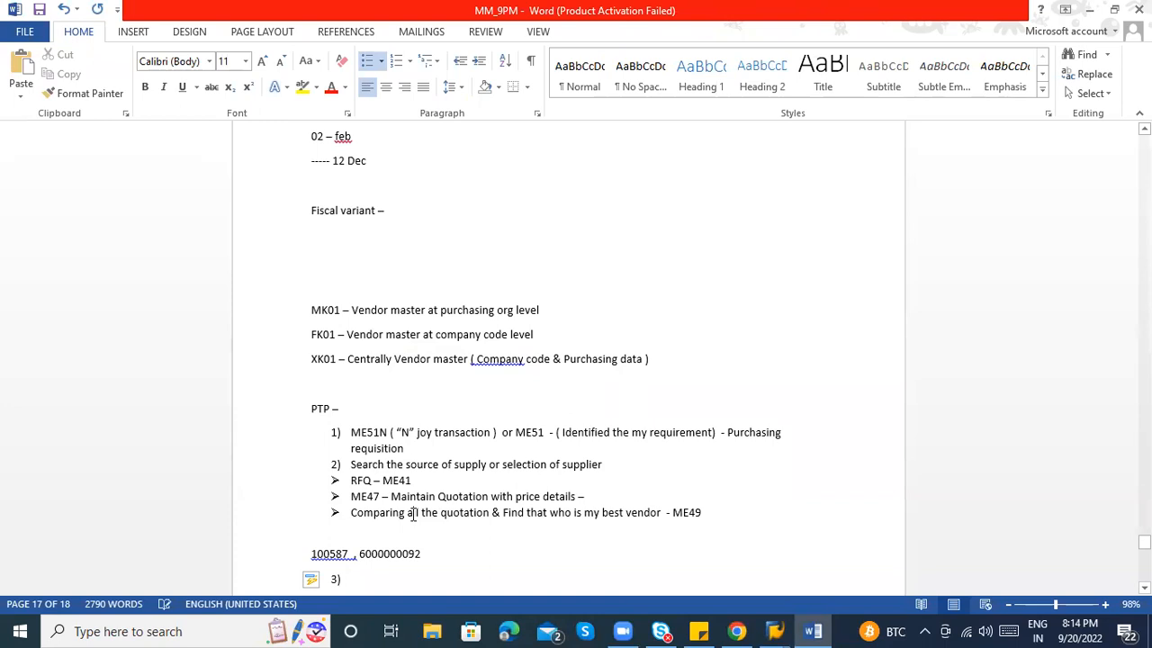
{"action": "key", "text": "alt+Tab"}
{"action": "key", "text": "alt+Tab"}
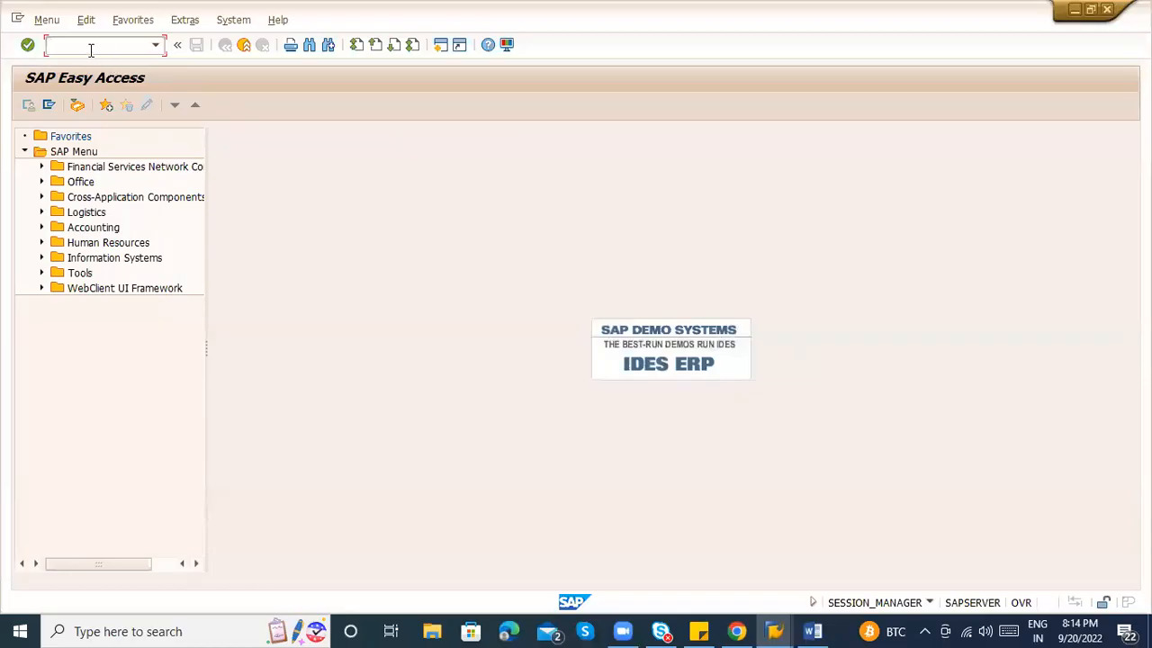
Close the current SAP session, answering the exit confirmation prompt.
{"action": "key", "text": "Tab"}
{"action": "key", "text": "Return"}
{"action": "key", "text": "alt+Tab"}
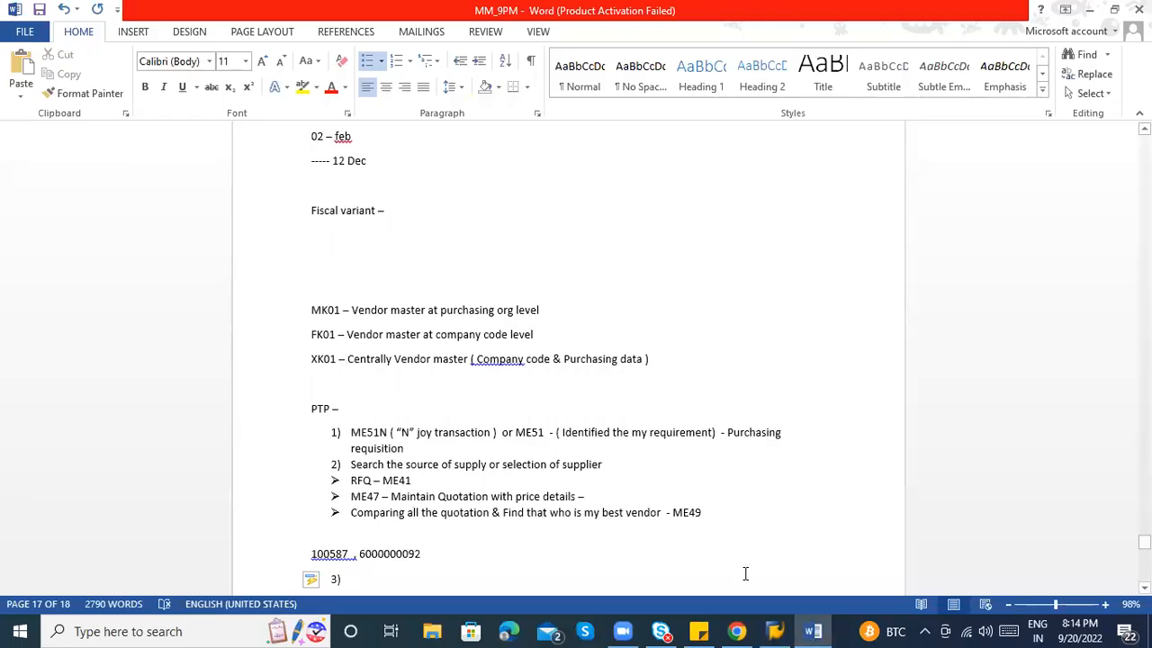
Log on to the 9PM IDES connection with the saved user and the account password.
{"action": "left_click", "coordinate": [769, 625]}
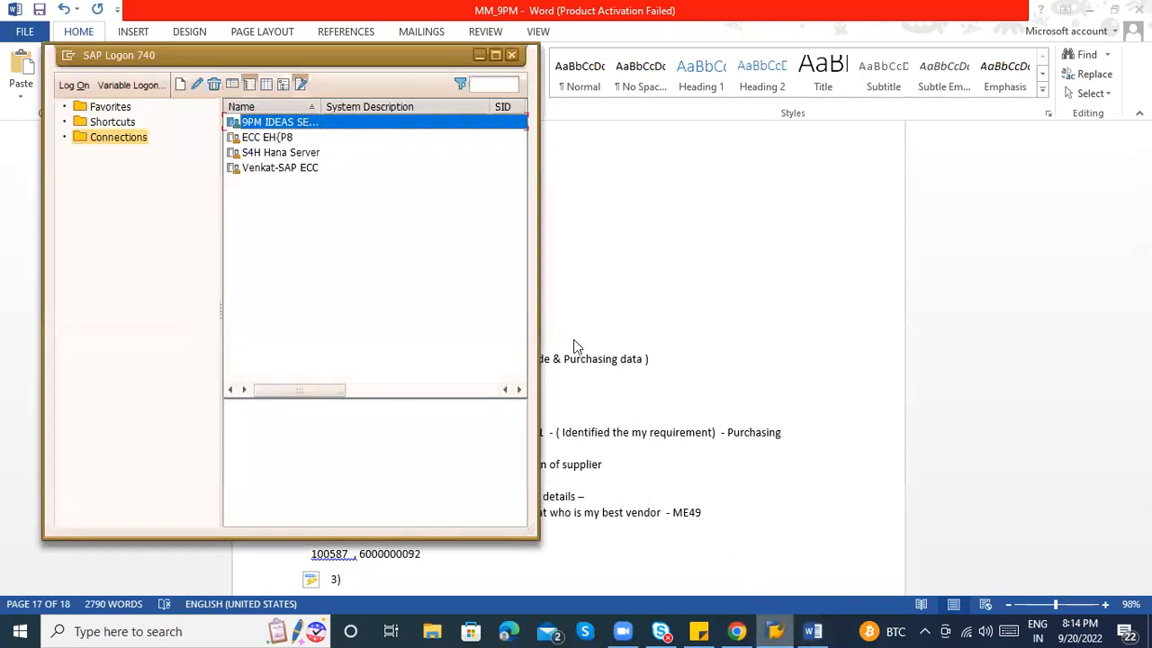
{"action": "double_click", "coordinate": [262, 117]}
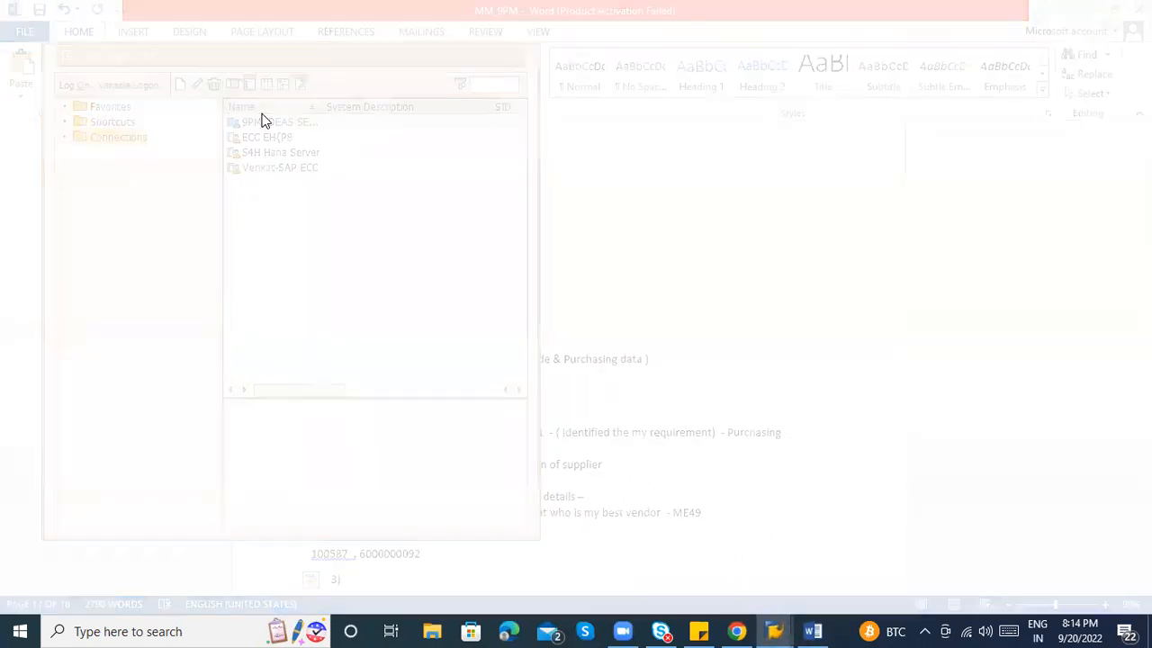
{"action": "key", "text": "Down"}
{"action": "key", "text": "Down"}
{"action": "key", "text": "Tab"}
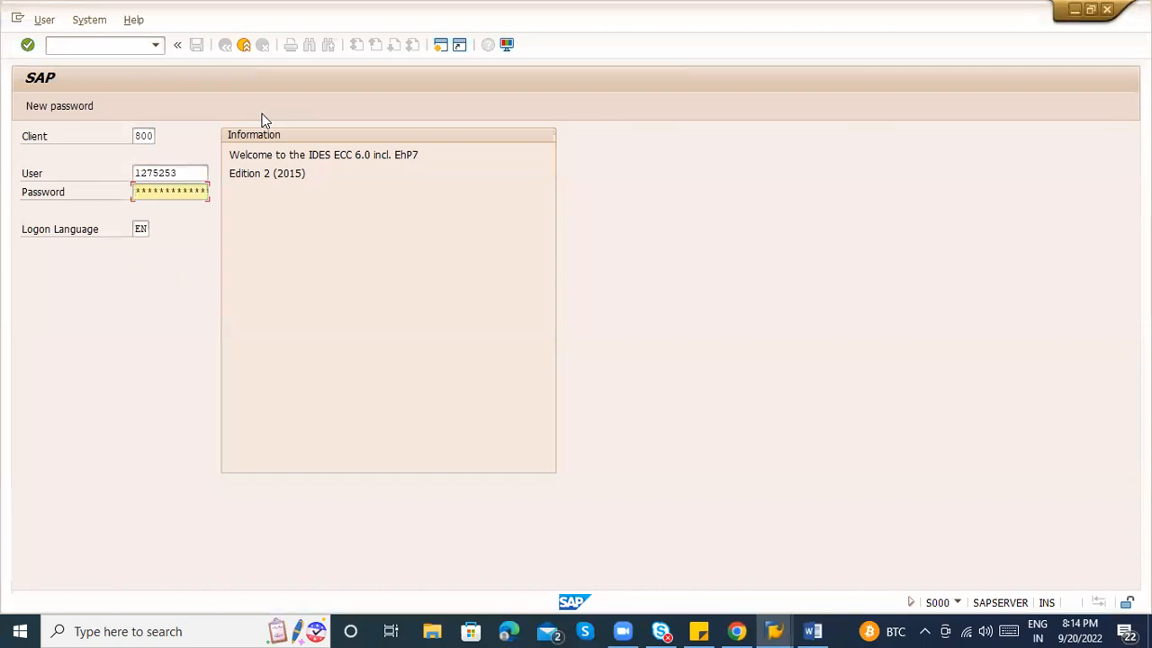
{"action": "type", "text": "*******"}
{"action": "key", "text": "Return"}
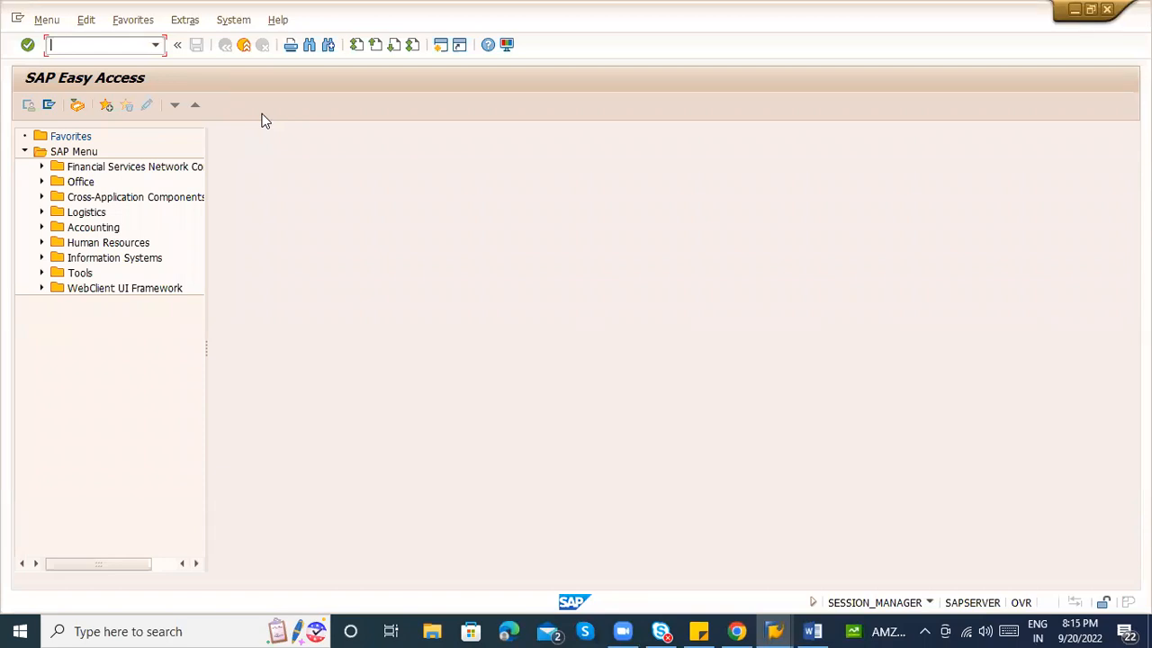
Run the ME49 price comparison list for purchasing organization ZAB1.
{"action": "type", "text": "m"}
{"action": "key", "text": "BackSpace"}
{"action": "type", "text": "me49"}
{"action": "key", "text": "Return"}
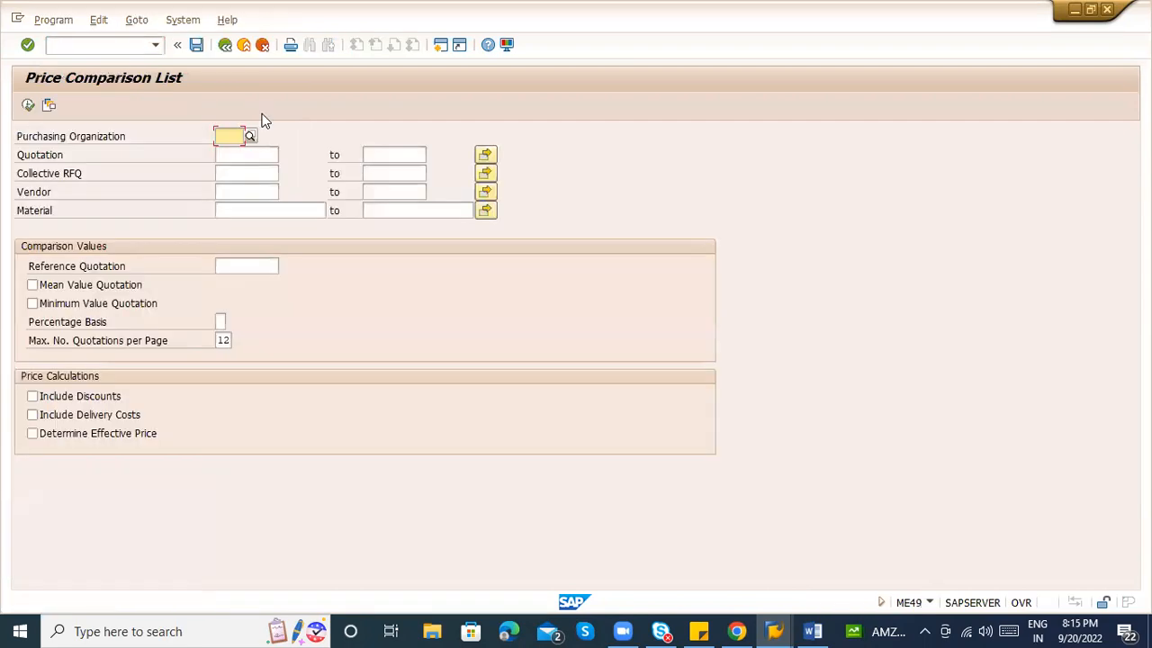
{"action": "key", "text": "Down"}
{"action": "key", "text": "Return"}
Start entering the /nme42 transaction code in the command field.
{"action": "left_click", "coordinate": [90, 45]}
{"action": "type", "text": "/nme47"}
{"action": "key", "text": "BackSpace"}
{"action": "type", "text": "2"}
{"action": "key", "text": "Return"}
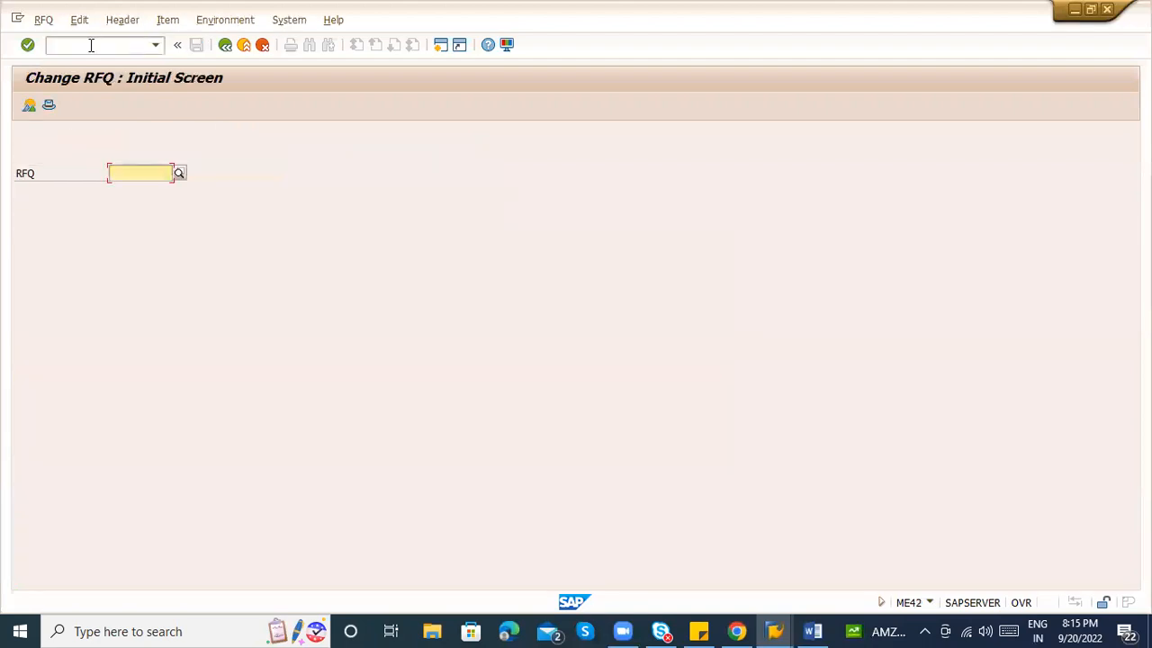
{"action": "key", "text": "Down"}
{"action": "key", "text": "Down"}
{"action": "key", "text": "Return"}
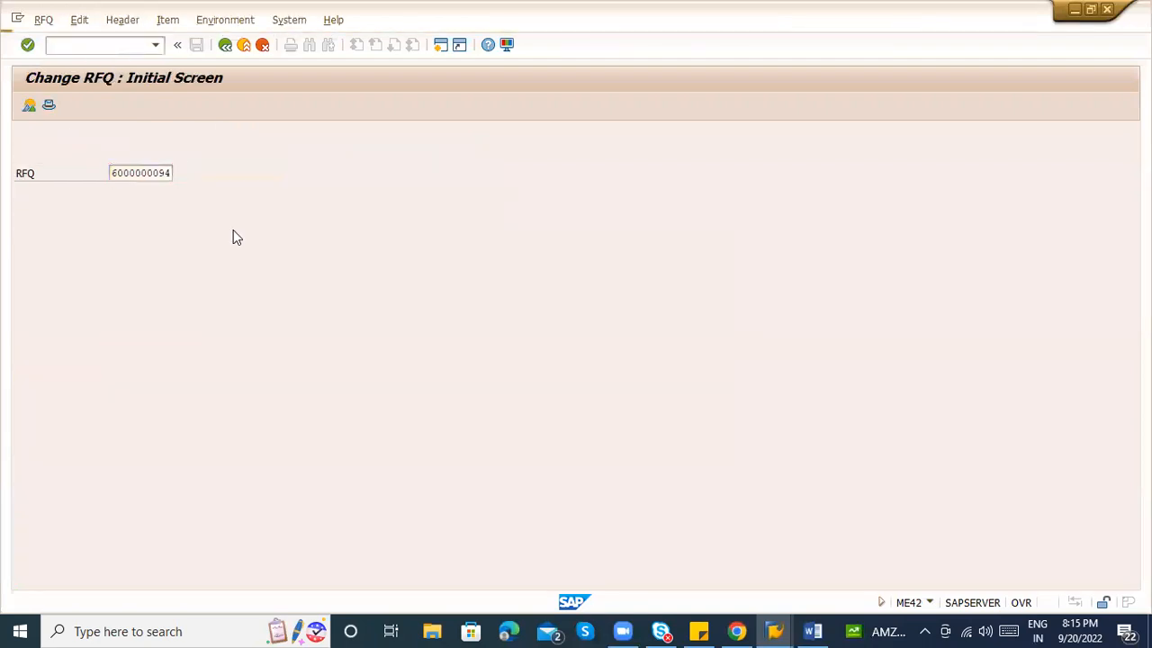
{"action": "key", "text": "Return"}
{"action": "left_click", "coordinate": [160, 239]}
{"action": "double_click", "coordinate": [154, 232]}
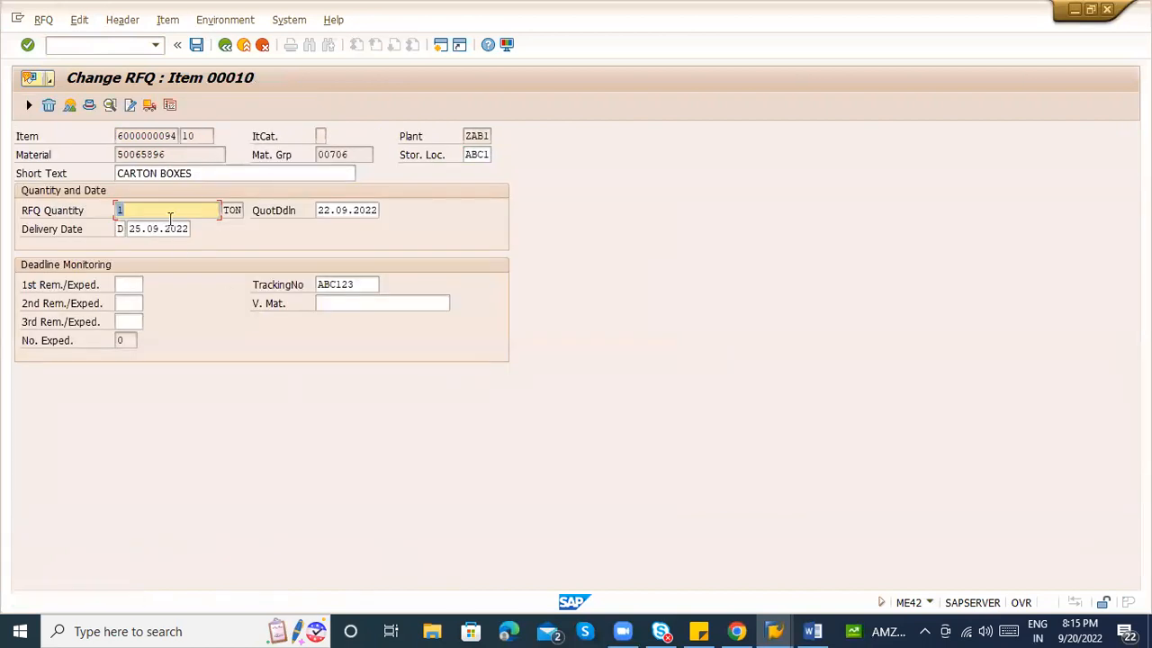
View the delivery schedule of item 00010 and return to the item overview.
{"action": "left_click", "coordinate": [157, 24]}
{"action": "mouse_move", "coordinate": [241, 121]}
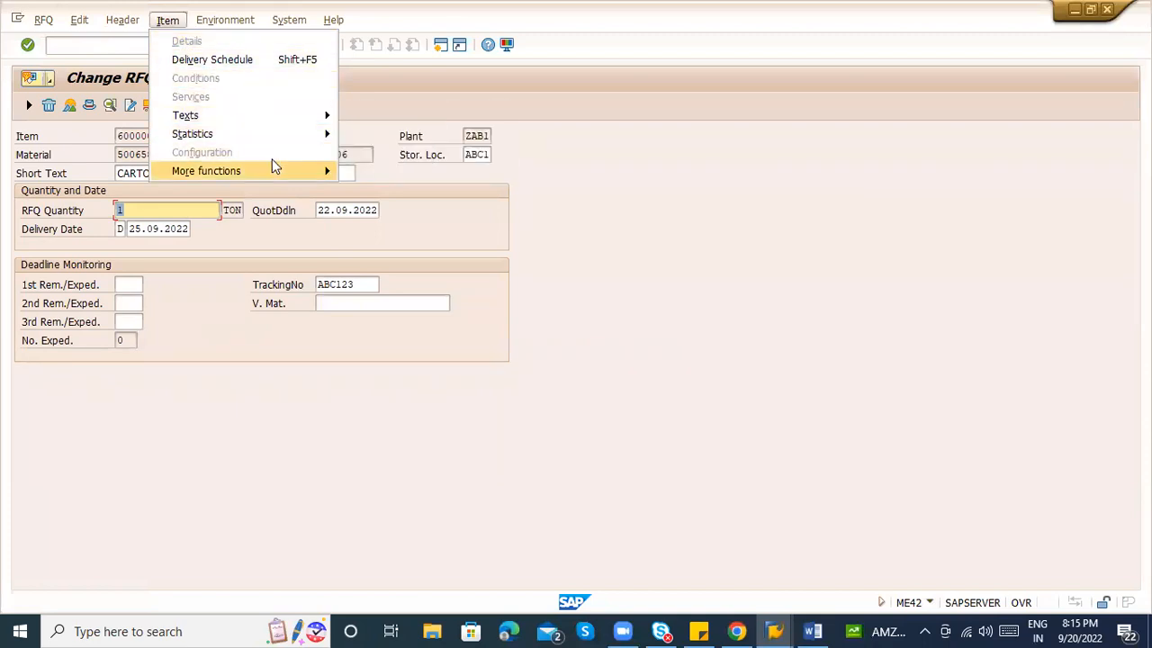
{"action": "mouse_move", "coordinate": [277, 167]}
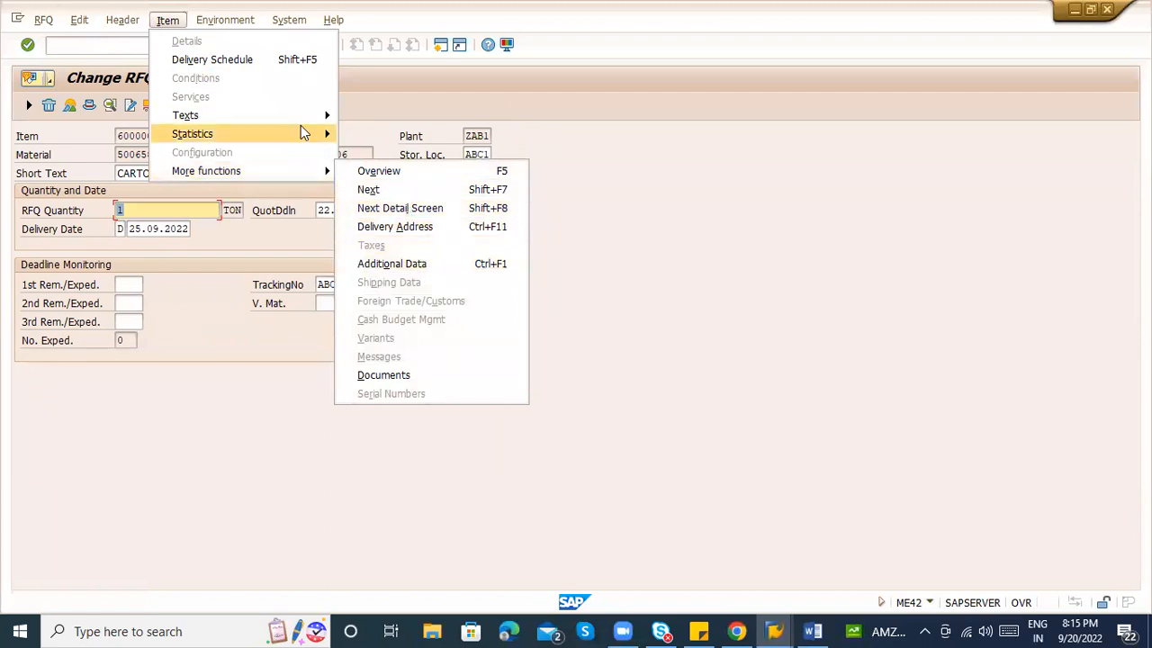
{"action": "left_click", "coordinate": [288, 60]}
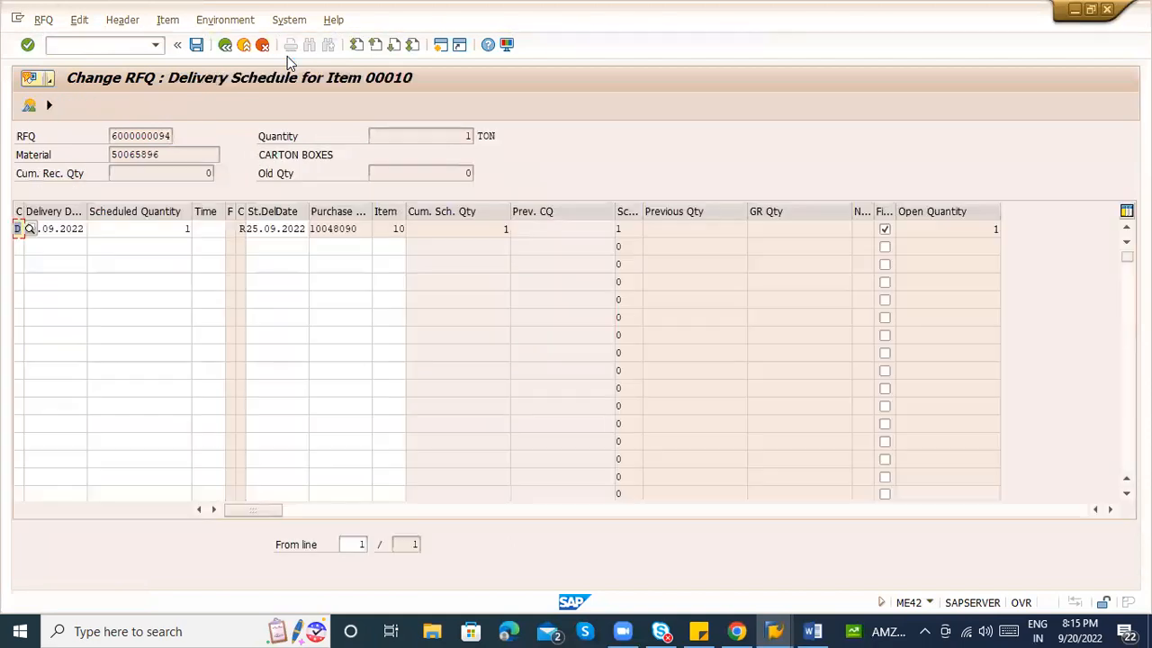
{"action": "left_click", "coordinate": [226, 46]}
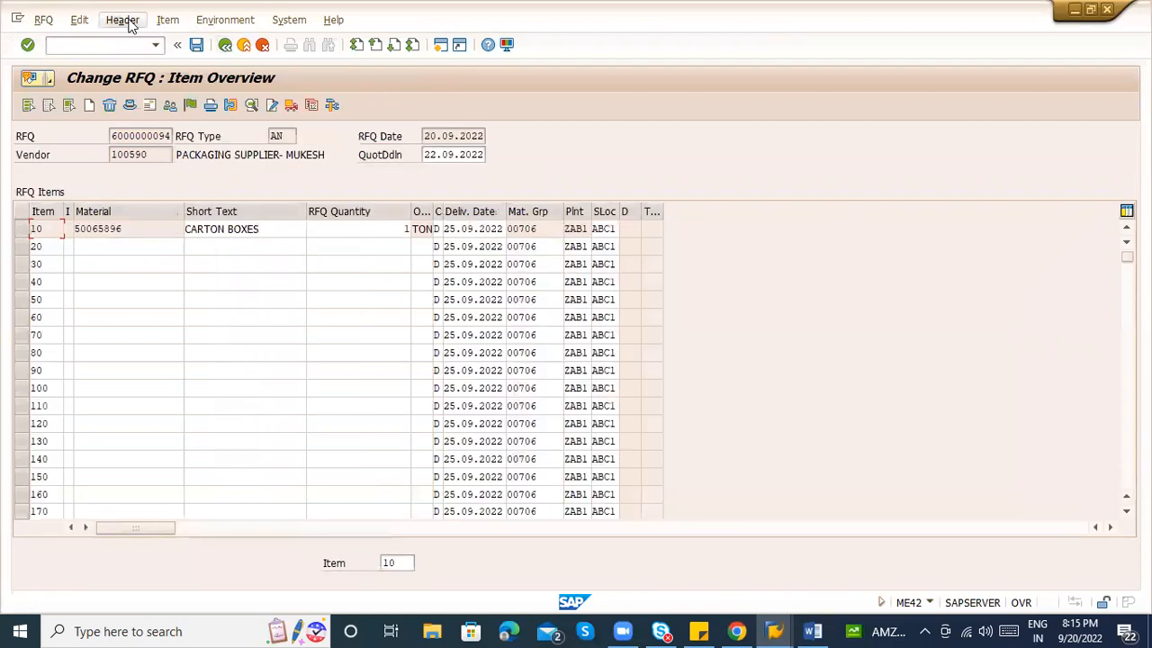
Check the RFQ header details, then reopen item 10, CARTON BOXES.
{"action": "left_click", "coordinate": [126, 22]}
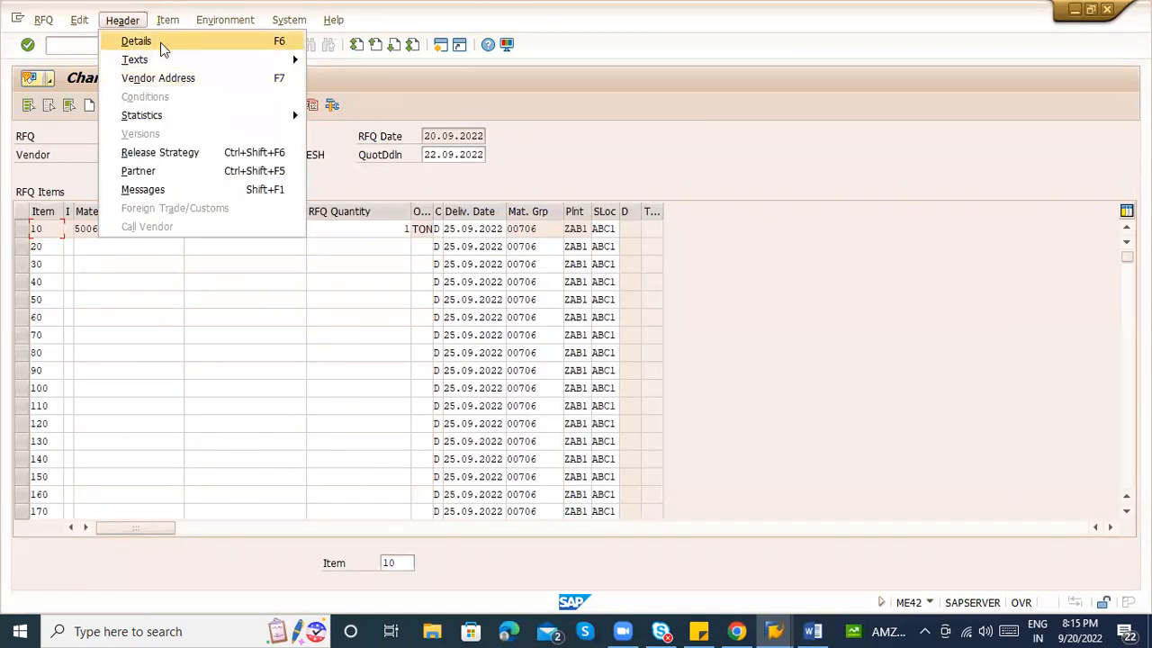
{"action": "left_click", "coordinate": [163, 49]}
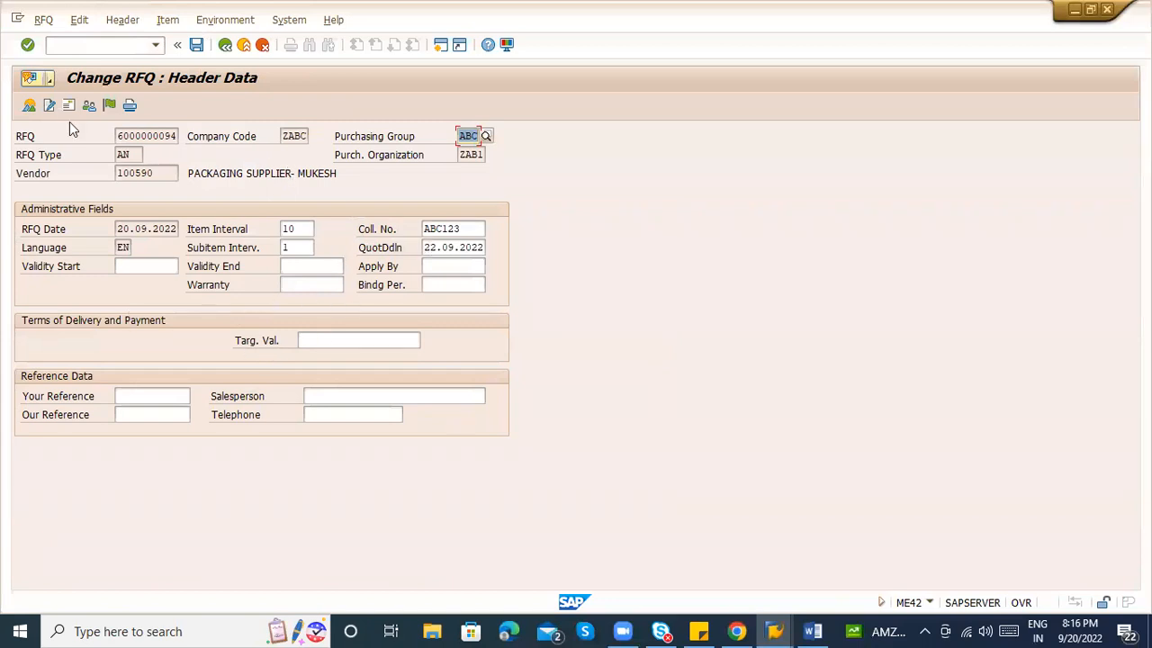
{"action": "left_click", "coordinate": [31, 105]}
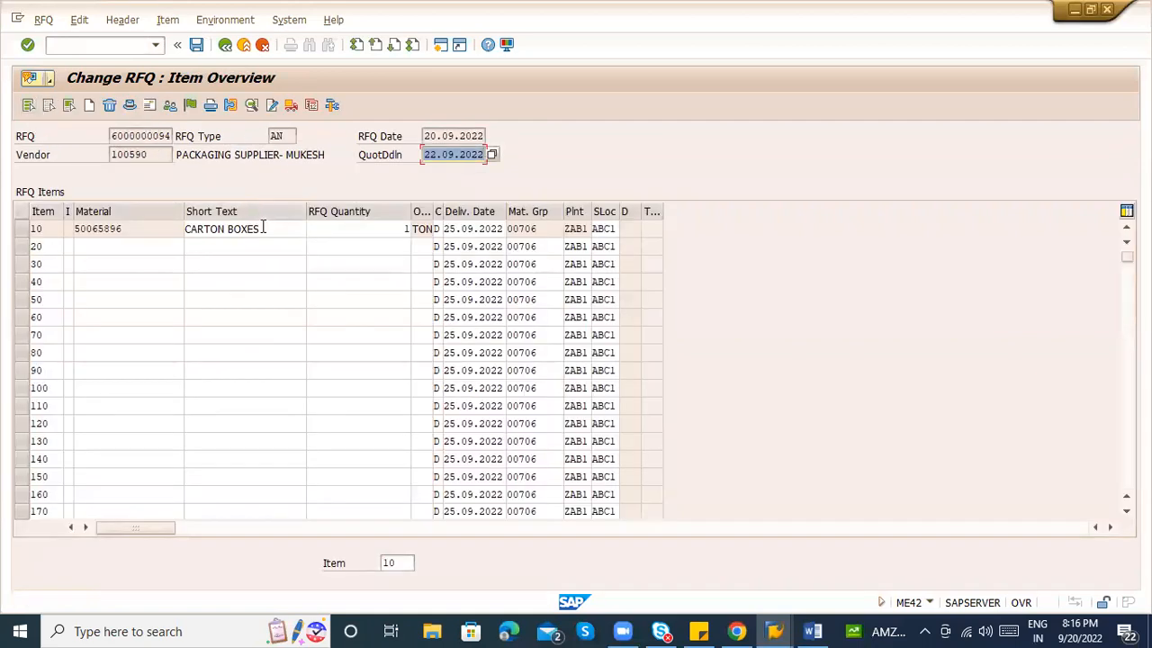
{"action": "double_click", "coordinate": [262, 228]}
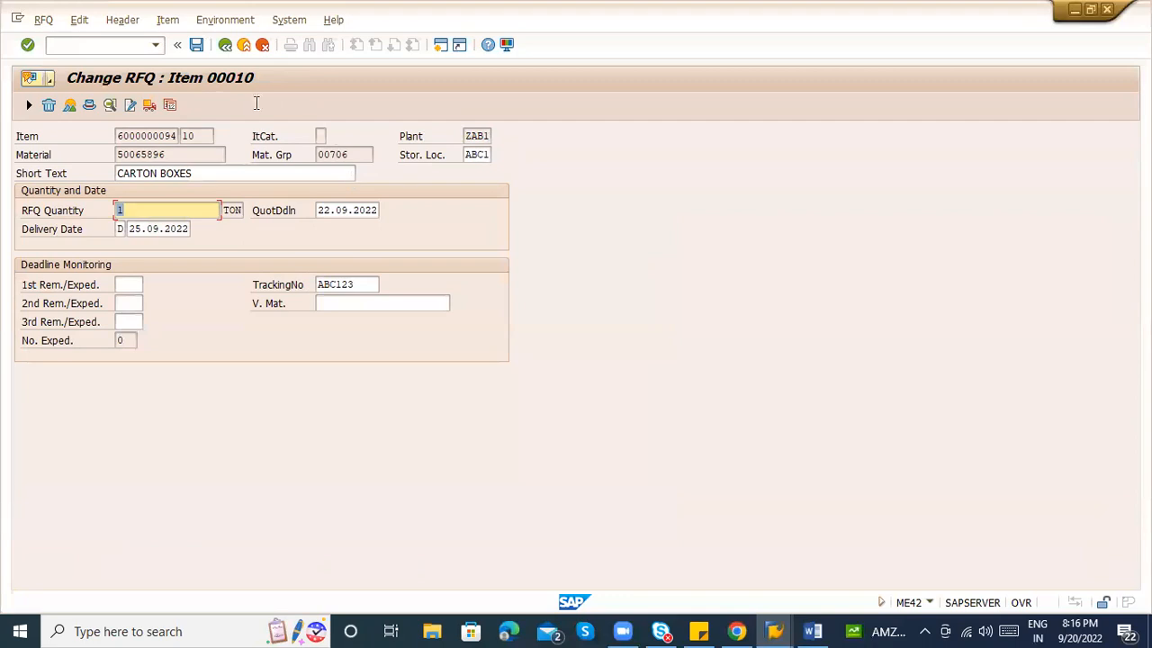
Start a new purchase order with transaction /nme21.
{"action": "left_click", "coordinate": [101, 48]}
{"action": "type", "text": "/nme21"}
{"action": "key", "text": "BackSpace"}
{"action": "key", "text": "BackSpace"}
{"action": "type", "text": "21n"}
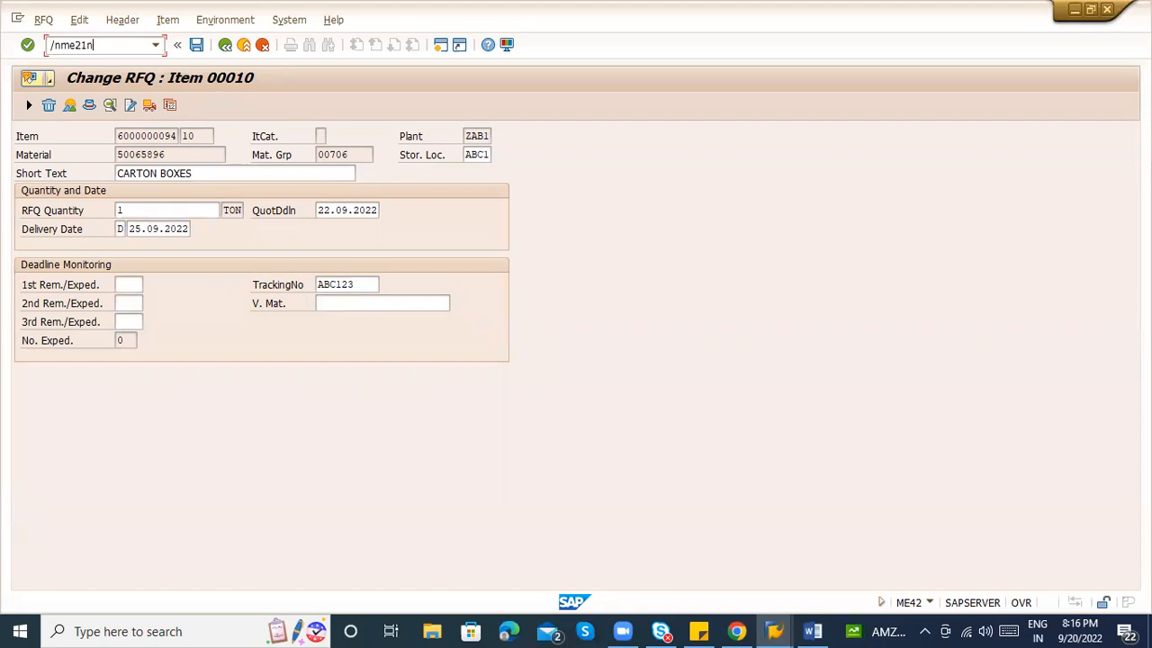
{"action": "key", "text": "Return"}
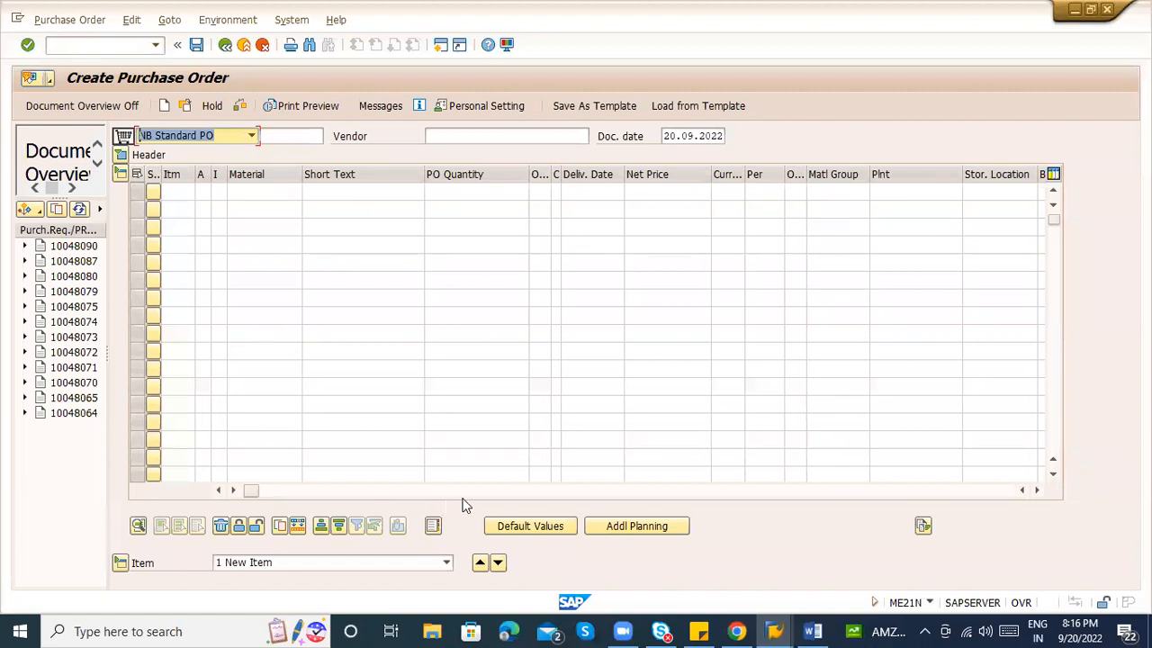
{"action": "left_click", "coordinate": [559, 492]}
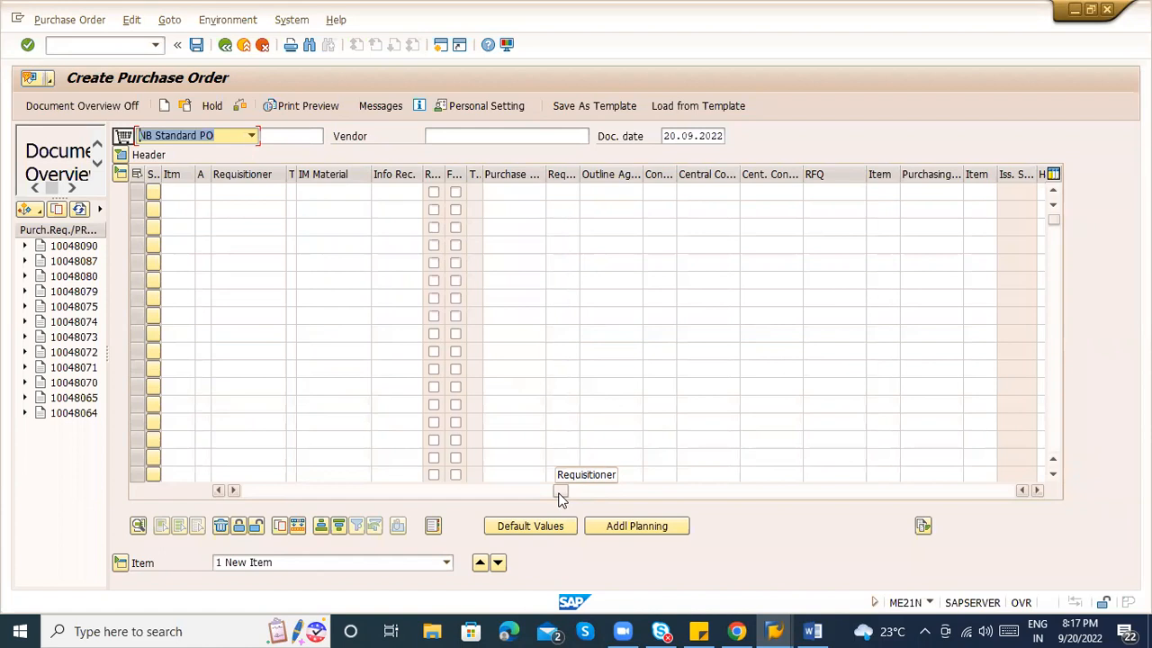
{"action": "left_click", "coordinate": [617, 490]}
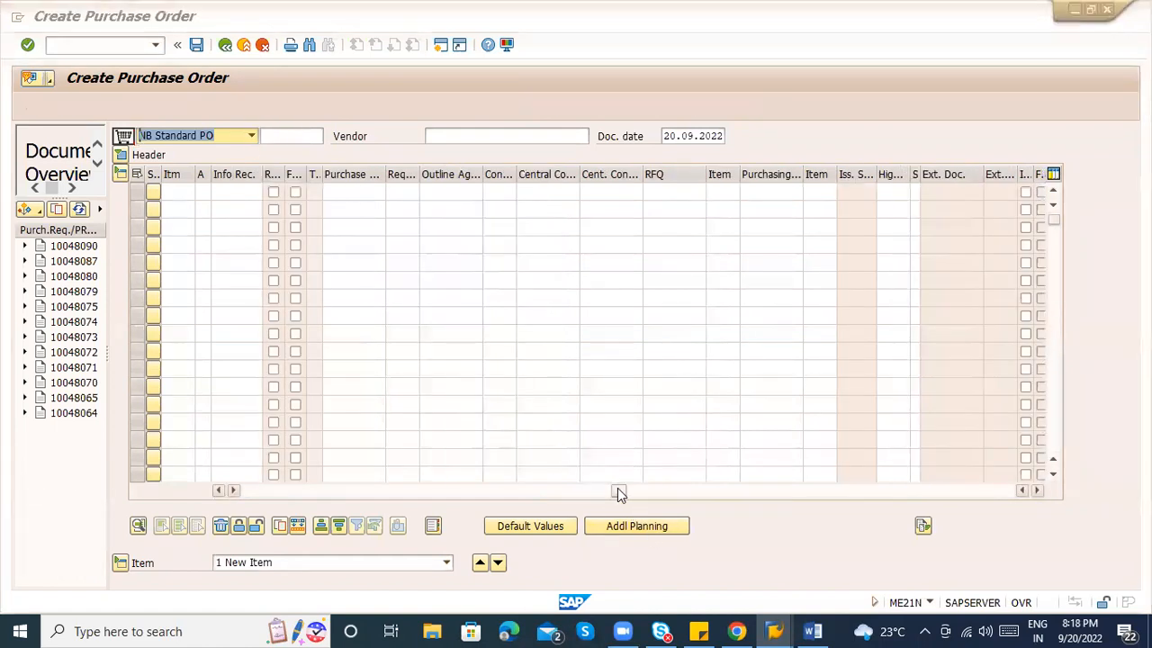
{"action": "key", "text": "alt+Tab"}
{"action": "key", "text": "alt+Tab"}
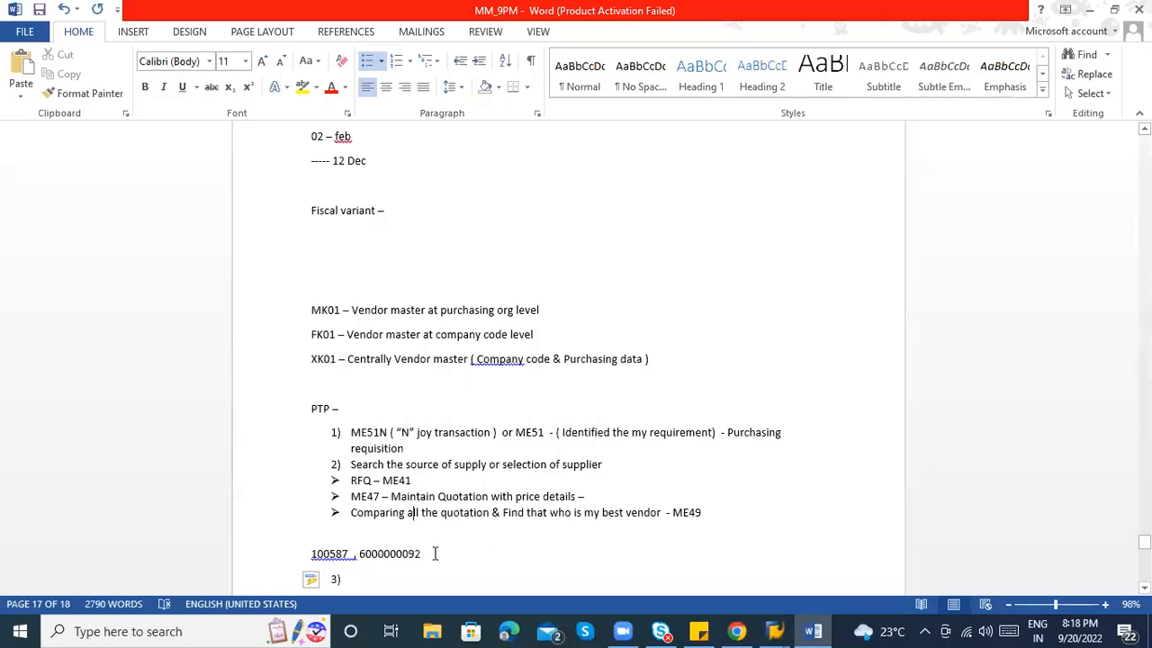
{"action": "left_click", "coordinate": [385, 553]}
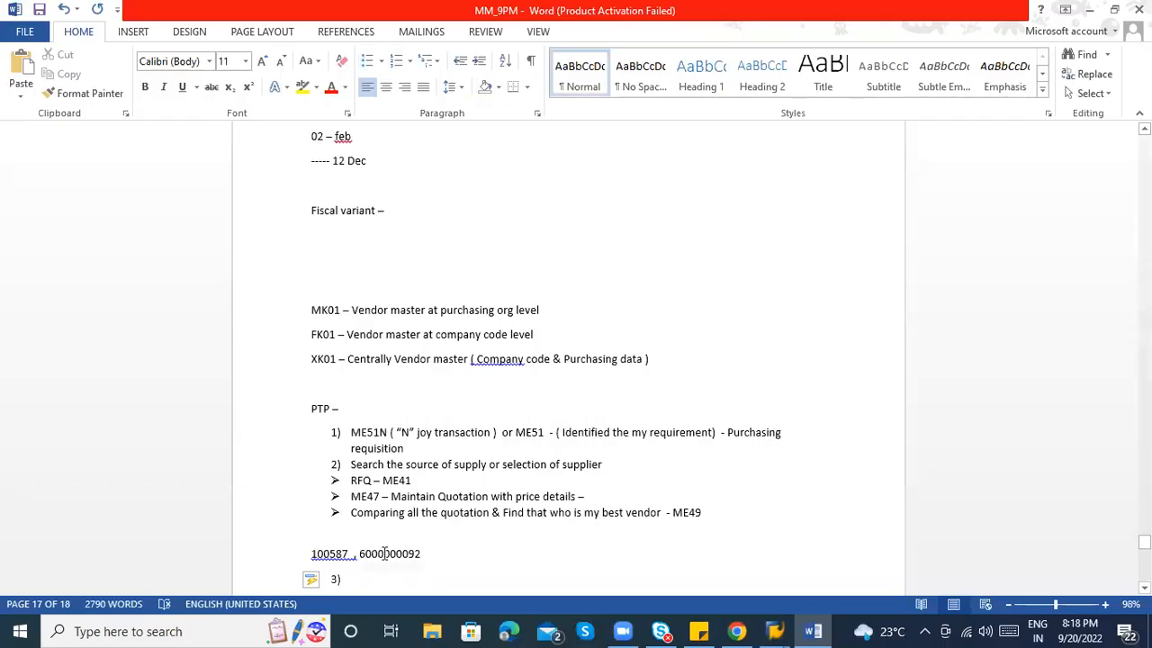
{"action": "double_click", "coordinate": [385, 554]}
{"action": "key", "text": "ctrl+c"}
{"action": "key", "text": "alt+Tab"}
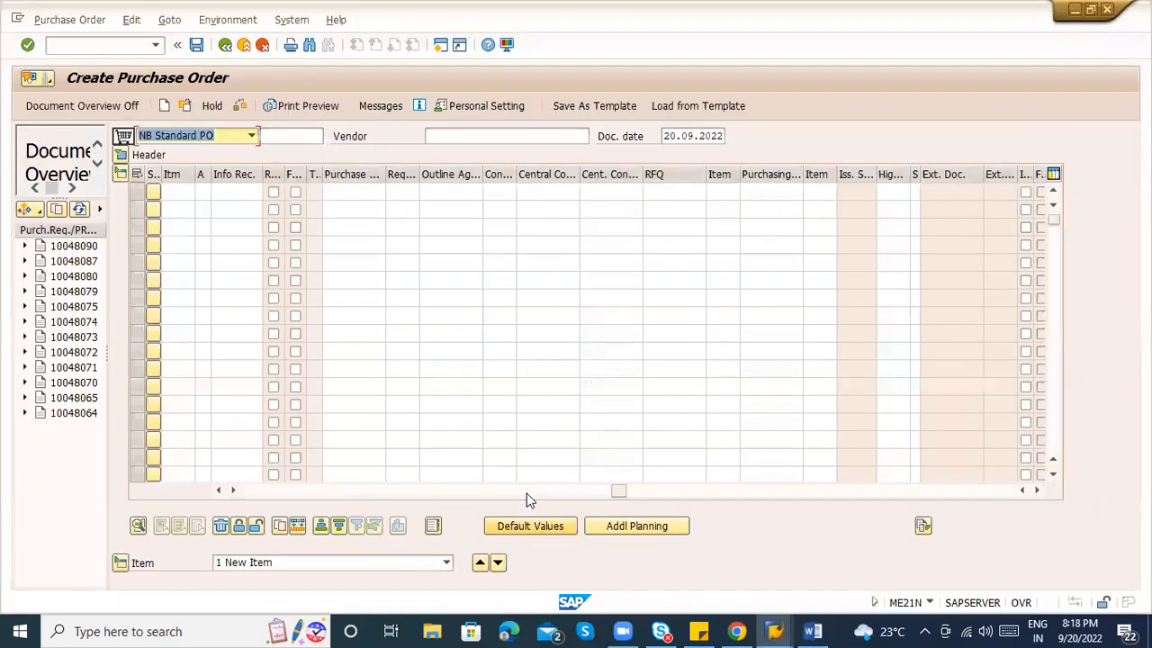
{"action": "left_click", "coordinate": [686, 191]}
{"action": "key", "text": "ctrl+v"}
{"action": "key", "text": "Tab"}
{"action": "type", "text": "10"}
{"action": "key", "text": "Return"}
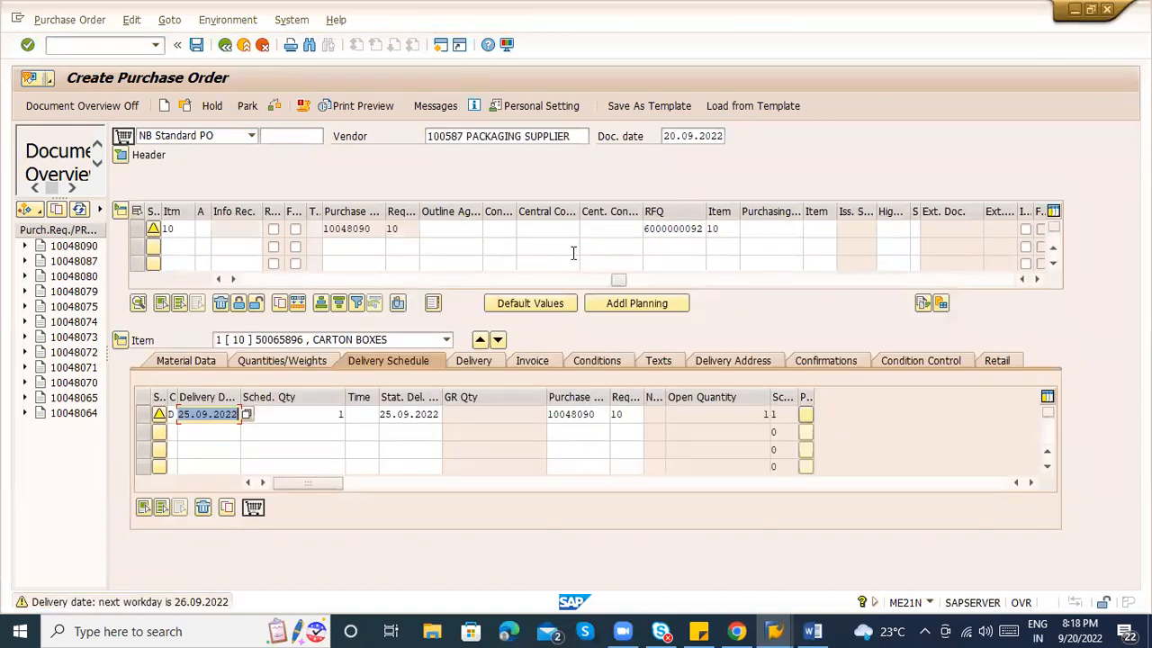
Review material 50065896, quantity, net price 98.000,00, and the 2% discount and 1% freight conditions.
{"action": "left_click_drag", "start_coordinate": [614, 280], "coordinate": [251, 280]}
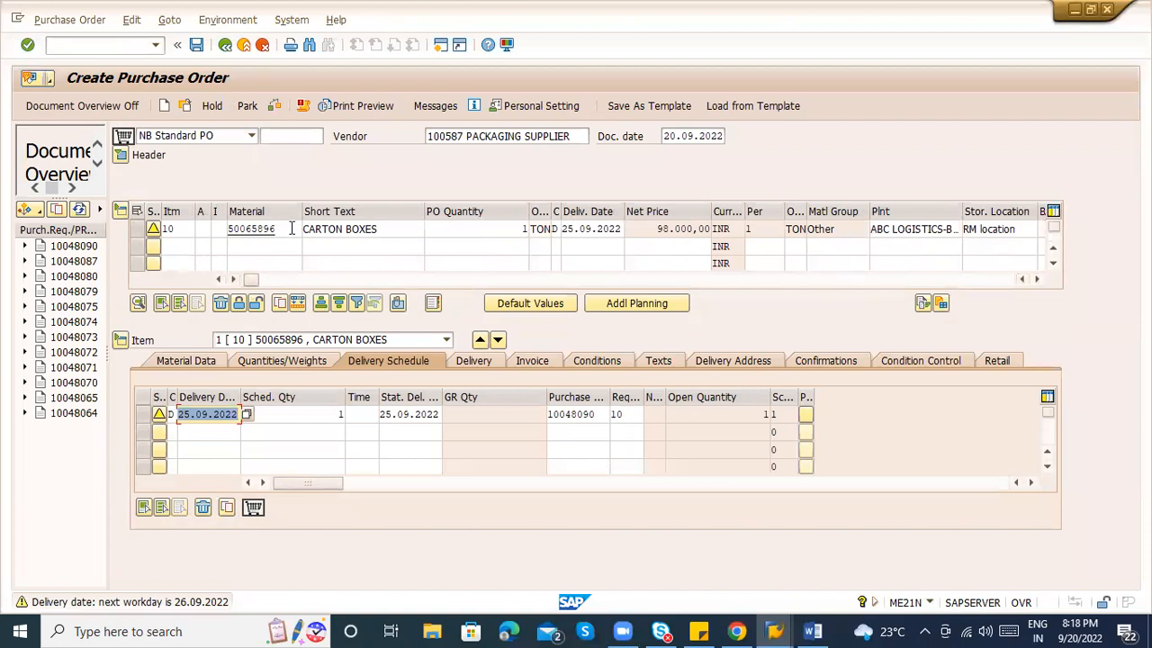
{"action": "left_click", "coordinate": [256, 229]}
{"action": "left_click", "coordinate": [450, 229]}
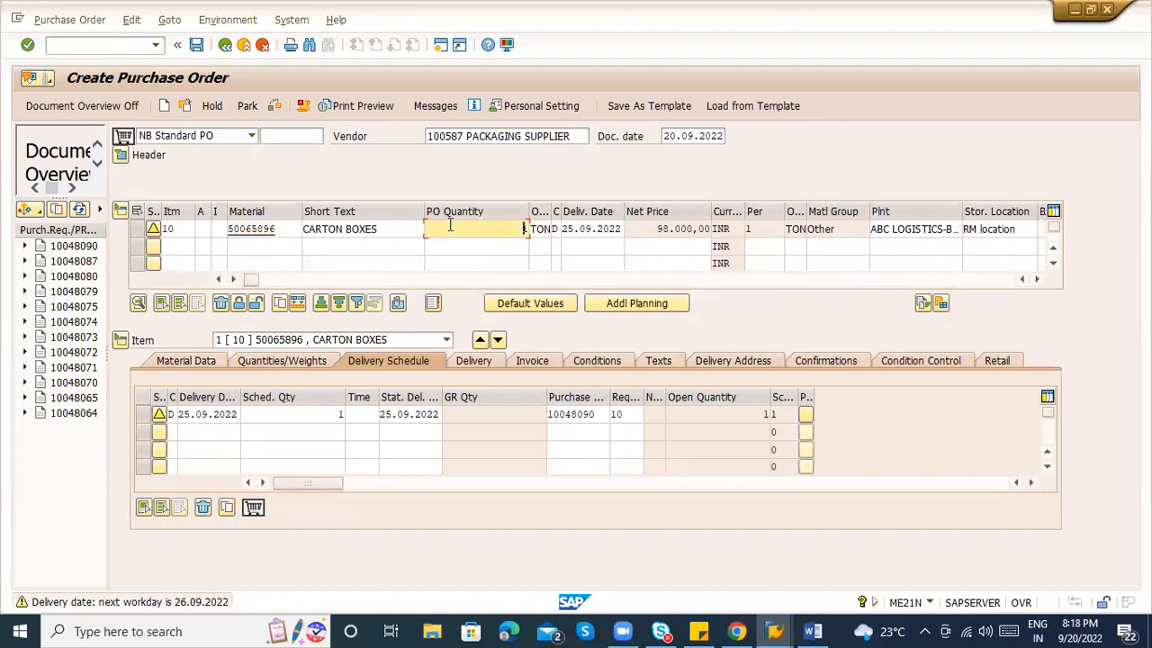
{"action": "left_click_drag", "start_coordinate": [657, 229], "coordinate": [718, 230]}
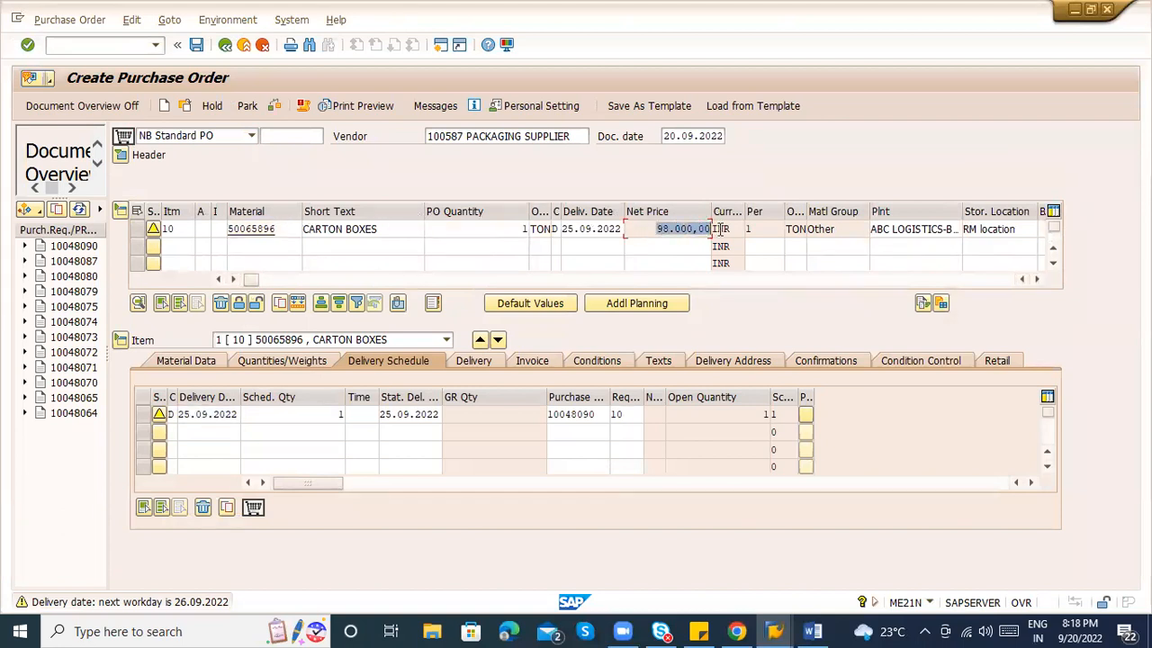
{"action": "left_click", "coordinate": [590, 361]}
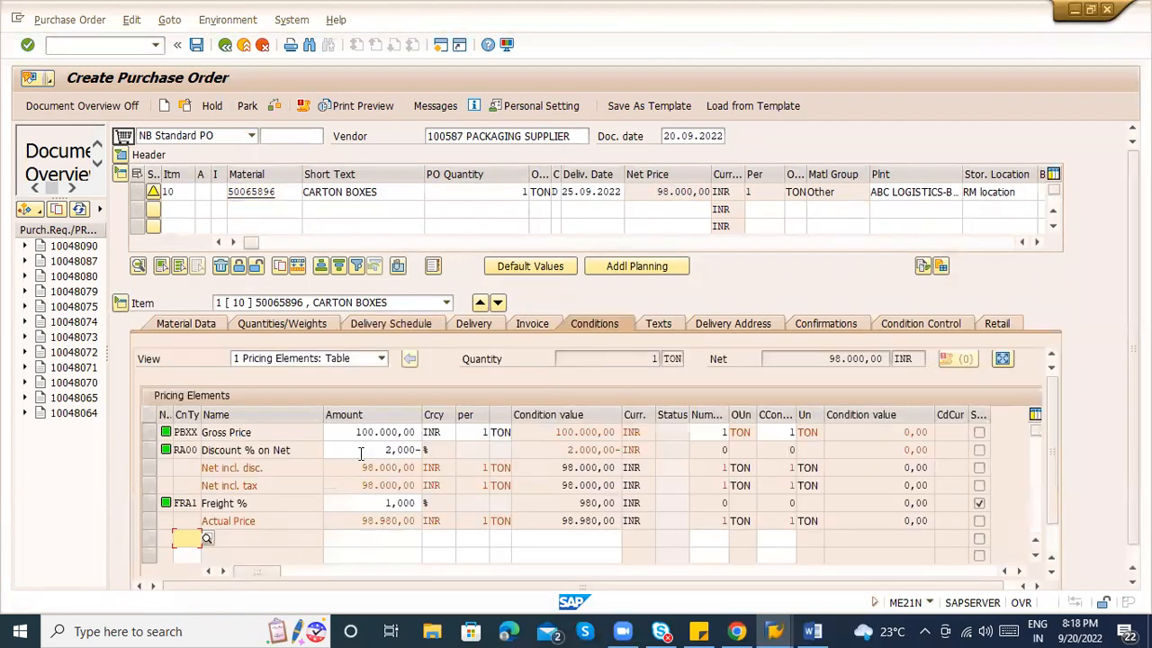
{"action": "left_click_drag", "start_coordinate": [373, 449], "coordinate": [435, 449]}
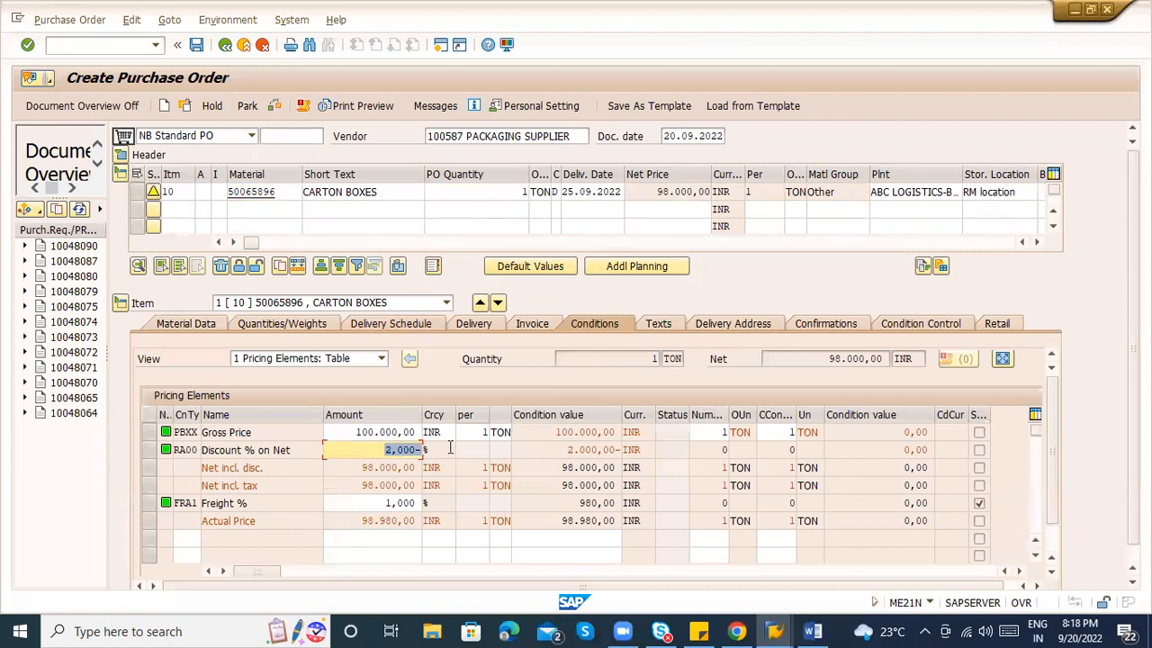
{"action": "left_click_drag", "start_coordinate": [371, 502], "coordinate": [463, 501]}
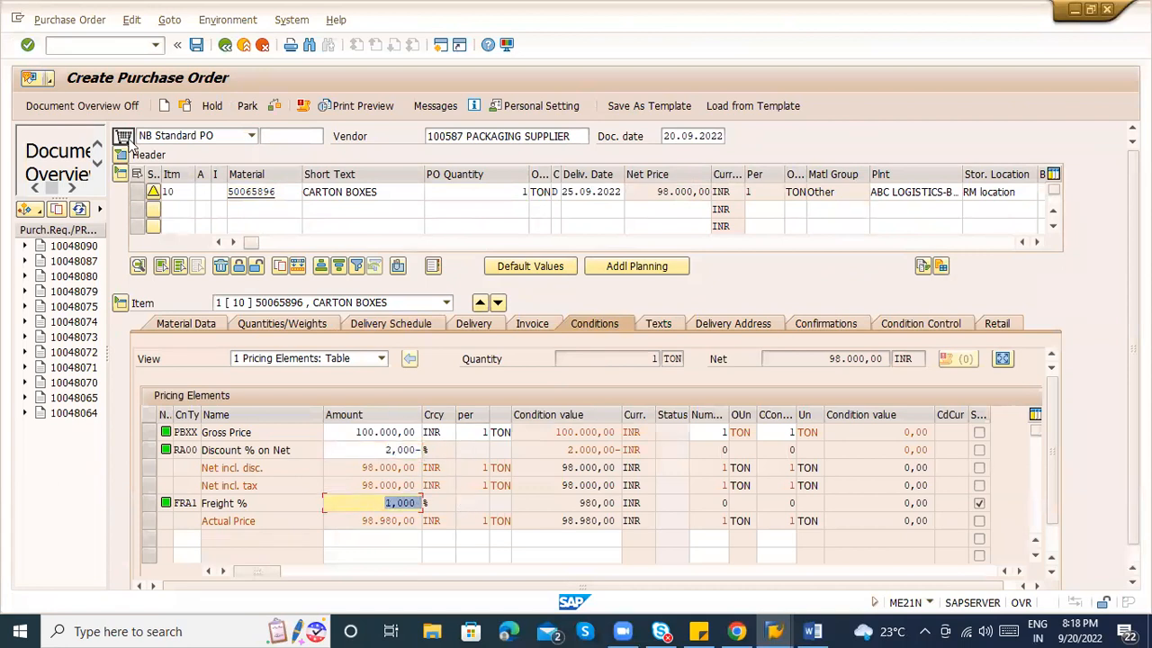
Set header payment terms 0002 and review its 3% and 2% cash discount rates.
{"action": "left_click", "coordinate": [123, 155]}
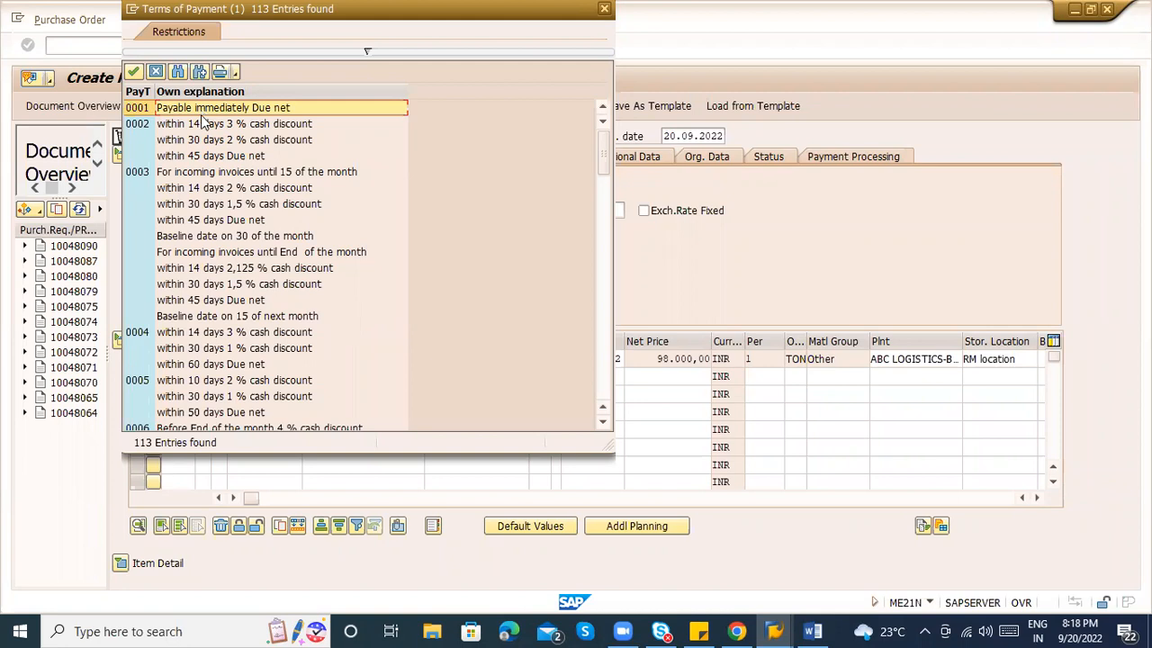
{"action": "left_click", "coordinate": [202, 123]}
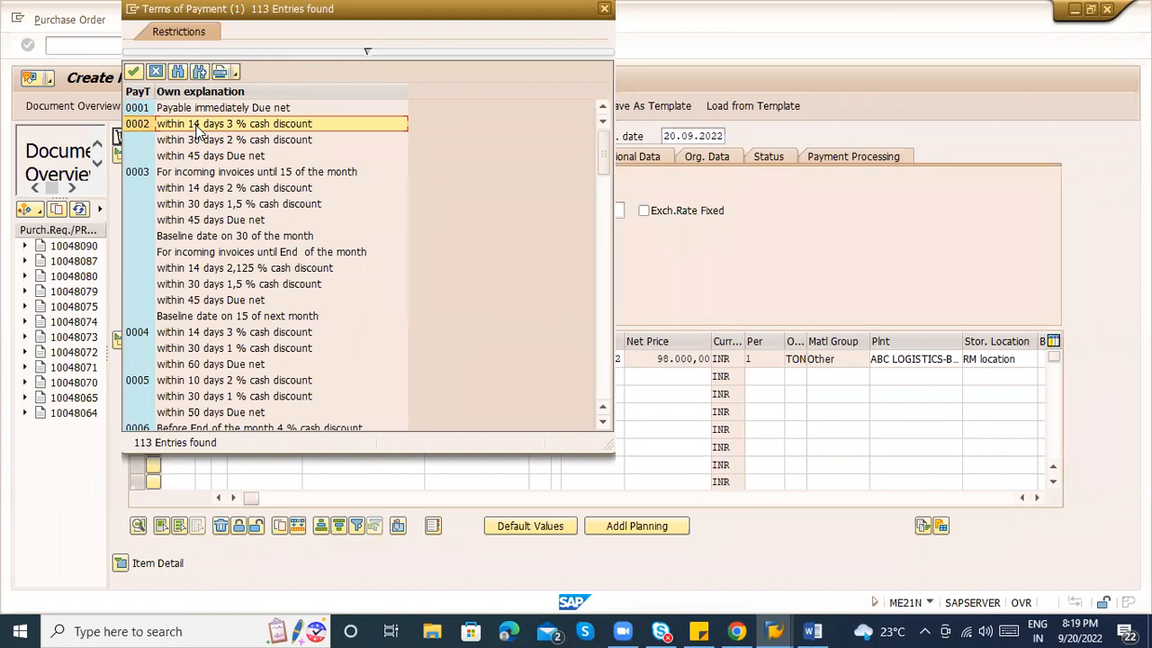
{"action": "double_click", "coordinate": [197, 127]}
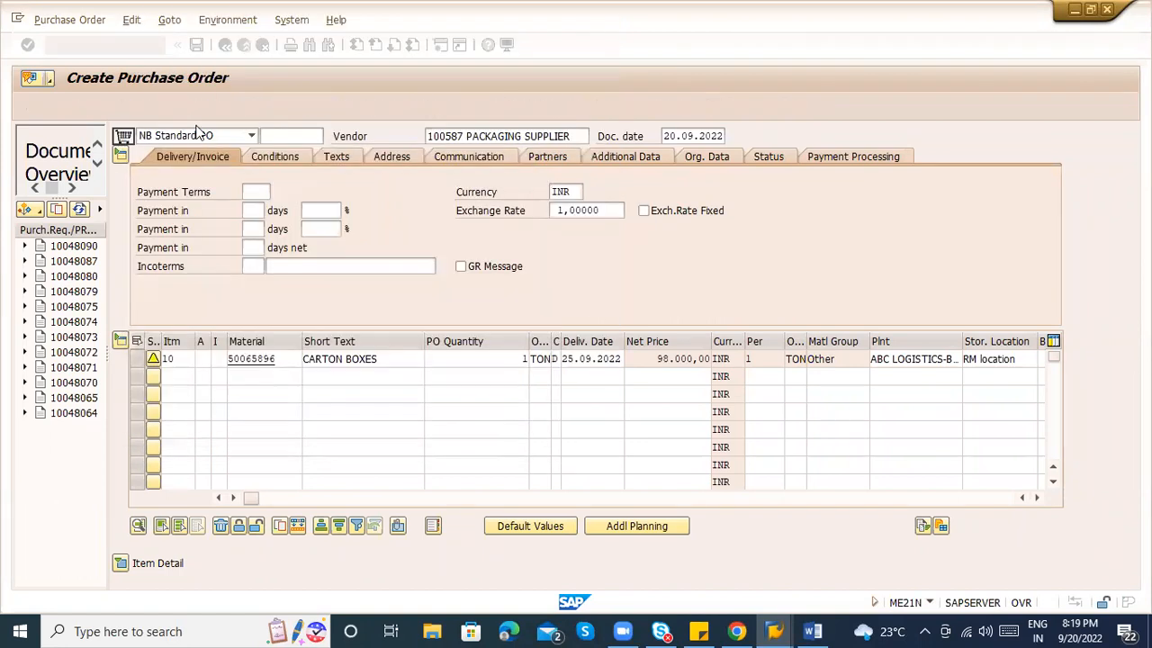
{"action": "key", "text": "Return"}
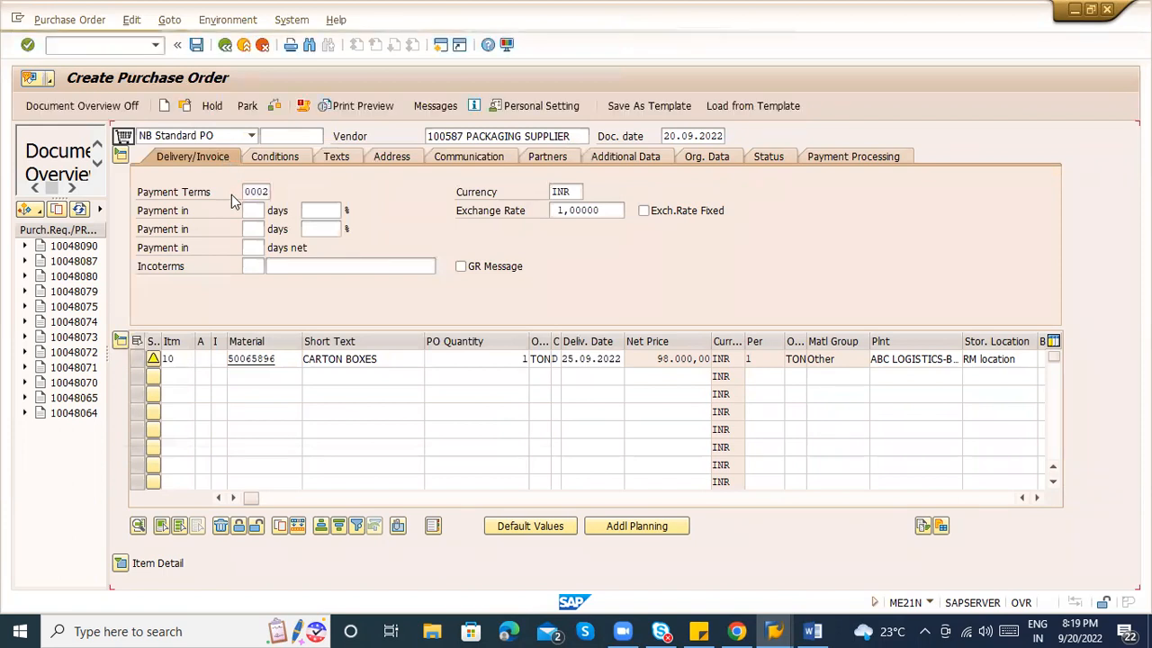
{"action": "left_click", "coordinate": [315, 210]}
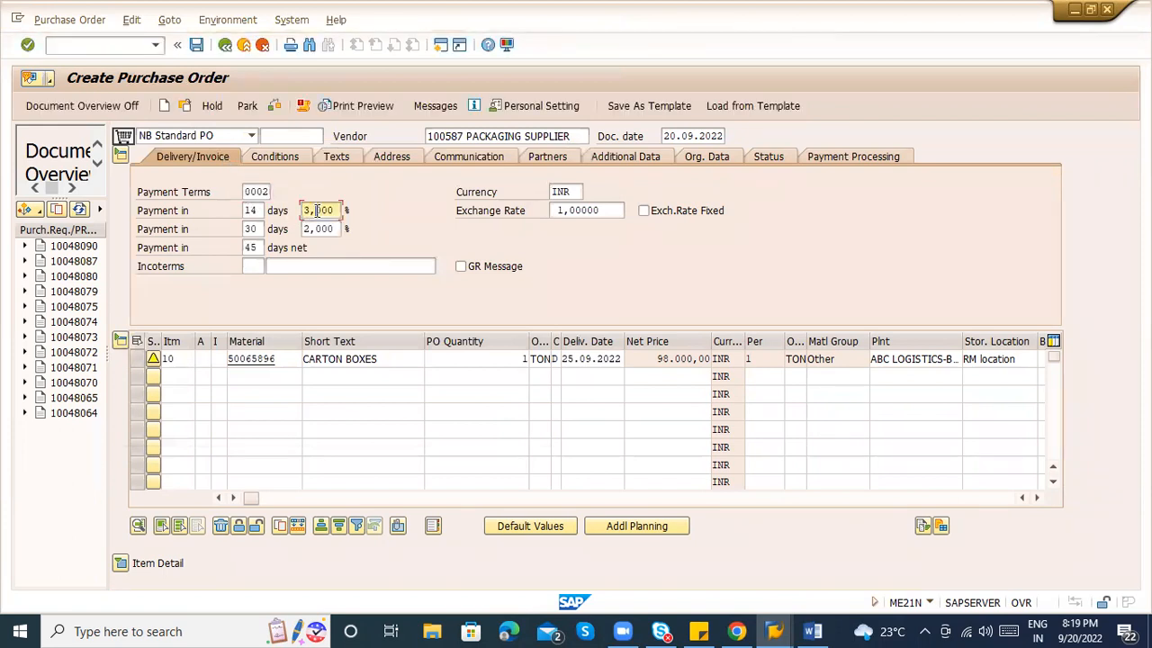
{"action": "left_click", "coordinate": [321, 229]}
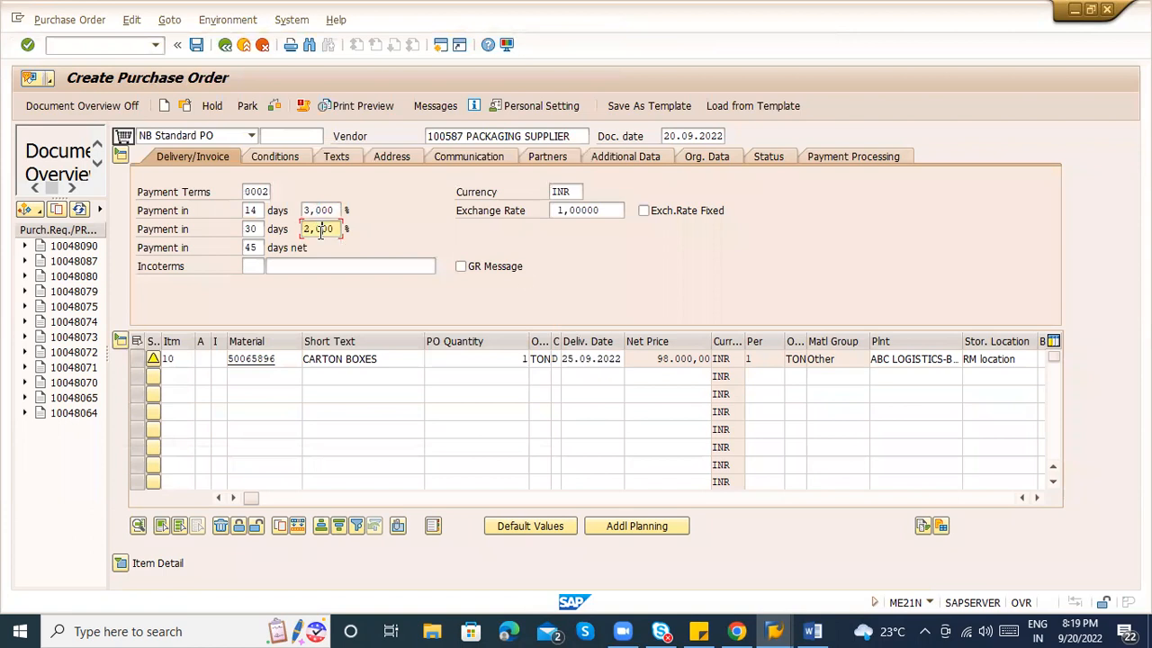
{"action": "left_click", "coordinate": [129, 561]}
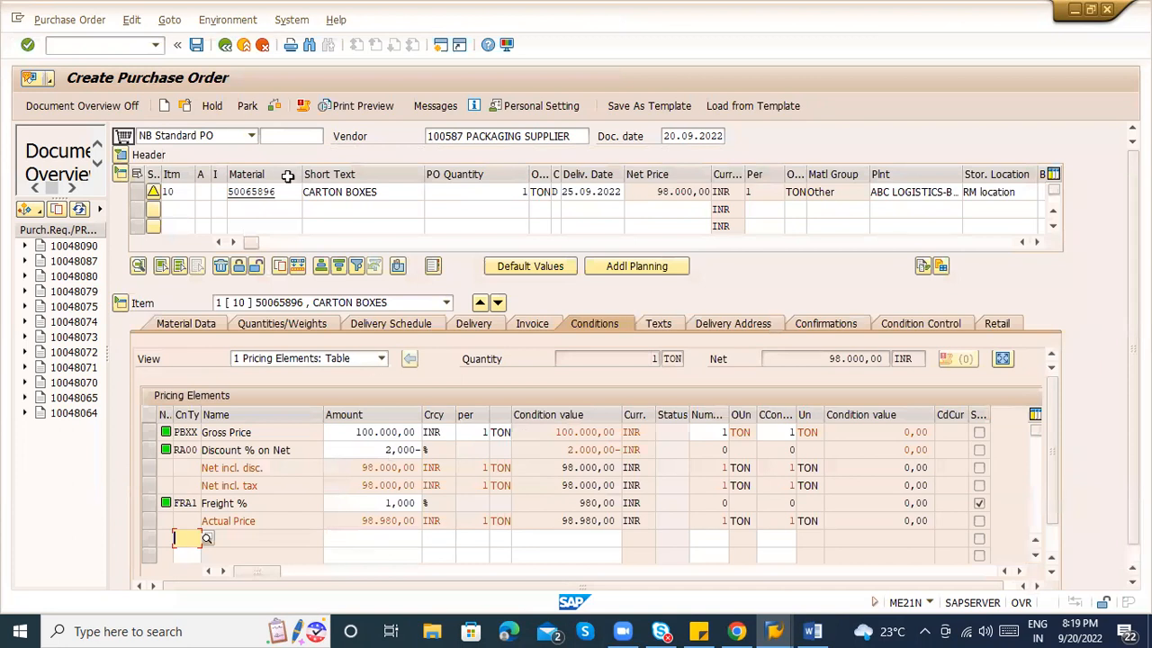
{"action": "left_click", "coordinate": [275, 108]}
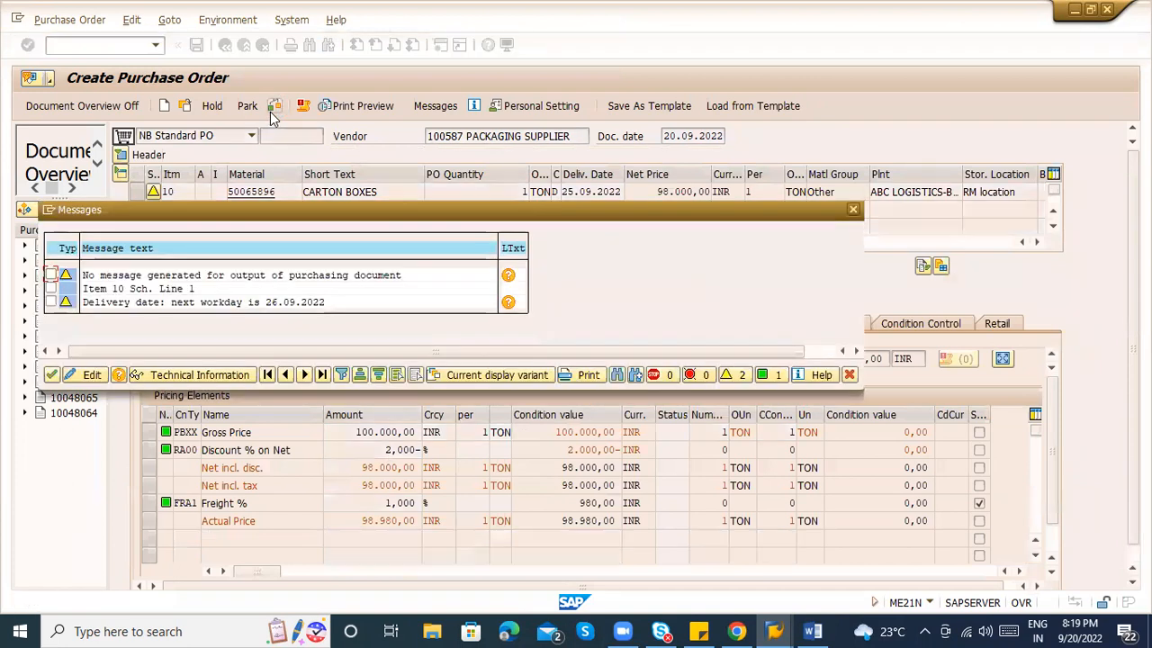
{"action": "key", "text": "Return"}
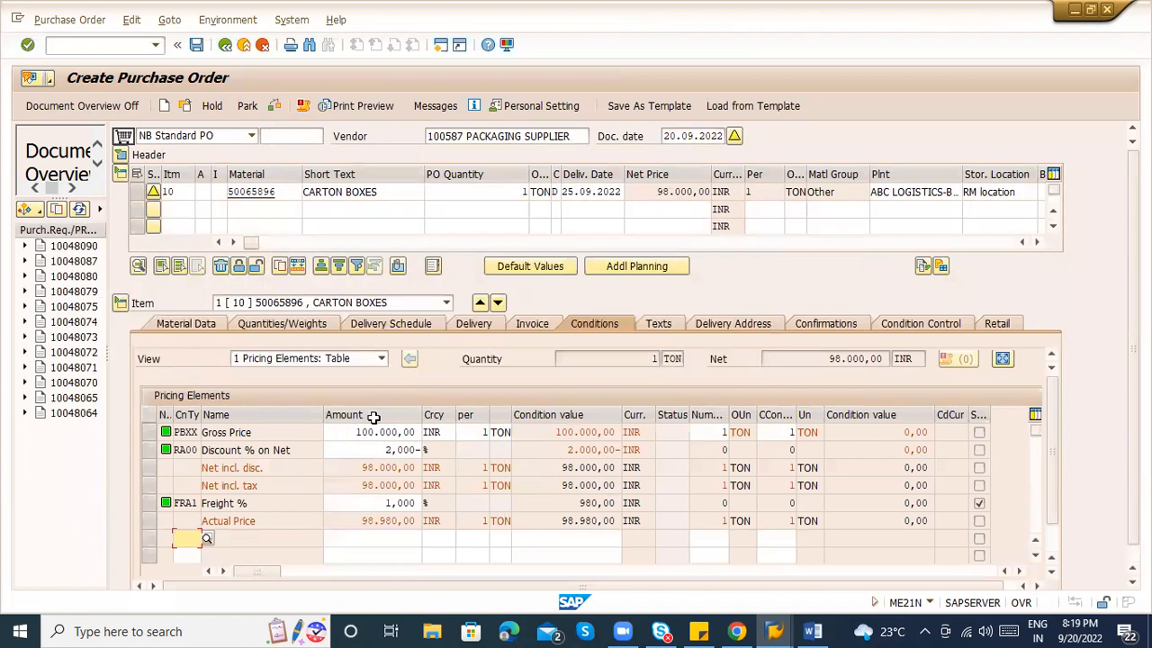
{"action": "left_click", "coordinate": [206, 539]}
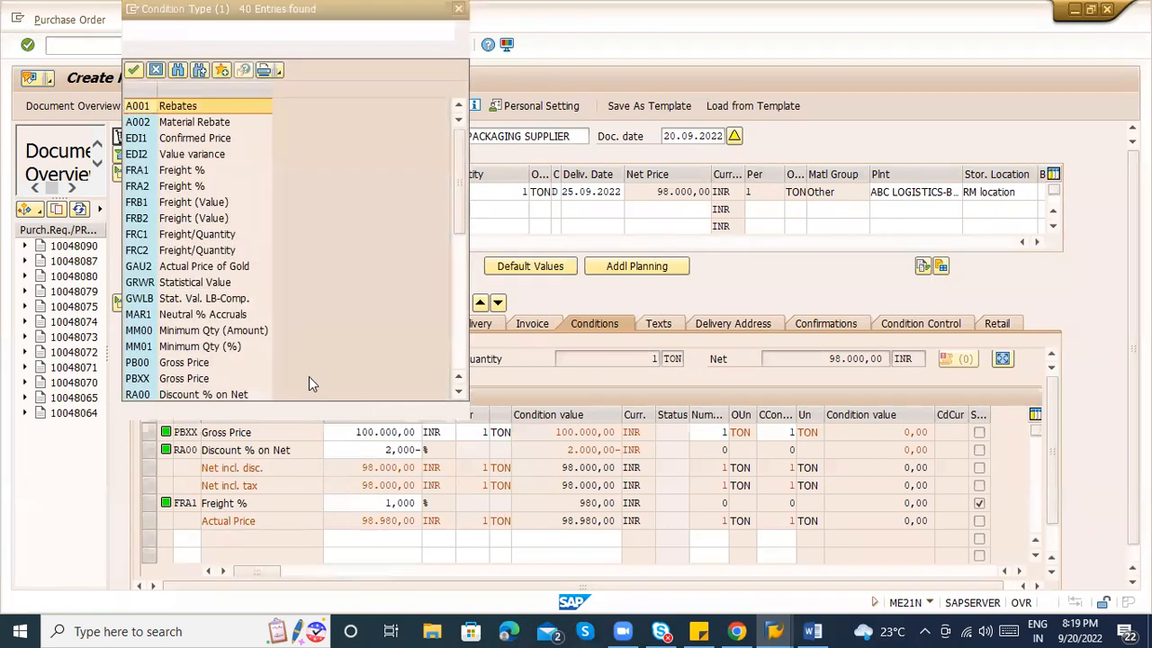
{"action": "left_click", "coordinate": [458, 346]}
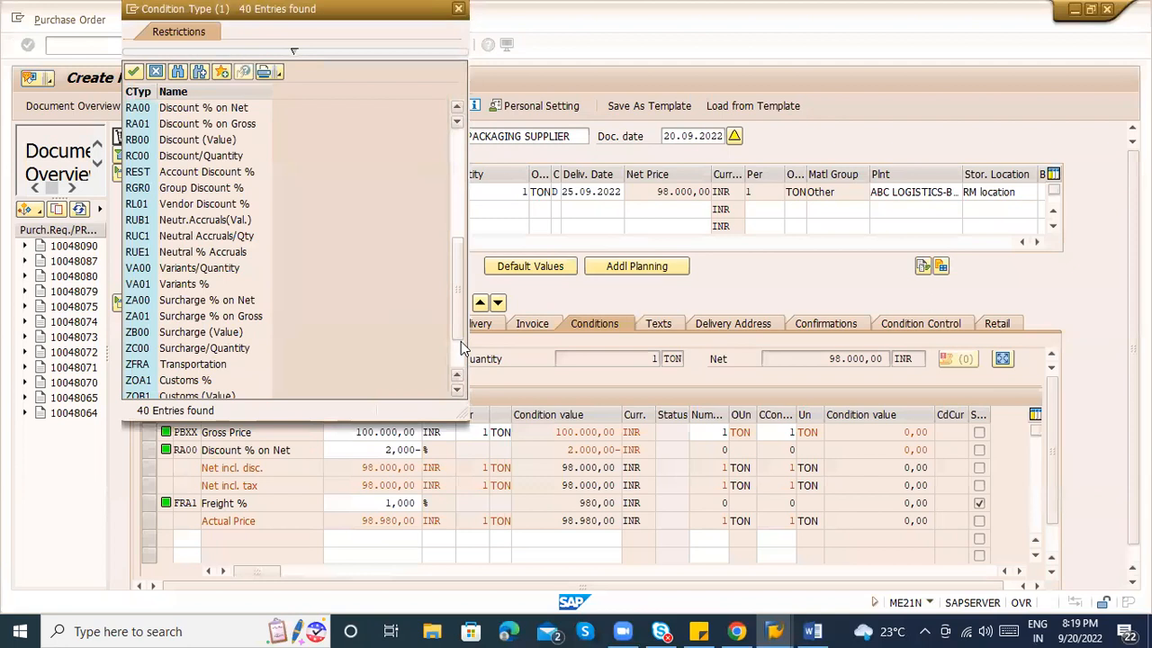
{"action": "left_click", "coordinate": [459, 358]}
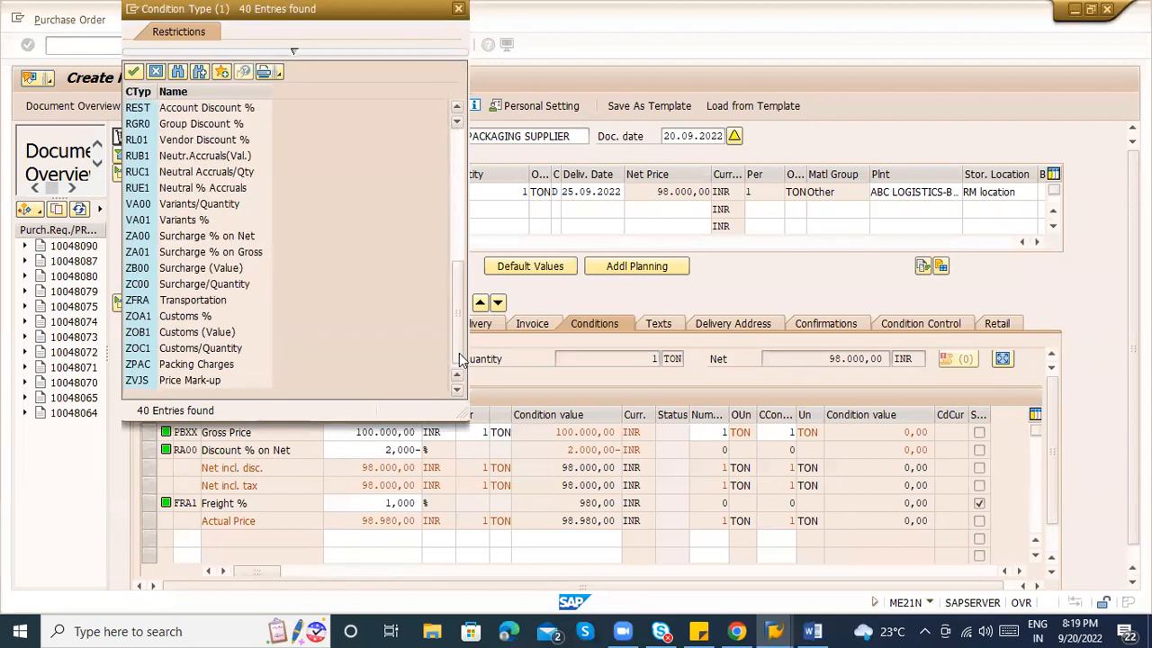
{"action": "left_click", "coordinate": [459, 216]}
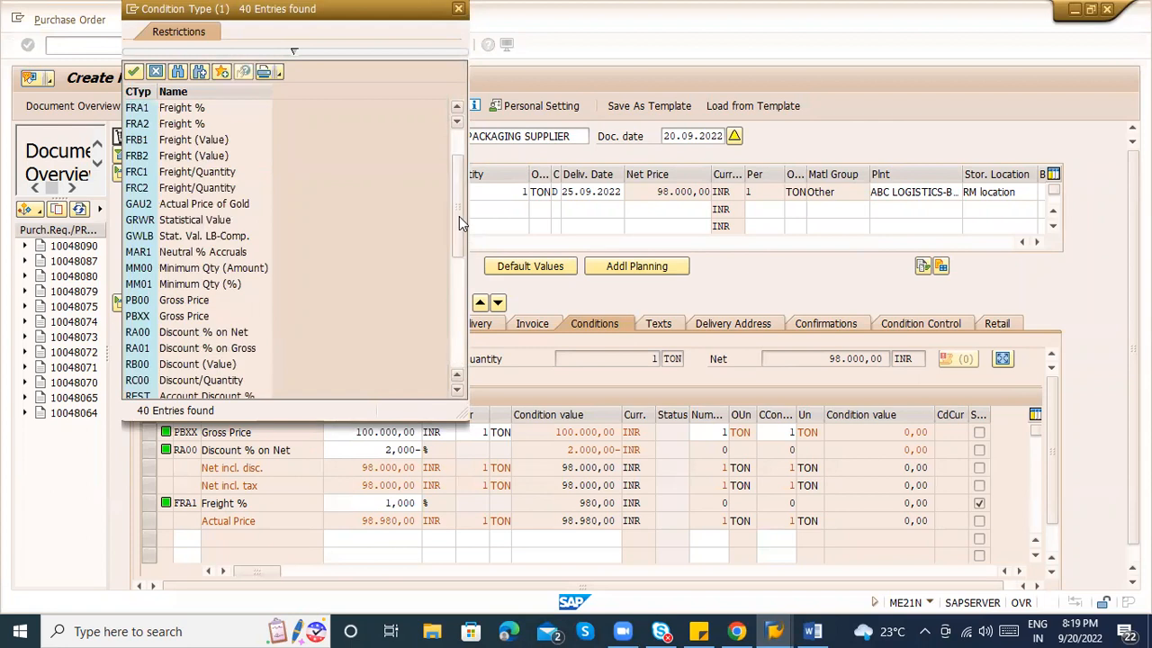
{"action": "left_click", "coordinate": [457, 148]}
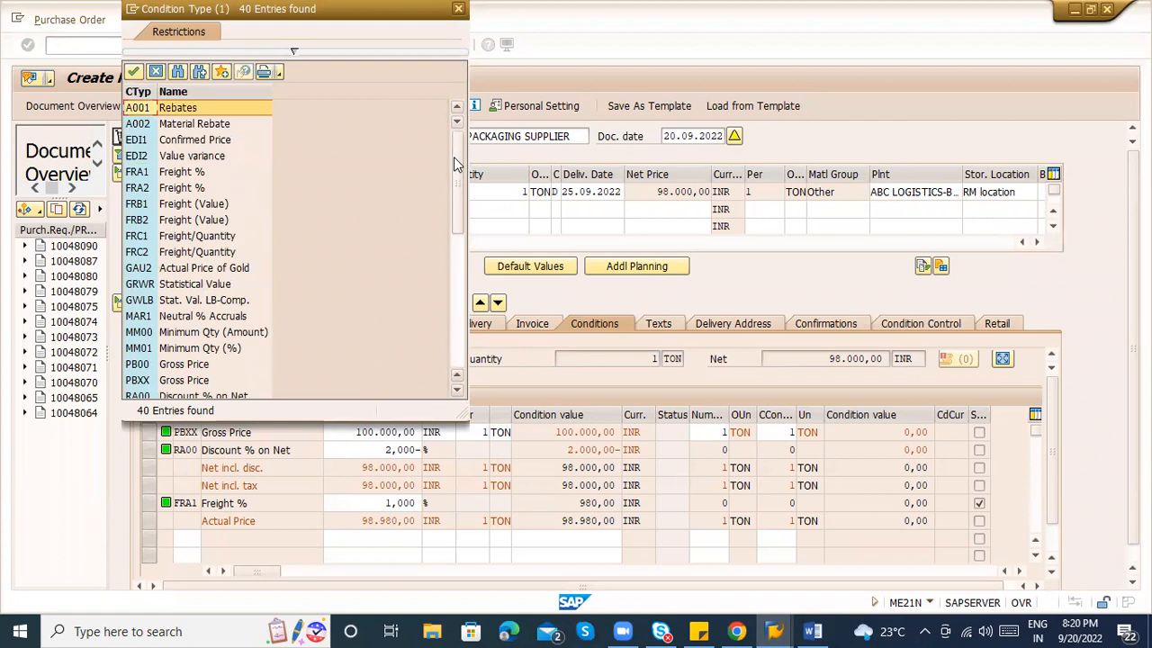
{"action": "key", "text": "Escape"}
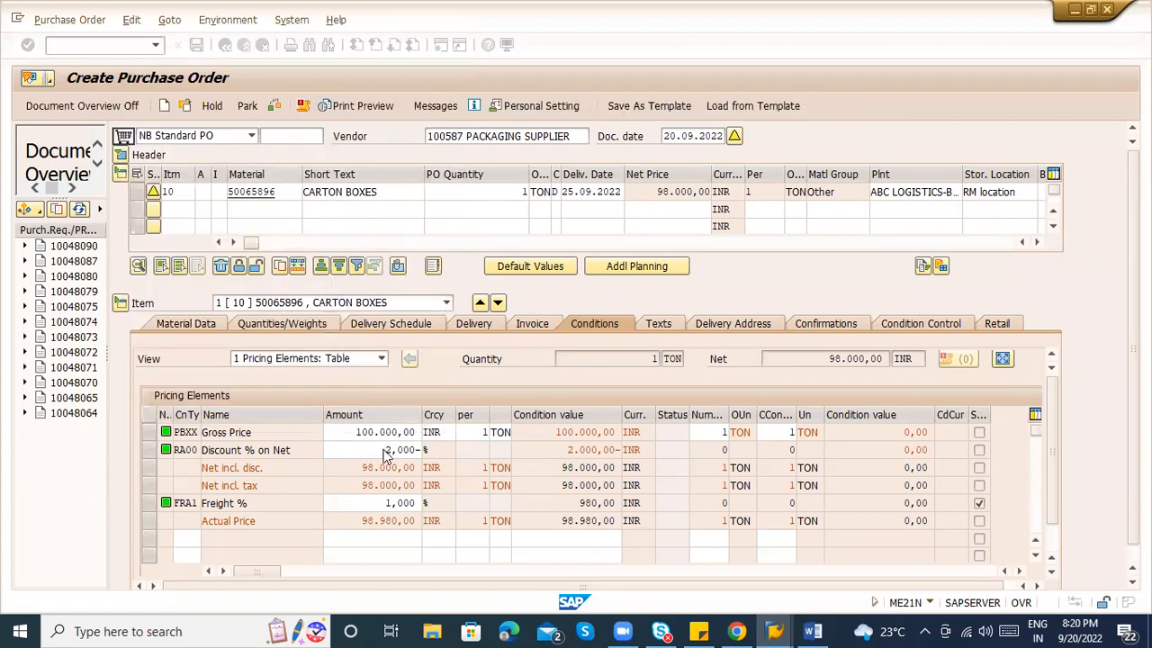
{"action": "left_click", "coordinate": [370, 540]}
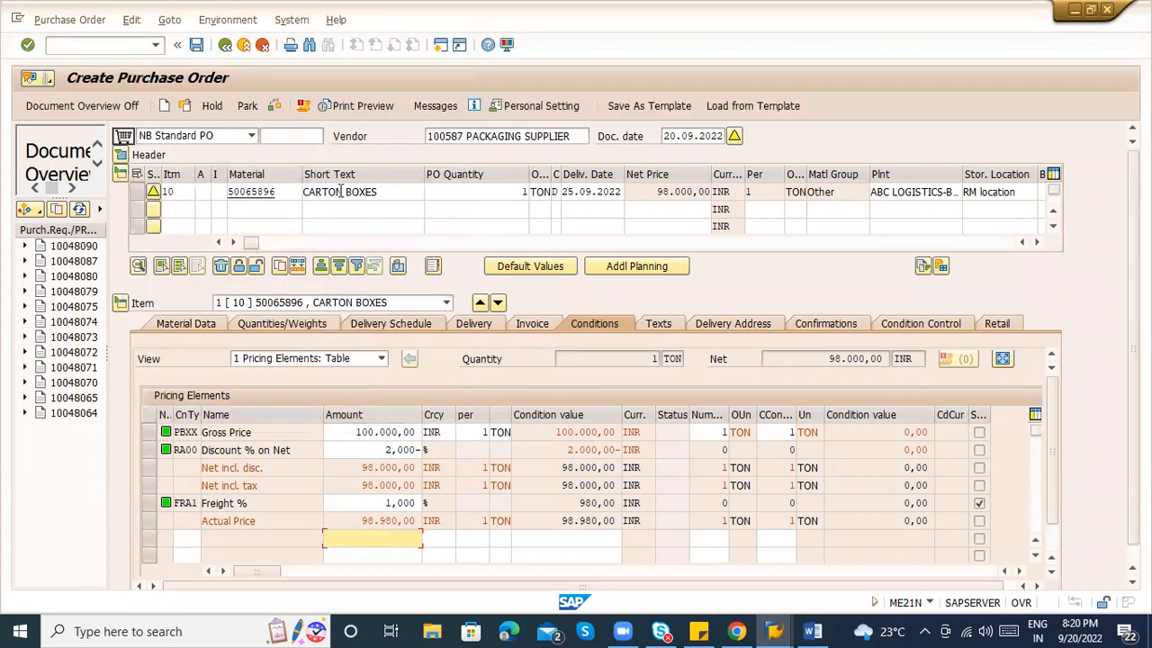
Show the header's delivery/invoice data and check the 14-day 3% payment term.
{"action": "left_click", "coordinate": [122, 157]}
{"action": "left_click", "coordinate": [253, 210]}
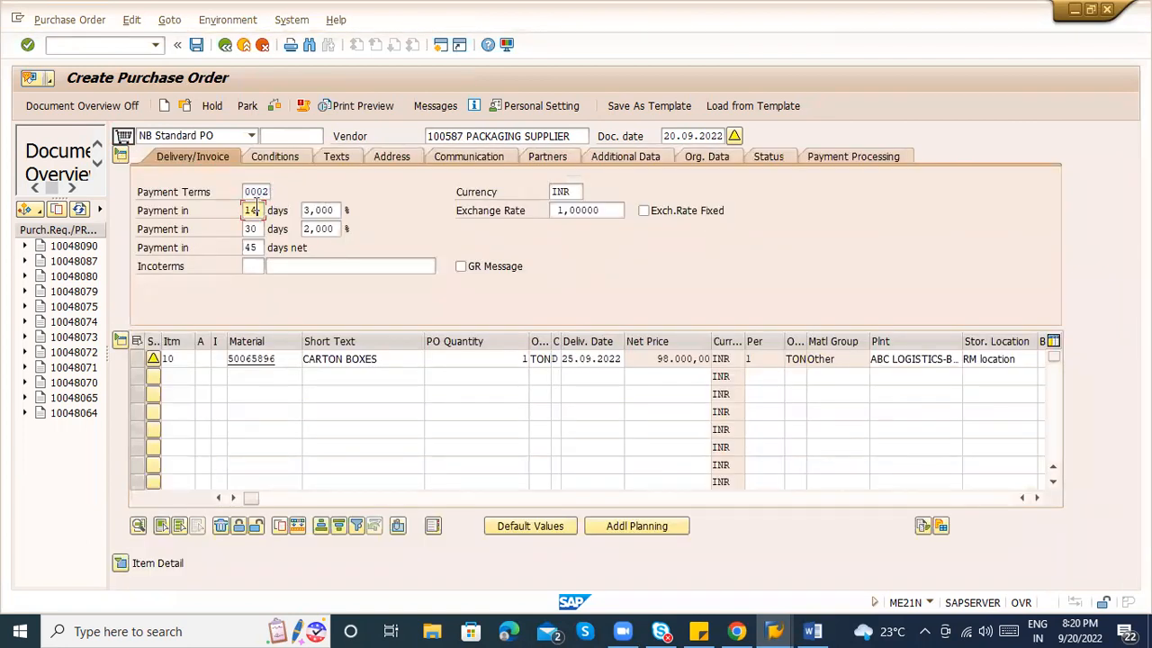
{"action": "left_click", "coordinate": [315, 209]}
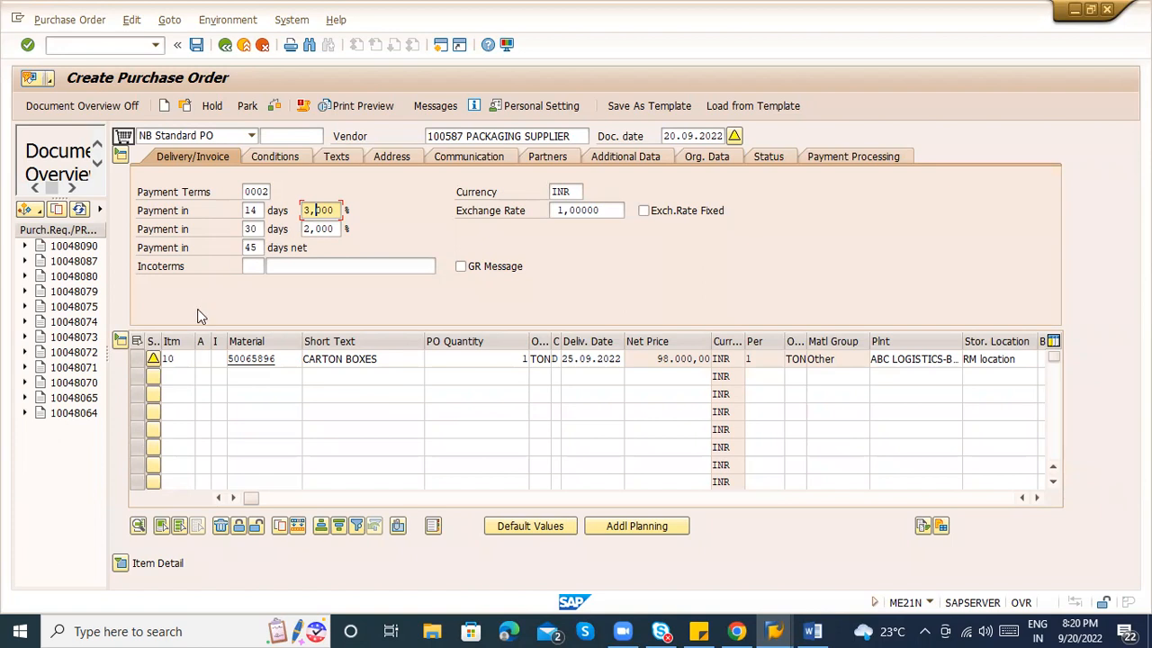
View and close the carton boxes item warning, then open the vendor master record.
{"action": "left_click", "coordinate": [153, 357]}
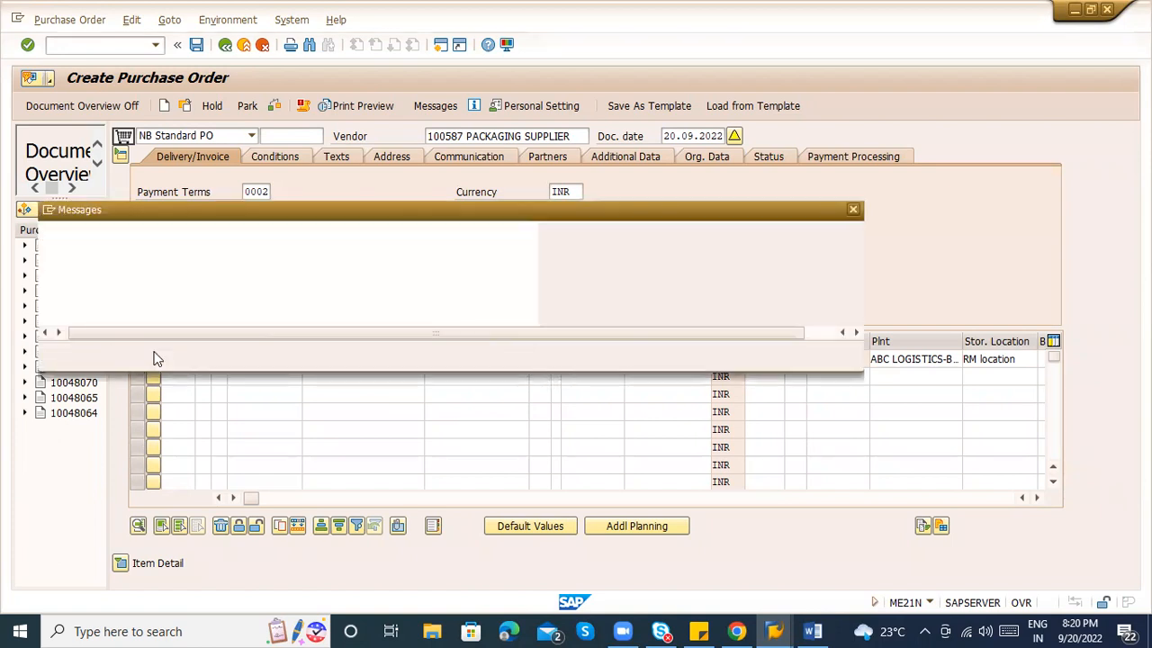
{"action": "key", "text": "Return"}
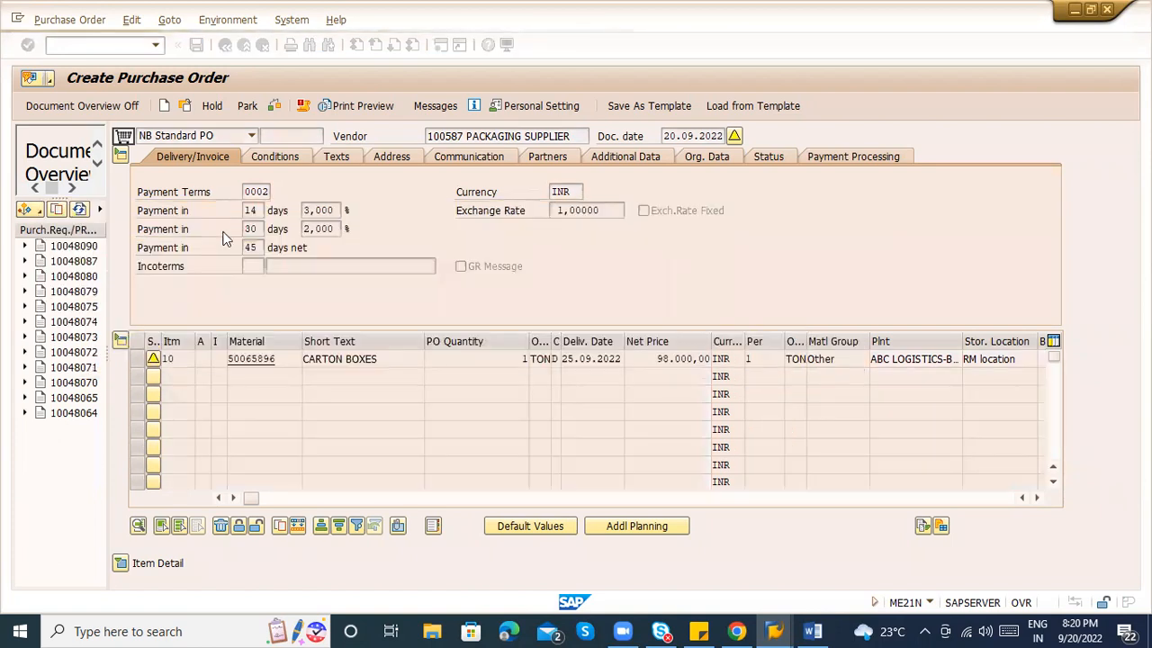
{"action": "double_click", "coordinate": [466, 137]}
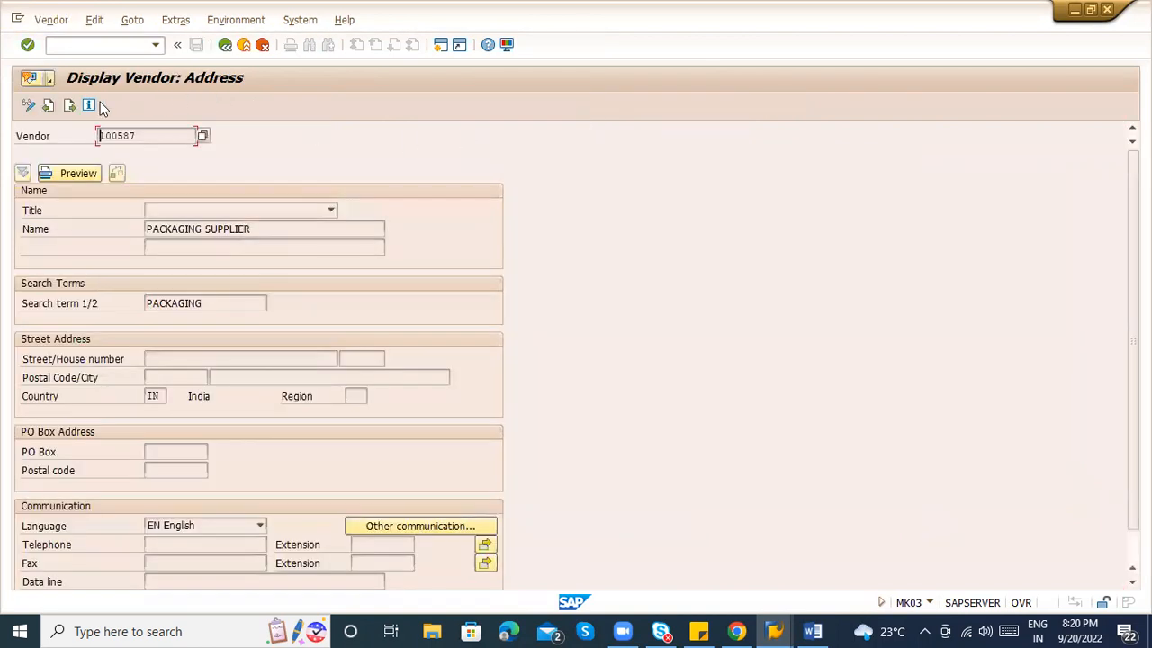
Check vendor 100587's purchasing data for terms of payment, finding none, and return.
{"action": "left_click", "coordinate": [71, 104]}
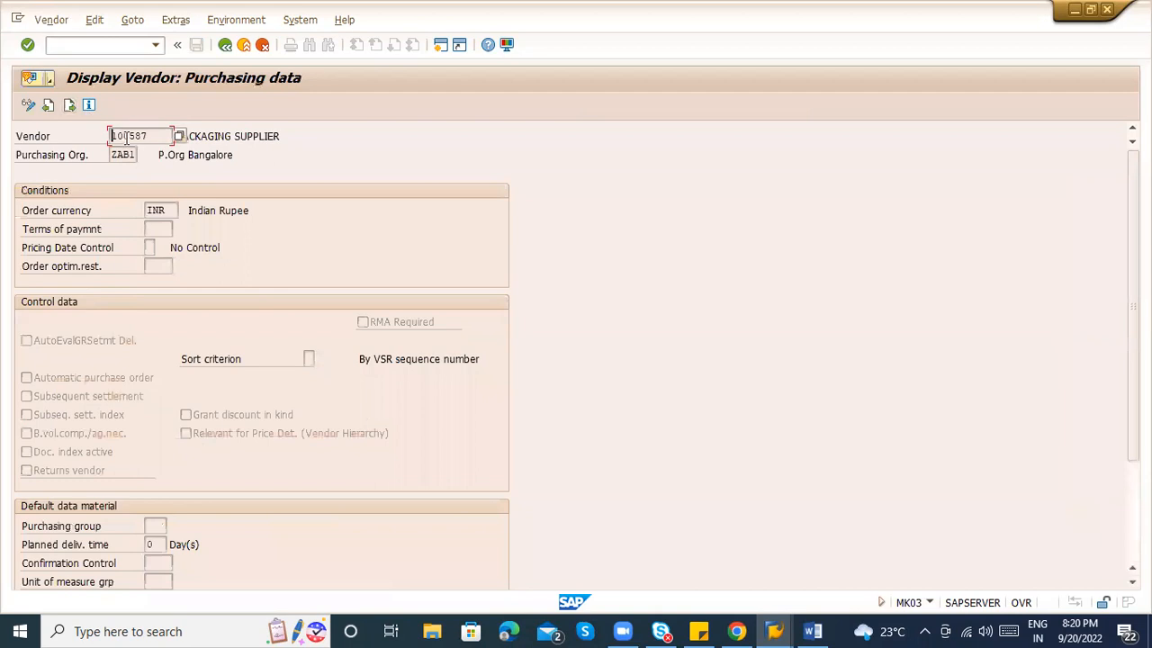
{"action": "left_click", "coordinate": [151, 229]}
{"action": "left_click", "coordinate": [180, 230]}
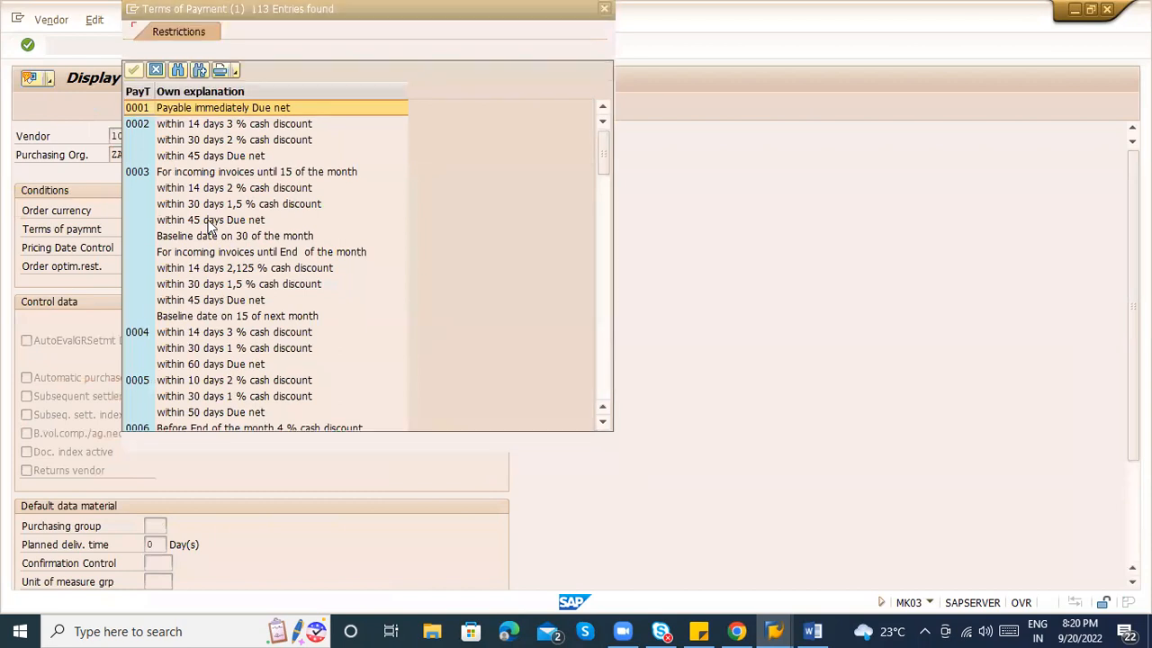
{"action": "key", "text": "Escape"}
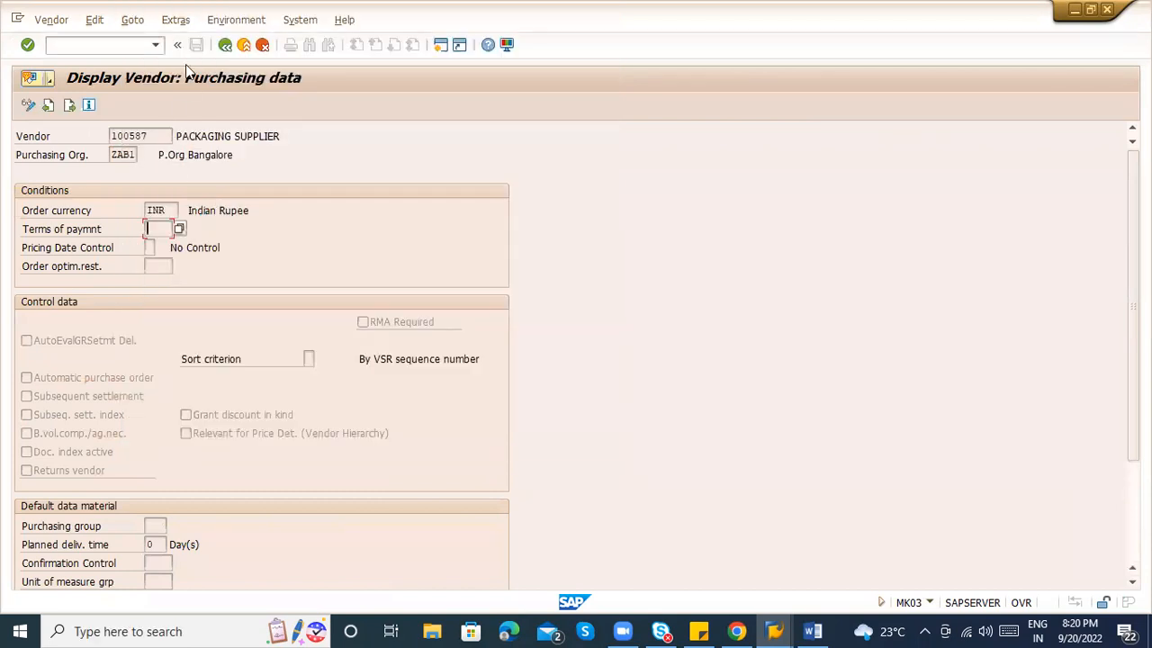
{"action": "left_click", "coordinate": [131, 23]}
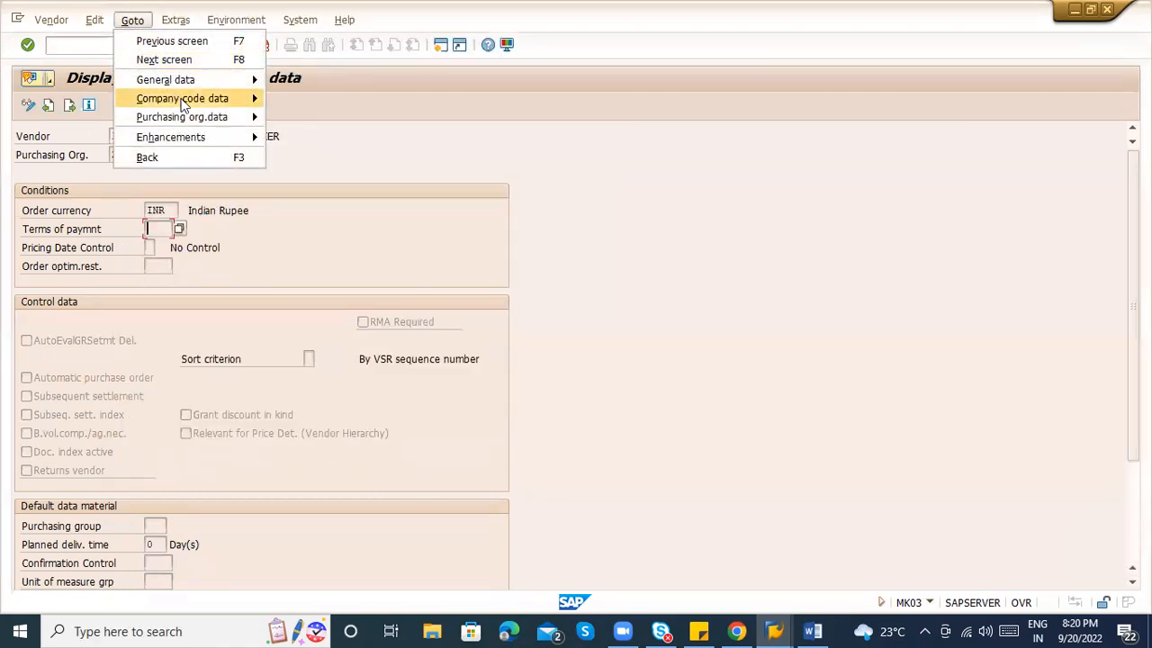
{"action": "mouse_move", "coordinate": [162, 98]}
{"action": "left_click", "coordinate": [210, 234]}
Back in the purchase order, browse Incoterms options CFR, CIP, CPT, DAF, DDU and DES.
{"action": "left_click", "coordinate": [226, 47]}
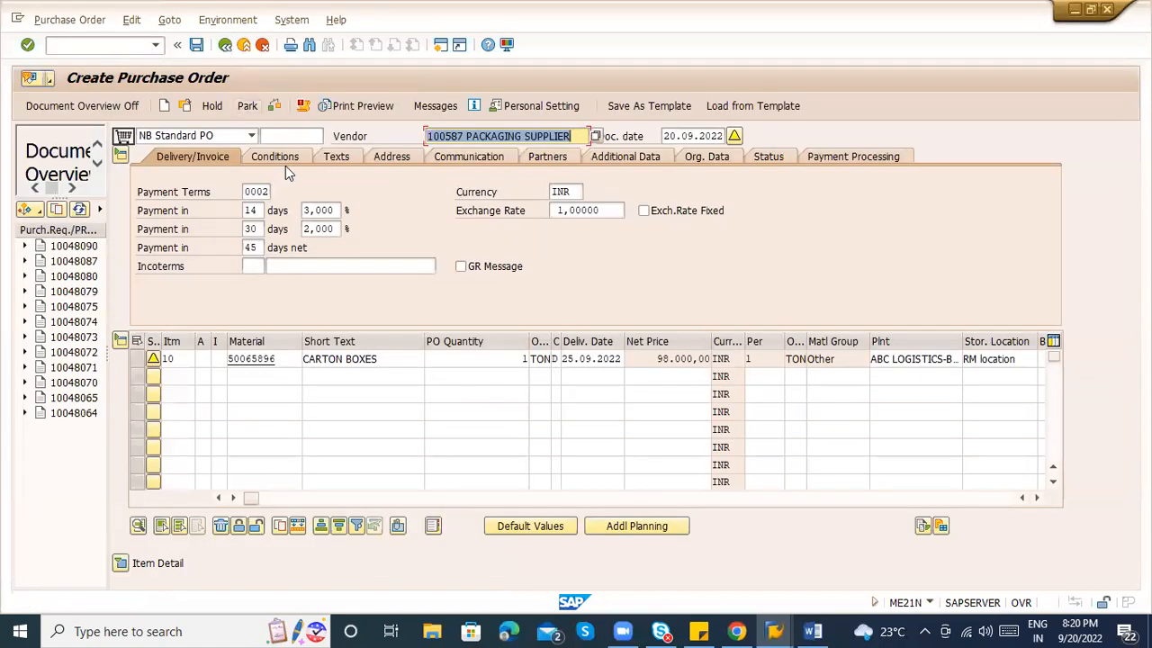
{"action": "left_click", "coordinate": [250, 210]}
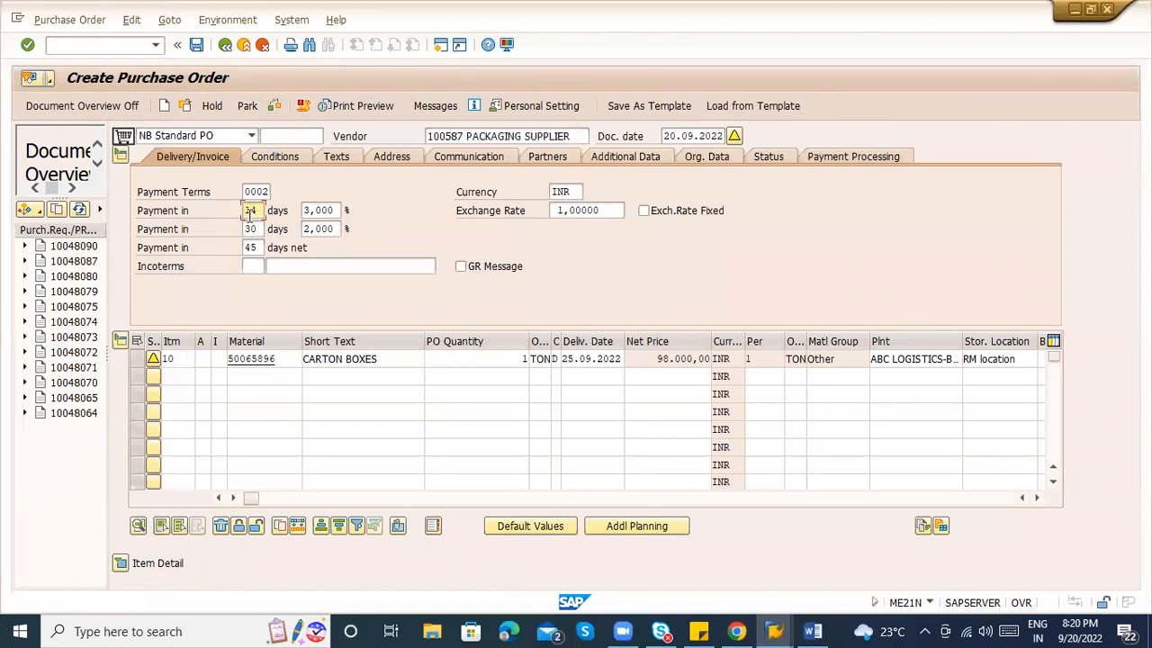
{"action": "left_click", "coordinate": [259, 267]}
{"action": "left_click", "coordinate": [271, 267]}
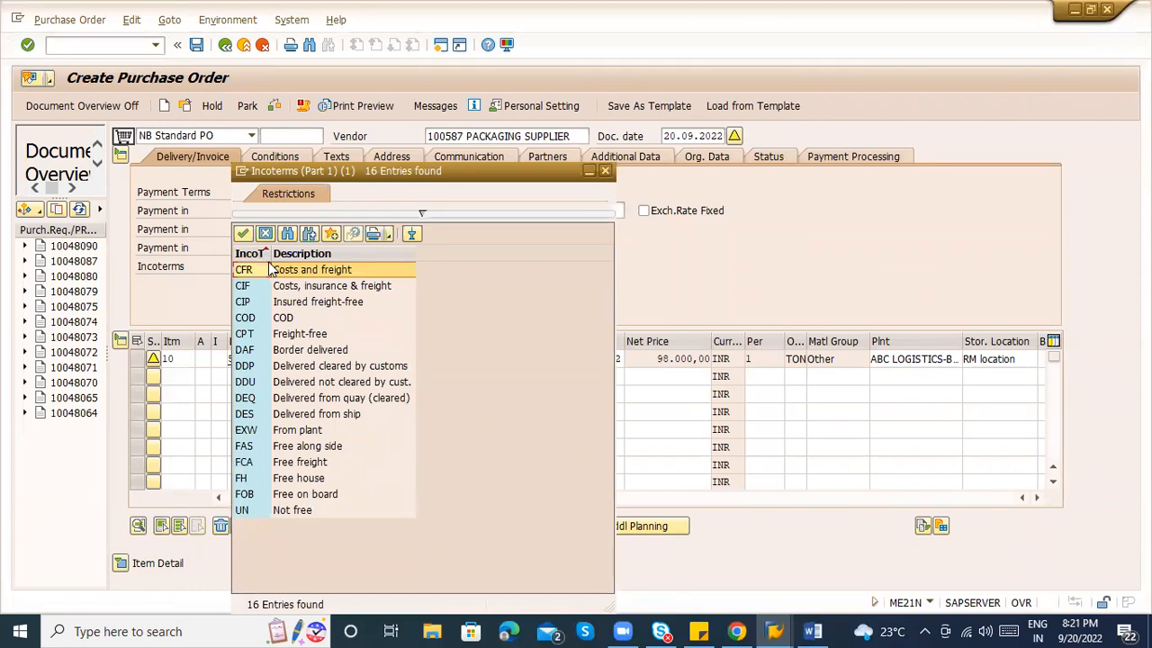
{"action": "left_click", "coordinate": [330, 275]}
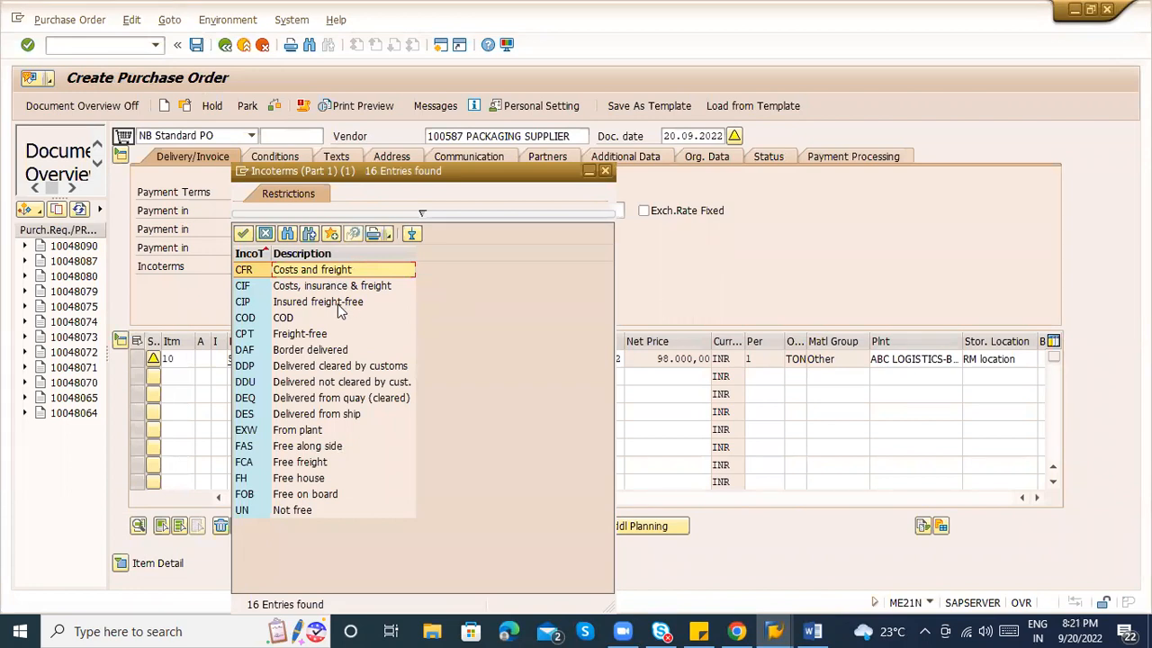
{"action": "left_click", "coordinate": [339, 304]}
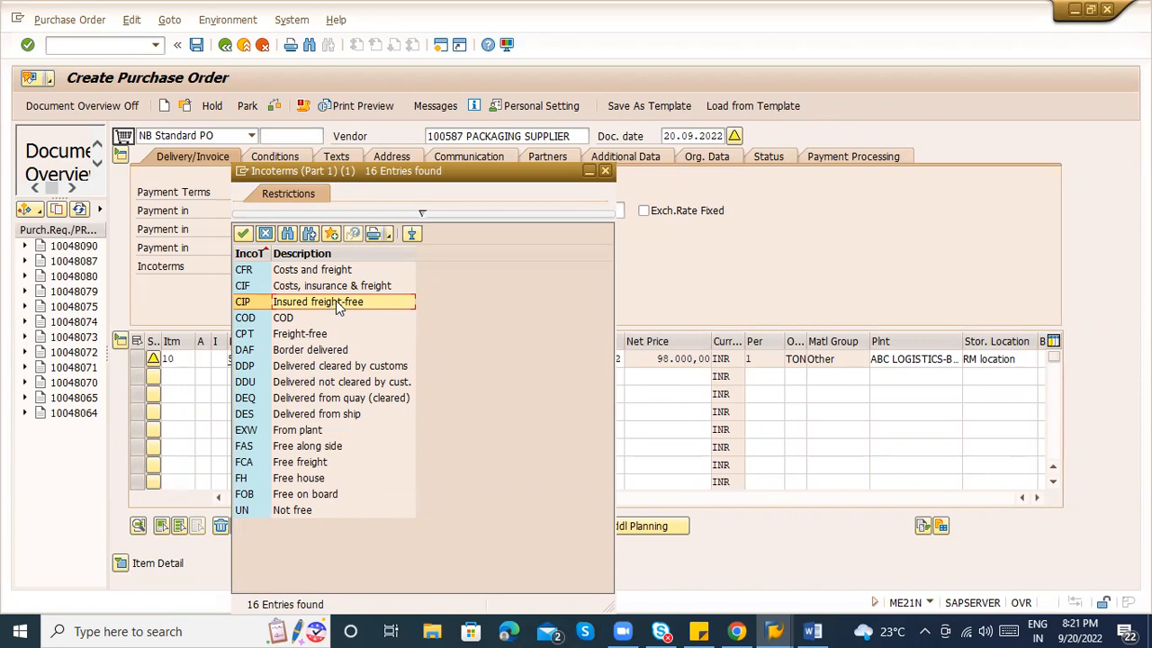
{"action": "left_click", "coordinate": [292, 335]}
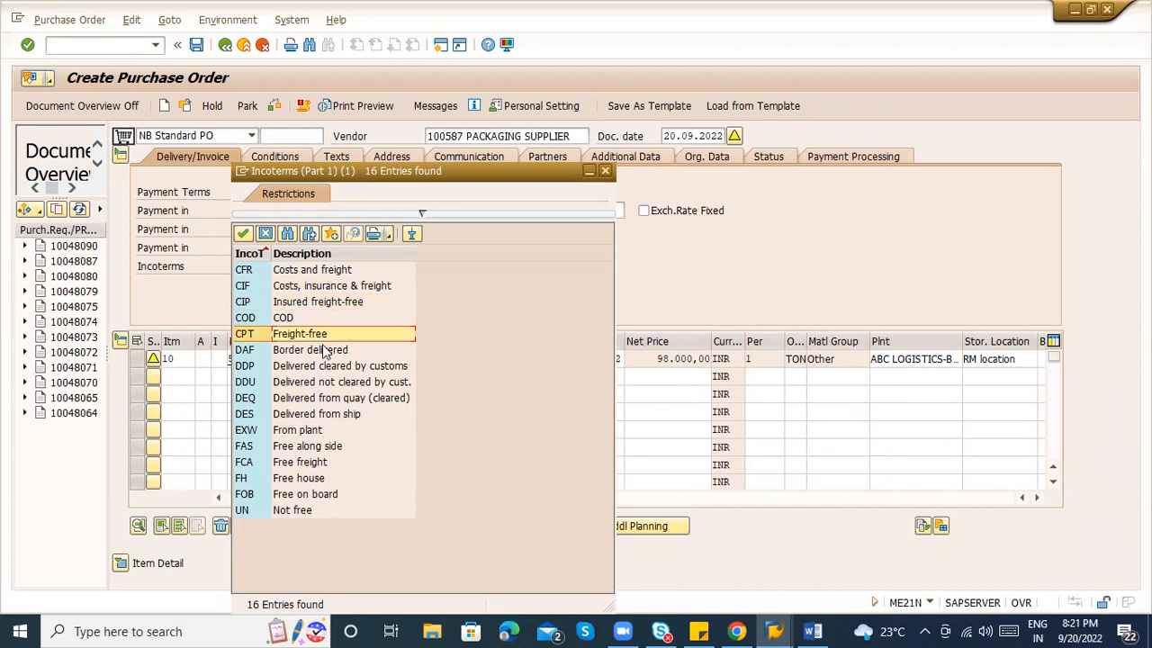
{"action": "left_click", "coordinate": [325, 351]}
{"action": "left_click", "coordinate": [330, 382]}
{"action": "left_click", "coordinate": [327, 415]}
Fill Incoterms with FAS, then clear it to leave Incoterms blank.
{"action": "double_click", "coordinate": [326, 448]}
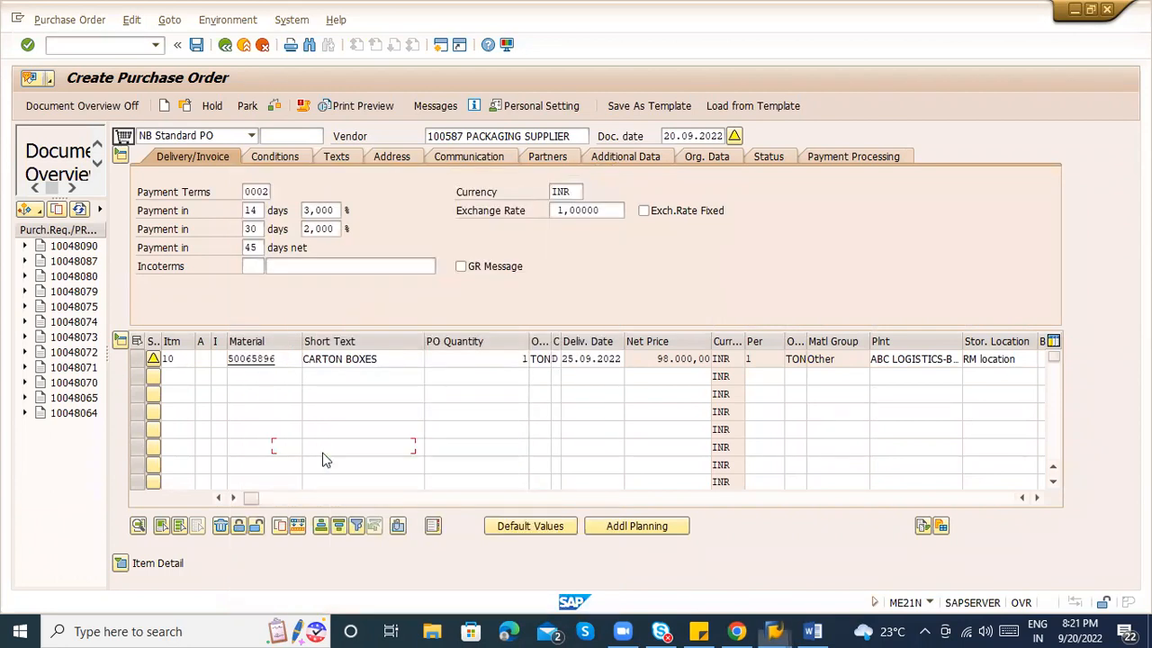
{"action": "key", "text": "BackSpace"}
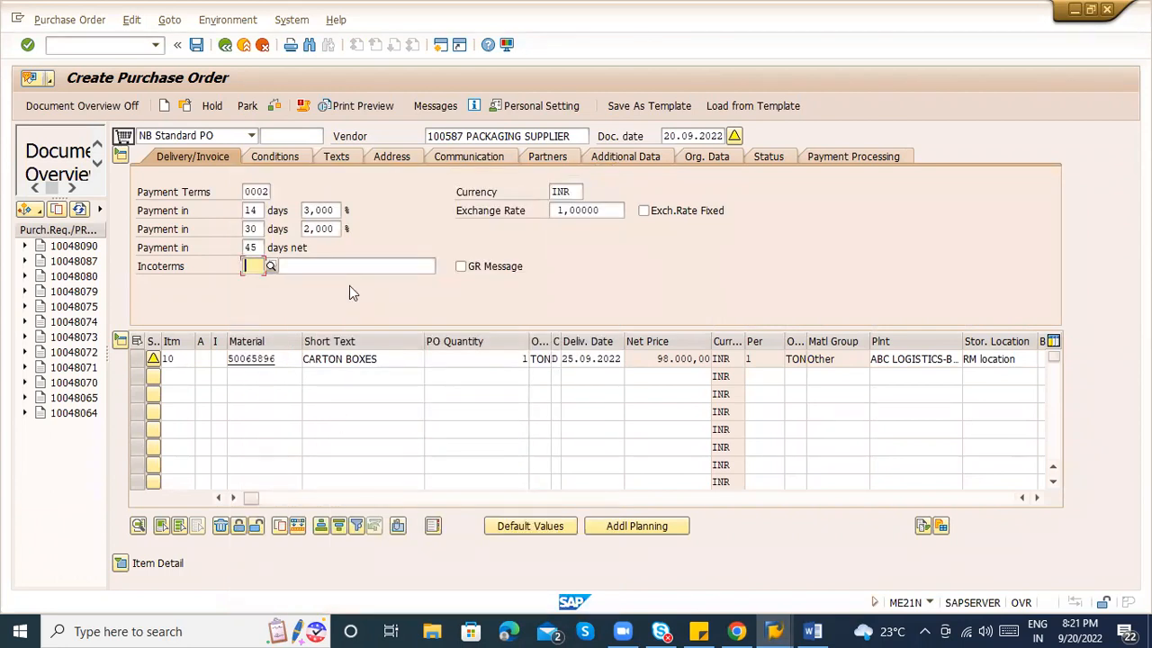
{"action": "left_click", "coordinate": [334, 267]}
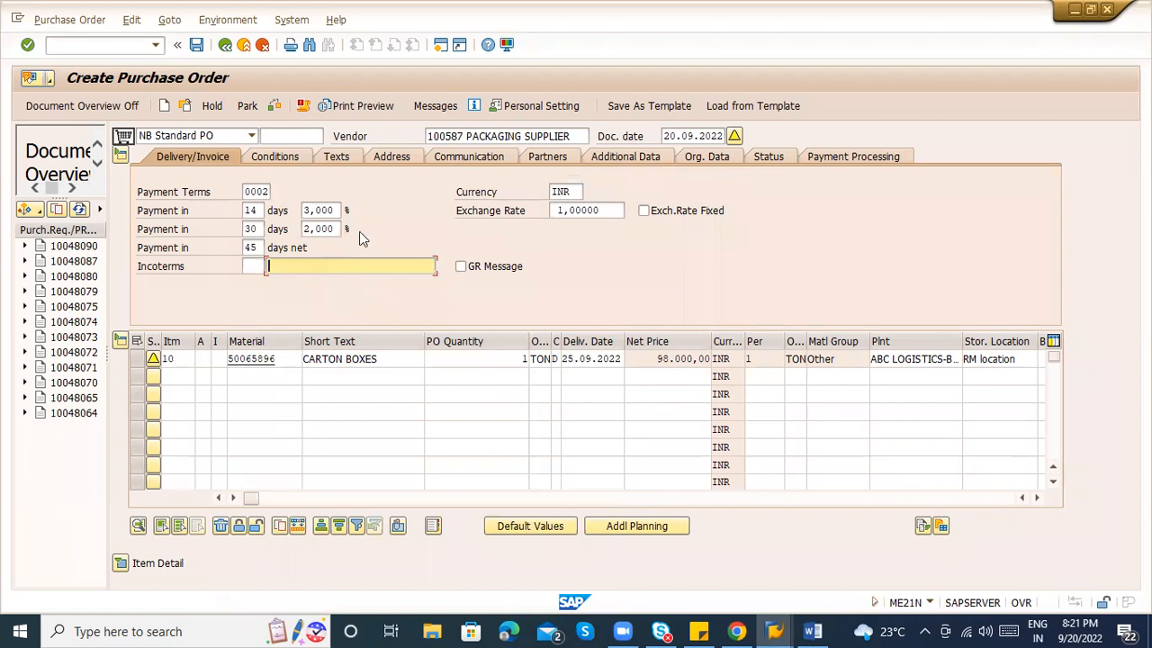
Add a TYPE output message to the order after NEU is rejected.
{"action": "left_click", "coordinate": [426, 106]}
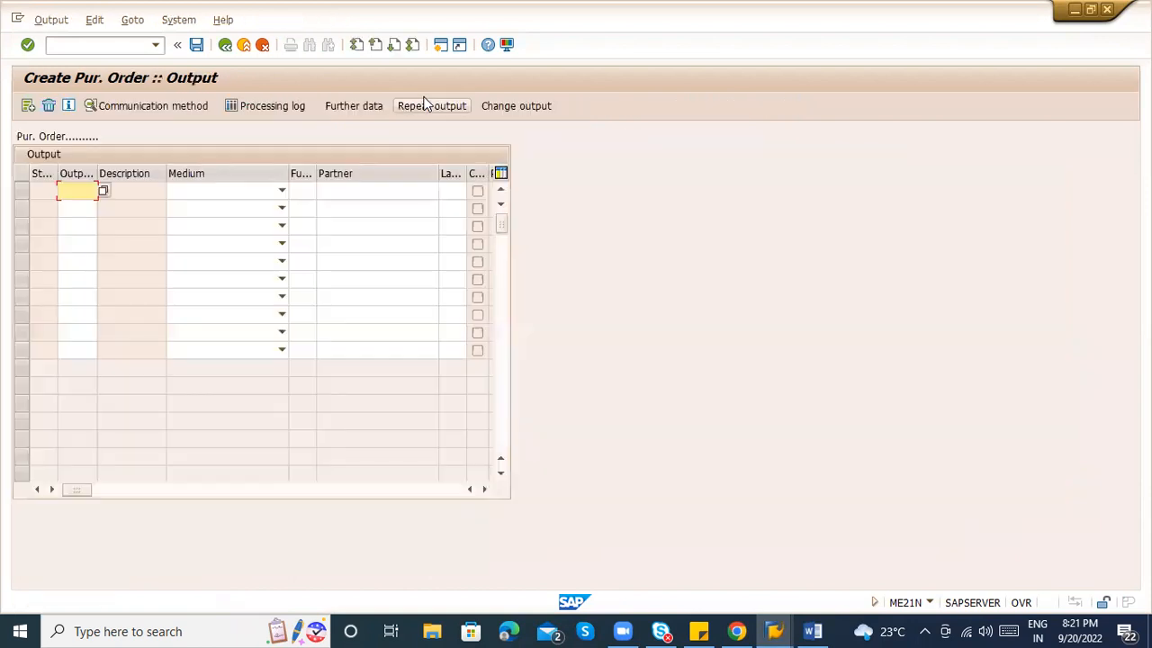
{"action": "type", "text": "NEU"}
{"action": "key", "text": "Return"}
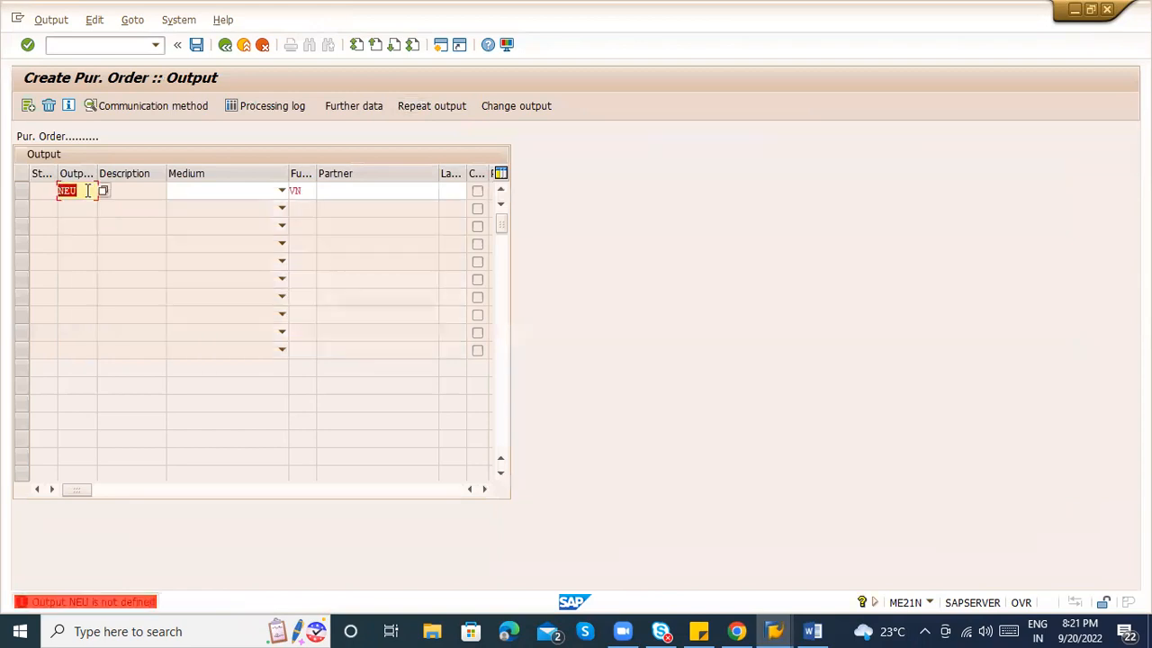
{"action": "key", "text": "BackSpace"}
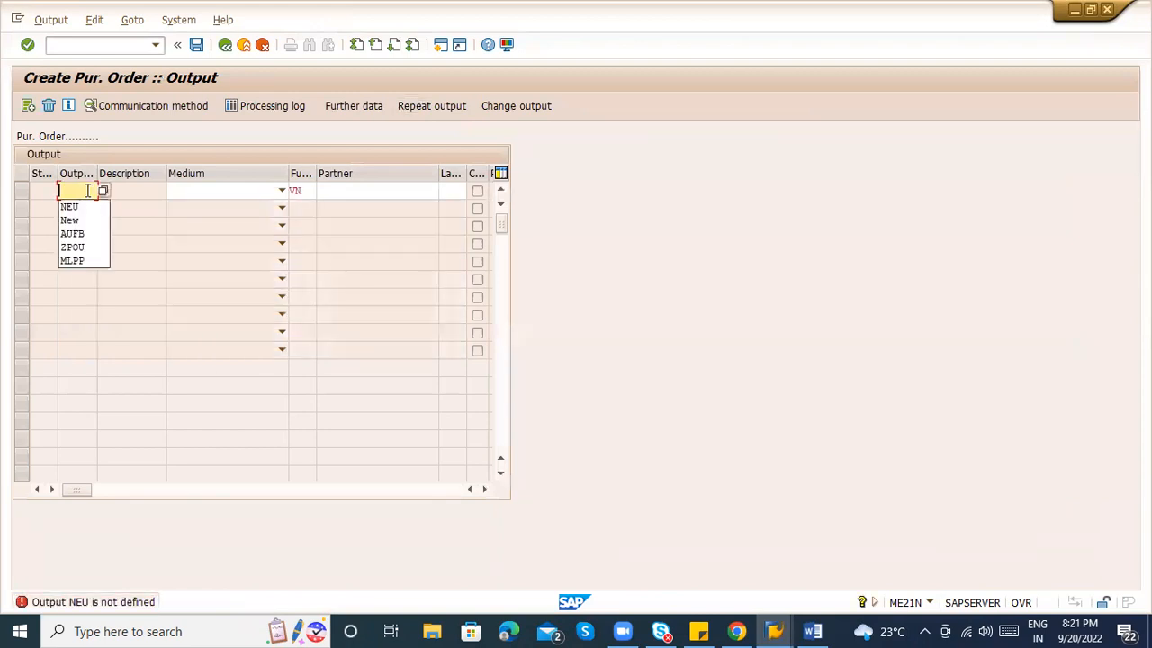
{"action": "left_click", "coordinate": [101, 189]}
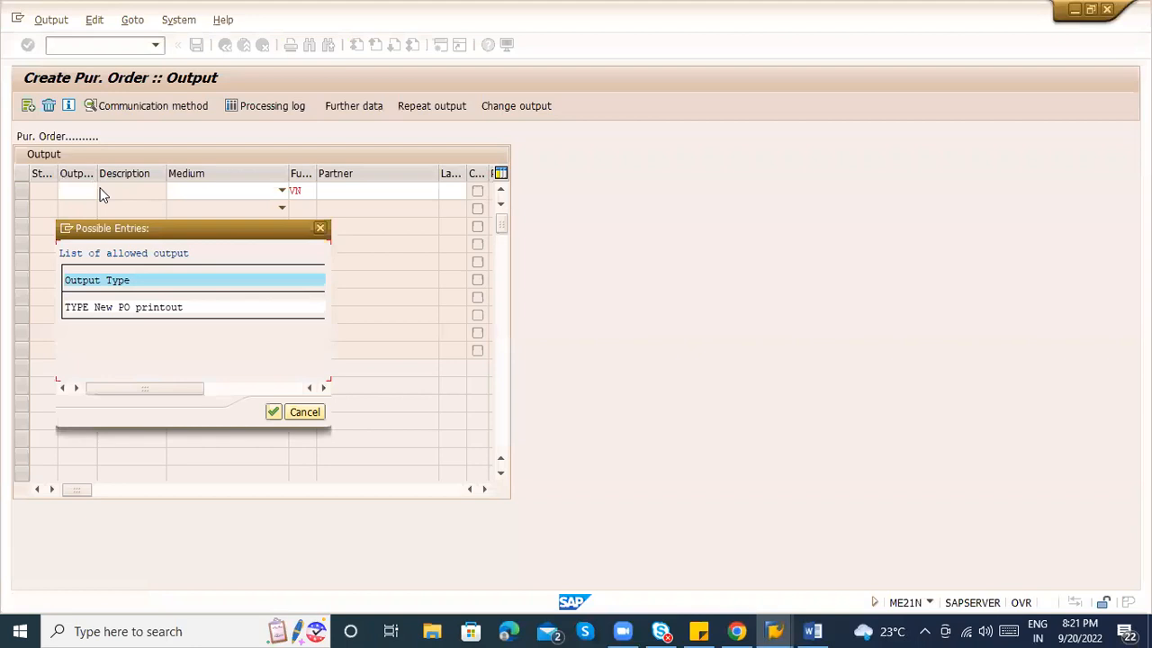
{"action": "double_click", "coordinate": [116, 306]}
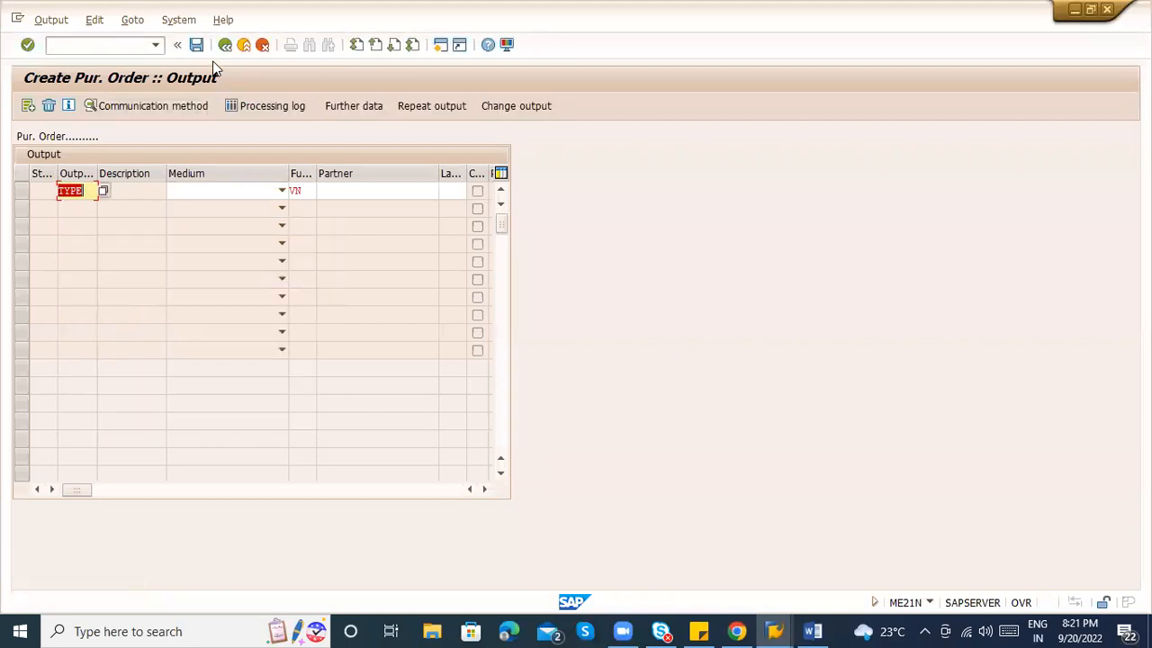
{"action": "key", "text": "Return"}
{"action": "left_click", "coordinate": [79, 192]}
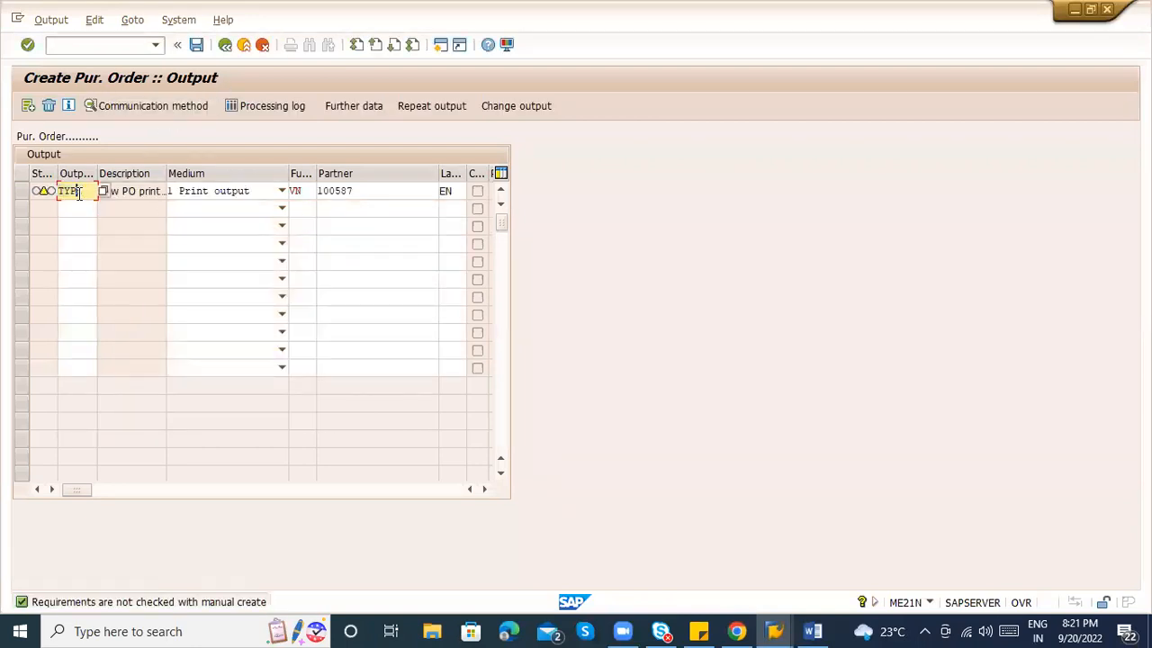
{"action": "left_click", "coordinate": [21, 191]}
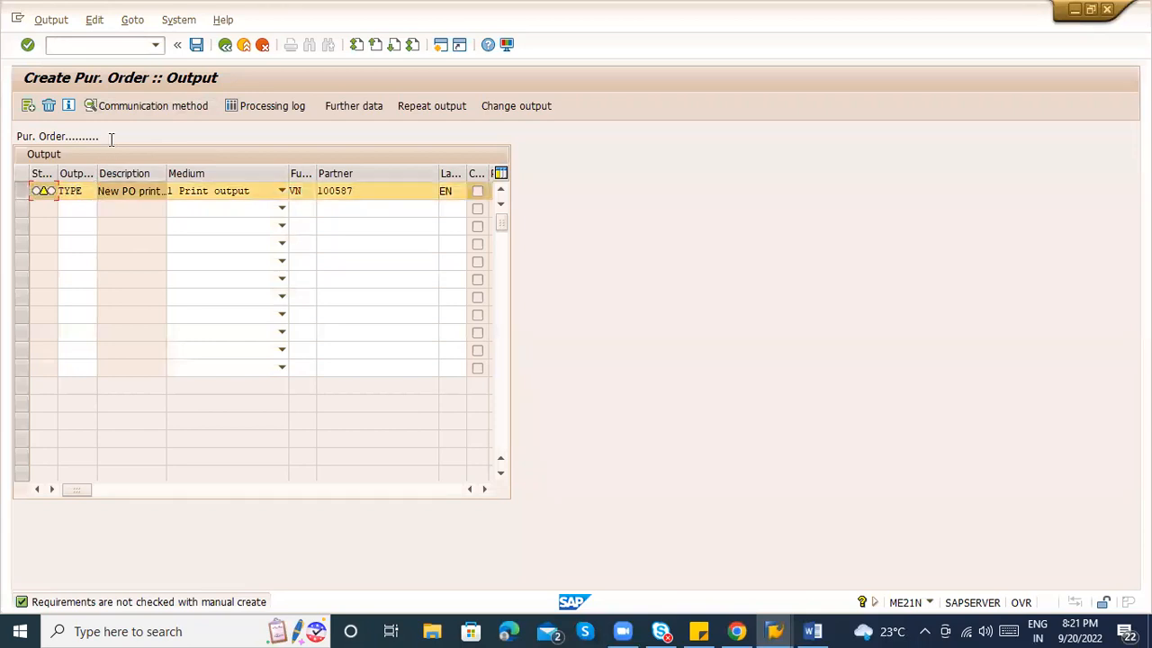
{"action": "left_click", "coordinate": [148, 104]}
{"action": "type", "text": "LP01"}
{"action": "key", "text": "Return"}
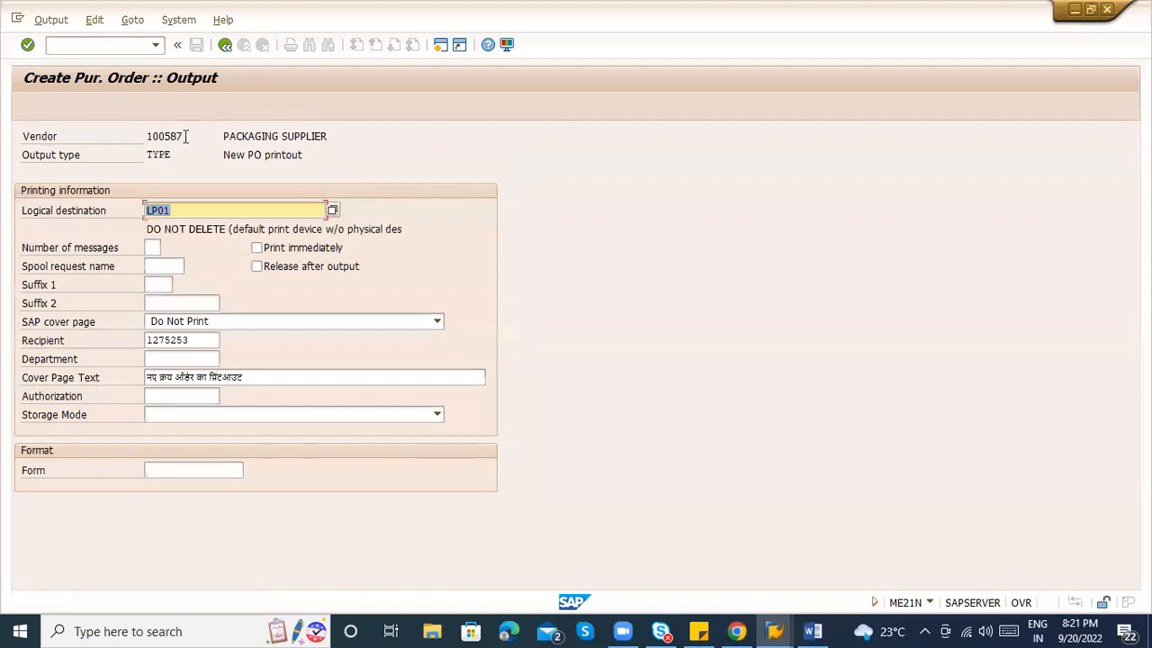
{"action": "left_click", "coordinate": [225, 44]}
{"action": "left_click", "coordinate": [198, 45]}
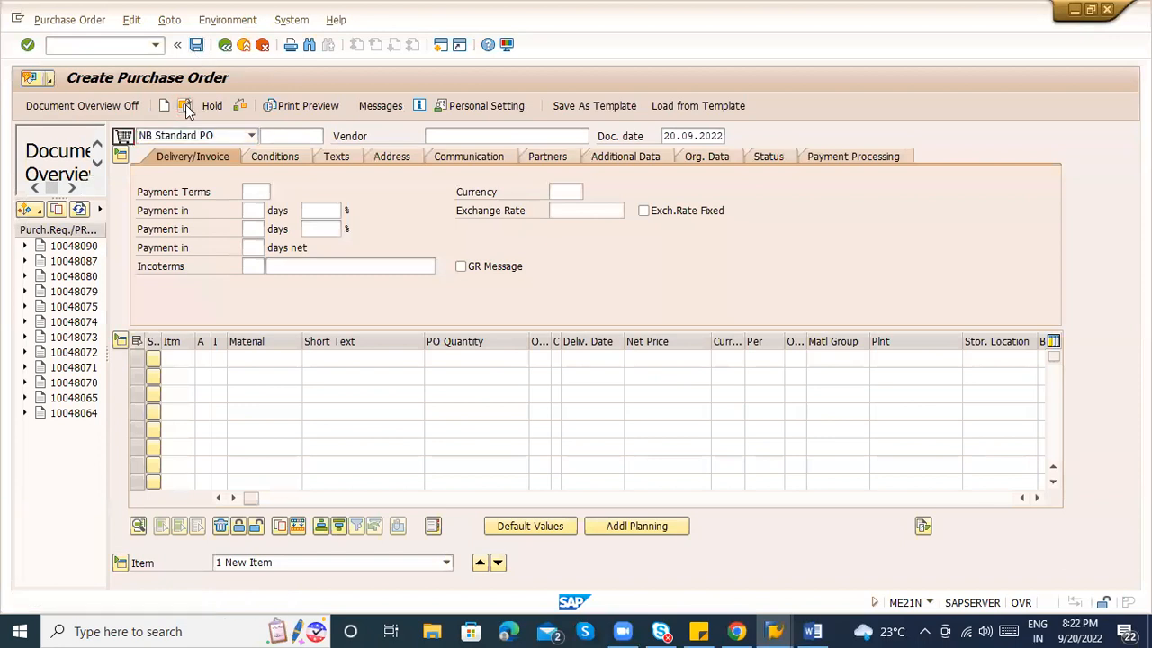
{"action": "left_click", "coordinate": [184, 105]}
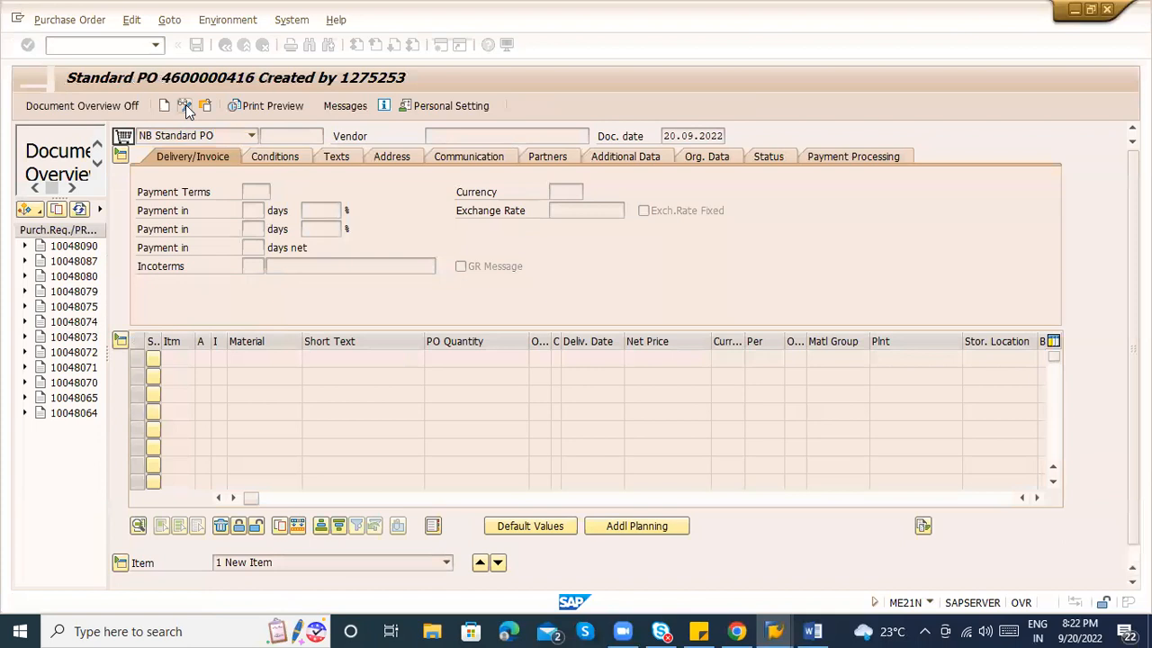
{"action": "left_click", "coordinate": [287, 108]}
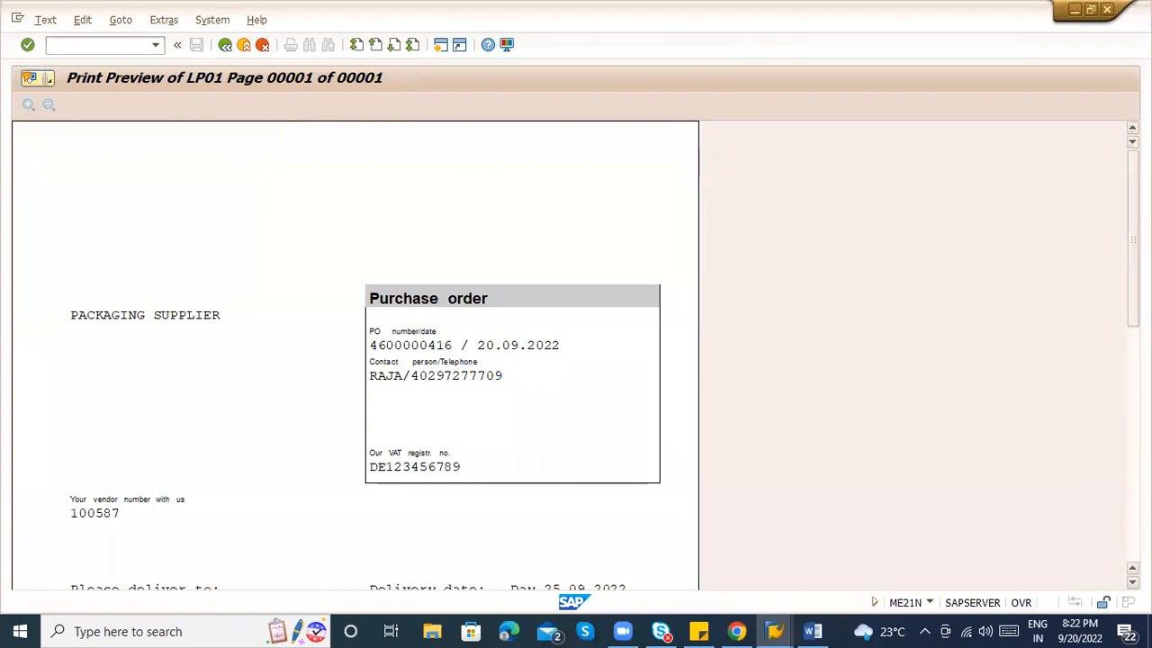
{"action": "scroll", "coordinate": [355, 355], "scroll_direction": "down", "scroll_amount": 5}
{"action": "scroll", "coordinate": [356, 355], "scroll_direction": "up", "scroll_amount": 5}
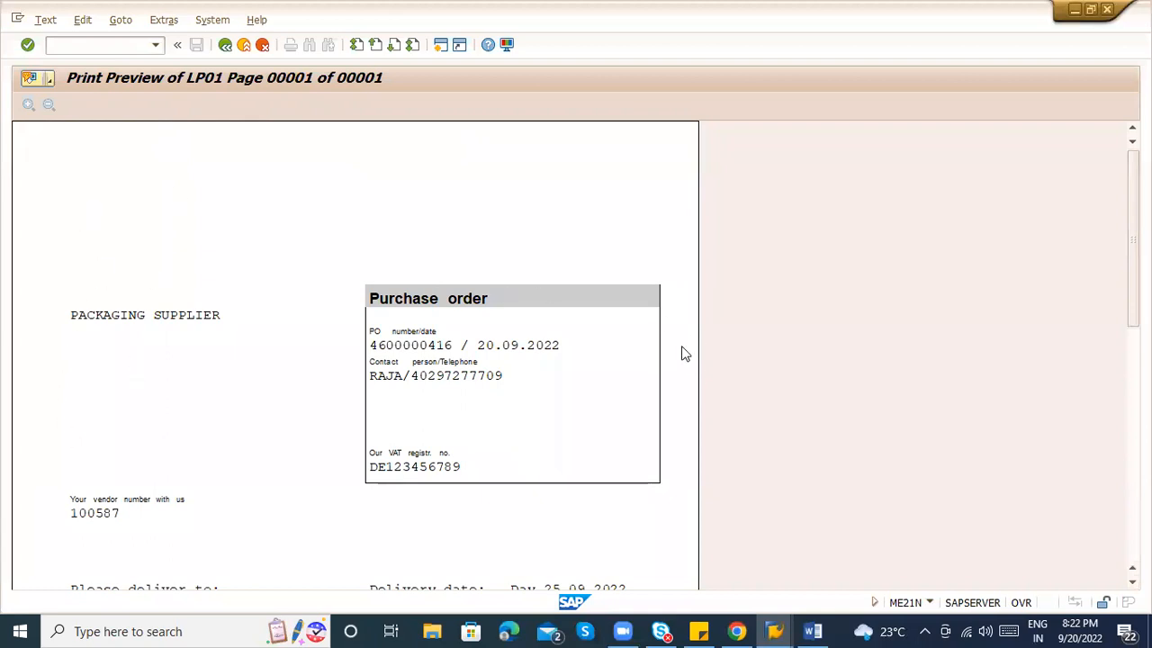
{"action": "scroll", "coordinate": [1072, 408], "scroll_direction": "down", "scroll_amount": 5}
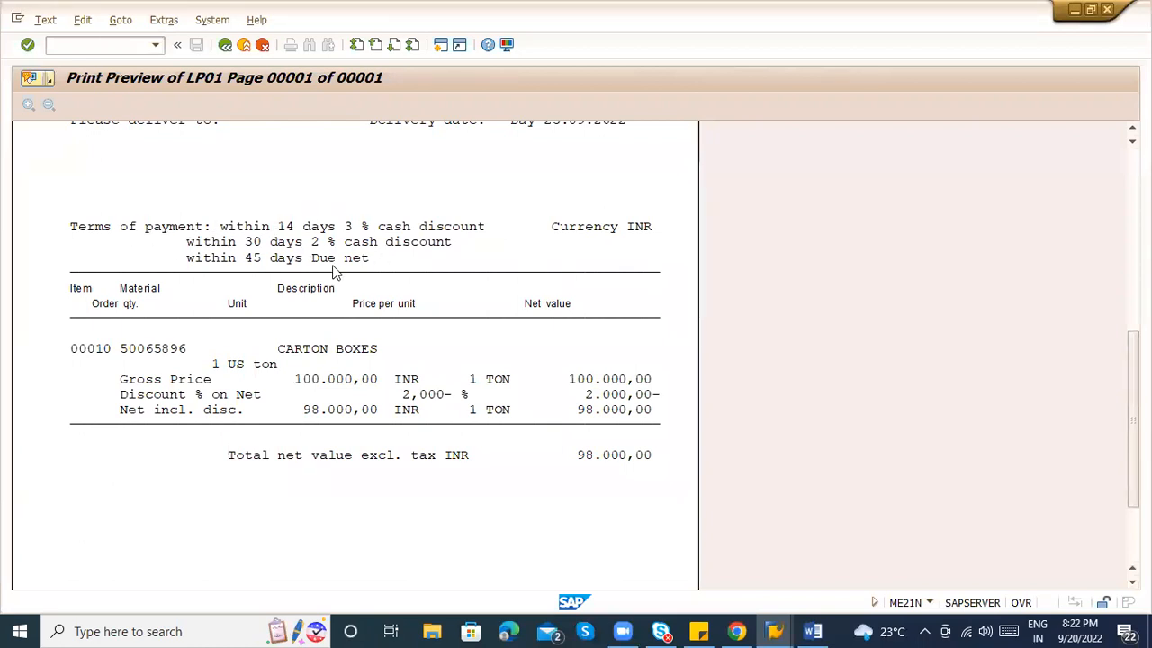
{"action": "left_click", "coordinate": [1133, 270]}
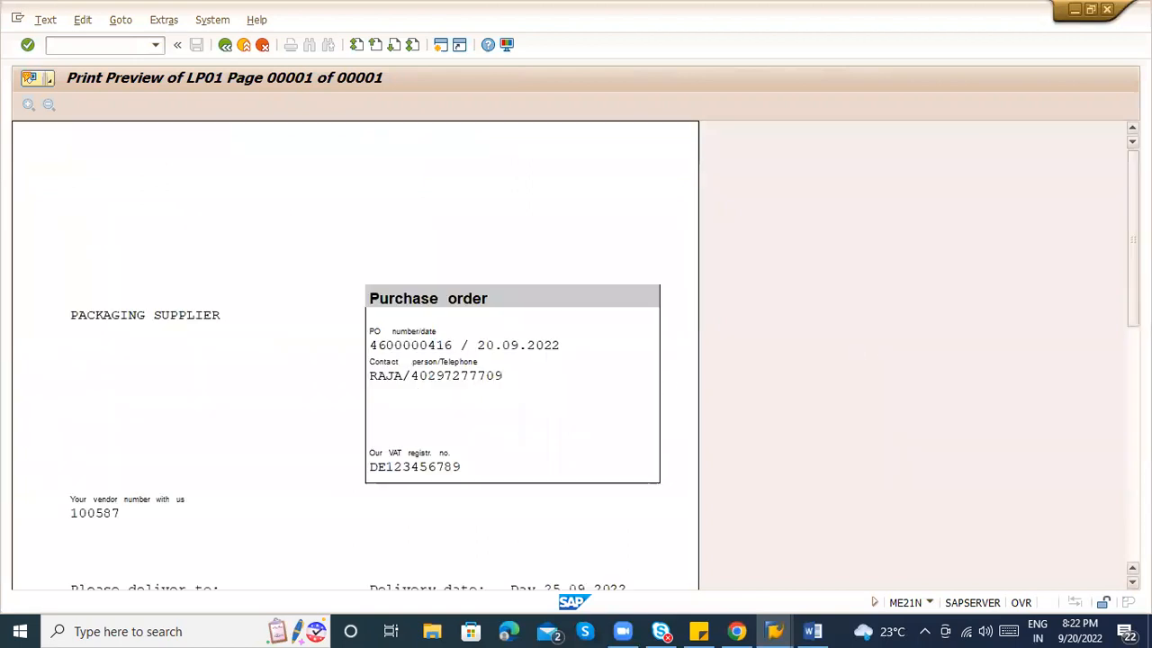
{"action": "left_click", "coordinate": [231, 44]}
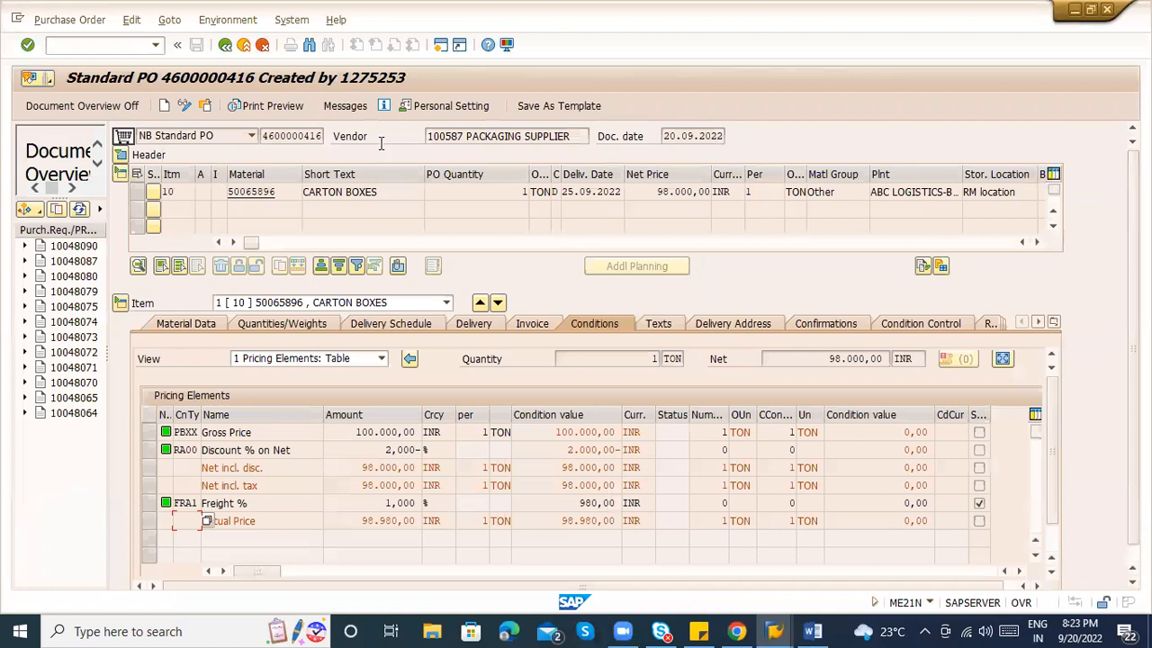
{"action": "left_click", "coordinate": [370, 195]}
{"action": "left_click", "coordinate": [290, 244]}
{"action": "left_click_drag", "start_coordinate": [290, 244], "coordinate": [708, 251]}
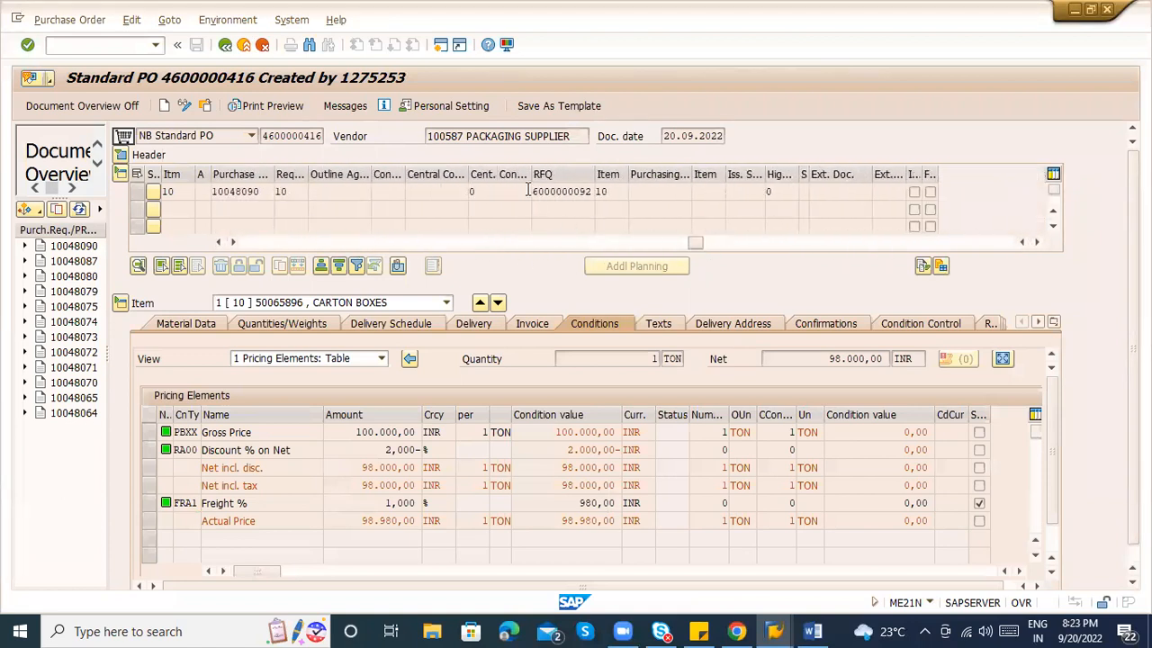
{"action": "left_click_drag", "start_coordinate": [698, 244], "coordinate": [569, 250]}
Inspect item 10's purchase requisition 10048090, RFQ number, PO quantity and 98.000,00 net price.
{"action": "double_click", "coordinate": [491, 192]}
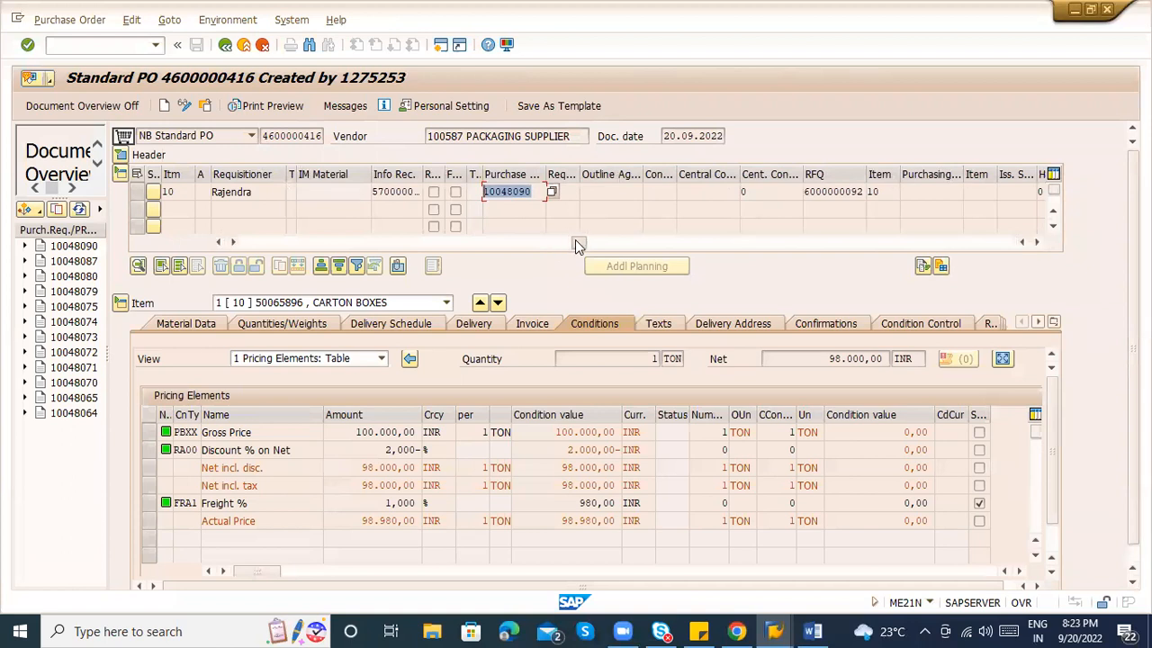
{"action": "left_click", "coordinate": [833, 192]}
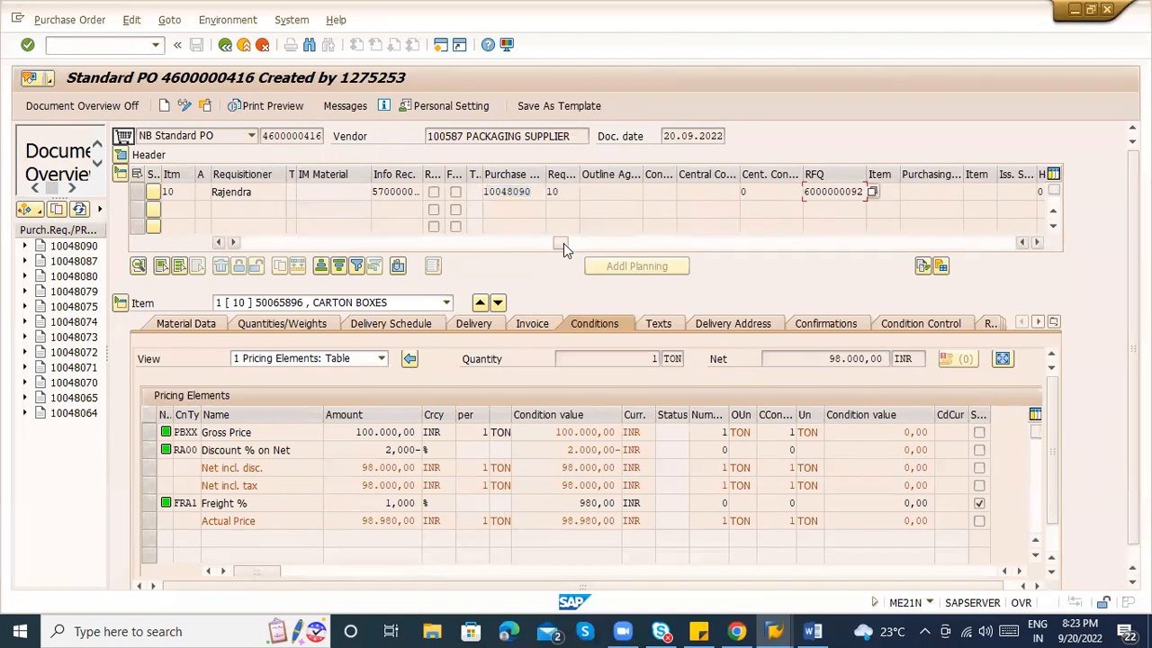
{"action": "left_click_drag", "start_coordinate": [561, 243], "coordinate": [250, 256]}
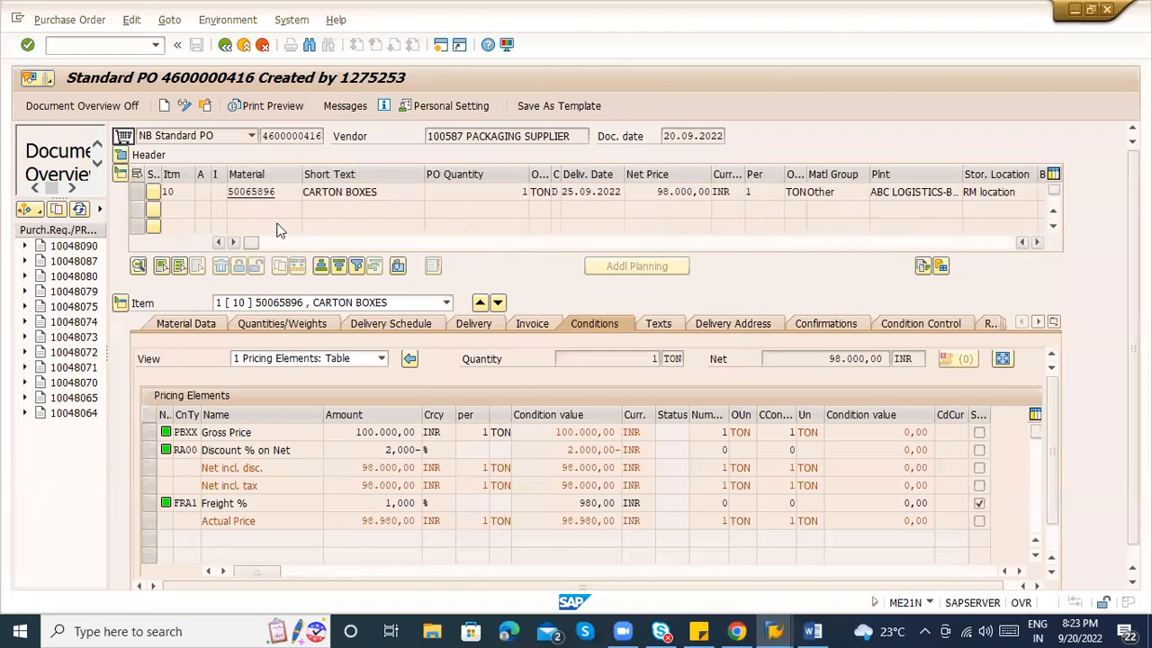
{"action": "left_click", "coordinate": [460, 195]}
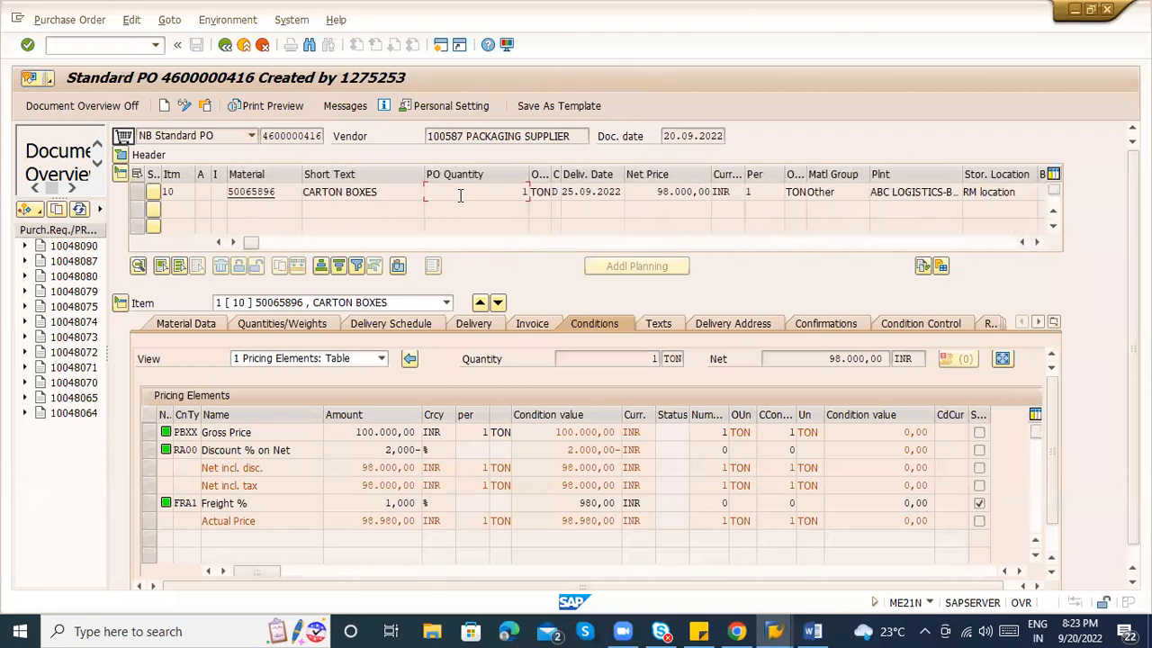
{"action": "left_click", "coordinate": [650, 194]}
{"action": "left_click_drag", "start_coordinate": [652, 194], "coordinate": [720, 191]}
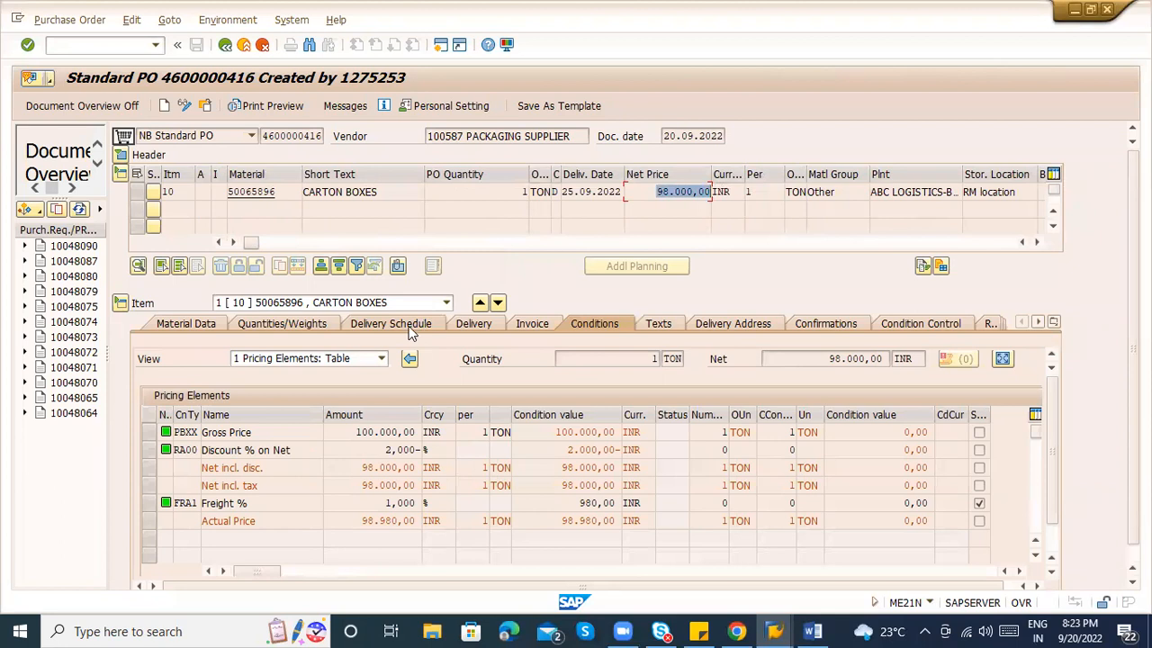
Review item 10's quantities (1 TON = 10.000 EA), delivery tabs, and material data with group 00706.
{"action": "left_click", "coordinate": [315, 326]}
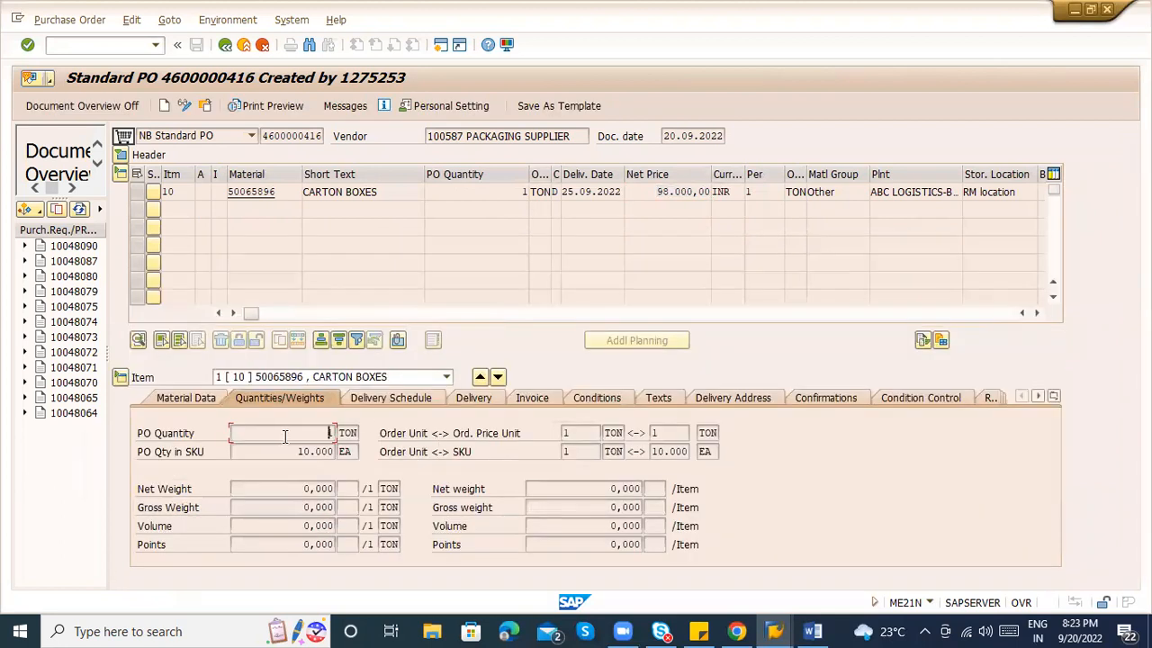
{"action": "left_click_drag", "start_coordinate": [302, 454], "coordinate": [358, 454]}
{"action": "left_click", "coordinate": [587, 452]}
{"action": "left_click", "coordinate": [205, 399]}
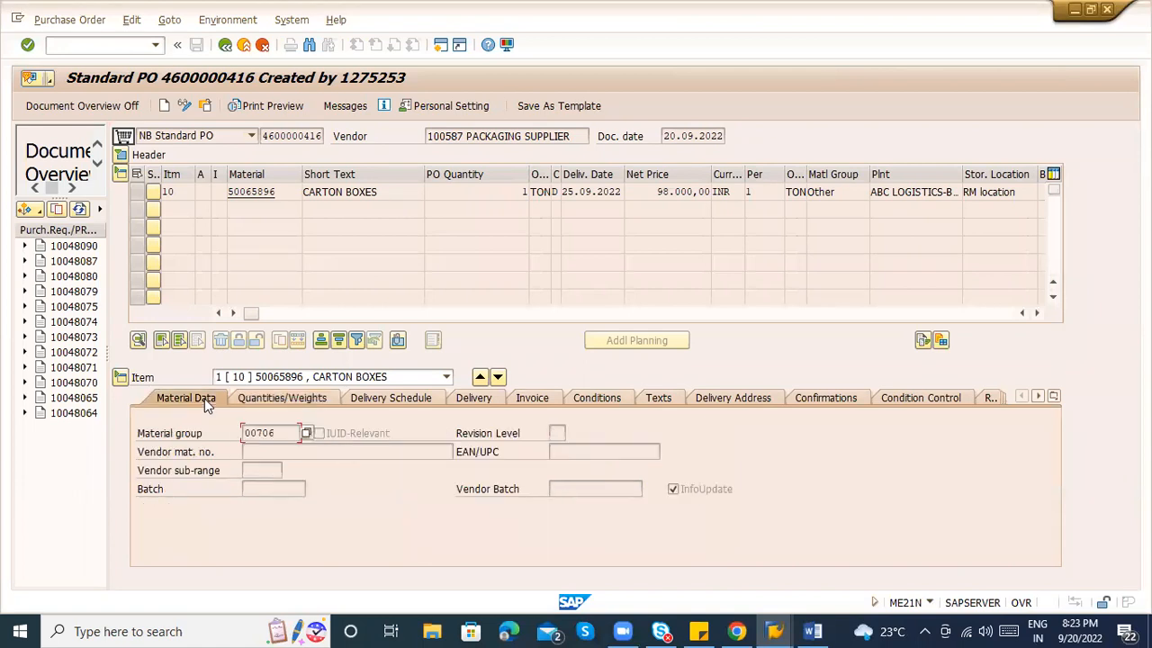
{"action": "left_click", "coordinate": [423, 400]}
{"action": "left_click", "coordinate": [466, 402]}
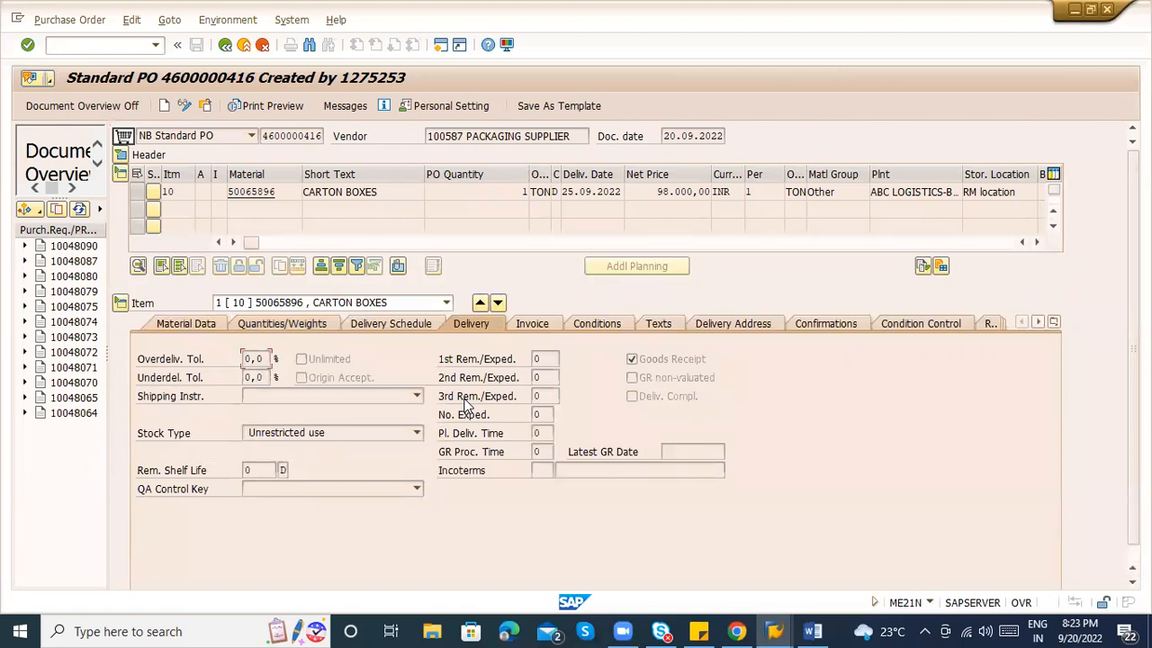
{"action": "left_click", "coordinate": [201, 325]}
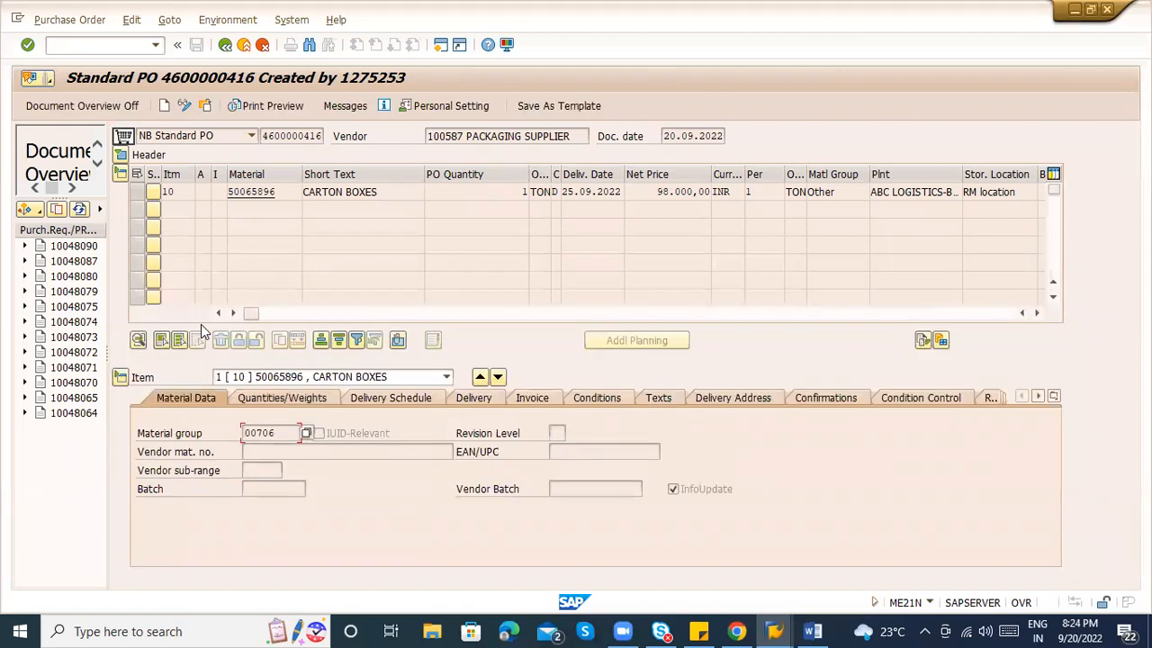
{"action": "left_click_drag", "start_coordinate": [252, 315], "coordinate": [328, 312]}
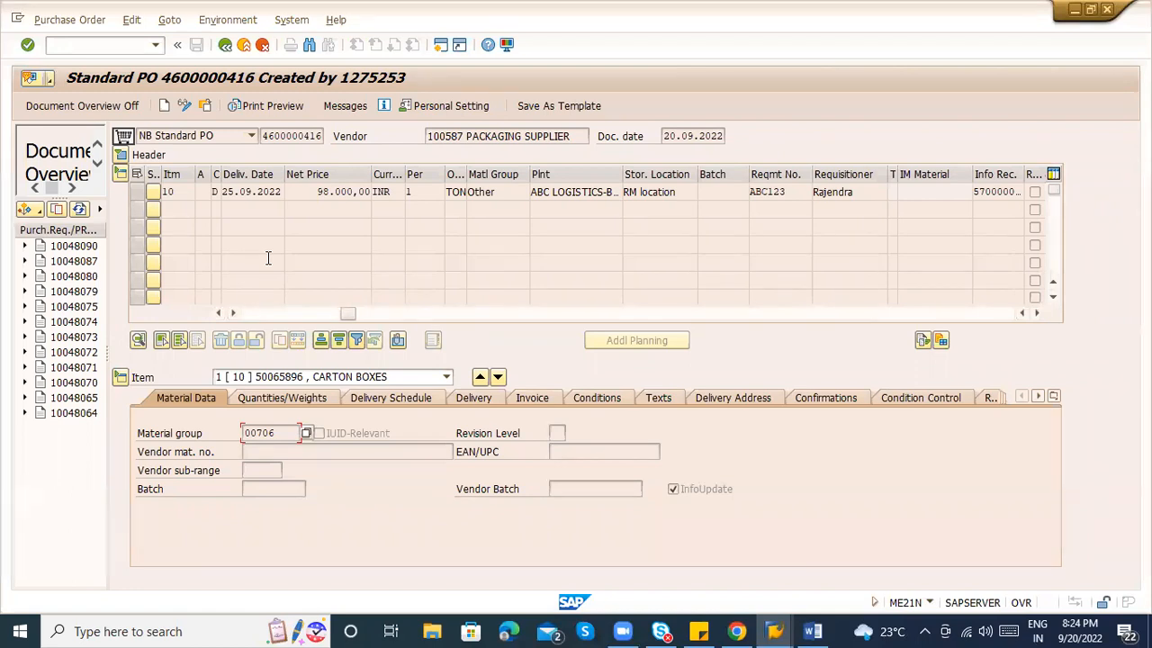
{"action": "left_click", "coordinate": [267, 136]}
{"action": "left_click_drag", "start_coordinate": [267, 136], "coordinate": [332, 131]}
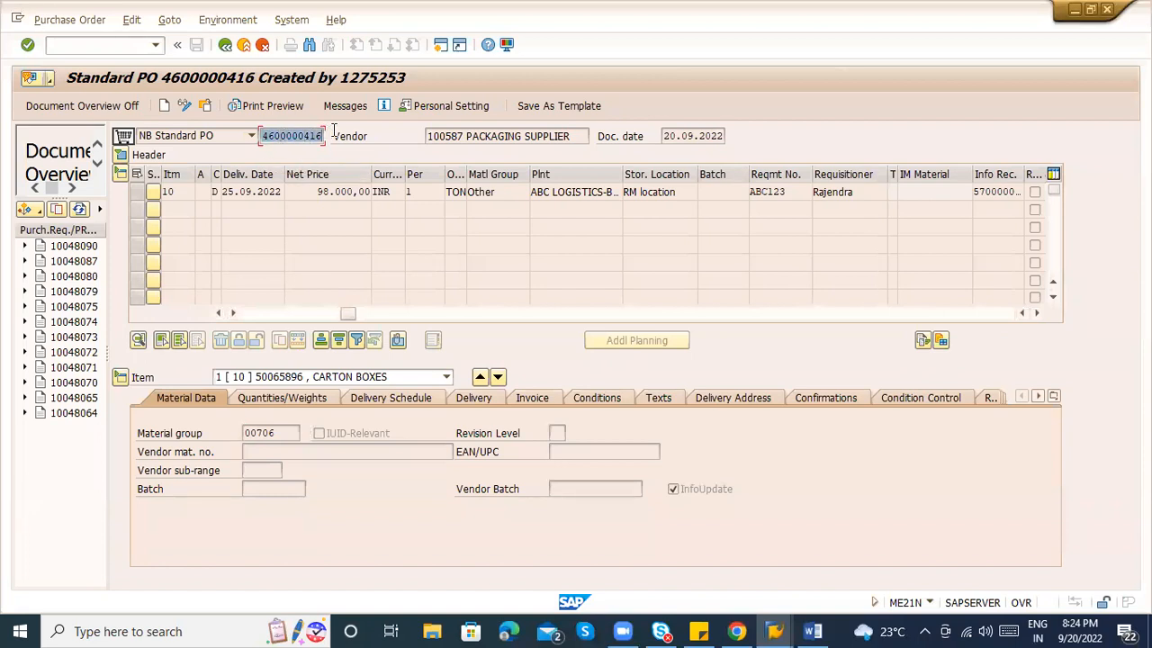
{"action": "key", "text": "ctrl+c"}
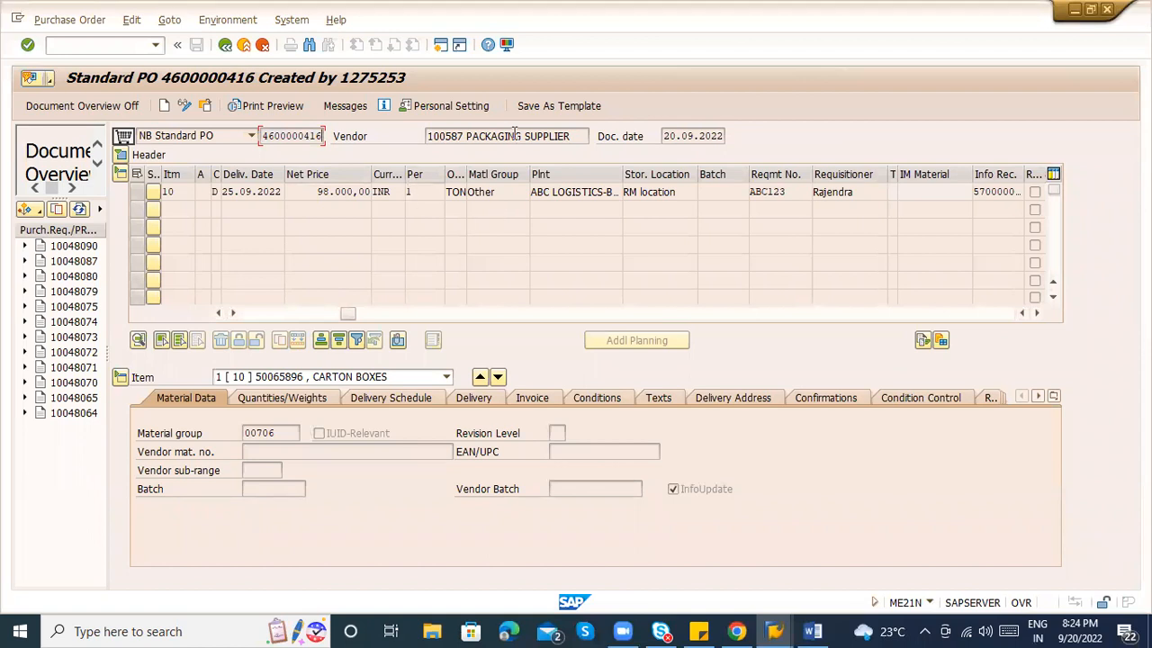
{"action": "left_click", "coordinate": [333, 105]}
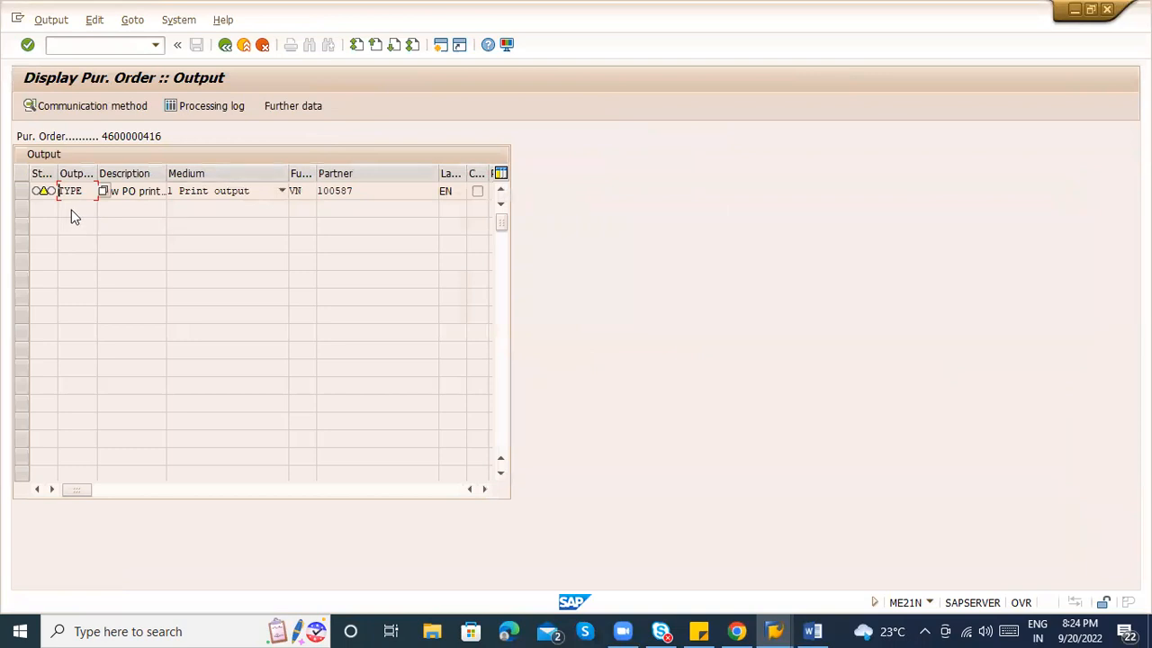
Check the output media list, then start transaction ME9F in a new session with /oME9F.
{"action": "left_click", "coordinate": [209, 192]}
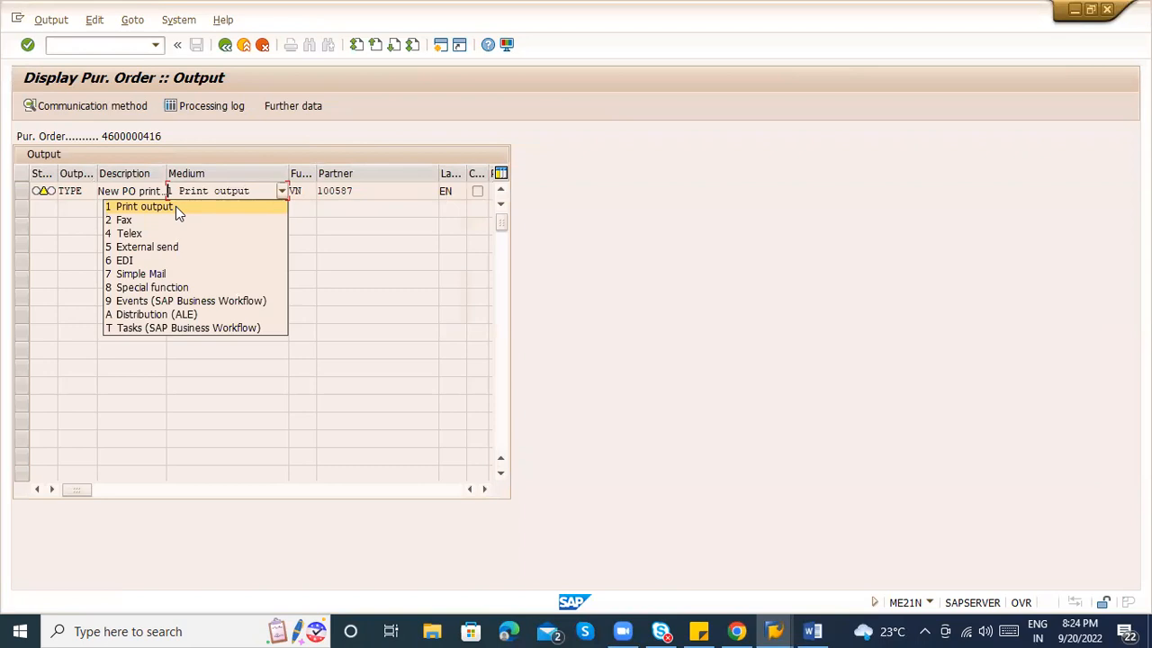
{"action": "left_click", "coordinate": [47, 54]}
{"action": "left_click", "coordinate": [78, 44]}
{"action": "type", "text": "/ome9f"}
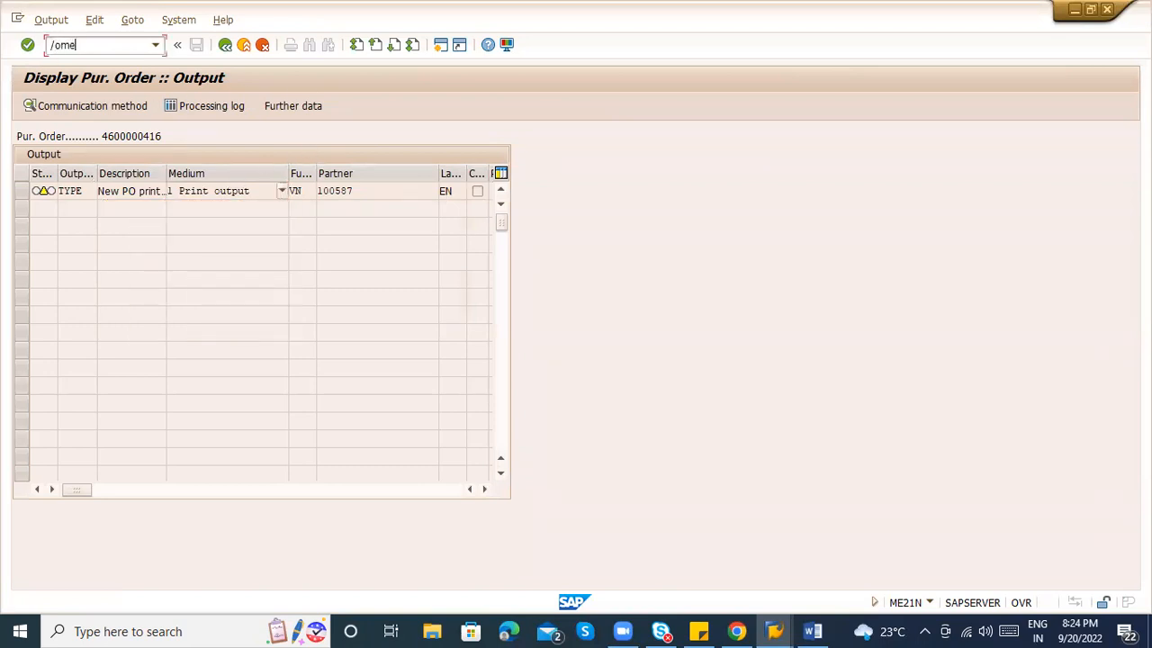
{"action": "key", "text": "Return"}
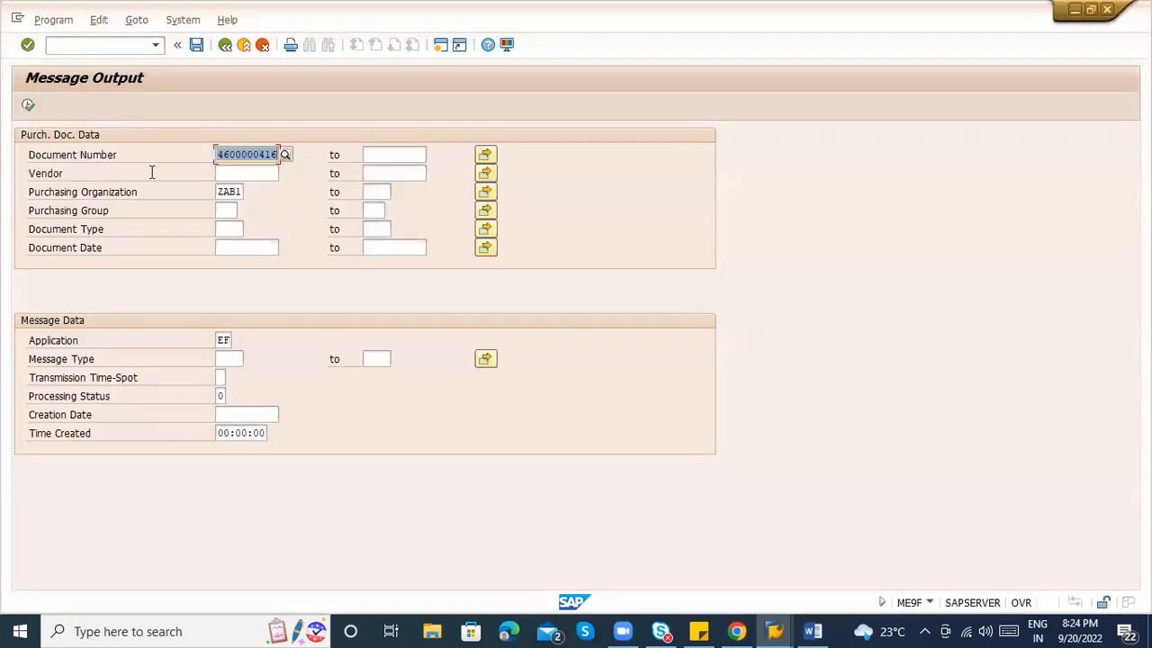
{"action": "left_click", "coordinate": [30, 106]}
{"action": "left_click", "coordinate": [24, 200]}
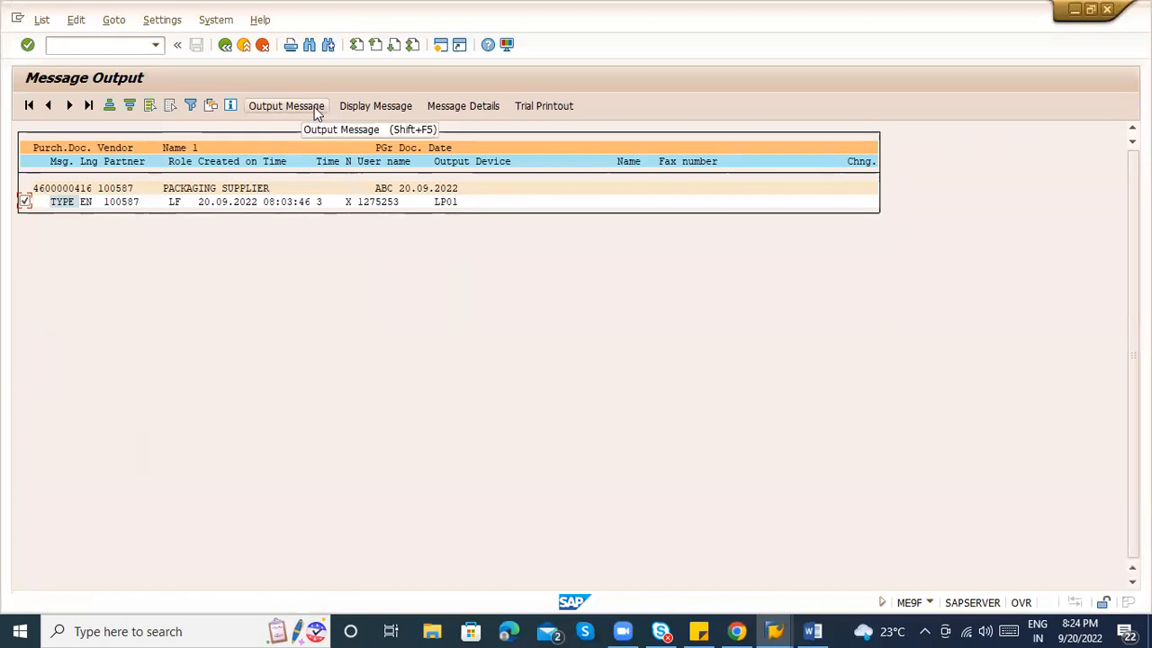
{"action": "left_click", "coordinate": [353, 108]}
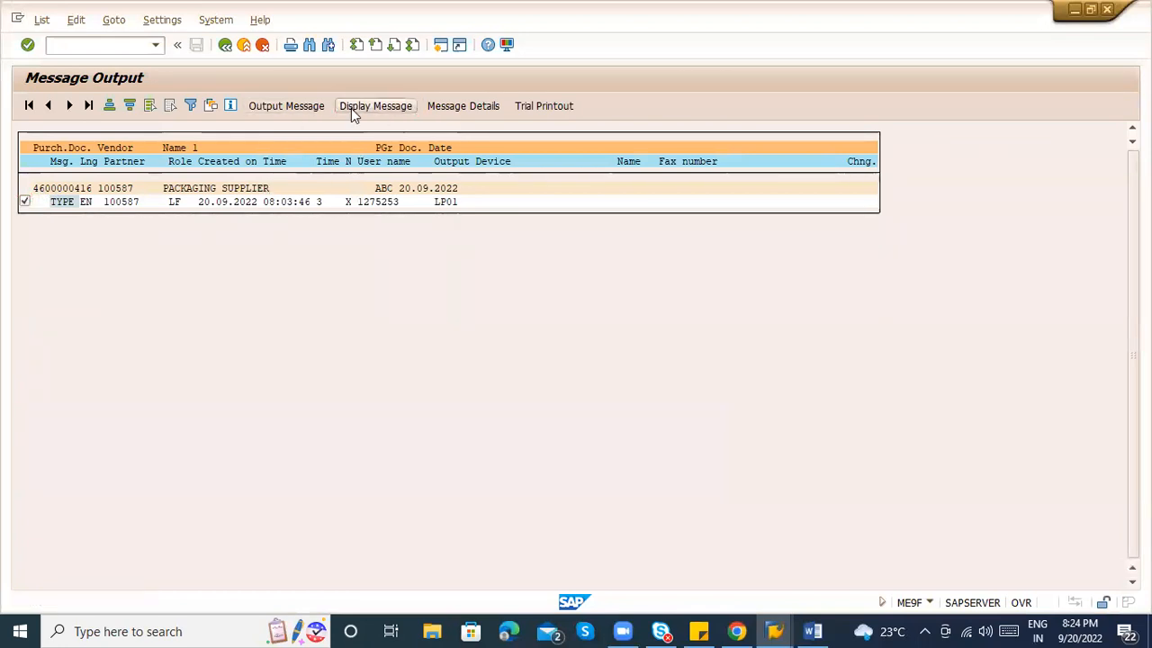
{"action": "left_click", "coordinate": [225, 45]}
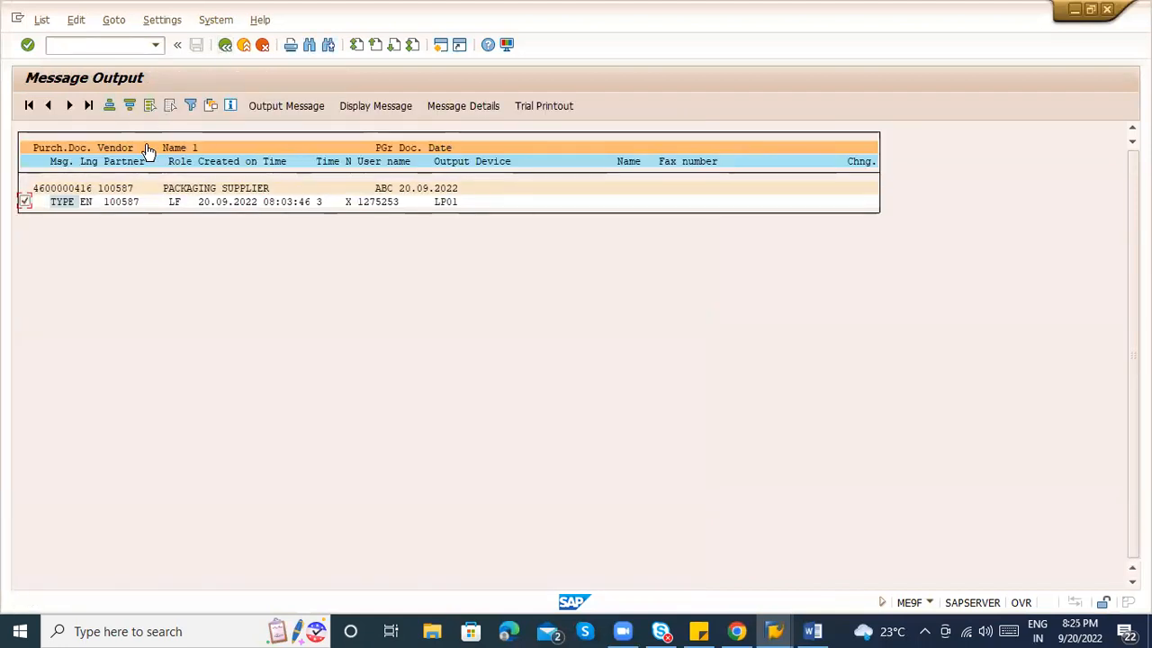
{"action": "left_click", "coordinate": [279, 108]}
{"action": "mouse_move", "coordinate": [43, 204]}
{"action": "left_click", "coordinate": [223, 52]}
{"action": "left_click", "coordinate": [216, 52]}
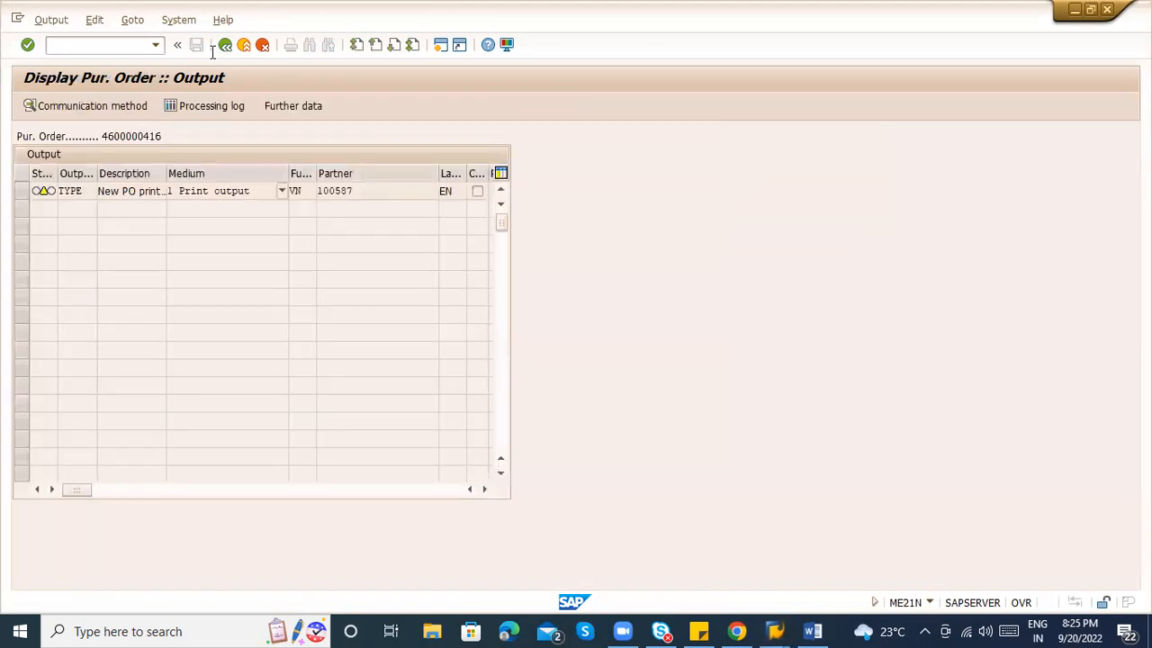
{"action": "left_click", "coordinate": [222, 49]}
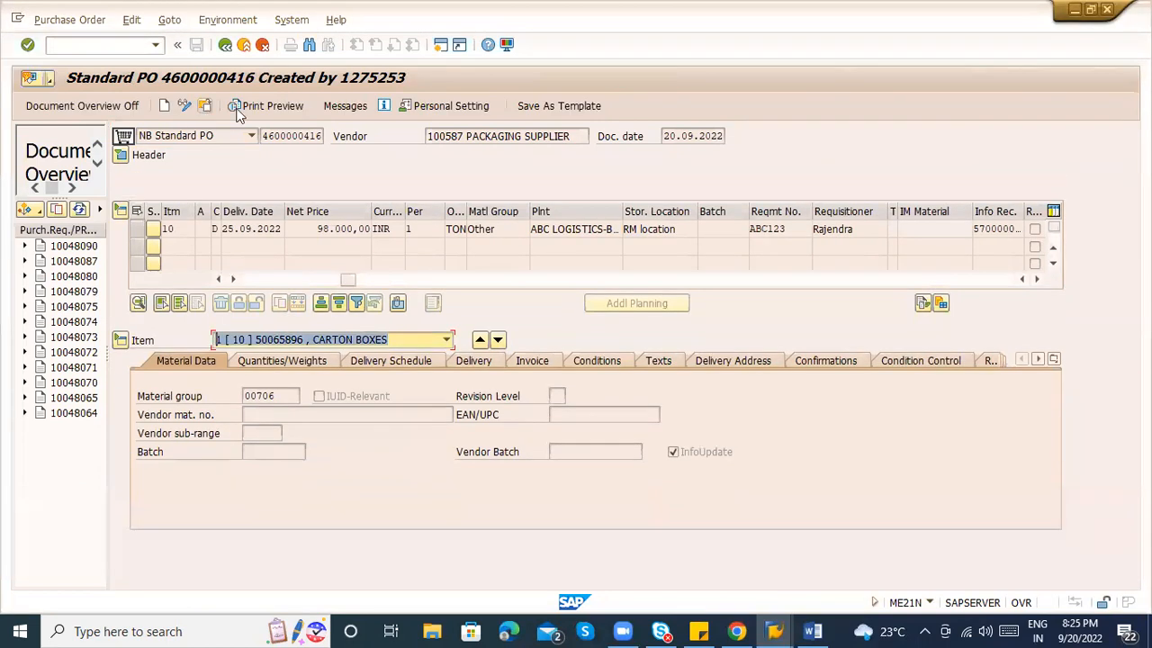
{"action": "left_click", "coordinate": [356, 107]}
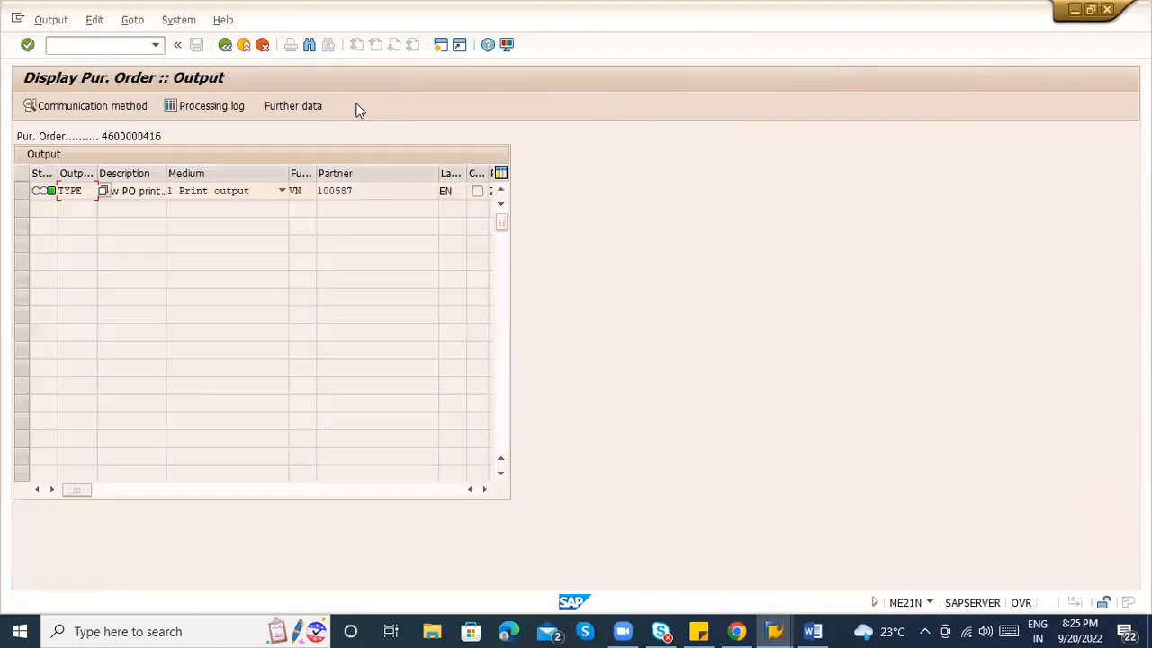
{"action": "left_click", "coordinate": [42, 196]}
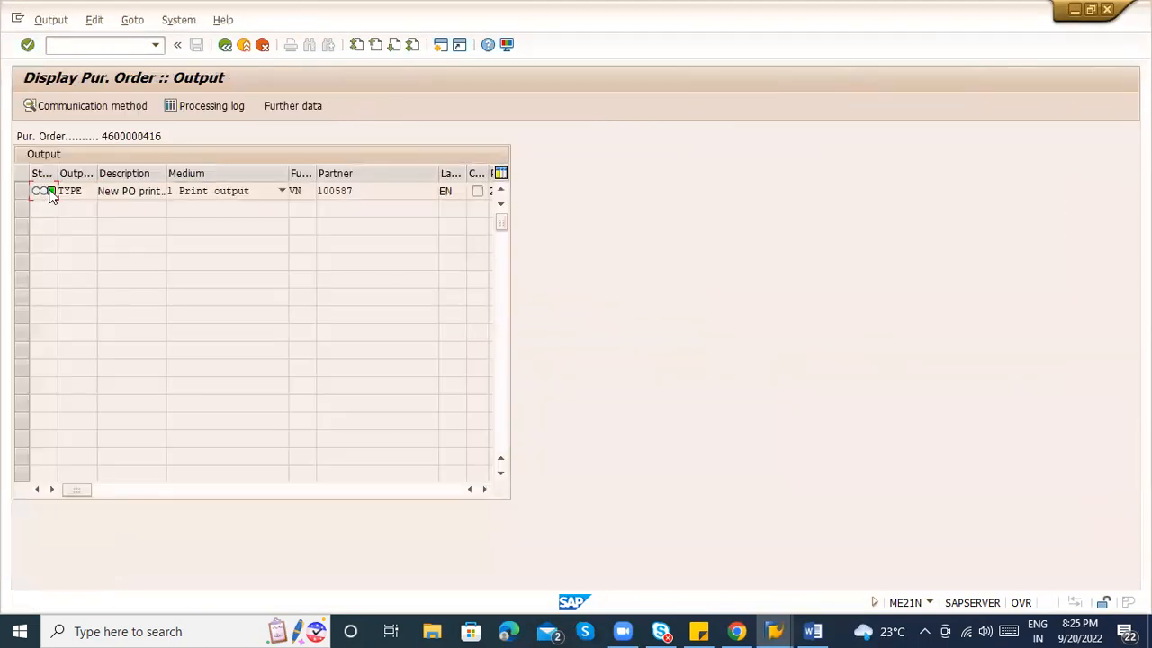
{"action": "left_click", "coordinate": [182, 196]}
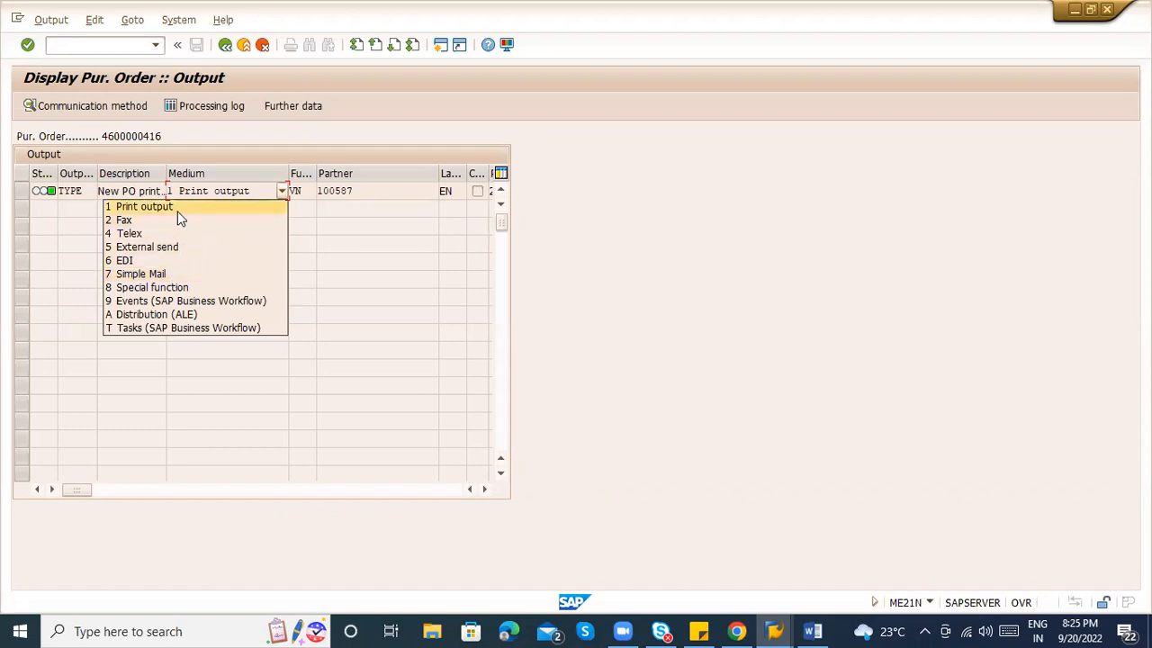
{"action": "left_click", "coordinate": [24, 192]}
Inspect the print message's communication method: logical destination LP01, cover page Do Not Print.
{"action": "left_click", "coordinate": [24, 192]}
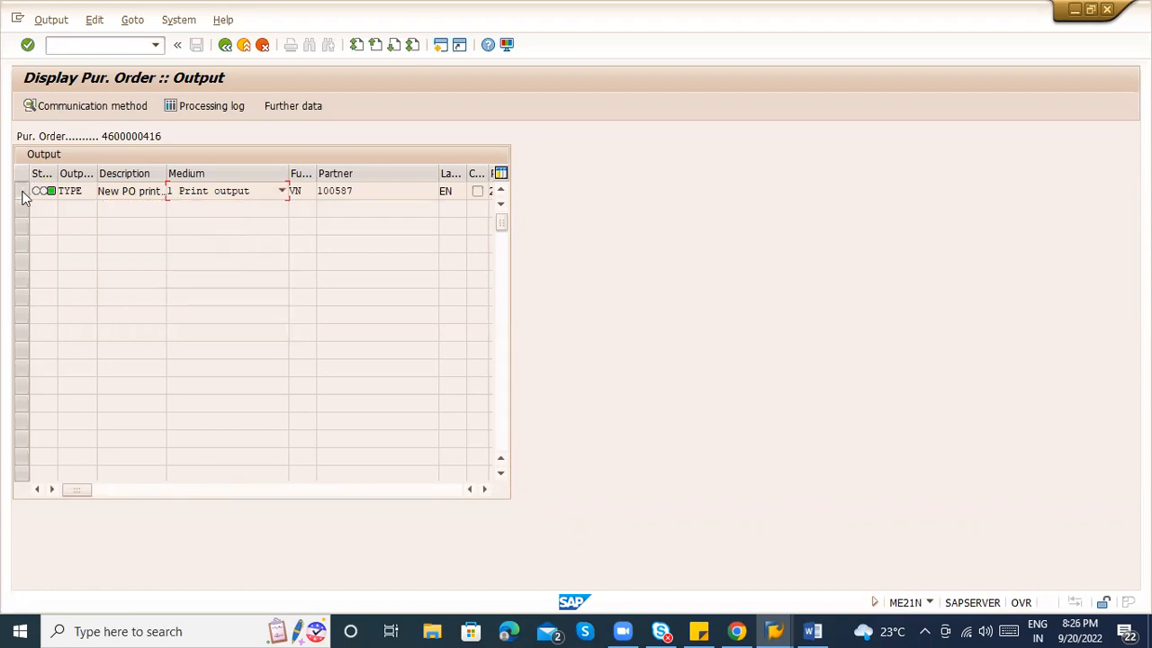
{"action": "left_click", "coordinate": [66, 106]}
{"action": "left_click_drag", "start_coordinate": [179, 209], "coordinate": [122, 211]}
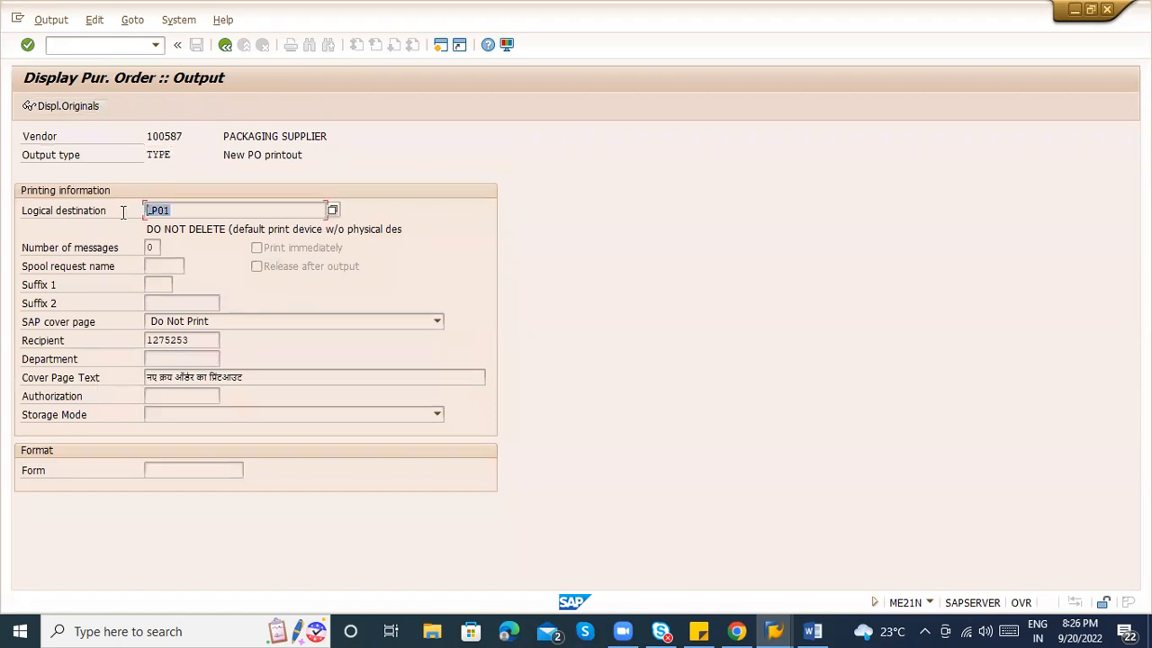
{"action": "left_click_drag", "start_coordinate": [148, 230], "coordinate": [415, 251]}
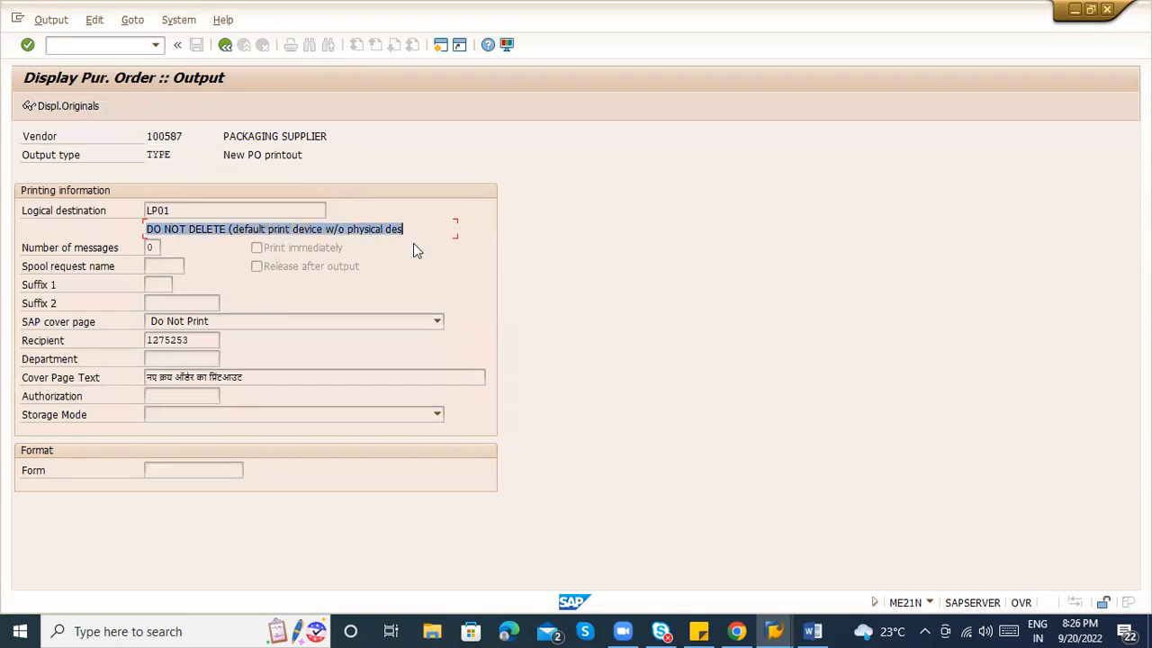
{"action": "left_click", "coordinate": [182, 210]}
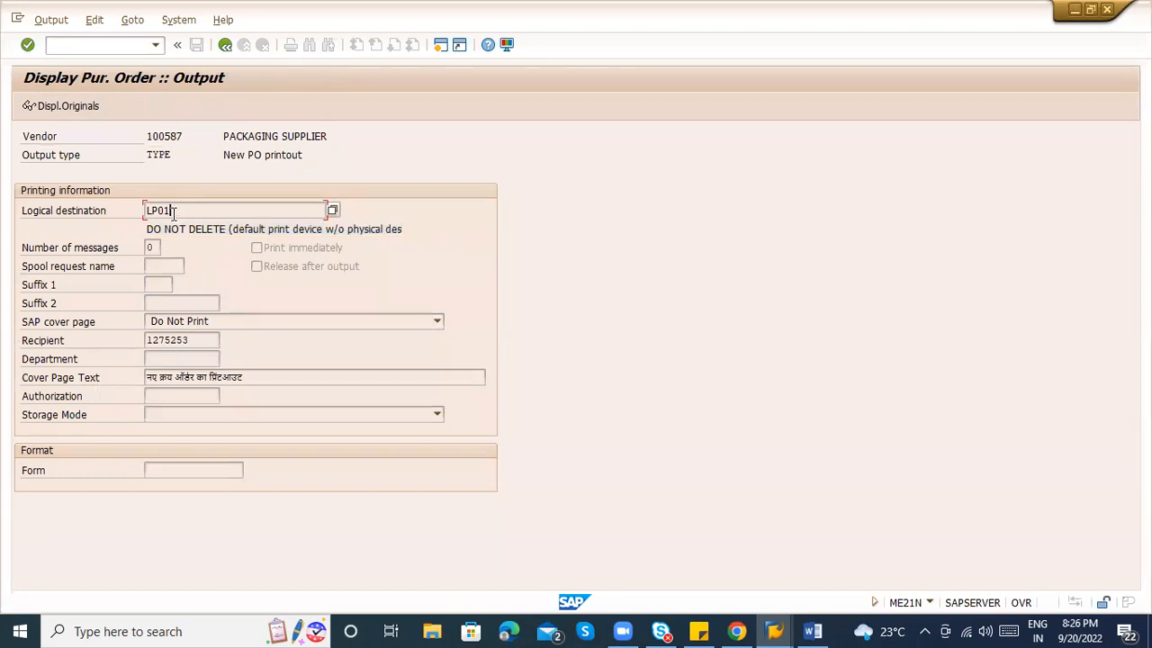
{"action": "left_click", "coordinate": [226, 46]}
{"action": "left_click", "coordinate": [246, 192]}
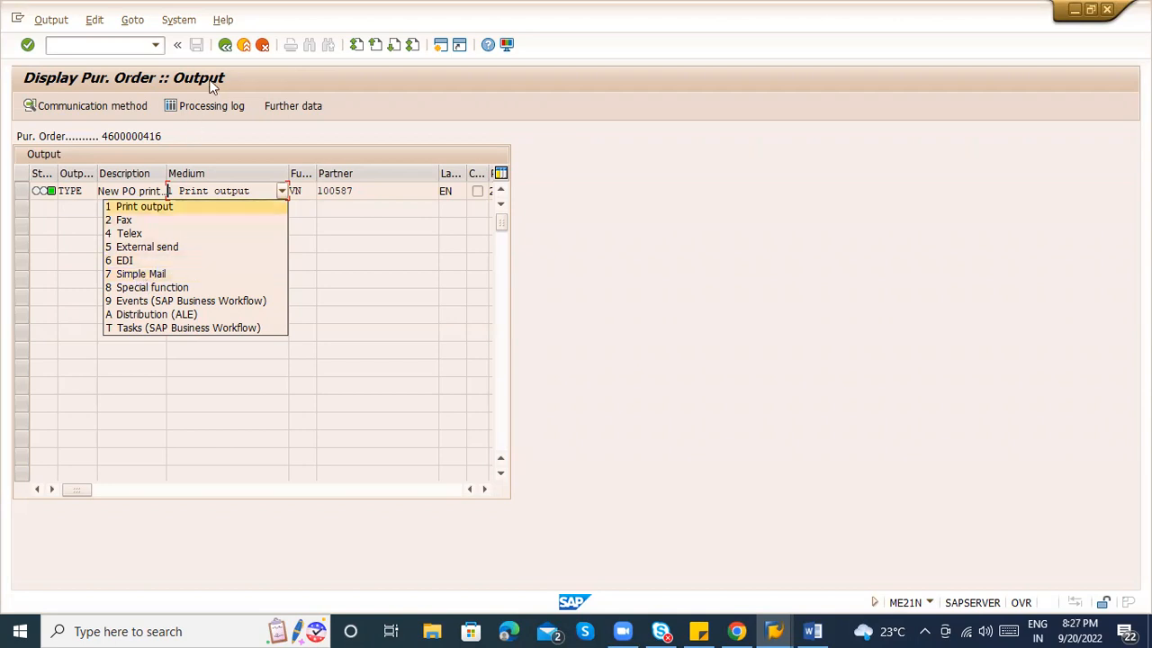
{"action": "left_click", "coordinate": [225, 47]}
{"action": "left_click", "coordinate": [226, 47]}
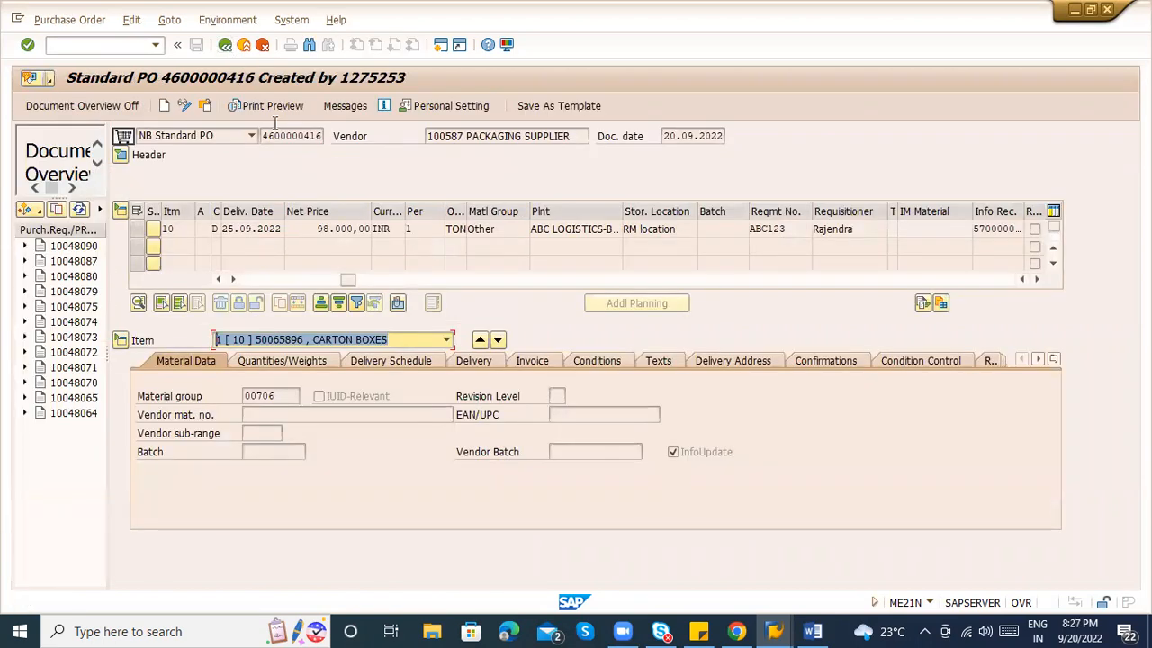
{"action": "key", "text": "alt+Tab"}
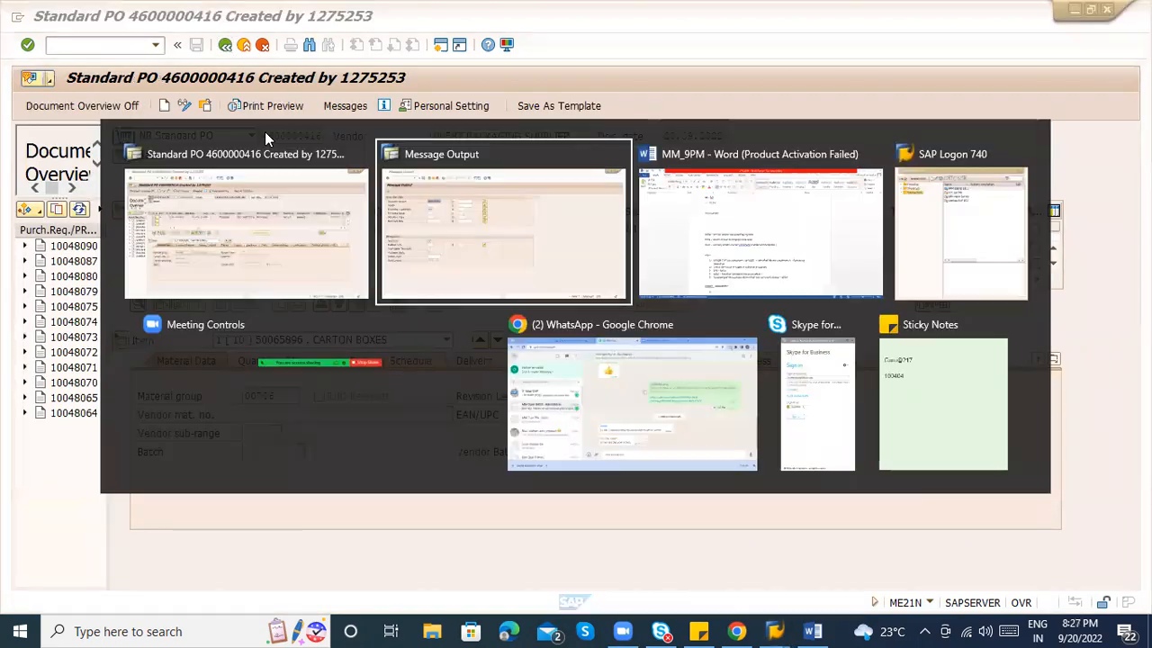
{"action": "key", "text": "alt+Tab"}
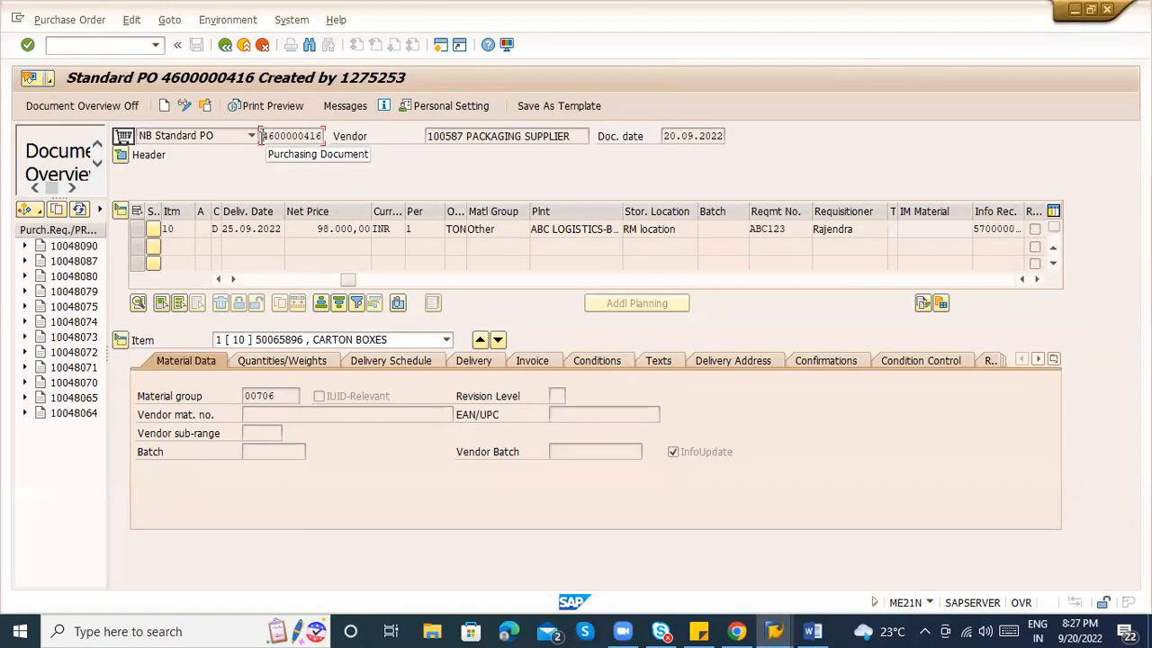
{"action": "double_click", "coordinate": [261, 136]}
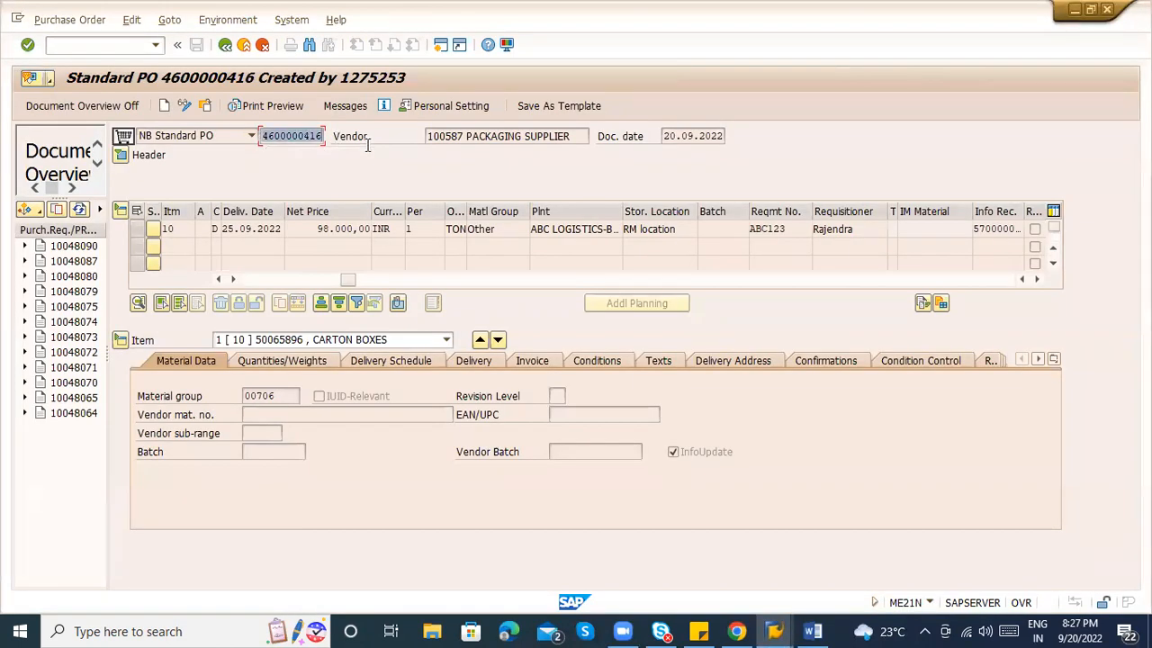
{"action": "left_click", "coordinate": [1055, 356]}
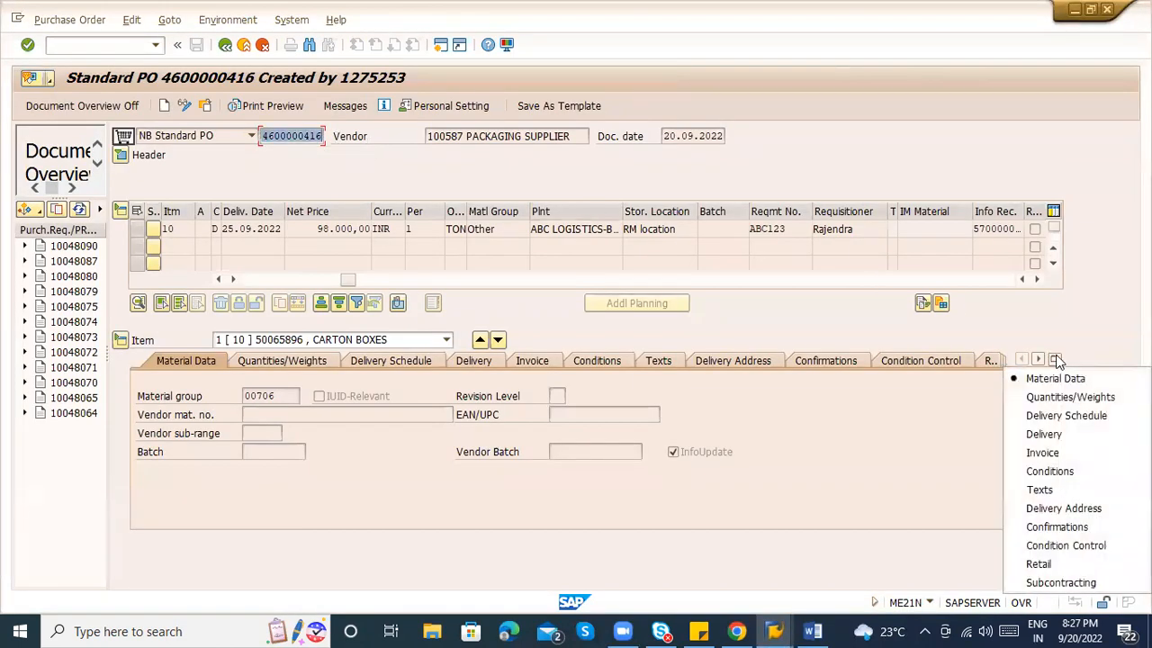
{"action": "left_click", "coordinate": [1051, 527]}
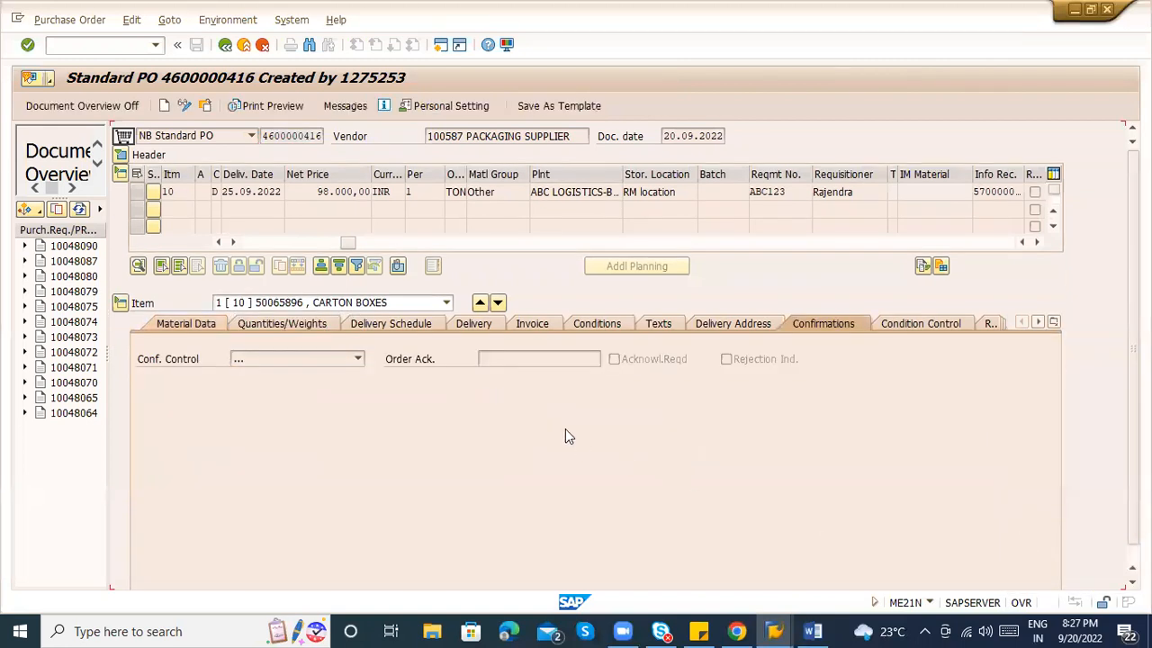
{"action": "left_click", "coordinate": [631, 358]}
{"action": "left_click", "coordinate": [492, 358]}
{"action": "left_click", "coordinate": [358, 359]}
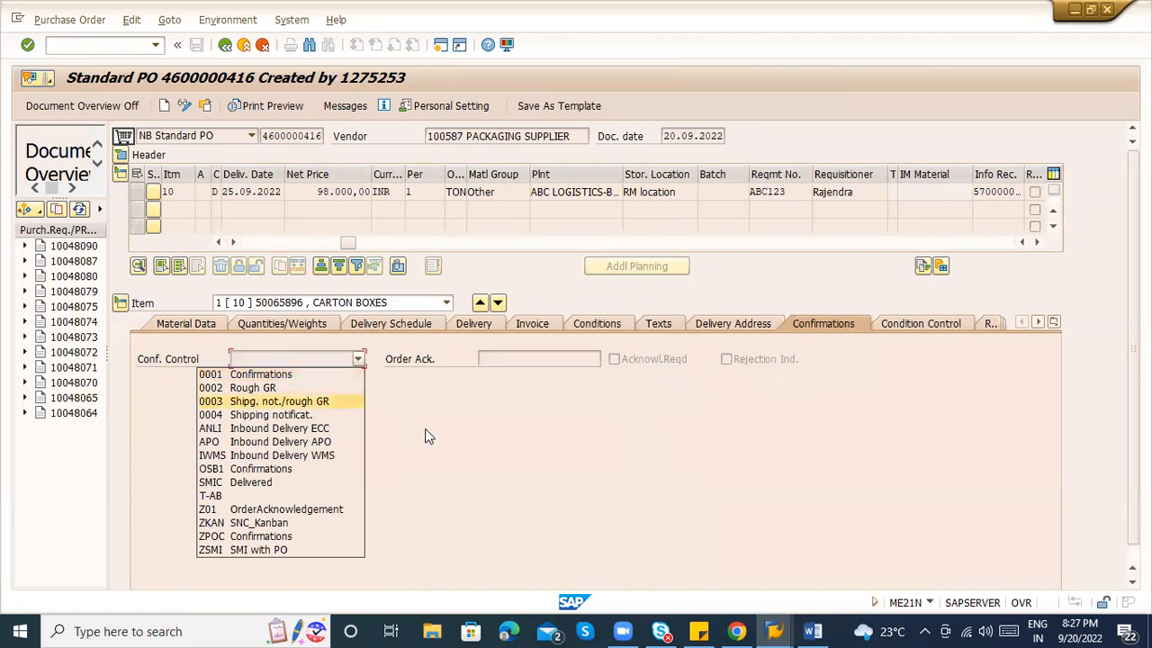
In change mode, set confirmation control 0001 Confirmations and add a Shipping Notificat. category row.
{"action": "left_click", "coordinate": [183, 102]}
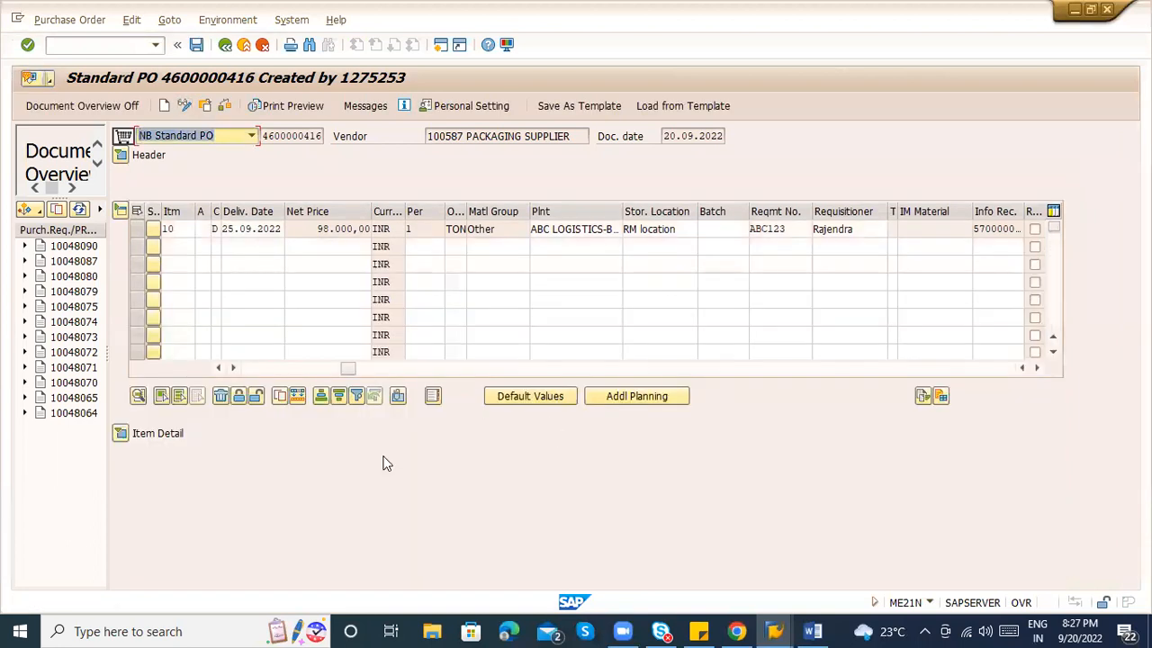
{"action": "left_click", "coordinate": [120, 433]}
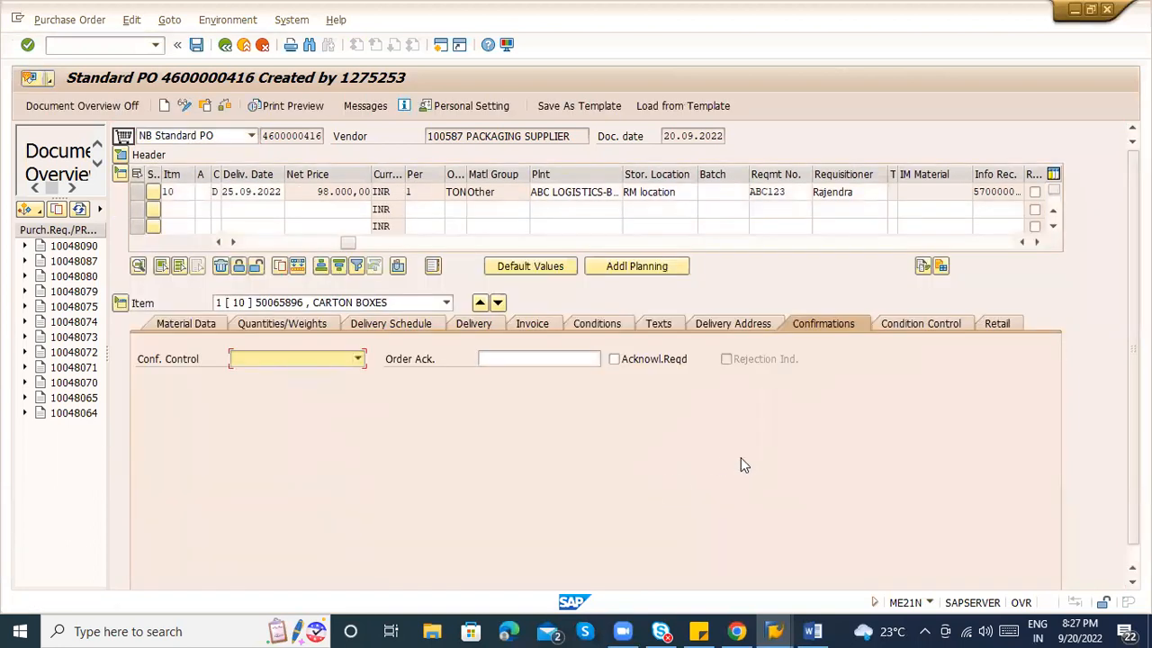
{"action": "left_click", "coordinate": [357, 358]}
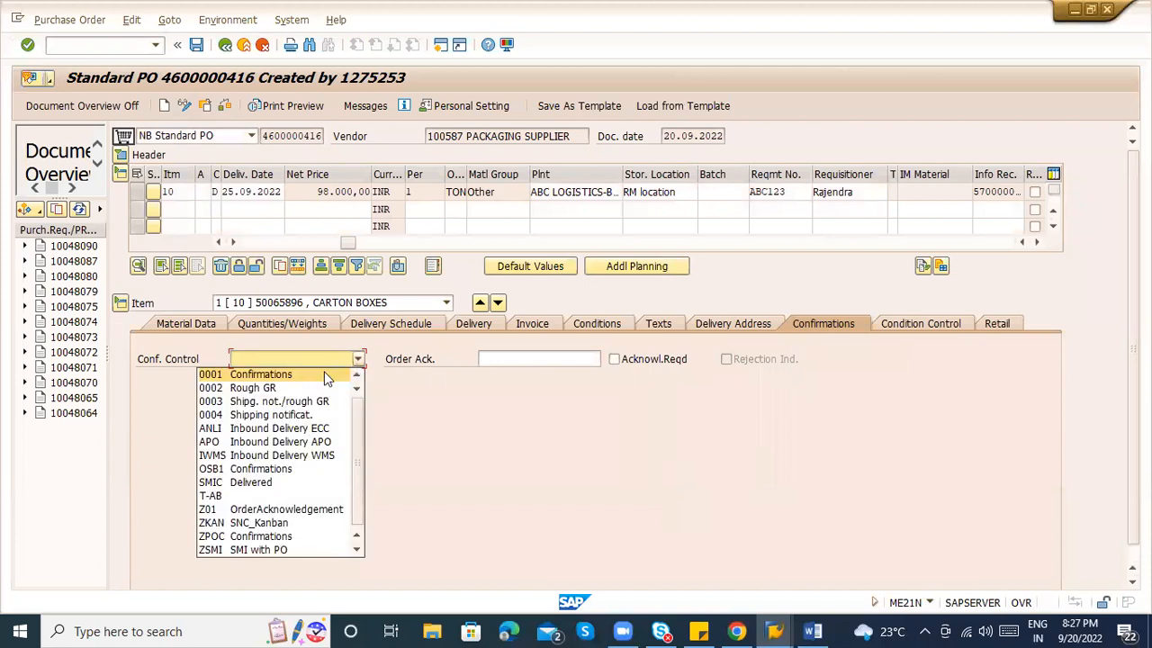
{"action": "left_click", "coordinate": [322, 374]}
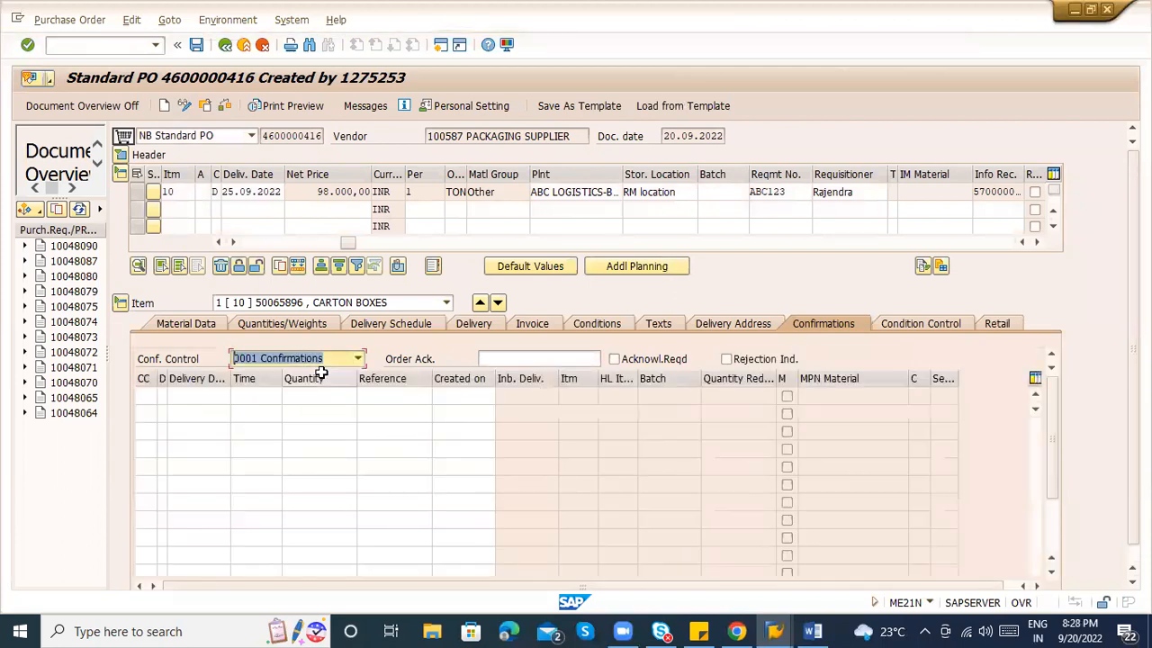
{"action": "left_click", "coordinate": [149, 398]}
{"action": "left_click", "coordinate": [162, 397]}
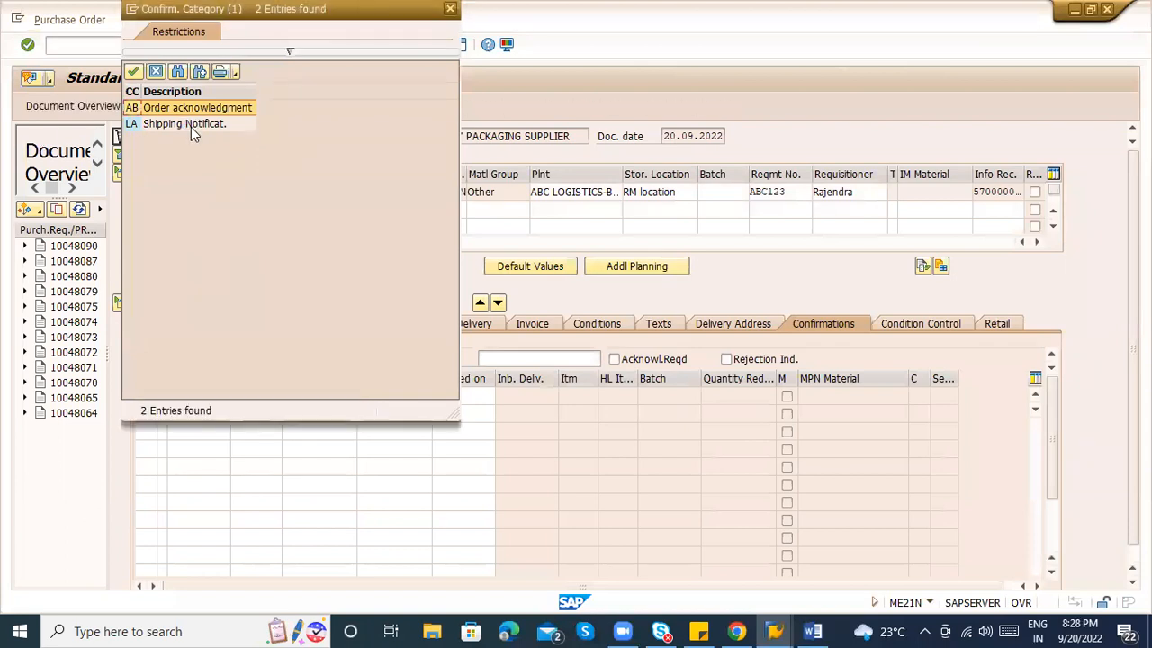
{"action": "double_click", "coordinate": [190, 125]}
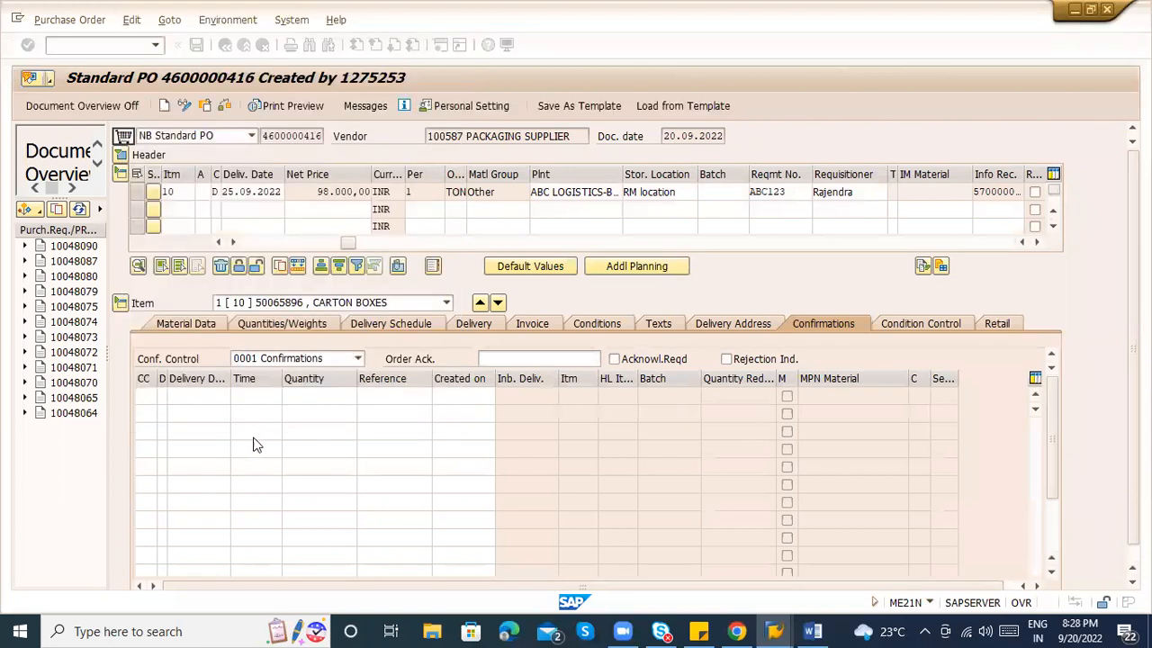
{"action": "left_click", "coordinate": [323, 397]}
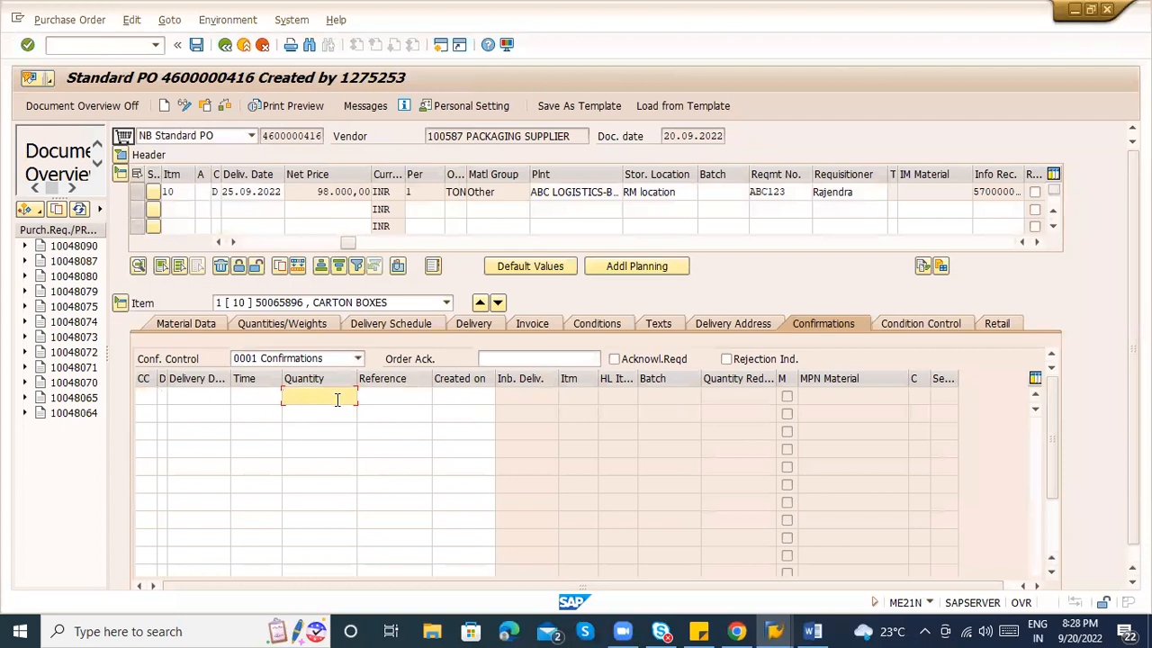
{"action": "left_click", "coordinate": [322, 411]}
{"action": "left_click", "coordinate": [369, 410]}
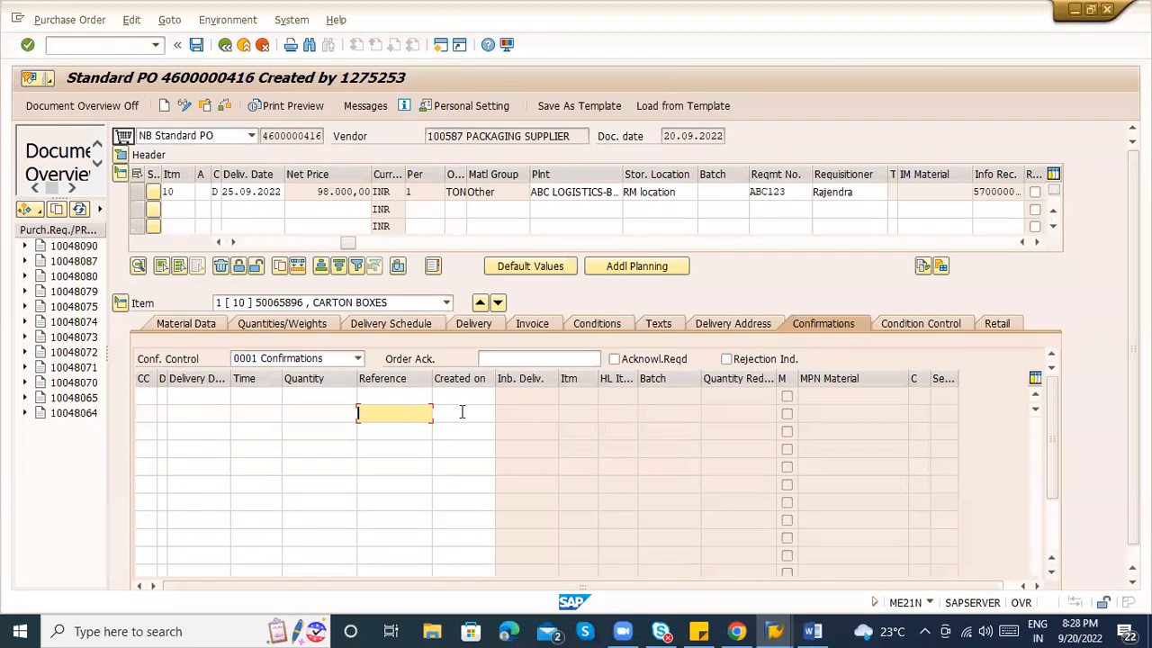
{"action": "left_click", "coordinate": [500, 360]}
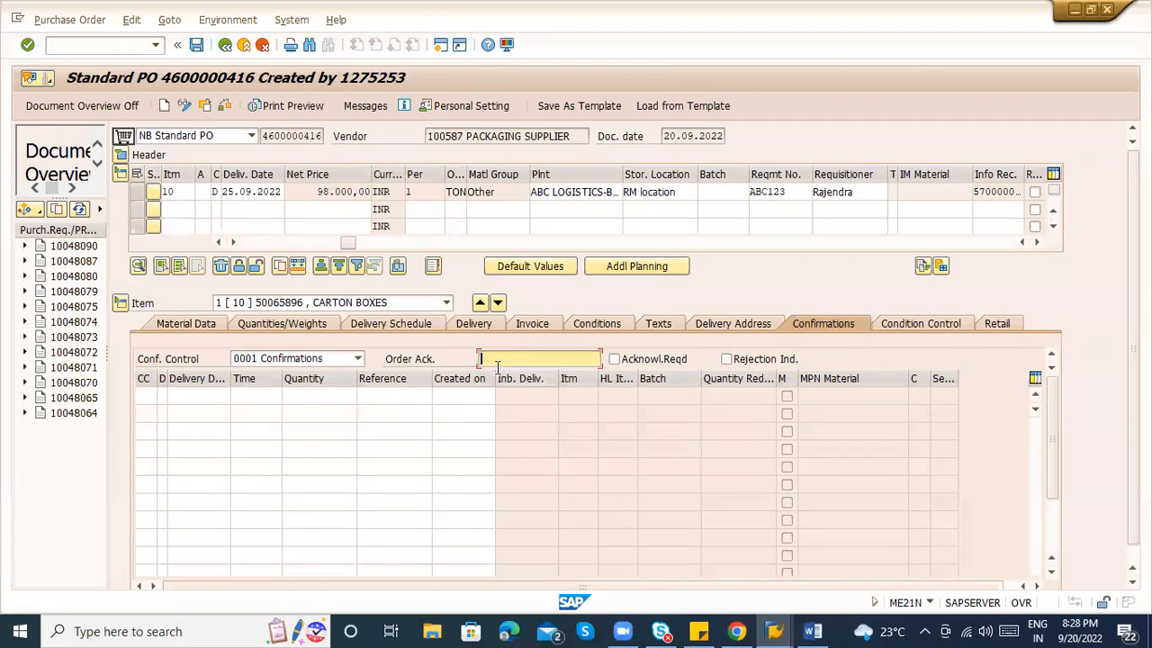
Clear the item's confirmation control key, save the PO despite messages, and copy its number.
{"action": "left_click", "coordinate": [338, 358]}
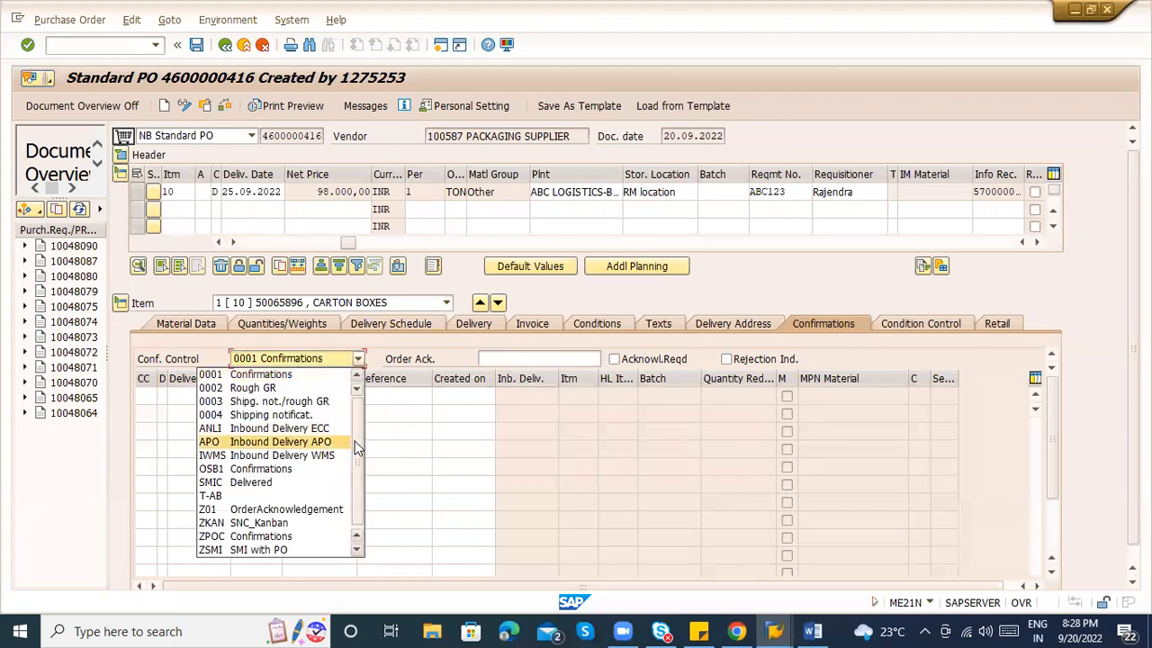
{"action": "scroll", "coordinate": [357, 419], "scroll_direction": "down", "scroll_amount": 1}
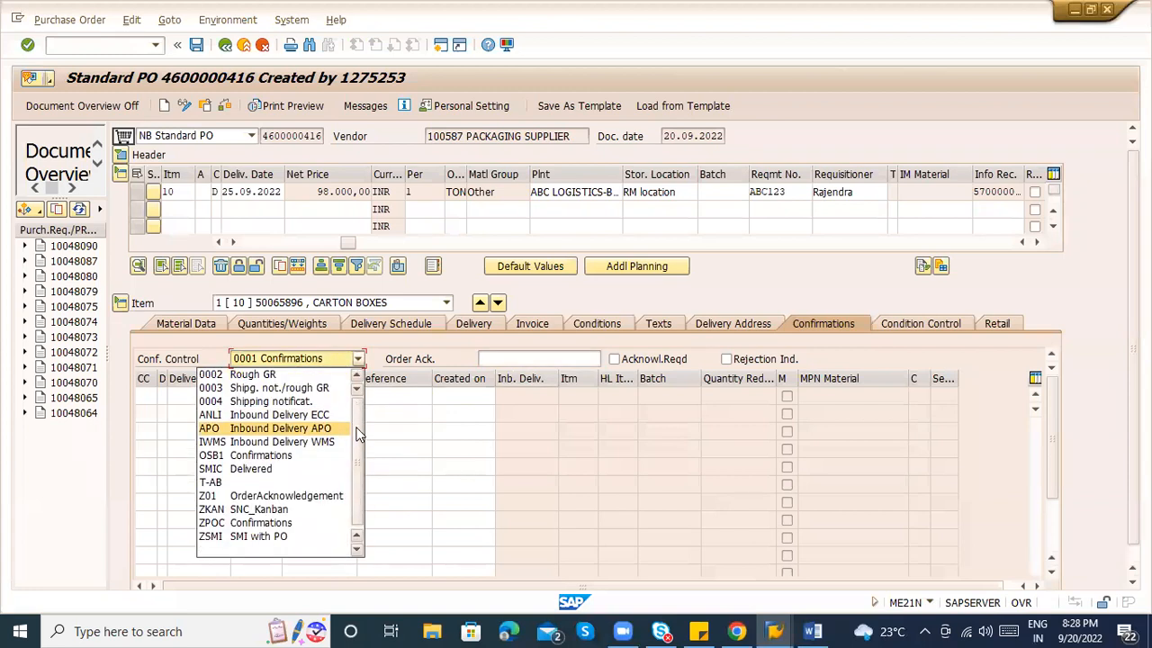
{"action": "left_click", "coordinate": [282, 548]}
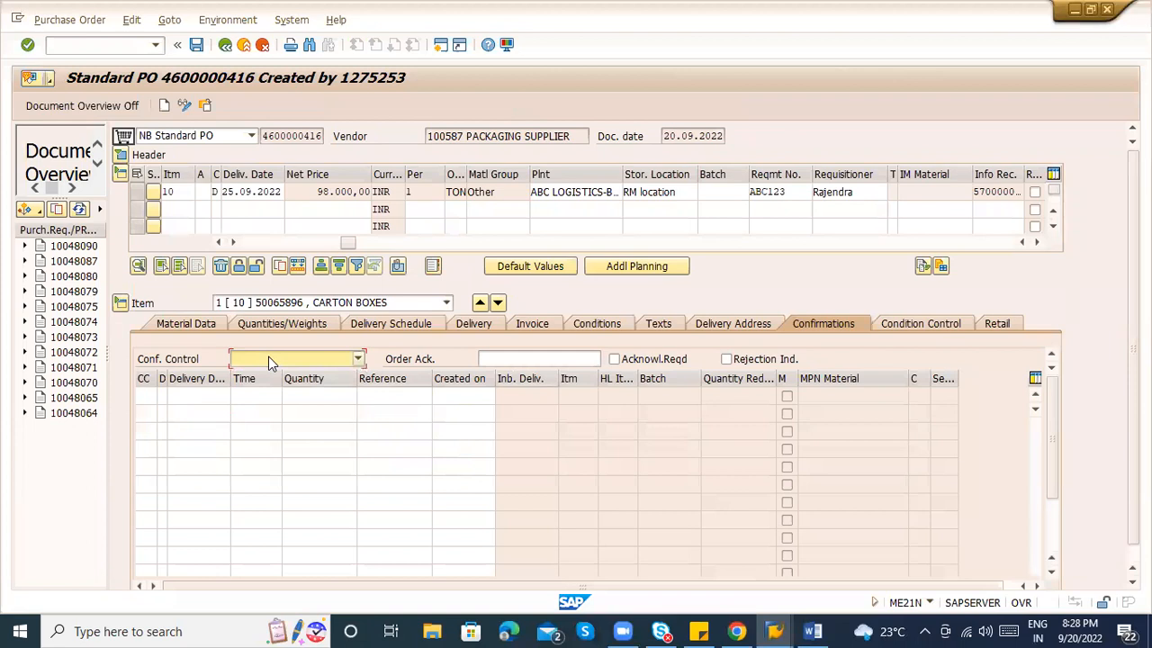
{"action": "key", "text": "ctrl+s"}
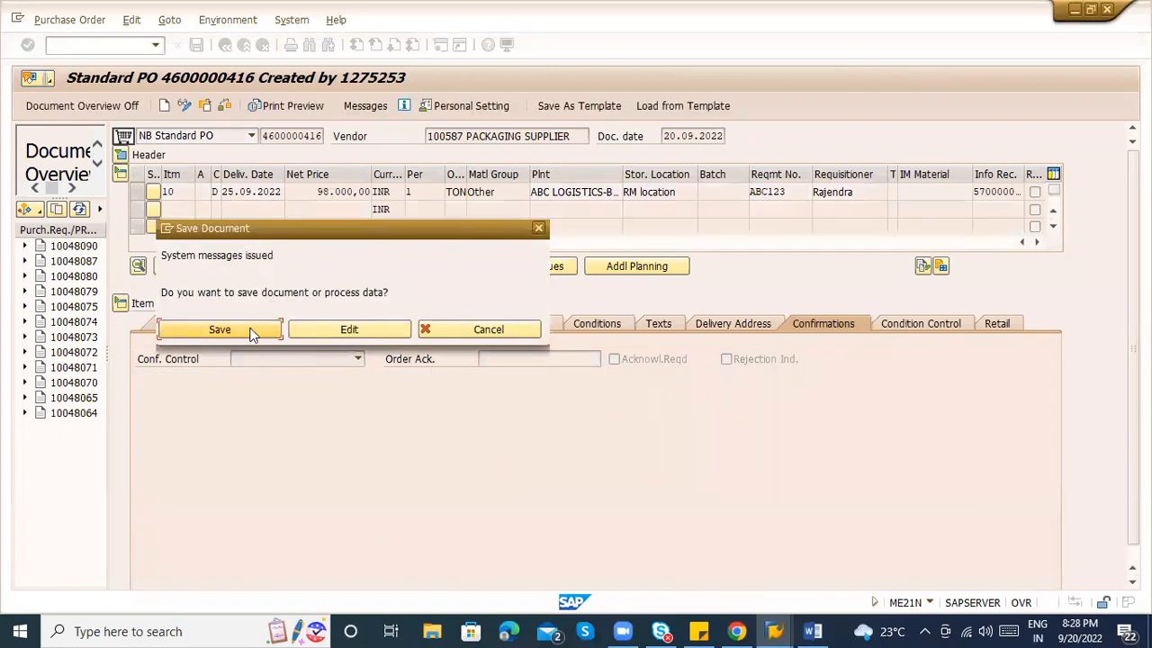
{"action": "left_click", "coordinate": [219, 329]}
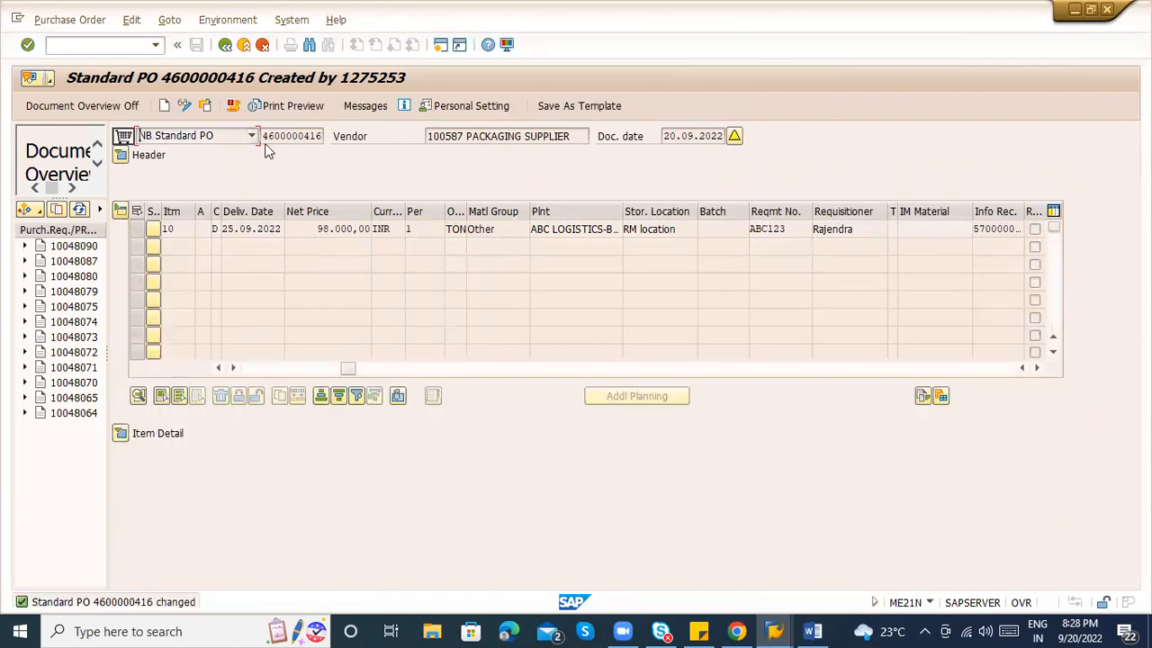
{"action": "left_click_drag", "start_coordinate": [261, 135], "coordinate": [335, 136]}
{"action": "key", "text": "ctrl+c"}
Add list lines '3) PO creation - ME21N' and '4) MIGO - GOOD receipt or MB1C' to the Word notes.
{"action": "key", "text": "alt+Tab"}
{"action": "key", "text": "alt+Tab"}
{"action": "key", "text": "Tab"}
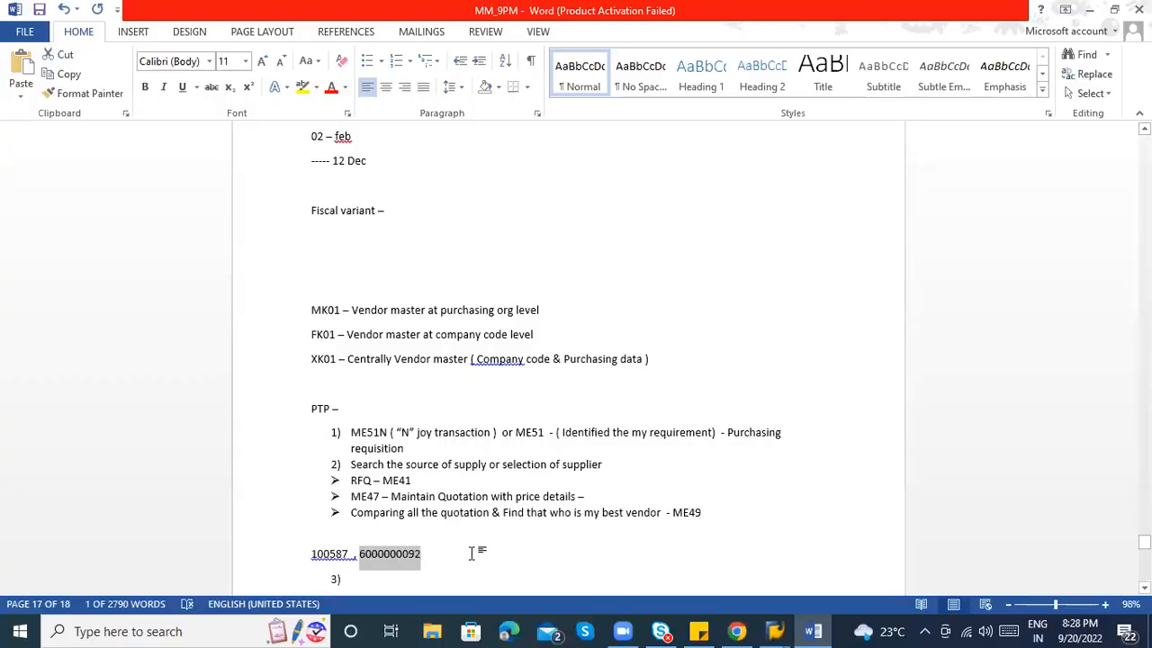
{"action": "left_click", "coordinate": [391, 578]}
{"action": "type", "text": "PO"}
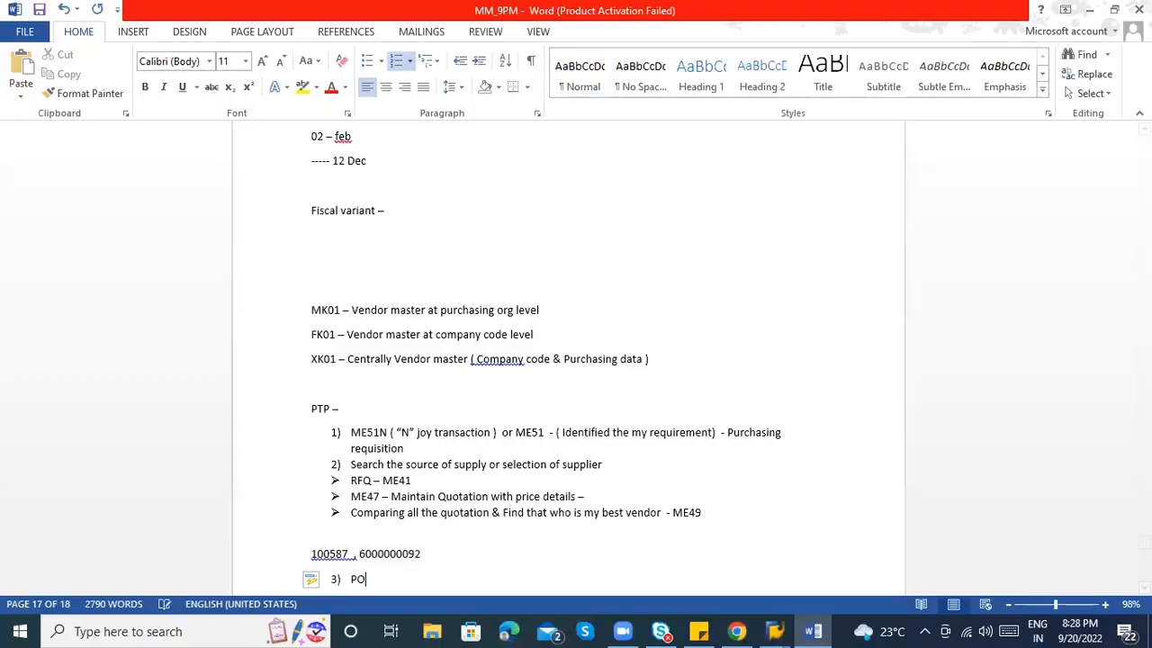
{"action": "type", "text": " creation - ME21N"}
{"action": "key", "text": "Return"}
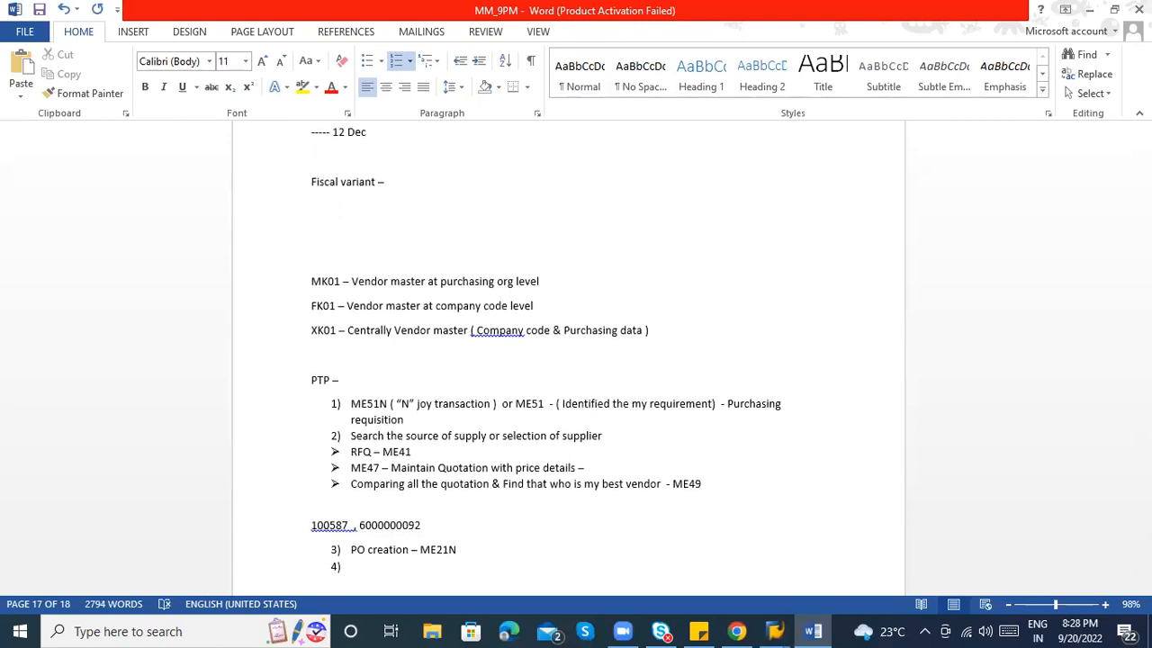
{"action": "type", "text": "MIGO - "}
{"action": "type", "text": "GOOD receipt "}
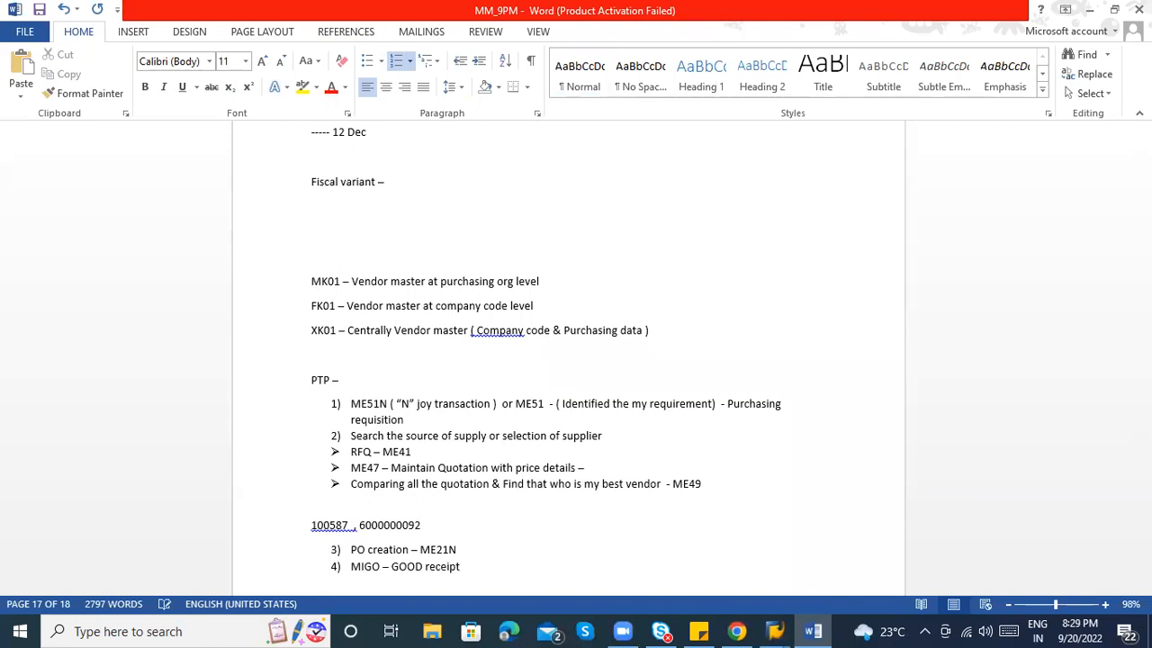
{"action": "type", "text": "or MB1C"}
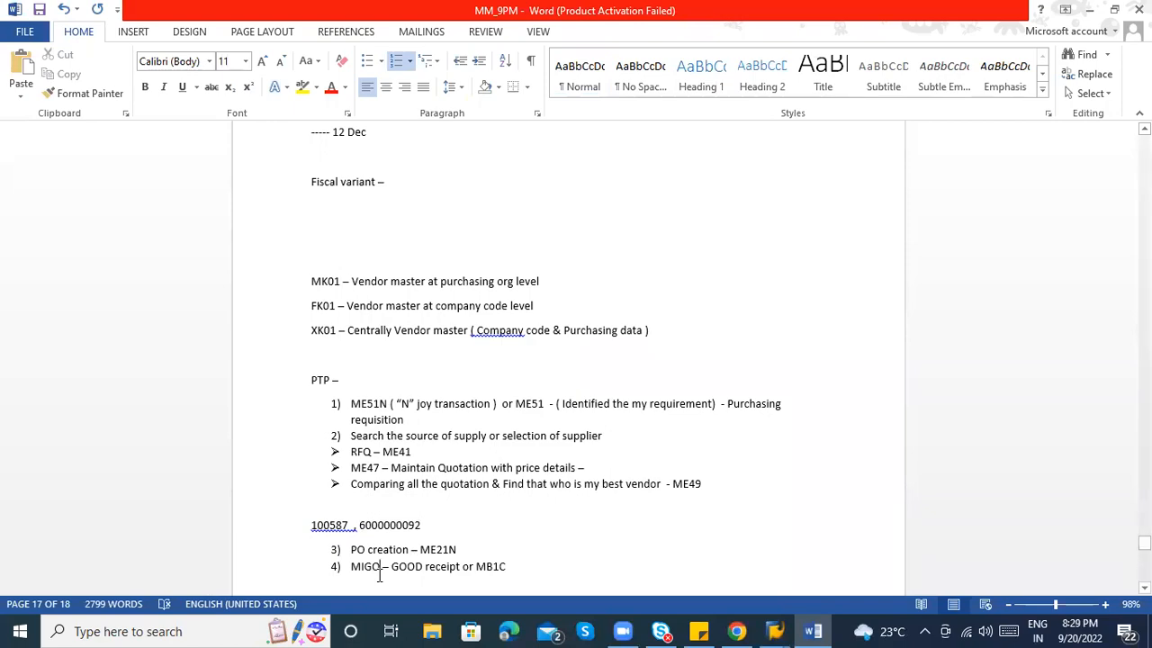
{"action": "key", "text": "alt+Tab"}
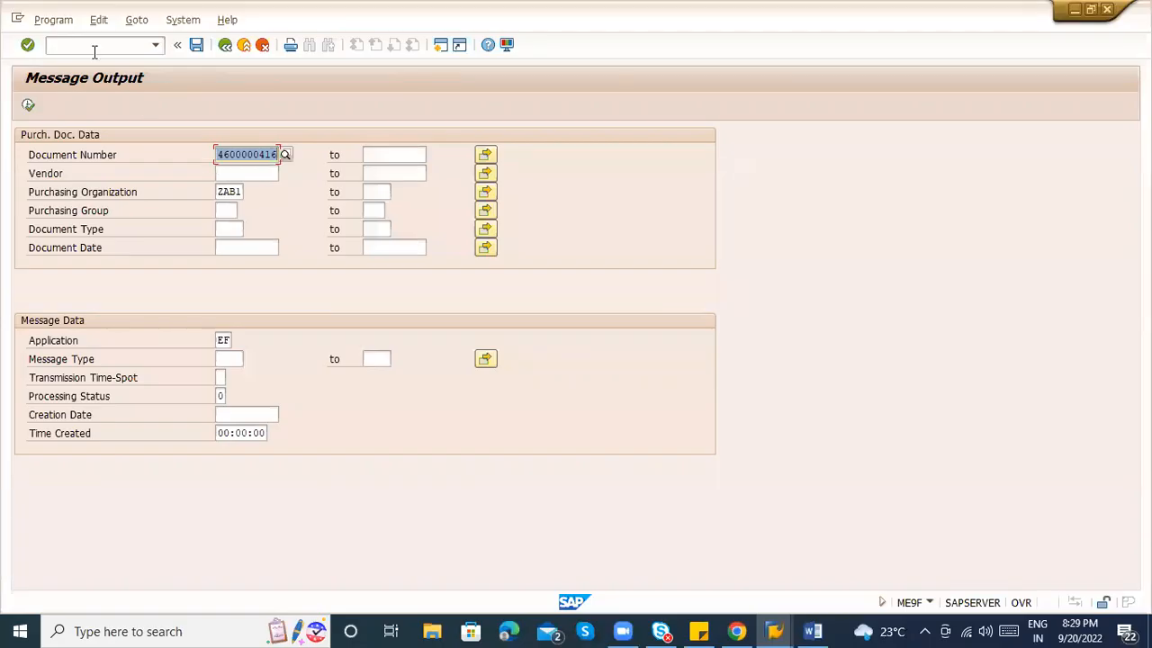
Run /nmigo and check MIGO's action list without changing it.
{"action": "left_click", "coordinate": [94, 51]}
{"action": "type", "text": "/nmigo"}
{"action": "key", "text": "Return"}
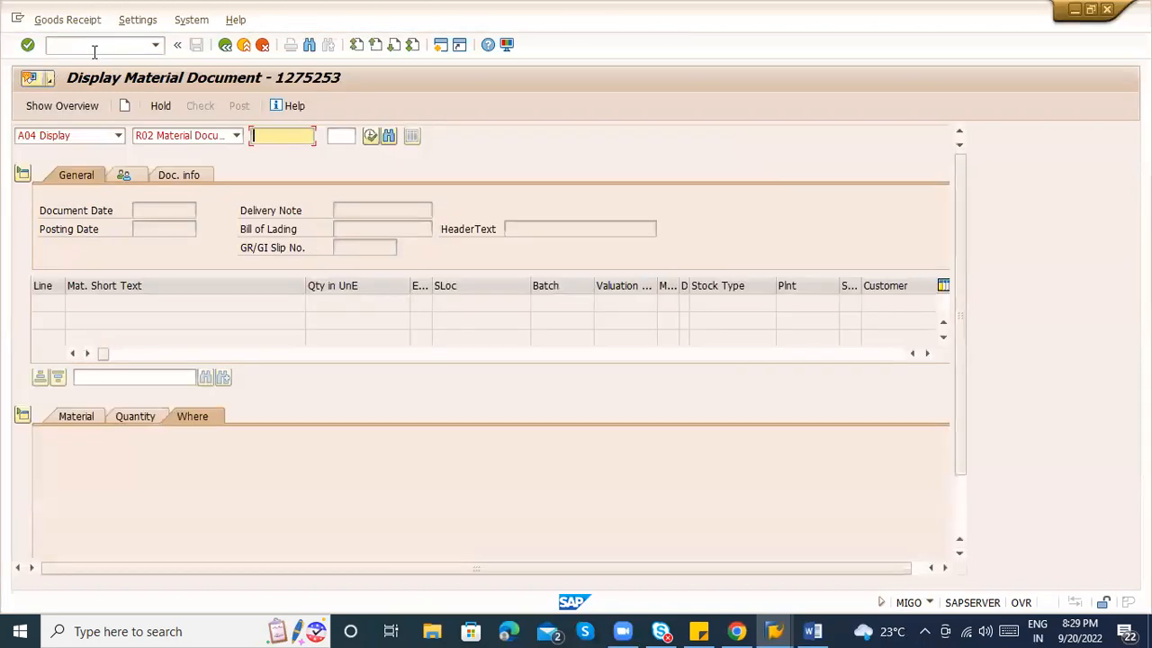
{"action": "left_click", "coordinate": [69, 133]}
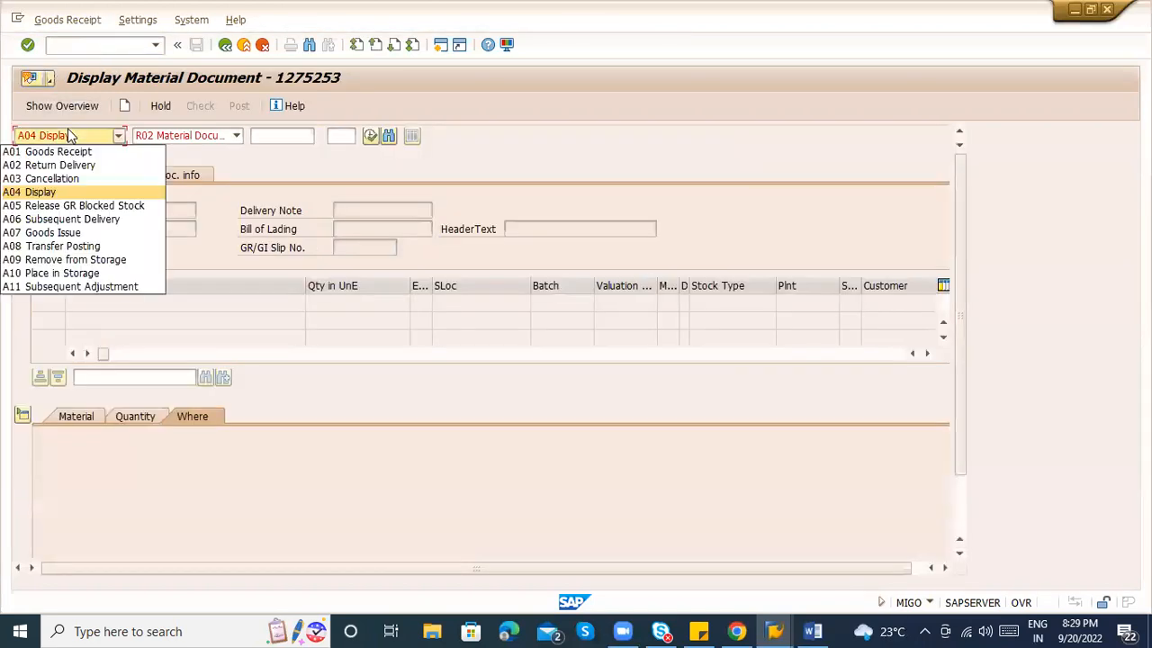
{"action": "left_click", "coordinate": [81, 208]}
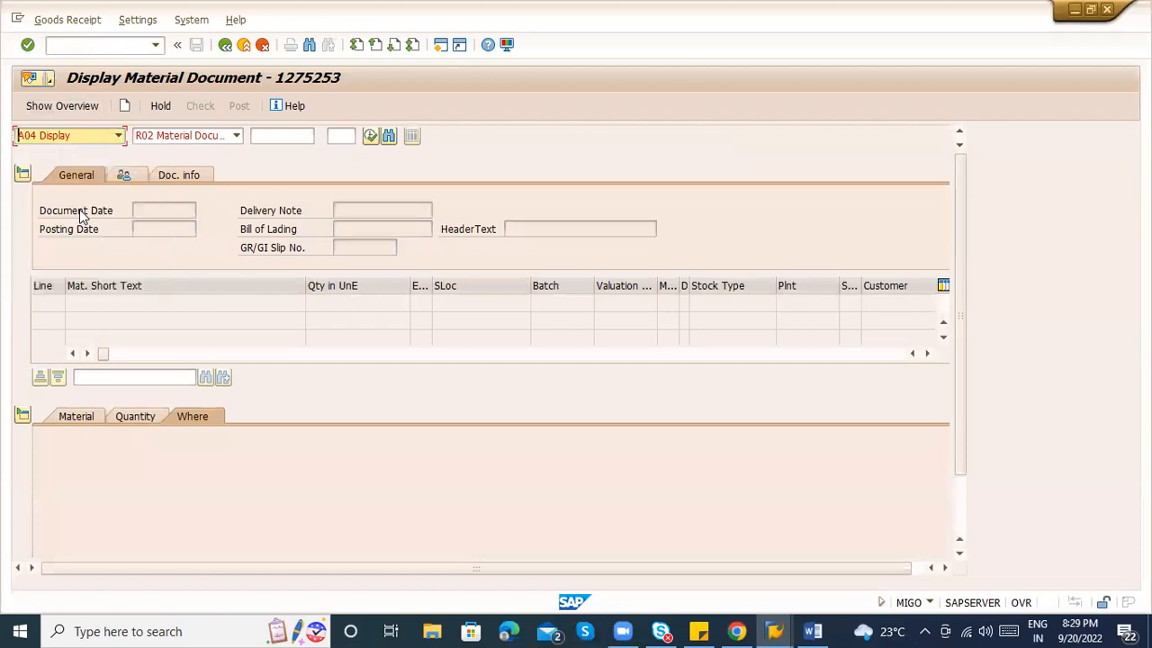
Try the /nmb1c goods receipt transaction, then exit it.
{"action": "key", "text": "alt+Tab"}
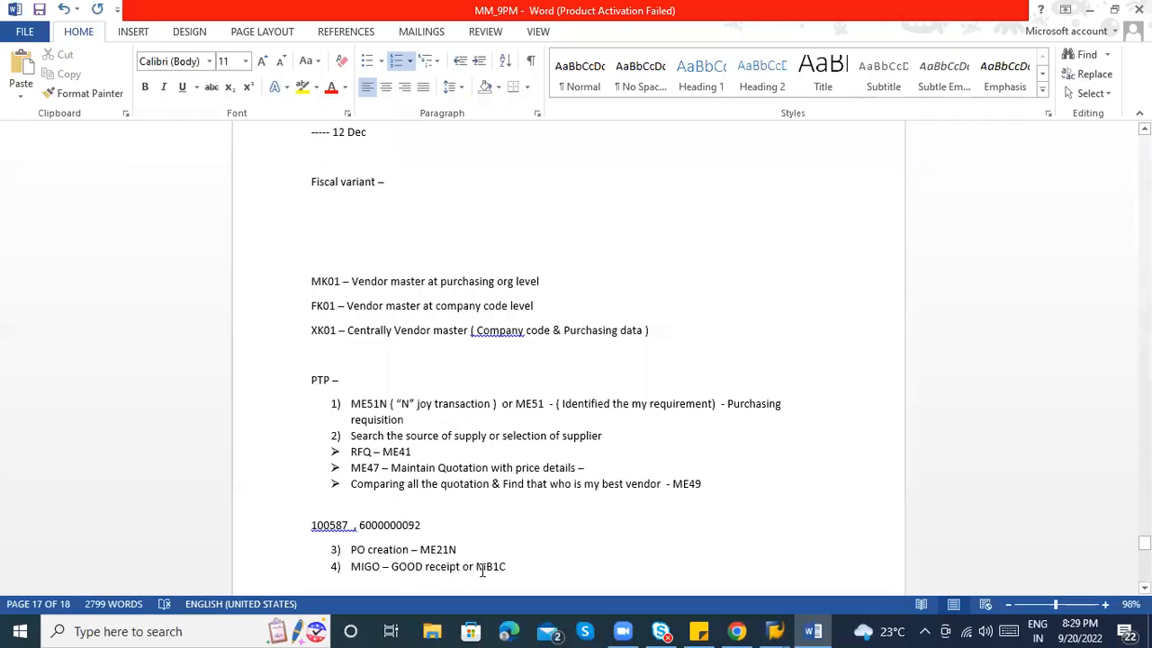
{"action": "key", "text": "alt+Tab"}
{"action": "type", "text": "/nmb1c"}
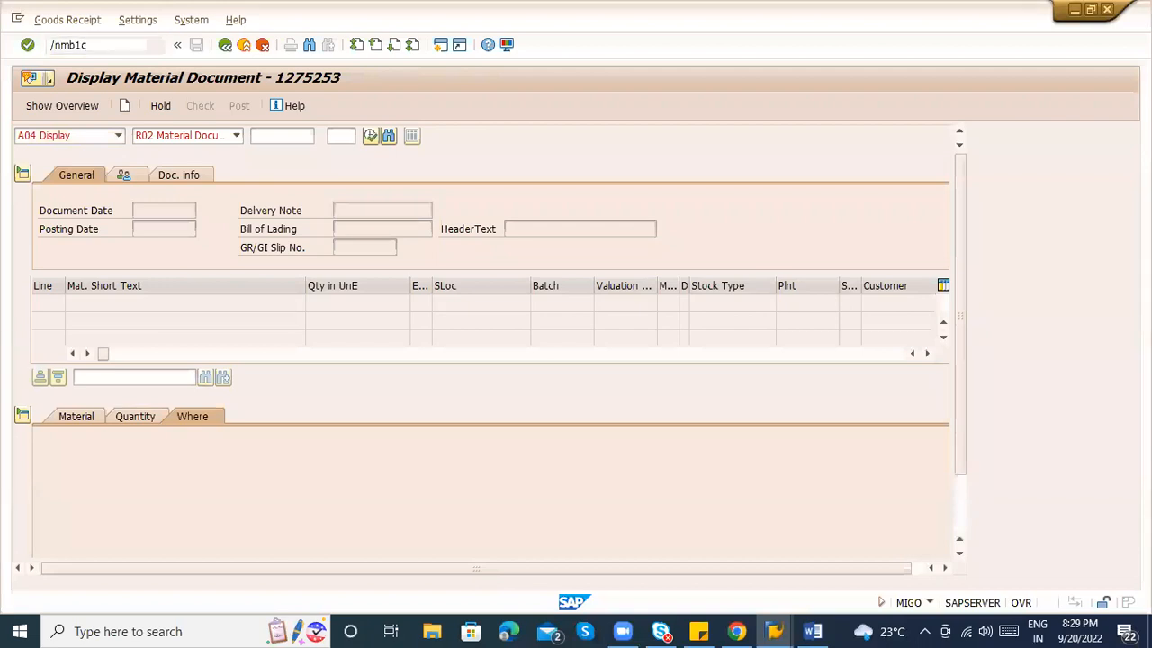
{"action": "key", "text": "Return"}
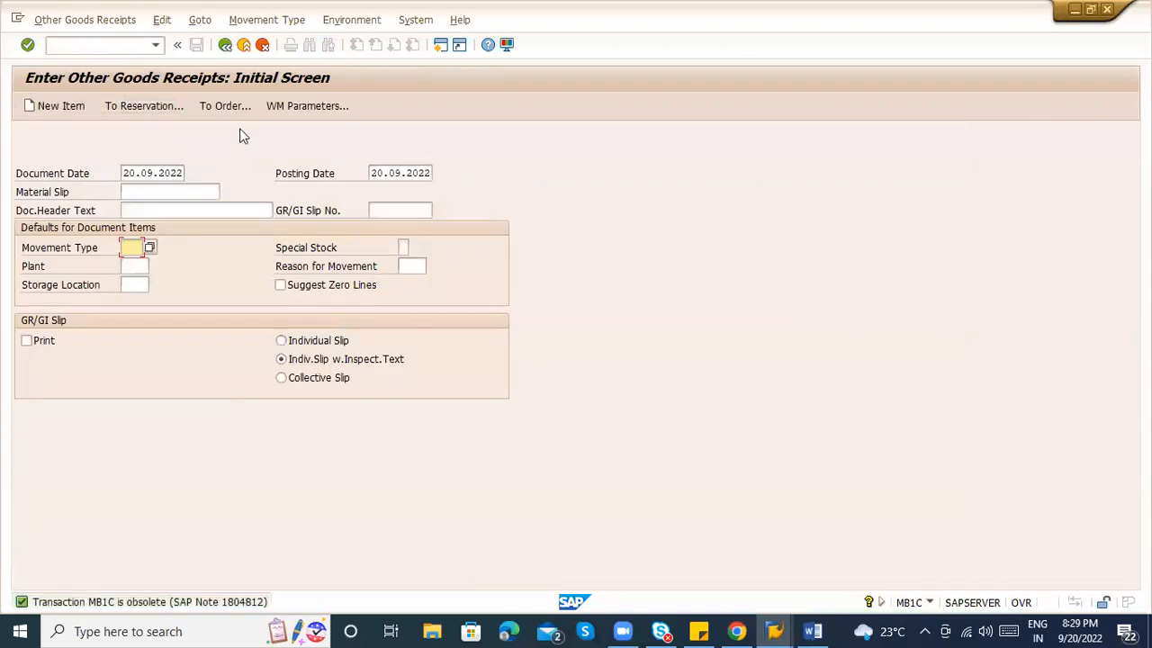
{"action": "left_click", "coordinate": [254, 45]}
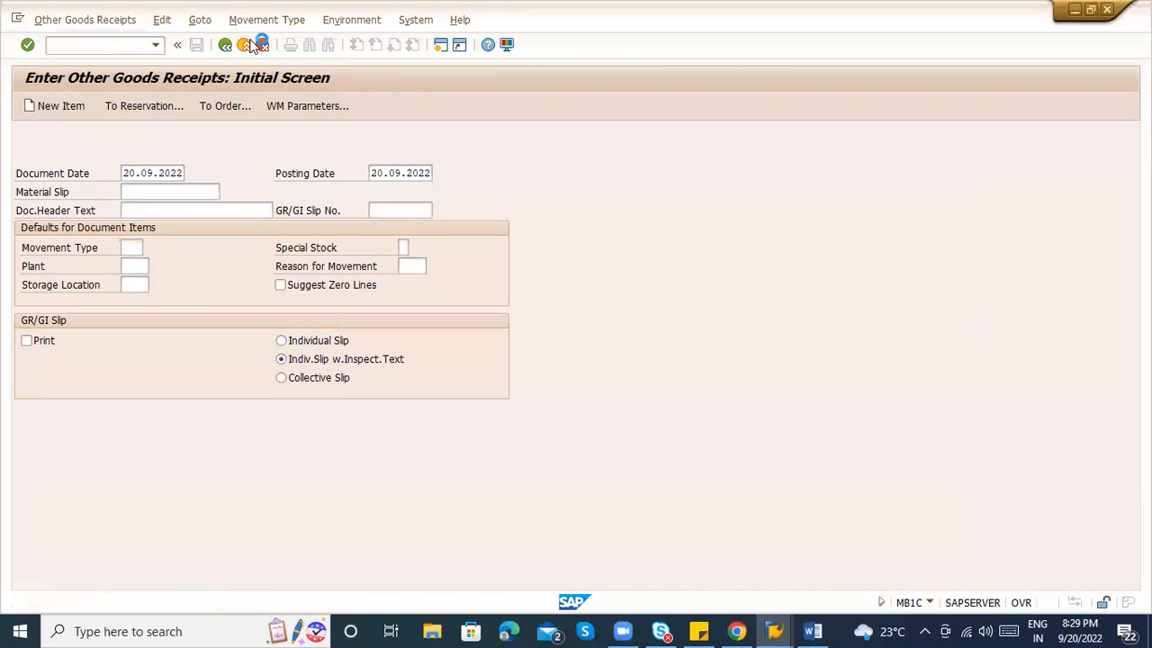
Delete 'or MB1C' from the notes' MIGO line and start MIGO again.
{"action": "key", "text": "alt+Tab"}
{"action": "left_click", "coordinate": [517, 569]}
{"action": "key", "text": "BackSpace"}
{"action": "key", "text": "BackSpace"}
{"action": "key", "text": "BackSpace"}
{"action": "key", "text": "BackSpace"}
{"action": "key", "text": "BackSpace"}
{"action": "key", "text": "BackSpace"}
{"action": "key", "text": "BackSpace"}
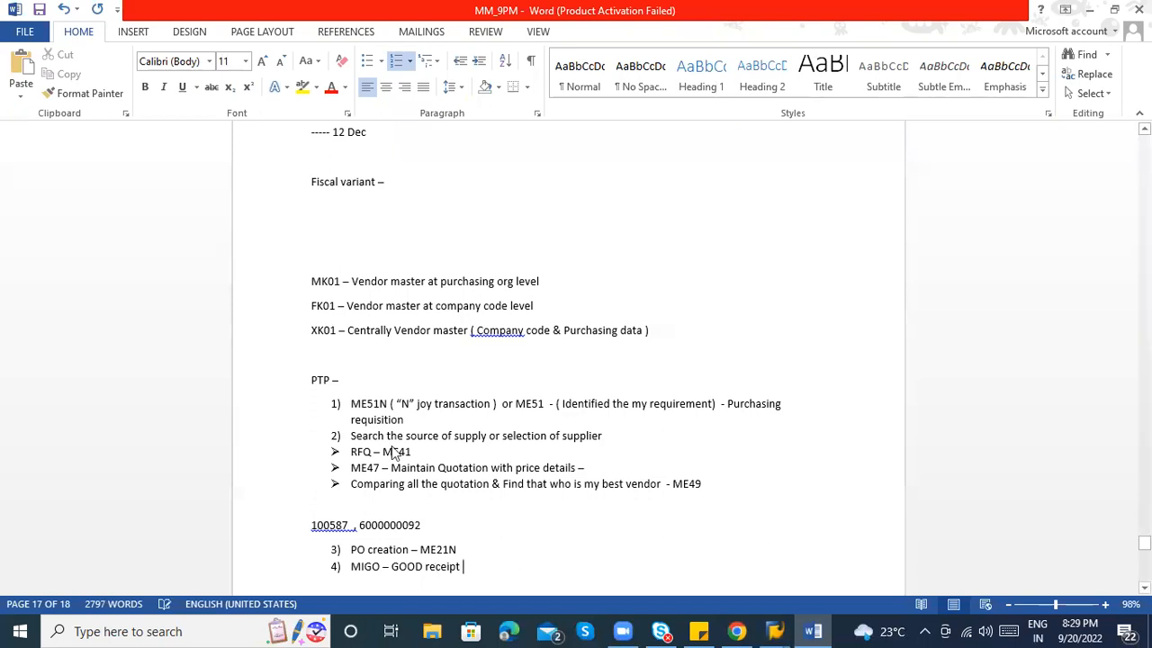
{"action": "key", "text": "alt+Tab"}
{"action": "type", "text": "migo"}
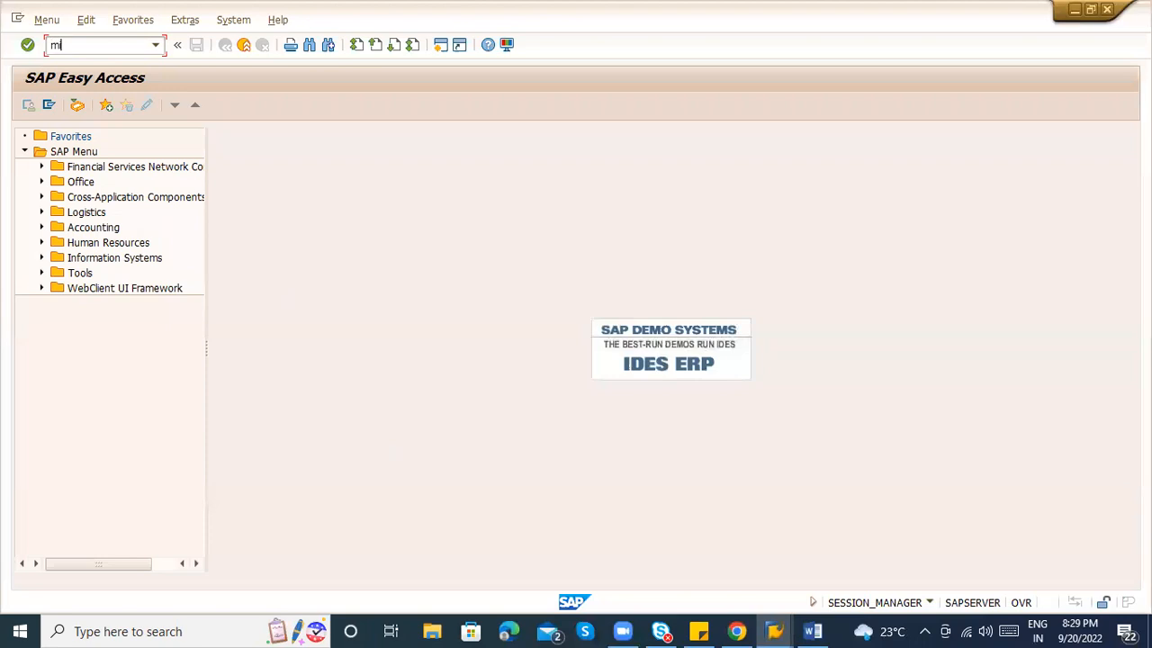
{"action": "key", "text": "Return"}
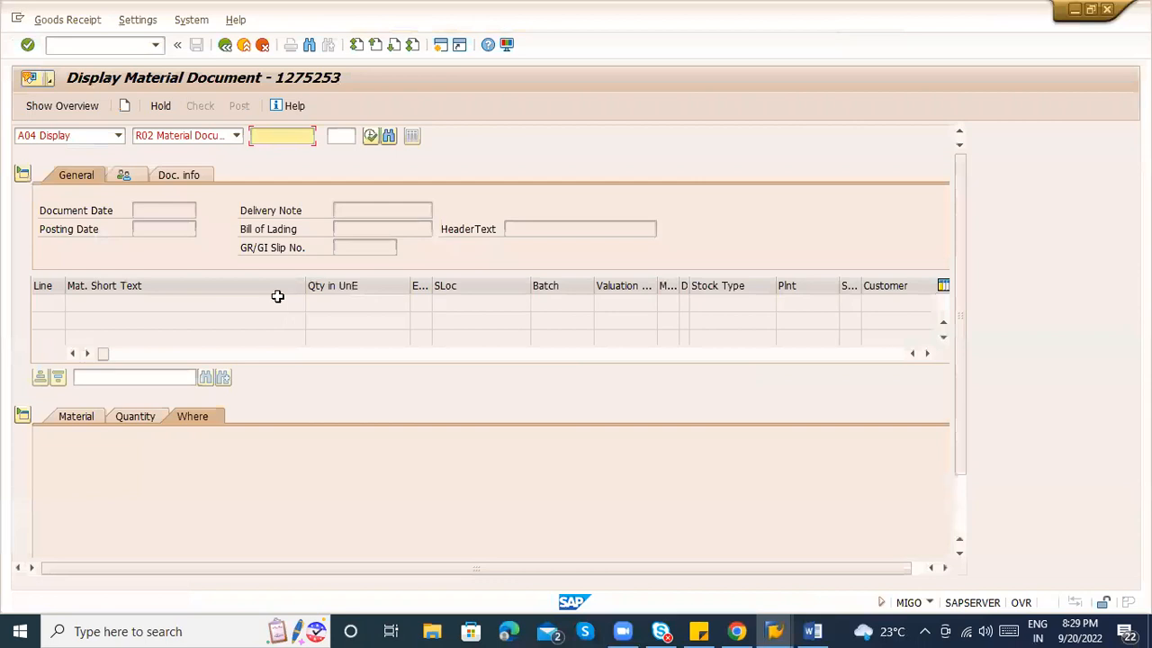
{"action": "left_click", "coordinate": [88, 136]}
{"action": "left_click", "coordinate": [77, 152]}
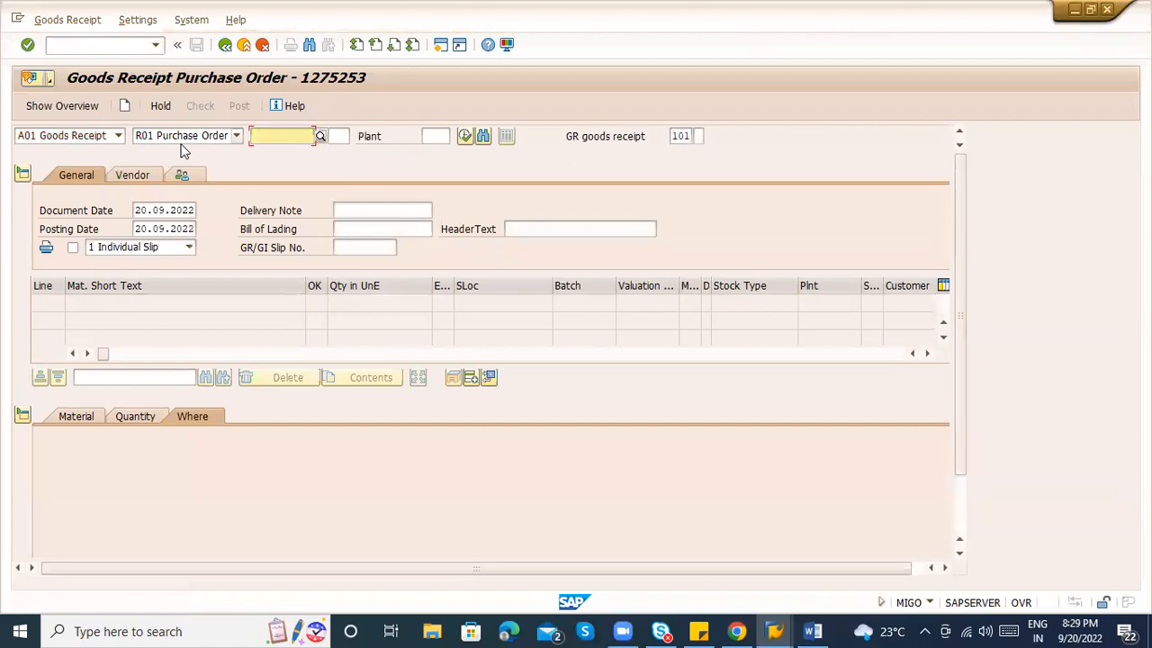
{"action": "key", "text": "alt+Tab"}
{"action": "key", "text": "alt+Tab"}
{"action": "key", "text": "ctrl+v"}
{"action": "key", "text": "Return"}
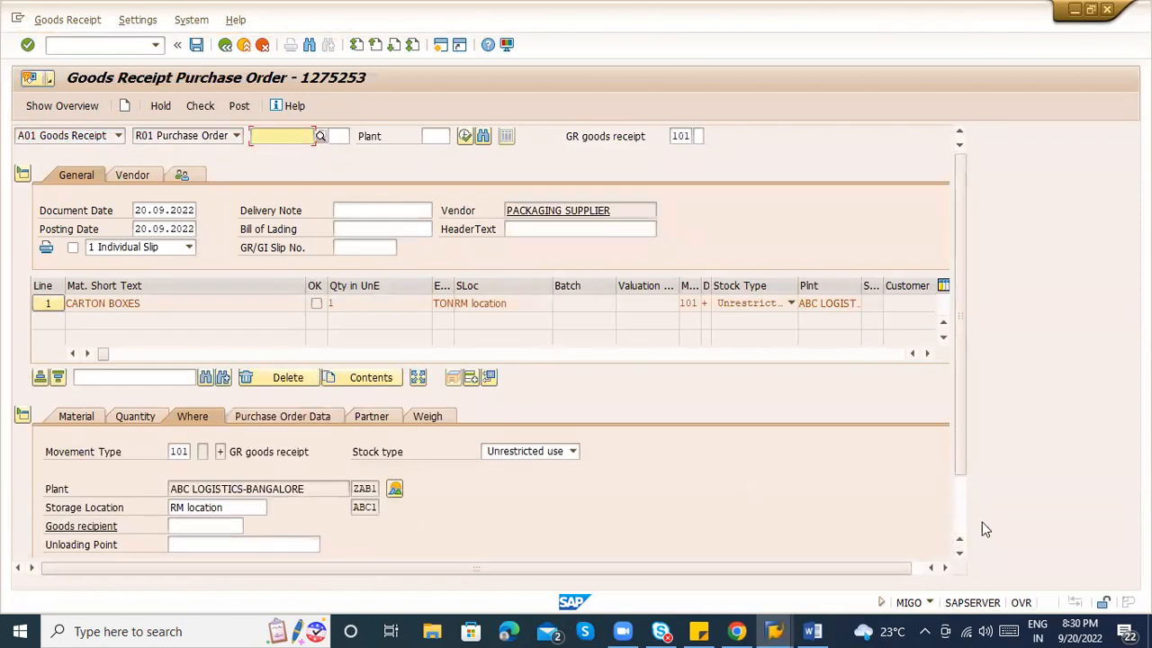
Open the CARTON BOXES item's quantity details to edit the 1 TON being received.
{"action": "left_click", "coordinate": [959, 490]}
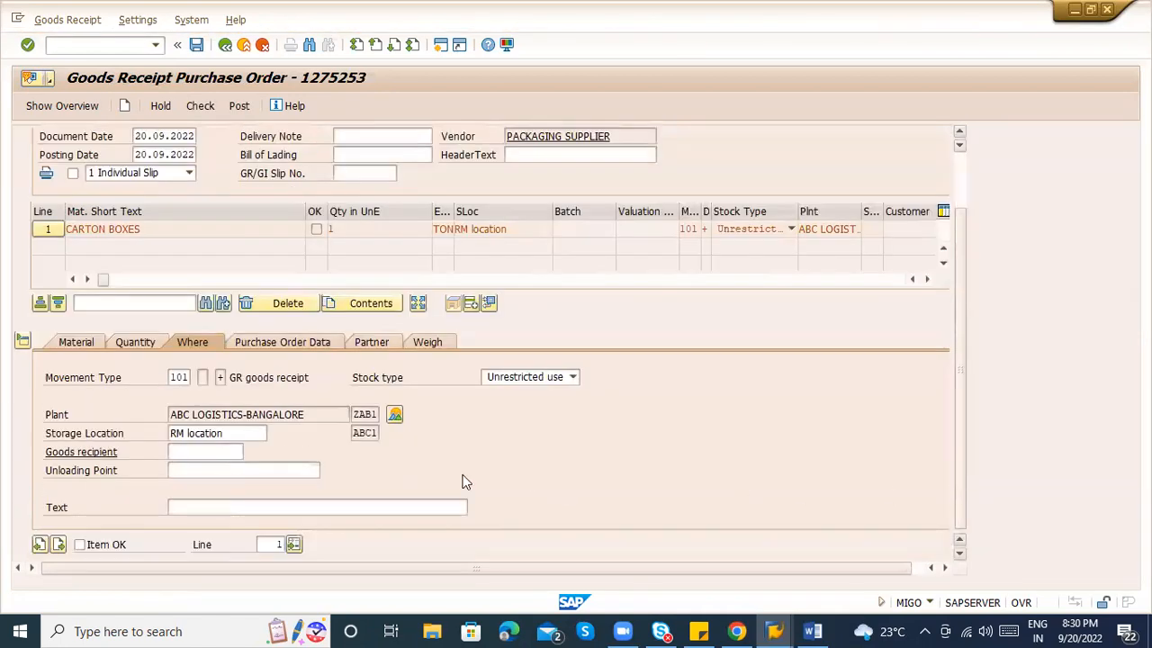
{"action": "left_click", "coordinate": [132, 346]}
{"action": "left_click", "coordinate": [195, 374]}
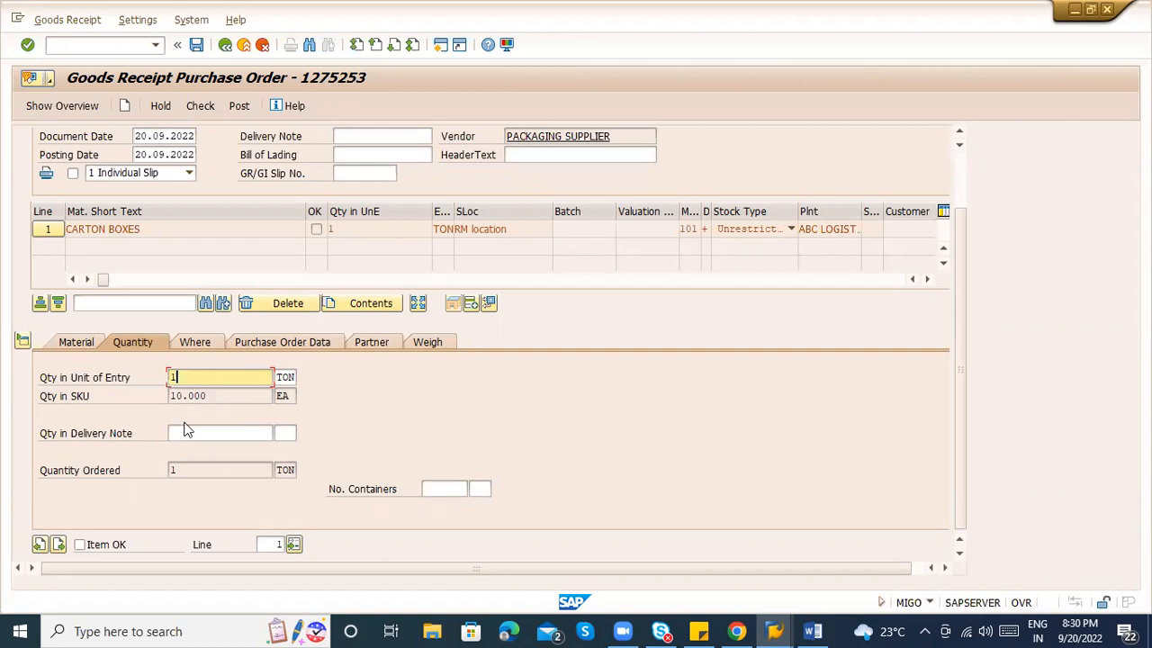
On the Where tab, enter the goods recipient's name for the CARTON BOXES item and confirm.
{"action": "left_click", "coordinate": [202, 345]}
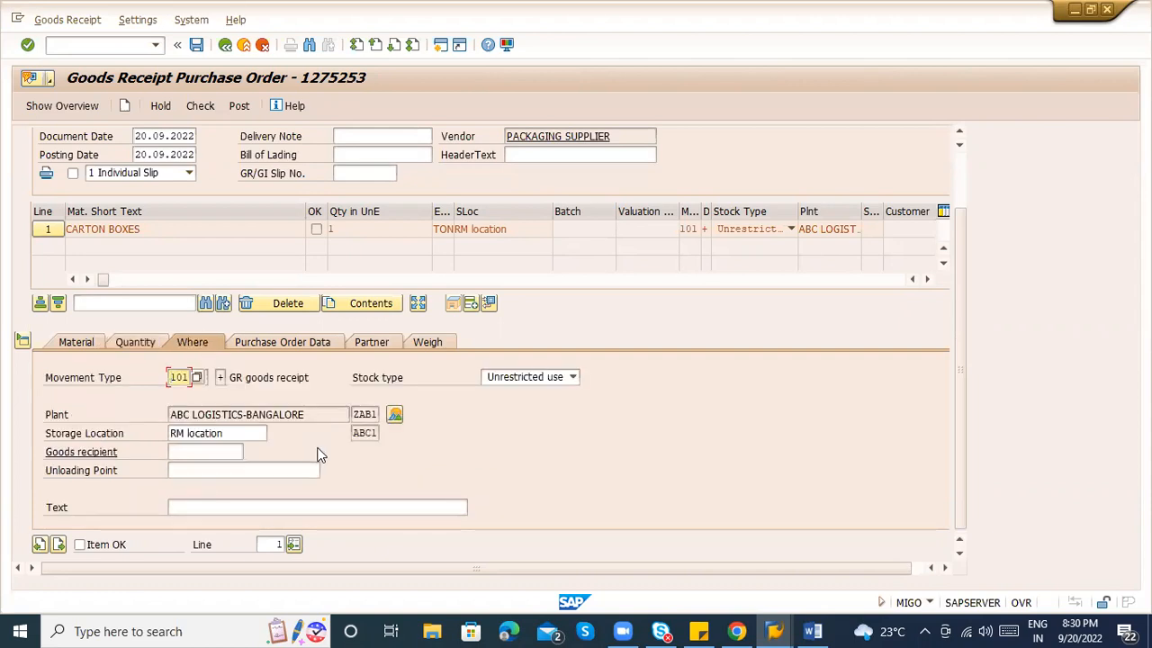
{"action": "right_click", "coordinate": [315, 419]}
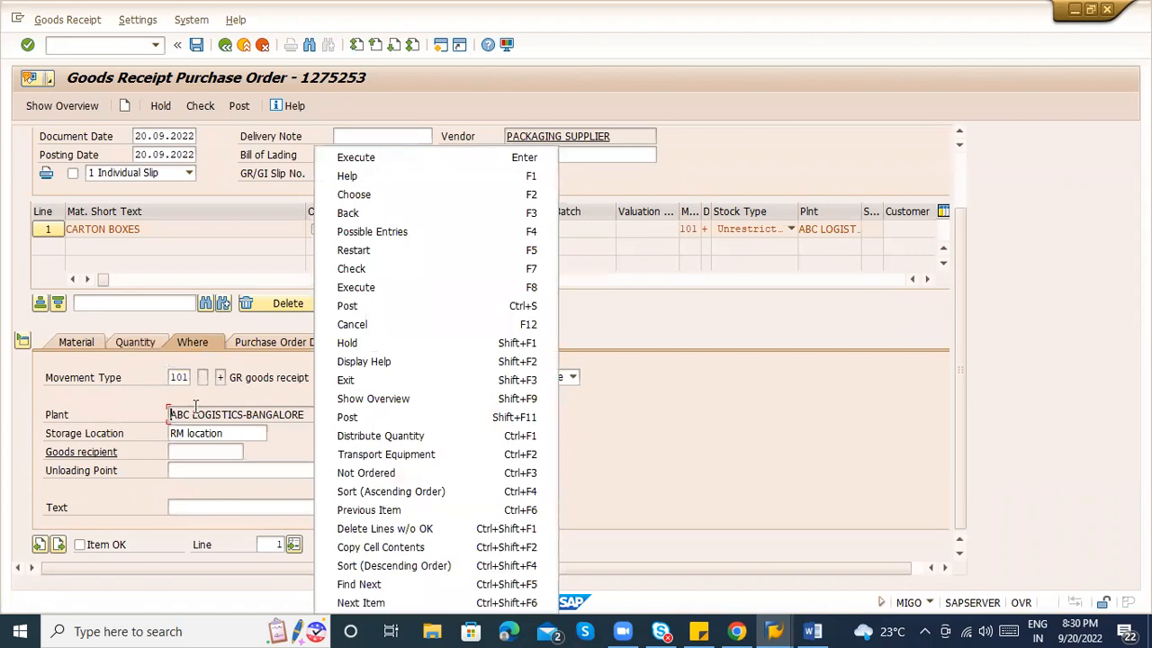
{"action": "left_click", "coordinate": [196, 408]}
{"action": "left_click", "coordinate": [312, 412]}
{"action": "left_click_drag", "start_coordinate": [312, 412], "coordinate": [107, 410]}
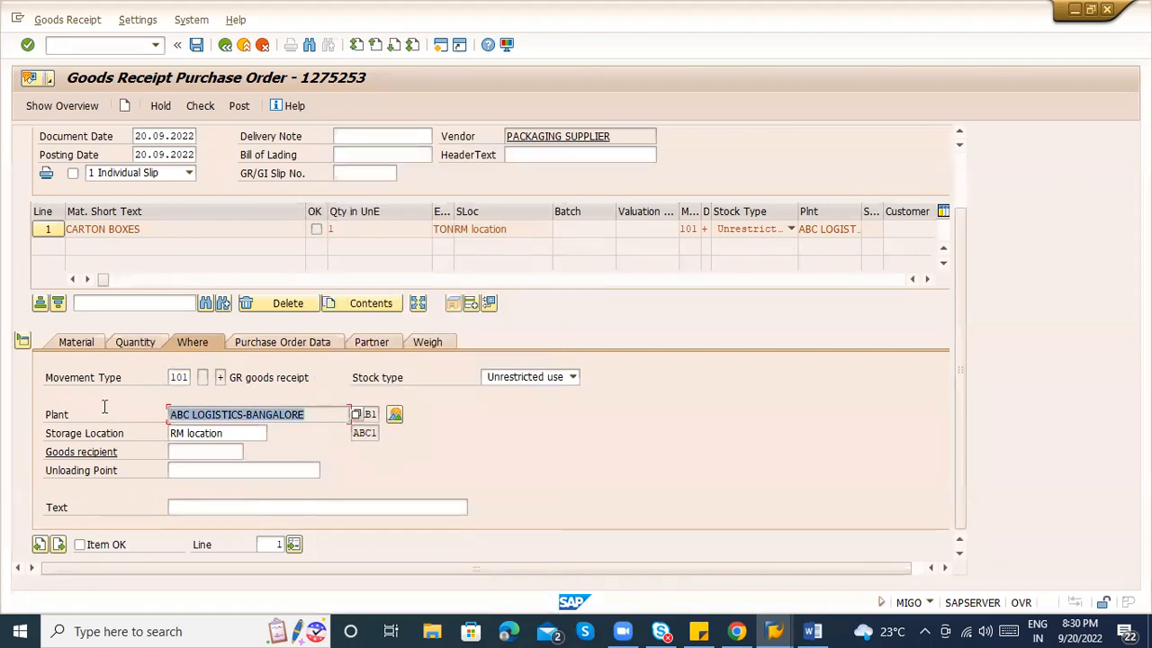
{"action": "left_click", "coordinate": [224, 430]}
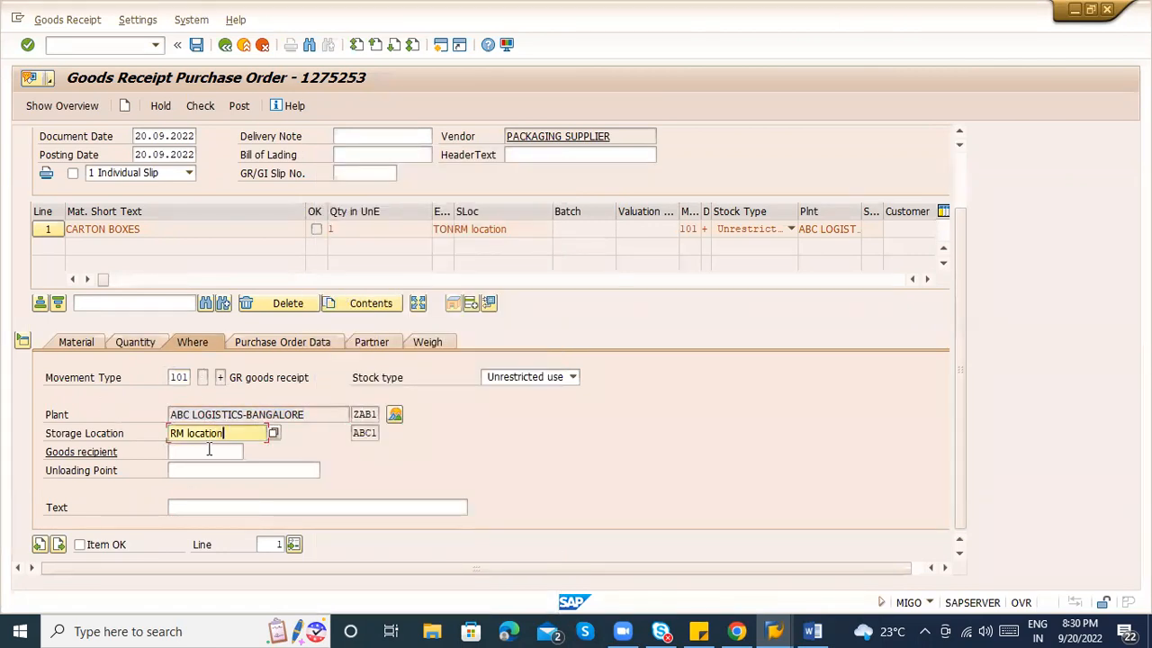
{"action": "left_click", "coordinate": [209, 449]}
{"action": "type", "text": "Raju"}
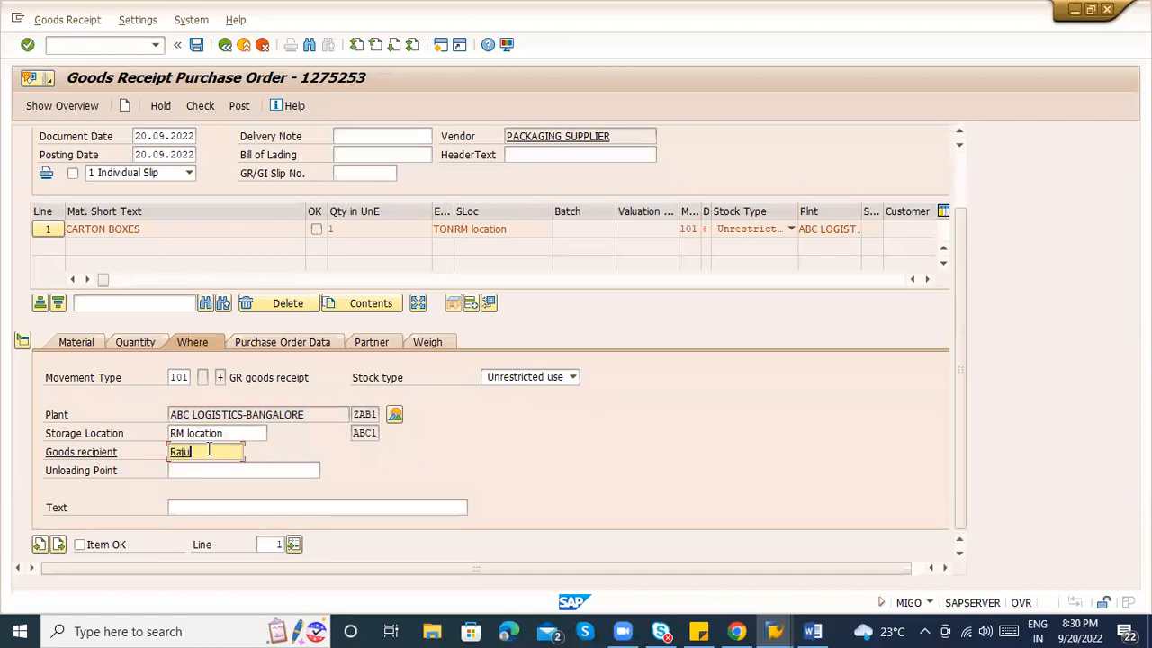
{"action": "key", "text": "Return"}
Review the item's Partner, Purchase Order Data and Material tabs.
{"action": "left_click", "coordinate": [353, 343]}
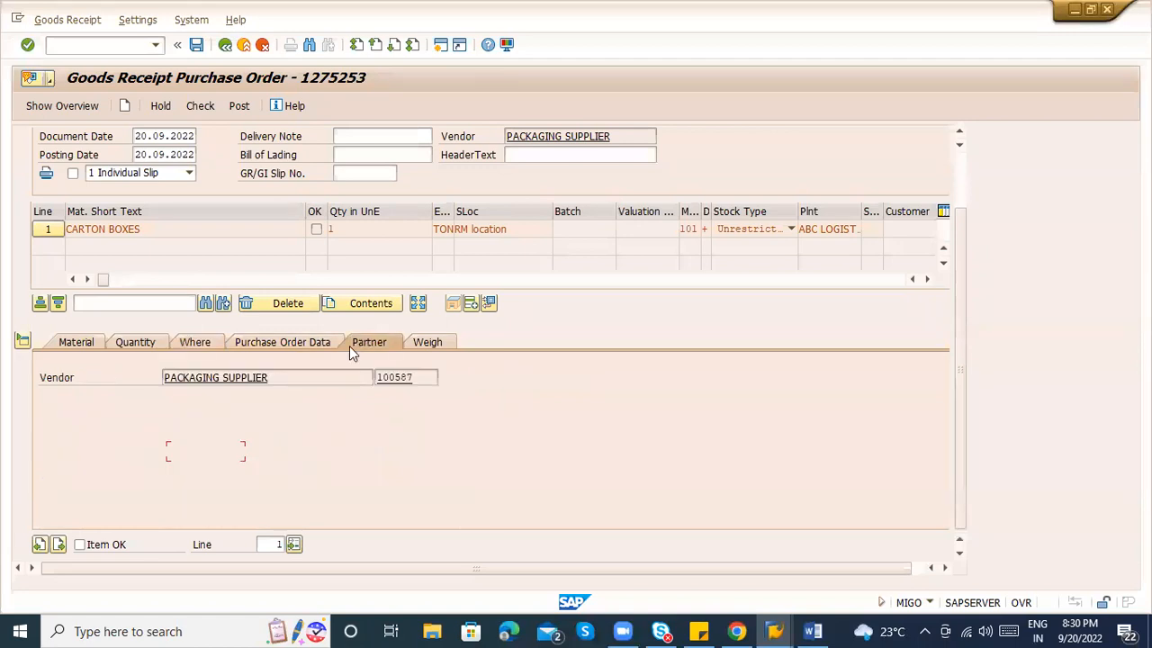
{"action": "left_click", "coordinate": [293, 344]}
{"action": "left_click", "coordinate": [189, 377]}
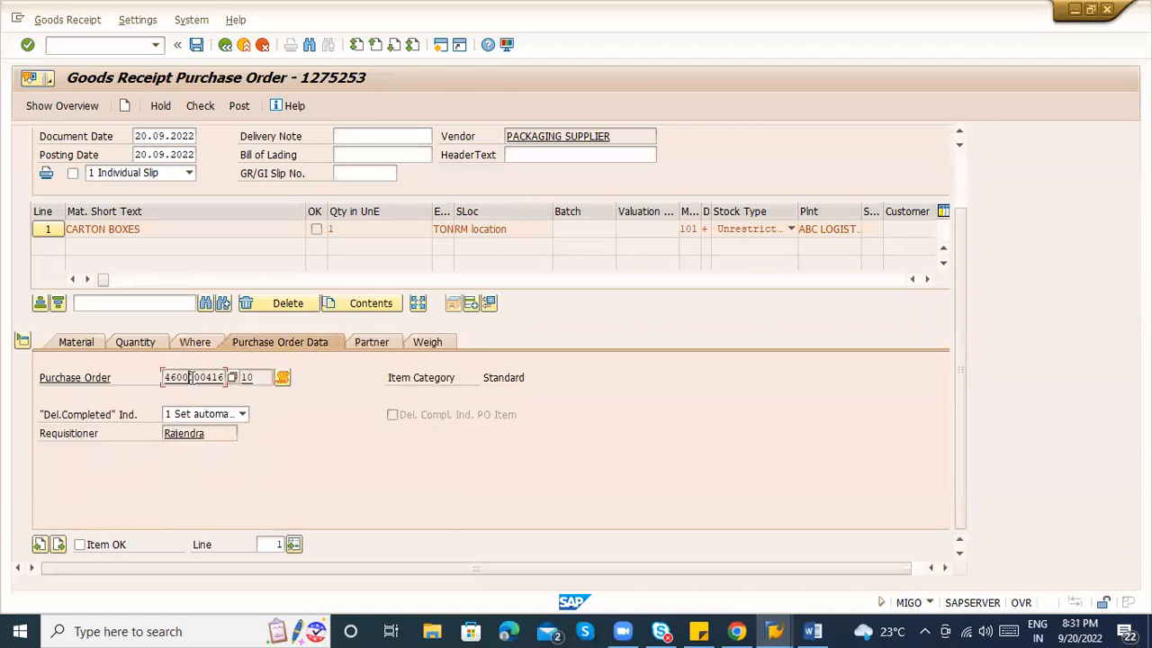
{"action": "left_click", "coordinate": [77, 342]}
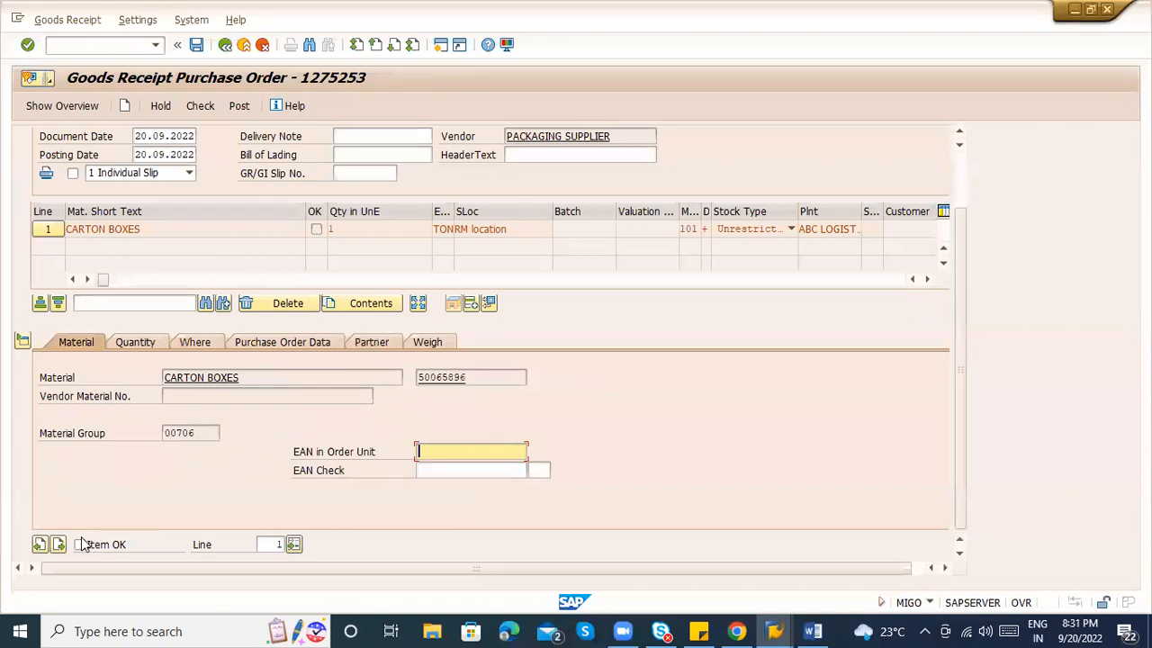
Go through the header's delivery note, bill of lading, GR/GI slip and header text fields.
{"action": "left_click", "coordinate": [368, 136]}
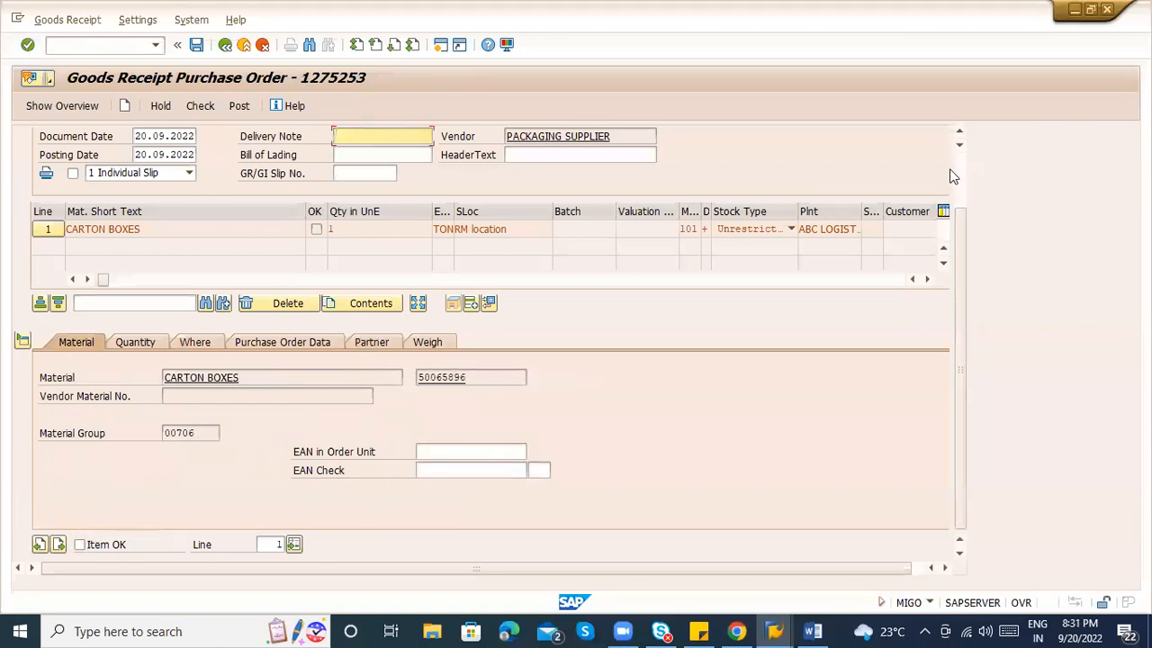
{"action": "scroll", "coordinate": [960, 170], "scroll_direction": "up", "scroll_amount": 2}
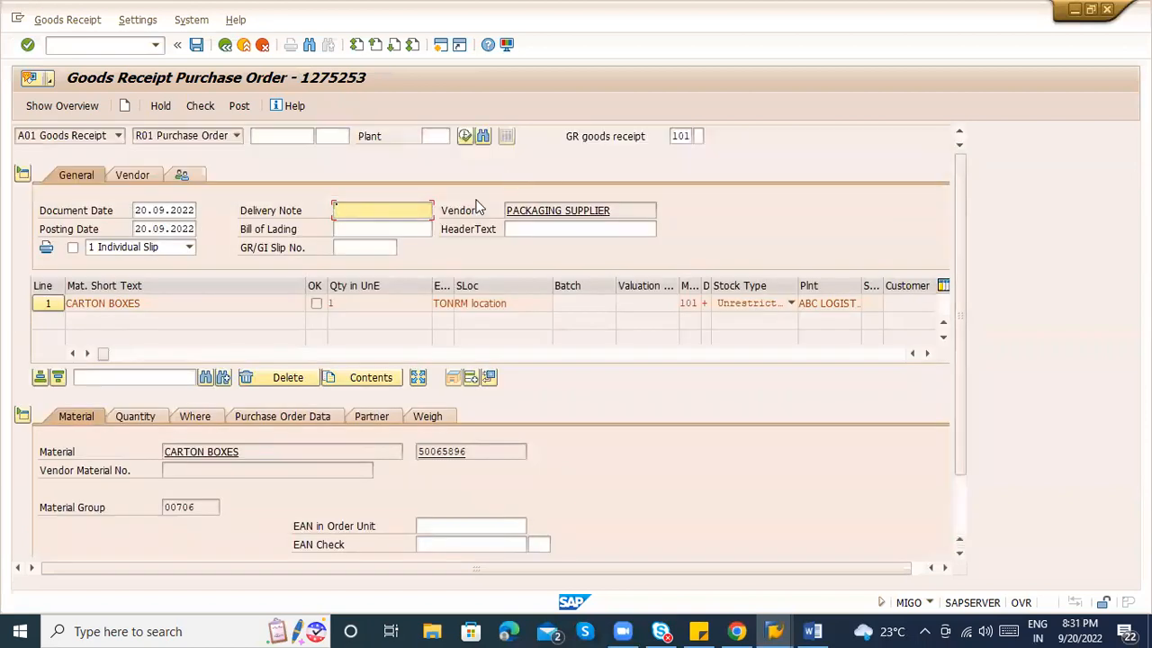
{"action": "left_click", "coordinate": [378, 229]}
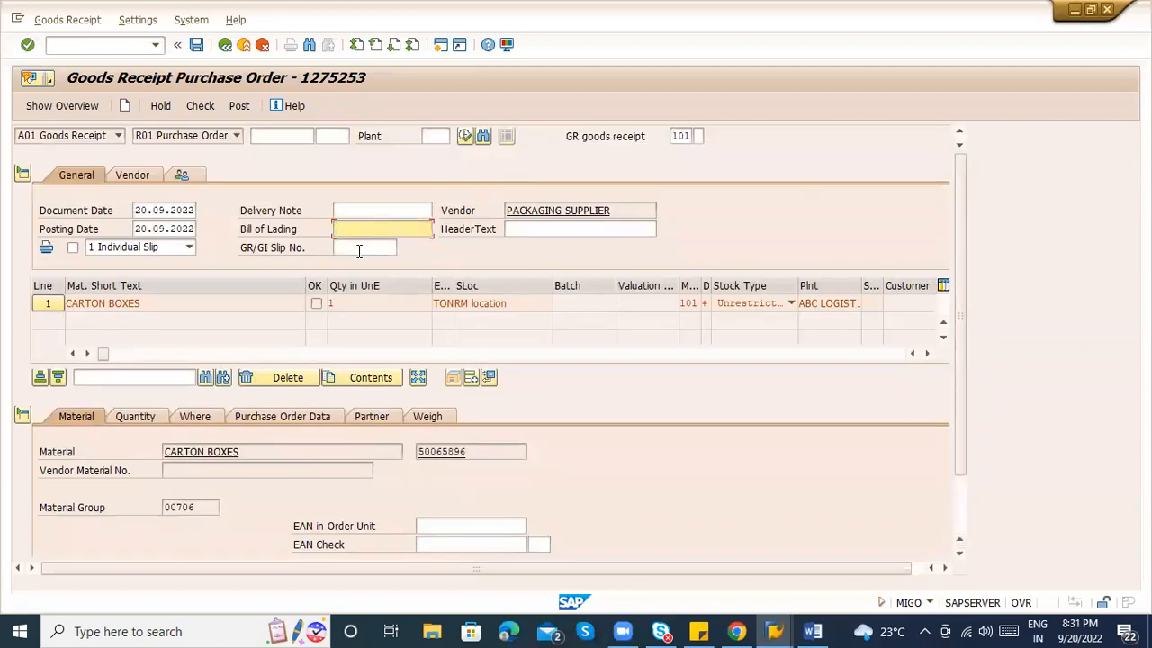
{"action": "left_click", "coordinate": [359, 248]}
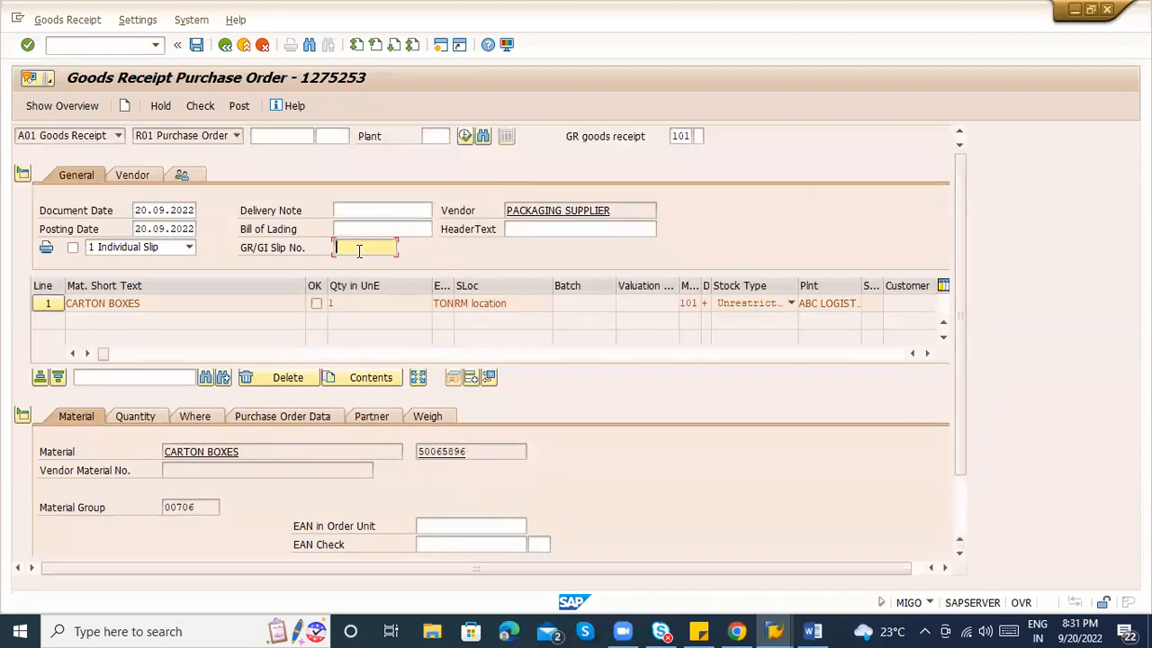
{"action": "left_click", "coordinate": [556, 232]}
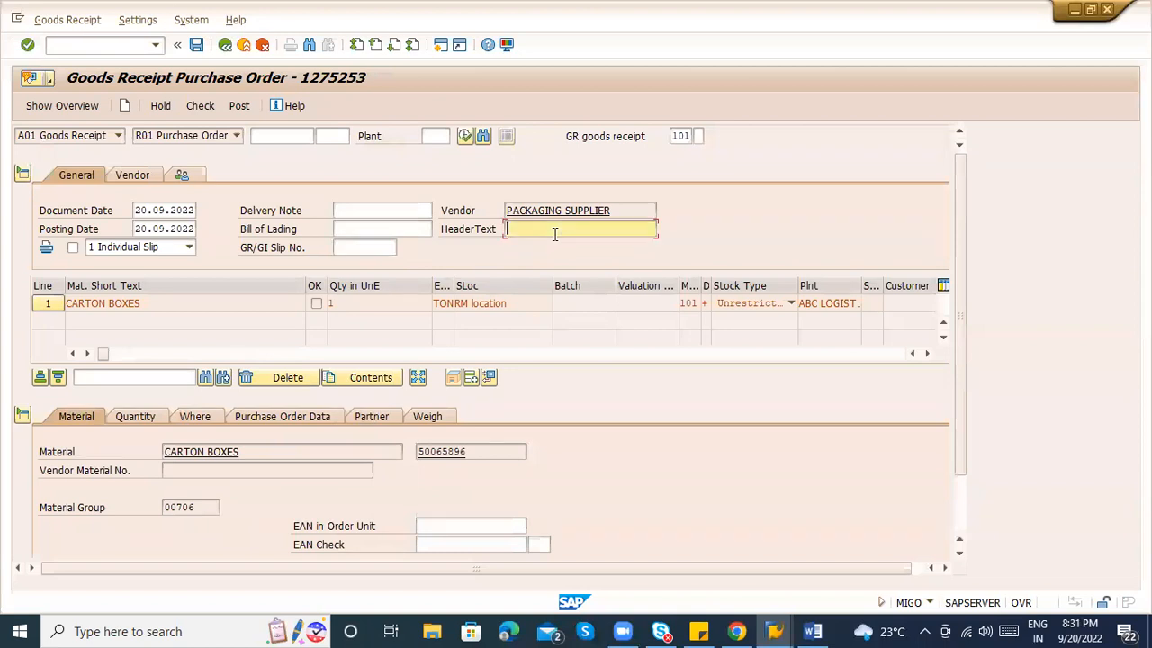
{"action": "left_click", "coordinate": [380, 210]}
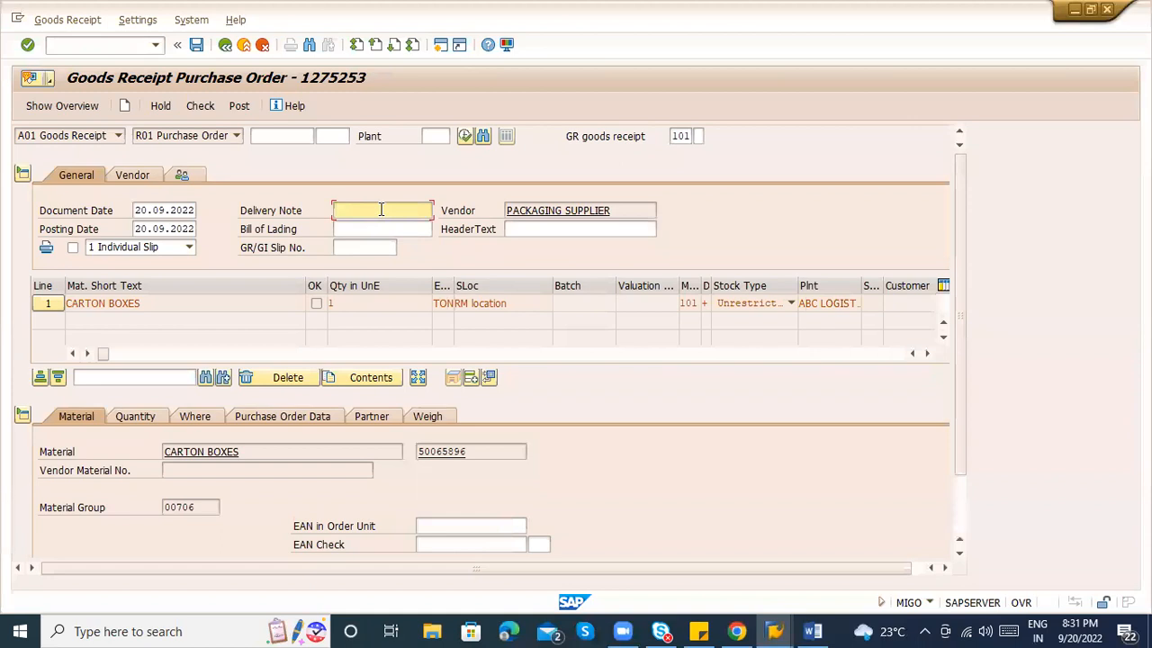
{"action": "left_click", "coordinate": [383, 228]}
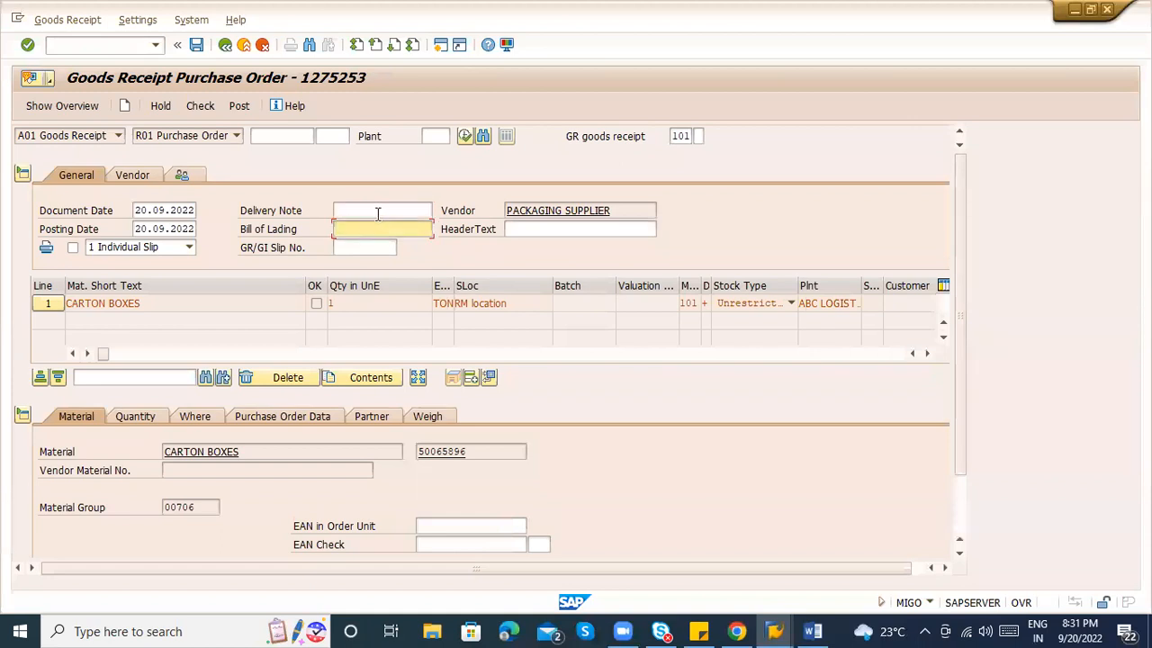
{"action": "left_click", "coordinate": [378, 212]}
{"action": "left_click", "coordinate": [360, 227]}
{"action": "left_click", "coordinate": [350, 246]}
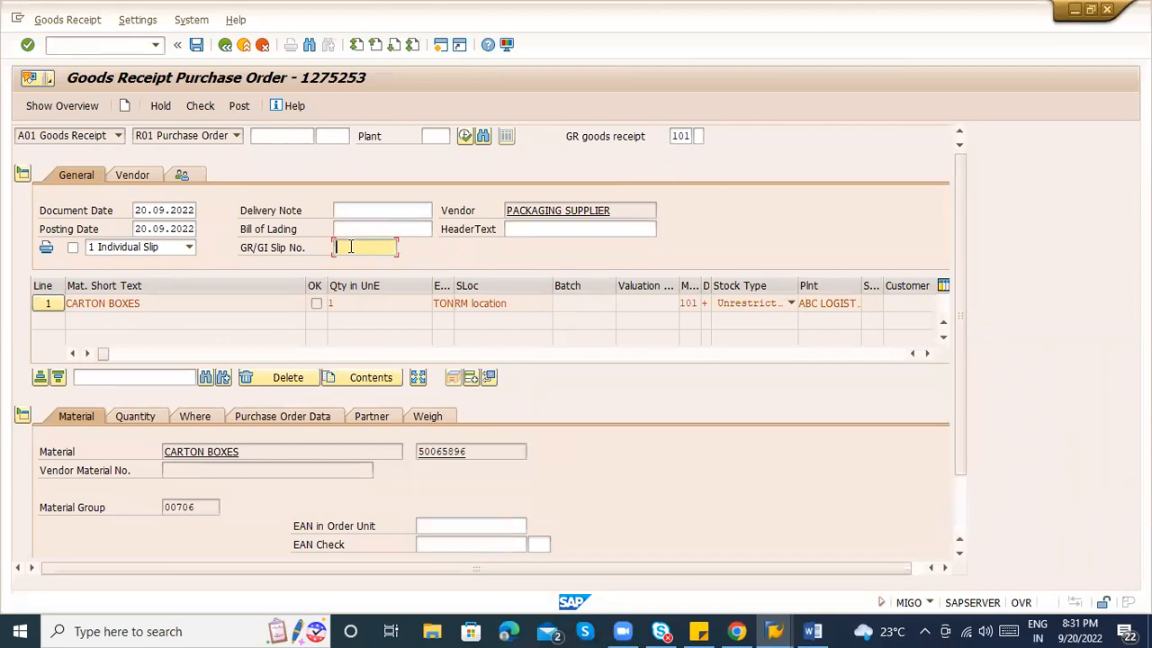
{"action": "left_click", "coordinate": [367, 222]}
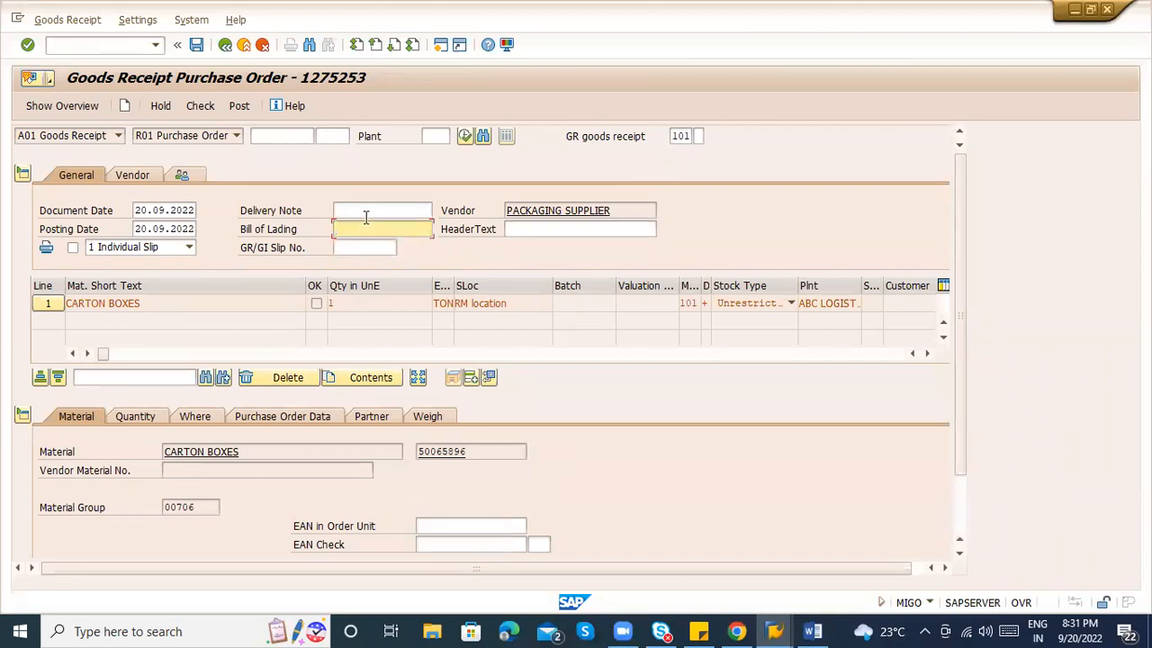
{"action": "left_click", "coordinate": [366, 214]}
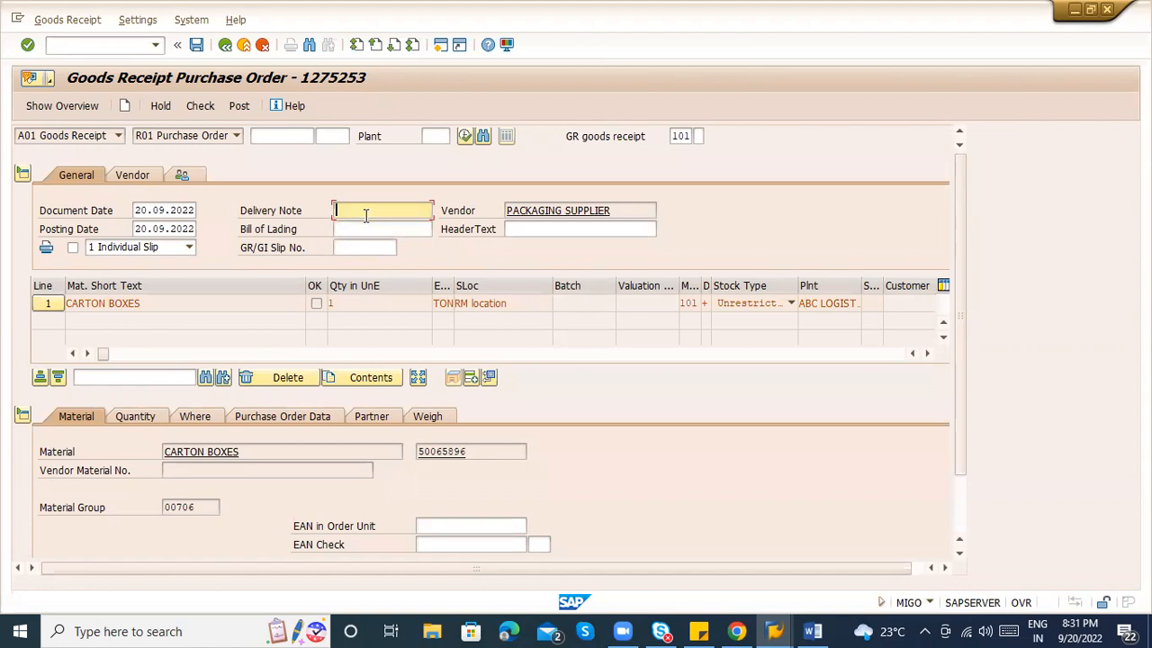
Check the receipt, flag the CARTON BOXES item as OK, and check again.
{"action": "left_click", "coordinate": [199, 106]}
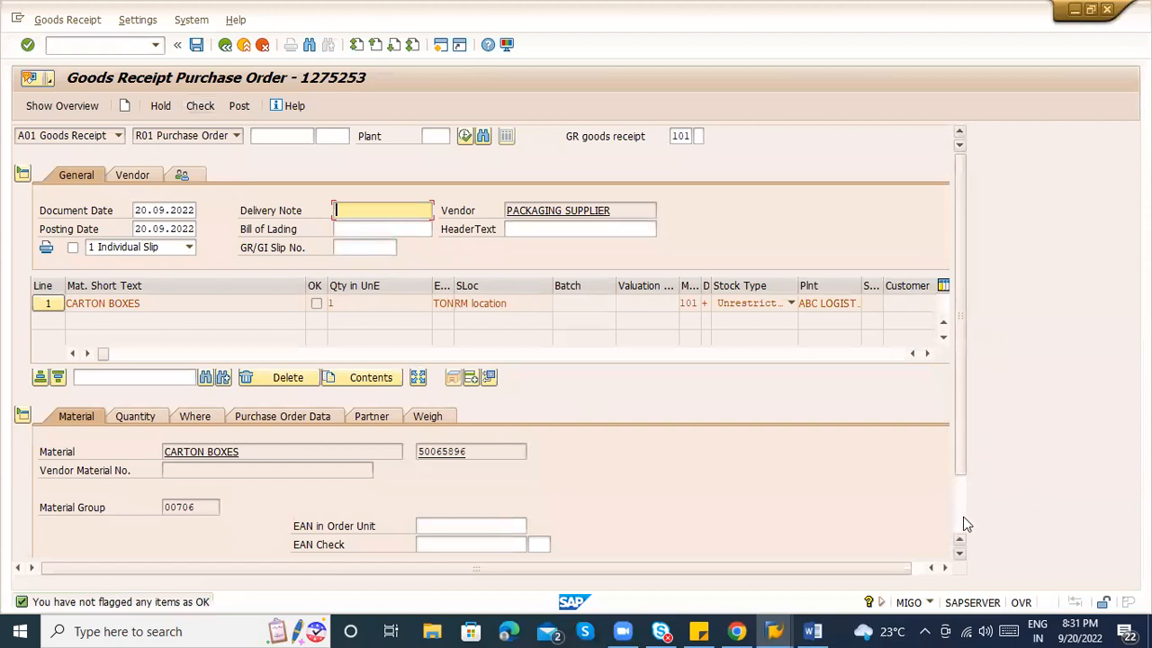
{"action": "scroll", "coordinate": [963, 524], "scroll_direction": "down", "scroll_amount": 3}
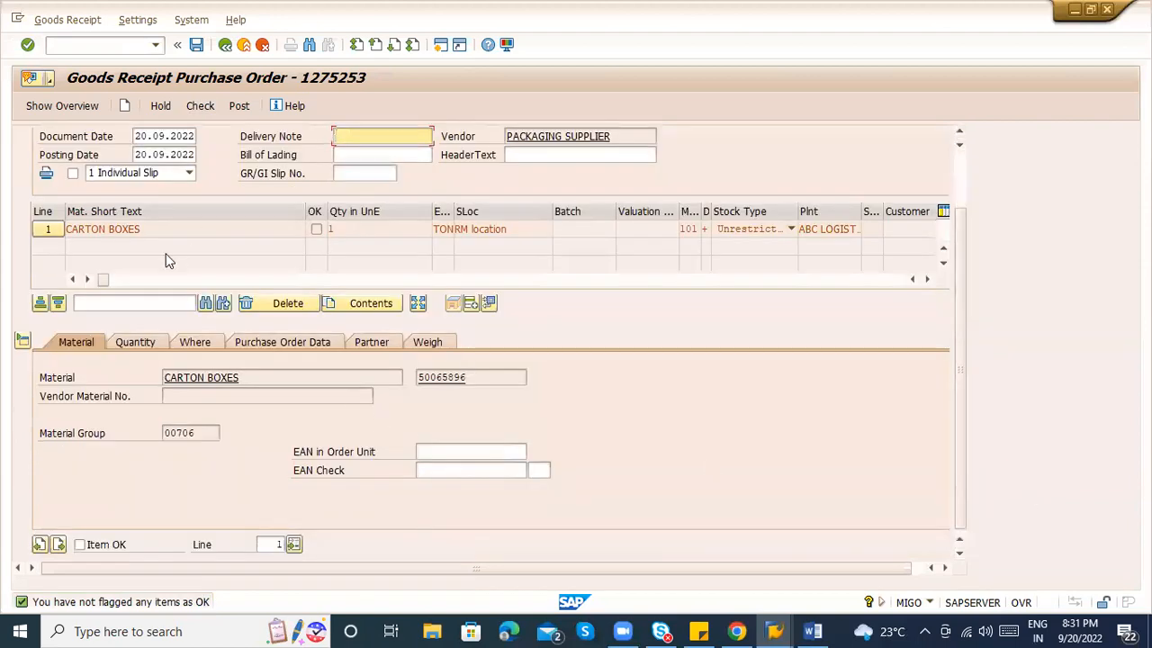
{"action": "left_click", "coordinate": [88, 555]}
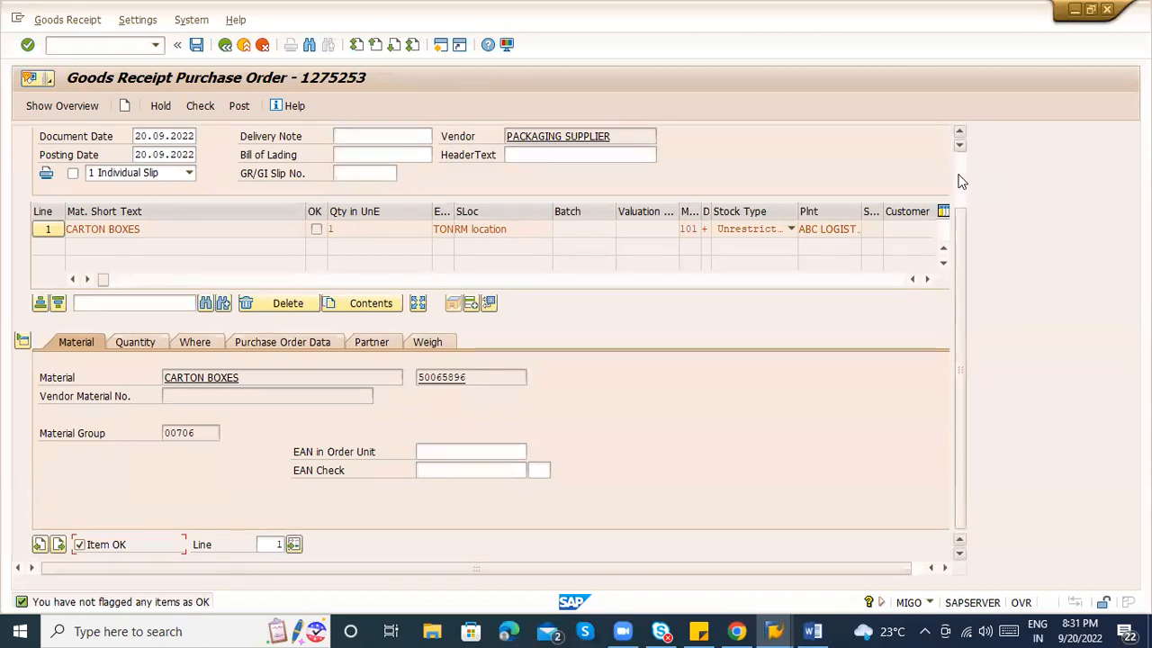
{"action": "scroll", "coordinate": [959, 175], "scroll_direction": "up", "scroll_amount": 2}
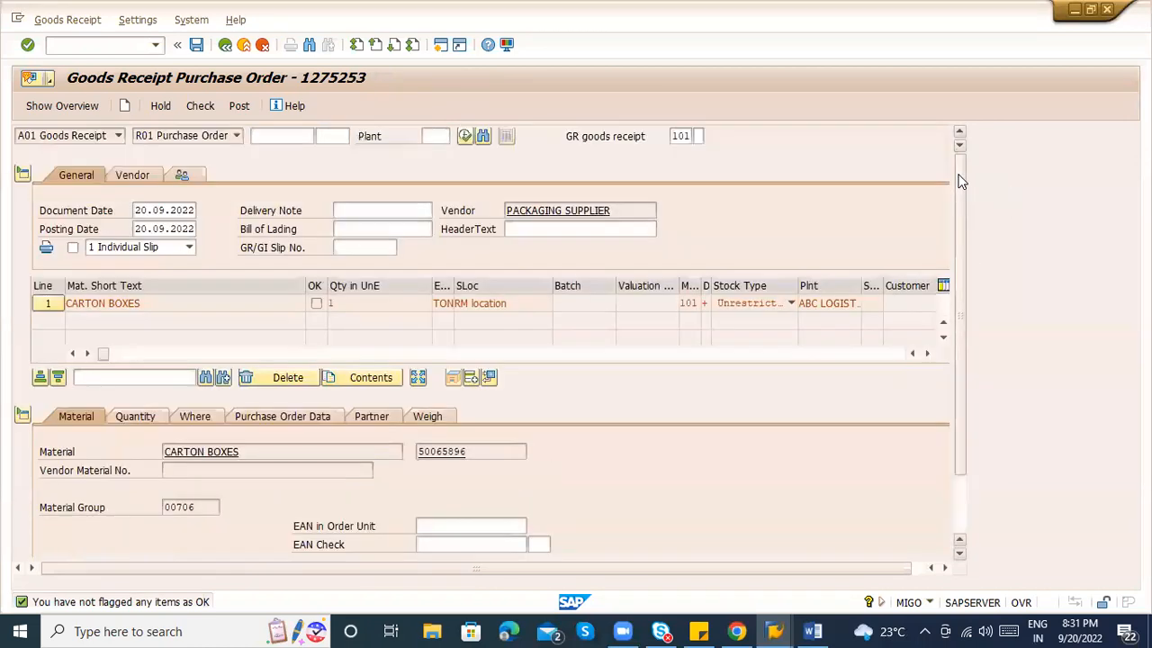
{"action": "left_click", "coordinate": [198, 107]}
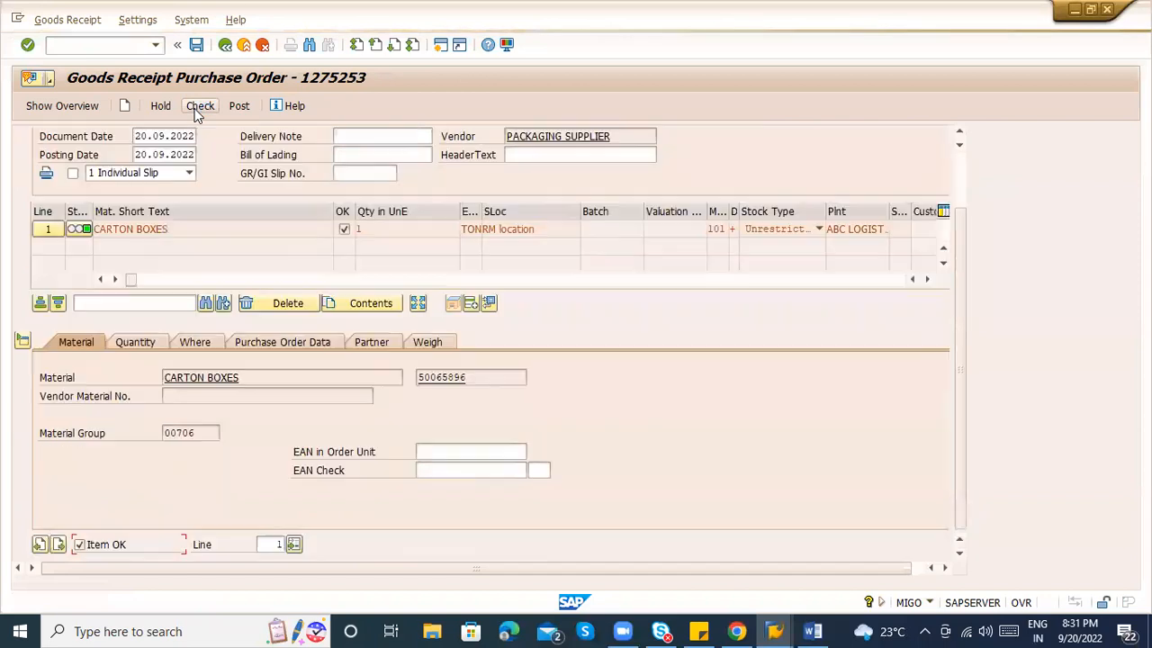
Post the receipt, get the INT BSX VAC1 account determination error, and open OBYC posting procedures.
{"action": "left_click", "coordinate": [237, 106]}
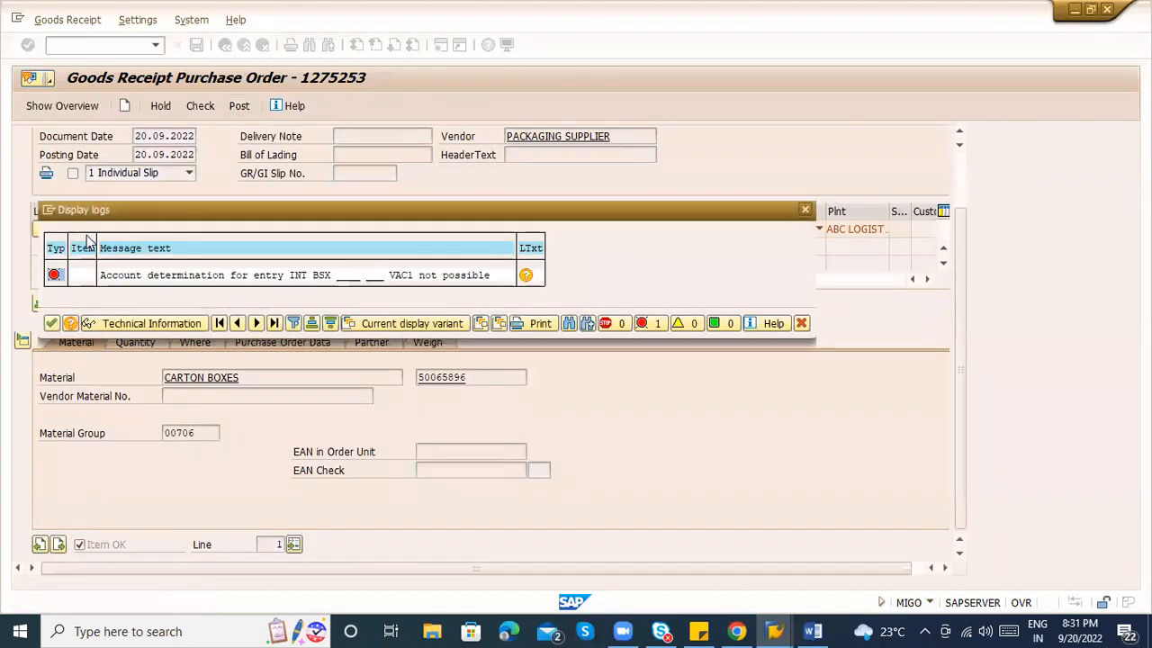
{"action": "key", "text": "alt+Tab"}
{"action": "key", "text": "alt+Tab"}
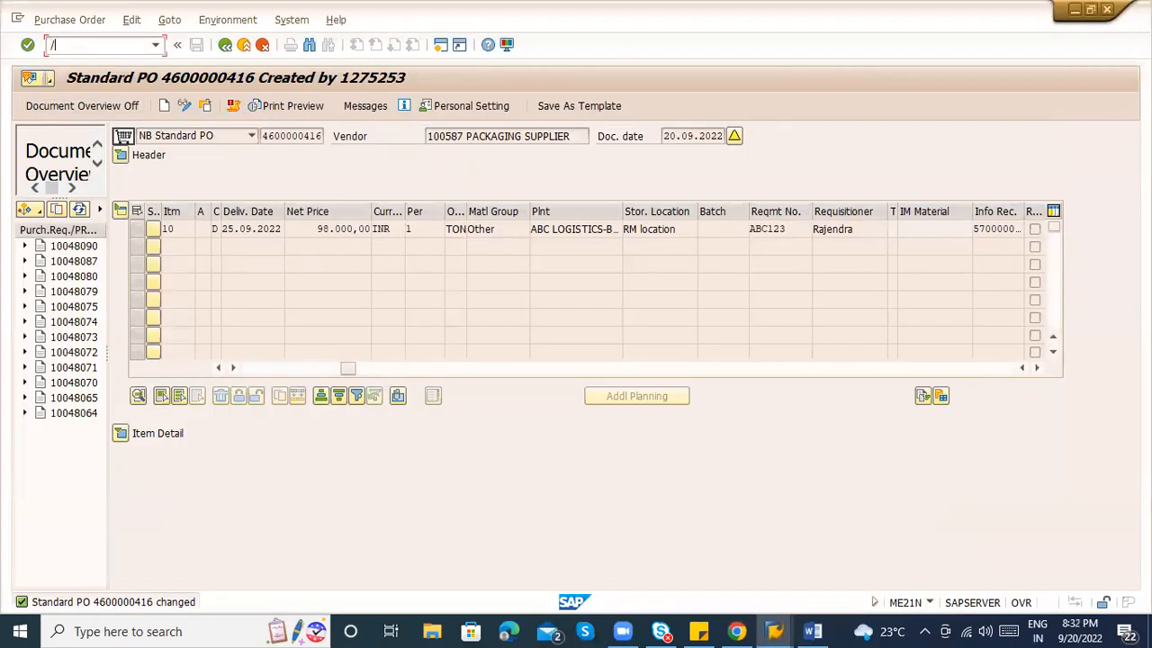
{"action": "key", "text": "Return"}
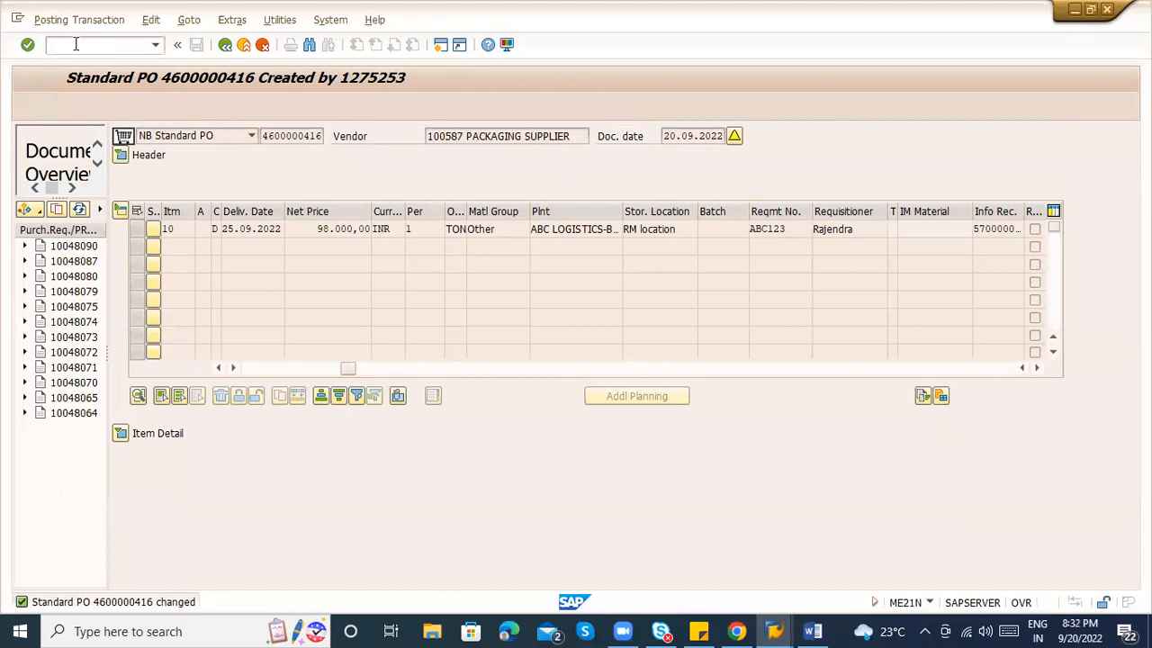
{"action": "key", "text": "alt+Tab"}
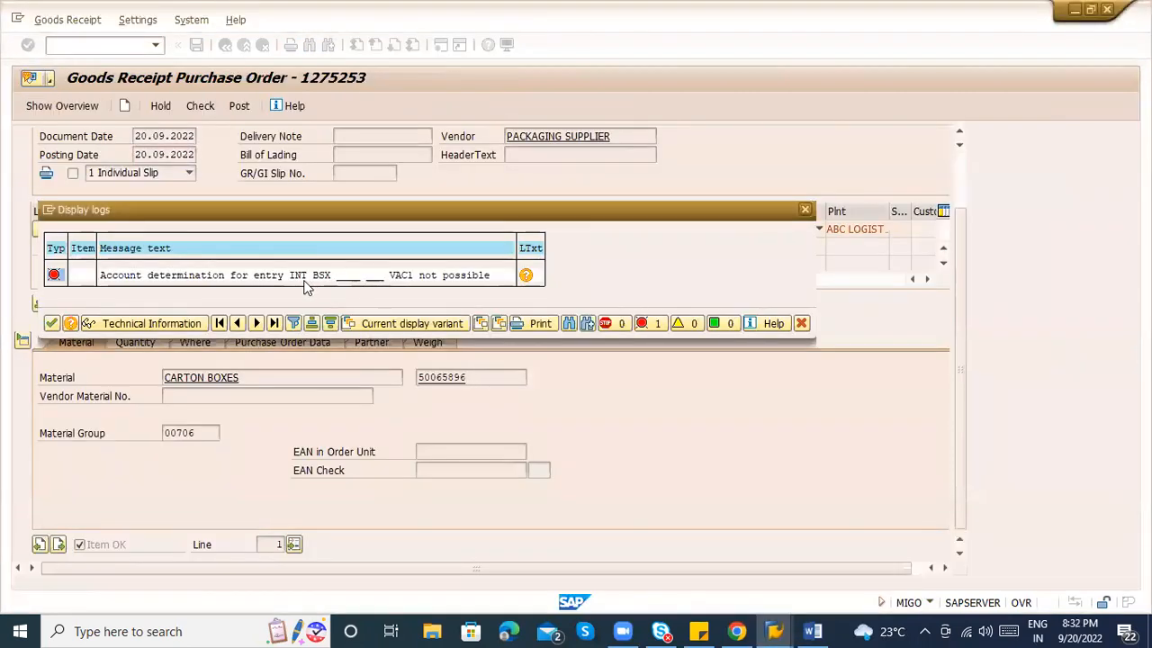
{"action": "key", "text": "alt+Tab"}
{"action": "left_click", "coordinate": [522, 403]}
{"action": "key", "text": "alt+Tab"}
{"action": "key", "text": "alt+Tab"}
Open the BSX inventory posting account settings for chart of accounts INT.
{"action": "left_click", "coordinate": [522, 258]}
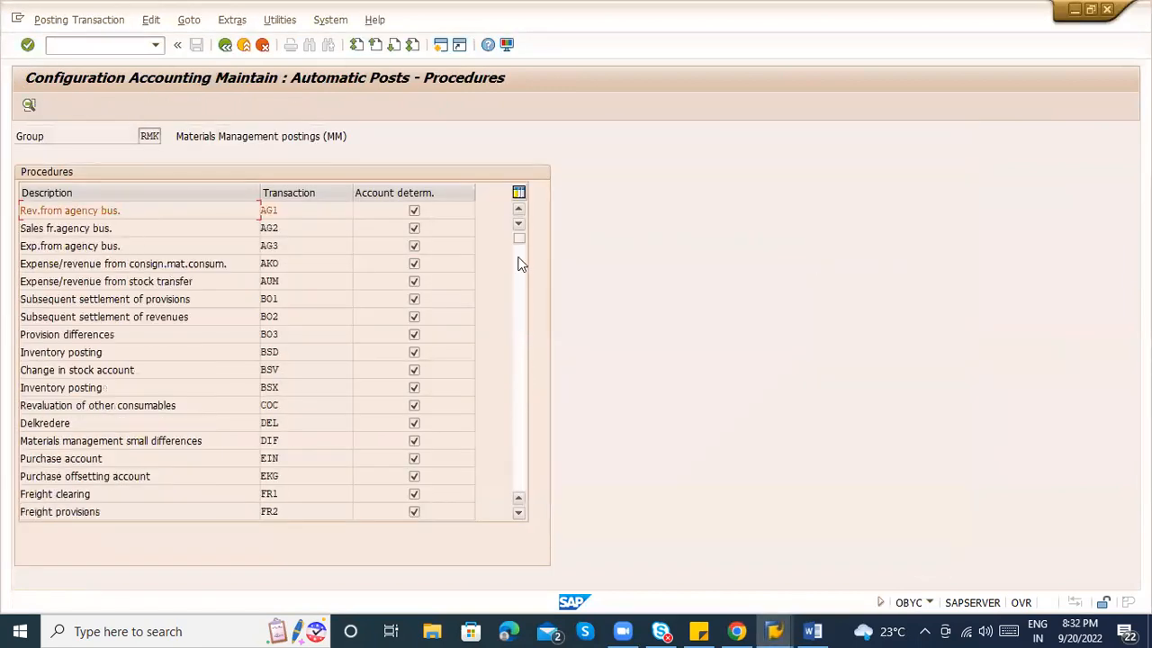
{"action": "double_click", "coordinate": [280, 387]}
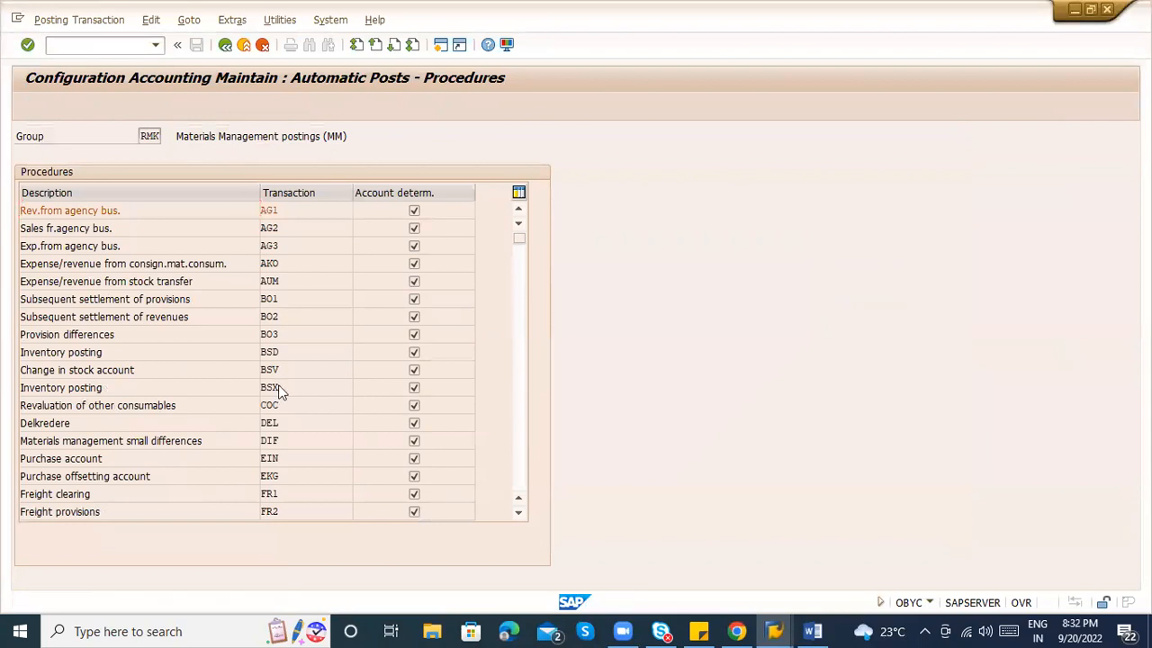
{"action": "type", "text": "INT"}
{"action": "key", "text": "Return"}
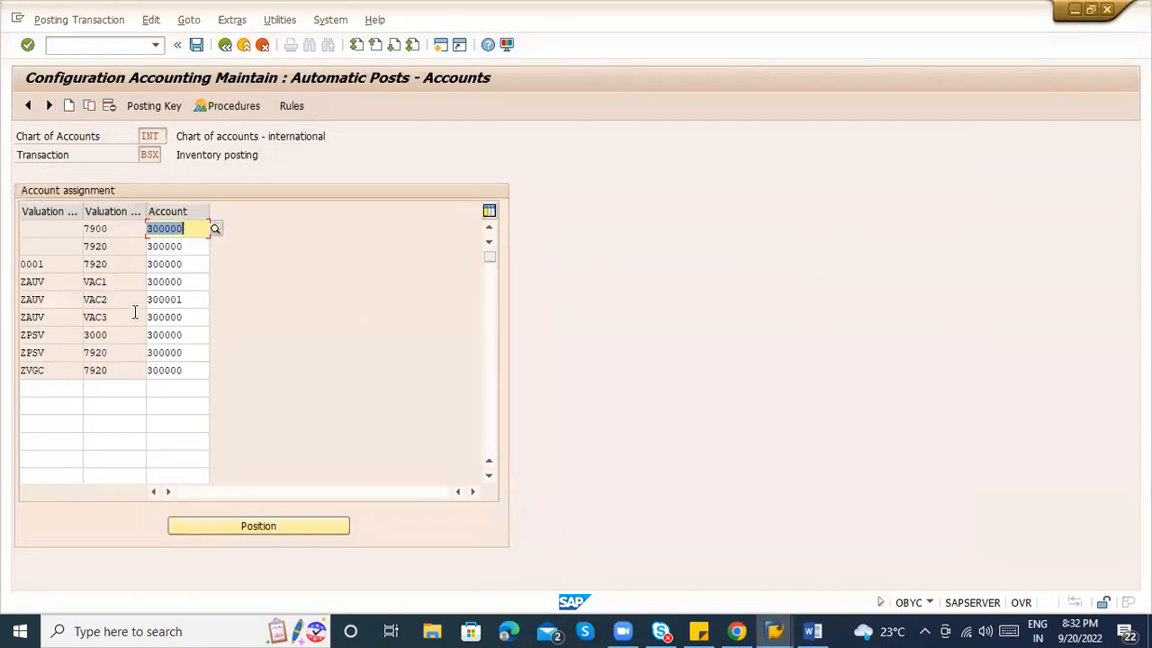
Copy the VAC1 row with a blank valuation modifier to account 300000 and save under a customizing request.
{"action": "left_click", "coordinate": [126, 282]}
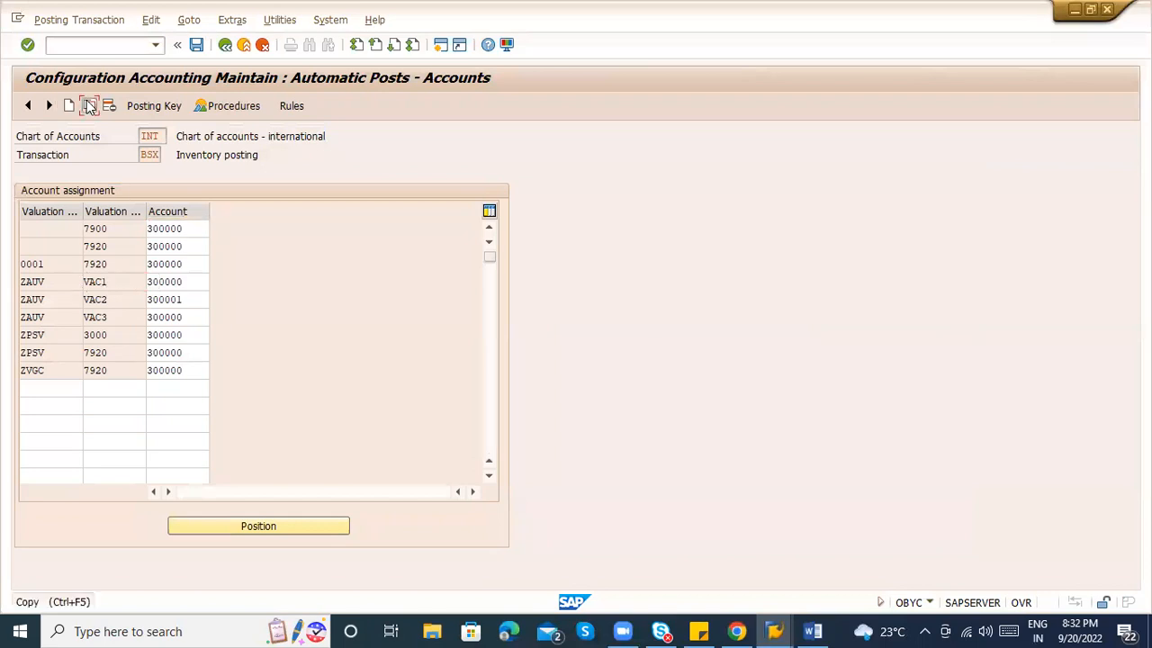
{"action": "left_click", "coordinate": [89, 105]}
{"action": "key", "text": "BackSpace"}
{"action": "key", "text": "Return"}
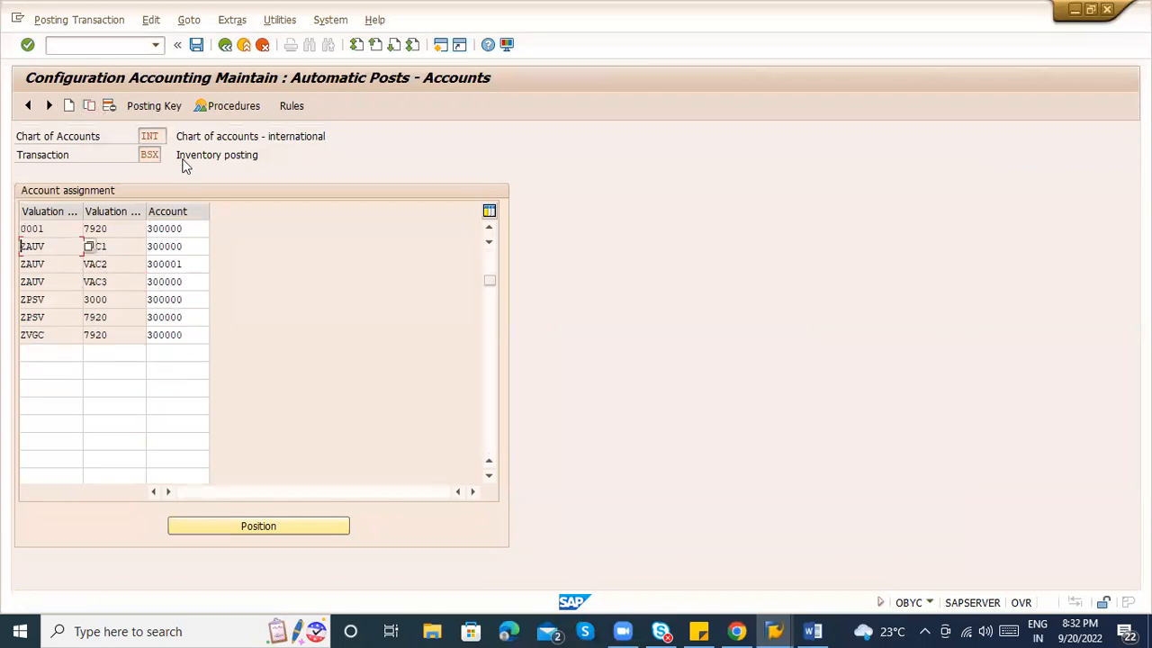
{"action": "key", "text": "ctrl+s"}
{"action": "key", "text": "Return"}
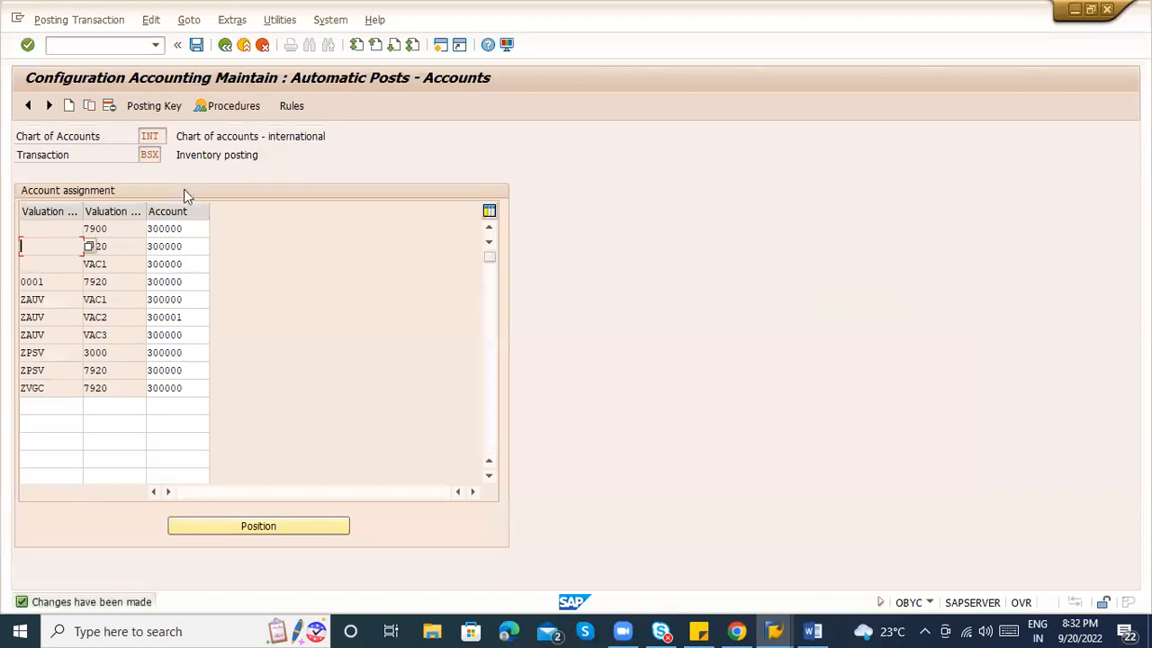
{"action": "key", "text": "alt+Tab"}
Check and post the goods receipt again, which fails on missing interval 5.
{"action": "key", "text": "Return"}
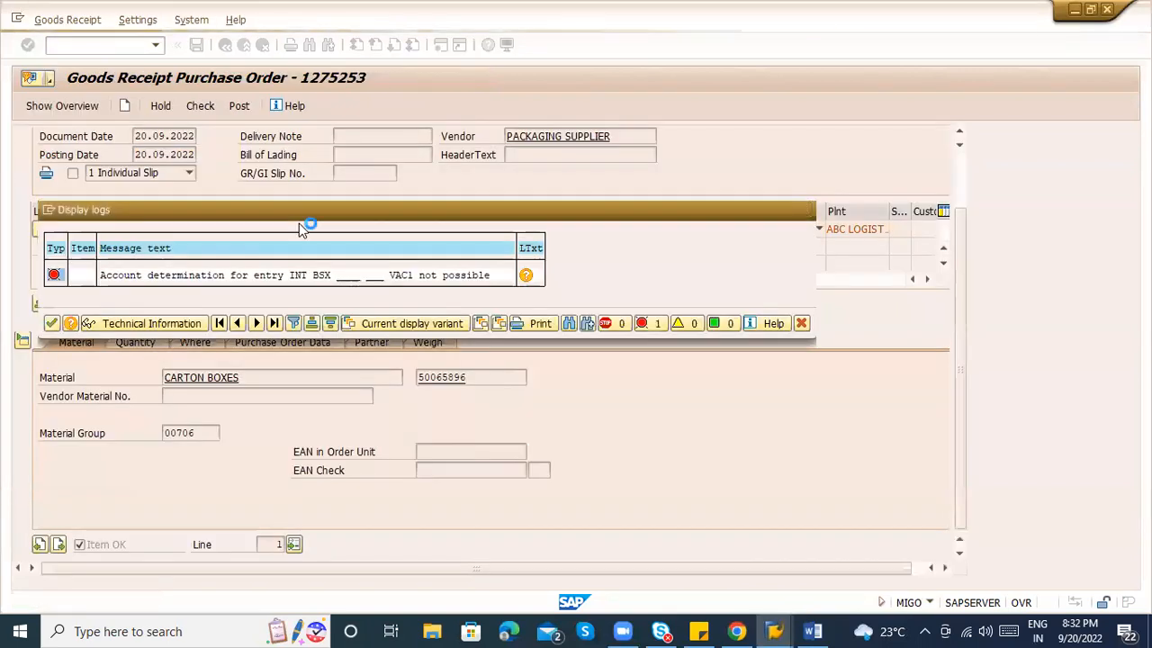
{"action": "left_click", "coordinate": [207, 106]}
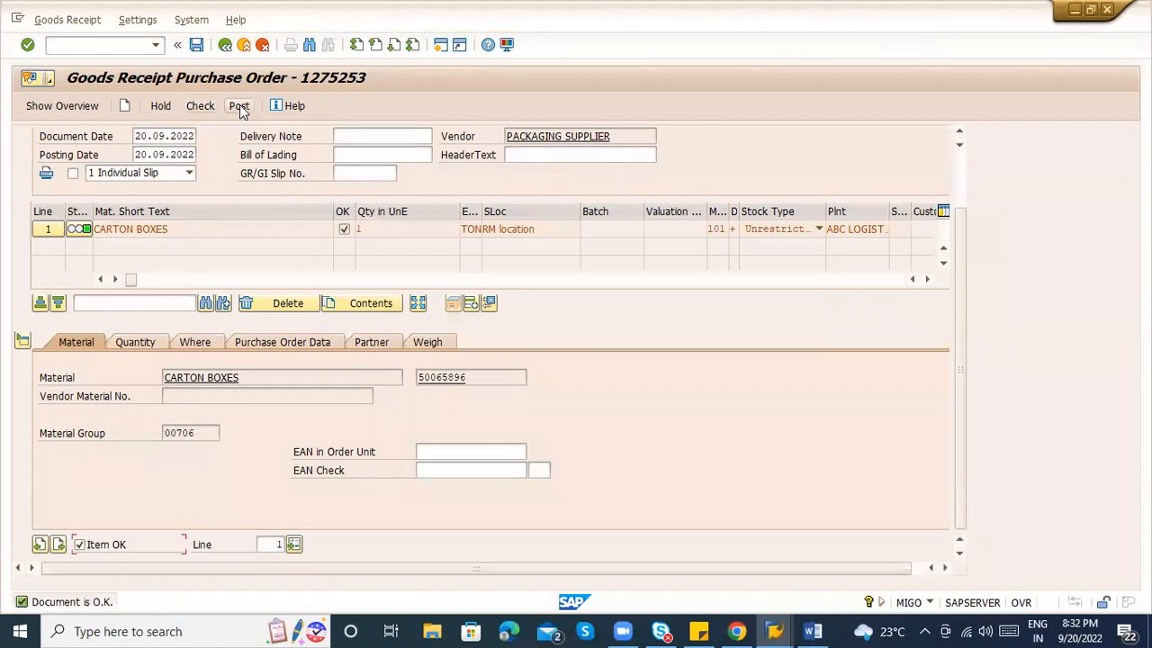
{"action": "left_click", "coordinate": [239, 106]}
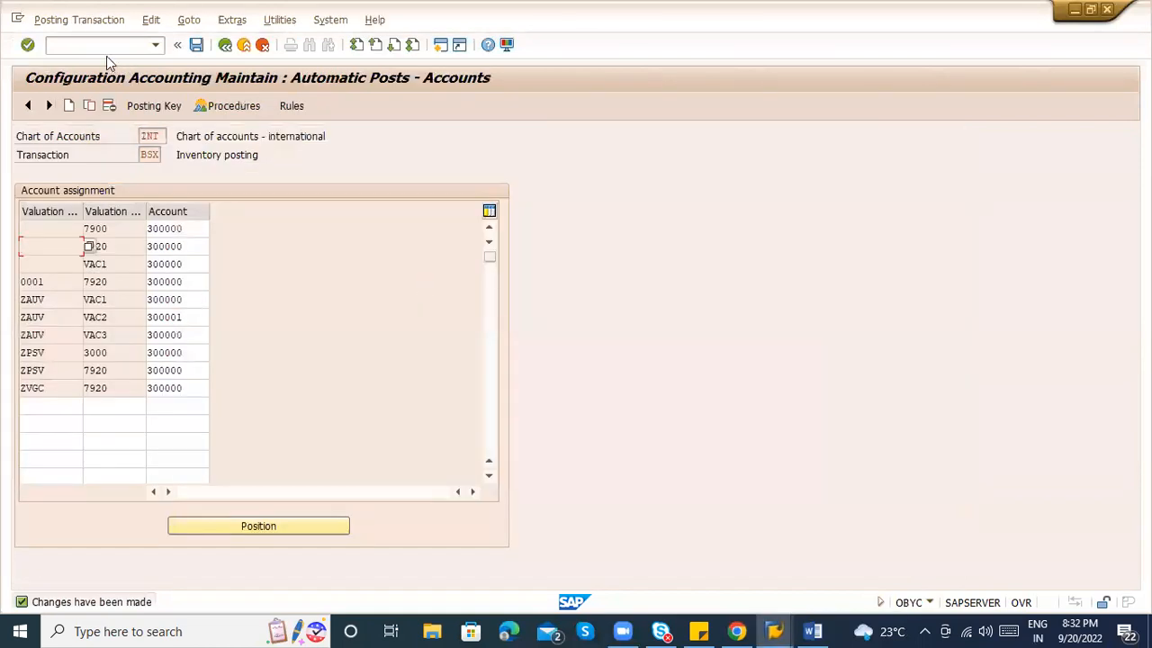
Open FBN1 accounting document number ranges and start entering the company code.
{"action": "left_click", "coordinate": [94, 50]}
{"action": "type", "text": "/nfbn1"}
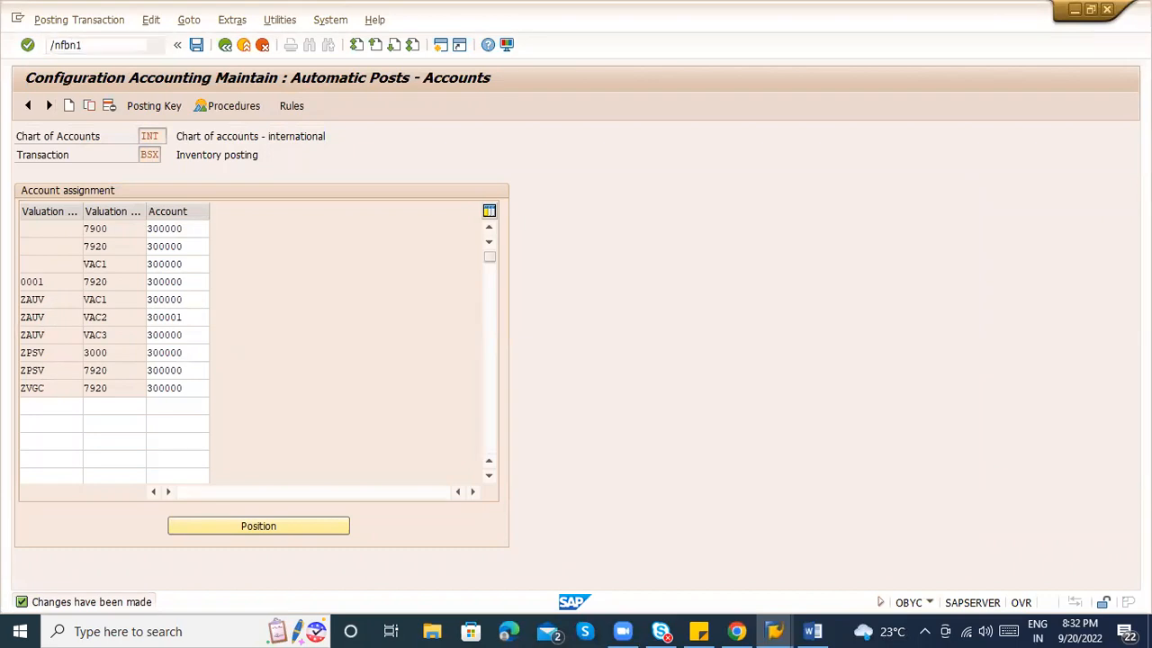
{"action": "key", "text": "Return"}
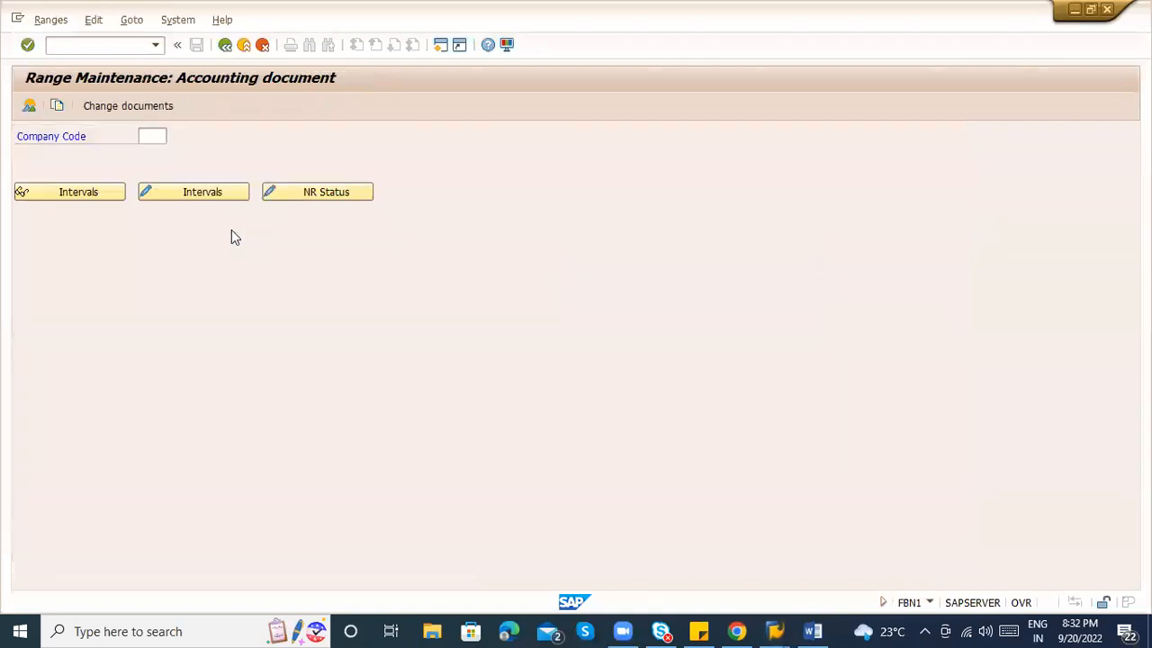
{"action": "type", "text": "2"}
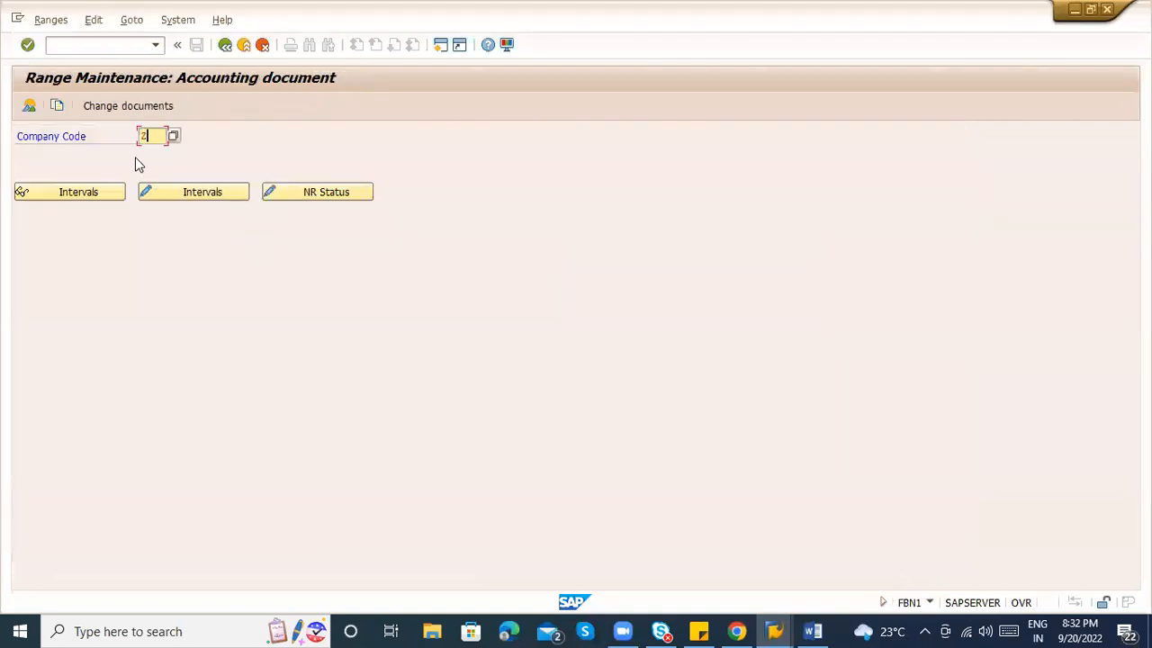
{"action": "left_click", "coordinate": [228, 189]}
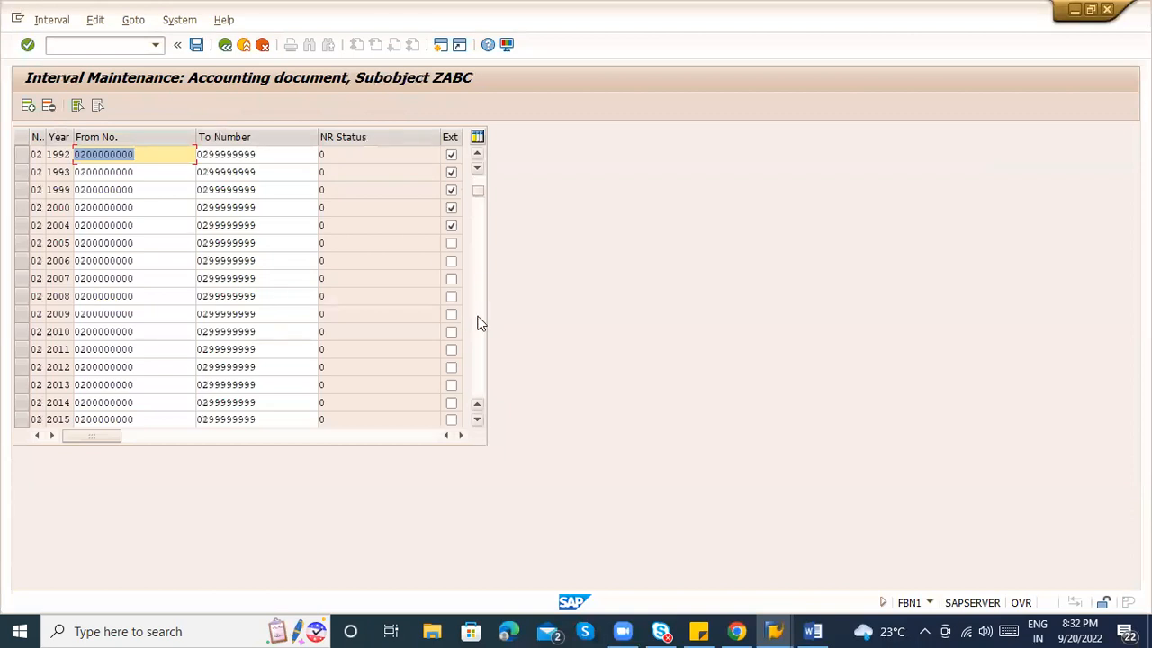
{"action": "scroll", "coordinate": [481, 324], "scroll_direction": "down", "scroll_amount": 10}
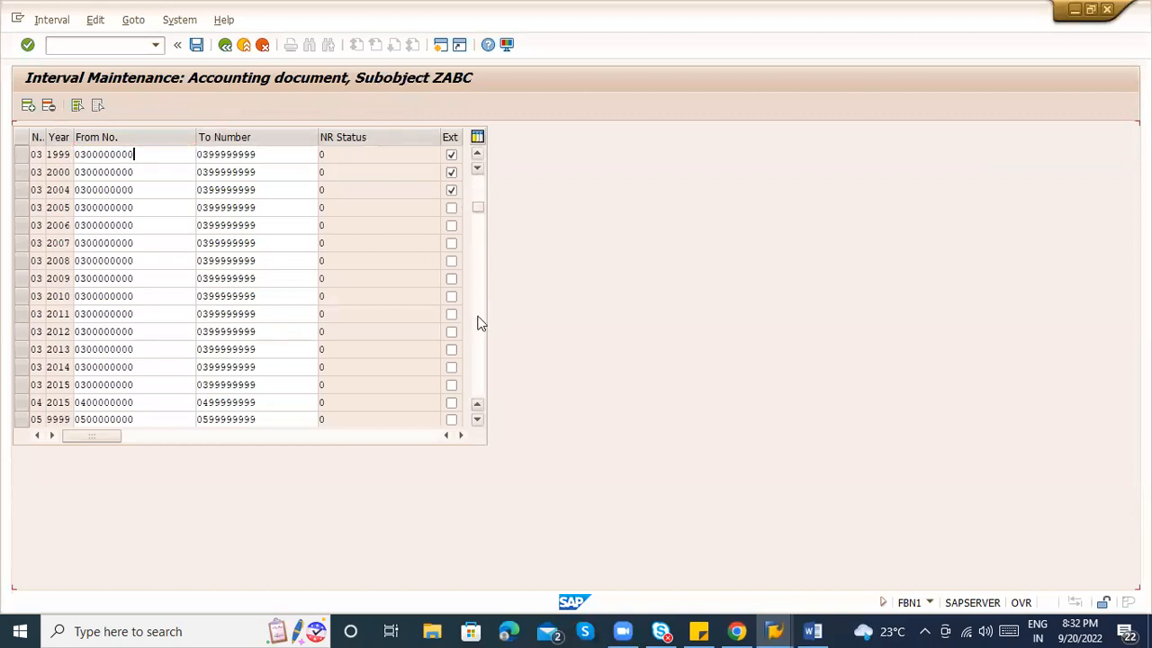
{"action": "scroll", "coordinate": [480, 324], "scroll_direction": "down", "scroll_amount": 1}
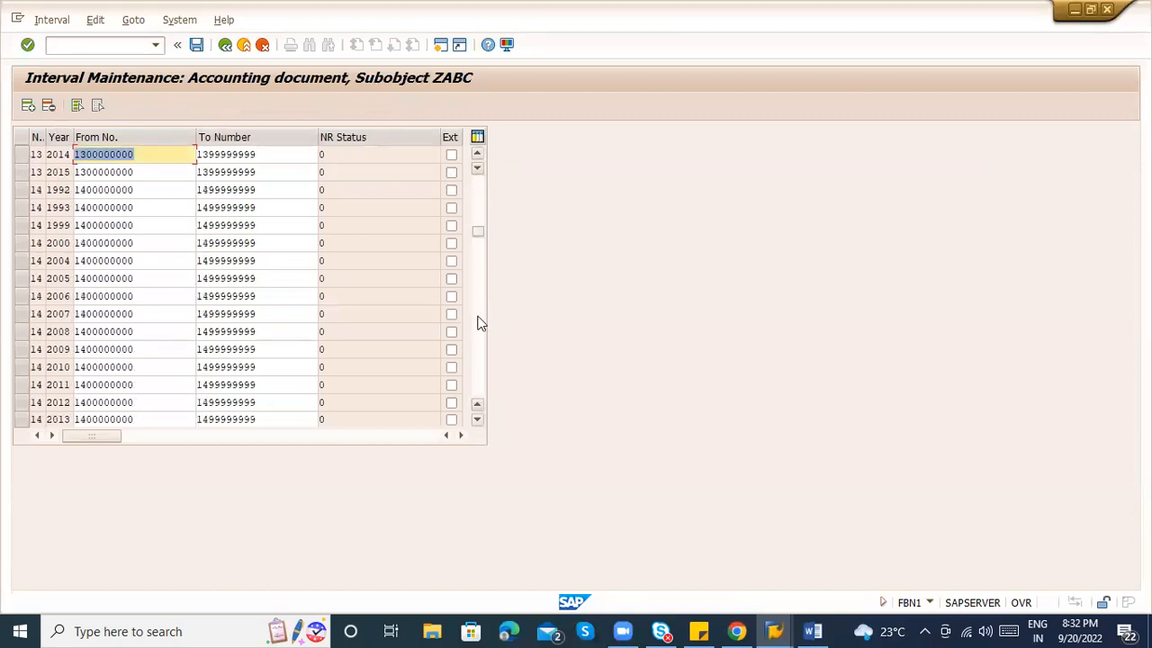
{"action": "scroll", "coordinate": [481, 216], "scroll_direction": "up", "scroll_amount": 5}
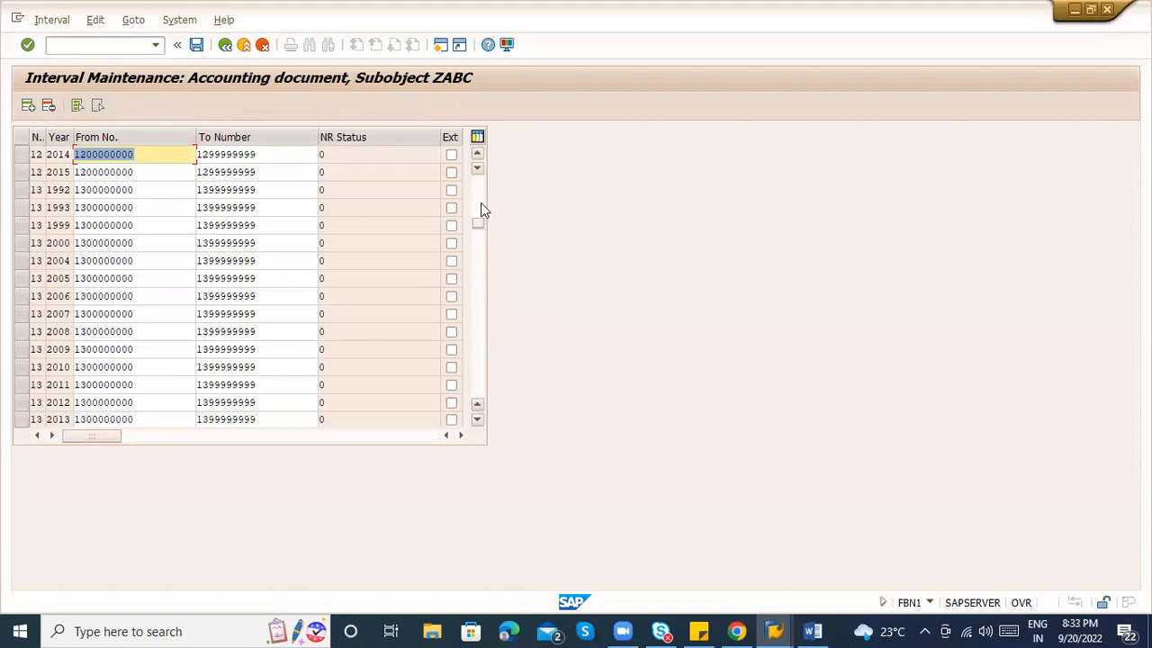
{"action": "left_click", "coordinate": [481, 188]}
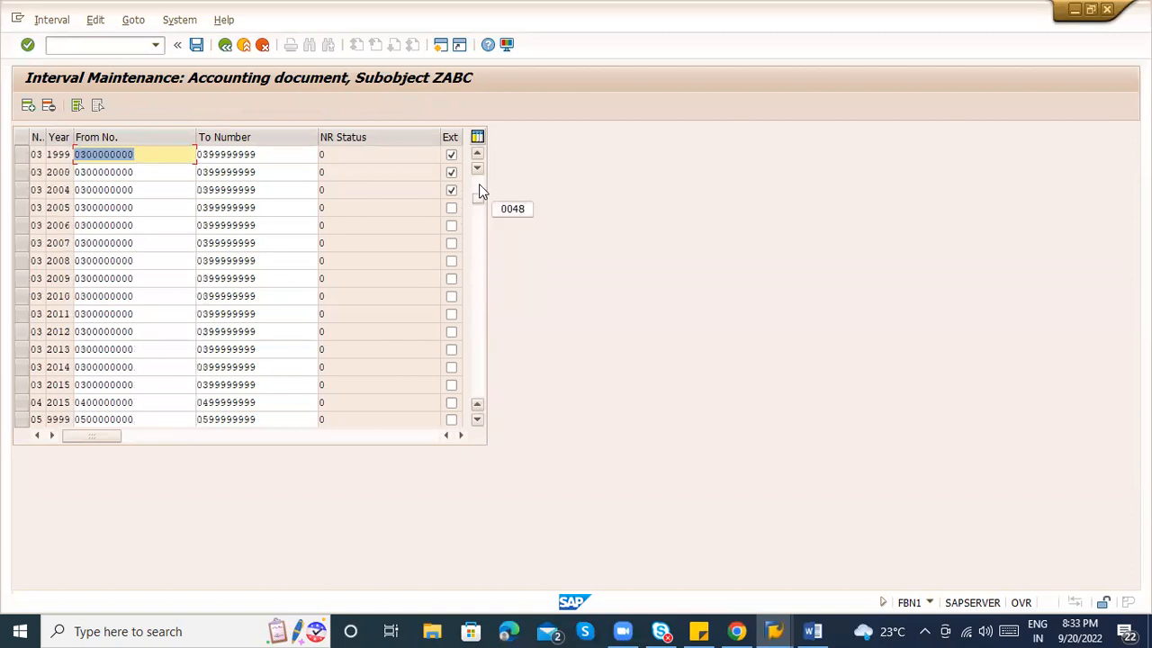
{"action": "left_click", "coordinate": [37, 419]}
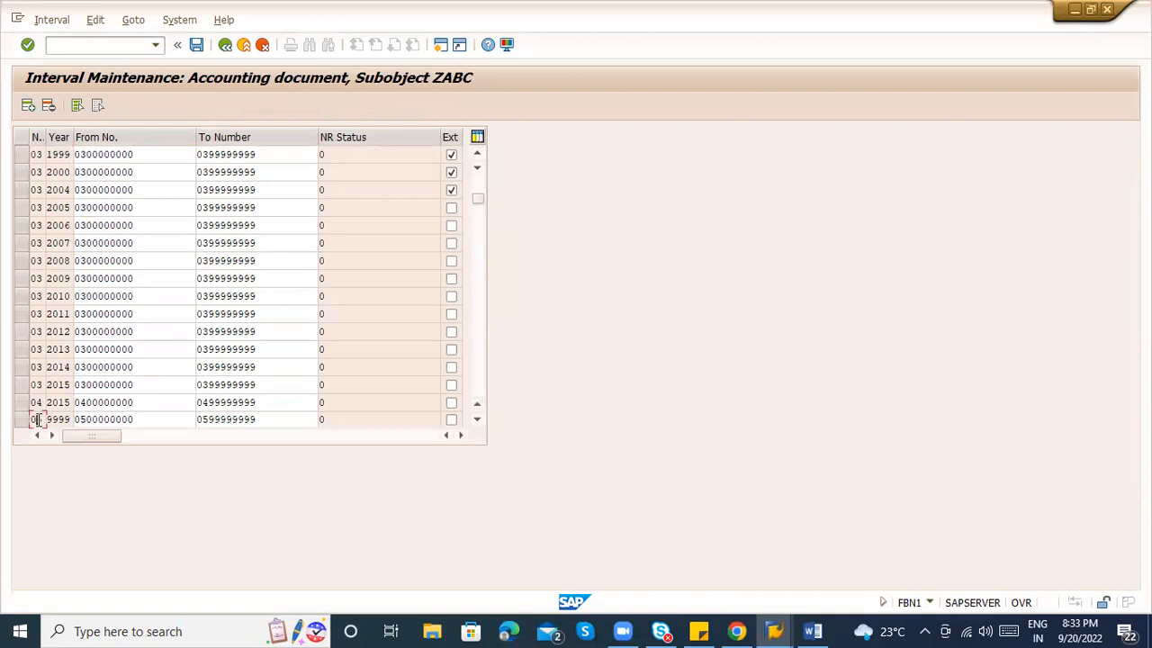
{"action": "type", "text": "6"}
{"action": "left_click", "coordinate": [93, 420]}
{"action": "key", "text": "ctrl+y"}
{"action": "left_click_drag", "start_coordinate": [86, 420], "coordinate": [261, 414]}
{"action": "key", "text": "ctrl+c"}
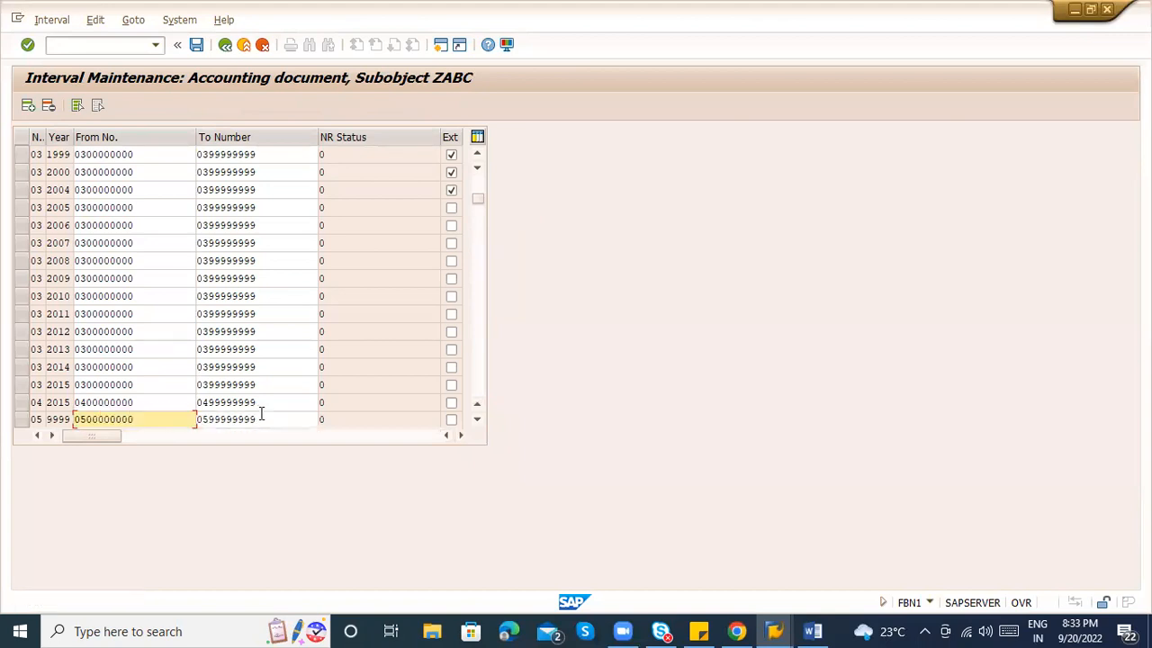
{"action": "left_click", "coordinate": [28, 106]}
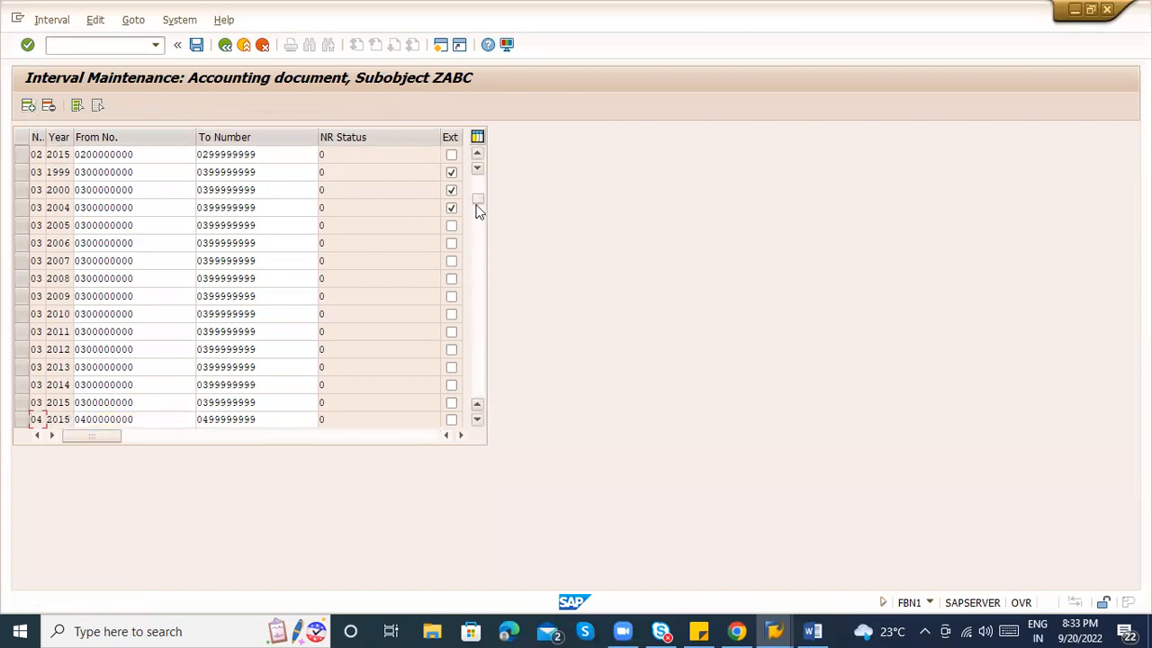
{"action": "left_click", "coordinate": [478, 159]}
{"action": "left_click", "coordinate": [42, 155]}
{"action": "type", "text": "5"}
{"action": "key", "text": "Tab"}
{"action": "type", "text": "2022"}
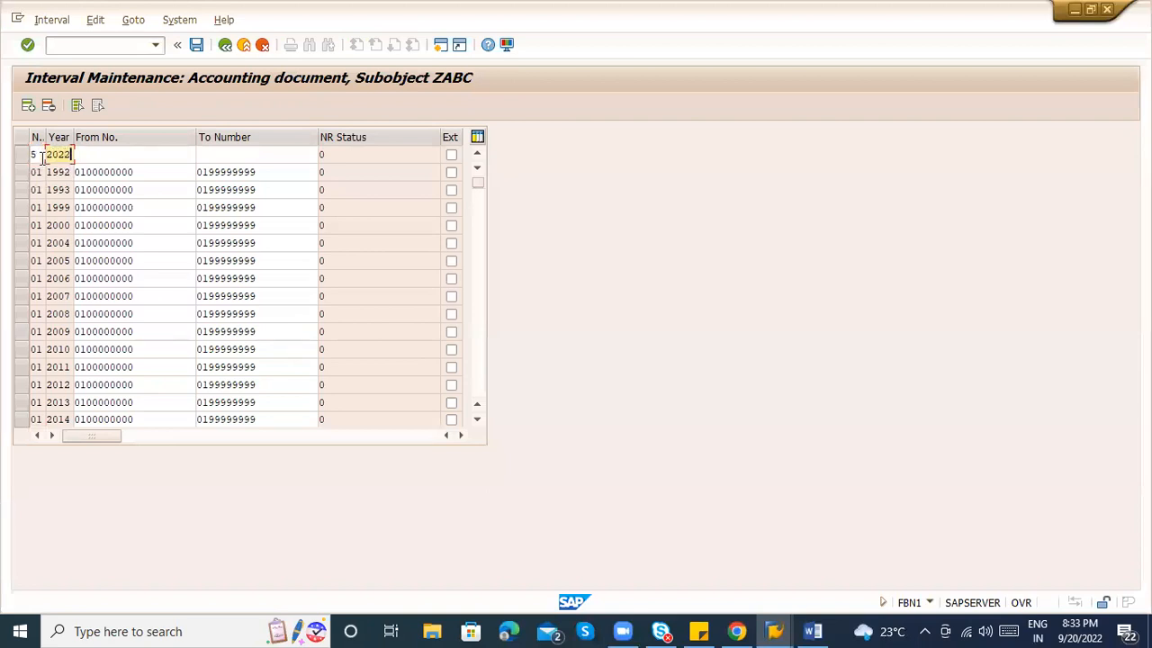
{"action": "key", "text": "Tab"}
{"action": "key", "text": "ctrl+v"}
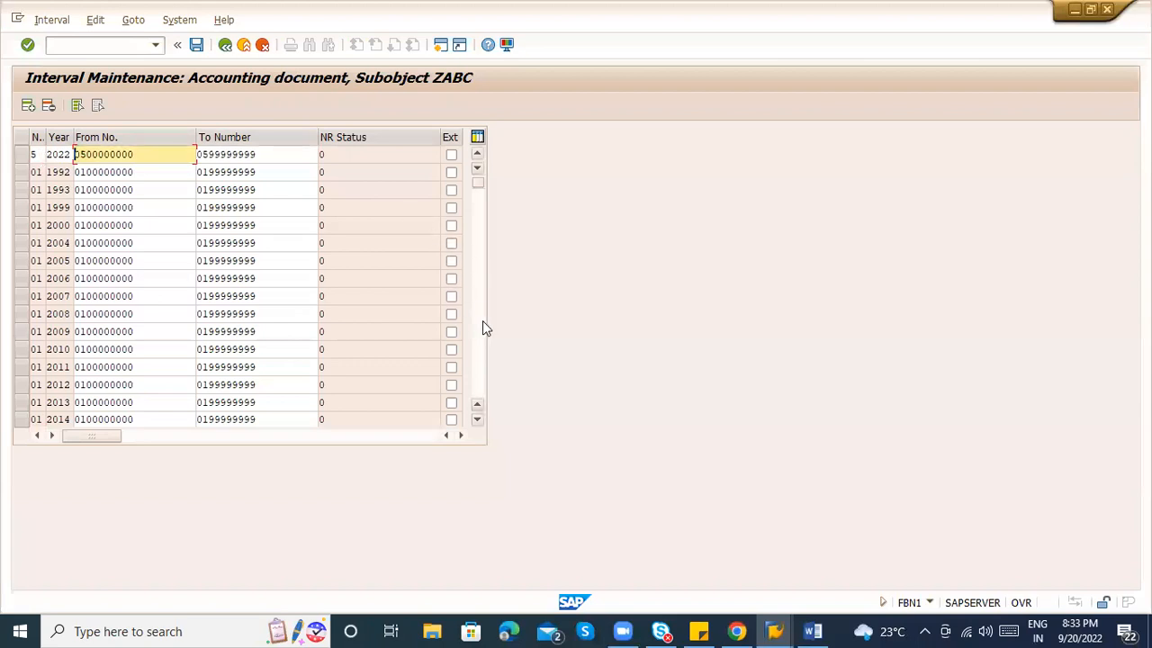
{"action": "left_click", "coordinate": [149, 153]}
{"action": "key", "text": "BackSpace"}
{"action": "key", "text": "BackSpace"}
{"action": "type", "text": "199"}
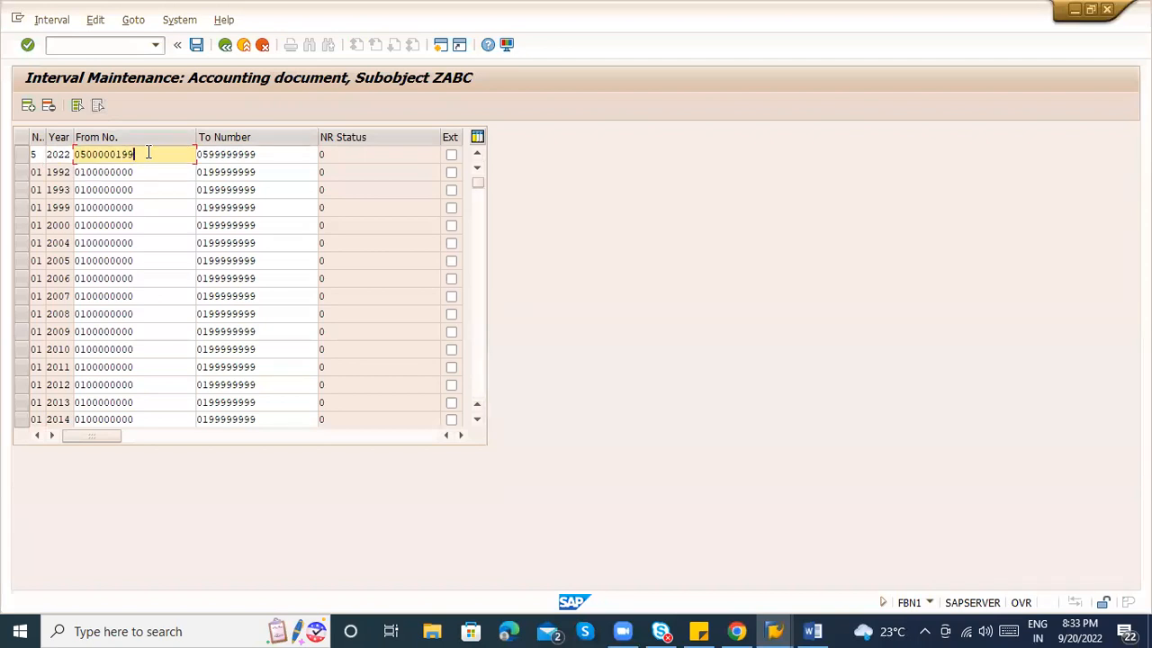
{"action": "type", "text": "00"}
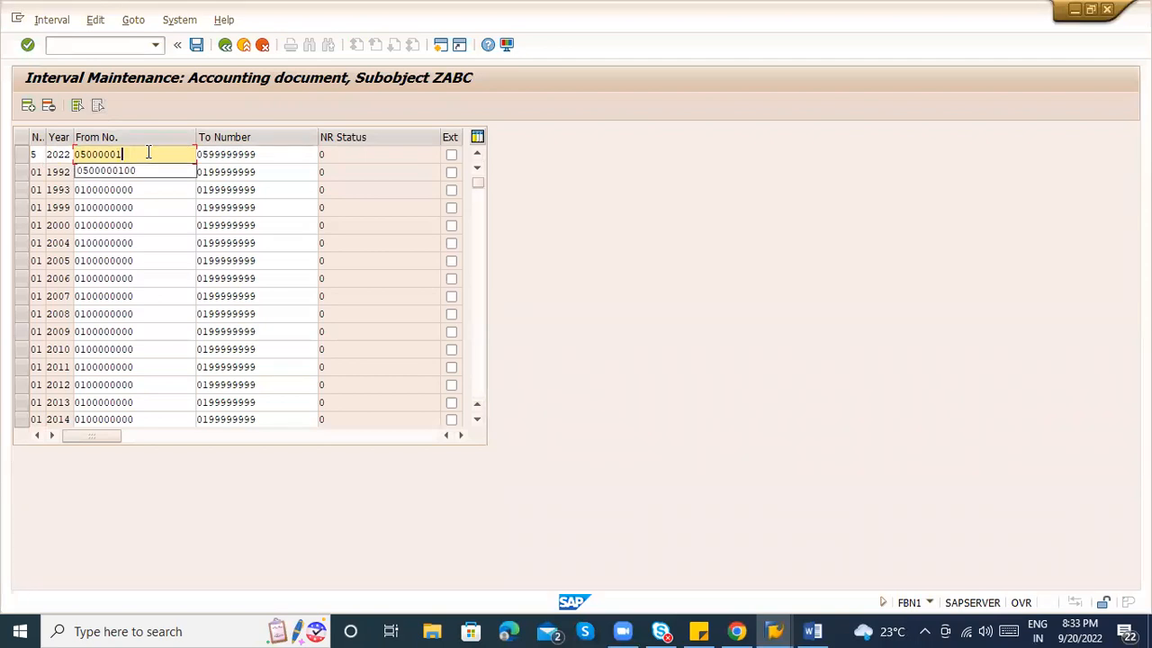
{"action": "left_click", "coordinate": [269, 152]}
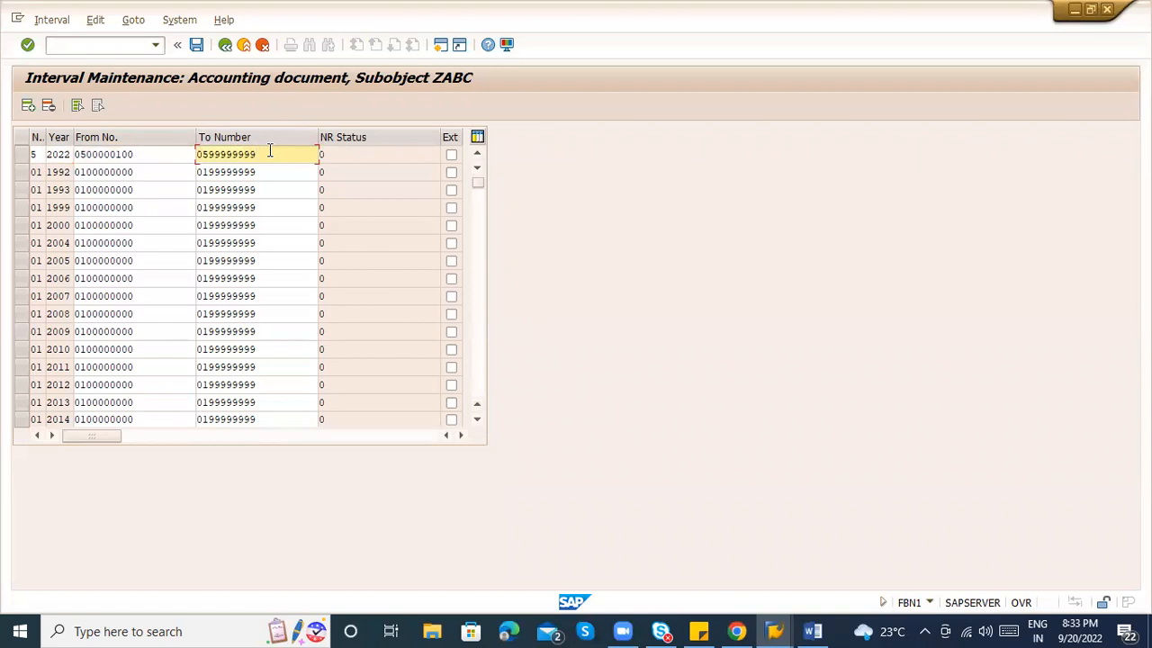
{"action": "left_click", "coordinate": [477, 290]}
{"action": "left_click", "coordinate": [480, 291]}
{"action": "left_click", "coordinate": [480, 291]}
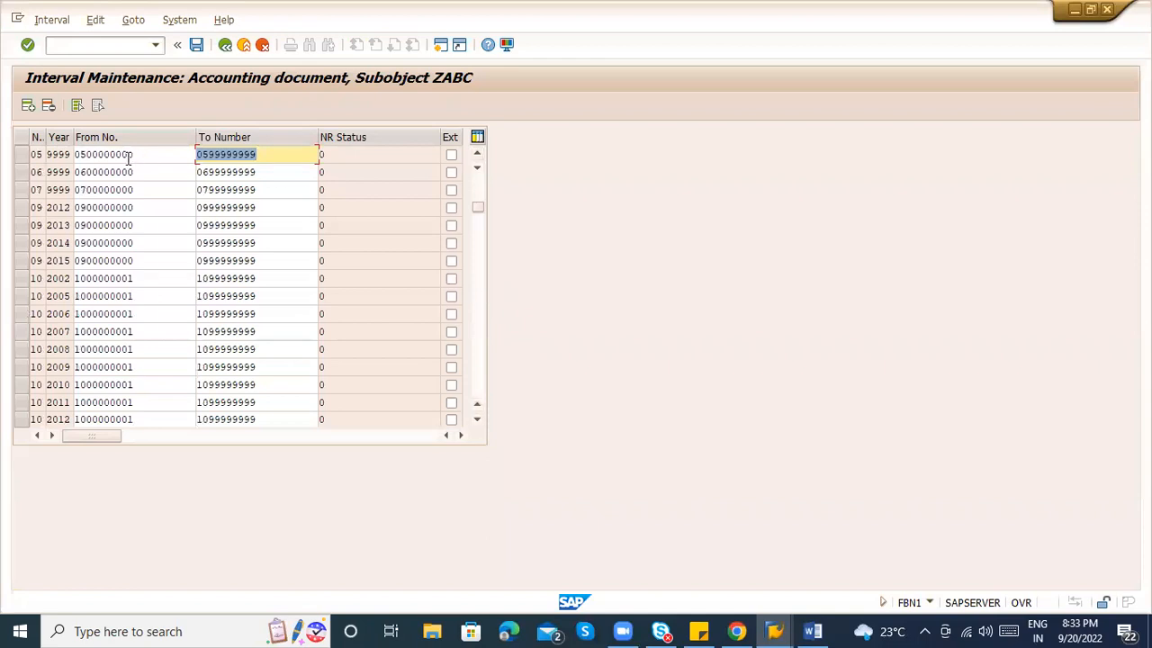
{"action": "left_click", "coordinate": [140, 157]}
{"action": "left_click", "coordinate": [268, 154]}
{"action": "key", "text": "BackSpace"}
{"action": "key", "text": "BackSpace"}
{"action": "key", "text": "BackSpace"}
{"action": "key", "text": "BackSpace"}
{"action": "key", "text": "BackSpace"}
{"action": "key", "text": "BackSpace"}
{"action": "key", "text": "BackSpace"}
{"action": "key", "text": "BackSpace"}
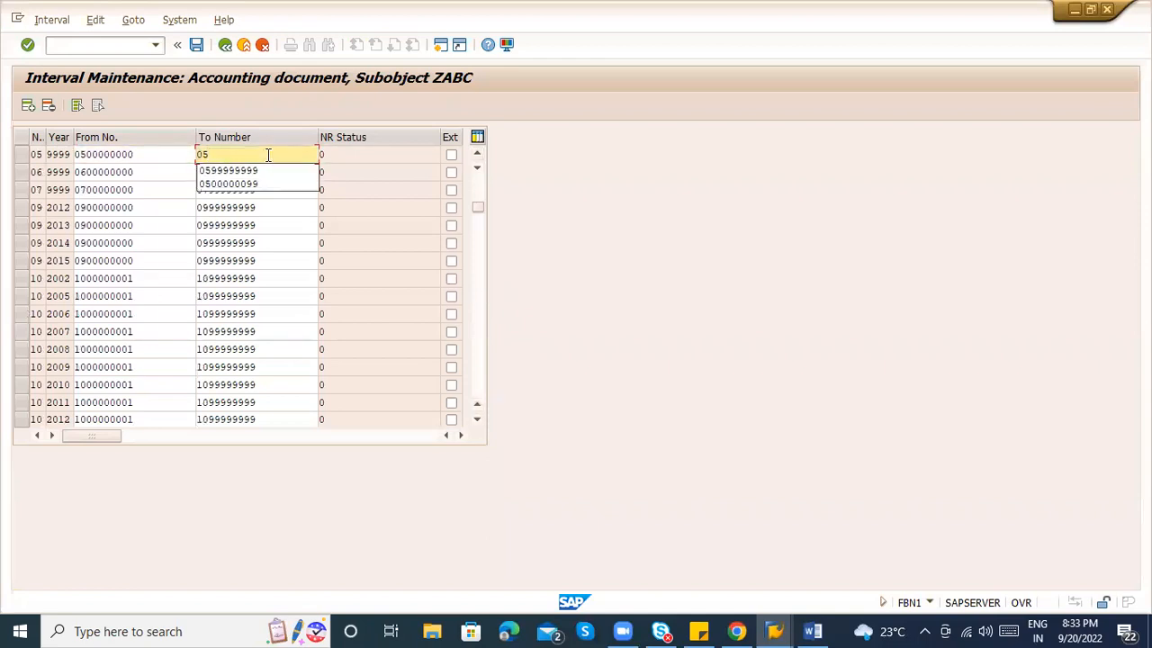
{"action": "type", "text": "00000000"}
{"action": "key", "text": "BackSpace"}
{"action": "key", "text": "BackSpace"}
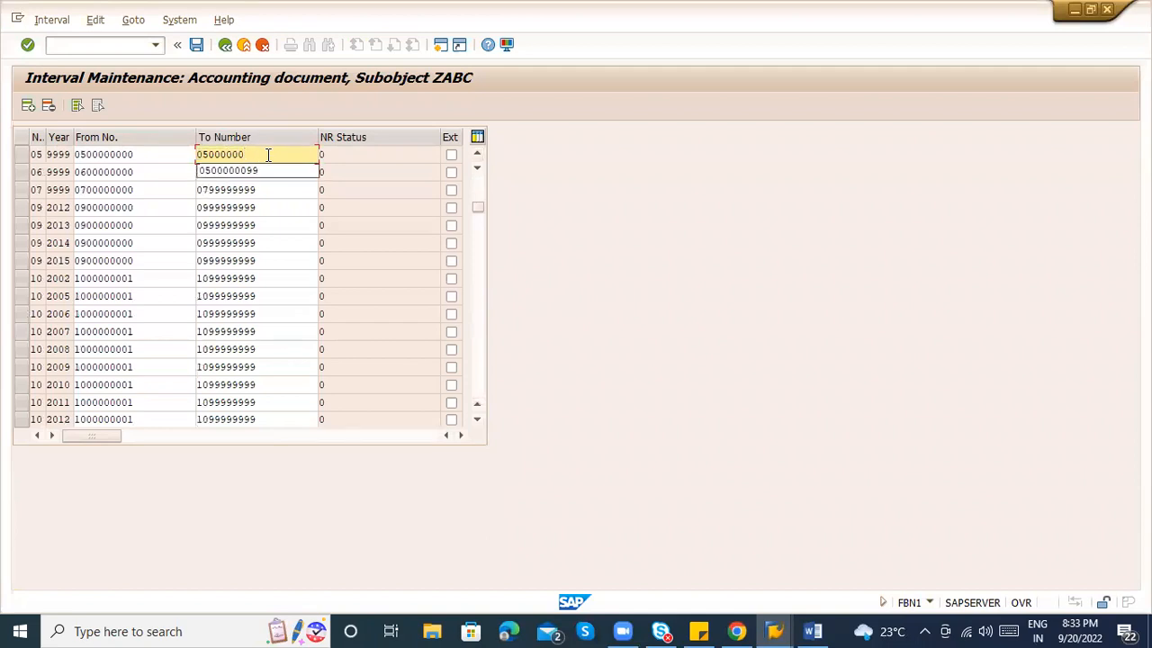
{"action": "type", "text": "99"}
{"action": "key", "text": "Return"}
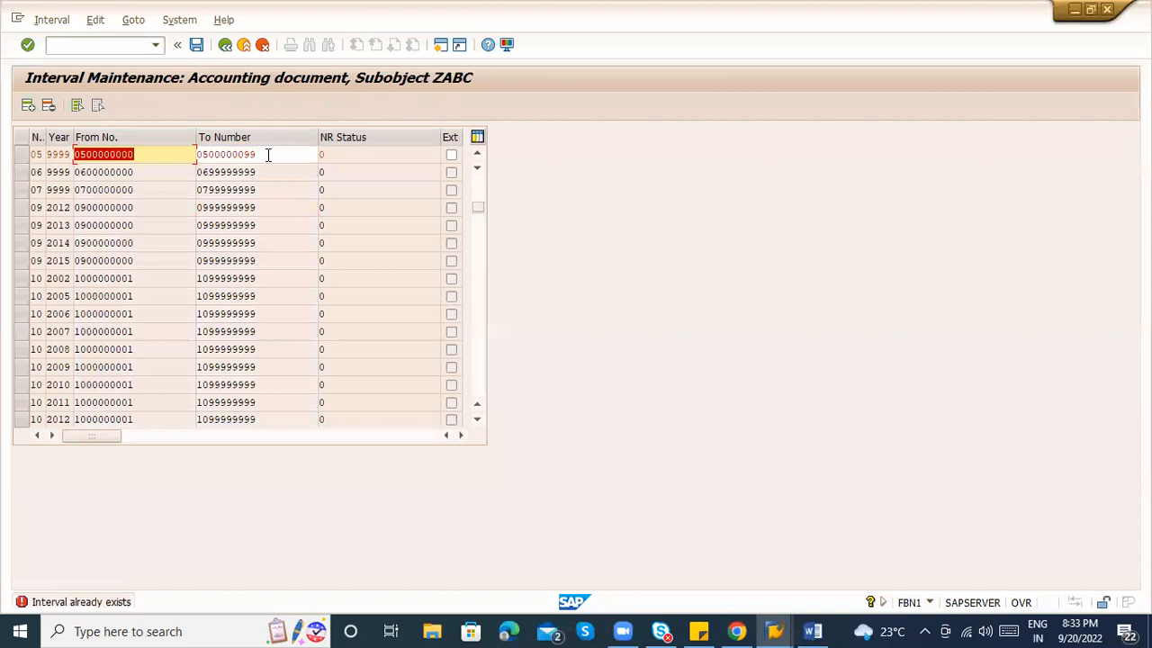
{"action": "double_click", "coordinate": [268, 155]}
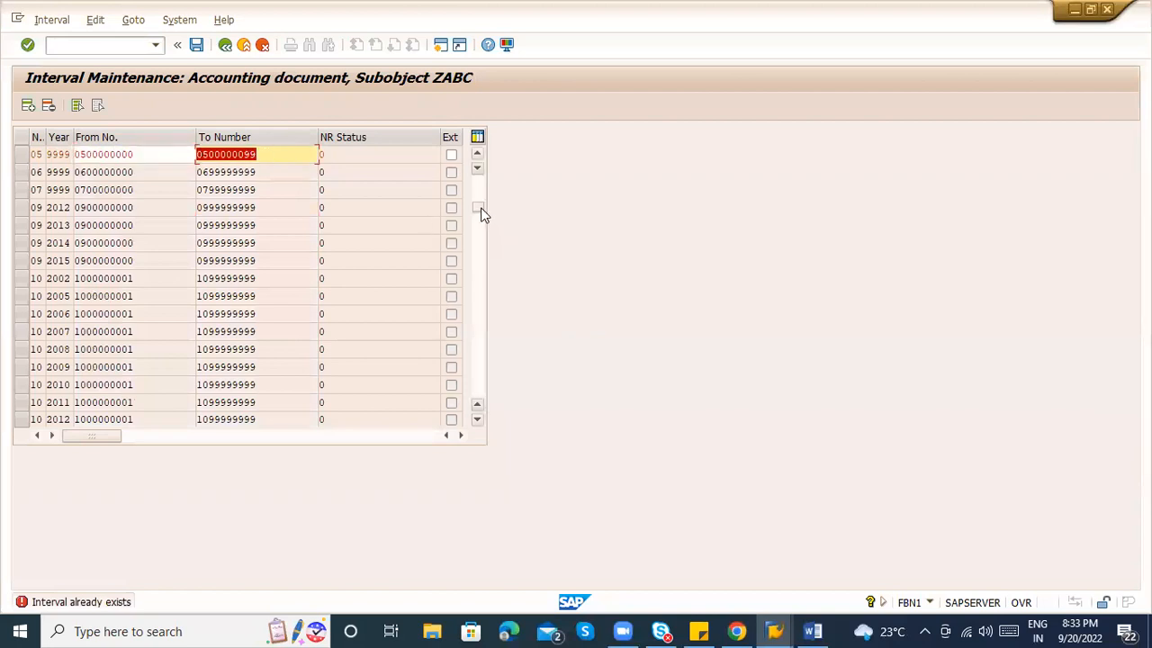
{"action": "key", "text": "Return"}
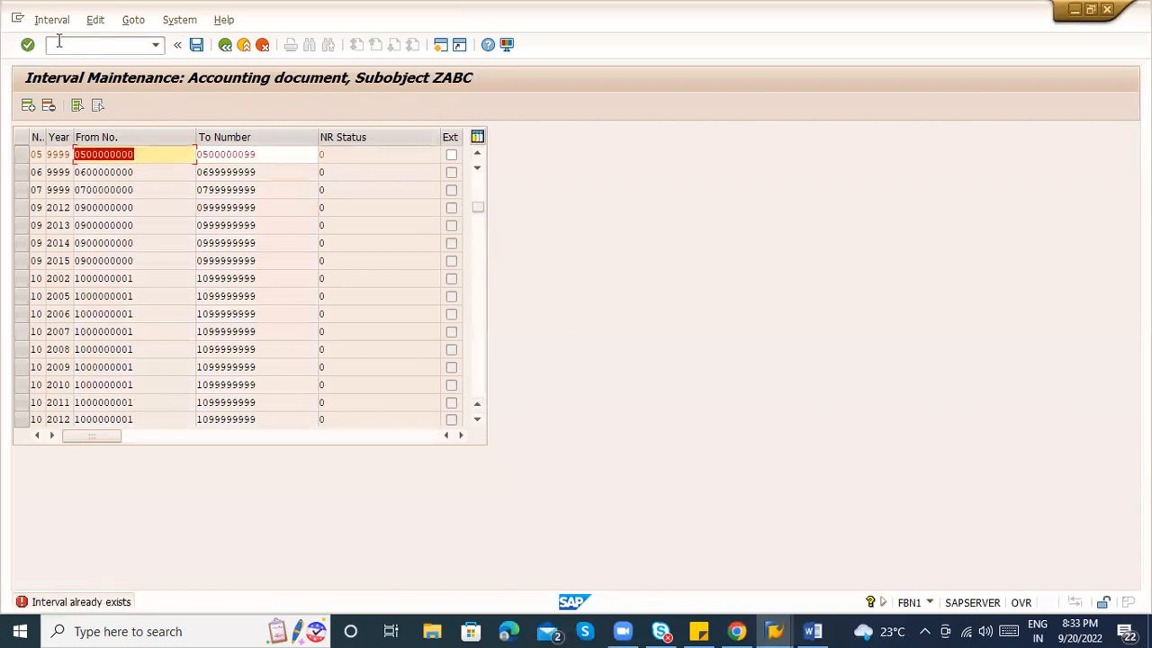
{"action": "left_click", "coordinate": [72, 45]}
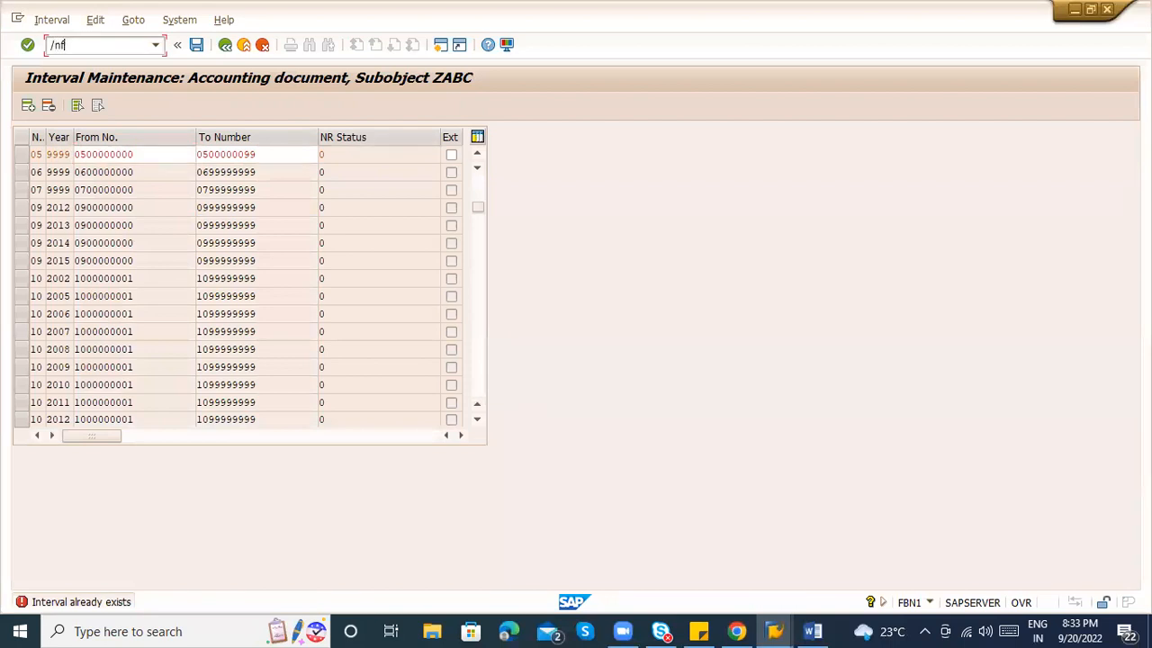
{"action": "key", "text": "Return"}
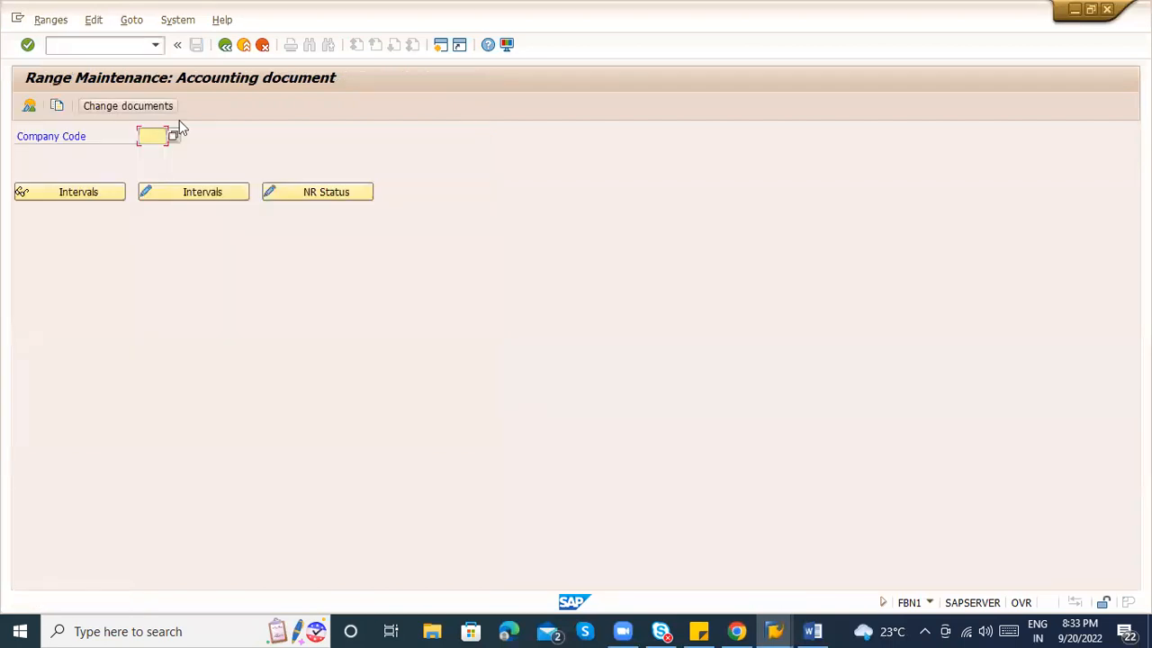
Load company code ZABC and open its number range intervals for editing.
{"action": "key", "text": "Down"}
{"action": "key", "text": "Return"}
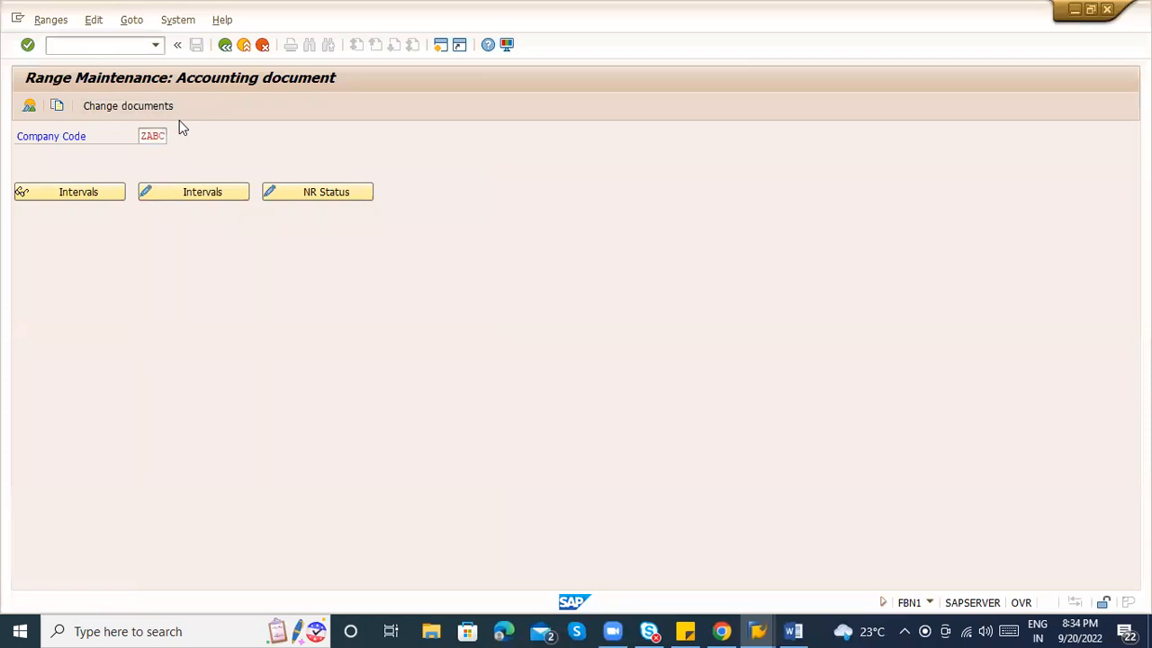
{"action": "left_click", "coordinate": [191, 192]}
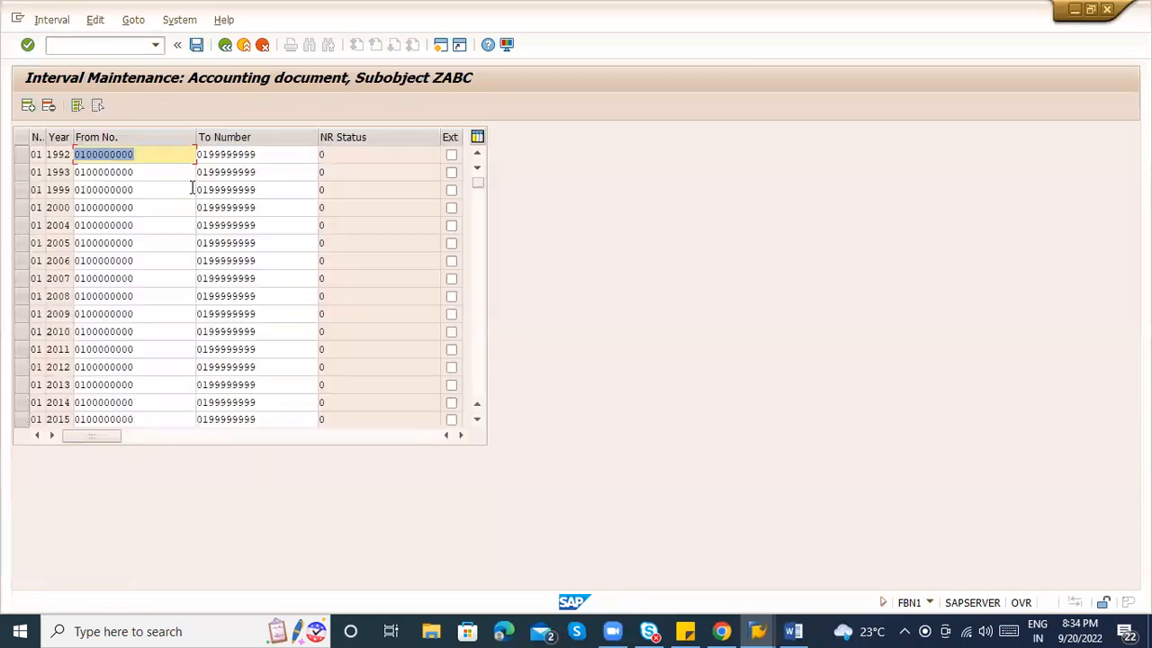
{"action": "scroll", "coordinate": [480, 329], "scroll_direction": "down", "scroll_amount": 5}
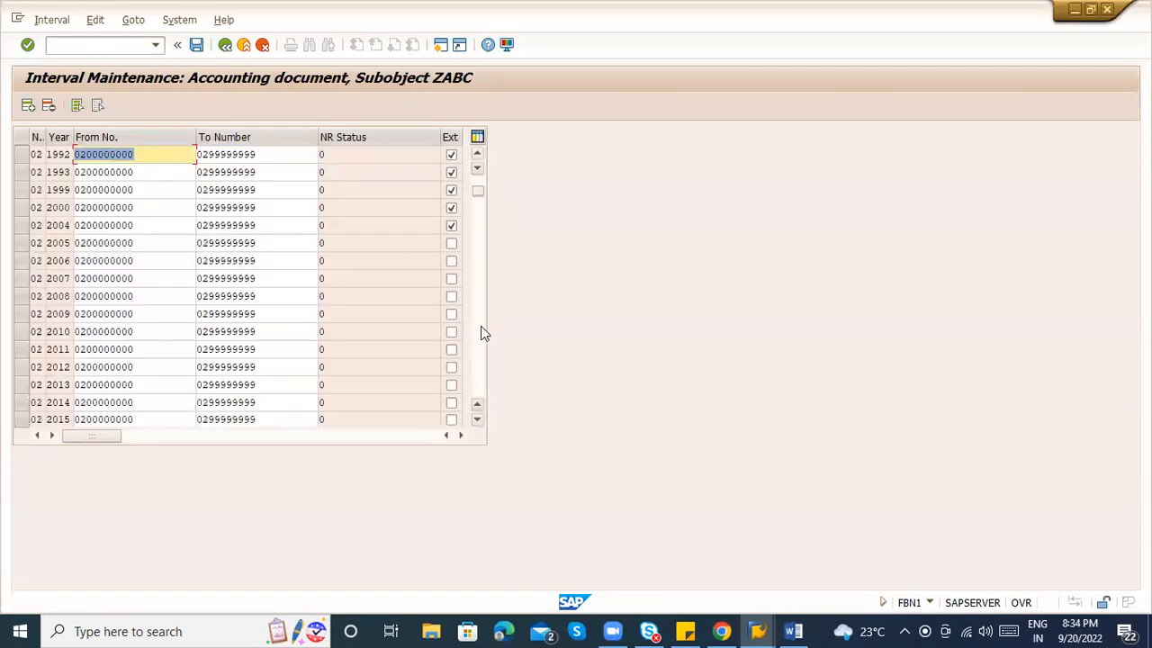
{"action": "scroll", "coordinate": [481, 331], "scroll_direction": "down", "scroll_amount": 1}
{"action": "scroll", "coordinate": [482, 331], "scroll_direction": "down", "scroll_amount": 5}
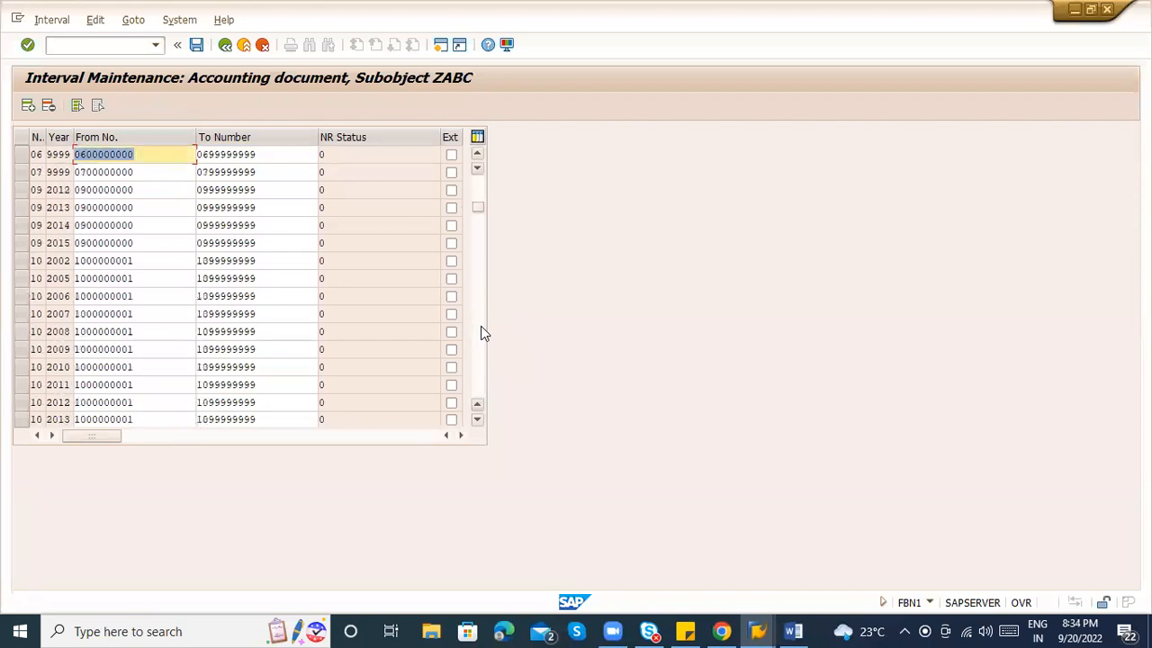
{"action": "left_click", "coordinate": [477, 154]}
{"action": "left_click", "coordinate": [477, 154]}
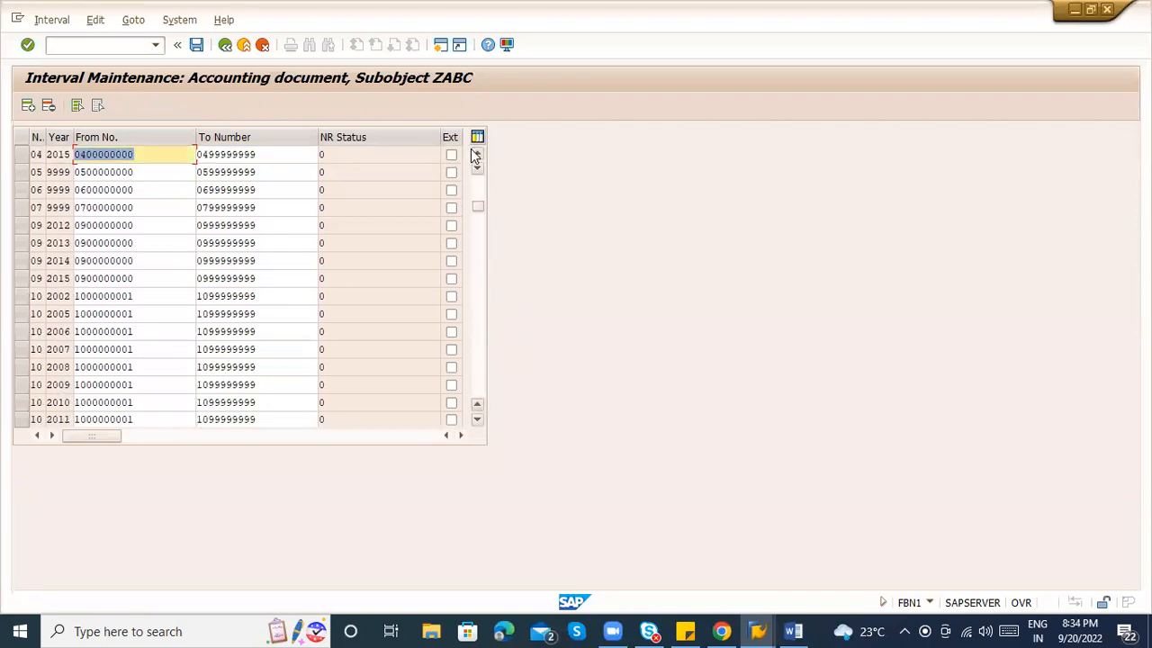
{"action": "left_click", "coordinate": [264, 186]}
{"action": "left_click", "coordinate": [256, 172]}
{"action": "key", "text": "BackSpace"}
{"action": "key", "text": "BackSpace"}
{"action": "key", "text": "BackSpace"}
{"action": "key", "text": "BackSpace"}
{"action": "key", "text": "BackSpace"}
{"action": "key", "text": "BackSpace"}
{"action": "key", "text": "BackSpace"}
{"action": "key", "text": "BackSpace"}
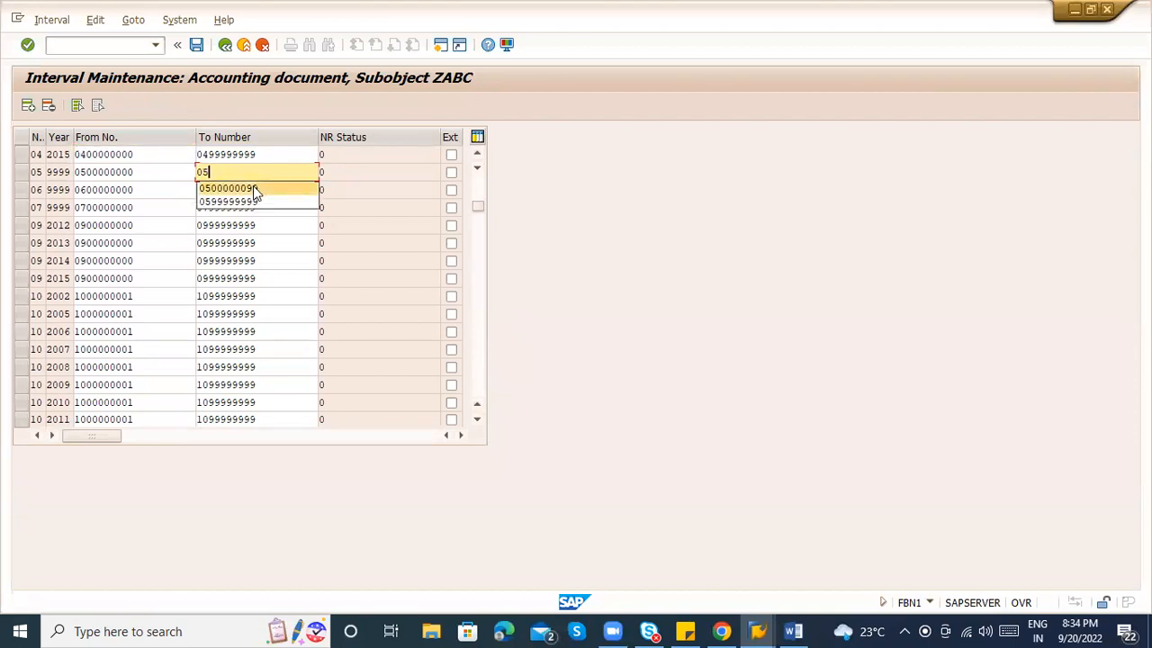
{"action": "left_click", "coordinate": [254, 188]}
{"action": "key", "text": "ctrl+s"}
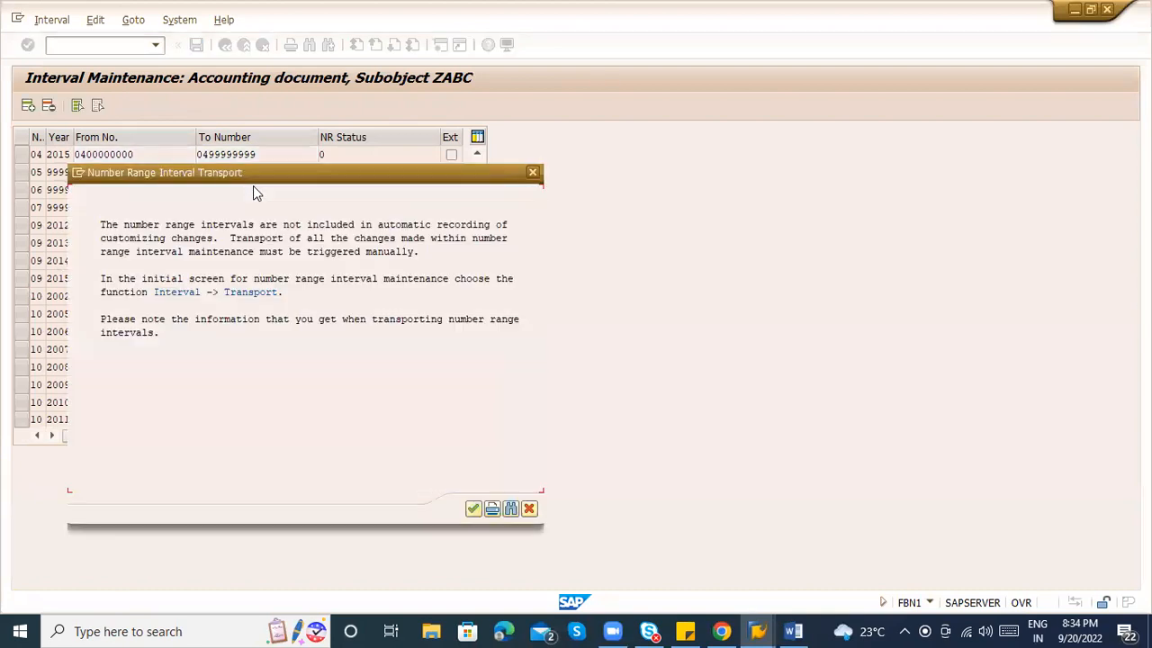
{"action": "key", "text": "Return"}
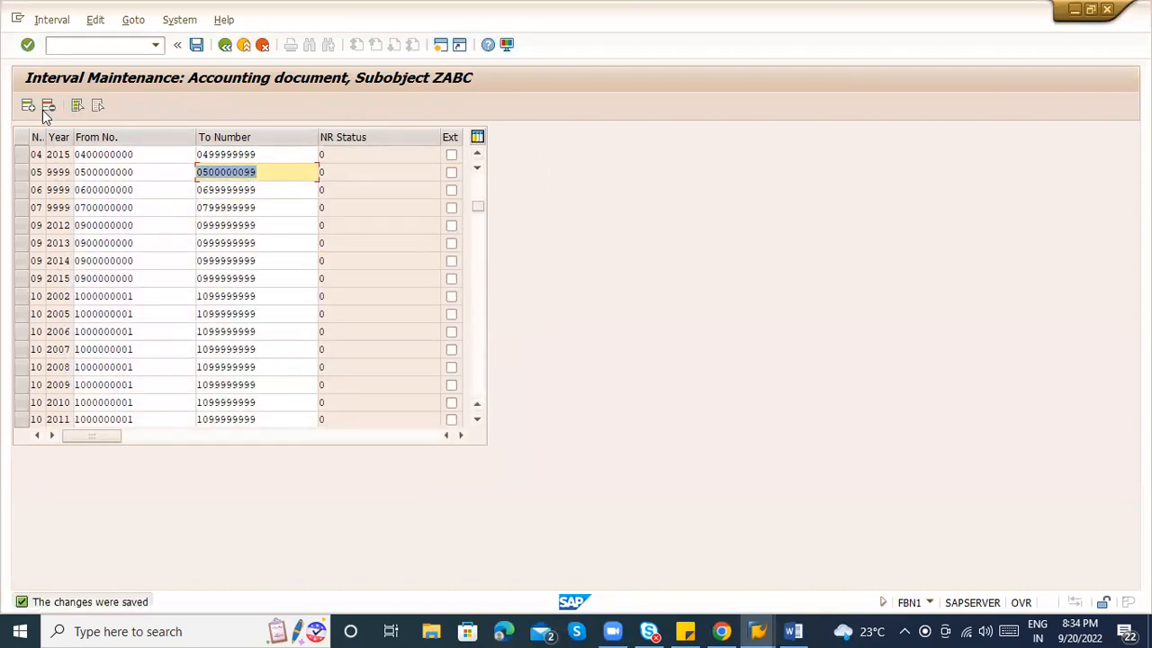
Insert a new interval row numbered 5 for year 2022.
{"action": "left_click", "coordinate": [27, 107]}
{"action": "left_click_drag", "start_coordinate": [478, 207], "coordinate": [476, 152]}
{"action": "left_click", "coordinate": [478, 154]}
{"action": "left_click", "coordinate": [33, 153]}
{"action": "type", "text": "5"}
{"action": "key", "text": "Tab"}
{"action": "type", "text": "2022"}
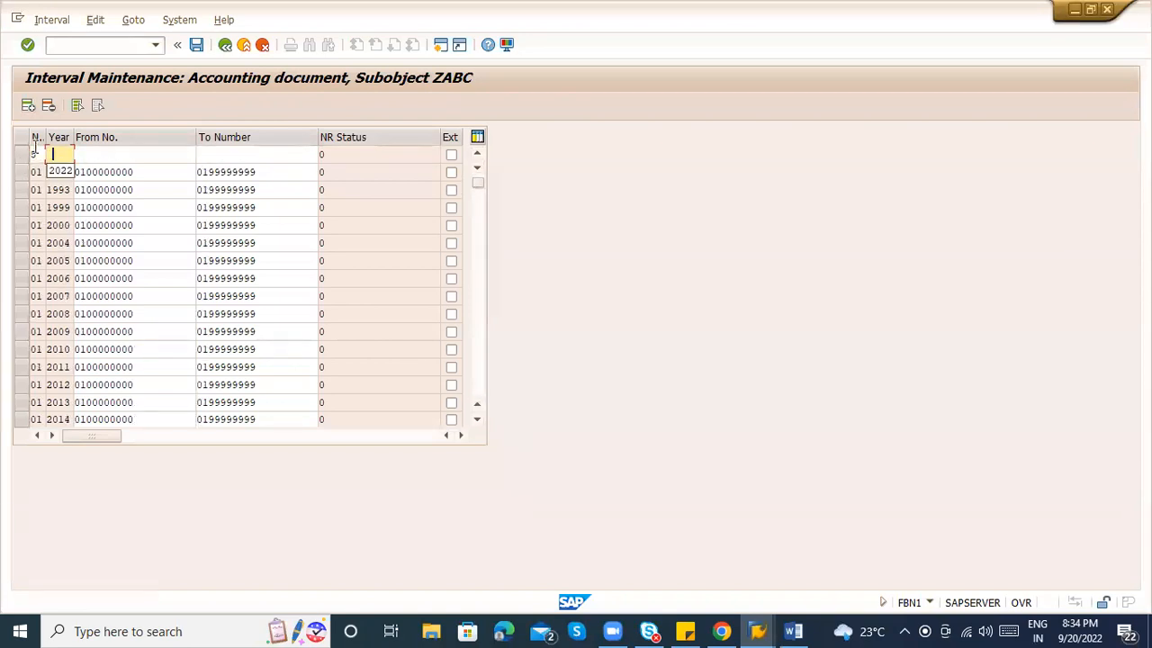
{"action": "key", "text": "Tab"}
{"action": "key", "text": "Down"}
{"action": "key", "text": "Up"}
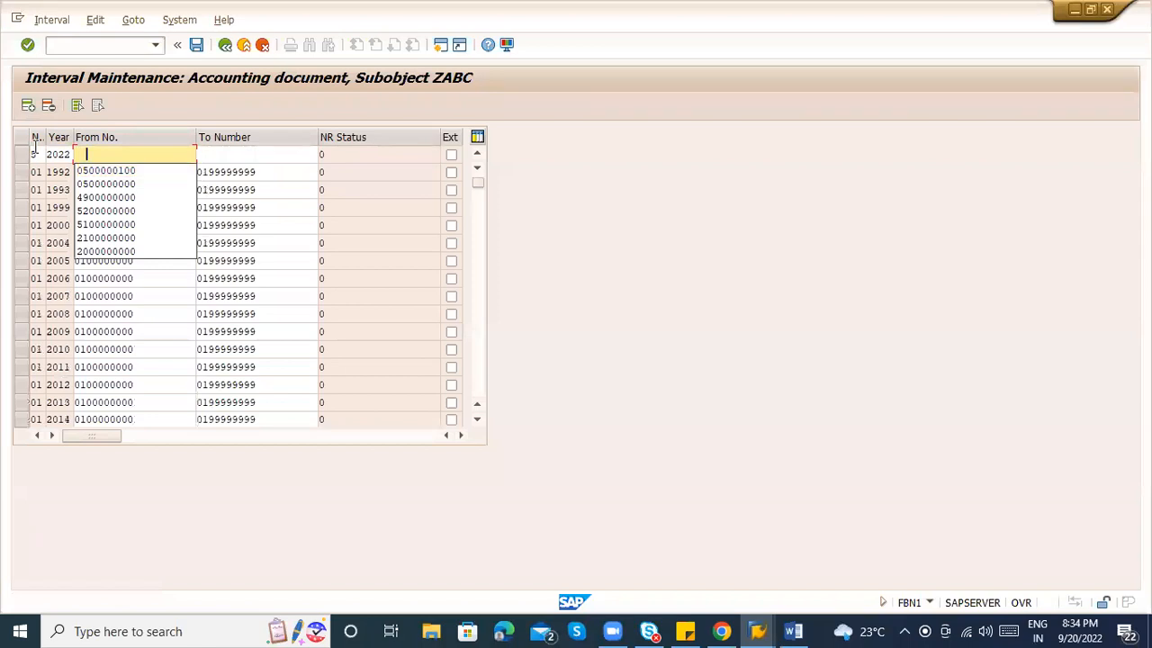
{"action": "key", "text": "Down"}
{"action": "key", "text": "Return"}
{"action": "key", "text": "Tab"}
{"action": "key", "text": "Down"}
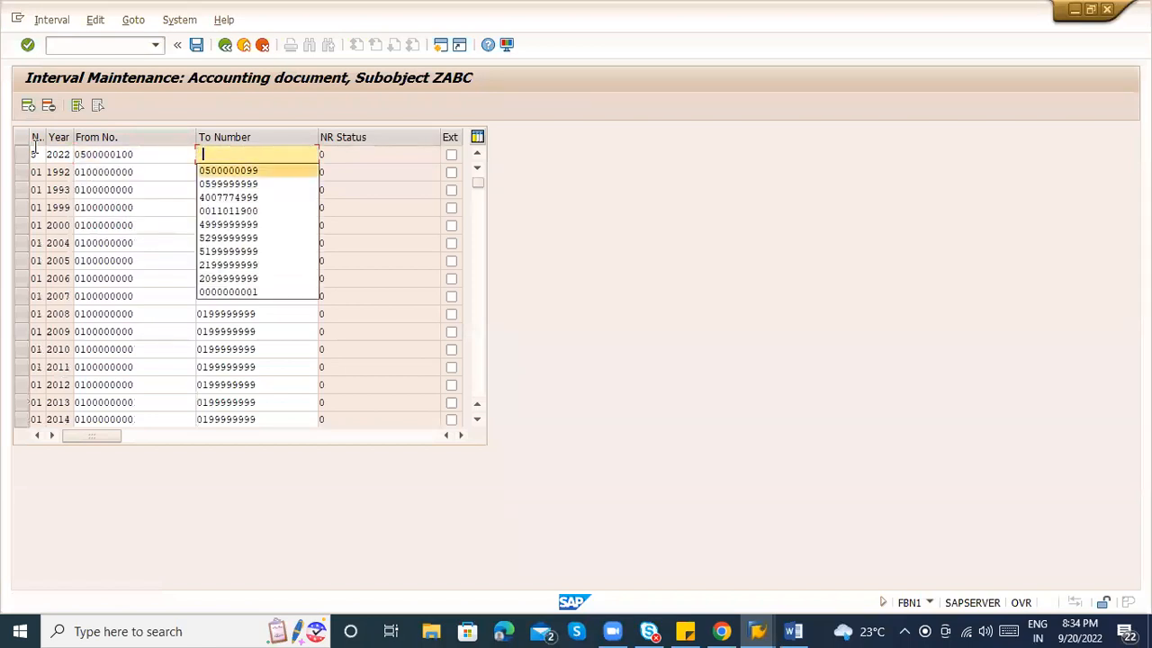
{"action": "key", "text": "Return"}
{"action": "key", "text": "Return"}
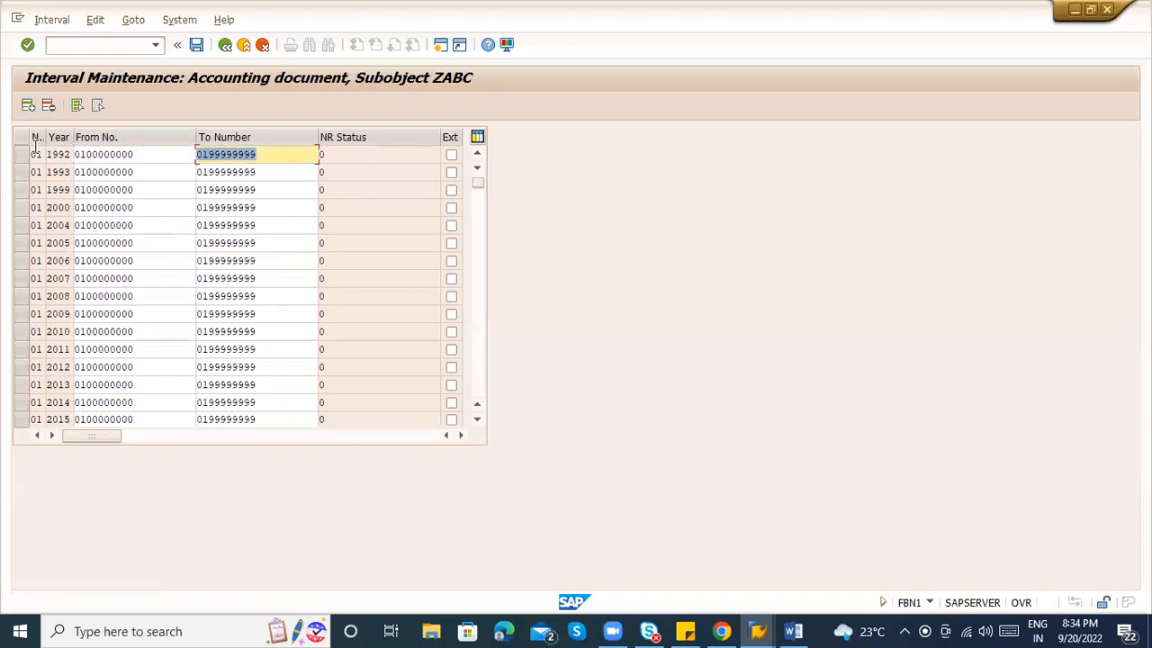
{"action": "key", "text": "ctrl+s"}
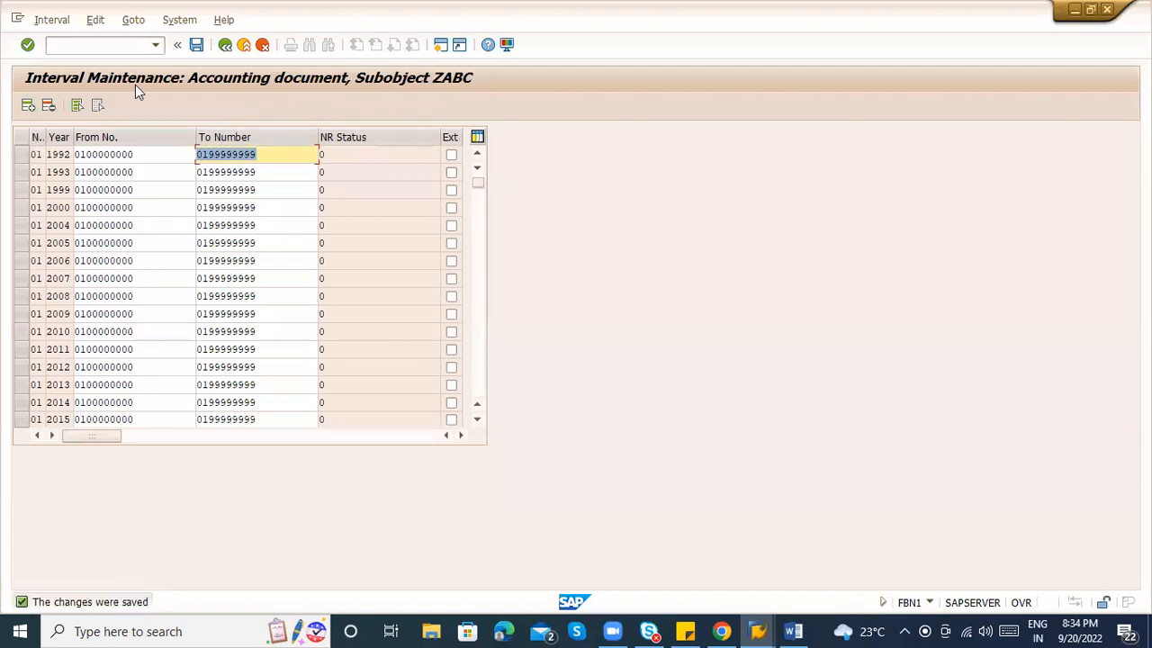
{"action": "left_click", "coordinate": [261, 45]}
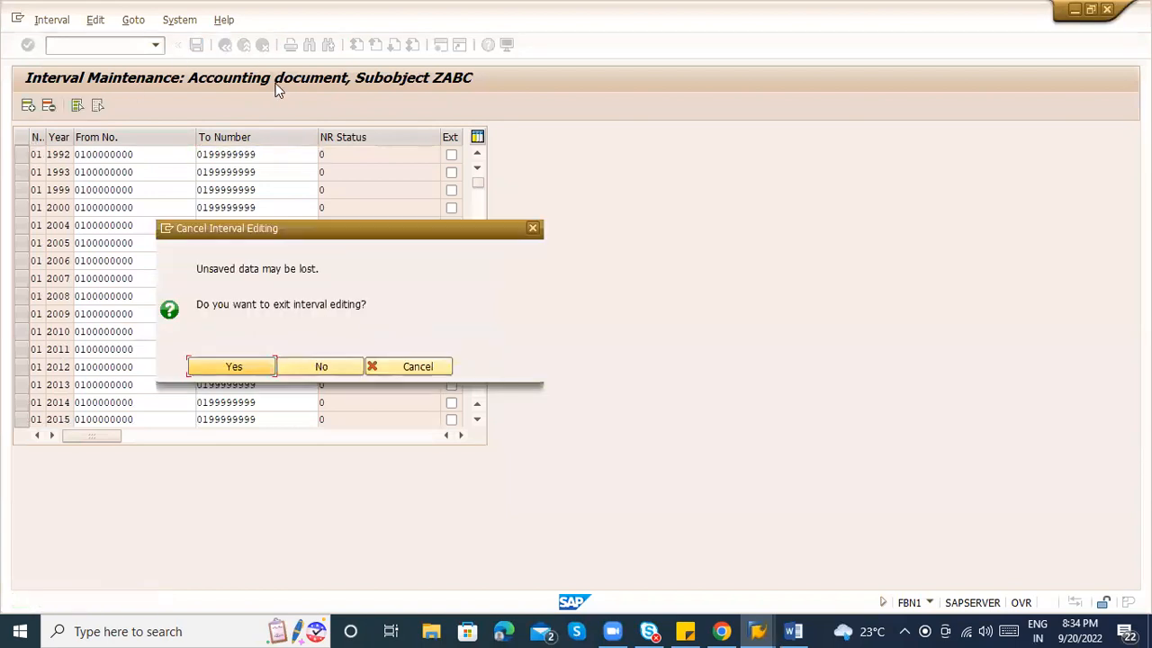
{"action": "key", "text": "Return"}
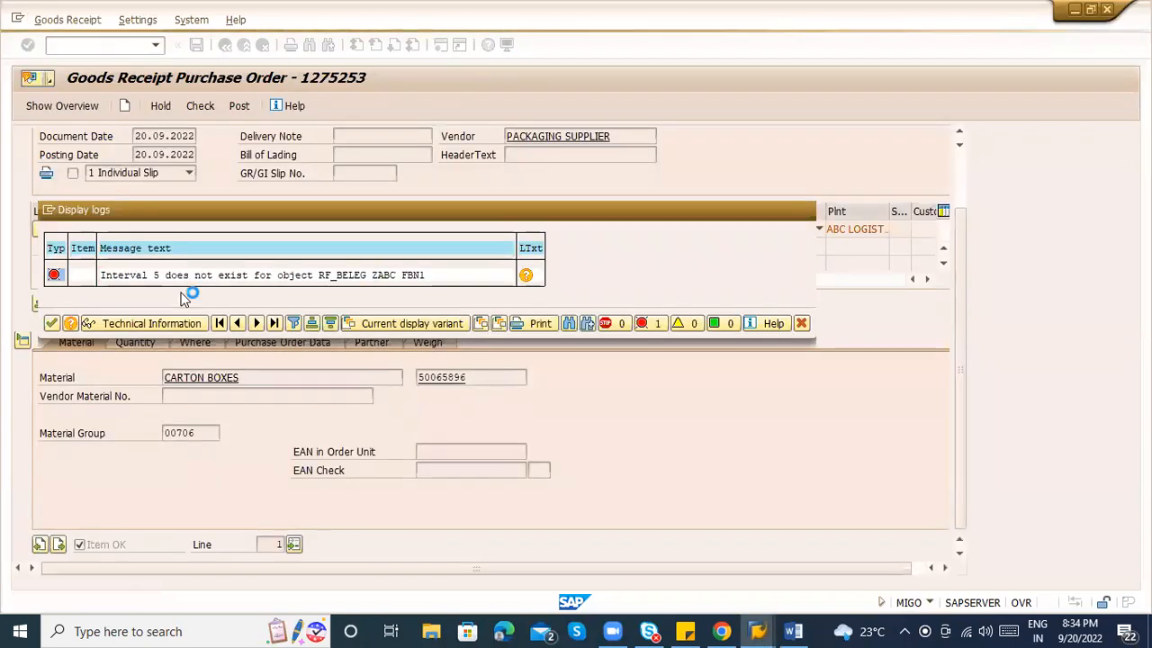
Check and post the carton boxes goods receipt, then switch MIGO to material document display.
{"action": "key", "text": "Return"}
{"action": "left_click", "coordinate": [204, 106]}
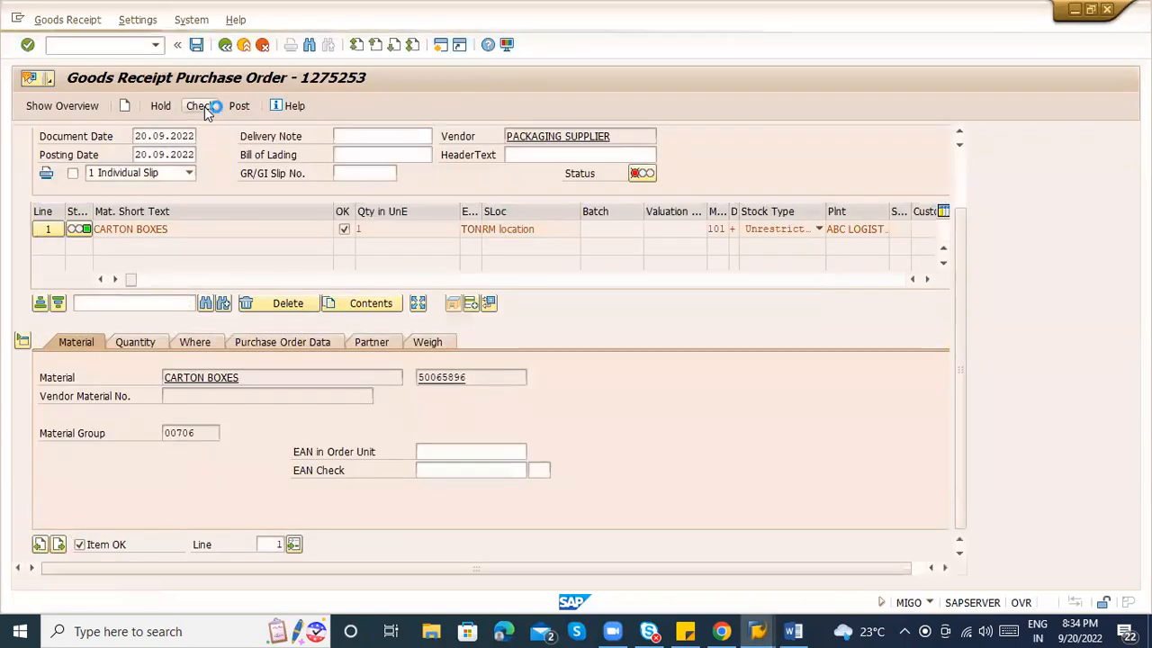
{"action": "left_click", "coordinate": [239, 107]}
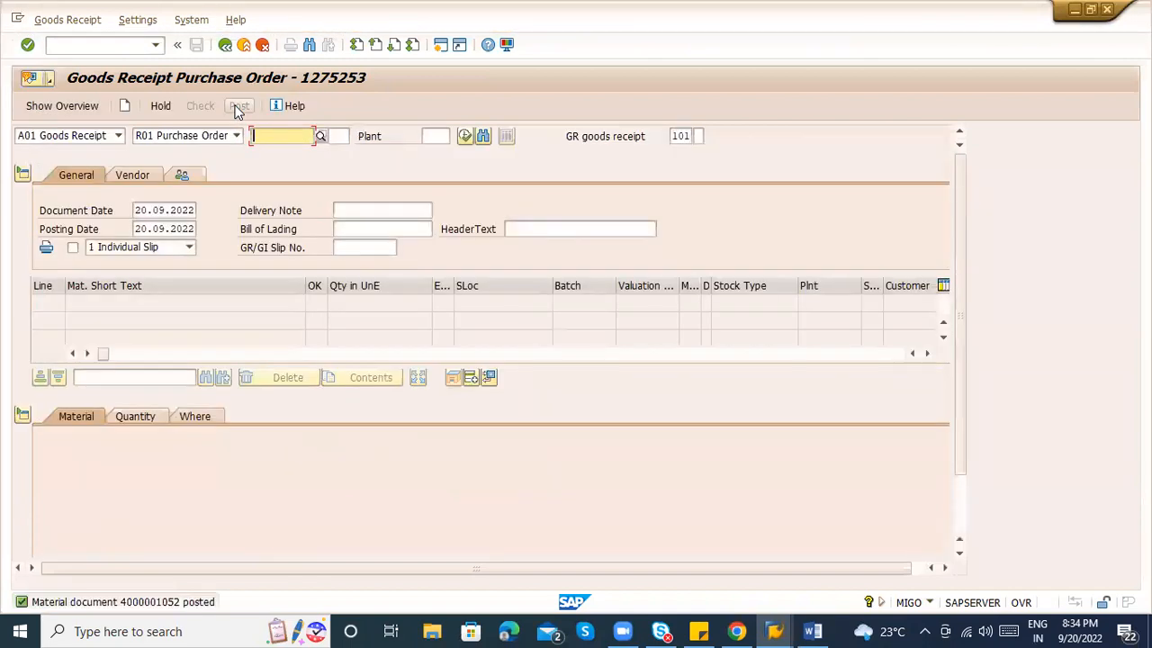
{"action": "left_click", "coordinate": [118, 135]}
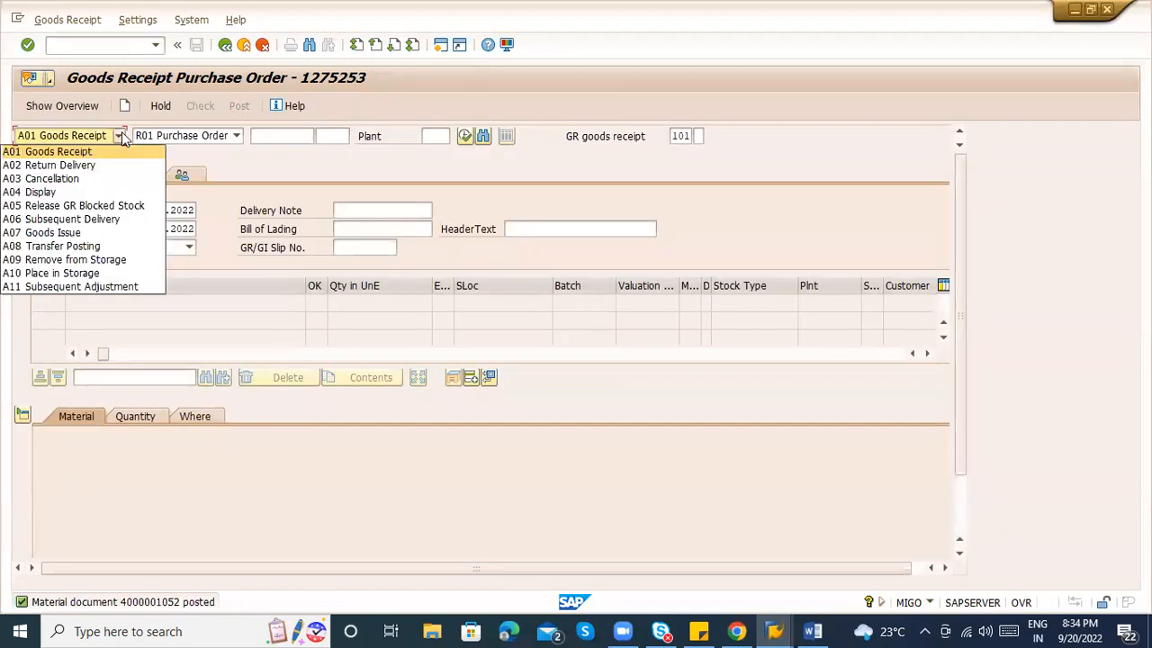
{"action": "left_click", "coordinate": [91, 192]}
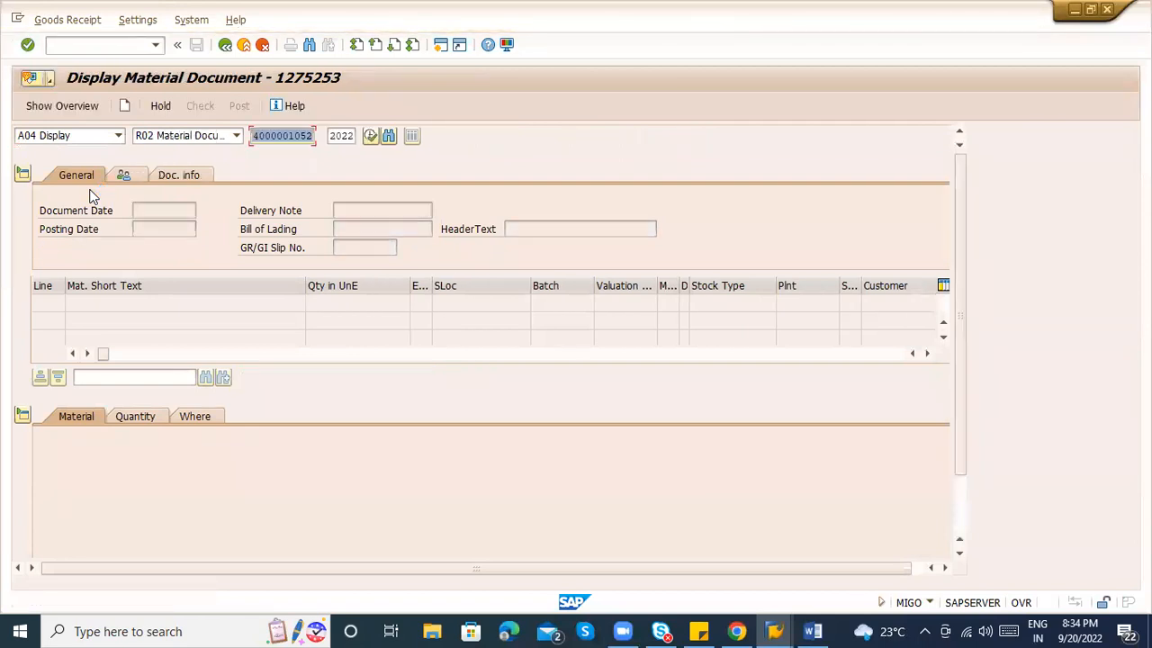
{"action": "key", "text": "Return"}
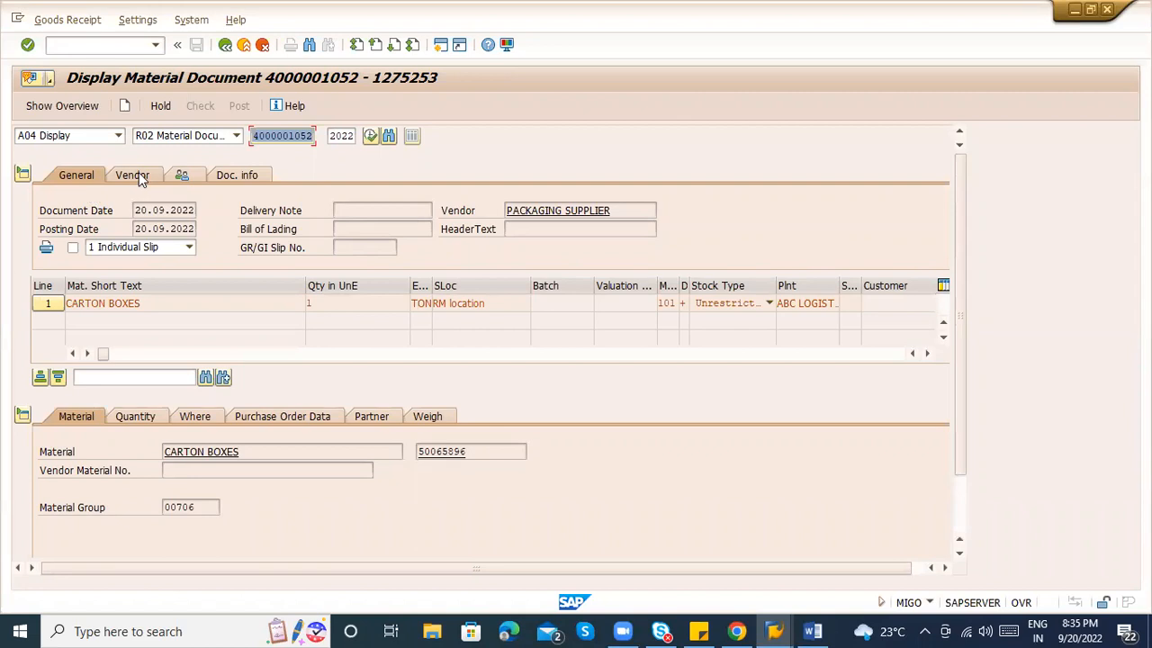
{"action": "left_click", "coordinate": [244, 46]}
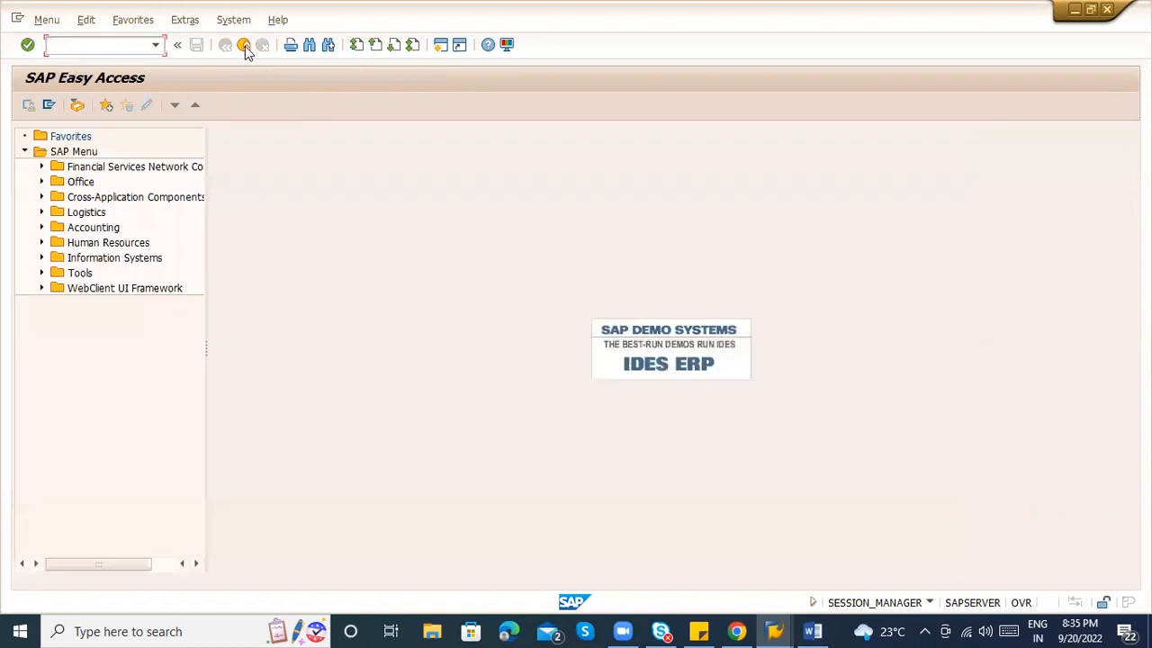
Open MMBE stock overview, checking the Word notes for the number 100587.
{"action": "key", "text": "alt+Tab"}
{"action": "key", "text": "alt+Tab"}
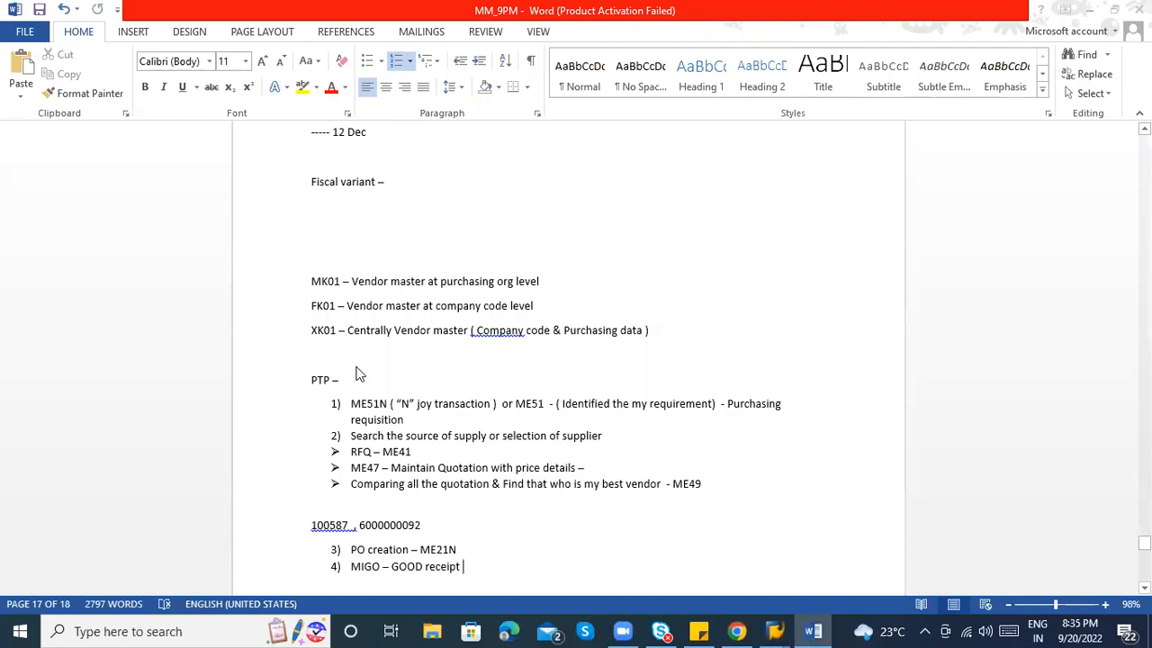
{"action": "key", "text": "alt+Tab"}
{"action": "type", "text": "mmbe"}
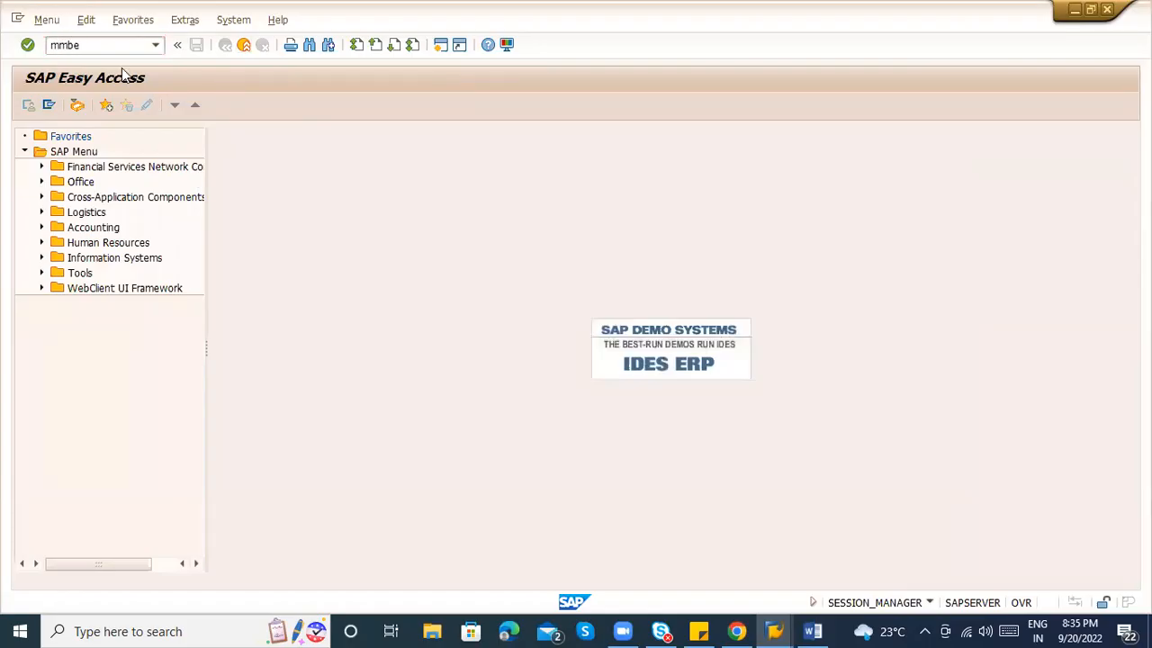
{"action": "key", "text": "Return"}
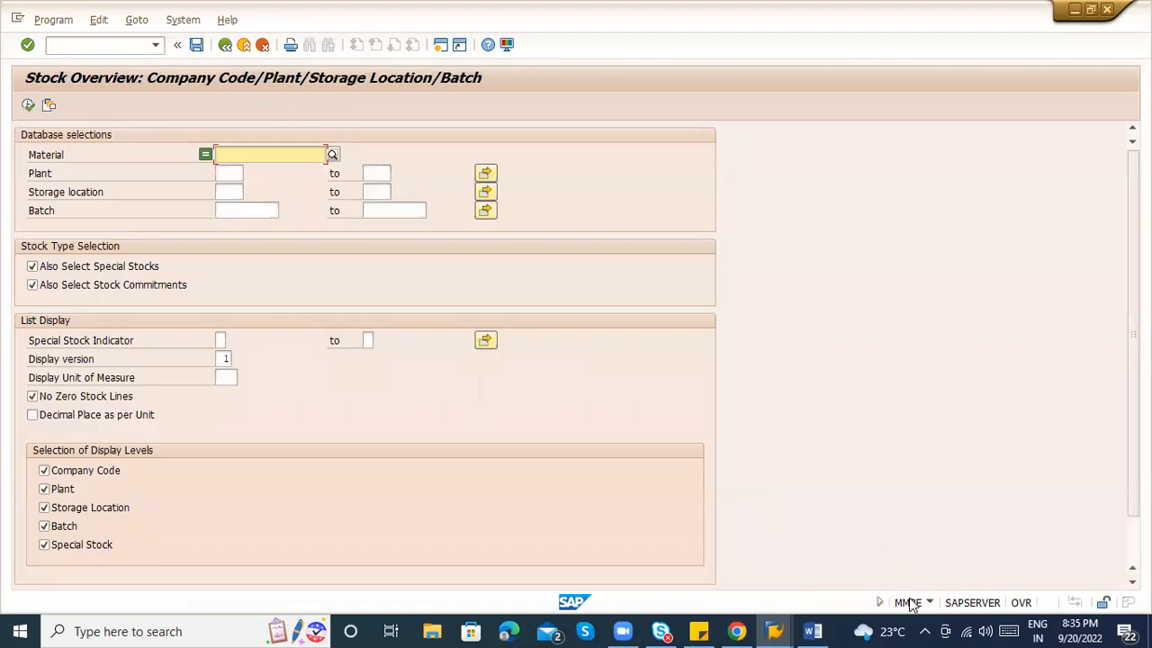
{"action": "key", "text": "alt+Tab"}
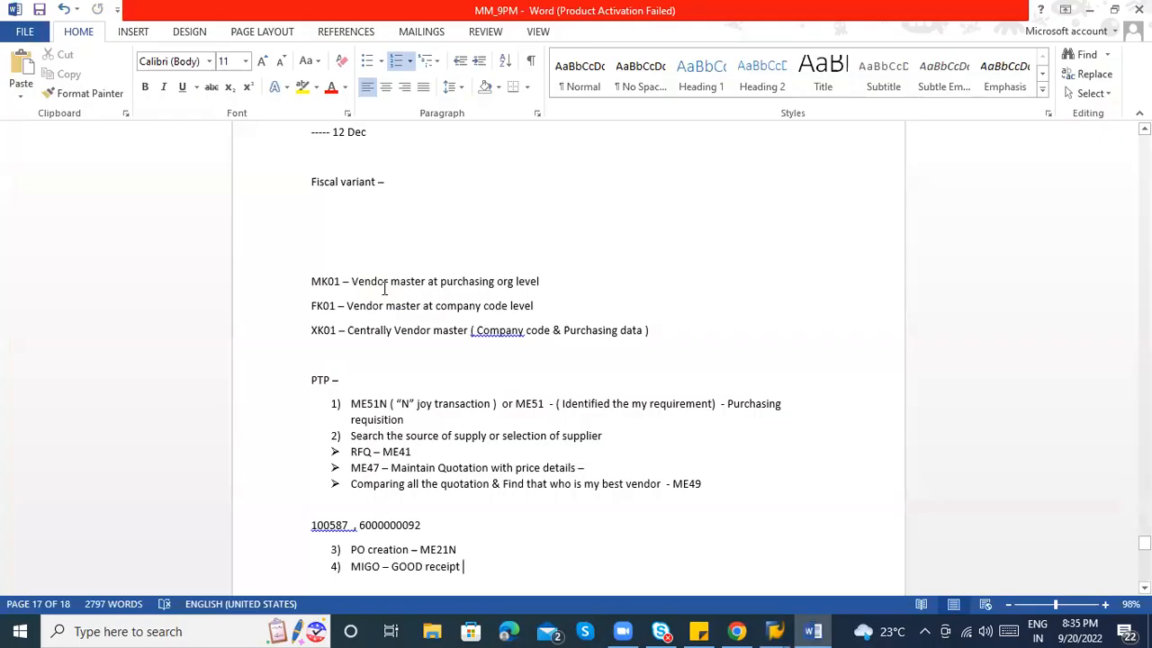
{"action": "left_click", "coordinate": [326, 525]}
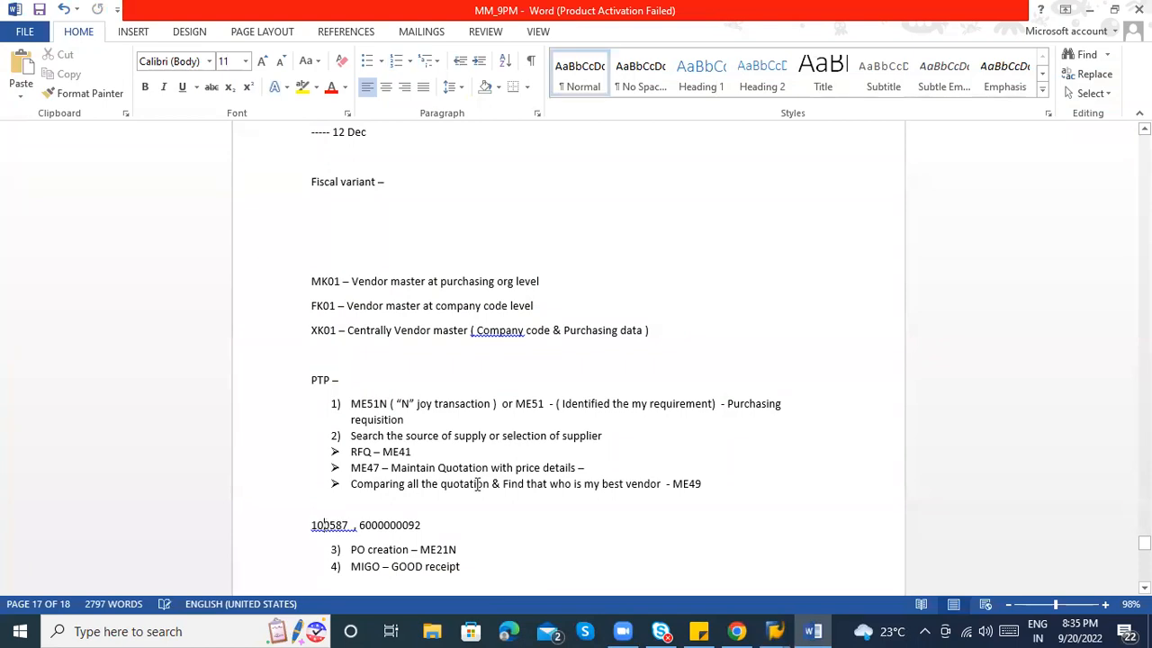
{"action": "key", "text": "alt+Tab"}
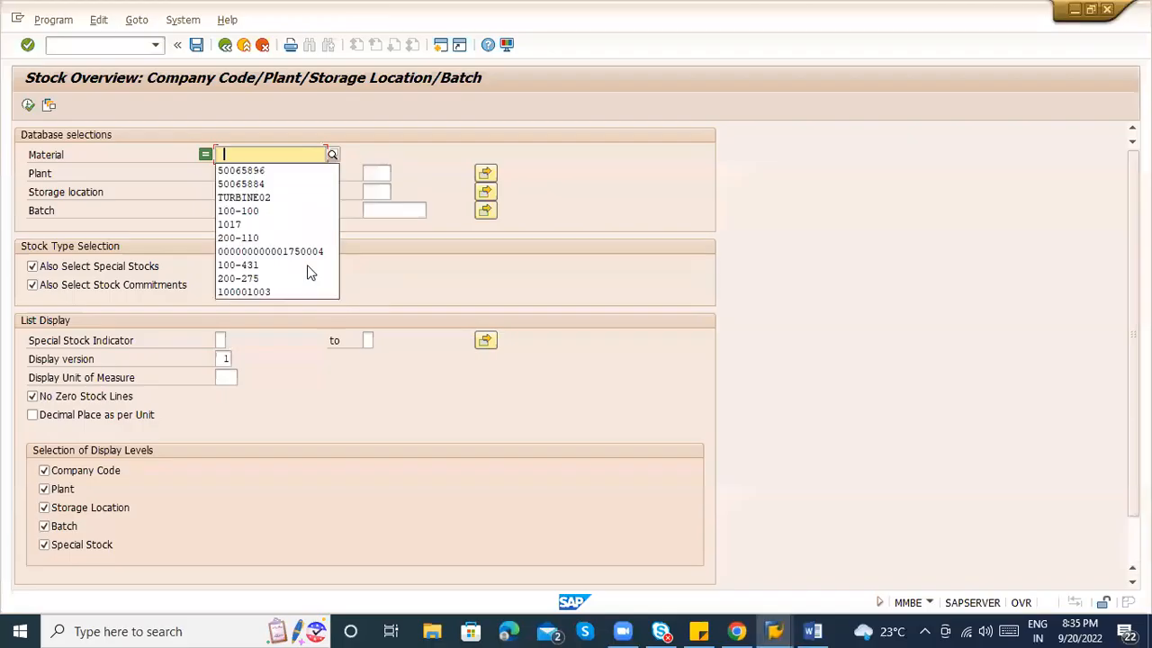
Search materials in plant ZAB1 and pick CARTON BOXES material 50065896.
{"action": "left_click", "coordinate": [288, 153]}
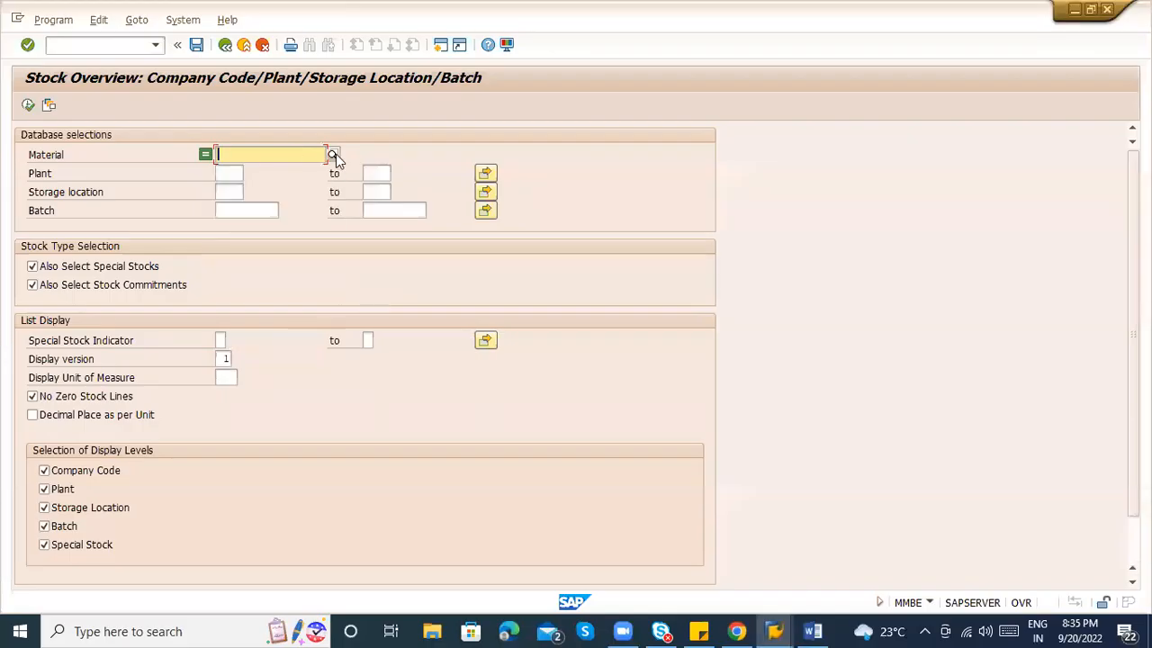
{"action": "left_click", "coordinate": [333, 155]}
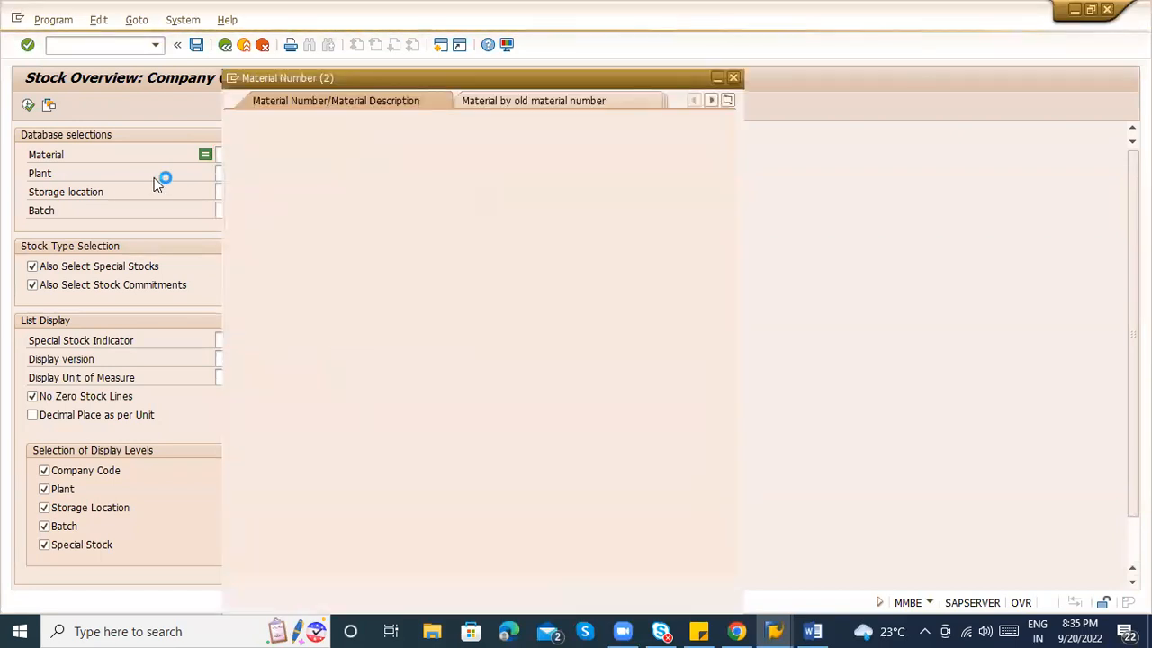
{"action": "left_click", "coordinate": [727, 103]}
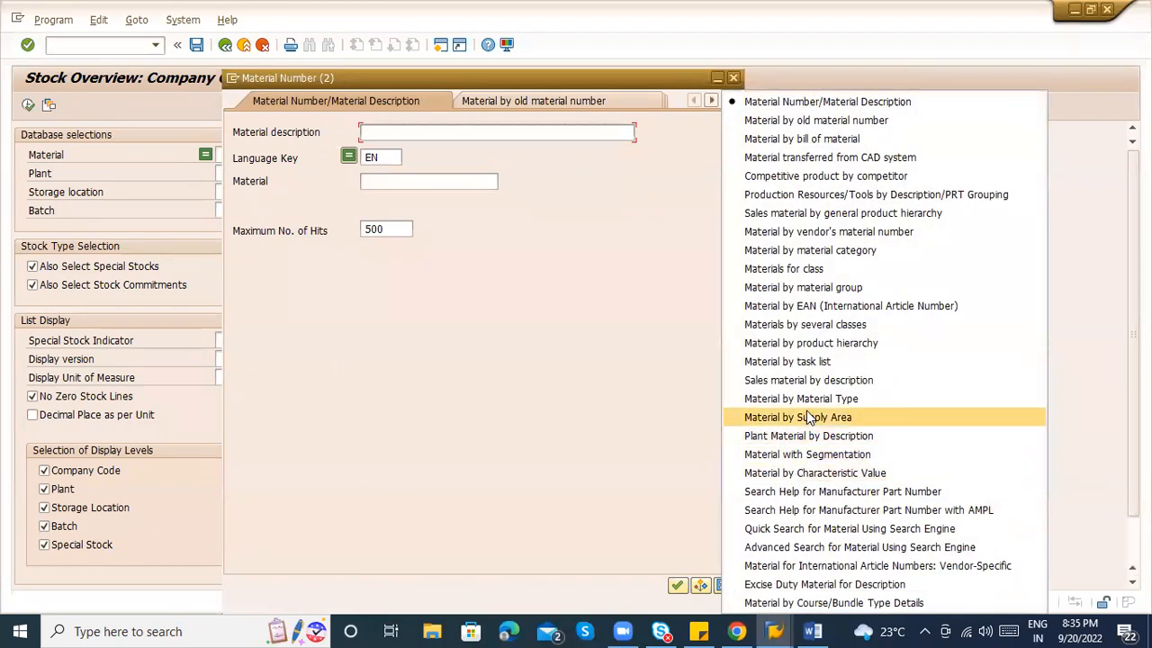
{"action": "left_click", "coordinate": [807, 436]}
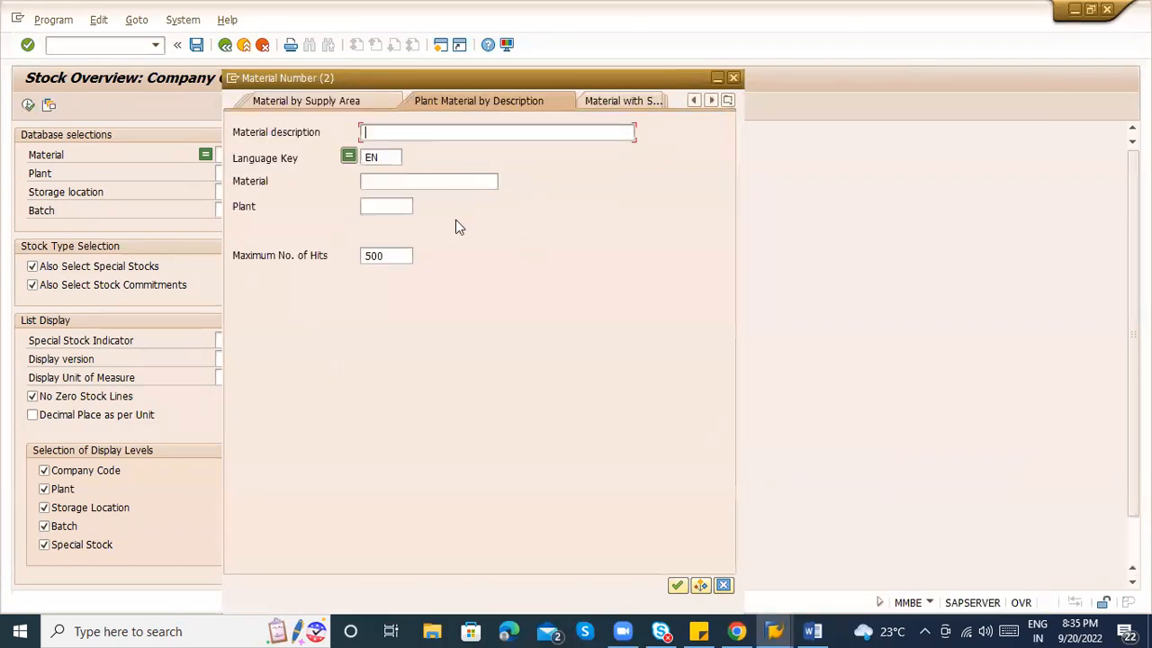
{"action": "left_click", "coordinate": [401, 206]}
{"action": "type", "text": "ZAB1"}
{"action": "key", "text": "Return"}
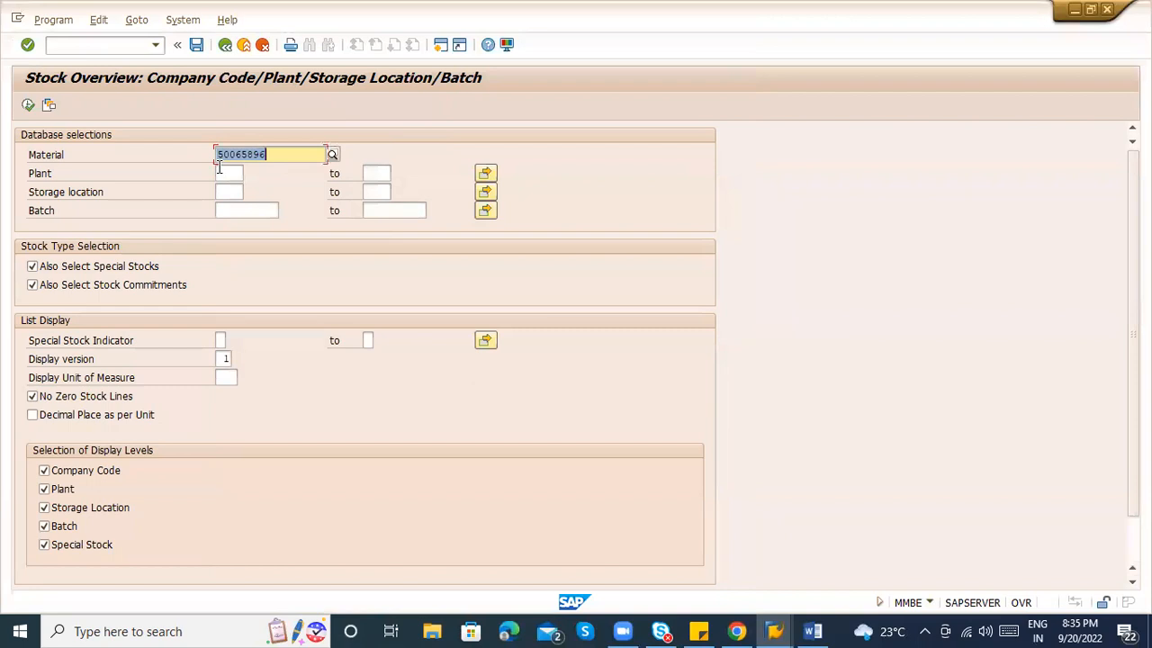
{"action": "left_click", "coordinate": [219, 171]}
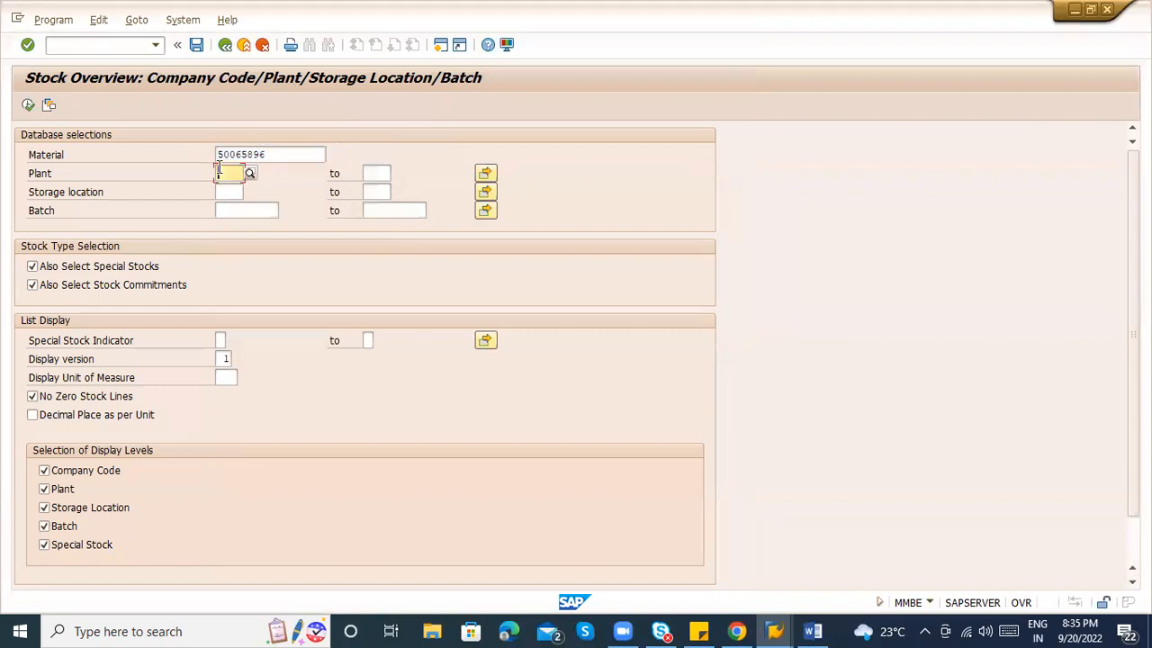
Set plant ZAB1 and storage location ABC1, then run the stock overview.
{"action": "type", "text": "ZAB1"}
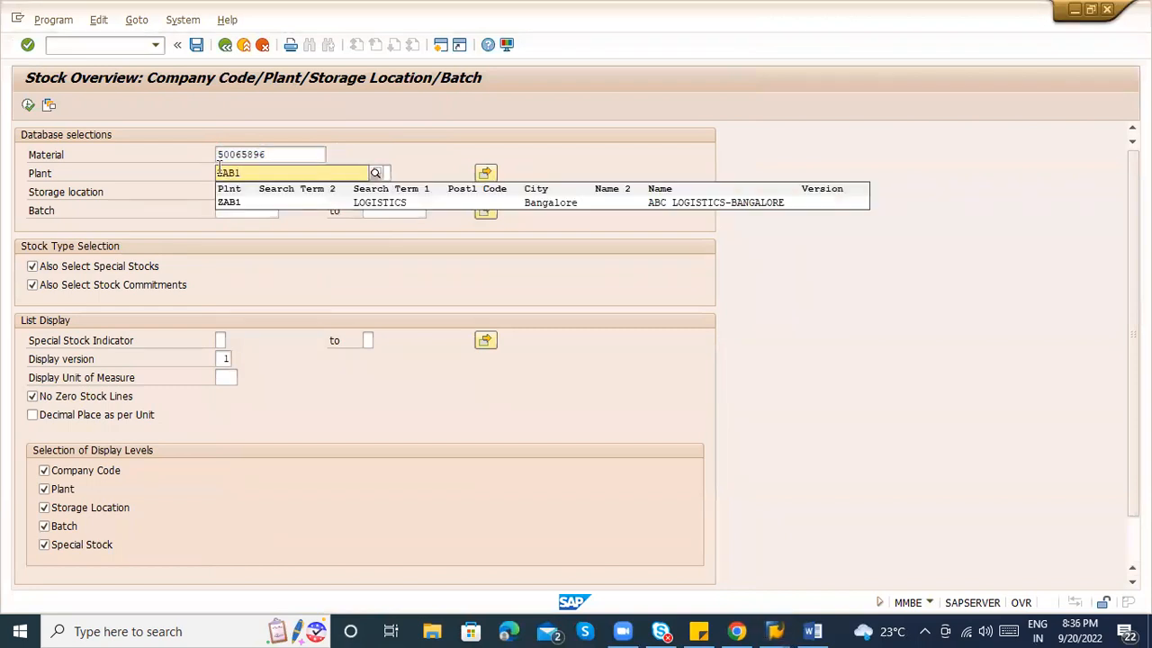
{"action": "left_click", "coordinate": [228, 204]}
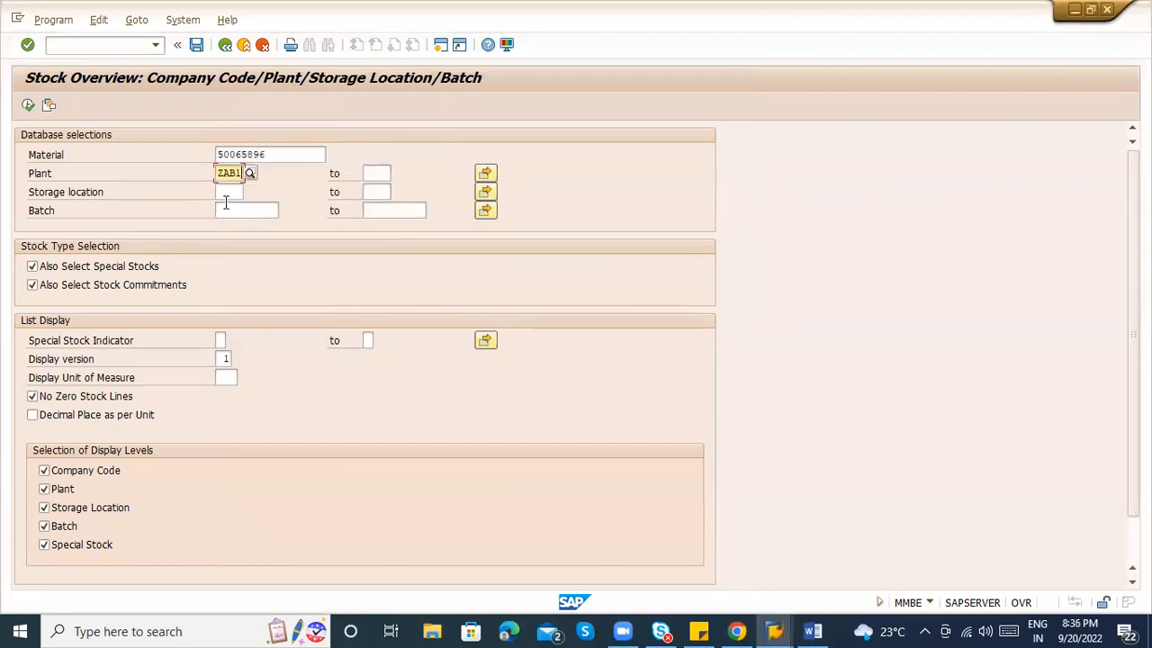
{"action": "left_click", "coordinate": [228, 190]}
{"action": "type", "text": "A"}
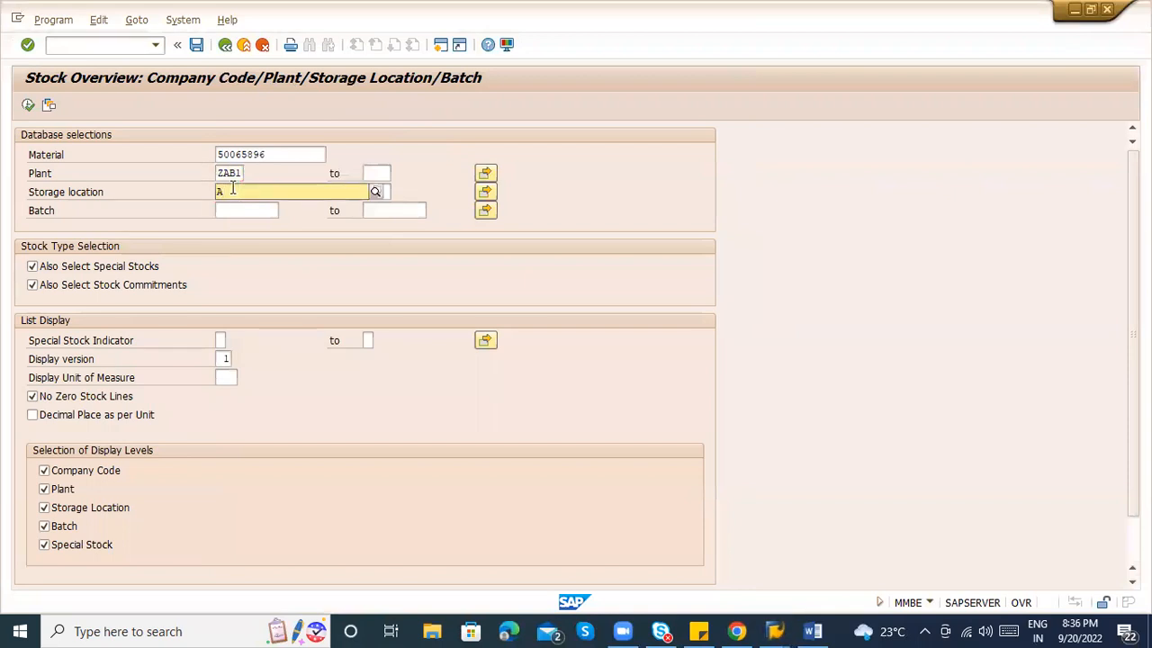
{"action": "type", "text": "BC1"}
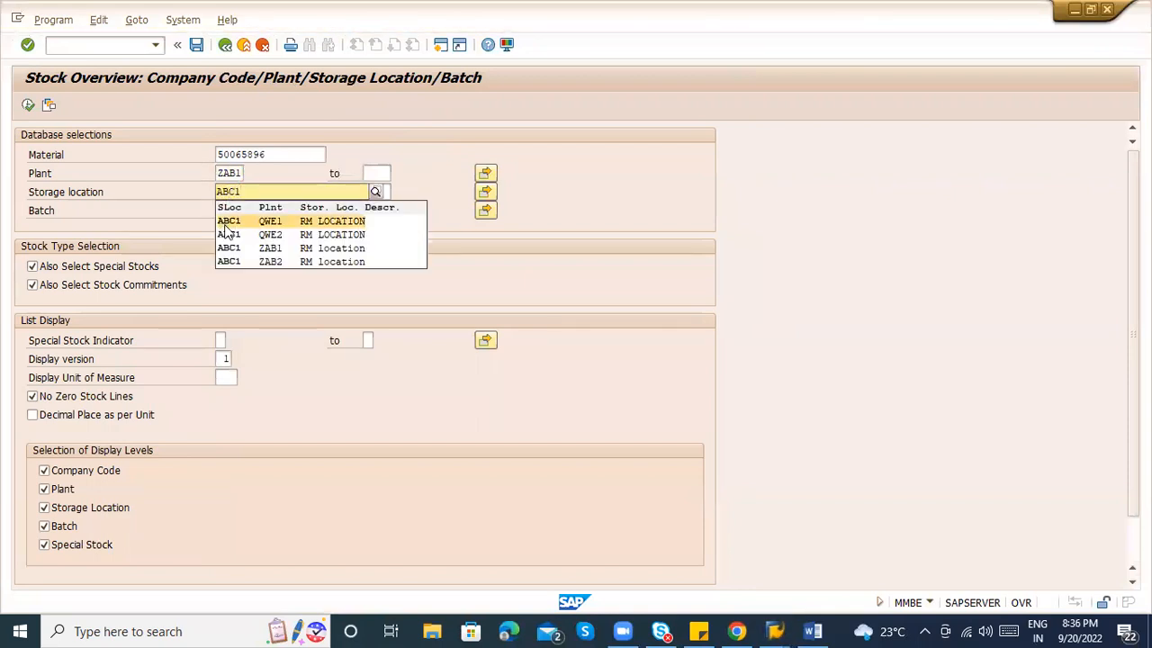
{"action": "left_click", "coordinate": [226, 226]}
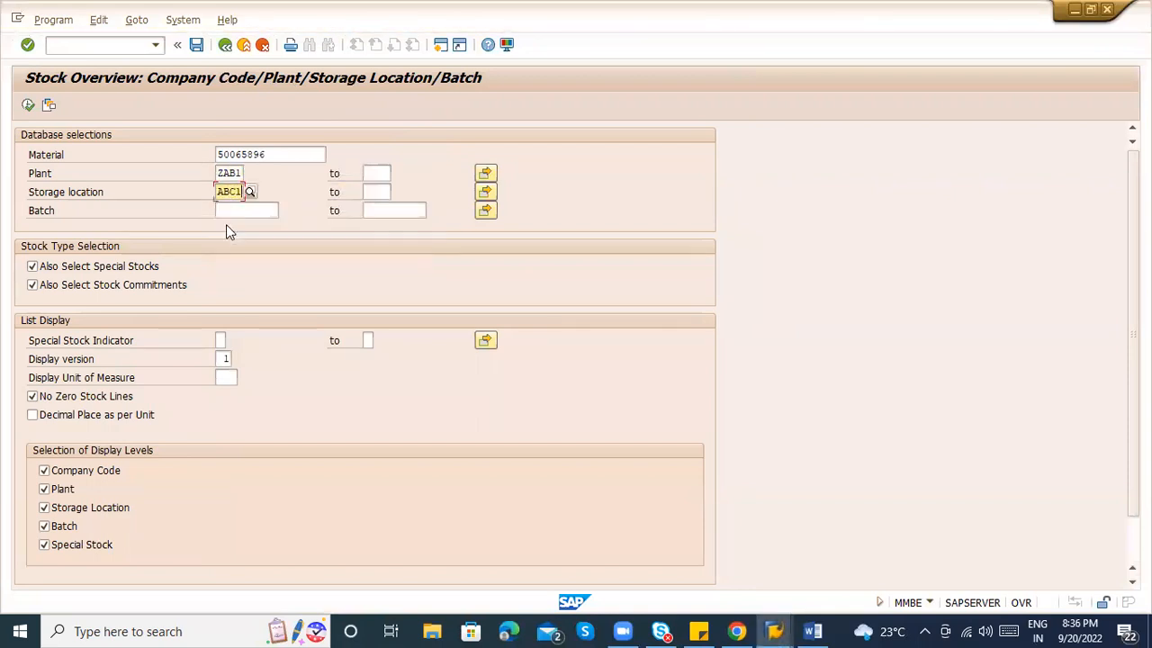
{"action": "left_click", "coordinate": [28, 104]}
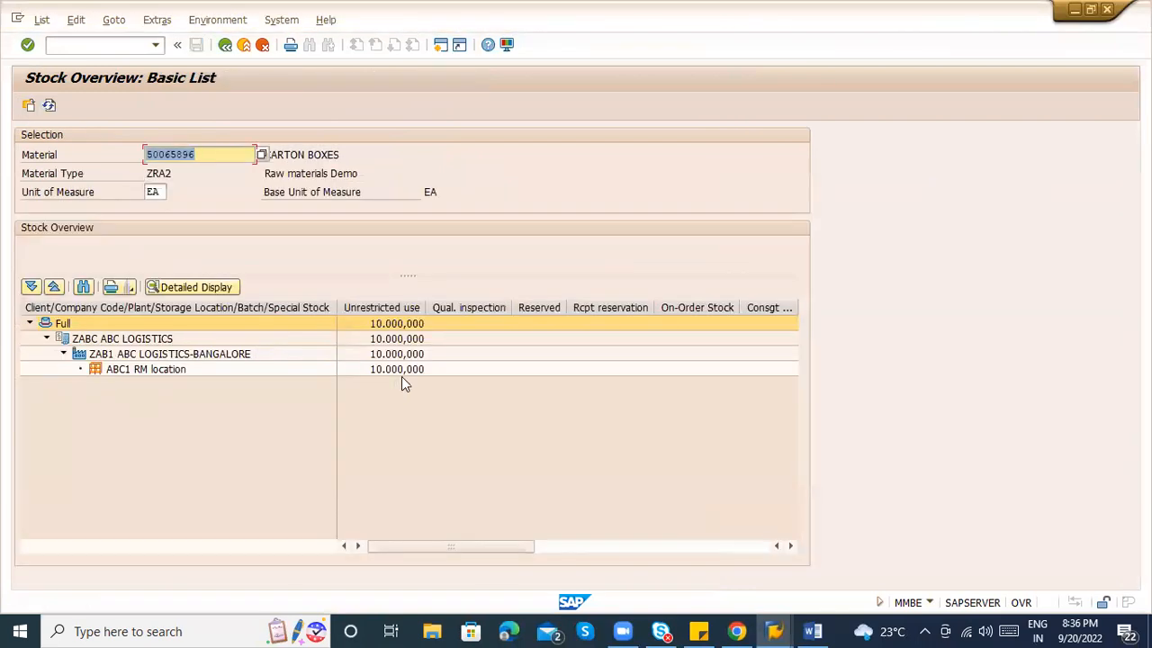
Change the Basic List display unit from EA to TON and check the 1,000-ton ABC1 stock.
{"action": "left_click", "coordinate": [411, 373]}
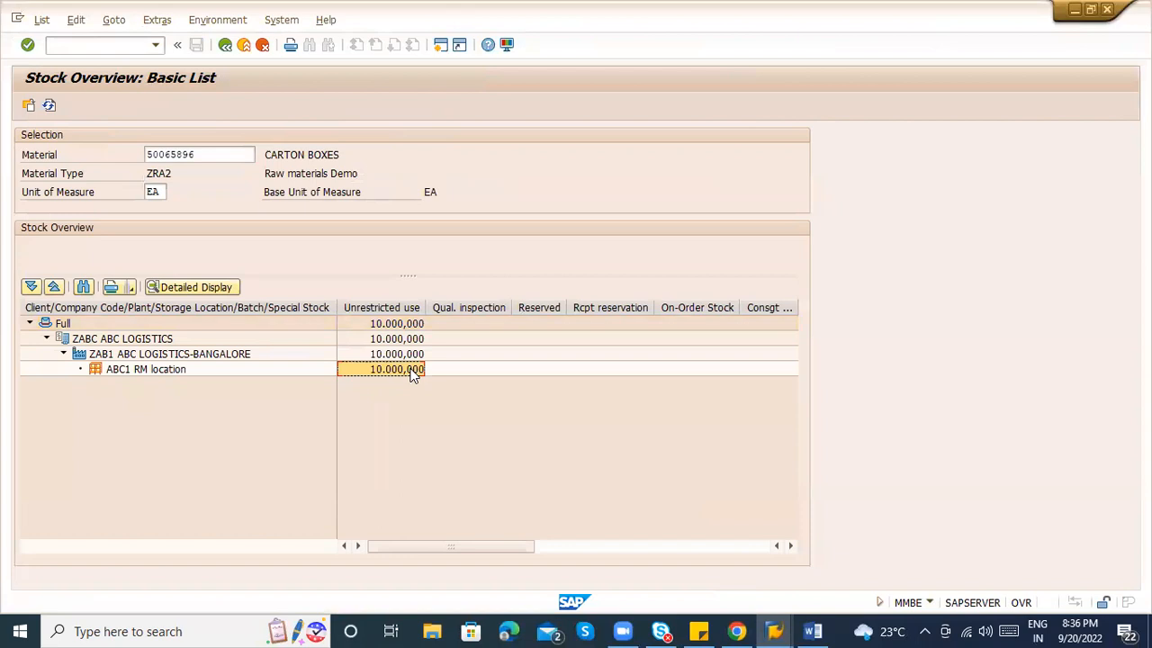
{"action": "left_click", "coordinate": [166, 197]}
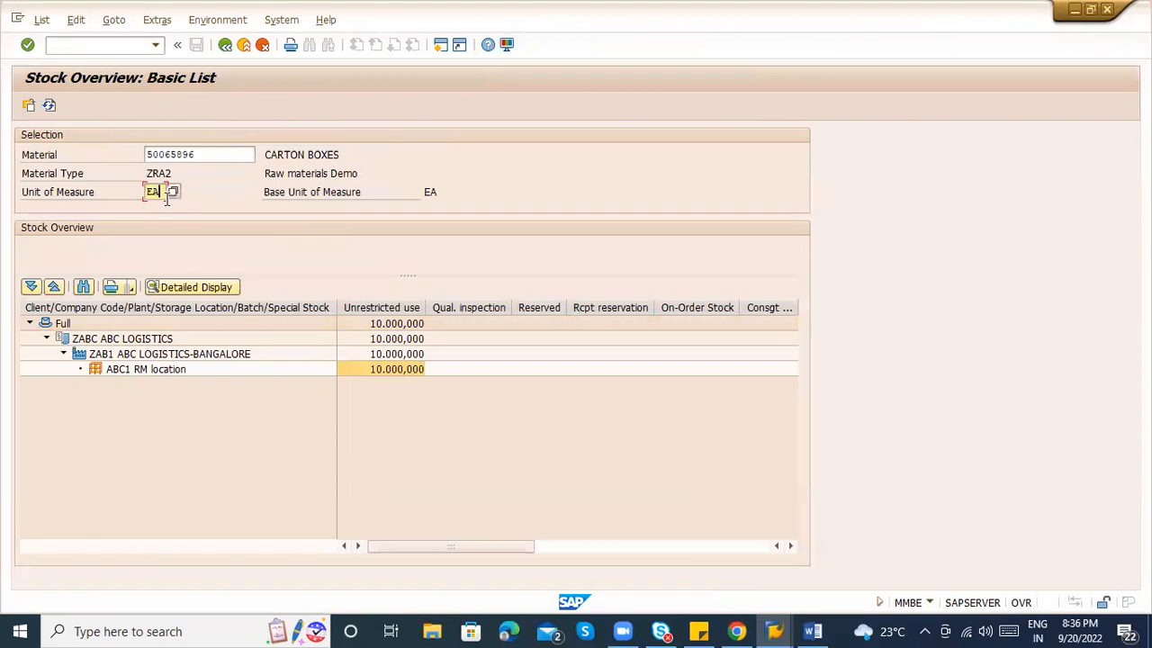
{"action": "key", "text": "BackSpace"}
{"action": "key", "text": "BackSpace"}
{"action": "type", "text": "TON"}
{"action": "key", "text": "Return"}
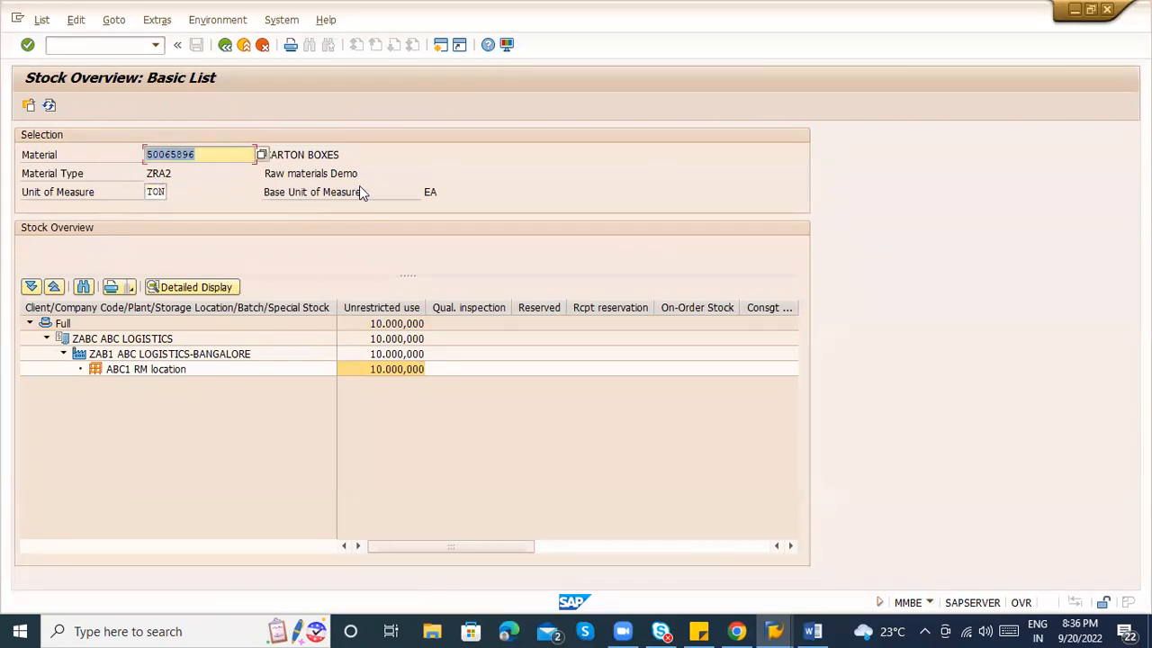
{"action": "left_click", "coordinate": [30, 108]}
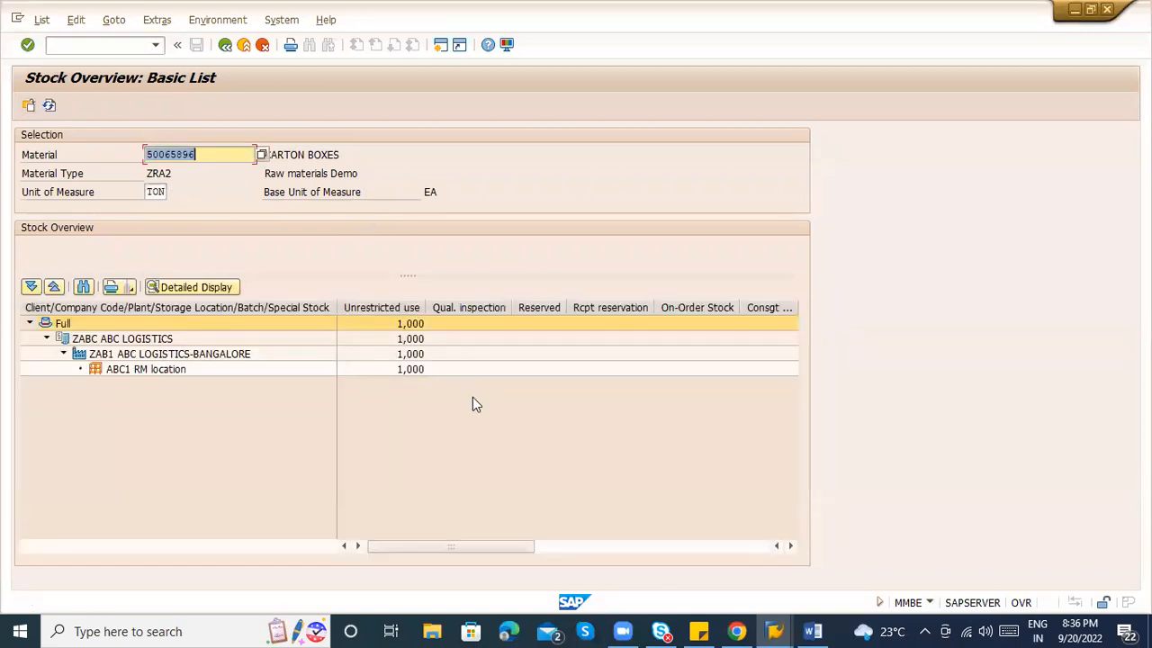
{"action": "left_click", "coordinate": [409, 375]}
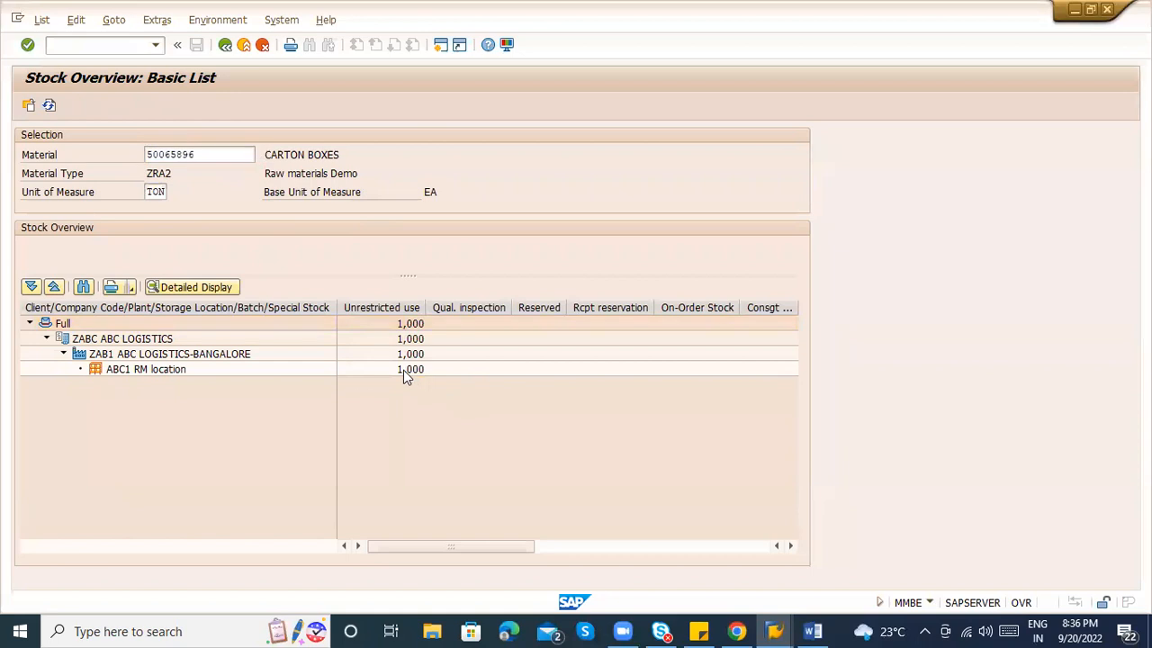
Set the display unit back to EA, showing 10.000.000 unrestricted at ABC1.
{"action": "left_click", "coordinate": [147, 193]}
{"action": "key", "text": "BackSpace"}
{"action": "type", "text": "E"}
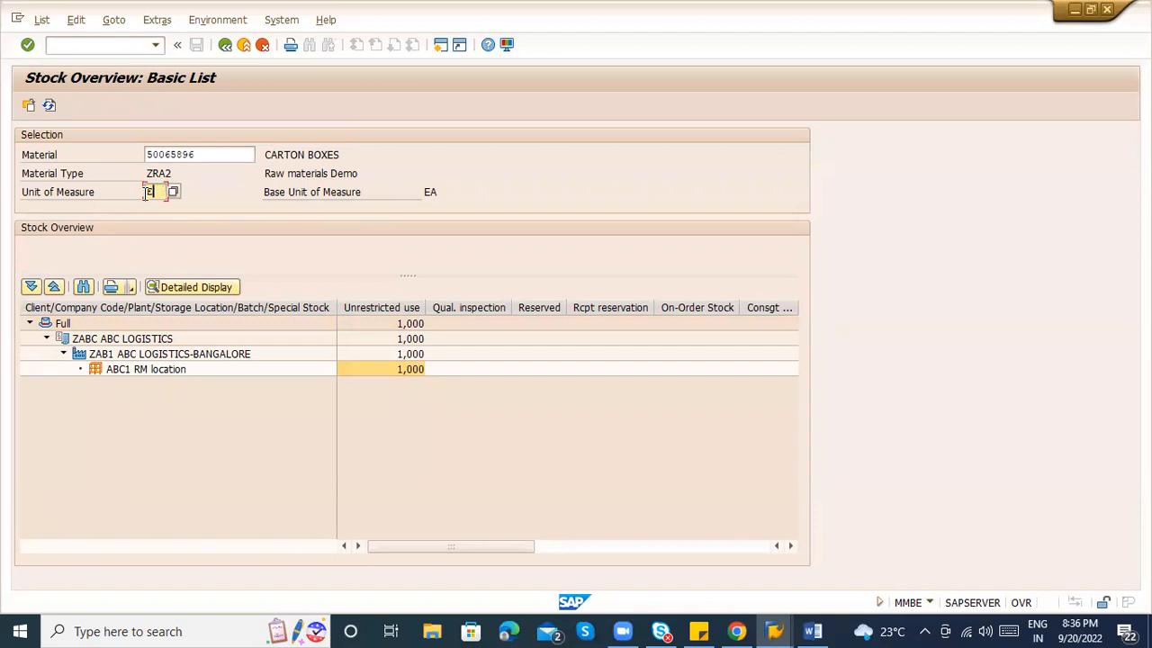
{"action": "type", "text": "A"}
{"action": "left_click", "coordinate": [29, 106]}
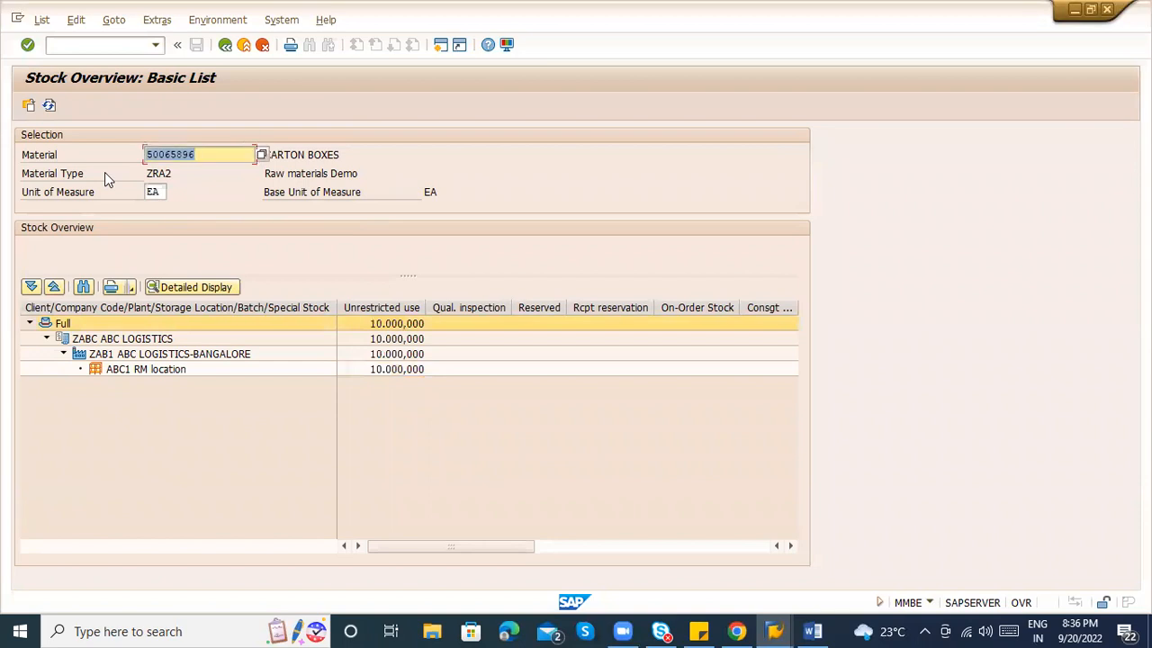
{"action": "left_click", "coordinate": [334, 191]}
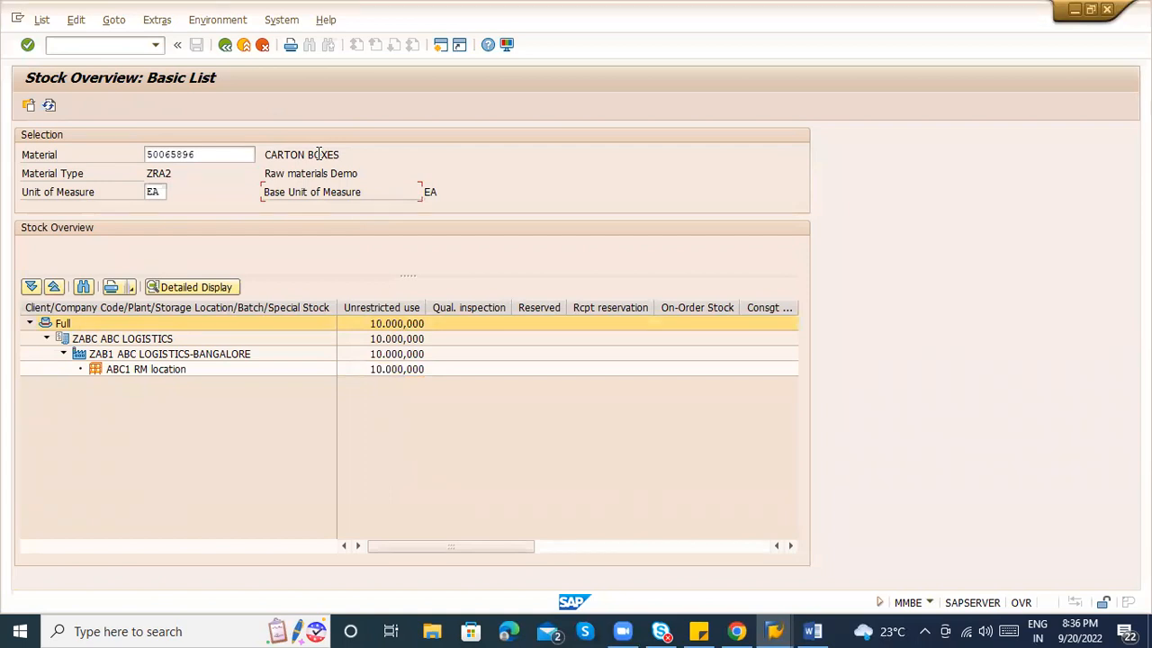
Leave the stock overview and start transaction MIRO.
{"action": "left_click", "coordinate": [245, 50]}
{"action": "type", "text": "MIRO"}
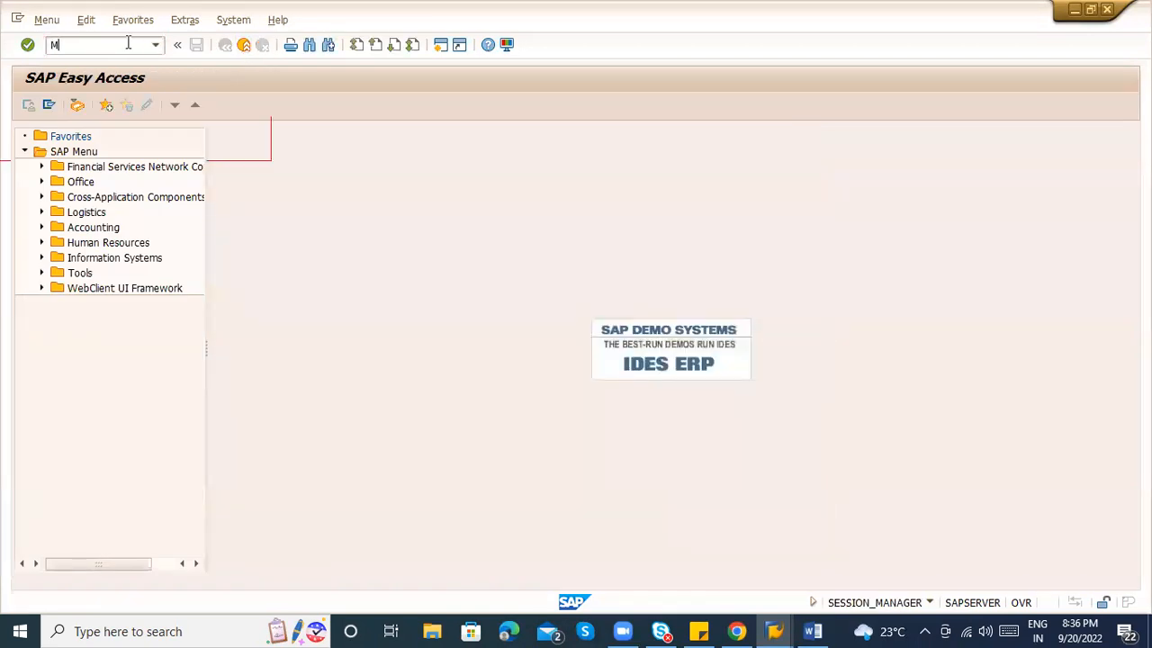
{"action": "key", "text": "Return"}
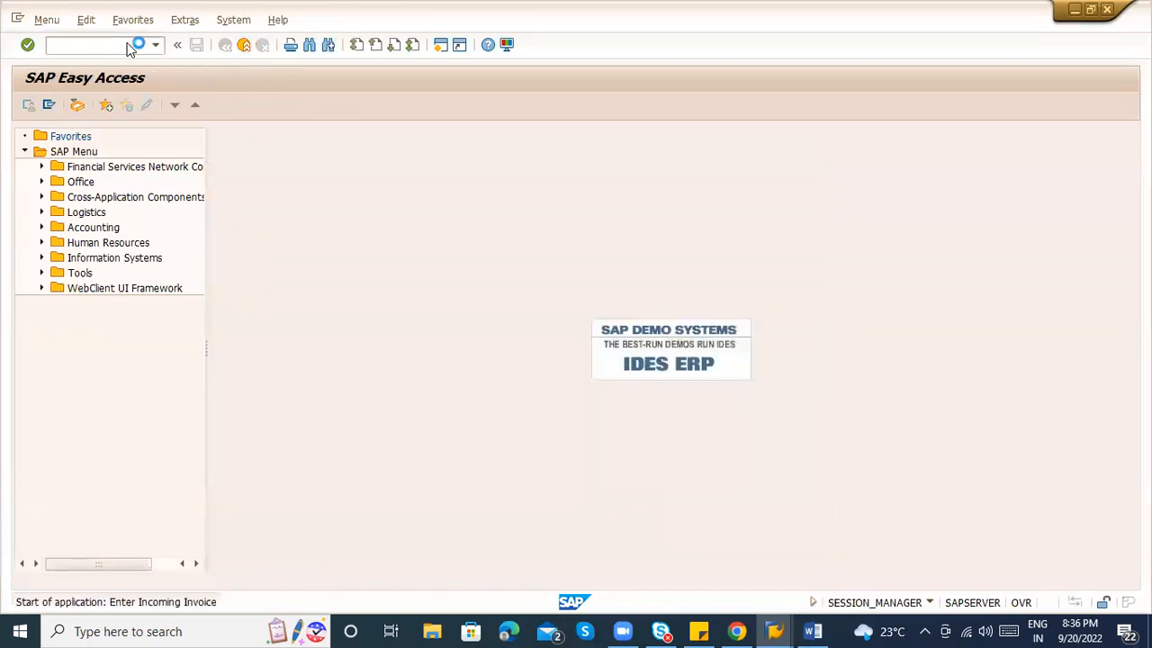
Add the step '5) MIRO - Vendor invoice' to the Word PTP notes, then return to SAP.
{"action": "key", "text": "alt+Tab"}
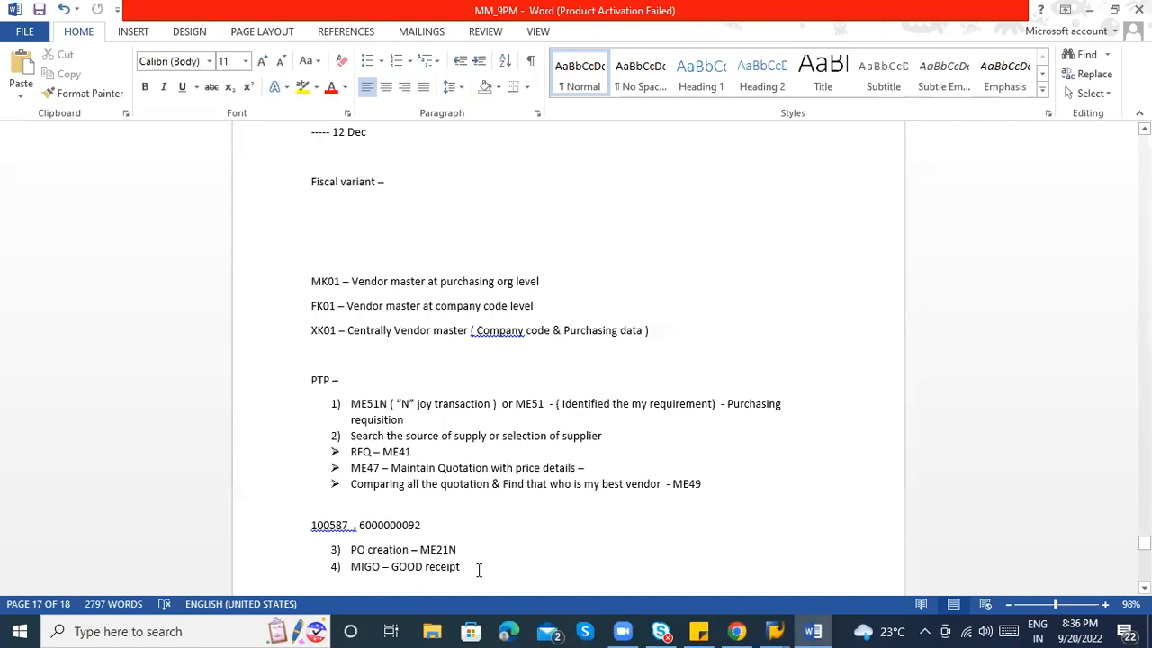
{"action": "left_click", "coordinate": [483, 564]}
{"action": "key", "text": "Return"}
{"action": "type", "text": "MIRO - Vendor invoice"}
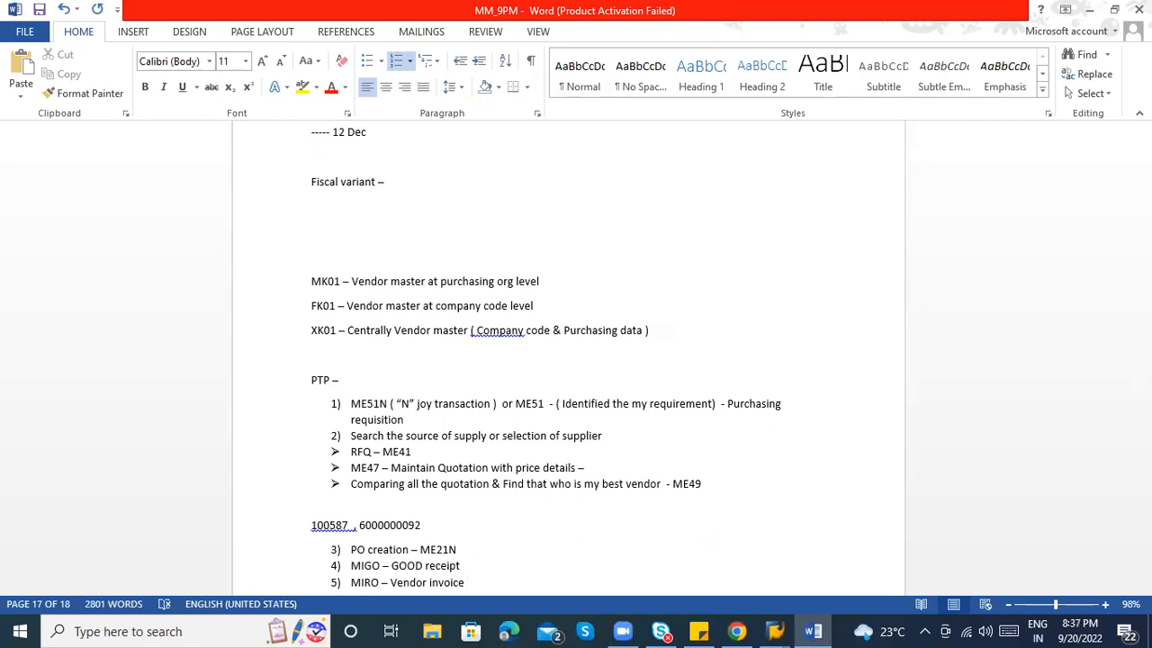
{"action": "left_click_drag", "start_coordinate": [1145, 543], "coordinate": [1145, 546]}
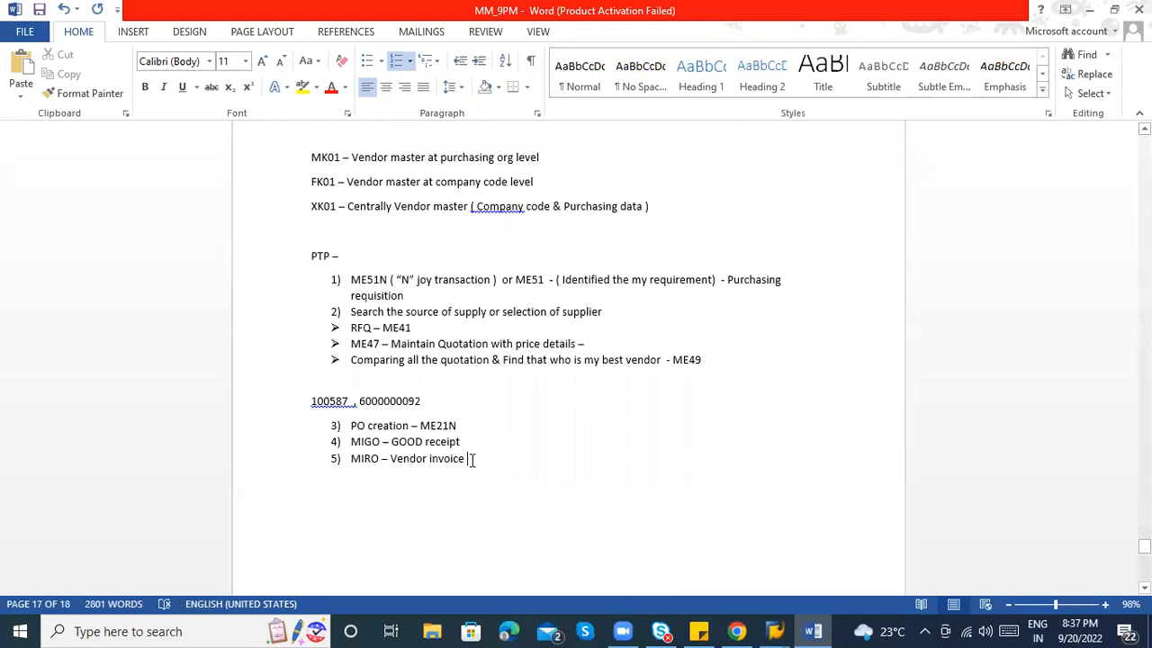
{"action": "left_click", "coordinate": [414, 492]}
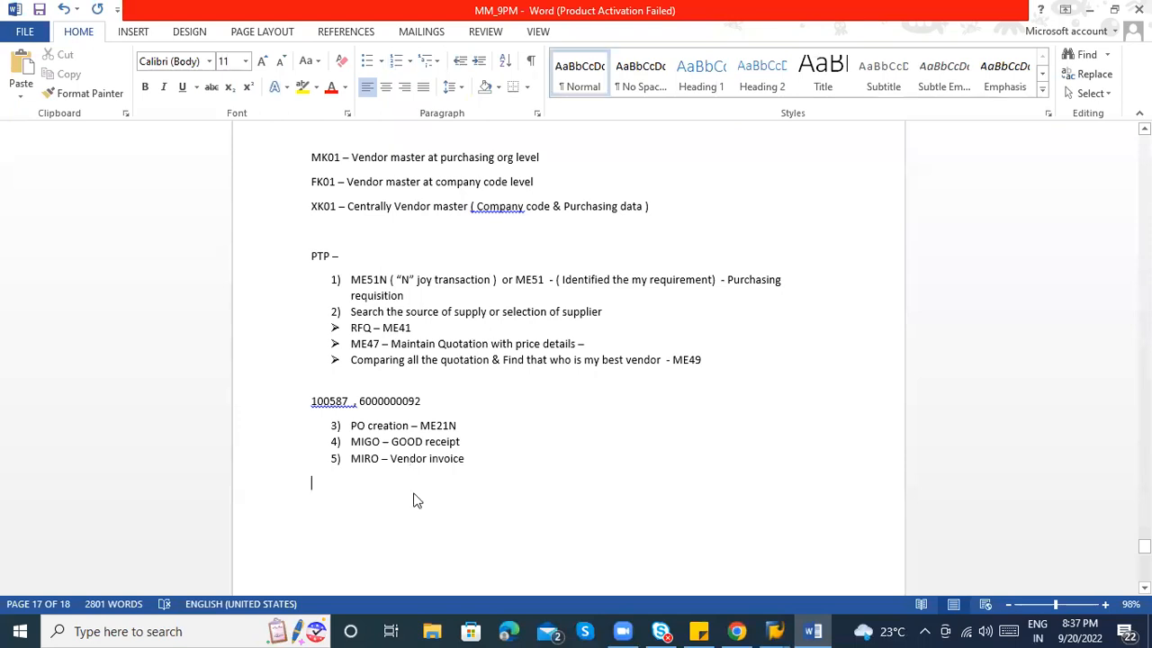
{"action": "key", "text": "alt+Tab"}
{"action": "key", "text": "alt+Tab"}
{"action": "key", "text": "alt+Tab"}
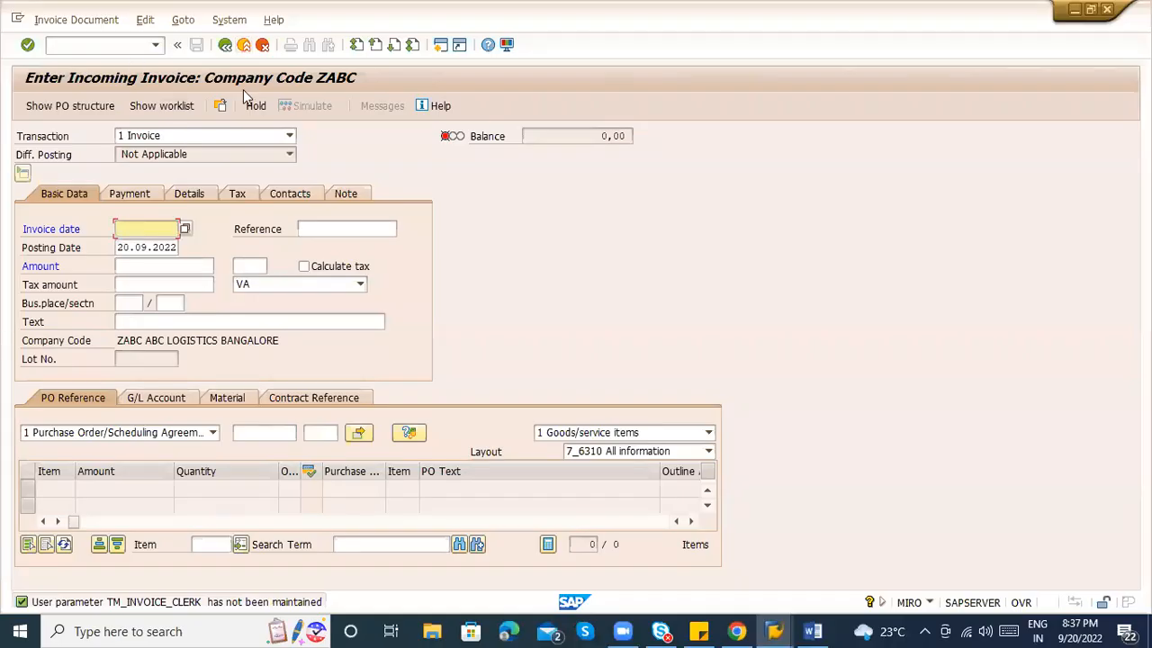
Restart MIRO with /nmiro and set the invoice date to 20.09.2022.
{"action": "left_click", "coordinate": [101, 44]}
{"action": "type", "text": "/"}
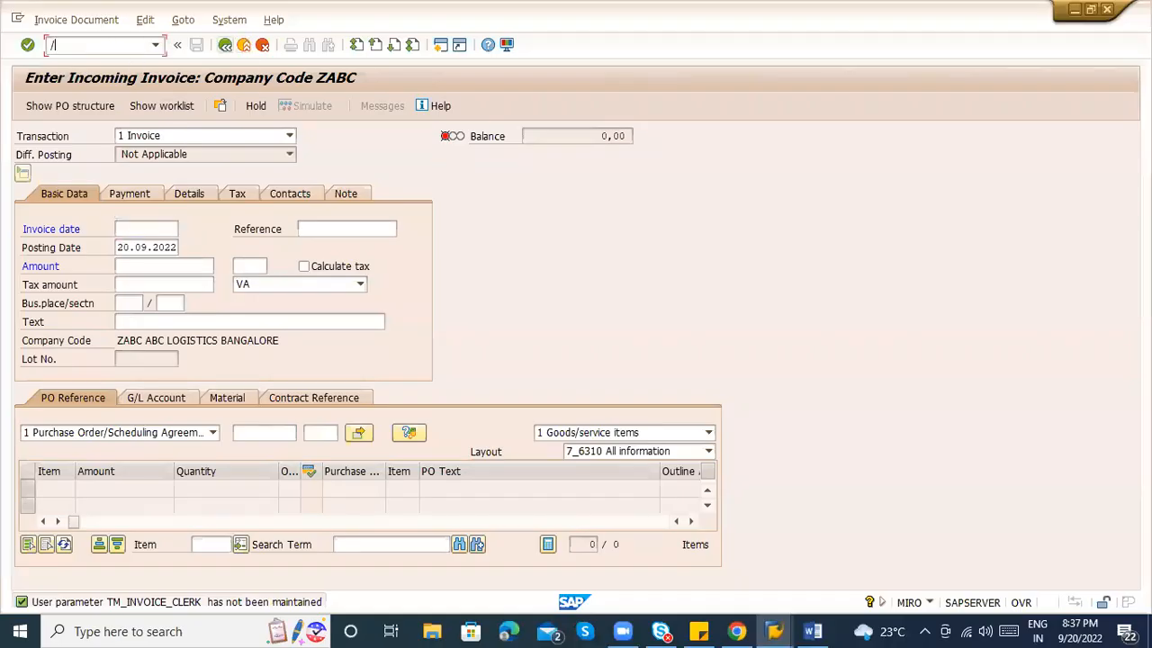
{"action": "type", "text": "nmiro"}
{"action": "key", "text": "Return"}
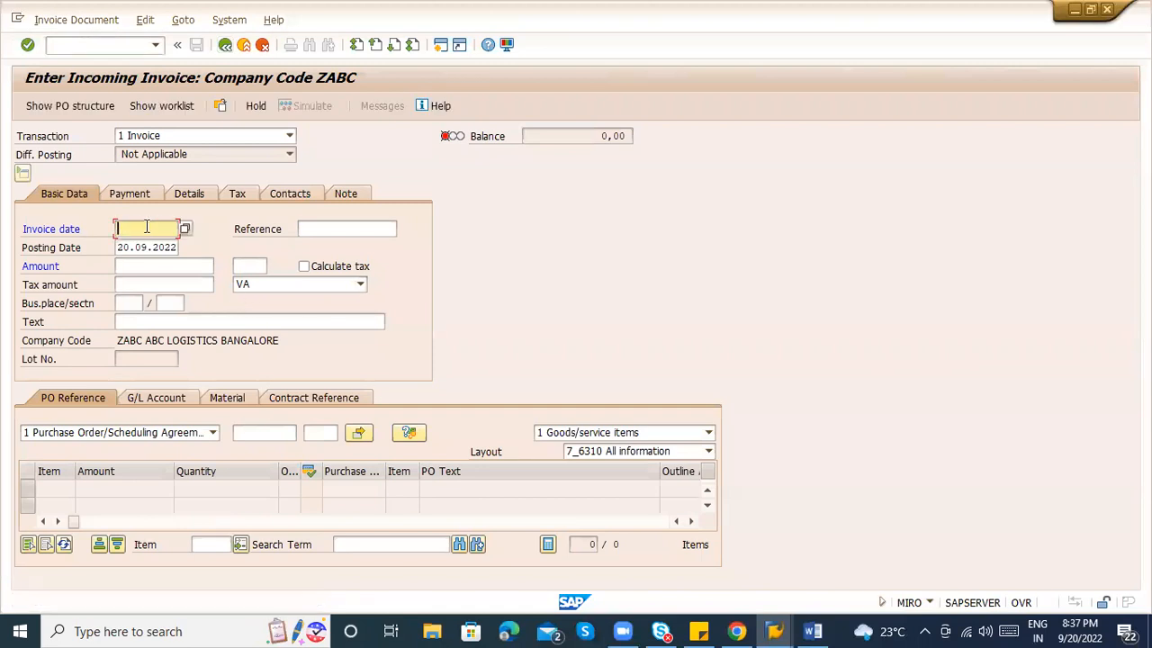
{"action": "left_click", "coordinate": [184, 228]}
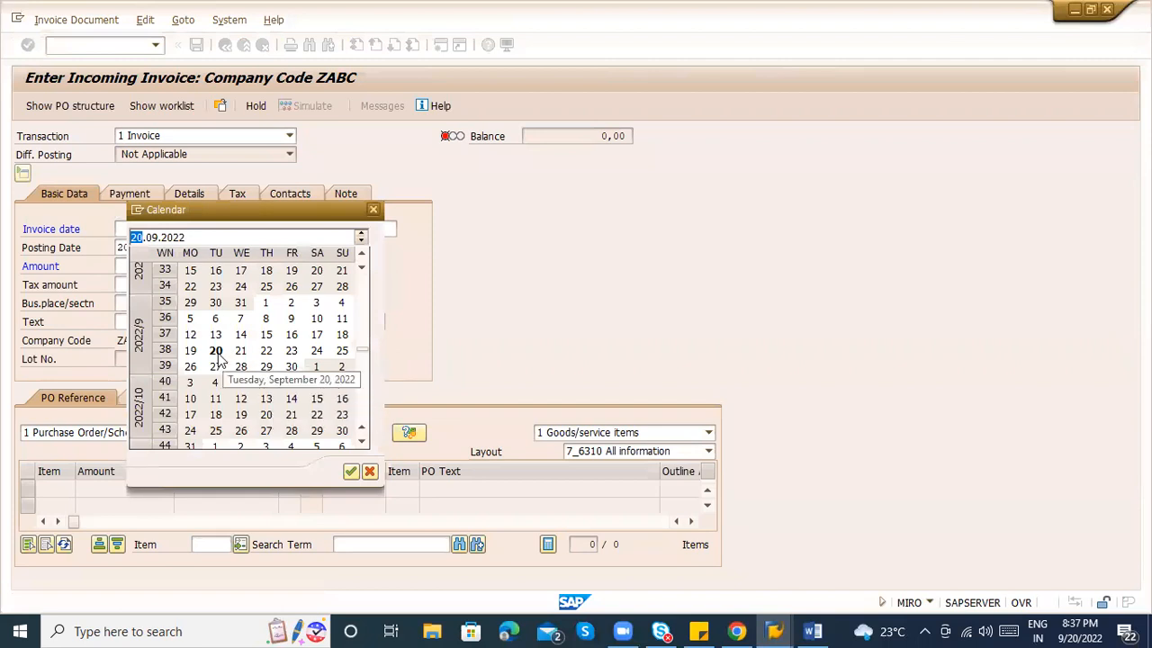
{"action": "double_click", "coordinate": [217, 352]}
Try filling the purchase order field, then check the Word notes for the PO number.
{"action": "left_click", "coordinate": [241, 433]}
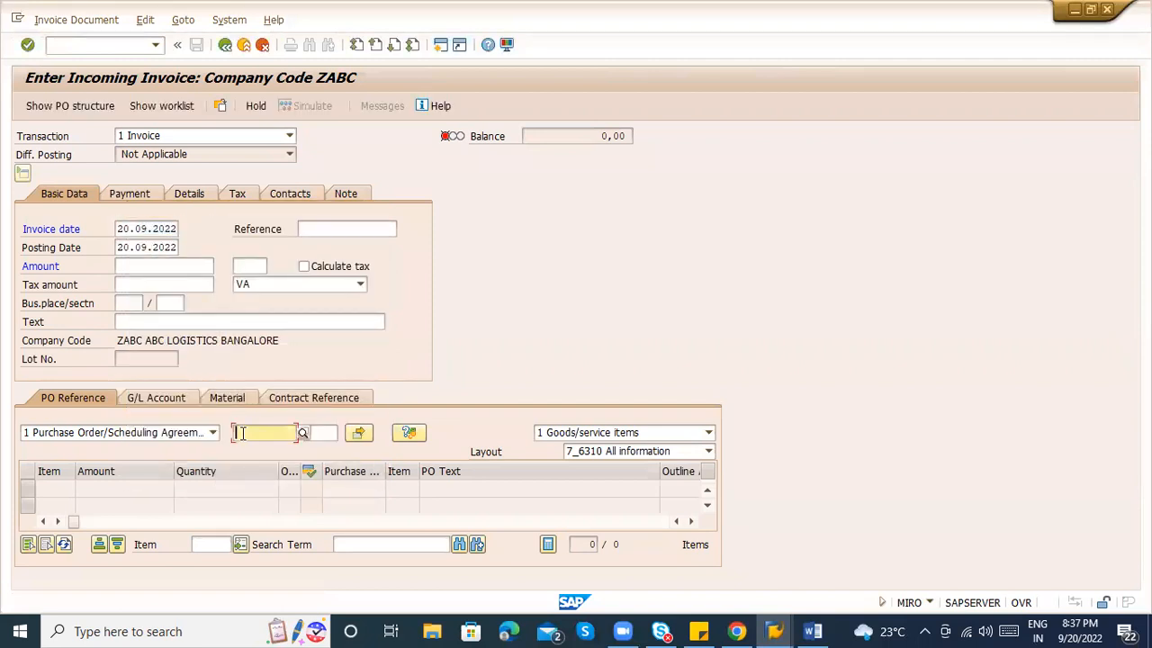
{"action": "key", "text": "ctrl+v"}
{"action": "key", "text": "BackSpace"}
{"action": "key", "text": "BackSpace"}
{"action": "key", "text": "BackSpace"}
{"action": "key", "text": "BackSpace"}
{"action": "key", "text": "BackSpace"}
{"action": "key", "text": "BackSpace"}
{"action": "key", "text": "BackSpace"}
{"action": "key", "text": "BackSpace"}
{"action": "key", "text": "BackSpace"}
{"action": "key", "text": "BackSpace"}
{"action": "key", "text": "BackSpace"}
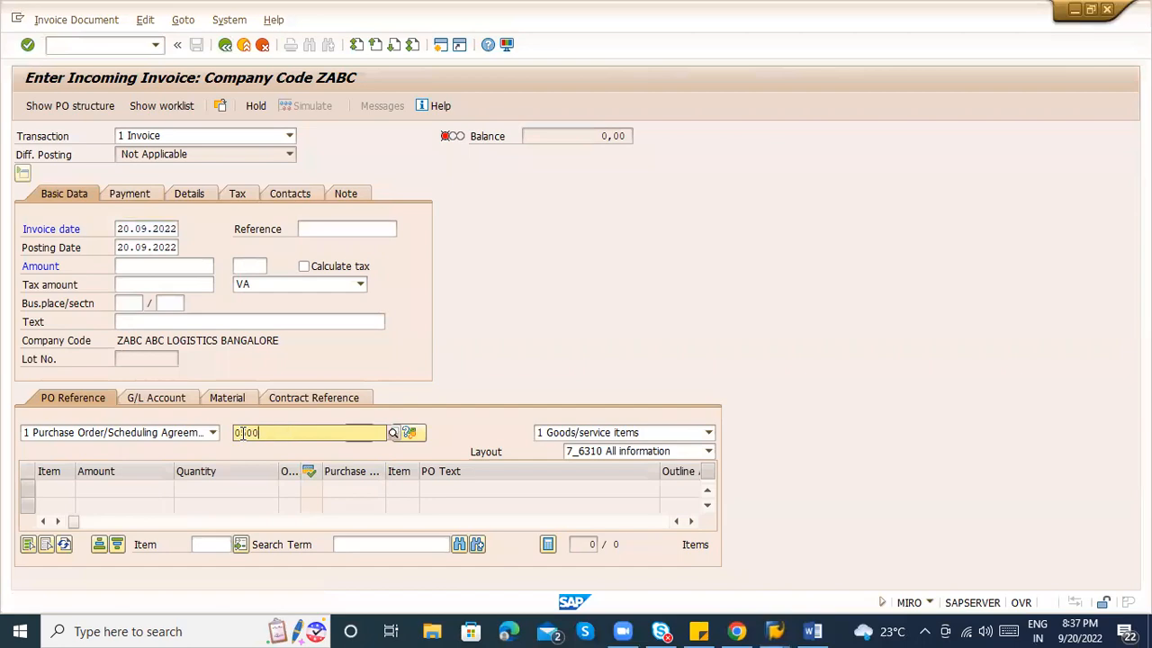
{"action": "key", "text": "alt+Tab"}
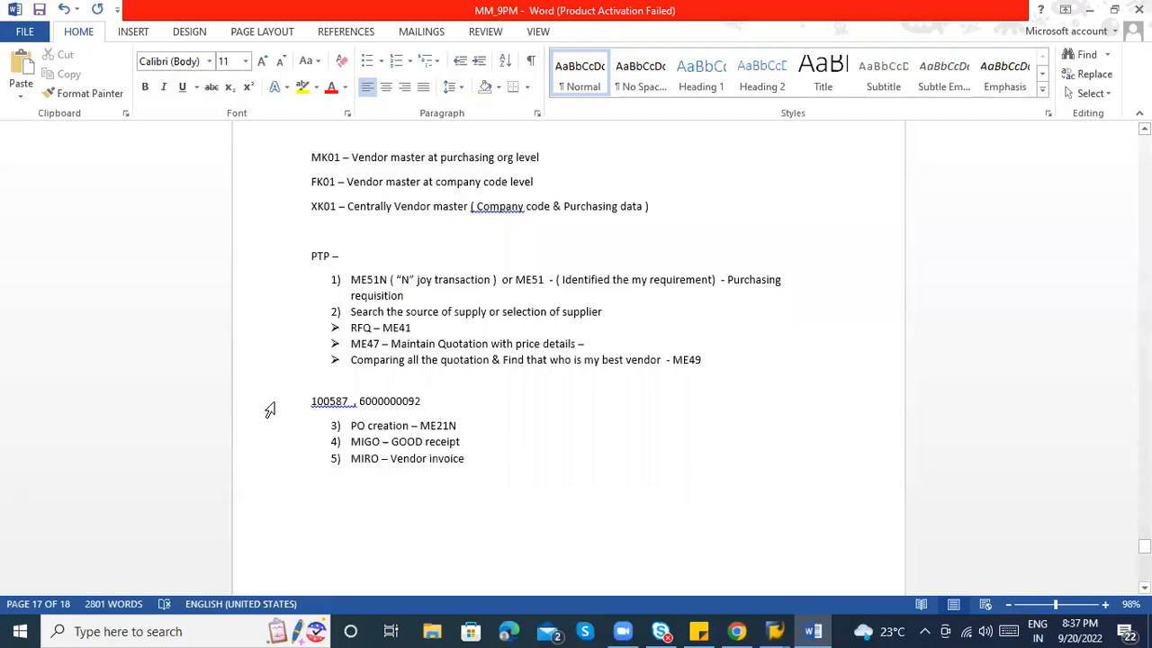
Back in SAP, reload the incoming invoice transaction with /nmiro.
{"action": "key", "text": "alt+Tab"}
{"action": "left_click", "coordinate": [88, 45]}
{"action": "type", "text": "/nmiro"}
{"action": "key", "text": "Return"}
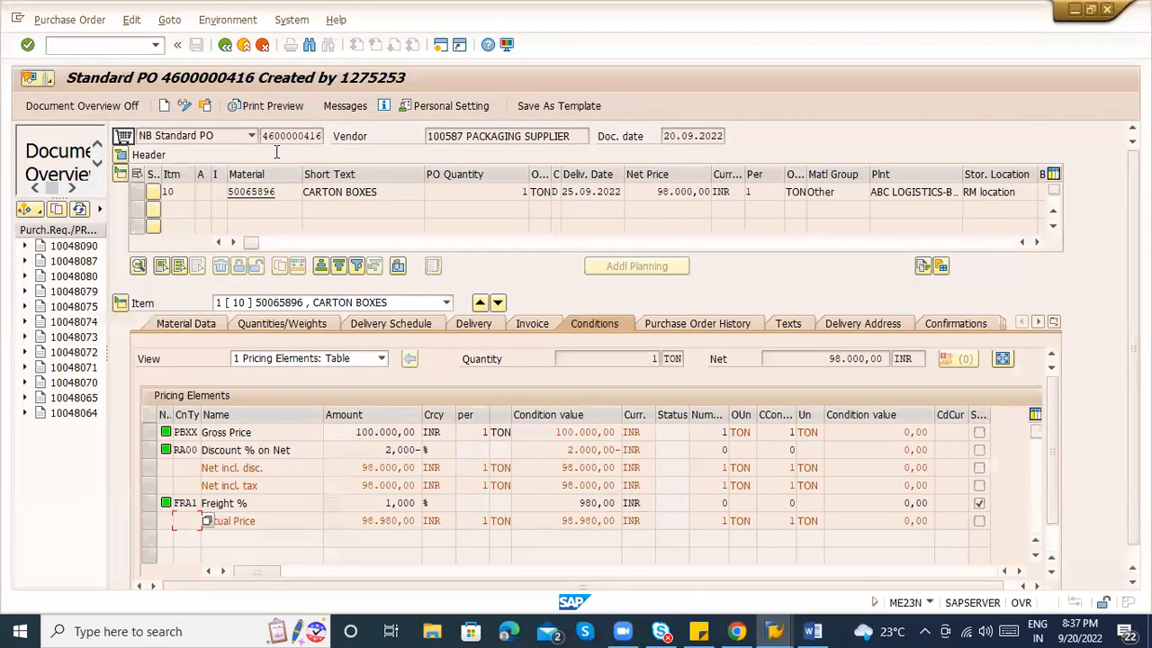
{"action": "double_click", "coordinate": [267, 135]}
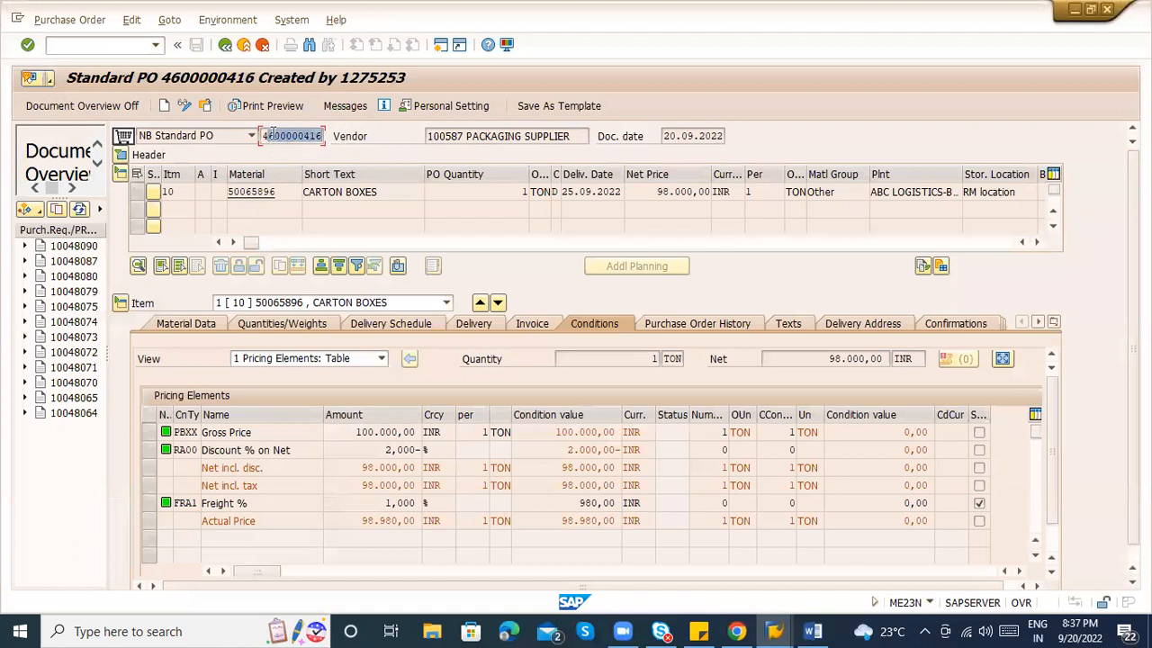
{"action": "left_click_drag", "start_coordinate": [264, 135], "coordinate": [361, 137]}
{"action": "key", "text": "ctrl+c"}
{"action": "left_click", "coordinate": [361, 137]}
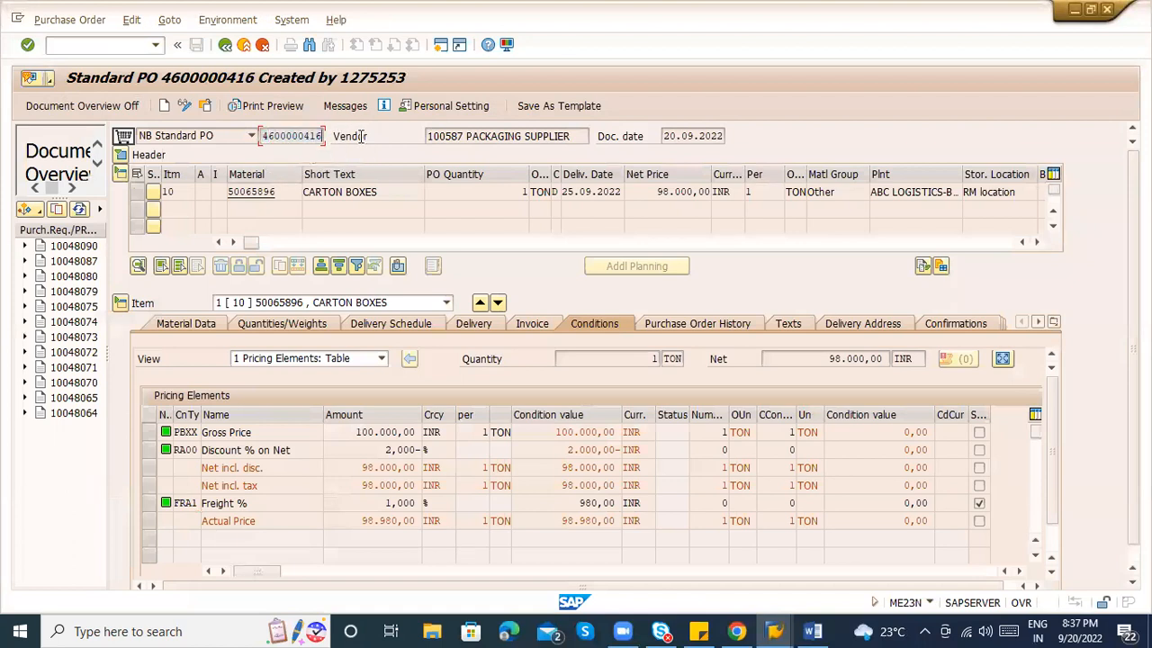
{"action": "key", "text": "alt+Tab"}
{"action": "left_click", "coordinate": [263, 433]}
{"action": "key", "text": "ctrl+v"}
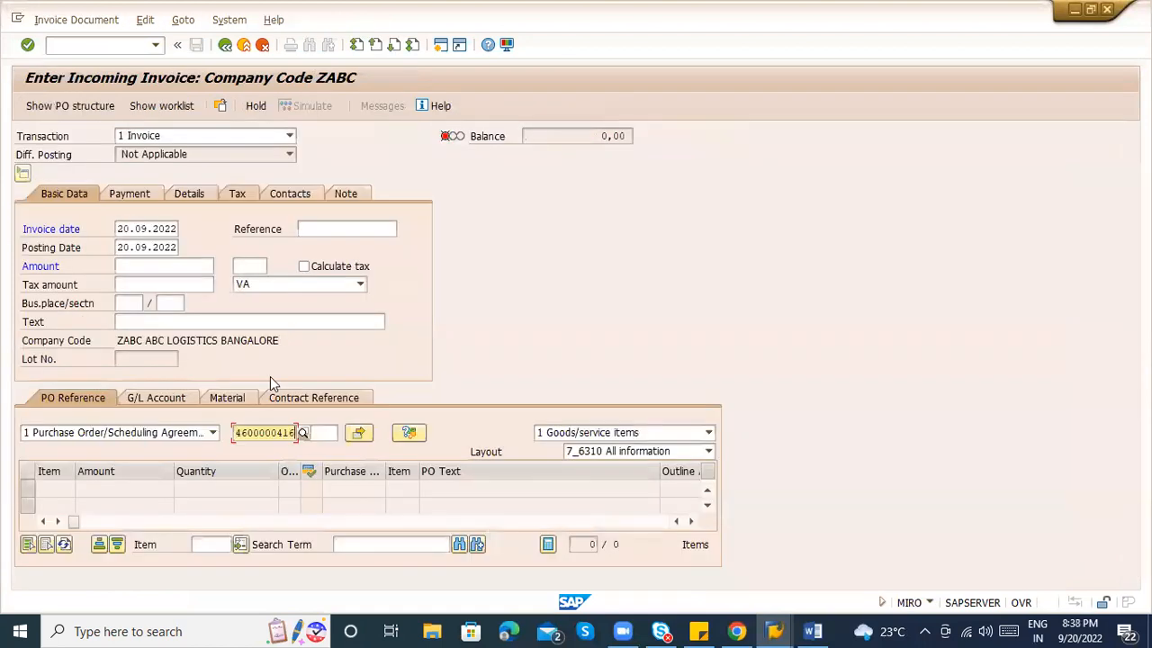
{"action": "key", "text": "Return"}
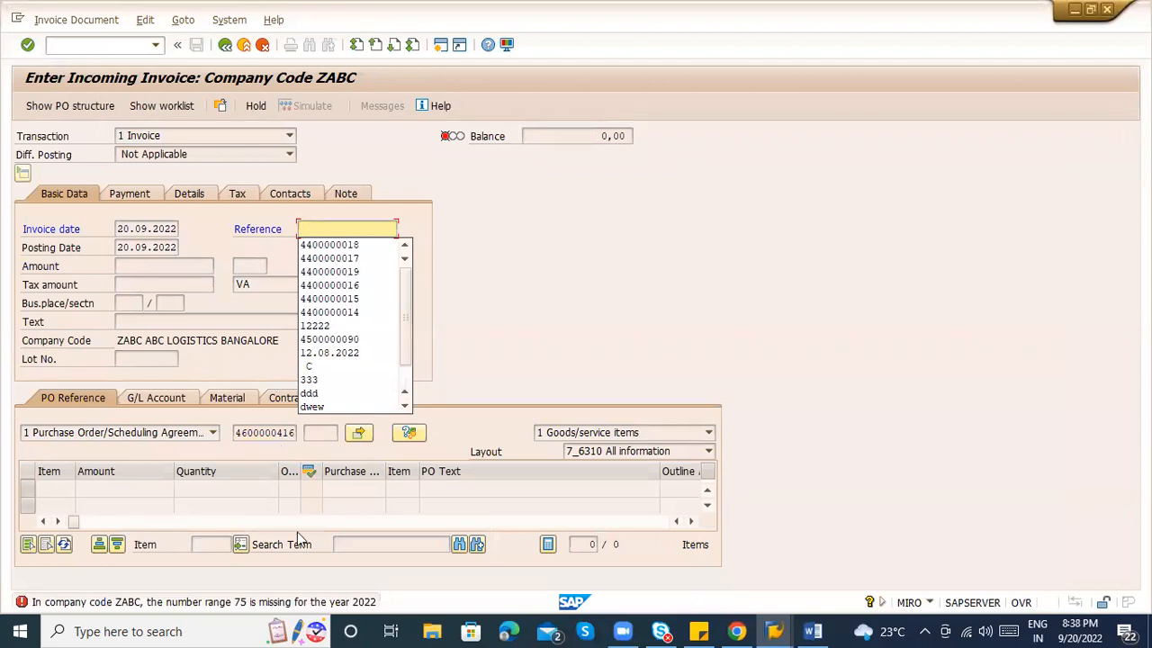
{"action": "left_click", "coordinate": [121, 49]}
{"action": "type", "text": "/ofbn1"}
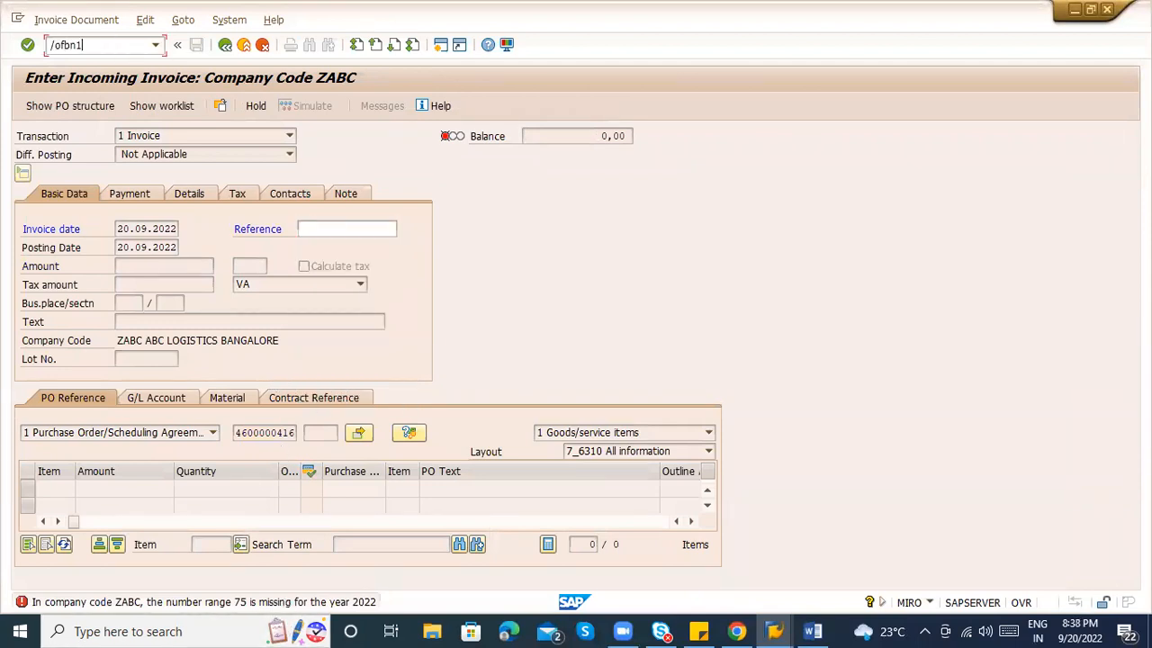
{"action": "key", "text": "Return"}
{"action": "key", "text": "alt+Tab"}
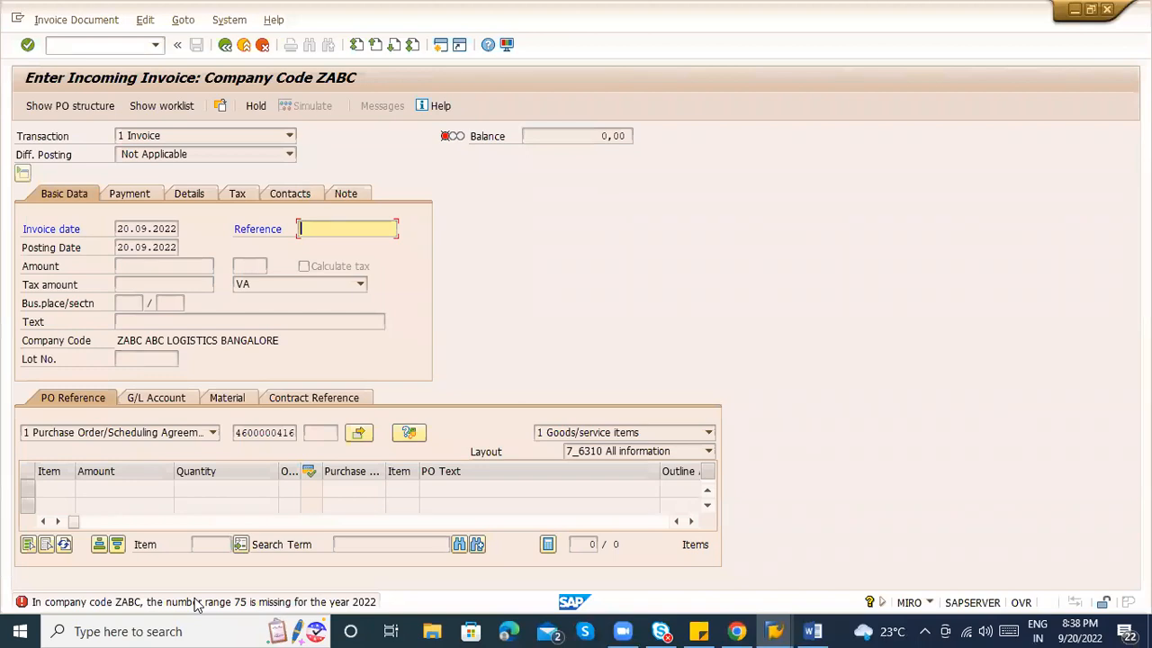
{"action": "key", "text": "alt+Tab"}
Open the ZABC accounting-document intervals for editing and compare them with the invoice's number range error.
{"action": "type", "text": "Z"}
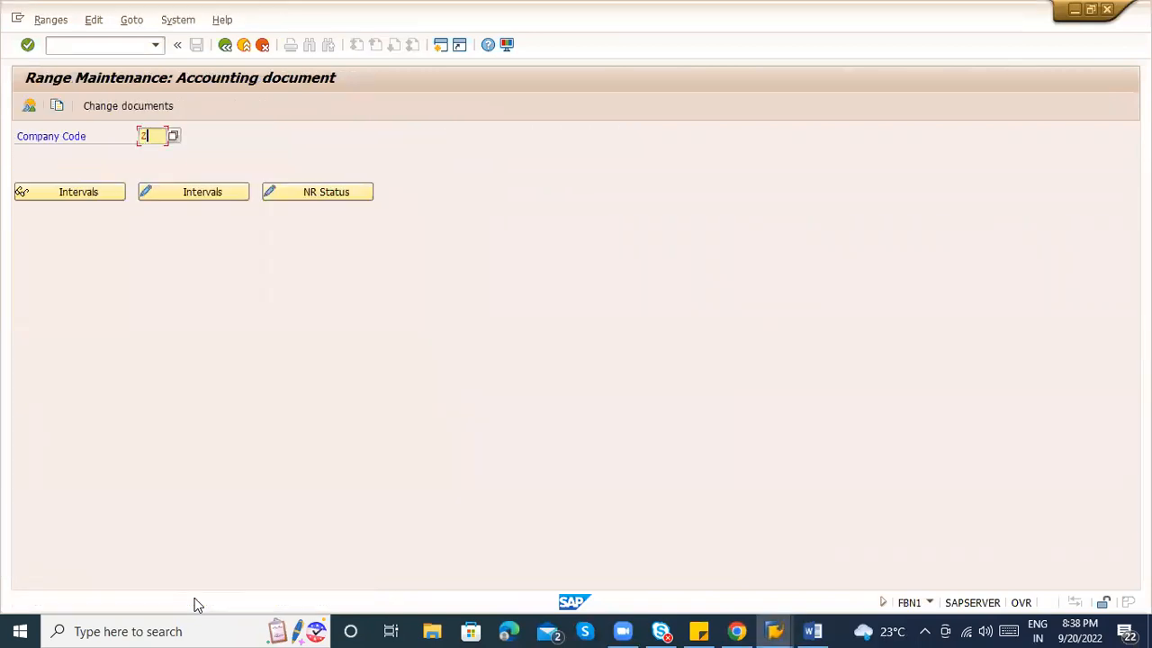
{"action": "type", "text": "ABC"}
{"action": "key", "text": "alt+Tab"}
{"action": "key", "text": "alt+Tab"}
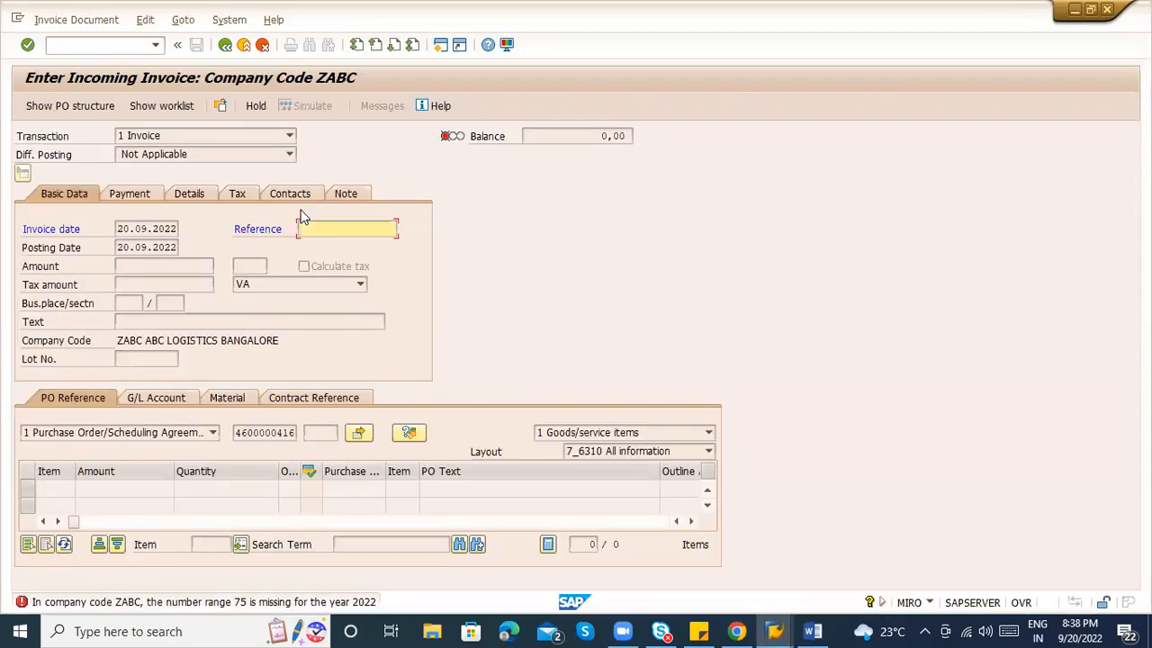
{"action": "key", "text": "alt+Tab"}
{"action": "left_click", "coordinate": [189, 191]}
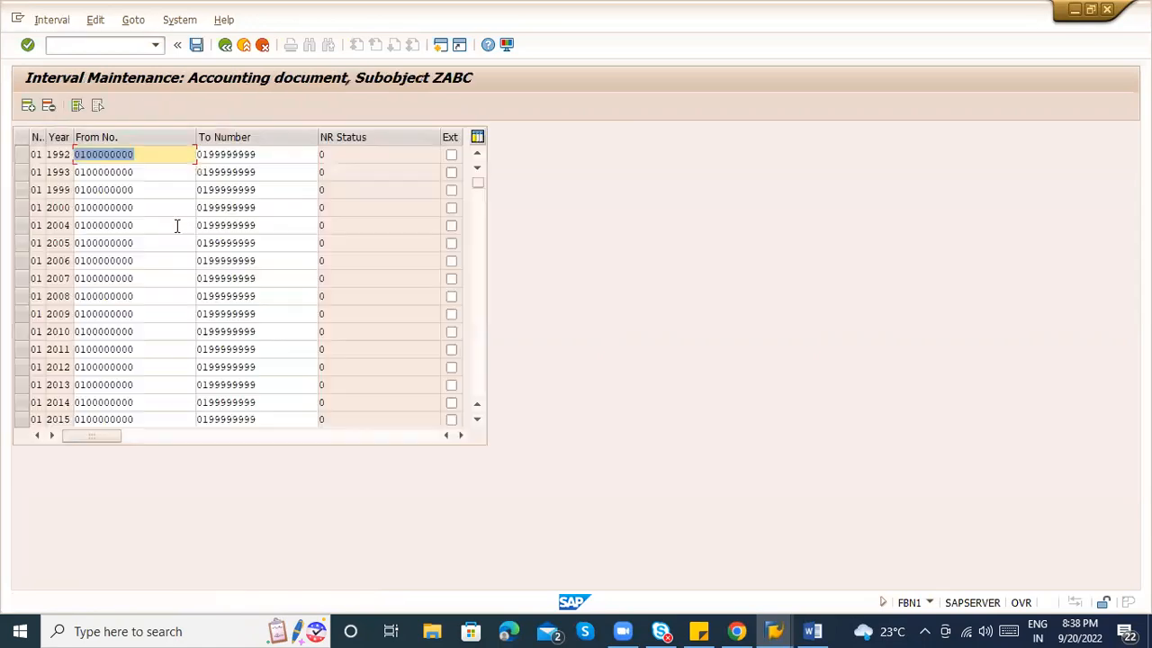
{"action": "scroll", "coordinate": [477, 329], "scroll_direction": "down", "scroll_amount": 5}
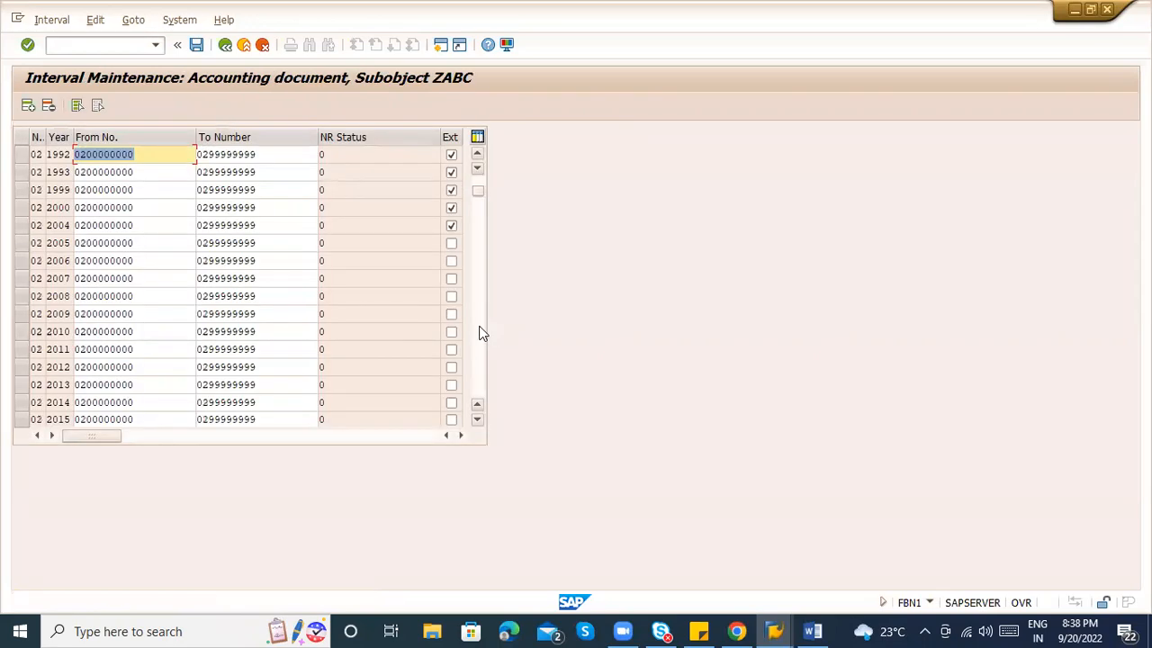
{"action": "scroll", "coordinate": [480, 333], "scroll_direction": "down", "scroll_amount": 10}
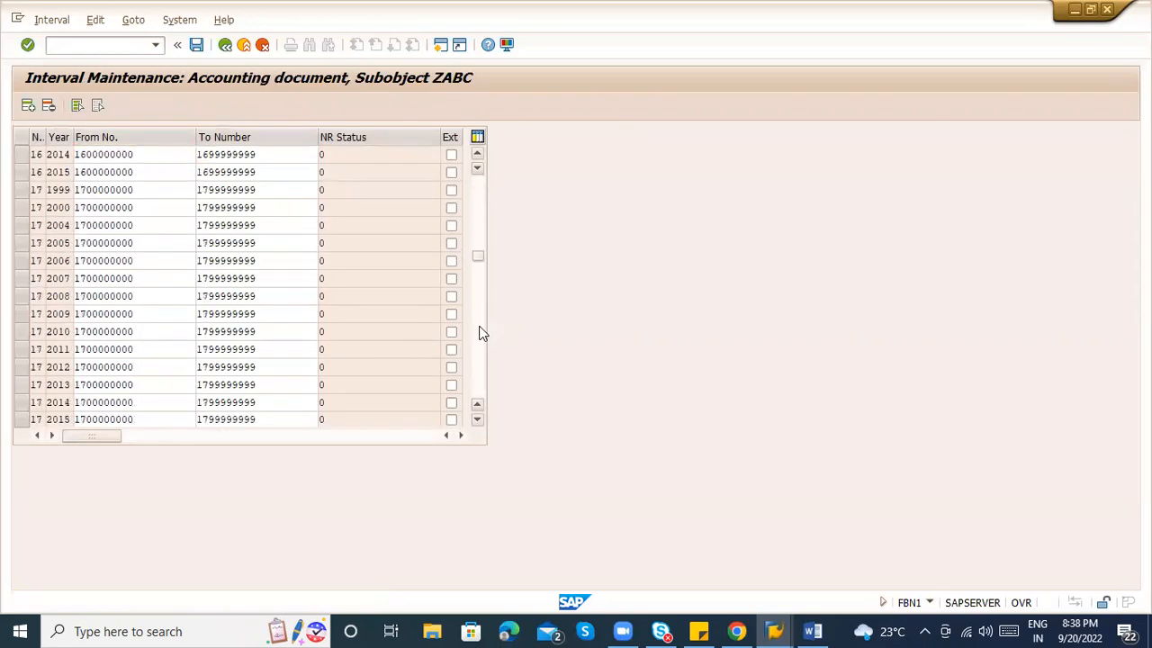
{"action": "key", "text": "alt+Tab"}
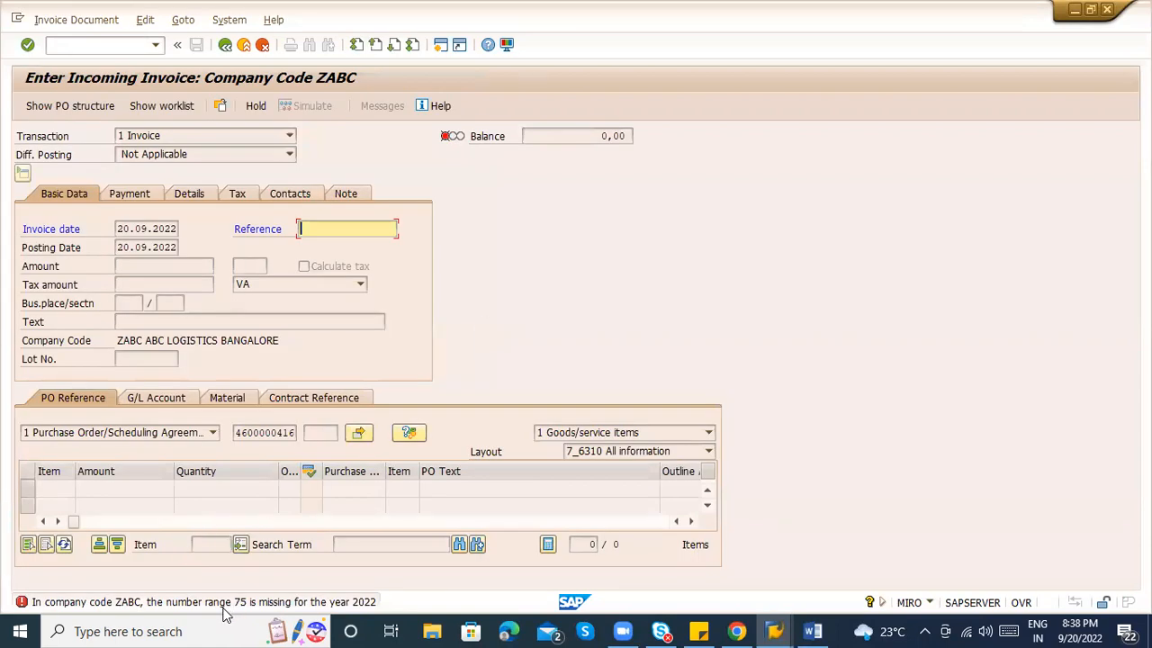
{"action": "key", "text": "alt+Tab"}
{"action": "scroll", "coordinate": [478, 347], "scroll_direction": "down", "scroll_amount": 5}
{"action": "scroll", "coordinate": [480, 349], "scroll_direction": "down", "scroll_amount": 5}
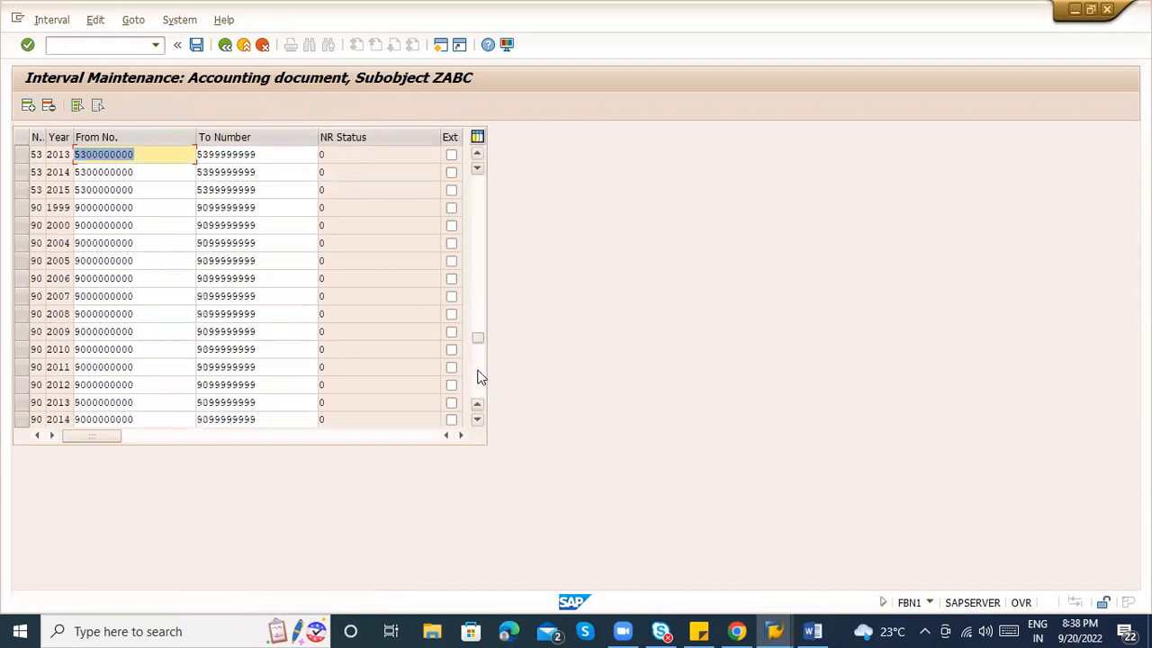
{"action": "scroll", "coordinate": [478, 333], "scroll_direction": "up", "scroll_amount": 5}
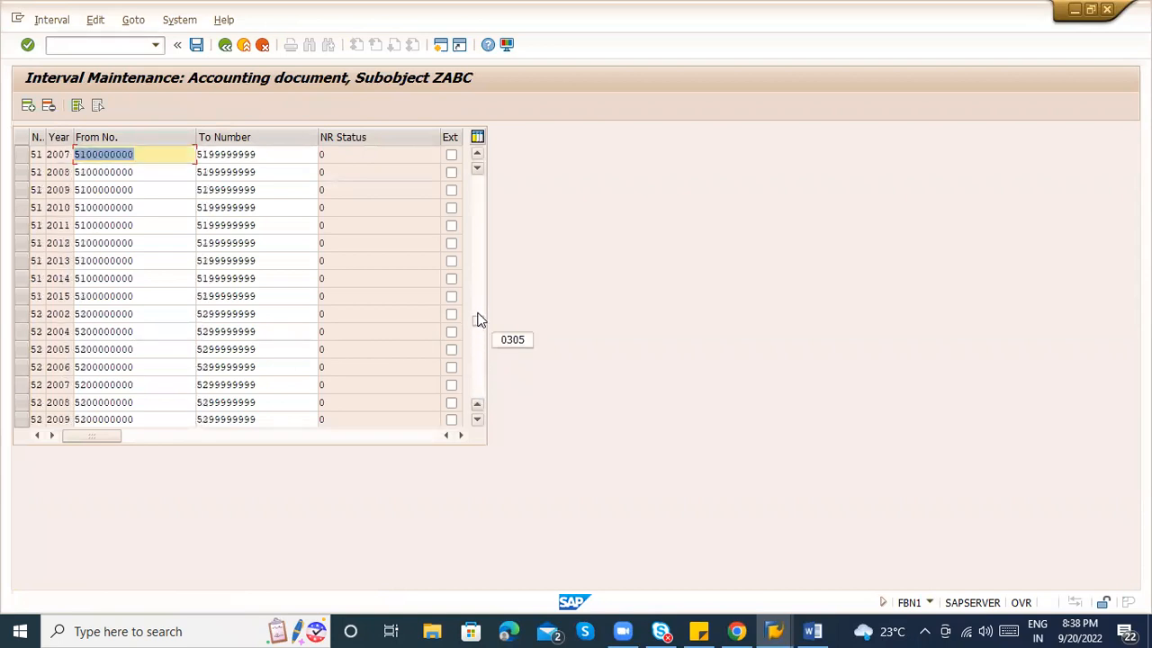
{"action": "scroll", "coordinate": [482, 363], "scroll_direction": "down", "scroll_amount": 5}
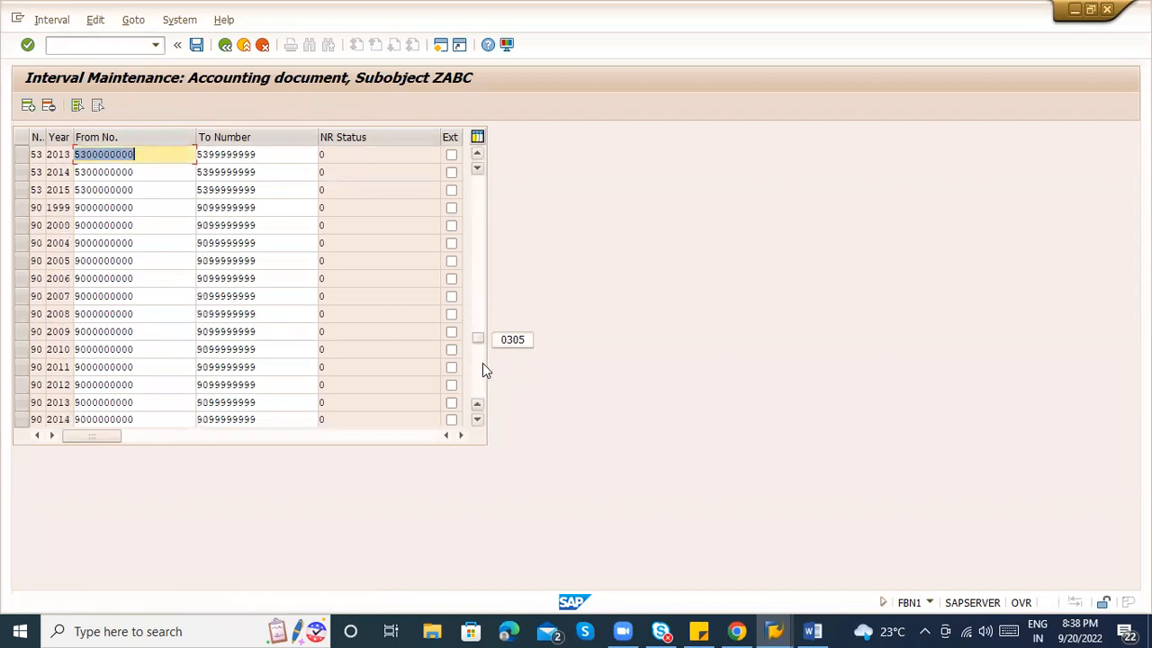
{"action": "key", "text": "alt+Tab"}
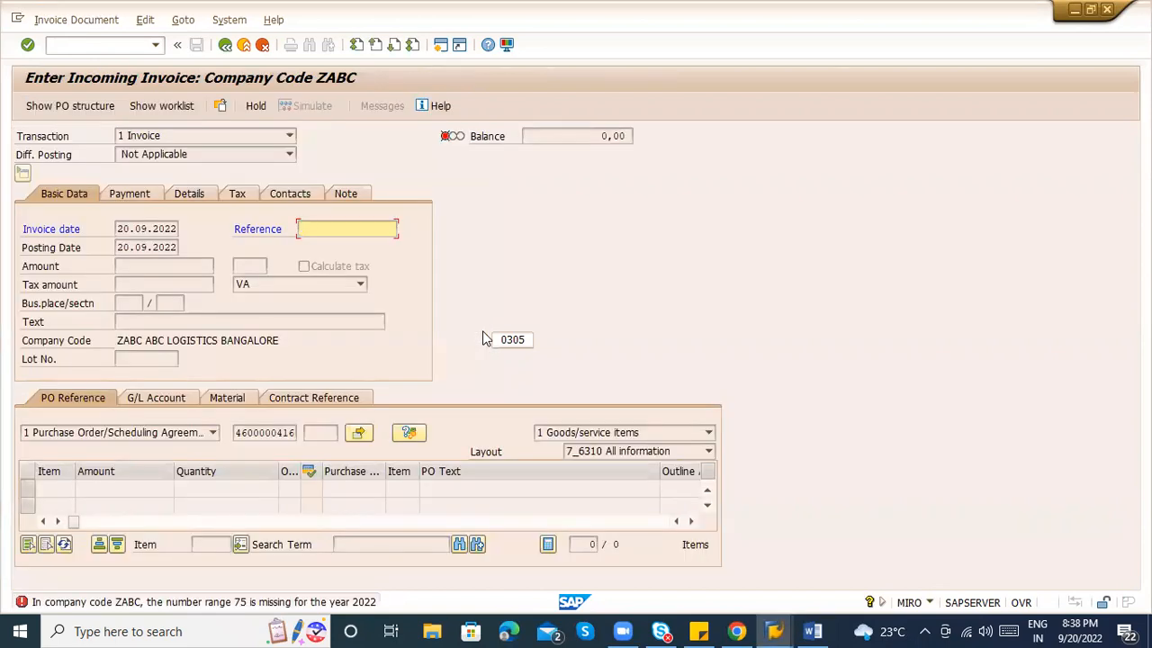
{"action": "key", "text": "alt+Tab"}
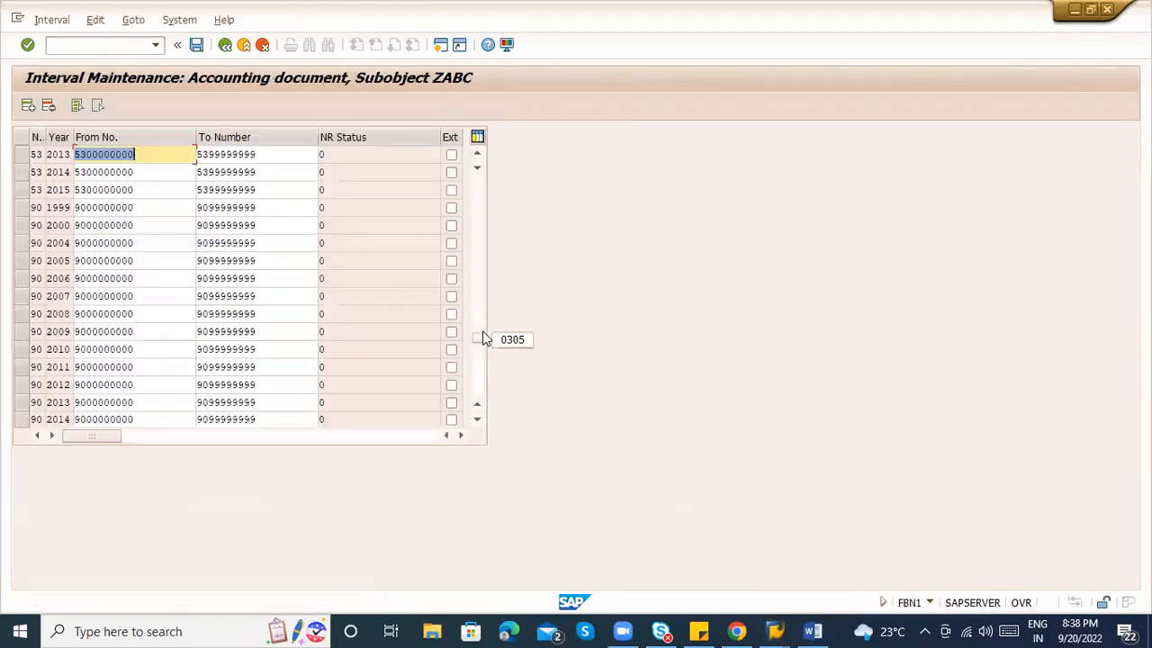
Copy the 2015 range and insert a new interval row 79 for year 2022.
{"action": "left_click", "coordinate": [87, 190]}
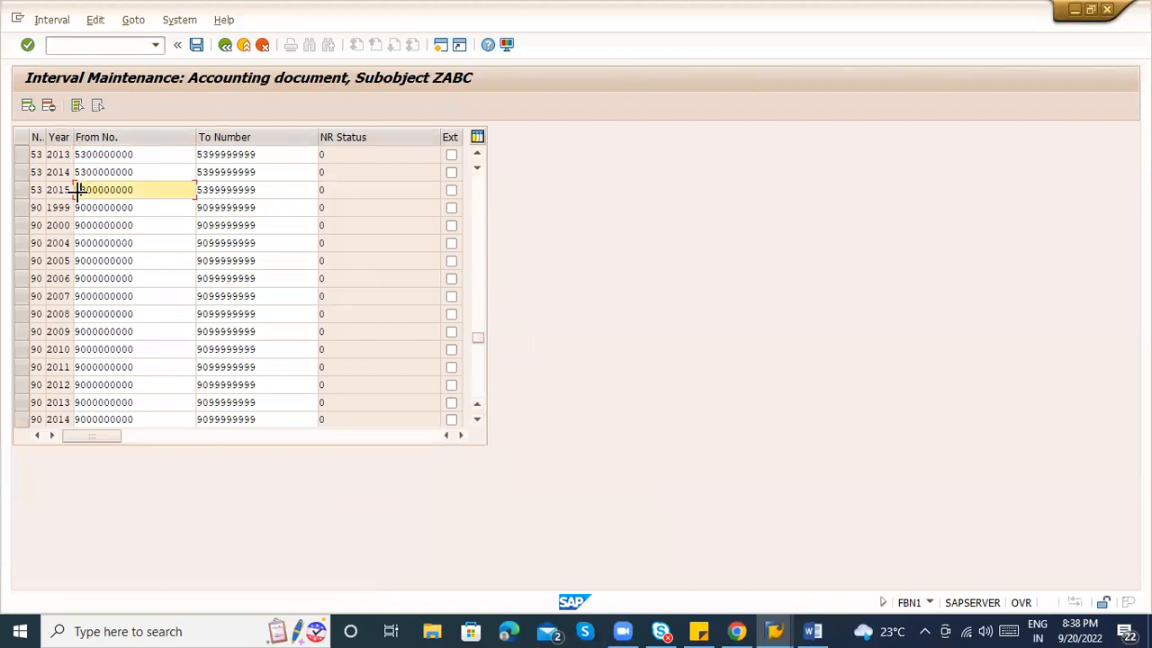
{"action": "key", "text": "ctrl+y"}
{"action": "left_click_drag", "start_coordinate": [78, 190], "coordinate": [220, 184]}
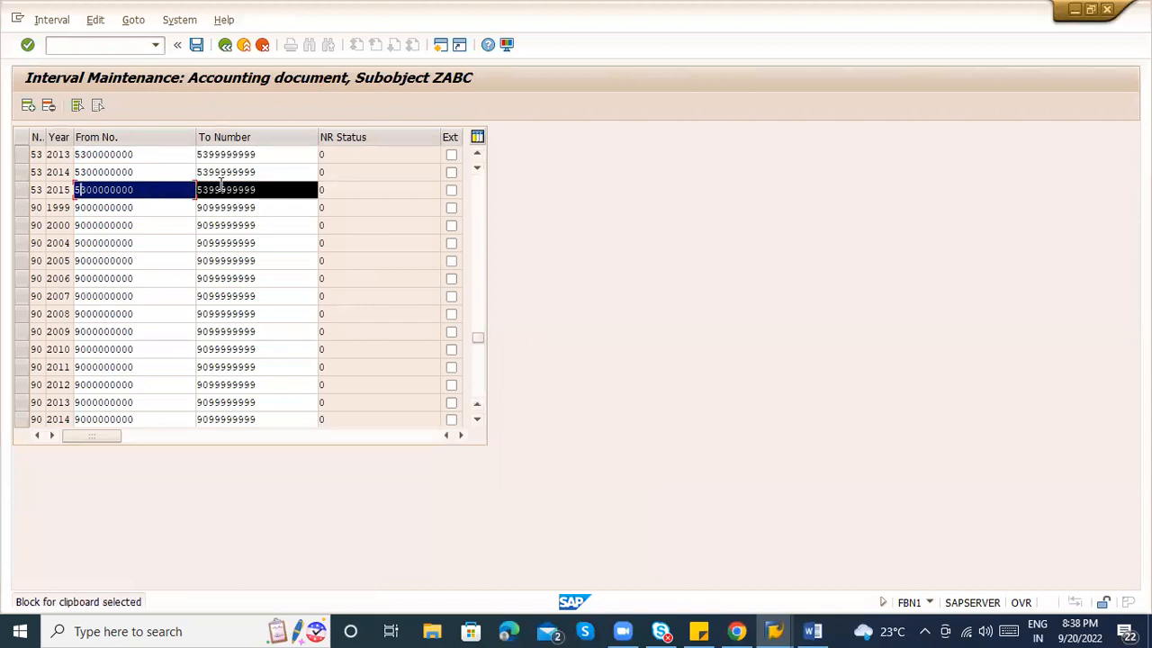
{"action": "key", "text": "ctrl+c"}
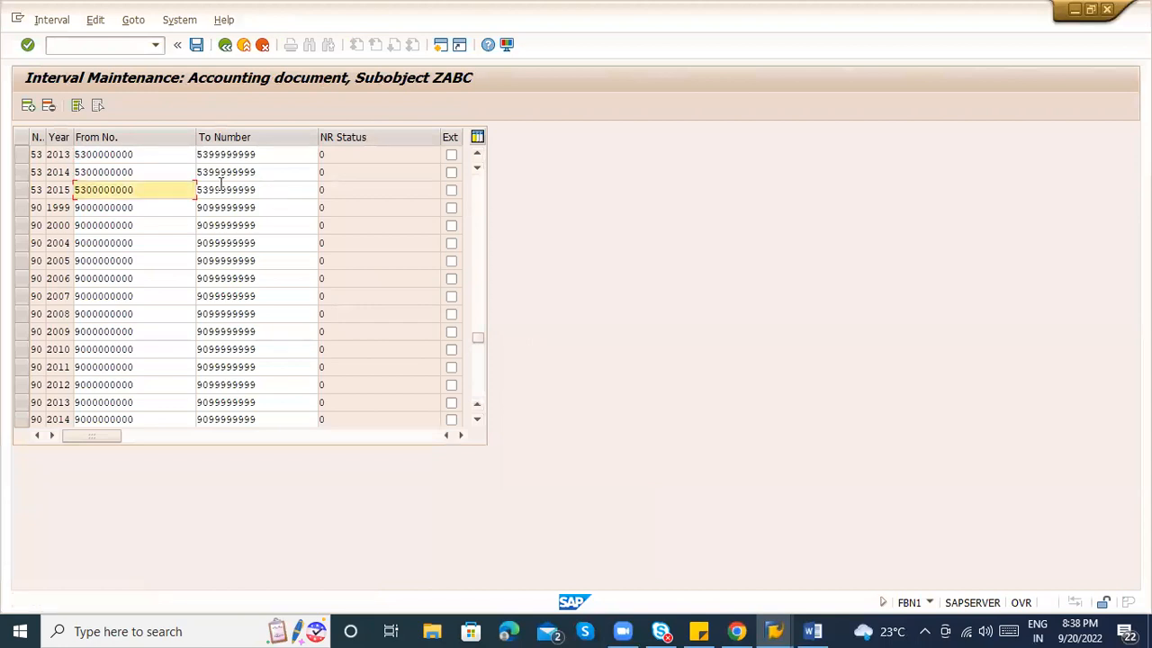
{"action": "left_click", "coordinate": [31, 107]}
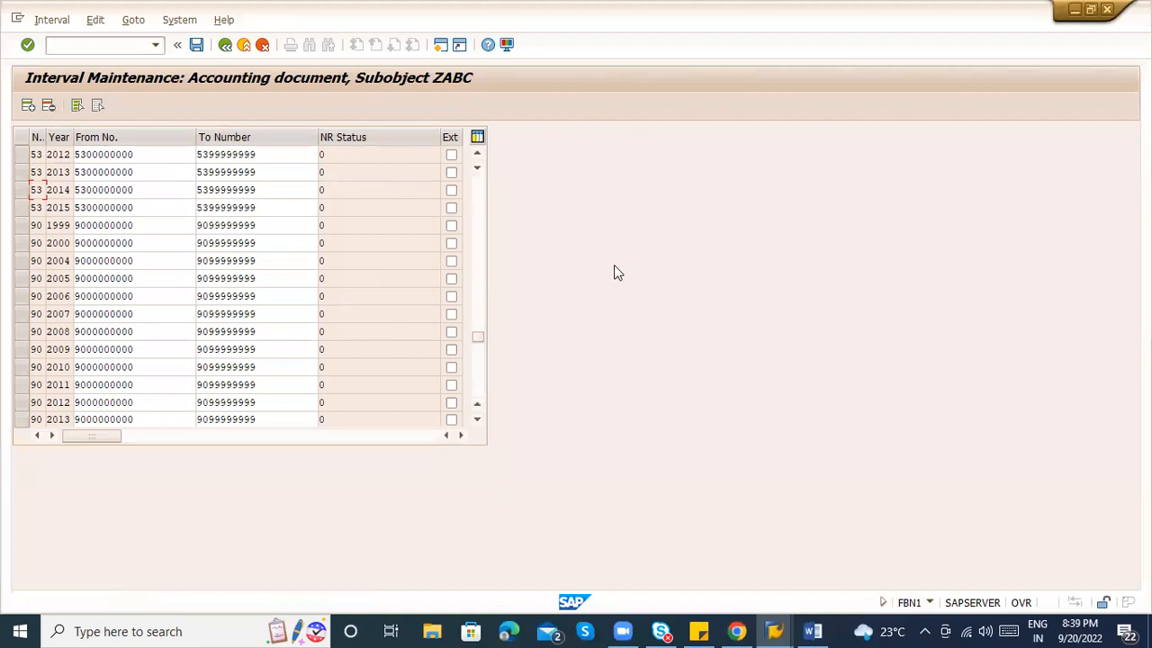
{"action": "left_click_drag", "start_coordinate": [477, 338], "coordinate": [473, 163]}
{"action": "left_click", "coordinate": [39, 150]}
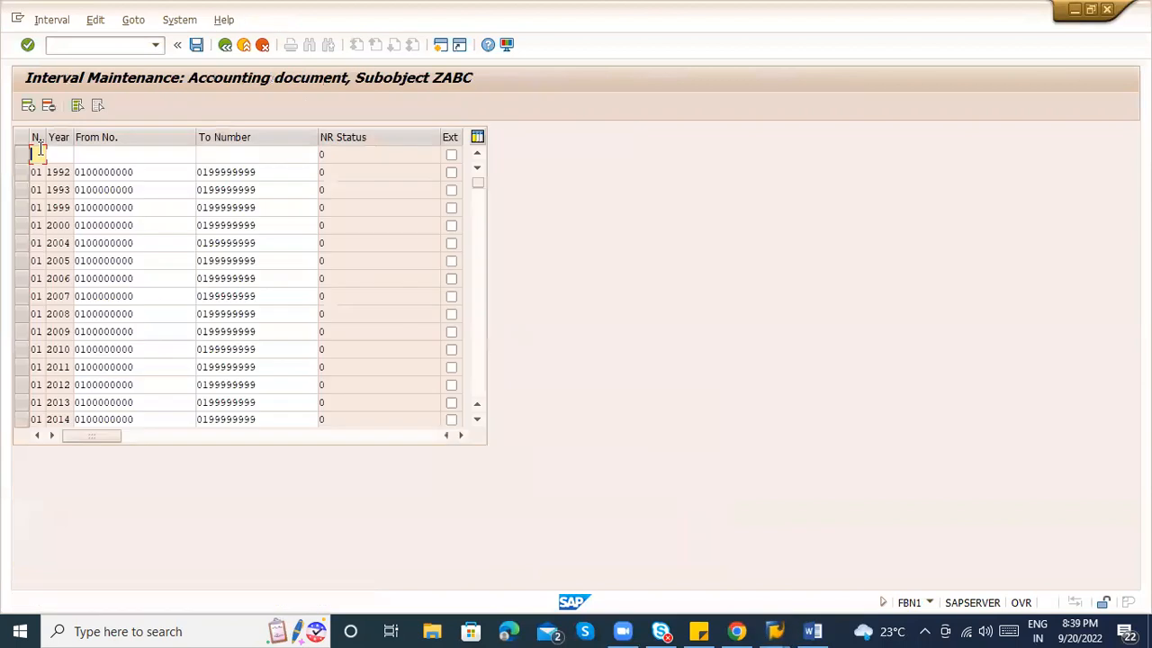
{"action": "type", "text": "7"}
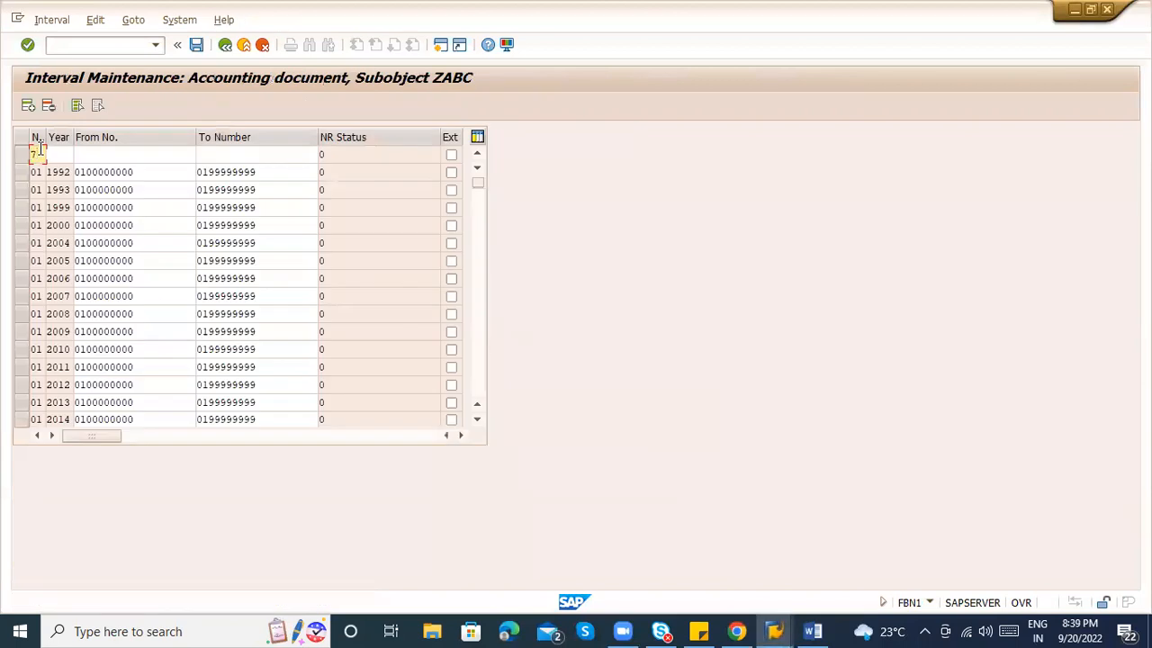
{"action": "type", "text": "9"}
{"action": "key", "text": "Tab"}
{"action": "type", "text": "2022"}
{"action": "key", "text": "Tab"}
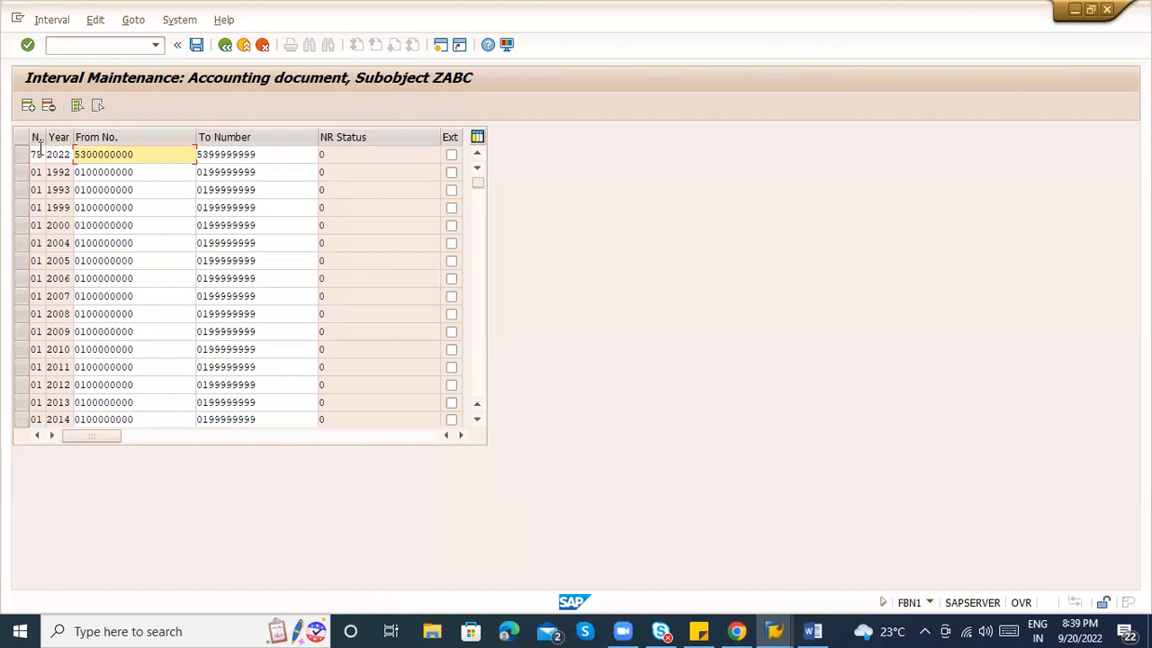
{"action": "key", "text": "Return"}
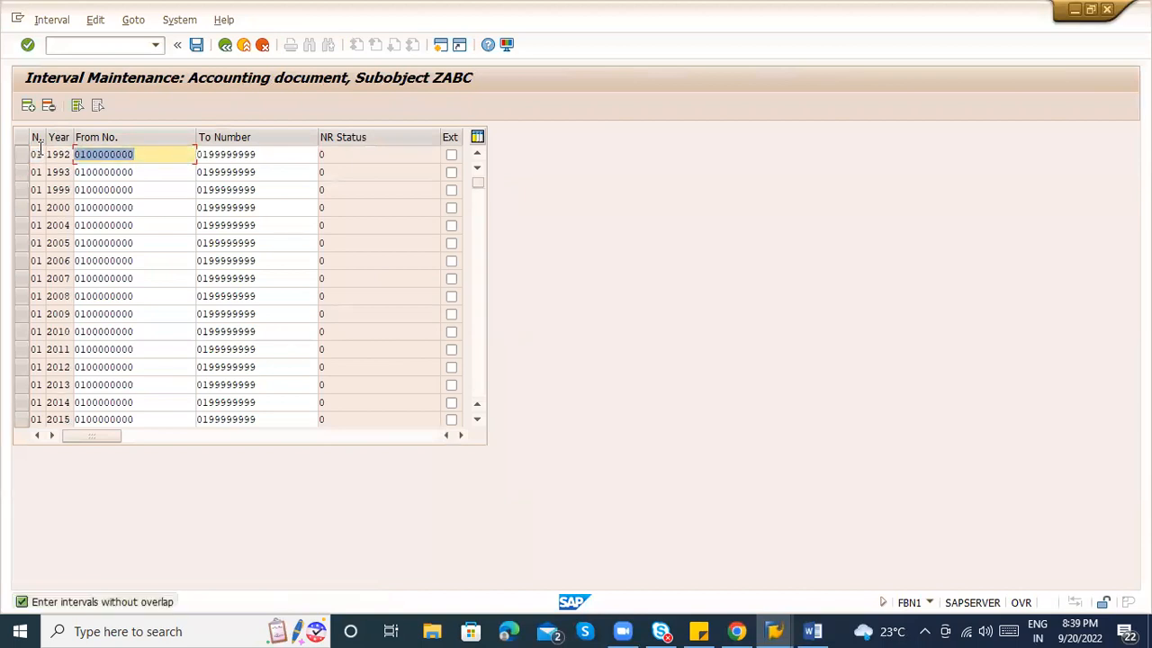
Exit interval editing without saving the new row, then reopen the ZABC intervals for change.
{"action": "left_click", "coordinate": [62, 21]}
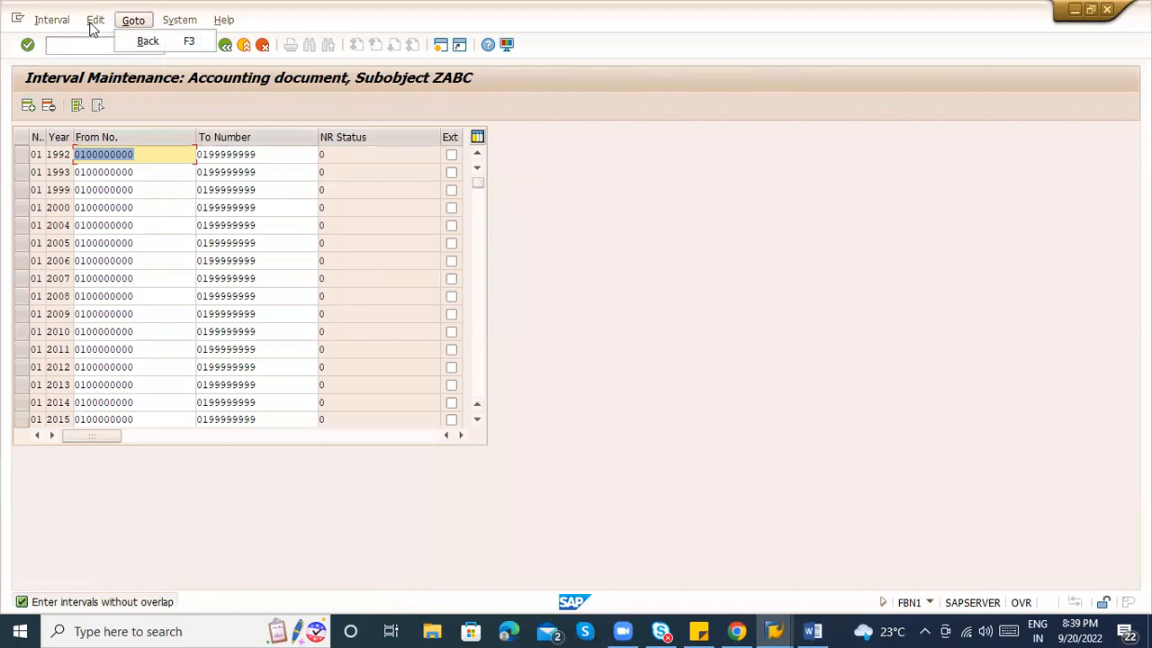
{"action": "left_click", "coordinate": [616, 127]}
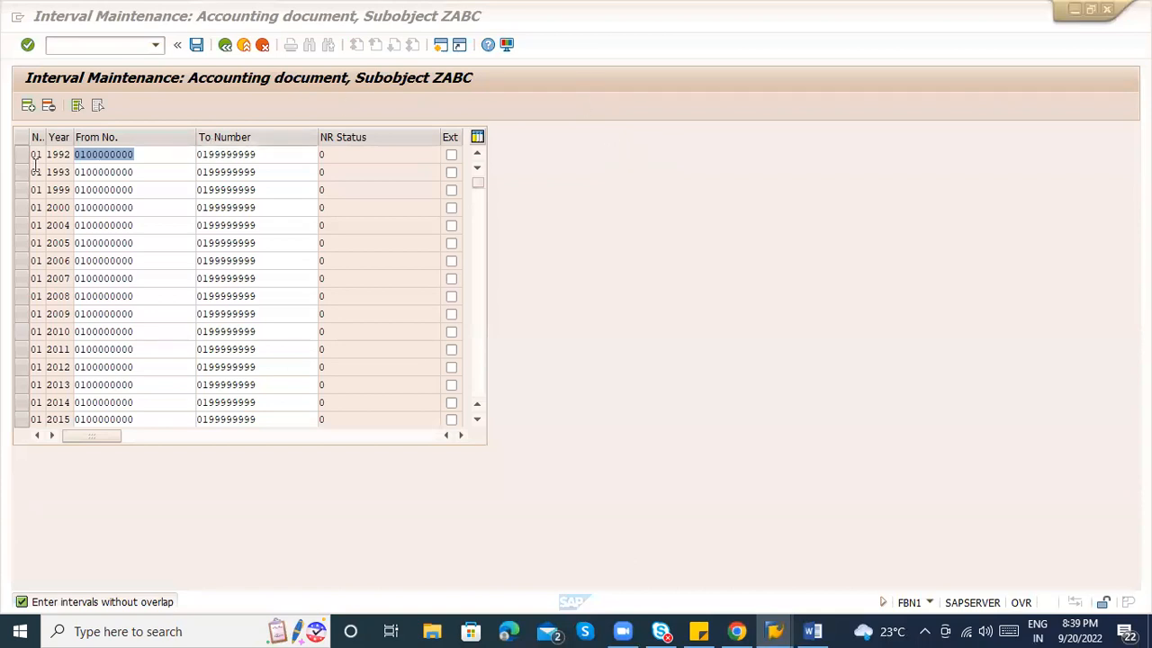
{"action": "mouse_move", "coordinate": [36, 38]}
{"action": "left_click", "coordinate": [52, 19]}
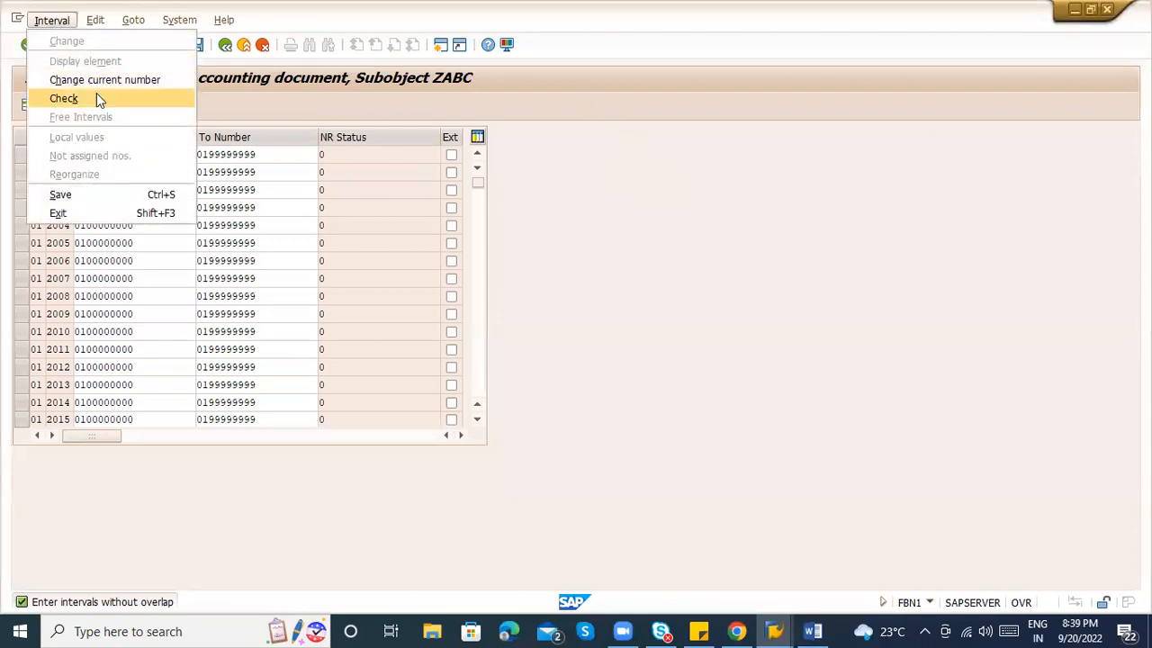
{"action": "left_click", "coordinate": [240, 142]}
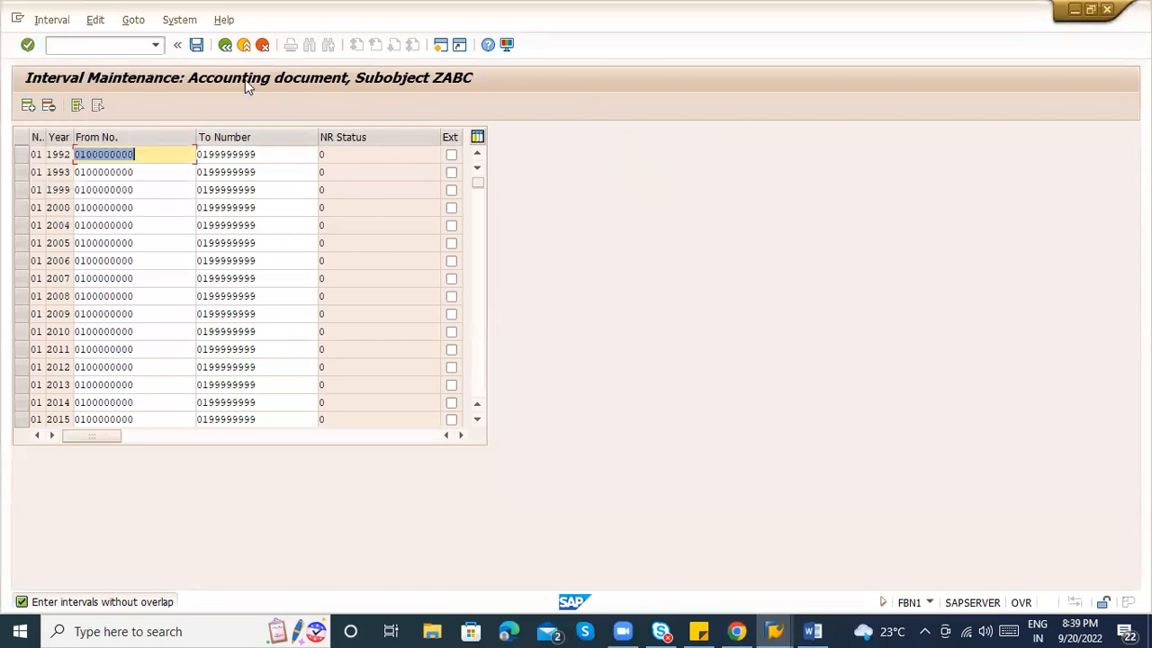
{"action": "left_click", "coordinate": [225, 45]}
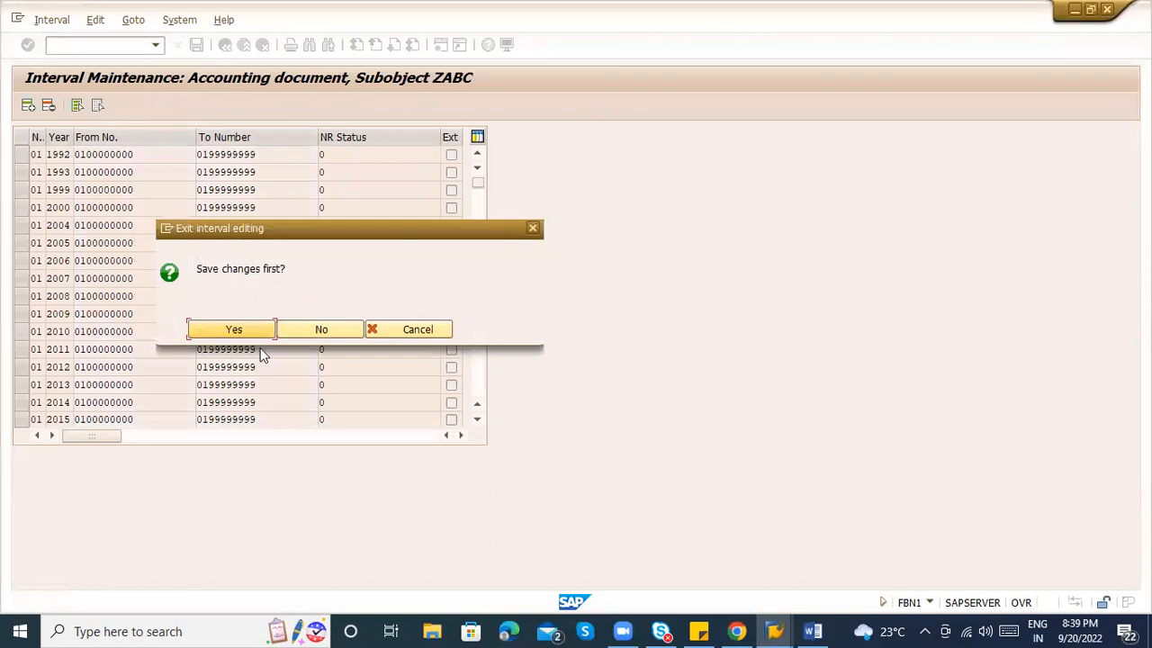
{"action": "left_click", "coordinate": [293, 334]}
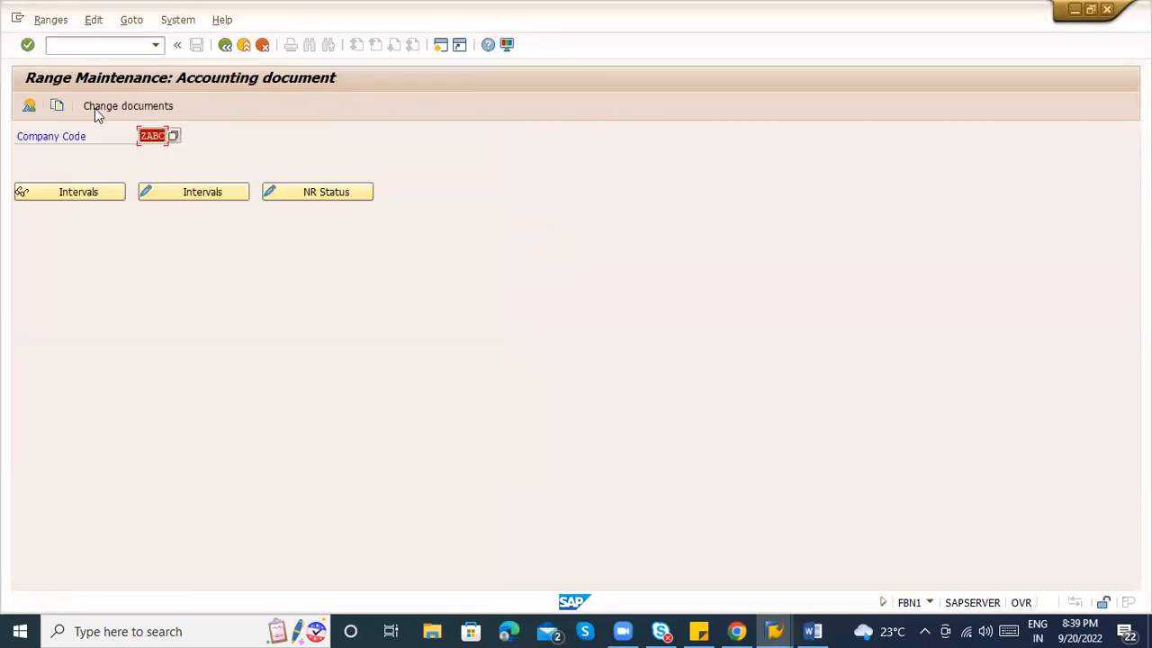
{"action": "left_click", "coordinate": [177, 191]}
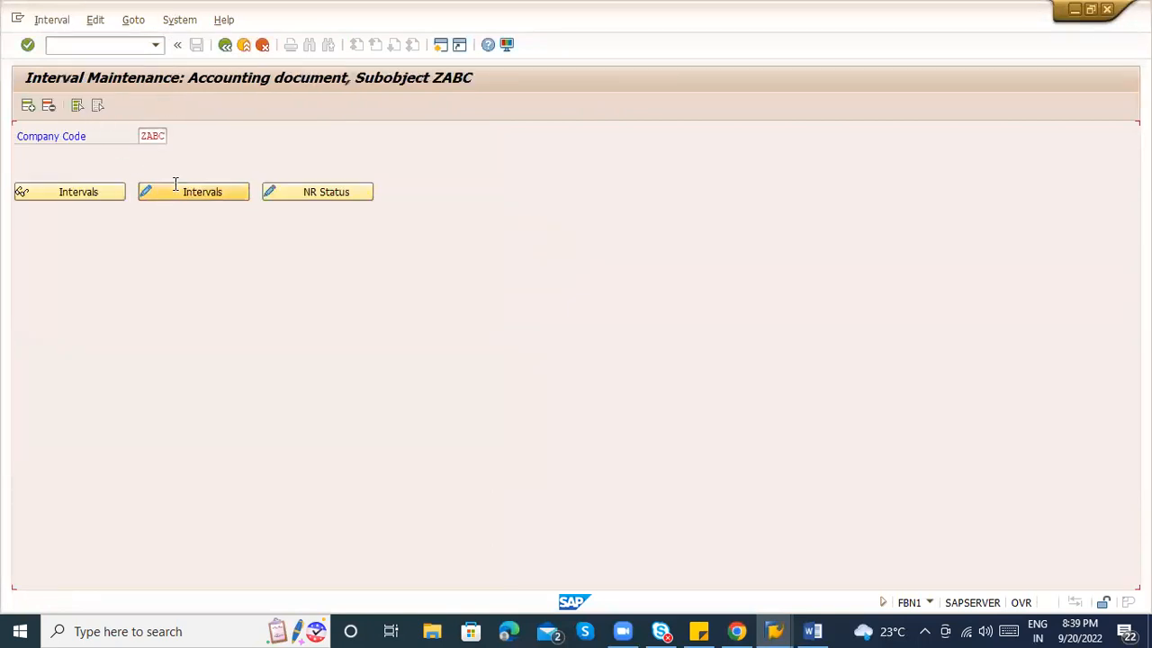
{"action": "left_click", "coordinate": [54, 23]}
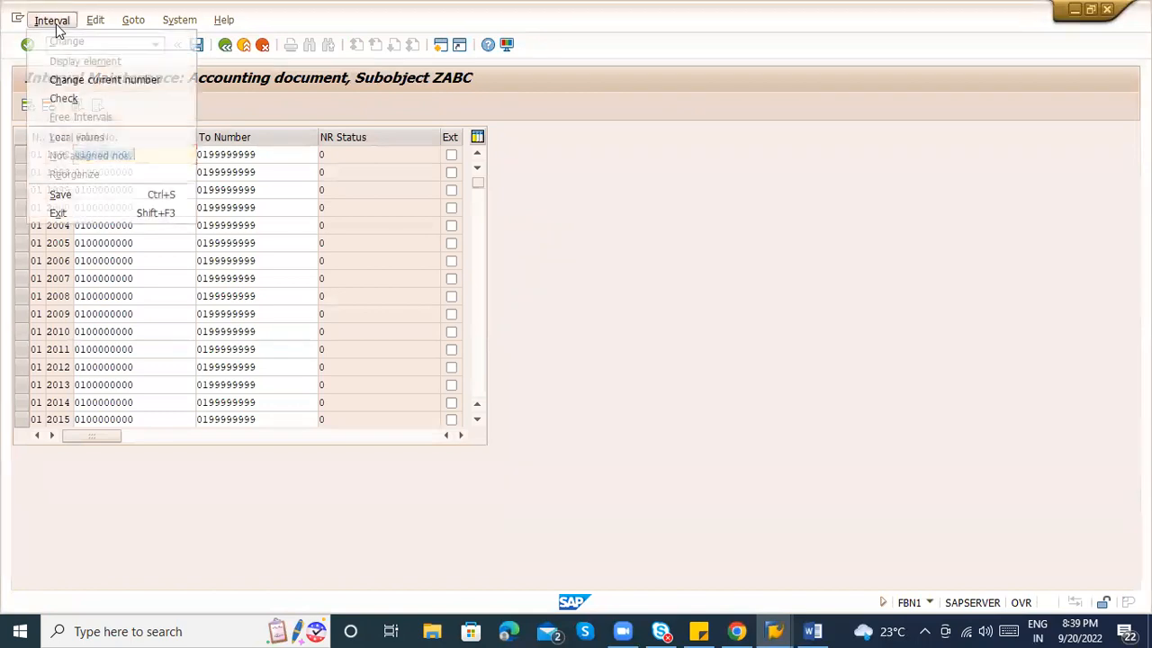
{"action": "left_click", "coordinate": [410, 209]}
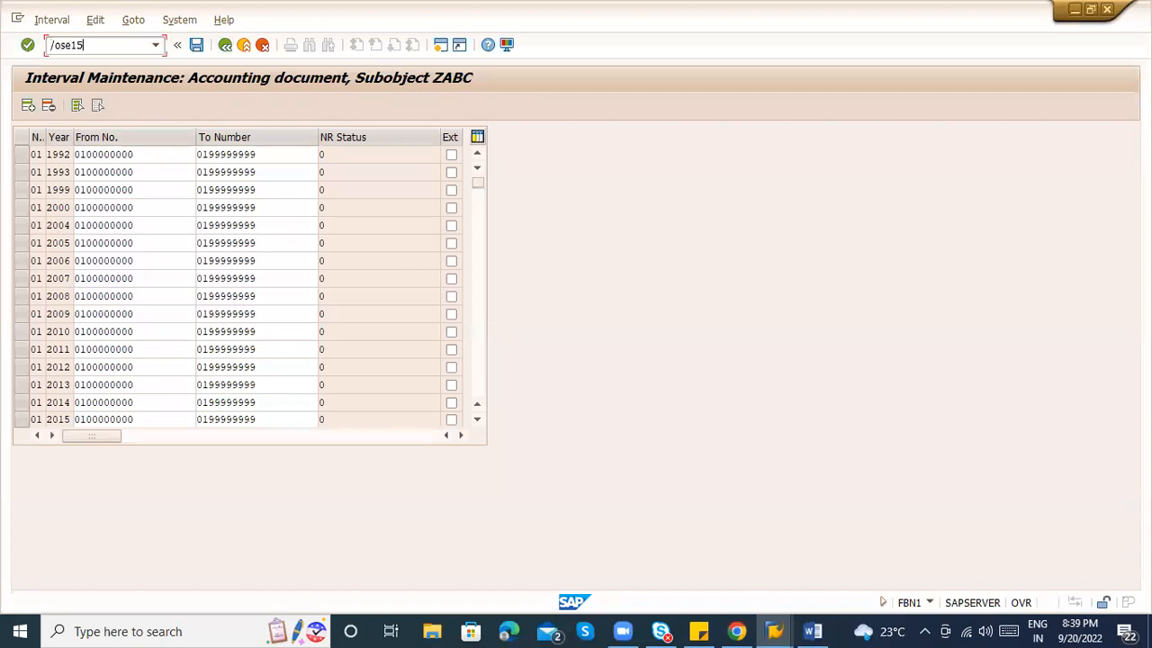
Open SE16N in a new session and load table NRIV.
{"action": "type", "text": "/ose16n"}
{"action": "key", "text": "Return"}
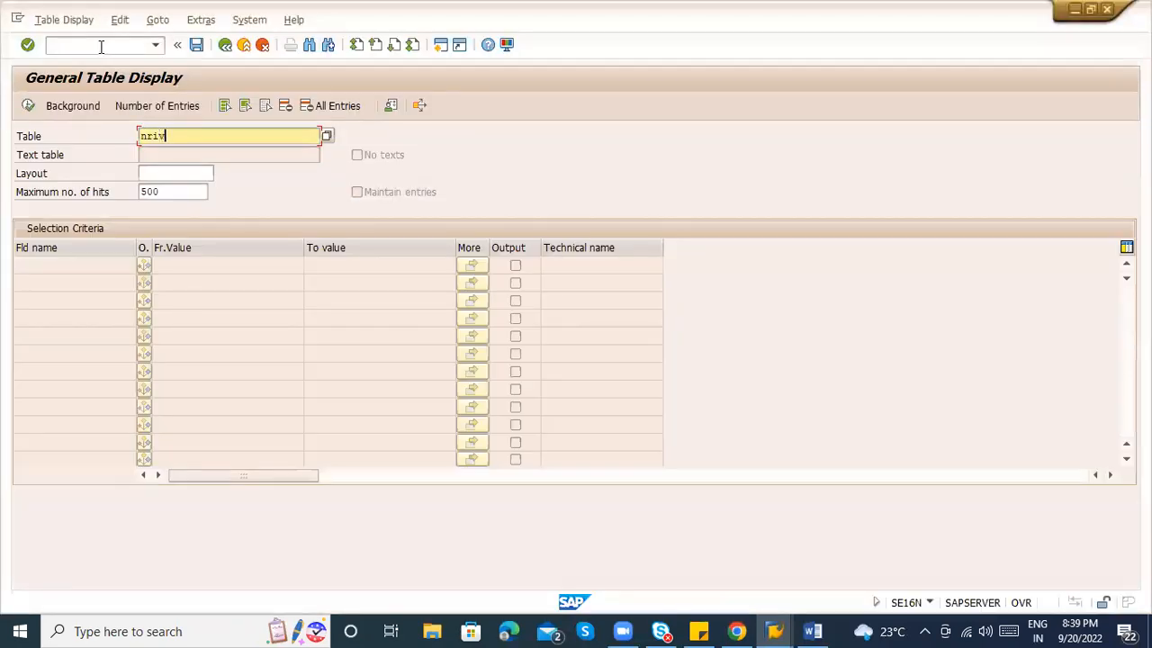
{"action": "type", "text": "nriv"}
{"action": "key", "text": "Return"}
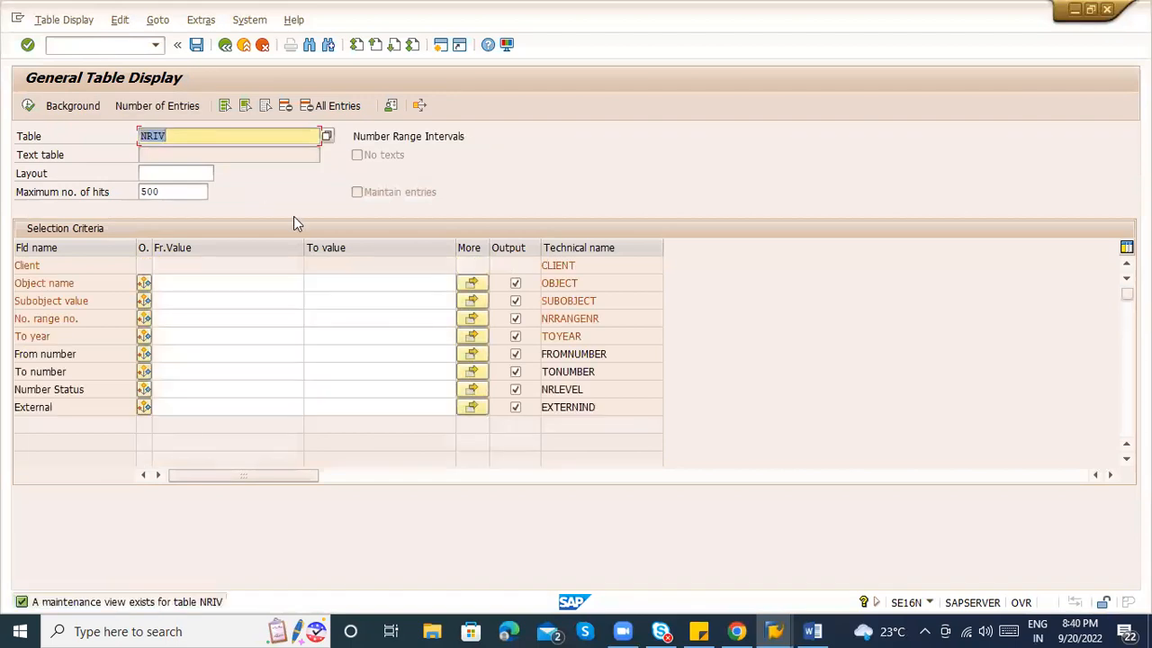
{"action": "key", "text": "alt+Tab"}
{"action": "key", "text": "alt+Tab"}
{"action": "key", "text": "alt+Tab"}
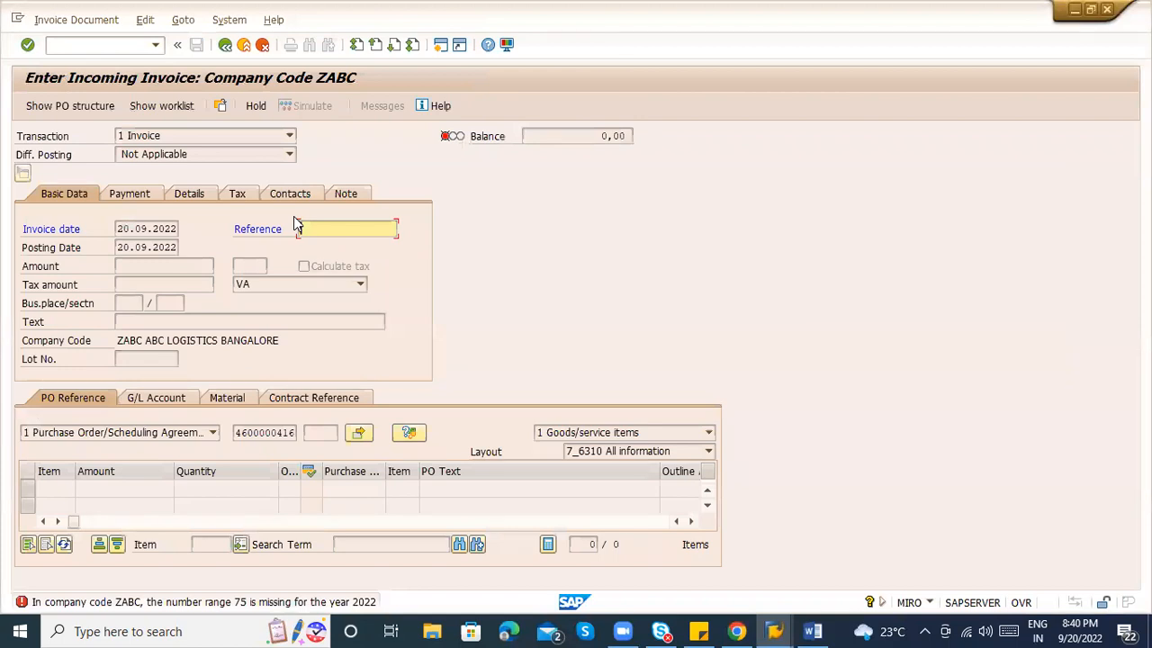
{"action": "key", "text": "alt+Tab"}
{"action": "key", "text": "alt+Tab"}
{"action": "key", "text": "Tab"}
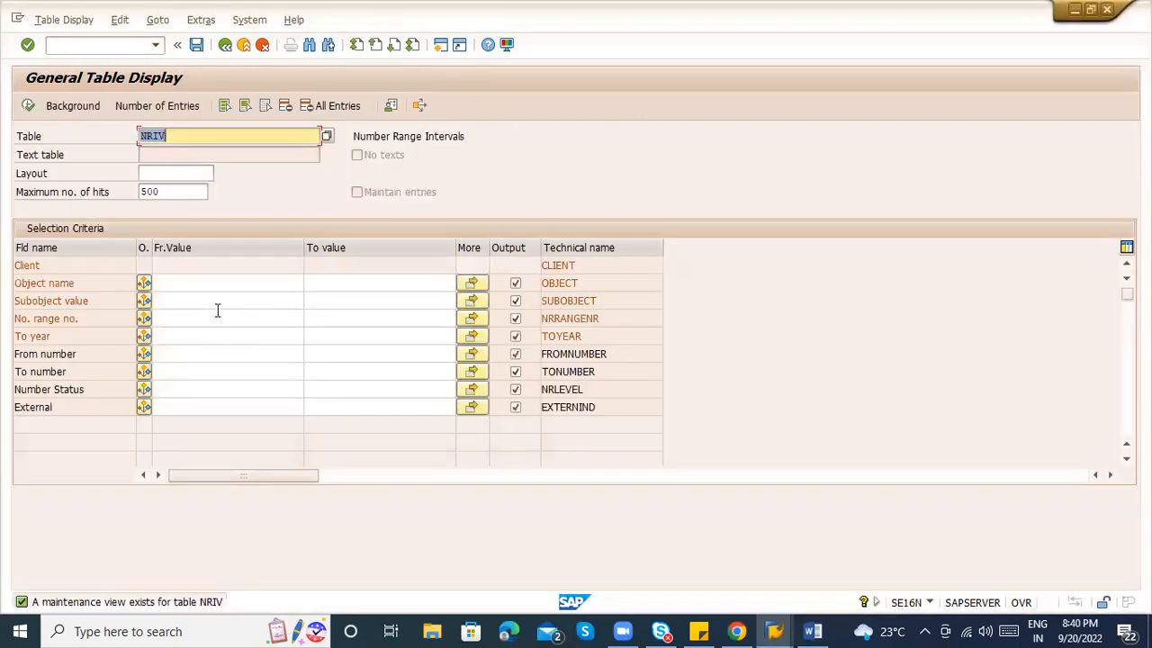
{"action": "left_click", "coordinate": [187, 279]}
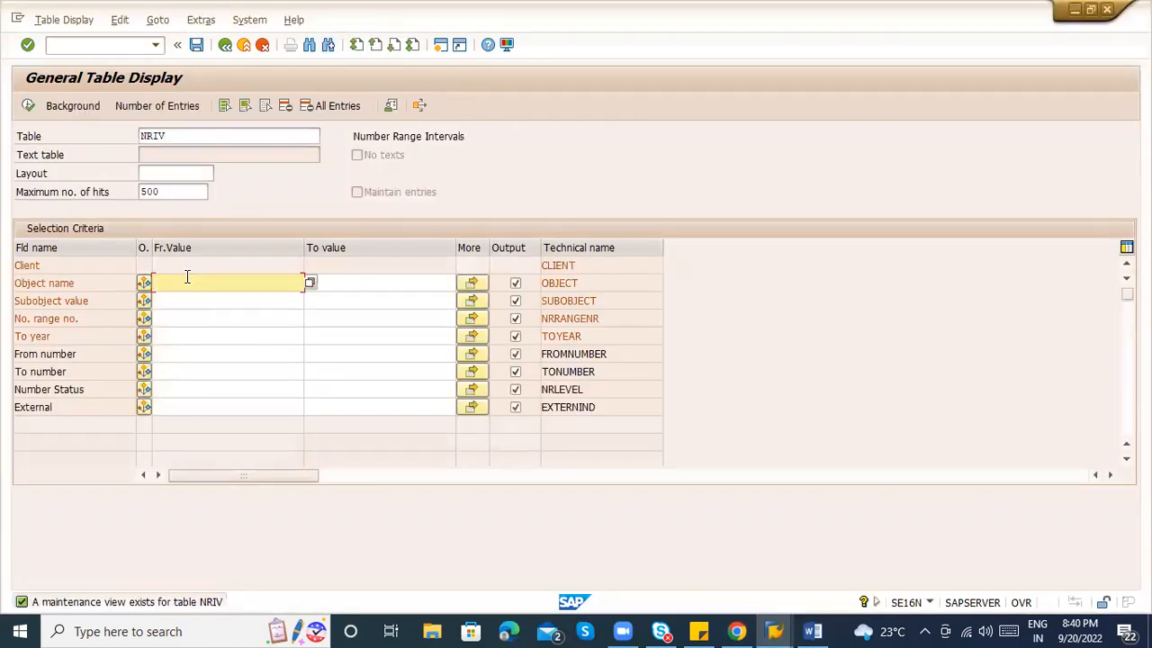
{"action": "left_click", "coordinate": [167, 319]}
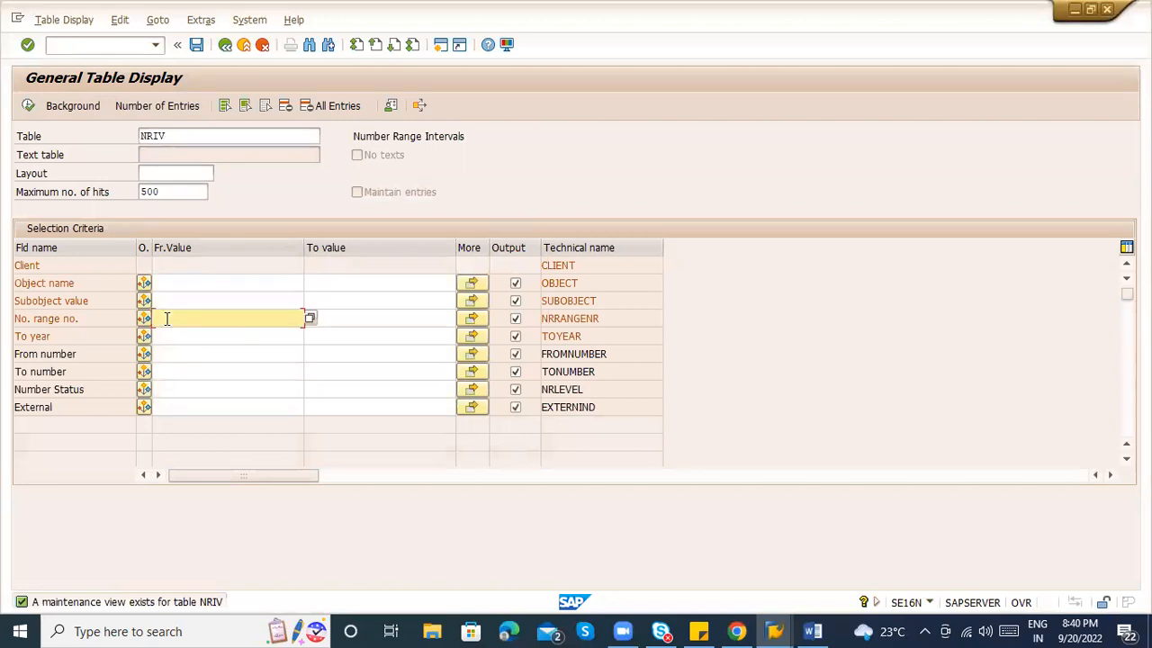
{"action": "key", "text": "alt+Tab"}
{"action": "key", "text": "alt+Tab"}
{"action": "key", "text": "Tab"}
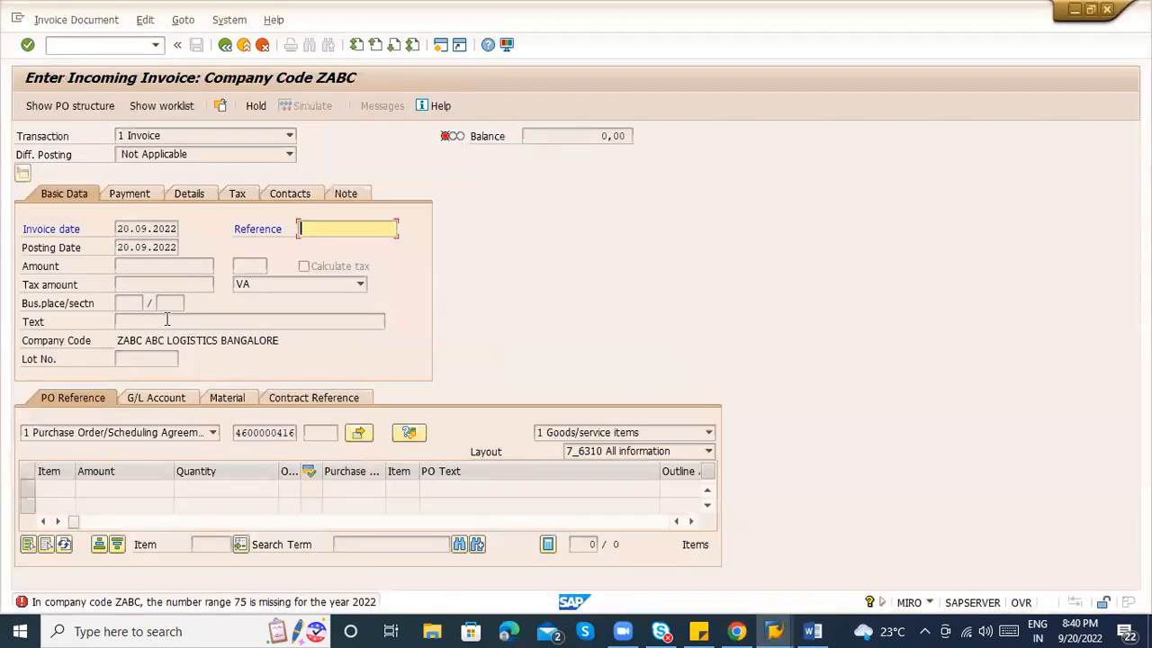
{"action": "key", "text": "alt+Tab"}
{"action": "key", "text": "alt+Tab"}
{"action": "key", "text": "Tab"}
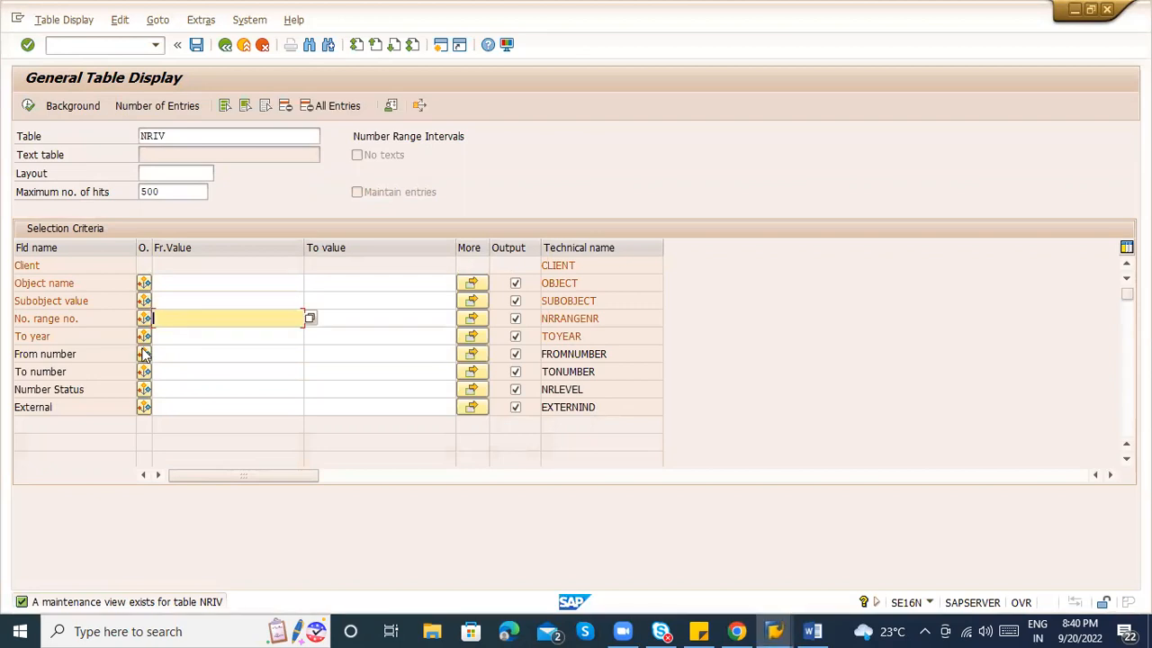
Filter NRIV by year 2022 and review the 214 resulting intervals, including RE_BELEG.
{"action": "left_click", "coordinate": [174, 340]}
{"action": "type", "text": "2022"}
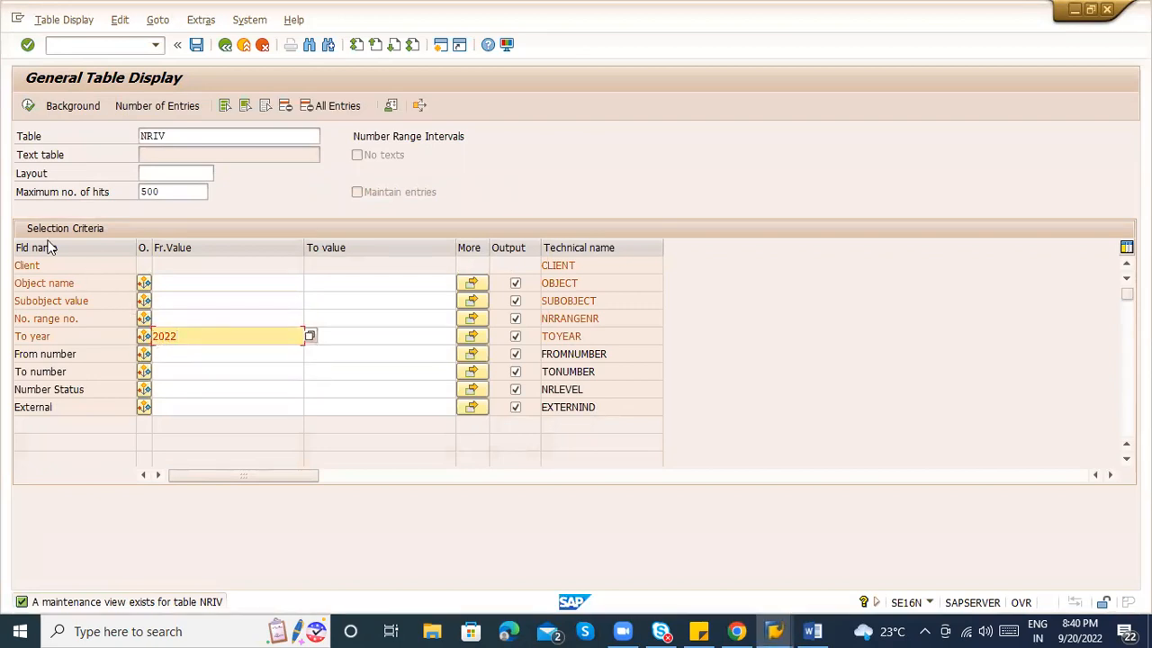
{"action": "left_click", "coordinate": [27, 106]}
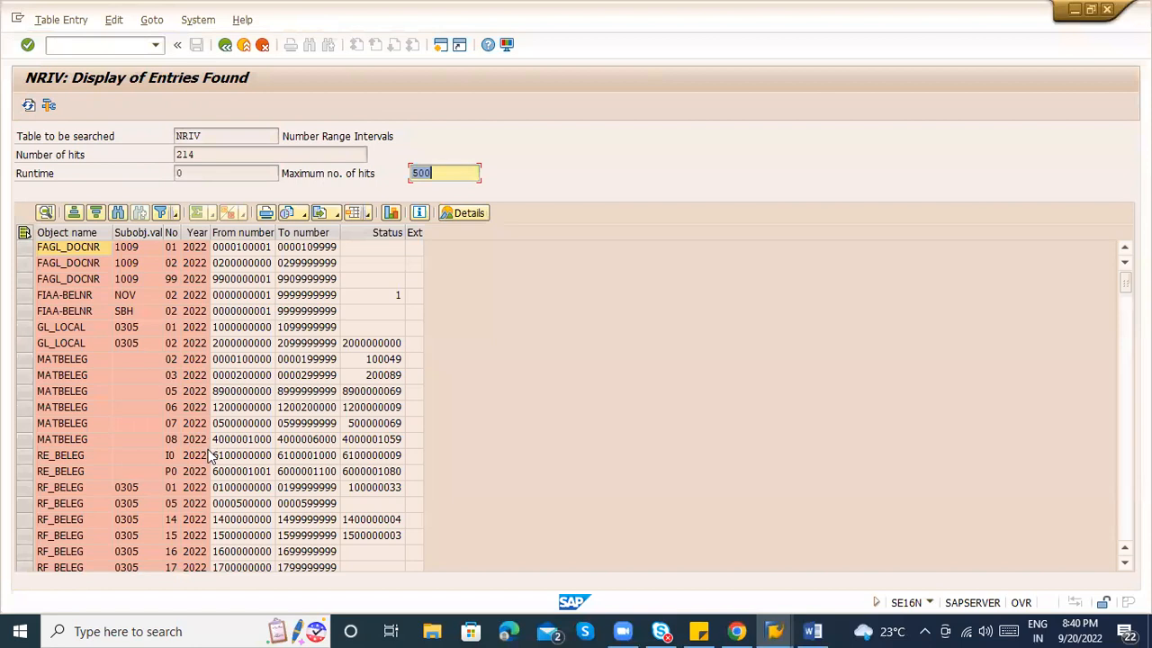
{"action": "left_click", "coordinate": [70, 454]}
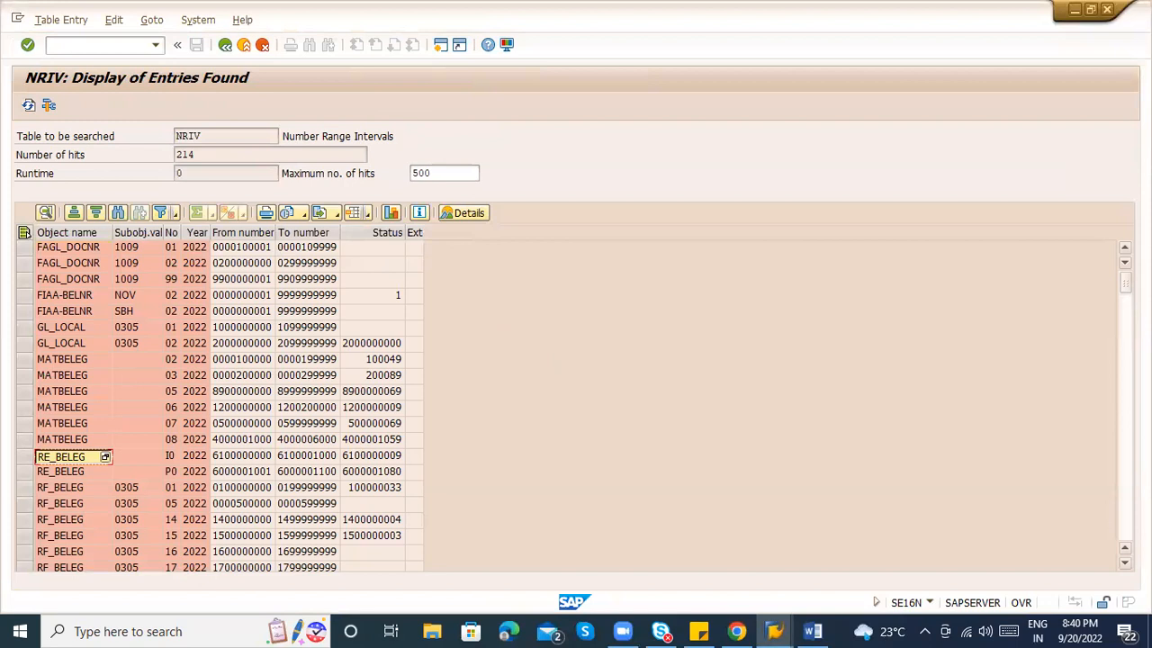
{"action": "scroll", "coordinate": [216, 405], "scroll_direction": "down", "scroll_amount": 18}
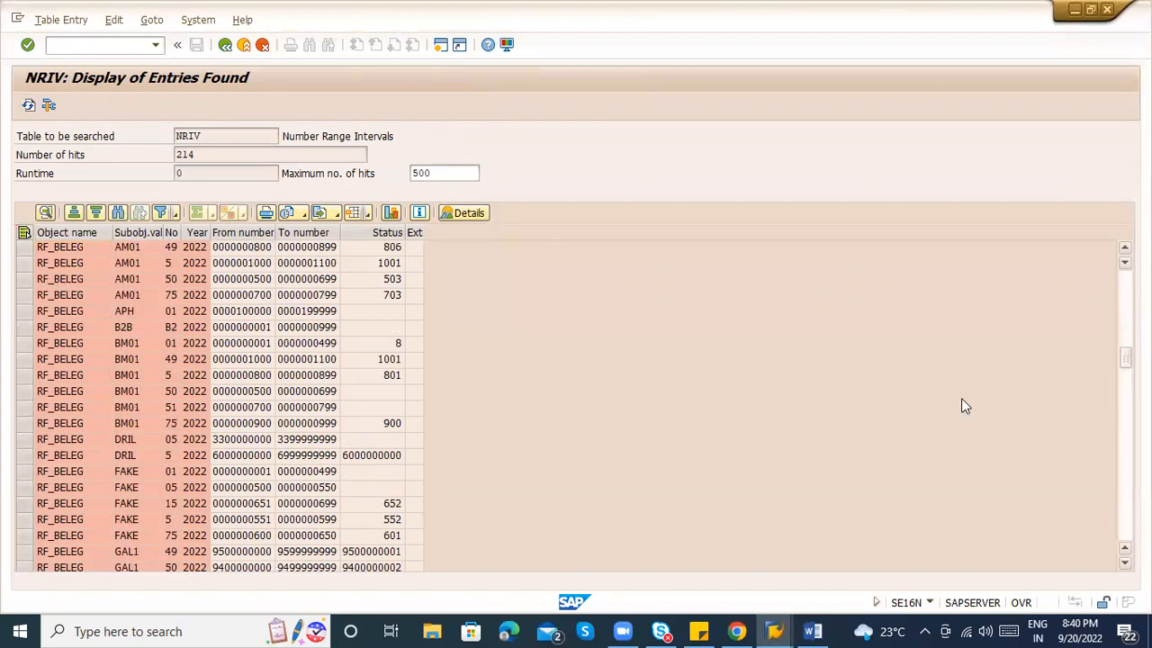
{"action": "key", "text": "alt+Tab"}
{"action": "key", "text": "alt+Tab"}
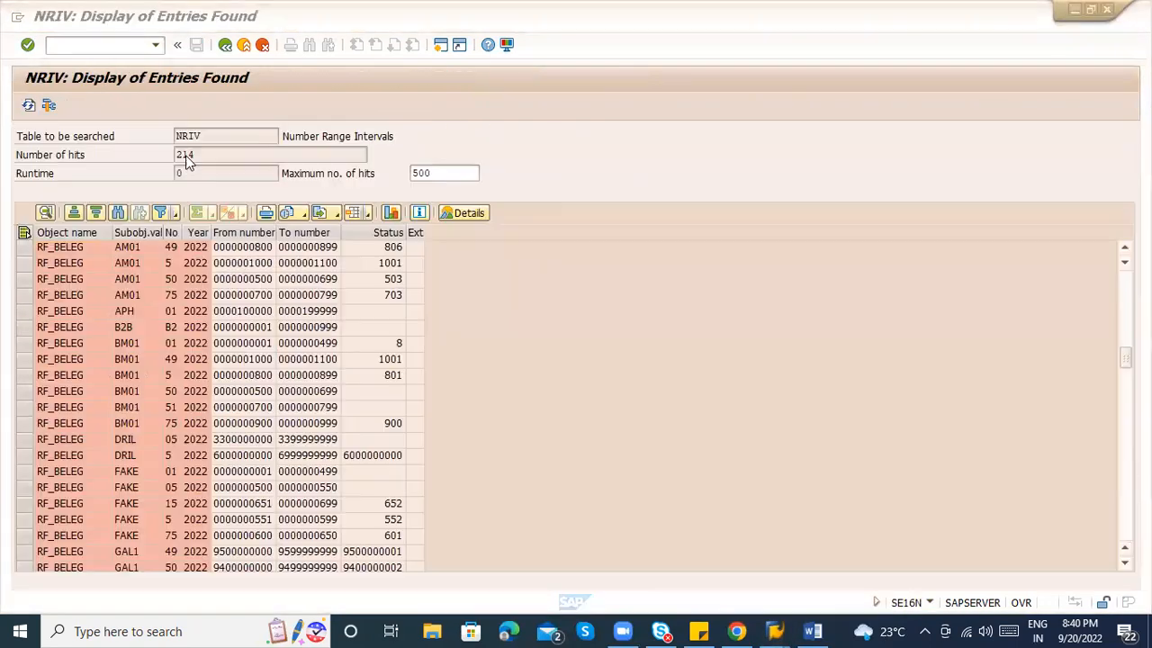
{"action": "key", "text": "alt+Tab"}
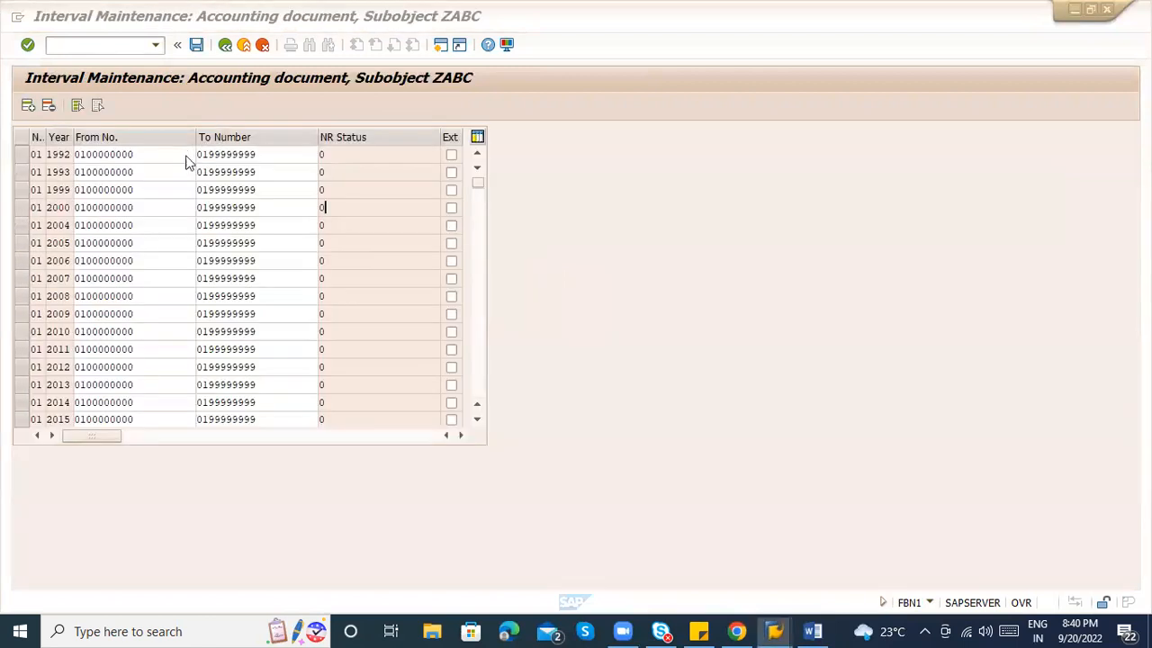
{"action": "key", "text": "alt+Tab"}
Rerun NRIV selection for object RF_BE* with the year filter cleared.
{"action": "left_click", "coordinate": [225, 44]}
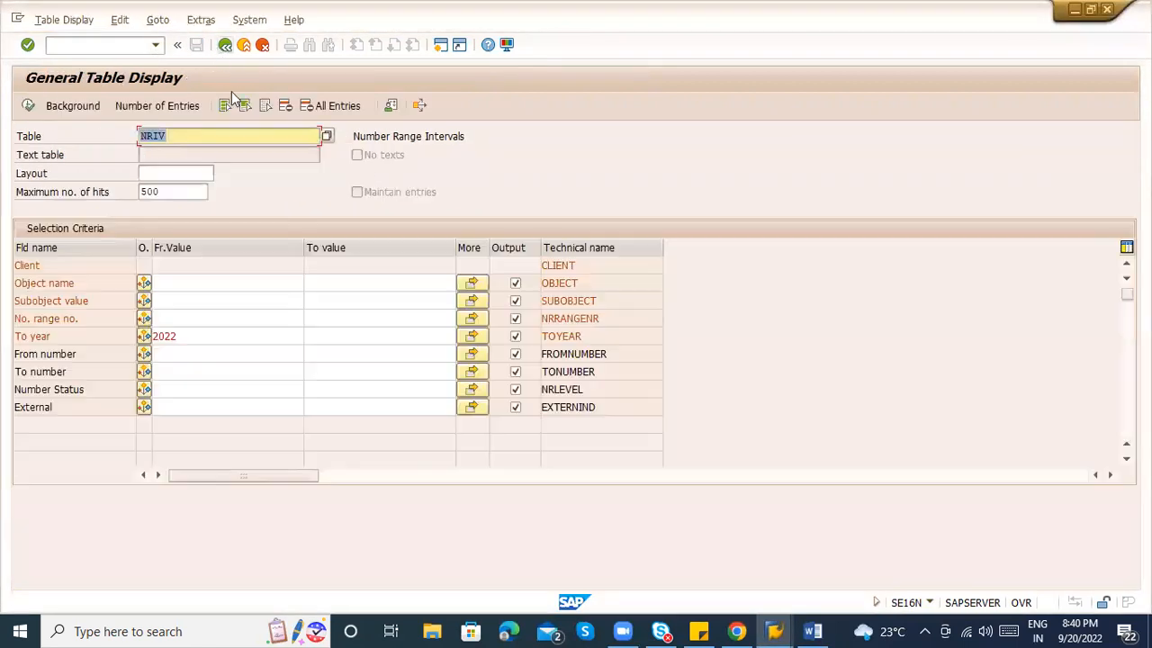
{"action": "left_click", "coordinate": [180, 284]}
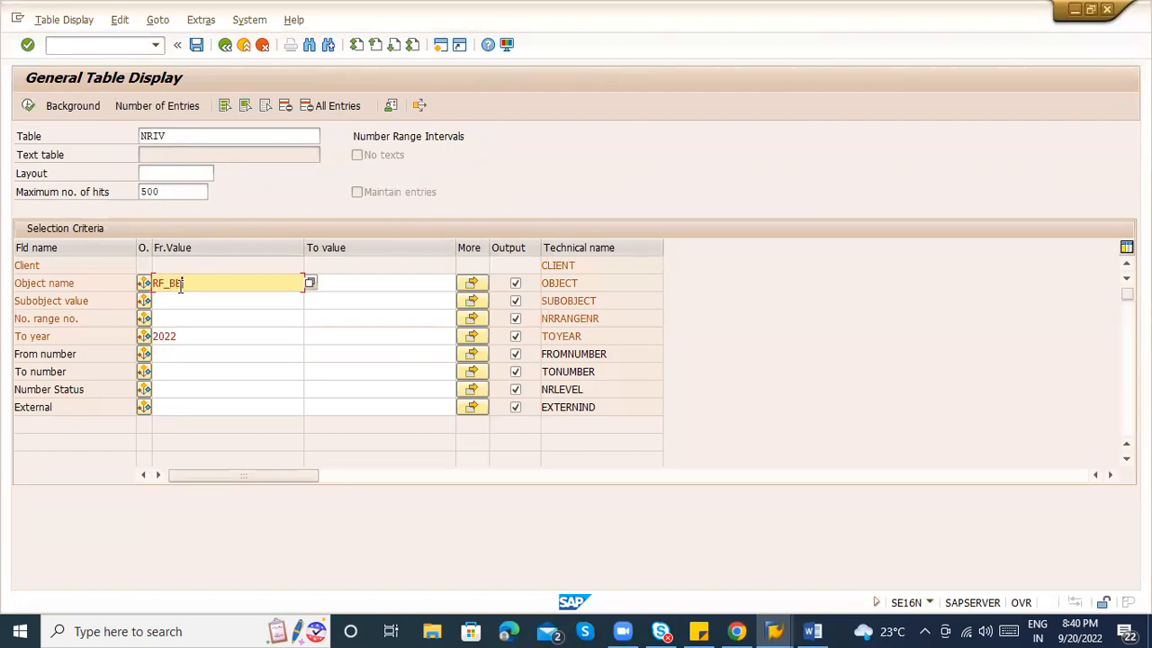
{"action": "left_click", "coordinate": [195, 333]}
{"action": "key", "text": "BackSpace"}
{"action": "key", "text": "BackSpace"}
{"action": "key", "text": "BackSpace"}
{"action": "key", "text": "BackSpace"}
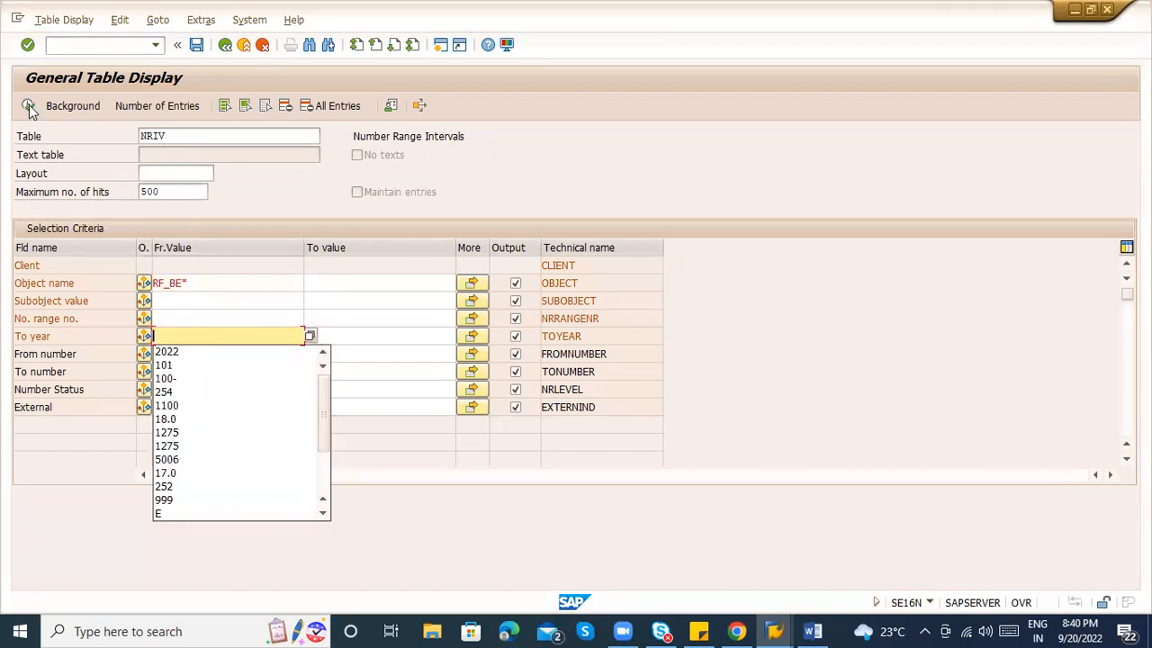
{"action": "left_click", "coordinate": [28, 106]}
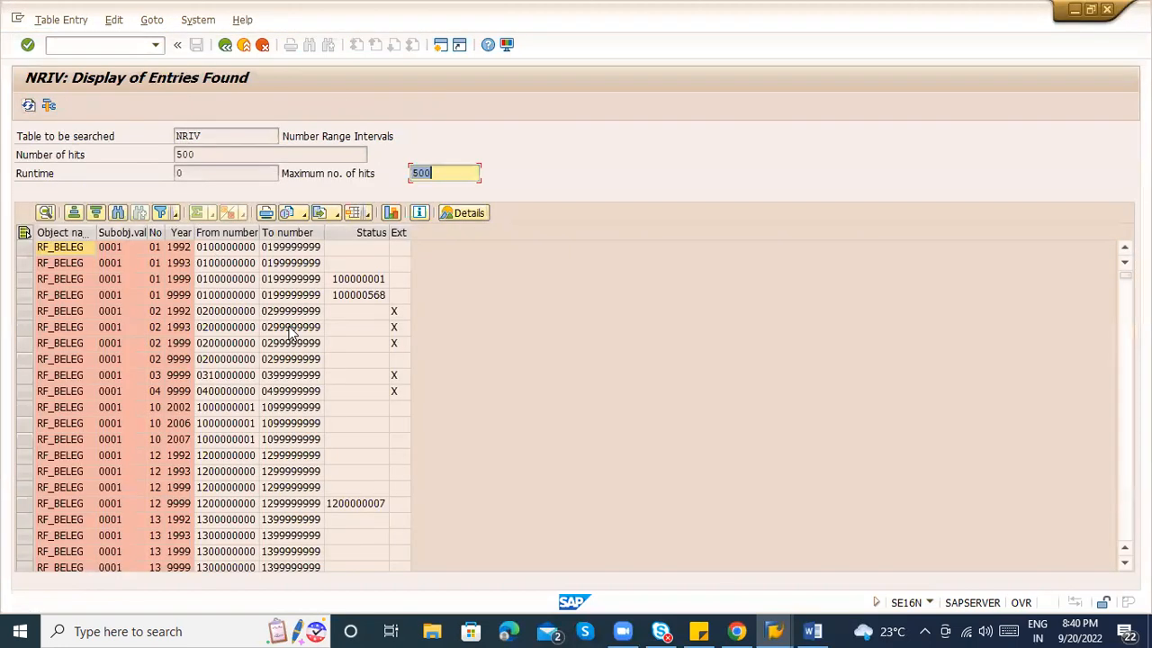
{"action": "left_click", "coordinate": [212, 236]}
{"action": "left_click", "coordinate": [96, 212]}
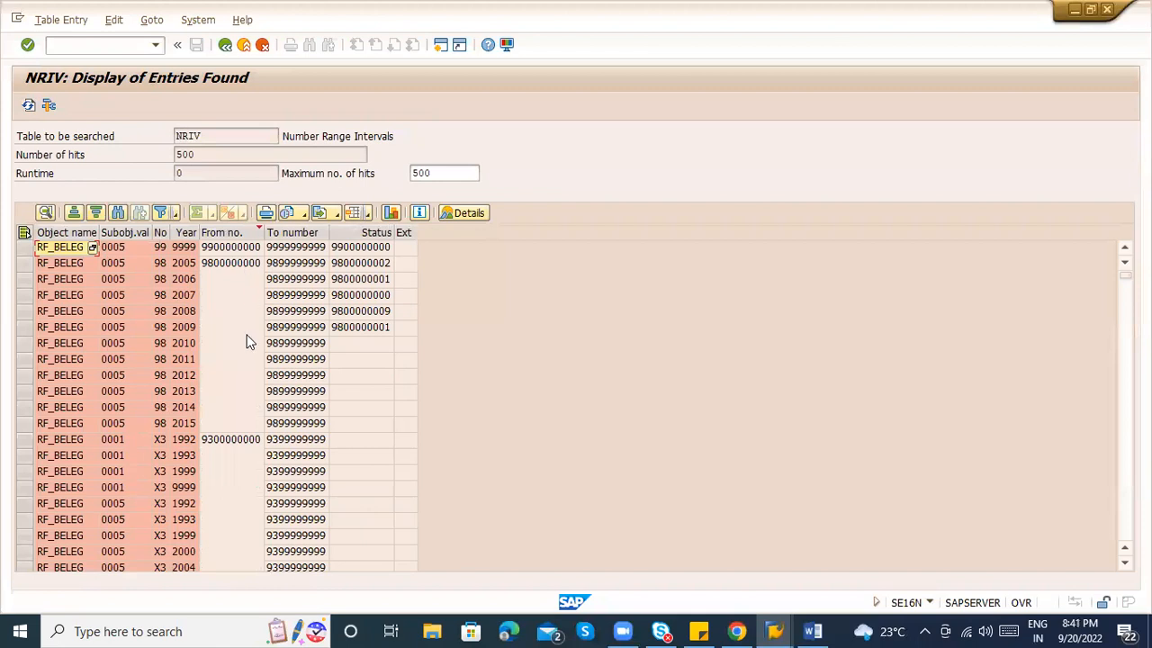
{"action": "left_click", "coordinate": [226, 261]}
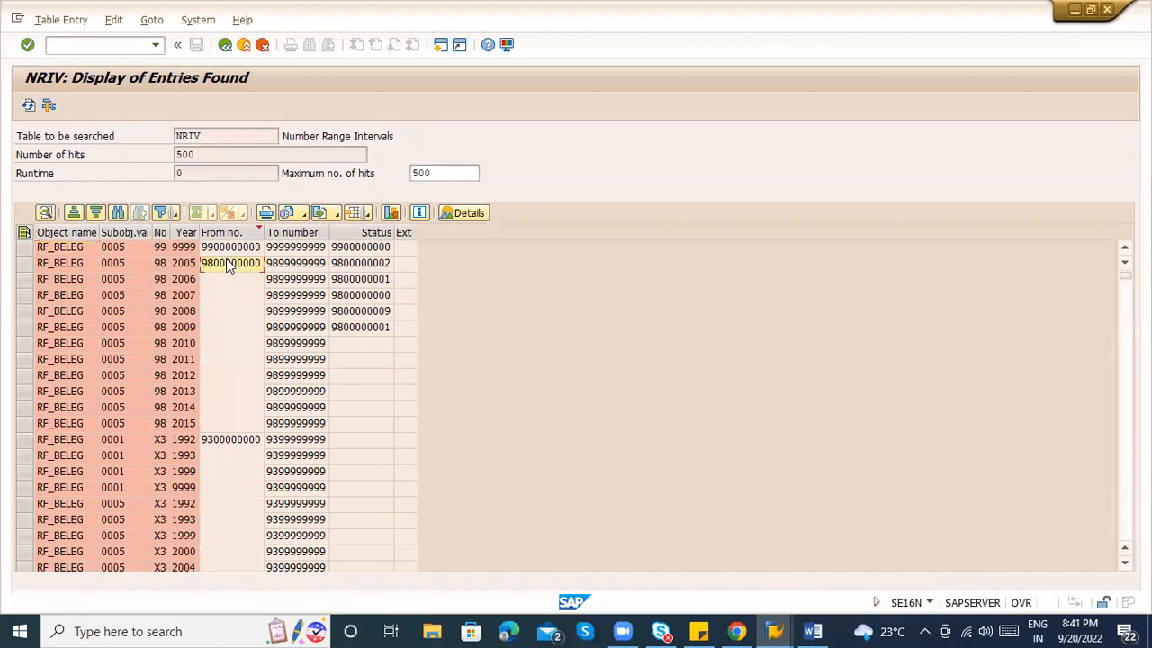
{"action": "key", "text": "alt+Tab"}
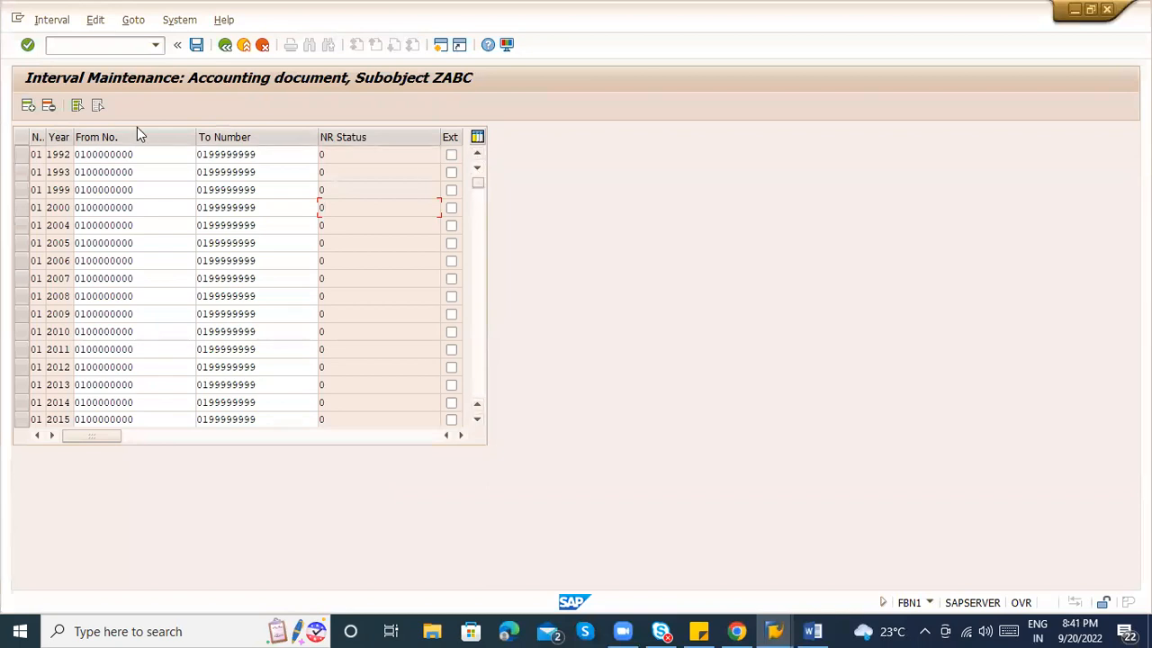
{"action": "left_click", "coordinate": [28, 106]}
{"action": "left_click", "coordinate": [34, 153]}
{"action": "type", "text": "752022"}
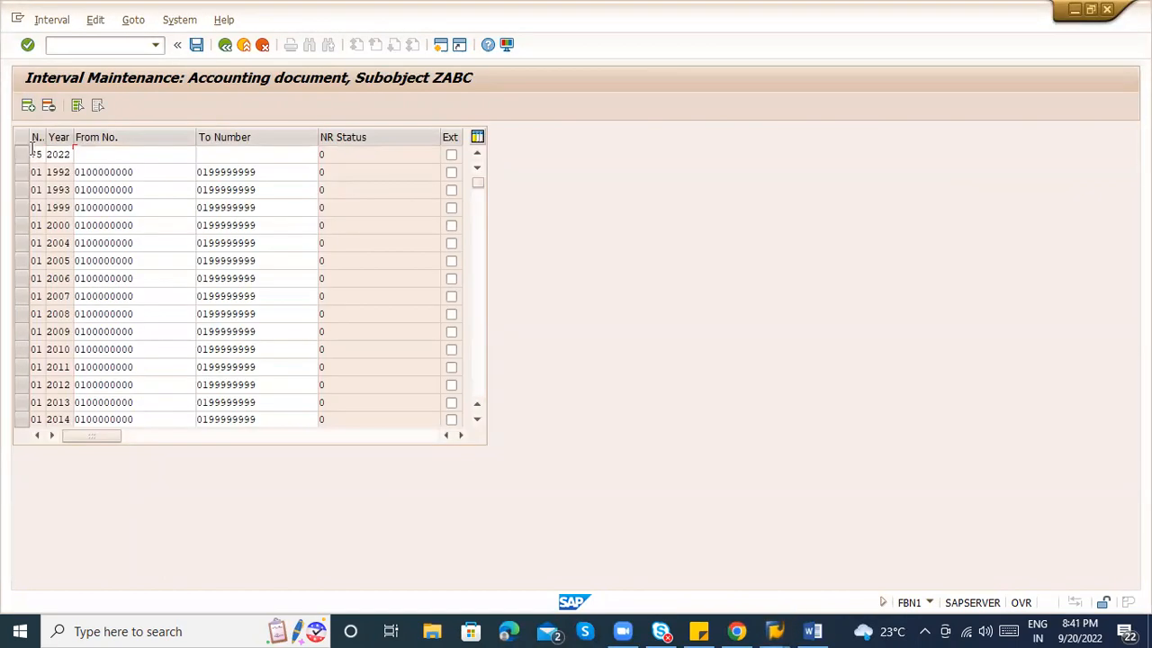
{"action": "type", "text": "9700000000"}
{"action": "key", "text": "Tab"}
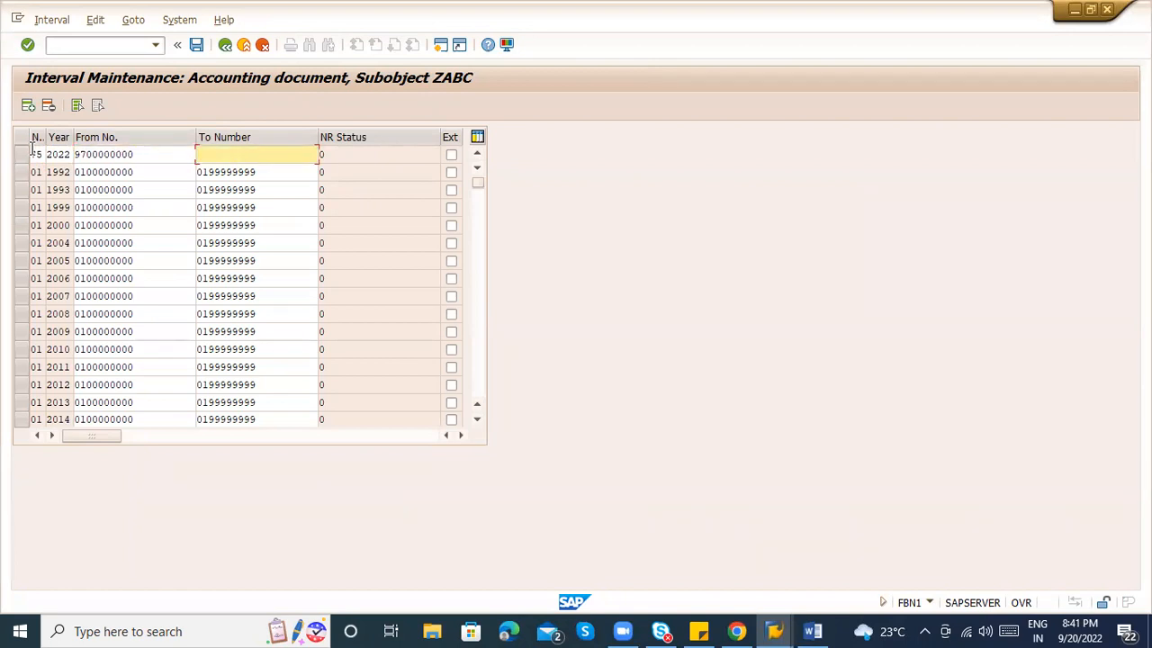
{"action": "type", "text": "9799999999"}
{"action": "key", "text": "Return"}
Save the new interval, acknowledge the transport notice, and return to MIRO.
{"action": "key", "text": "ctrl+s"}
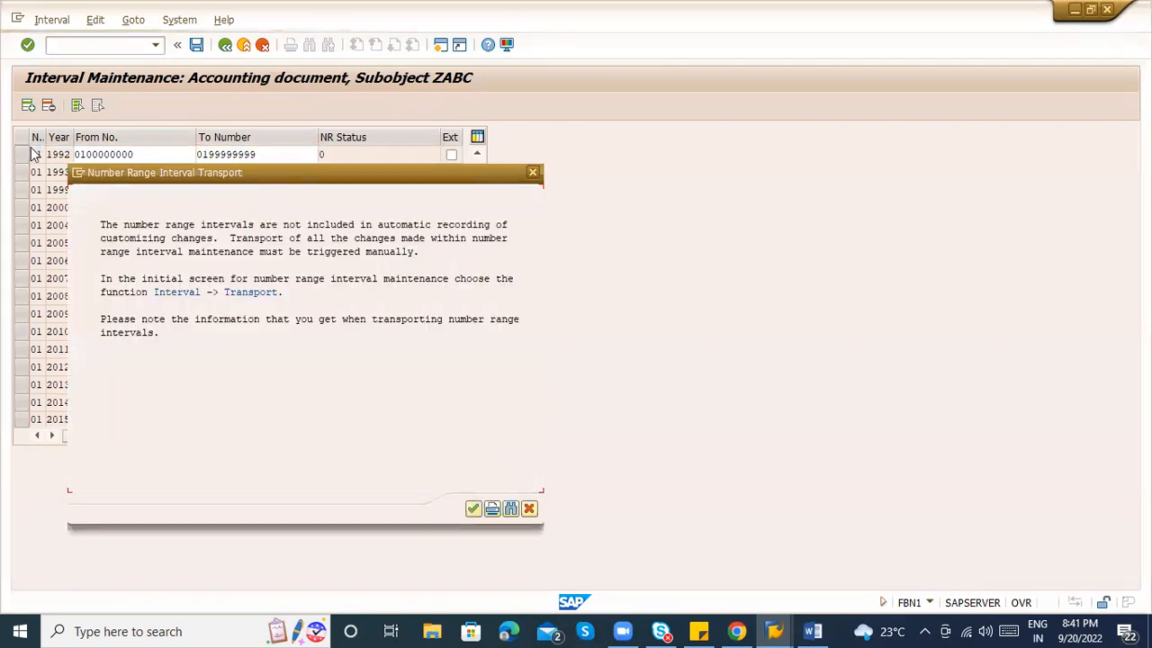
{"action": "key", "text": "Return"}
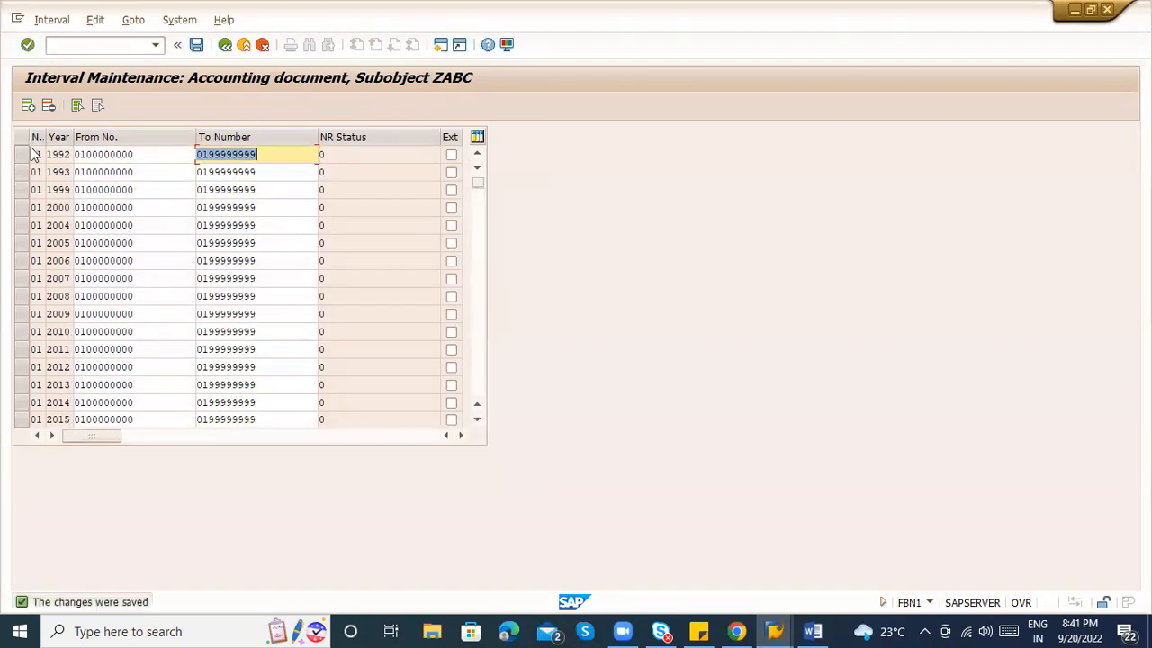
{"action": "key", "text": "alt+Tab"}
{"action": "key", "text": "alt+Tab"}
{"action": "key", "text": "Tab"}
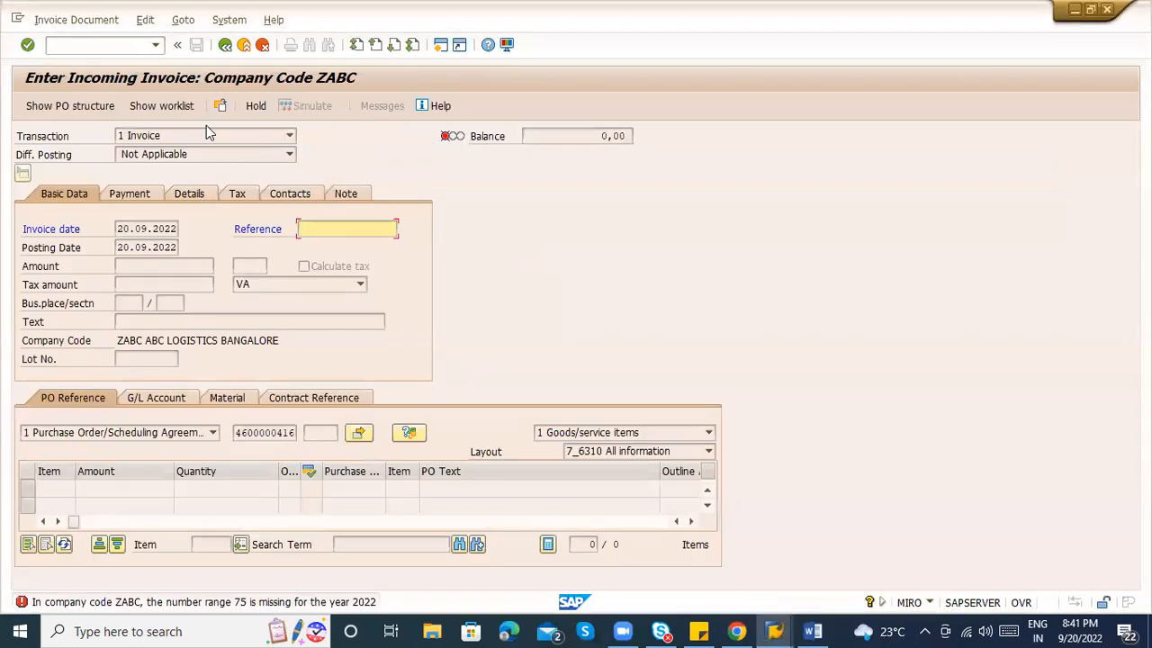
{"action": "left_click", "coordinate": [128, 47]}
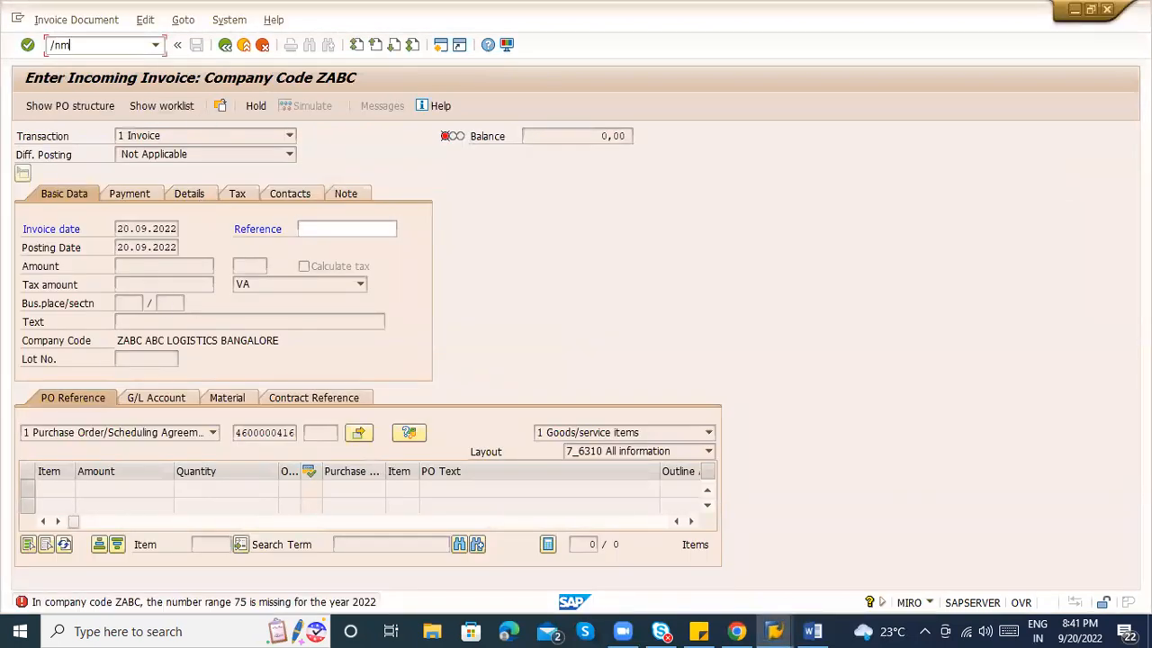
{"action": "key", "text": "Return"}
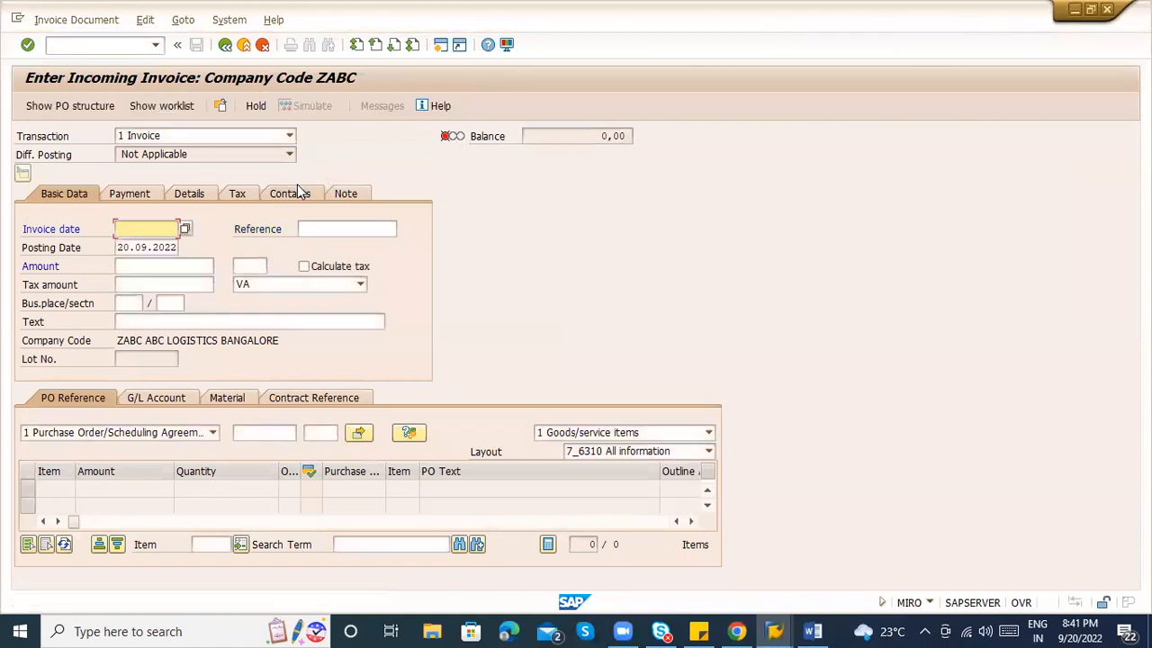
{"action": "key", "text": "space"}
{"action": "key", "text": "Down"}
{"action": "key", "text": "Tab"}
{"action": "key", "text": "space"}
{"action": "key", "text": "Down"}
{"action": "key", "text": "Return"}
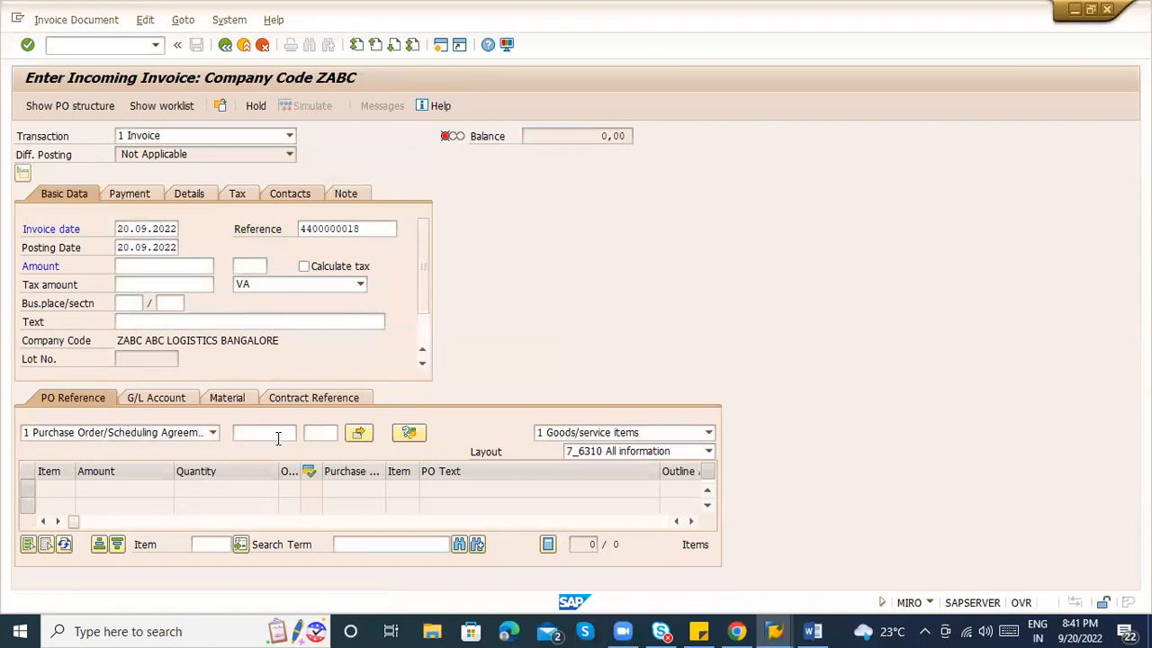
{"action": "left_click", "coordinate": [268, 432]}
{"action": "key", "text": "space"}
{"action": "key", "text": "Down"}
{"action": "key", "text": "Return"}
{"action": "key", "text": "Return"}
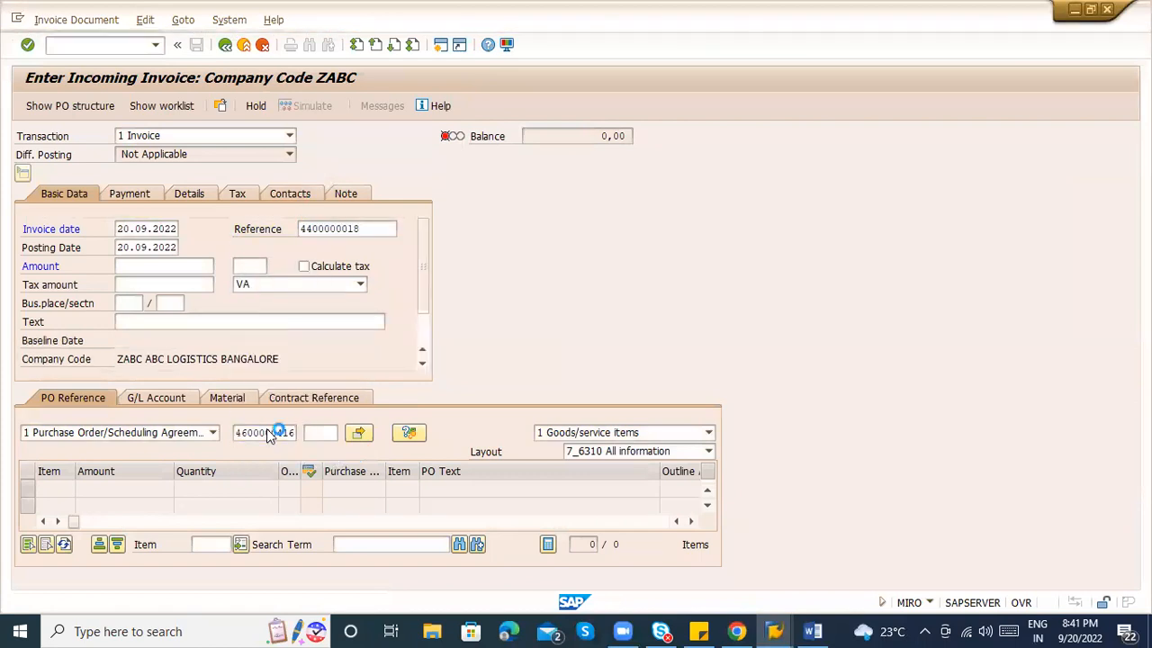
Change the invoice reference to ZXDEE, then re-enter /nmiro after the tax code VA error.
{"action": "left_click", "coordinate": [372, 229]}
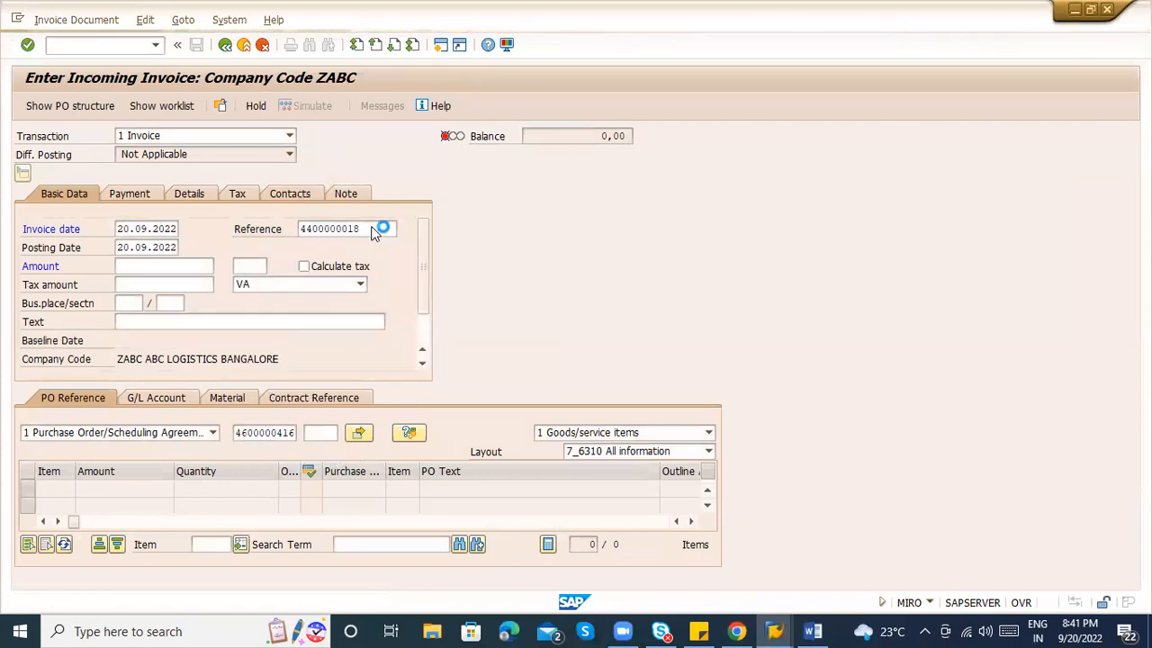
{"action": "key", "text": "BackSpace"}
{"action": "key", "text": "BackSpace"}
{"action": "key", "text": "BackSpace"}
{"action": "key", "text": "BackSpace"}
{"action": "key", "text": "BackSpace"}
{"action": "key", "text": "BackSpace"}
{"action": "key", "text": "BackSpace"}
{"action": "key", "text": "BackSpace"}
{"action": "key", "text": "BackSpace"}
{"action": "key", "text": "BackSpace"}
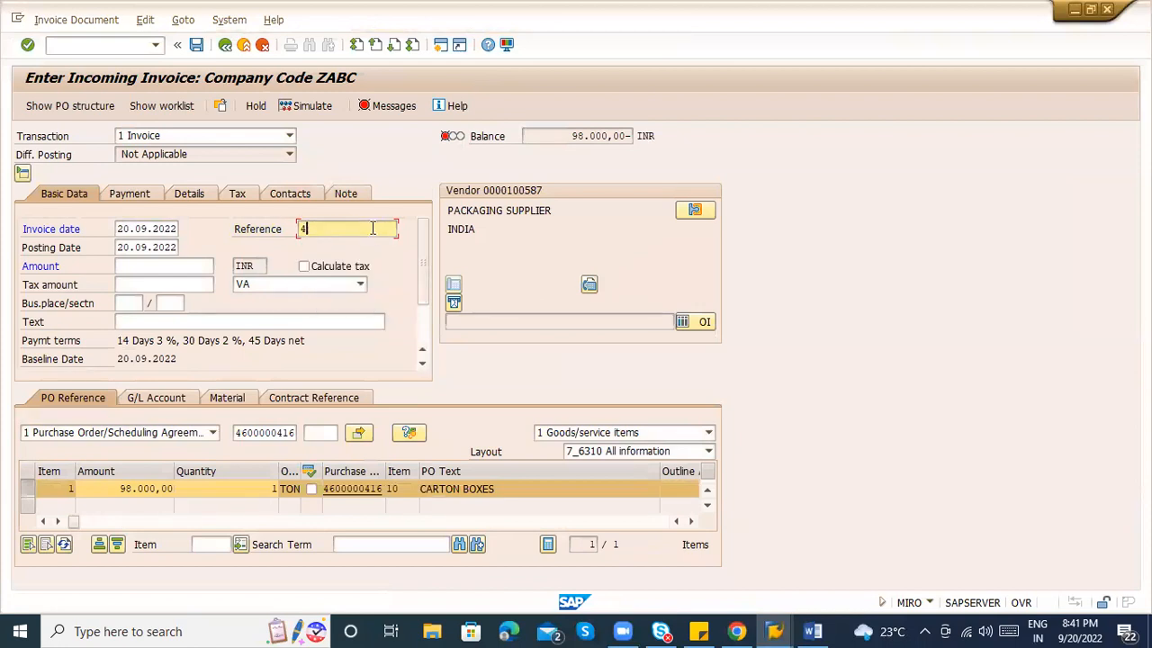
{"action": "type", "text": "2"}
{"action": "type", "text": "XDE"}
{"action": "type", "text": "E"}
{"action": "key", "text": "Return"}
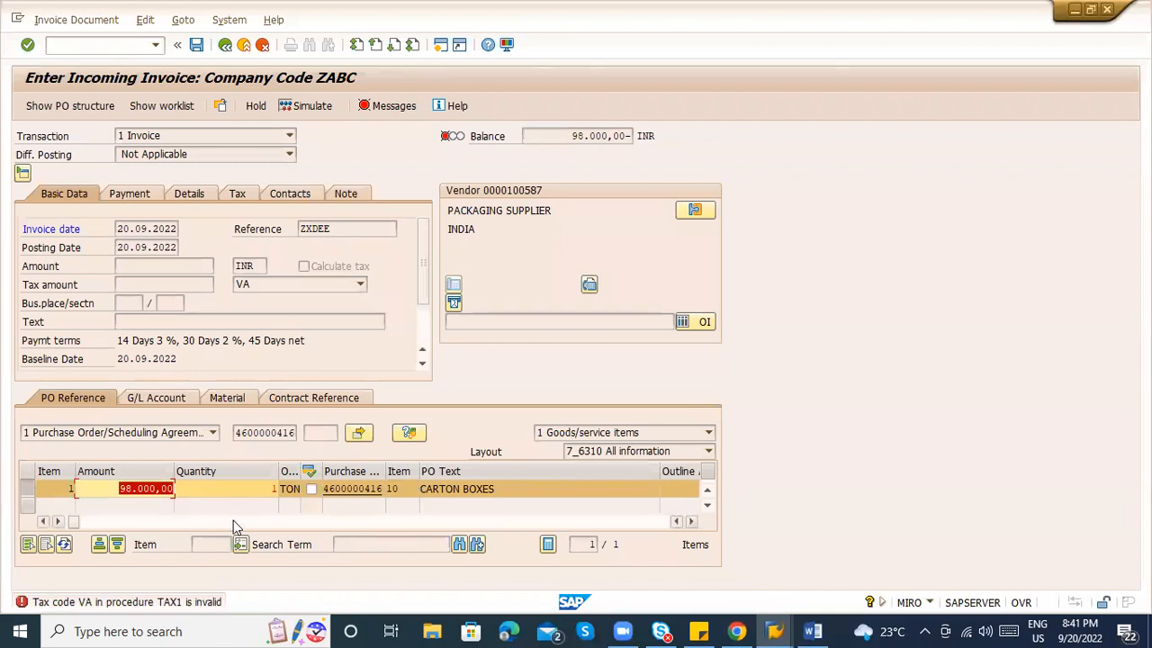
{"action": "left_click", "coordinate": [105, 45]}
{"action": "type", "text": "/nmiro"}
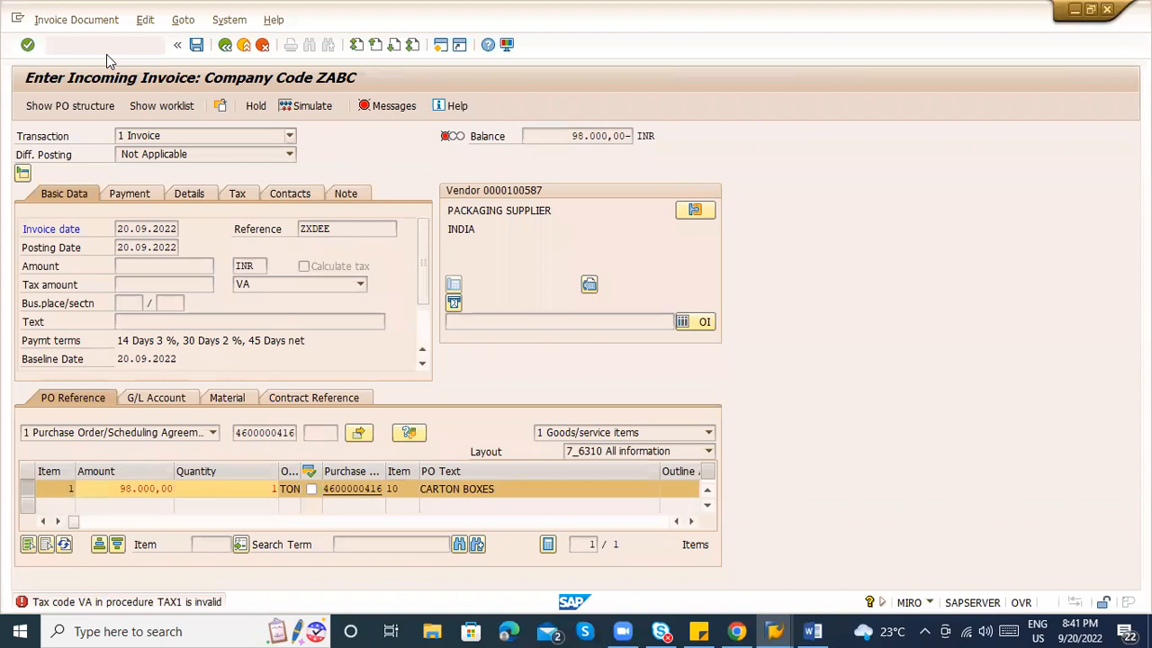
Start a fresh invoice with date 20.09.2022 and the 0% input tax code.
{"action": "key", "text": "Return"}
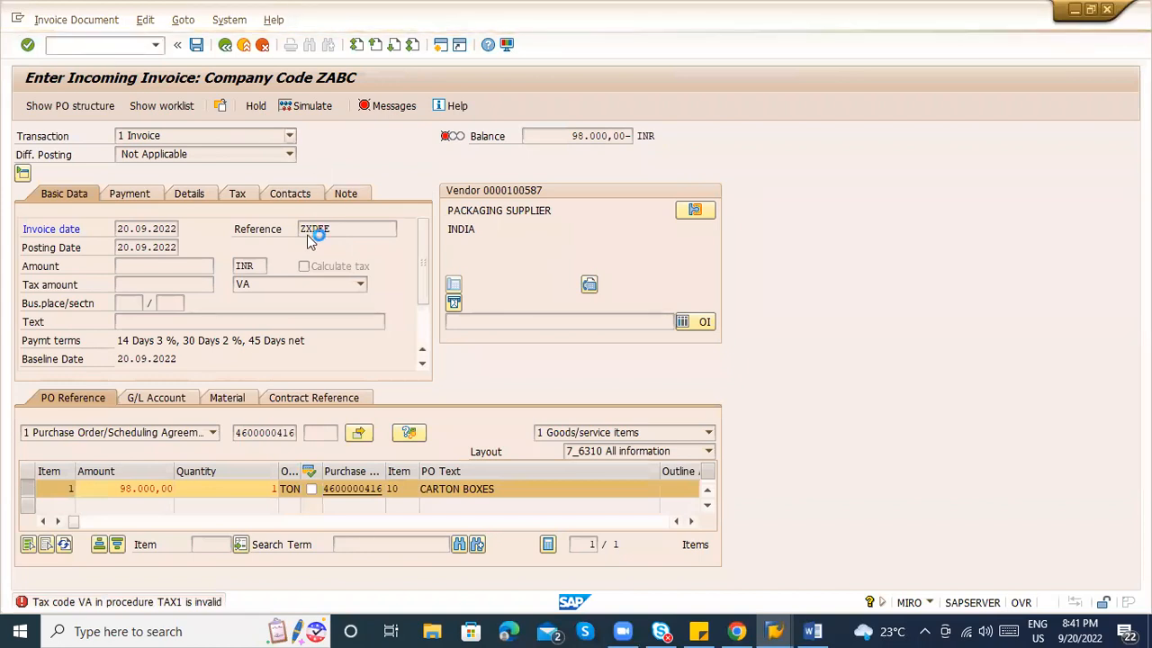
{"action": "left_click", "coordinate": [299, 284]}
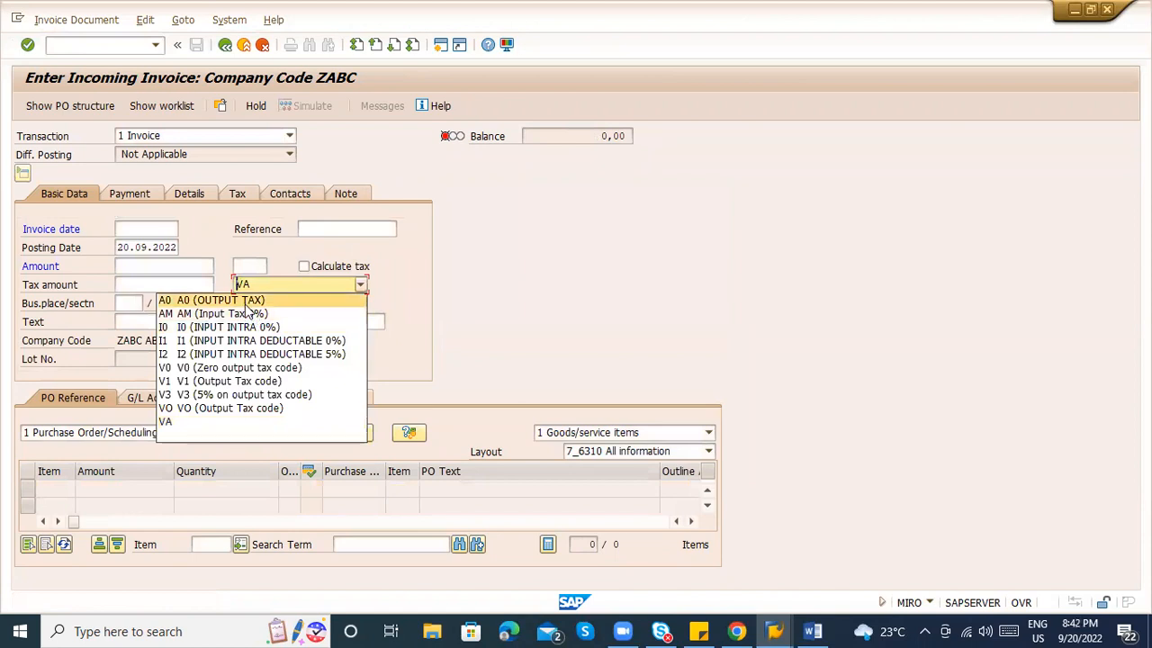
{"action": "left_click", "coordinate": [245, 301]}
{"action": "key", "text": "Down"}
{"action": "key", "text": "Return"}
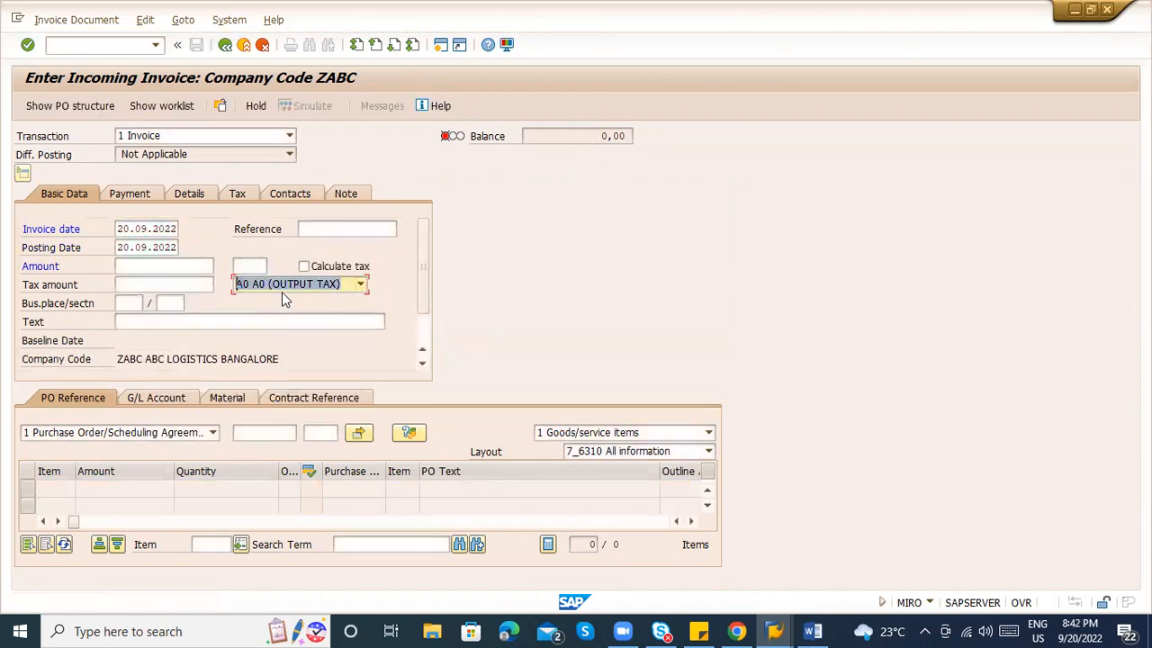
{"action": "left_click", "coordinate": [282, 289]}
{"action": "left_click", "coordinate": [272, 313]}
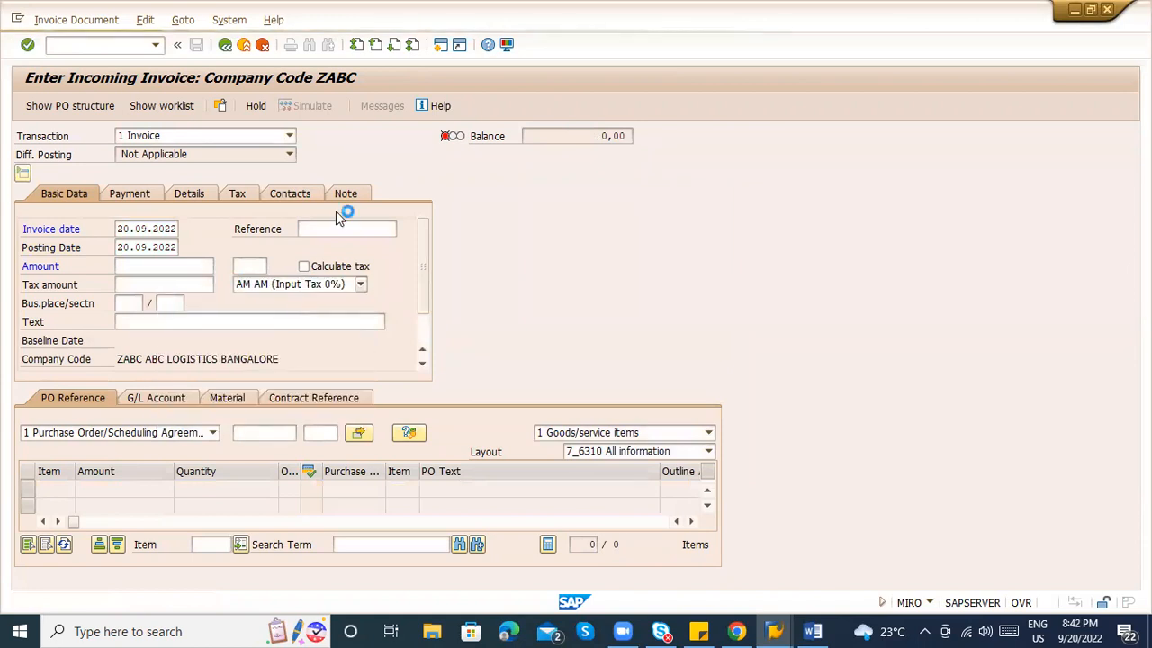
{"action": "left_click", "coordinate": [329, 227]}
{"action": "key", "text": "Down"}
{"action": "key", "text": "Return"}
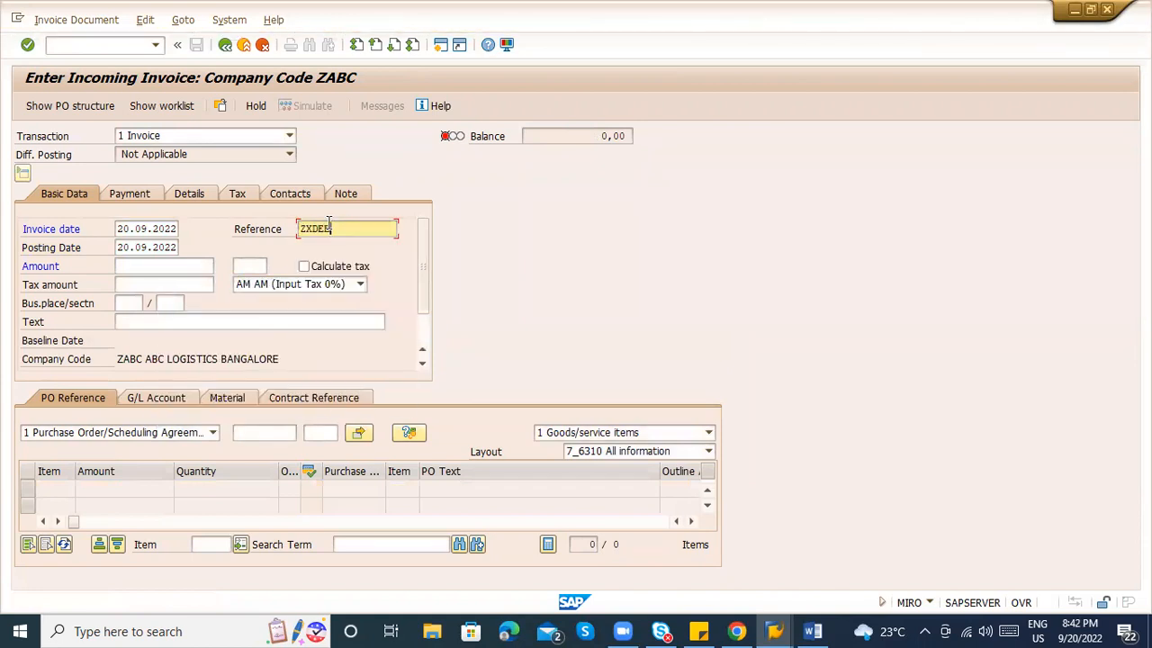
{"action": "left_click", "coordinate": [269, 426]}
{"action": "key", "text": "Down"}
{"action": "key", "text": "Return"}
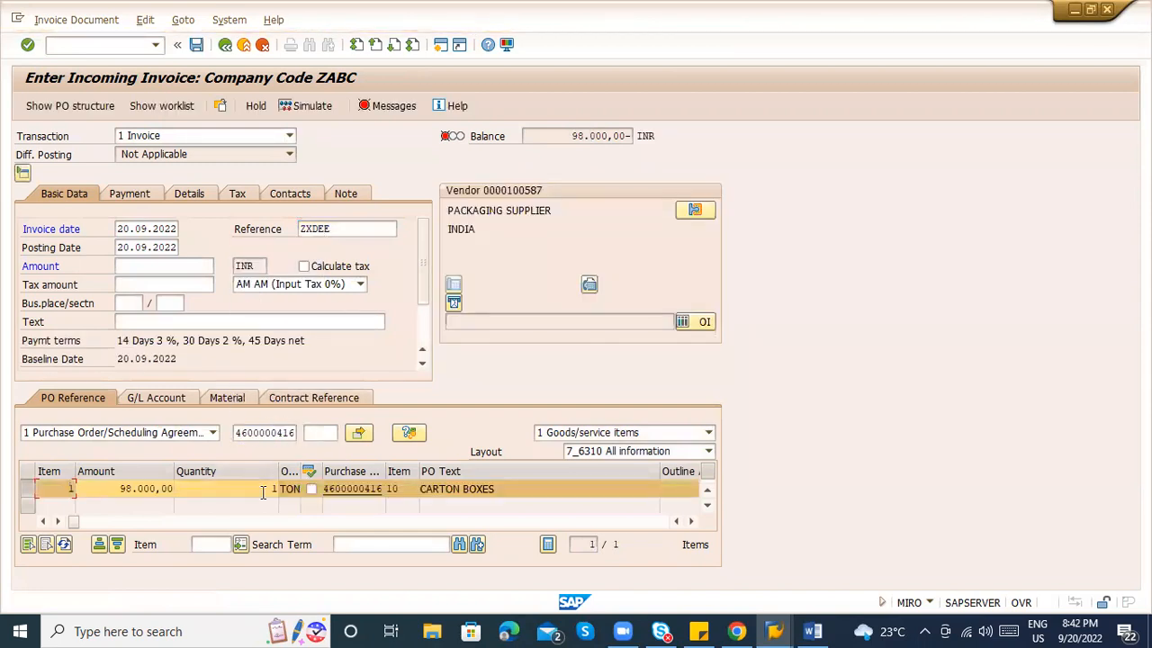
{"action": "left_click", "coordinate": [261, 492]}
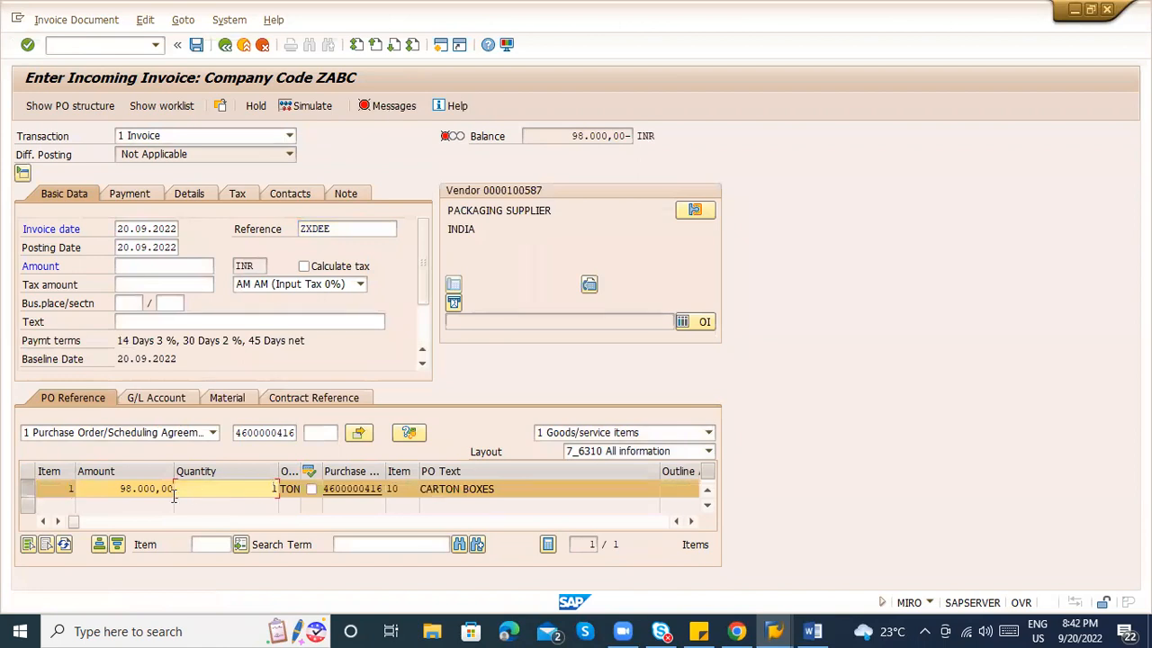
{"action": "left_click", "coordinate": [359, 489]}
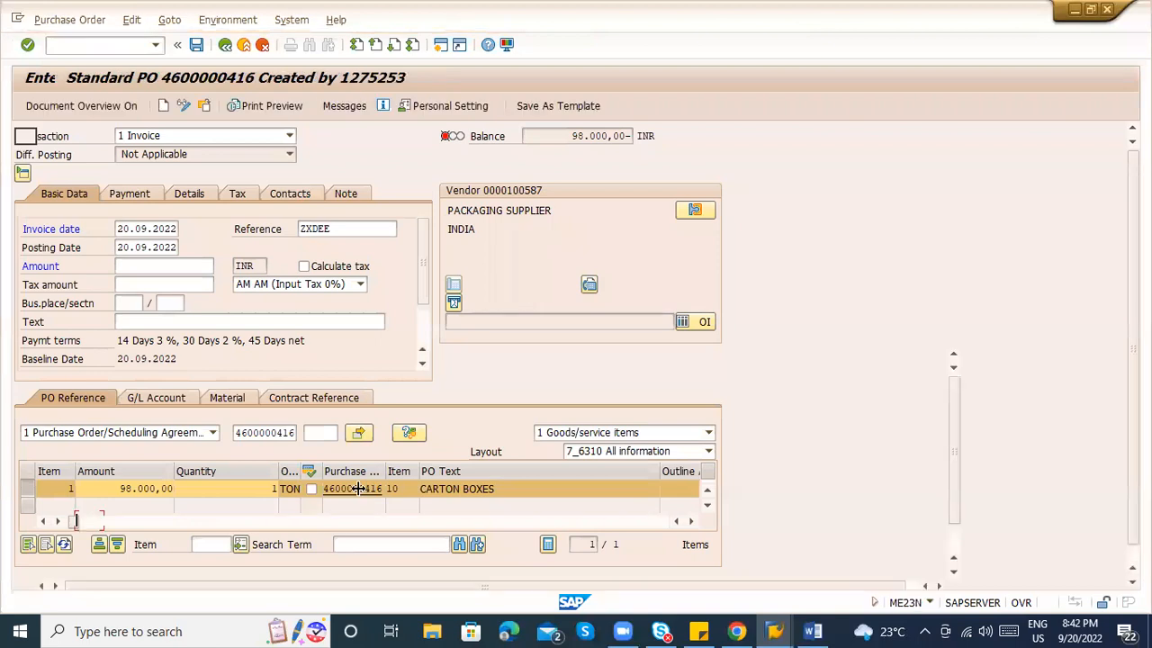
{"action": "left_click_drag", "start_coordinate": [557, 192], "coordinate": [626, 198]}
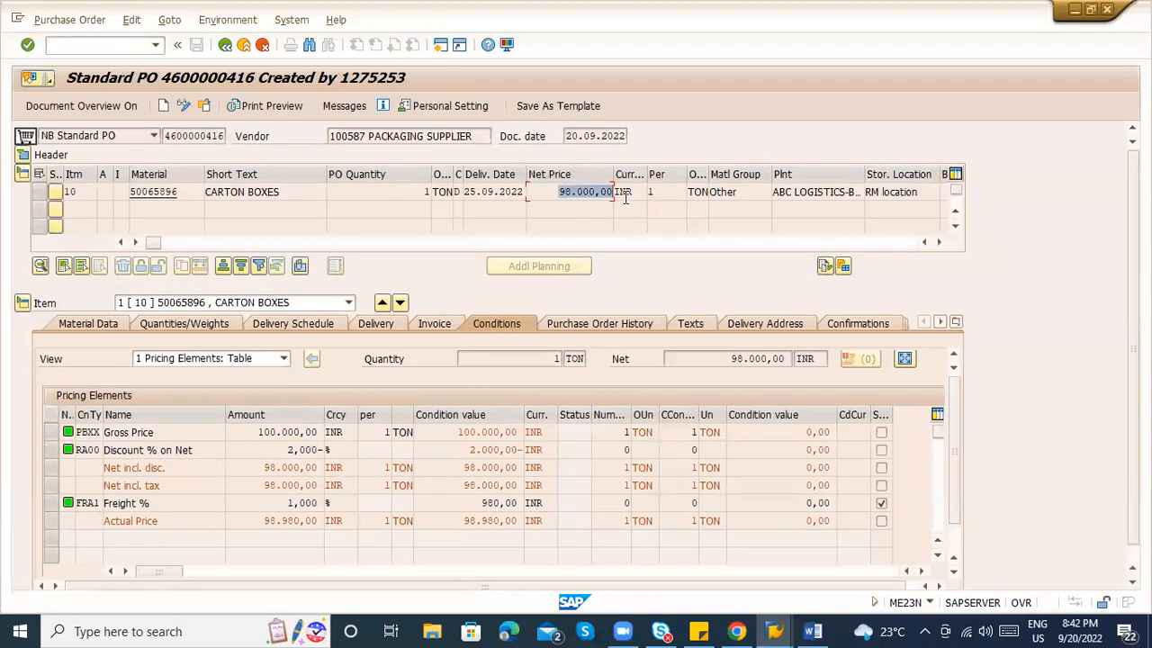
{"action": "left_click", "coordinate": [225, 44]}
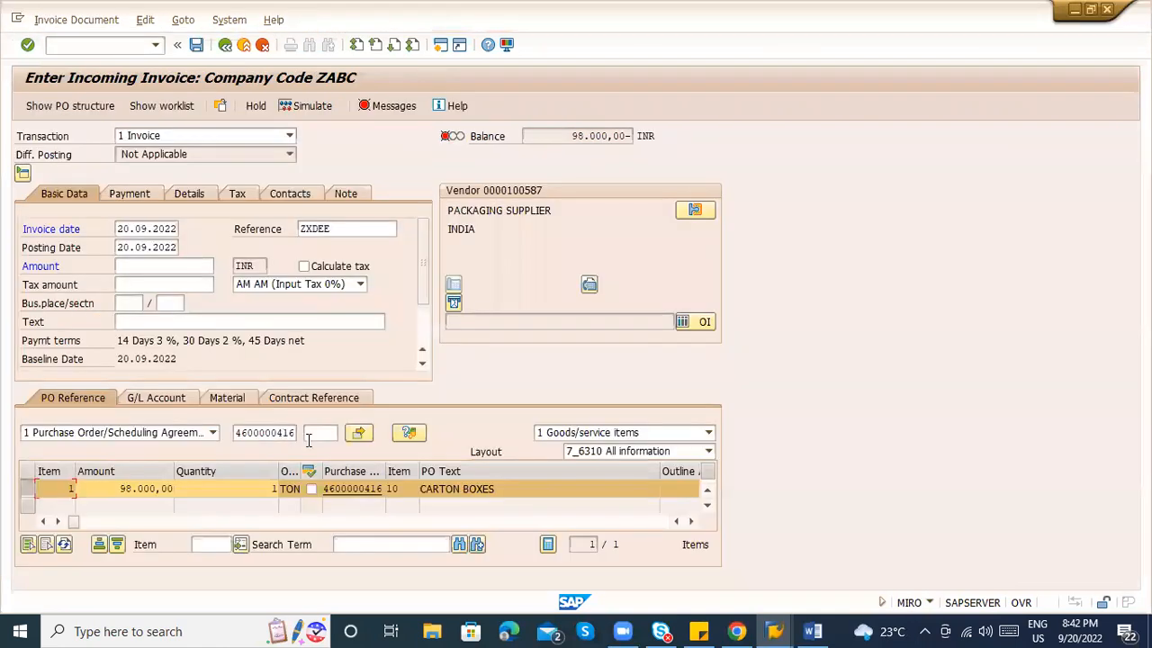
{"action": "left_click", "coordinate": [344, 489]}
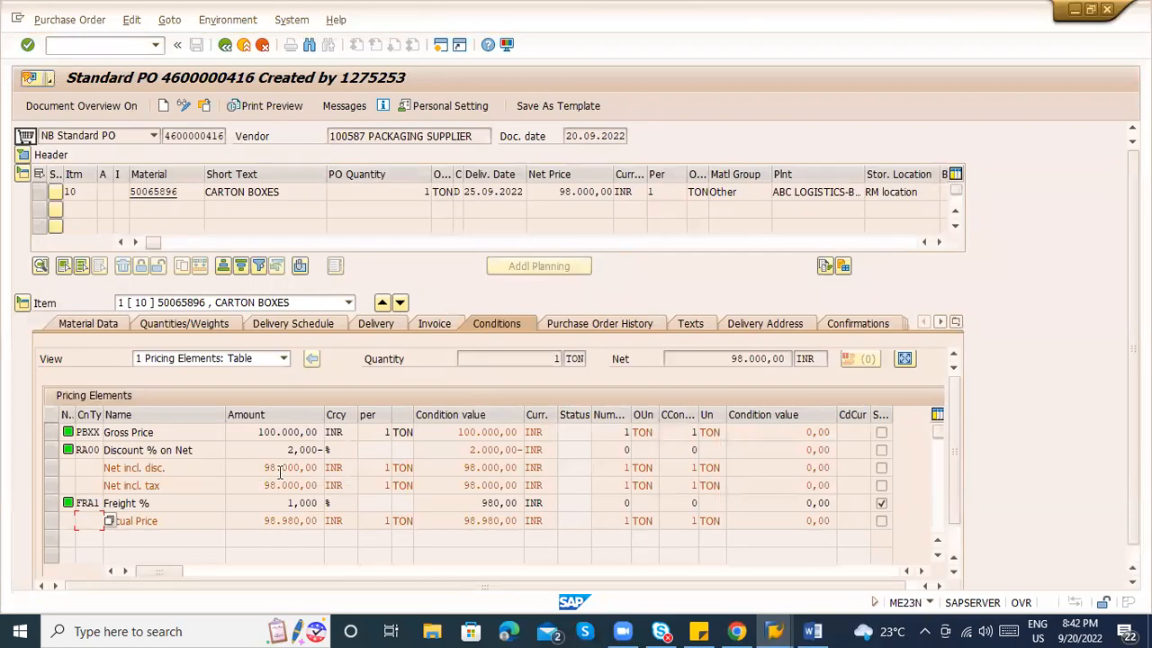
{"action": "left_click", "coordinate": [611, 327]}
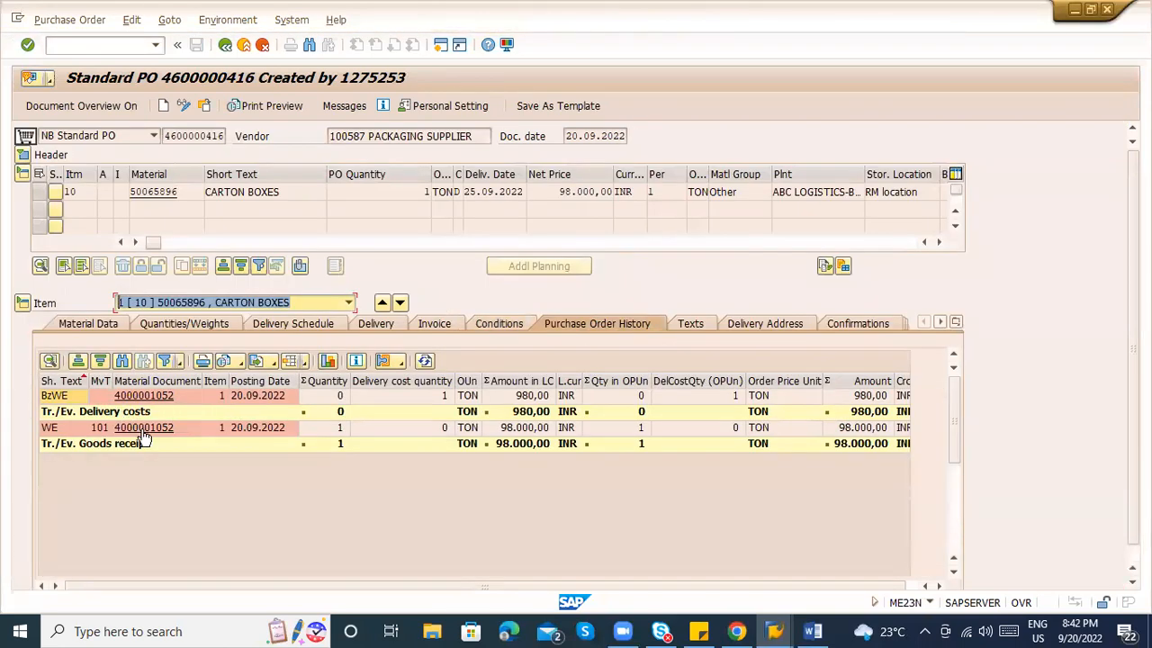
{"action": "left_click", "coordinate": [331, 429]}
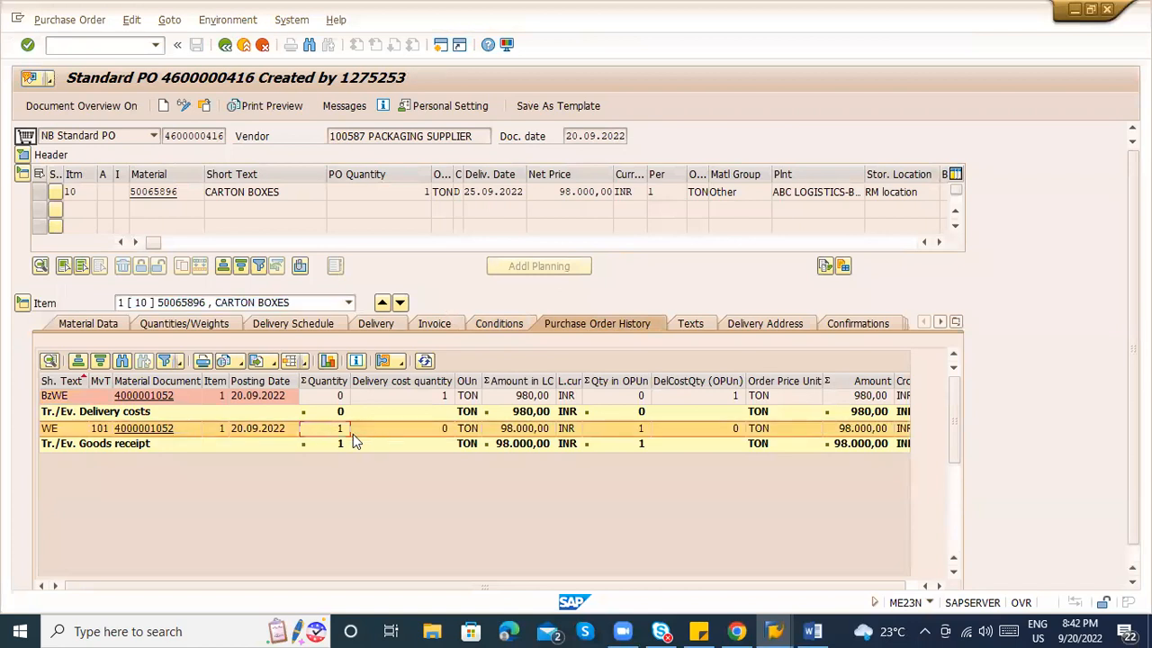
{"action": "left_click", "coordinate": [225, 44]}
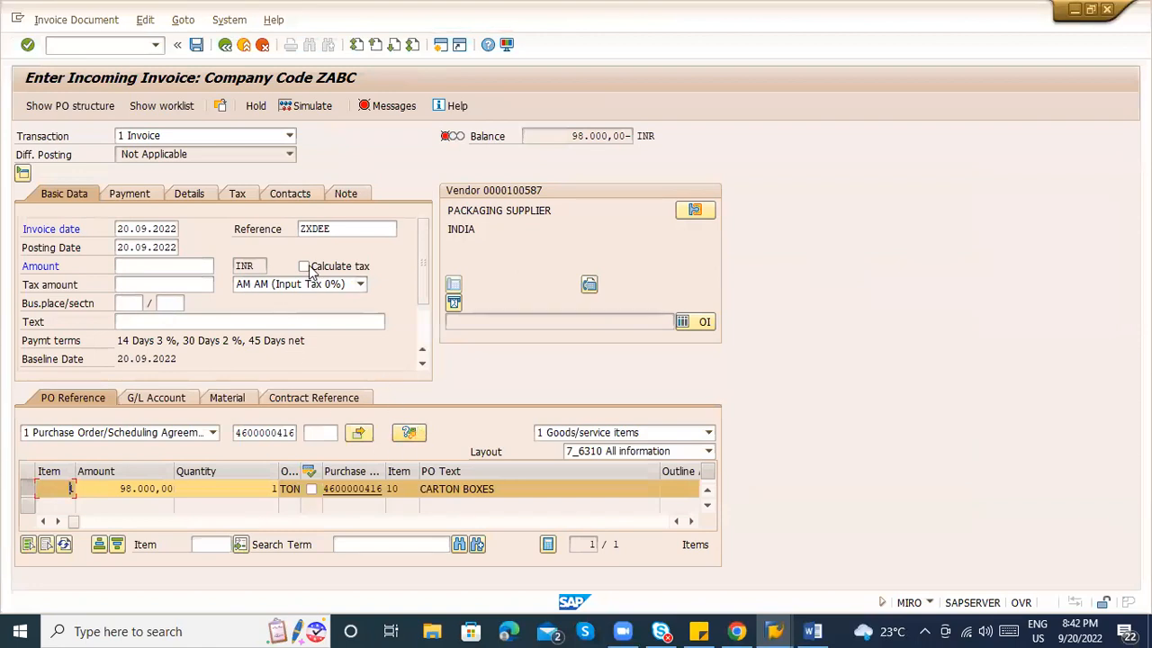
Keep the 0% input tax code and switch on Calculate tax.
{"action": "left_click", "coordinate": [148, 520]}
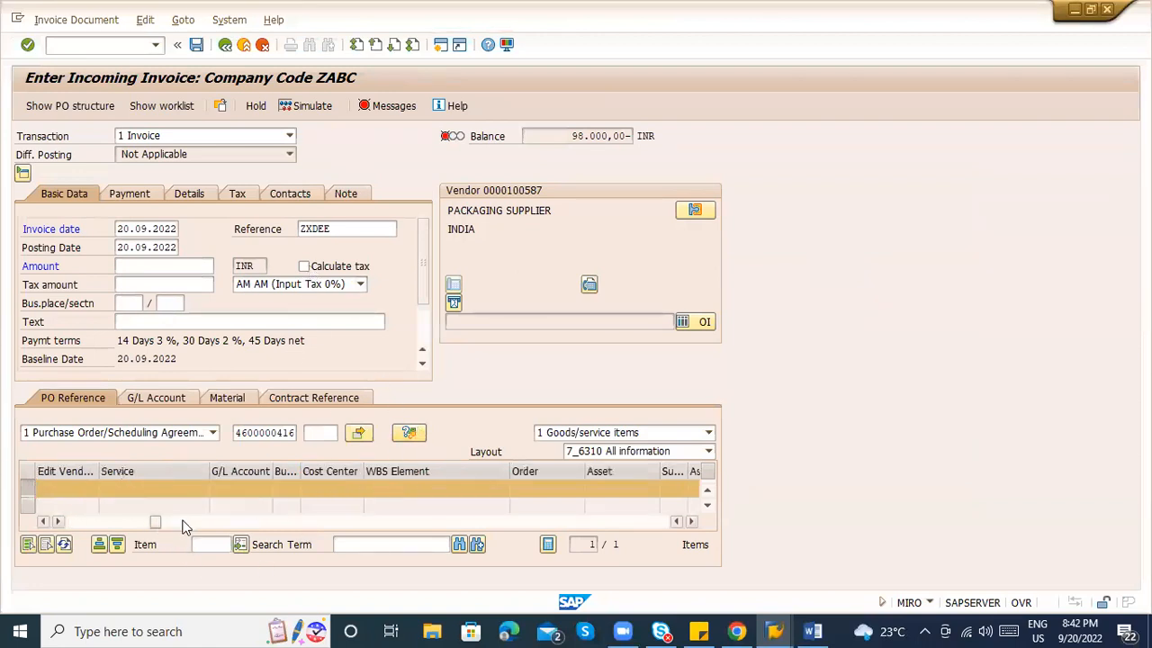
{"action": "left_click", "coordinate": [182, 522]}
{"action": "left_click_drag", "start_coordinate": [188, 521], "coordinate": [111, 522]}
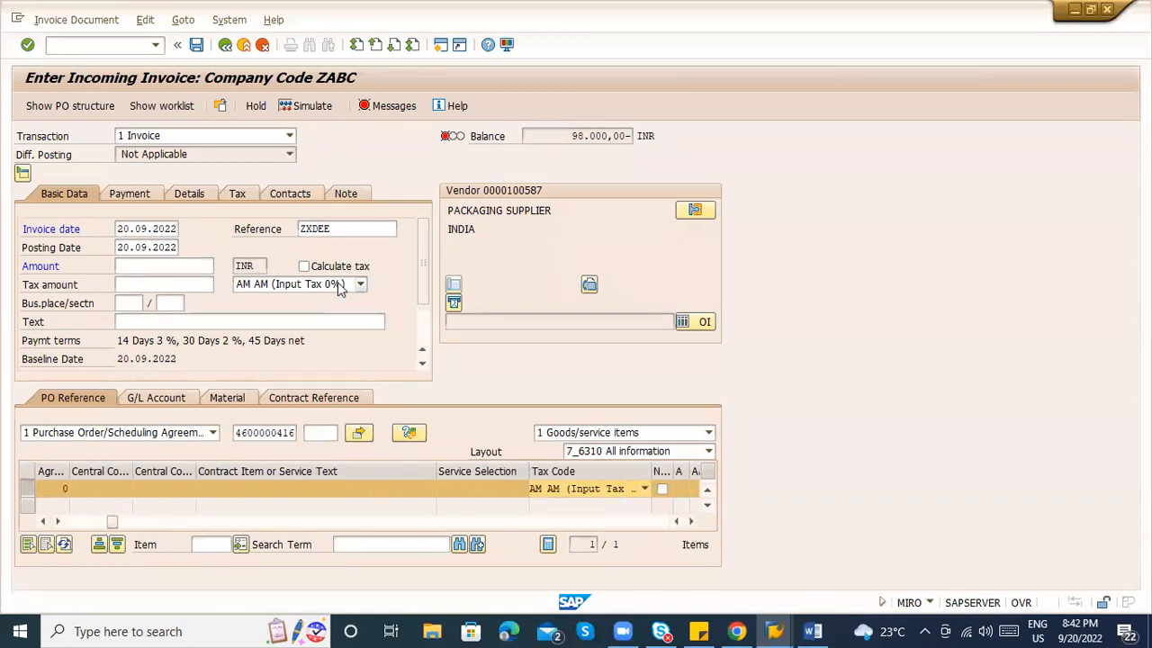
{"action": "left_click", "coordinate": [338, 282]}
{"action": "left_click", "coordinate": [502, 186]}
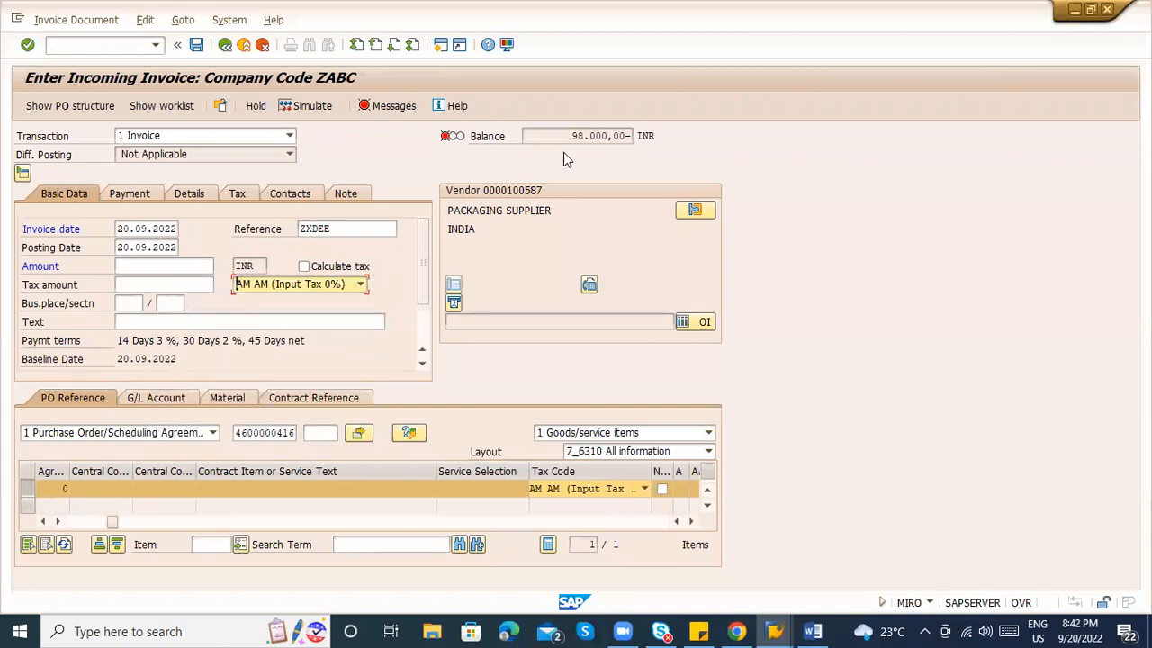
{"action": "left_click", "coordinate": [162, 268]}
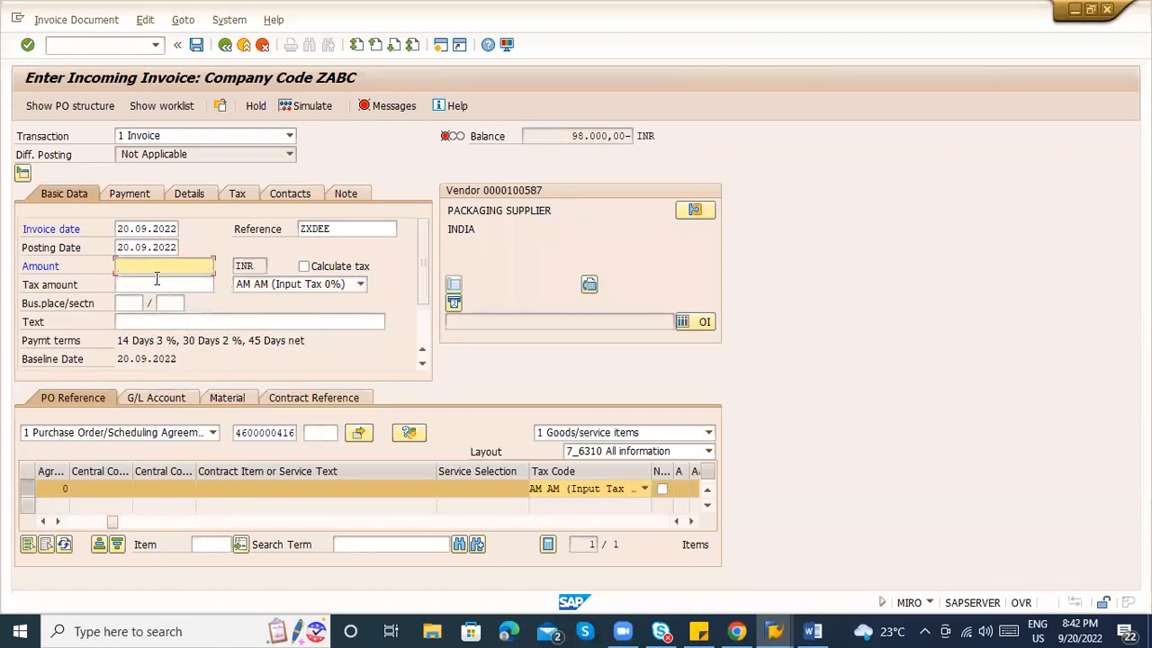
{"action": "left_click", "coordinate": [144, 283]}
{"action": "left_click", "coordinate": [303, 266]}
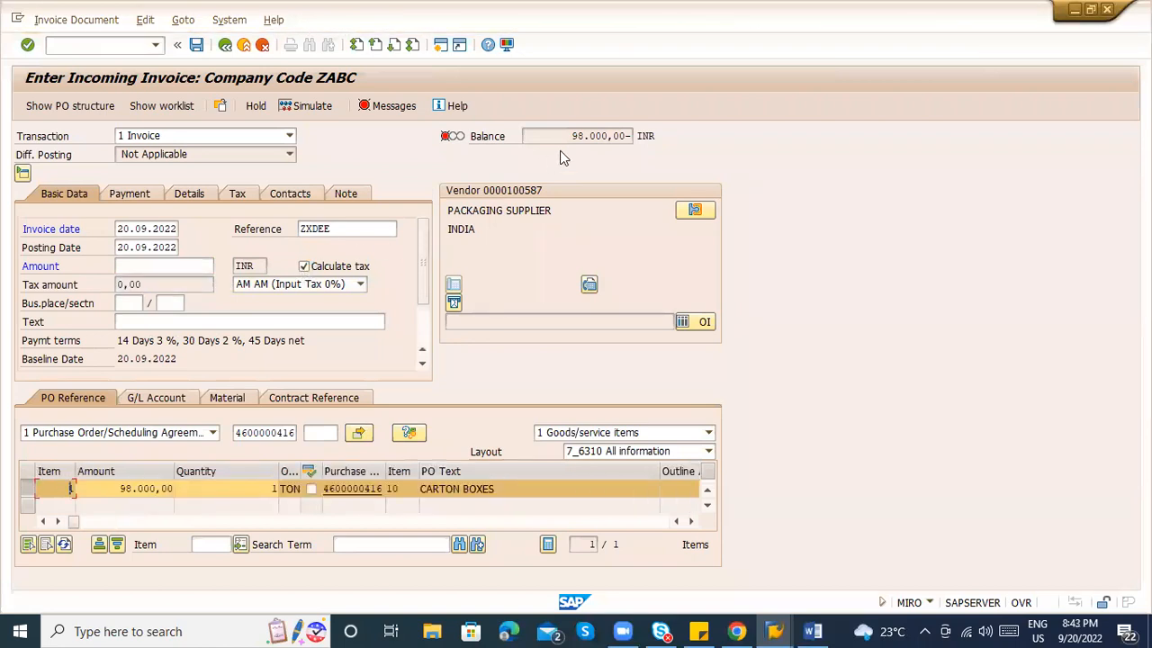
Enter 98.000,00 as the invoice amount so the balance is 0,00, then simulate.
{"action": "left_click_drag", "start_coordinate": [568, 136], "coordinate": [624, 132]}
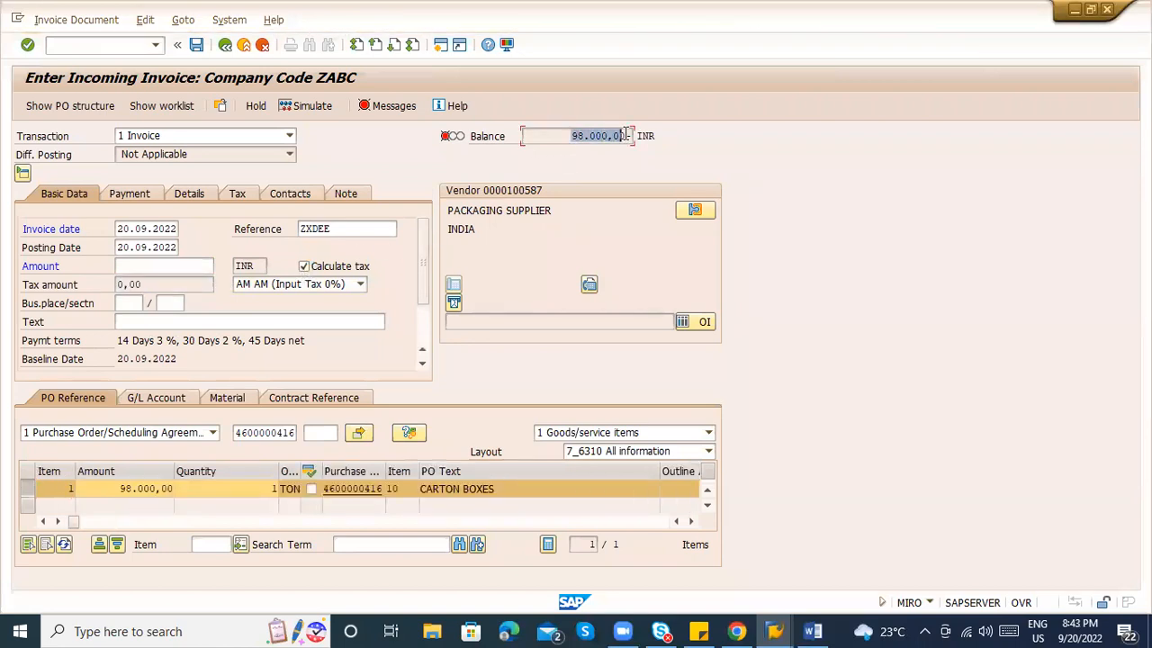
{"action": "left_click", "coordinate": [628, 135]}
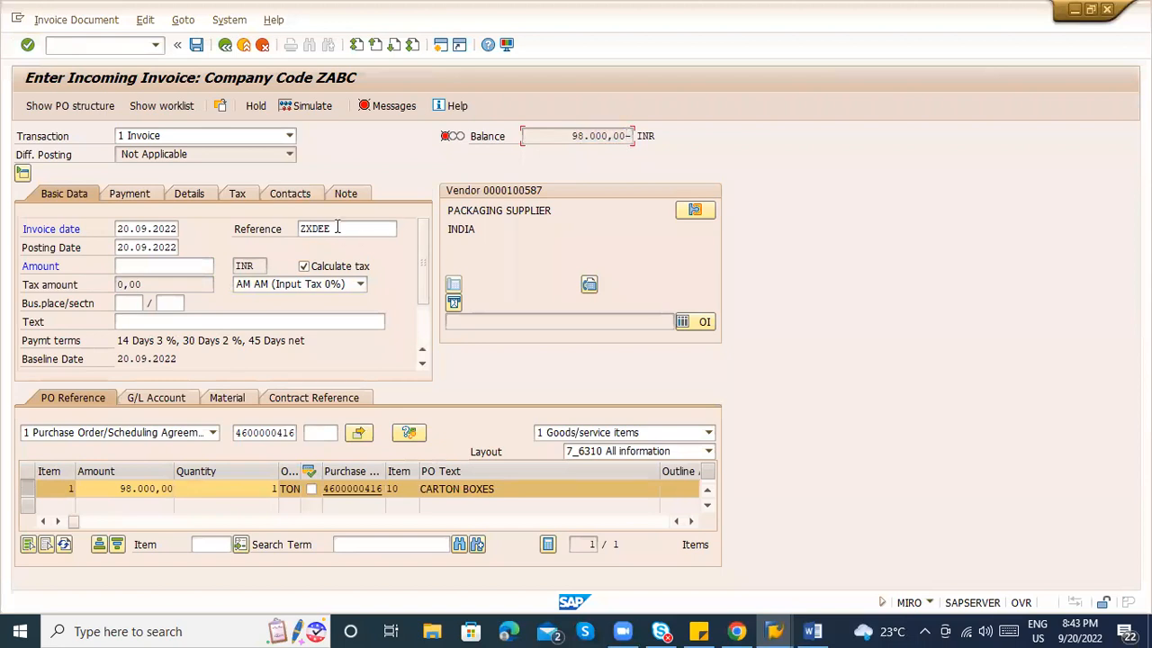
{"action": "left_click", "coordinate": [123, 268]}
{"action": "type", "text": "98.000,00"}
{"action": "key", "text": "Return"}
{"action": "left_click", "coordinate": [181, 267]}
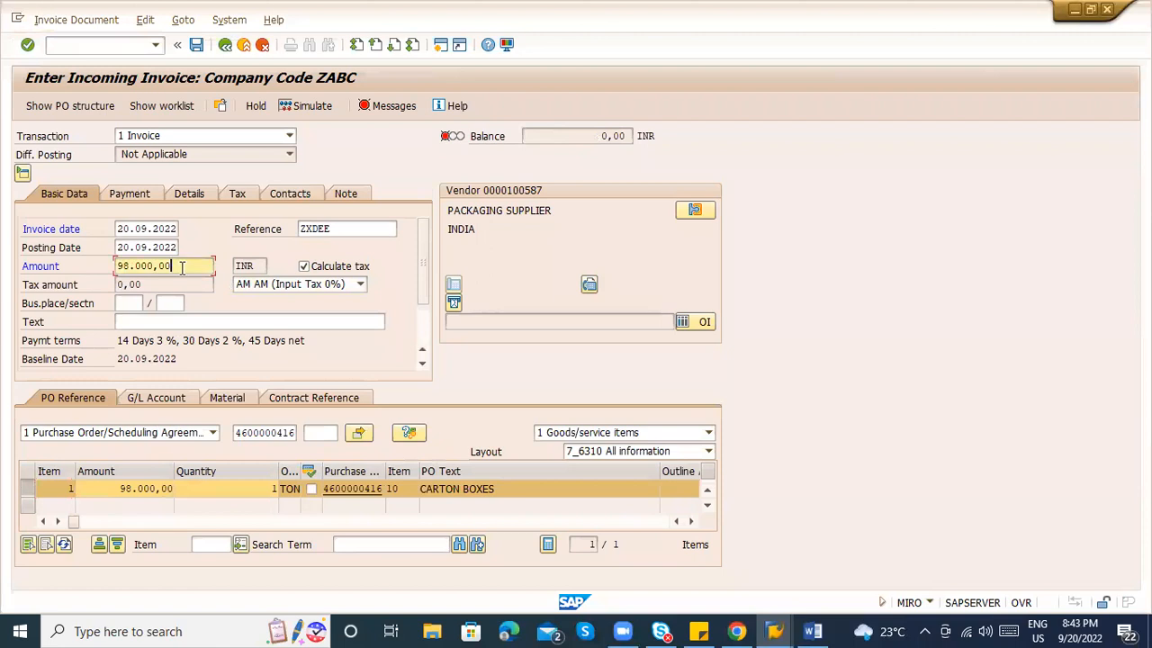
{"action": "left_click", "coordinate": [305, 114]}
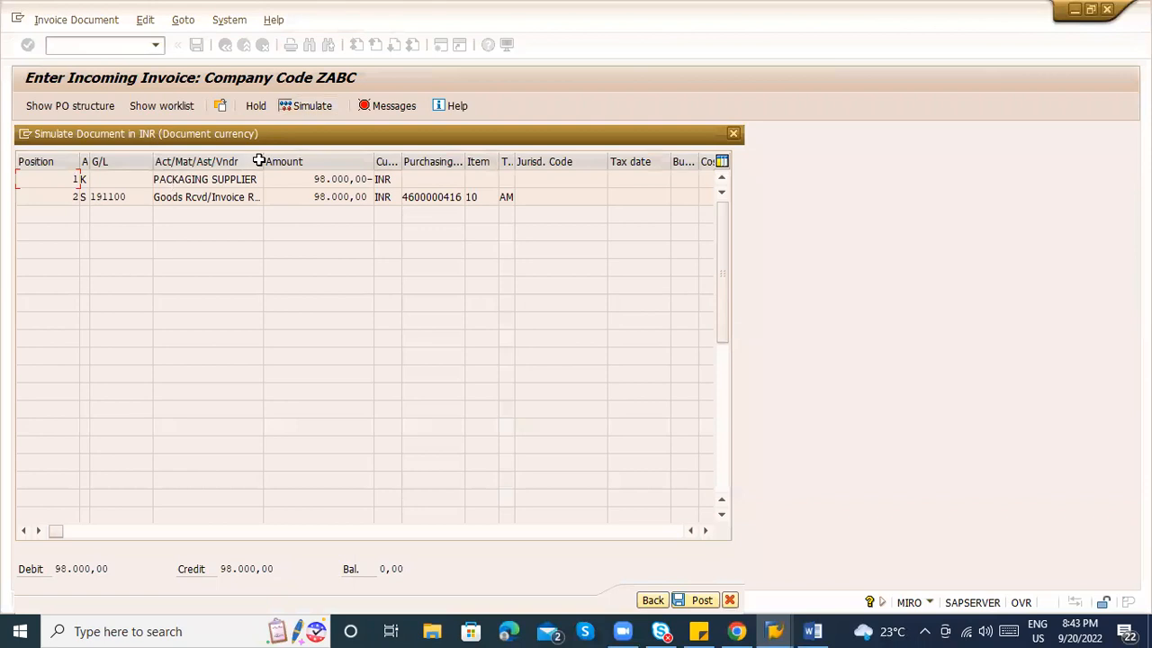
{"action": "left_click_drag", "start_coordinate": [263, 162], "coordinate": [518, 172]}
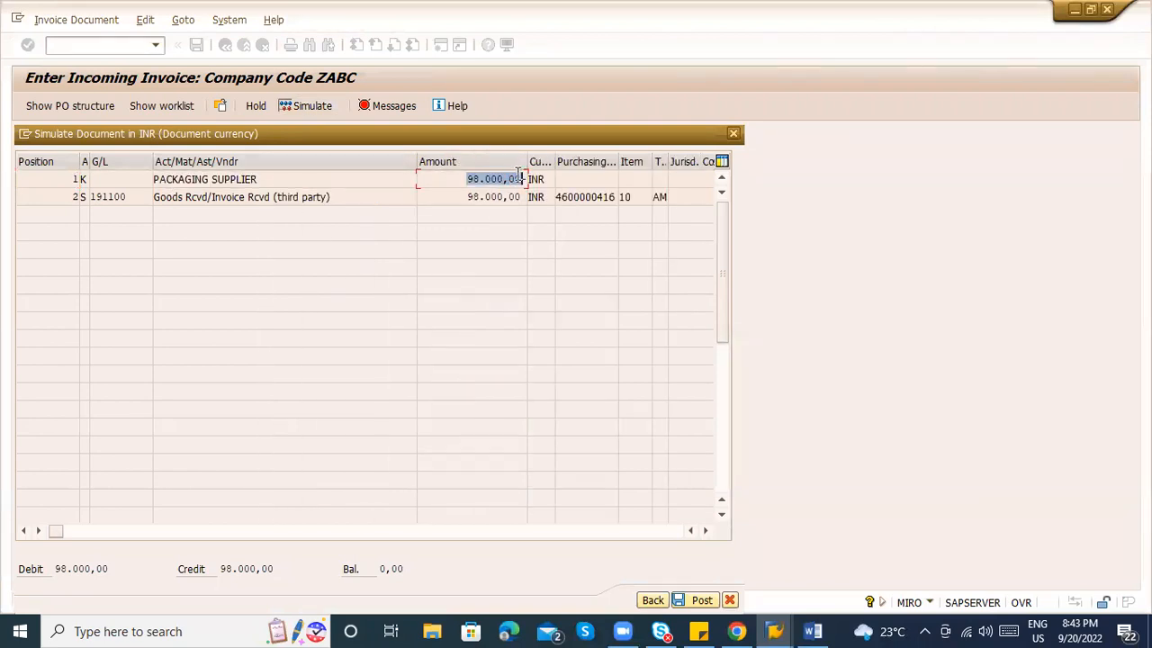
{"action": "left_click_drag", "start_coordinate": [351, 196], "coordinate": [152, 196]}
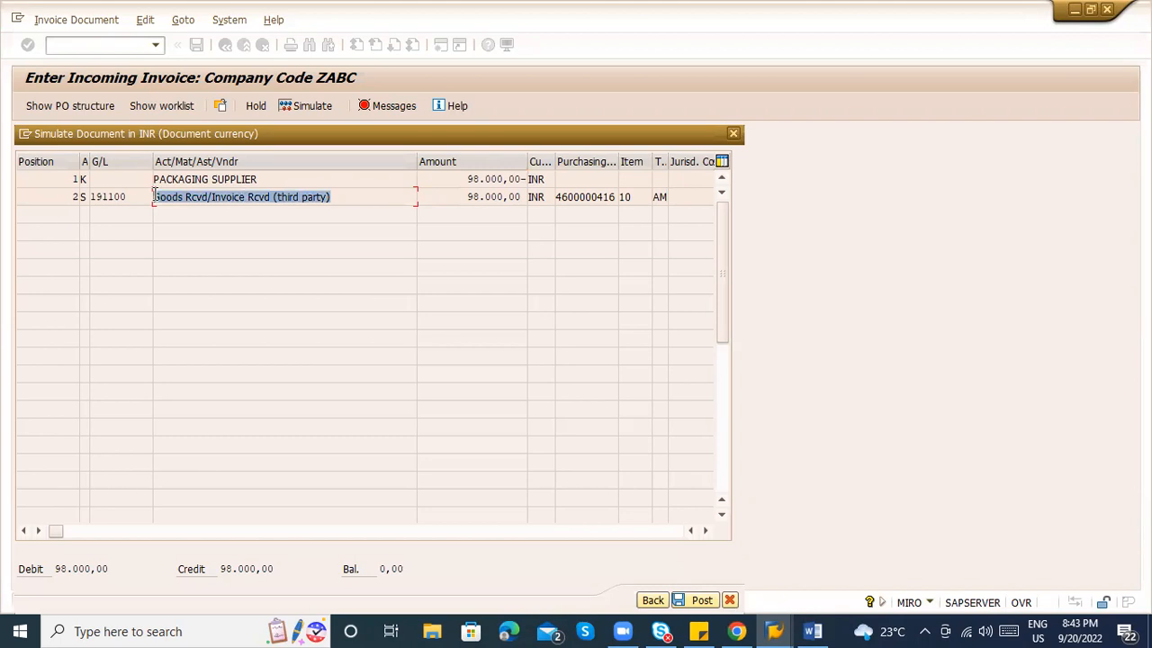
{"action": "left_click", "coordinate": [379, 205]}
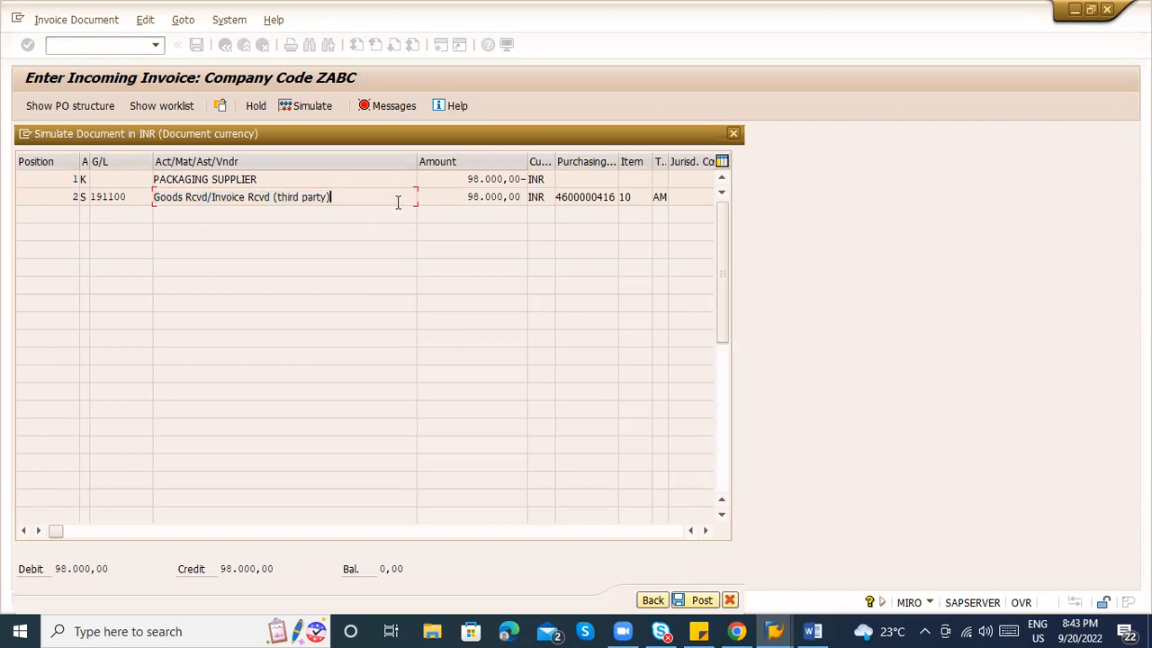
{"action": "left_click_drag", "start_coordinate": [355, 196], "coordinate": [175, 213]}
{"action": "left_click_drag", "start_coordinate": [259, 179], "coordinate": [150, 176]}
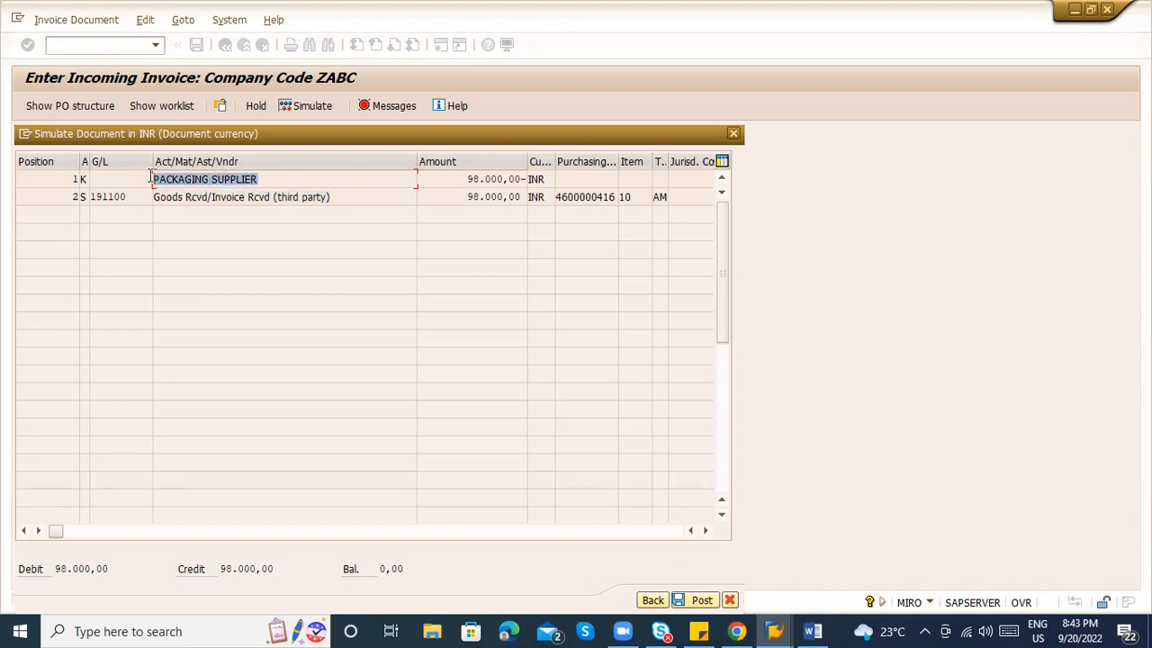
{"action": "left_click", "coordinate": [268, 179]}
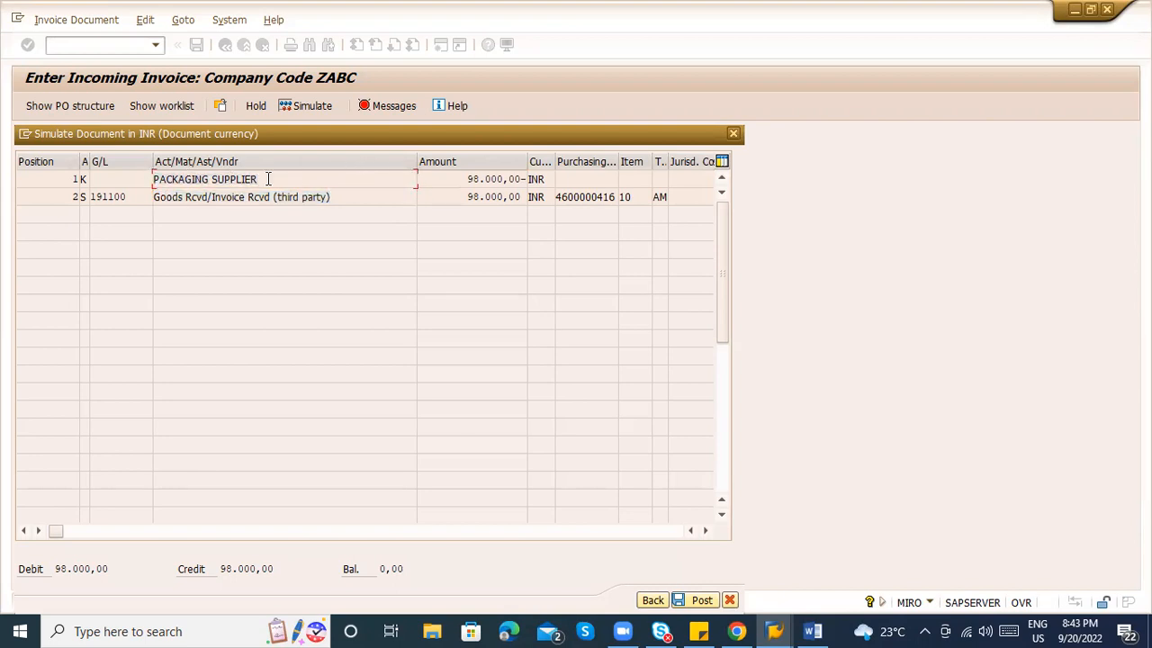
{"action": "left_click_drag", "start_coordinate": [268, 179], "coordinate": [133, 184]}
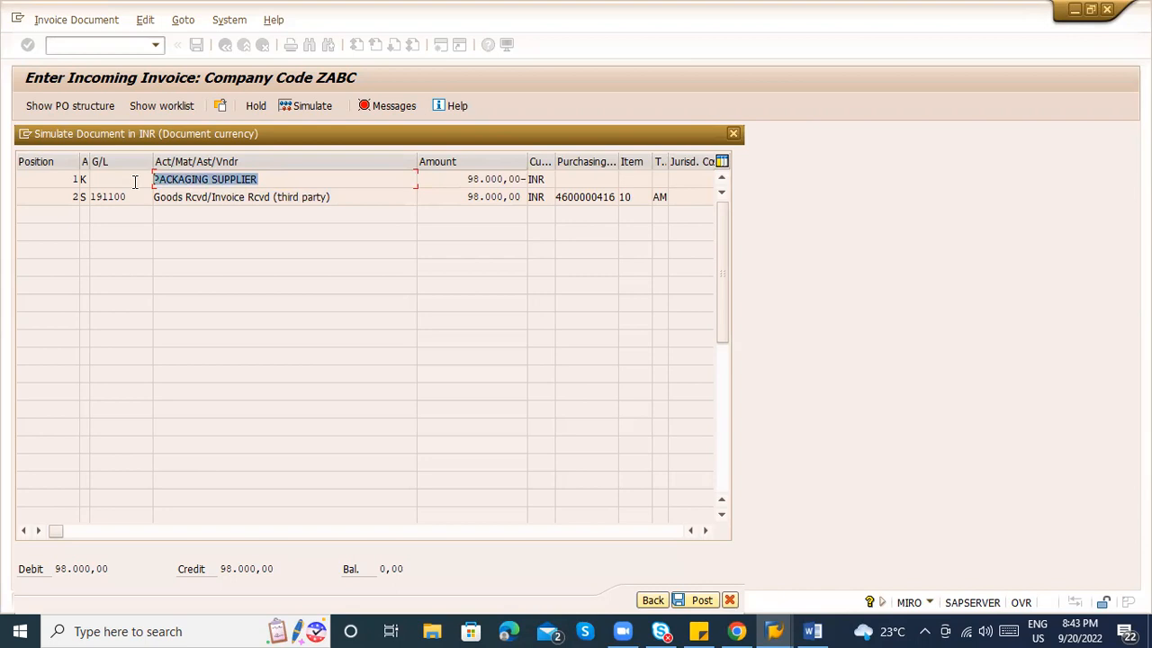
{"action": "left_click", "coordinate": [704, 600]}
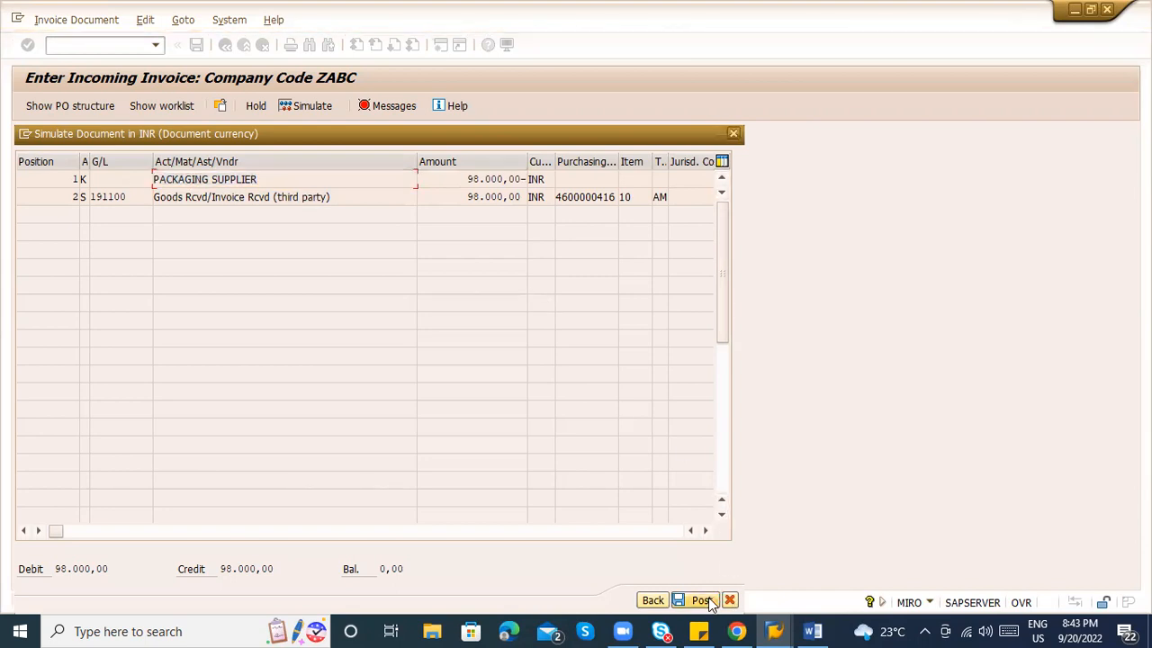
{"action": "key", "text": "Return"}
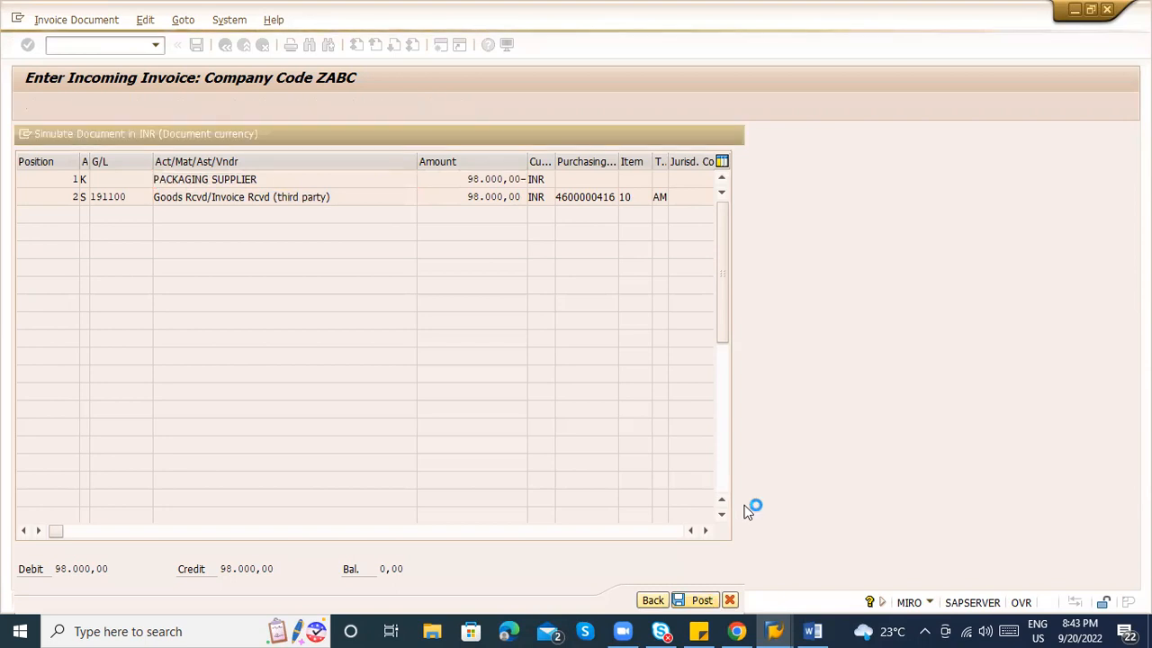
{"action": "left_click", "coordinate": [374, 105]}
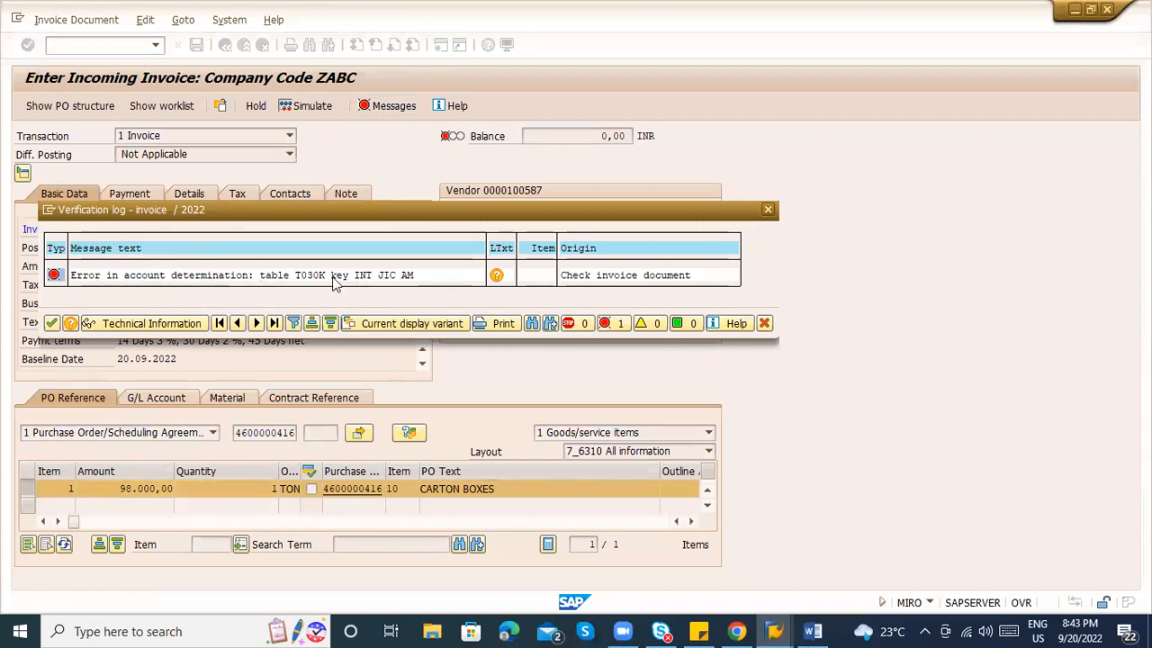
Open table T030K in SE16N and list its entries for chart of accounts INT.
{"action": "key", "text": "alt+Tab"}
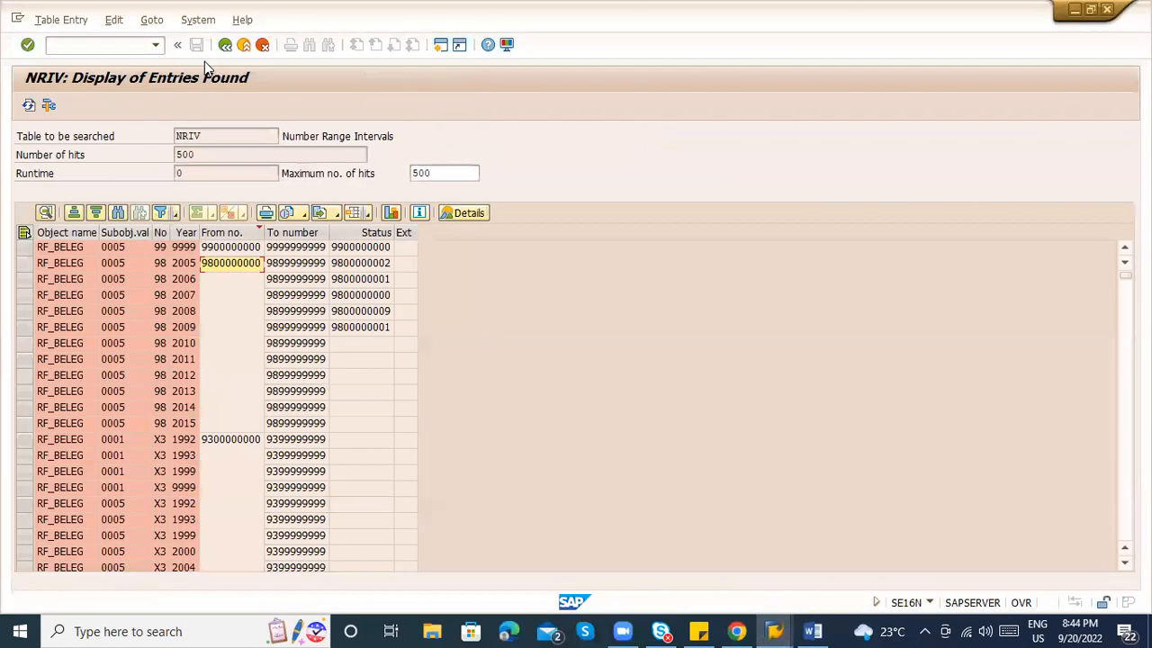
{"action": "left_click", "coordinate": [225, 44]}
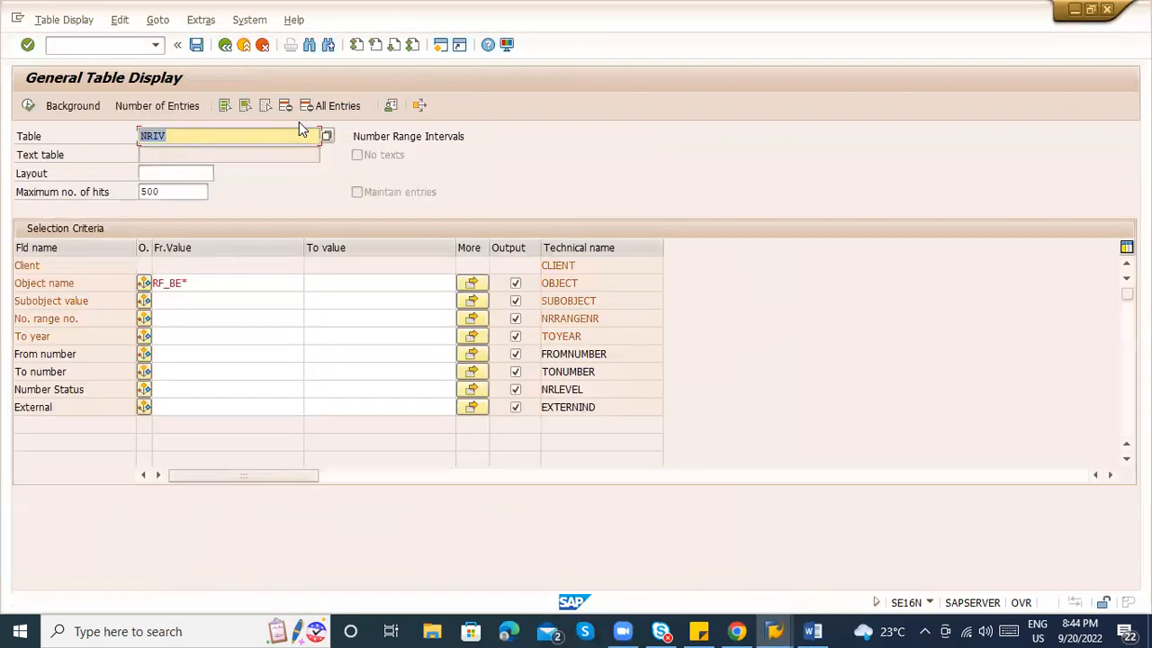
{"action": "type", "text": "t030k"}
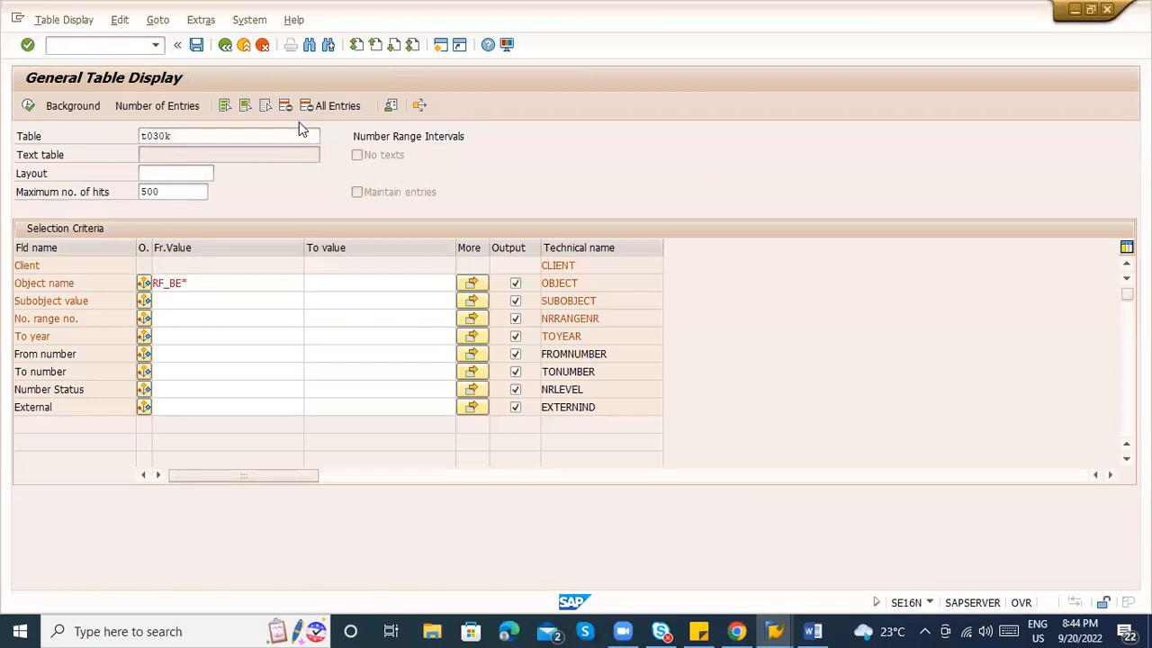
{"action": "key", "text": "Return"}
{"action": "key", "text": "alt+Tab"}
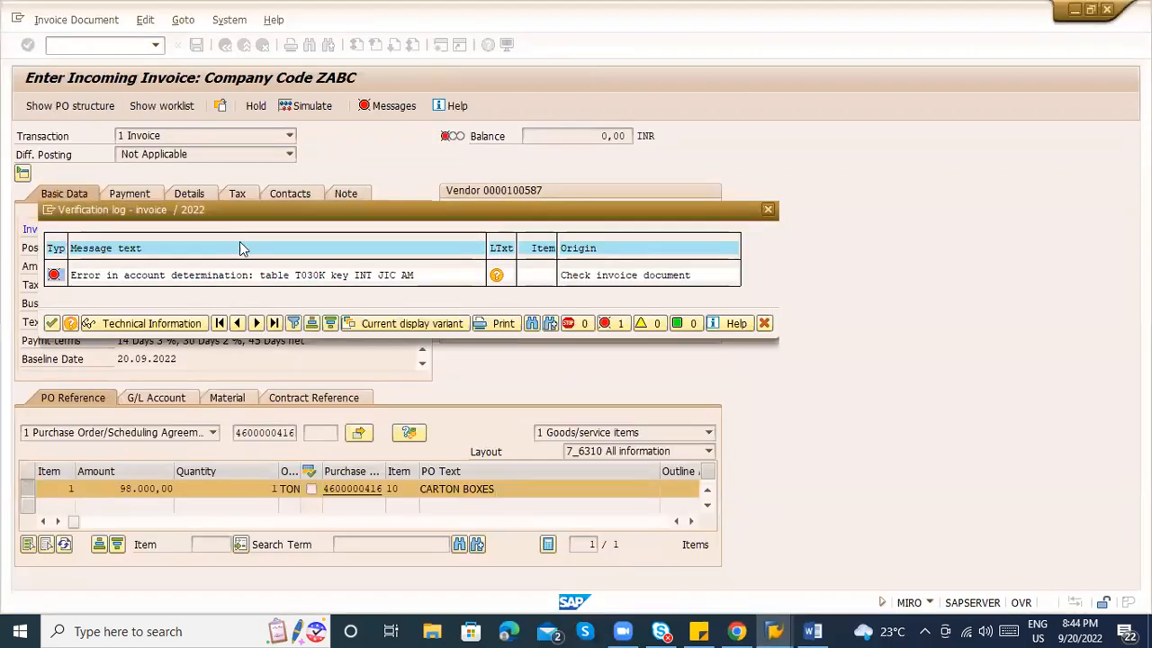
{"action": "key", "text": "alt+Tab"}
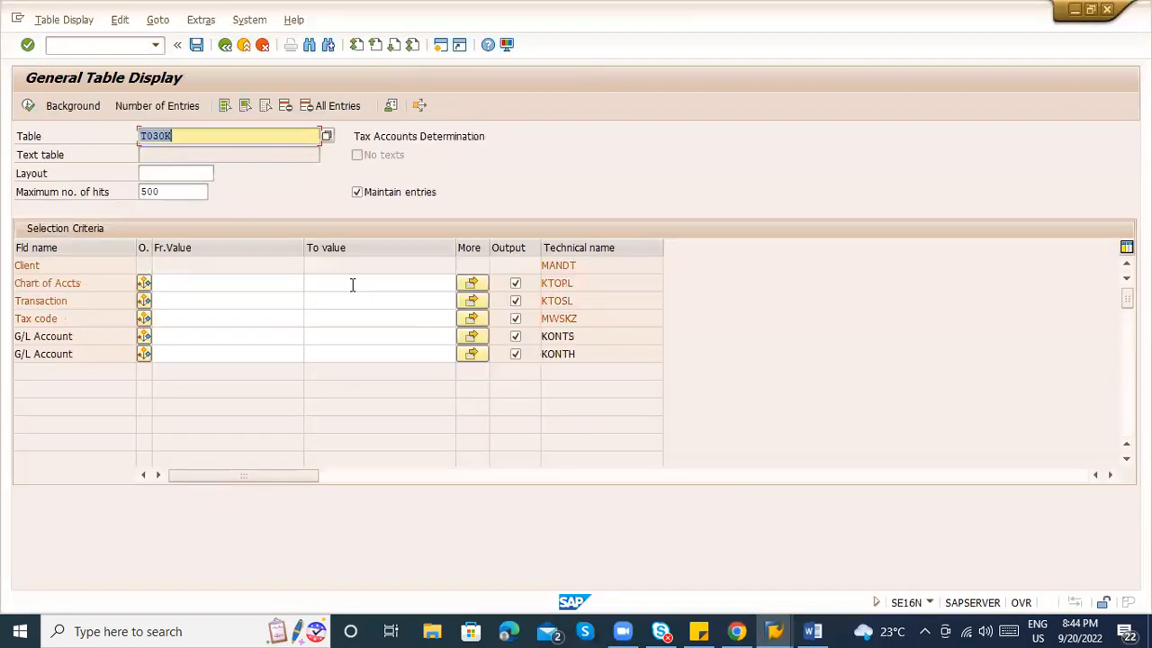
{"action": "key", "text": "alt+Tab"}
{"action": "key", "text": "alt+Tab"}
{"action": "left_click", "coordinate": [191, 288]}
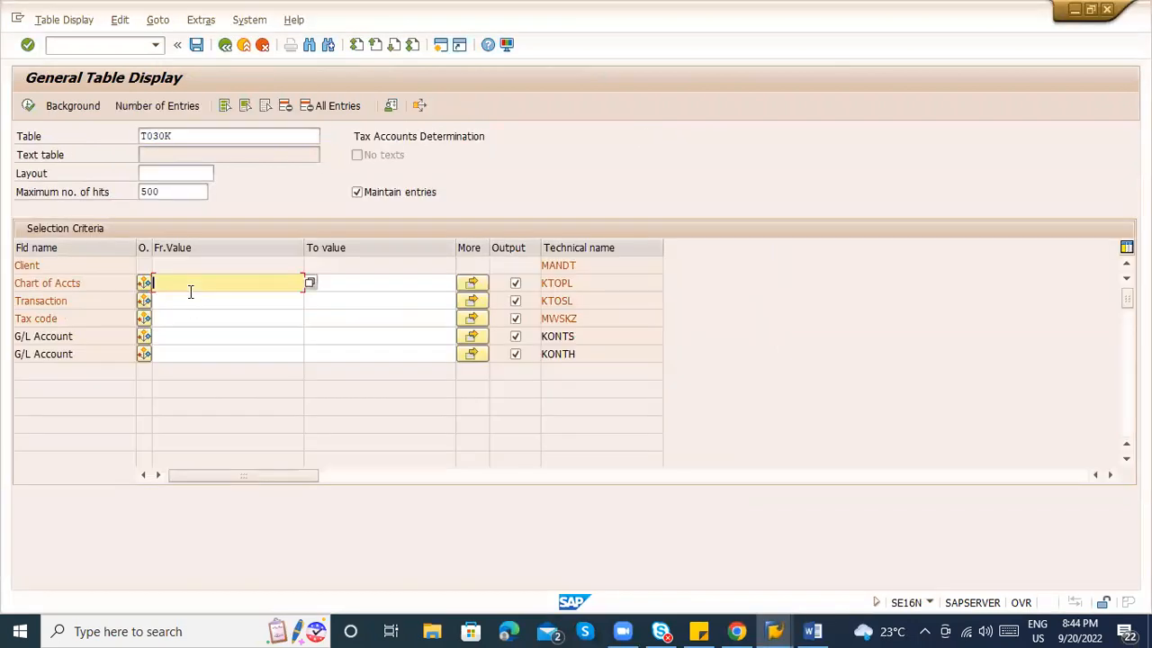
{"action": "key", "text": "Tab"}
{"action": "key", "text": "alt"}
{"action": "key", "text": "alt+Tab"}
{"action": "key", "text": "alt+Tab"}
{"action": "left_click", "coordinate": [201, 283]}
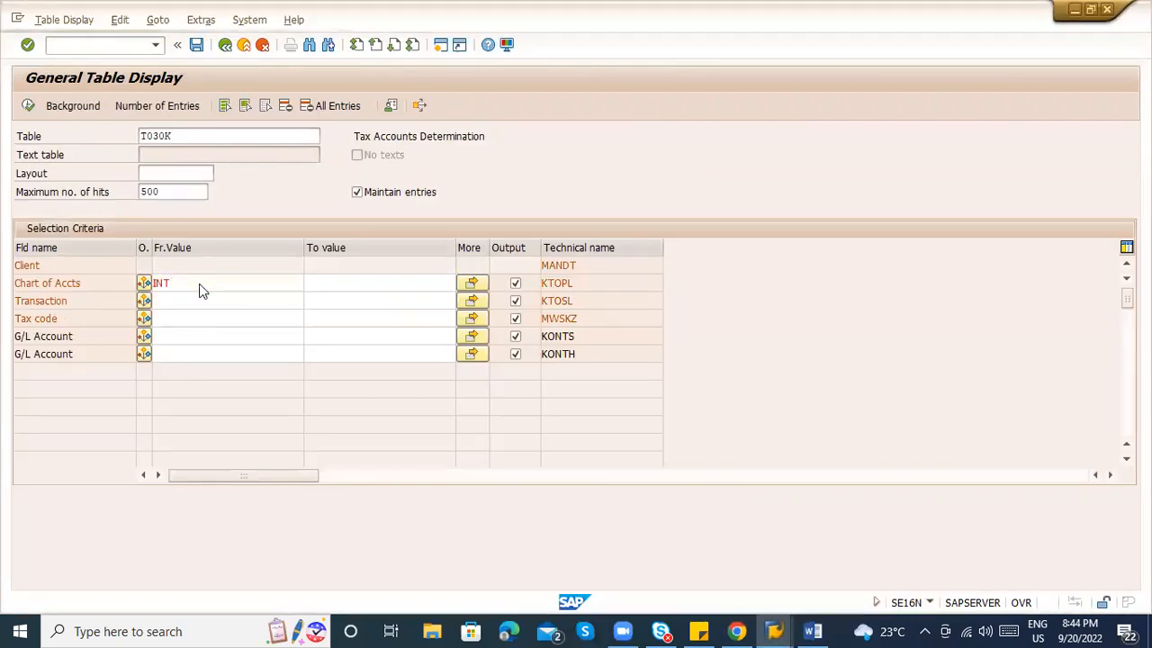
{"action": "left_click", "coordinate": [28, 106]}
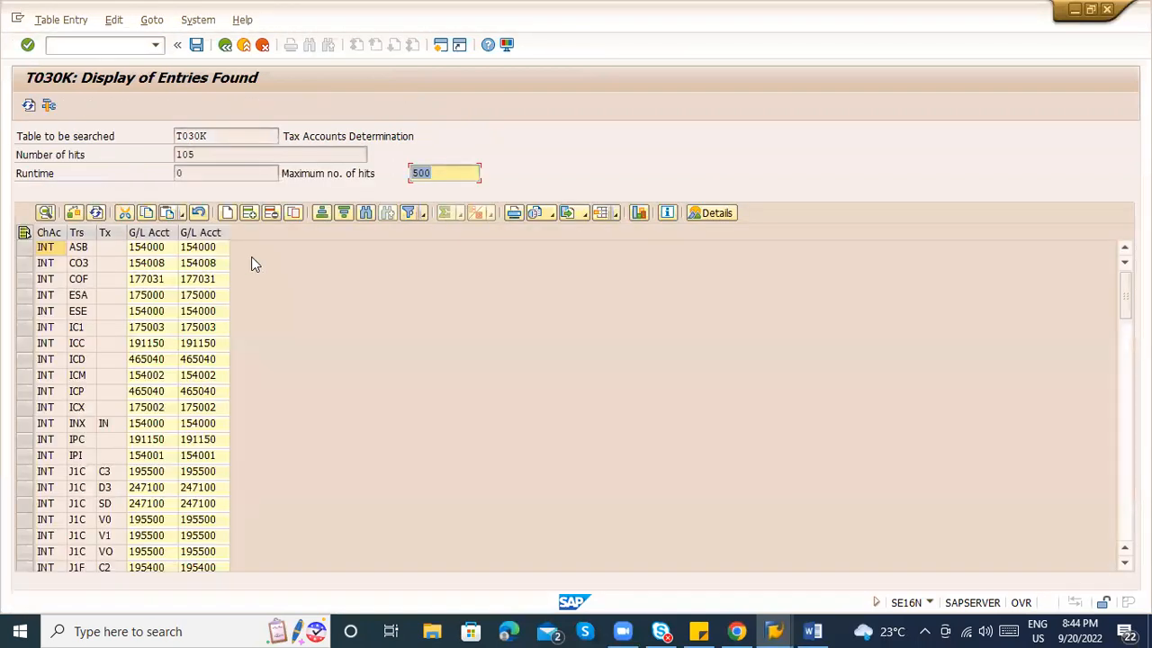
Narrow T030K to transaction JIC (finding V0, V1, VO) and close the invoice's verification log.
{"action": "key", "text": "alt+Tab"}
{"action": "key", "text": "alt+Tab"}
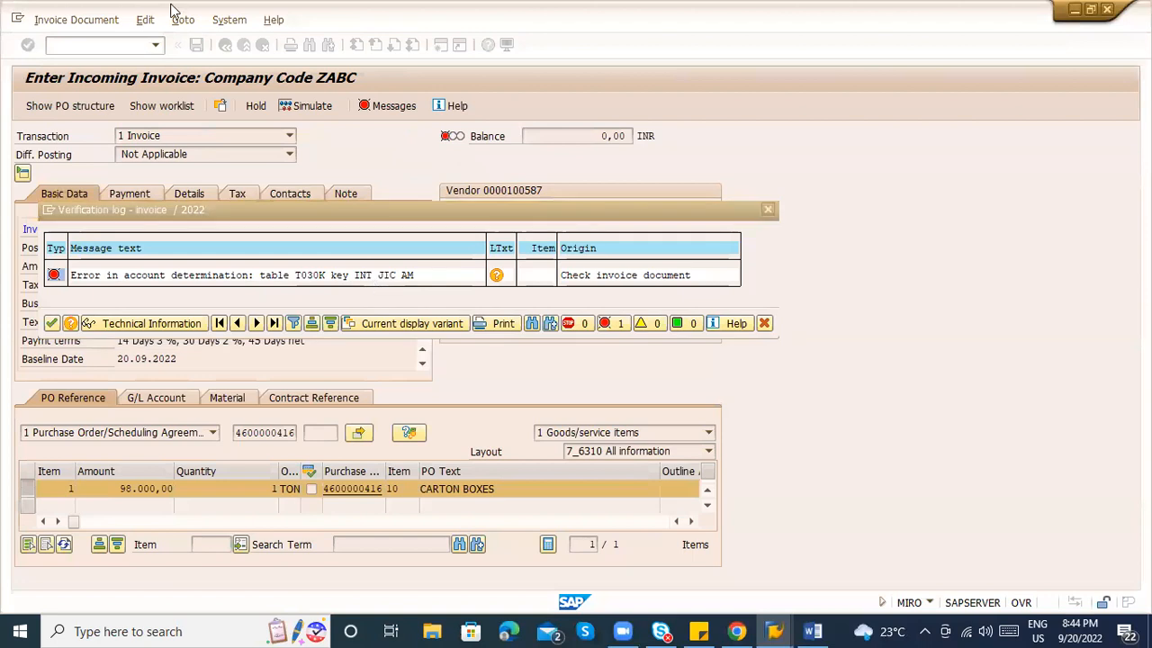
{"action": "left_click", "coordinate": [225, 46]}
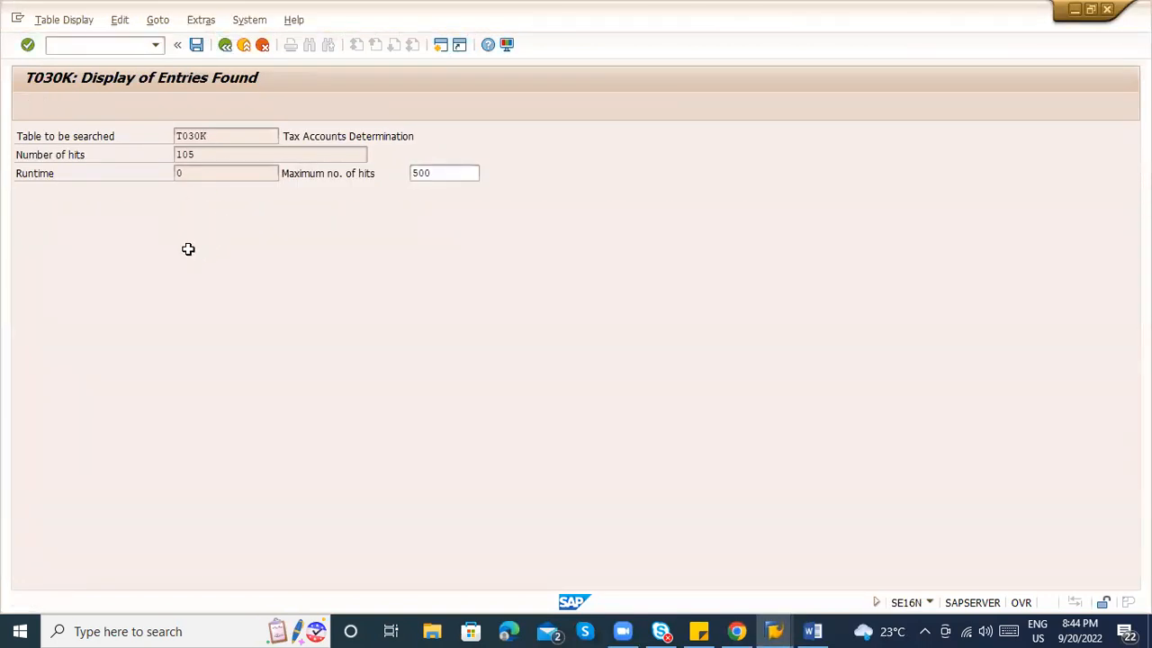
{"action": "left_click", "coordinate": [178, 300]}
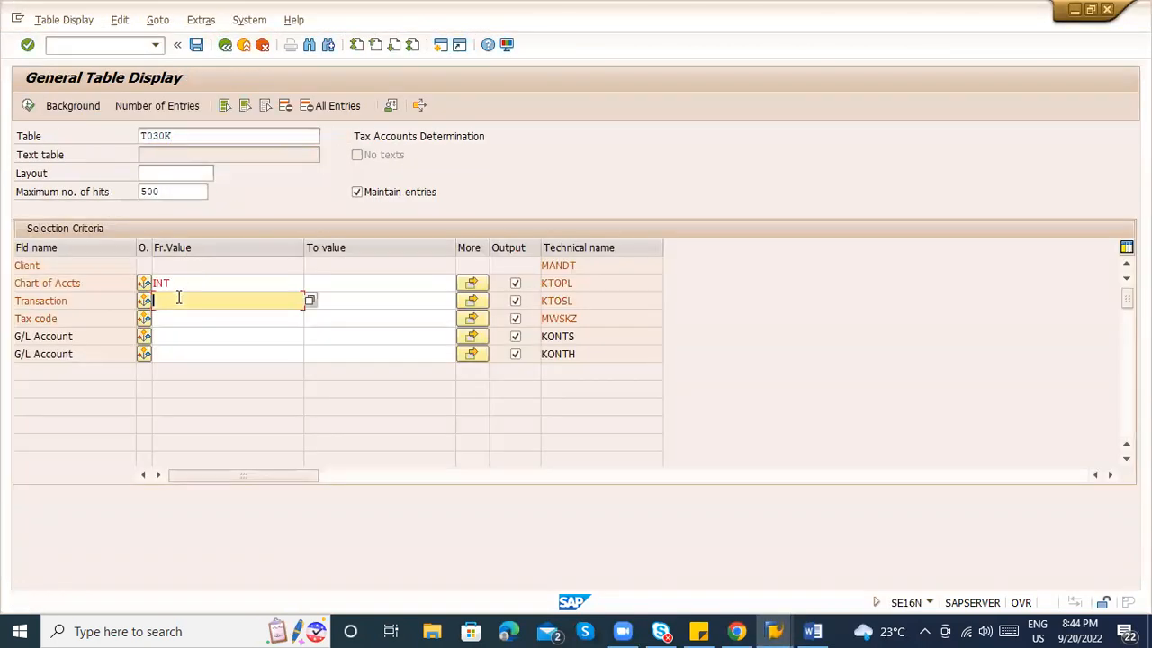
{"action": "key", "text": "alt+Tab"}
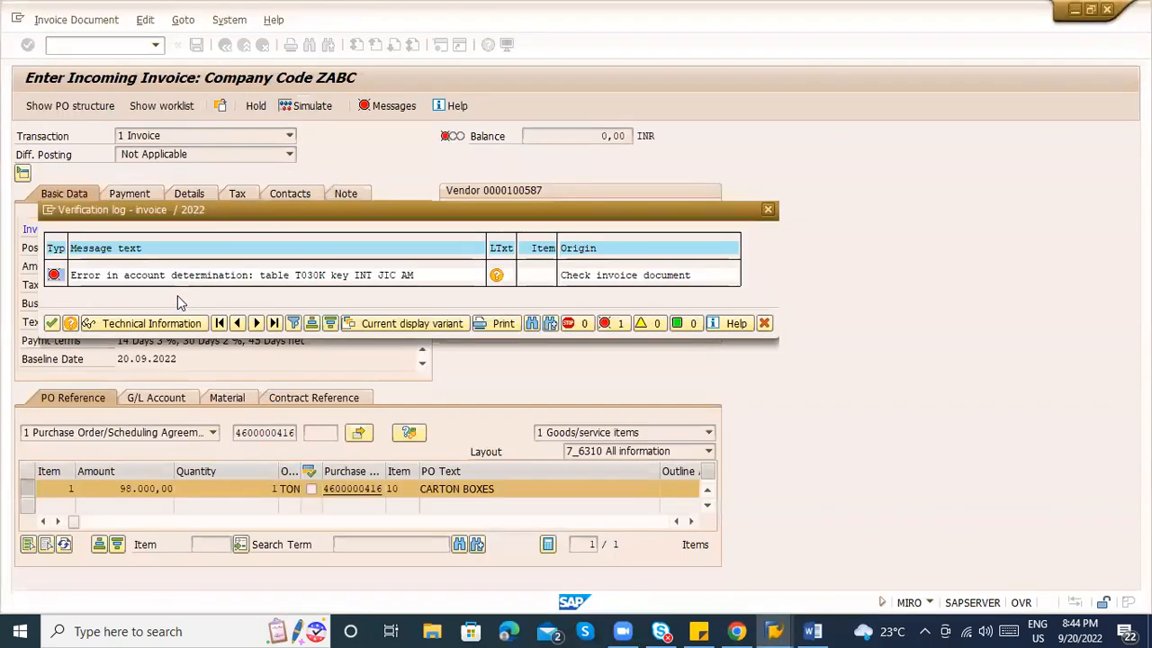
{"action": "key", "text": "alt+Tab"}
{"action": "type", "text": "JIC"}
{"action": "key", "text": "Return"}
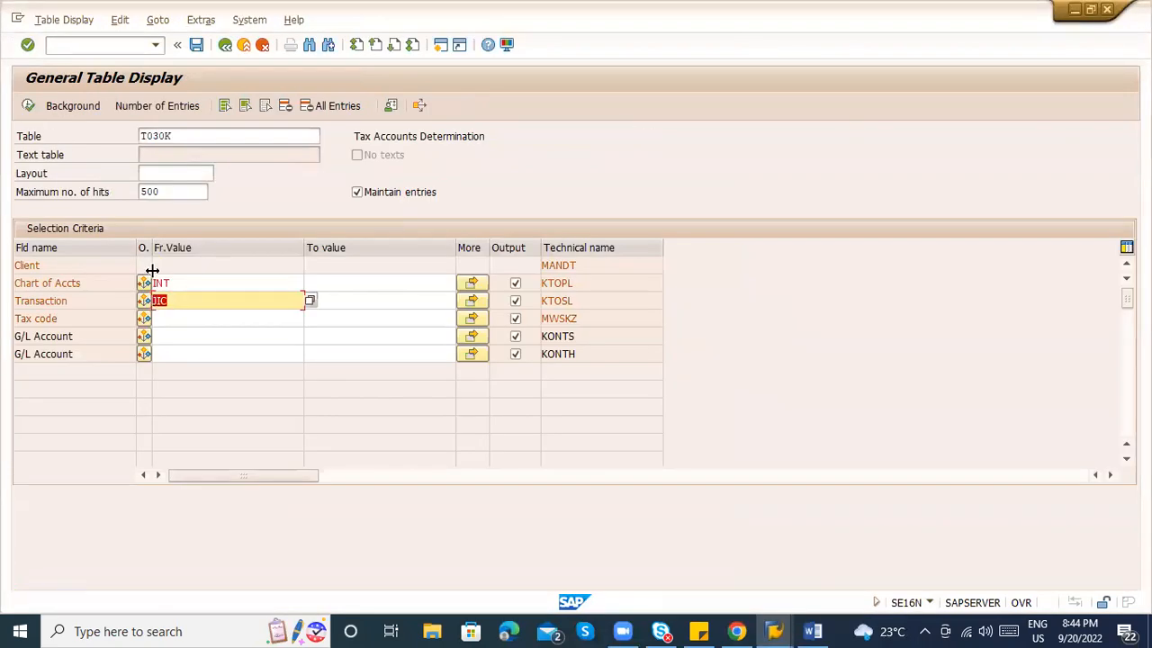
{"action": "left_click", "coordinate": [30, 105]}
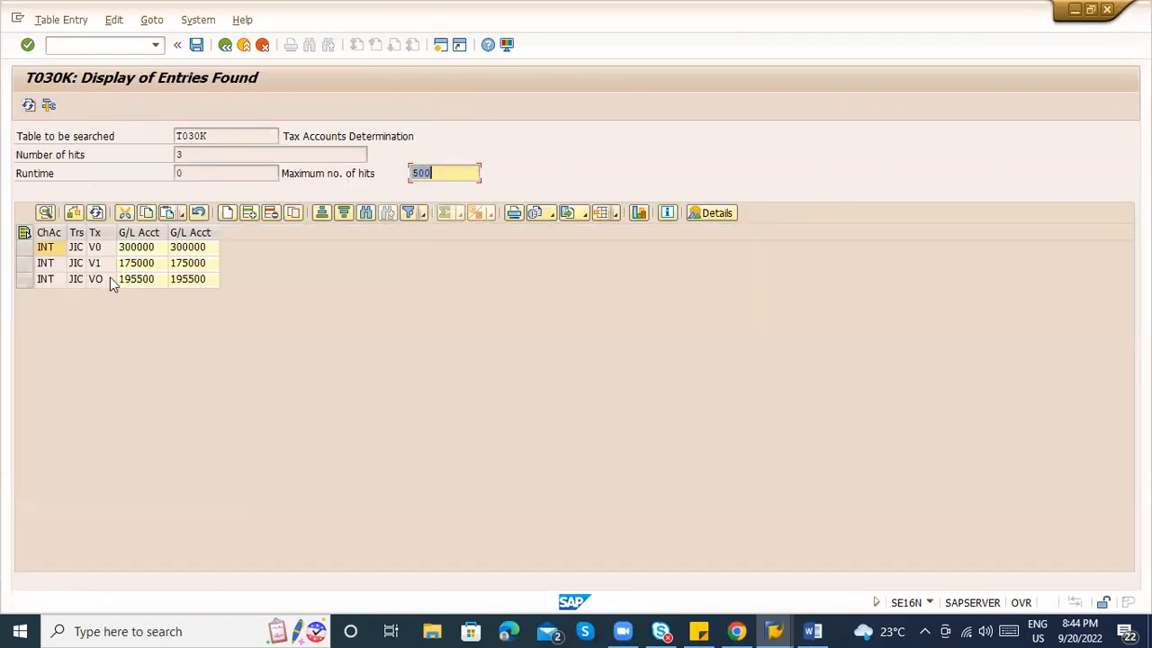
{"action": "key", "text": "alt+Tab"}
{"action": "left_click", "coordinate": [768, 208]}
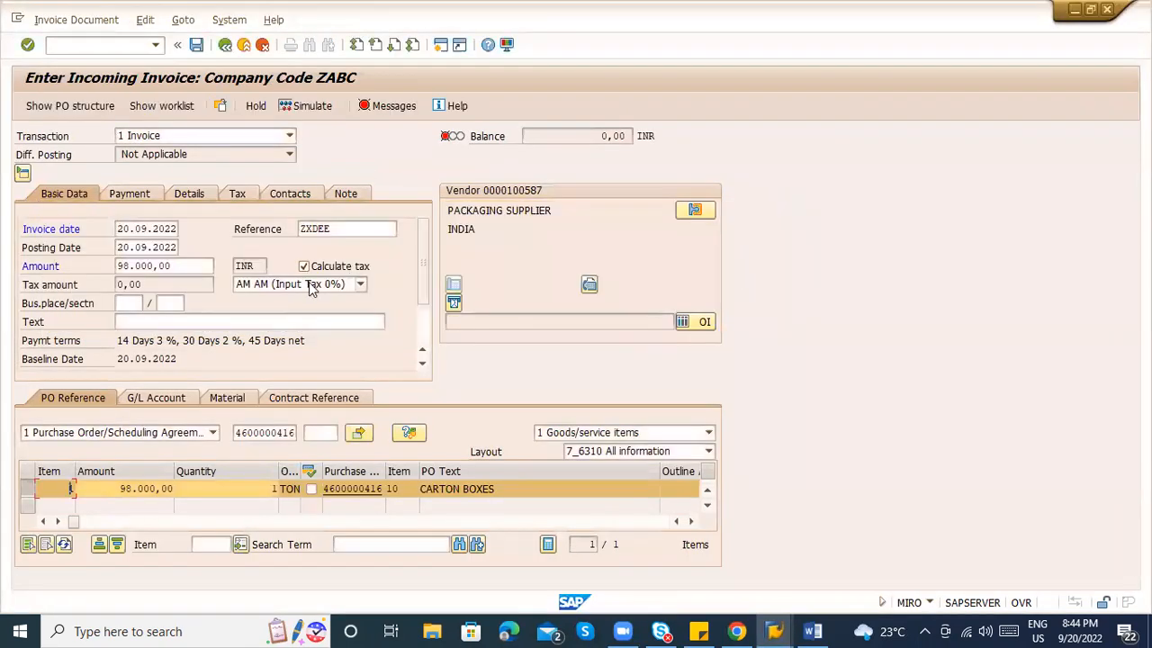
Set the invoice header tax code to V0.
{"action": "left_click", "coordinate": [312, 285]}
{"action": "key", "text": "v"}
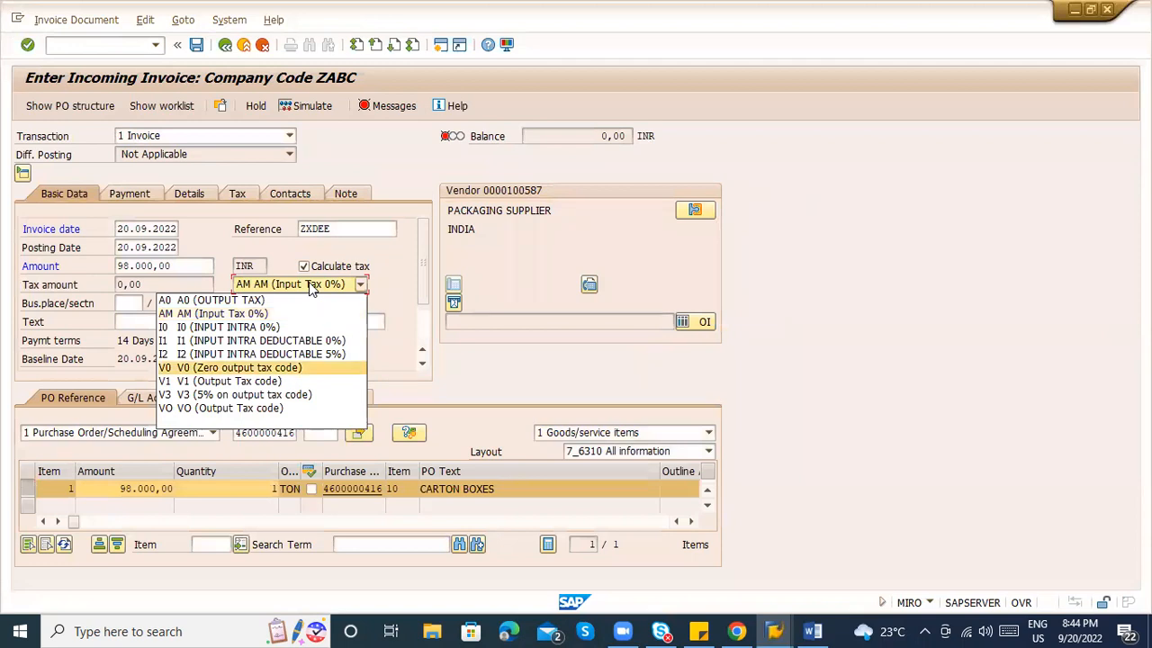
{"action": "key", "text": "Return"}
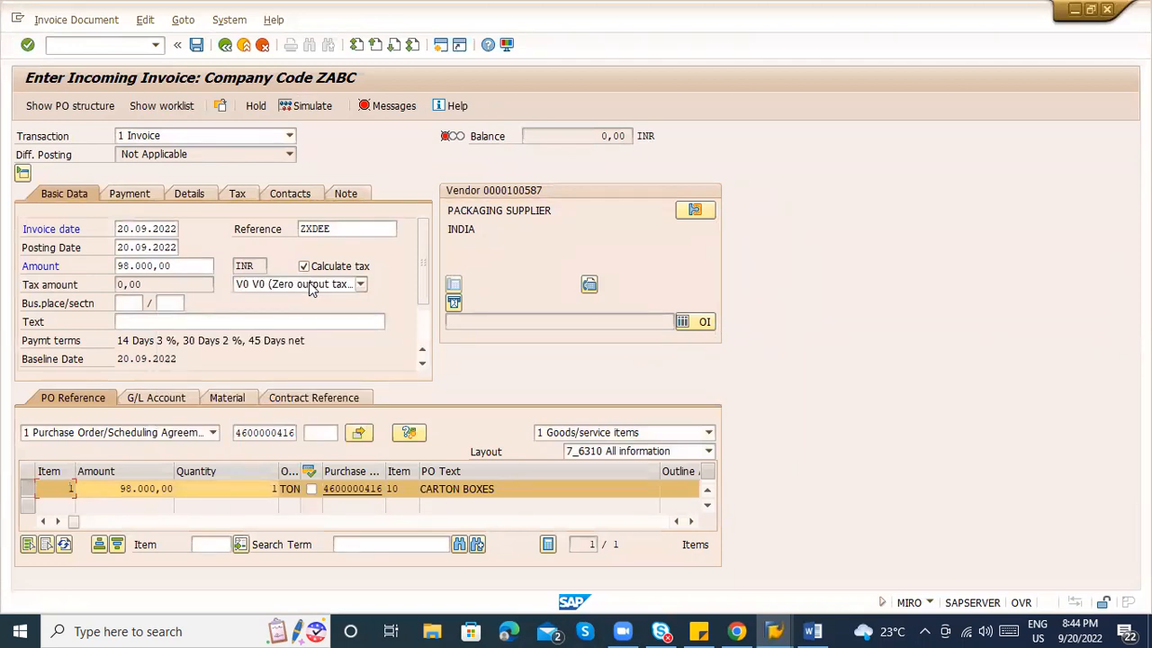
Give the carton boxes item tax code V0 and recalculate, yielding tax 980,00.
{"action": "left_click", "coordinate": [149, 518]}
{"action": "left_click", "coordinate": [171, 520]}
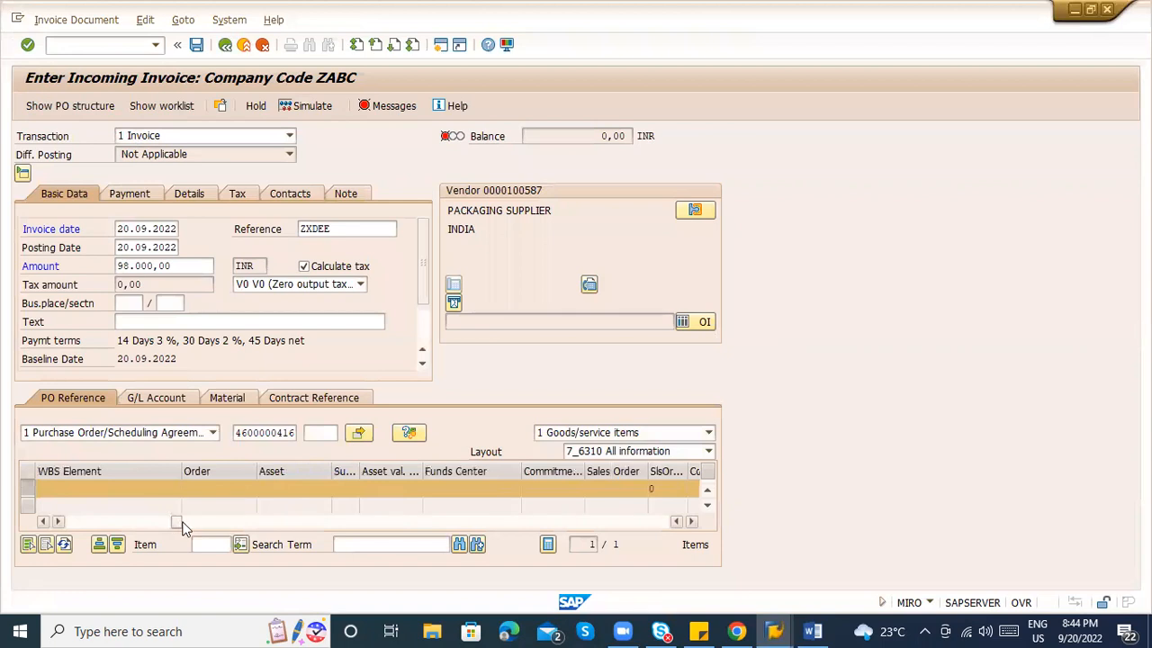
{"action": "left_click", "coordinate": [210, 522]}
{"action": "left_click", "coordinate": [238, 522]}
{"action": "left_click", "coordinate": [258, 523]}
{"action": "left_click_drag", "start_coordinate": [265, 522], "coordinate": [135, 509]}
{"action": "left_click", "coordinate": [123, 491]}
{"action": "key", "text": "v"}
{"action": "key", "text": "Return"}
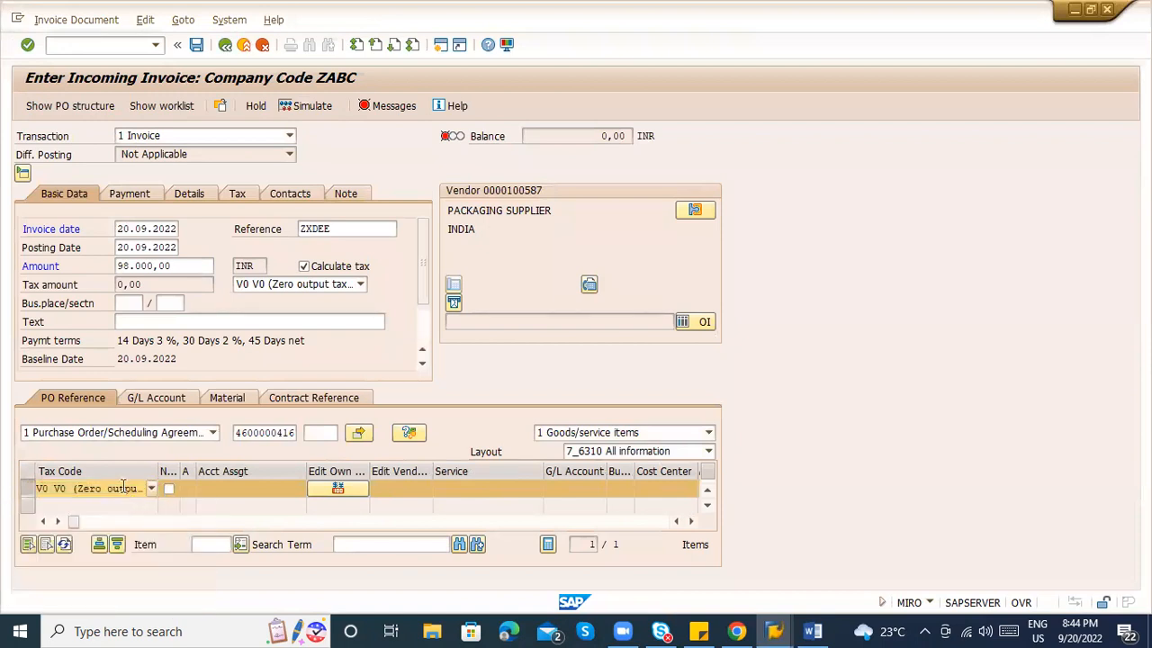
{"action": "key", "text": "Return"}
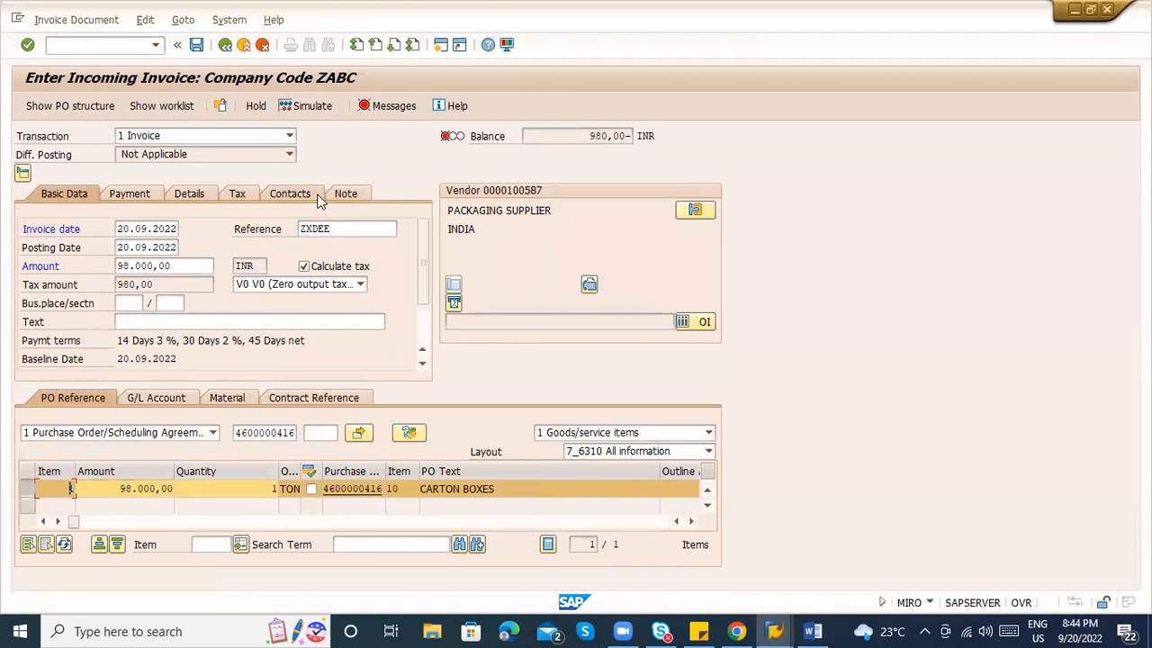
{"action": "left_click", "coordinate": [304, 267]}
Set the invoice amount to the 98.980,00 balance, then simulate and attempt posting.
{"action": "left_click", "coordinate": [195, 266]}
{"action": "key", "text": "BackSpace"}
{"action": "key", "text": "BackSpace"}
{"action": "key", "text": "BackSpace"}
{"action": "key", "text": "BackSpace"}
{"action": "key", "text": "BackSpace"}
{"action": "key", "text": "BackSpace"}
{"action": "key", "text": "BackSpace"}
{"action": "key", "text": "BackSpace"}
{"action": "key", "text": "BackSpace"}
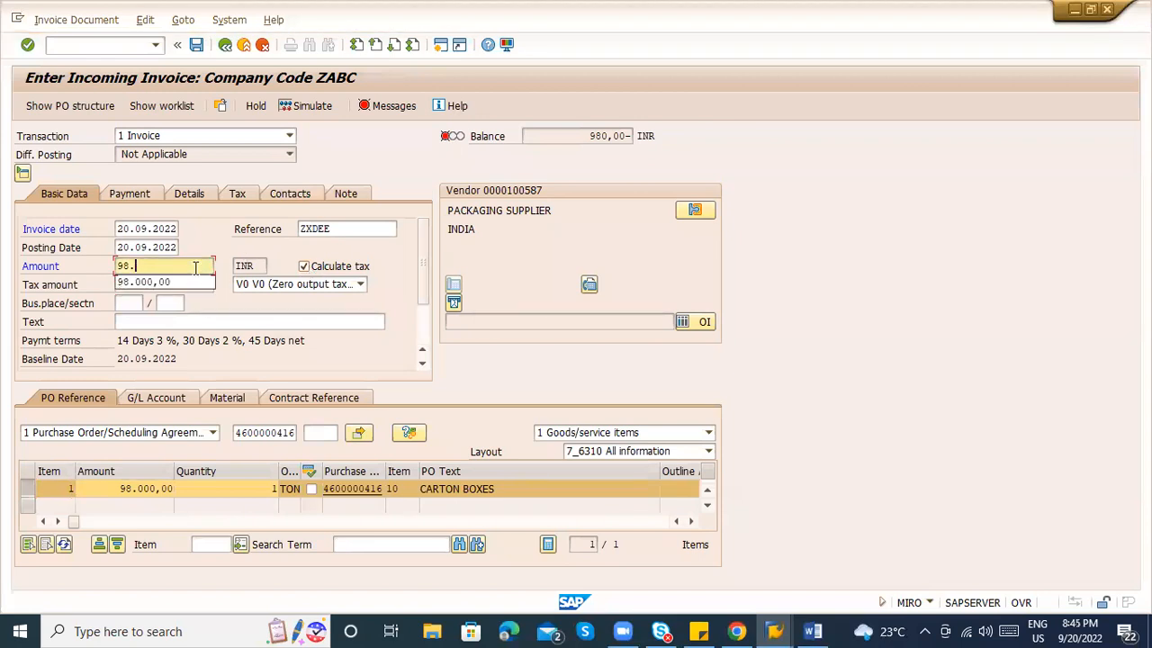
{"action": "key", "text": "Return"}
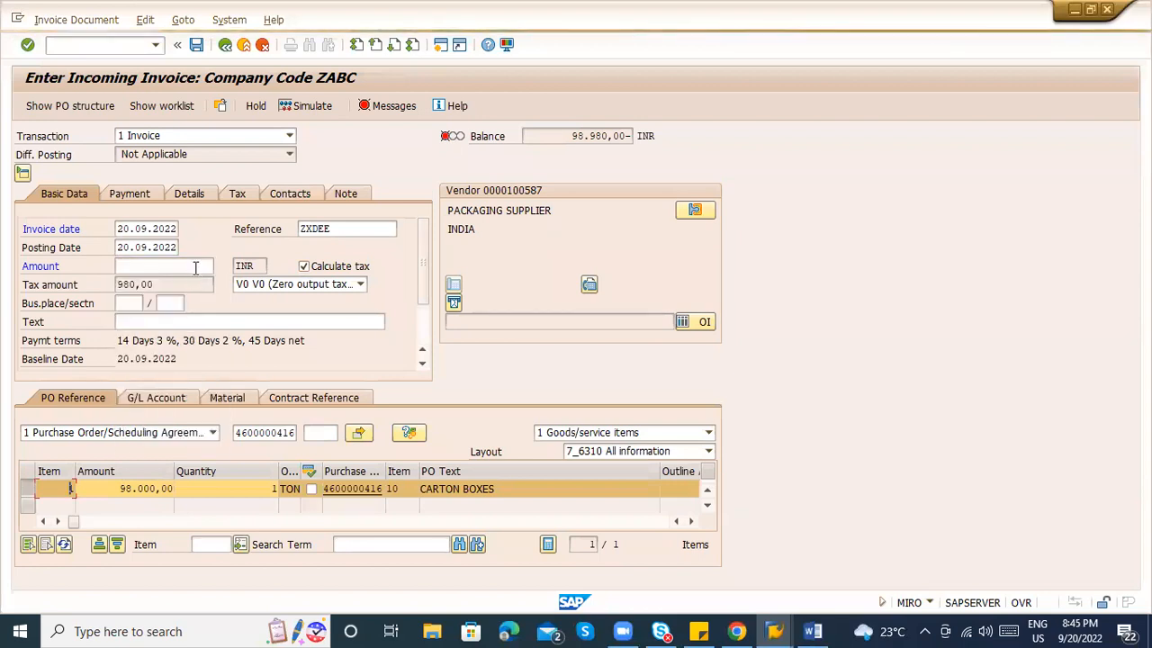
{"action": "left_click_drag", "start_coordinate": [572, 137], "coordinate": [628, 141]}
{"action": "key", "text": "ctrl+c"}
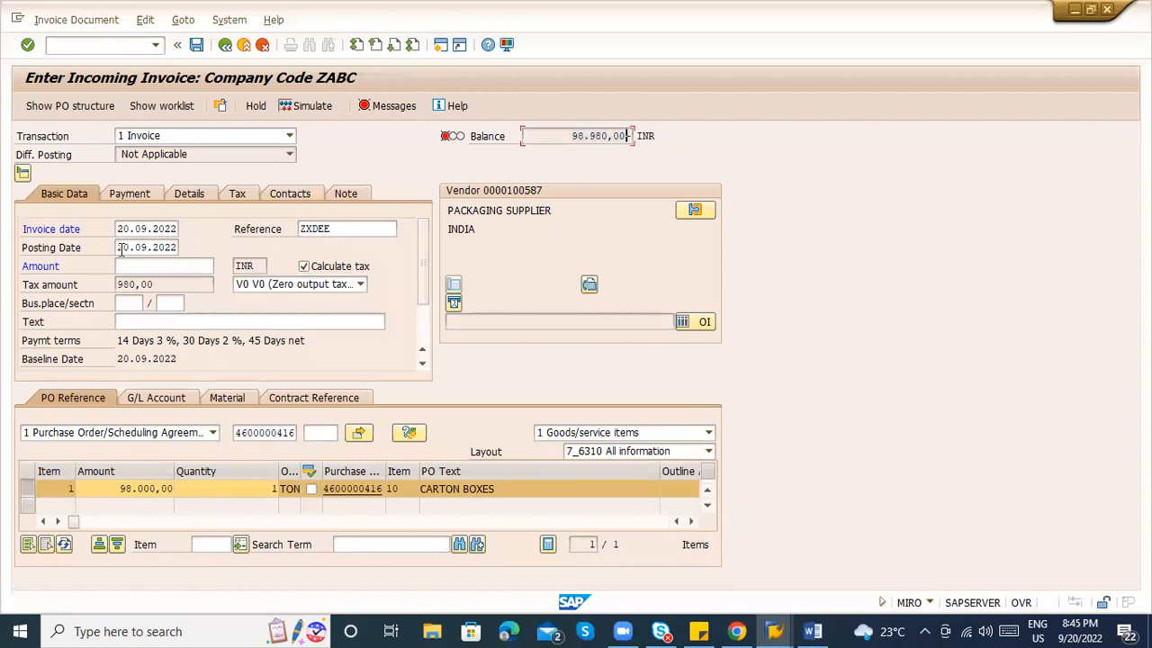
{"action": "left_click", "coordinate": [125, 264]}
{"action": "key", "text": "Return"}
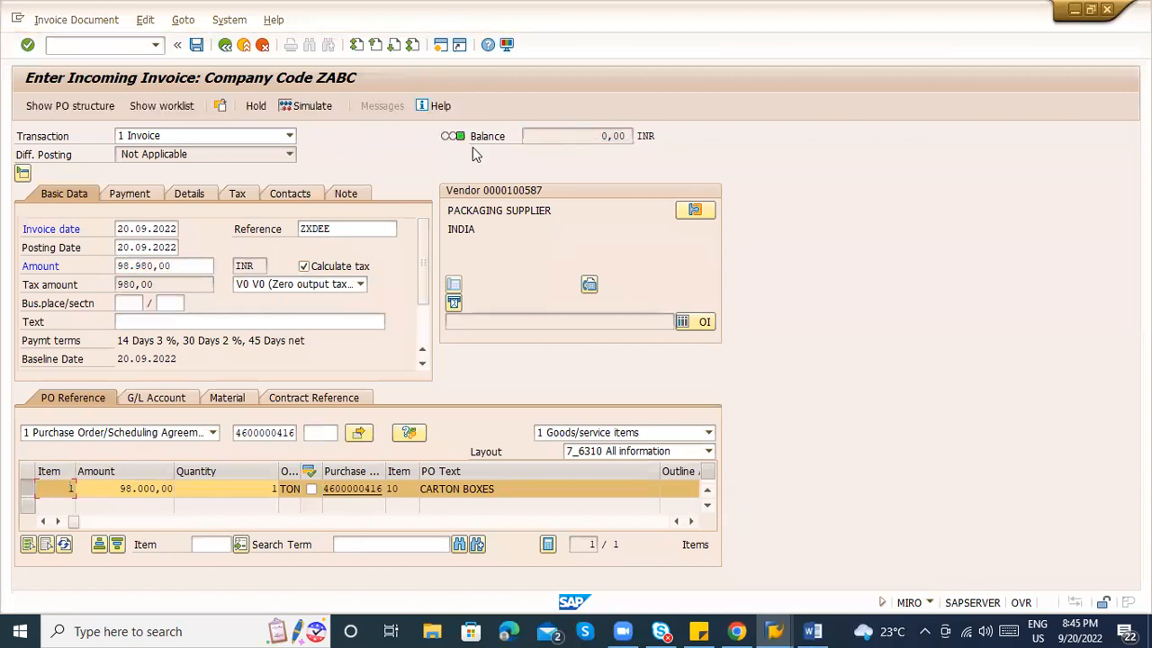
{"action": "left_click", "coordinate": [306, 105]}
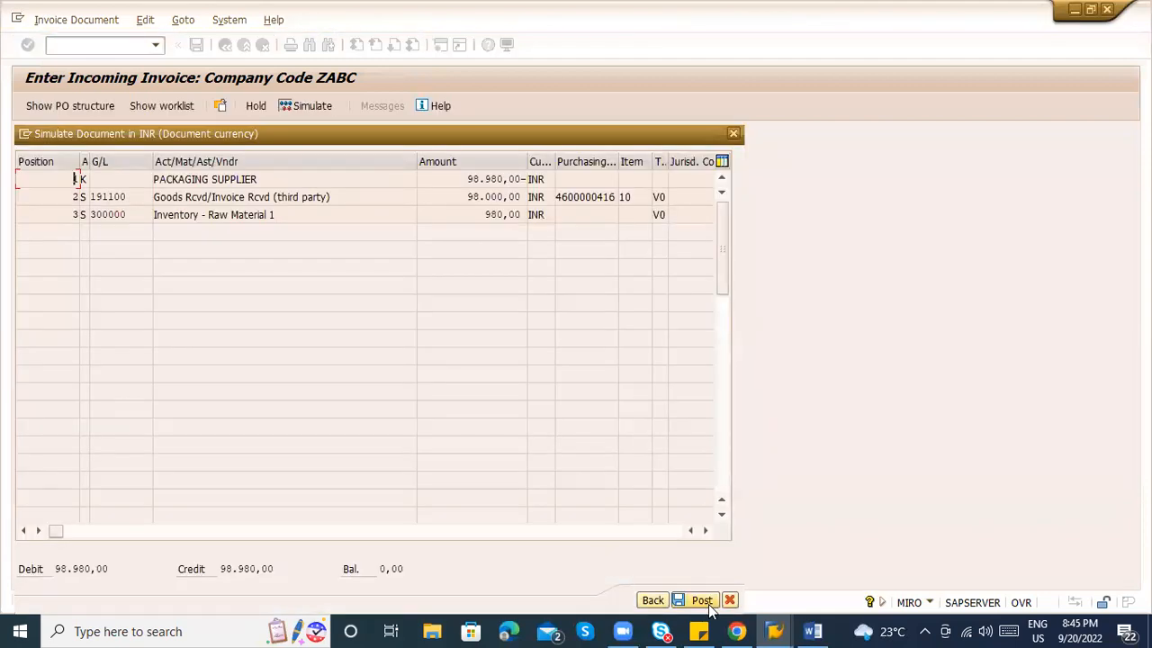
{"action": "left_click", "coordinate": [709, 608]}
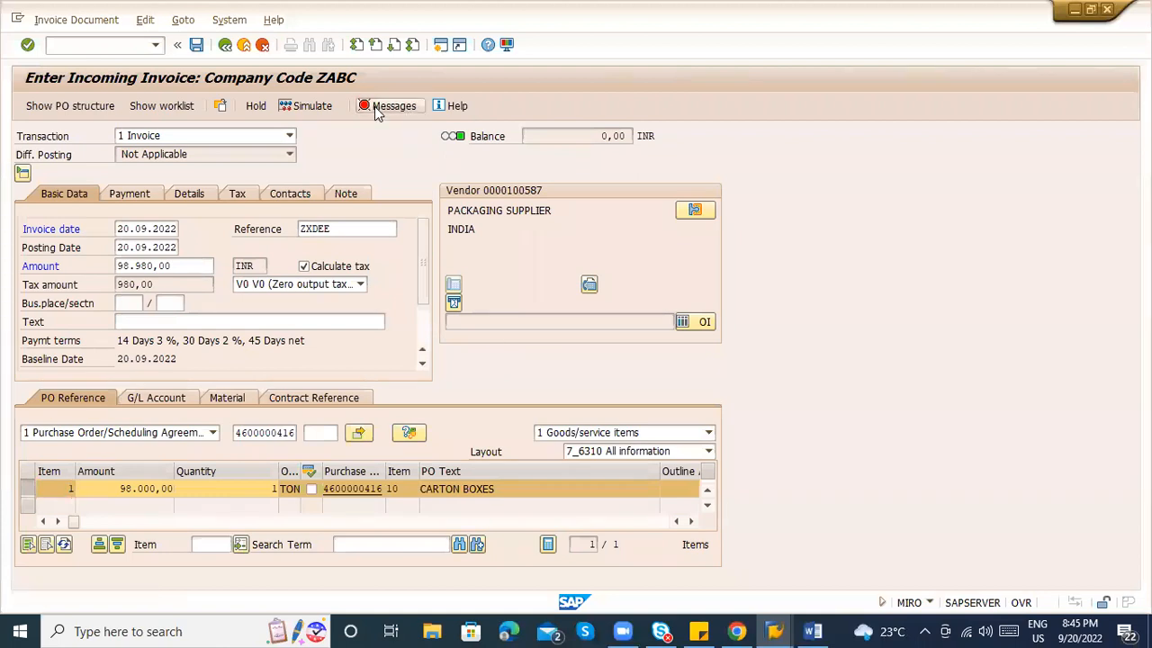
Review the posting error messages and close the verification log.
{"action": "left_click", "coordinate": [376, 106]}
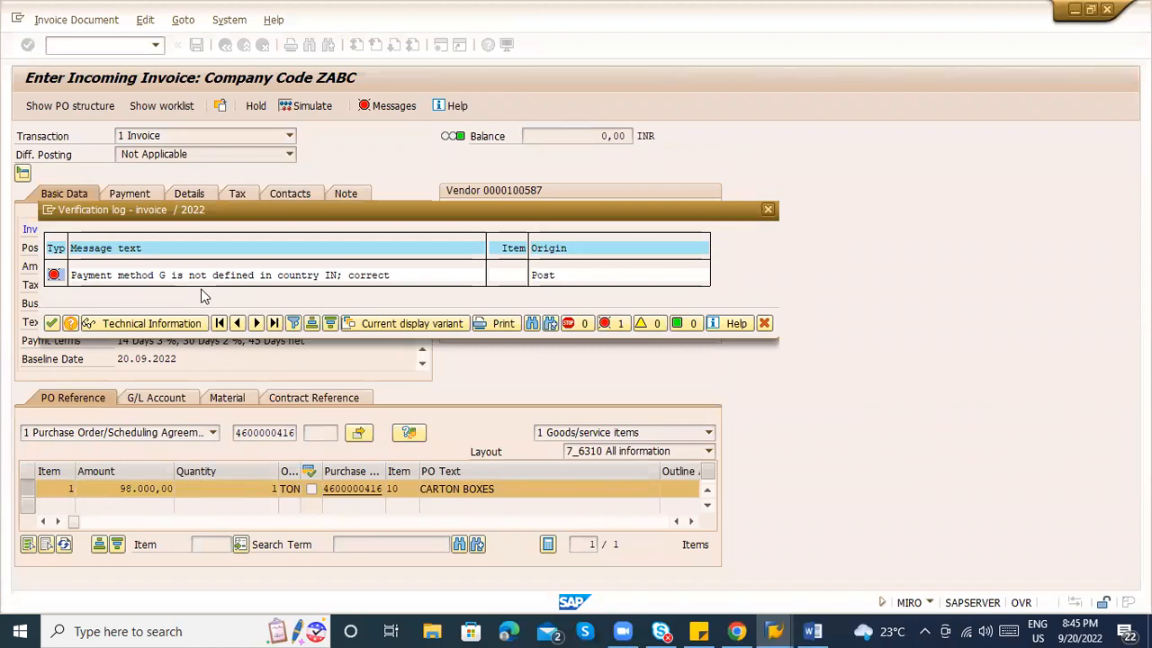
{"action": "left_click", "coordinate": [72, 323]}
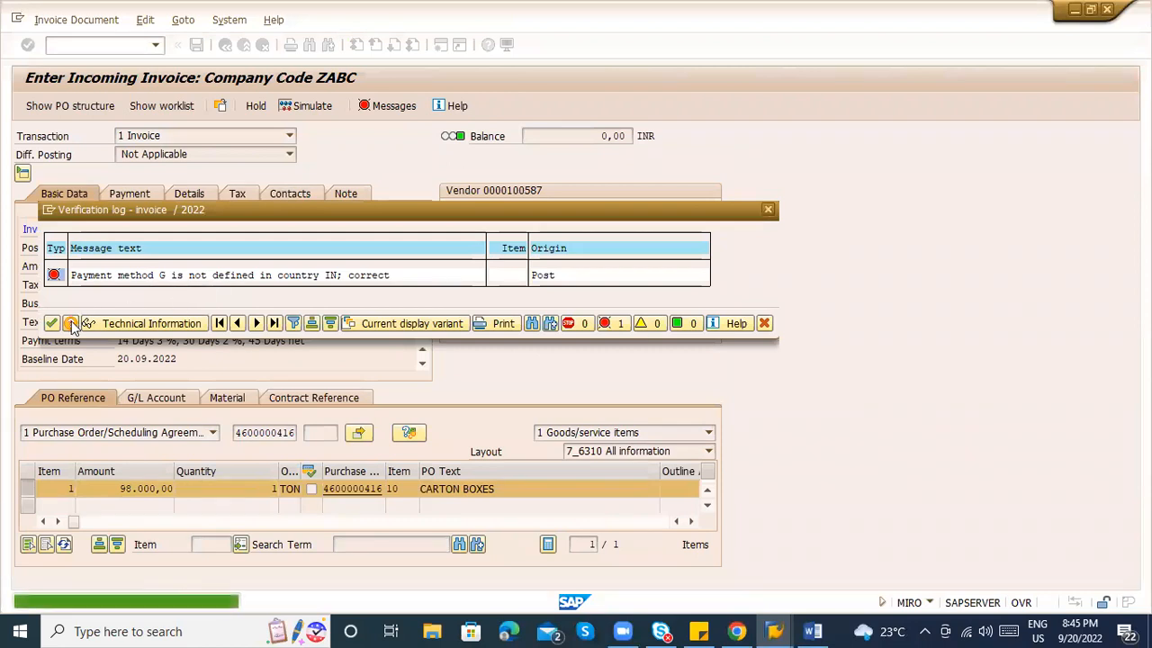
{"action": "key", "text": "Escape"}
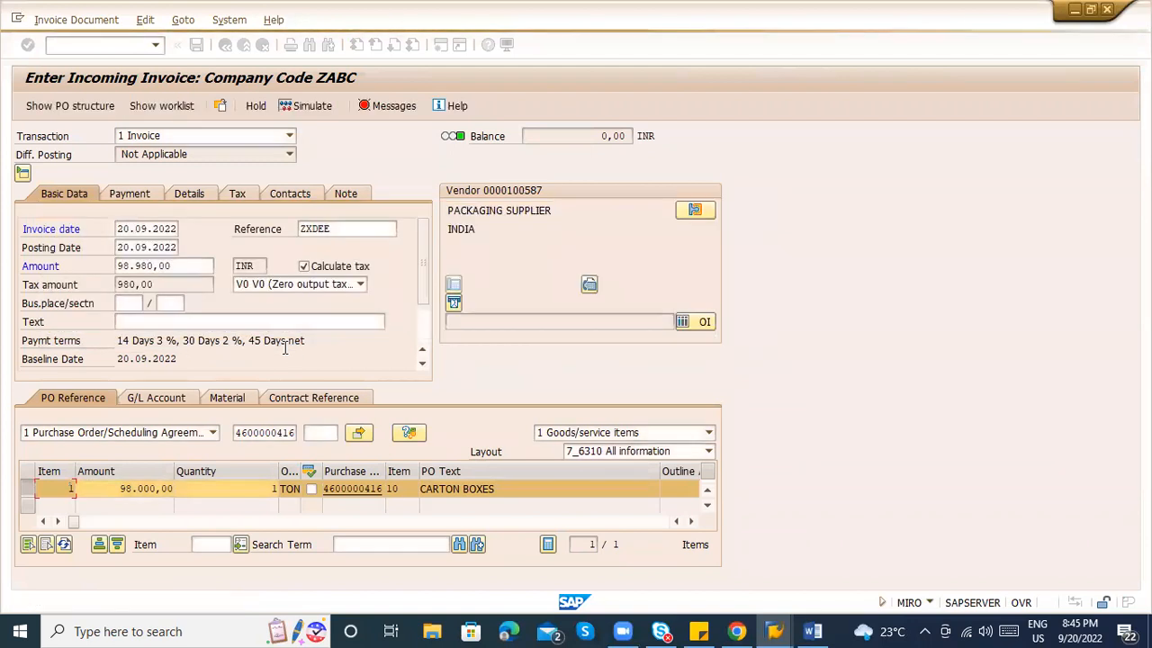
On the Payment tab, replace payment method G with C (Cheque).
{"action": "scroll", "coordinate": [428, 336], "scroll_direction": "down", "scroll_amount": 1}
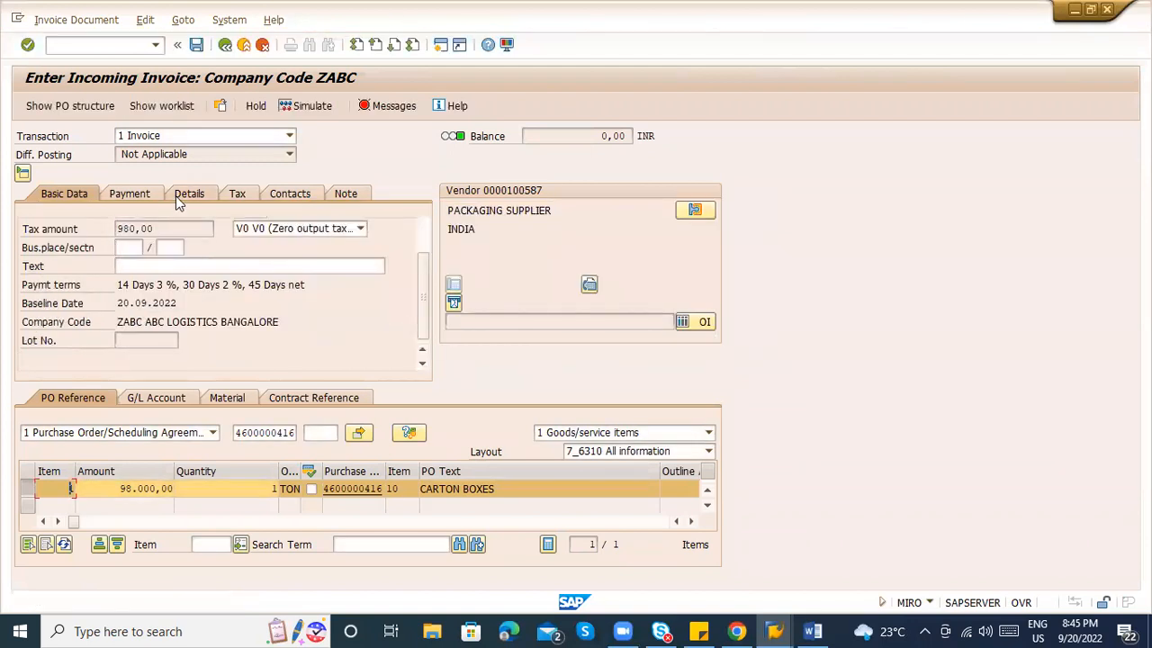
{"action": "left_click", "coordinate": [126, 197]}
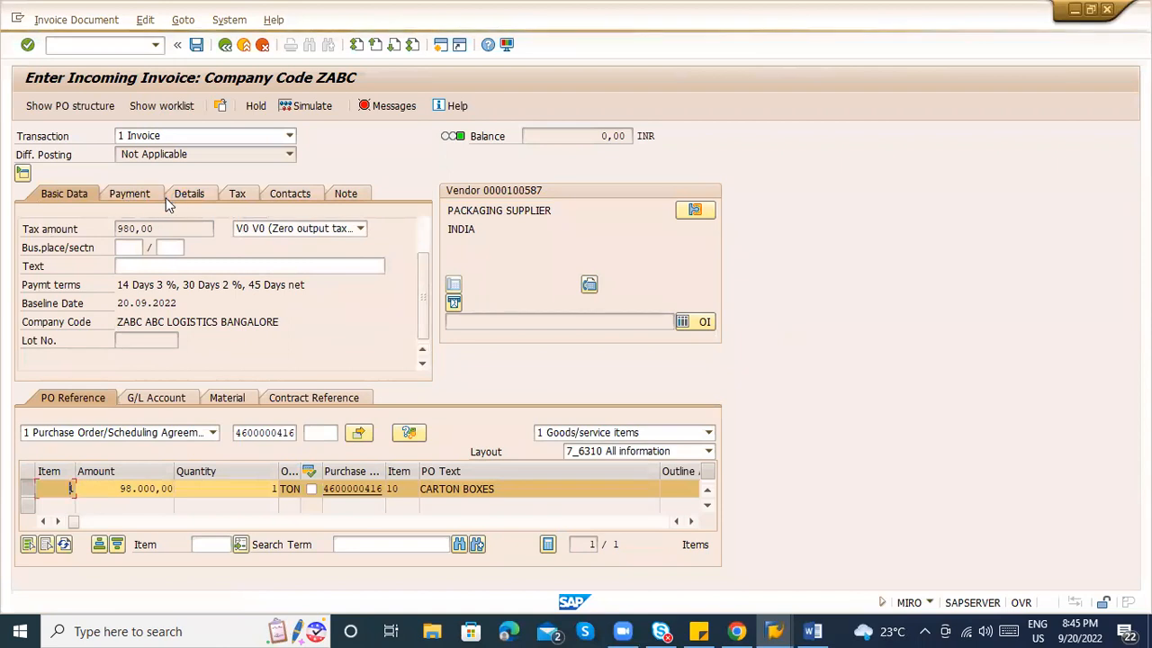
{"action": "left_click", "coordinate": [94, 301]}
{"action": "key", "text": "Return"}
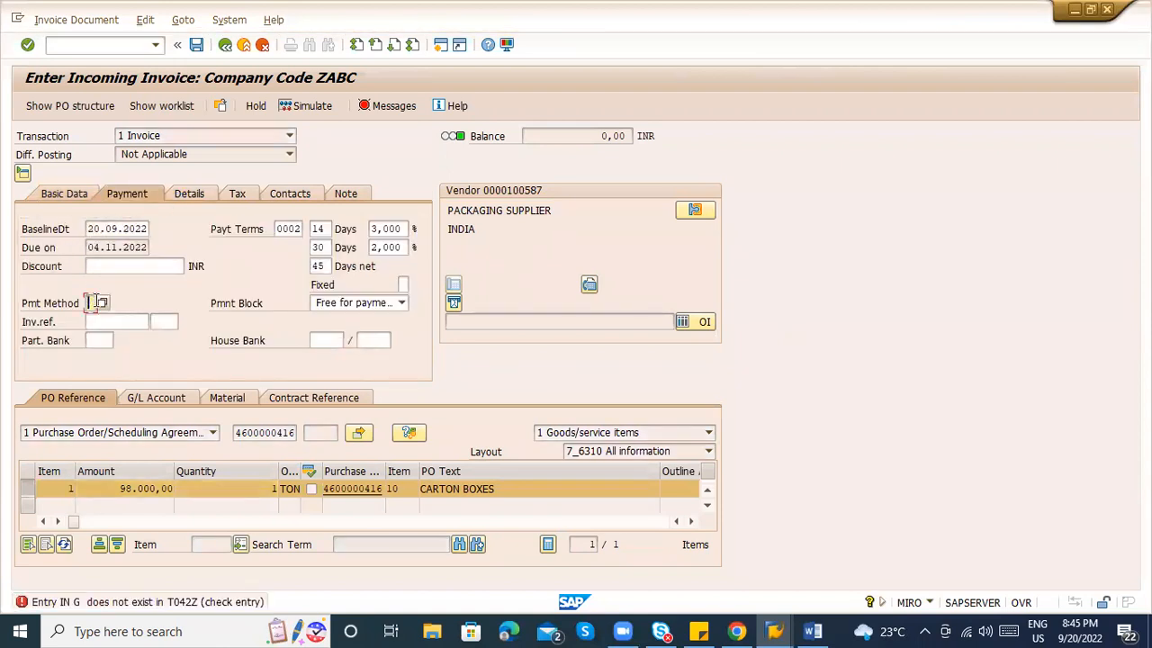
{"action": "left_click", "coordinate": [102, 304]}
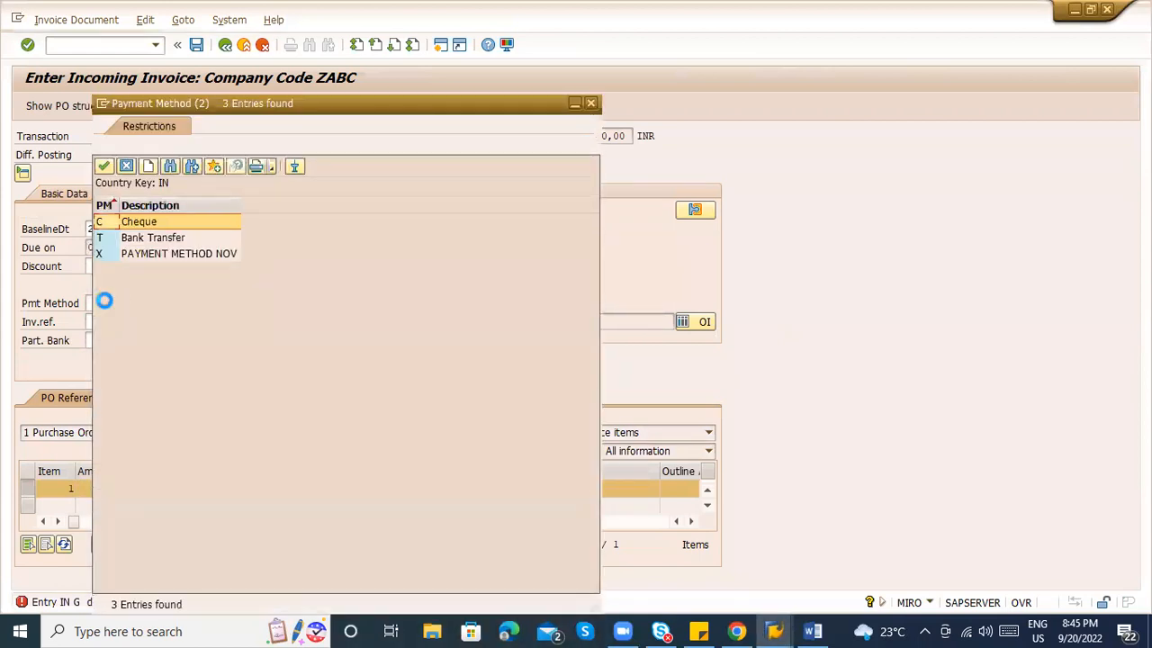
{"action": "key", "text": "Escape"}
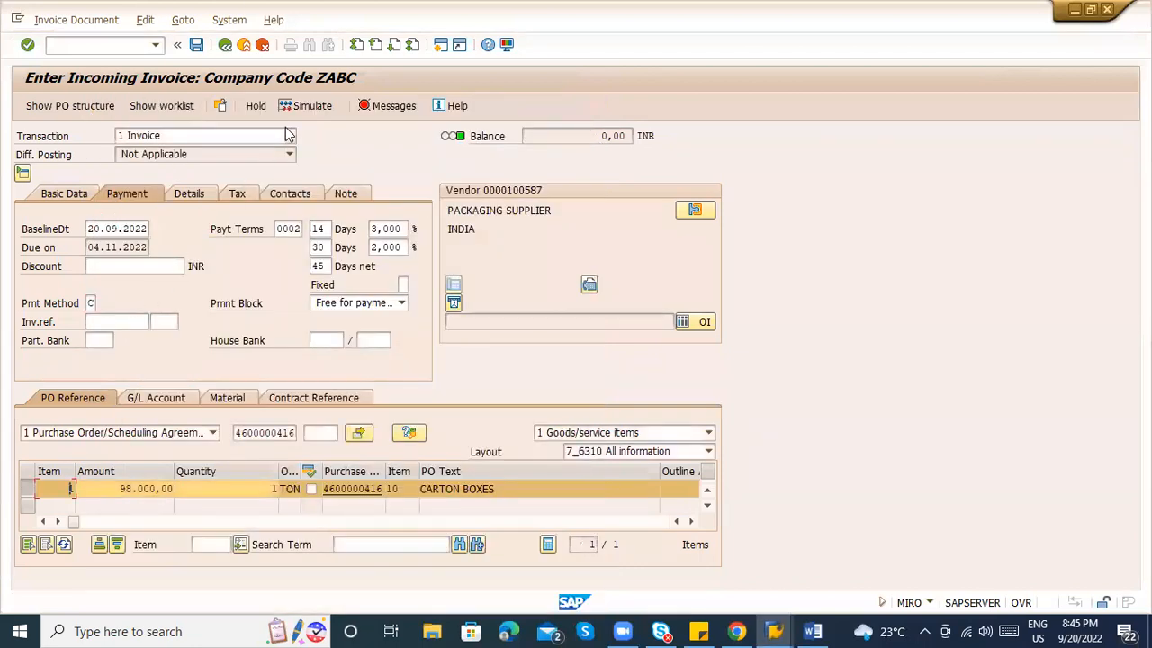
{"action": "left_click", "coordinate": [313, 107]}
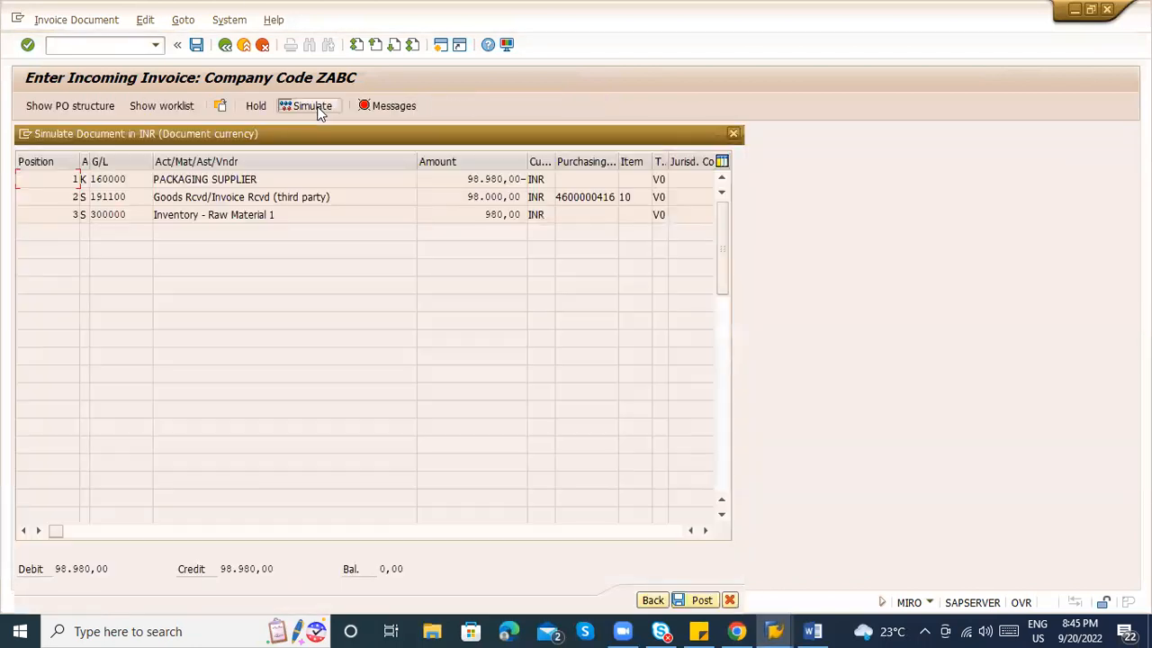
{"action": "left_click", "coordinate": [701, 601]}
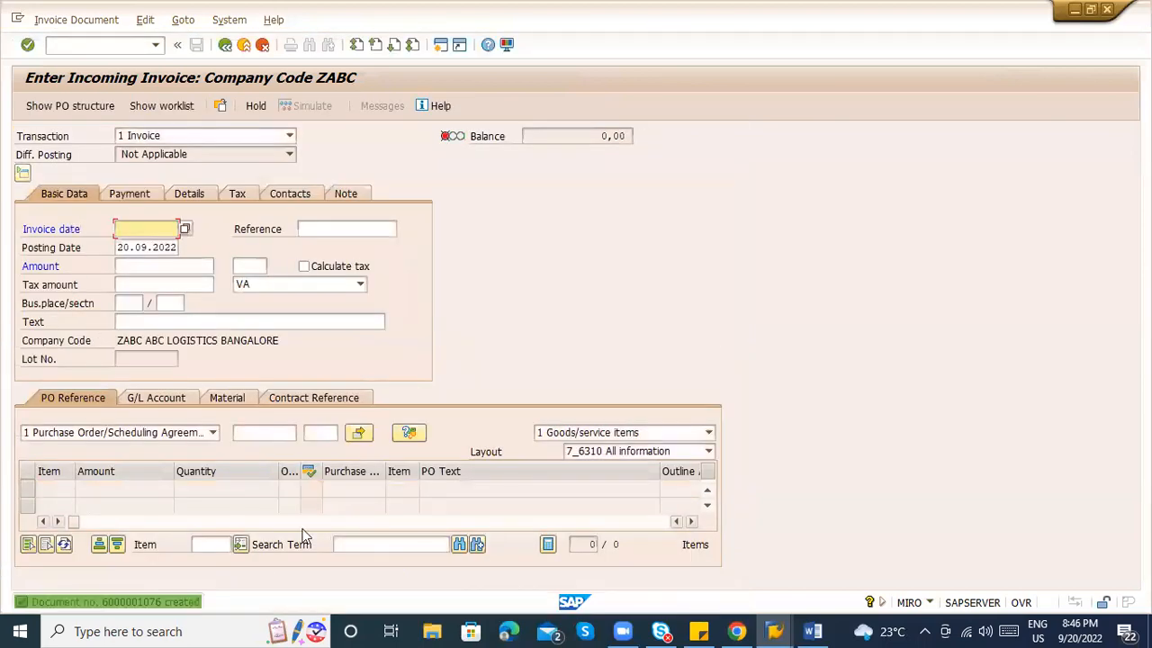
{"action": "left_click", "coordinate": [76, 19]}
{"action": "left_click", "coordinate": [76, 19]}
{"action": "left_click", "coordinate": [80, 19]}
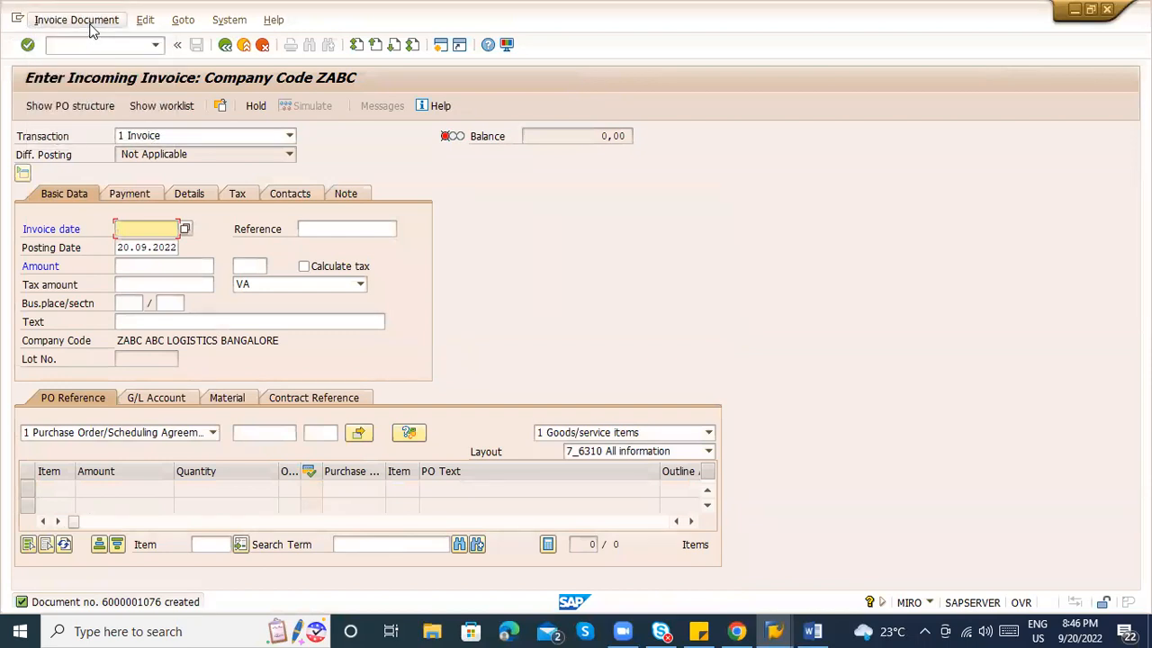
{"action": "left_click", "coordinate": [93, 42]}
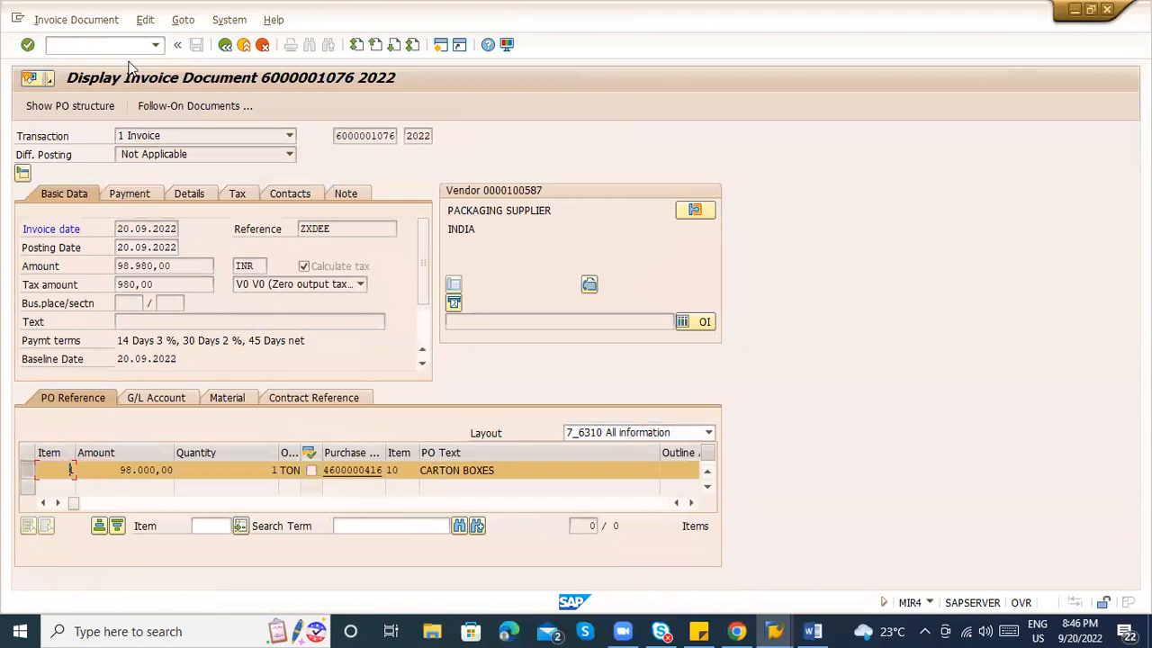
{"action": "left_click", "coordinate": [201, 112]}
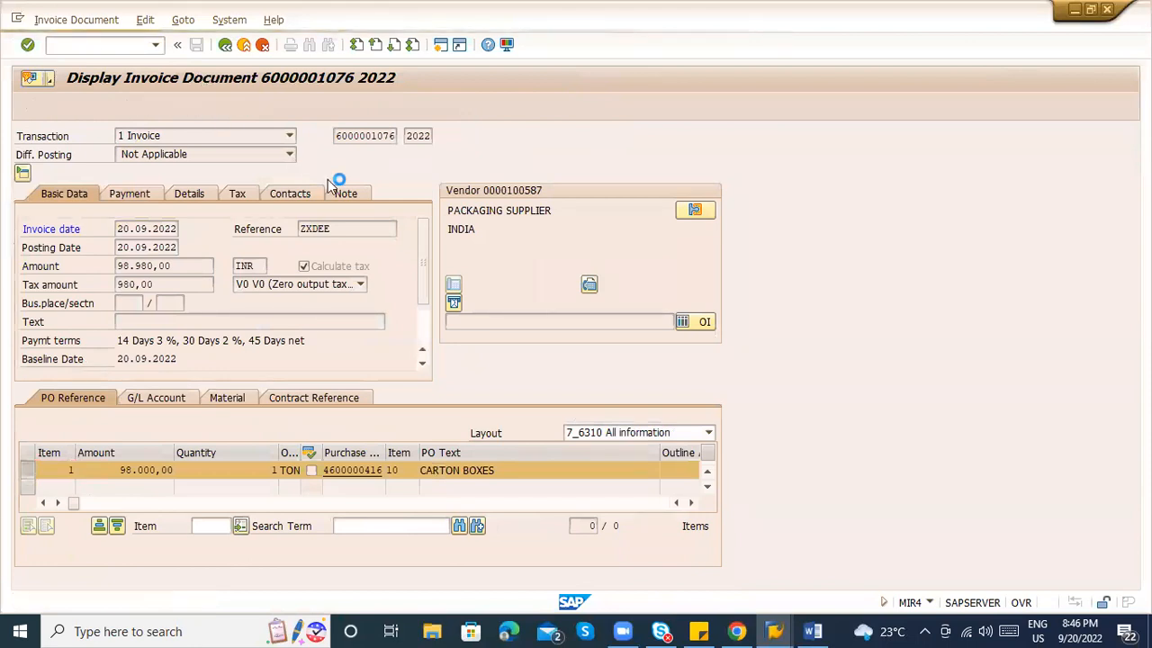
{"action": "double_click", "coordinate": [127, 206]}
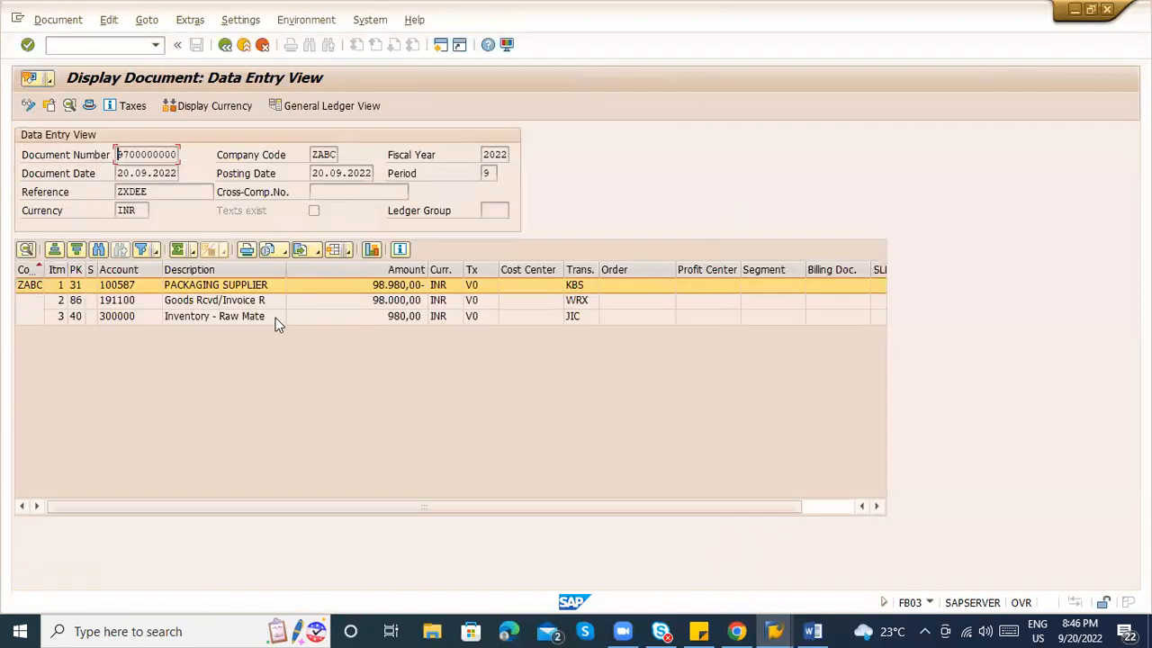
{"action": "left_click", "coordinate": [231, 302]}
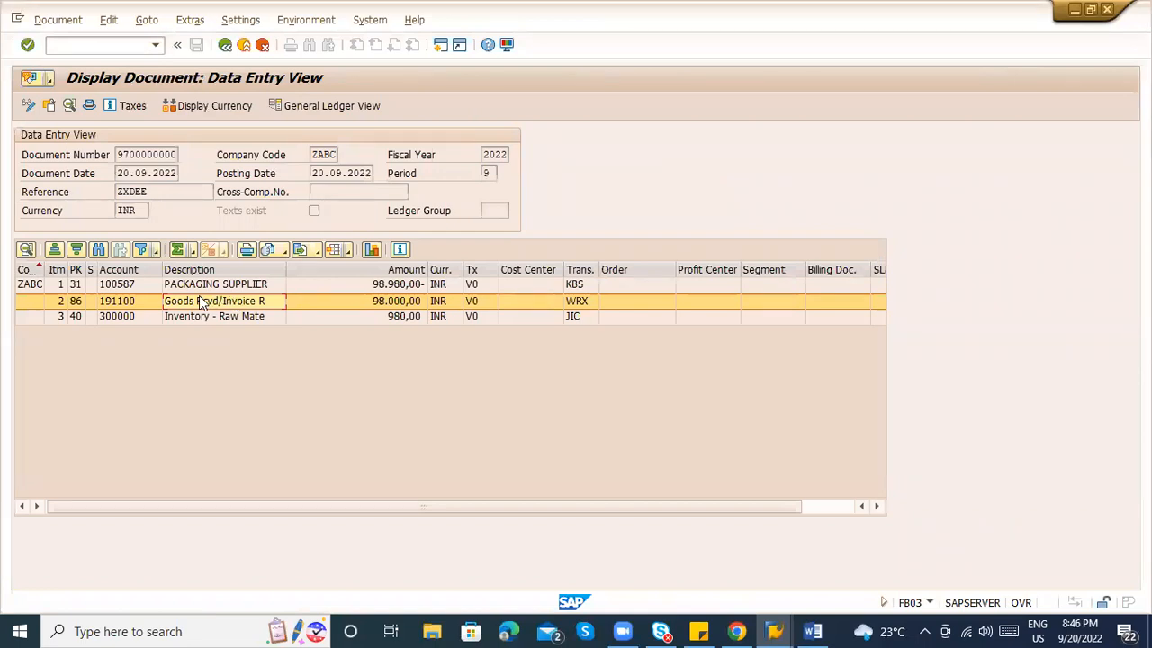
{"action": "key", "text": "Up"}
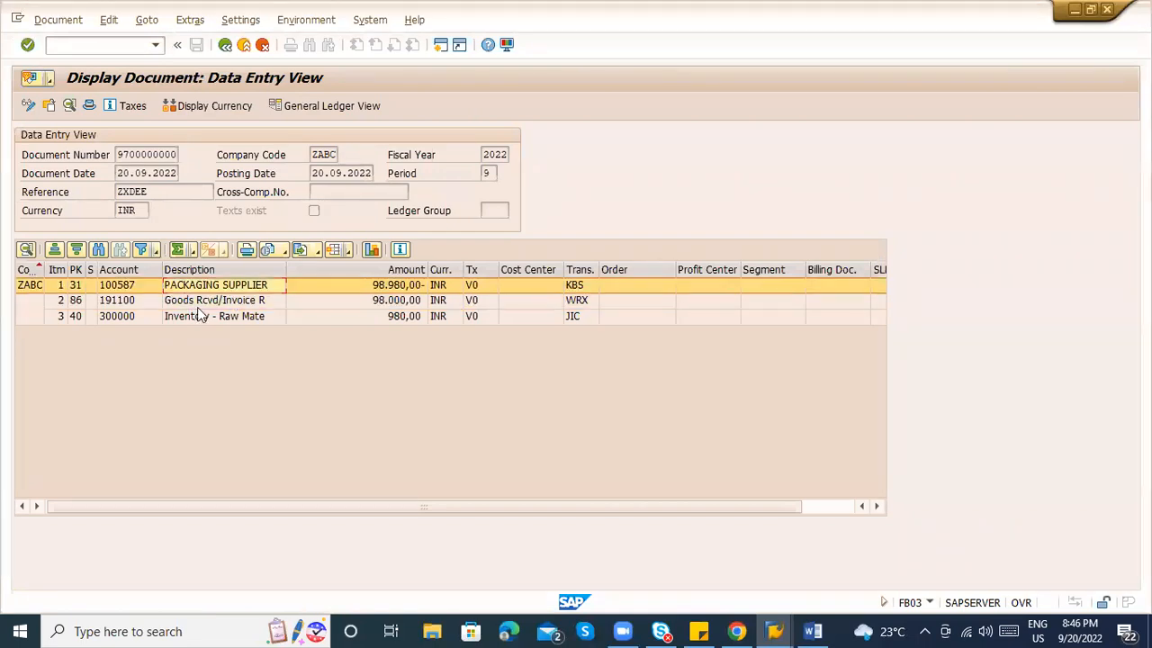
{"action": "left_click", "coordinate": [201, 313]}
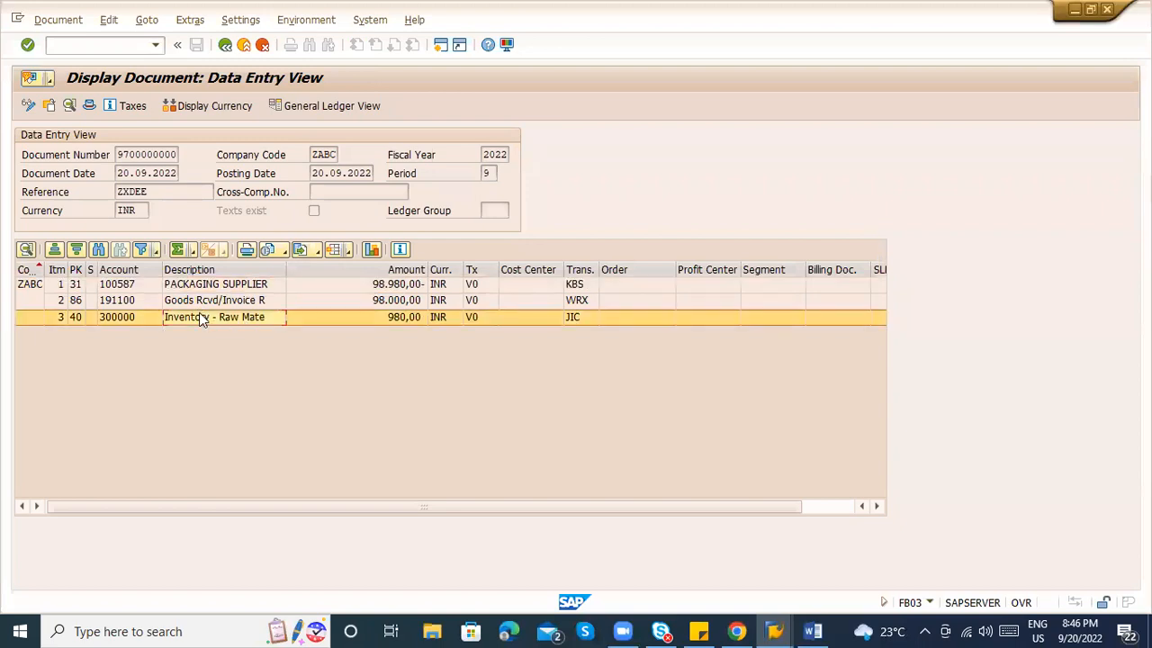
{"action": "left_click", "coordinate": [199, 288]}
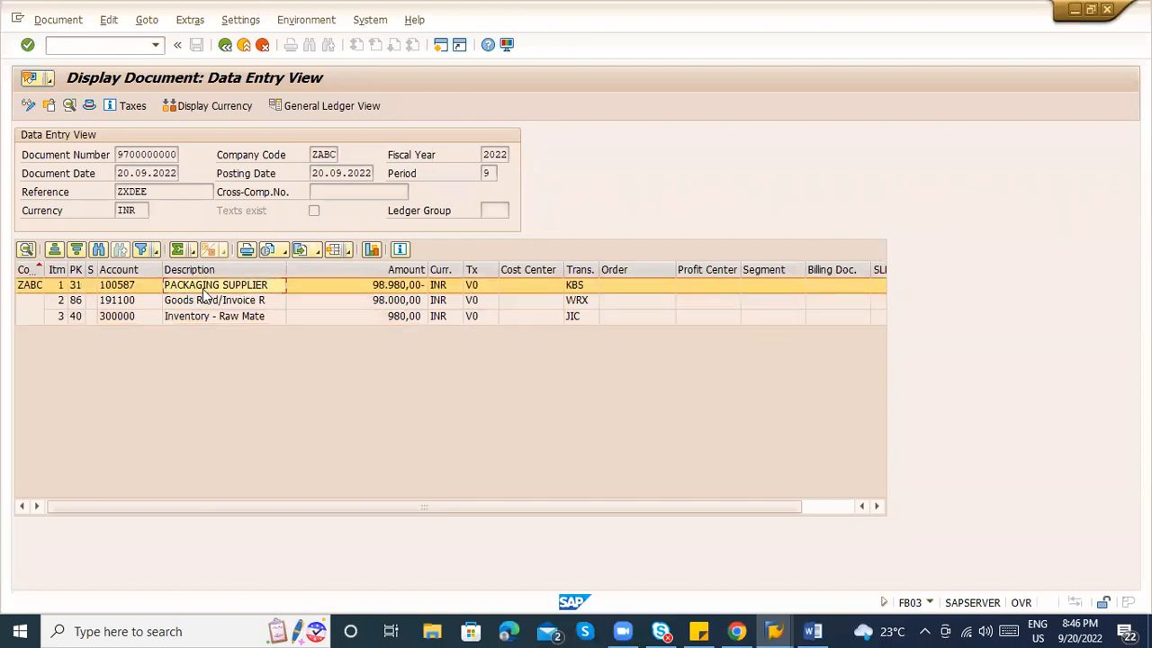
{"action": "left_click", "coordinate": [384, 288]}
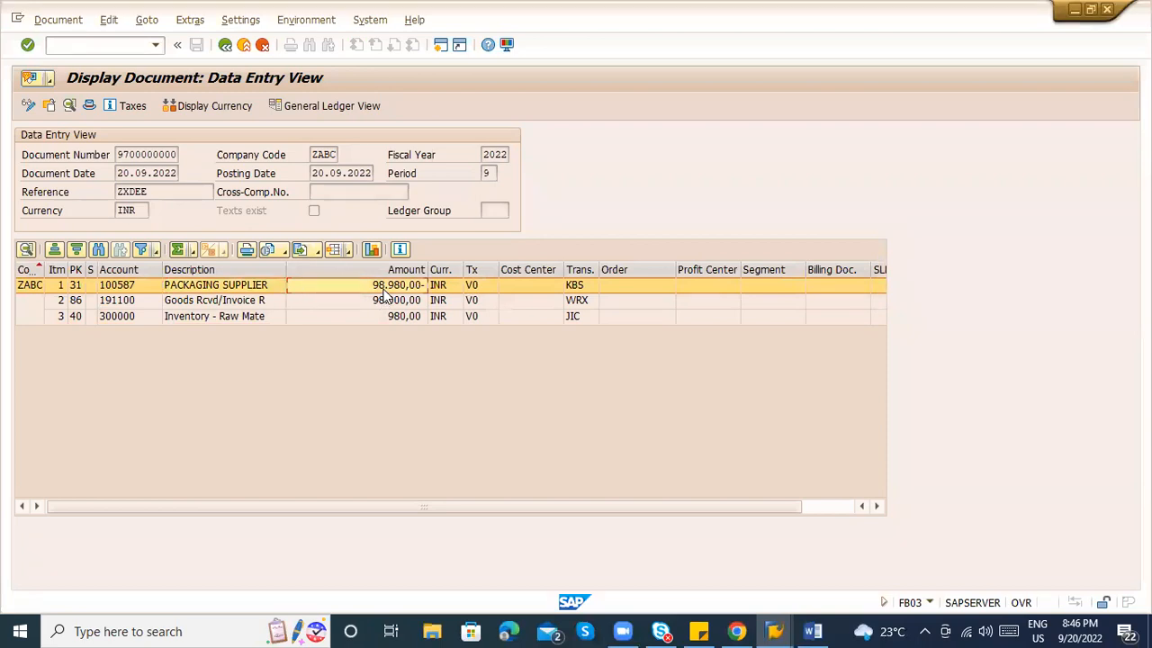
{"action": "left_click", "coordinate": [225, 44]}
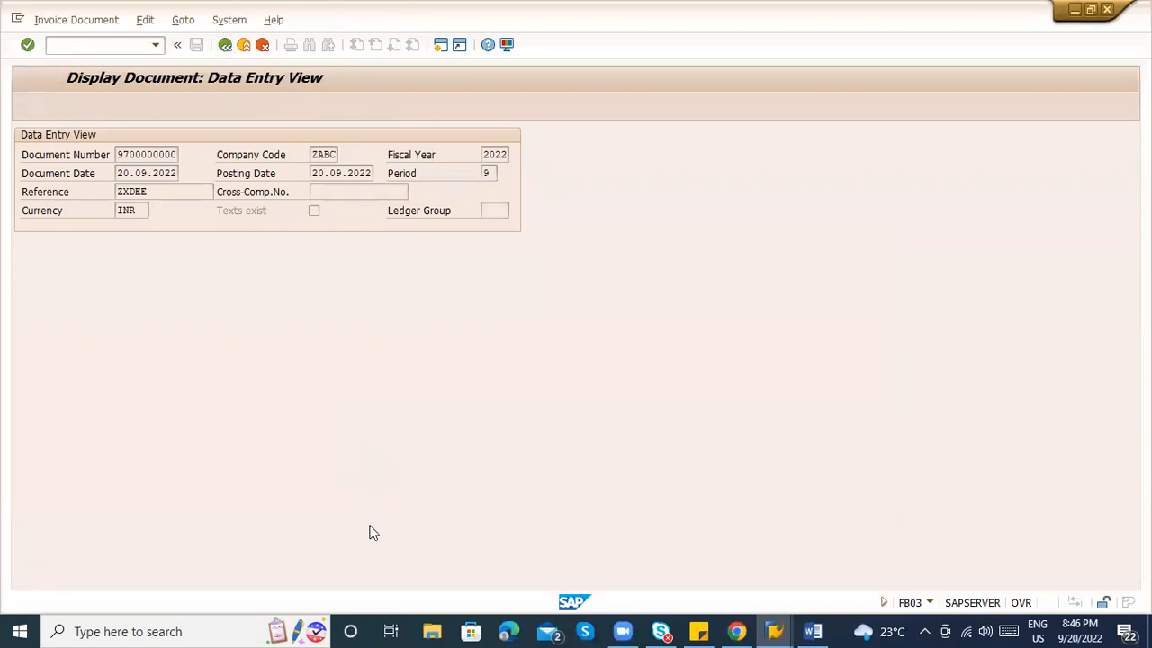
{"action": "left_click", "coordinate": [286, 324]}
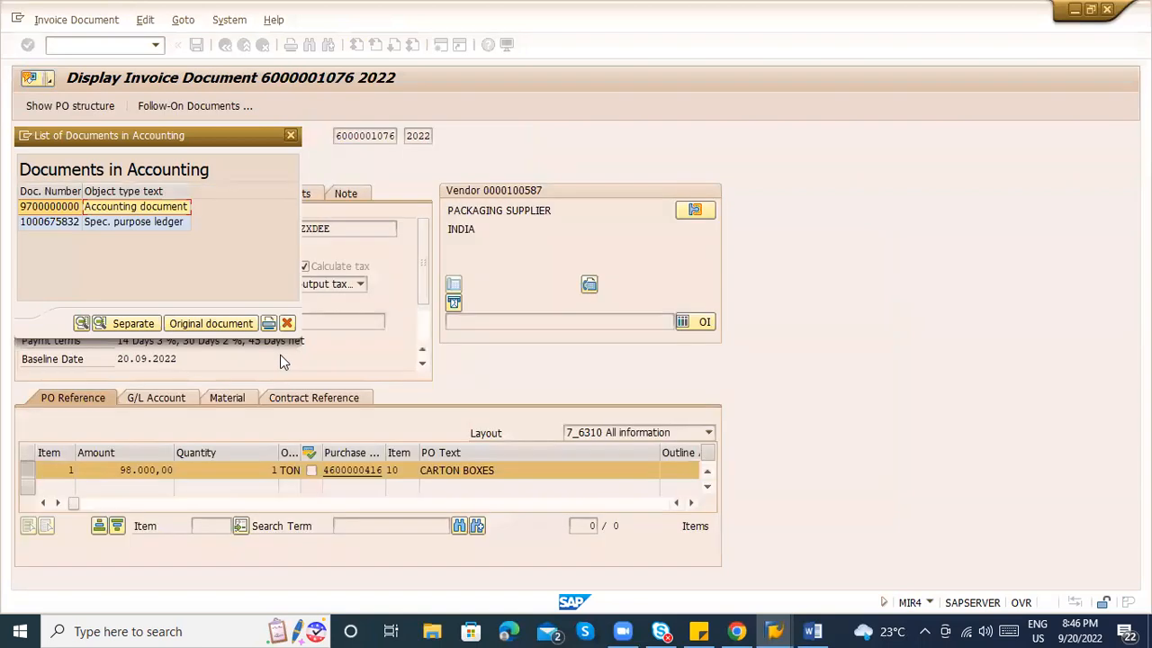
{"action": "left_click", "coordinate": [343, 469]}
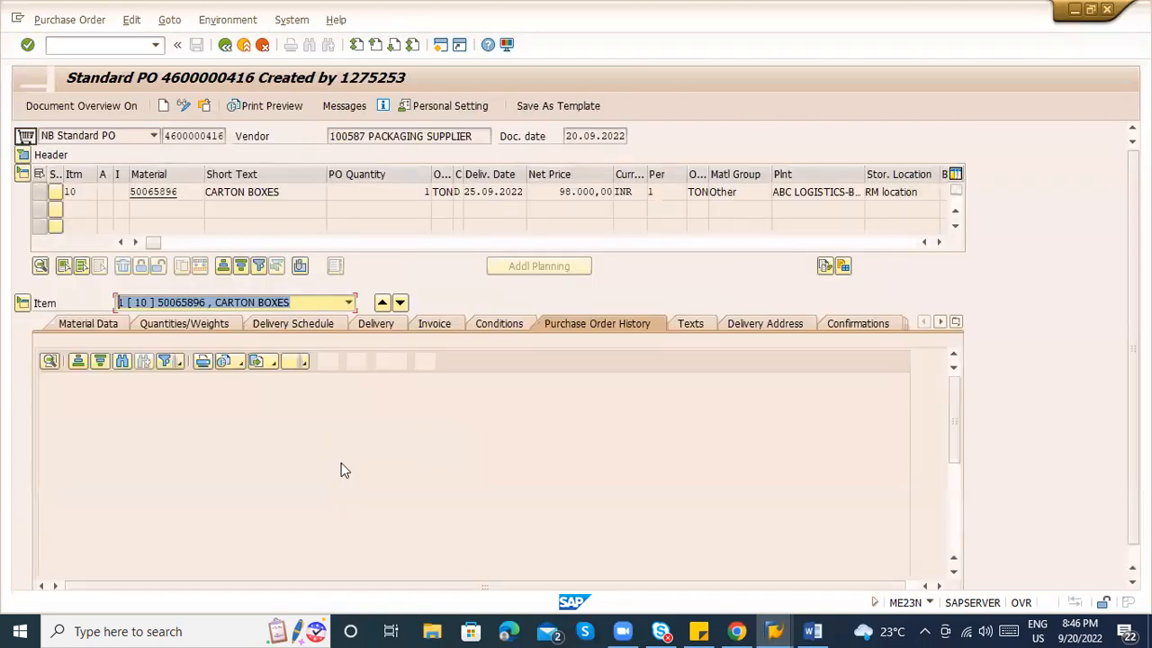
{"action": "left_click", "coordinate": [153, 430]}
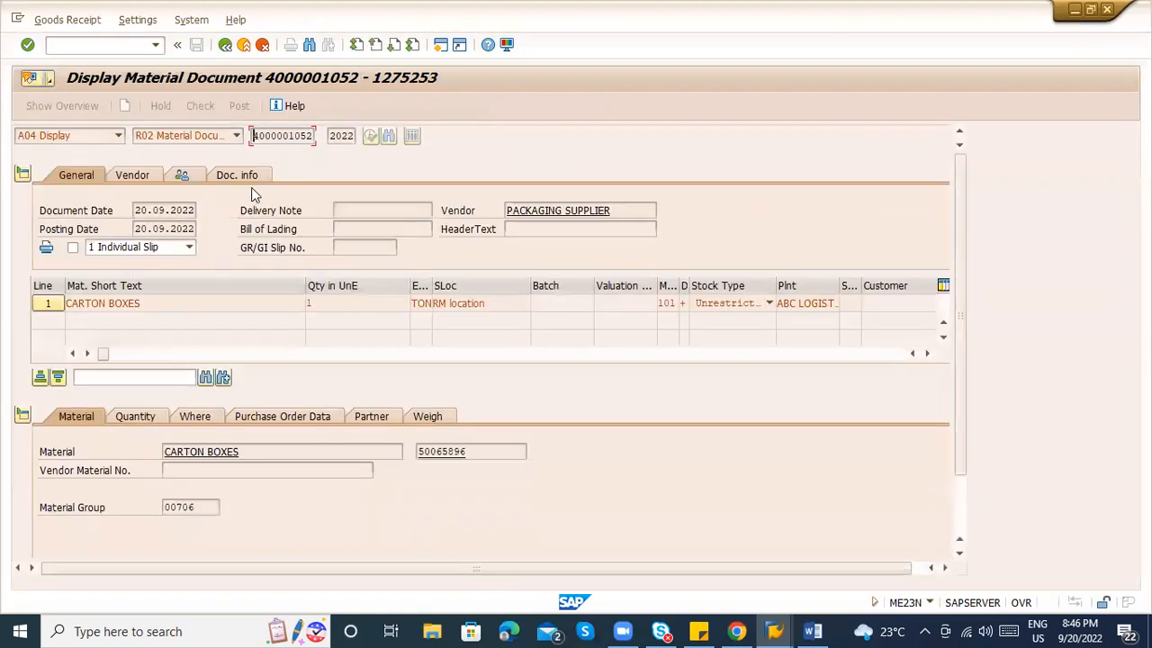
{"action": "left_click", "coordinate": [256, 178]}
{"action": "left_click", "coordinate": [522, 216]}
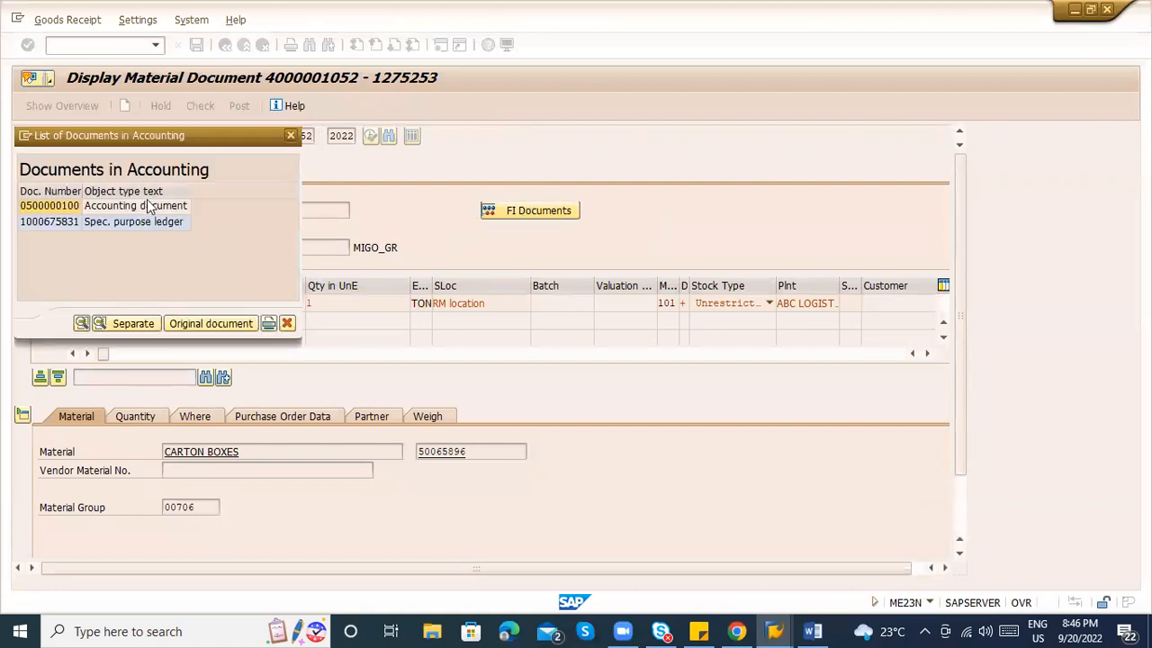
{"action": "double_click", "coordinate": [142, 206]}
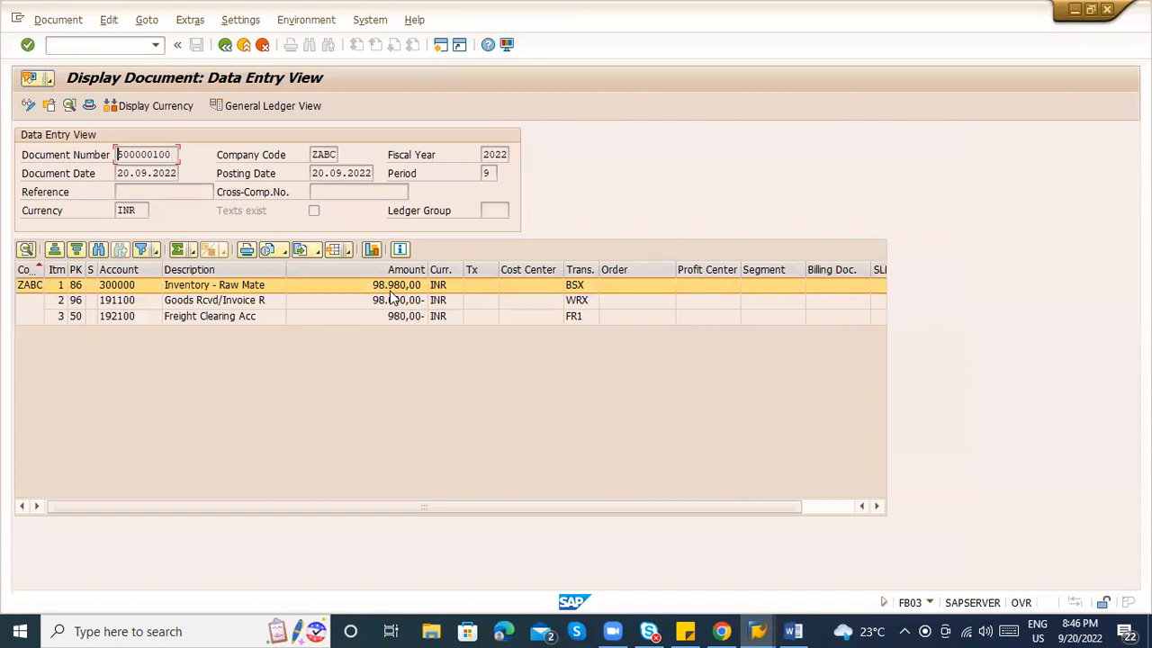
{"action": "left_click", "coordinate": [167, 287]}
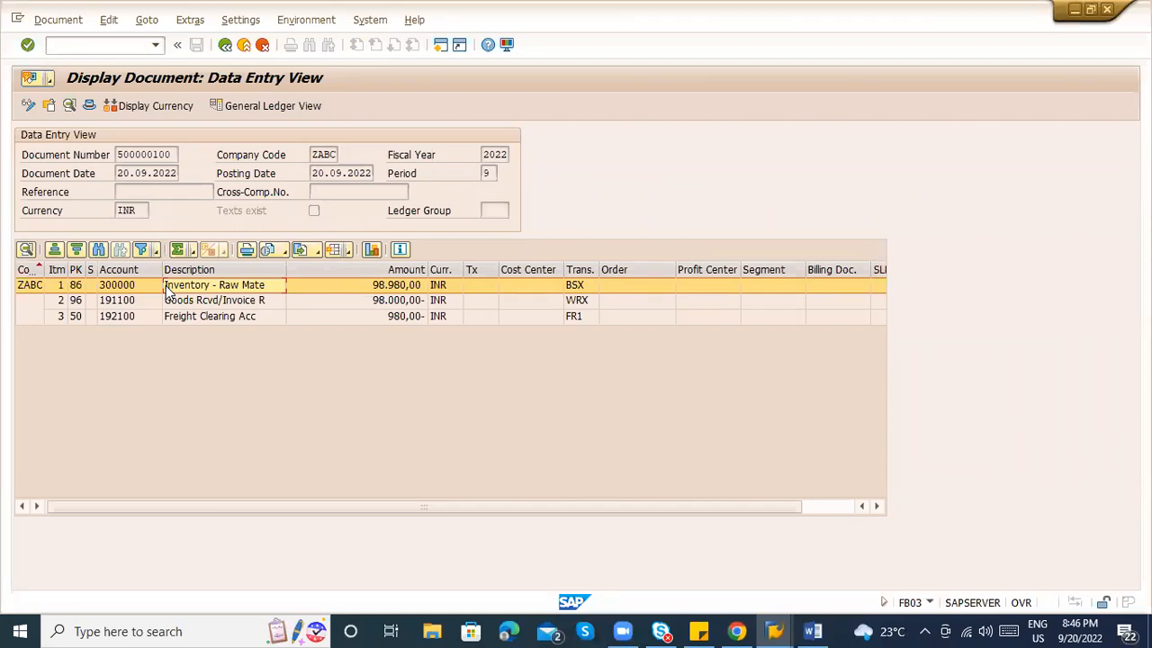
{"action": "left_click", "coordinate": [230, 48]}
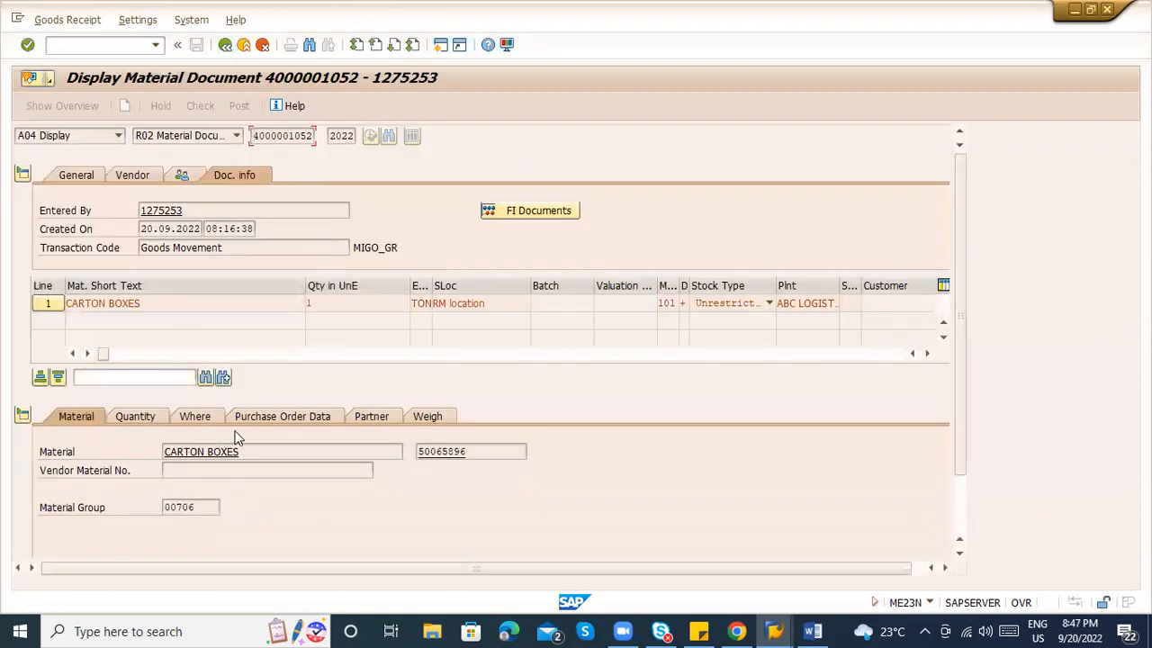
Open material 50065896 CARTON BOXES in its Accounting 1 view.
{"action": "double_click", "coordinate": [445, 451]}
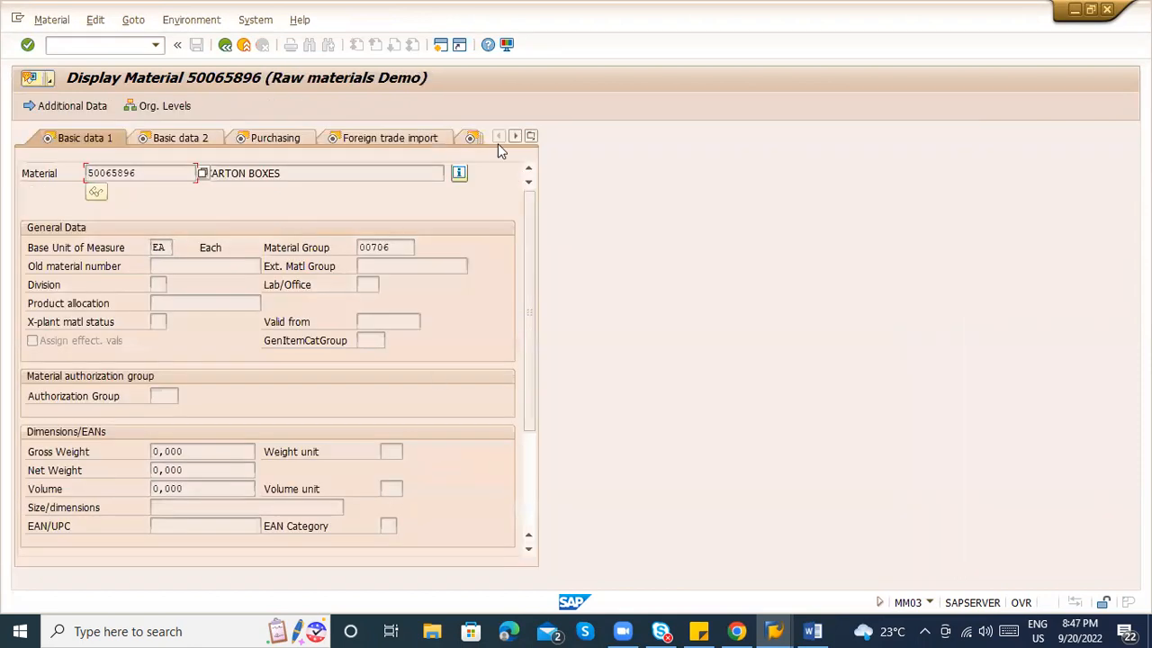
{"action": "left_click", "coordinate": [531, 136]}
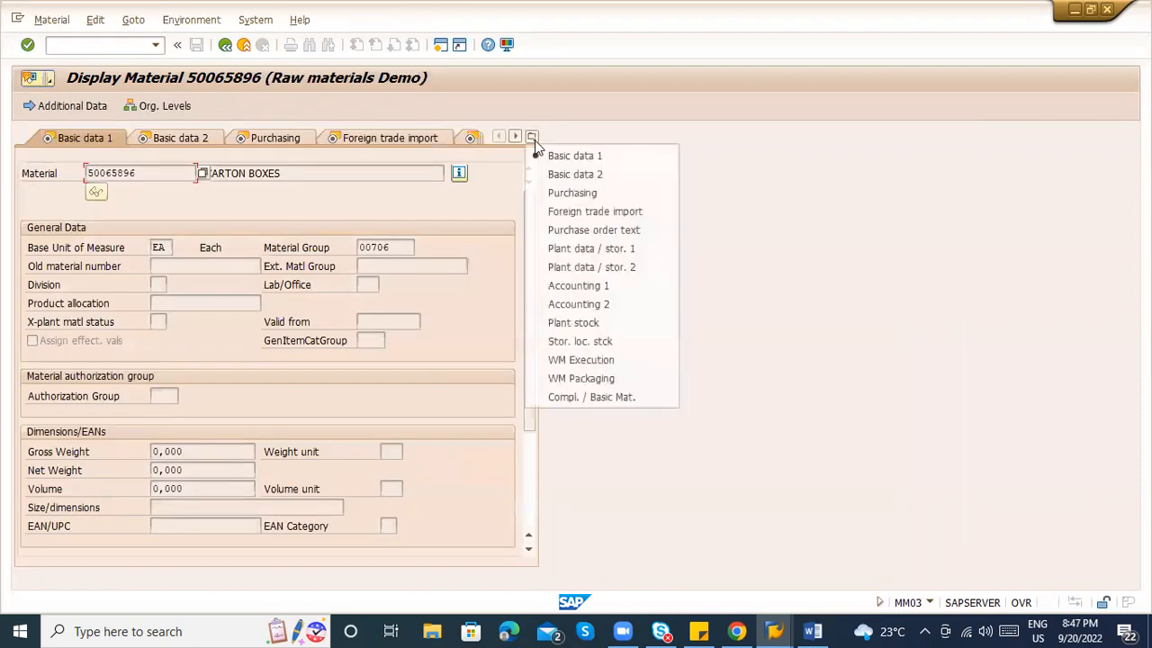
{"action": "left_click", "coordinate": [576, 286]}
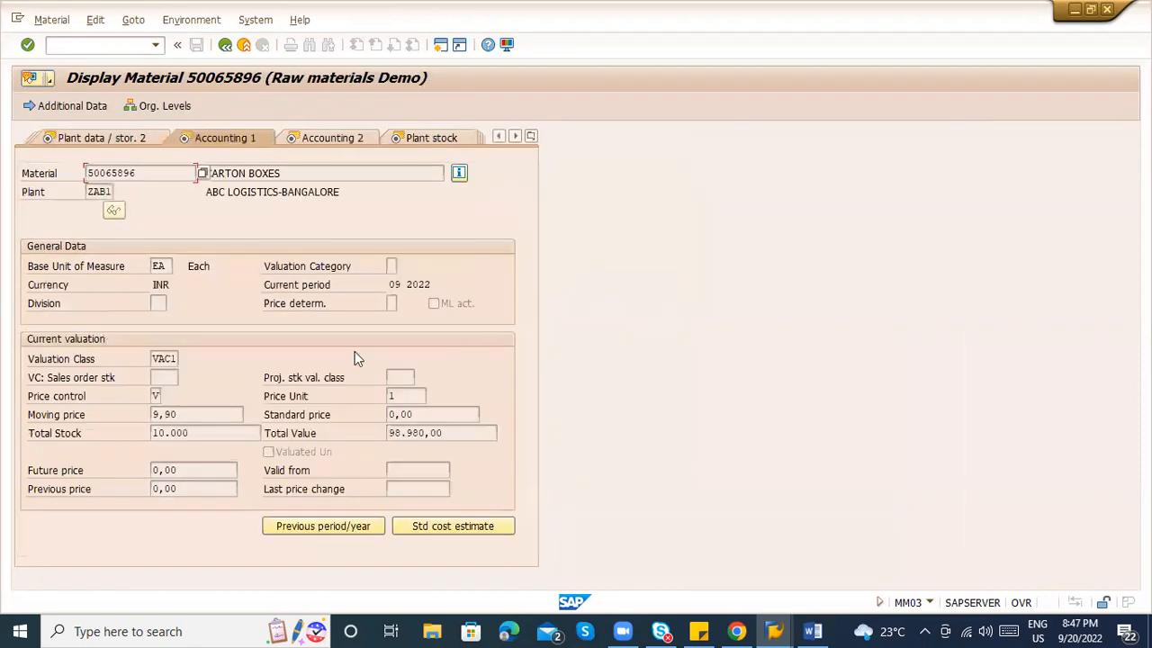
Highlight the total value 98.980,00 INR, total stock 10.000 and moving price 9,90.
{"action": "left_click_drag", "start_coordinate": [446, 433], "coordinate": [385, 436]}
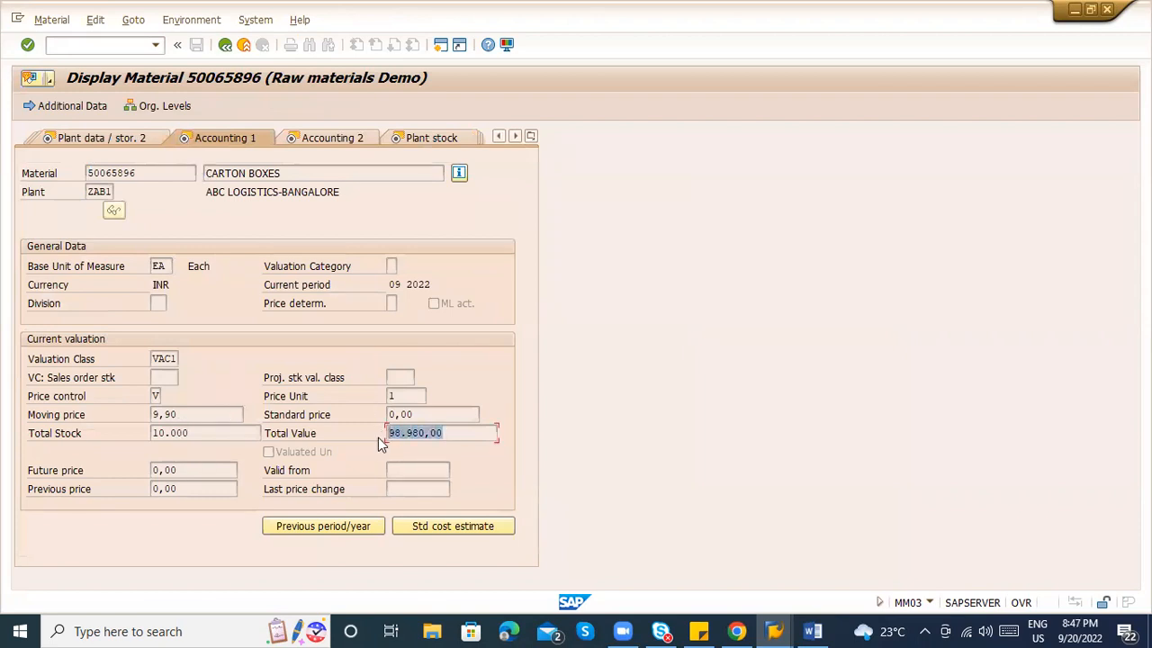
{"action": "left_click_drag", "start_coordinate": [190, 435], "coordinate": [125, 432]}
{"action": "left_click", "coordinate": [200, 433]}
{"action": "left_click_drag", "start_coordinate": [191, 414], "coordinate": [148, 414]}
{"action": "left_click", "coordinate": [183, 412]}
{"action": "left_click_drag", "start_coordinate": [185, 414], "coordinate": [144, 415]}
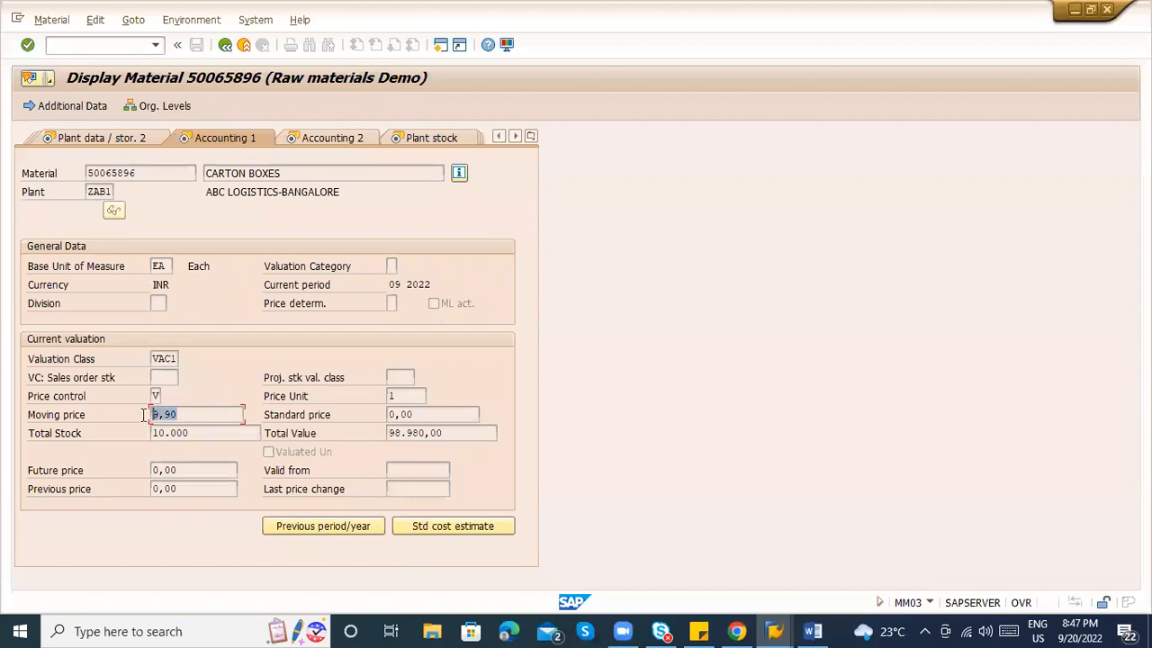
{"action": "left_click", "coordinate": [227, 415]}
Check the price control options, then compare standard price 0,00 with moving price 9,90 and stock 10.000.
{"action": "left_click", "coordinate": [160, 397]}
{"action": "left_click", "coordinate": [164, 397]}
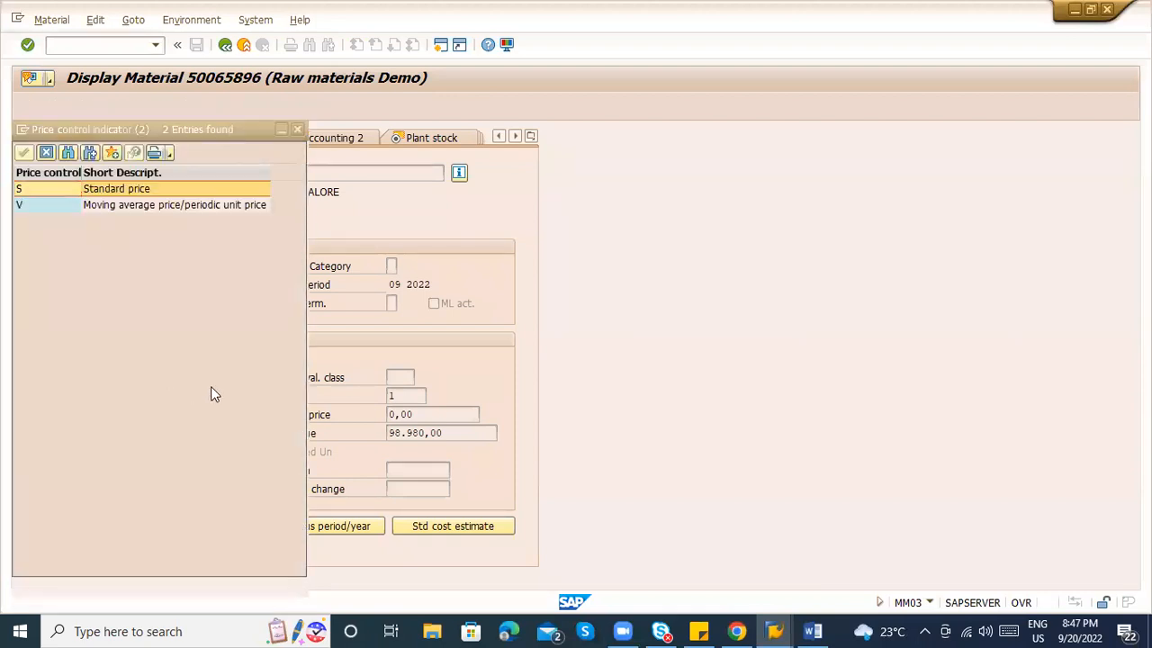
{"action": "left_click", "coordinate": [427, 414]}
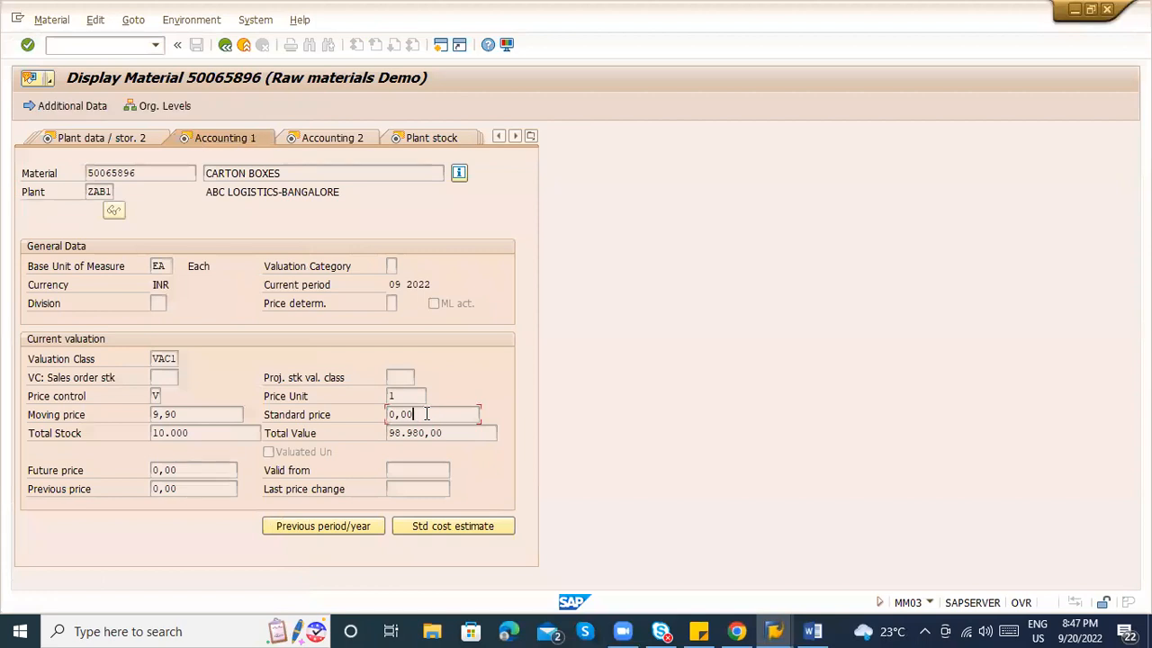
{"action": "left_click_drag", "start_coordinate": [427, 414], "coordinate": [385, 416]}
{"action": "left_click", "coordinate": [413, 408]}
{"action": "left_click_drag", "start_coordinate": [185, 419], "coordinate": [117, 442]}
{"action": "left_click", "coordinate": [166, 435]}
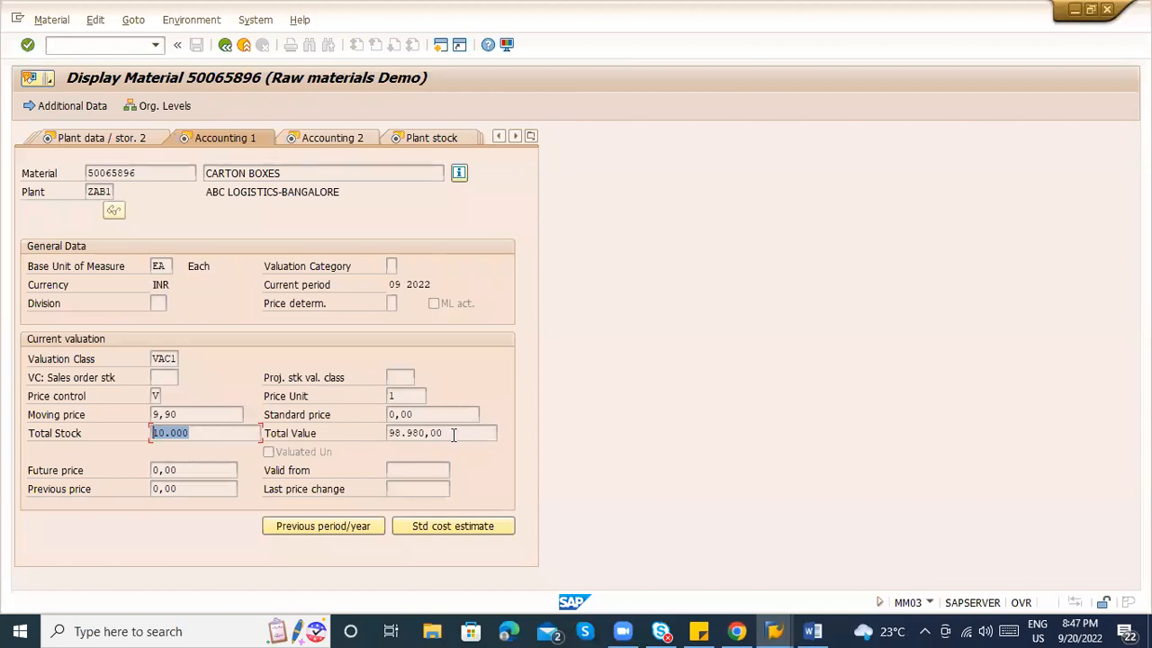
Select the carton boxes' Total Stock value 10.000, then bring up the Word notes.
{"action": "left_click", "coordinate": [453, 434]}
{"action": "left_click", "coordinate": [195, 432]}
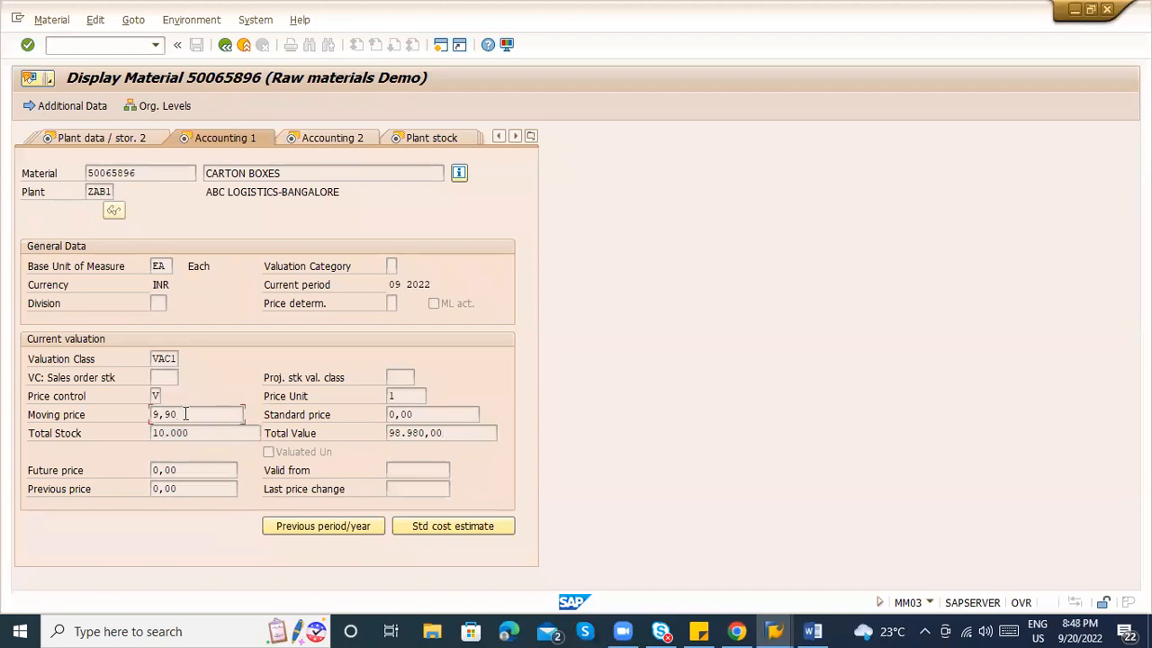
{"action": "left_click", "coordinate": [815, 631]}
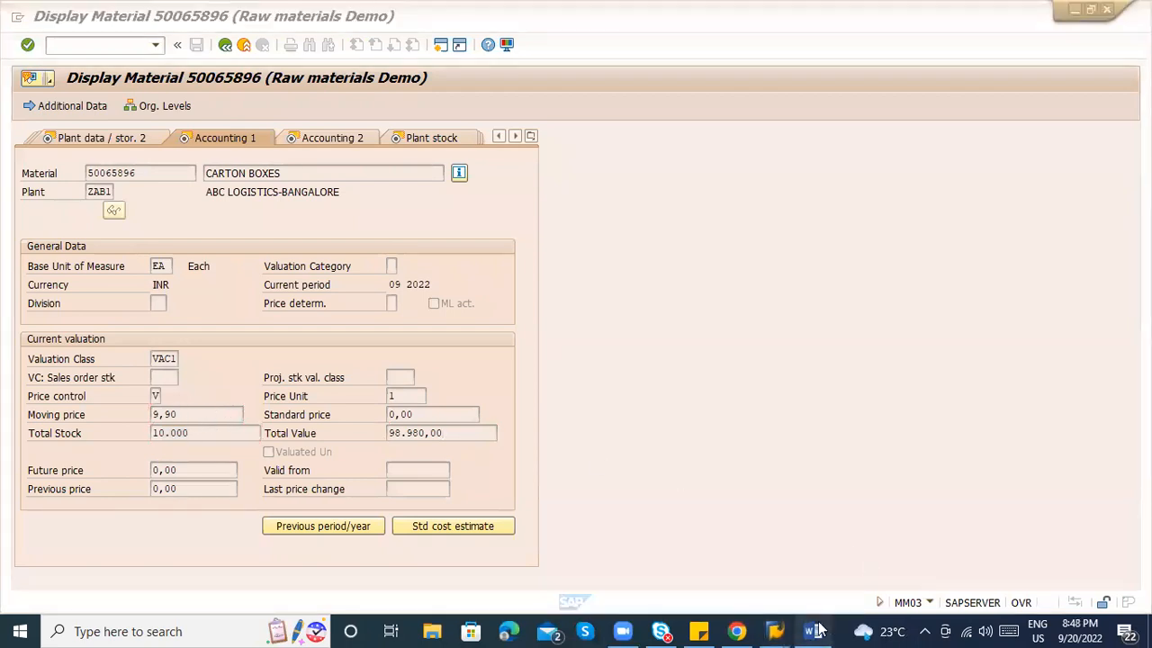
Note entries '100 - 1000' and '50 - 1000', total stock 150 and total value 2000.
{"action": "key", "text": "Return"}
{"action": "type", "text": "100 - 1000"}
{"action": "key", "text": "Return"}
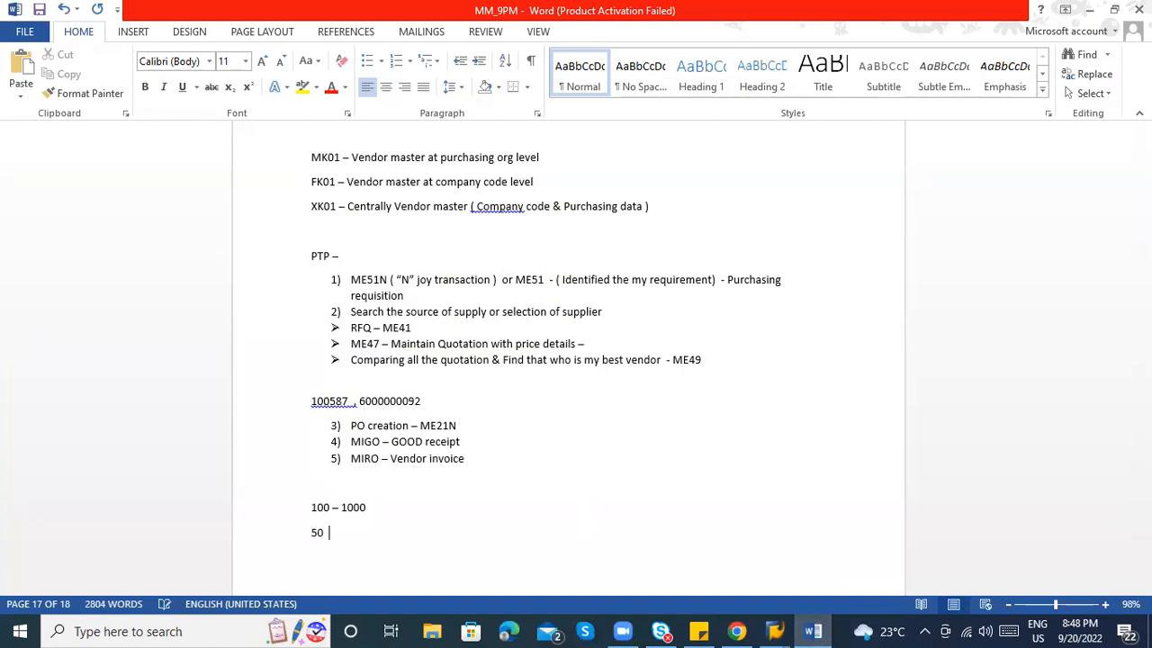
{"action": "type", "text": "50  - 1000"}
{"action": "key", "text": "Return"}
{"action": "key", "text": "Return"}
{"action": "type", "text": "total stock = 100 + 50 = 150"}
{"action": "key", "text": "Return"}
{"action": "type", "text": "Total value"}
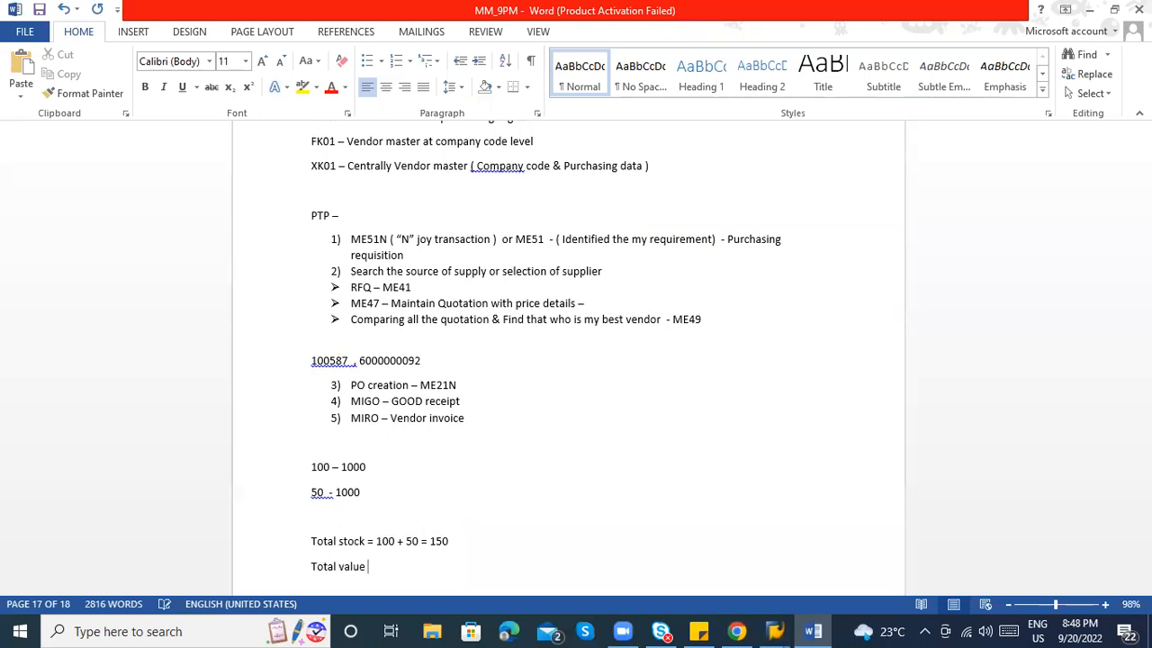
{"action": "type", "text": "000 + 1000 = 2000"}
Add the line 'Average price = 2000/150 =' and delete the guessed 13.5.
{"action": "key", "text": "Return"}
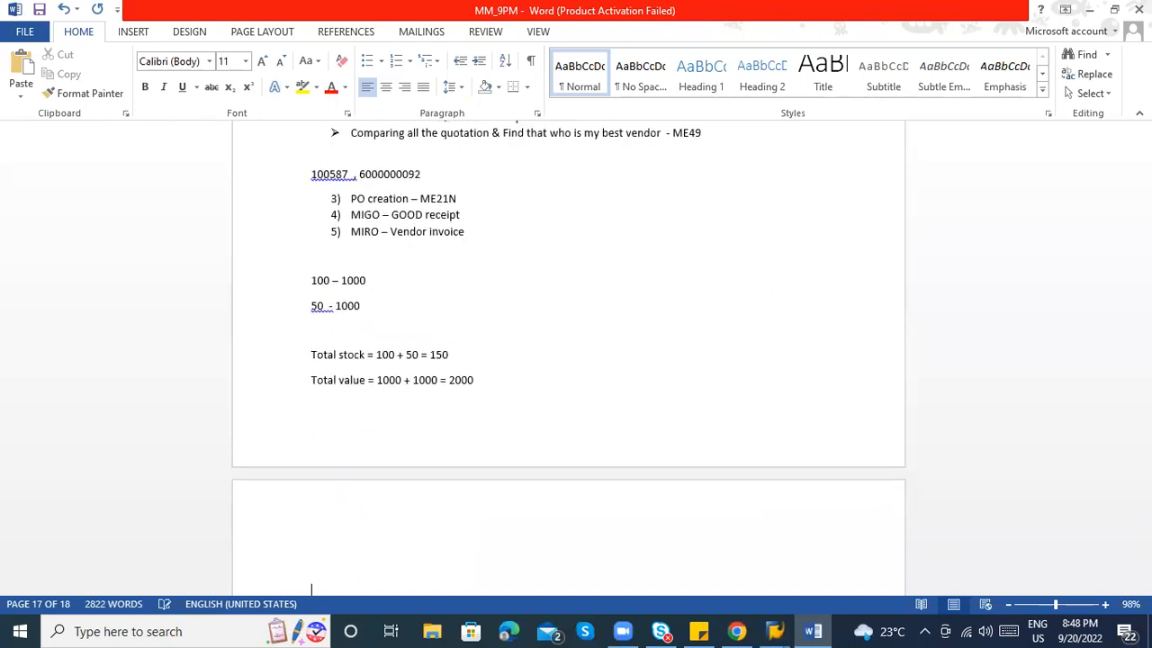
{"action": "type", "text": "Average price = 2000/1"}
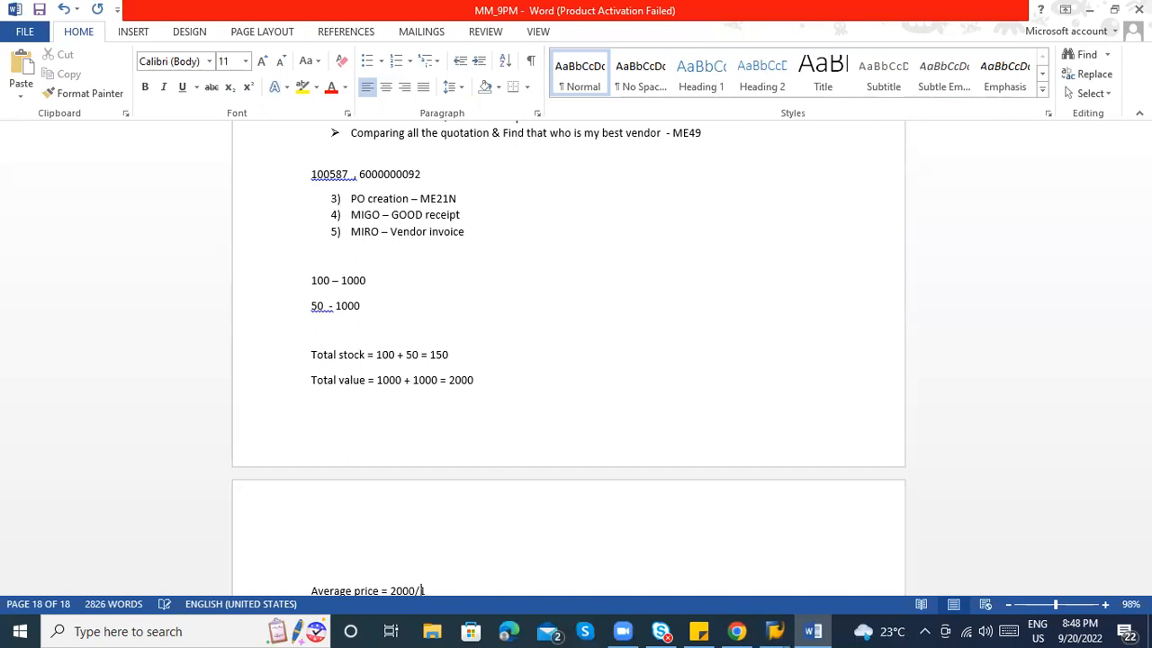
{"action": "type", "text": "50  ="}
{"action": "key", "text": "Return"}
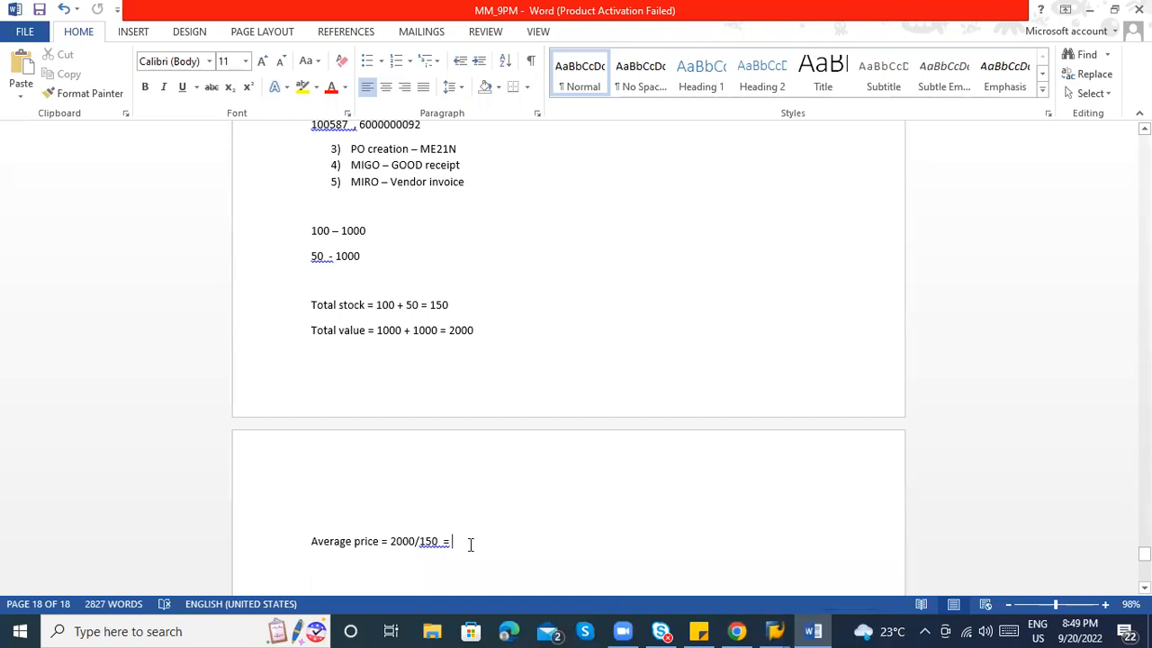
{"action": "type", "text": "1"}
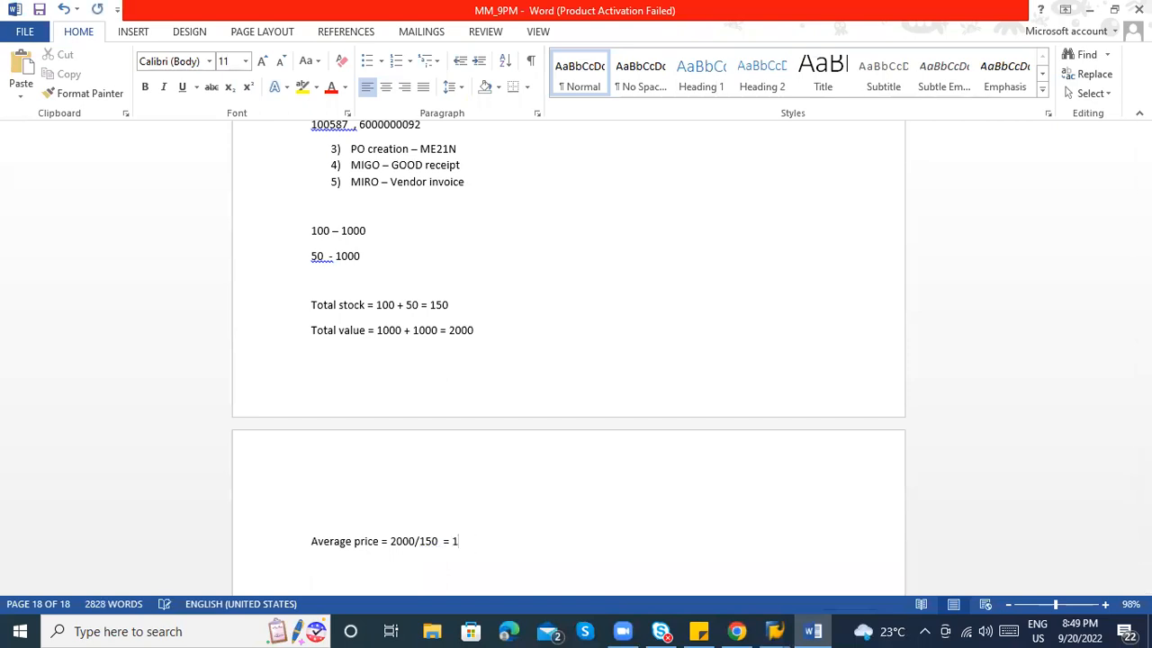
{"action": "type", "text": "3.5"}
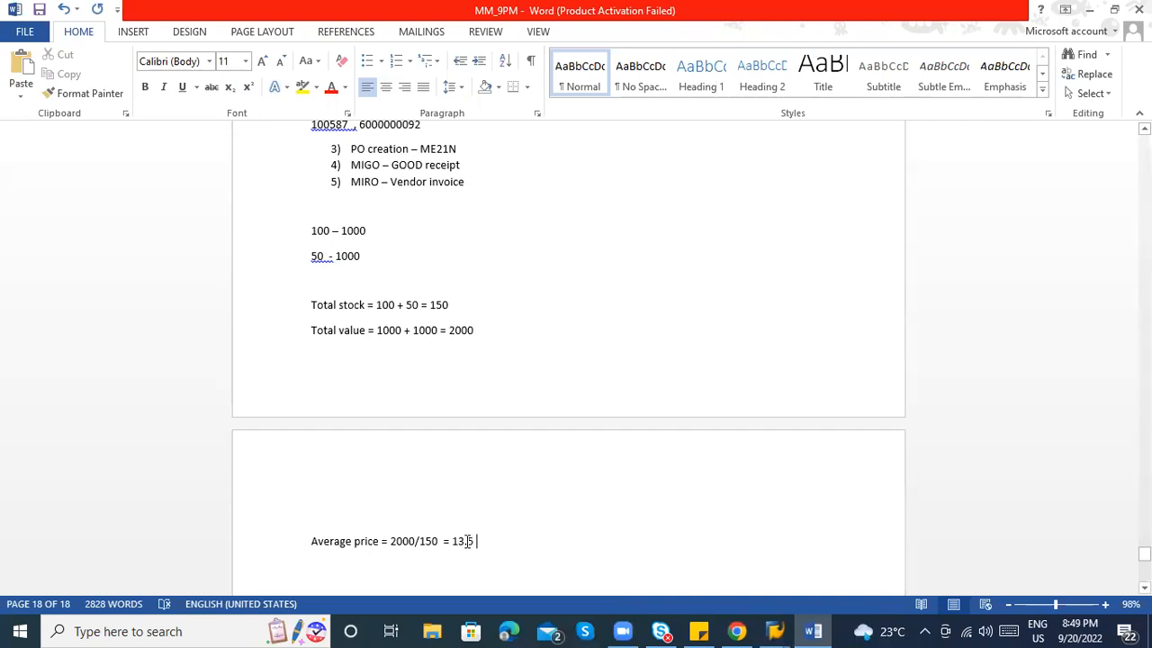
{"action": "key", "text": "BackSpace"}
{"action": "key", "text": "BackSpace"}
{"action": "key", "text": "BackSpace"}
{"action": "key", "text": "BackSpace"}
{"action": "key", "text": "BackSpace"}
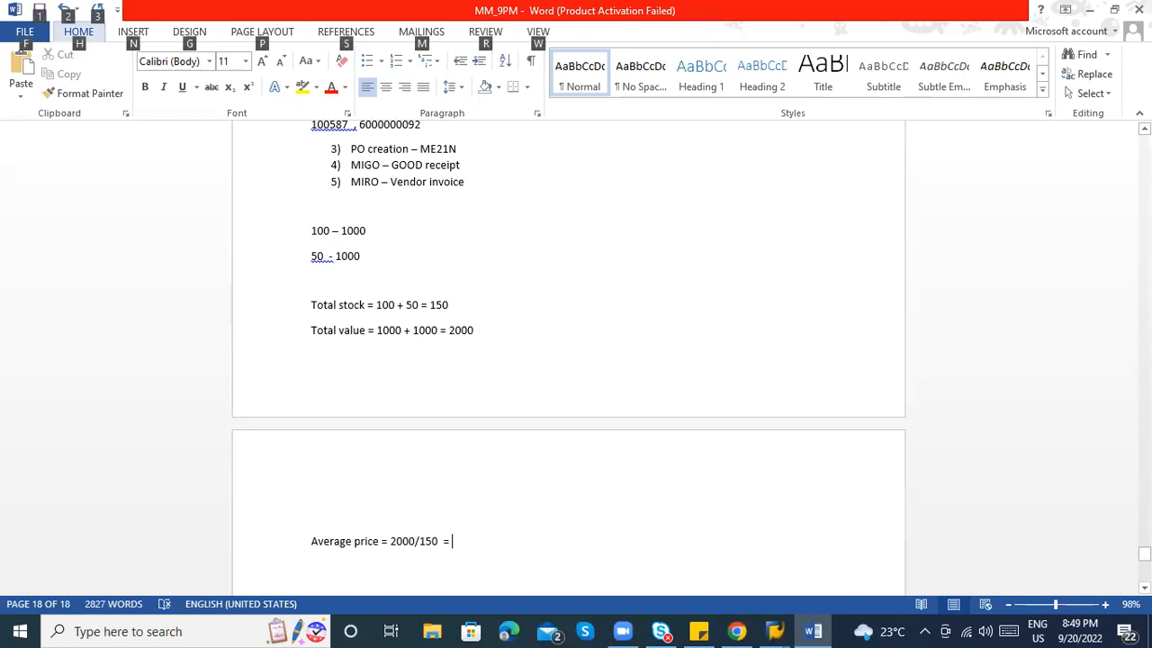
Launch Calculator from the Windows Start menu search.
{"action": "key", "text": "super"}
{"action": "type", "text": "calculator"}
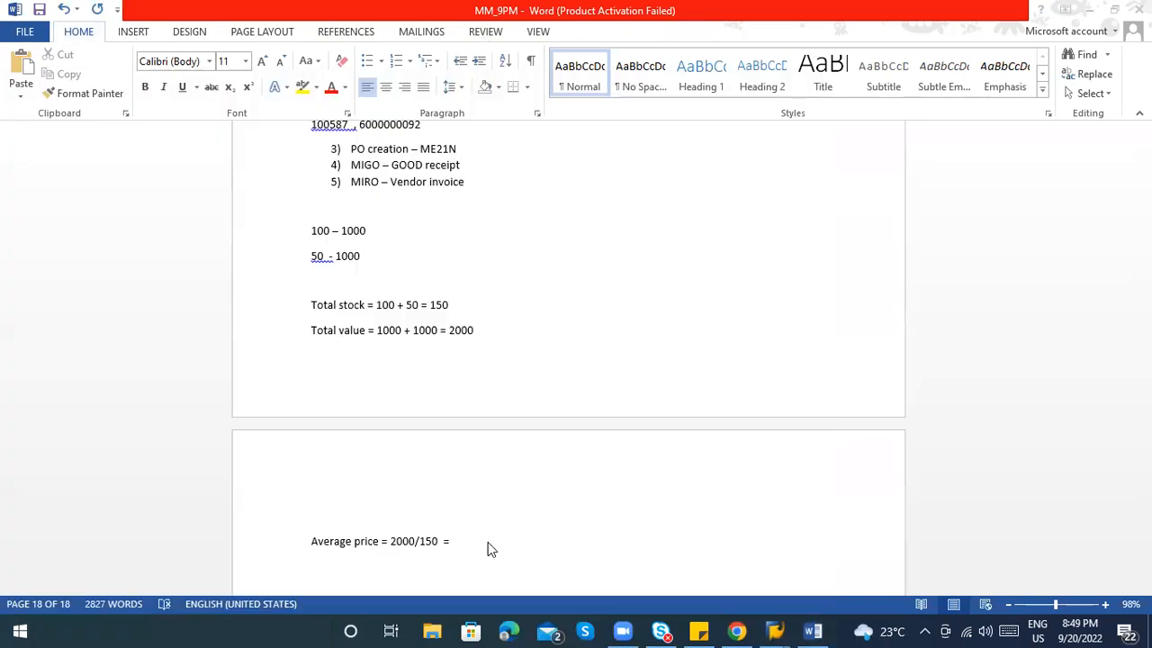
{"action": "key", "text": "Return"}
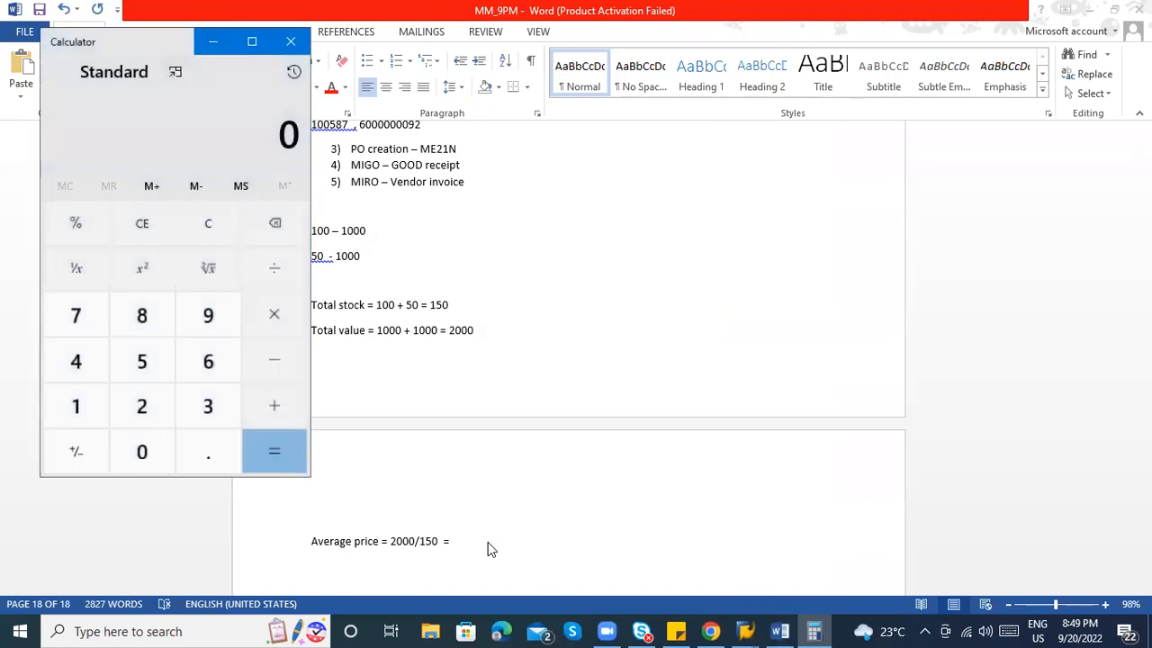
Divide 2000 by 150 in Calculator, giving 13.33.
{"action": "type", "text": "2000/150"}
{"action": "key", "text": "BackSpace"}
{"action": "left_click", "coordinate": [272, 276]}
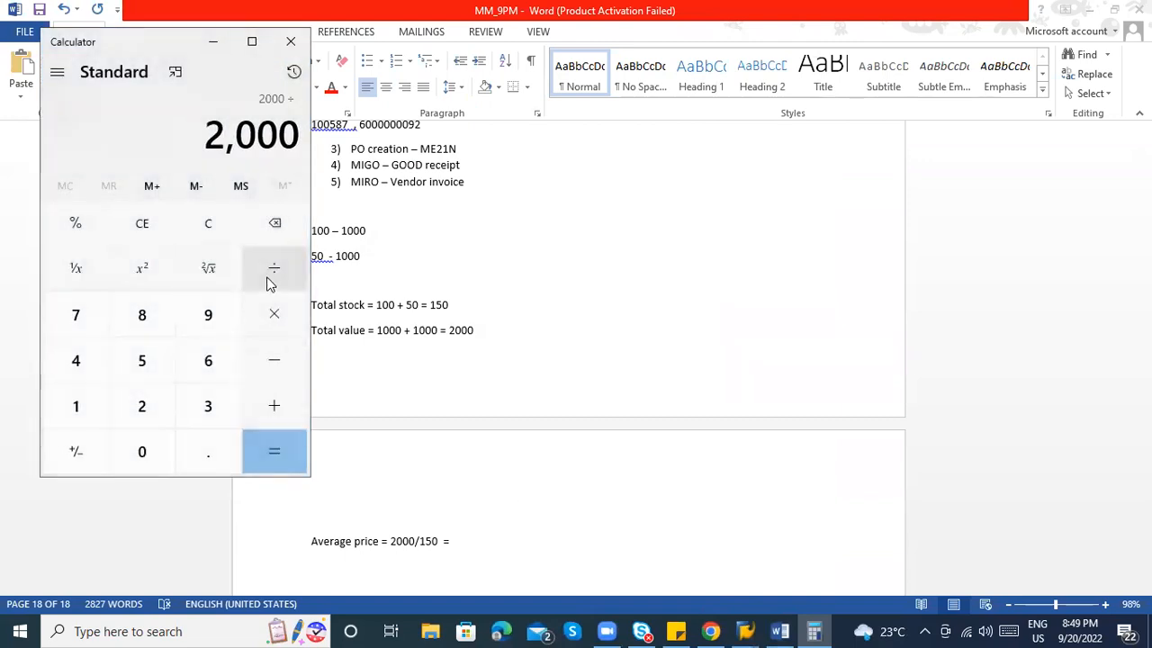
{"action": "left_click", "coordinate": [63, 425]}
{"action": "left_click", "coordinate": [122, 371]}
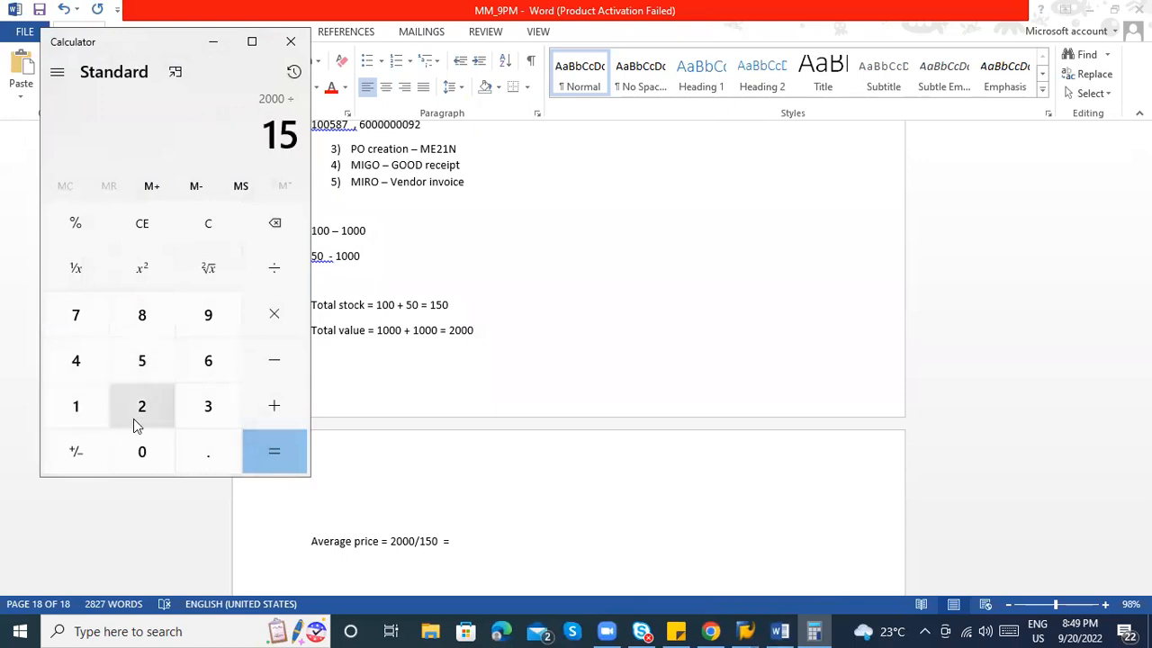
{"action": "left_click", "coordinate": [137, 448]}
{"action": "left_click", "coordinate": [275, 457]}
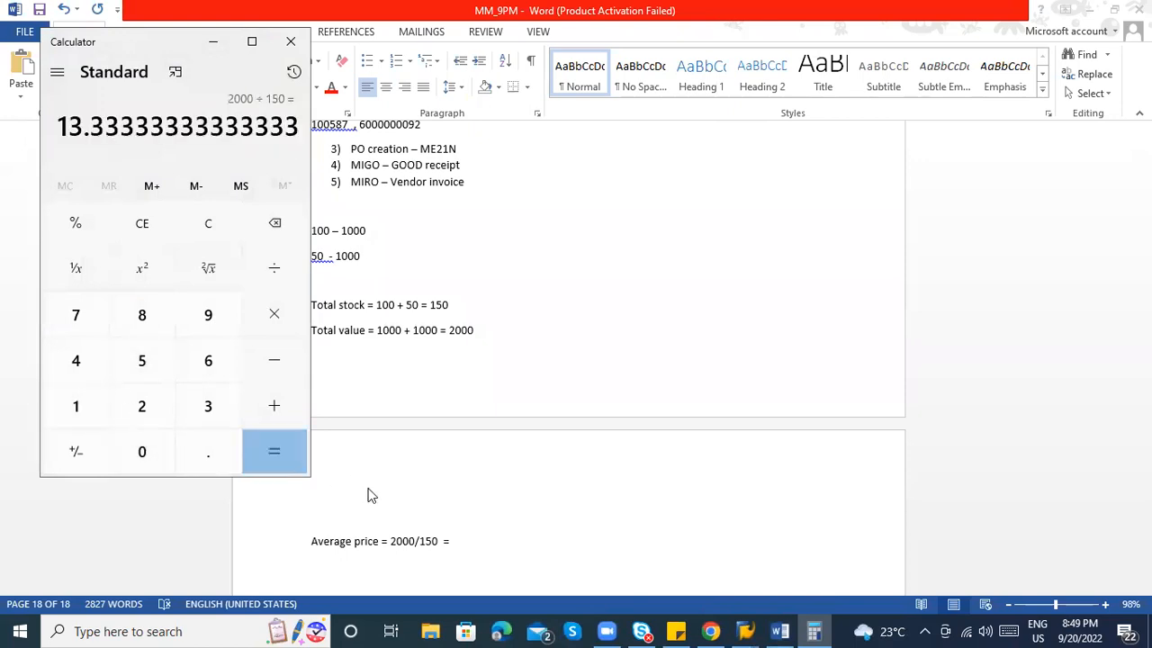
Finish the Word average line with '= 13.3 Rs' and return to SAP.
{"action": "left_click", "coordinate": [450, 541]}
{"action": "type", "text": "= 13"}
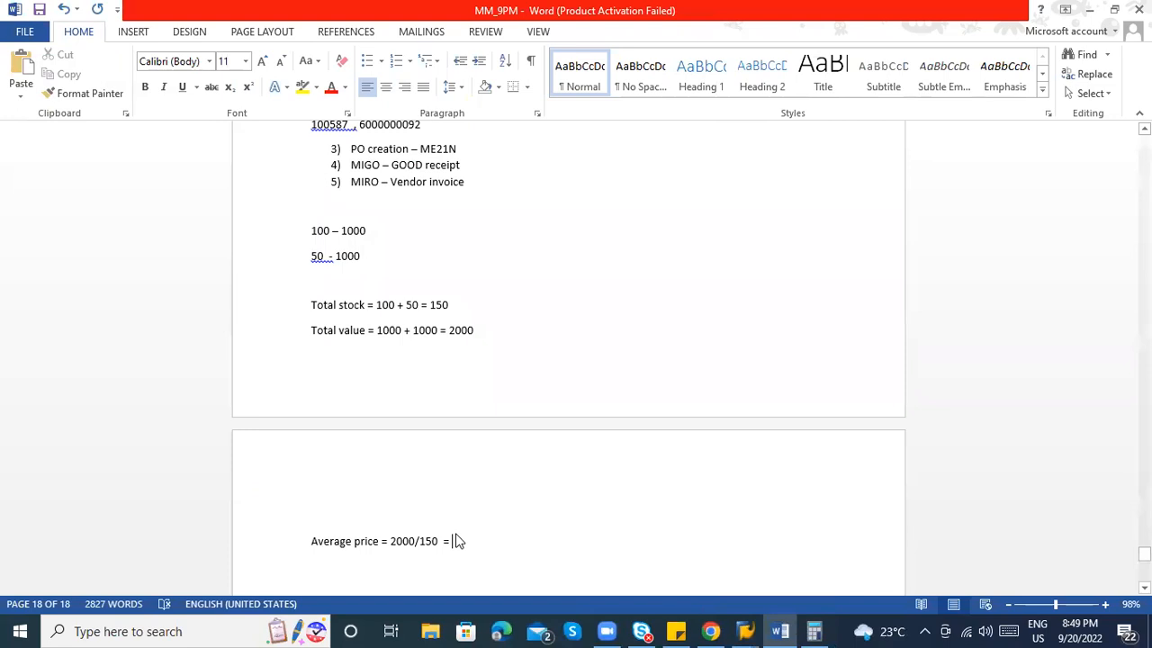
{"action": "type", "text": ".3 Ra"}
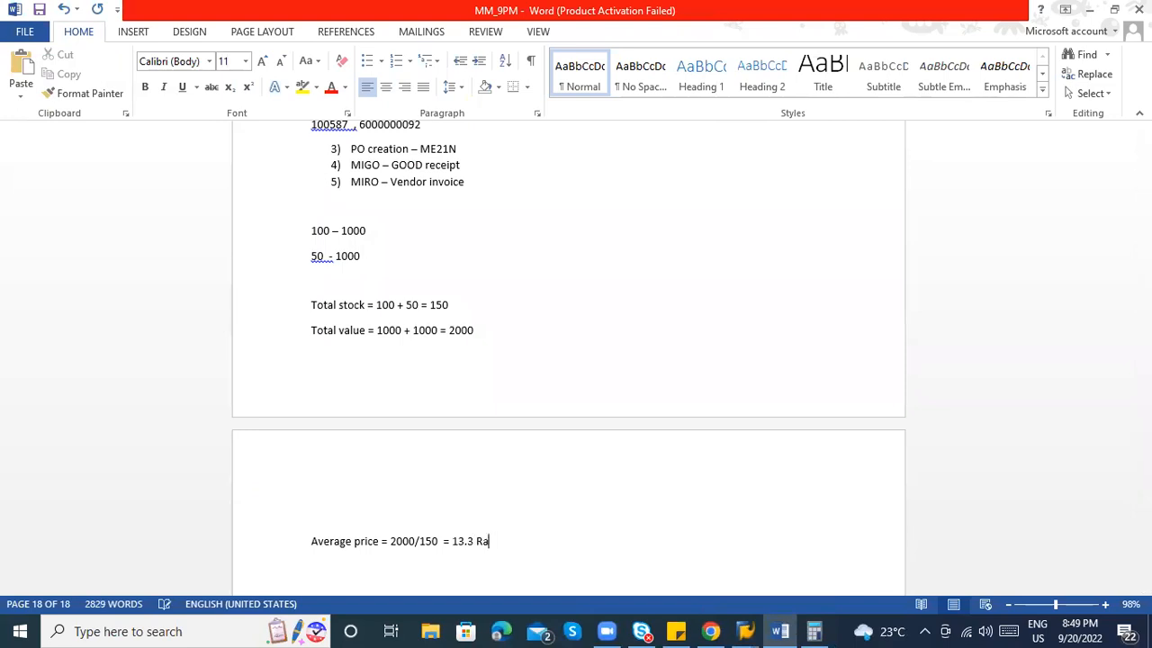
{"action": "key", "text": "BackSpace"}
{"action": "type", "text": "s"}
{"action": "key", "text": "alt+Tab"}
{"action": "key", "text": "alt+Tab"}
{"action": "key", "text": "Tab"}
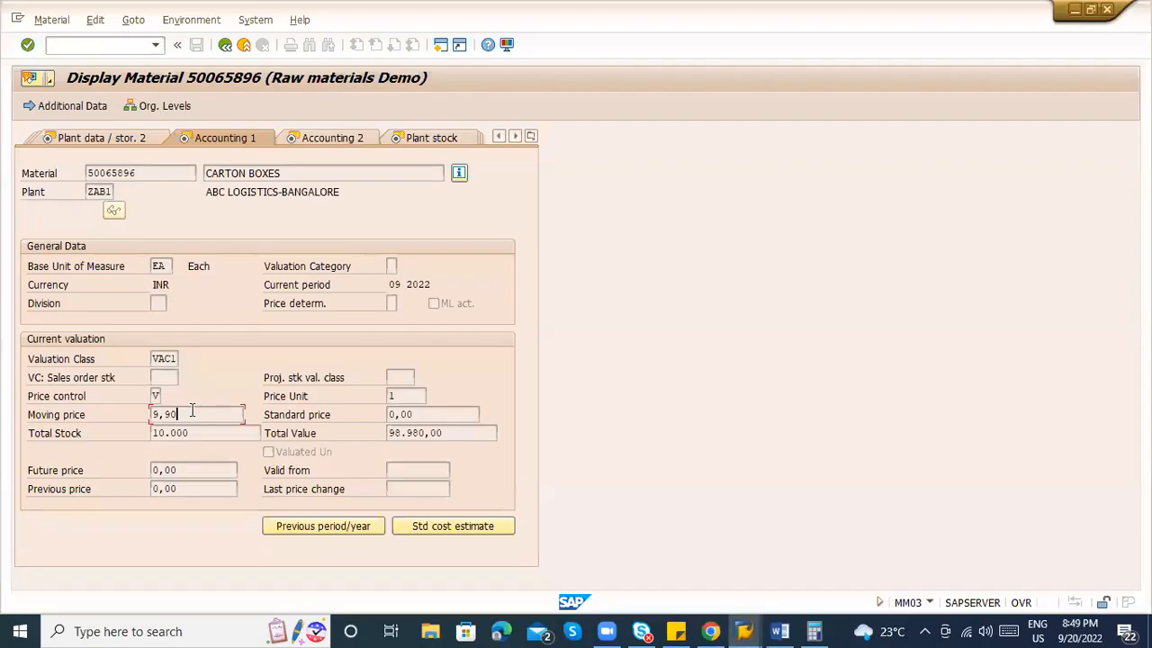
Get back to the SAP material display, rechecking Total Stock 10.000.
{"action": "key", "text": "alt+Tab"}
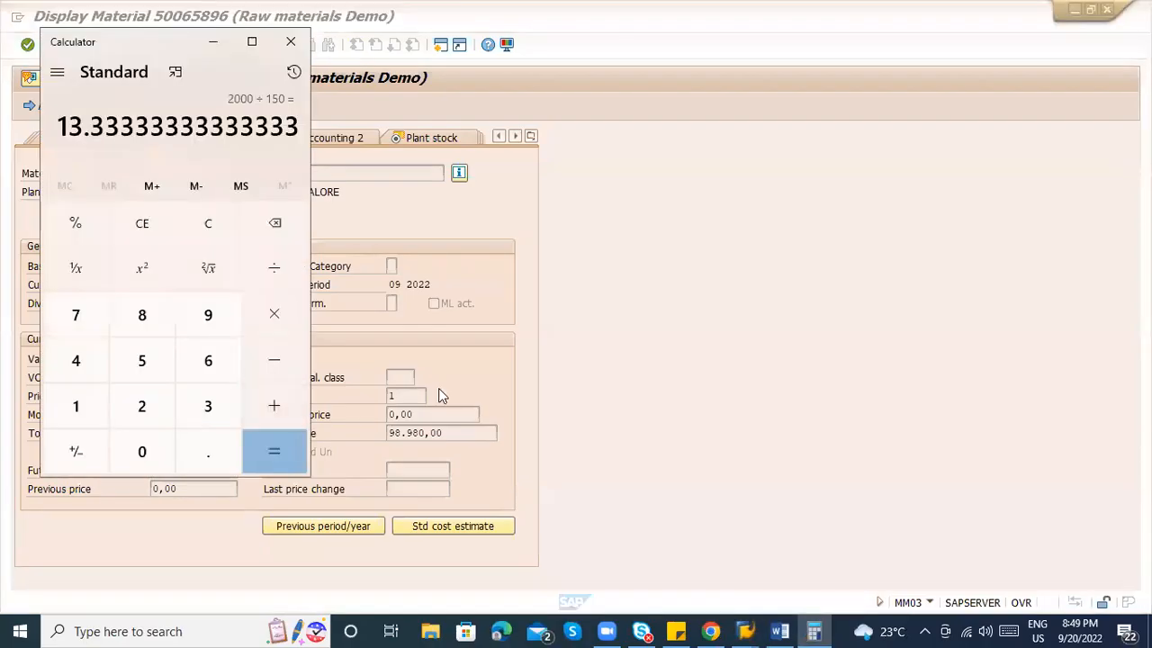
{"action": "key", "text": "alt+Tab"}
{"action": "key", "text": "alt+Tab"}
{"action": "key", "text": "Tab"}
{"action": "key", "text": "Tab"}
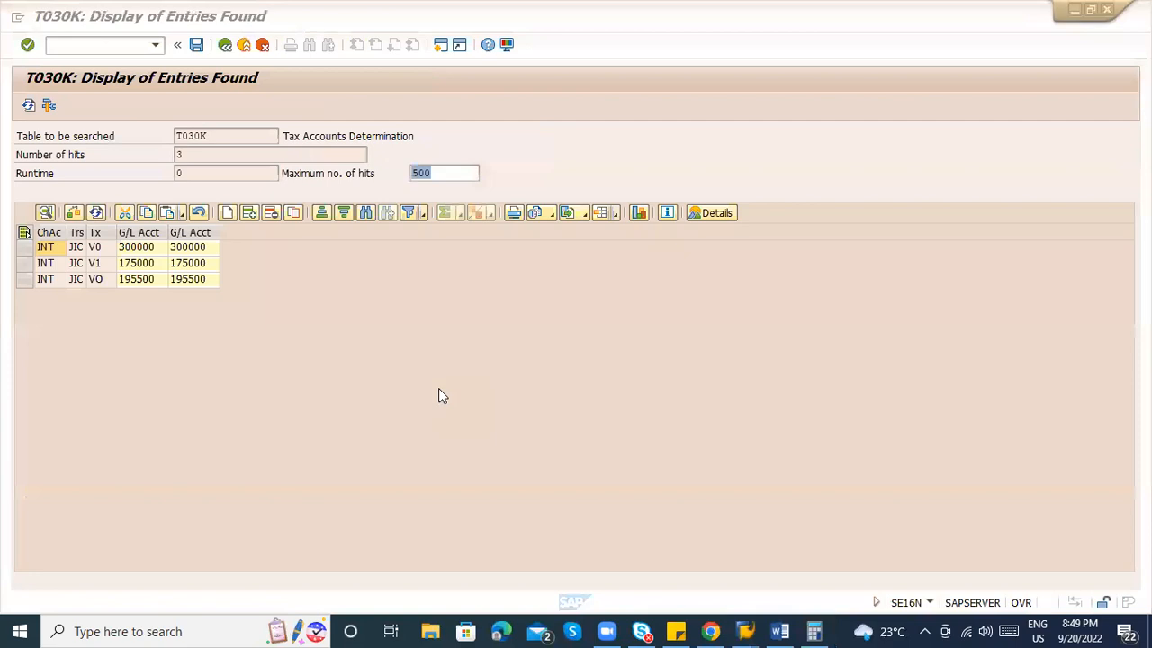
{"action": "key", "text": "alt+Tab"}
{"action": "key", "text": "alt+shift+Tab"}
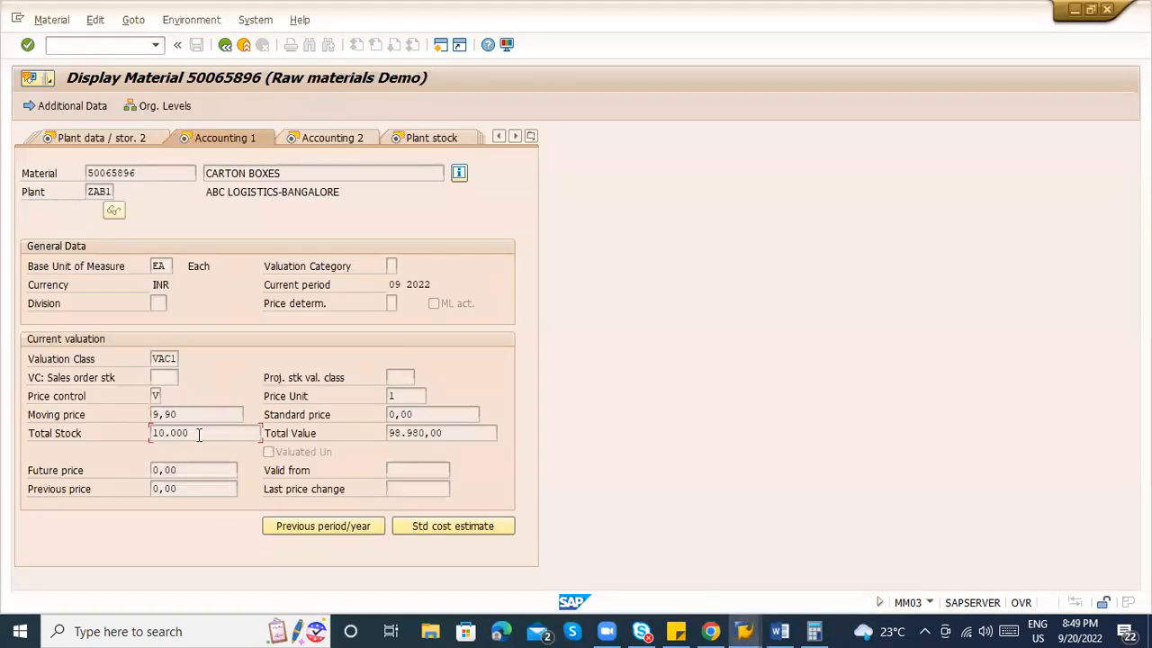
{"action": "left_click", "coordinate": [199, 434]}
{"action": "key", "text": "alt+Tab"}
{"action": "key", "text": "alt+shift+Tab"}
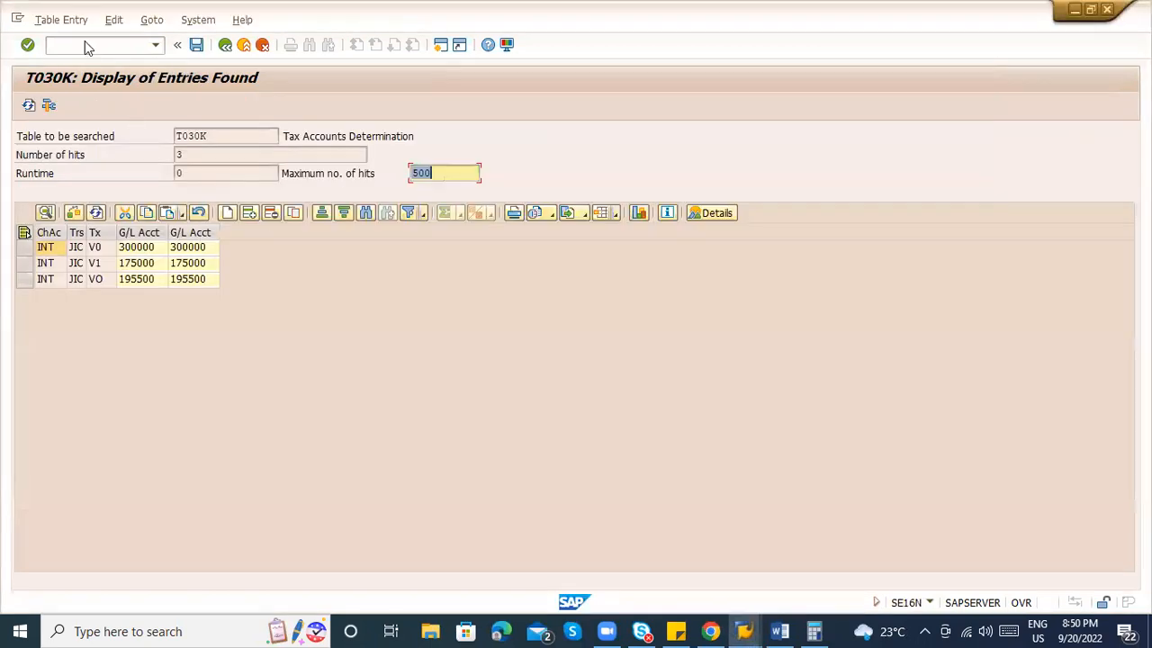
Open transactions F-52, F-54 and F-53 in turn from the command field.
{"action": "left_click", "coordinate": [66, 45]}
{"action": "type", "text": "/nf-5"}
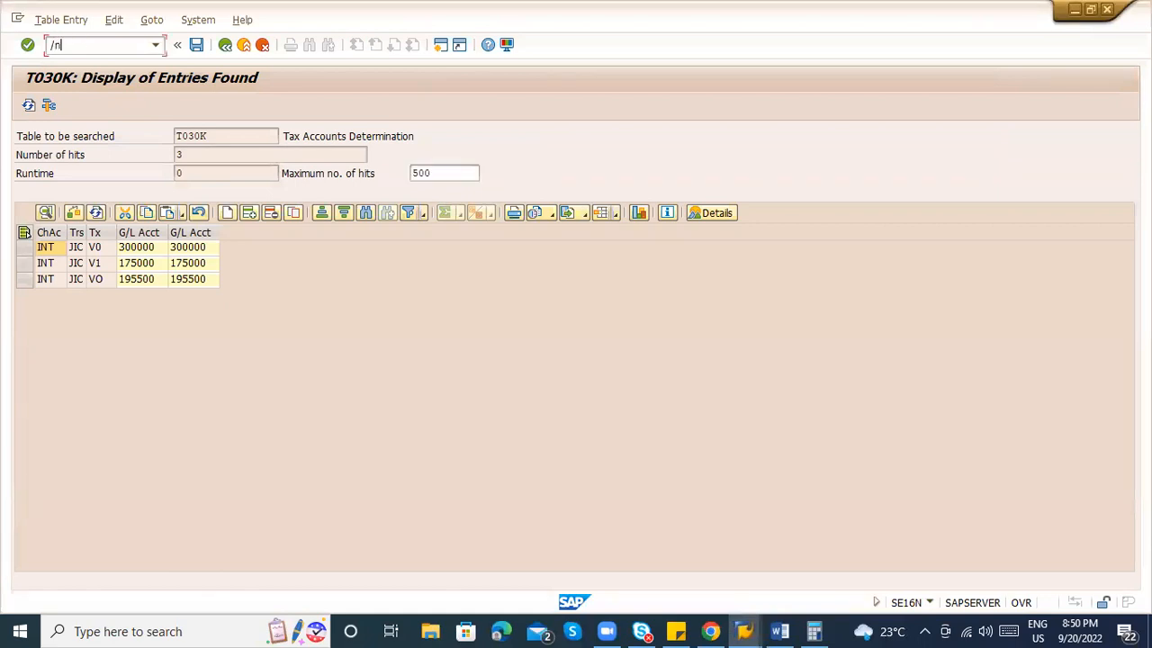
{"action": "type", "text": "2"}
{"action": "key", "text": "Return"}
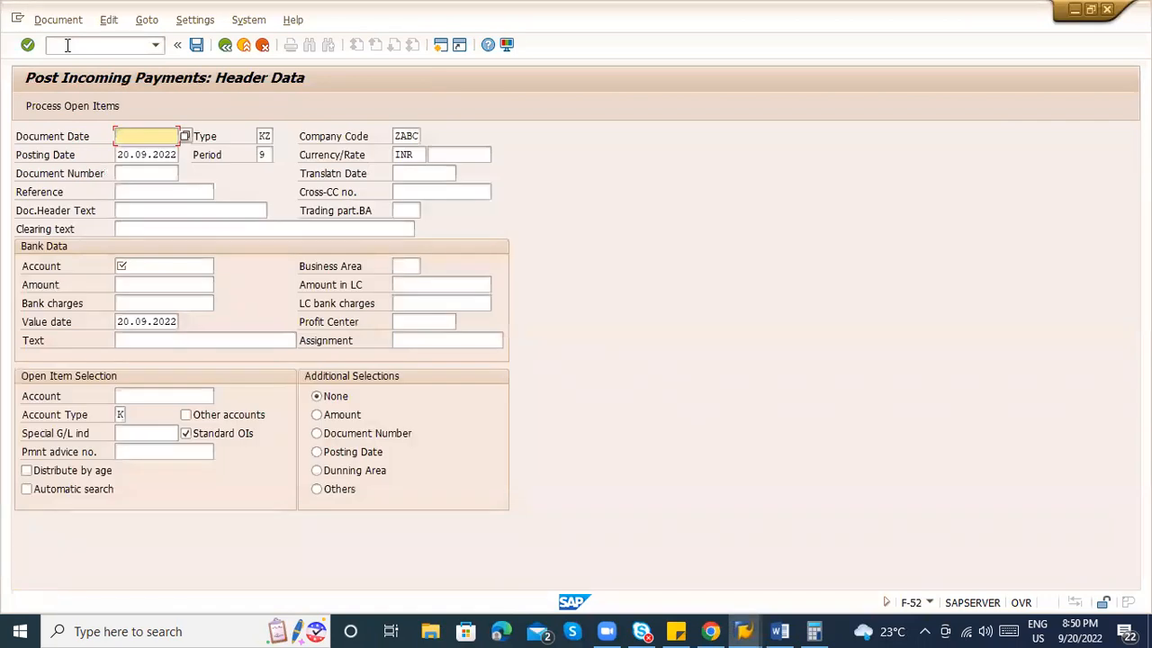
{"action": "left_click", "coordinate": [67, 45]}
{"action": "type", "text": "/nf-54"}
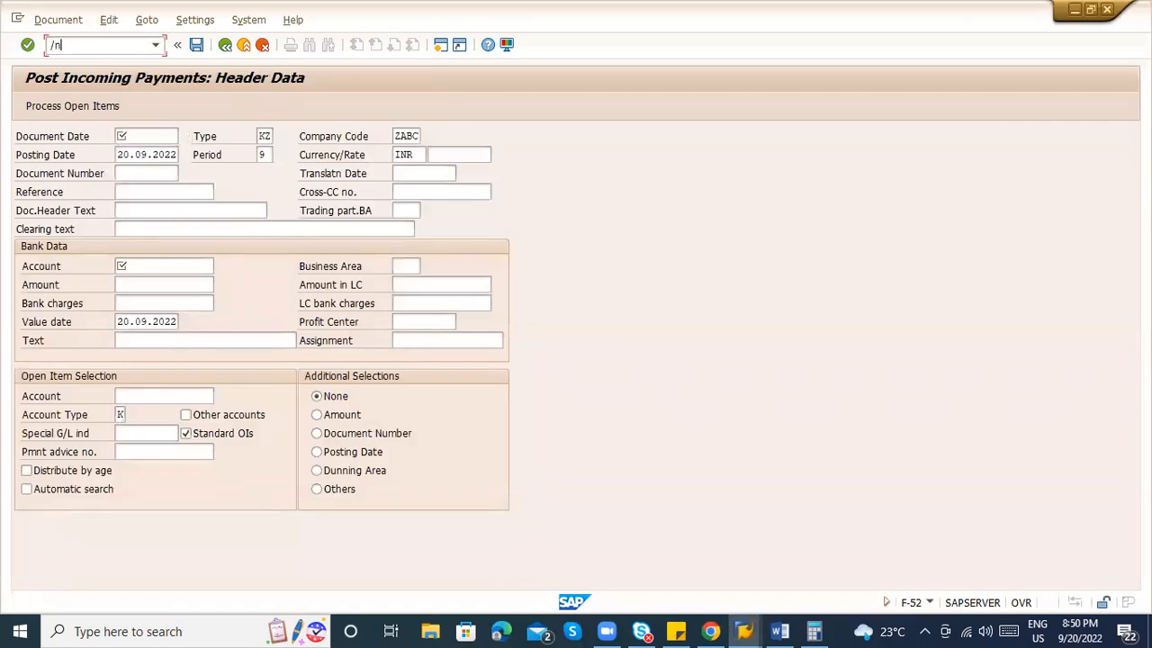
{"action": "key", "text": "Return"}
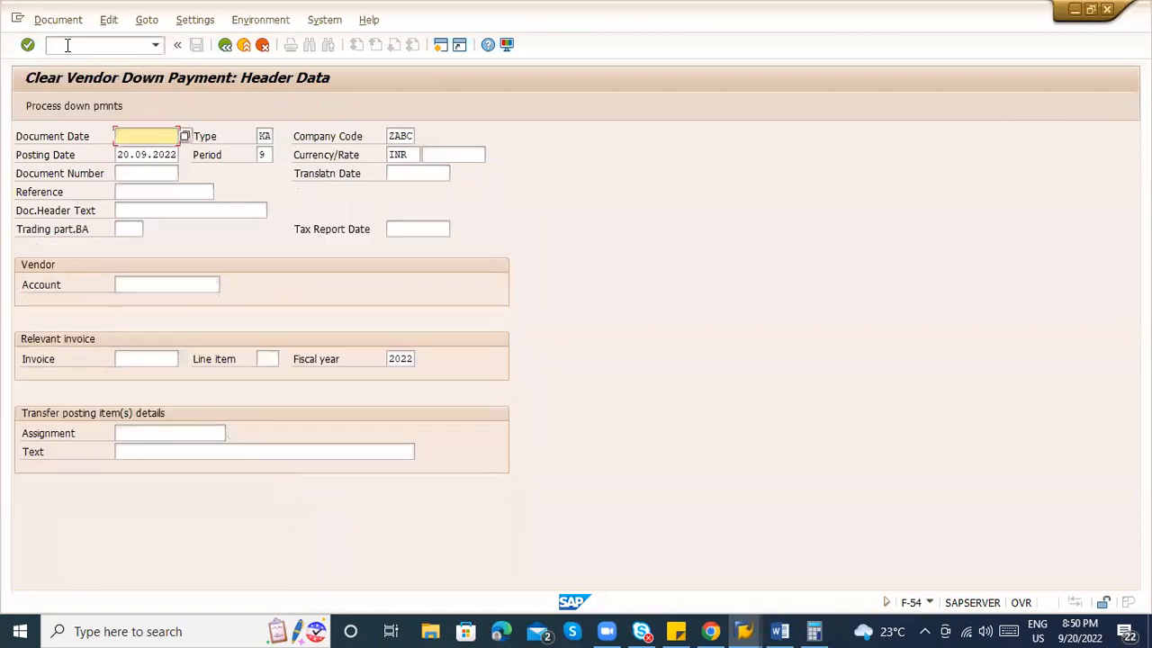
{"action": "left_click", "coordinate": [67, 45]}
{"action": "type", "text": "/nf-53"}
{"action": "key", "text": "Return"}
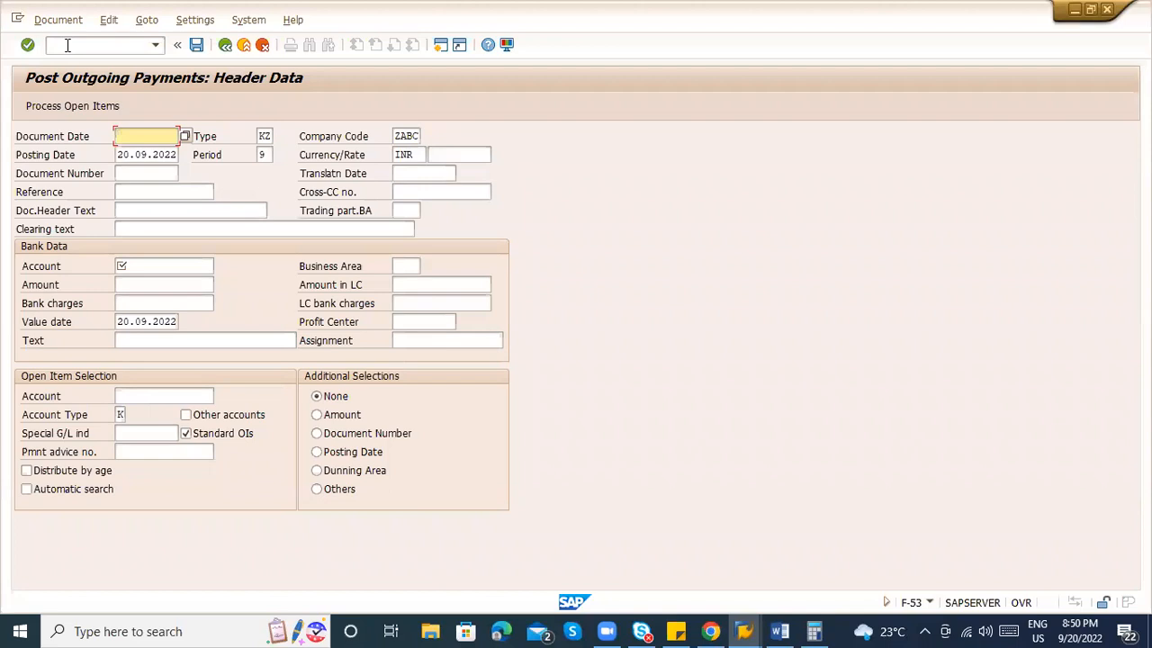
Open Vendor Line Item Display with /nfbl1n.
{"action": "left_click", "coordinate": [67, 45]}
{"action": "type", "text": "/n"}
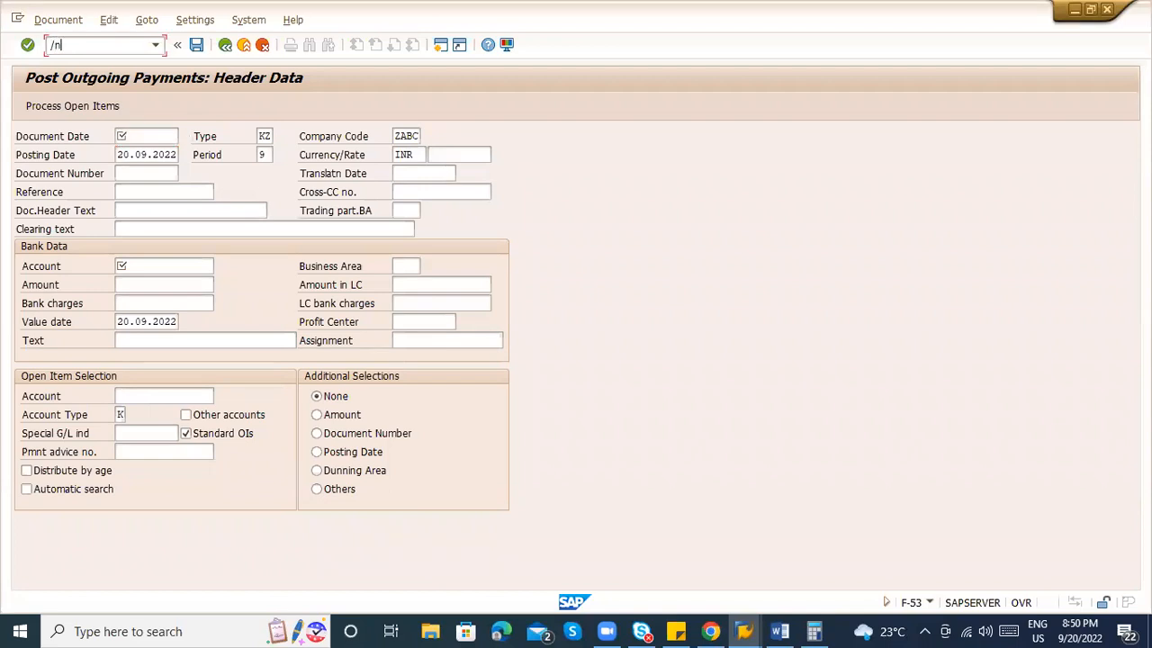
{"action": "type", "text": "fbl1n"}
{"action": "key", "text": "Return"}
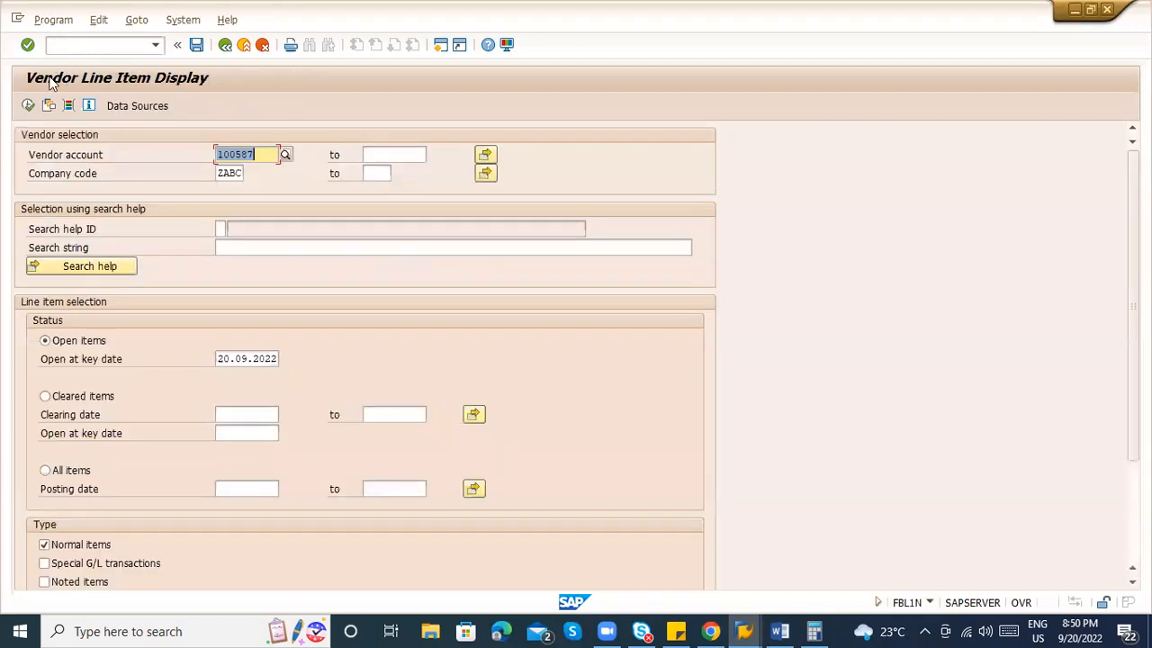
Execute the report and select the open RE invoice line of 98.980,00 INR.
{"action": "left_click", "coordinate": [28, 106]}
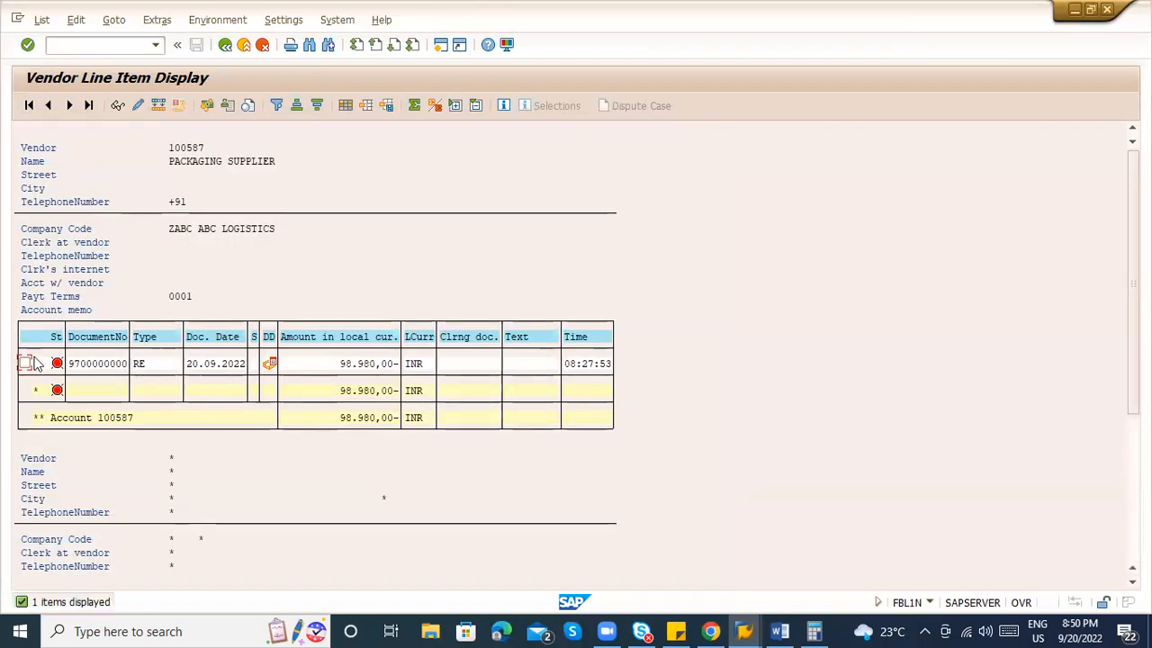
{"action": "left_click", "coordinate": [367, 365]}
{"action": "mouse_move", "coordinate": [274, 371]}
{"action": "left_click", "coordinate": [25, 362]}
Check the account total, try changing the line item, and enter /of110.
{"action": "left_click", "coordinate": [354, 418]}
{"action": "left_click", "coordinate": [137, 105]}
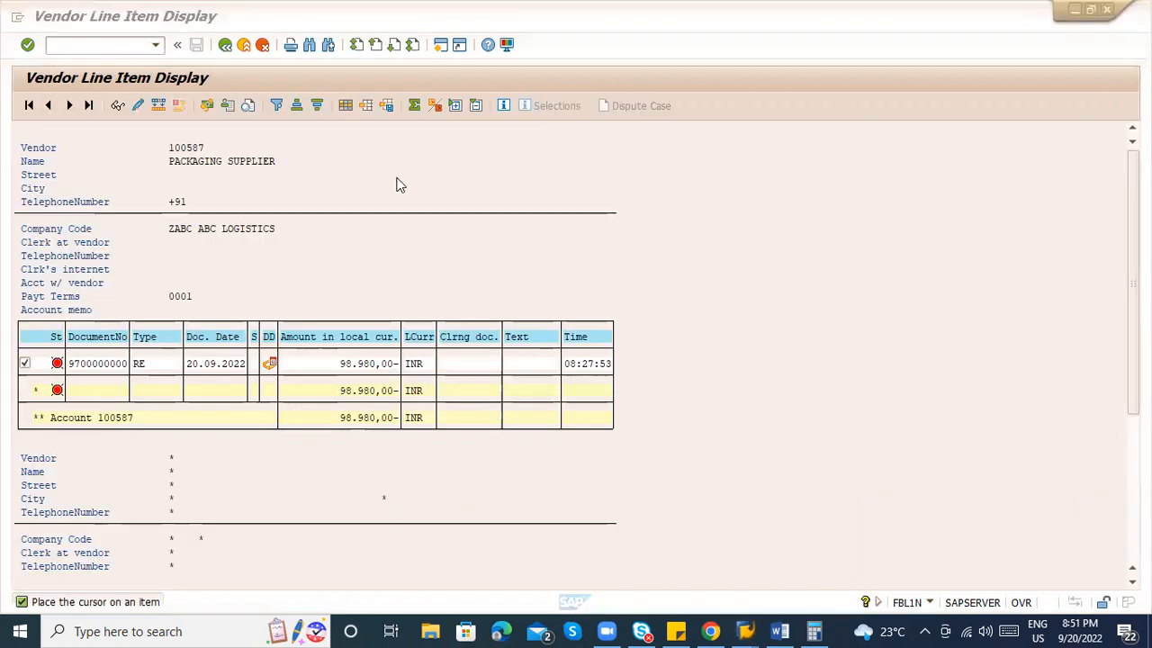
{"action": "left_click", "coordinate": [99, 45]}
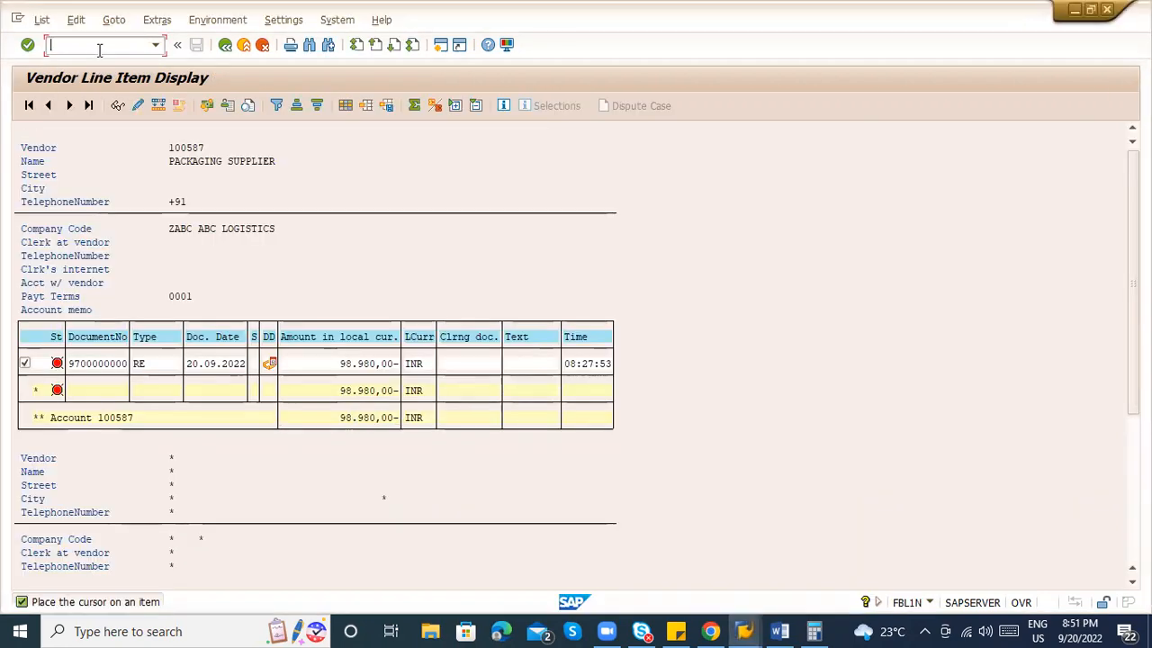
{"action": "type", "text": "/of110"}
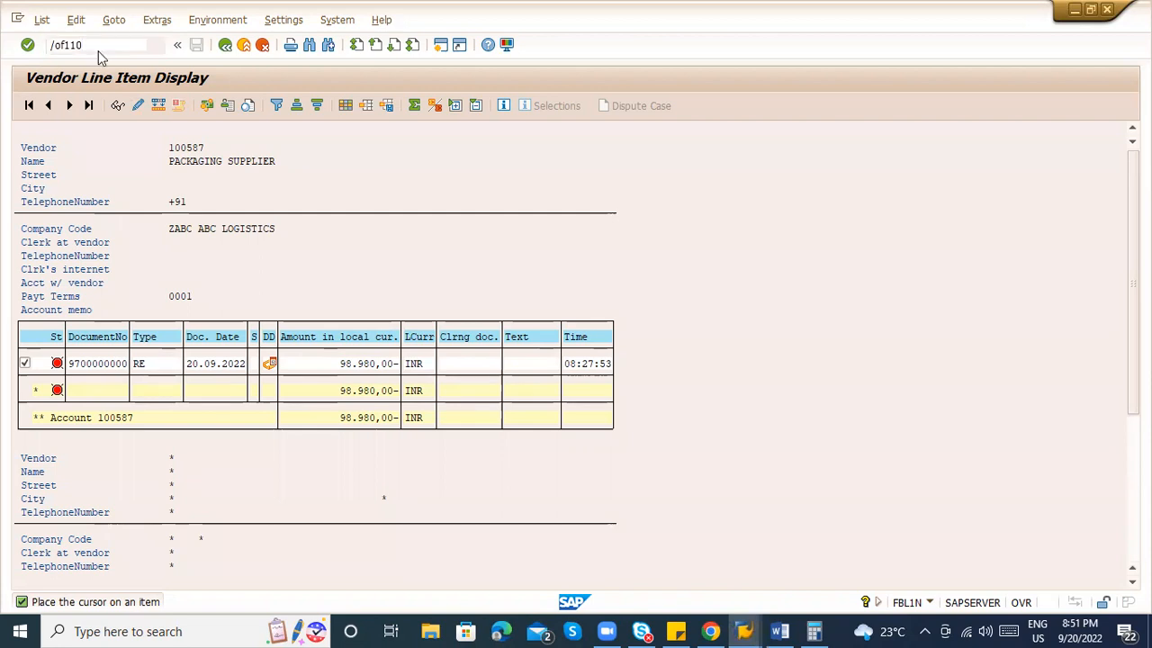
Open F110 in a new session, view the 397 past payment runs by run date, then exit.
{"action": "key", "text": "Return"}
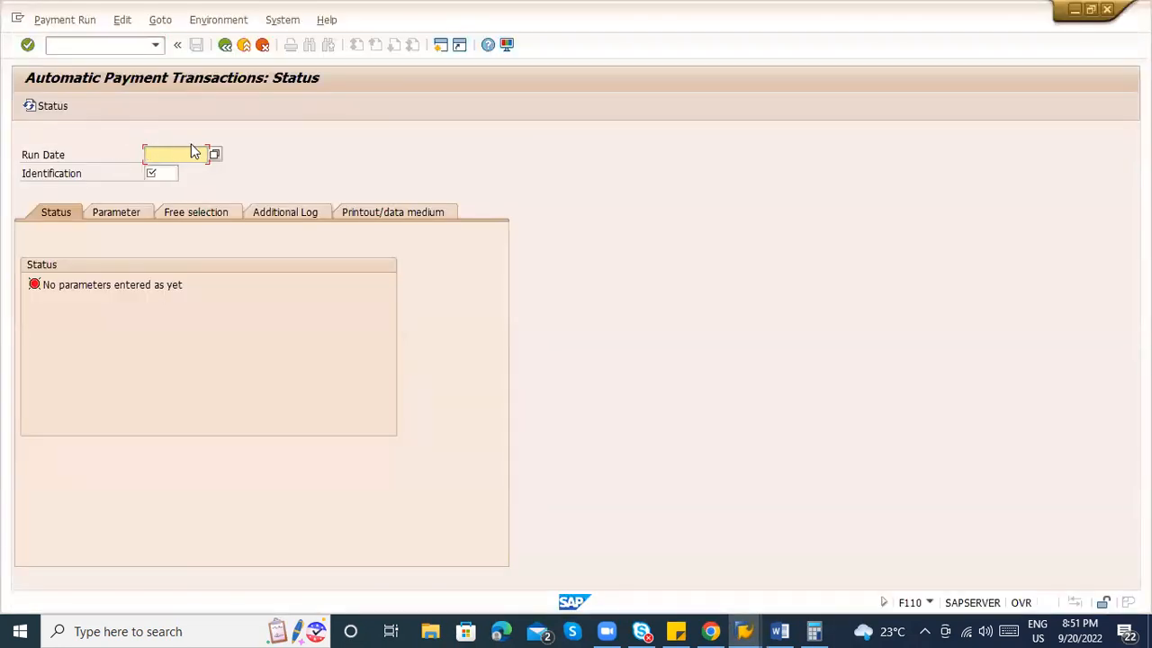
{"action": "key", "text": "Tab"}
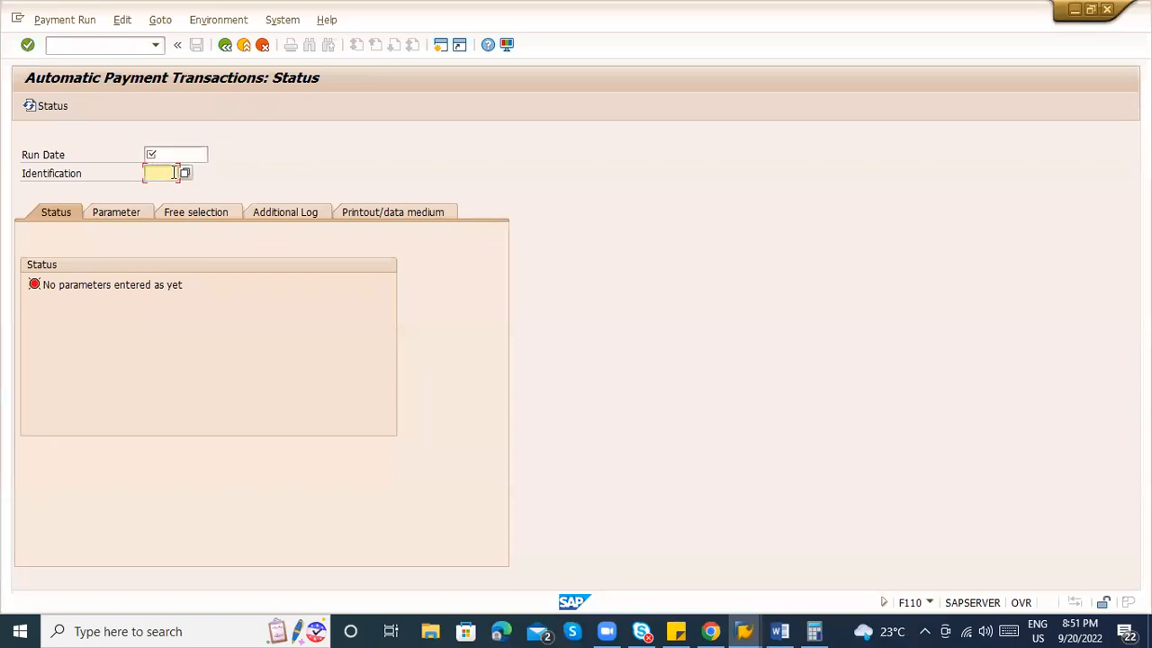
{"action": "left_click", "coordinate": [172, 157]}
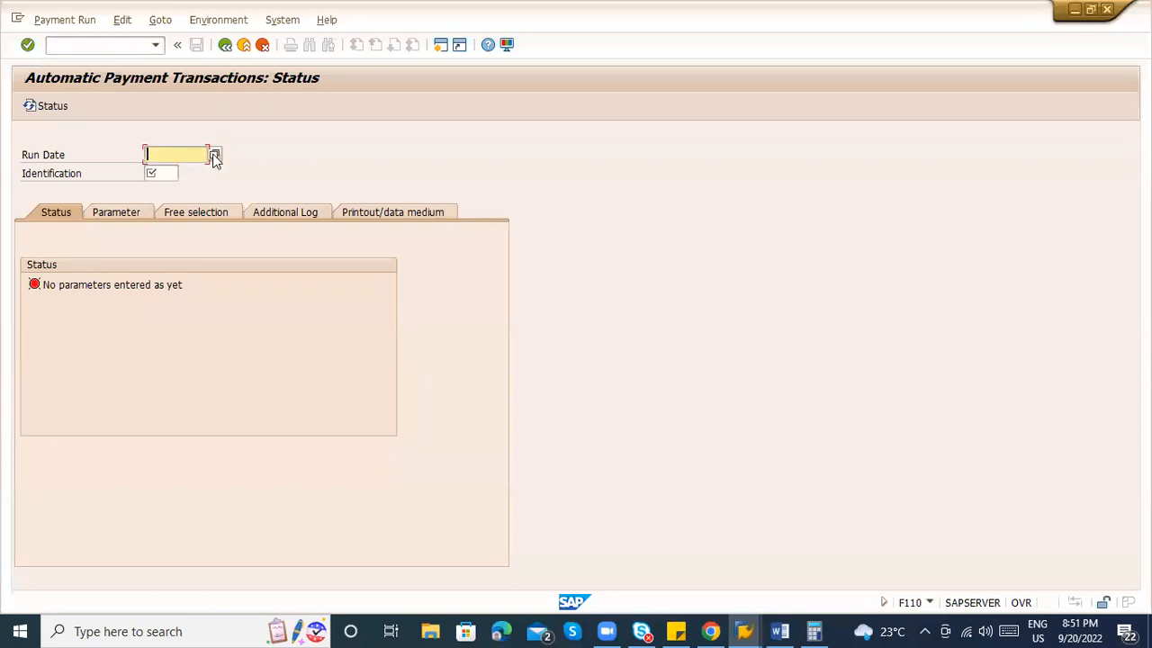
{"action": "left_click", "coordinate": [215, 156]}
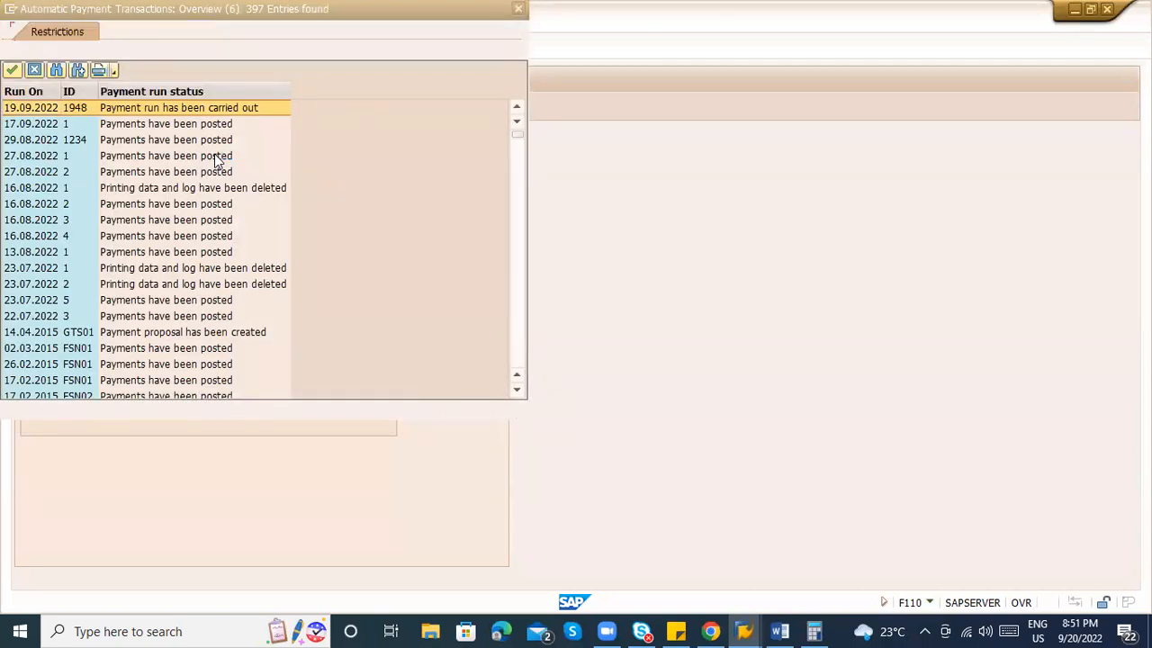
{"action": "key", "text": "Escape"}
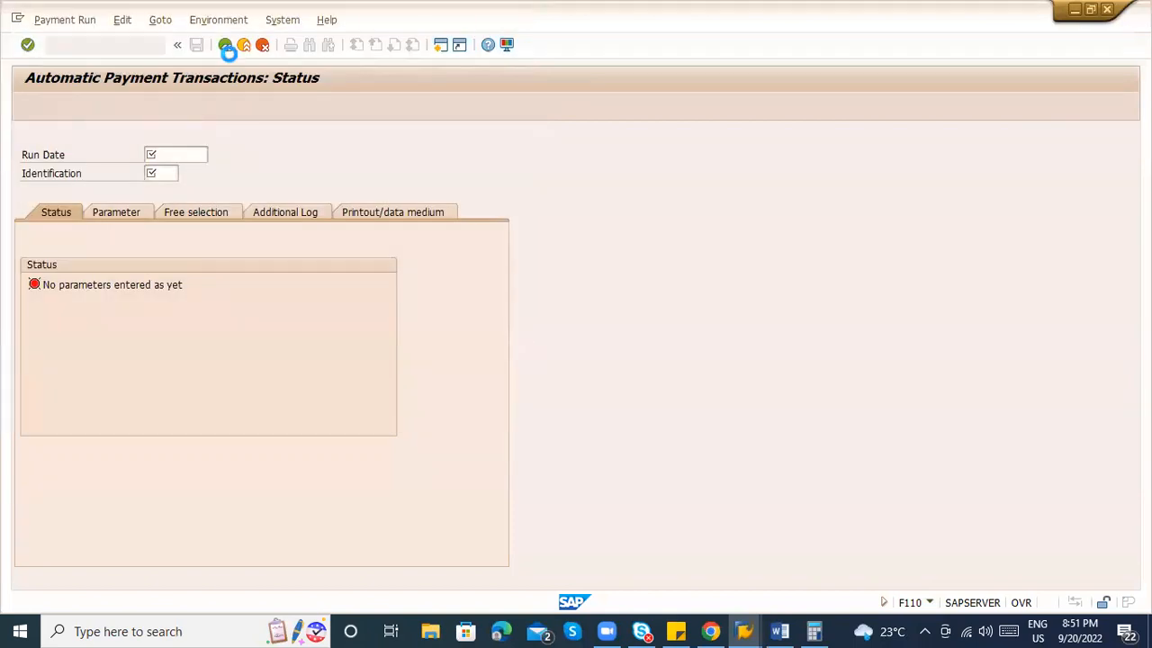
{"action": "left_click", "coordinate": [245, 46]}
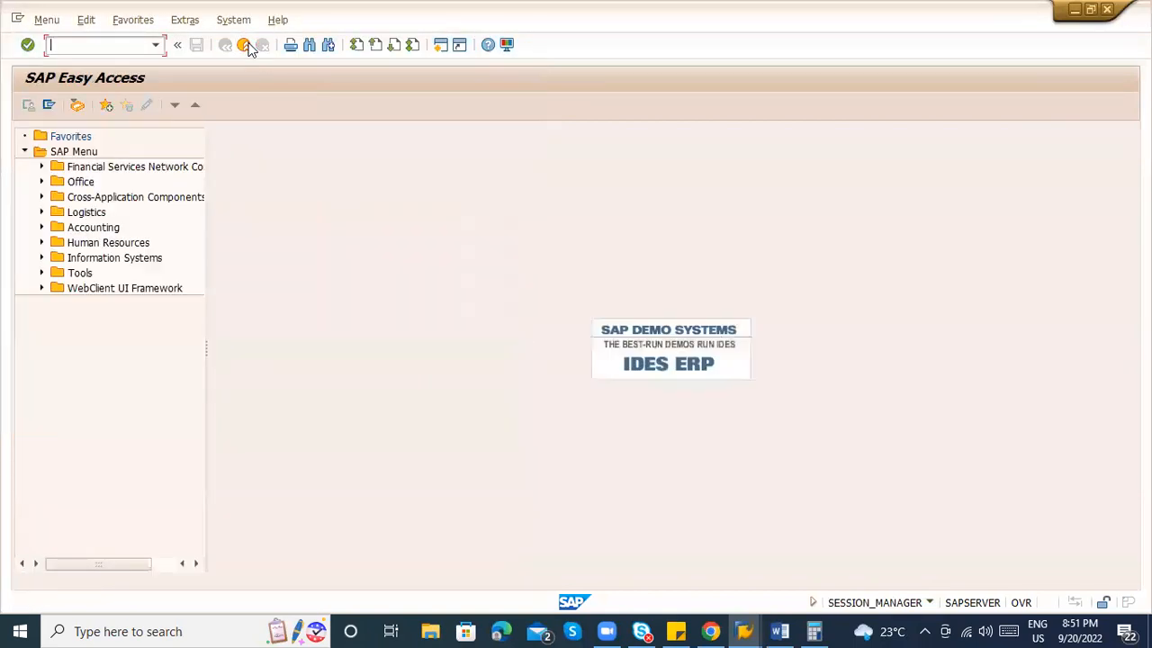
{"action": "key", "text": "alt+Tab"}
Scroll the Word notes to the MIRO step and 13.3 Rs average, then return to FBL1N.
{"action": "key", "text": "alt+Tab"}
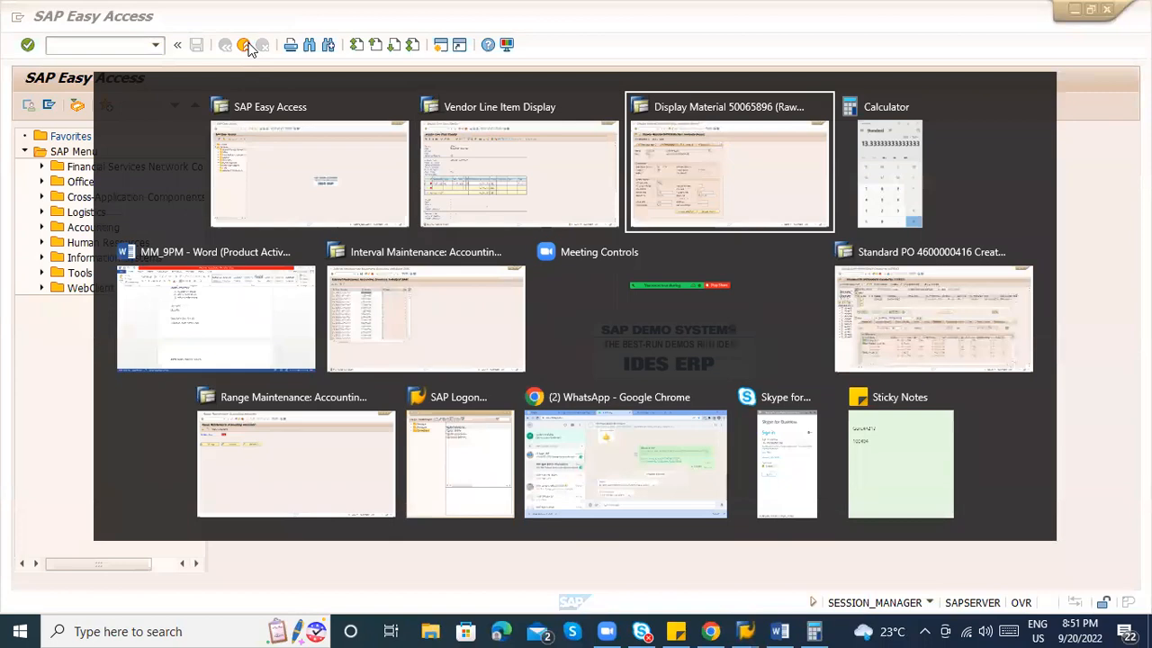
{"action": "key", "text": "alt+Tab"}
{"action": "key", "text": "alt+Tab"}
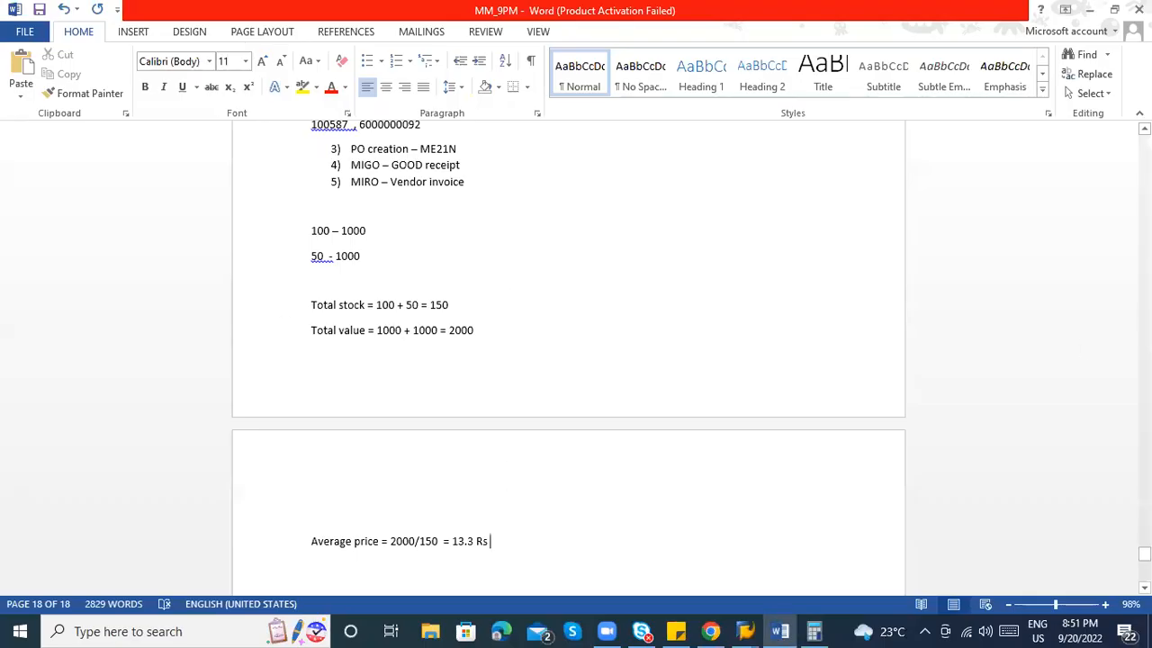
{"action": "scroll", "coordinate": [810, 514], "scroll_direction": "up", "scroll_amount": 9}
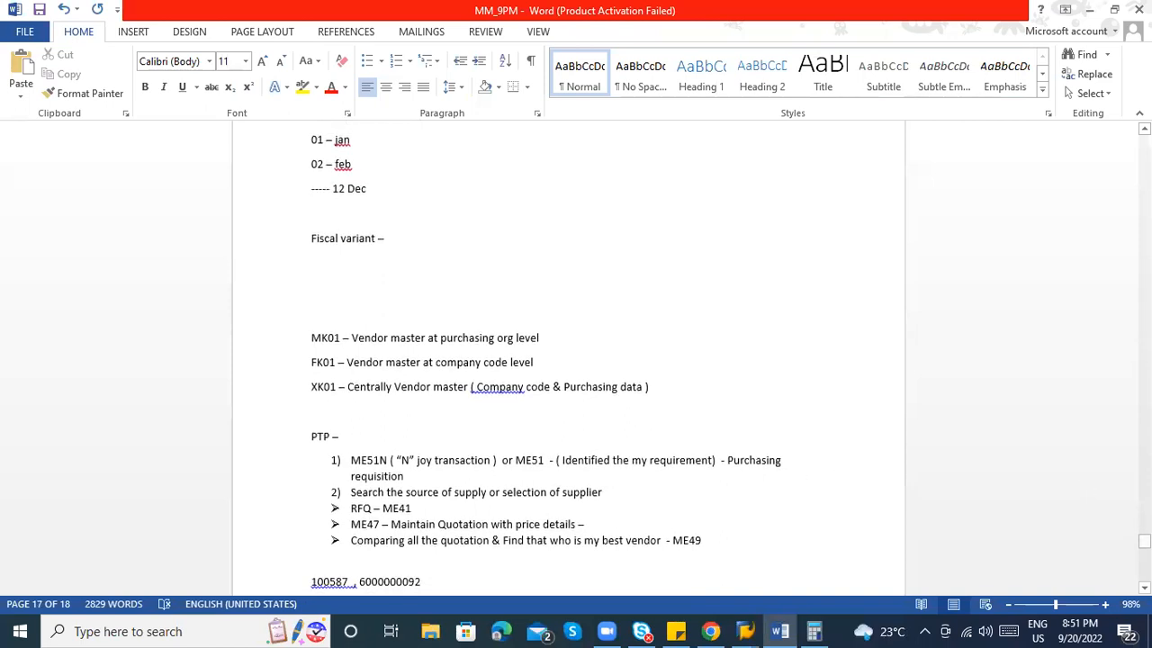
{"action": "scroll", "coordinate": [627, 417], "scroll_direction": "down", "scroll_amount": 10}
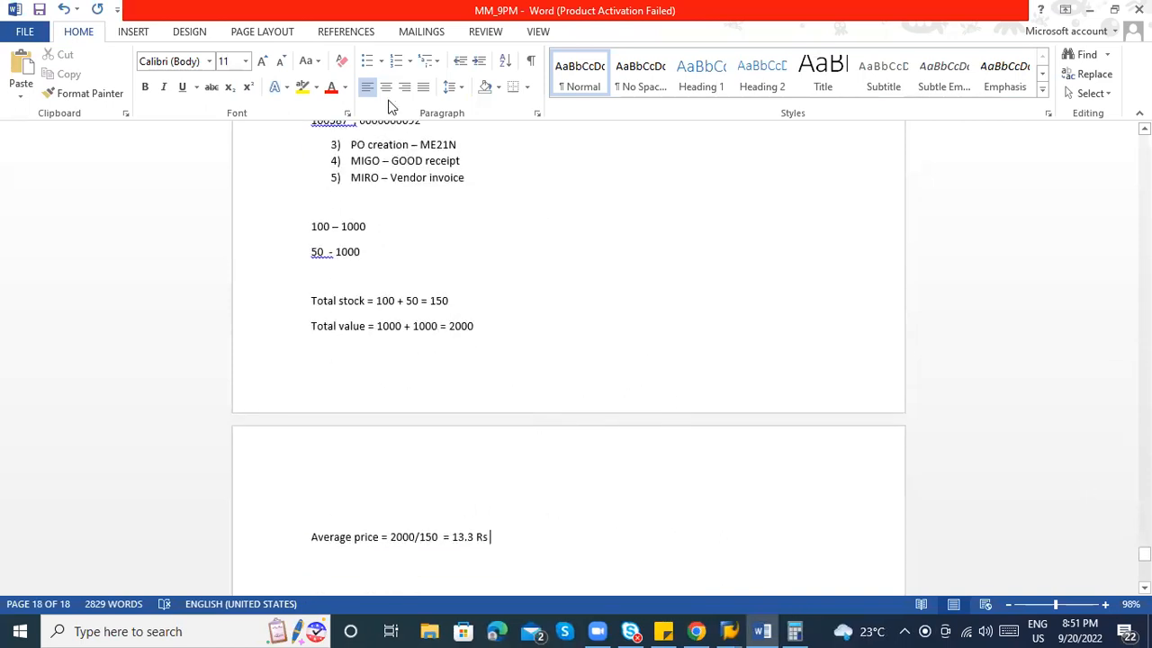
{"action": "left_click", "coordinate": [380, 179]}
{"action": "key", "text": "alt+Tab"}
{"action": "key", "text": "alt+Tab"}
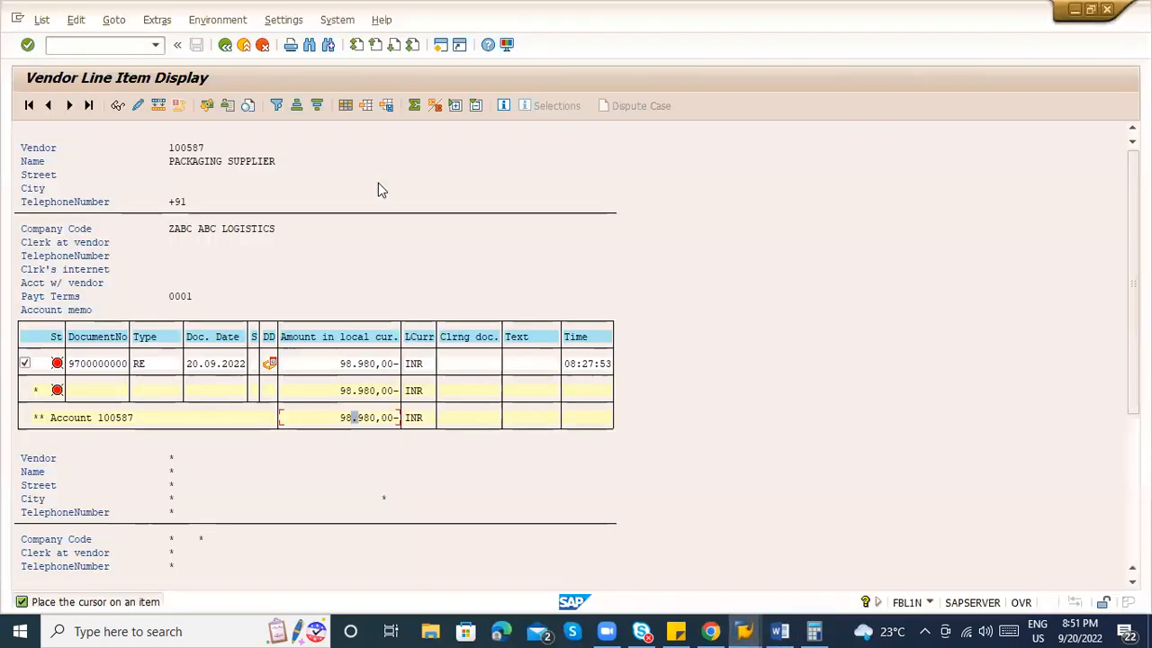